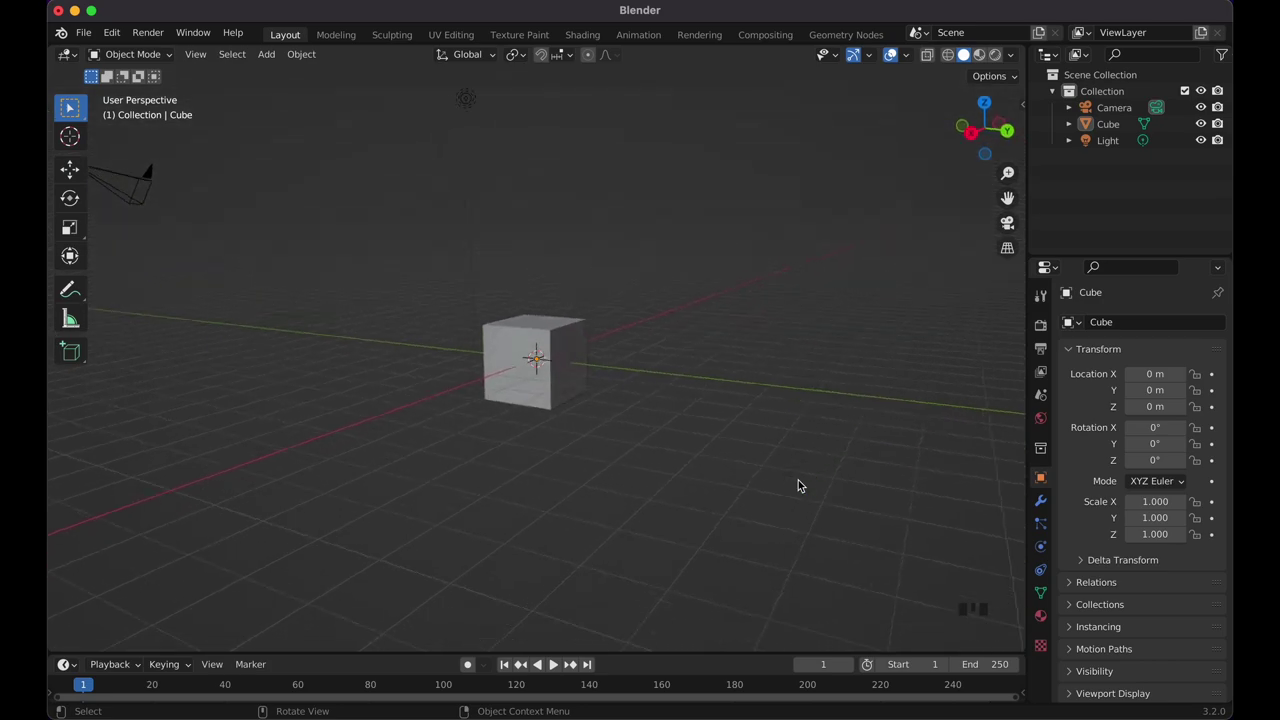
# Examine the default cube, camera and light from several sides of the scene.
pyautogui.hscroll(10, 798, 485)
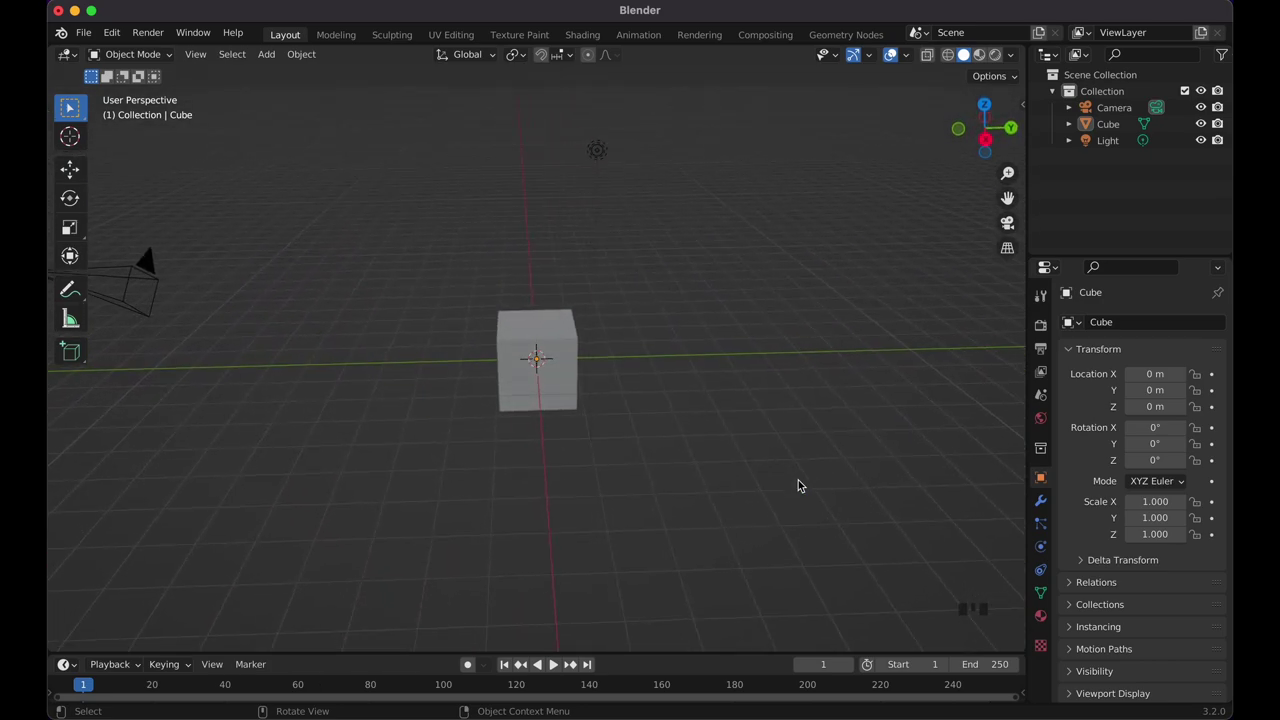
pyautogui.hscroll(10, 798, 485)
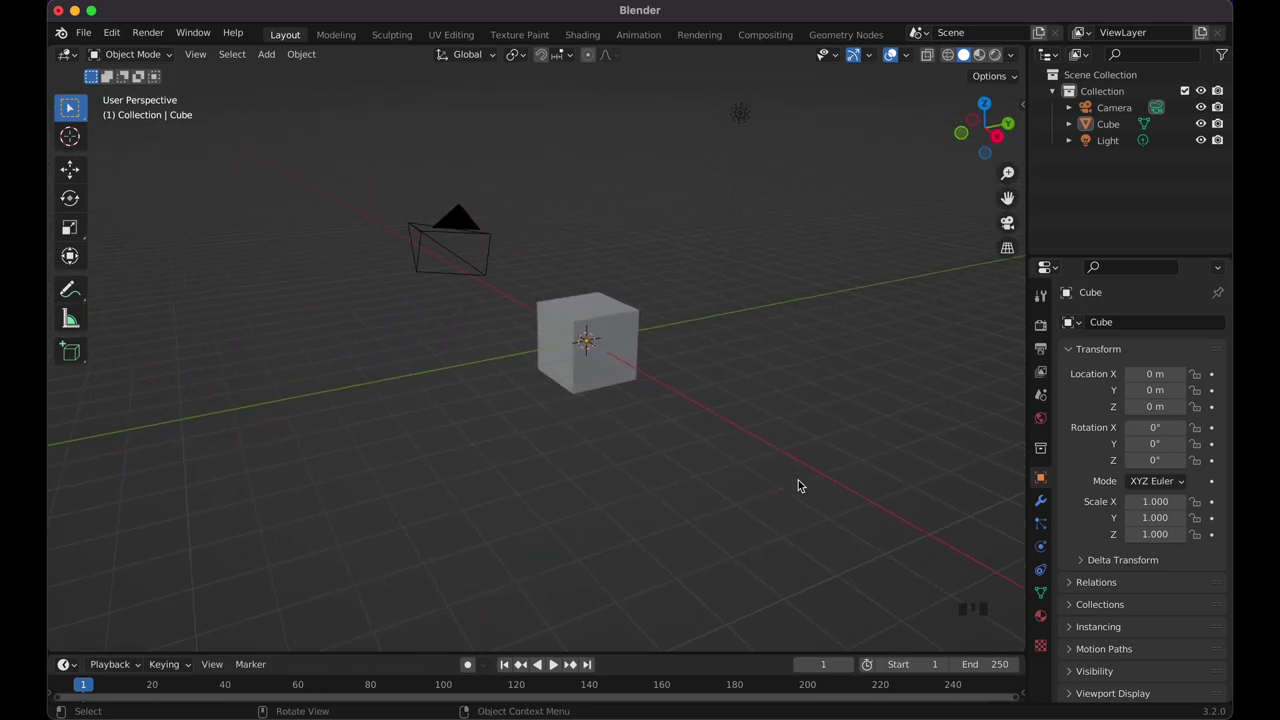
pyautogui.hscroll(10, 798, 485)
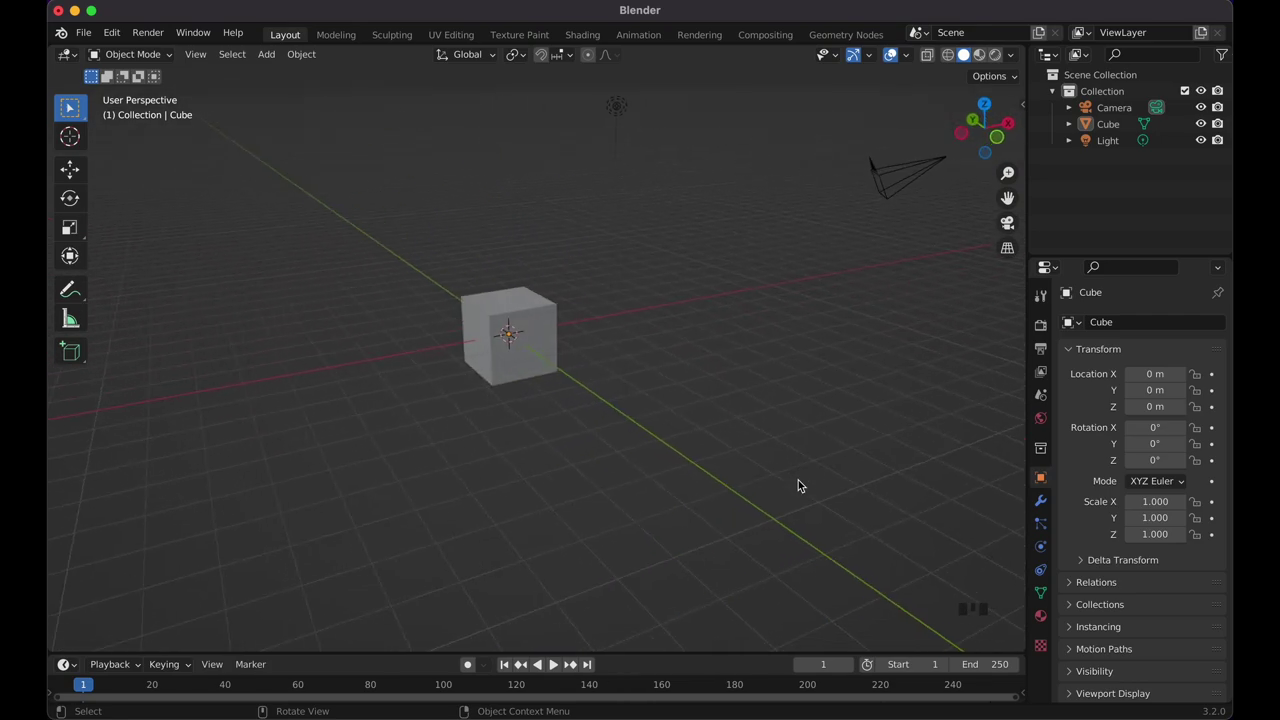
pyautogui.hscroll(3, 798, 485)
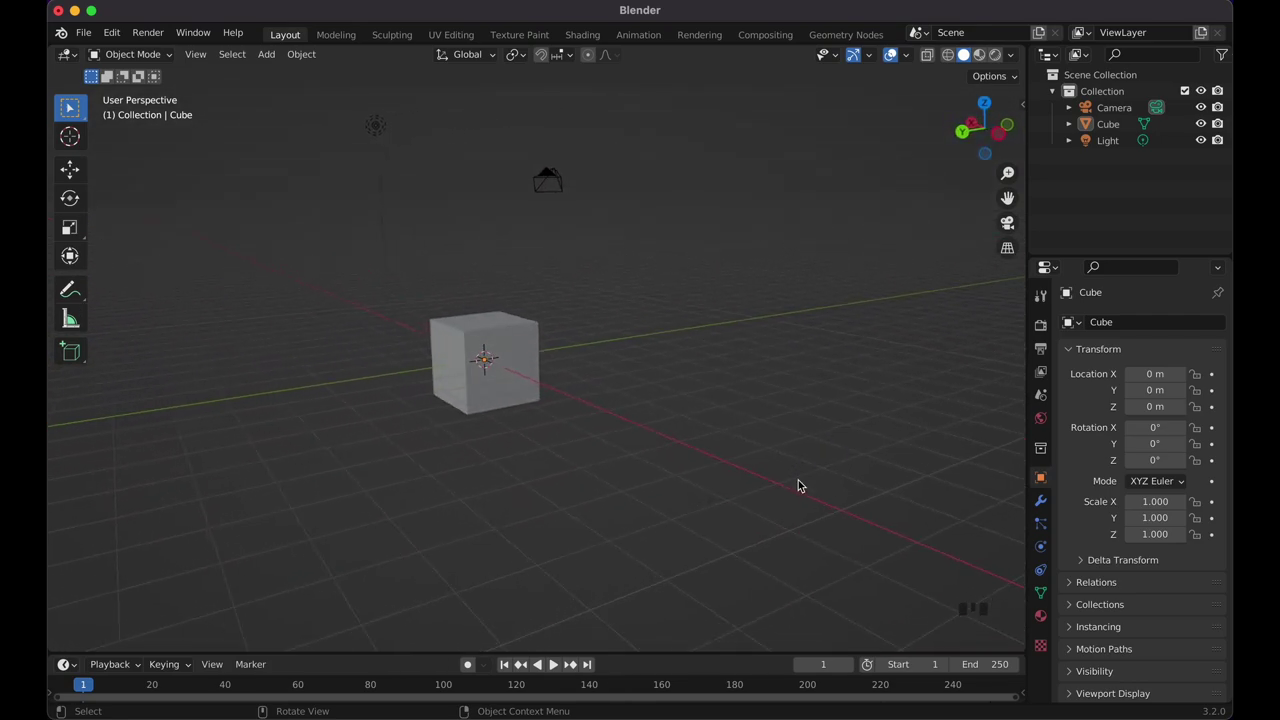
pyautogui.scroll(5, 726, 417)
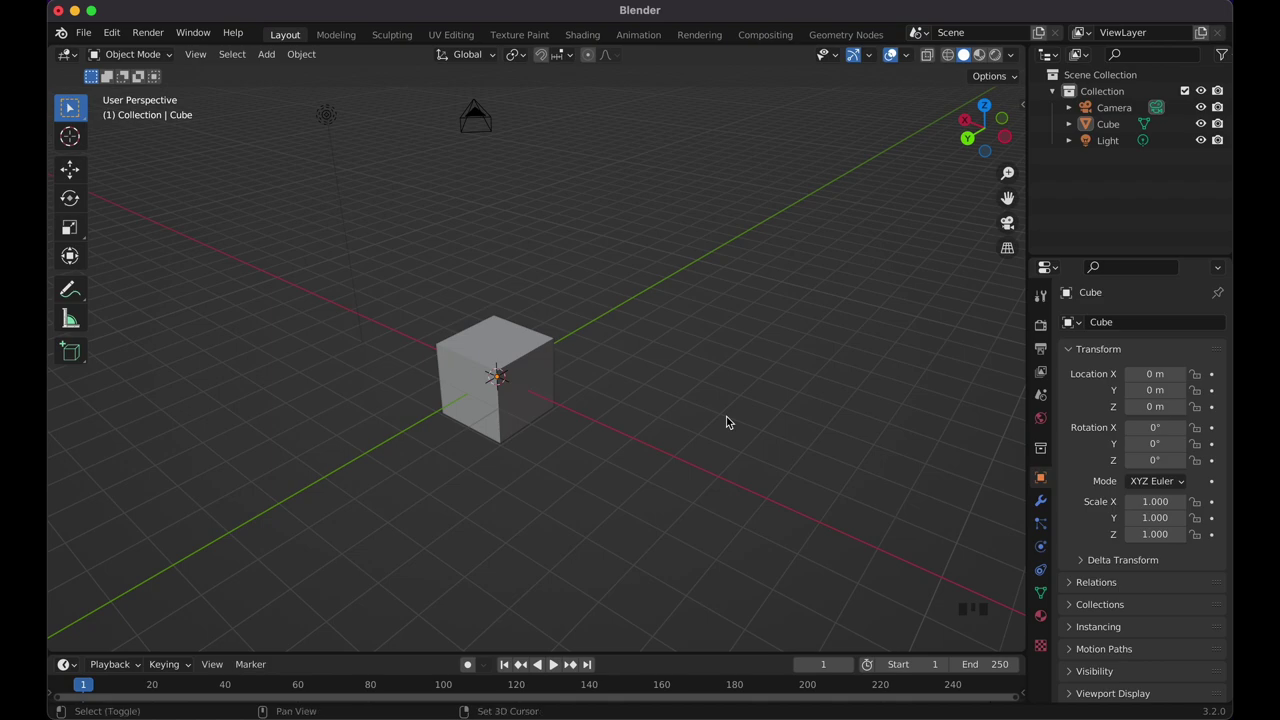
pyautogui.keyDown('shift'); pyautogui.hscroll(-3, 726, 416); pyautogui.keyUp('shift')
pyautogui.keyDown('shift'); pyautogui.hscroll(-3, 726, 416); pyautogui.keyUp('shift')
pyautogui.scroll(-5, 726, 416)
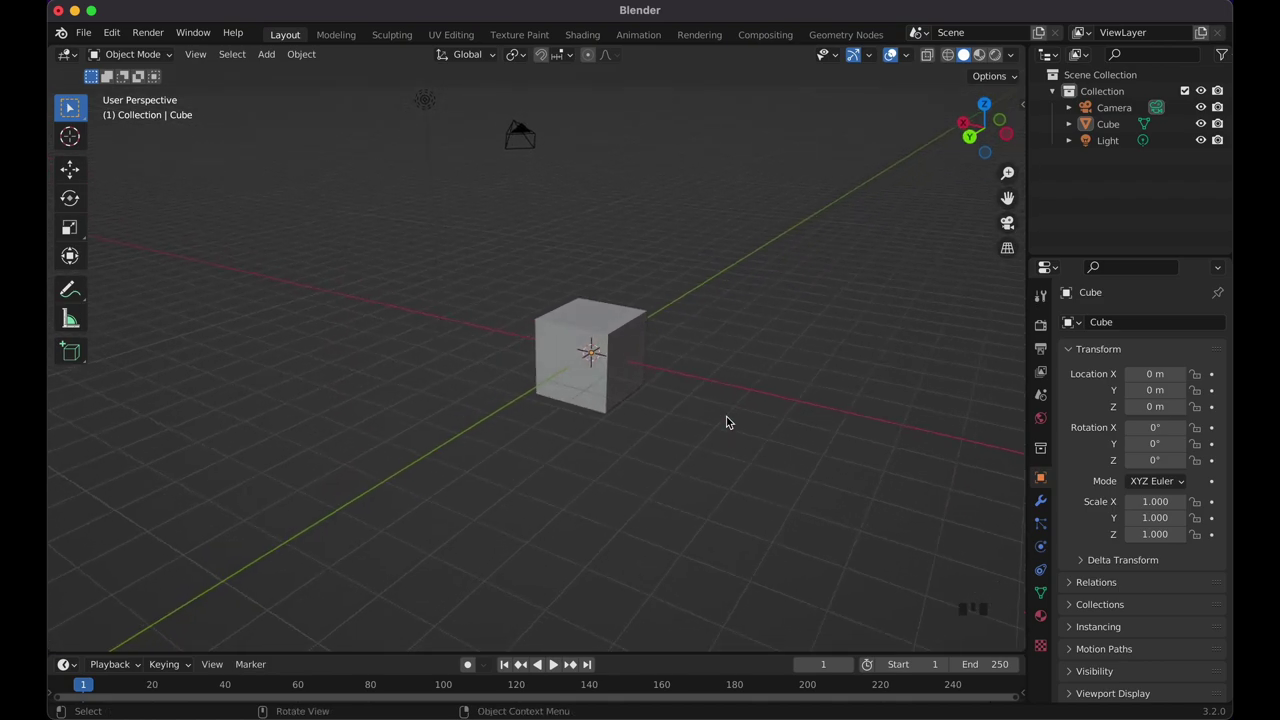
pyautogui.scroll(5, 726, 422)
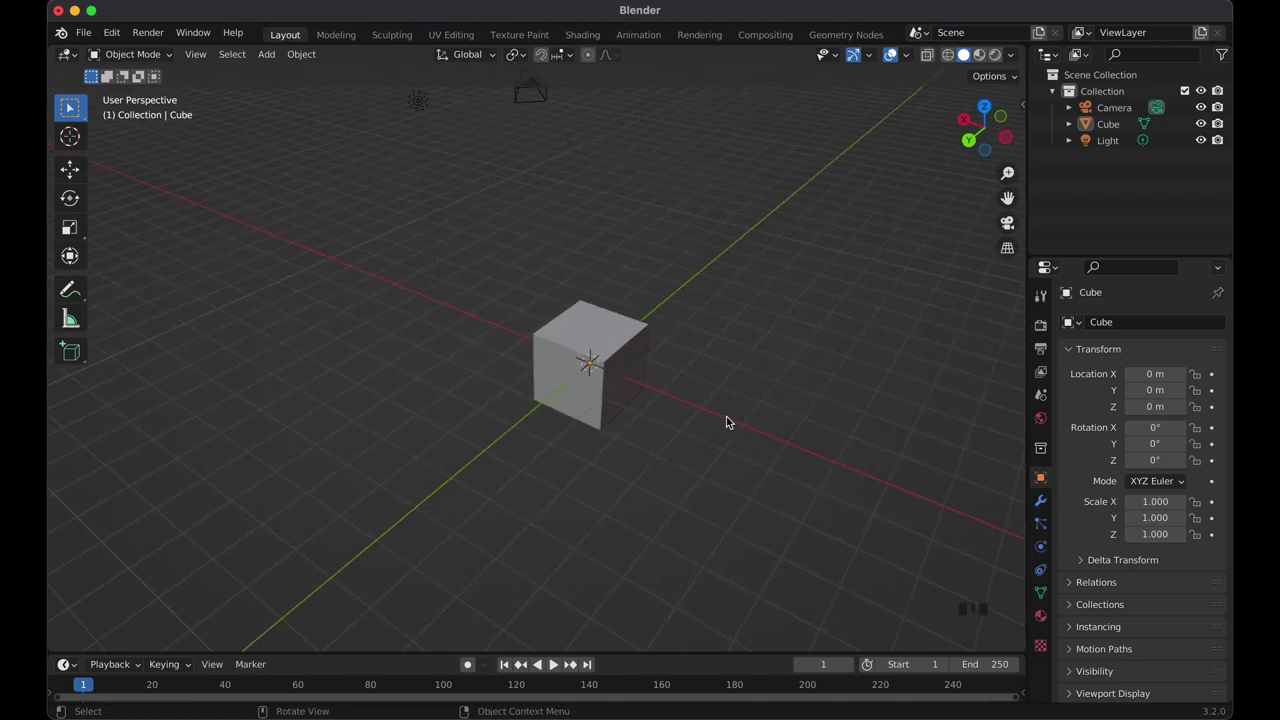
pyautogui.keyDown('shift'); pyautogui.hscroll(3, 726, 416); pyautogui.keyUp('shift')
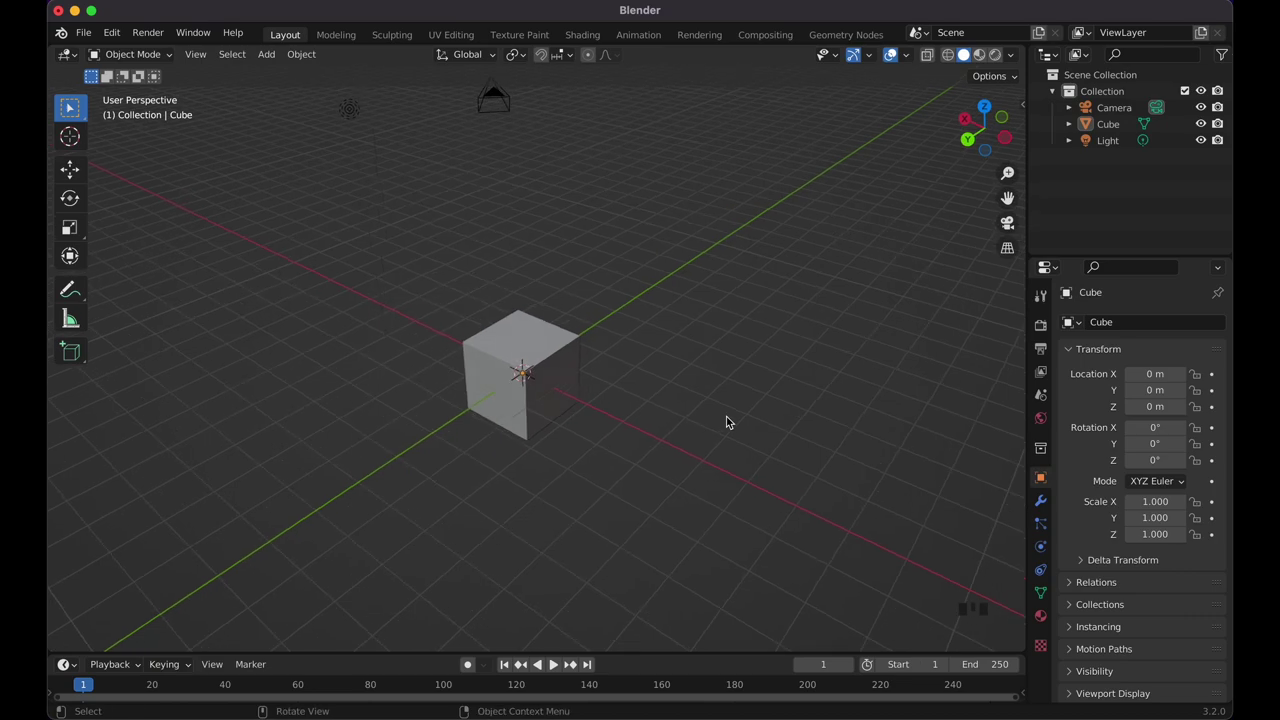
# Look through the scene camera, return to the user perspective and view the cube from around it.
pyautogui.press('KP_0')
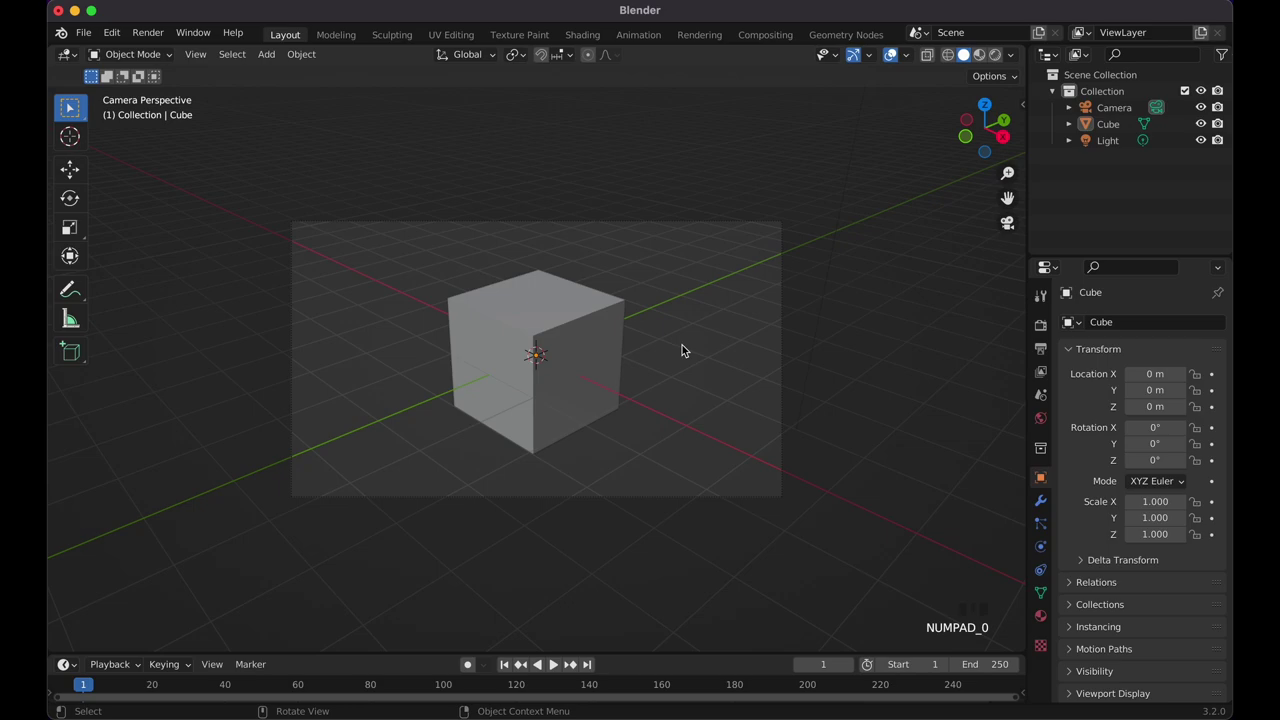
pyautogui.press('KP_0')
pyautogui.press('KP_0')
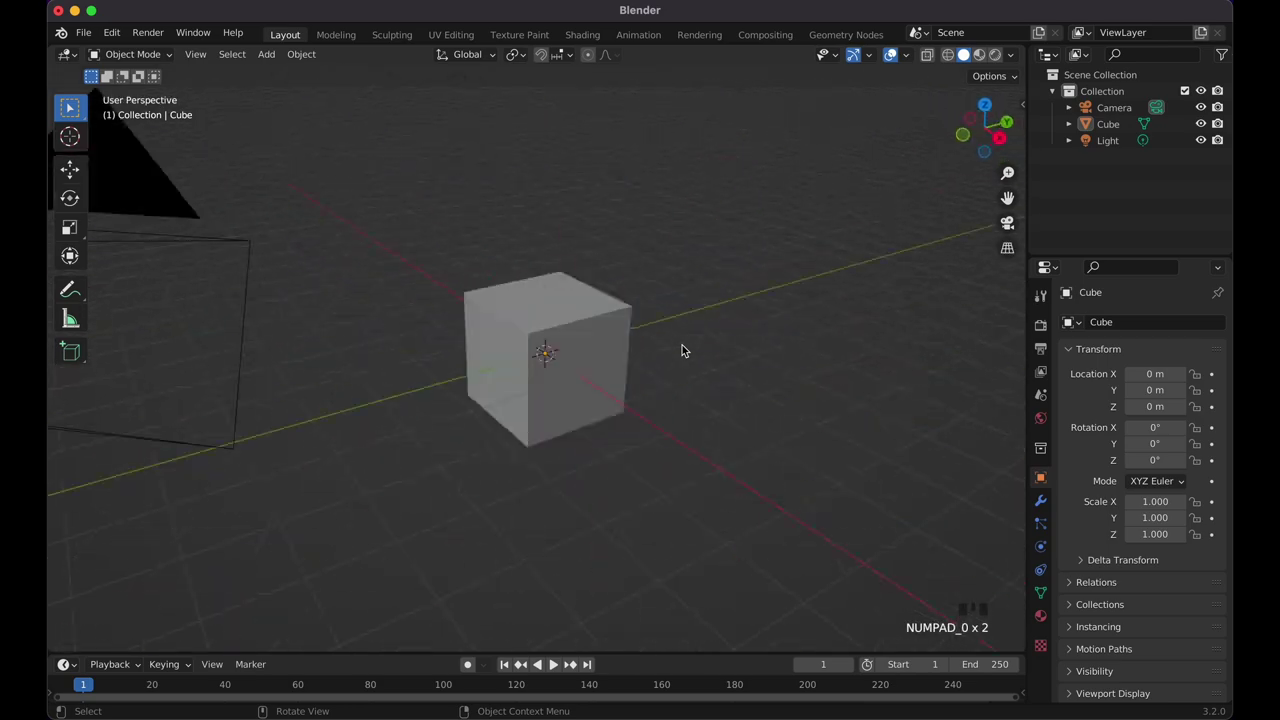
pyautogui.scroll(-2, 676, 323)
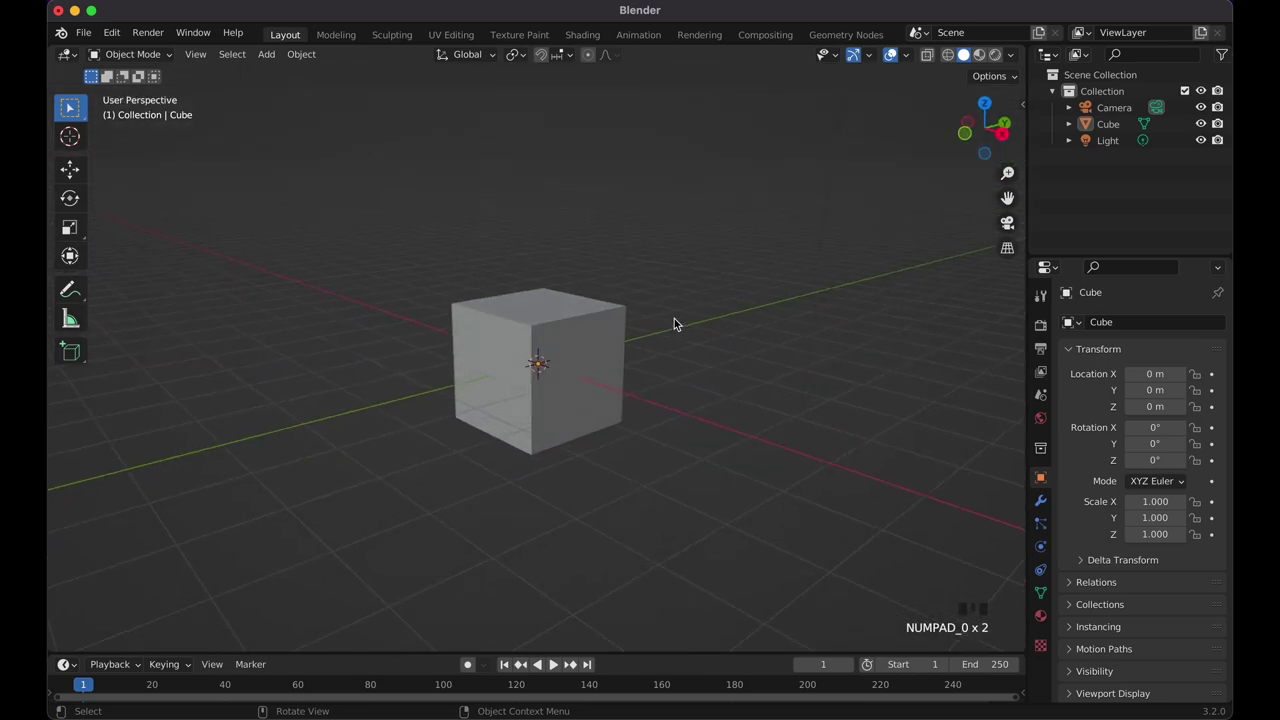
pyautogui.hscroll(-3, 676, 323)
pyautogui.click(676, 326)
pyautogui.hscroll(-5, 676, 326)
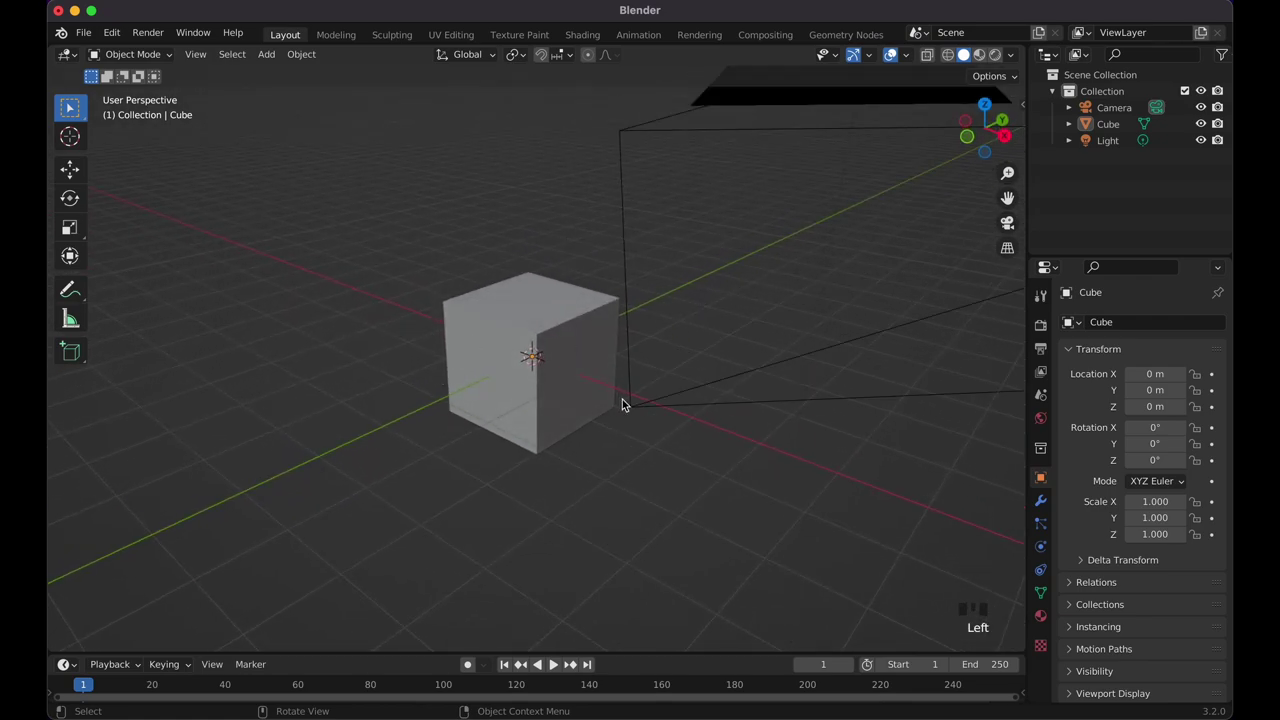
# Select the cube and move it 1 m up along the global Z axis.
pyautogui.scroll(3, 601, 363)
pyautogui.scroll(-2, 606, 278)
pyautogui.hscroll(-3, 605, 284)
pyautogui.click(537, 334)
pyautogui.scroll(-3, 549, 326)
pyautogui.scroll(3, 549, 328)
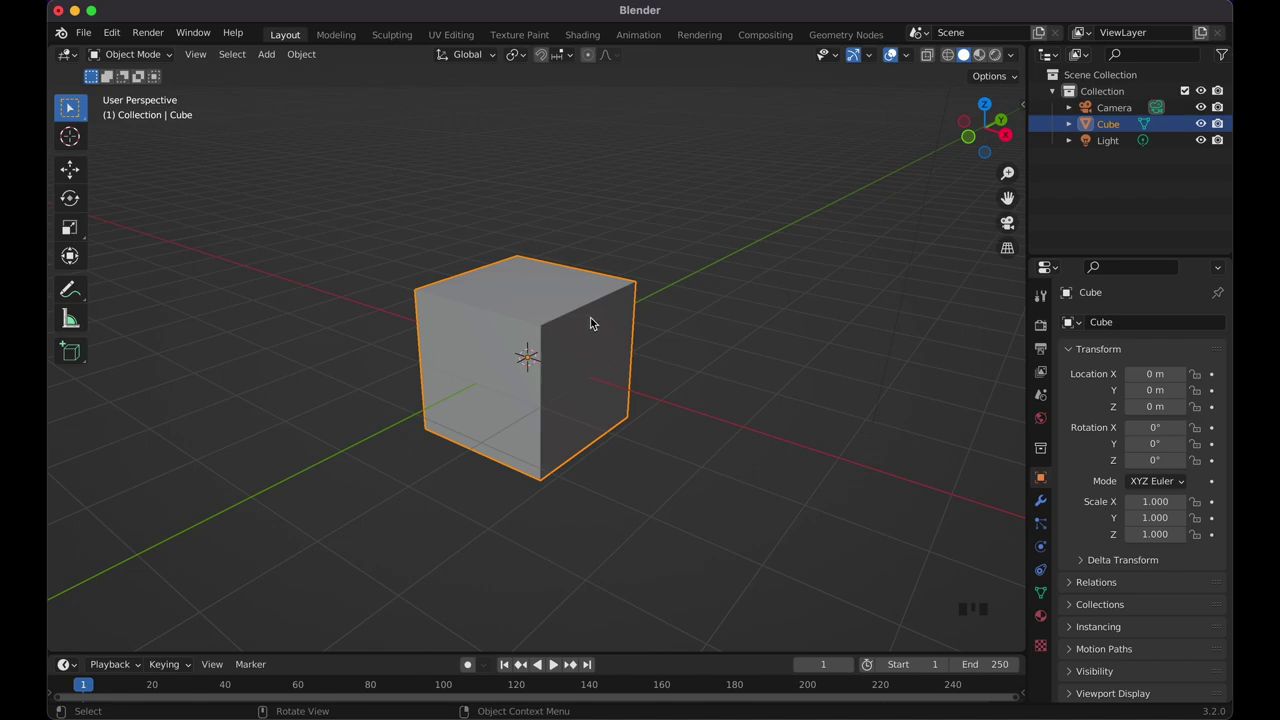
pyautogui.press('g')
pyautogui.write('z')
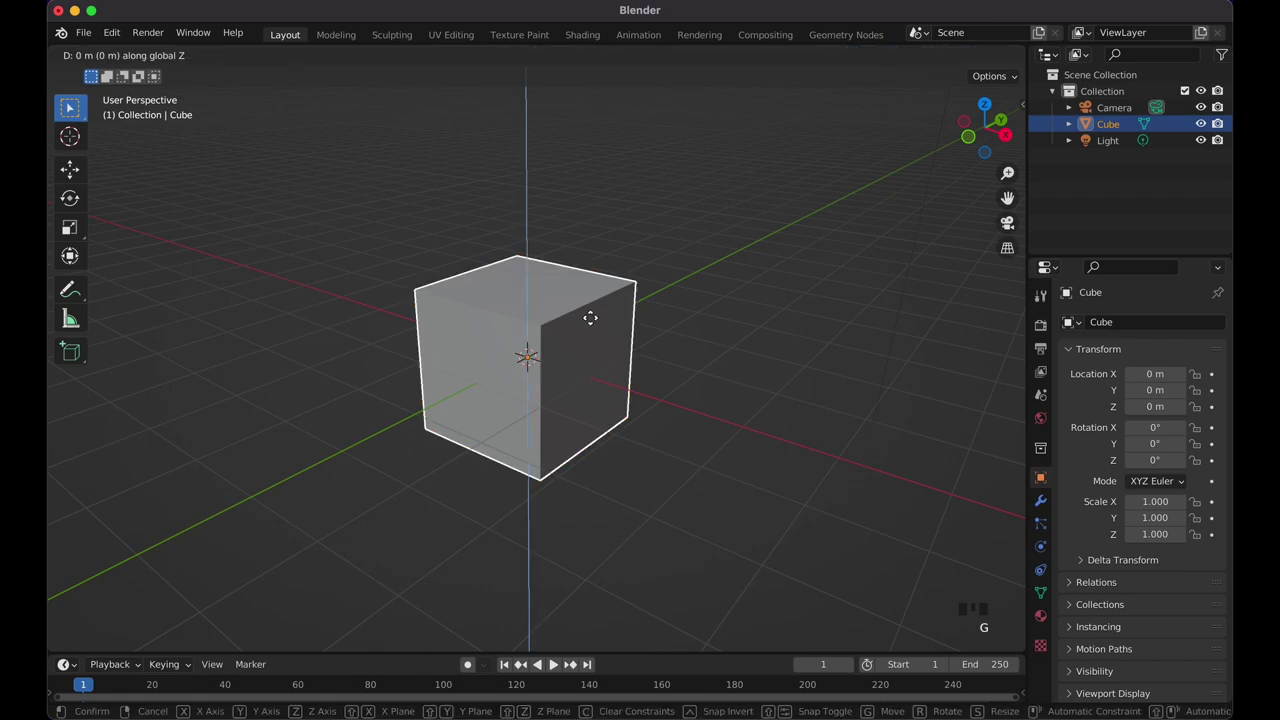
pyautogui.write('1')
pyautogui.press('Return')
# Flatten the cube along the Z axis to a scale of about 0.31.
pyautogui.moveTo(591, 318); pyautogui.dragTo(591, 318, button='middle')
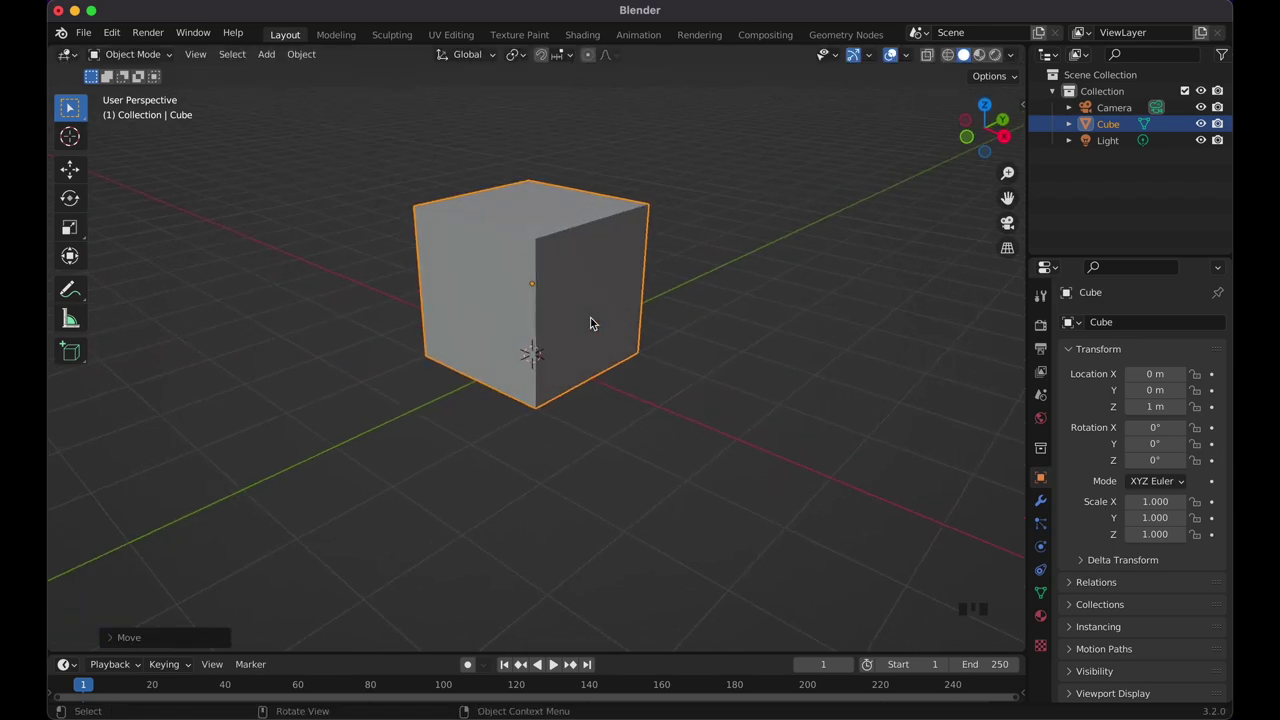
pyautogui.press('s')
pyautogui.press('z')
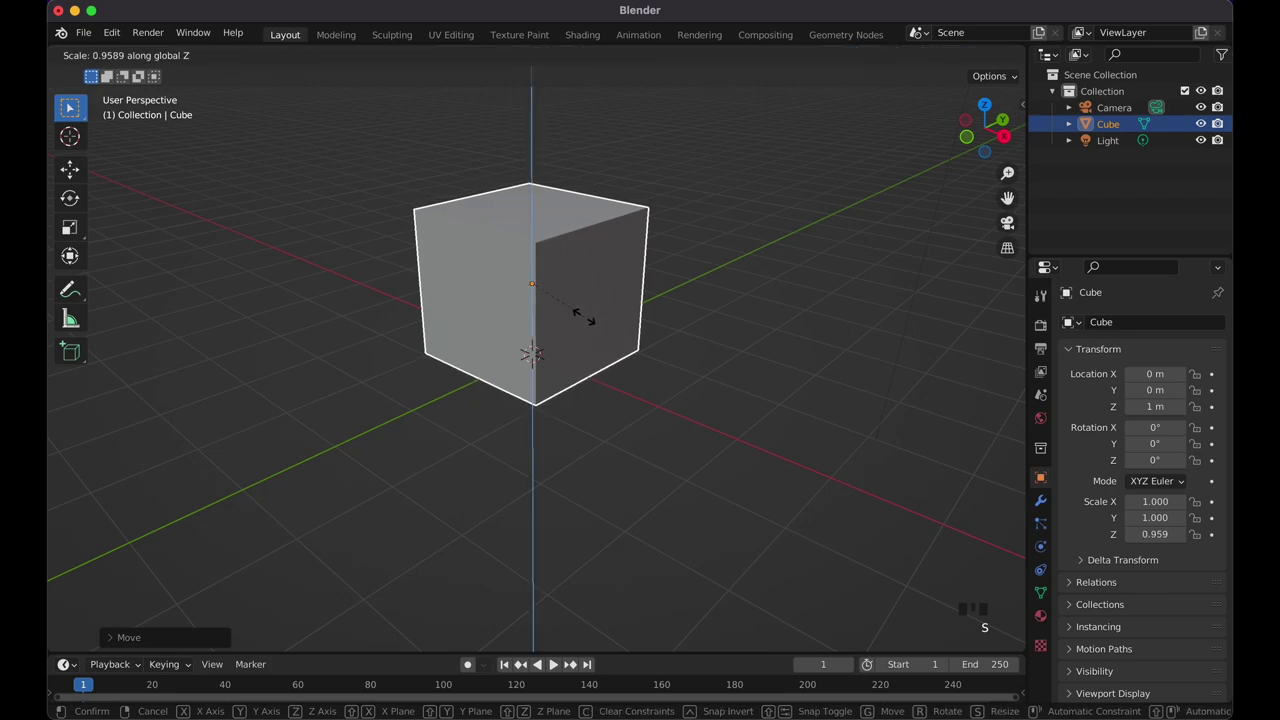
pyautogui.moveTo(552, 298)
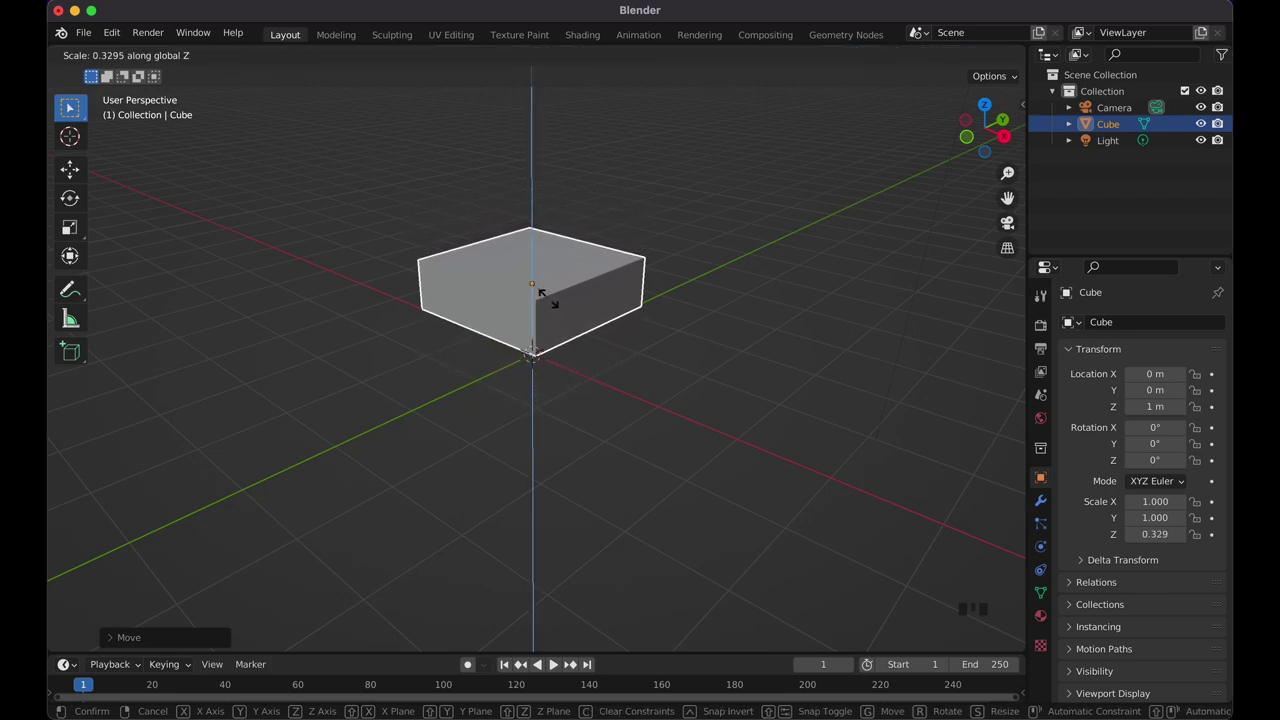
pyautogui.click(548, 302)
# Scale the flattened cube by a factor of 2 along the Y axis.
pyautogui.moveTo(548, 297); pyautogui.dragTo(548, 297, button='middle')
pyautogui.hscroll(10, 547, 302)
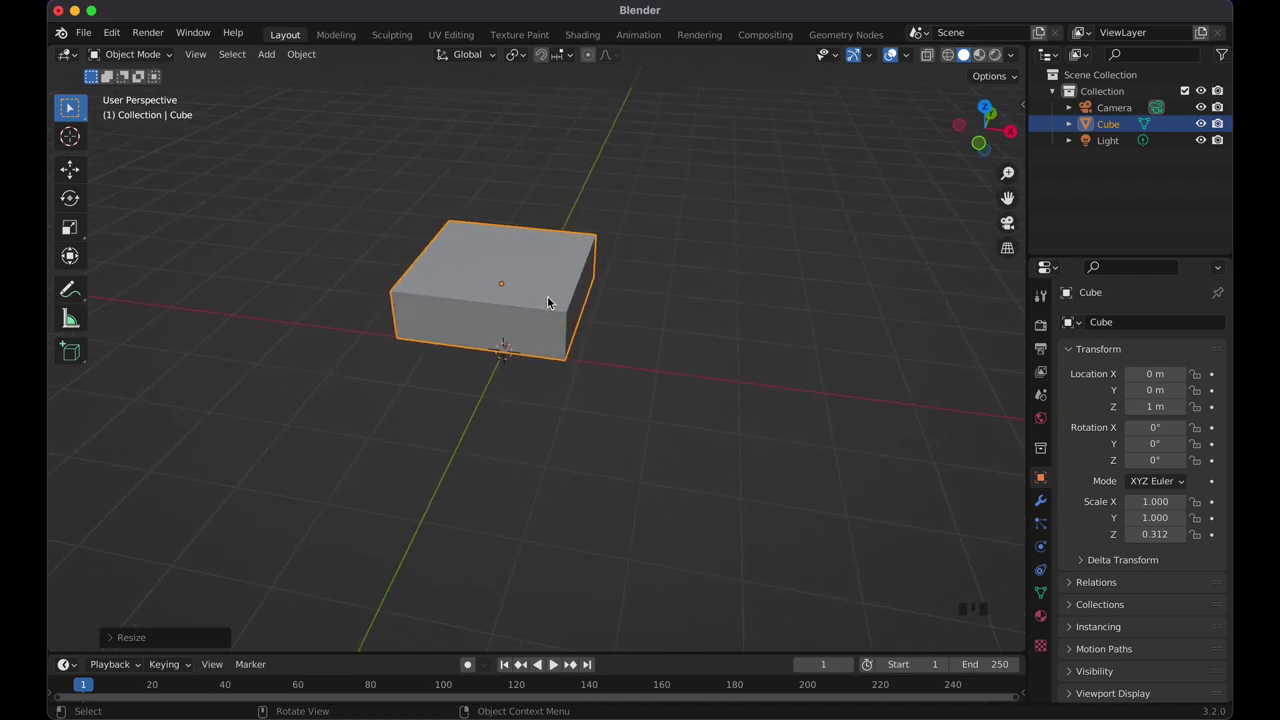
pyautogui.hscroll(3, 547, 302)
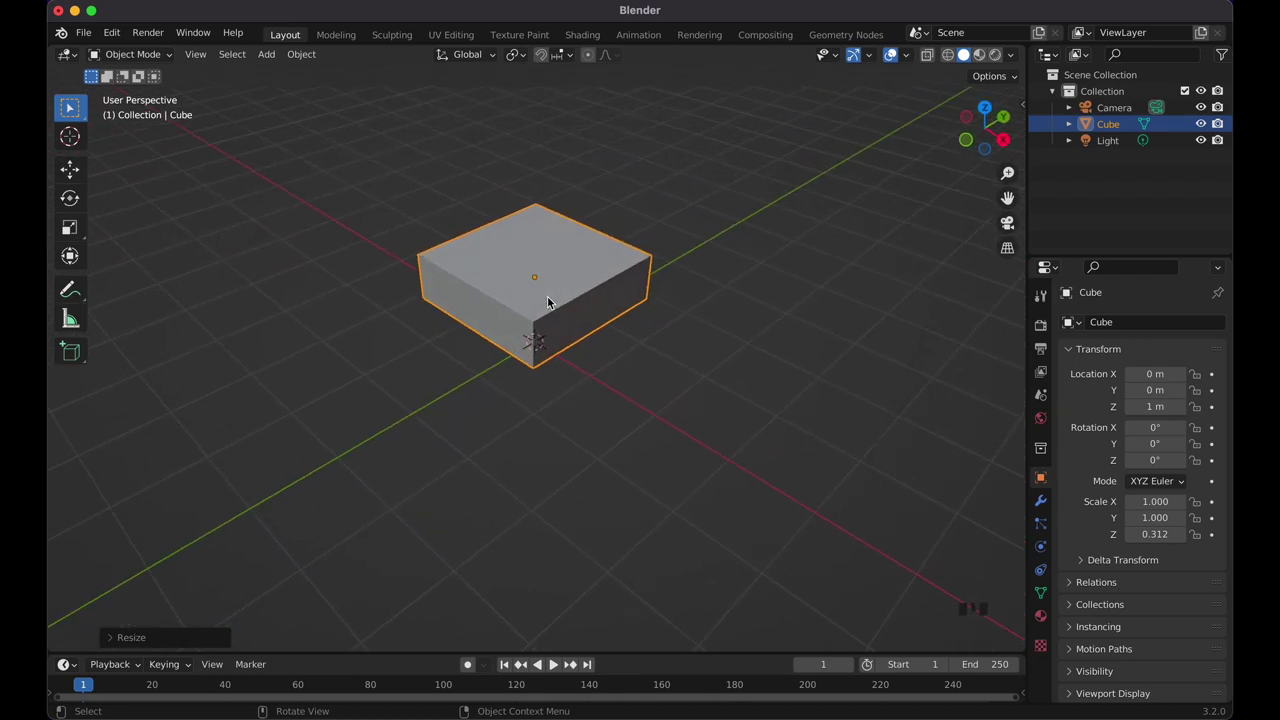
pyautogui.hscroll(10, 547, 302)
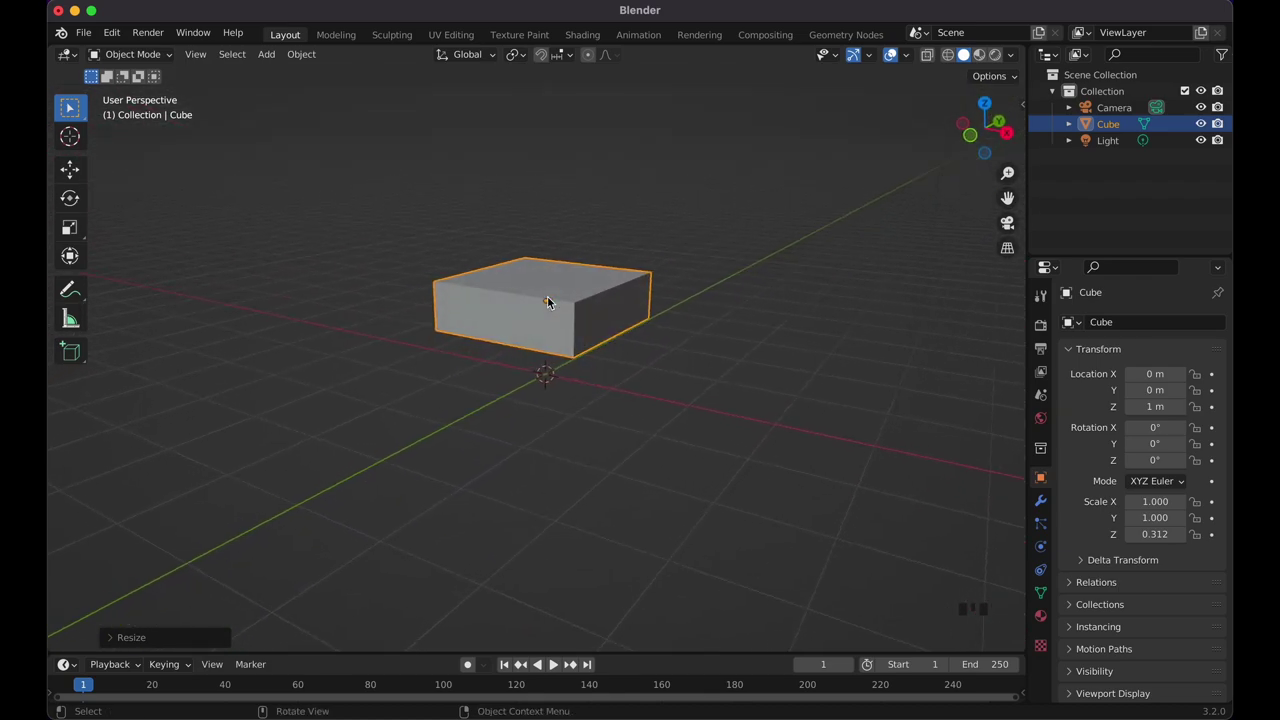
pyautogui.scroll(10, 547, 302)
pyautogui.scroll(-4, 547, 302)
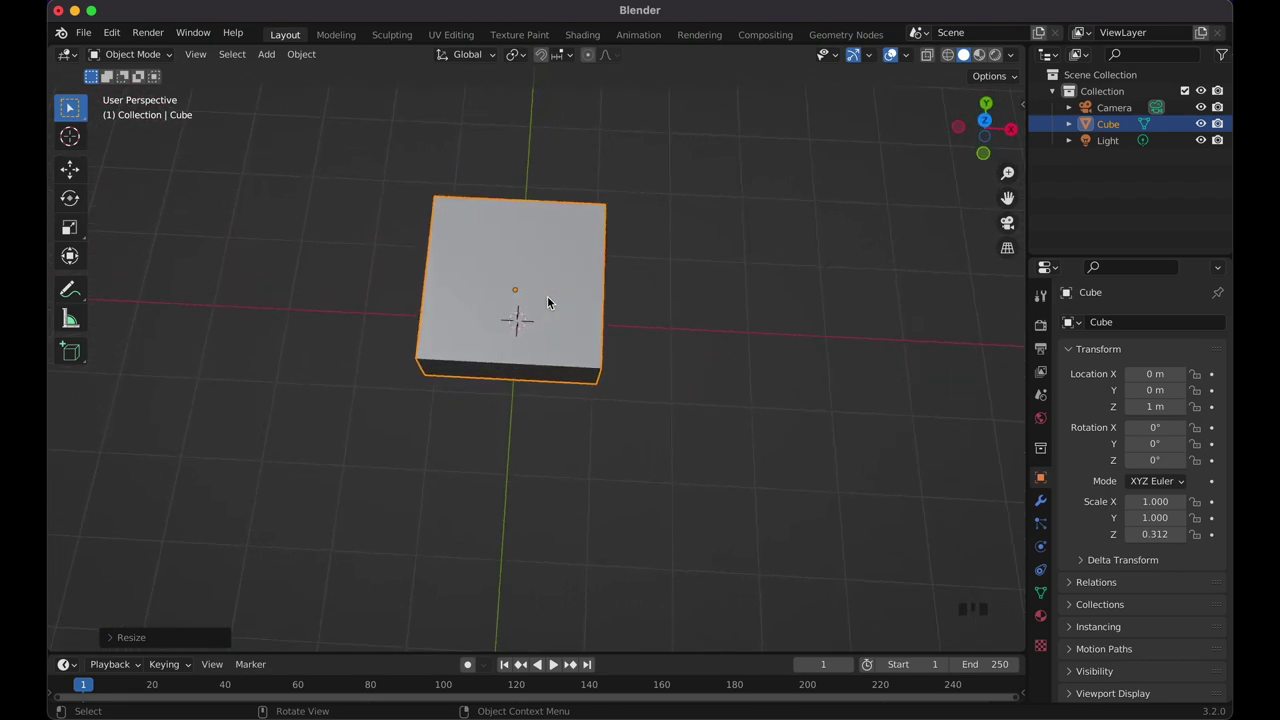
pyautogui.scroll(-4, 547, 302)
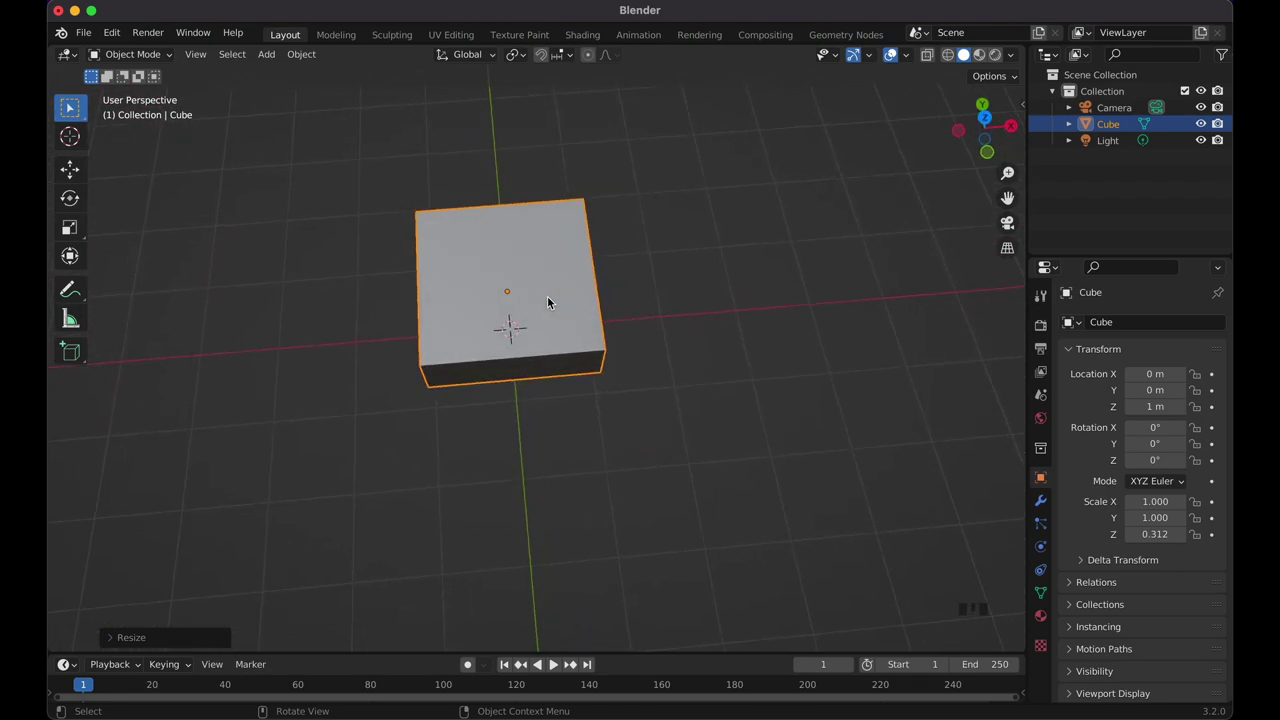
pyautogui.write('sy')
pyautogui.write('2')
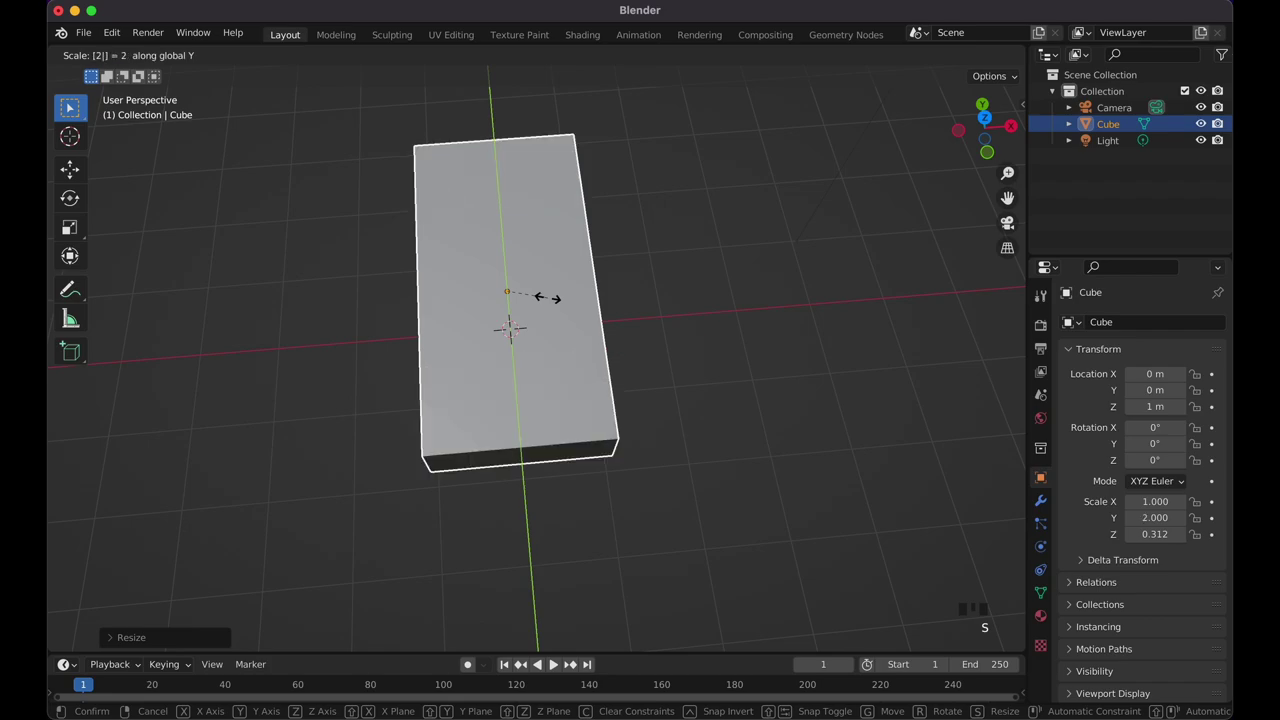
pyautogui.press('Return')
# Scale the slab by a factor of 2 along the X axis.
pyautogui.scroll(-8, 547, 300)
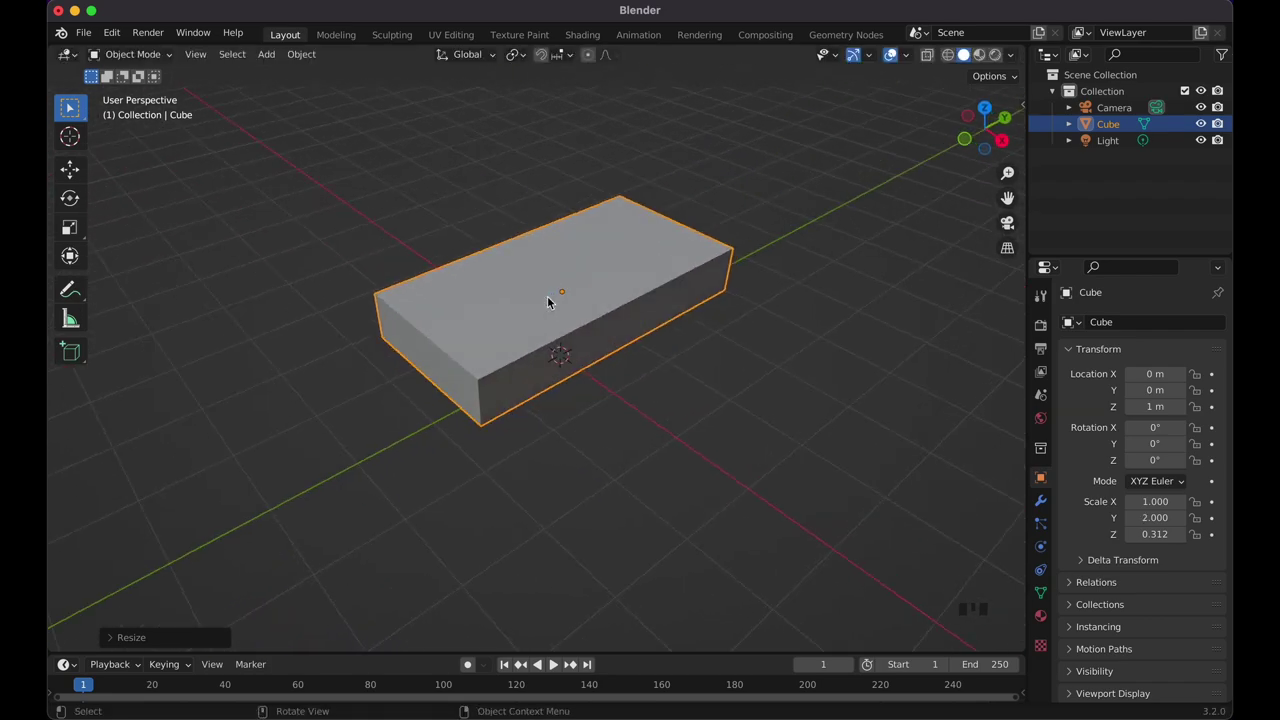
pyautogui.hscroll(-3, 547, 296)
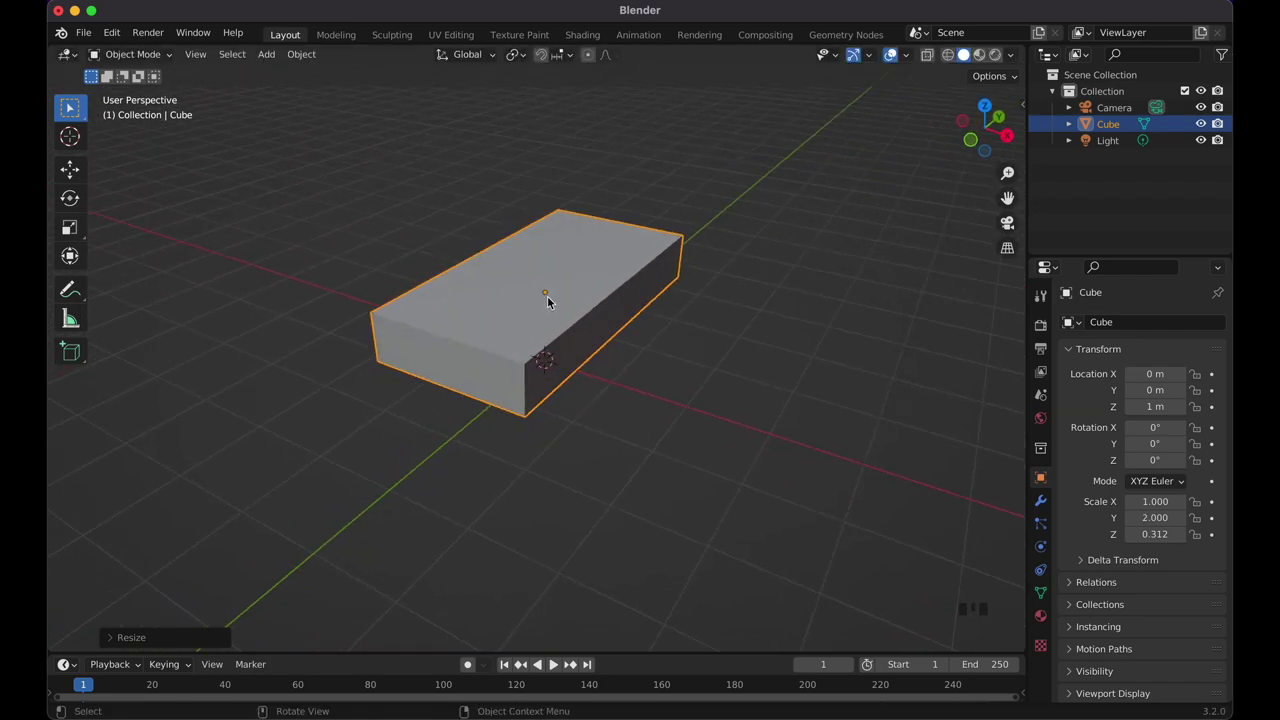
pyautogui.press('s')
pyautogui.press('x')
pyautogui.press('2')
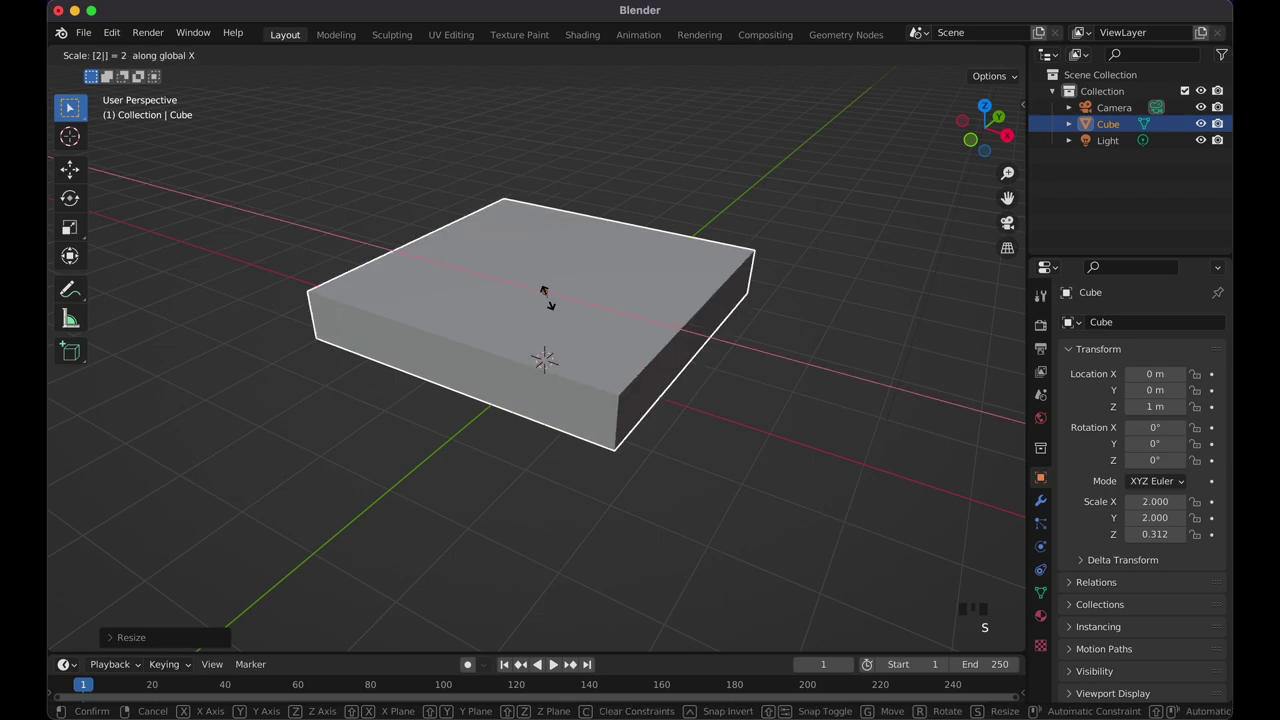
pyautogui.press('Return')
# Lengthen the slab again along the Y axis by a factor of 2, to a Y scale of 4.
pyautogui.scroll(5, 547, 298)
pyautogui.scroll(-4, 547, 298)
pyautogui.hscroll(-5, 547, 298)
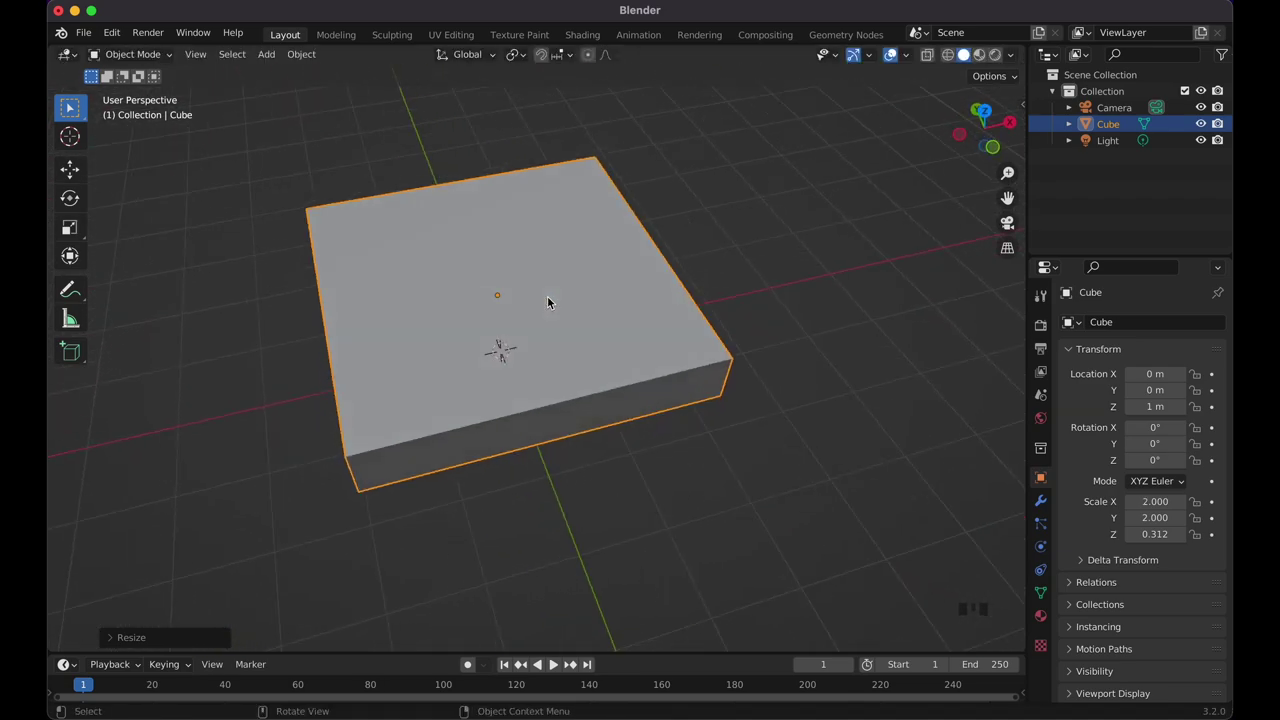
pyautogui.hscroll(3, 547, 297)
pyautogui.scroll(-4, 546, 305)
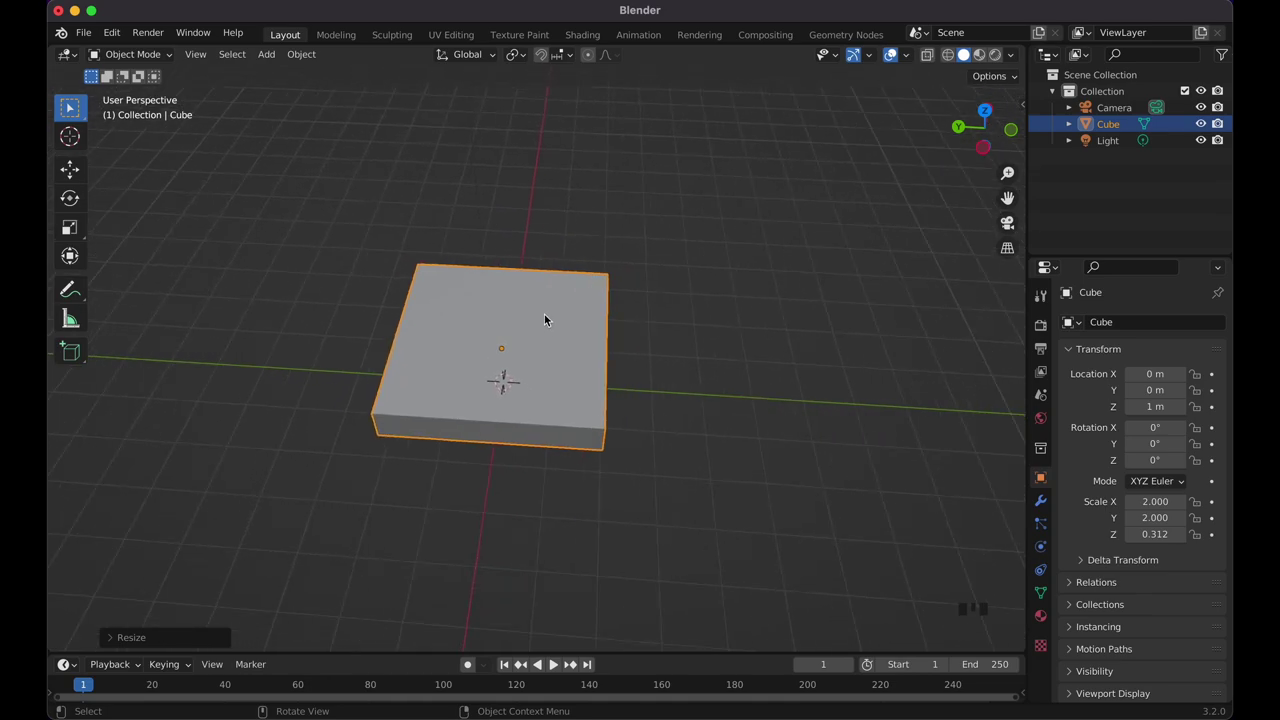
pyautogui.press('s')
pyautogui.press('y')
pyautogui.press('2')
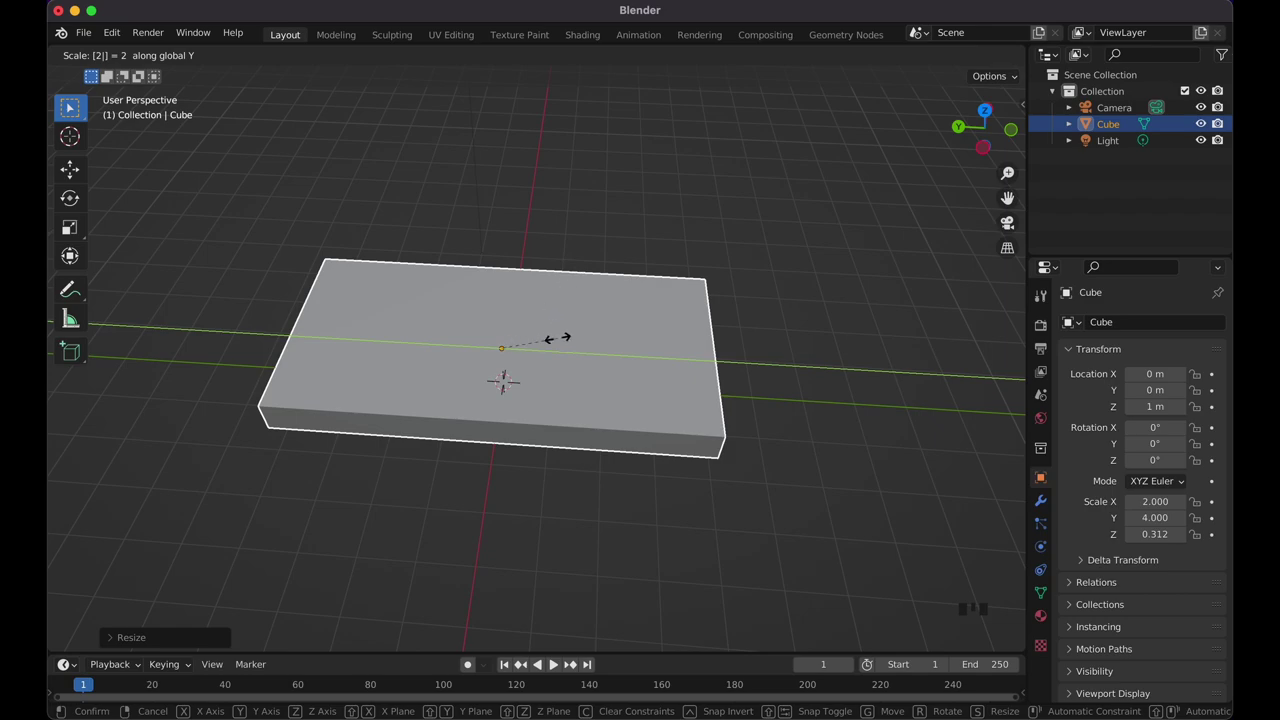
pyautogui.press('Return')
# Shorten the slab along the Y axis to a scale of about 2.75, then deselect it.
pyautogui.press('s')
pyautogui.press('y')
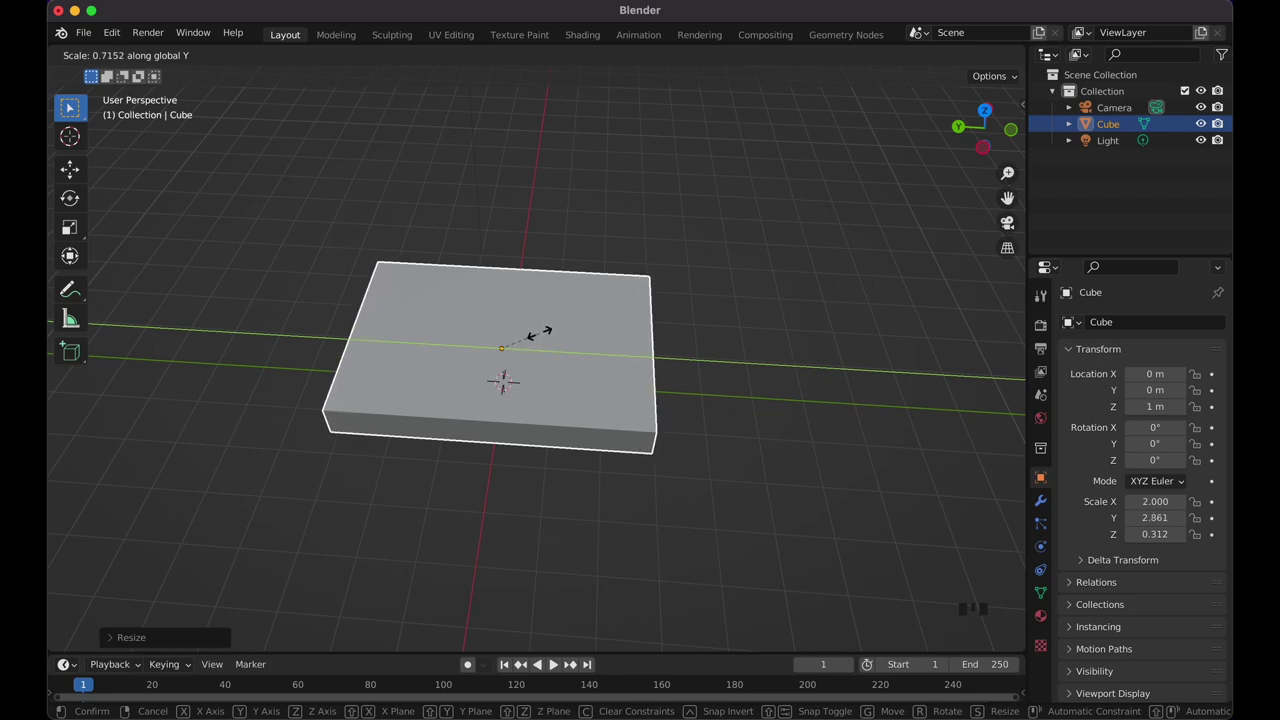
pyautogui.click(537, 333)
pyautogui.click(884, 408)
# Select the slab and add a Subdivision Surface modifier to it.
pyautogui.hscroll(-10, 884, 413)
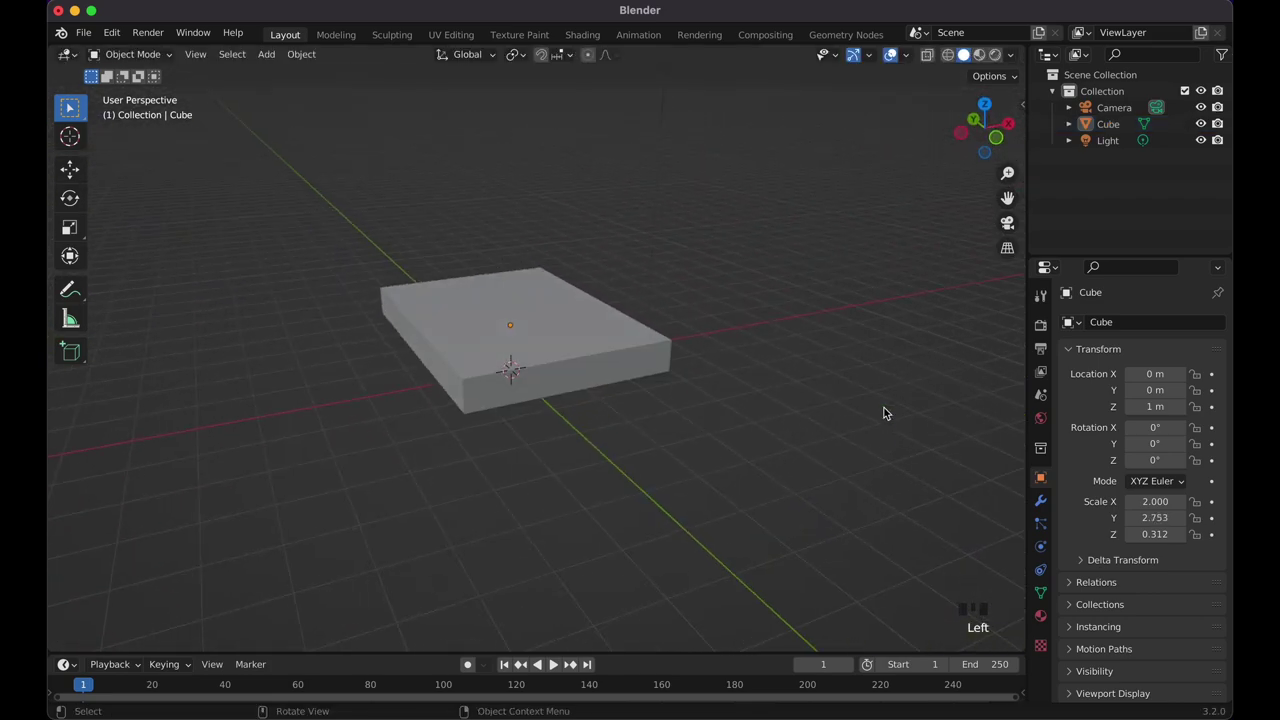
pyautogui.hscroll(6, 884, 413)
pyautogui.scroll(4, 884, 413)
pyautogui.hscroll(-10, 884, 413)
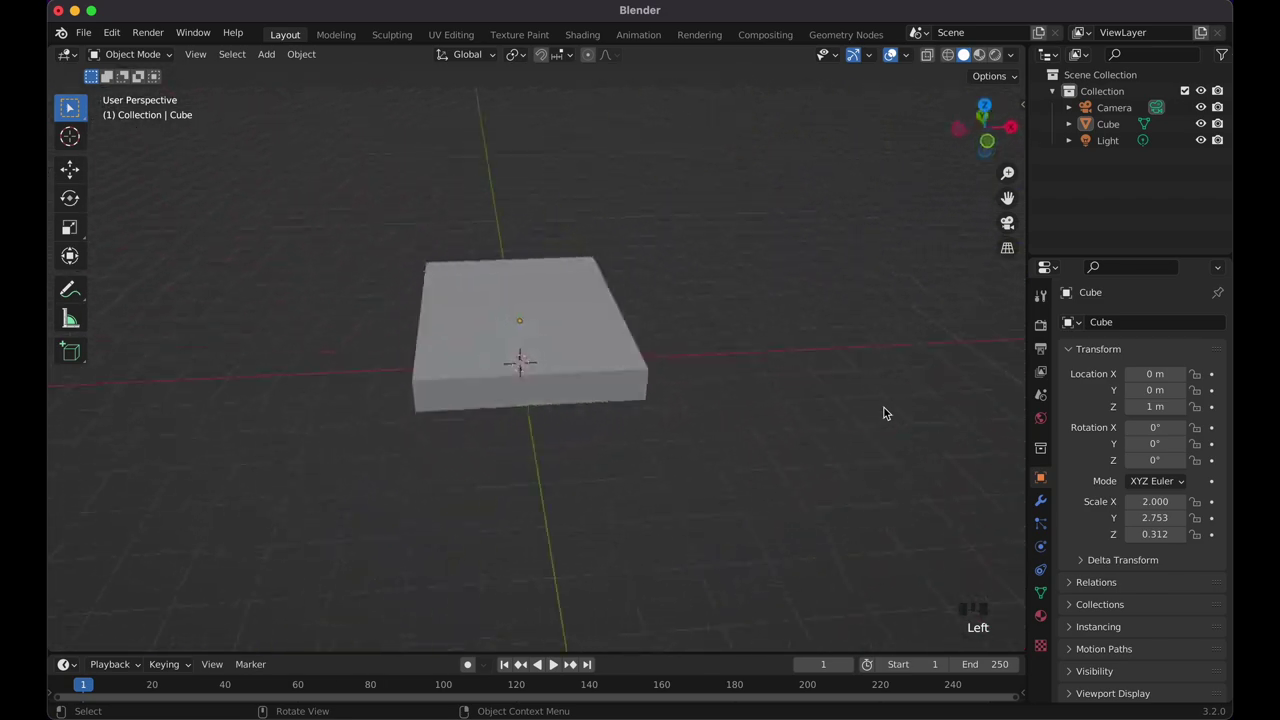
pyautogui.click(583, 327)
pyautogui.hscroll(-8, 583, 326)
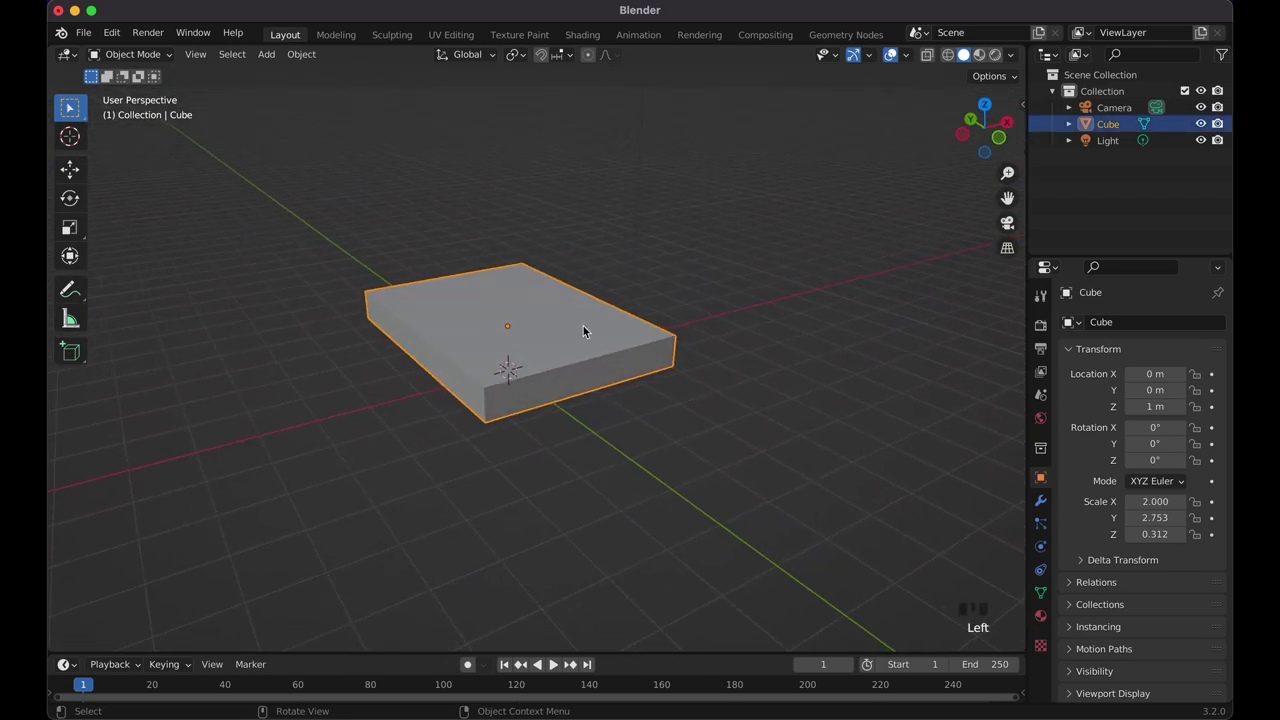
pyautogui.click(1040, 500)
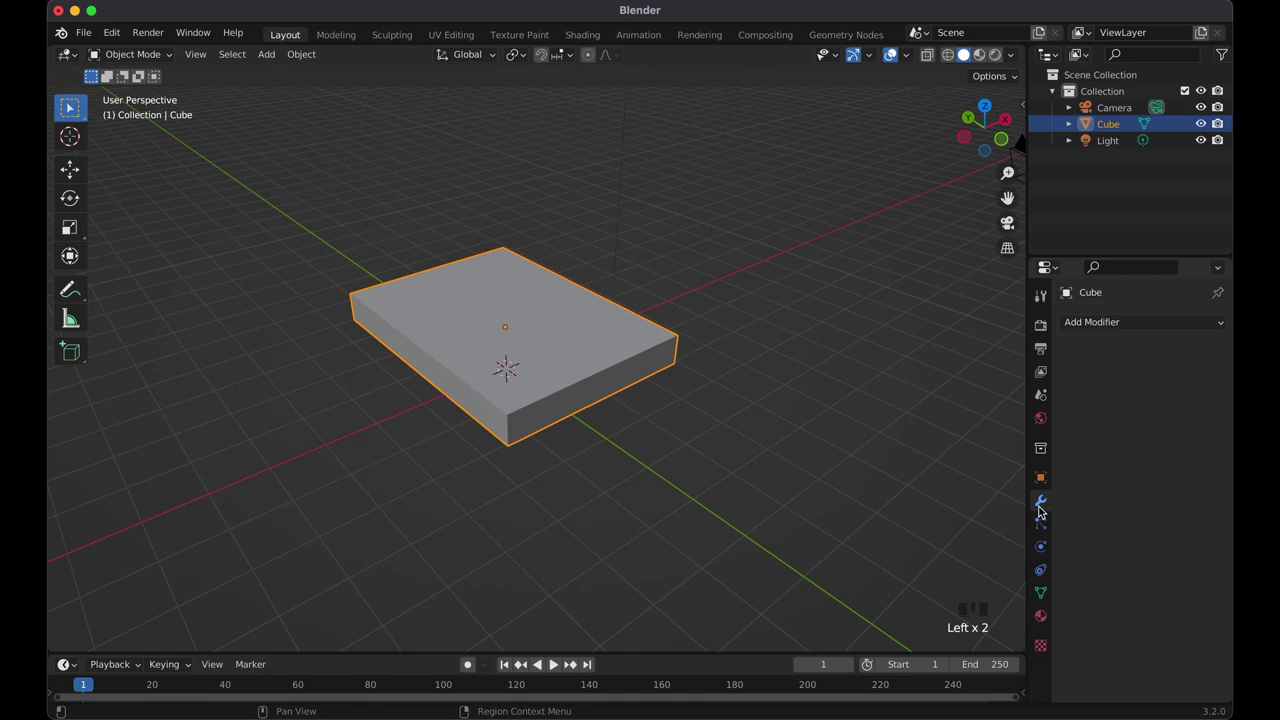
pyautogui.click(1127, 325)
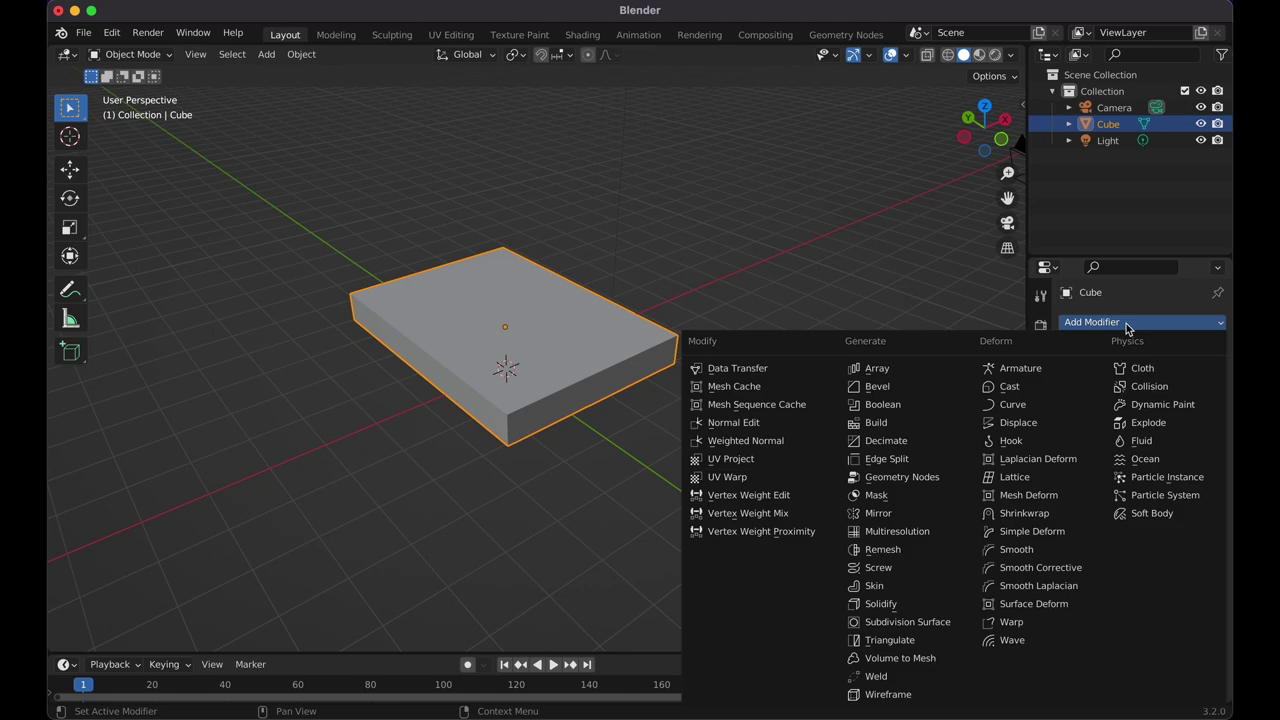
pyautogui.click(939, 622)
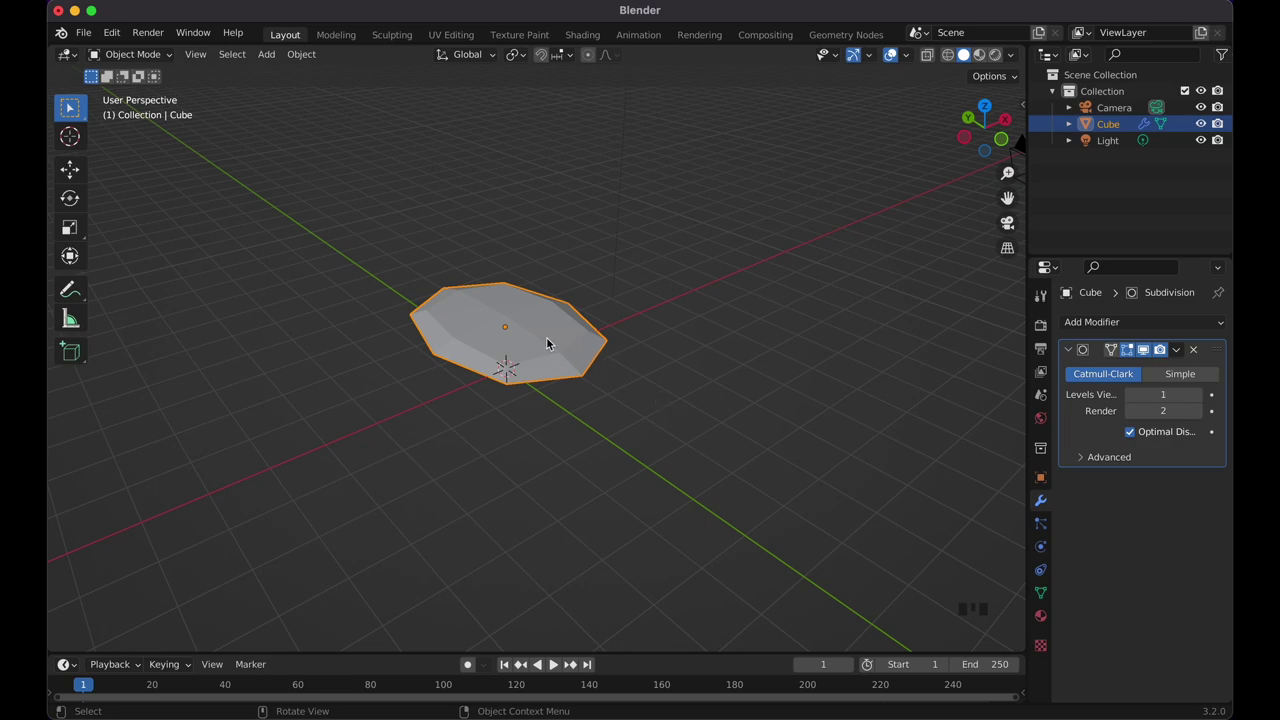
# In Edit Mode, add a loop cut across the slab's width and slide it close to the end on the negative Y side.
pyautogui.press('super+r')
pyautogui.press('Tab')
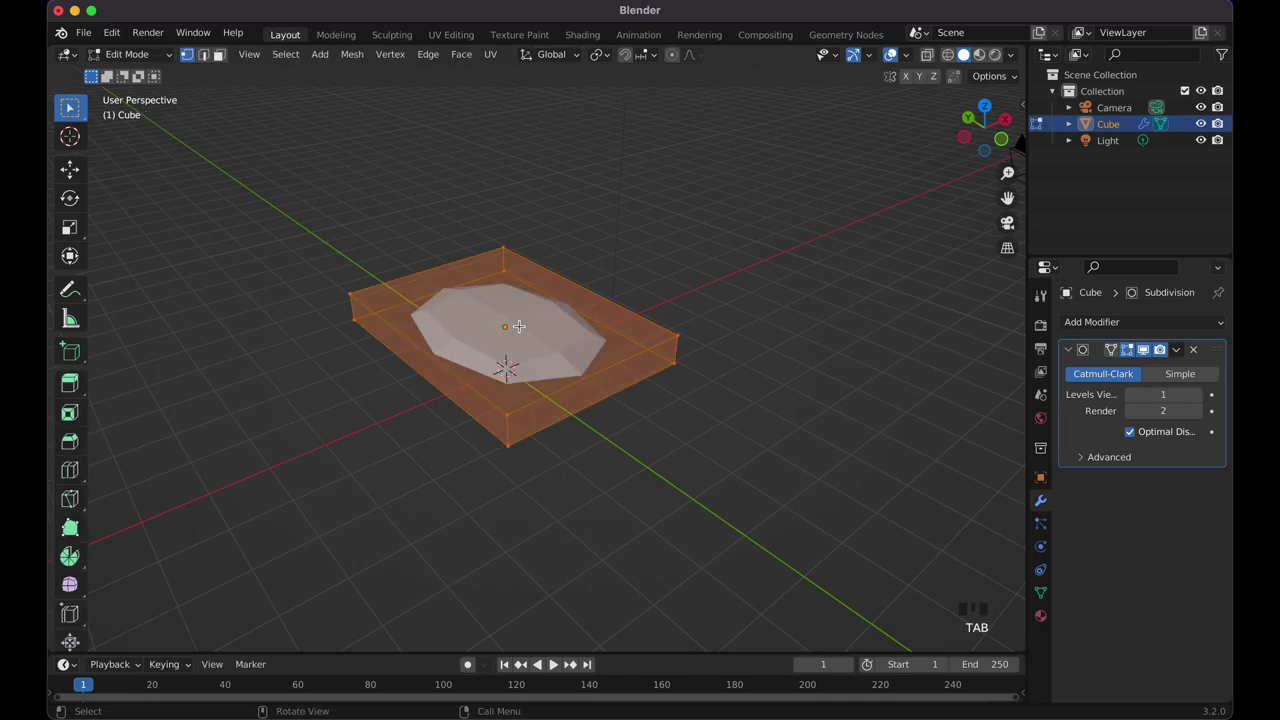
pyautogui.click(140, 54)
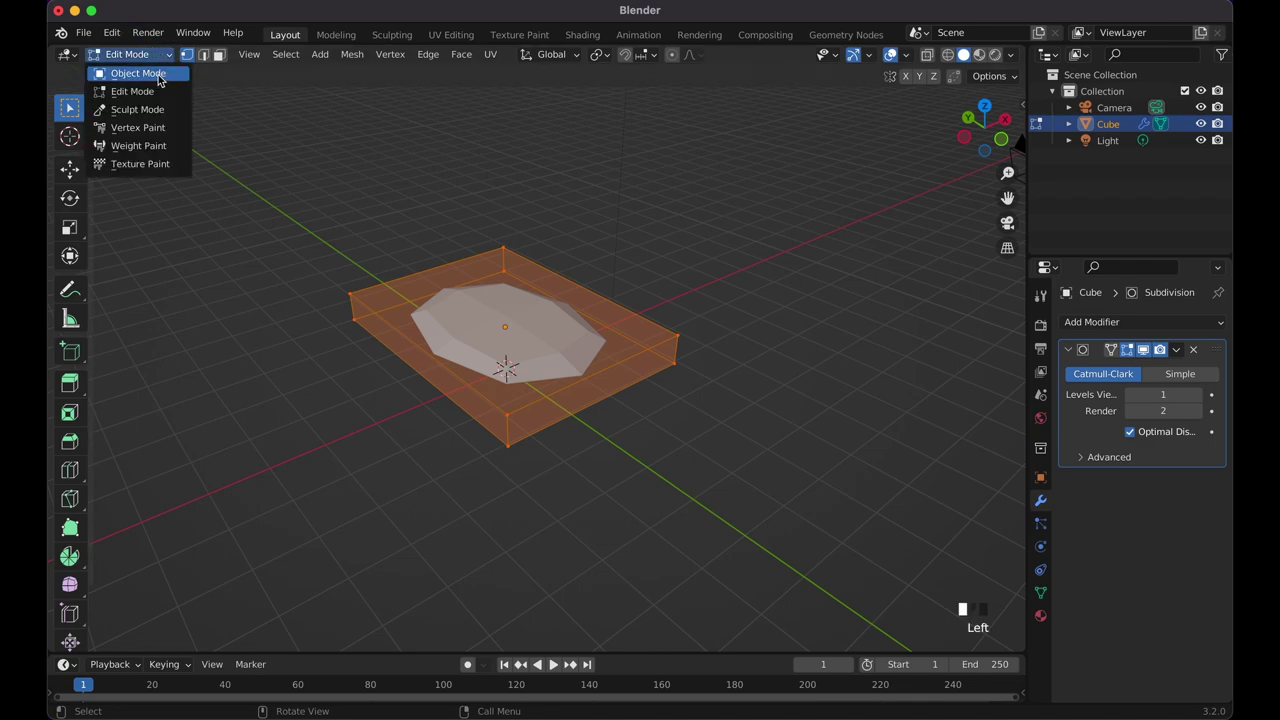
pyautogui.click(160, 88)
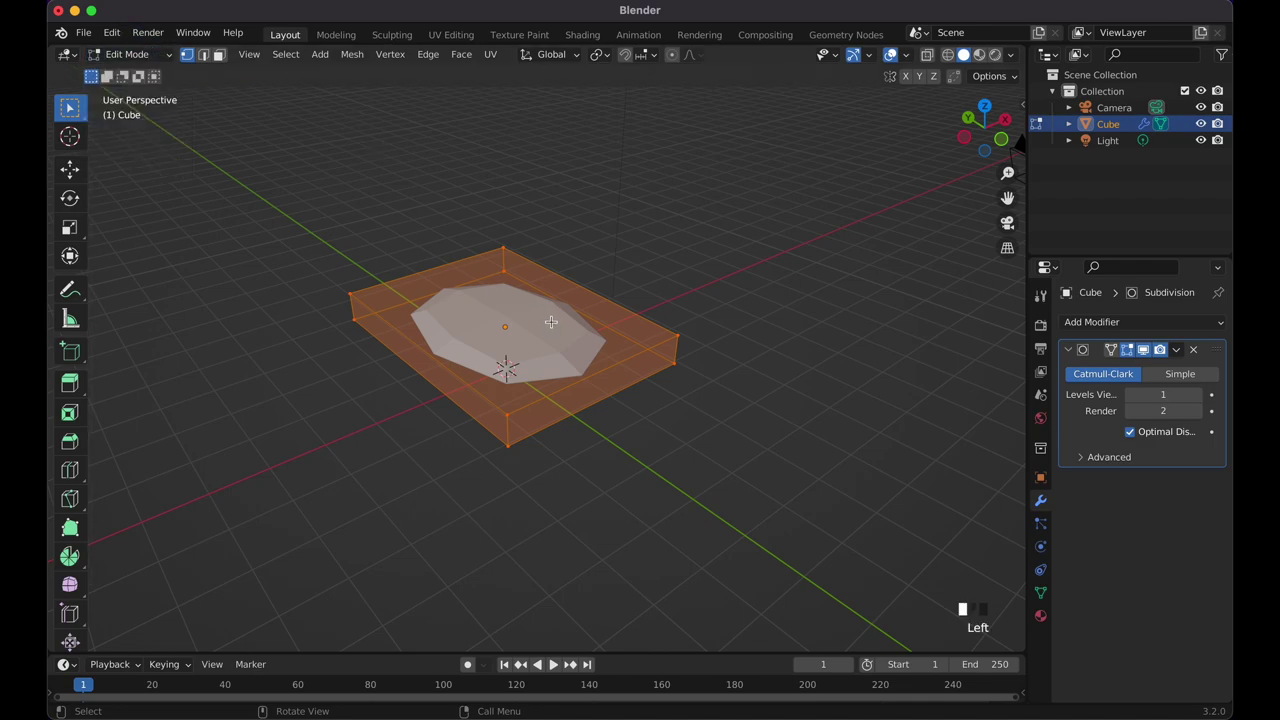
pyautogui.hotkey('ctrl', 'r')
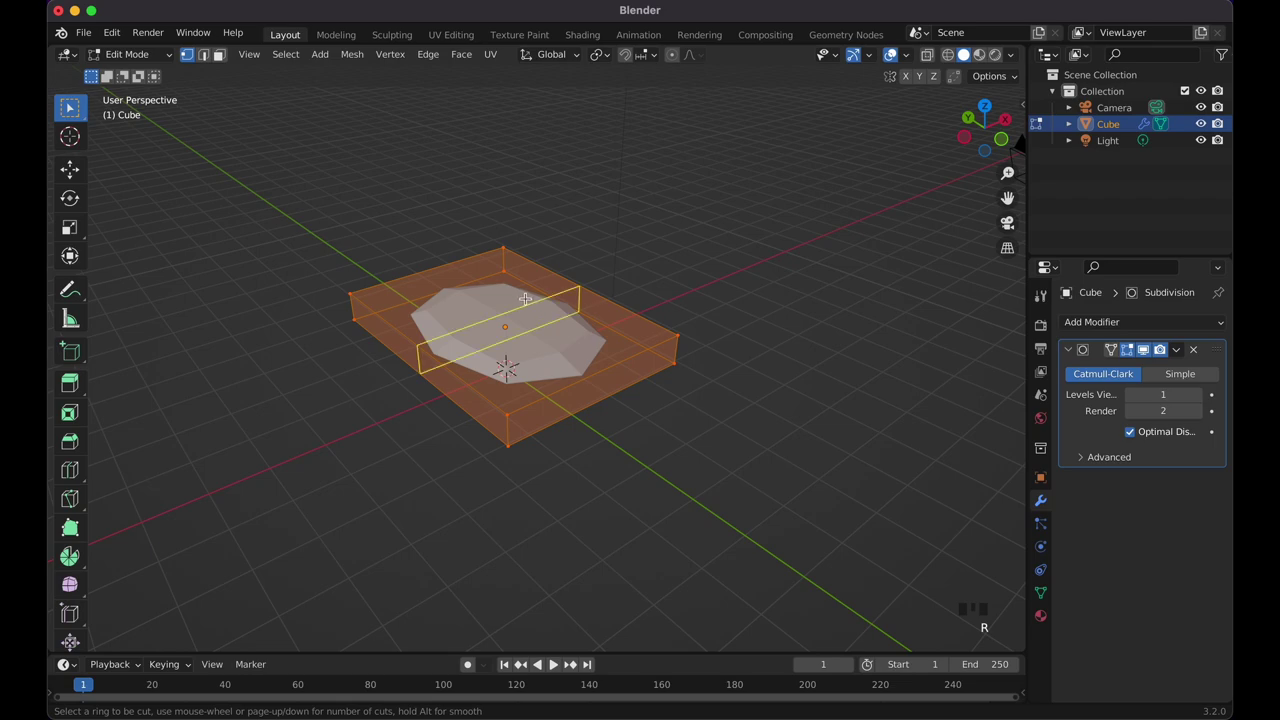
pyautogui.click(525, 298)
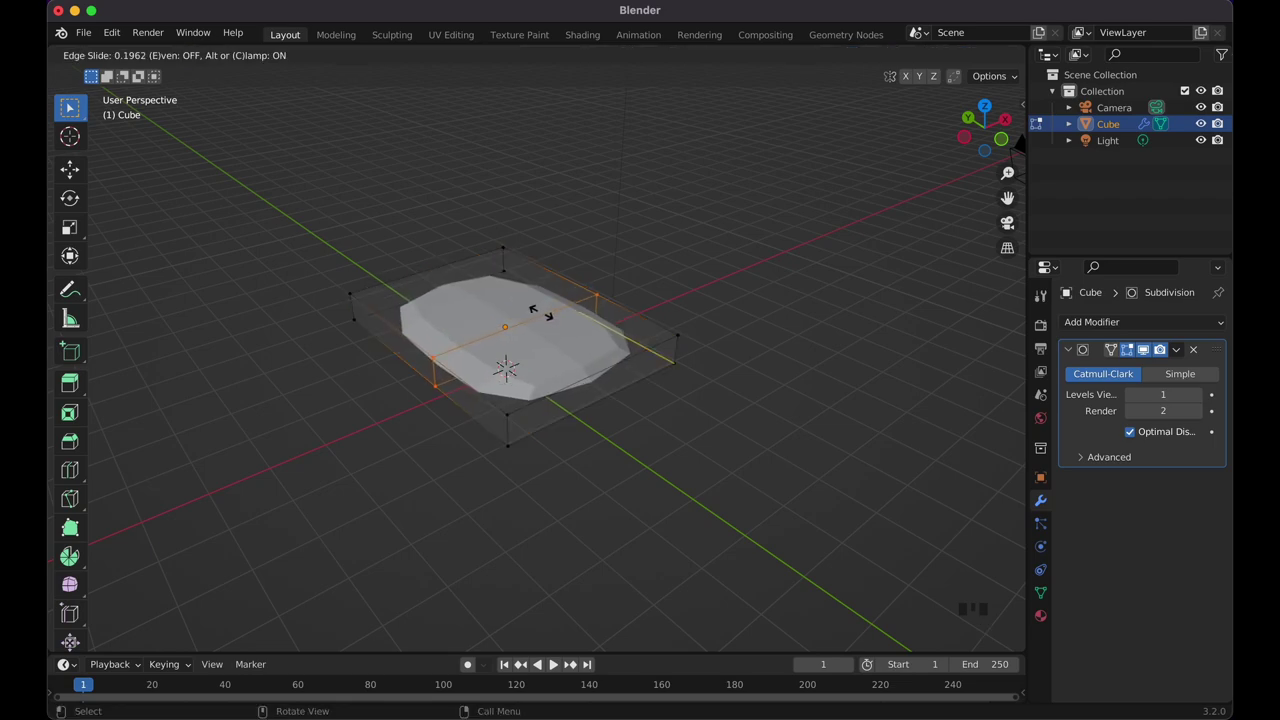
pyautogui.click(590, 362)
# Add another crosswise loop cut and slide it by about -0.9, close to the slab's positive Y end.
pyautogui.moveTo(594, 363); pyautogui.dragTo(548, 347, button='middle')
pyautogui.hotkey('ctrl', 'r')
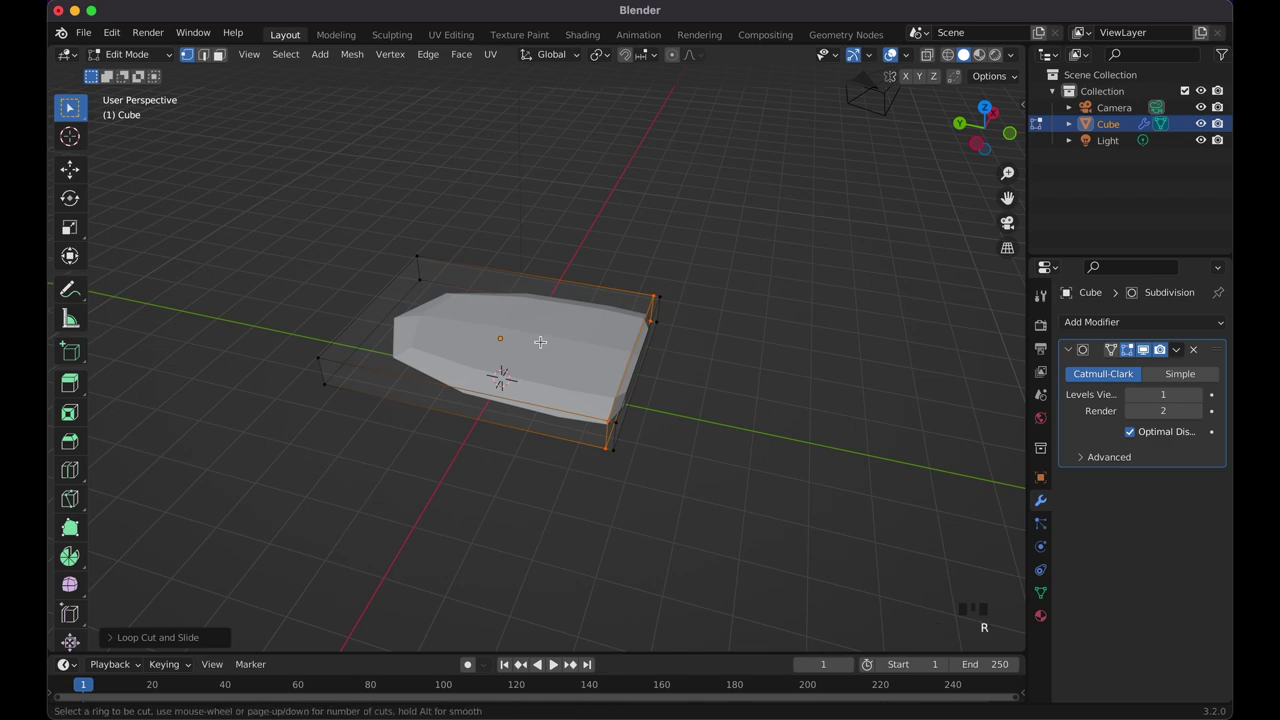
pyautogui.click(502, 295)
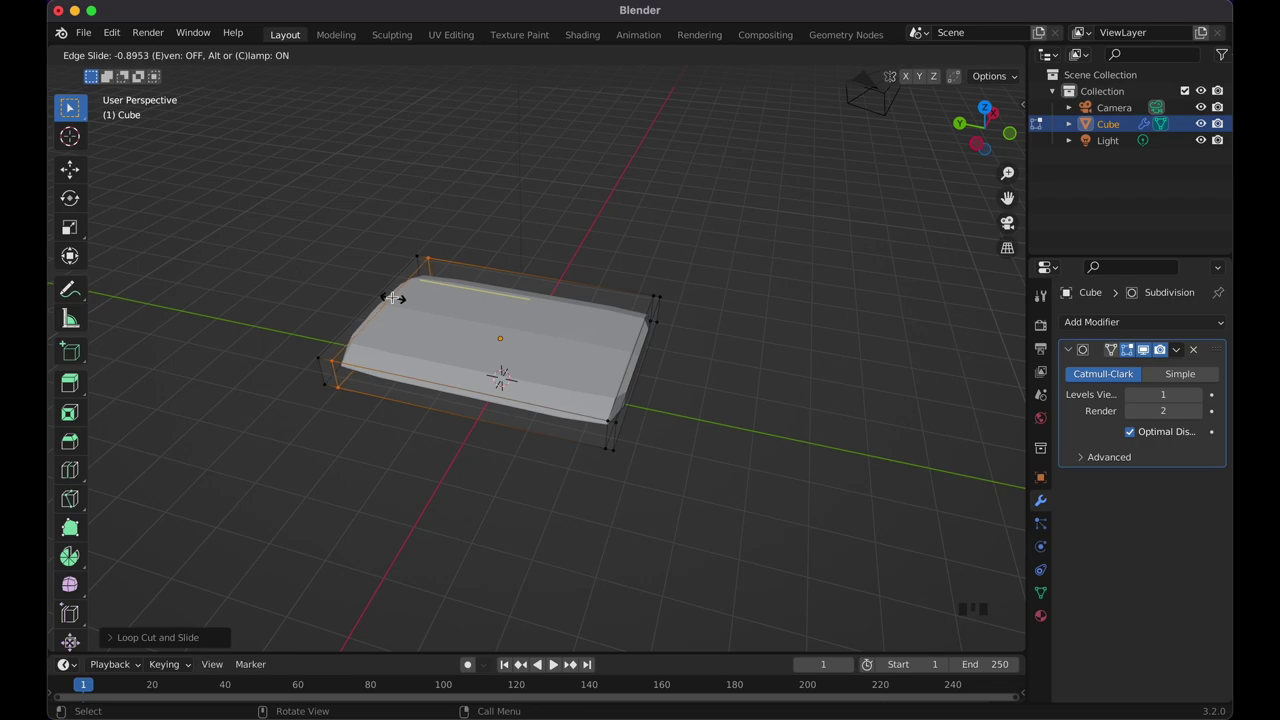
pyautogui.click(393, 298)
# Add a lengthwise loop cut centred on the slab and set its number of cuts to 2.
pyautogui.hscroll(10, 392, 298)
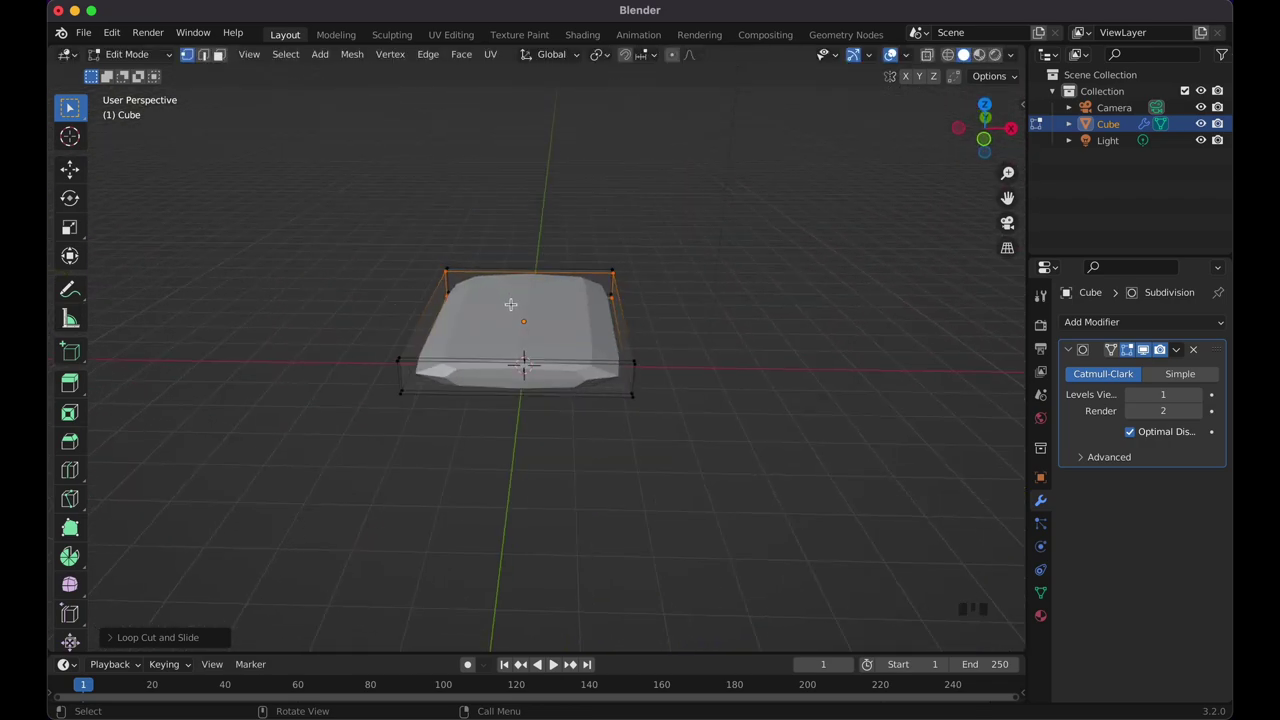
pyautogui.hotkey('ctrl', 'r')
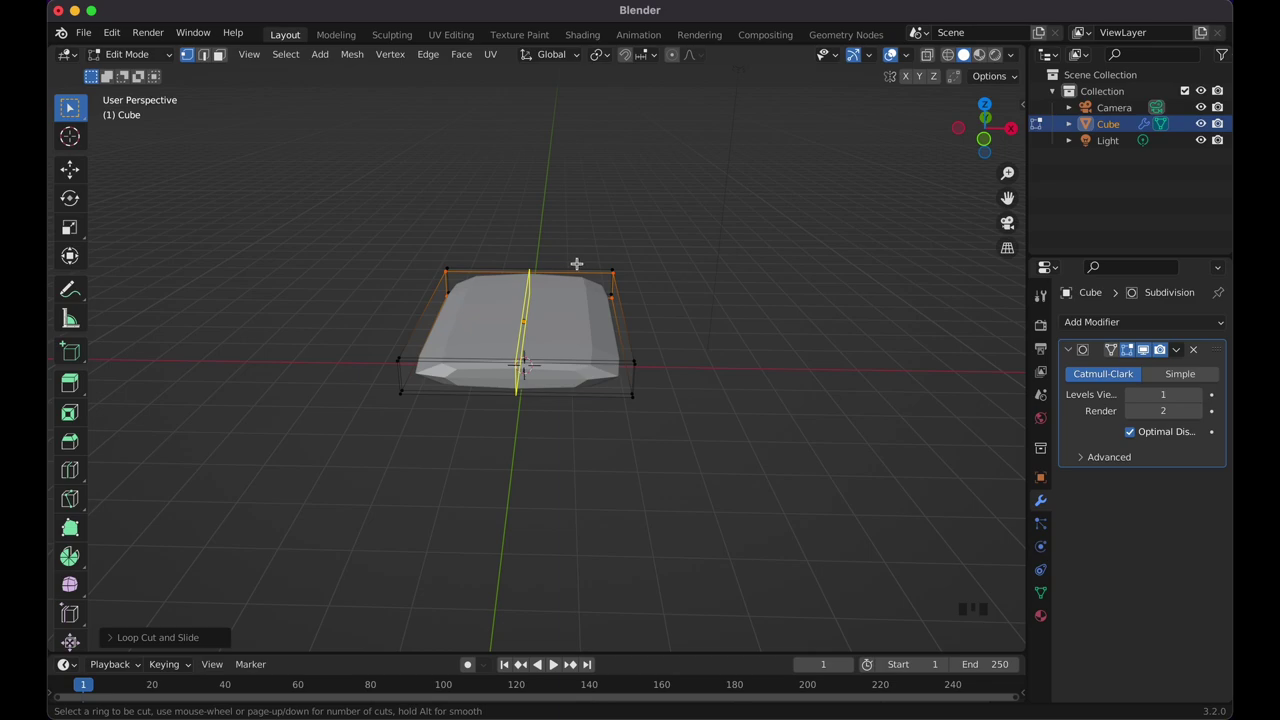
pyautogui.click(576, 264)
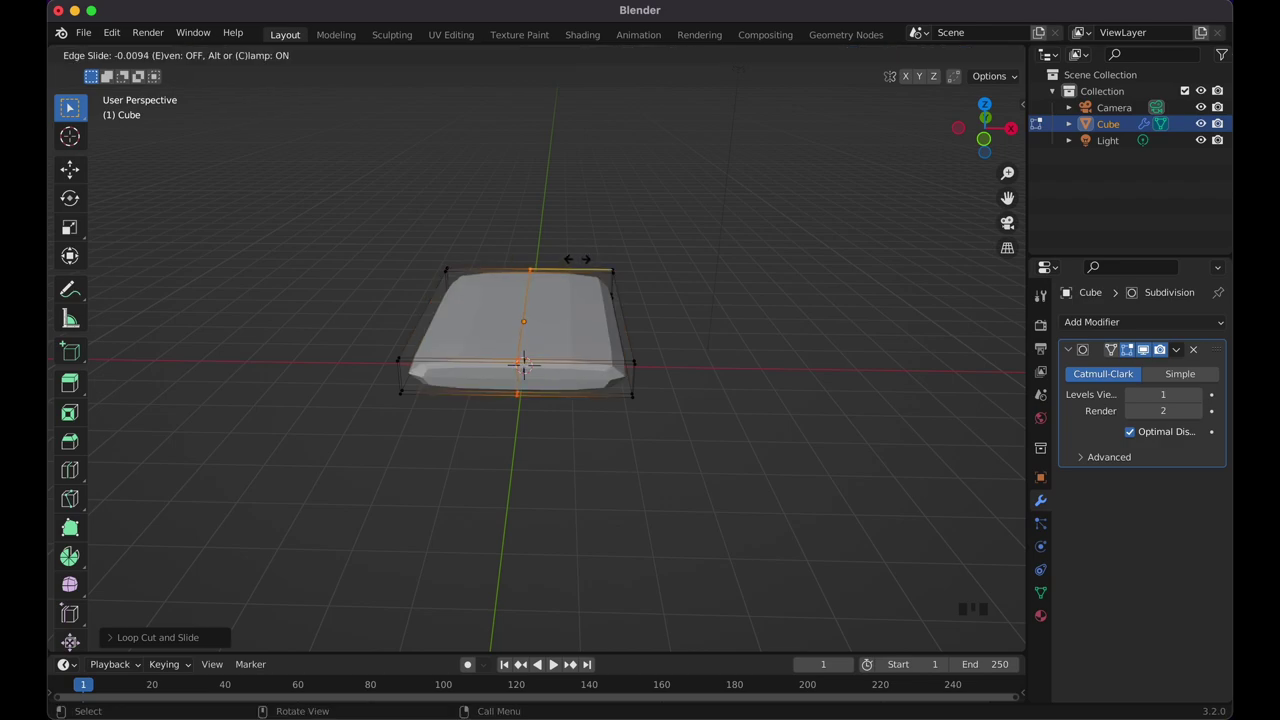
pyautogui.click(570, 263)
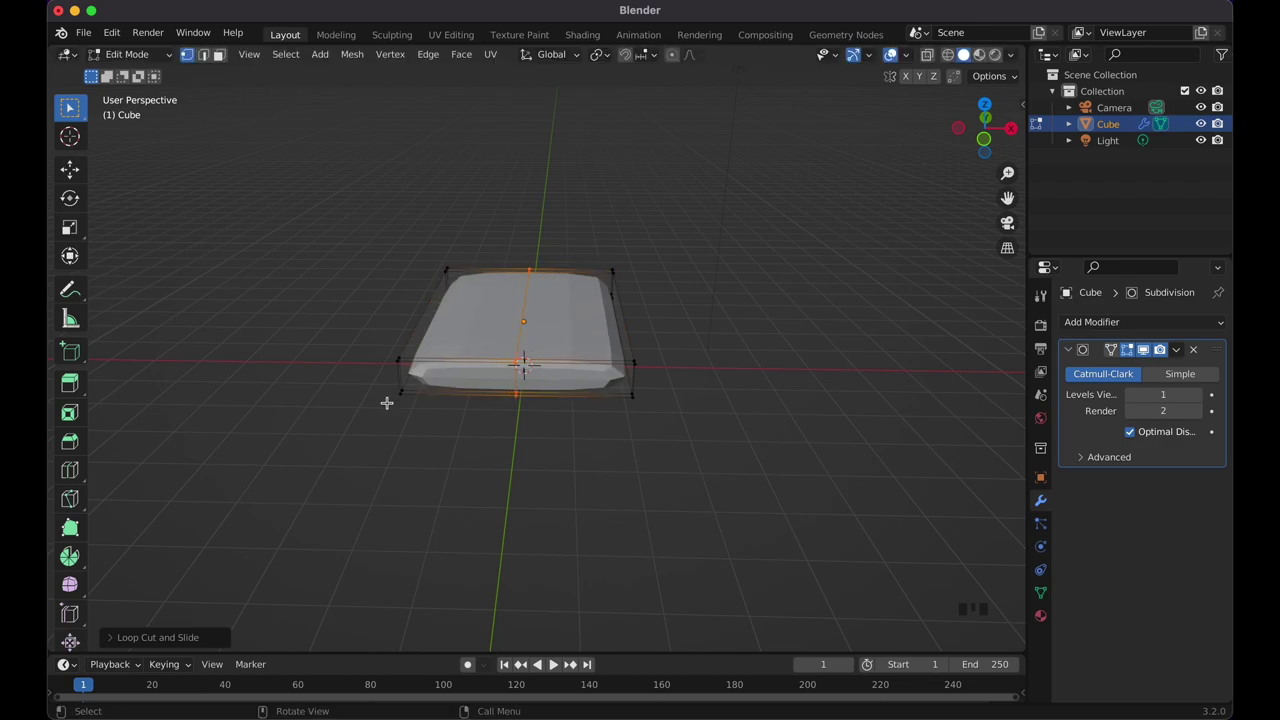
pyautogui.click(118, 637)
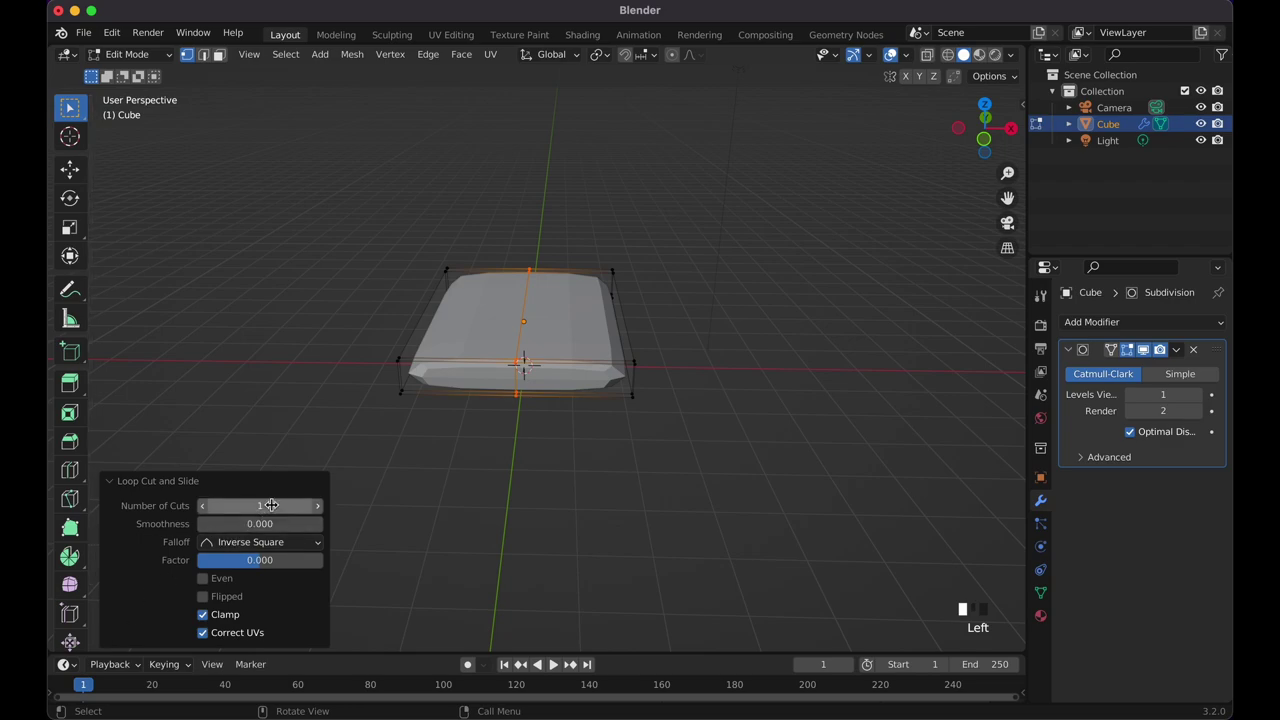
pyautogui.moveTo(267, 505); pyautogui.dragTo(290, 505)
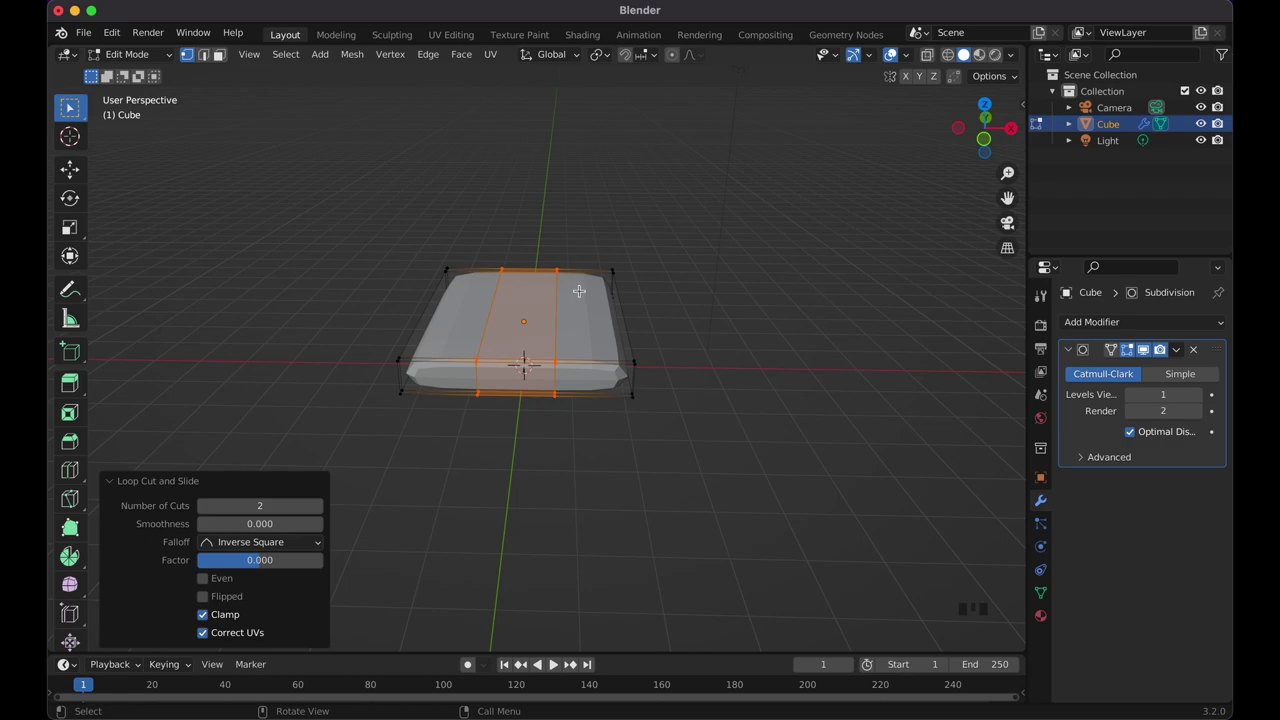
# Scale the two lengthwise loops apart along the X axis until they sit close to the slab's long edges, then deselect them.
pyautogui.press('s')
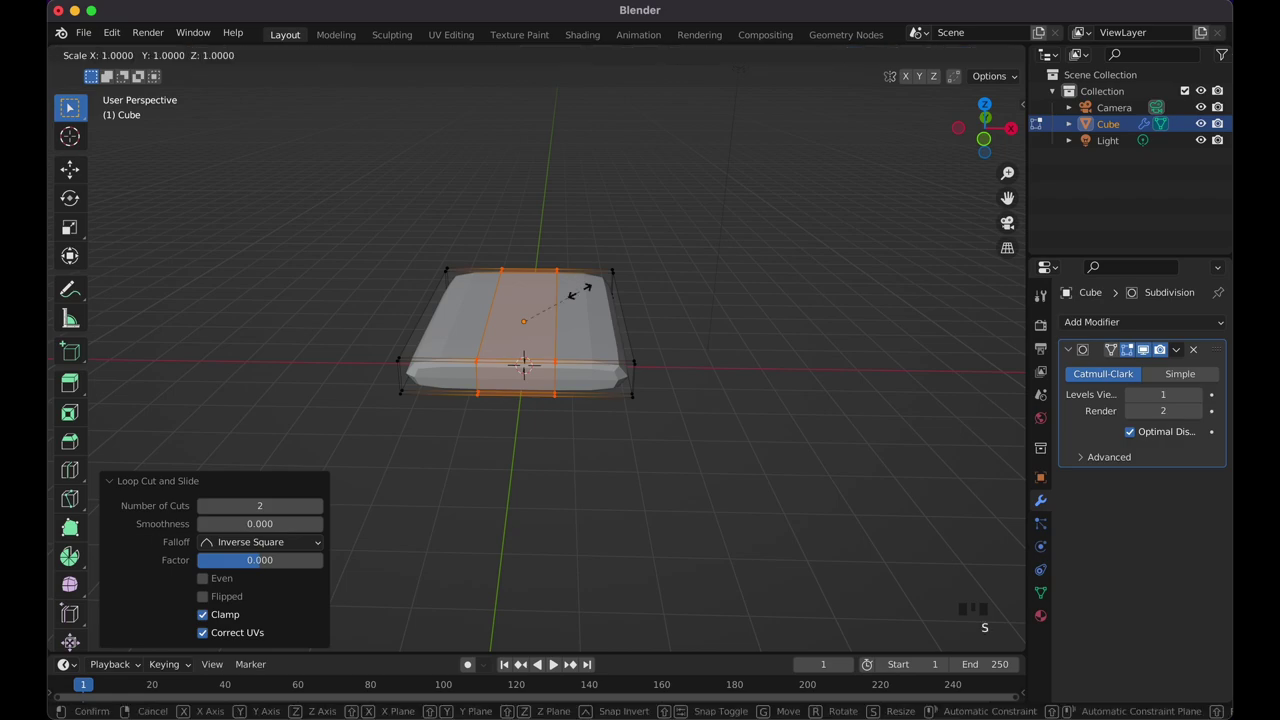
pyautogui.press('x')
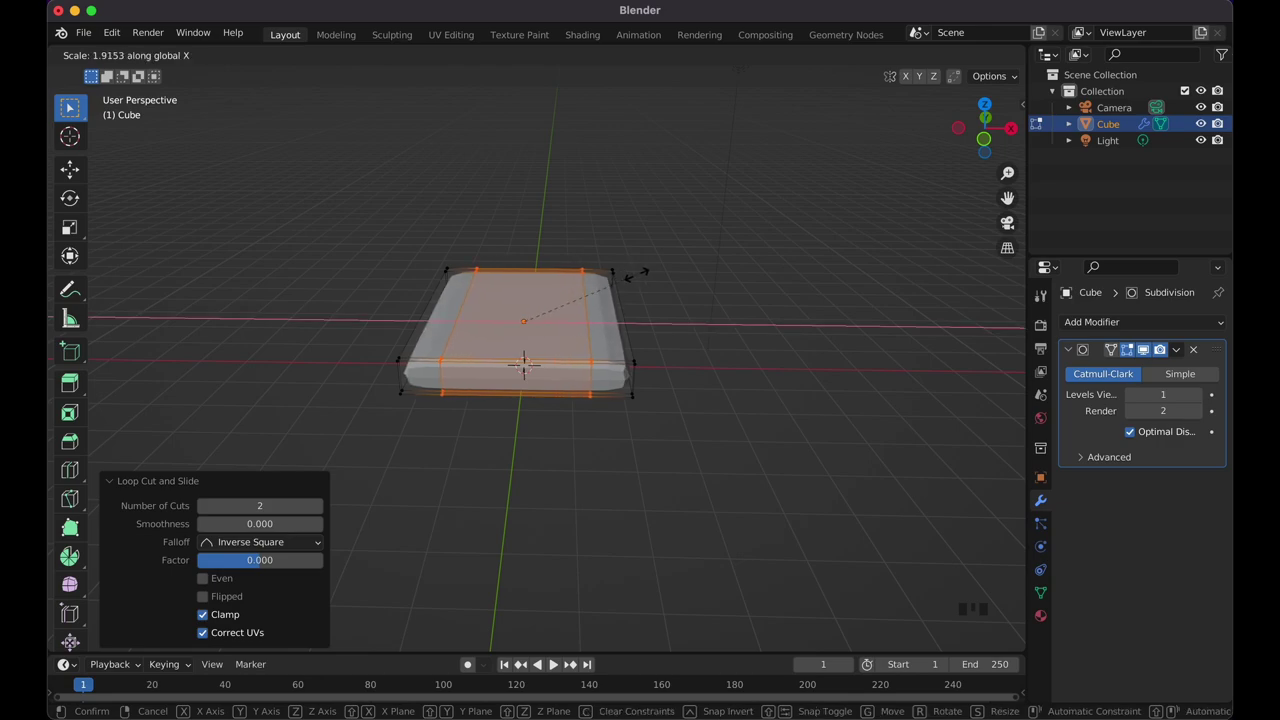
pyautogui.click(690, 246)
pyautogui.click(714, 254)
# Set the Subdivision modifier's viewport levels to 2.
pyautogui.hscroll(5, 714, 254)
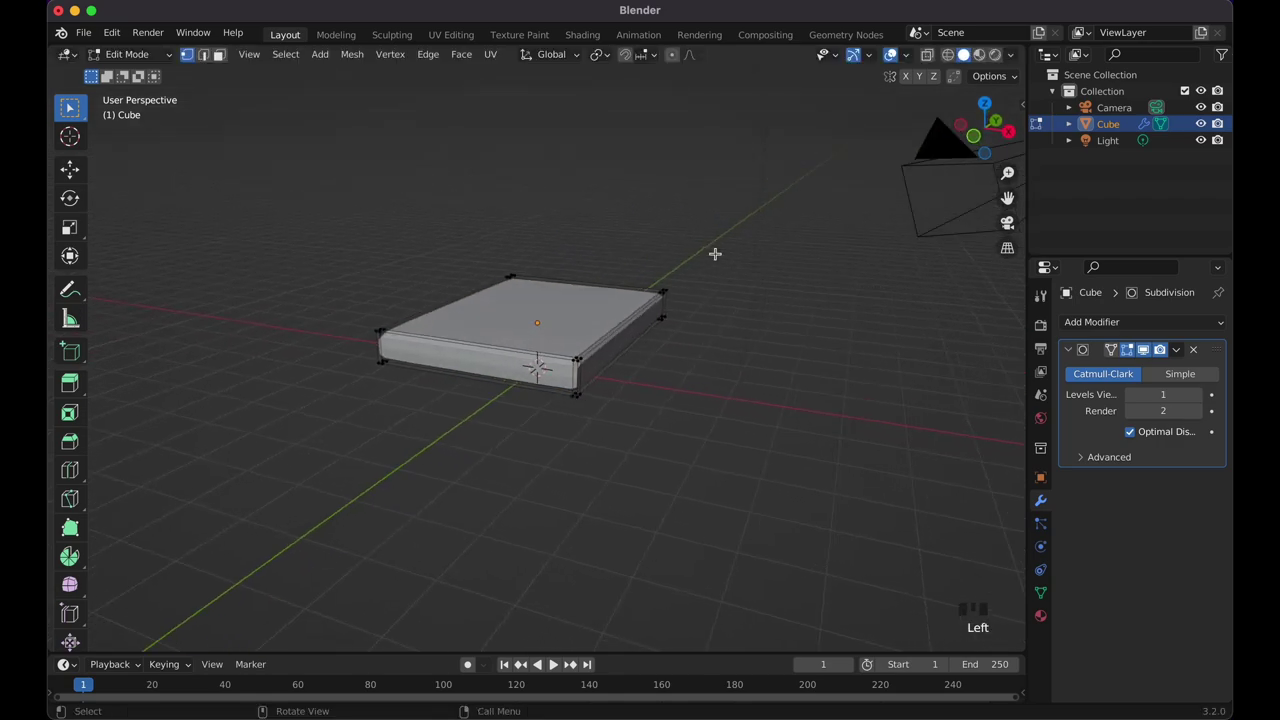
pyautogui.scroll(4, 715, 254)
pyautogui.scroll(-4, 715, 254)
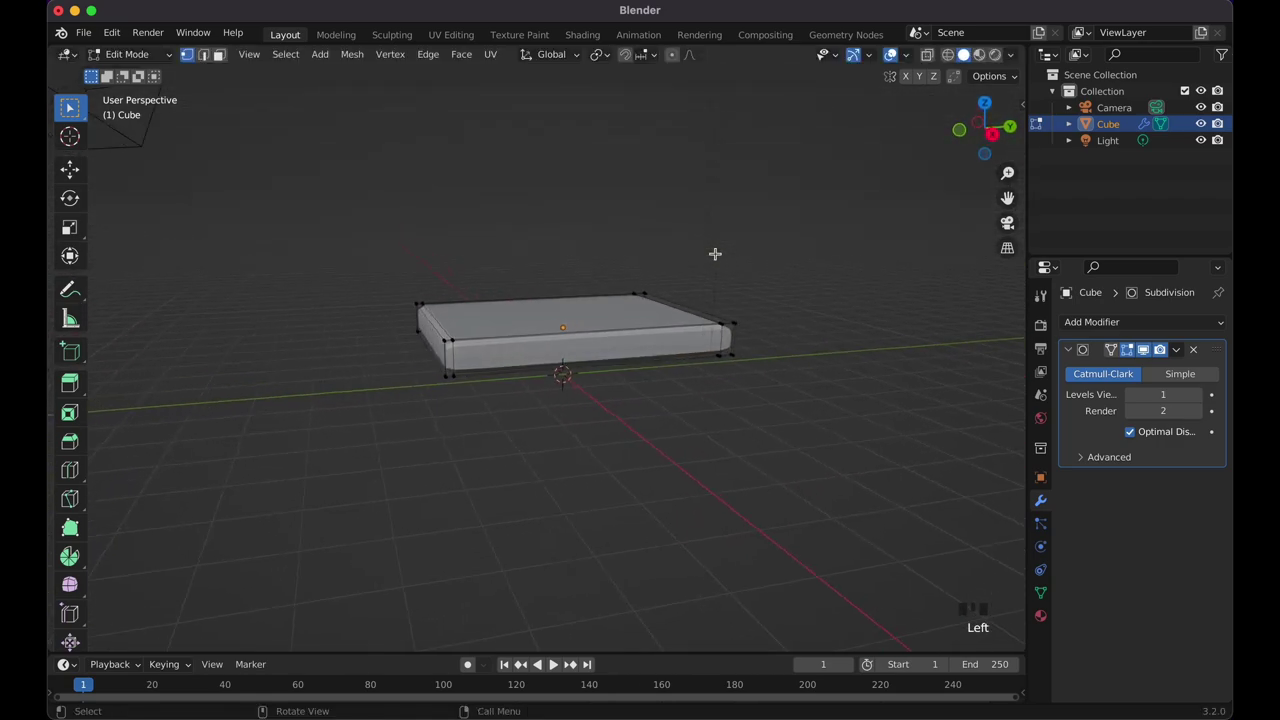
pyautogui.scroll(3, 715, 254)
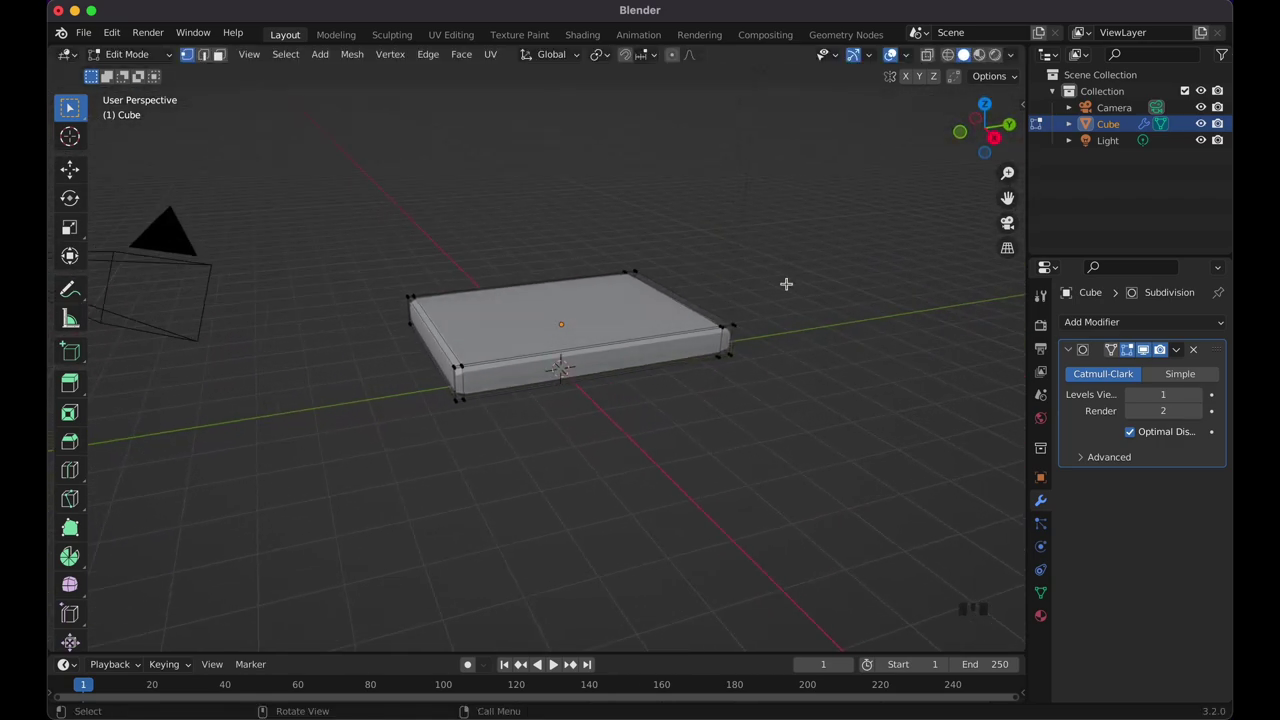
pyautogui.click(1199, 400)
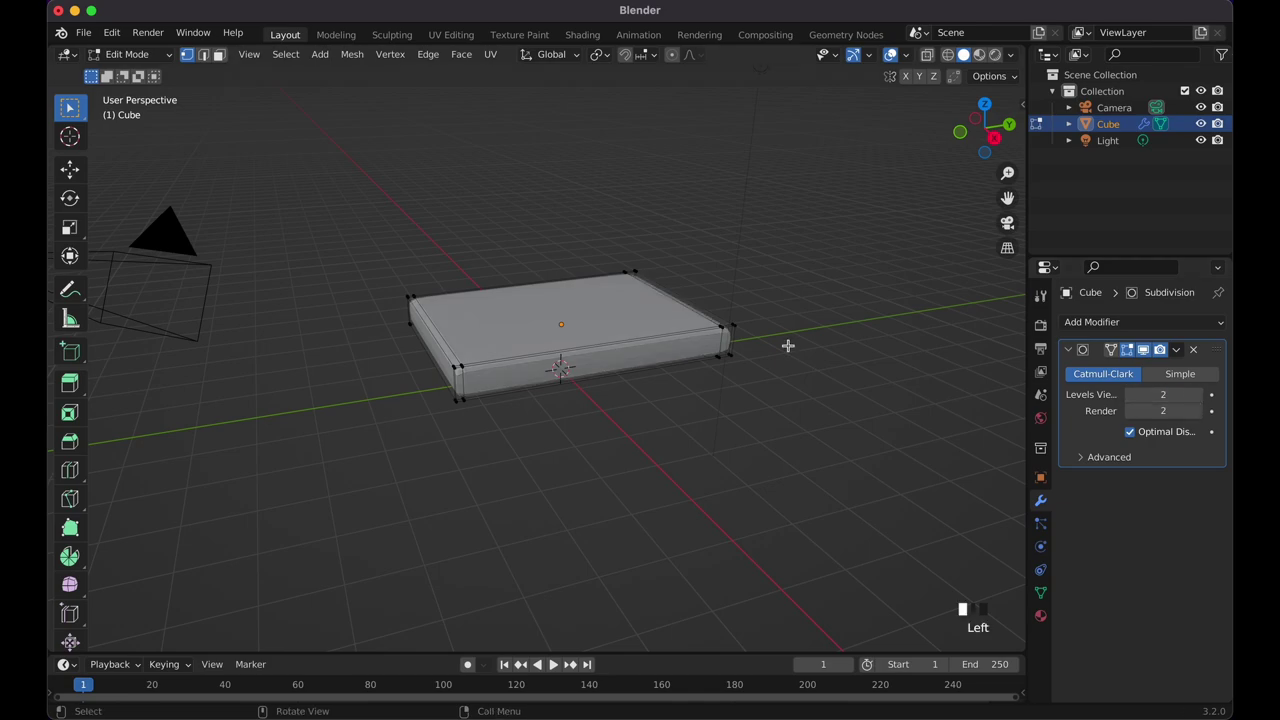
# Add a horizontal loop cut around the slab's sides at mid-height without sliding it, then deselect it.
pyautogui.scroll(3, 788, 345)
pyautogui.hscroll(-8, 788, 345)
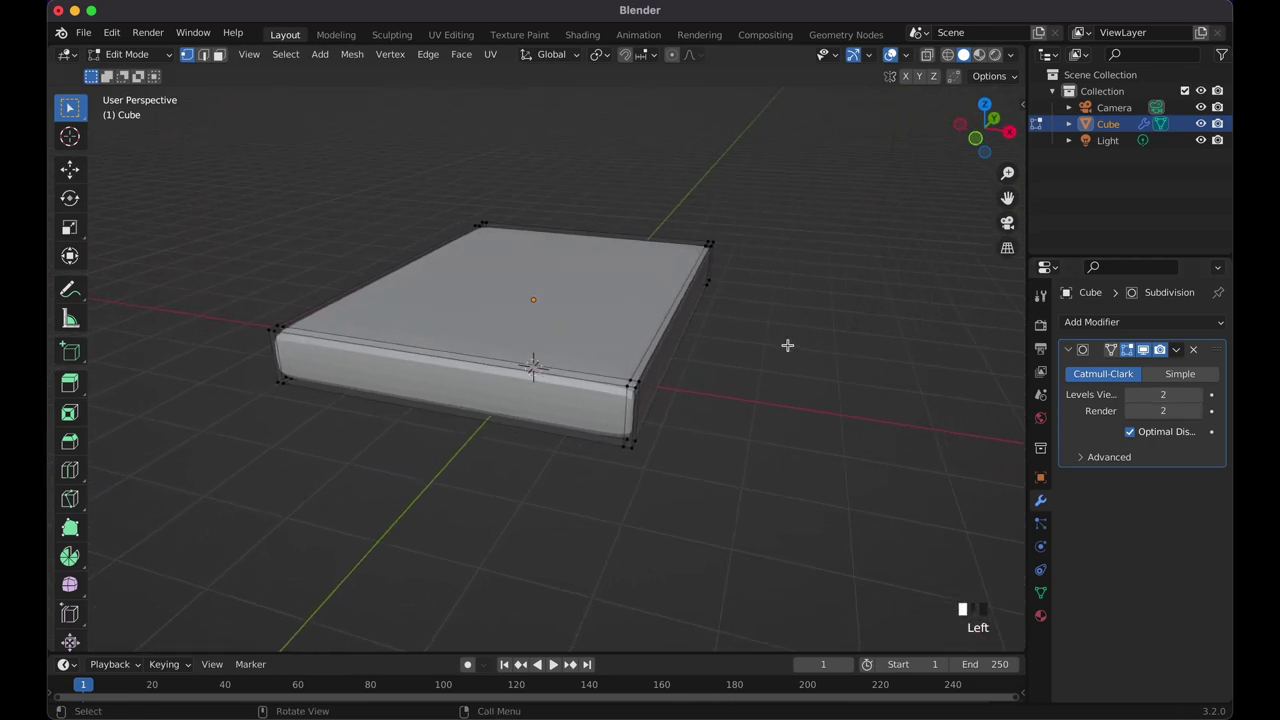
pyautogui.scroll(-3, 646, 290)
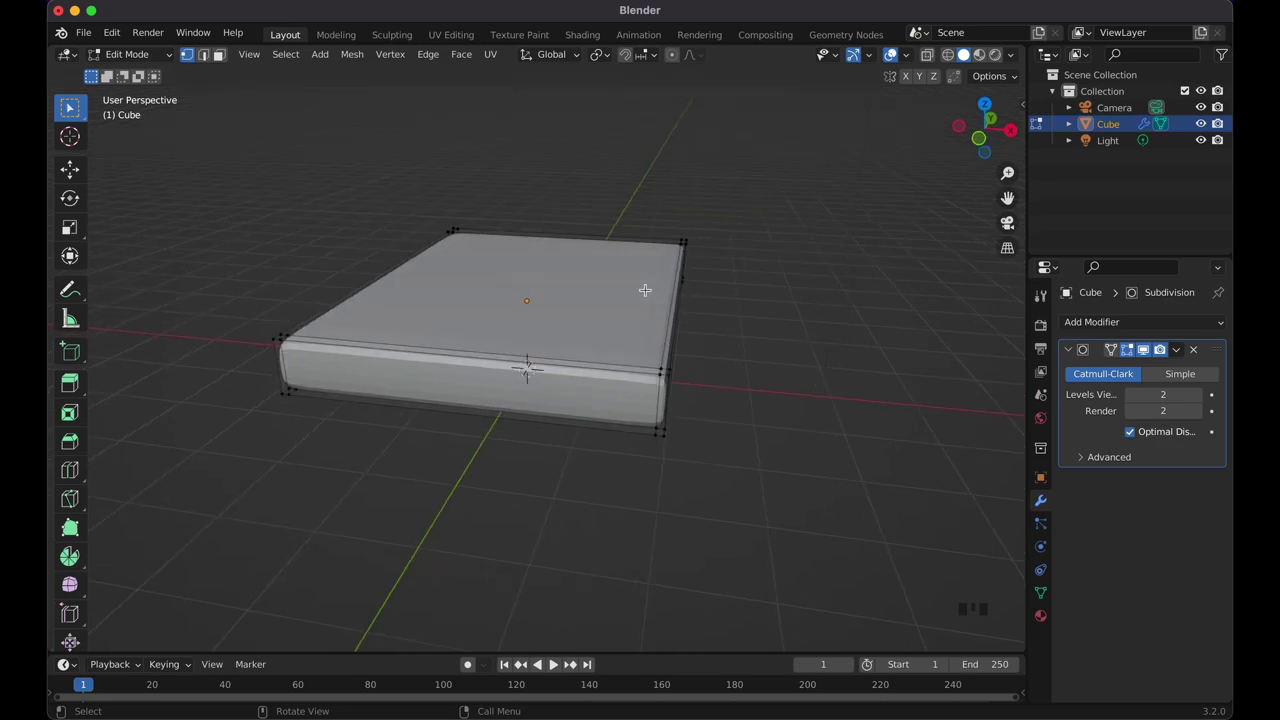
pyautogui.hotkey('ctrl', 'r')
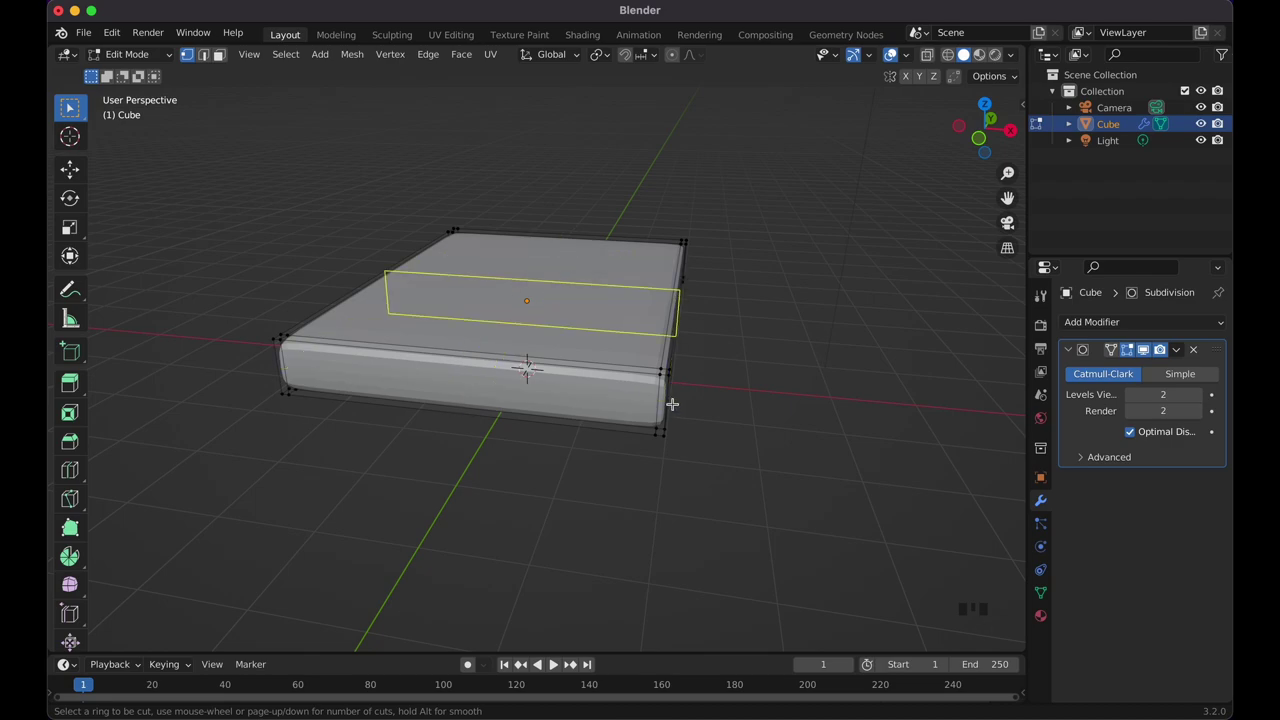
pyautogui.click(662, 404)
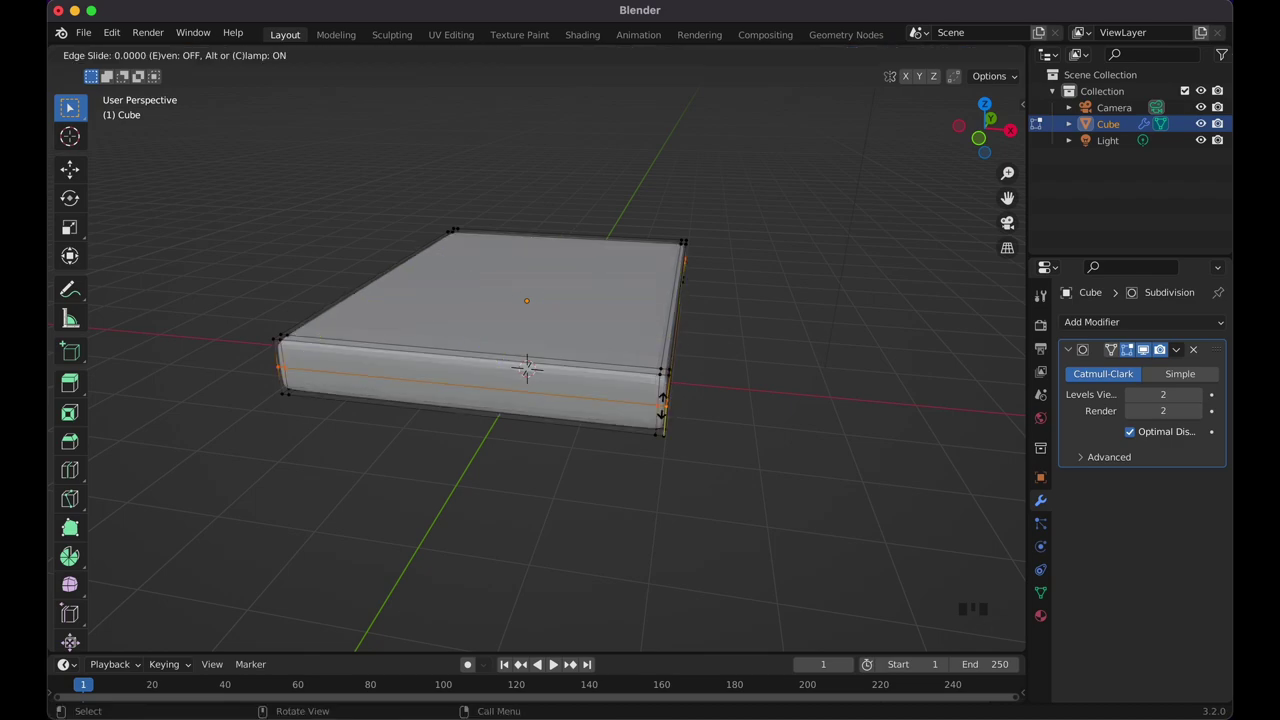
pyautogui.click(662, 404)
pyautogui.click(740, 340)
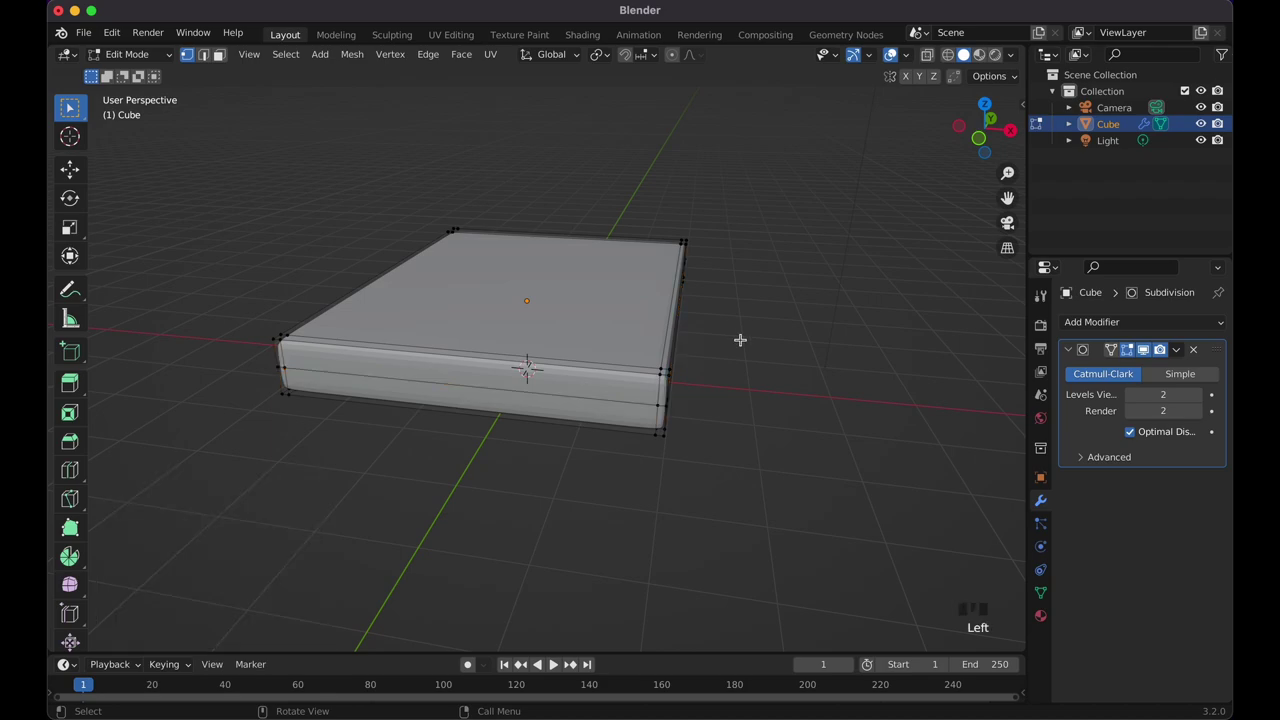
# Return to Object Mode and apply Shade Smooth to the slab.
pyautogui.press('Tab')
pyautogui.rightClick(618, 319)
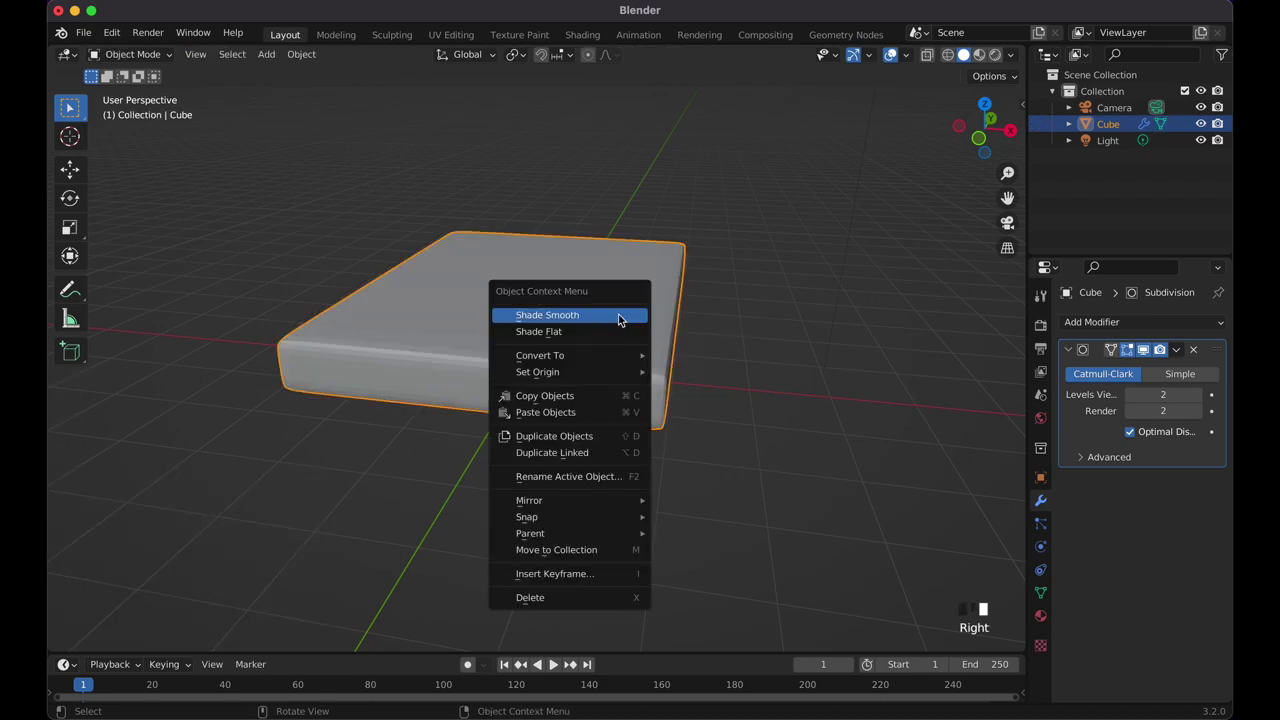
pyautogui.click(619, 315)
# Raise the Subdivision modifier's viewport levels to 3 and check the slab's rounded edges from several angles.
pyautogui.moveTo(619, 315); pyautogui.dragTo(619, 319, button='middle')
pyautogui.scroll(3, 619, 319)
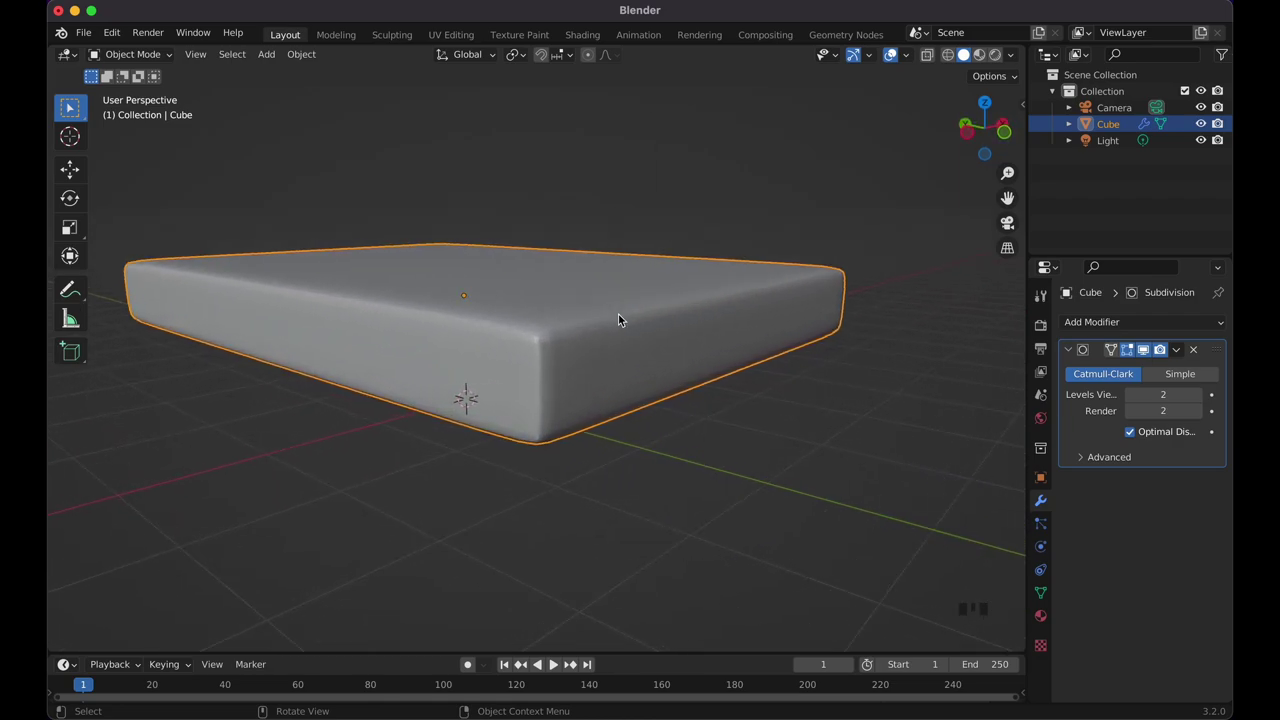
pyautogui.click(1200, 396)
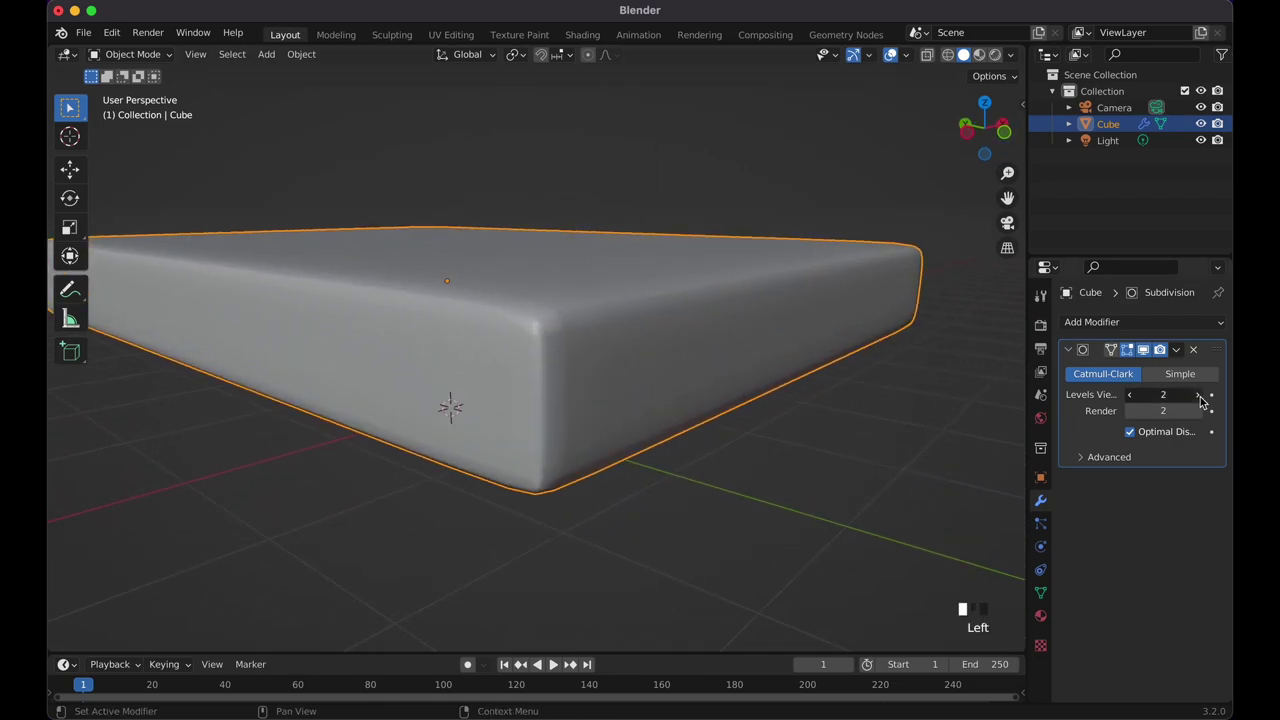
pyautogui.moveTo(822, 318); pyautogui.dragTo(822, 318, button='middle')
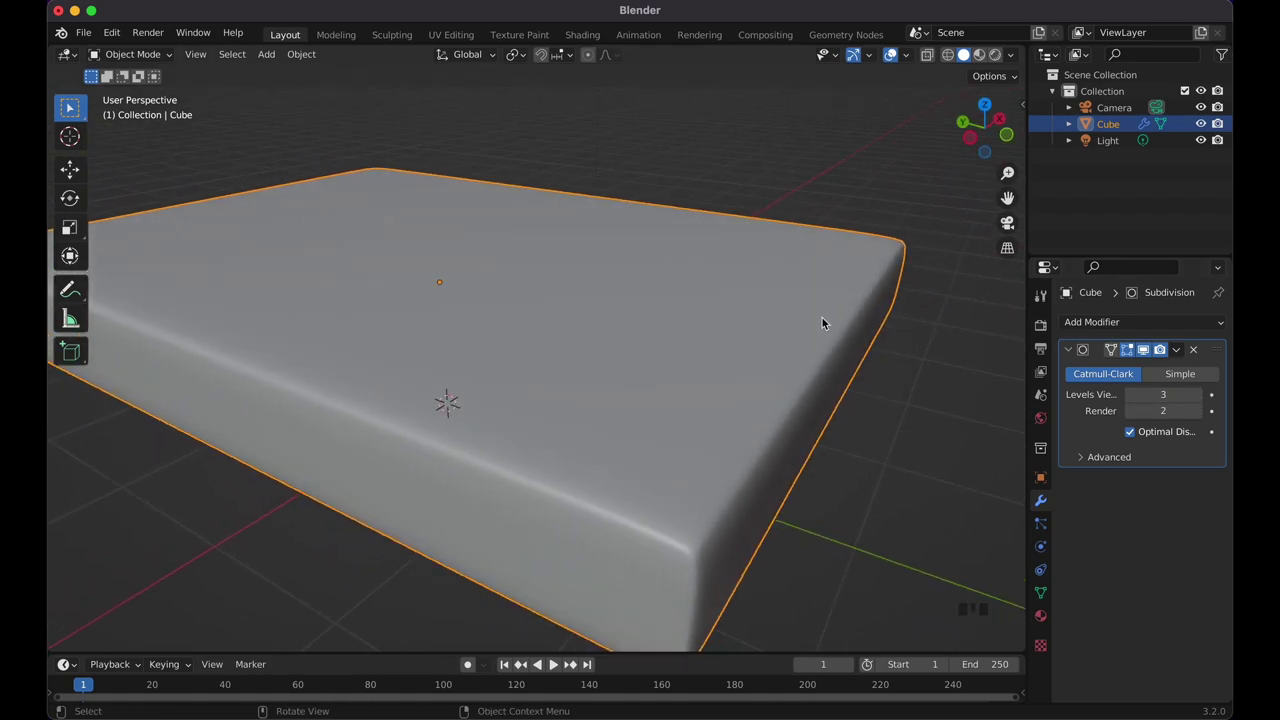
pyautogui.scroll(-6, 821, 322)
pyautogui.hscroll(5, 822, 318)
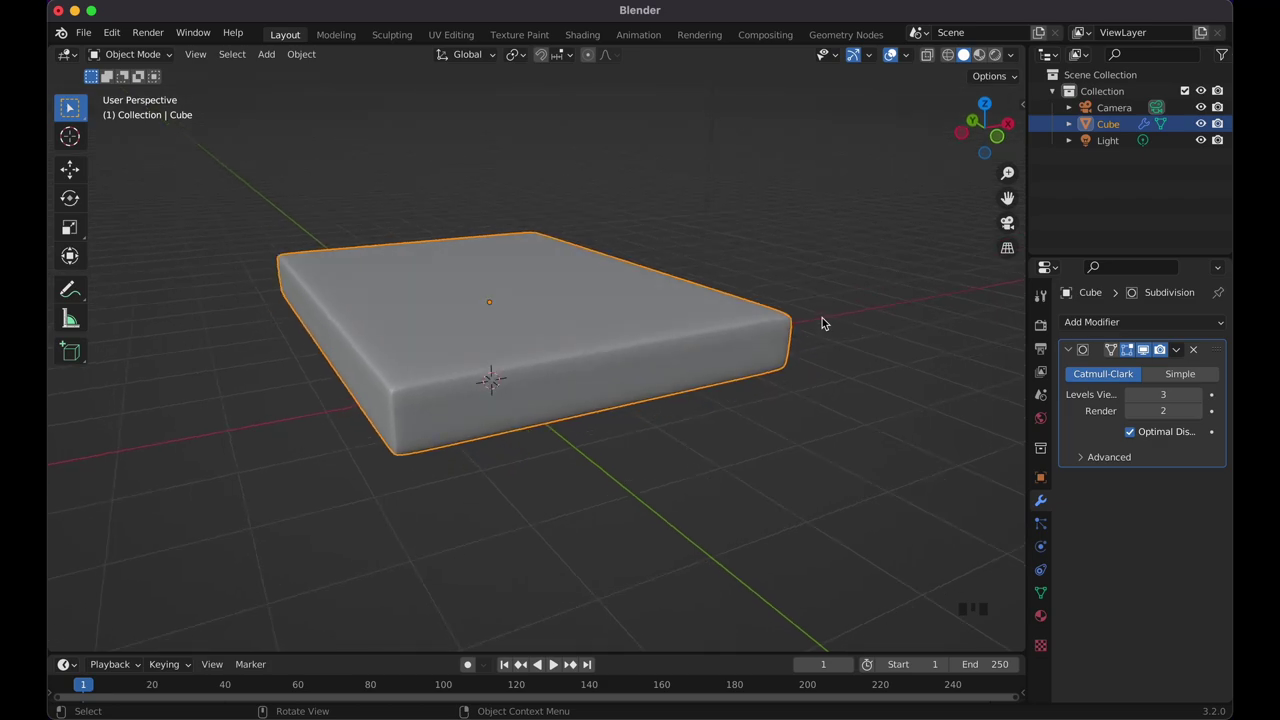
pyautogui.hscroll(-6, 822, 322)
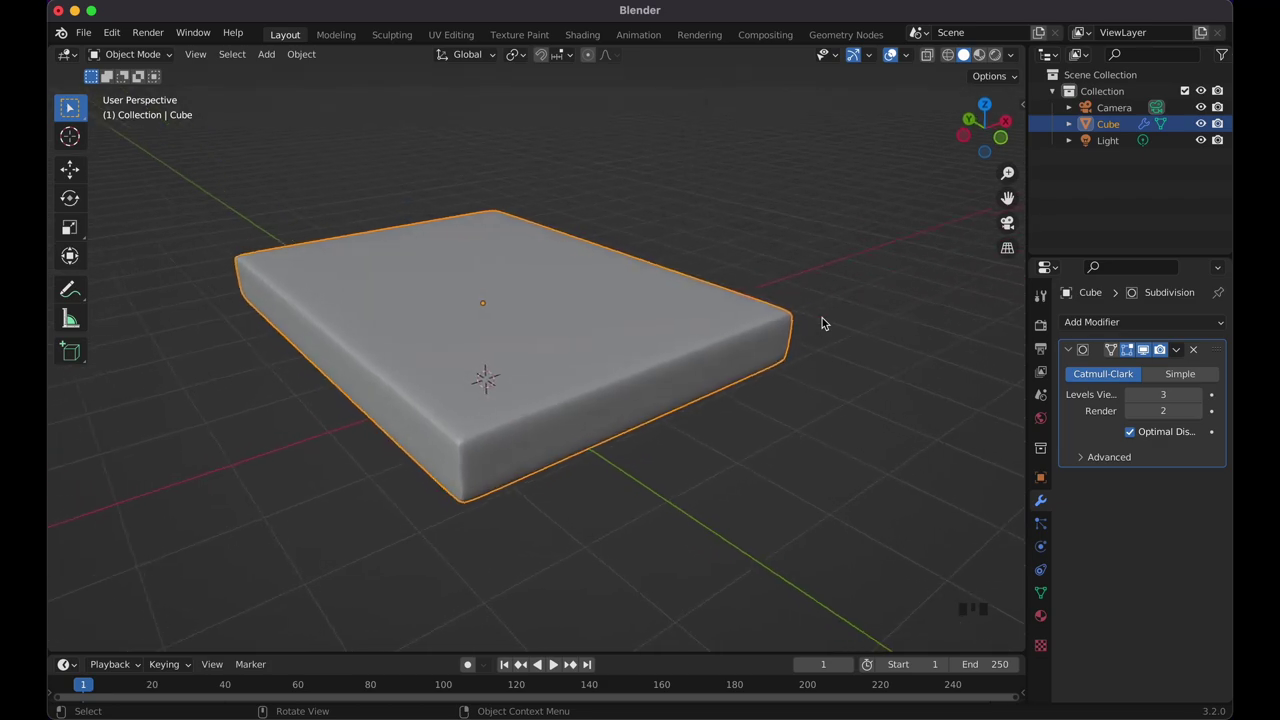
pyautogui.hscroll(-2, 822, 322)
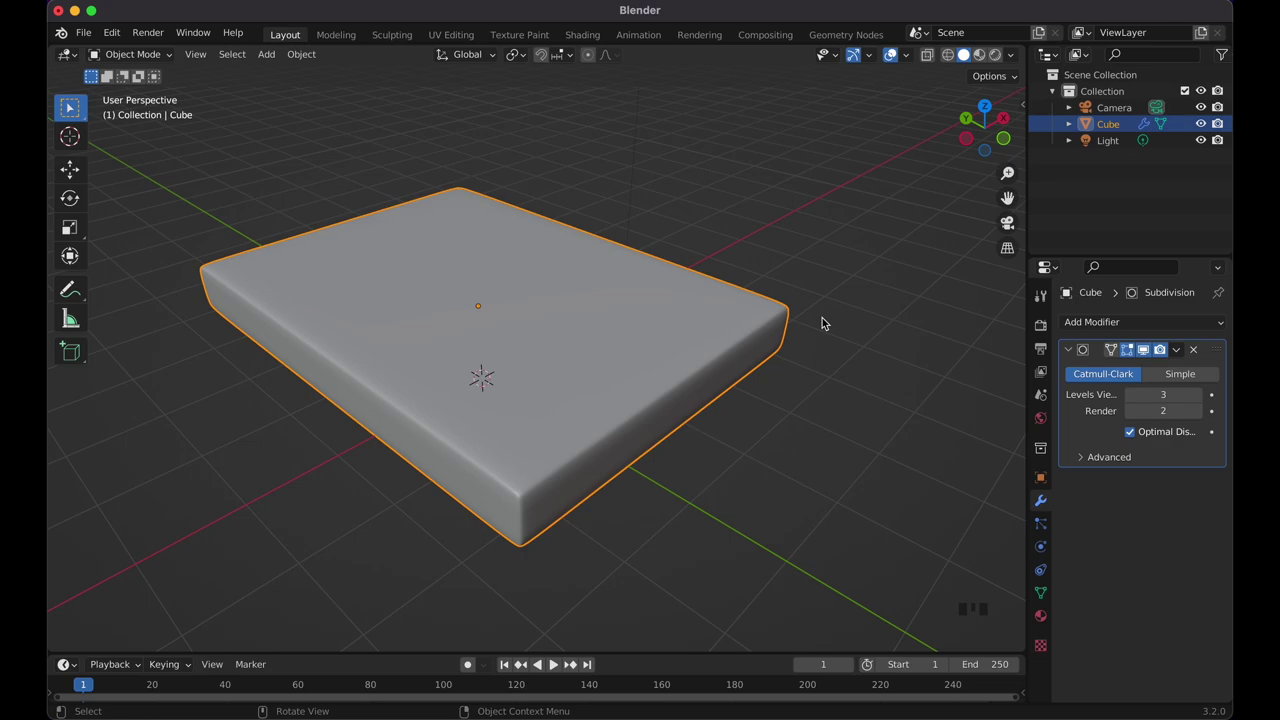
pyautogui.keyDown('shift'); pyautogui.hscroll(-3, 822, 322); pyautogui.keyUp('shift')
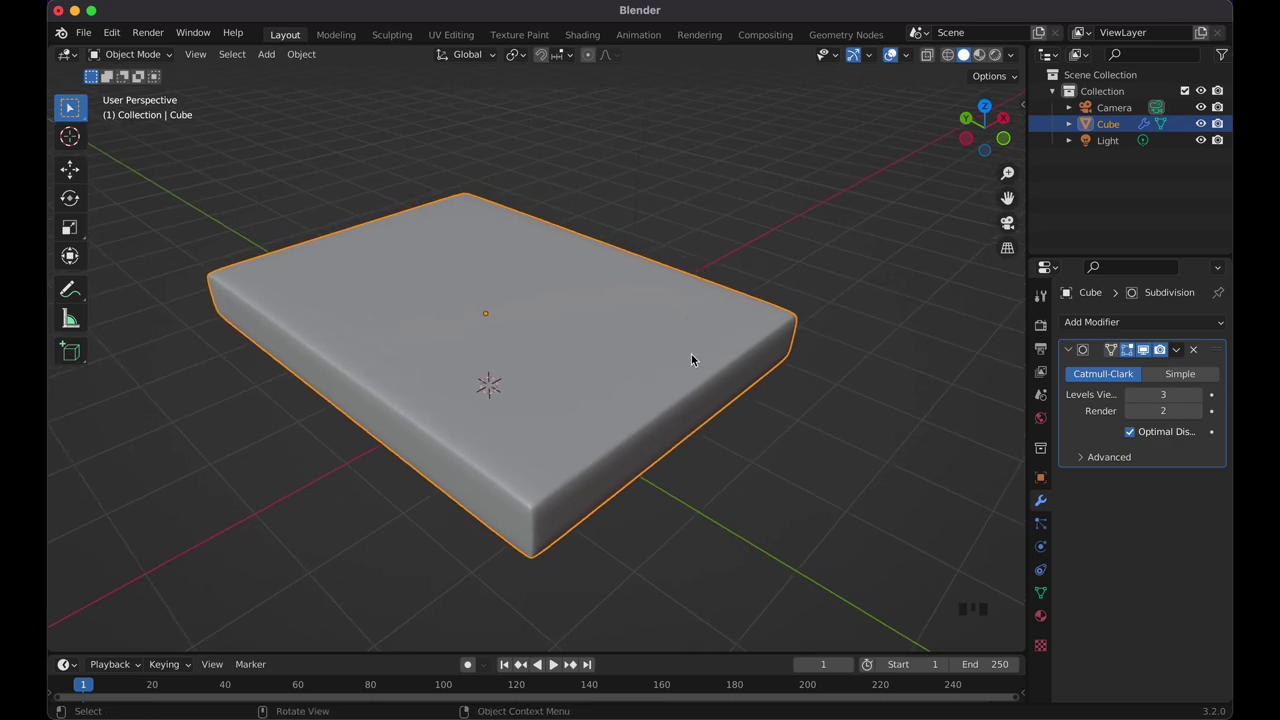
pyautogui.scroll(5, 691, 358)
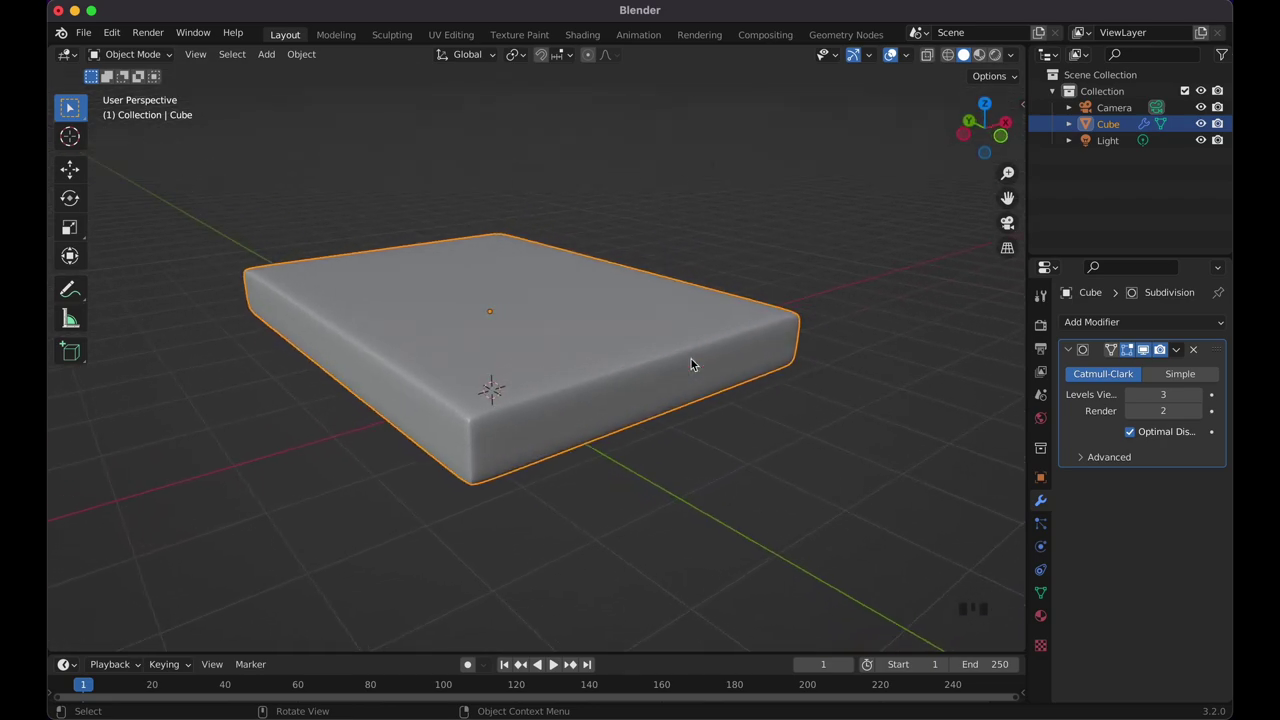
pyautogui.hscroll(5, 691, 360)
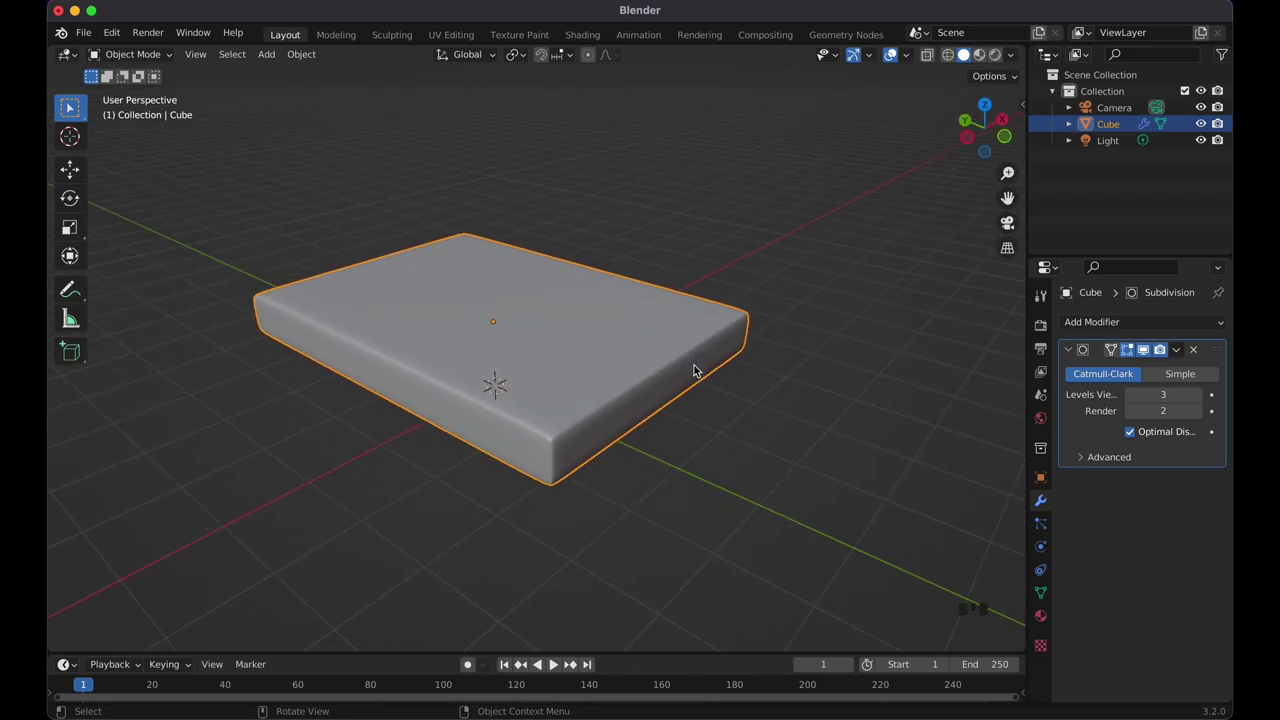
pyautogui.scroll(5, 694, 370)
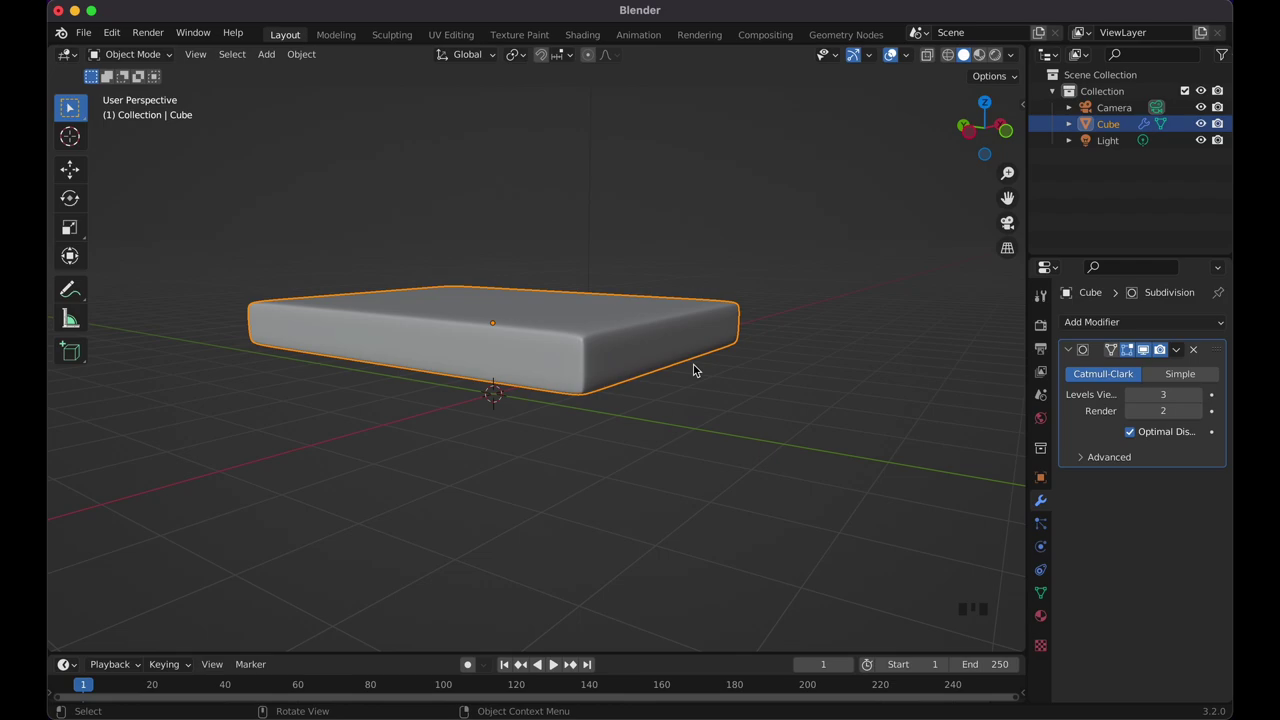
# Rename the slab object from Cube to Bed Top.
pyautogui.press('shift')
pyautogui.doubleClick(1108, 128)
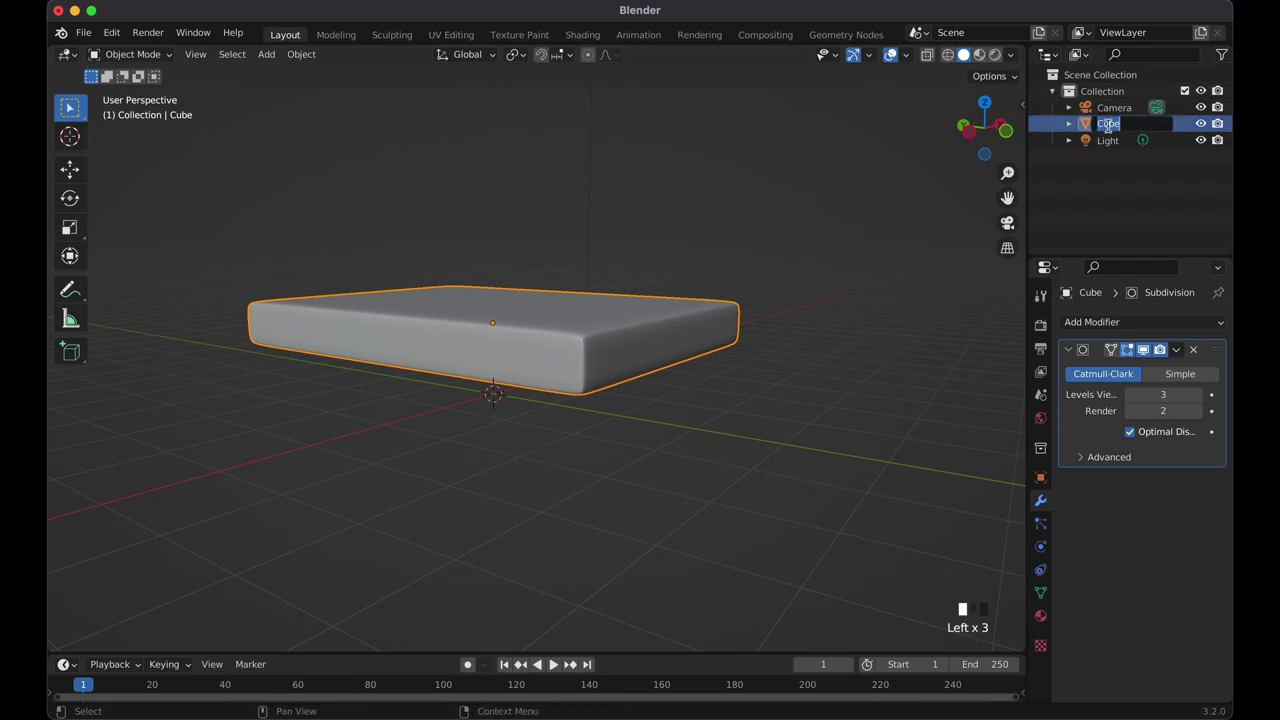
pyautogui.press('BackSpace')
pyautogui.write('Ba')
pyautogui.write('d Top')
pyautogui.press('Return')
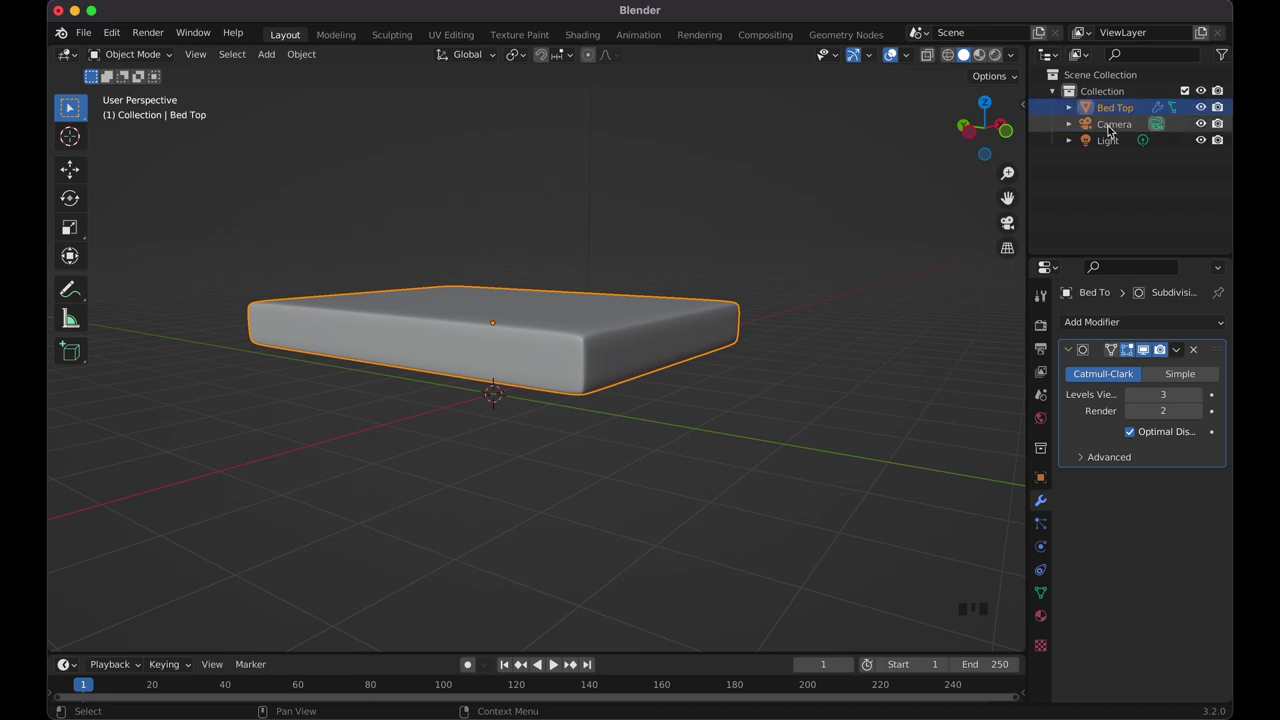
# Duplicate the Bed Top slab about 0.51 m straight down along Z so the copy sits directly beneath it, then deselect it.
pyautogui.moveTo(672, 327); pyautogui.dragTo(680, 360, button='middle')
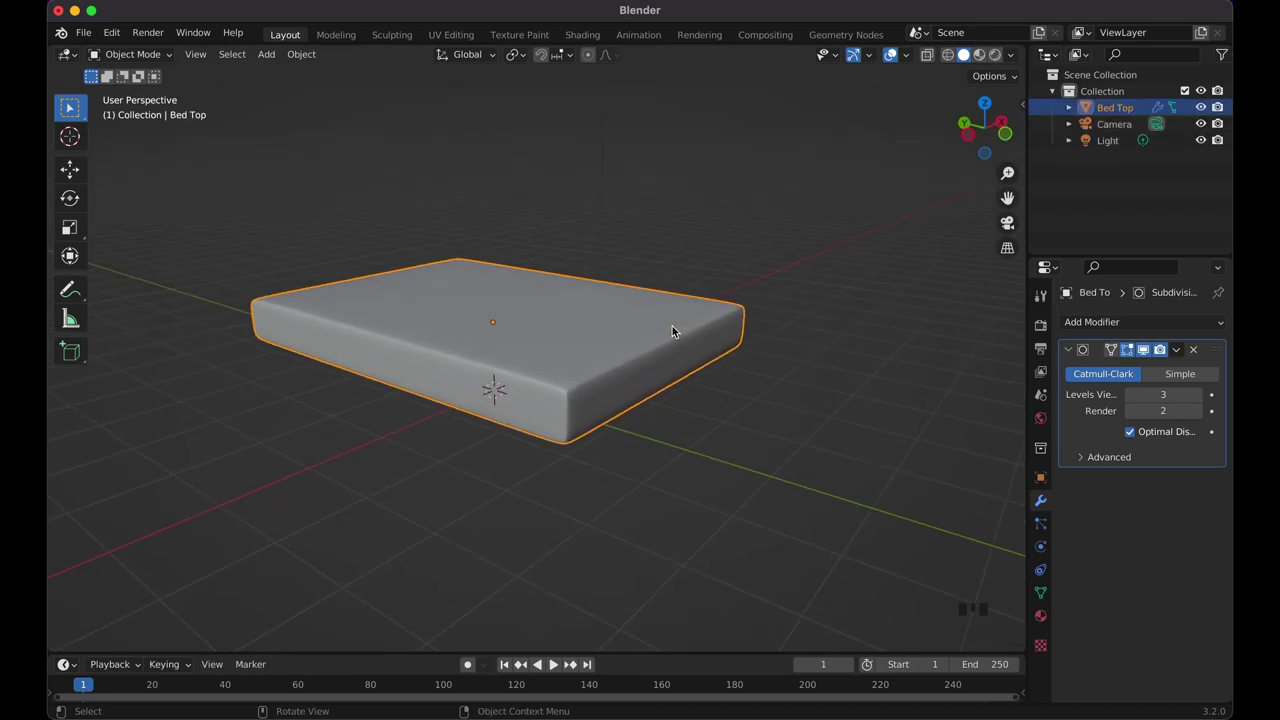
pyautogui.hotkey('shift', 'd')
pyautogui.press('z')
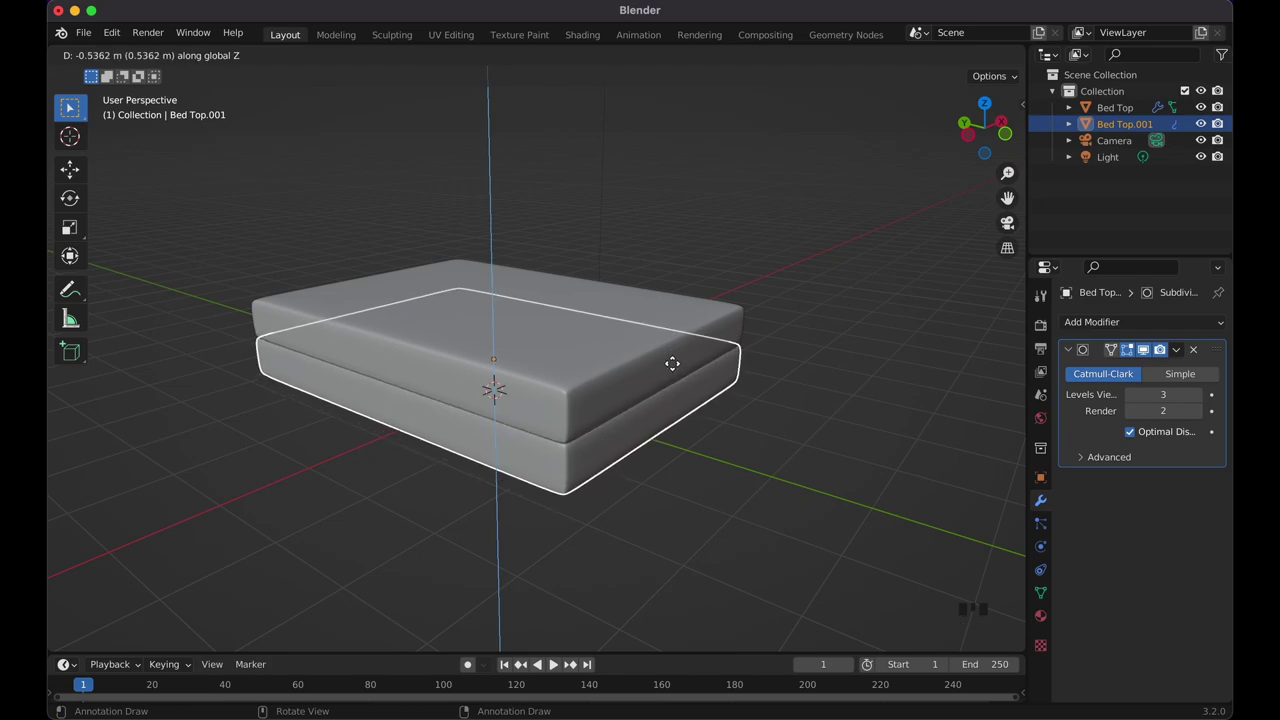
pyautogui.click(673, 364)
pyautogui.hscroll(-5, 672, 361)
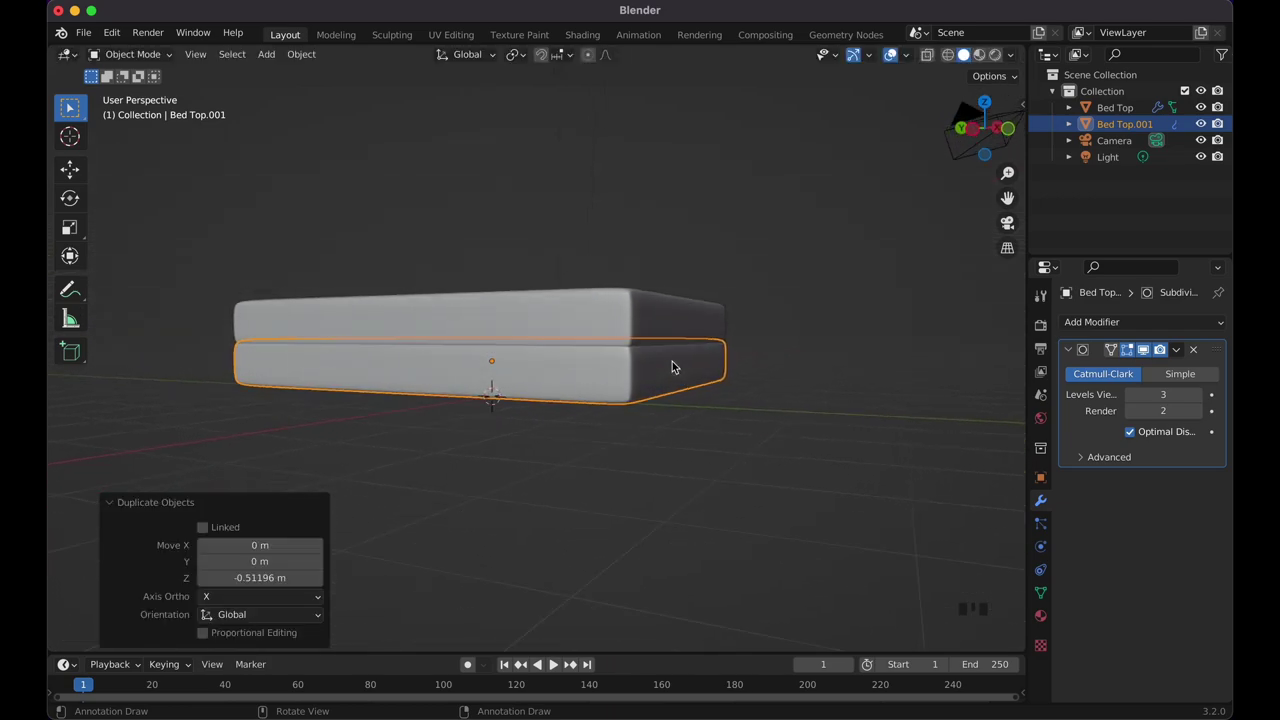
pyautogui.click(720, 415)
# Examine the two stacked bed slabs from several angles, including a brief look through the camera.
pyautogui.hscroll(-5, 720, 415)
pyautogui.hscroll(8, 720, 415)
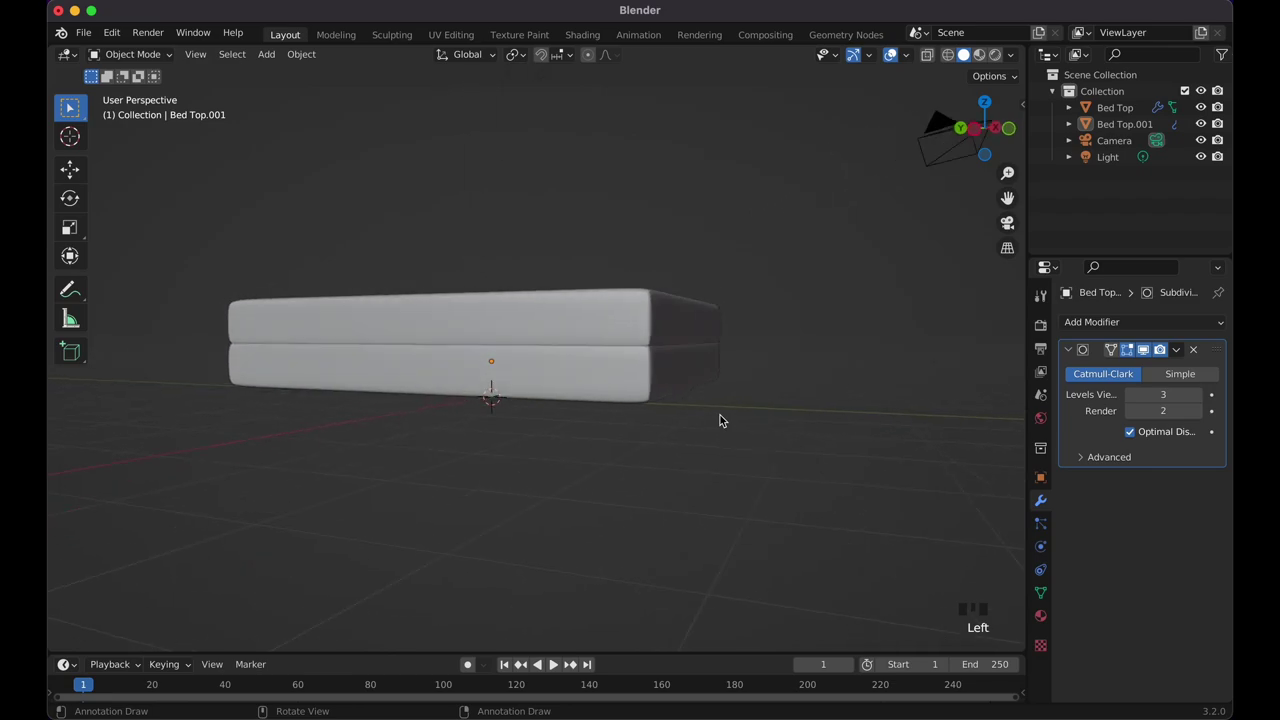
pyautogui.hscroll(-2, 694, 355)
pyautogui.hscroll(-5, 693, 360)
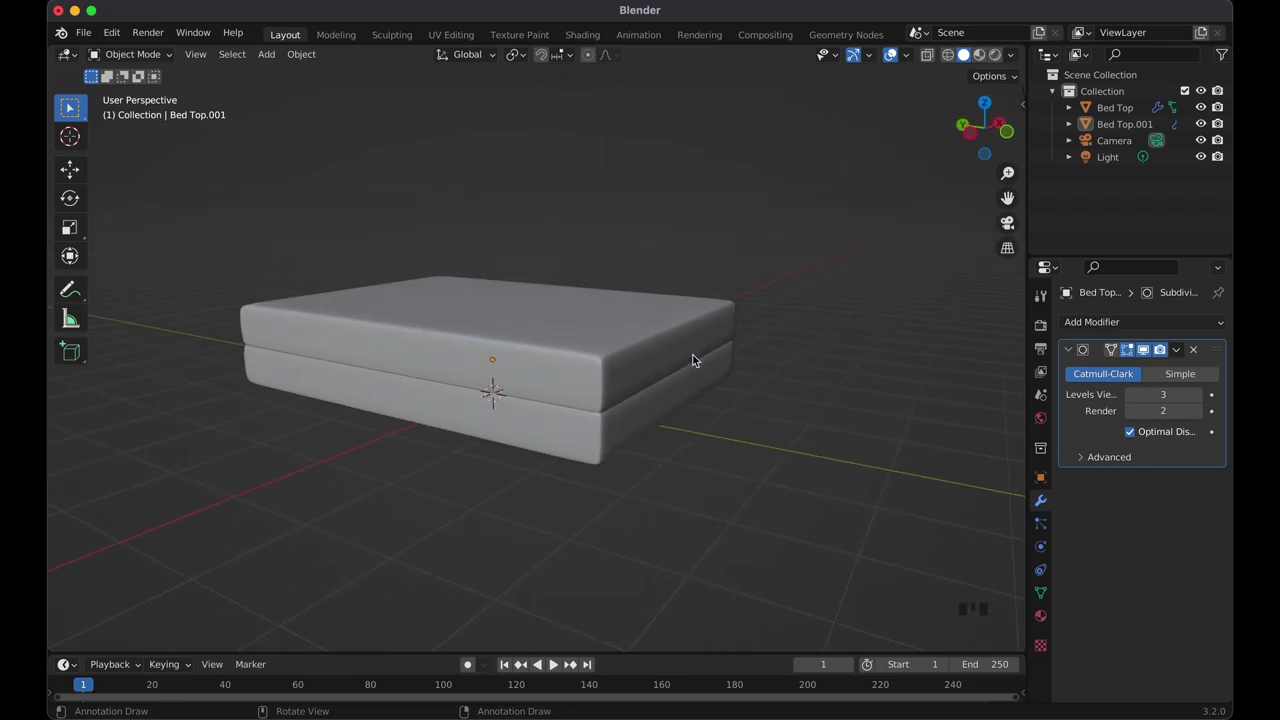
pyautogui.scroll(5, 693, 360)
pyautogui.keyDown('shift'); pyautogui.hscroll(-3, 693, 360); pyautogui.keyUp('shift')
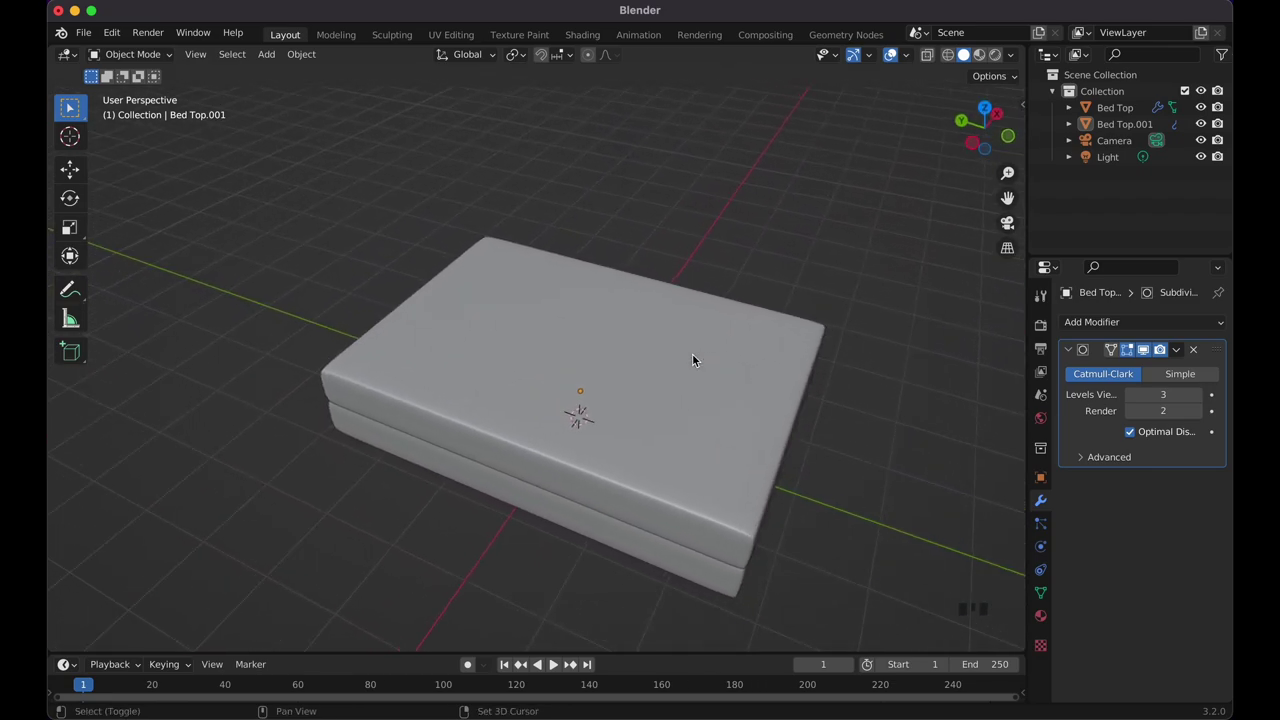
pyautogui.hscroll(-5, 693, 360)
pyautogui.hscroll(-5, 693, 360)
pyautogui.press('KP_0')
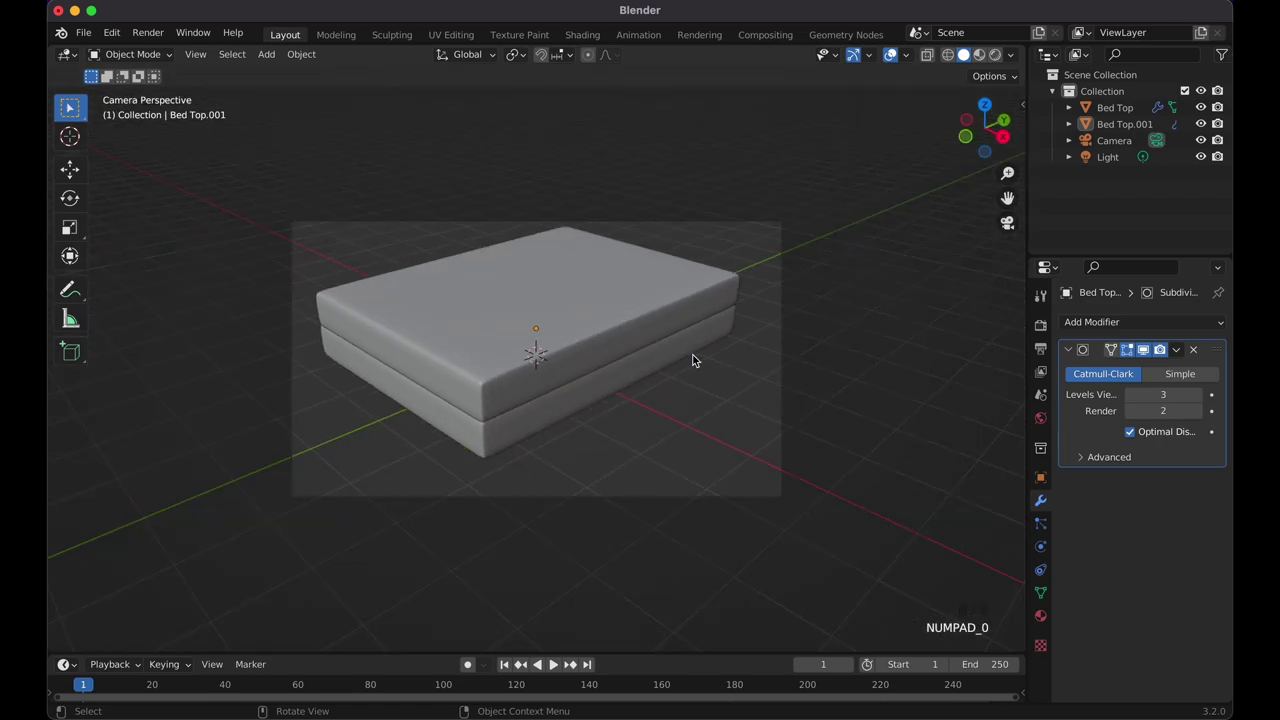
pyautogui.press('KP_0')
pyautogui.scroll(3, 693, 360)
pyautogui.scroll(-5, 693, 360)
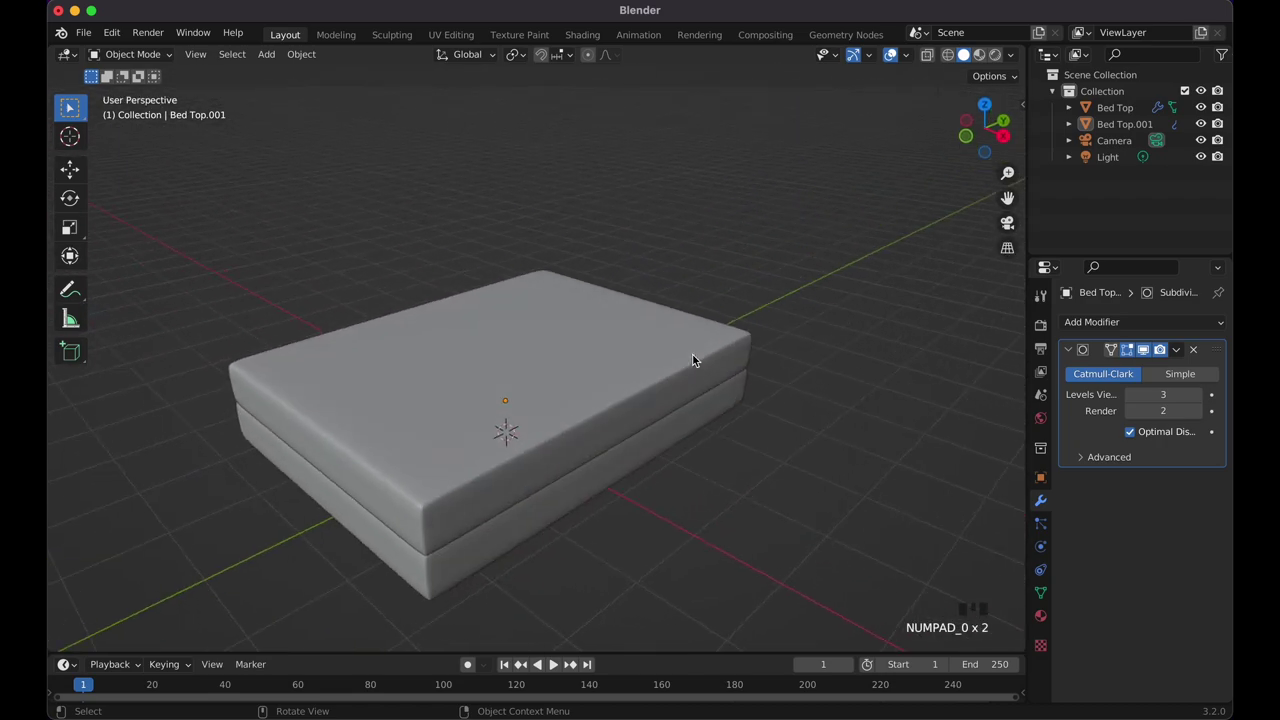
pyautogui.scroll(5, 692, 353)
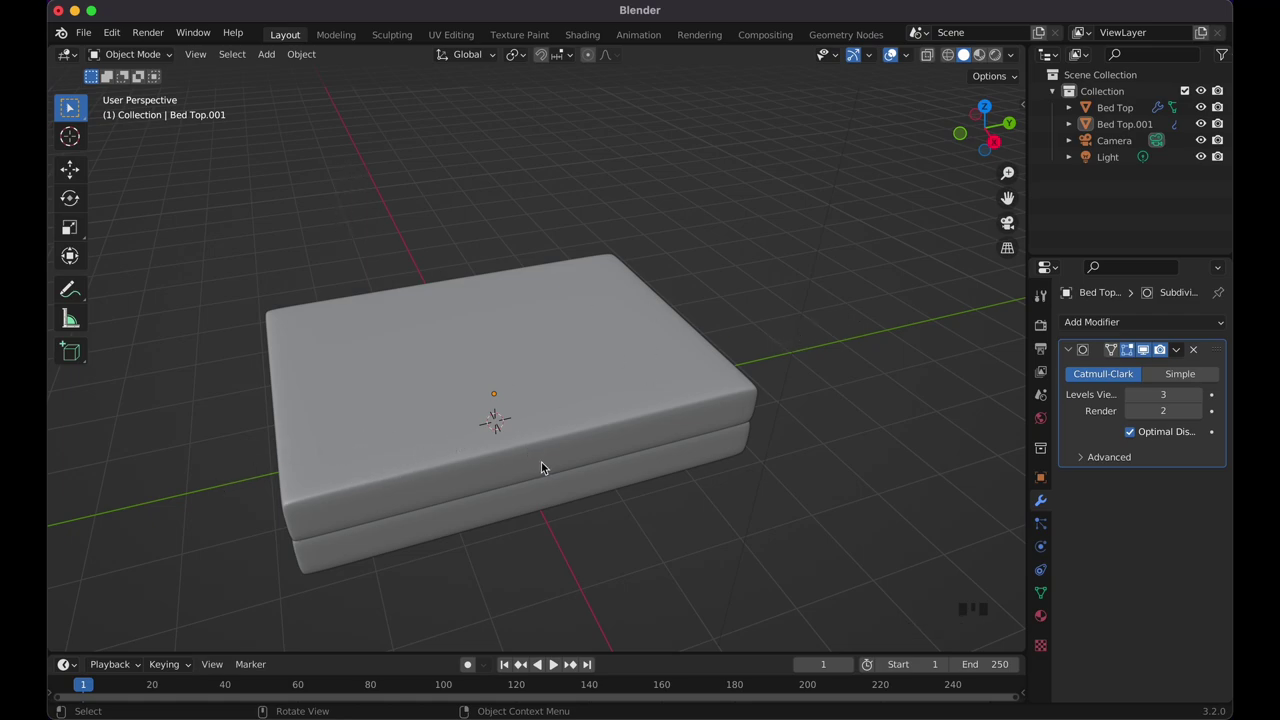
pyautogui.scroll(-3, 541, 467)
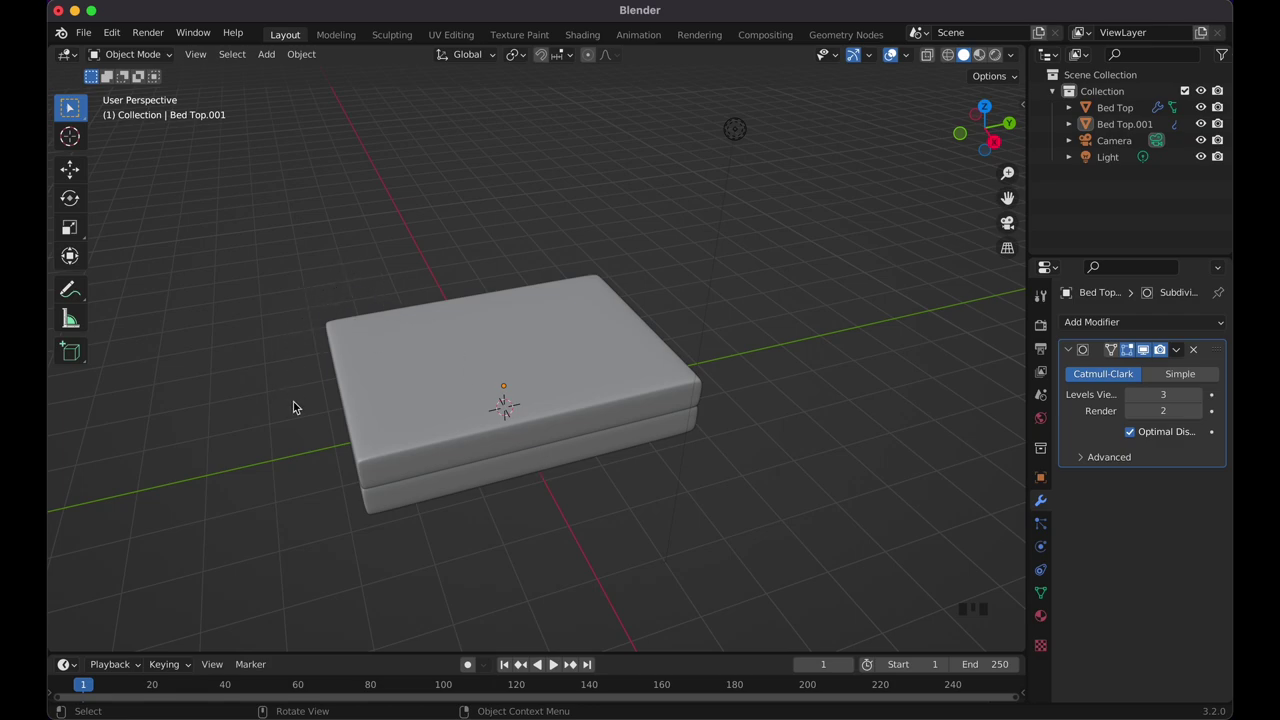
pyautogui.hscroll(4, 401, 440)
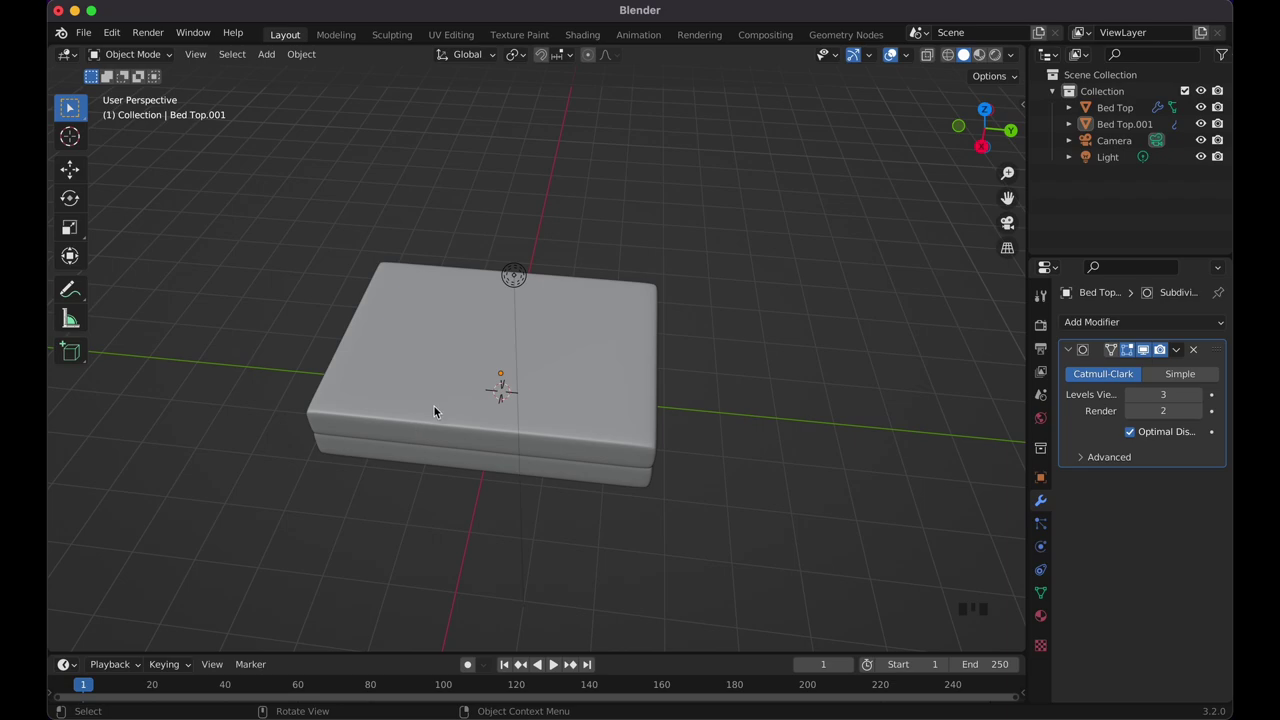
pyautogui.hscroll(-2, 434, 405)
pyautogui.hscroll(-2, 434, 404)
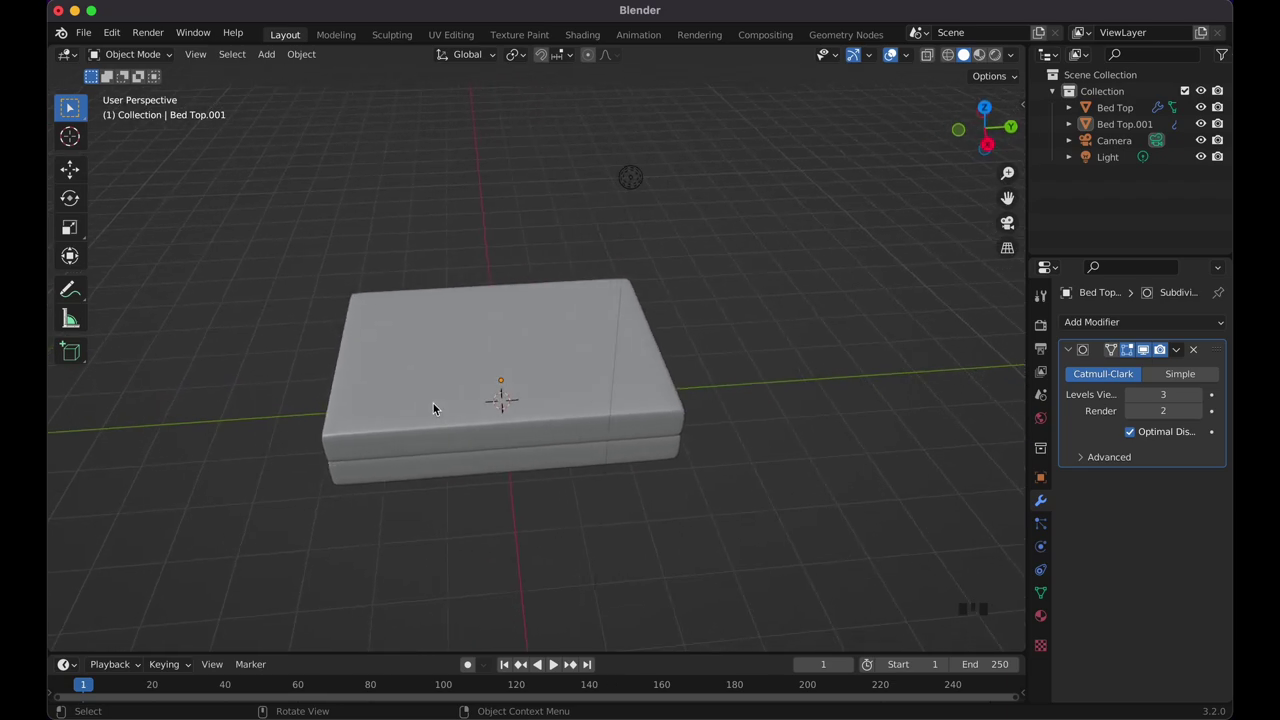
pyautogui.hscroll(-5, 433, 403)
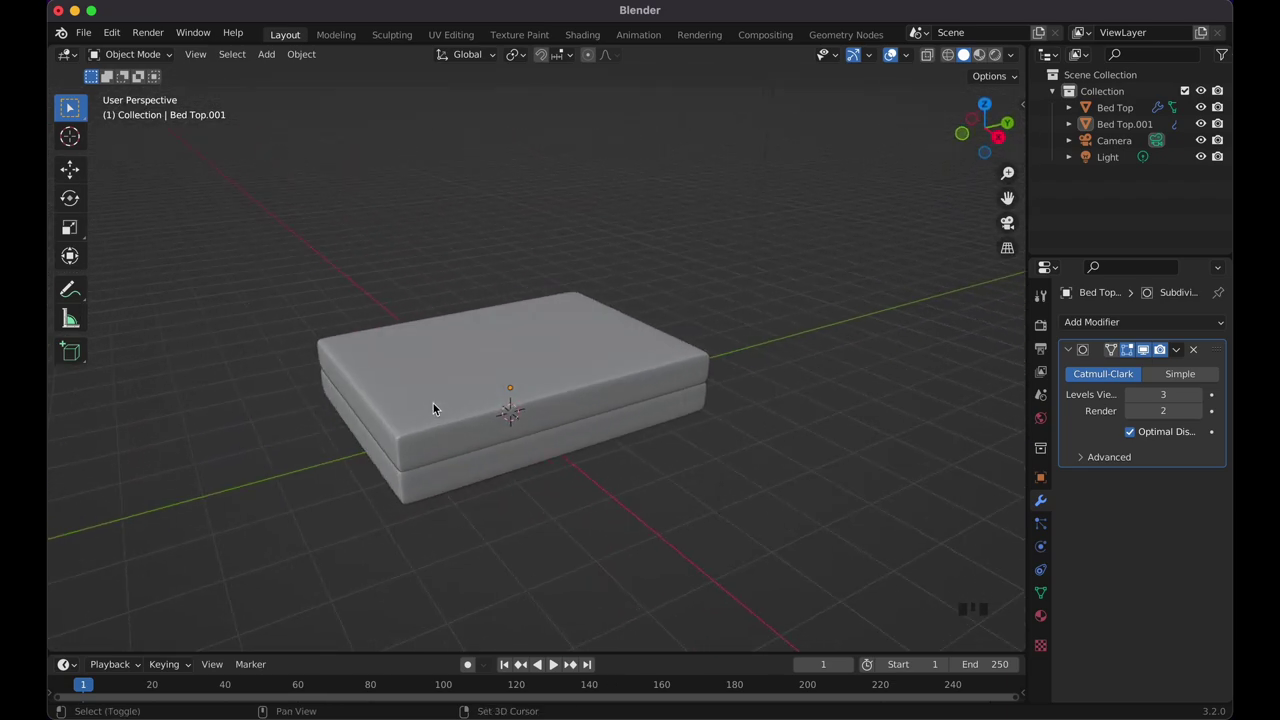
pyautogui.hscroll(-5, 433, 403)
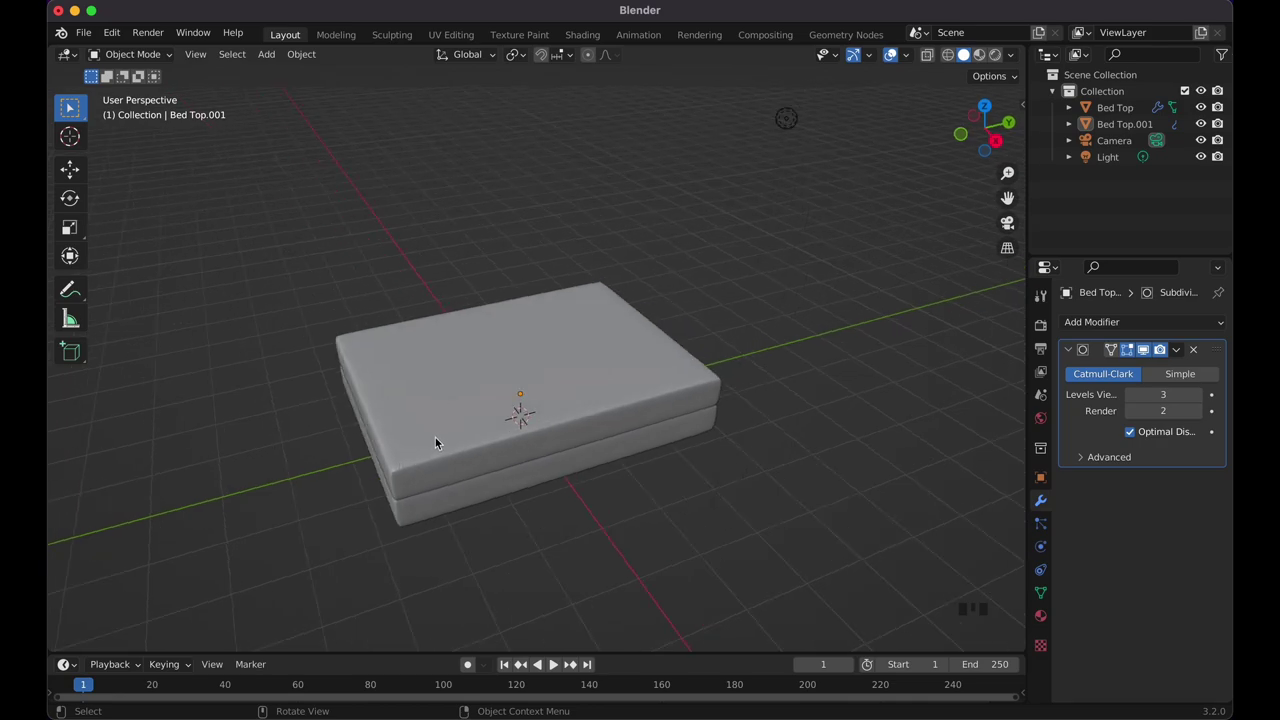
# Add a cube mesh to the scene and raise it 1 m along Z.
pyautogui.hotkey('shift', 'a')
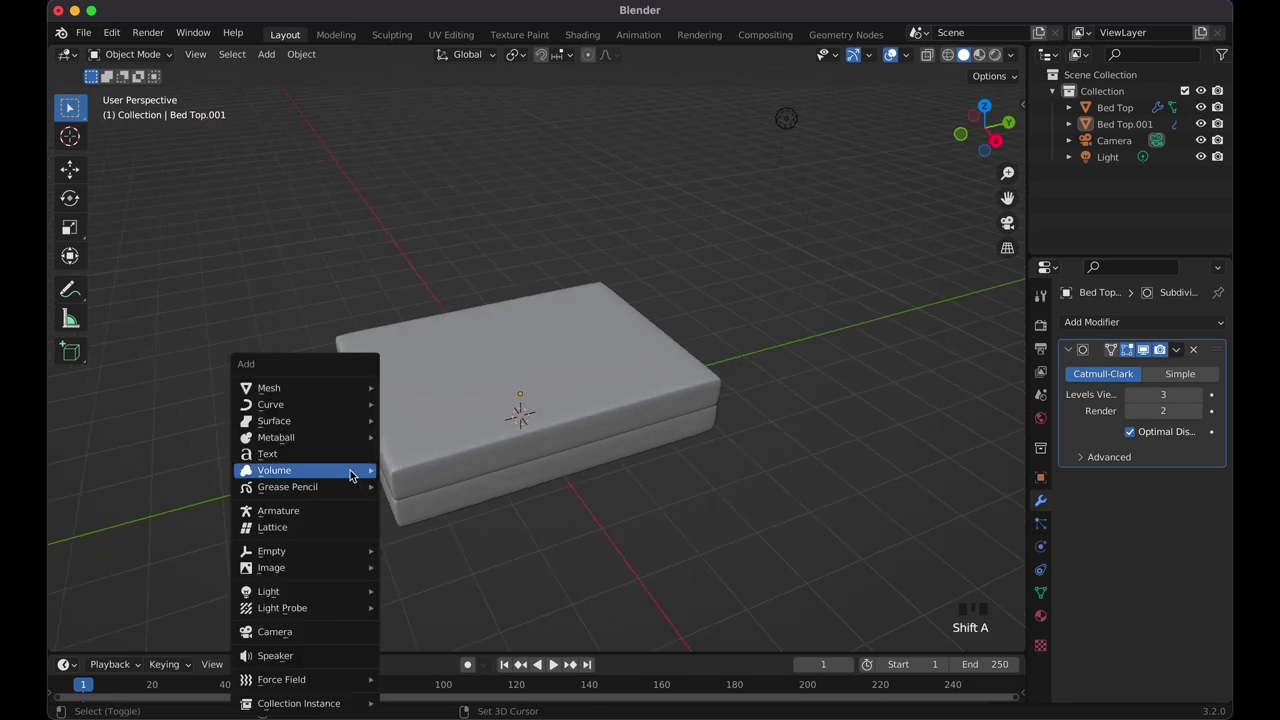
pyautogui.moveTo(357, 387)
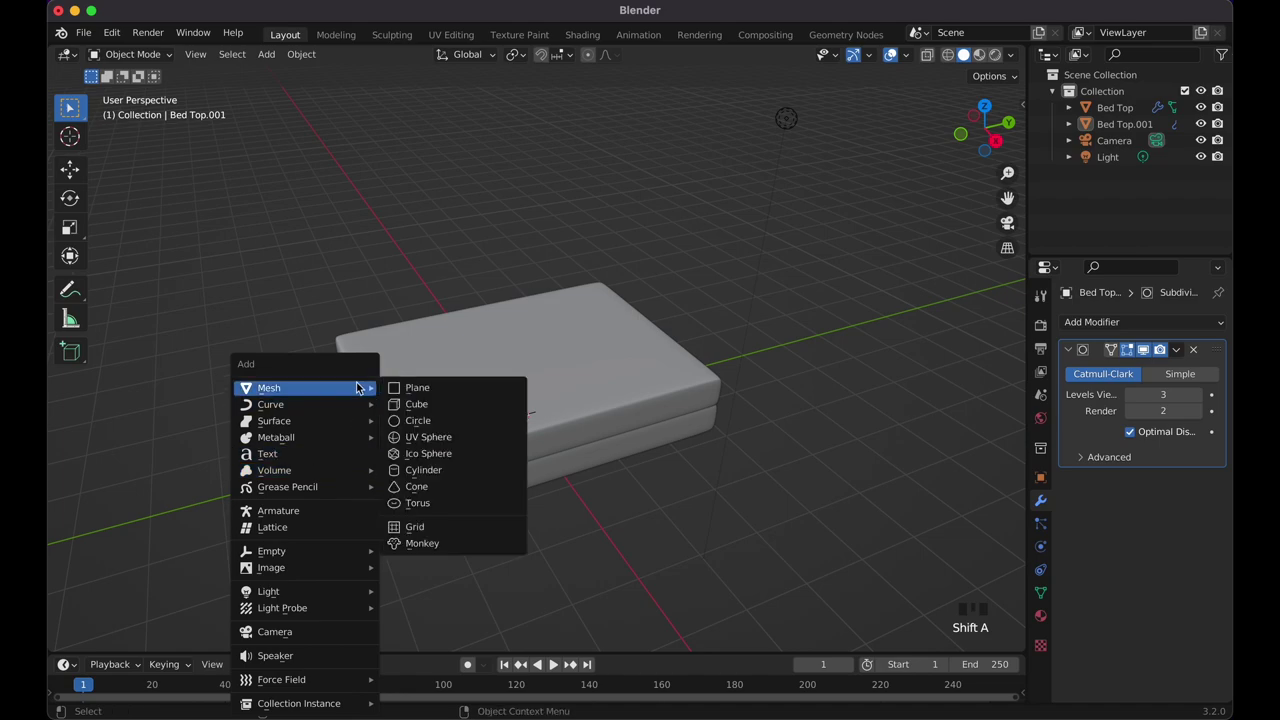
pyautogui.click(428, 403)
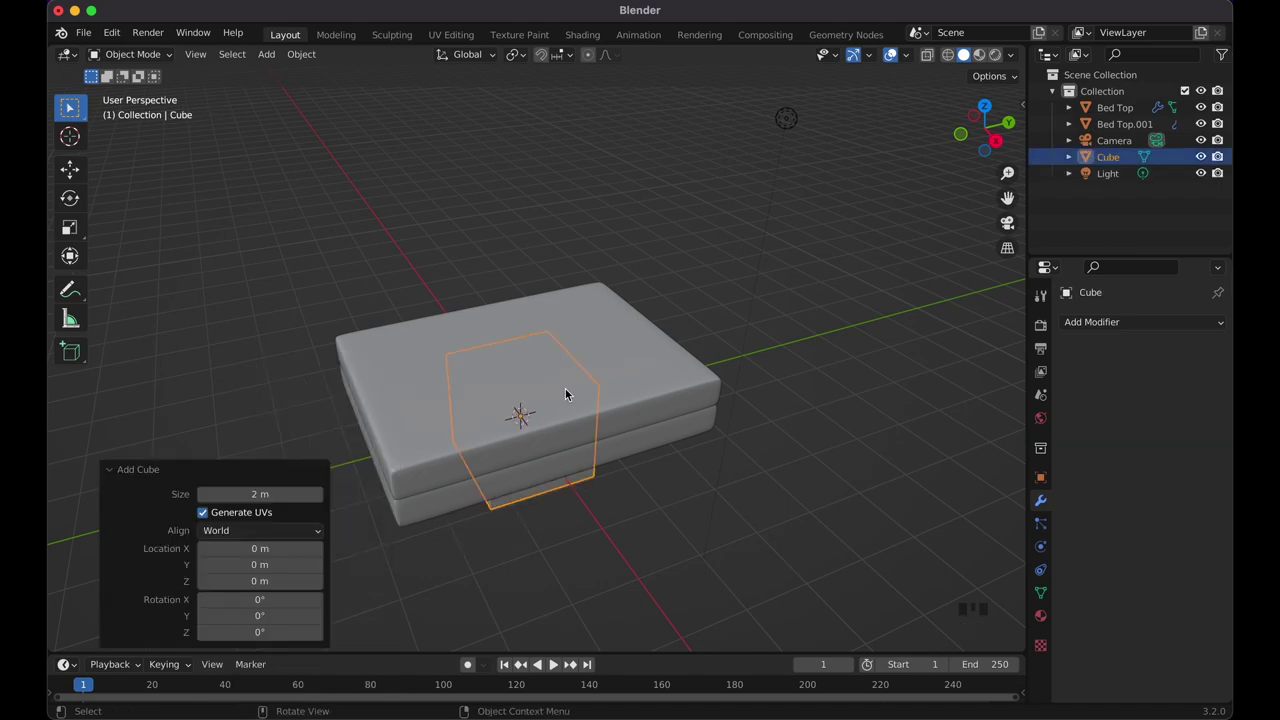
pyautogui.press('g')
pyautogui.press('z')
pyautogui.press('1')
pyautogui.press('Return')
# Move the new cube about -3.96 m along Y, out to one end of the bed slabs.
pyautogui.scroll(-5, 571, 393)
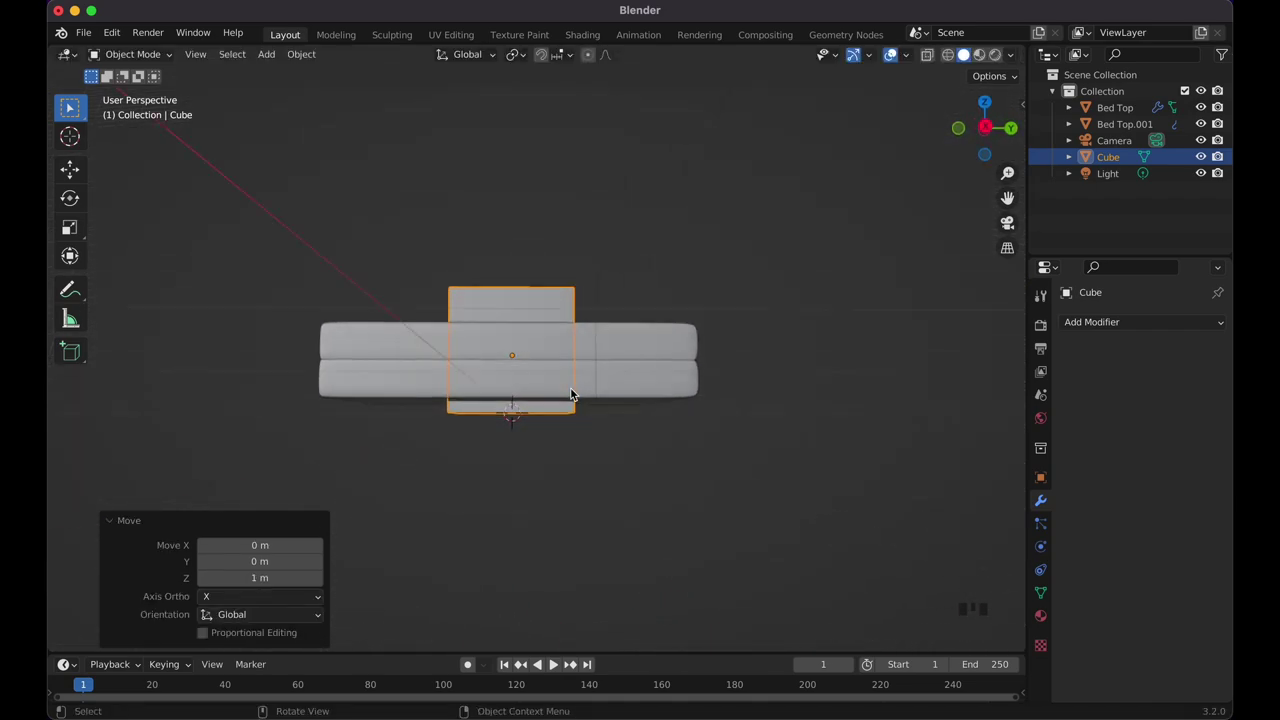
pyautogui.scroll(3, 571, 393)
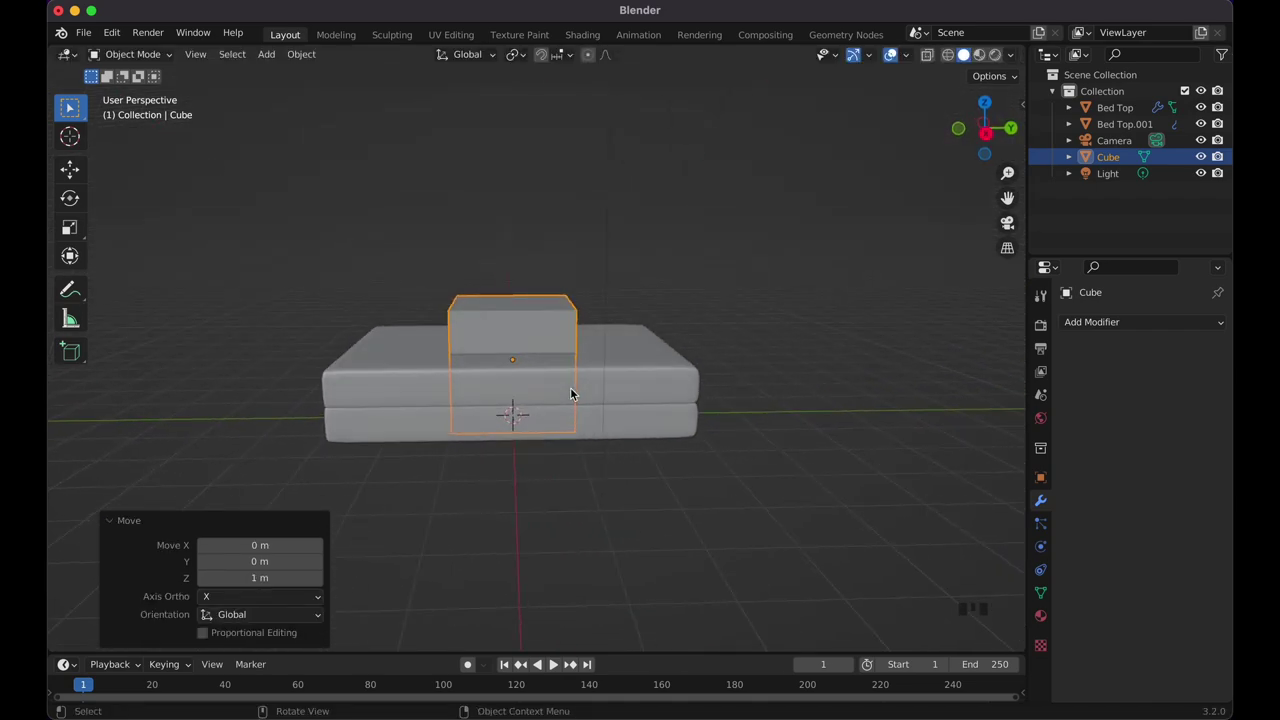
pyautogui.press('g')
pyautogui.press('y')
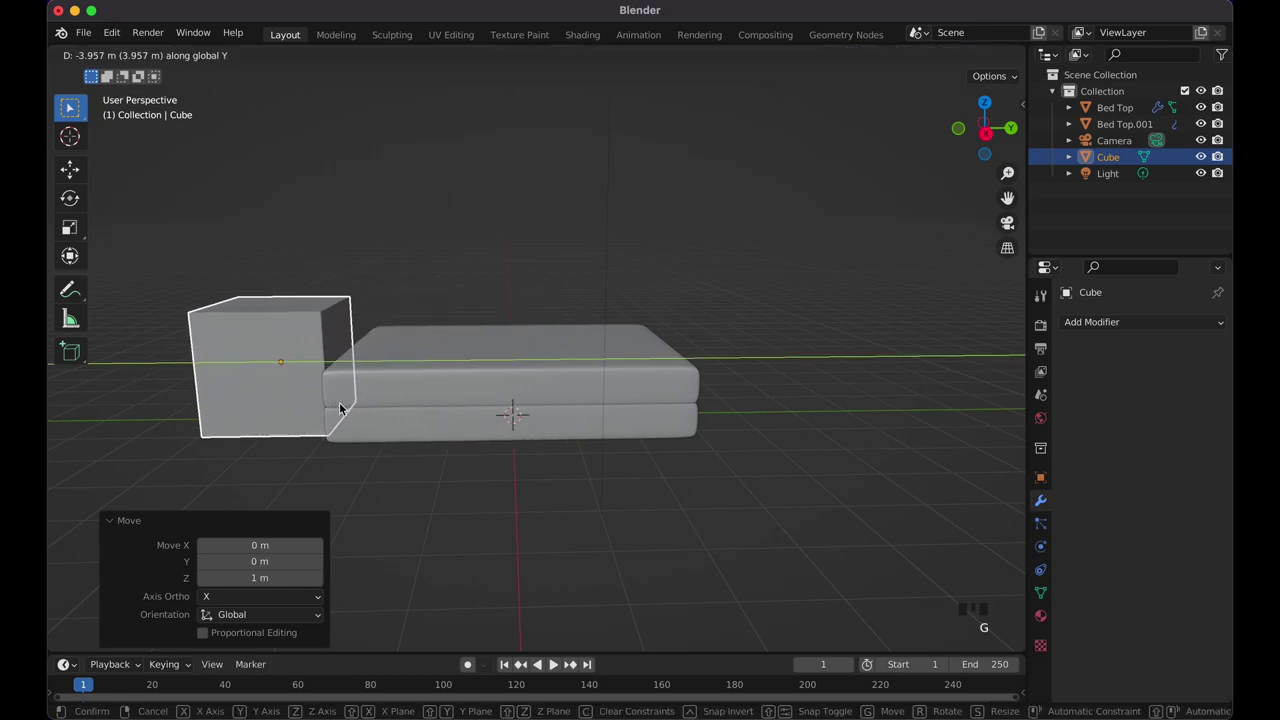
pyautogui.click(340, 408)
# Scale the cube along Y by a factor of about 0.092 to flatten it into a thin upright panel.
pyautogui.hscroll(-4, 340, 408)
pyautogui.keyDown('shift'); pyautogui.hscroll(-4, 339, 405); pyautogui.keyUp('shift')
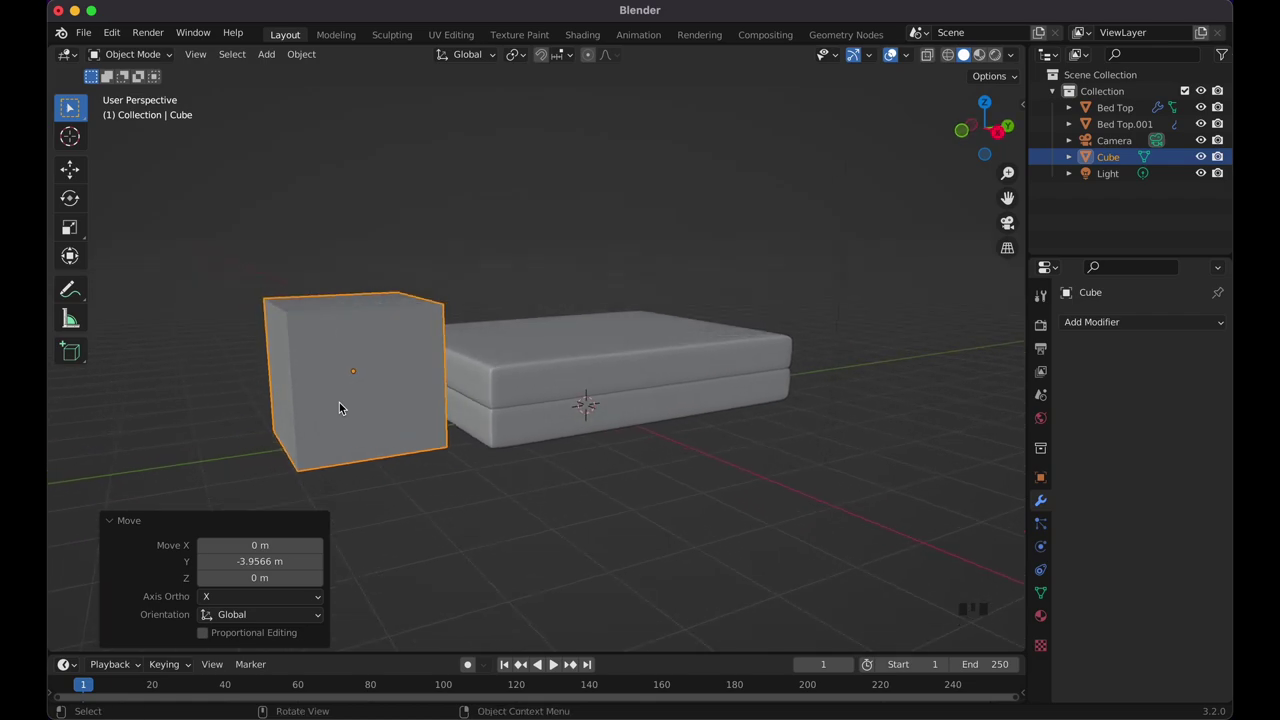
pyautogui.press('s')
pyautogui.press('y')
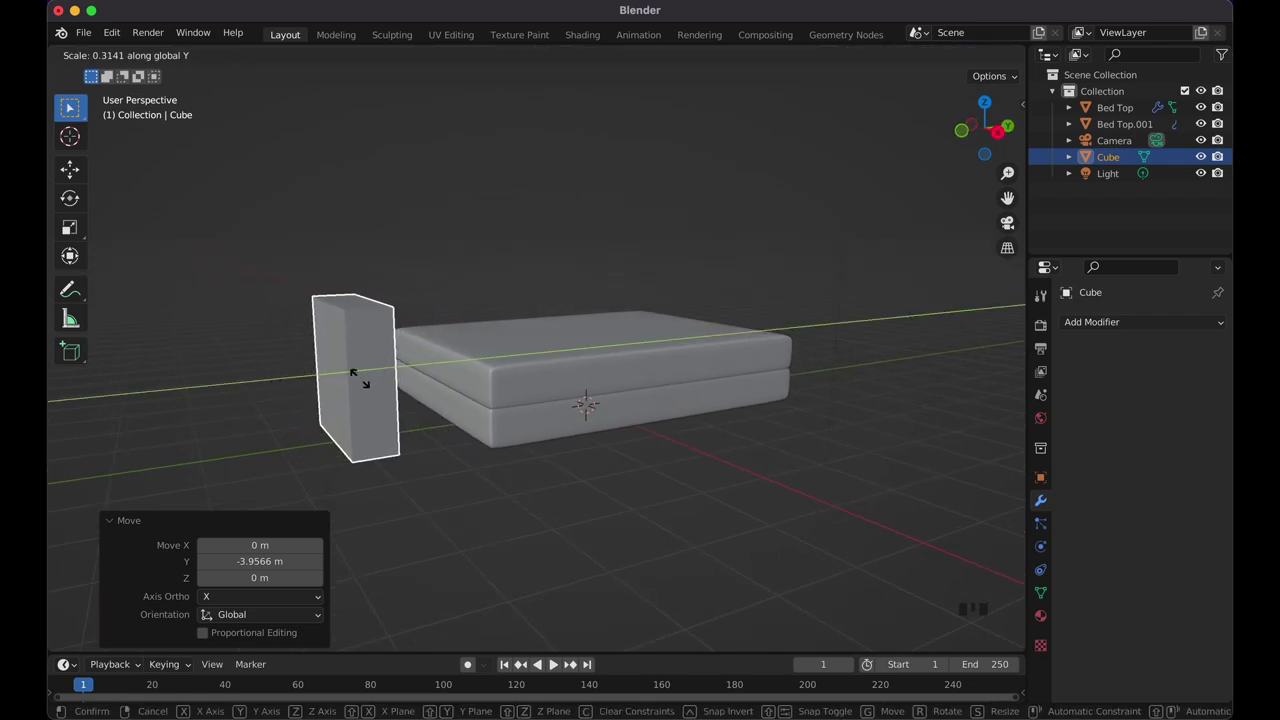
pyautogui.click(352, 373)
# Move the thin panel about 1.11 m along Y so it stands against the end of the bed.
pyautogui.moveTo(351, 371); pyautogui.dragTo(351, 372, button='middle')
pyautogui.scroll(2, 350, 377)
pyautogui.press('g')
pyautogui.press('y')
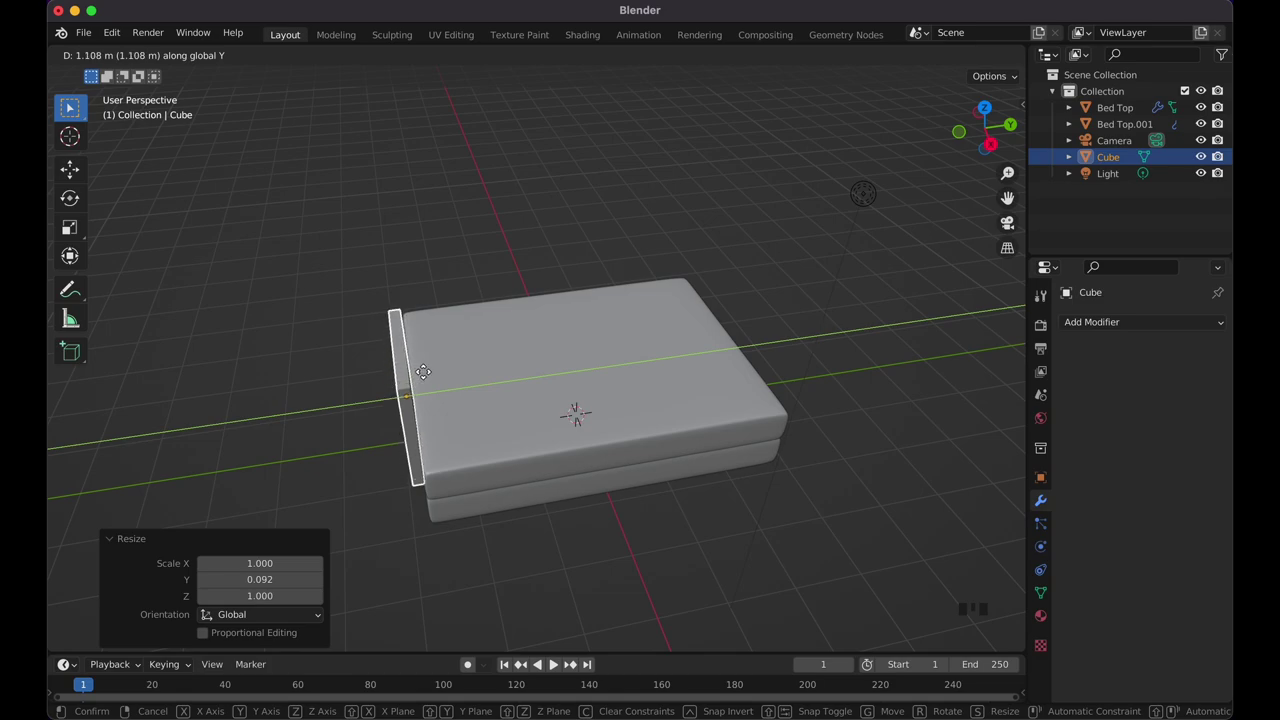
pyautogui.click(423, 371)
# Scale the headboard panel along X by a factor of about 2.675 so it spans past the bed's width.
pyautogui.hscroll(10, 423, 371)
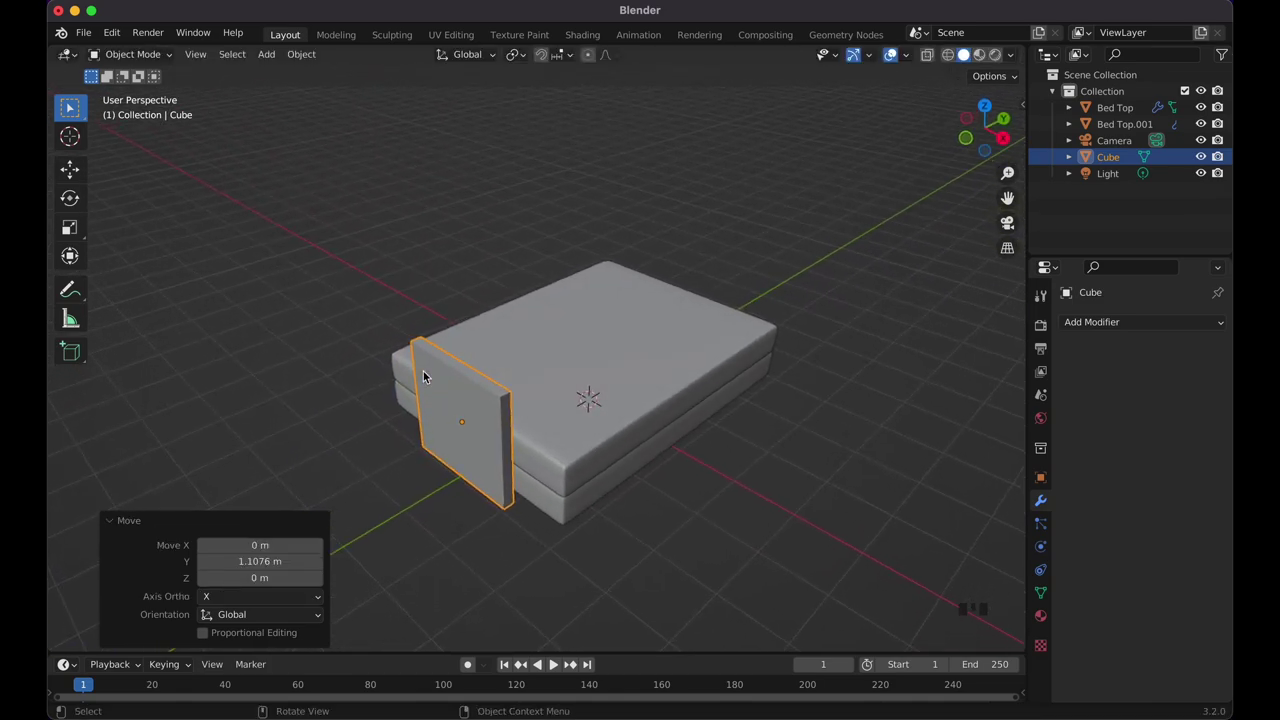
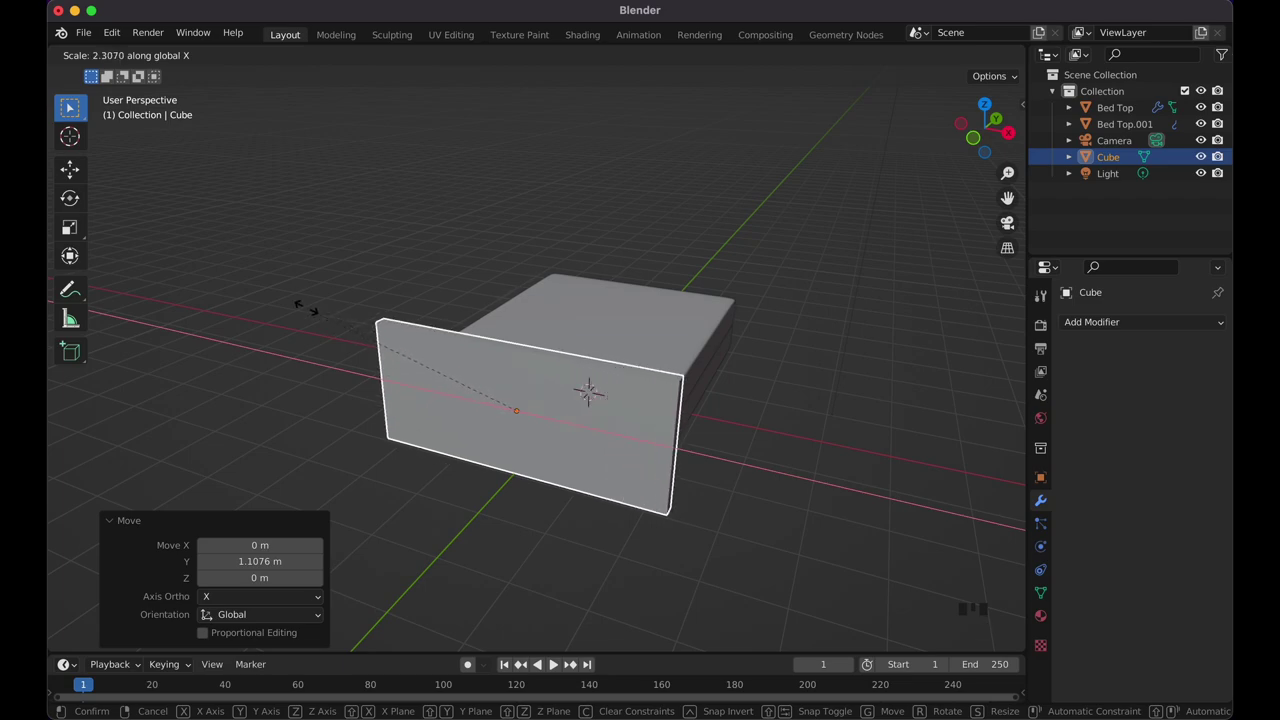
pyautogui.click(267, 308)
pyautogui.moveTo(358, 271); pyautogui.dragTo(358, 270, button='middle')
pyautogui.hscroll(-10, 358, 270)
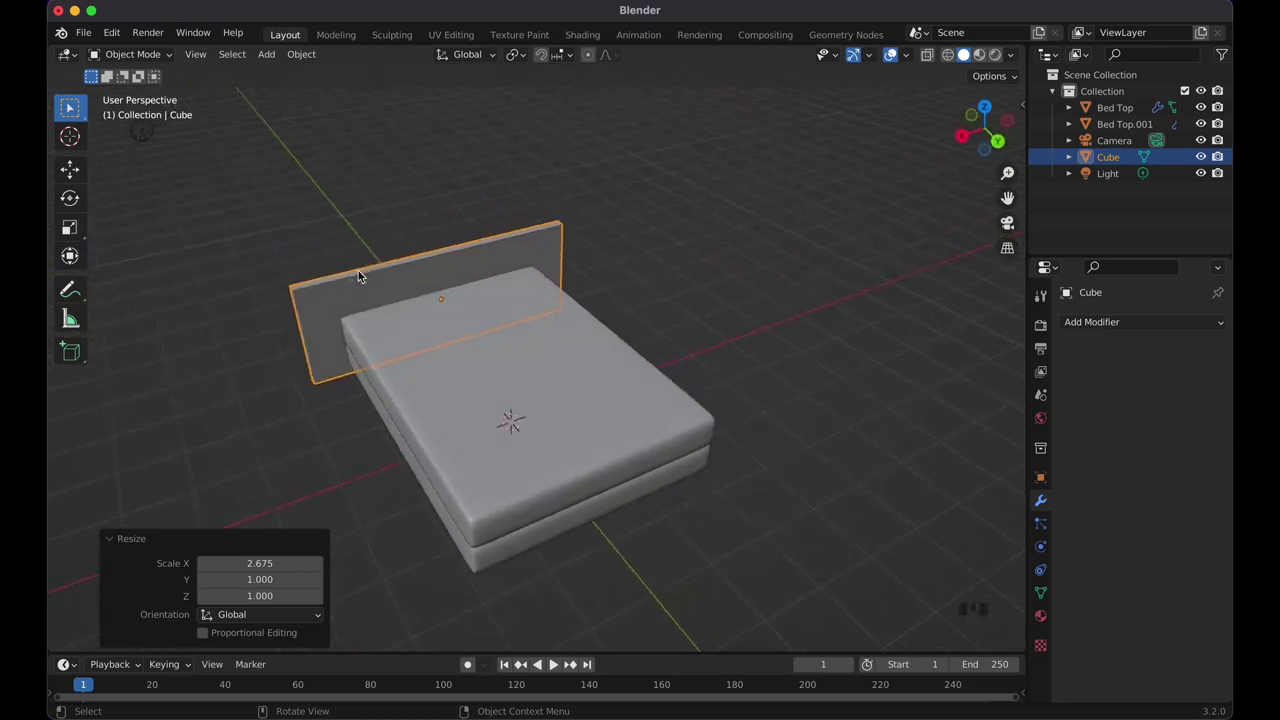
# Widen the headboard panel slightly more by scaling it along X by a factor of about 1.112.
pyautogui.press('s')
pyautogui.press('x')
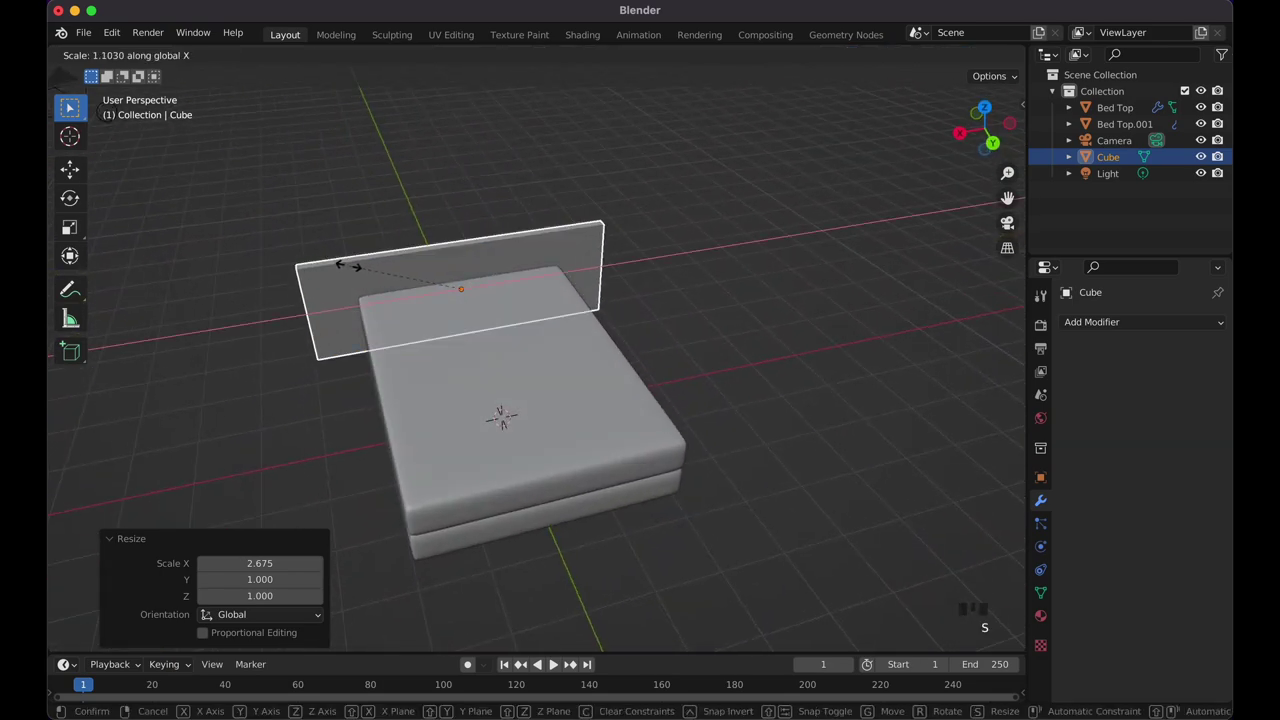
pyautogui.click(347, 265)
pyautogui.hscroll(-5, 347, 268)
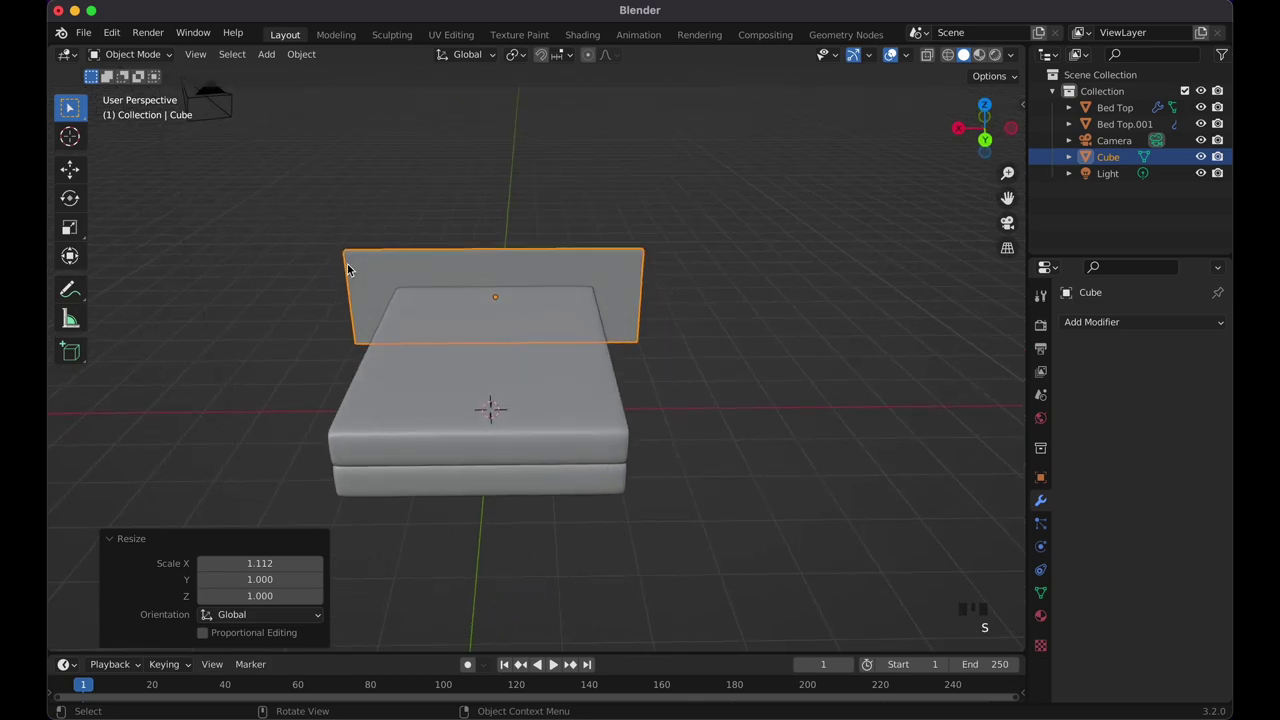
pyautogui.hscroll(-6, 347, 268)
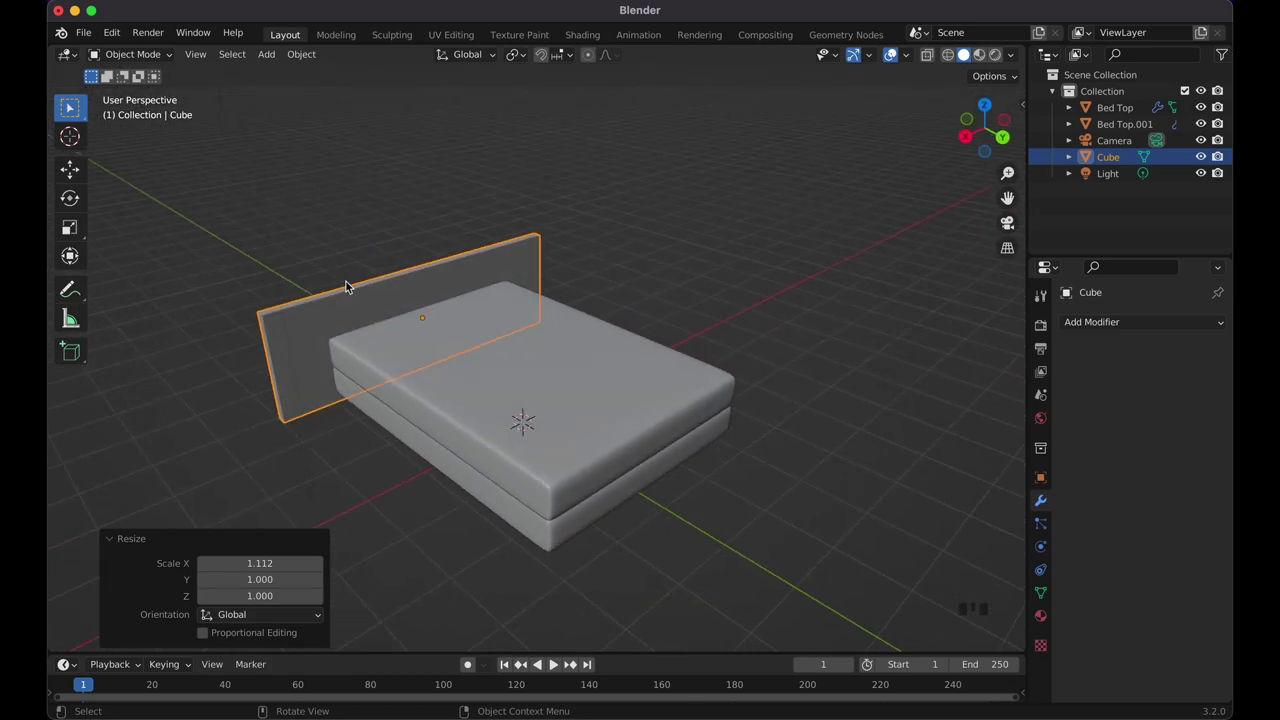
# Cut two evenly spaced vertical edge loops across the headboard panel's mesh without sliding them.
pyautogui.press('Tab')
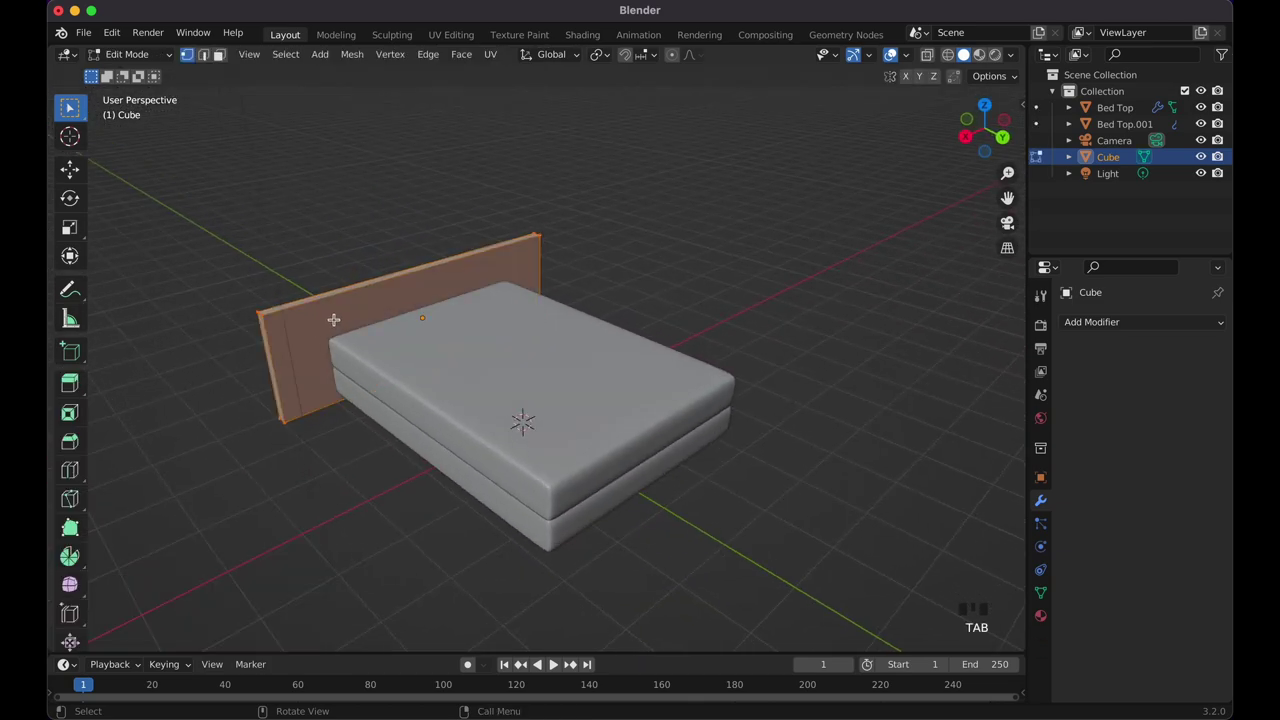
pyautogui.press('super+r')
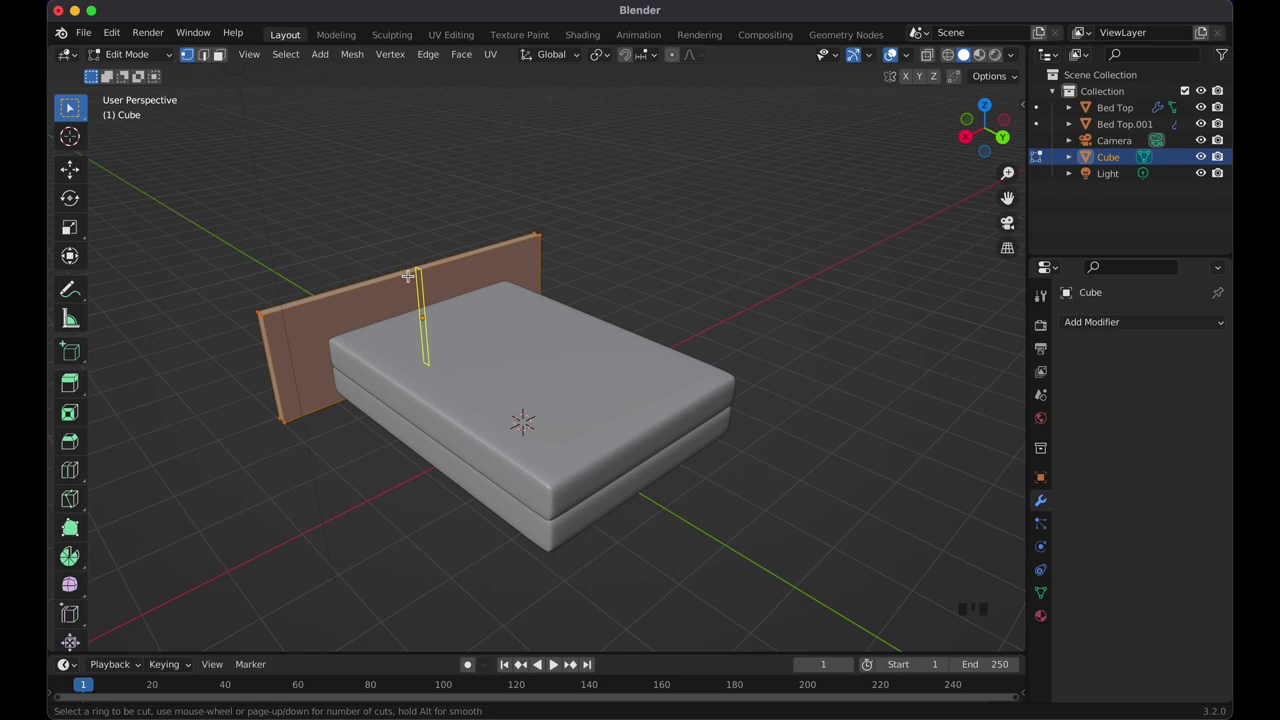
pyautogui.click(408, 276)
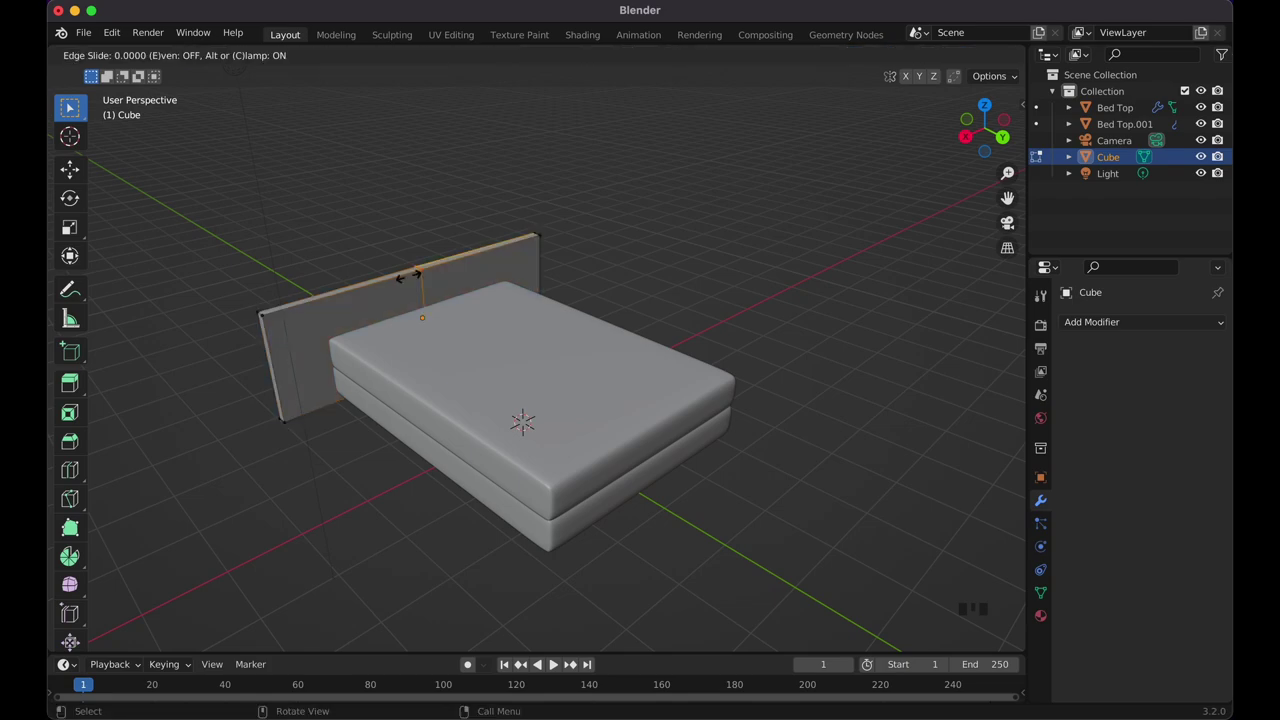
pyautogui.click(408, 276)
pyautogui.click(322, 507)
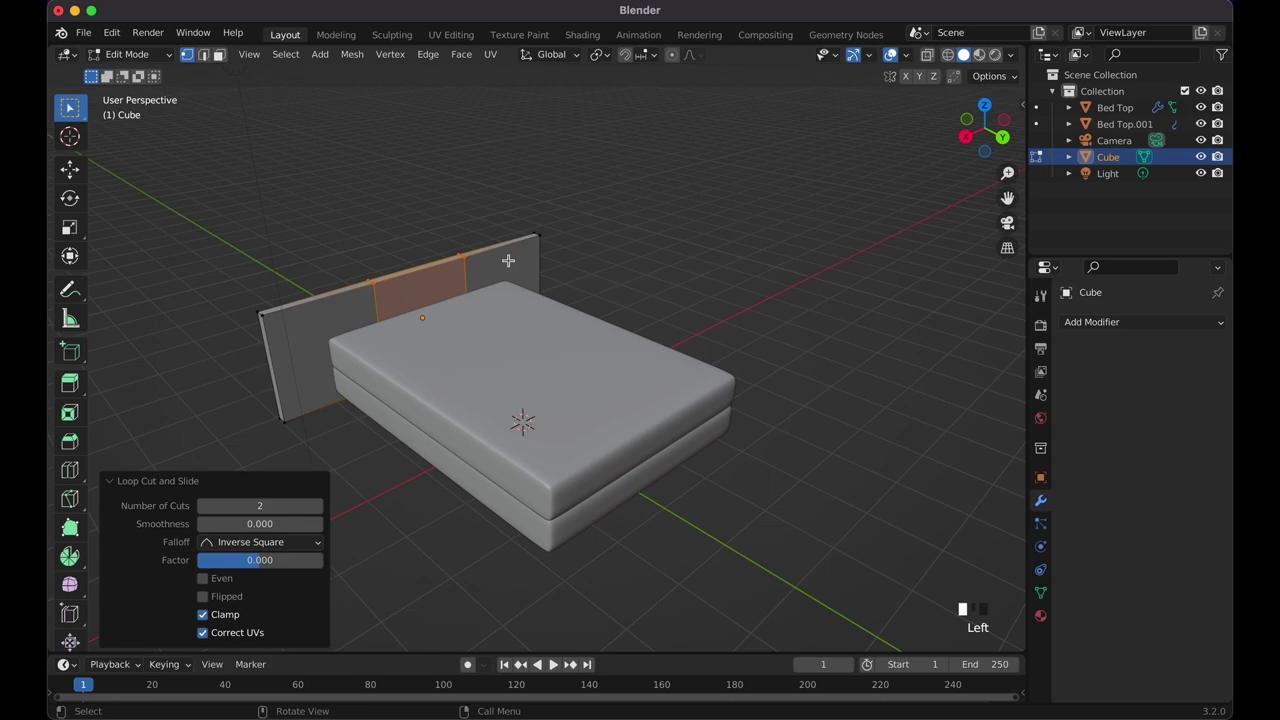
# Scale the two new edge loops apart along X until they sit close to the headboard panel's outer ends.
pyautogui.press('s')
pyautogui.press('x')
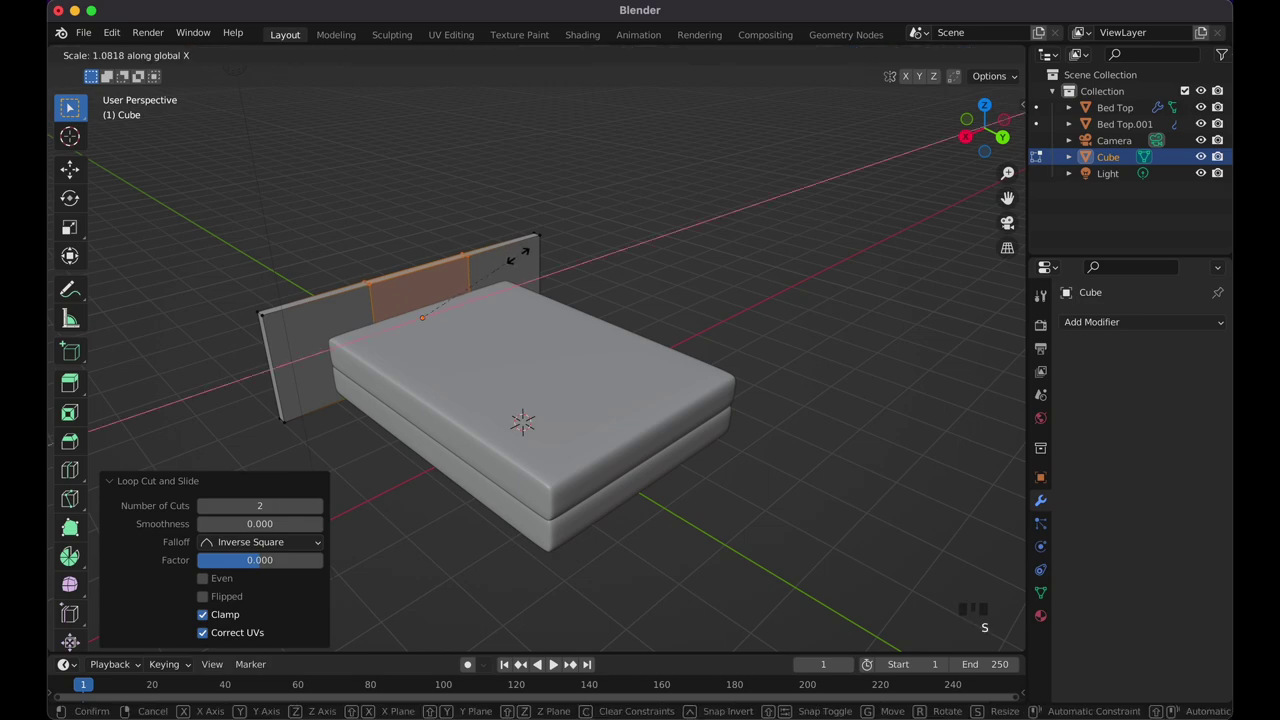
pyautogui.click(684, 202)
pyautogui.click(662, 237)
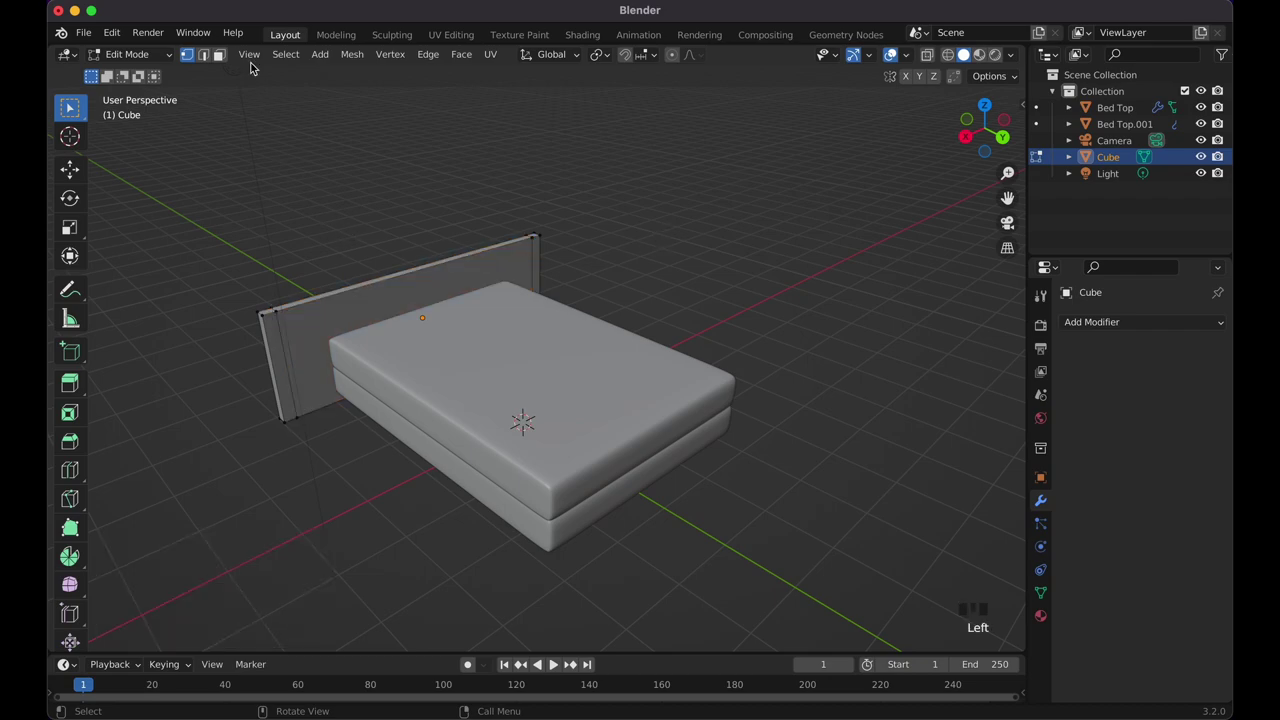
# Extrude the two narrow end faces on the headboard's bed side about 2.75 m to form side panels along the bed.
pyautogui.click(218, 54)
pyautogui.click(277, 351)
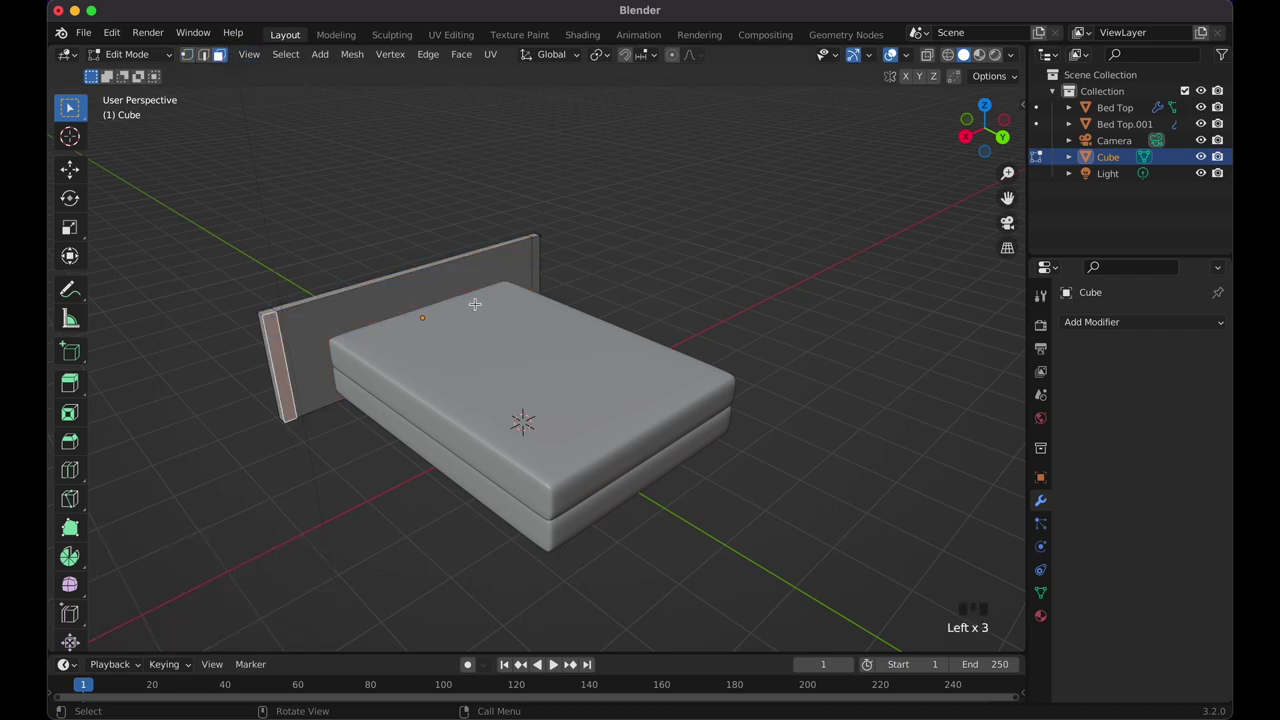
pyautogui.keyDown('shift'); pyautogui.click(537, 258); pyautogui.keyUp('shift')
pyautogui.moveTo(537, 258); pyautogui.dragTo(622, 241, button='middle')
pyautogui.press('e')
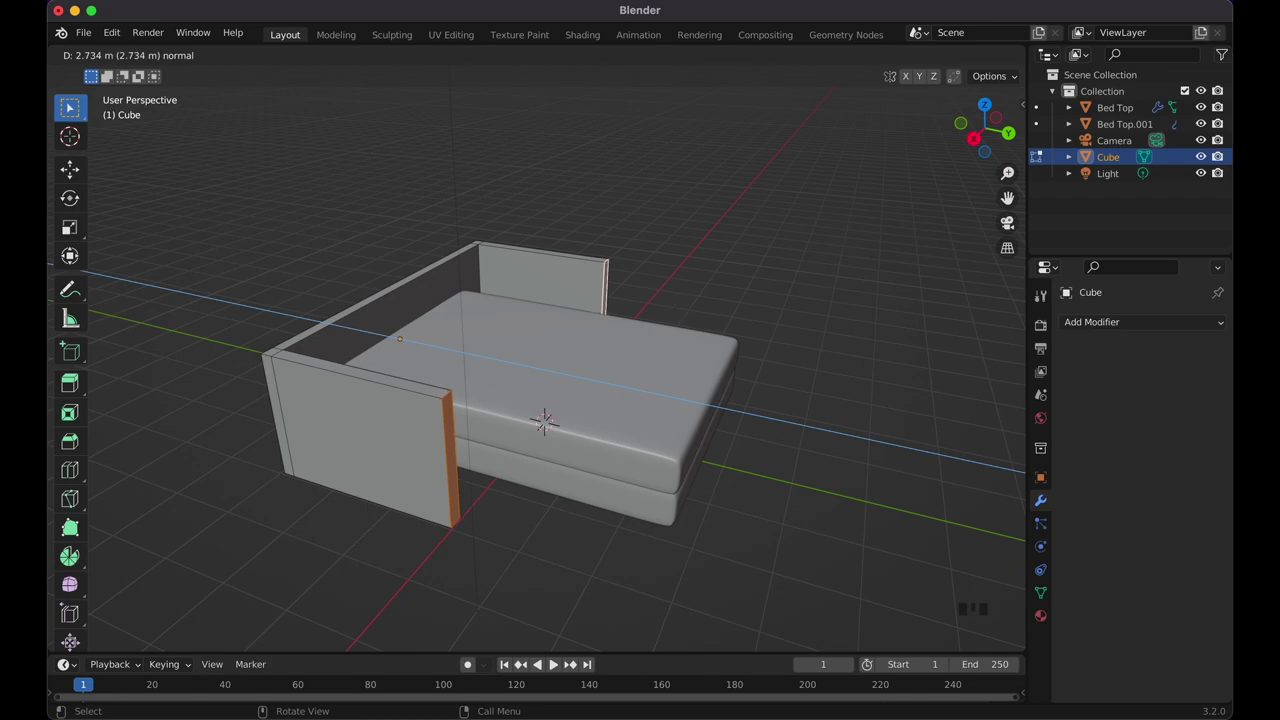
pyautogui.click(674, 305)
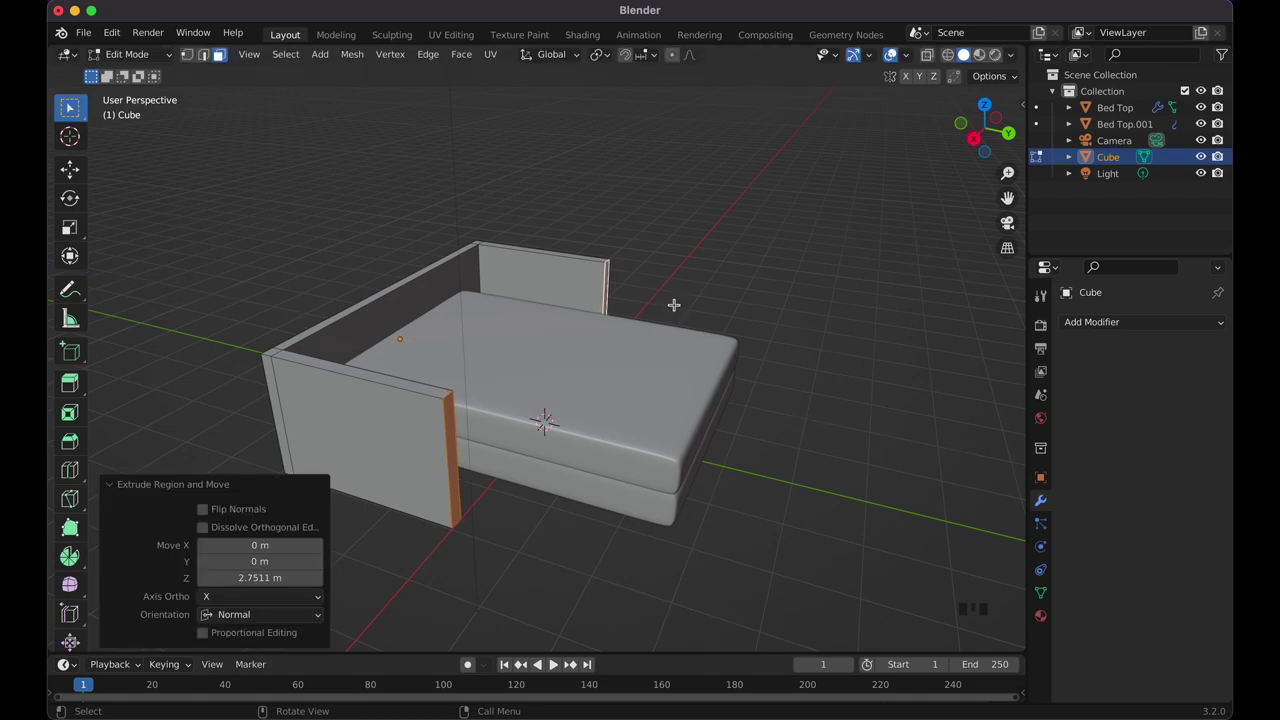
pyautogui.hscroll(5, 674, 305)
pyautogui.press('Tab')
pyautogui.hscroll(3, 674, 310)
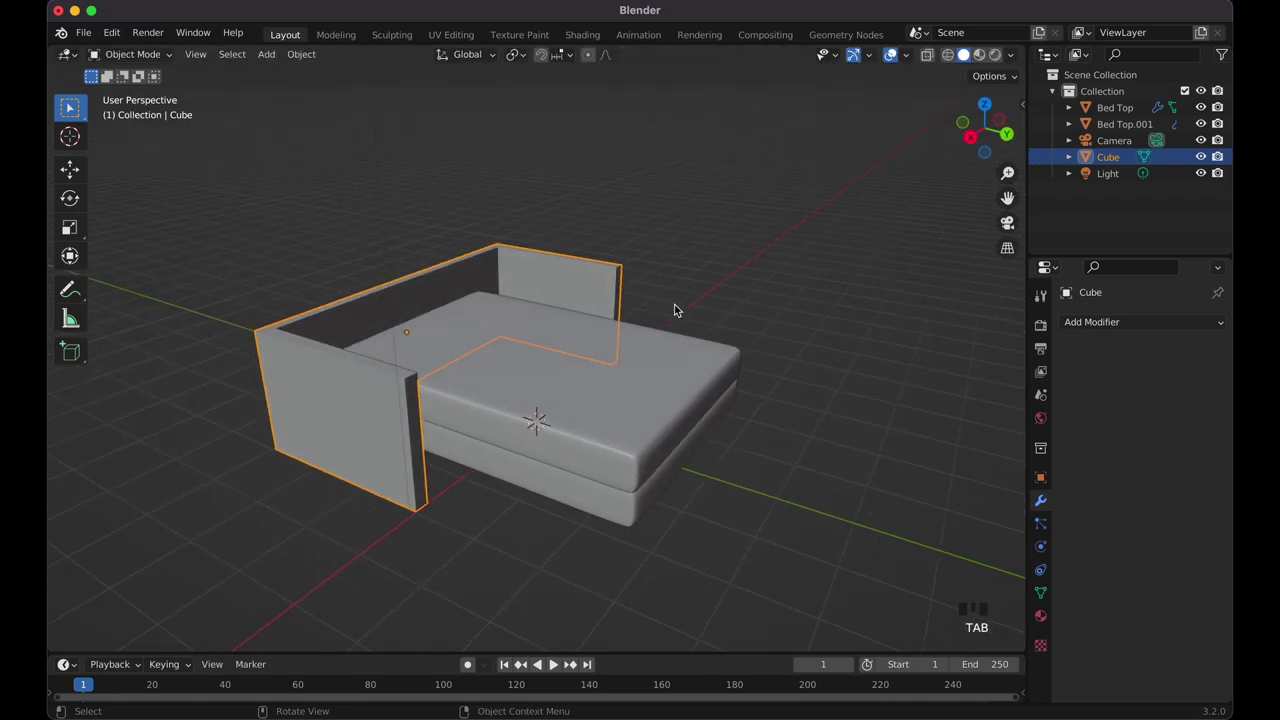
# Apply all transforms to both bed slabs and the headboard frame together.
pyautogui.moveTo(364, 221); pyautogui.dragTo(651, 490)
pyautogui.hotkey('ctrl', 'a')
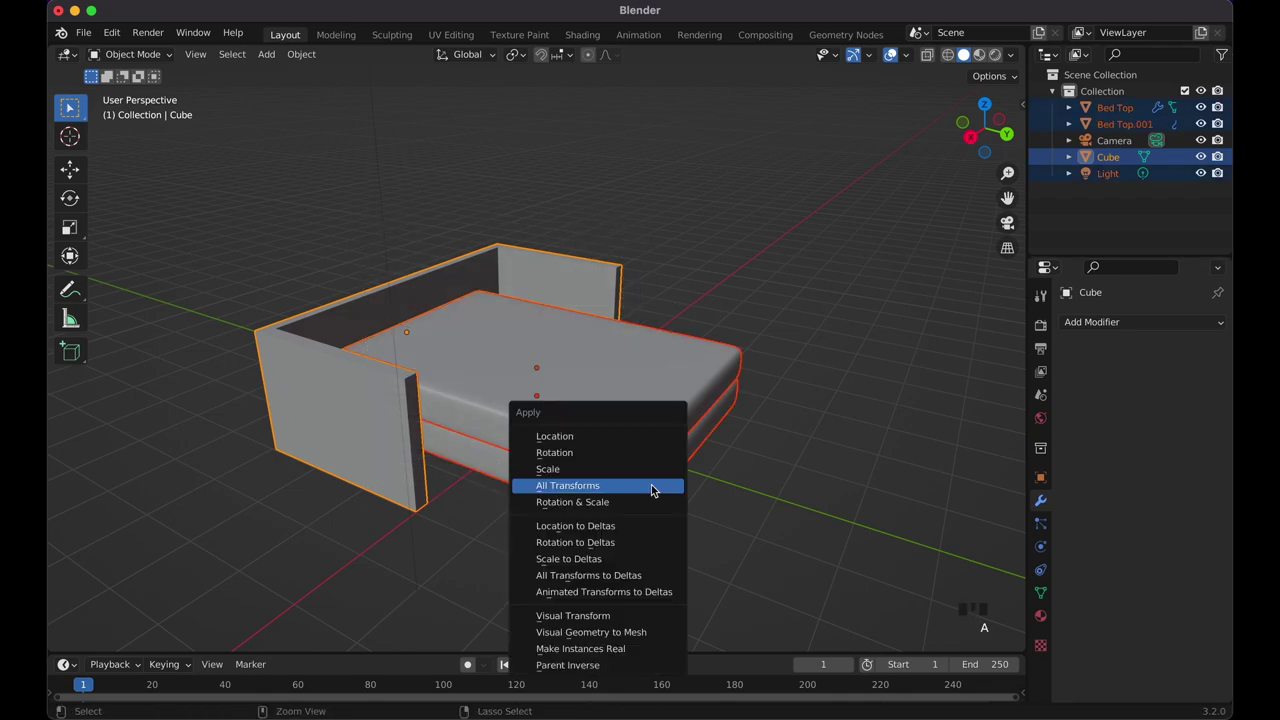
pyautogui.click(651, 490)
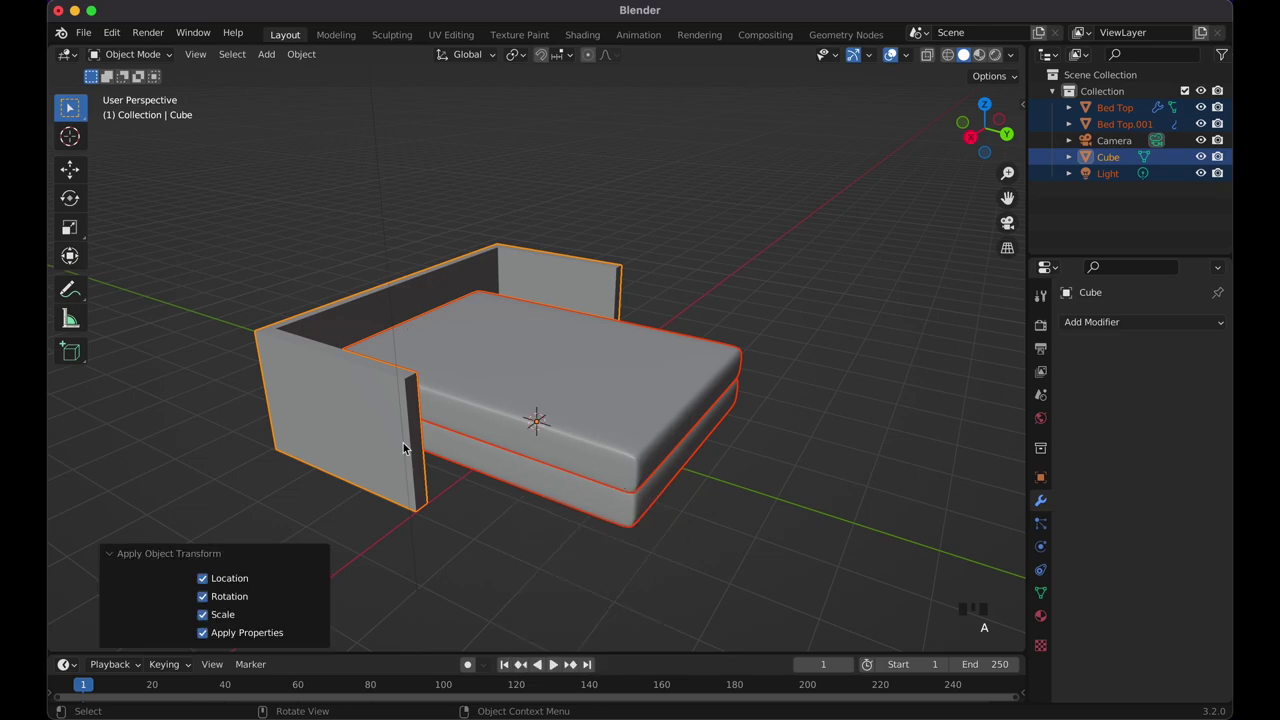
# Bevel the upper front edges of both side panels about 1.49 m wide with at least 9 segments to round their corners.
pyautogui.click(310, 428)
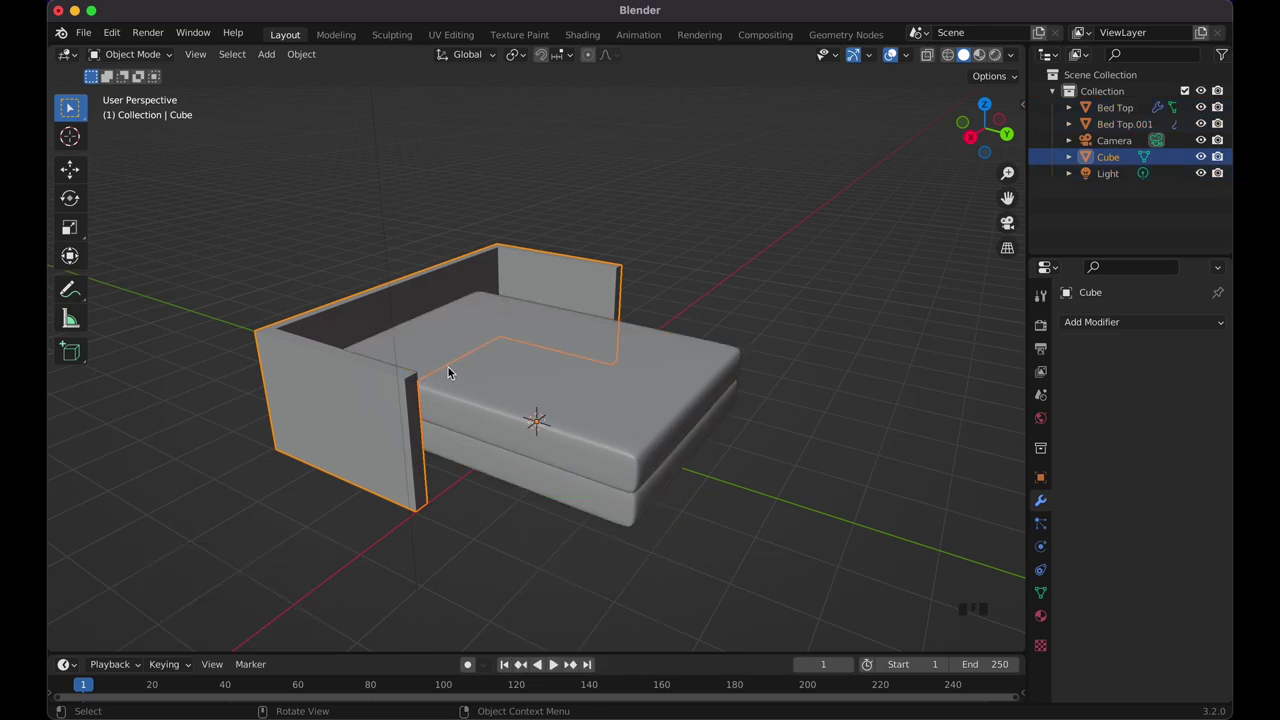
pyautogui.moveTo(383, 406); pyautogui.dragTo(336, 334, button='middle')
pyautogui.press('Tab')
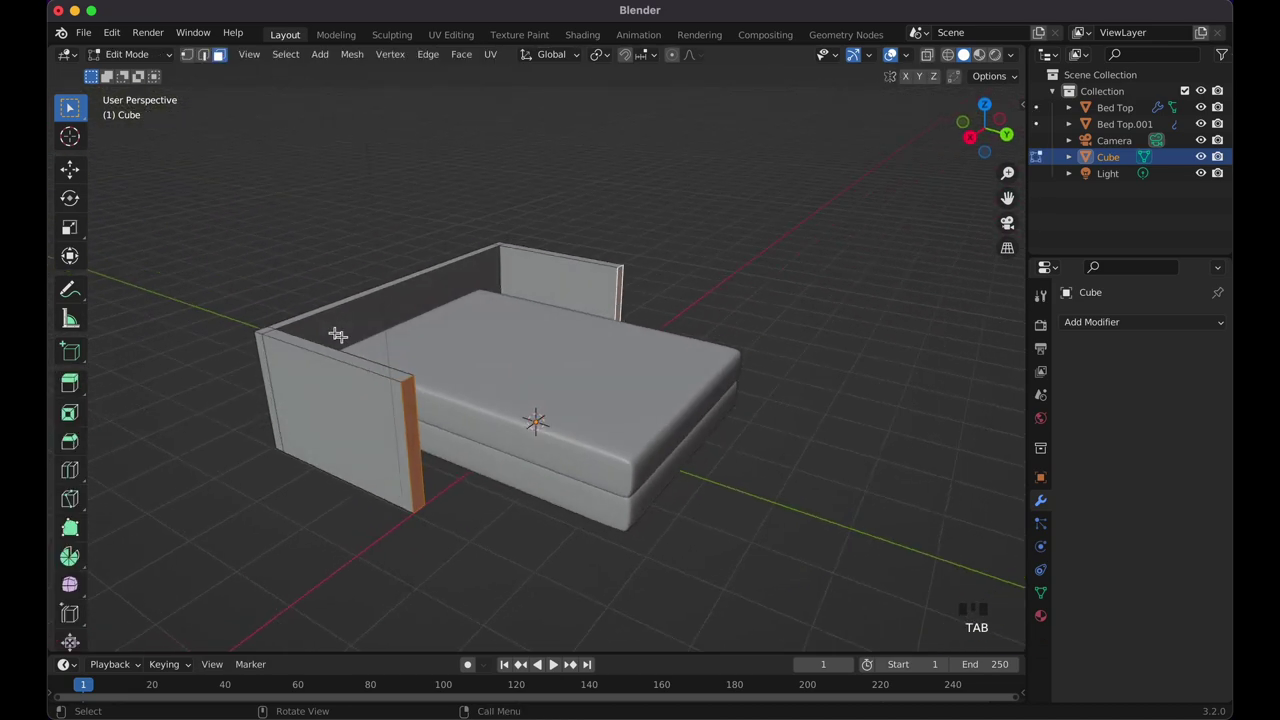
pyautogui.click(205, 55)
pyautogui.click(408, 378)
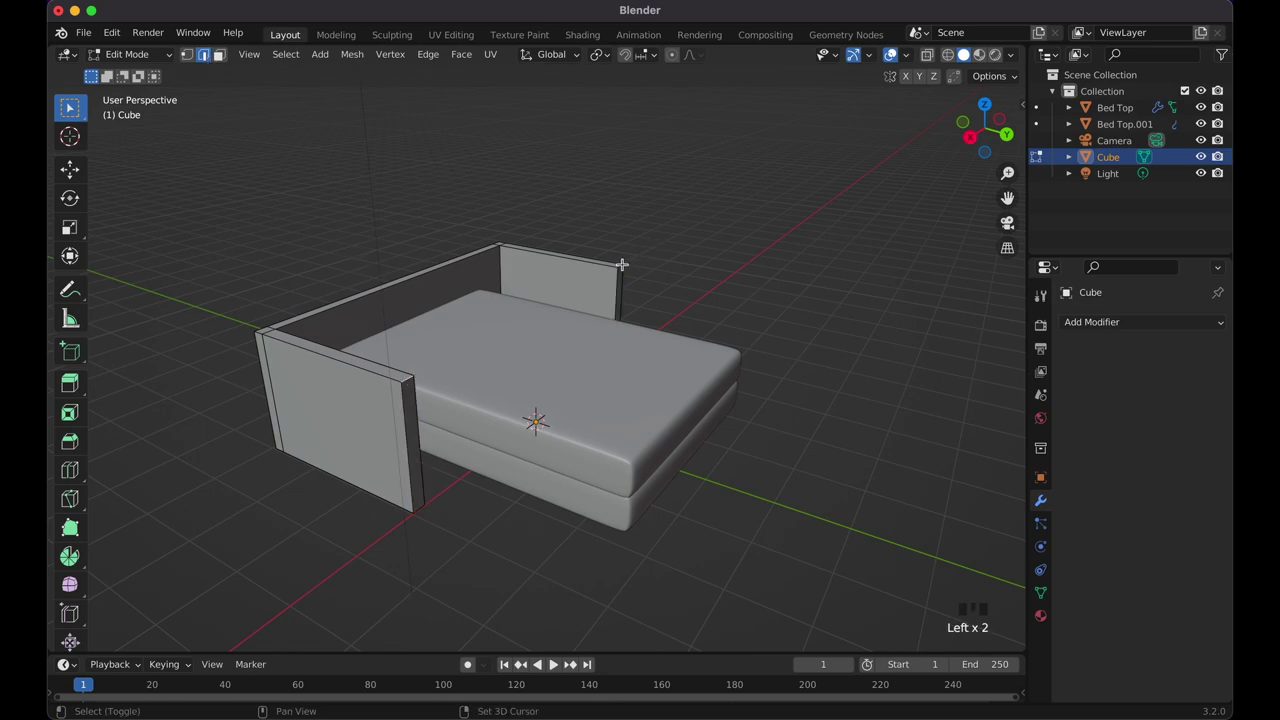
pyautogui.moveTo(651, 283); pyautogui.dragTo(650, 285, button='middle')
pyautogui.keyDown('shift'); pyautogui.click(306, 333); pyautogui.keyUp('shift')
pyautogui.moveTo(306, 333); pyautogui.dragTo(308, 333, button='middle')
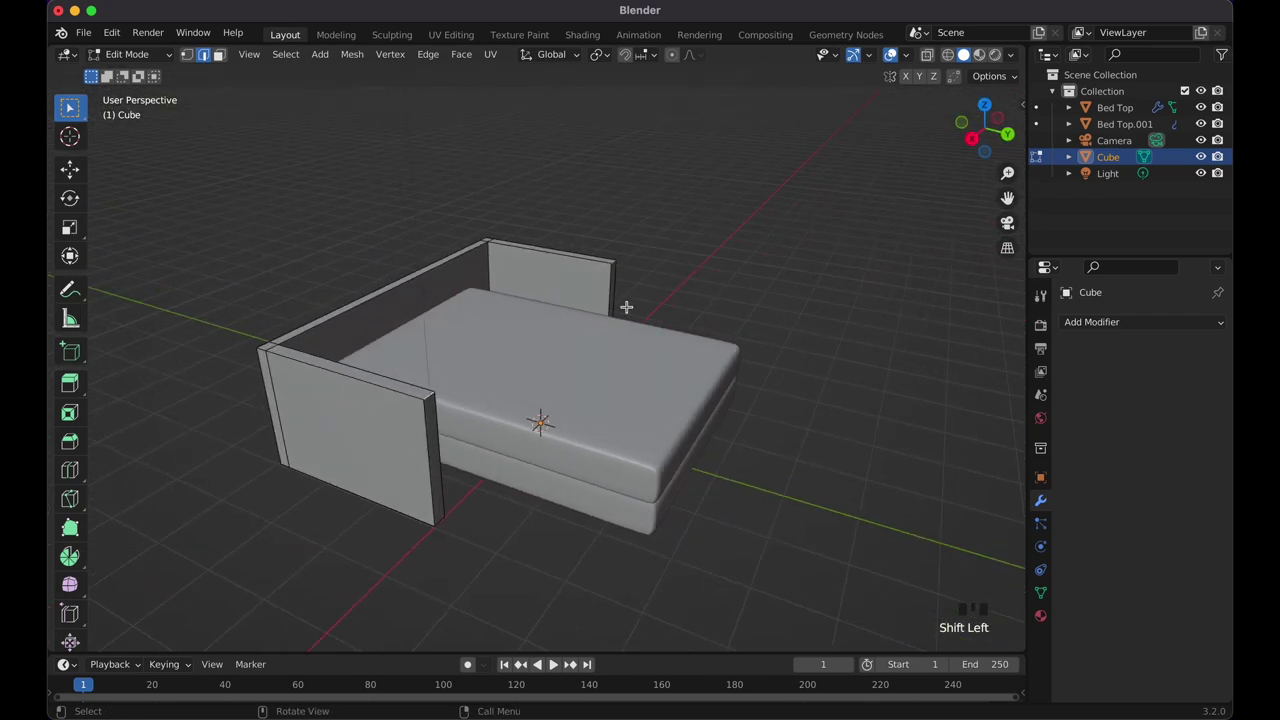
pyautogui.press('super+b')
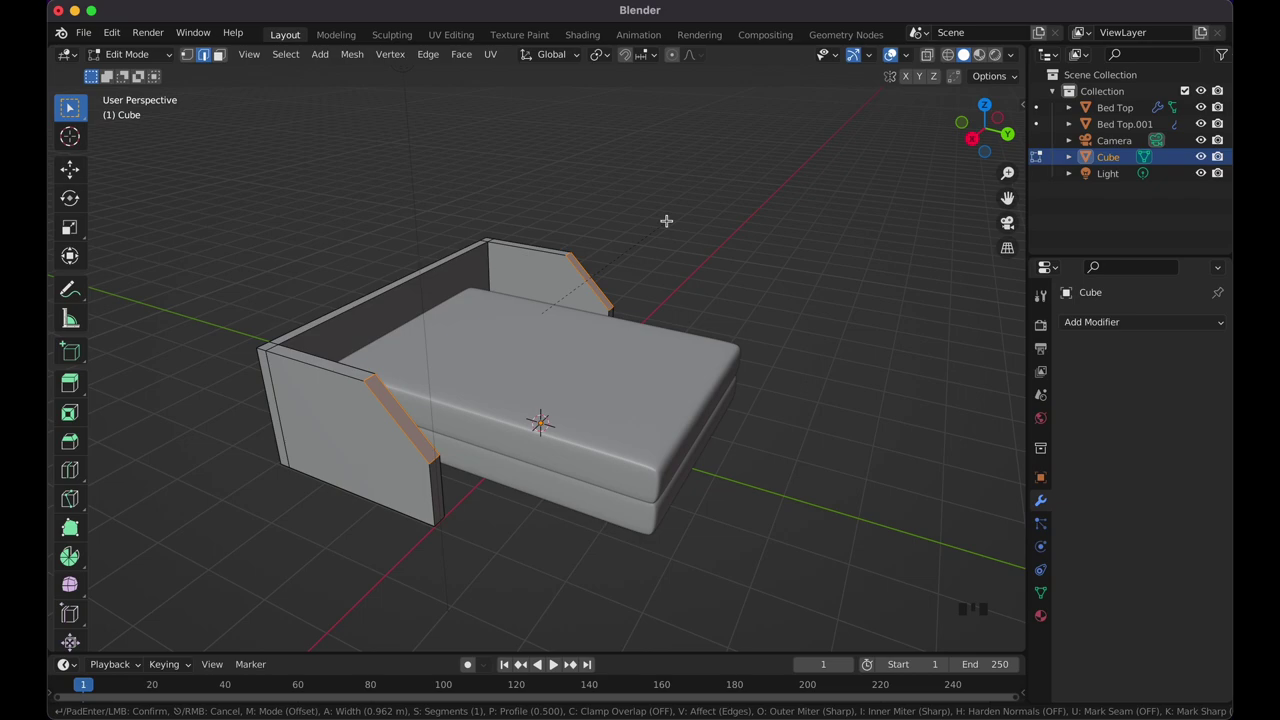
pyautogui.scroll(3, 666, 220)
pyautogui.scroll(3, 666, 220)
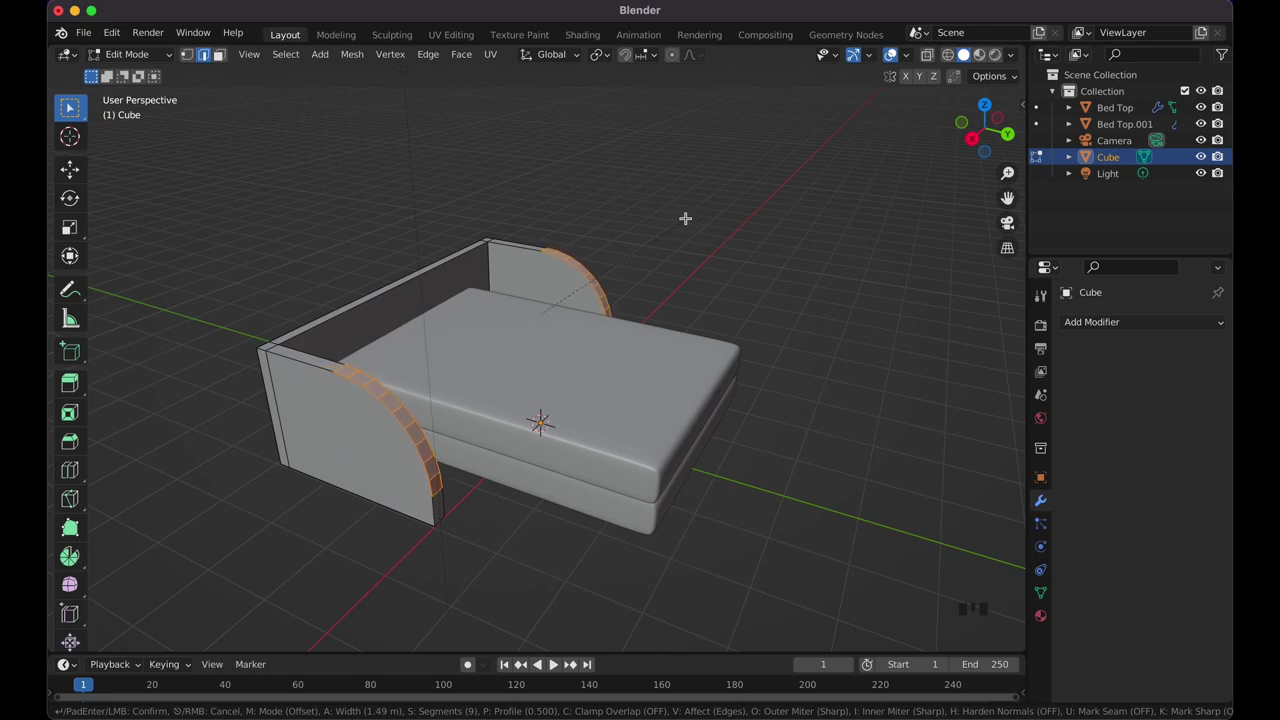
pyautogui.click(685, 218)
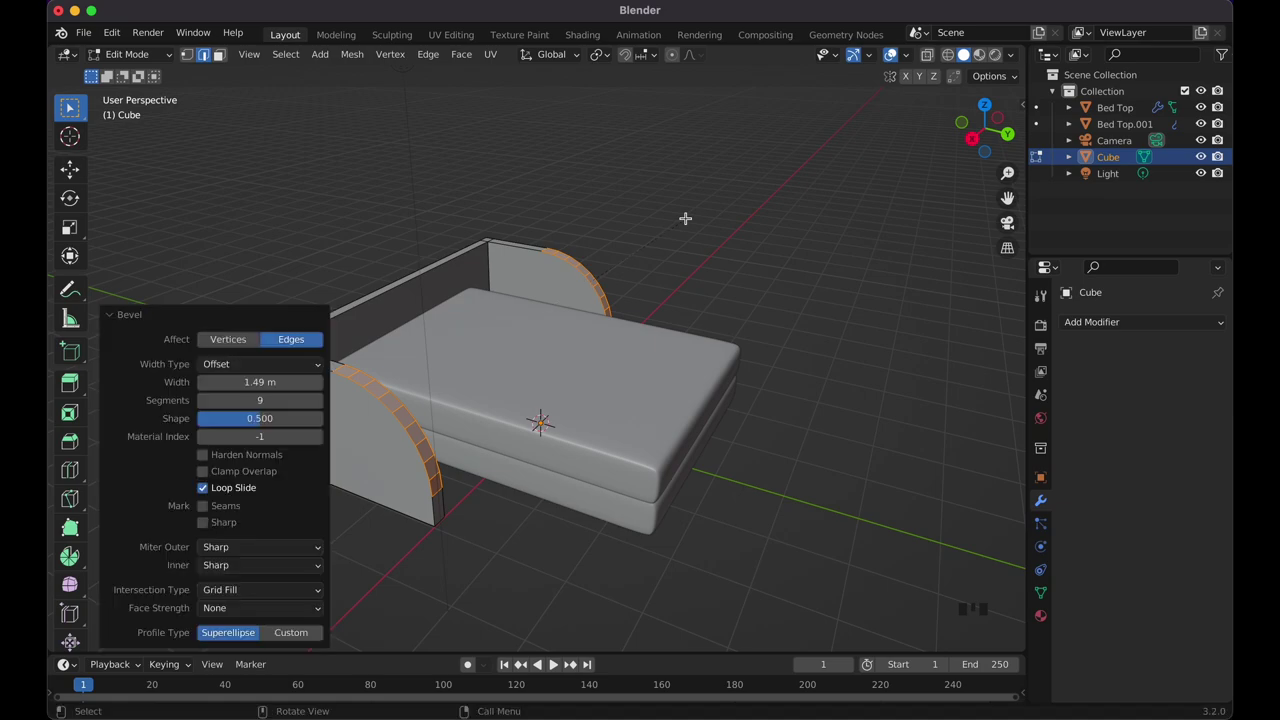
pyautogui.click(318, 401)
pyautogui.click(765, 302)
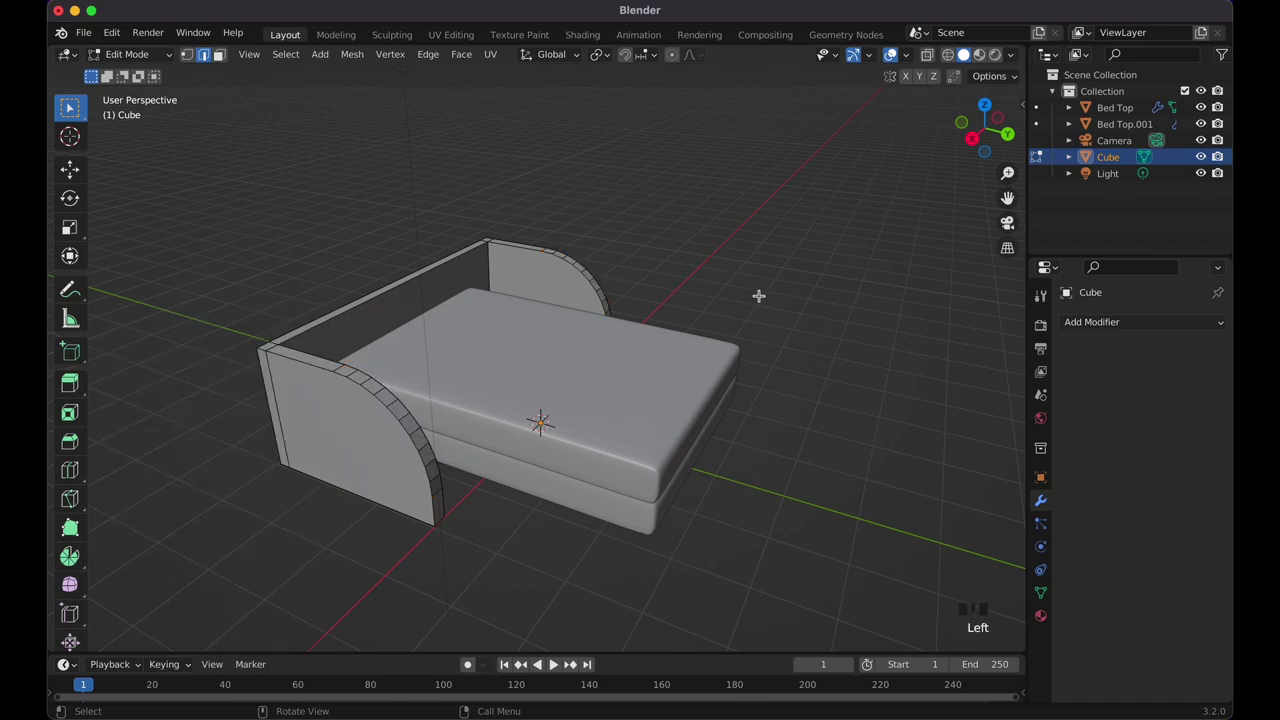
pyautogui.press('Tab')
# Shade the headboard frame smooth.
pyautogui.hscroll(-3, 664, 271)
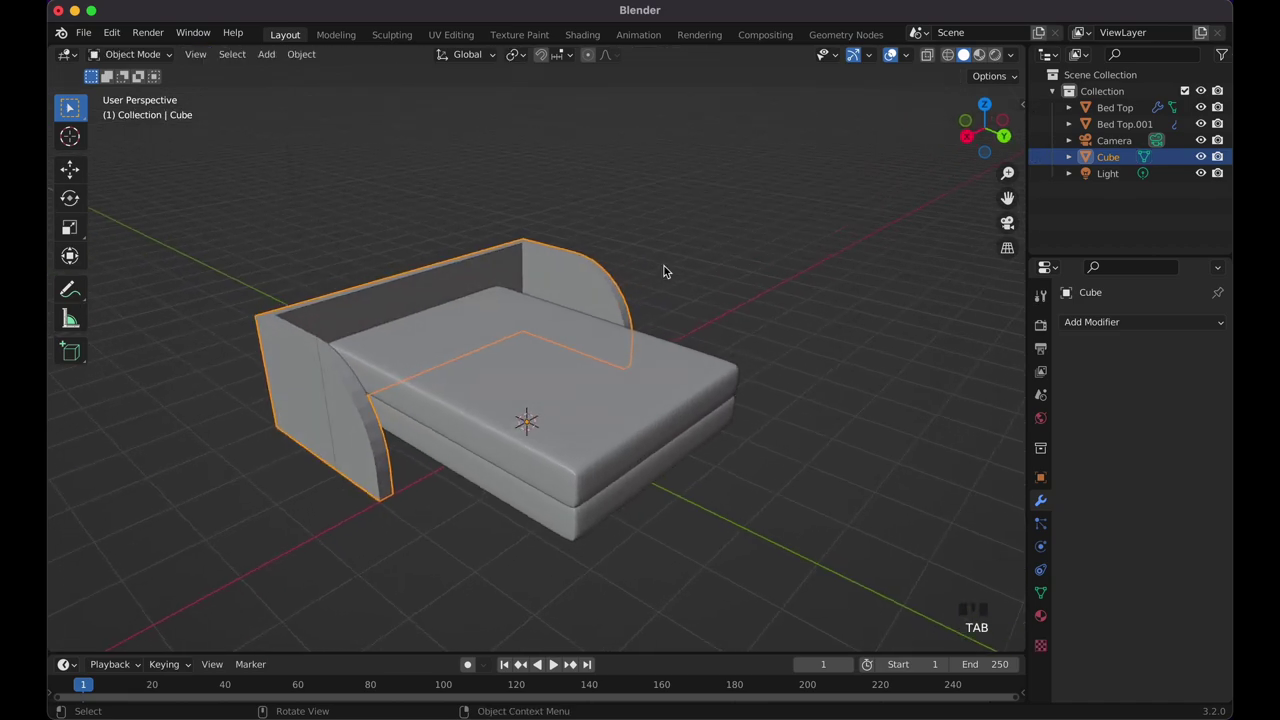
pyautogui.rightClick(341, 430)
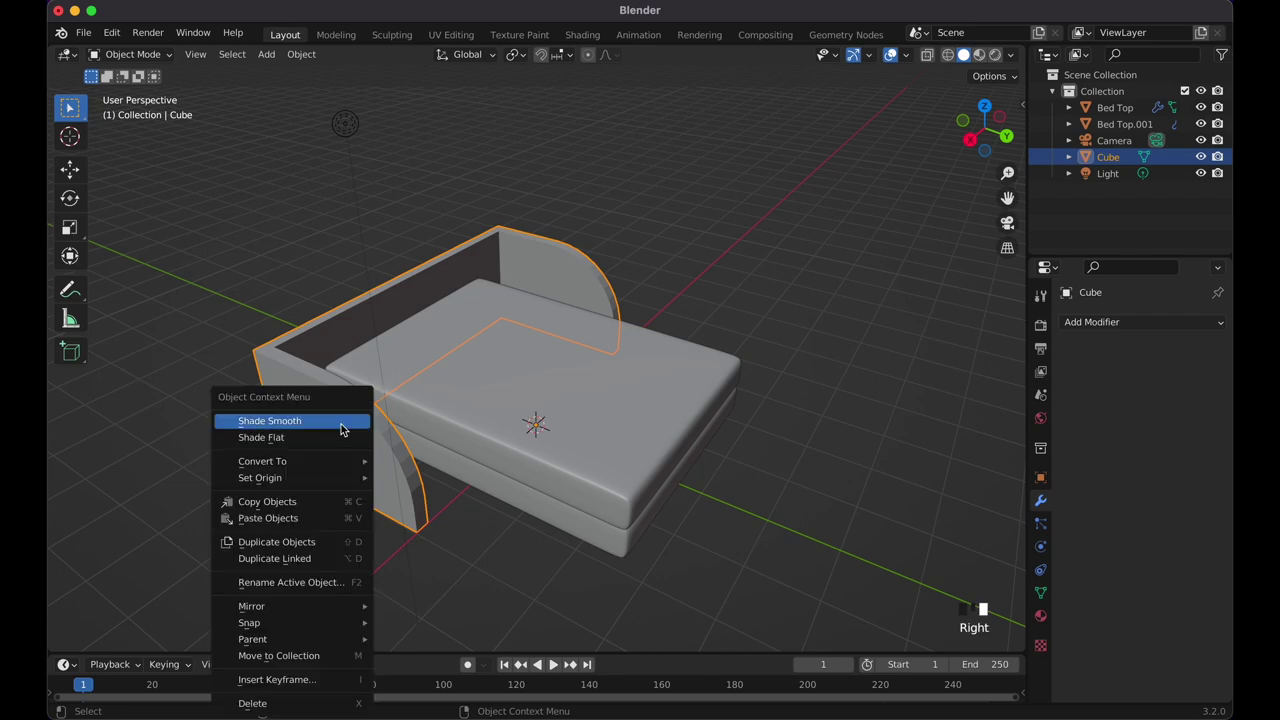
pyautogui.click(341, 428)
pyautogui.hscroll(-5, 341, 428)
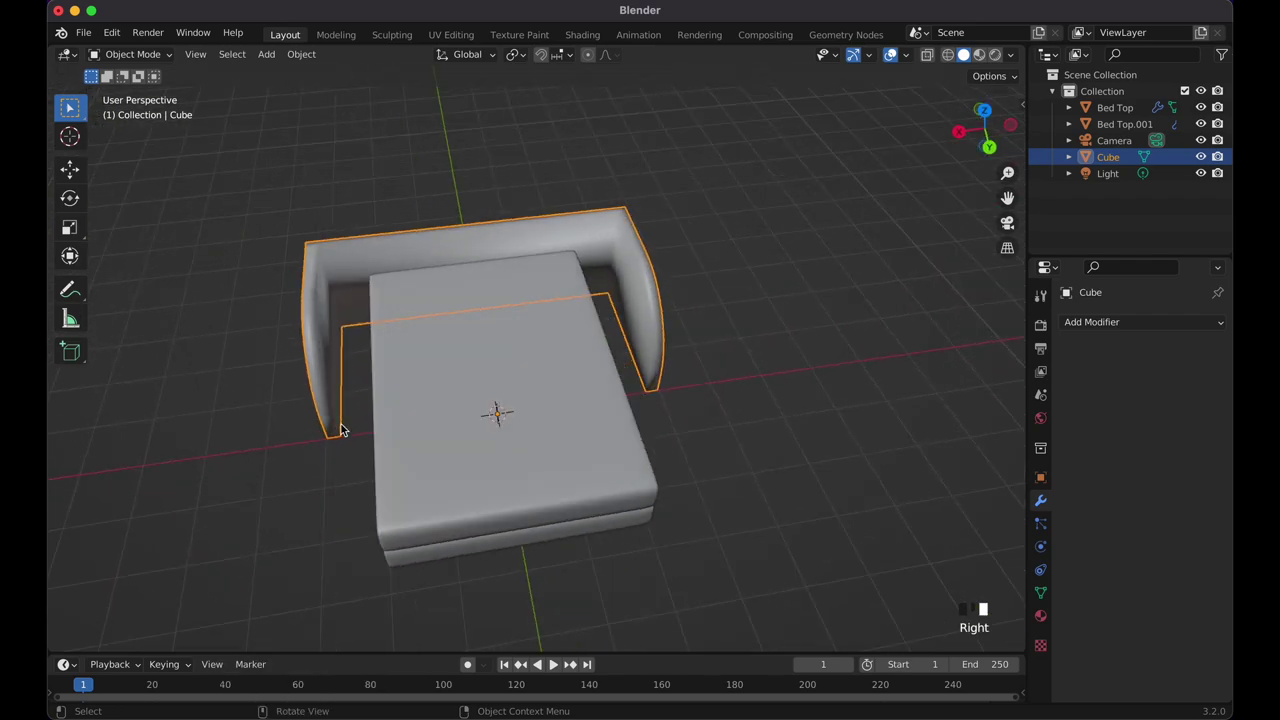
pyautogui.hscroll(-5, 341, 430)
pyautogui.hscroll(-5, 901, 400)
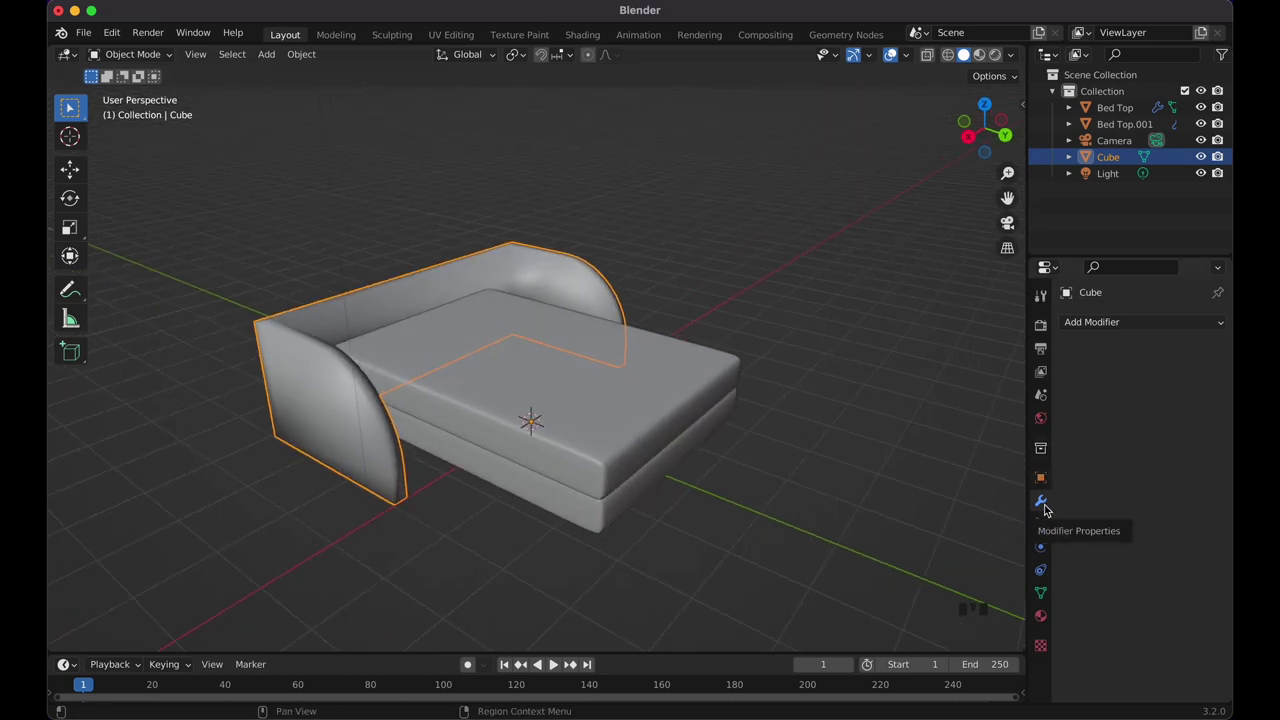
# Add an Edge Split modifier to the headboard frame and apply it.
pyautogui.click(1095, 322)
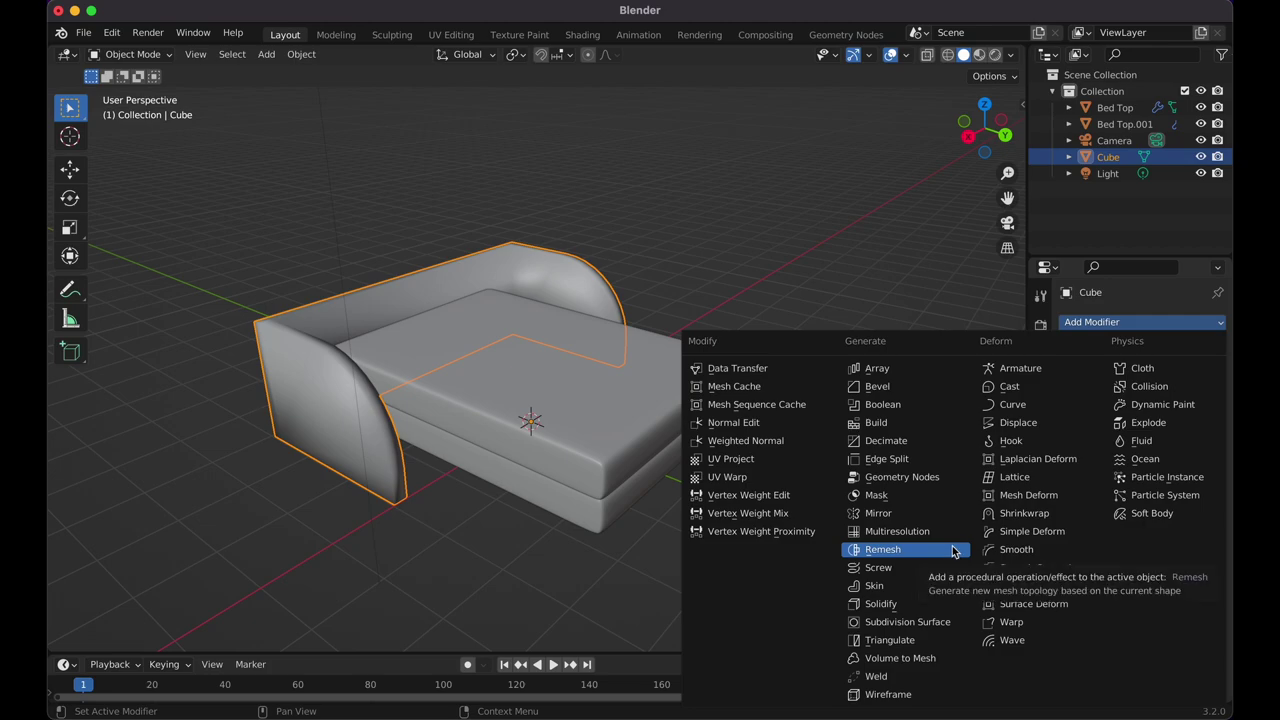
pyautogui.click(911, 460)
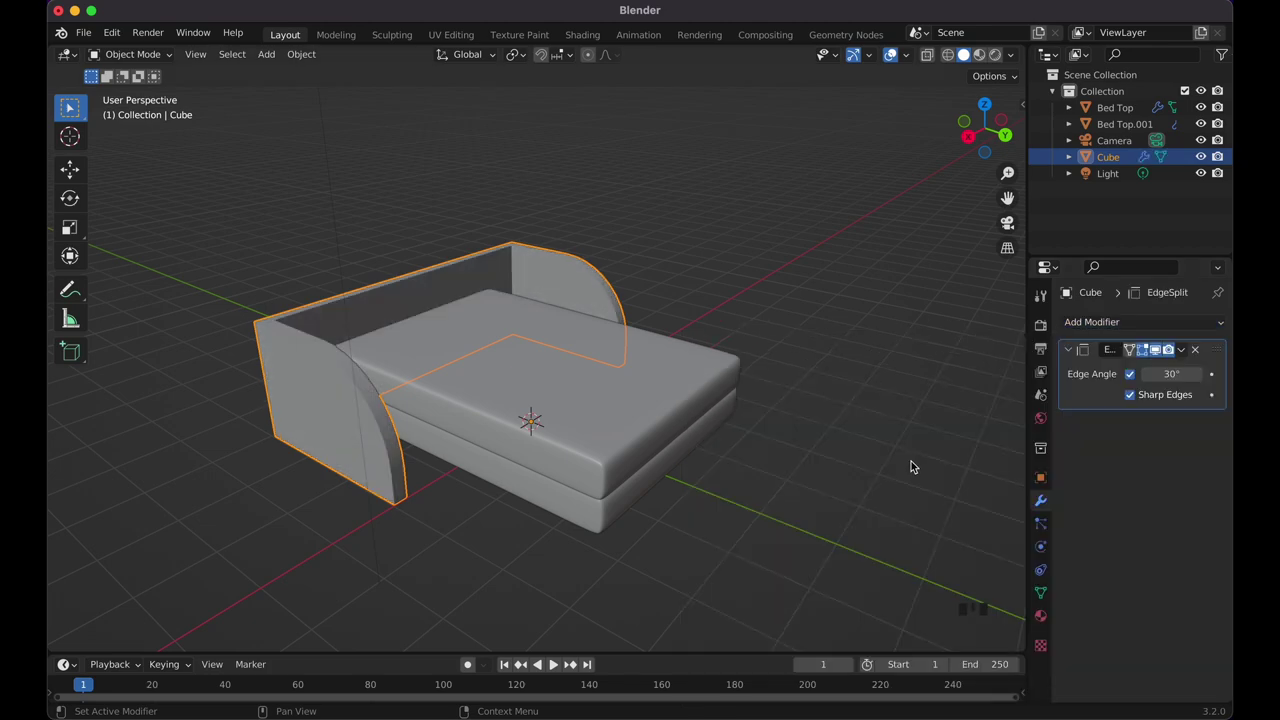
pyautogui.click(837, 361)
pyautogui.hscroll(5, 836, 360)
pyautogui.hscroll(-5, 836, 360)
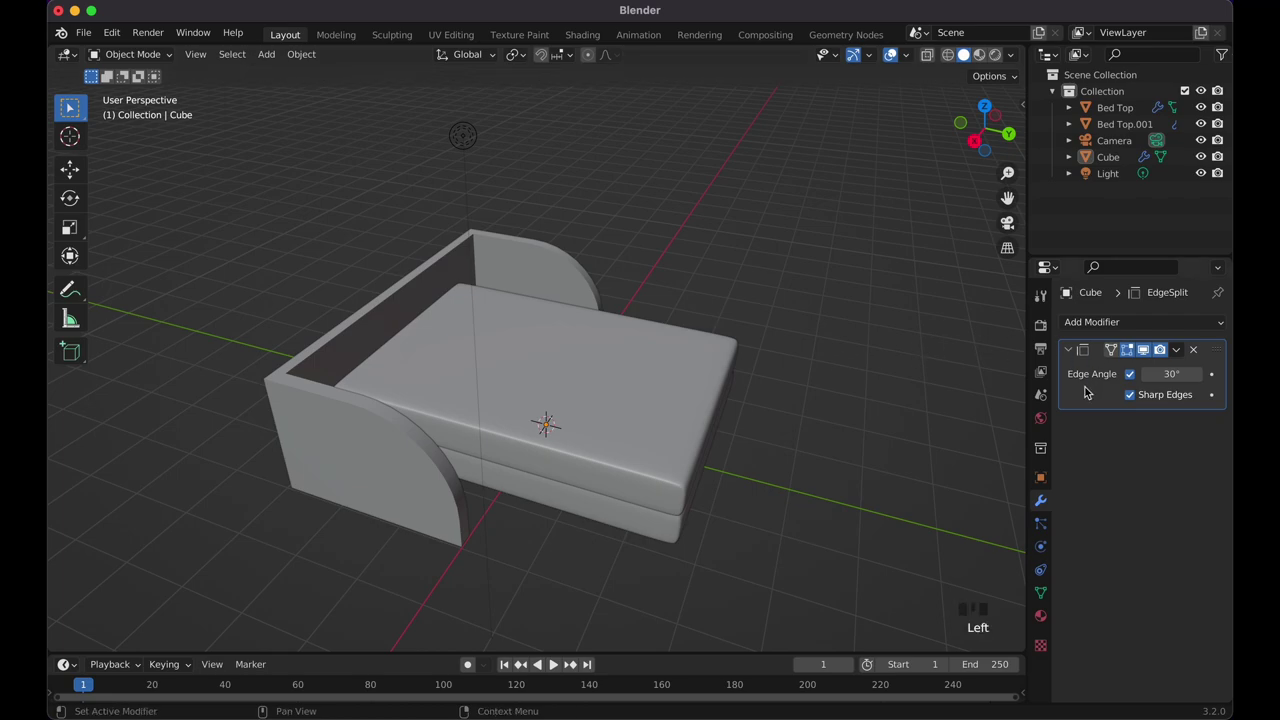
pyautogui.press('super+a')
# Apply the Subdivision modifier on the upper bed slab.
pyautogui.click(573, 432)
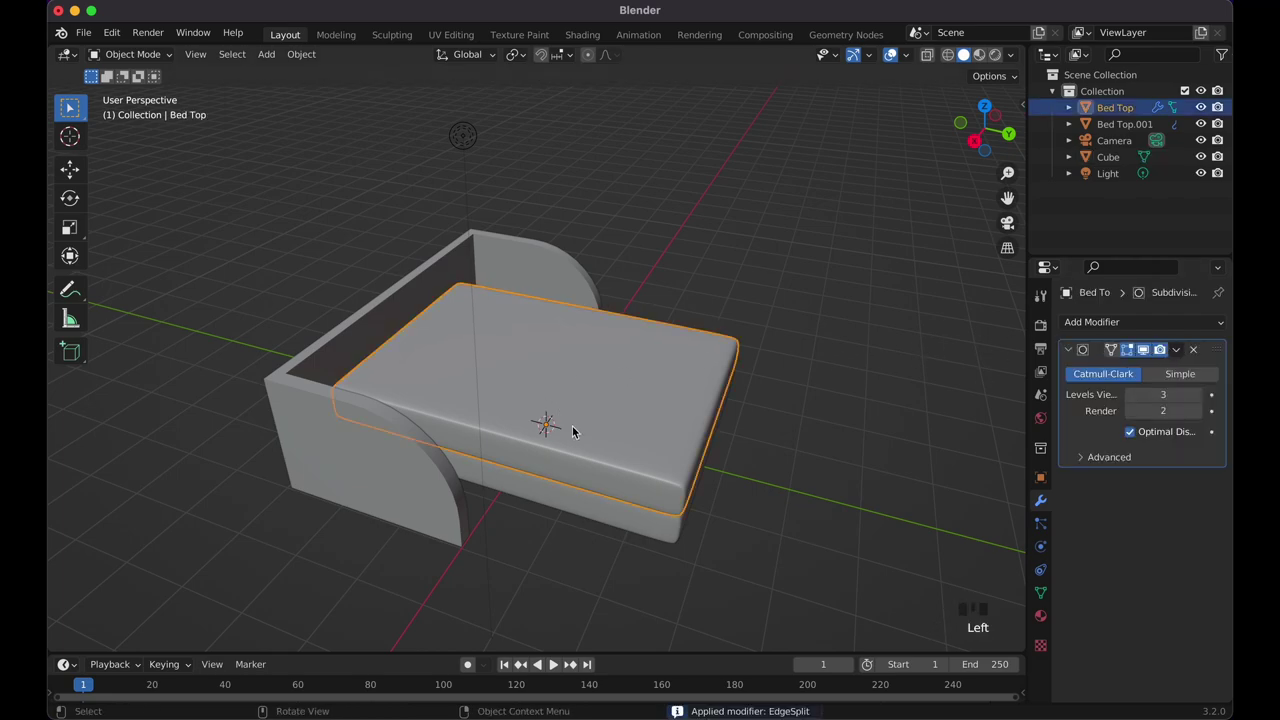
pyautogui.click(1068, 441)
pyautogui.press('super+a')
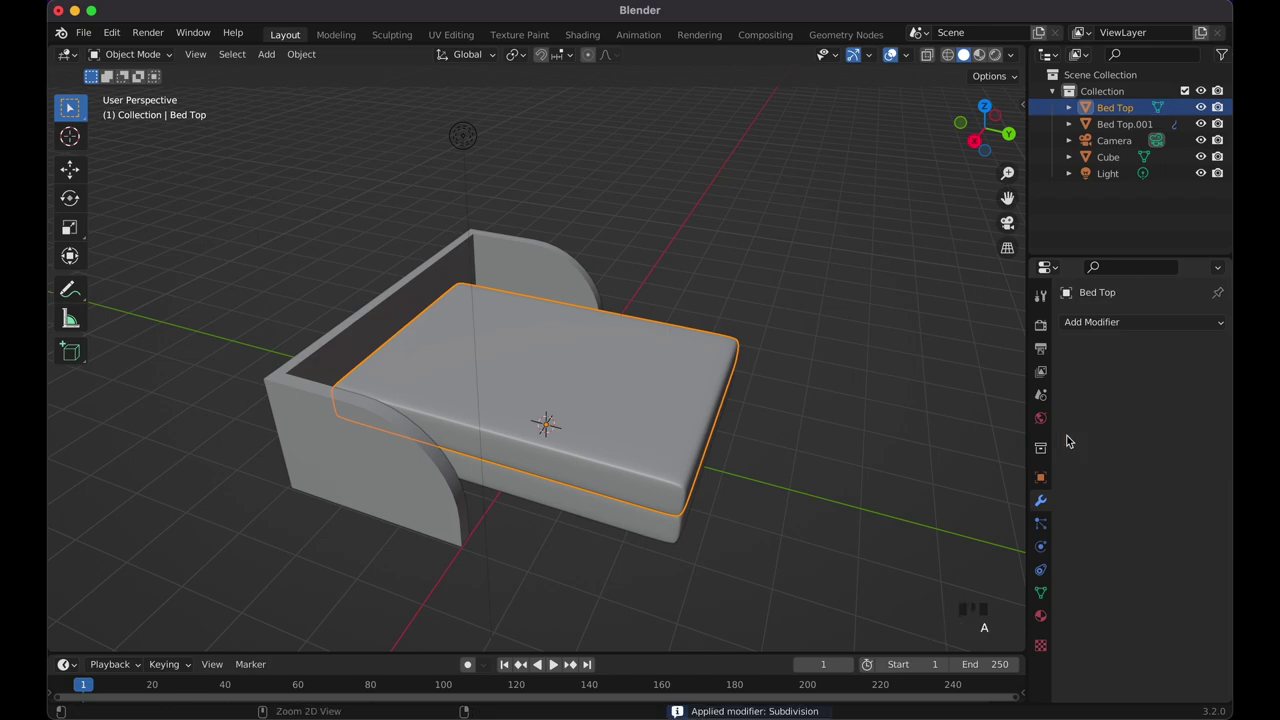
# Apply the Subdivision modifier on the lower bed slab.
pyautogui.click(636, 520)
pyautogui.click(1071, 428)
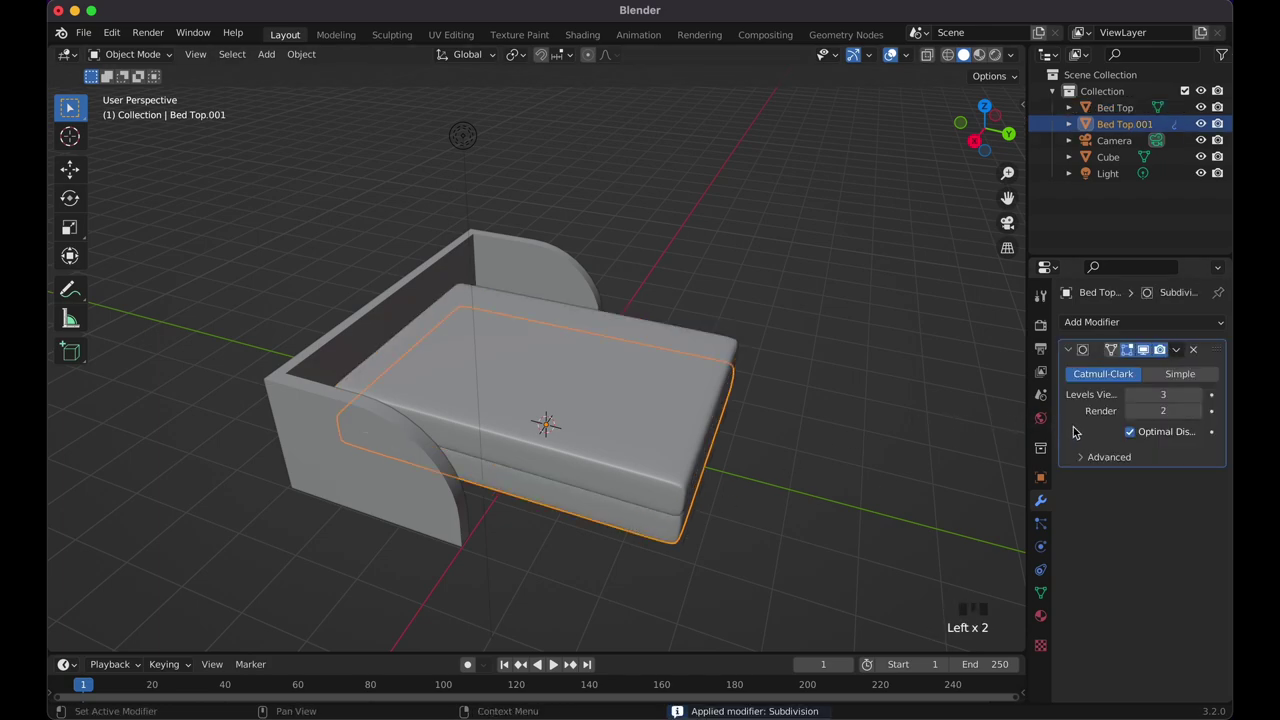
pyautogui.press('super+a')
pyautogui.click(861, 401)
# Place the 3D cursor near one head-end corner of the mattress and add a 2 m cube there.
pyautogui.moveTo(861, 400); pyautogui.dragTo(821, 485, button='middle')
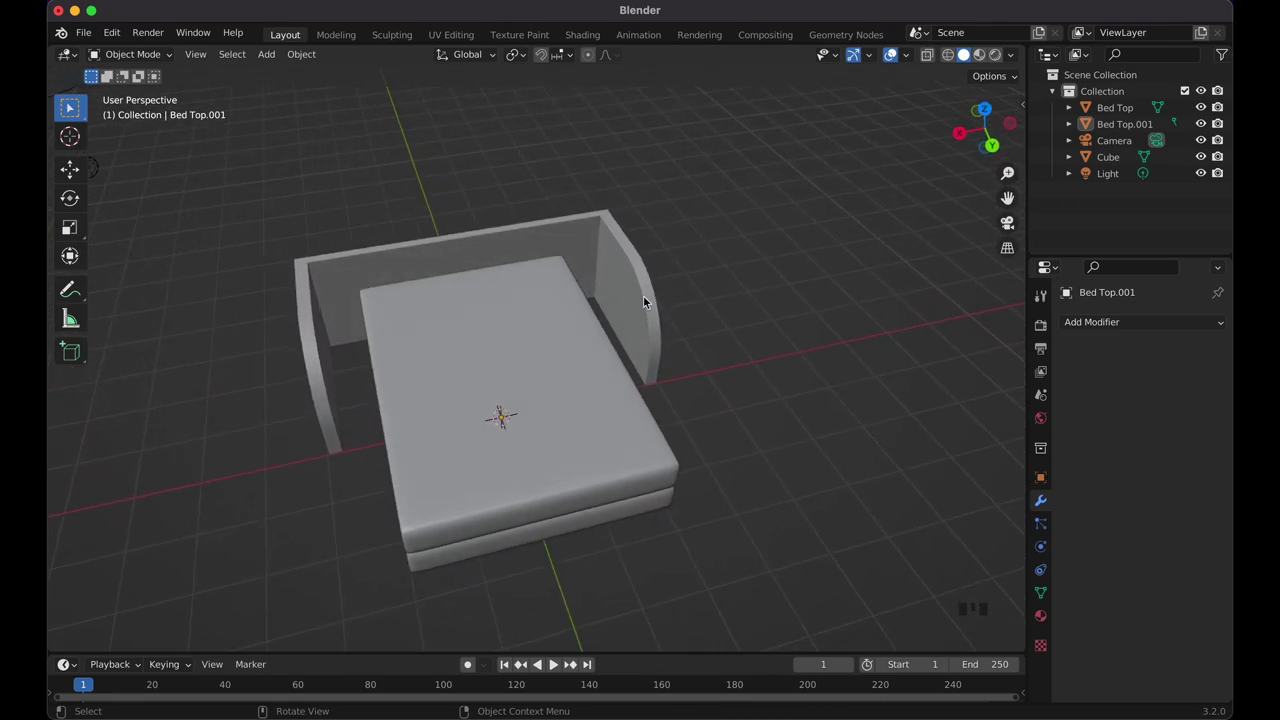
pyautogui.scroll(8, 643, 296)
pyautogui.moveTo(643, 296); pyautogui.dragTo(692, 253, button='middle')
pyautogui.moveTo(643, 296)
pyautogui.mouseDown(button='middle')
pyautogui.moveTo(617, 316)
pyautogui.moveTo(583, 264)
pyautogui.moveTo(545, 250)
pyautogui.moveTo(655, 279)
pyautogui.moveTo(633, 324)
pyautogui.moveTo(633, 298)
pyautogui.mouseUp(button='middle')
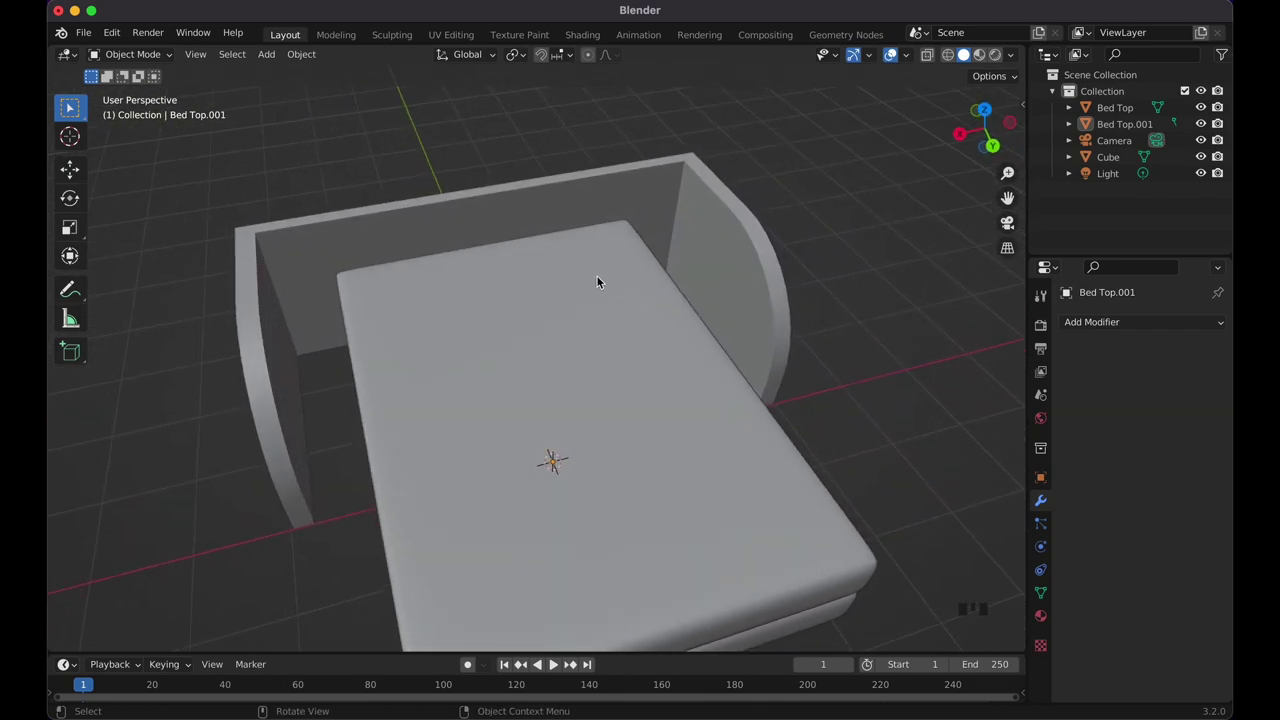
pyautogui.keyDown('shift'); pyautogui.rightClick(589, 263); pyautogui.keyUp('shift')
pyautogui.hotkey('shift', 'a')
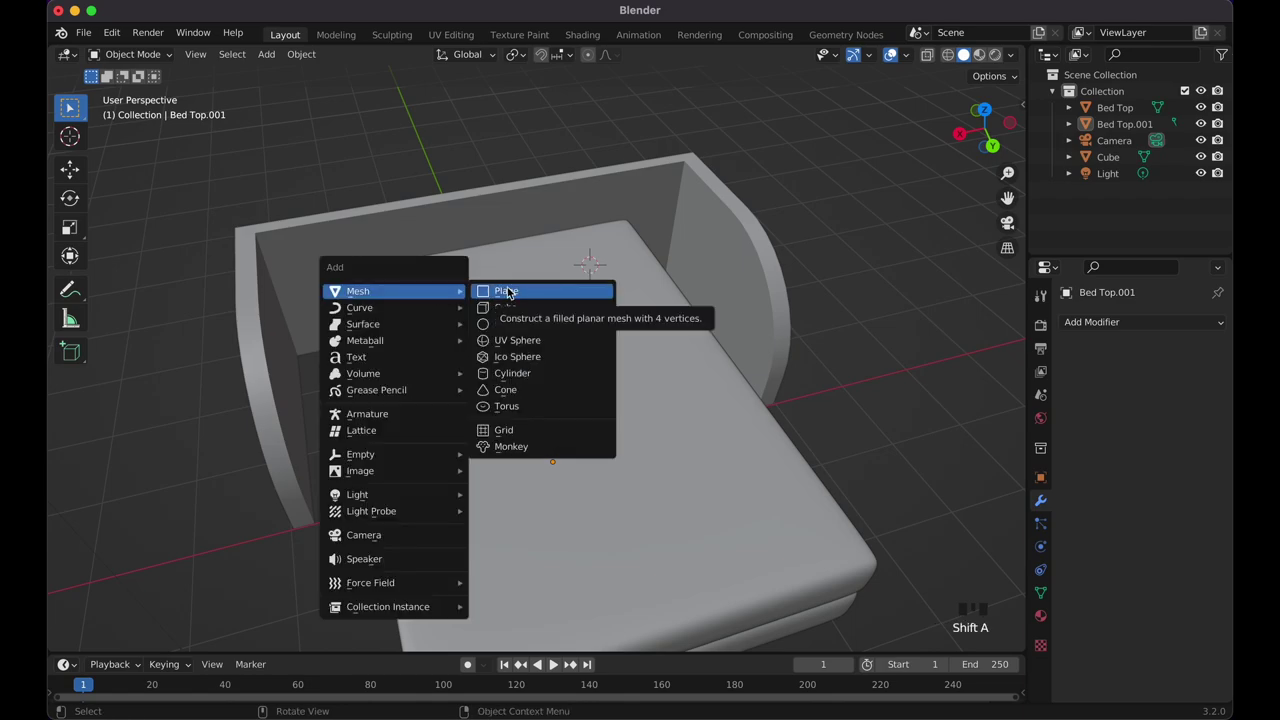
pyautogui.click(590, 306)
# Scale the new cube into a flat pillow block, about 0.115 along Z, 0.917 along X and 0.508 along Y.
pyautogui.press('s')
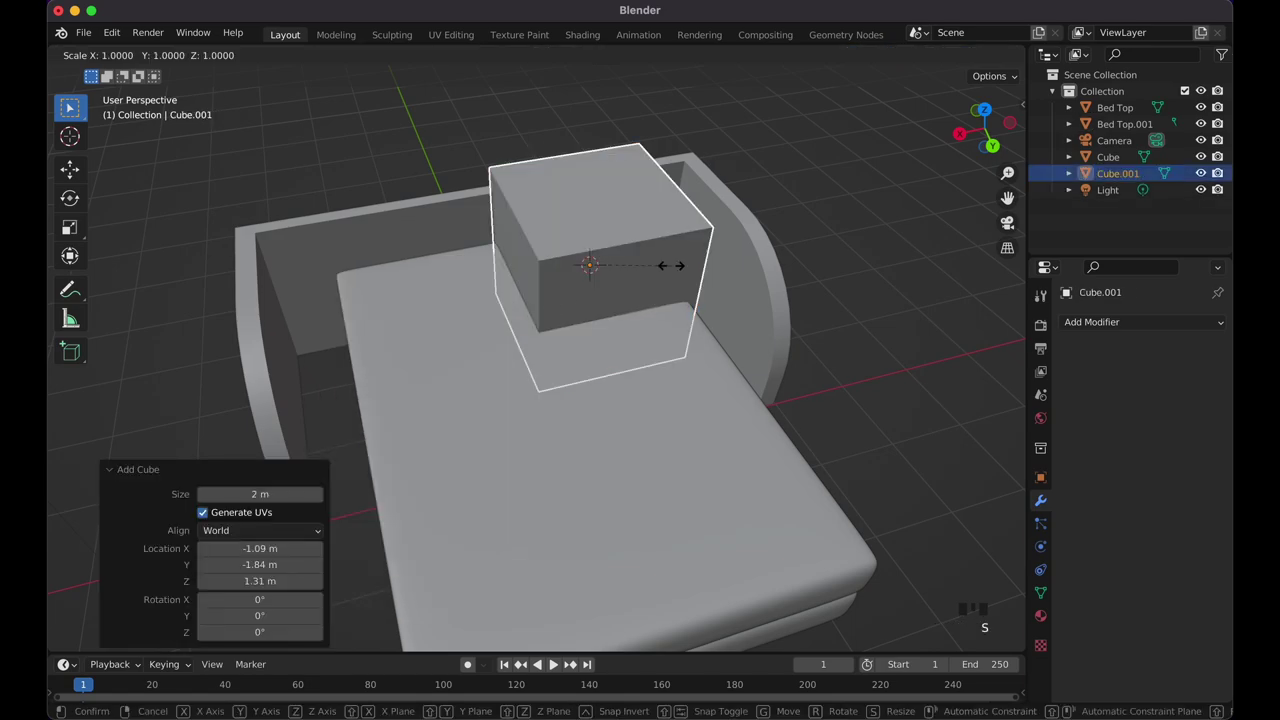
pyautogui.press('z')
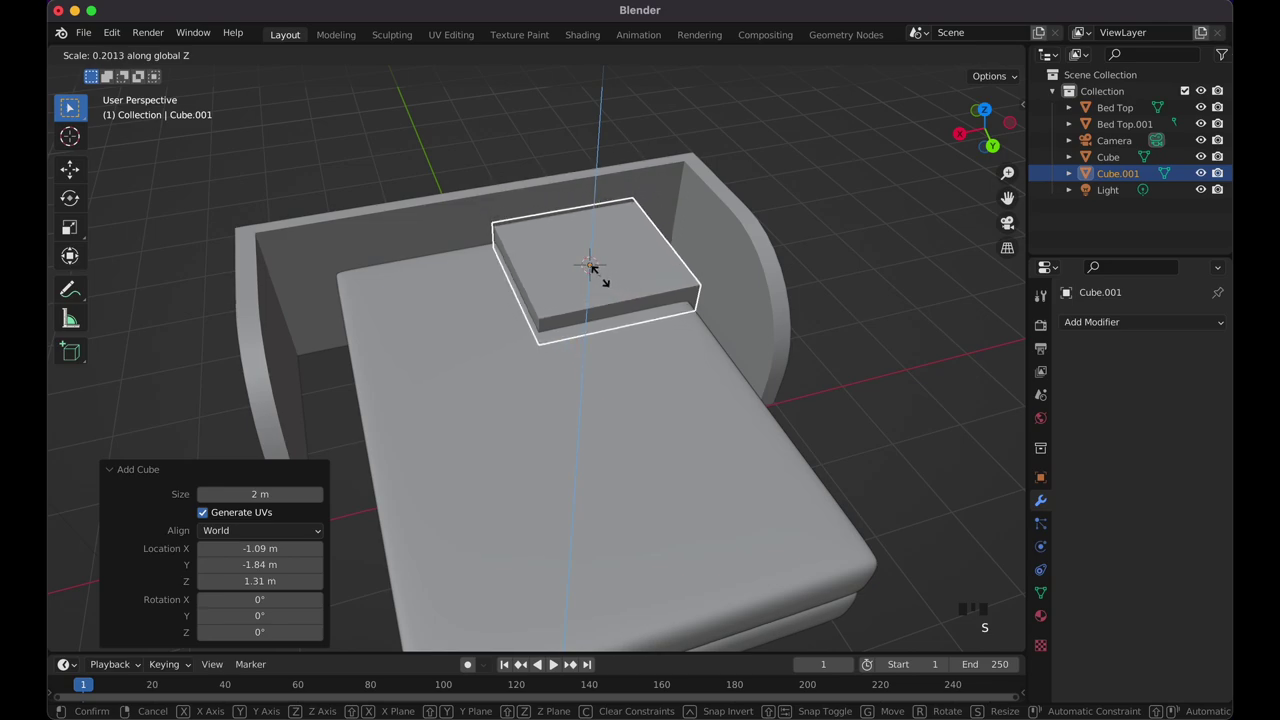
pyautogui.click(597, 270)
pyautogui.hscroll(-4, 597, 270)
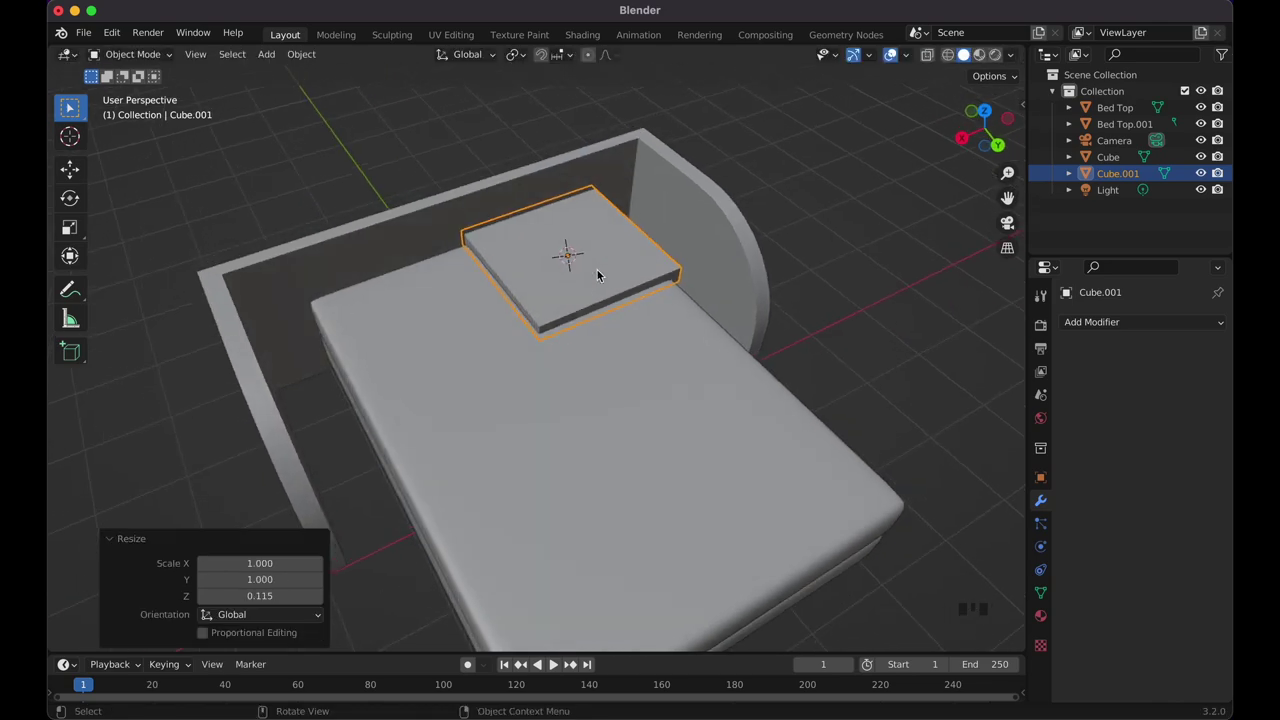
pyautogui.press('s')
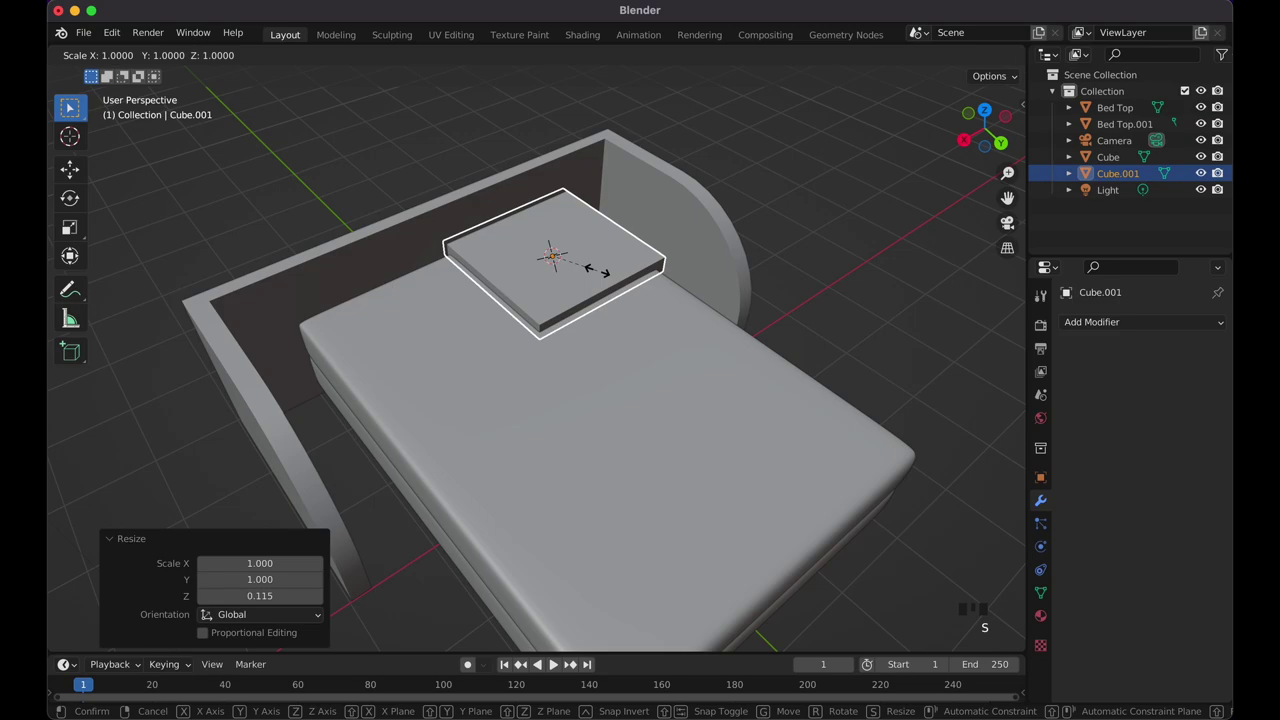
pyautogui.press('x')
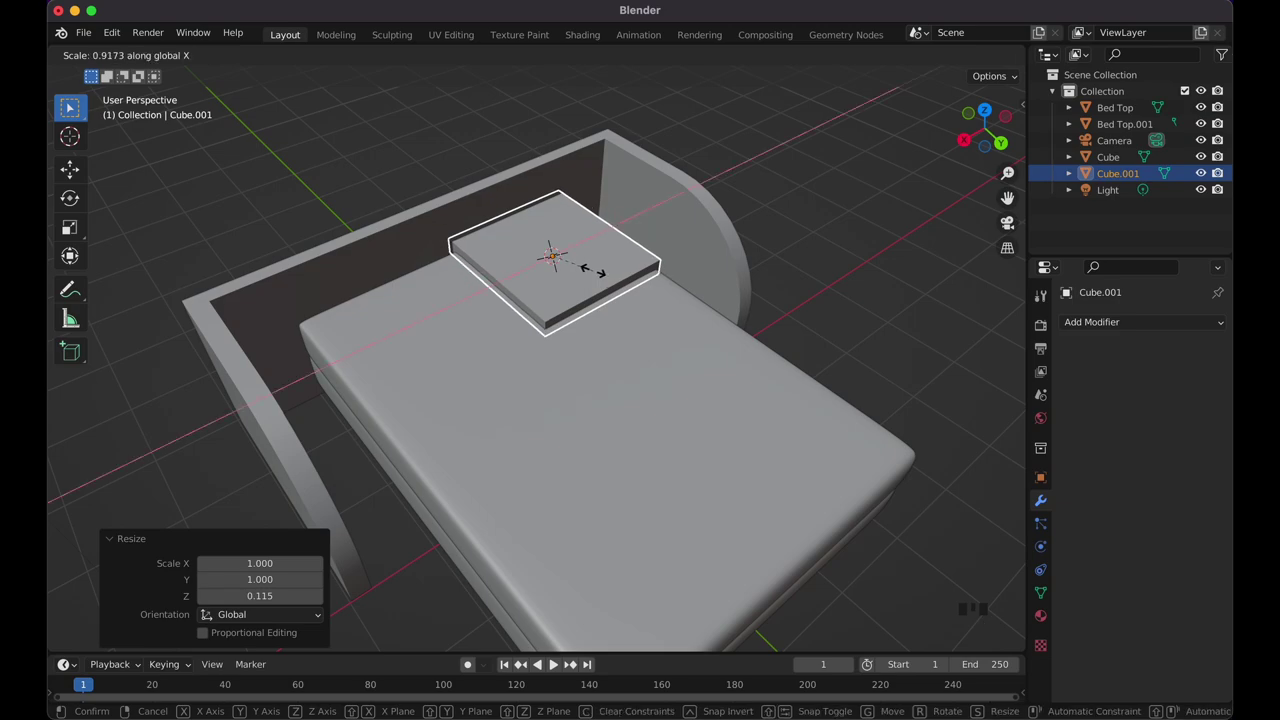
pyautogui.click(590, 271)
pyautogui.hscroll(-5, 593, 273)
pyautogui.press('s')
pyautogui.press('y')
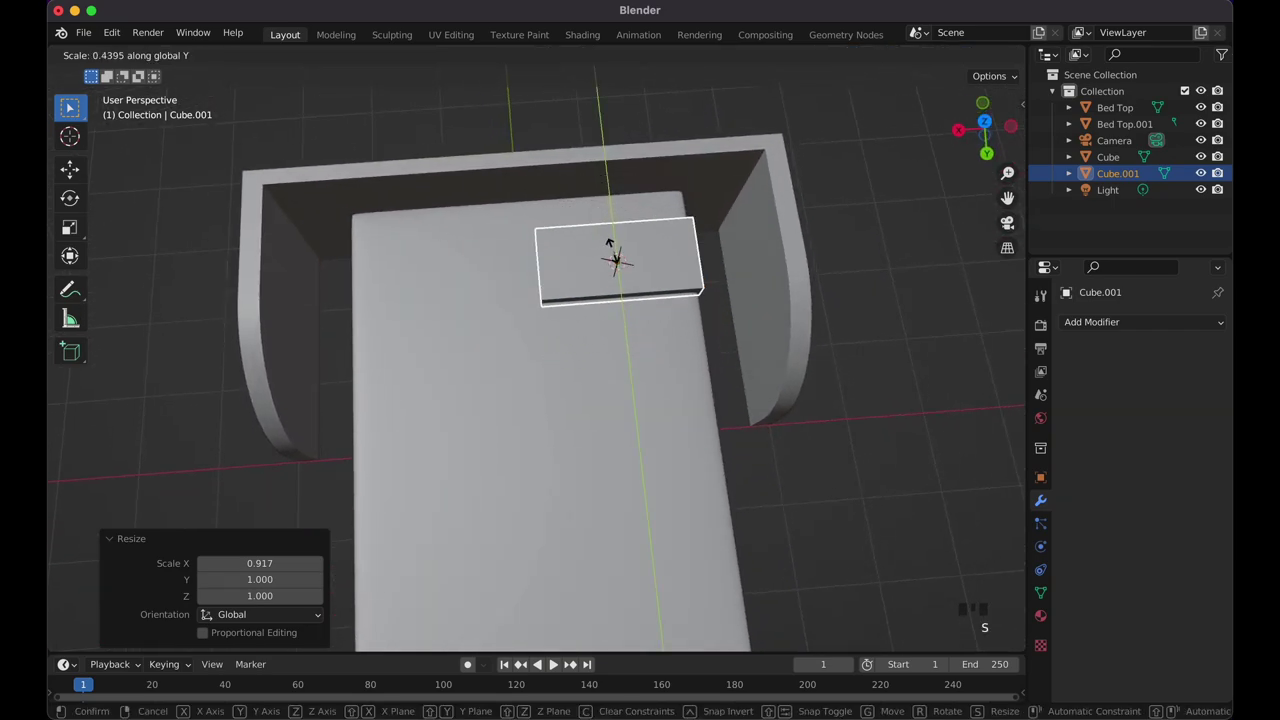
pyautogui.click(614, 256)
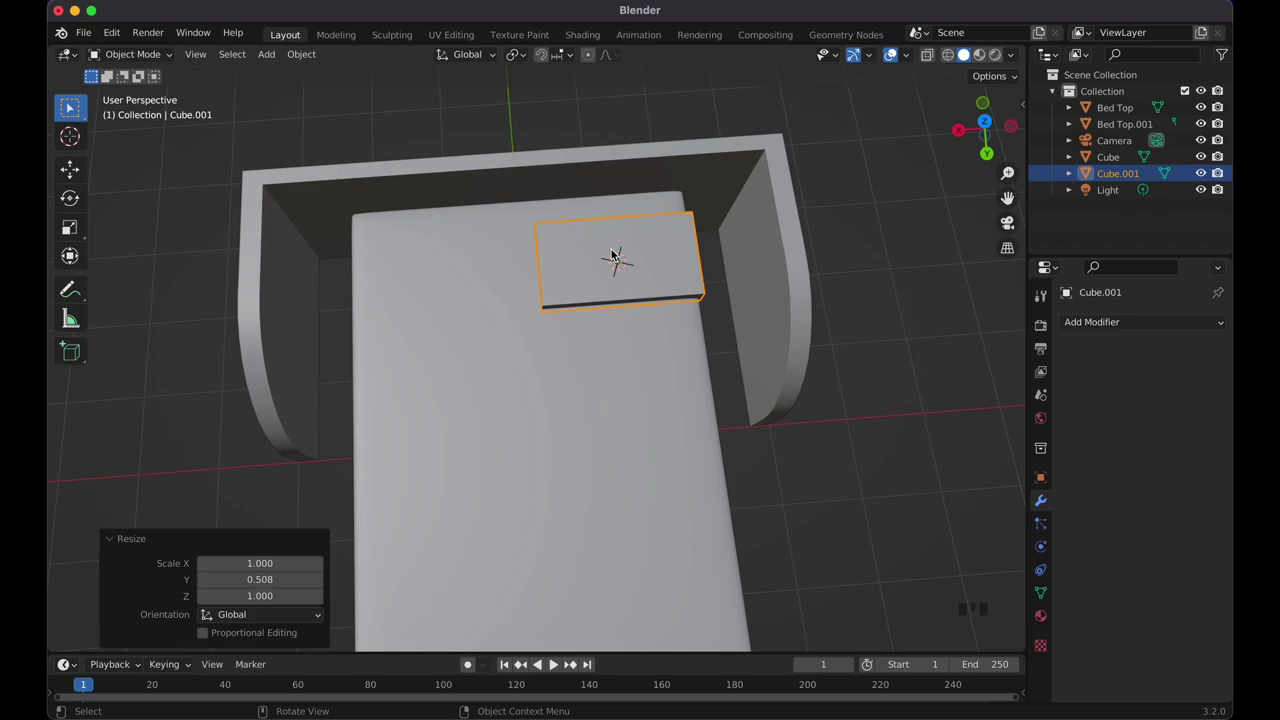
# Position the pillow block on the mattress, moving it about -0.15 m along Y, 0.15 m along X and 0.08 m along Z.
pyautogui.press('g')
pyautogui.press('y')
pyautogui.click(603, 245)
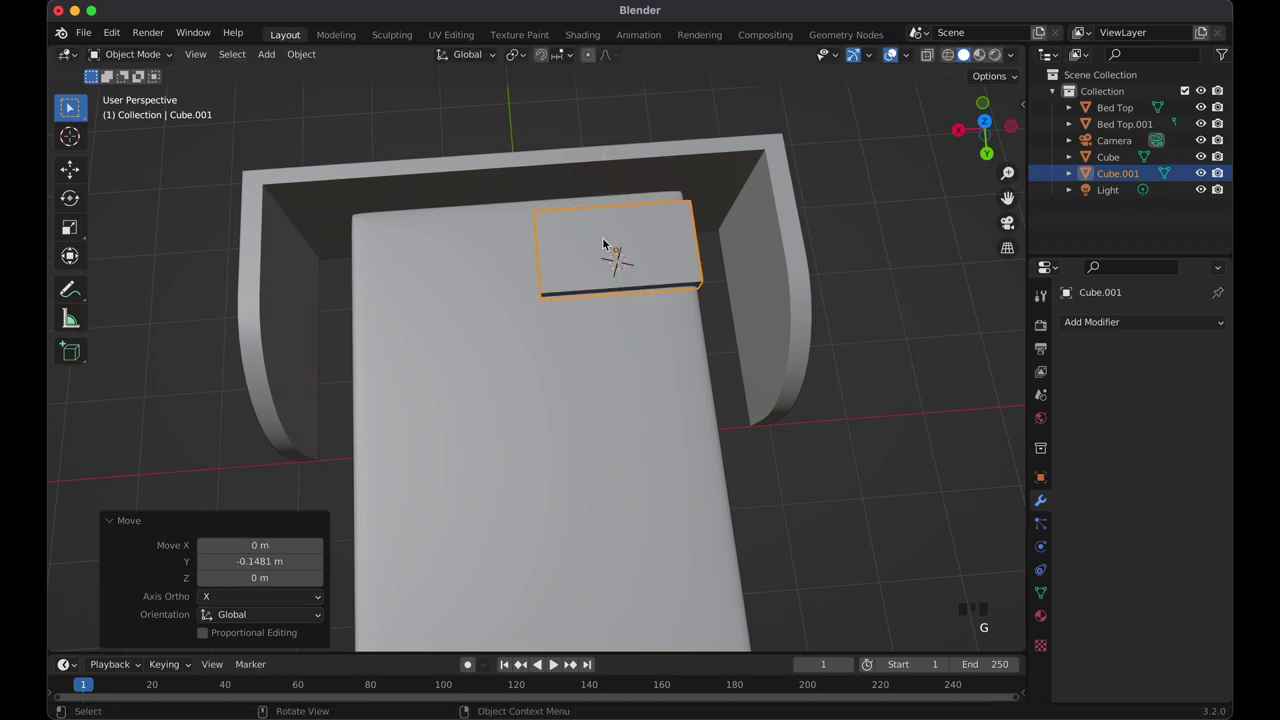
pyautogui.press('g')
pyautogui.press('x')
pyautogui.click(595, 249)
pyautogui.moveTo(595, 249); pyautogui.dragTo(589, 240, button='middle')
pyautogui.moveTo(794, 285); pyautogui.dragTo(794, 285, button='middle')
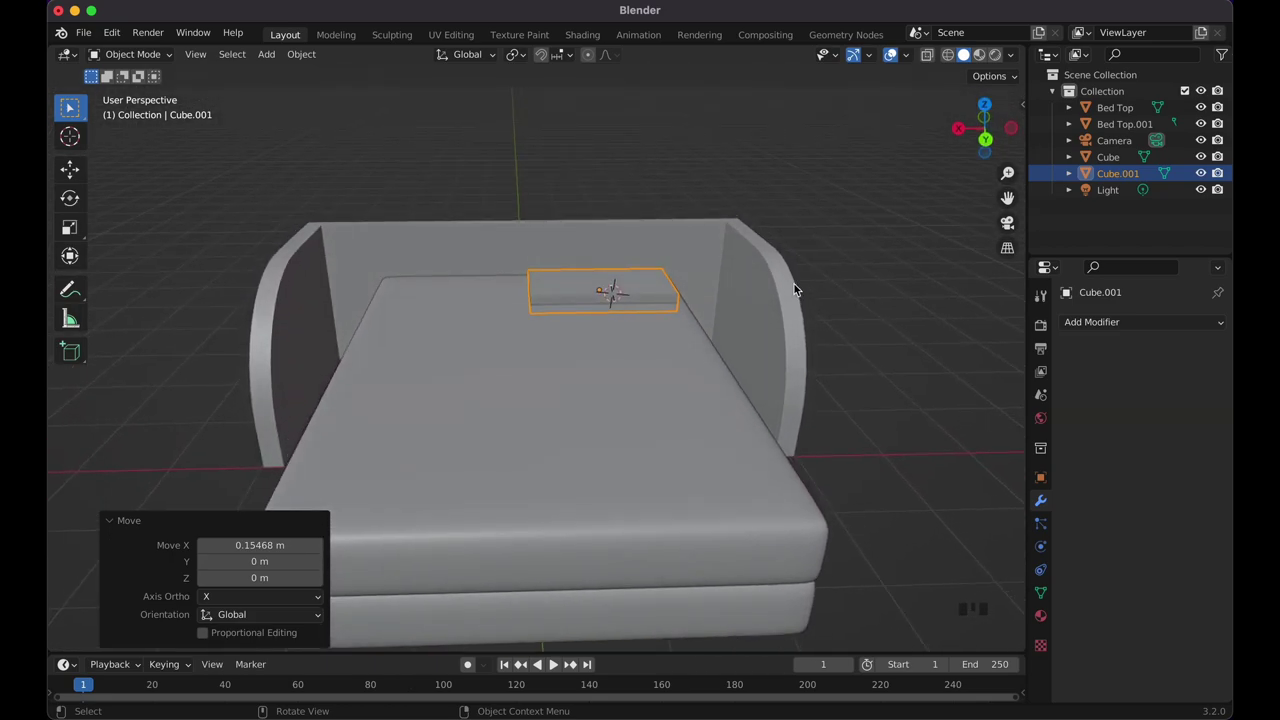
pyautogui.press('g')
pyautogui.press('z')
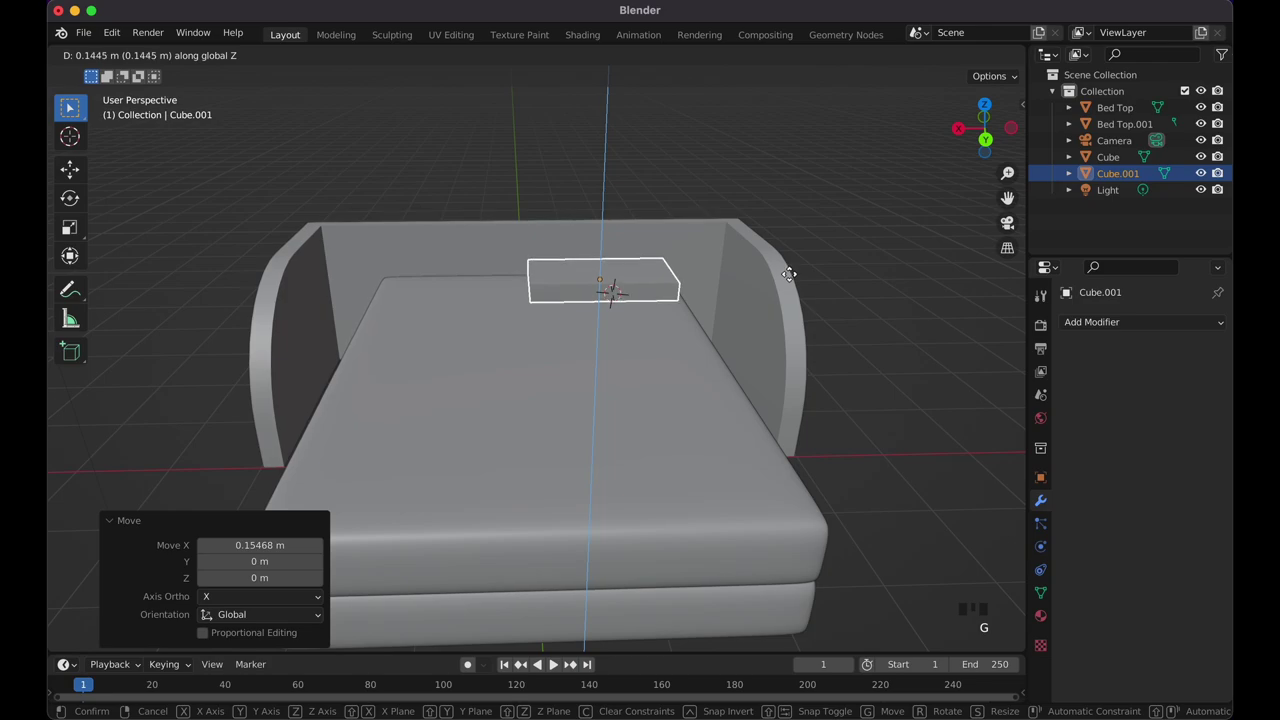
pyautogui.click(789, 283)
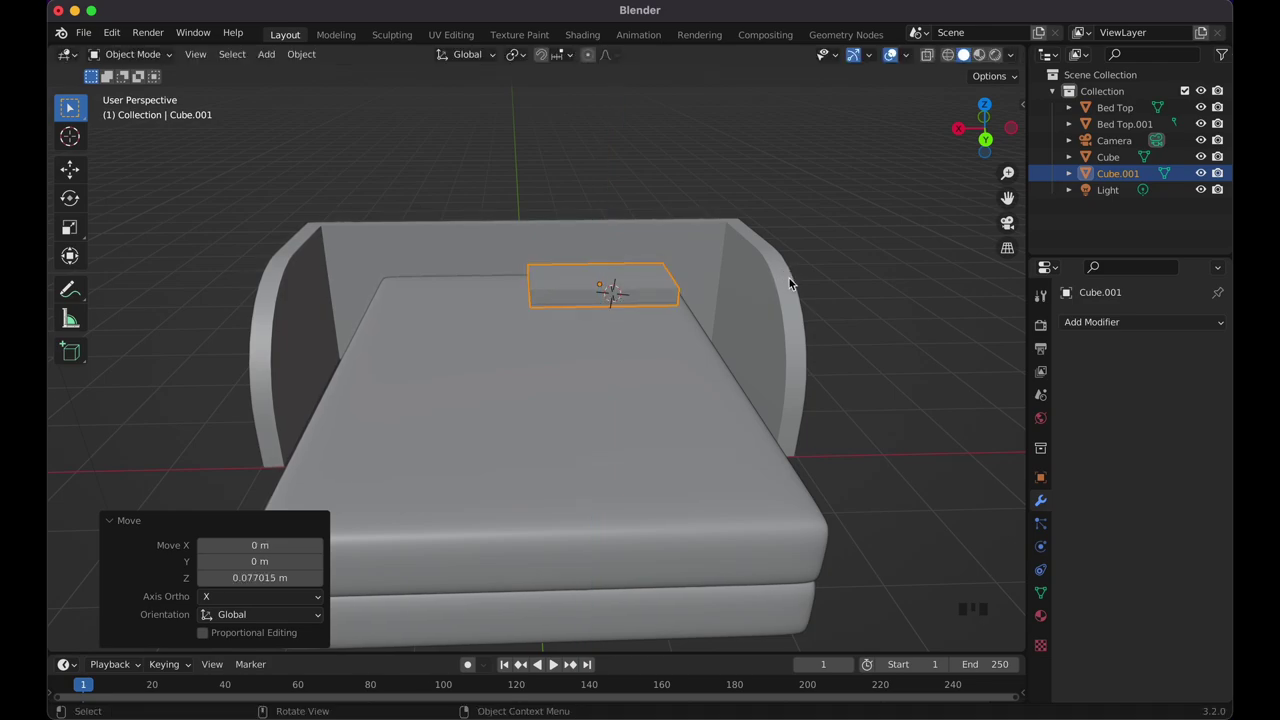
# Round the pillow block with a Subdivision Surface modifier at viewport level 2 and apply it.
pyautogui.click(1122, 325)
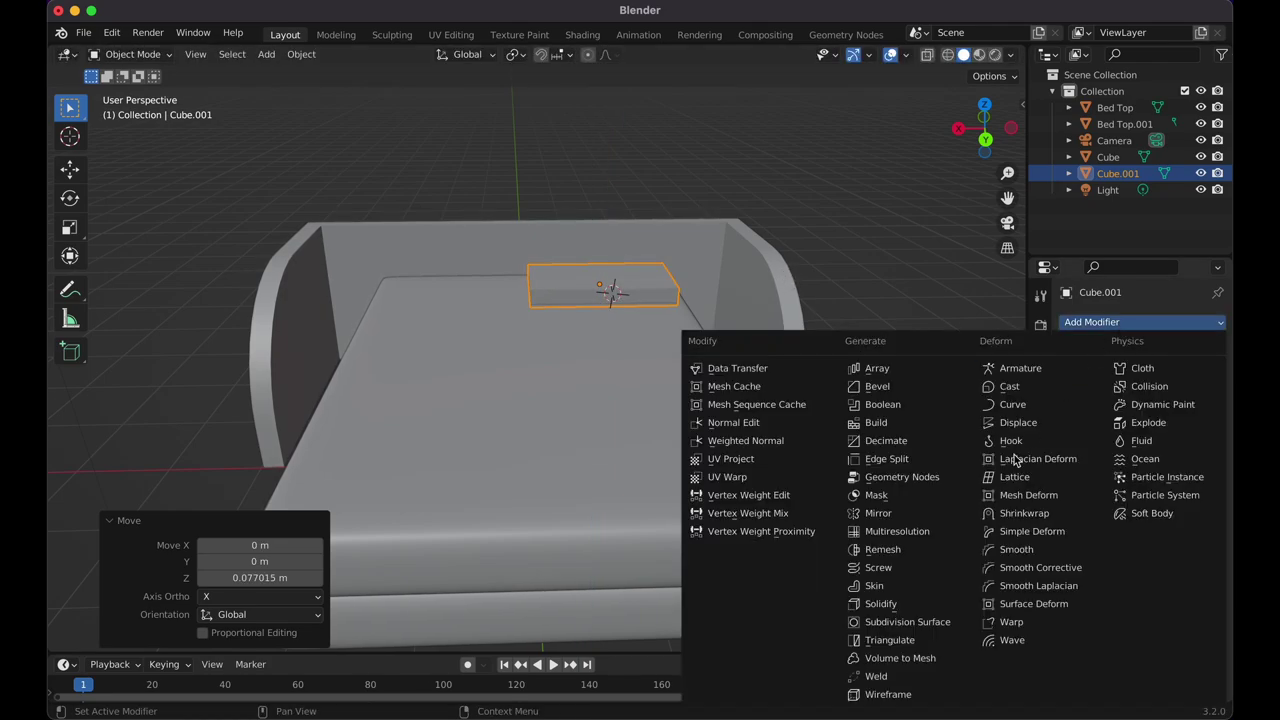
pyautogui.click(930, 620)
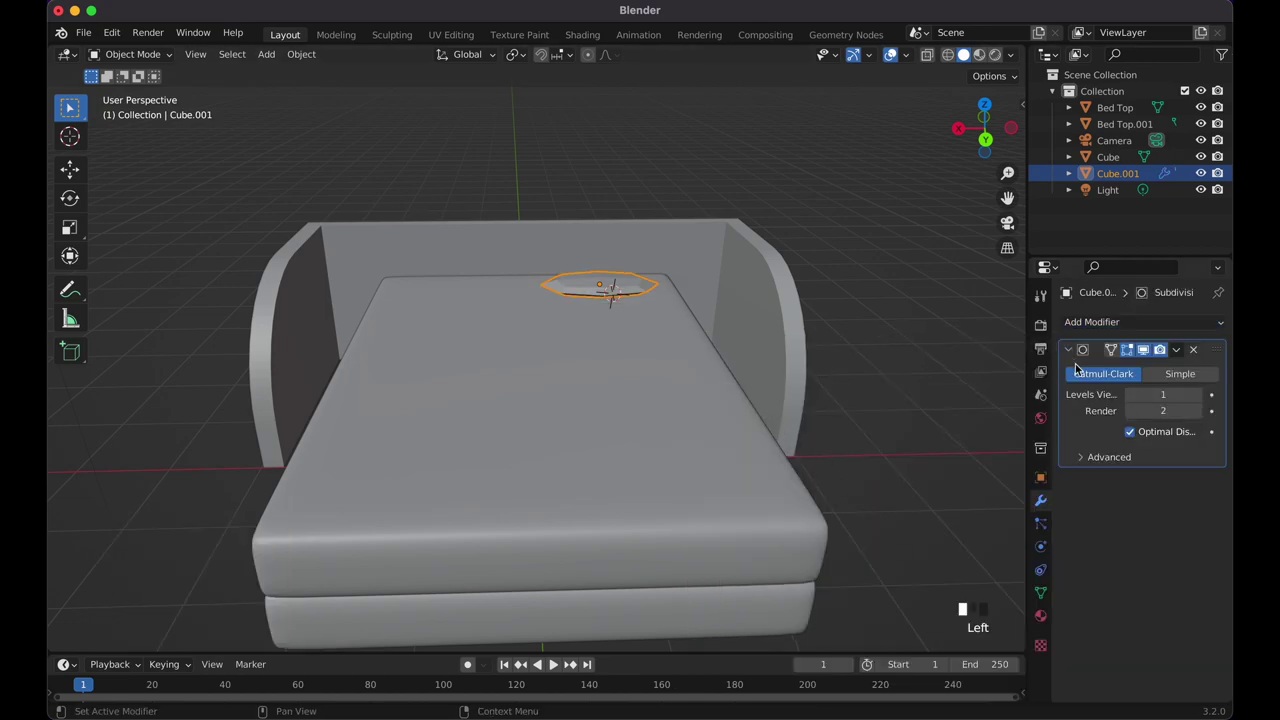
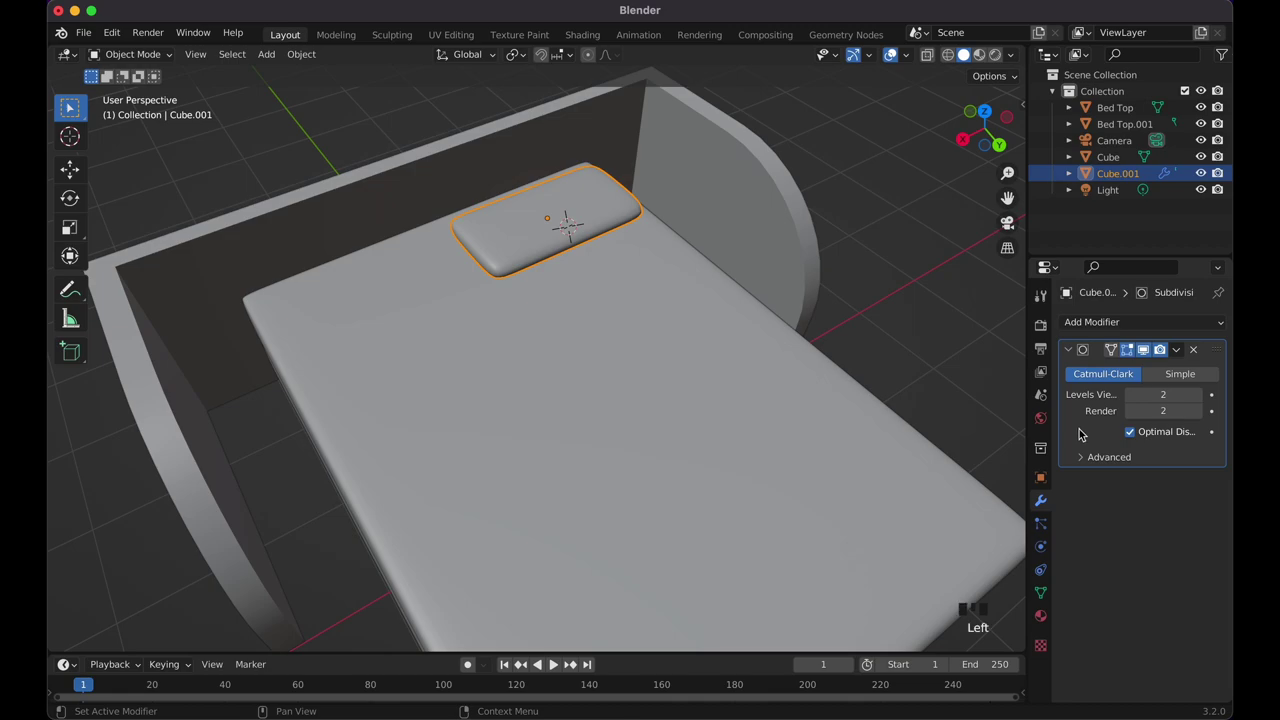
pyautogui.press('super+a')
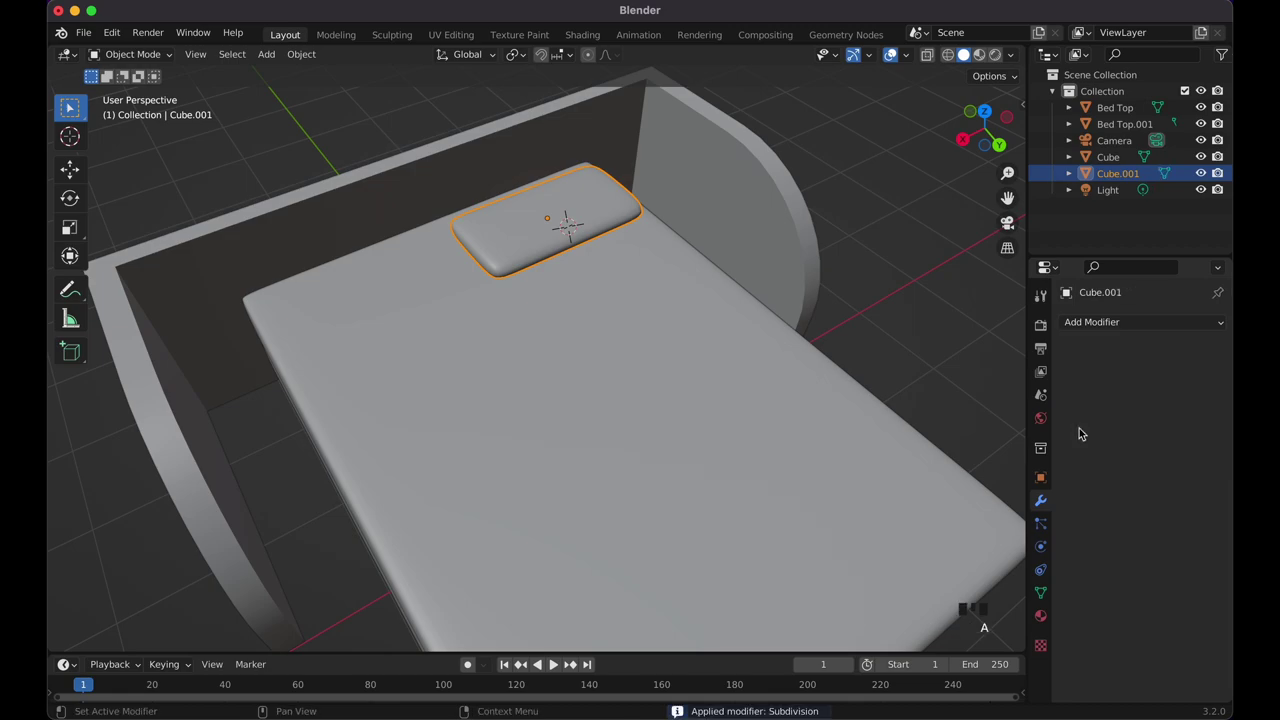
# Add a Mirror modifier to the pillow along X, using the upper bed slab as the mirror object.
pyautogui.click(1113, 322)
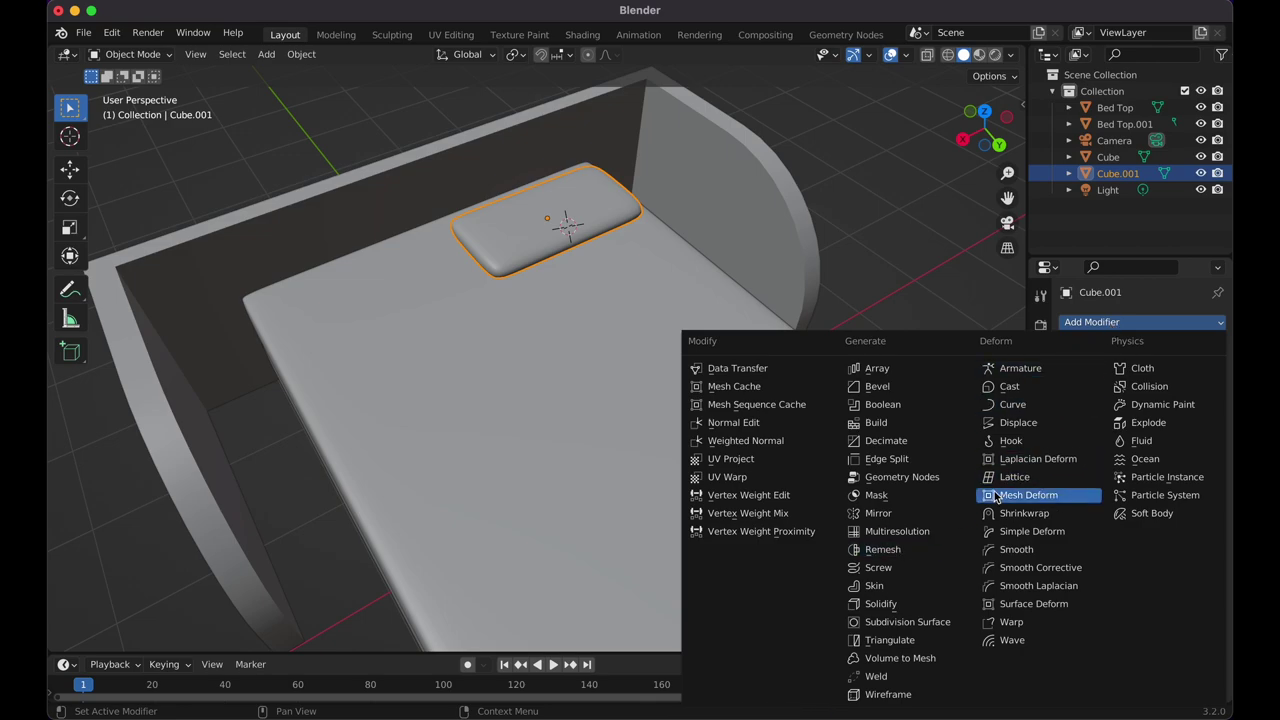
pyautogui.click(903, 515)
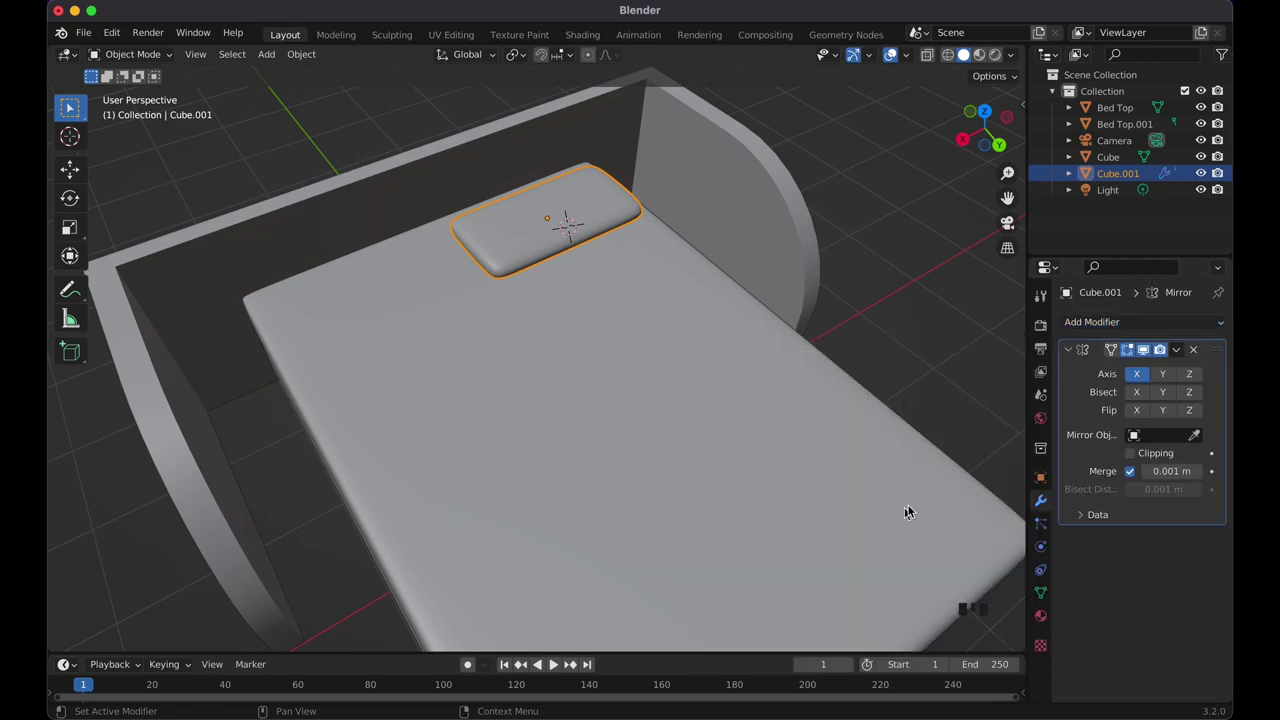
pyautogui.click(1195, 437)
pyautogui.click(559, 349)
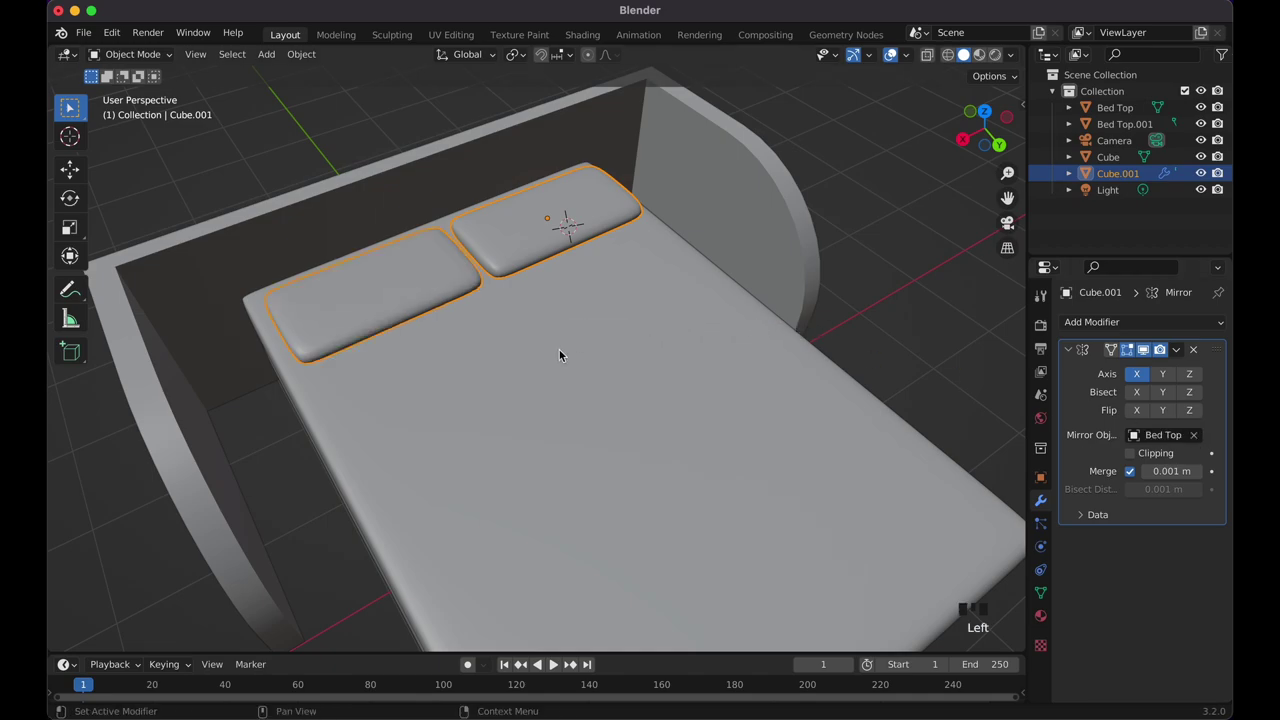
# Try mirroring the pillows along the Y and Z axes as well, switching each axis off again.
pyautogui.moveTo(559, 349); pyautogui.dragTo(477, 404, button='middle')
pyautogui.moveTo(538, 222); pyautogui.dragTo(520, 249, button='middle')
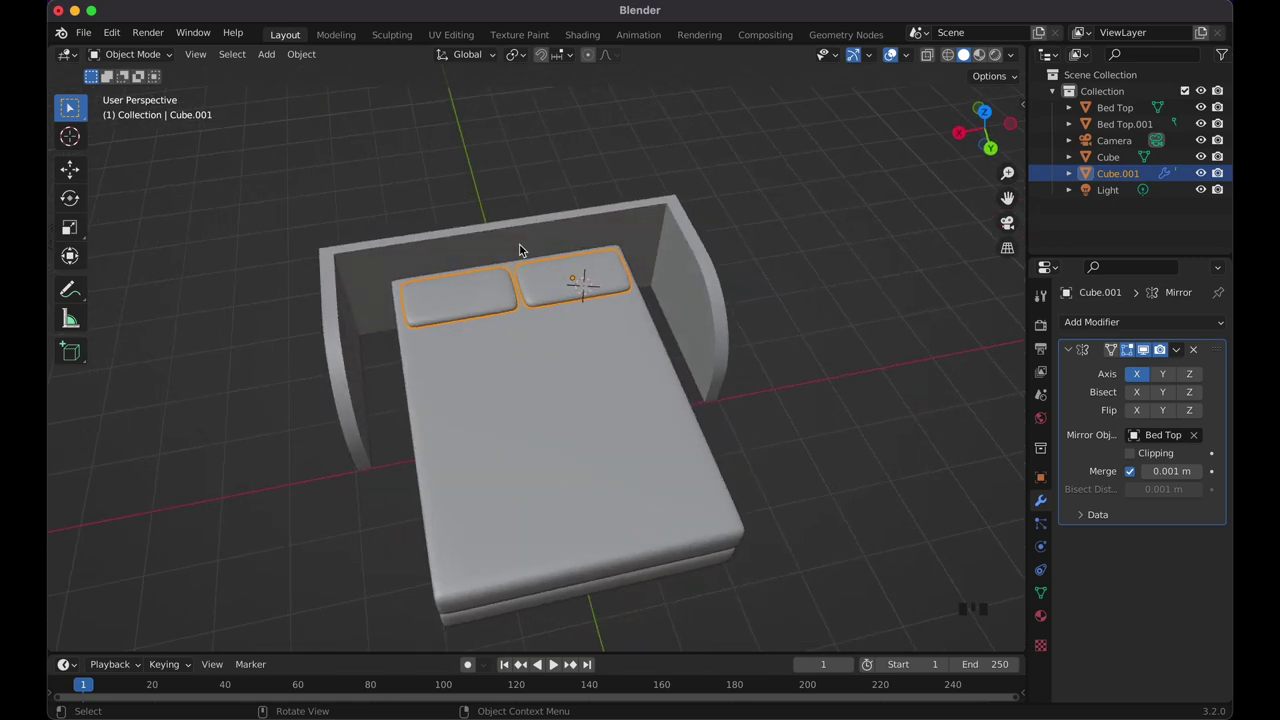
pyautogui.click(1164, 374)
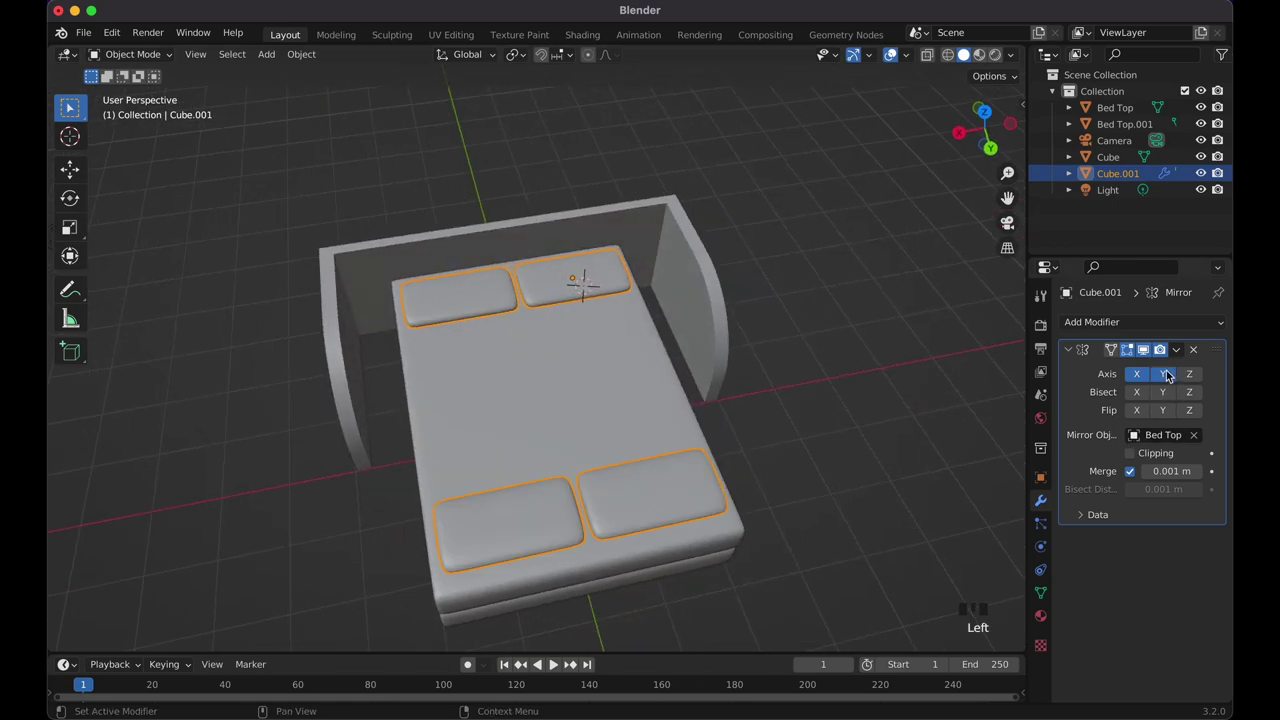
pyautogui.click(1165, 372)
pyautogui.click(1189, 374)
pyautogui.click(1189, 374)
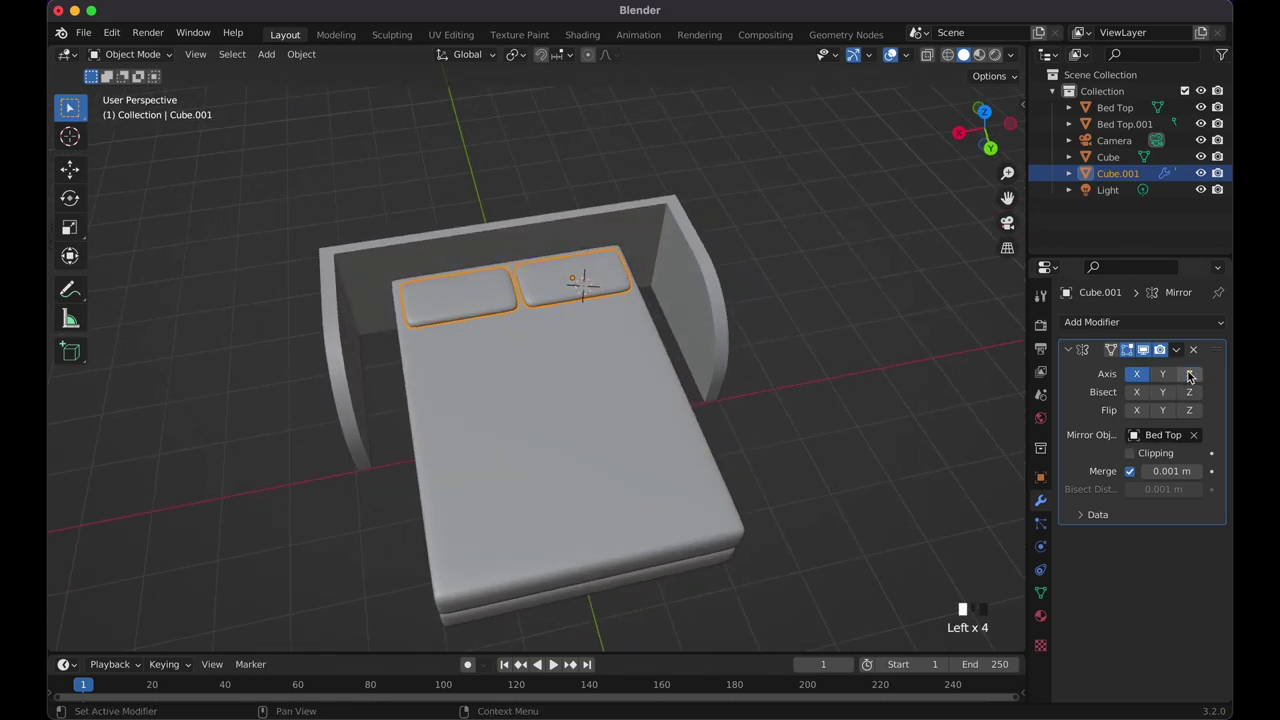
# Try rescaling the mirrored pillows along the X axis.
pyautogui.click(861, 373)
pyautogui.moveTo(834, 334); pyautogui.dragTo(676, 280, button='middle')
pyautogui.click(629, 287)
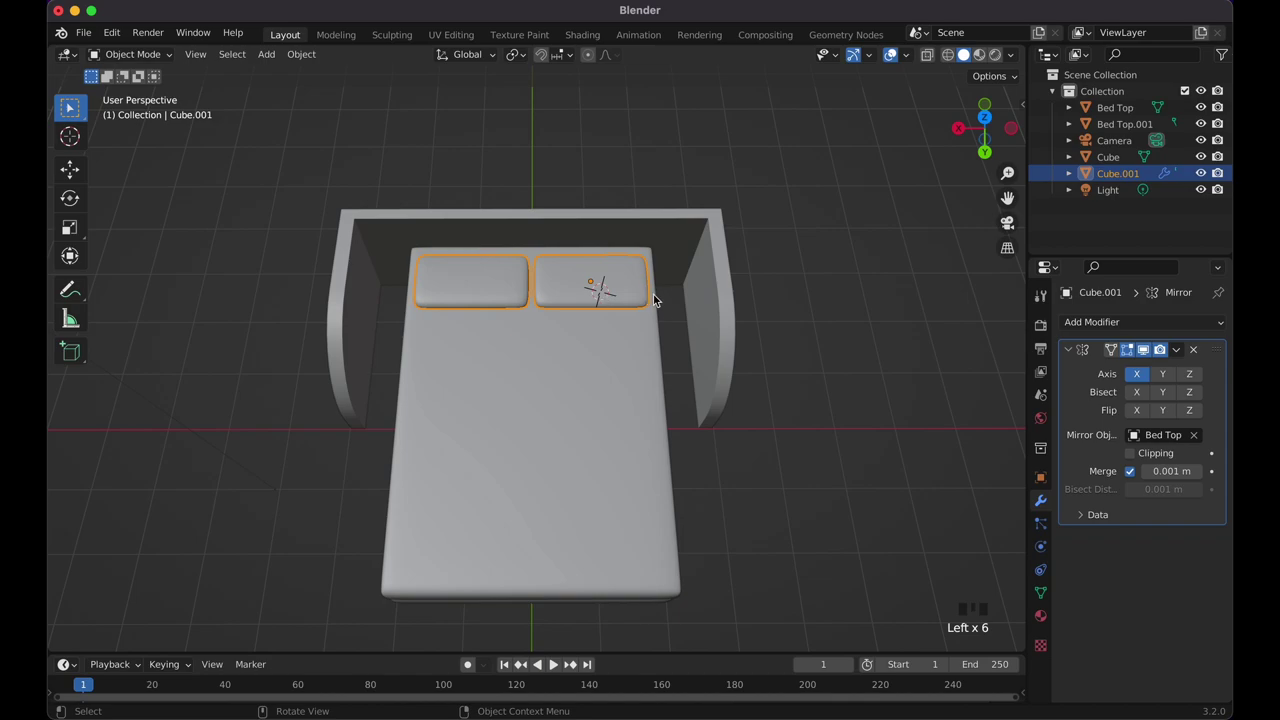
pyautogui.press('s')
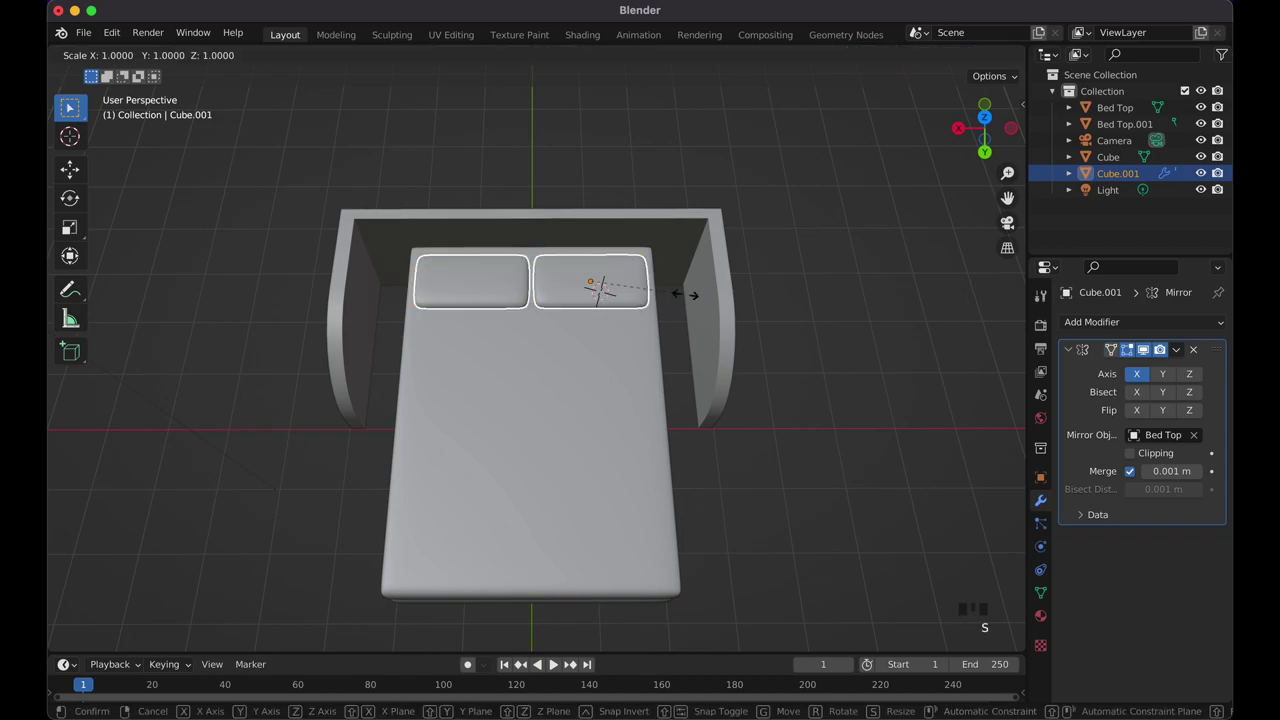
pyautogui.press('x')
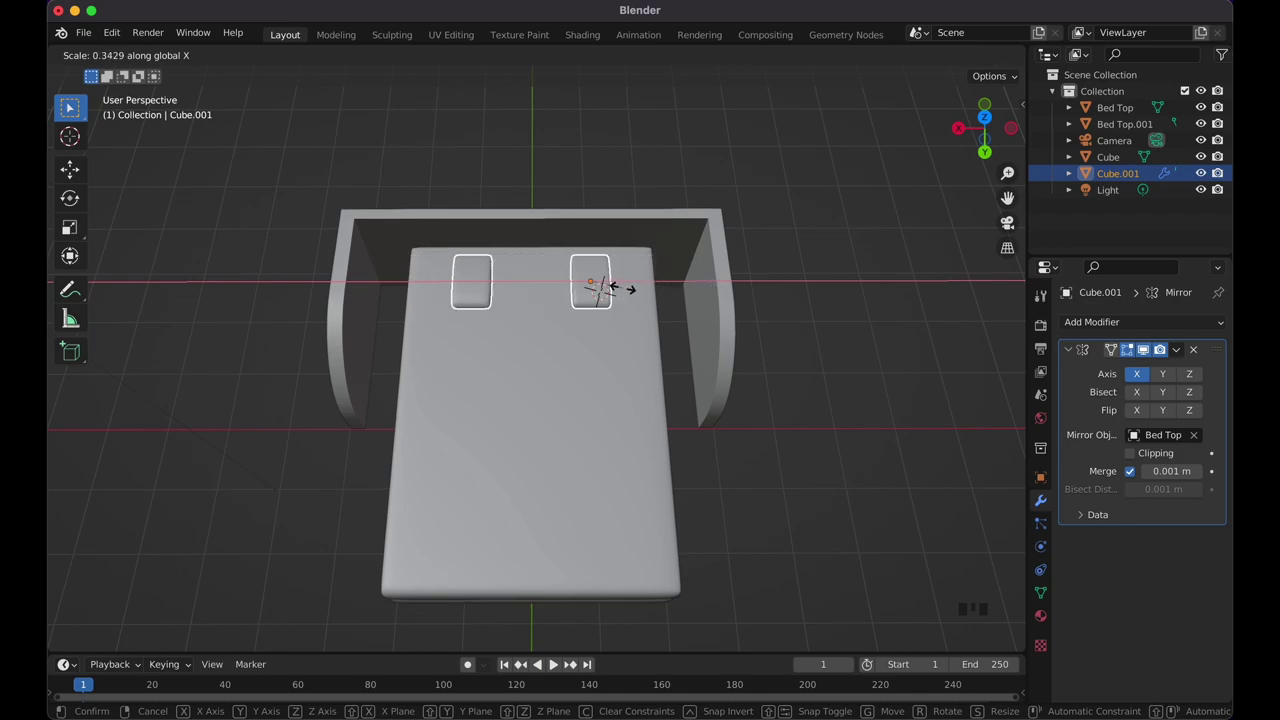
pyautogui.press('x')
pyautogui.click(690, 293)
pyautogui.click(821, 272)
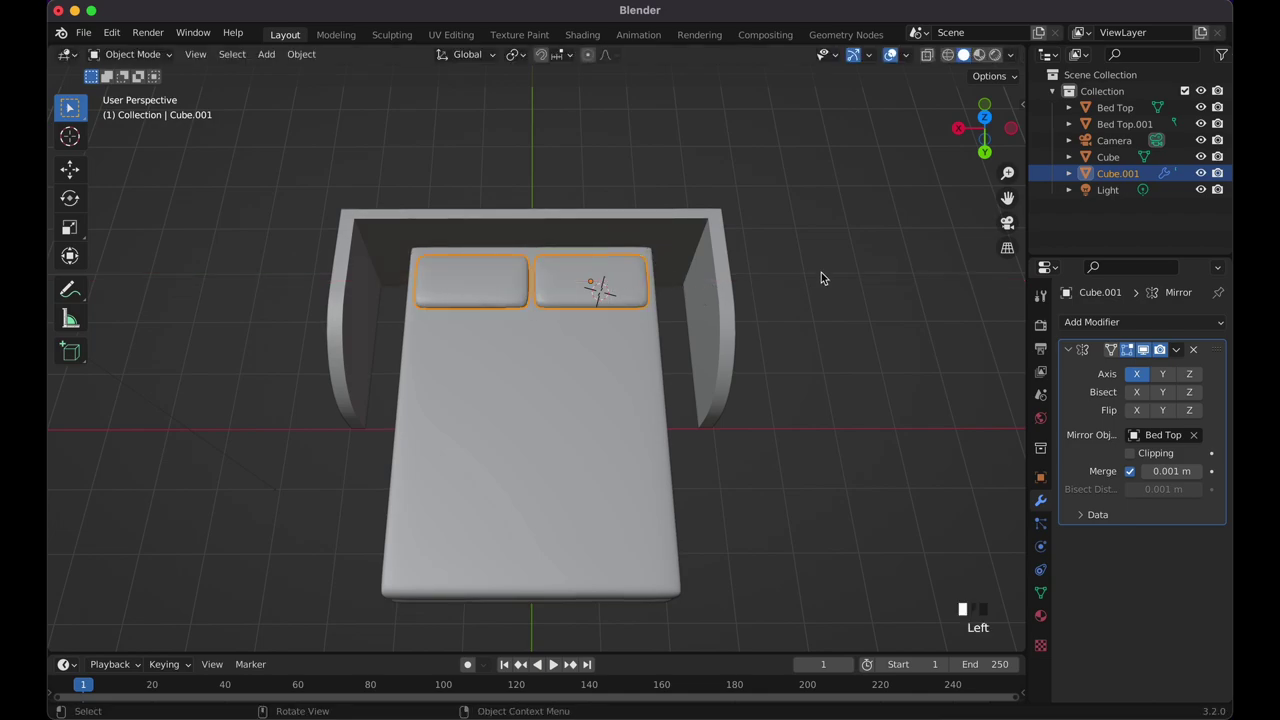
# Apply the Mirror modifier on the pillows.
pyautogui.hscroll(-5, 821, 272)
pyautogui.hscroll(-5, 720, 336)
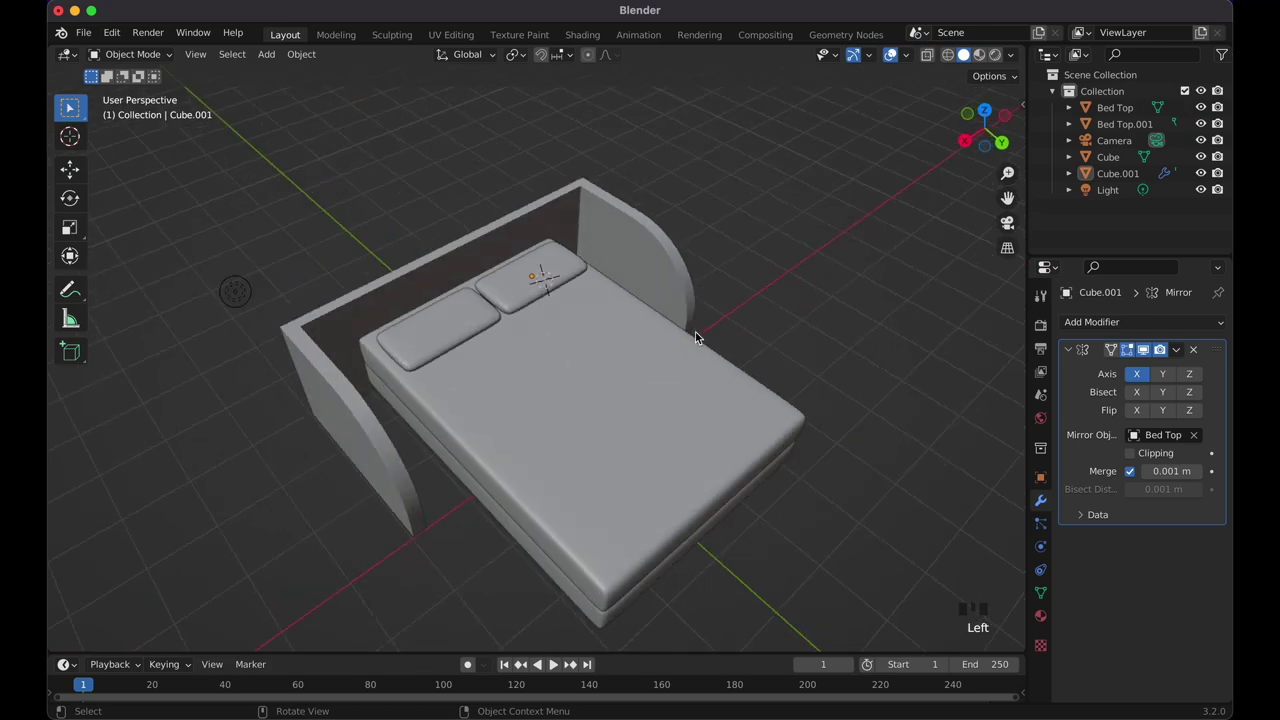
pyautogui.scroll(-5, 894, 379)
pyautogui.hscroll(-2, 894, 379)
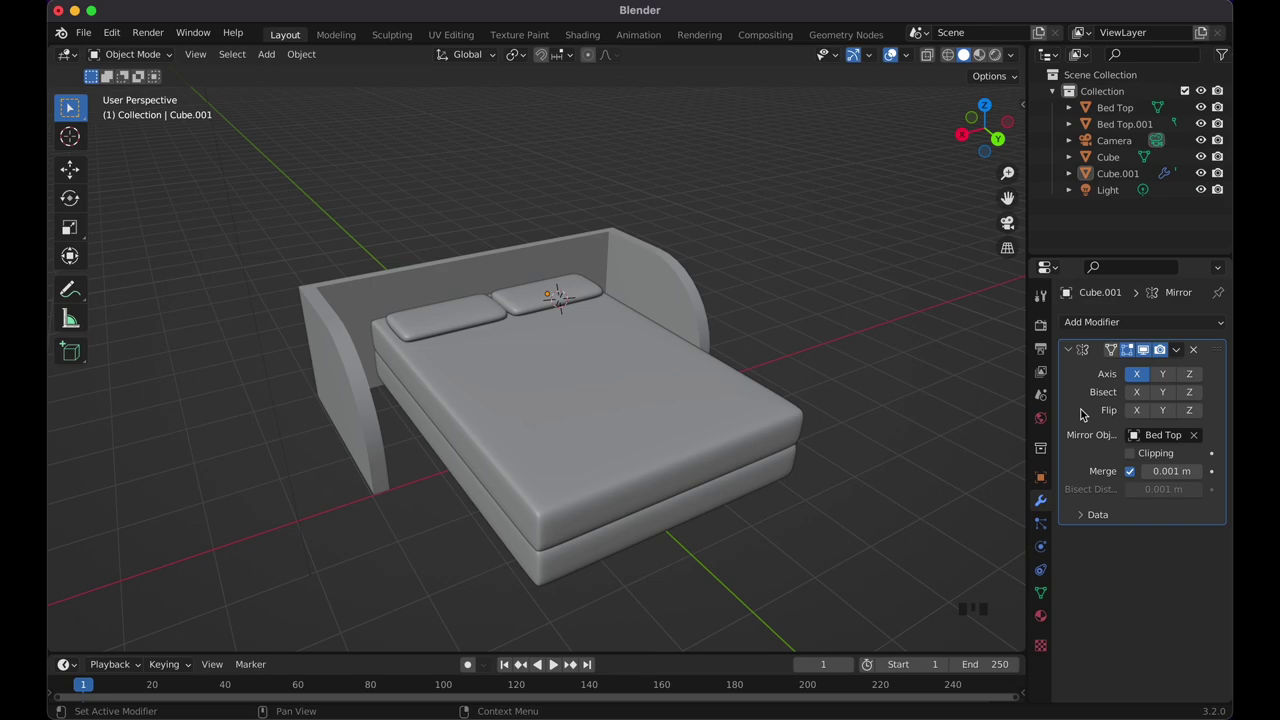
pyautogui.click(1081, 409)
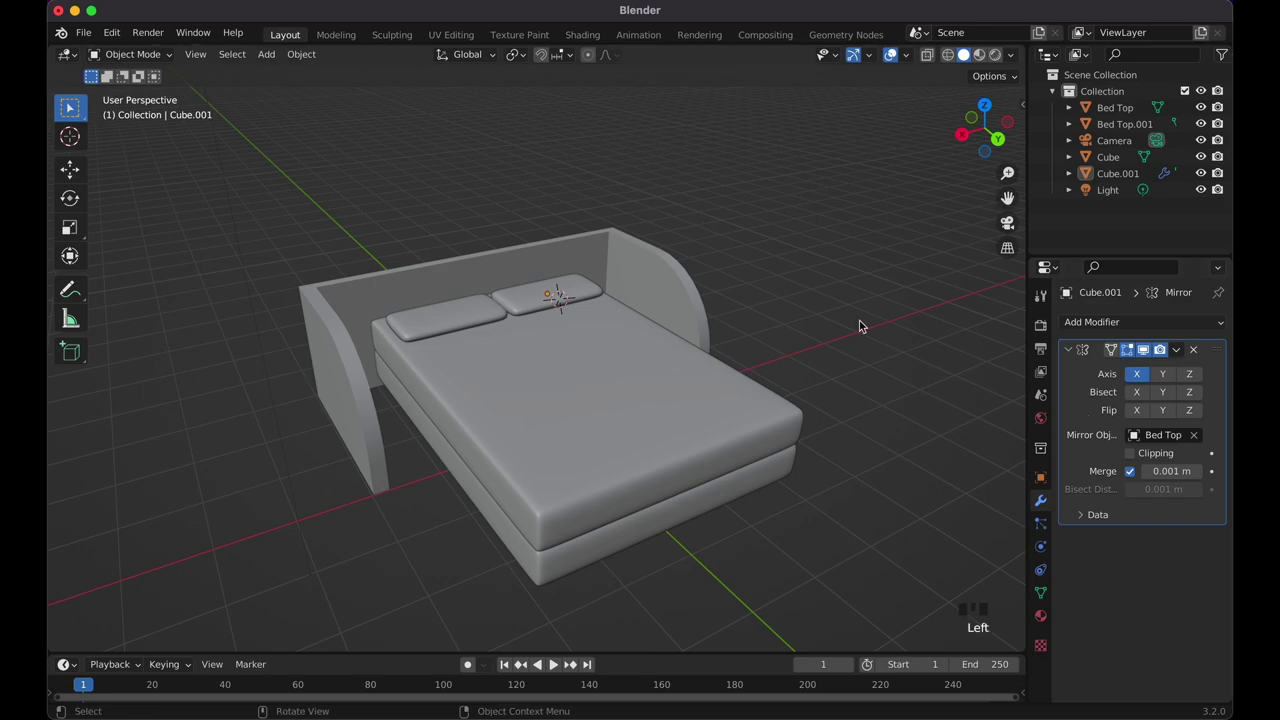
pyautogui.scroll(-4, 859, 320)
pyautogui.press('super')
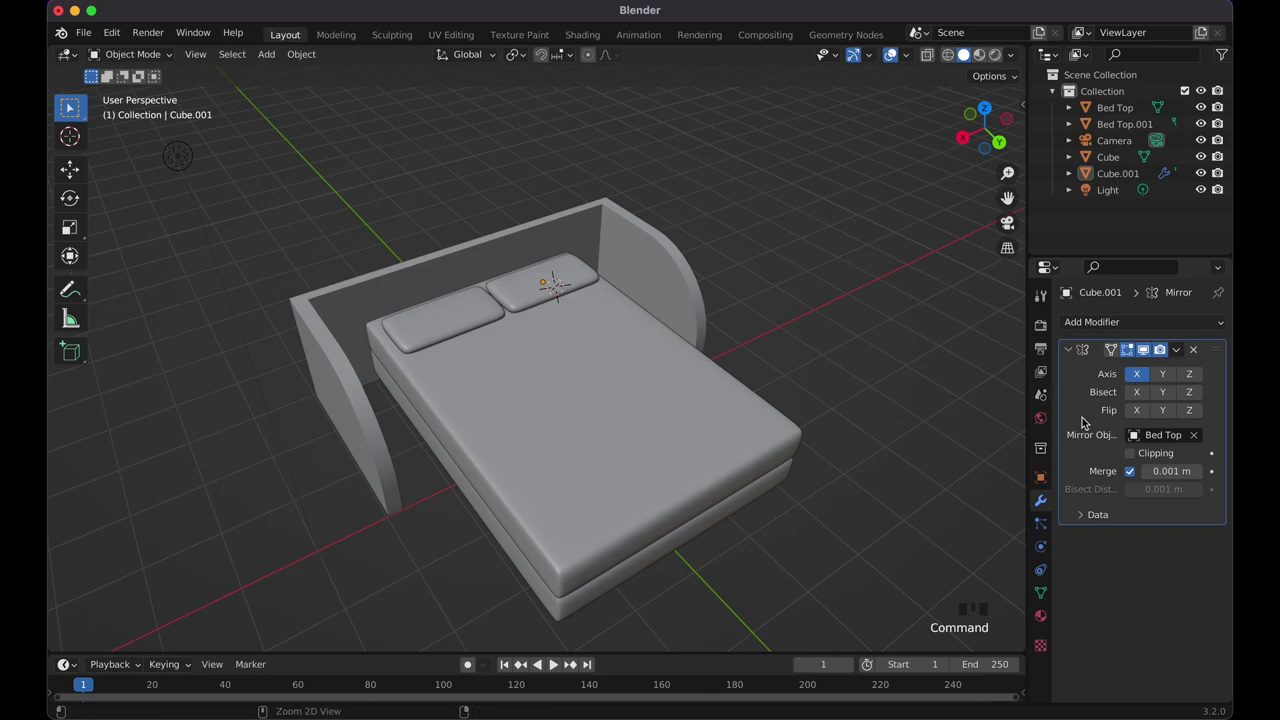
pyautogui.click(1178, 352)
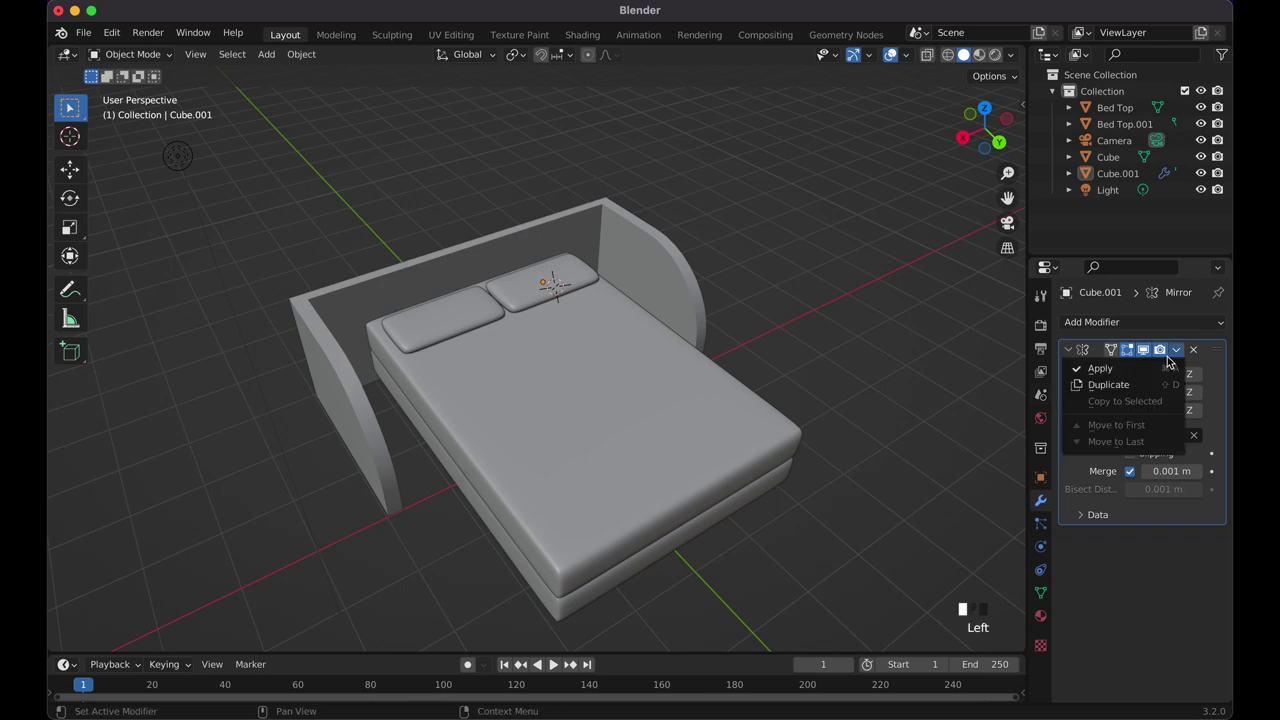
pyautogui.click(1153, 366)
pyautogui.scroll(3, 784, 308)
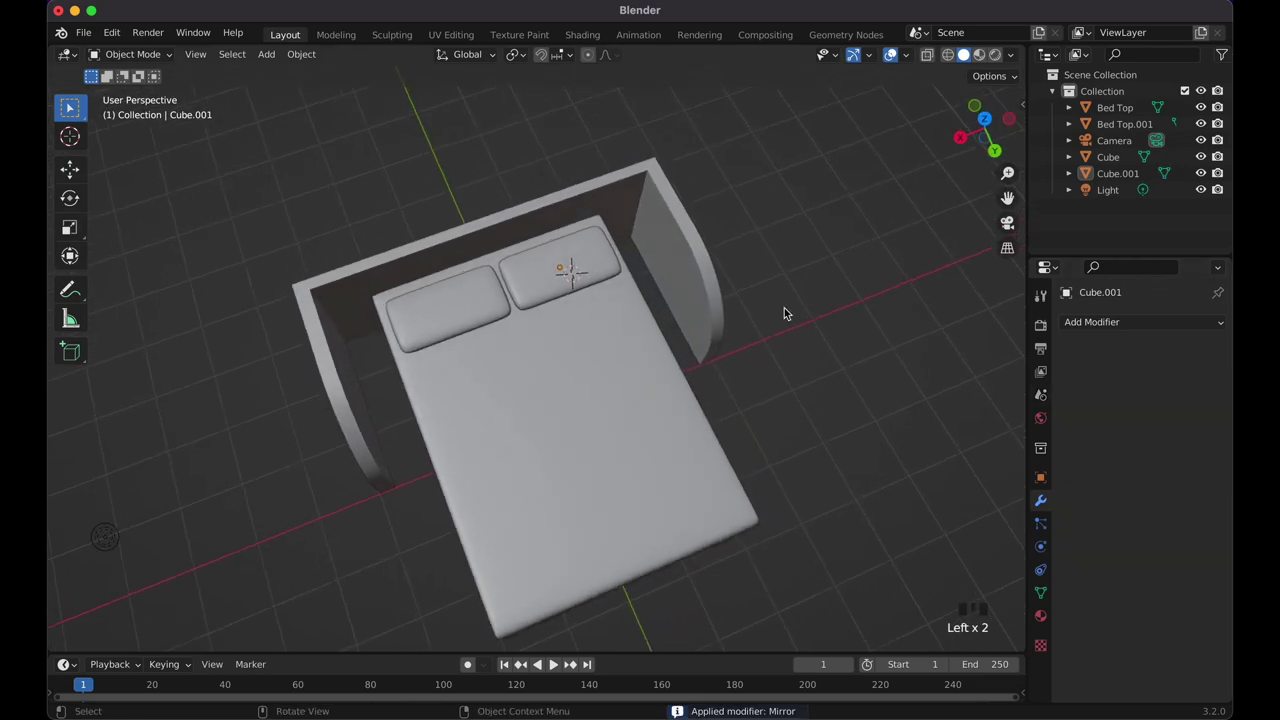
# Add a cube over the bed's head end and scale it to about 0.091 along Z and 0.377 along X.
pyautogui.scroll(-5, 784, 308)
pyautogui.hscroll(4, 784, 308)
pyautogui.scroll(2, 784, 308)
pyautogui.hscroll(-5, 784, 308)
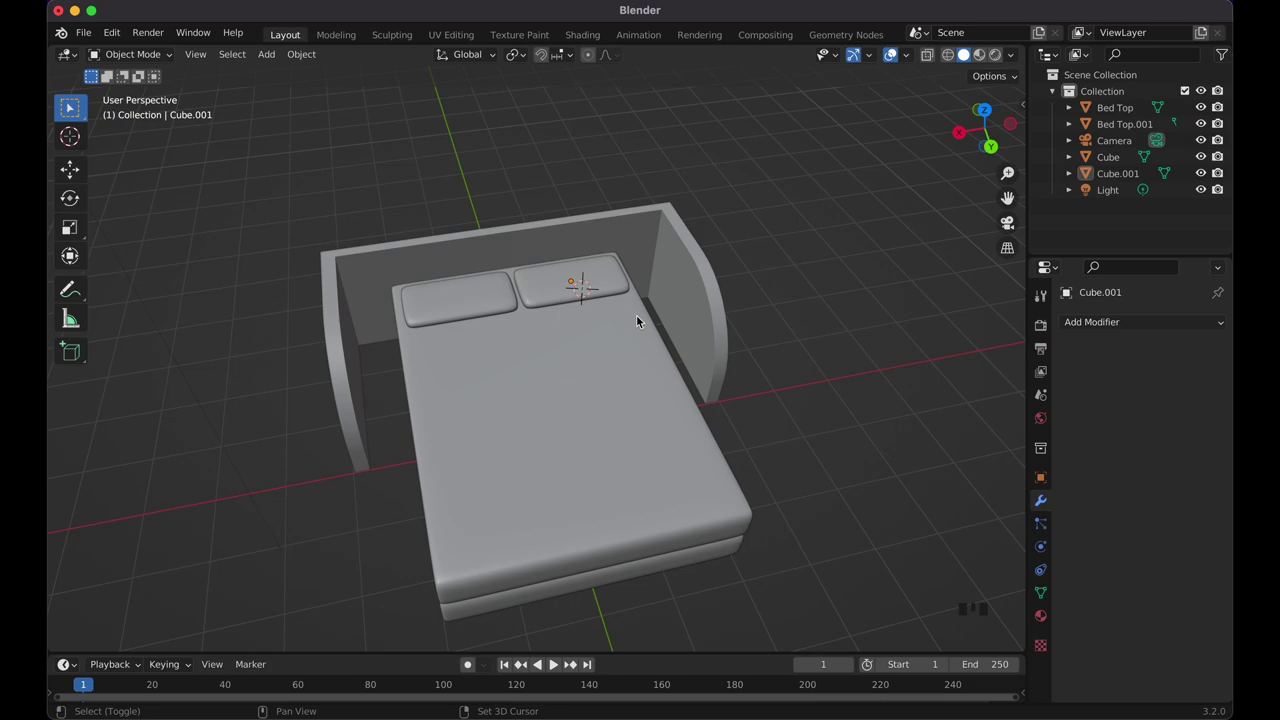
pyautogui.hotkey('shift', 'a')
pyautogui.click(705, 336)
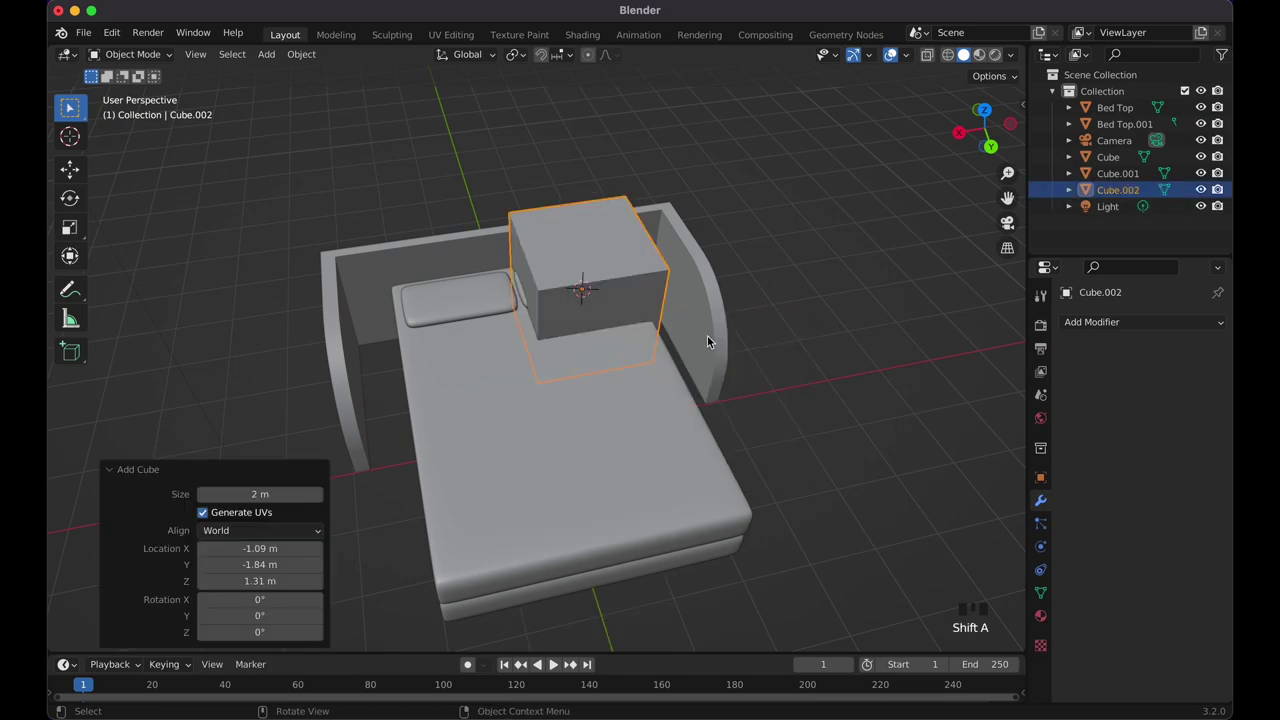
pyautogui.press('s')
pyautogui.press('z')
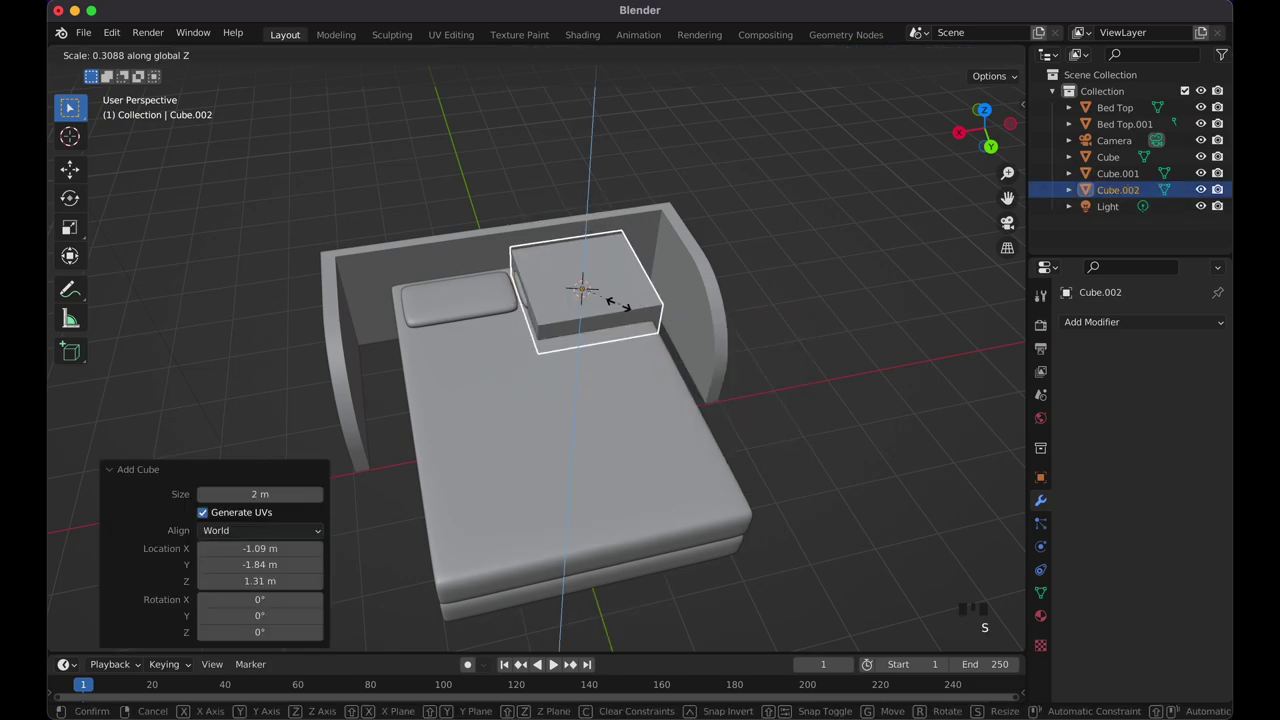
pyautogui.click(593, 304)
pyautogui.press('s')
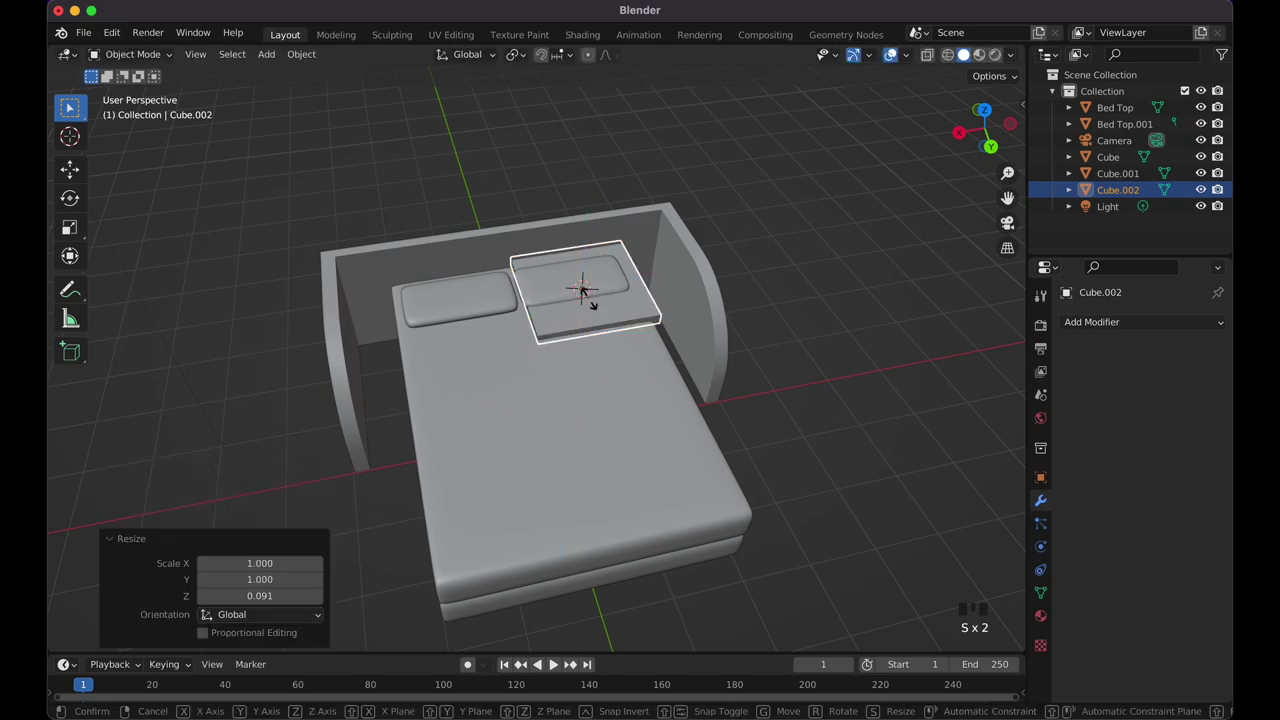
pyautogui.press('x')
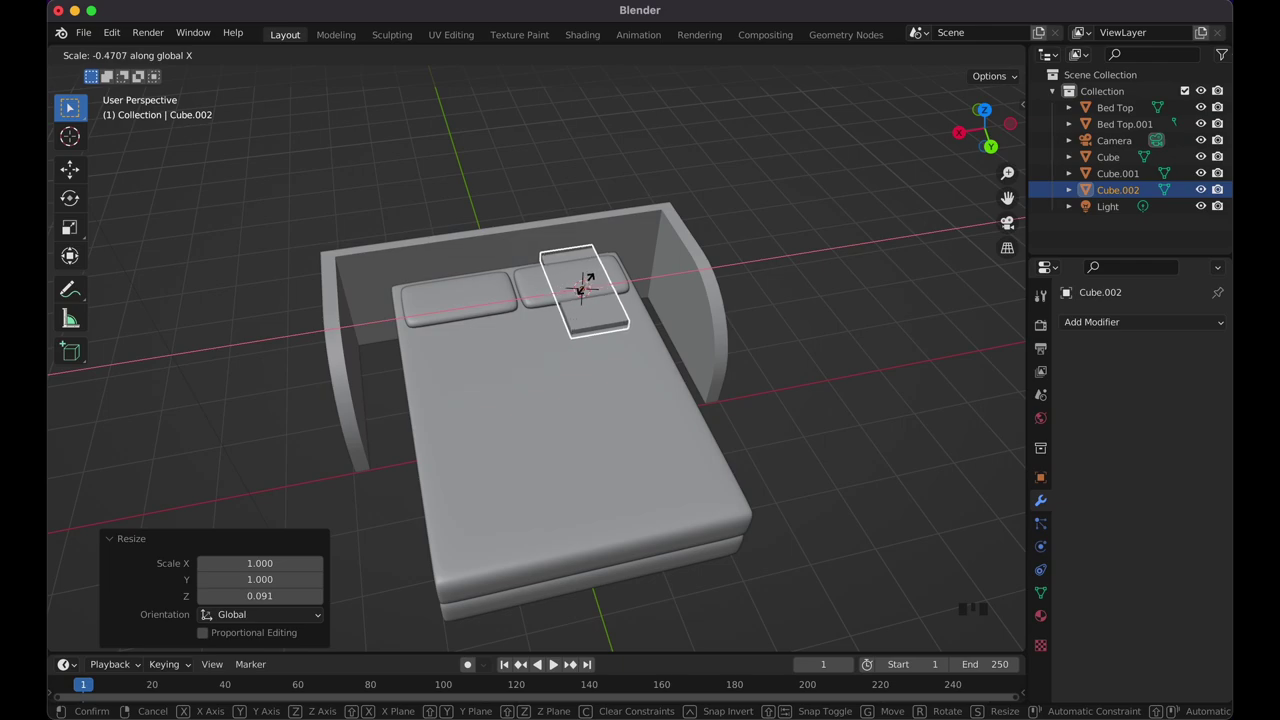
pyautogui.click(585, 286)
# Move the flat slab about 1.36 m along negative X into the gap beside the pillow, then lower it about 0.17 m along Z.
pyautogui.press('g')
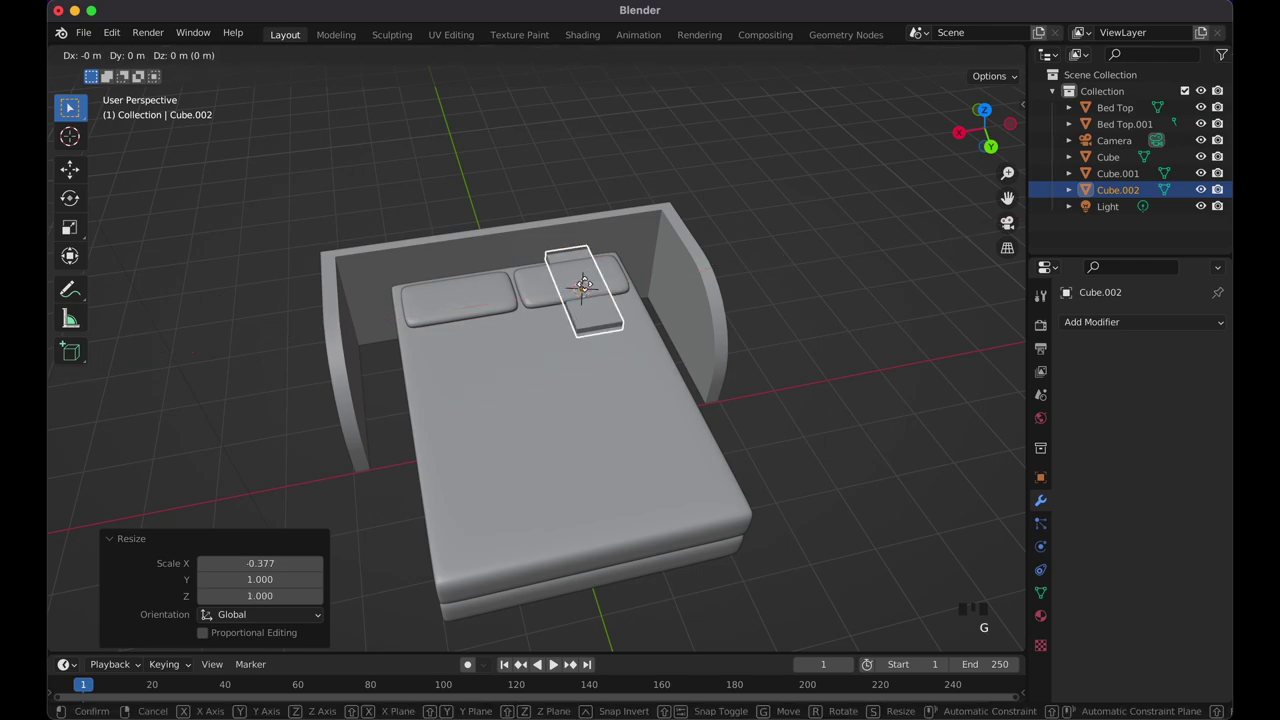
pyautogui.press('x')
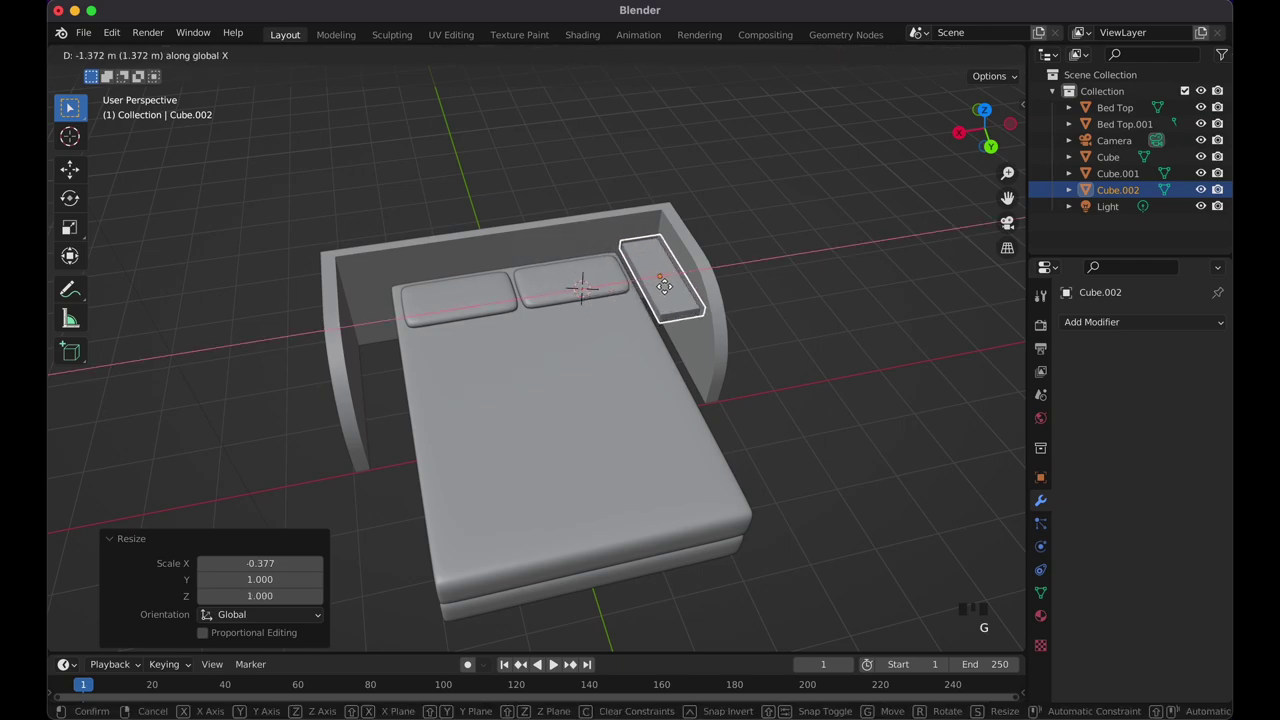
pyautogui.click(663, 286)
pyautogui.scroll(-6, 663, 288)
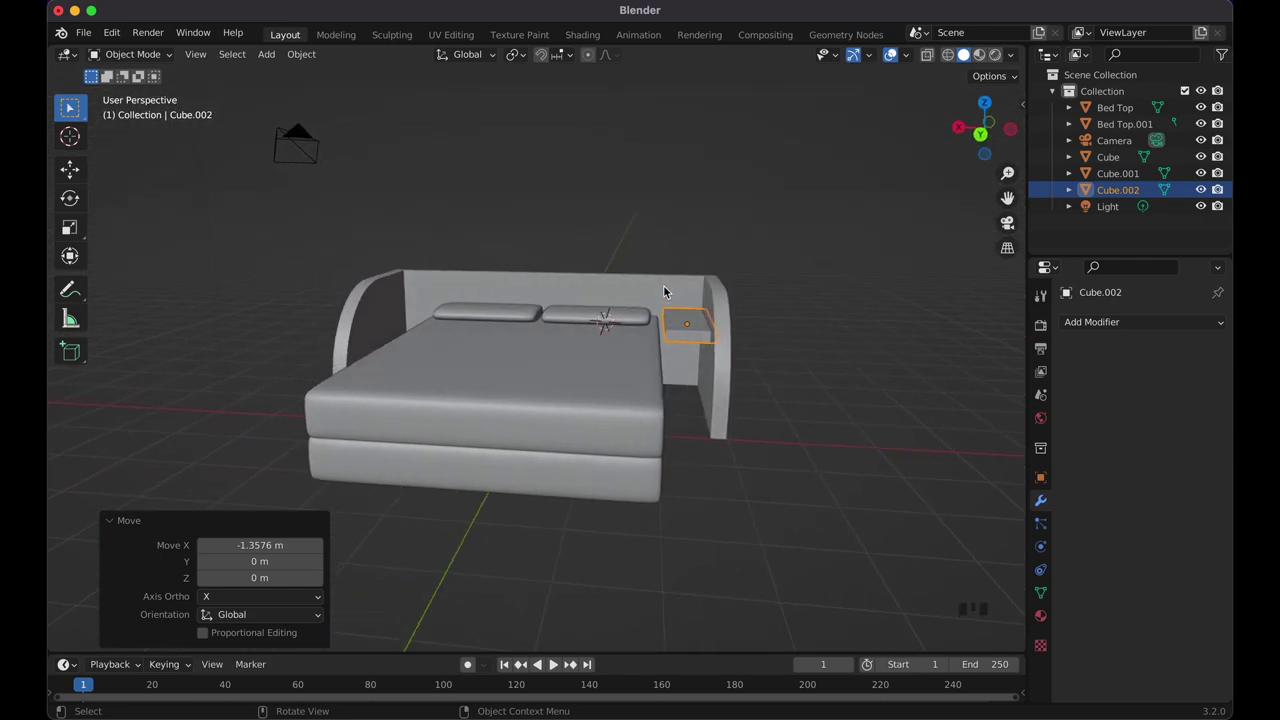
pyautogui.scroll(-3, 663, 291)
pyautogui.press('g')
pyautogui.press('z')
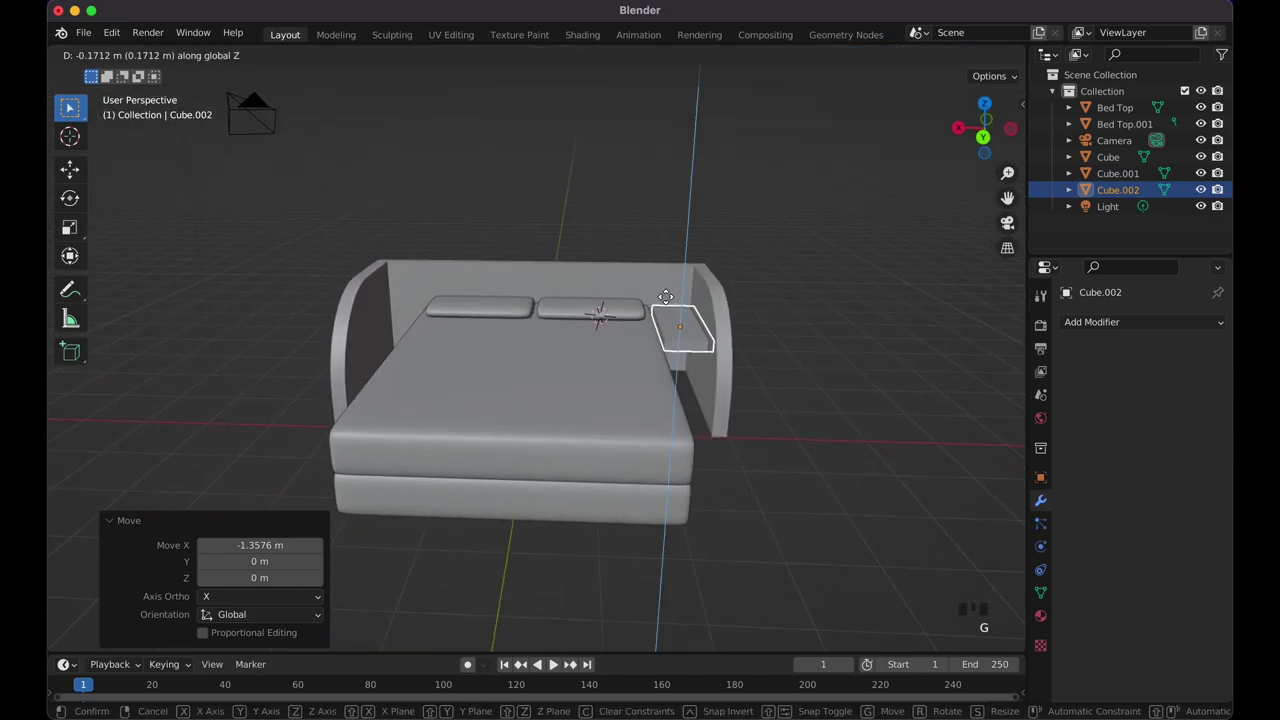
pyautogui.click(666, 296)
pyautogui.hscroll(5, 666, 296)
pyautogui.click(787, 290)
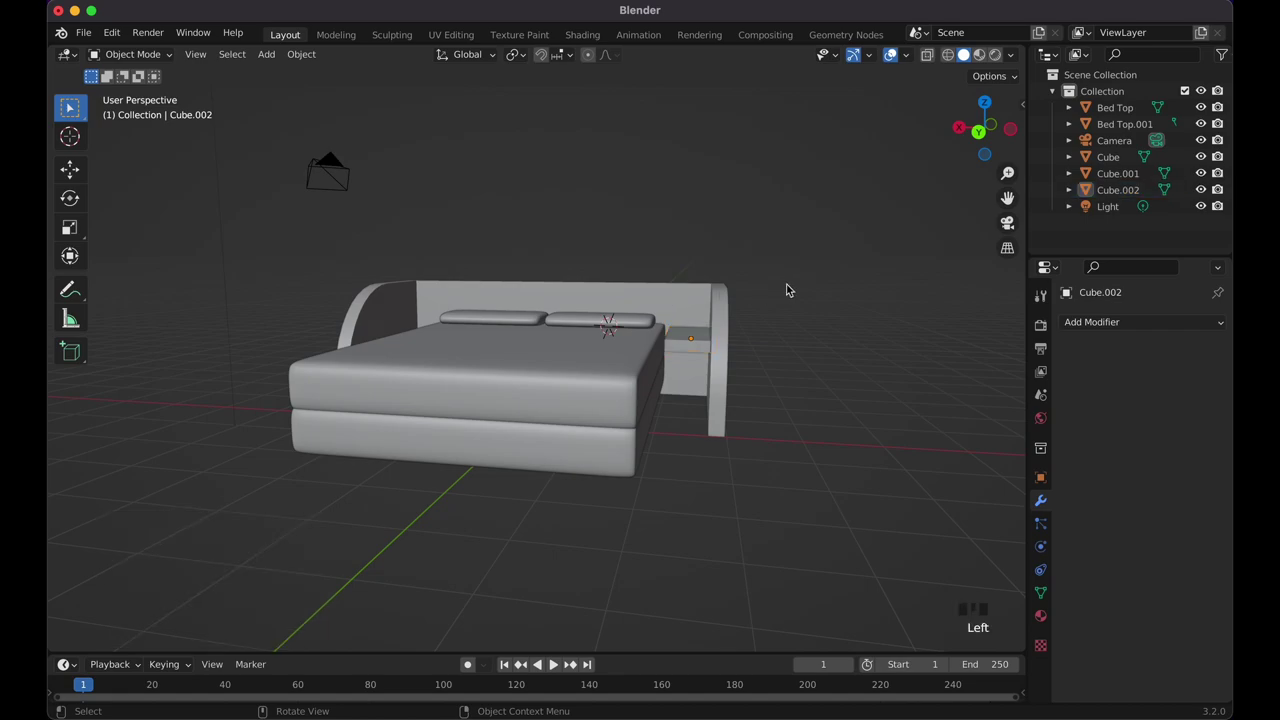
# Add a Mirror modifier to the bedside slab along X, using the headboard frame as the mirror object.
pyautogui.scroll(5, 787, 288)
pyautogui.click(686, 317)
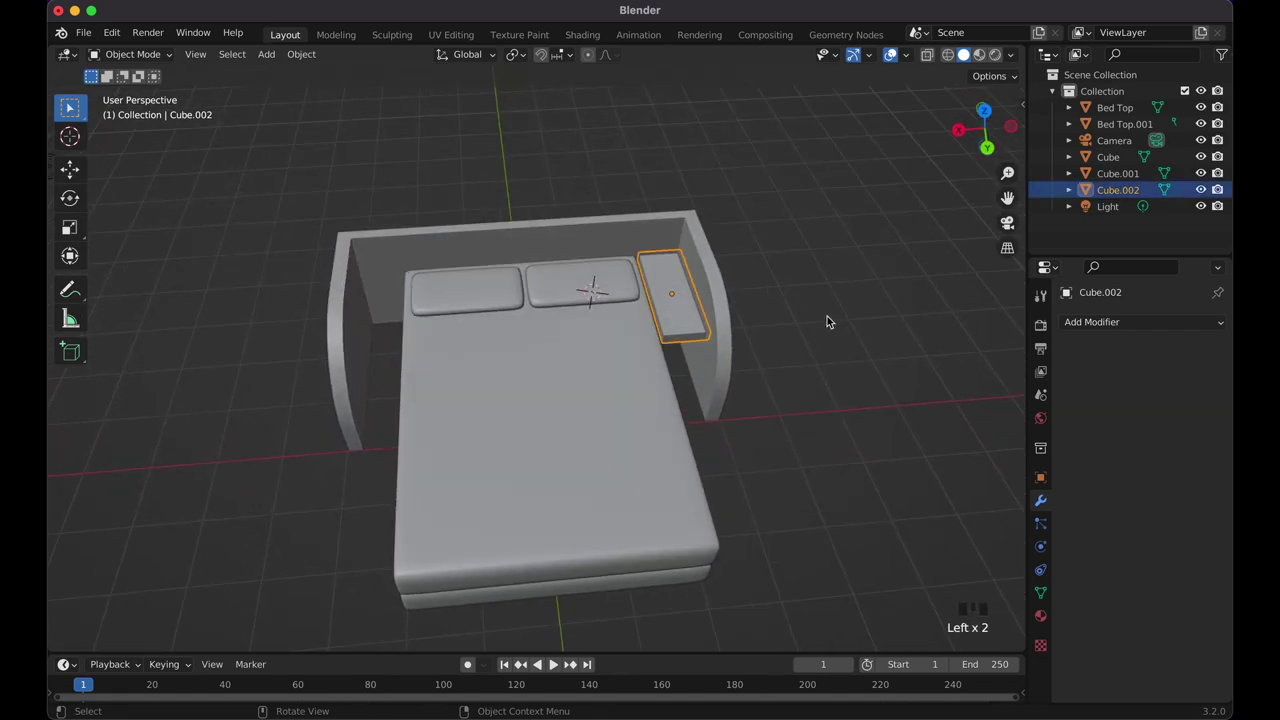
pyautogui.click(1122, 324)
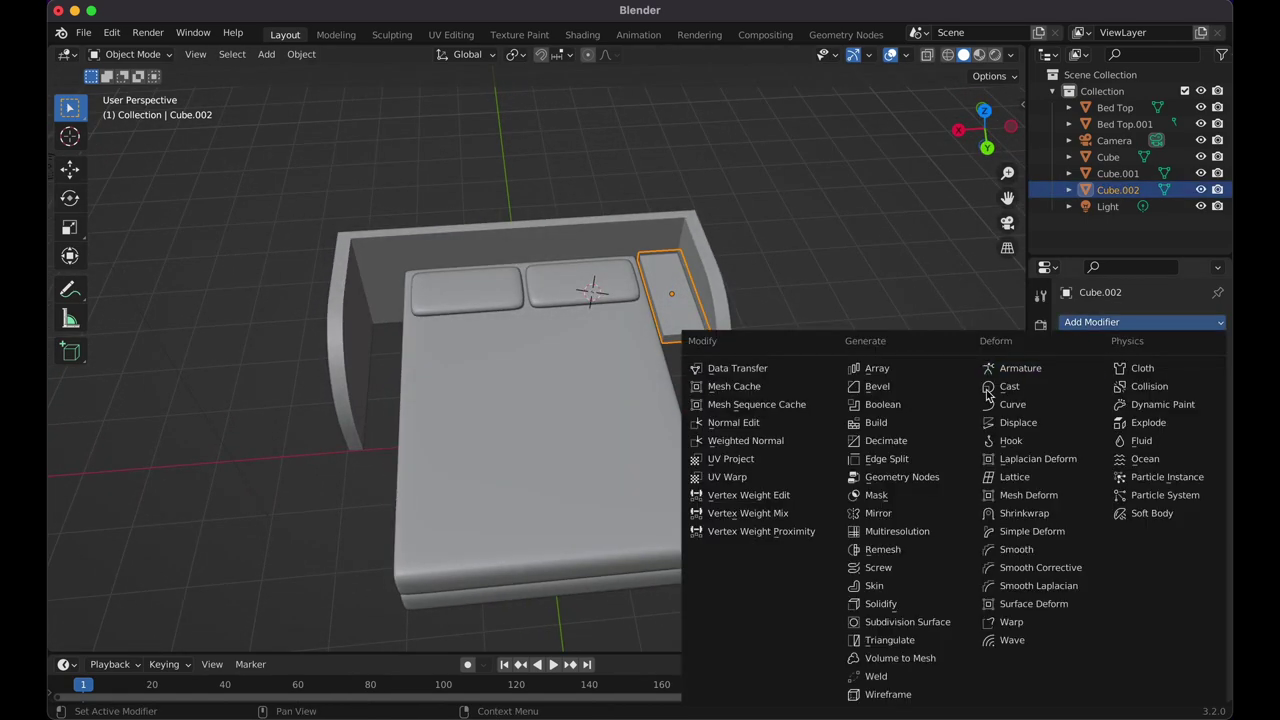
pyautogui.click(896, 514)
pyautogui.click(1194, 435)
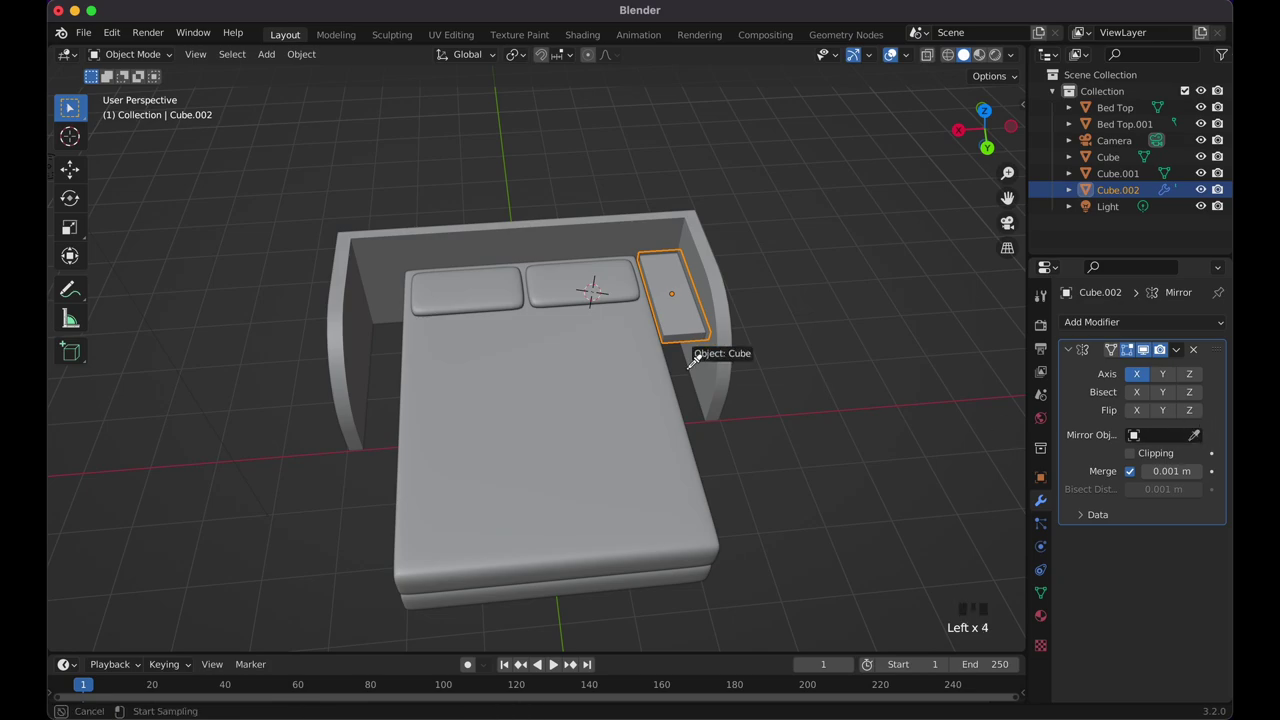
pyautogui.click(522, 238)
pyautogui.click(826, 292)
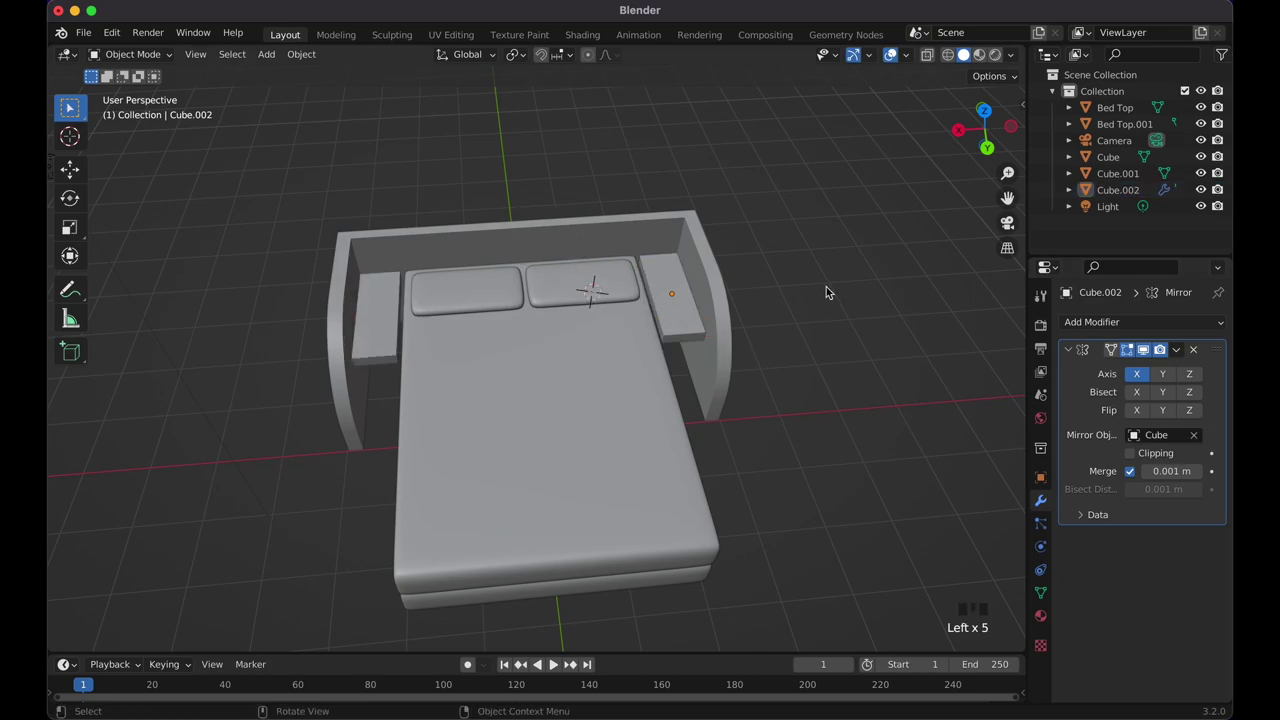
# Apply the Mirror modifier on the two bedside slabs.
pyautogui.hscroll(-3, 826, 287)
pyautogui.hscroll(3, 826, 287)
pyautogui.click(664, 291)
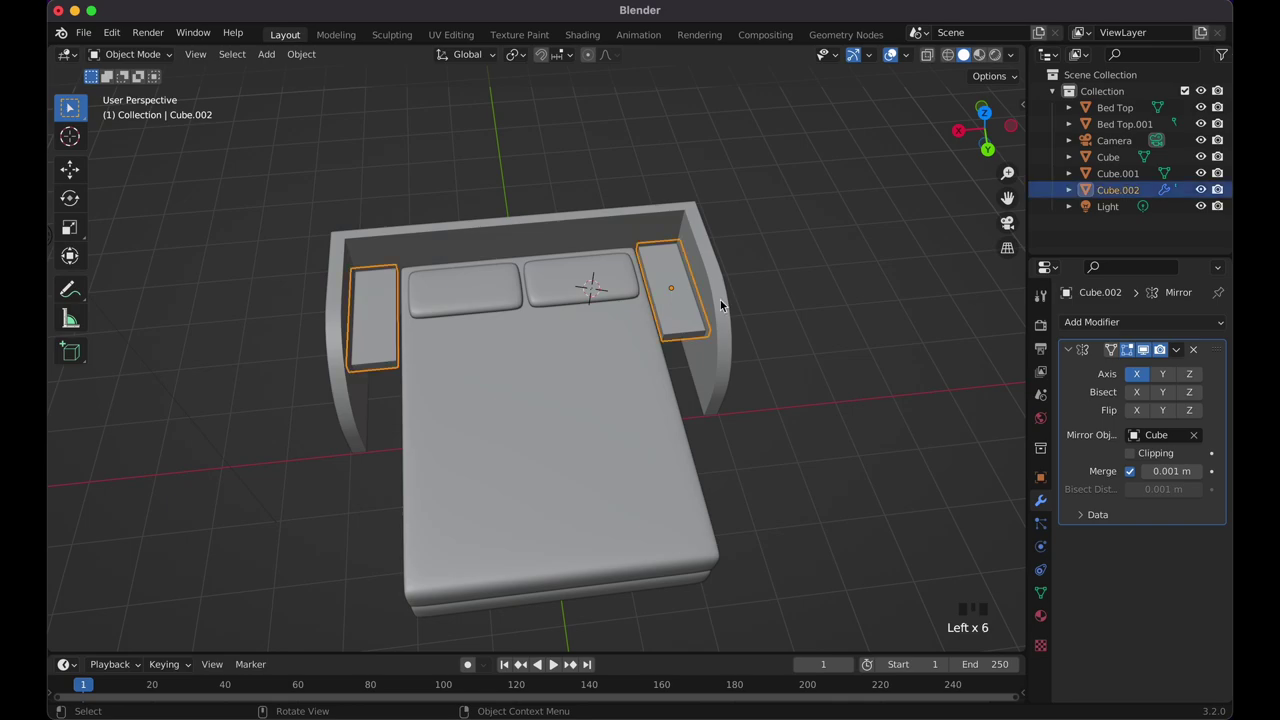
pyautogui.click(1088, 405)
pyautogui.hotkey('ctrl', 'a')
pyautogui.click(864, 332)
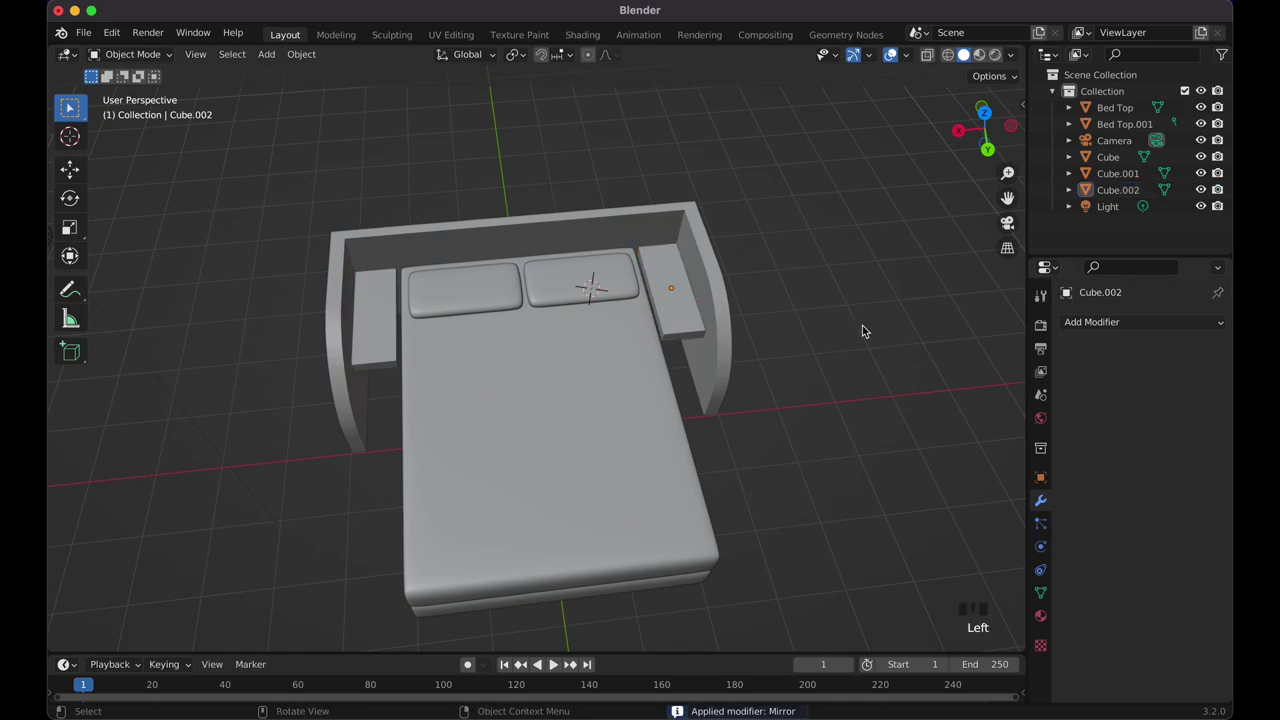
# Save the scene as luxury-movie-yt-1.blend.
pyautogui.hscroll(-10, 862, 325)
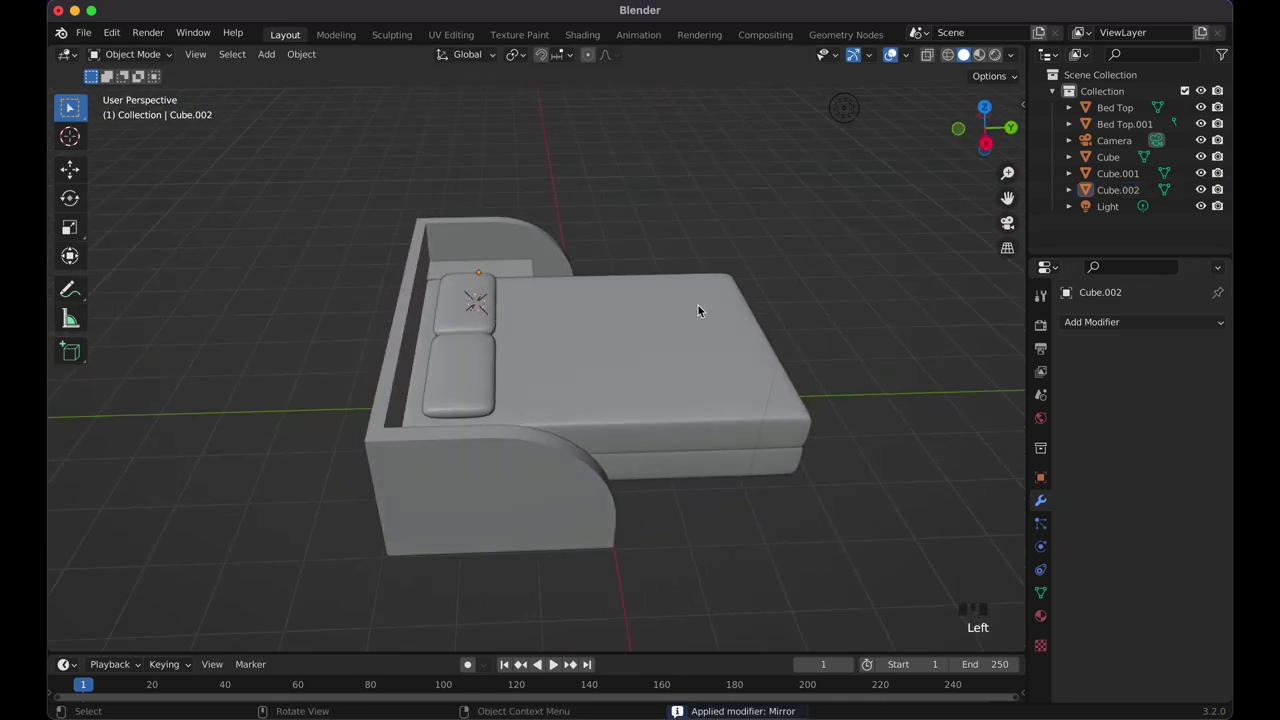
pyautogui.hscroll(-10, 700, 310)
pyautogui.scroll(10, 615, 325)
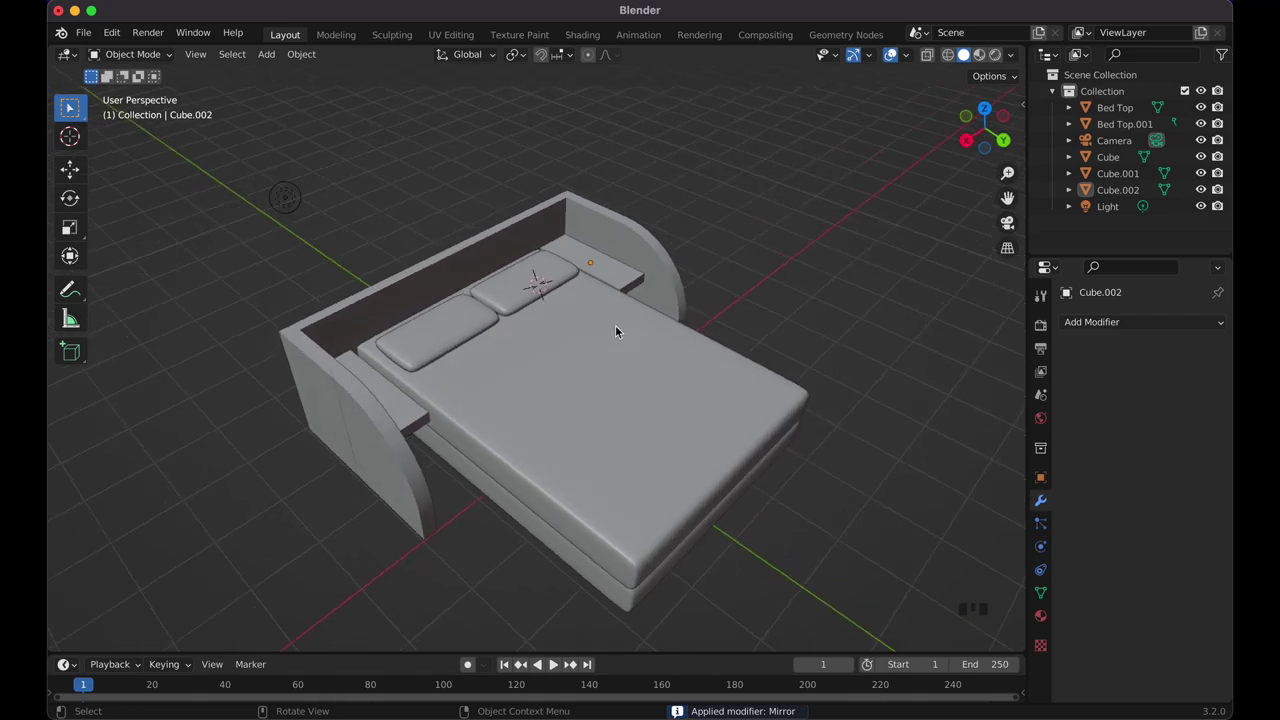
pyautogui.hscroll(-15, 615, 326)
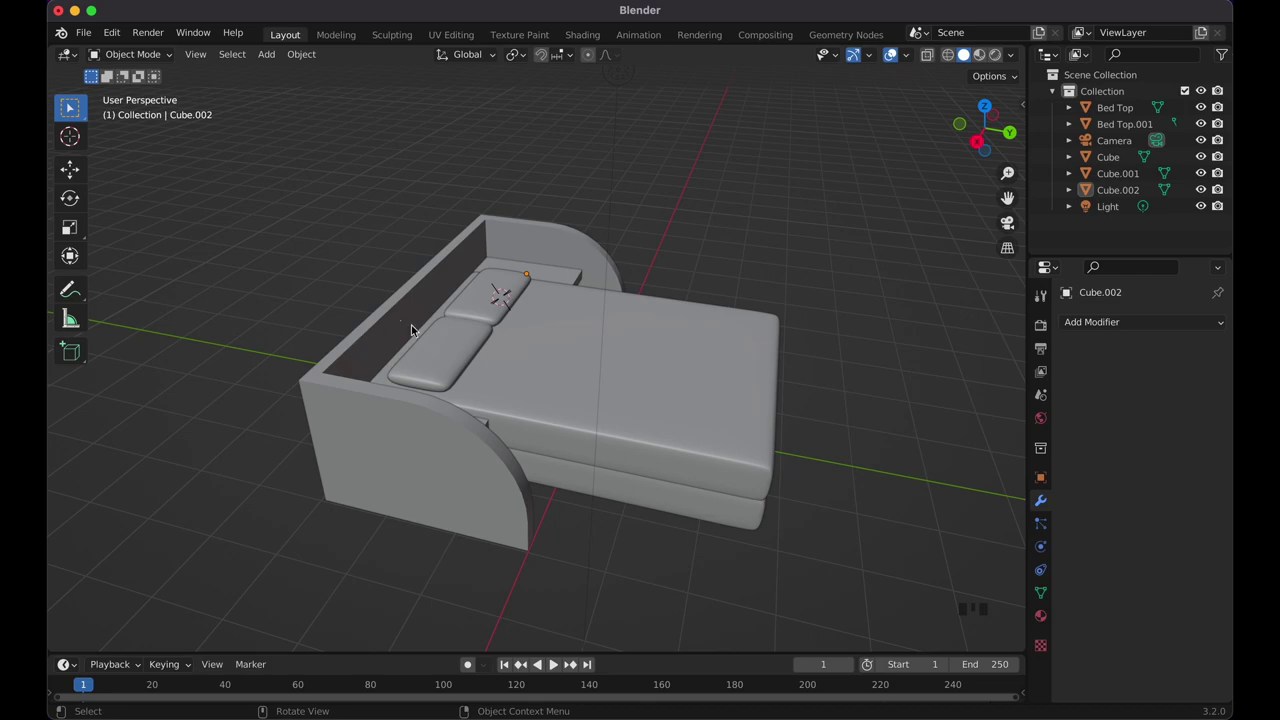
pyautogui.click(84, 32)
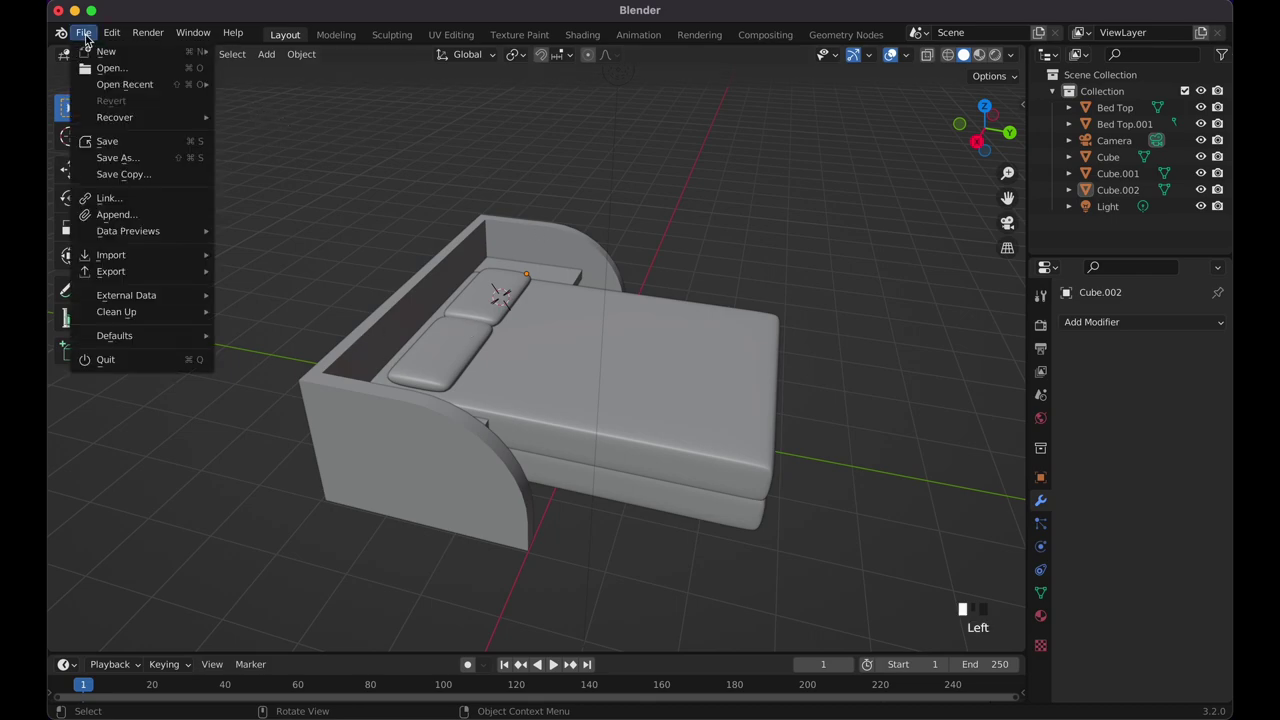
pyautogui.click(110, 140)
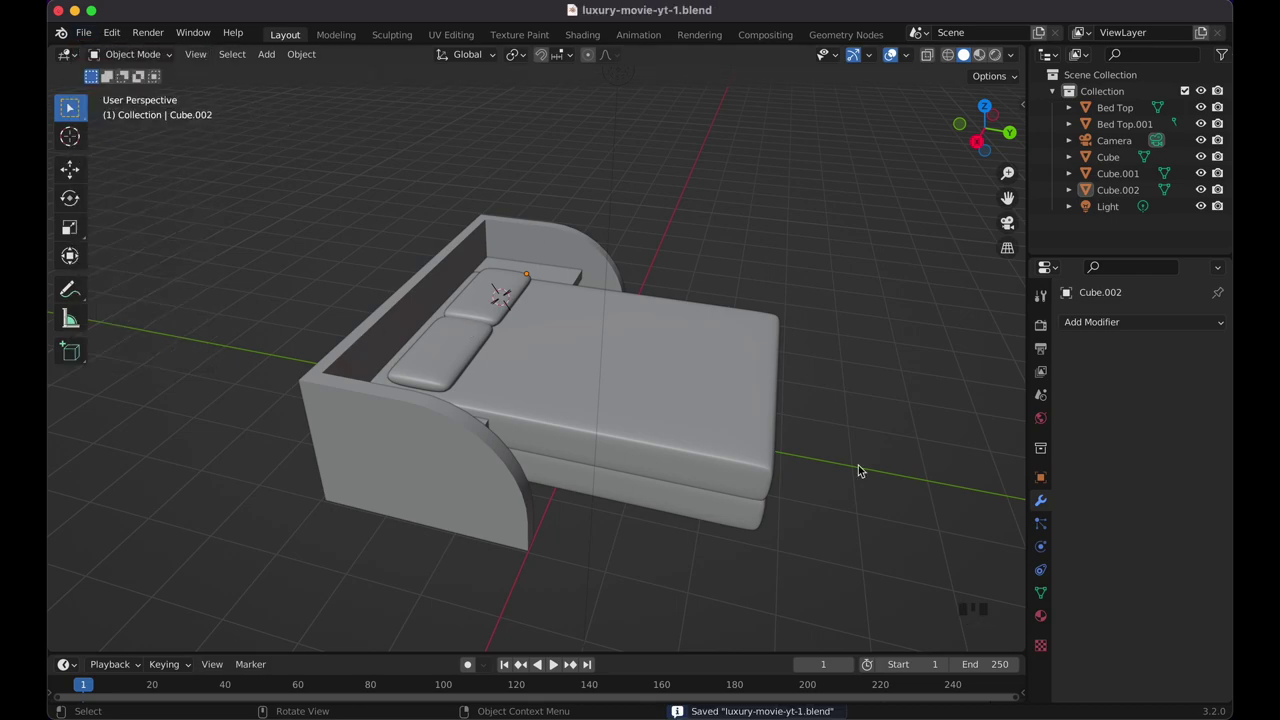
# Switch the viewport to Rendered shading to examine the whole bed.
pyautogui.hscroll(-8, 858, 470)
pyautogui.hscroll(-8, 858, 470)
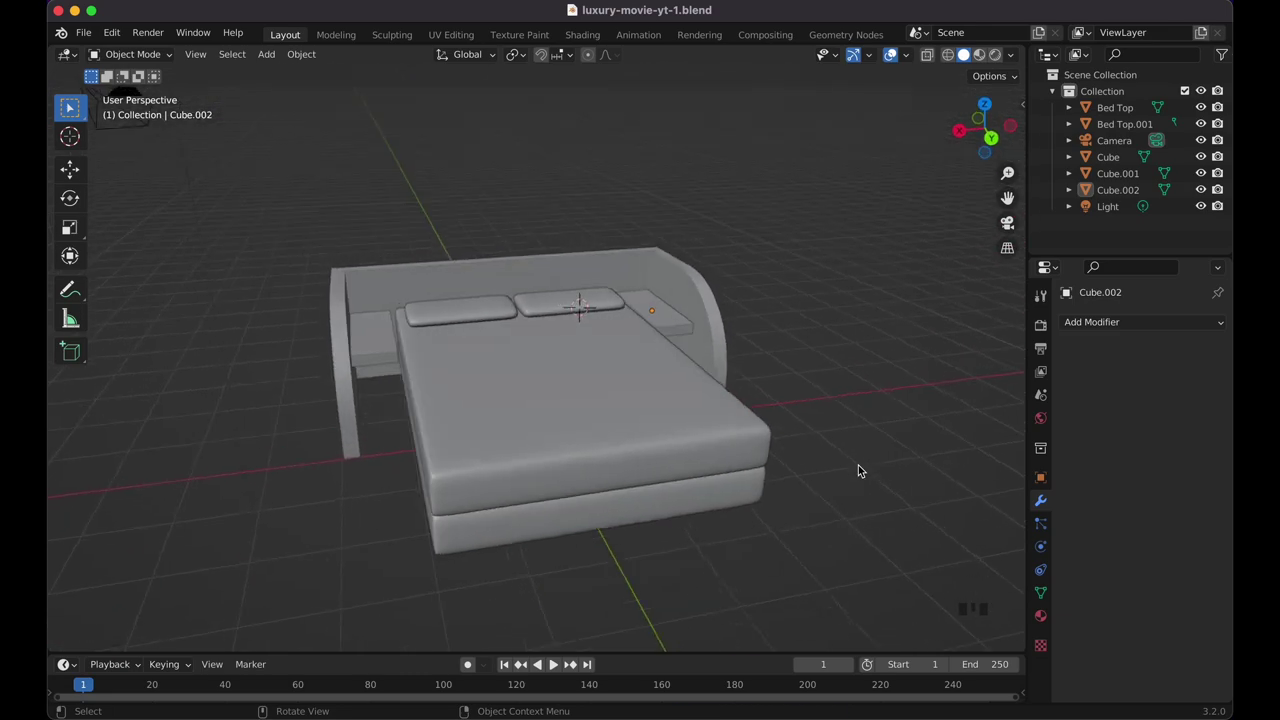
pyautogui.hscroll(-8, 858, 471)
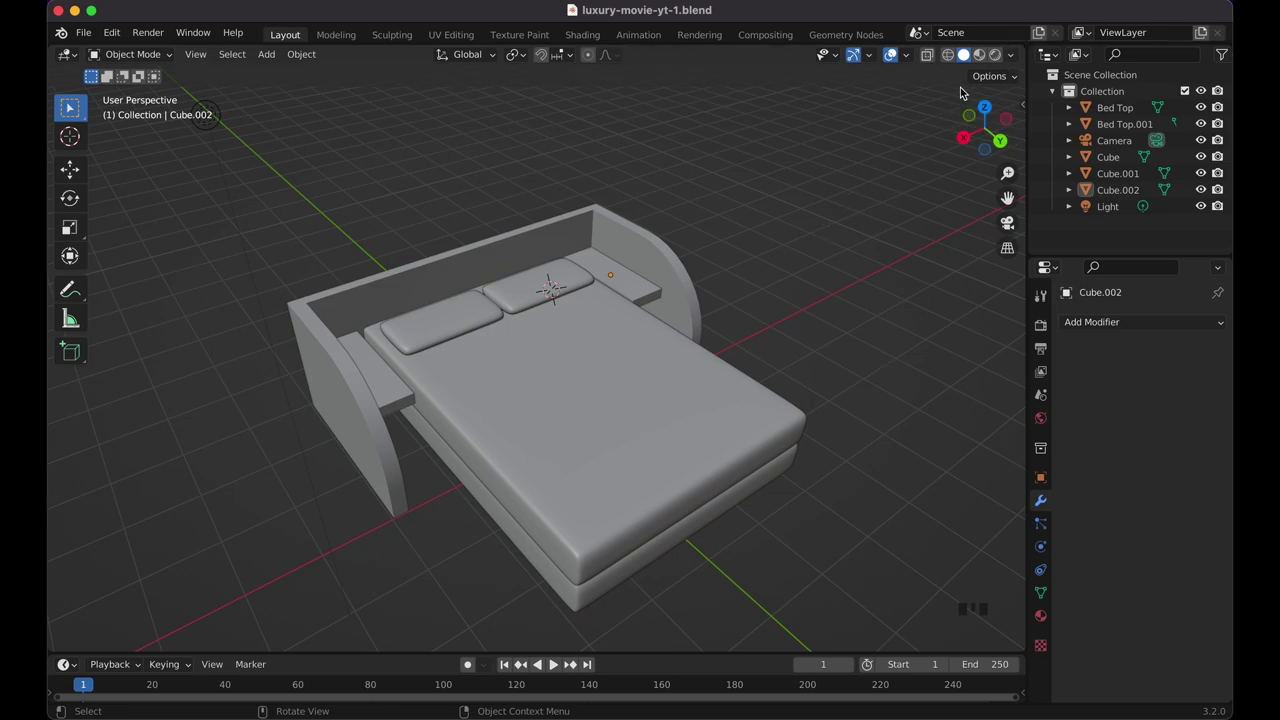
pyautogui.click(995, 55)
pyautogui.hscroll(-5, 644, 322)
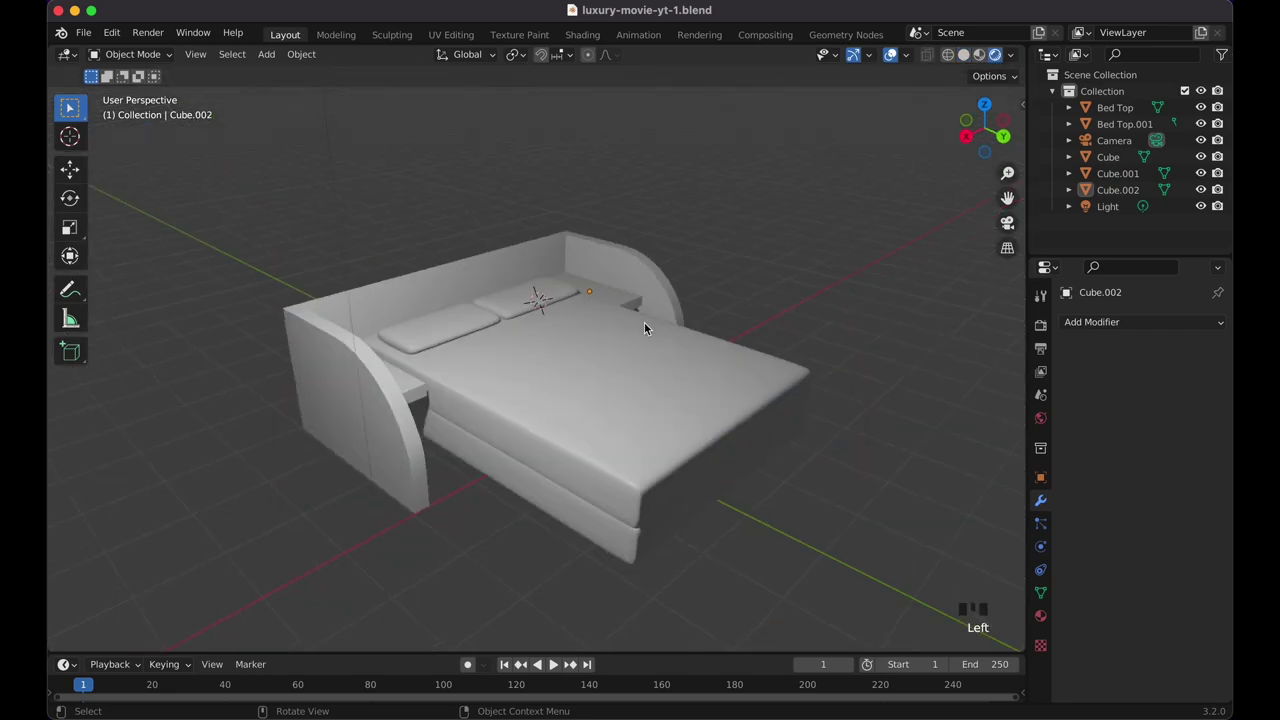
# Rename the headboard frame object to Bed Backboard.
pyautogui.click(383, 420)
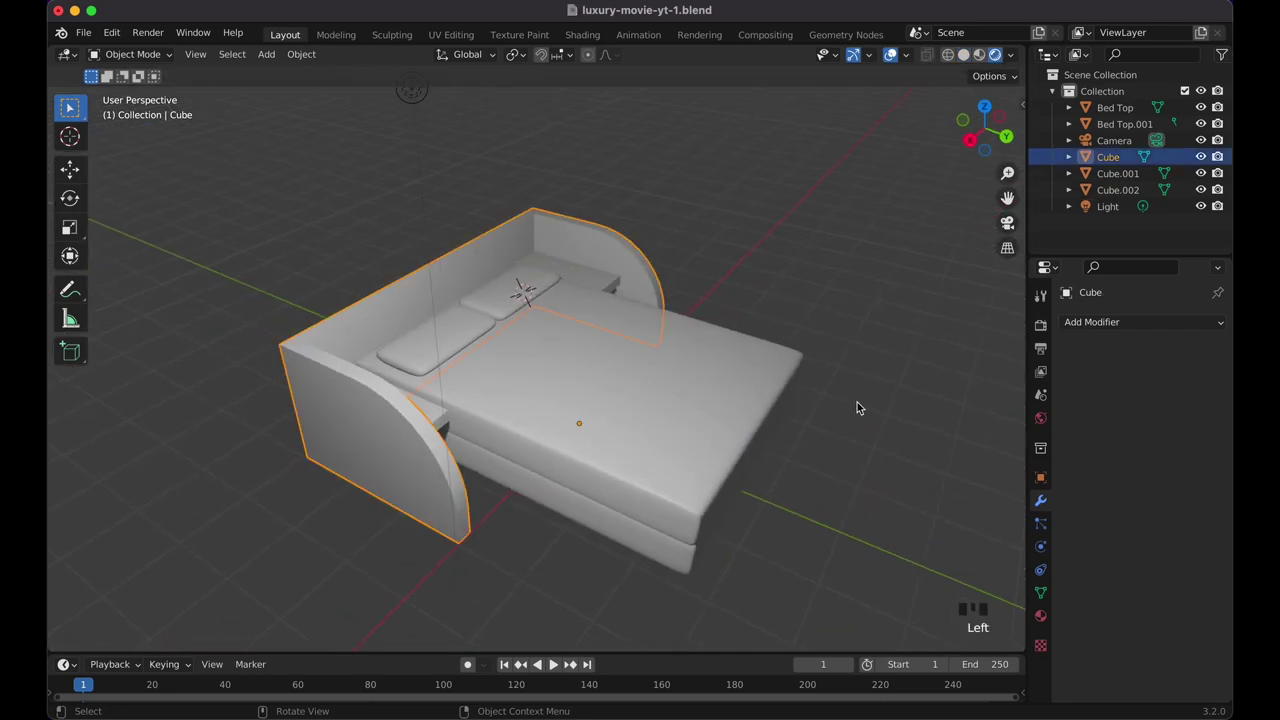
pyautogui.click(1112, 158)
pyautogui.doubleClick(1113, 158)
pyautogui.write('B')
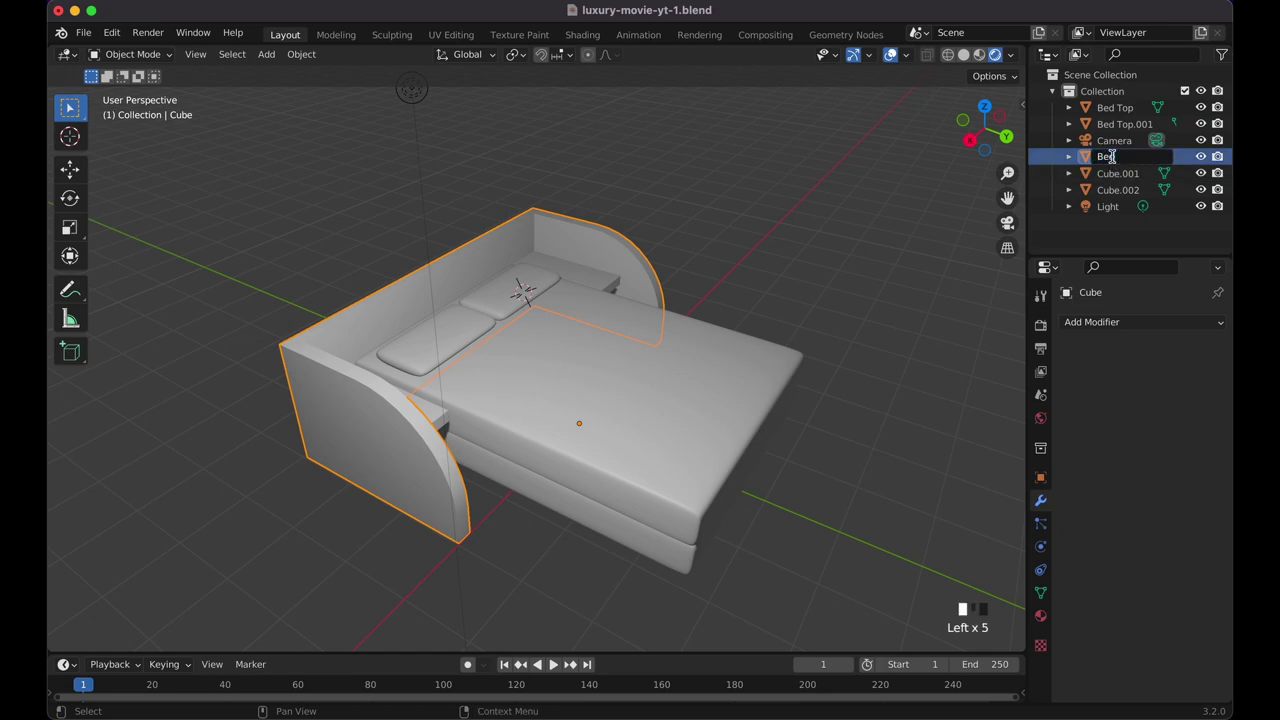
pyautogui.write('ed Backboard')
pyautogui.press('Return')
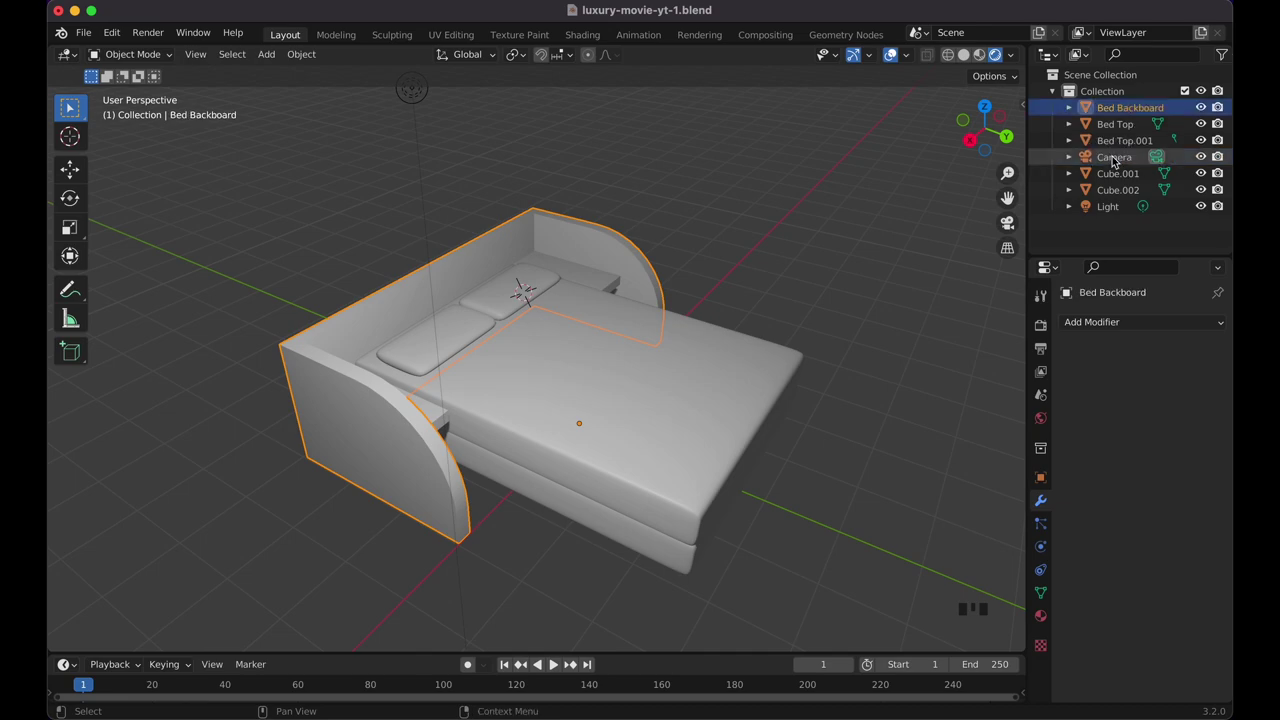
# In Edit Mode, add one centred horizontal loop cut across the inner back panel of the headboard frame.
pyautogui.click(480, 270)
pyautogui.moveTo(480, 270); pyautogui.dragTo(436, 245, button='middle')
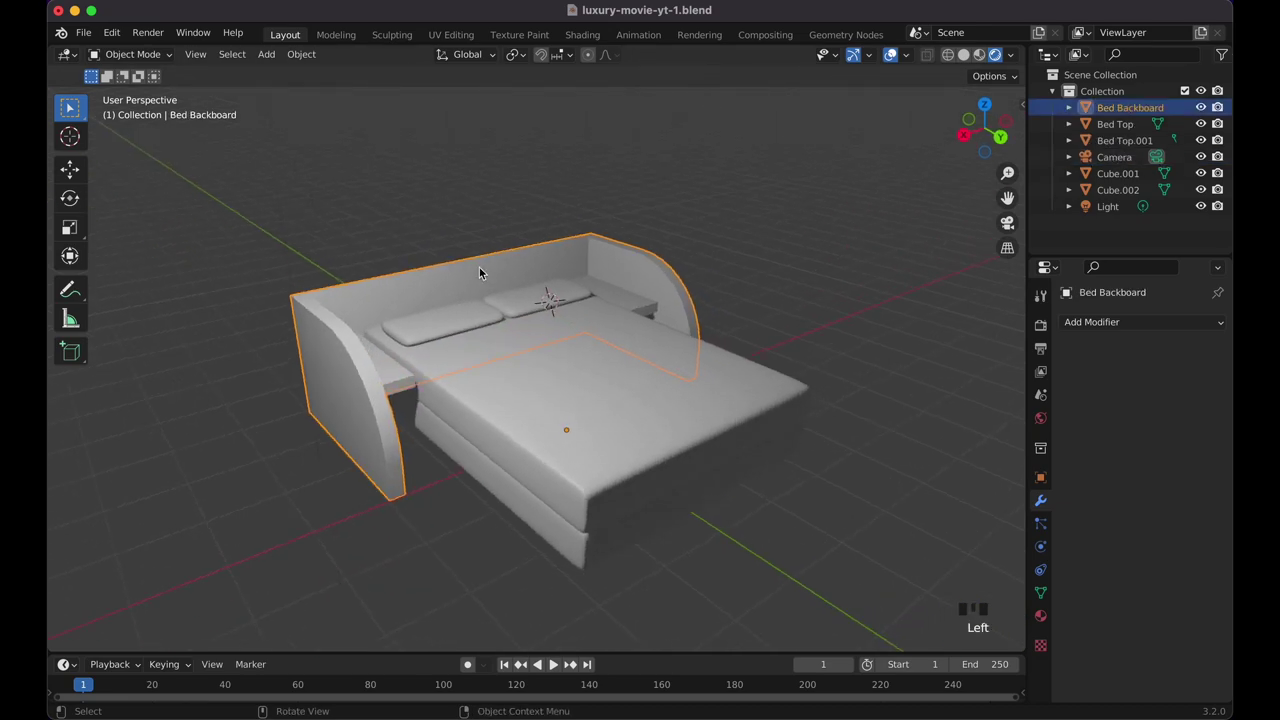
pyautogui.click(479, 268)
pyautogui.press('Tab')
pyautogui.scroll(3, 479, 268)
pyautogui.keyDown('shift'); pyautogui.scroll(3, 480, 267); pyautogui.keyUp('shift')
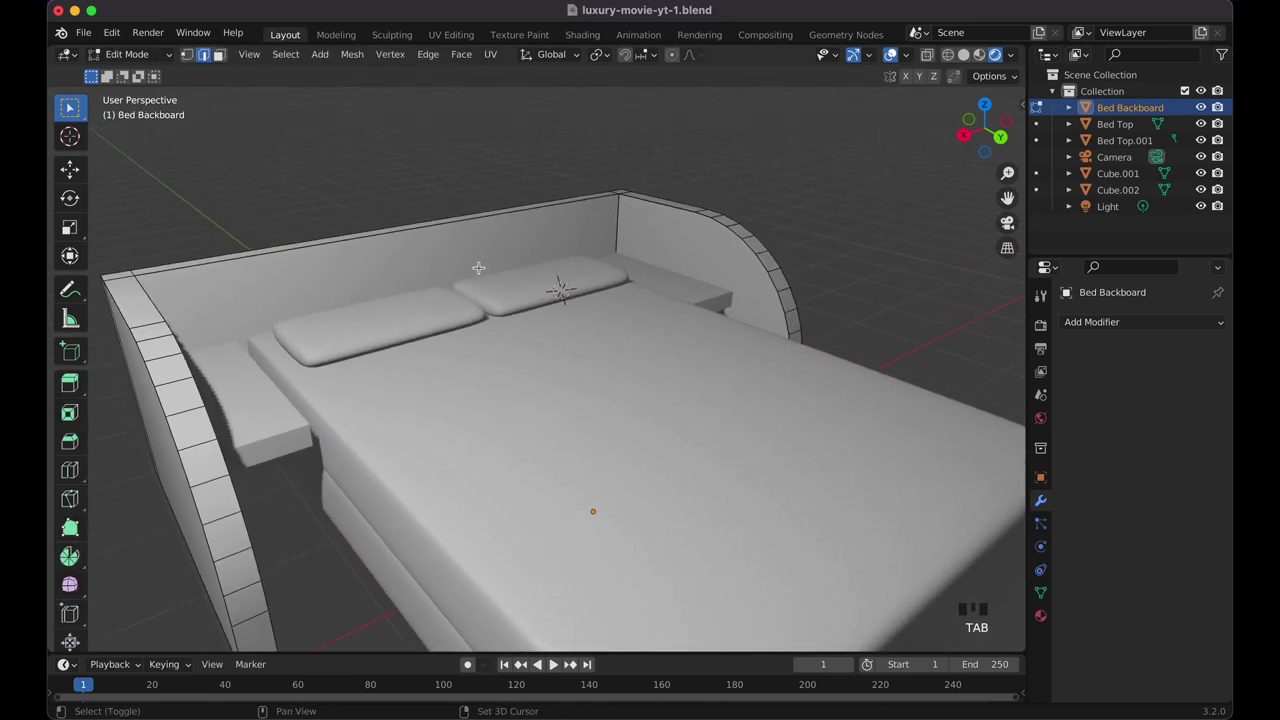
pyautogui.hotkey('ctrl', 'r')
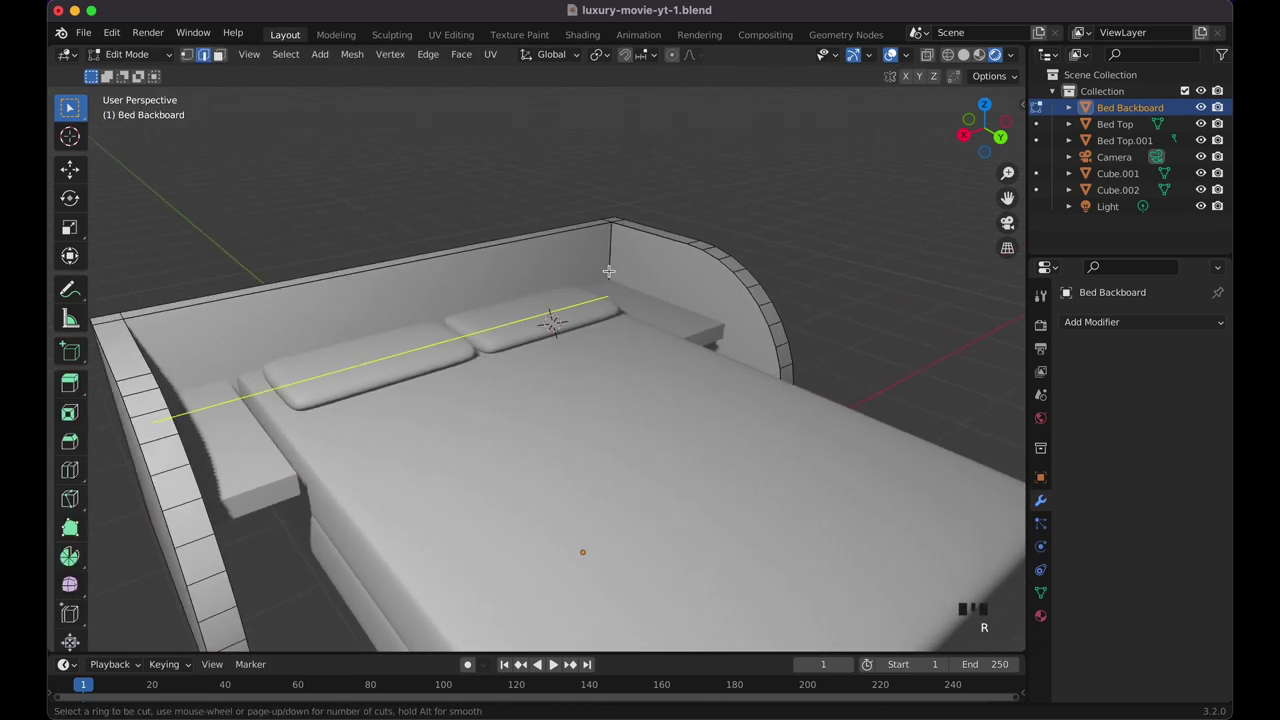
pyautogui.click(608, 271)
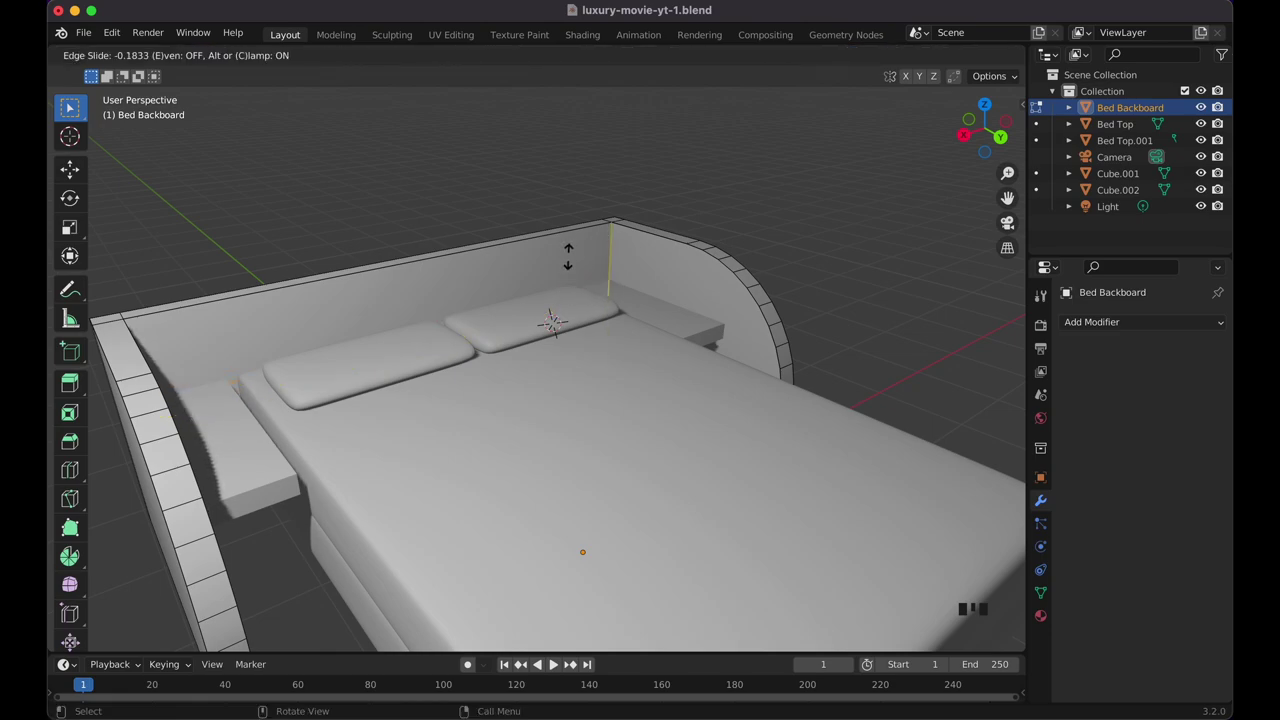
pyautogui.rightClick(568, 256)
# Inspect the headboard frame from behind, return the viewport to Solid shading and leave Edit Mode.
pyautogui.hscroll(-10, 568, 256)
pyautogui.keyDown('shift'); pyautogui.scroll(-3, 568, 256); pyautogui.keyUp('shift')
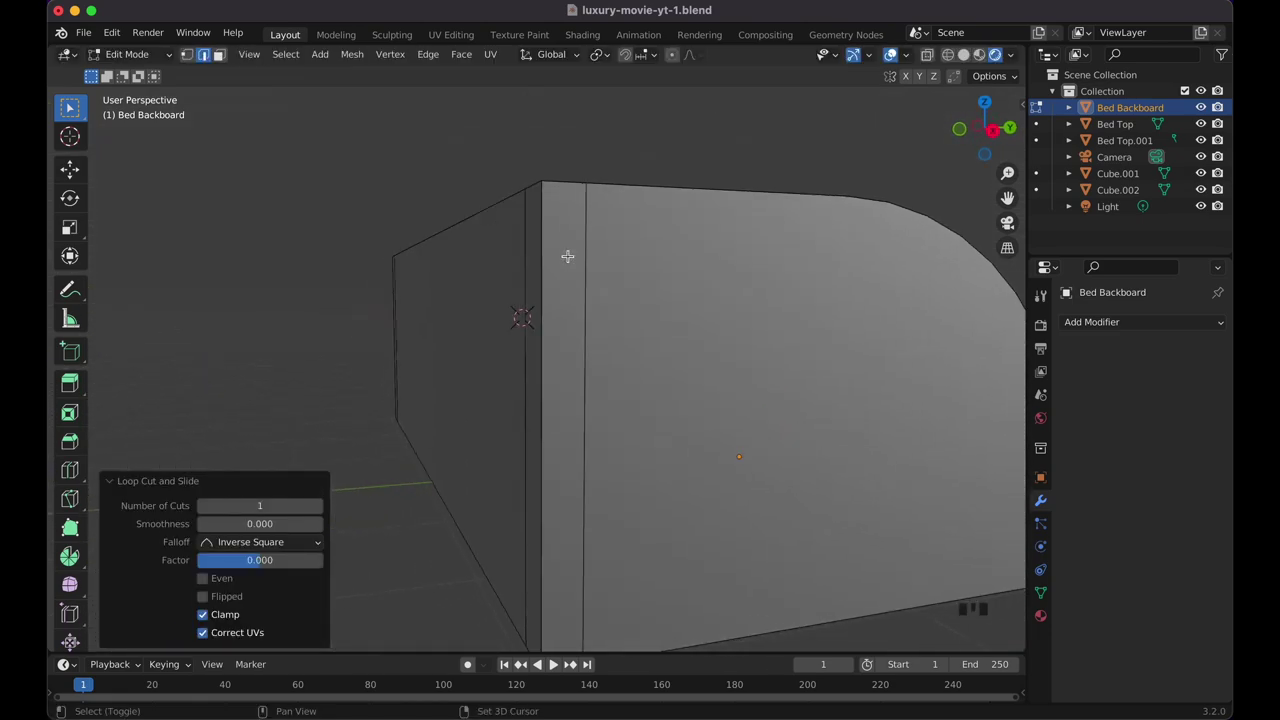
pyautogui.hscroll(10, 567, 256)
pyautogui.click(963, 54)
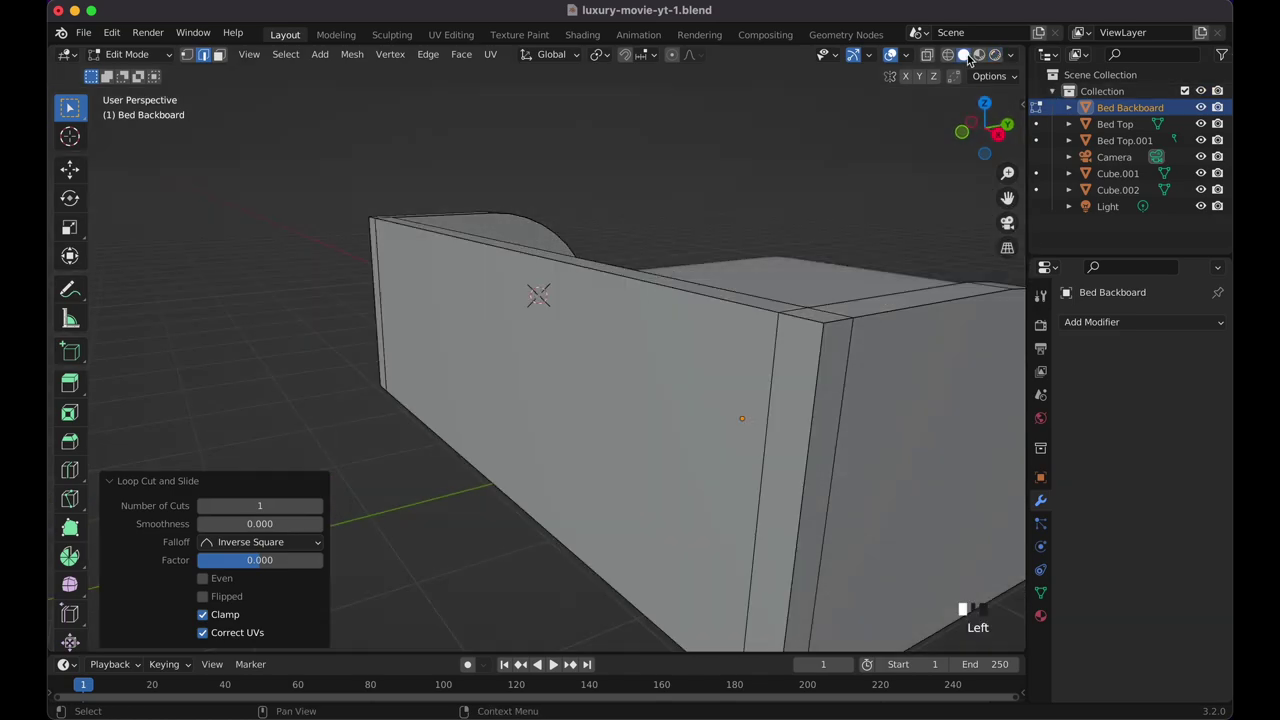
pyautogui.hscroll(10, 716, 289)
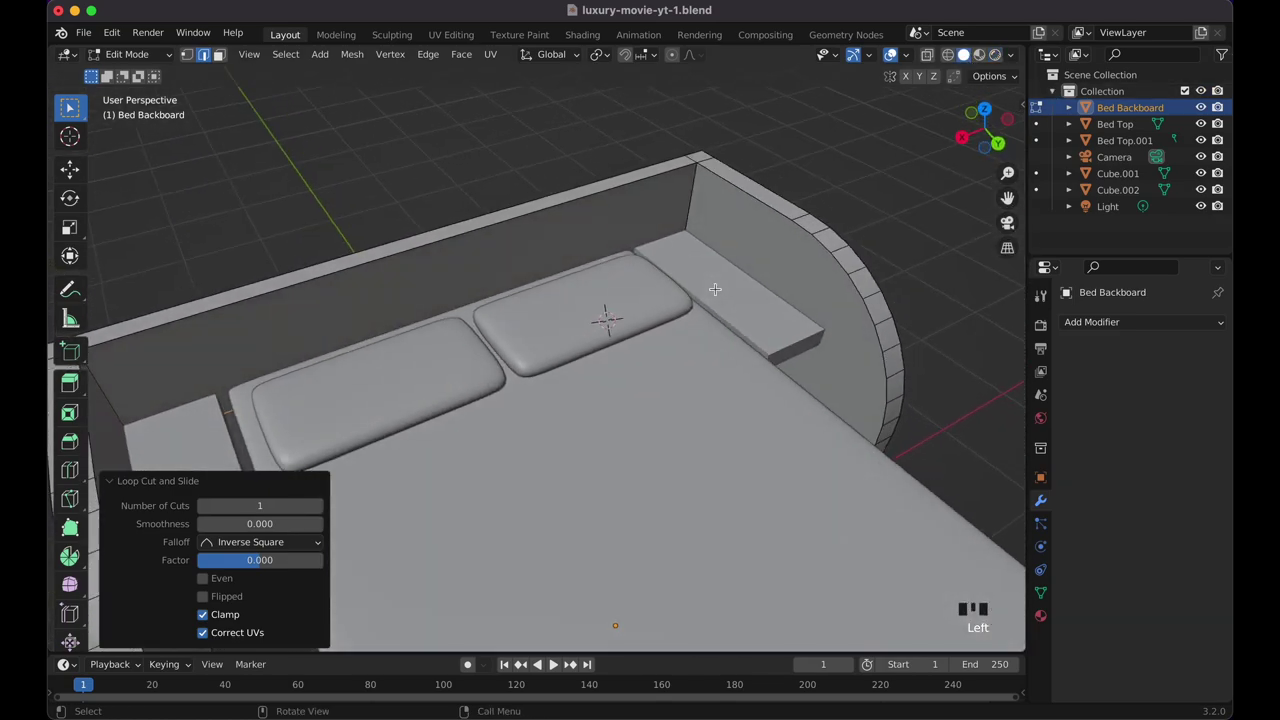
pyautogui.press('Tab')
pyautogui.scroll(8, 715, 289)
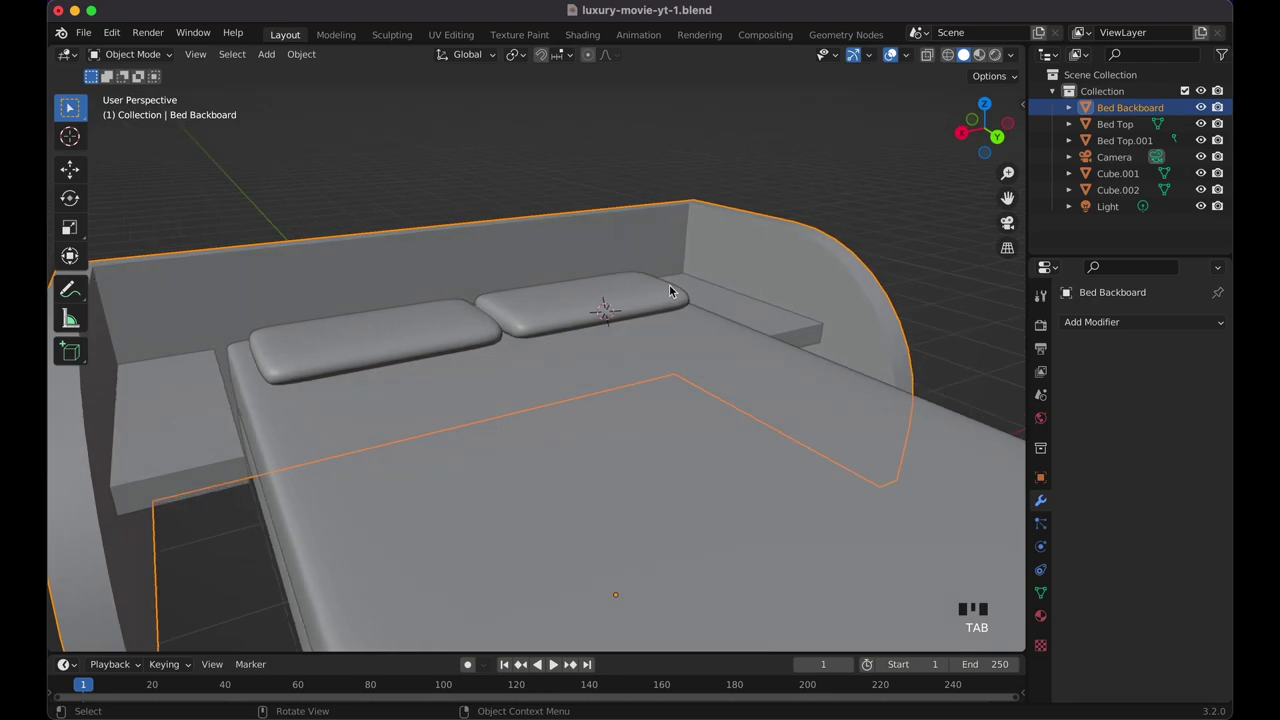
# In Edit Mode, raise the horizontal edge across the backboard's inner back panel about 0.285 m along Z, to the level of the bedside shelves.
pyautogui.press('r')
pyautogui.press('Tab')
pyautogui.press('super')
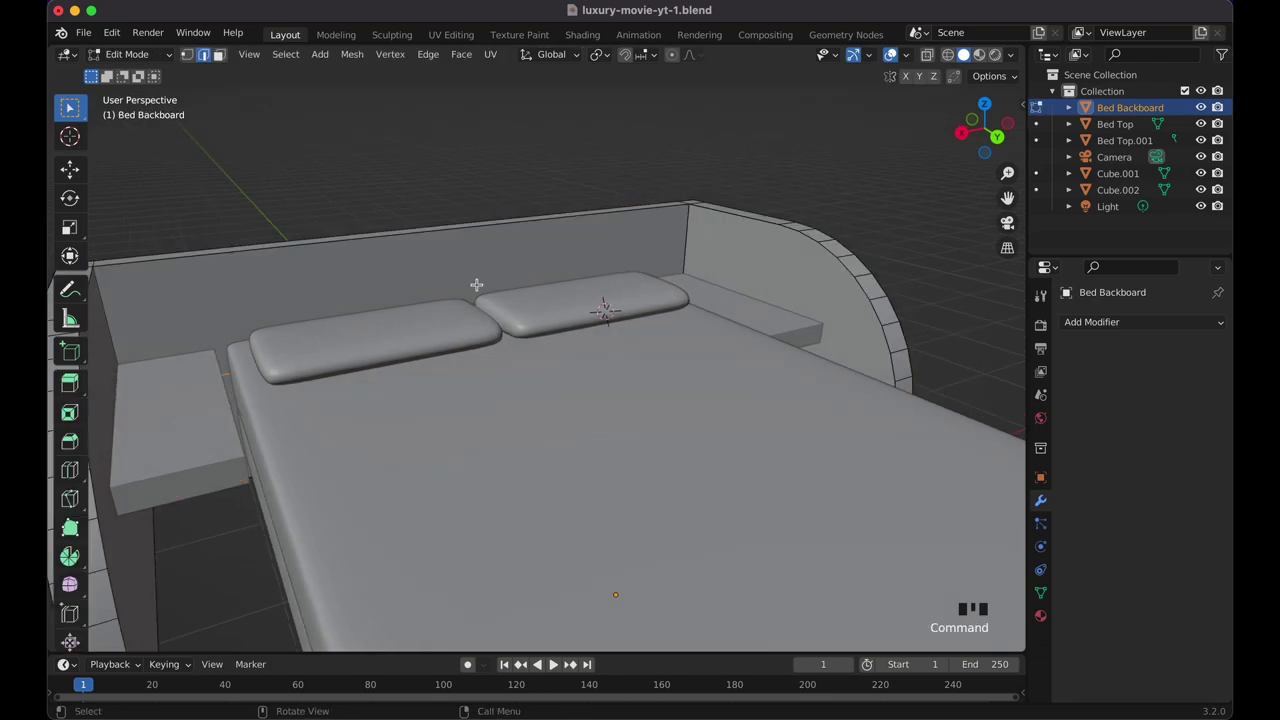
pyautogui.hscroll(-10, 618, 259)
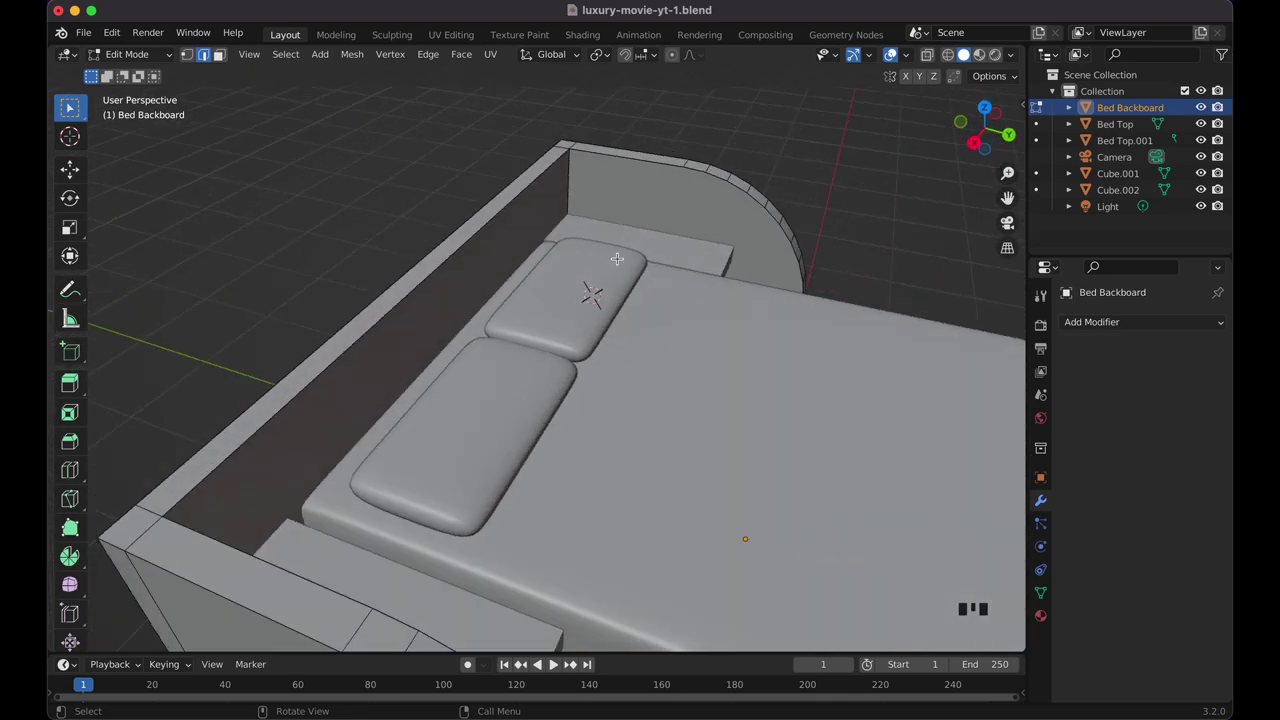
pyautogui.hotkey('shift', 'z')
pyautogui.scroll(-5, 617, 259)
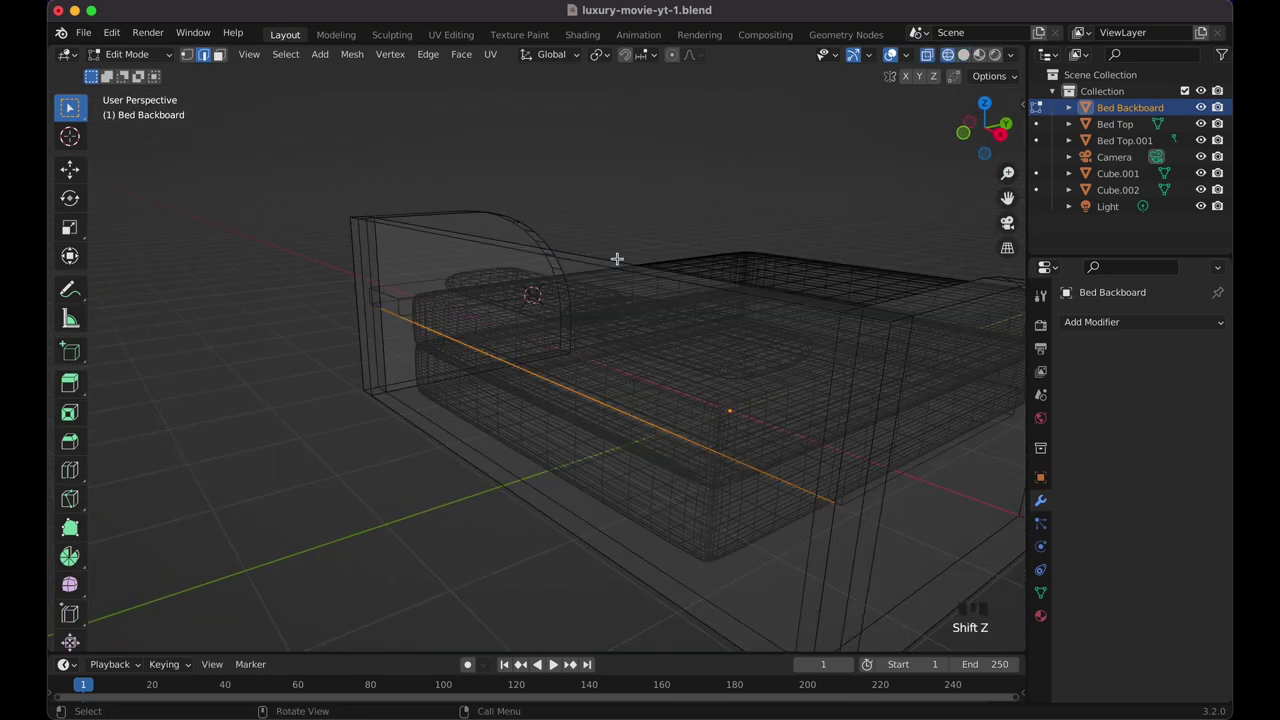
pyautogui.hscroll(-15, 617, 259)
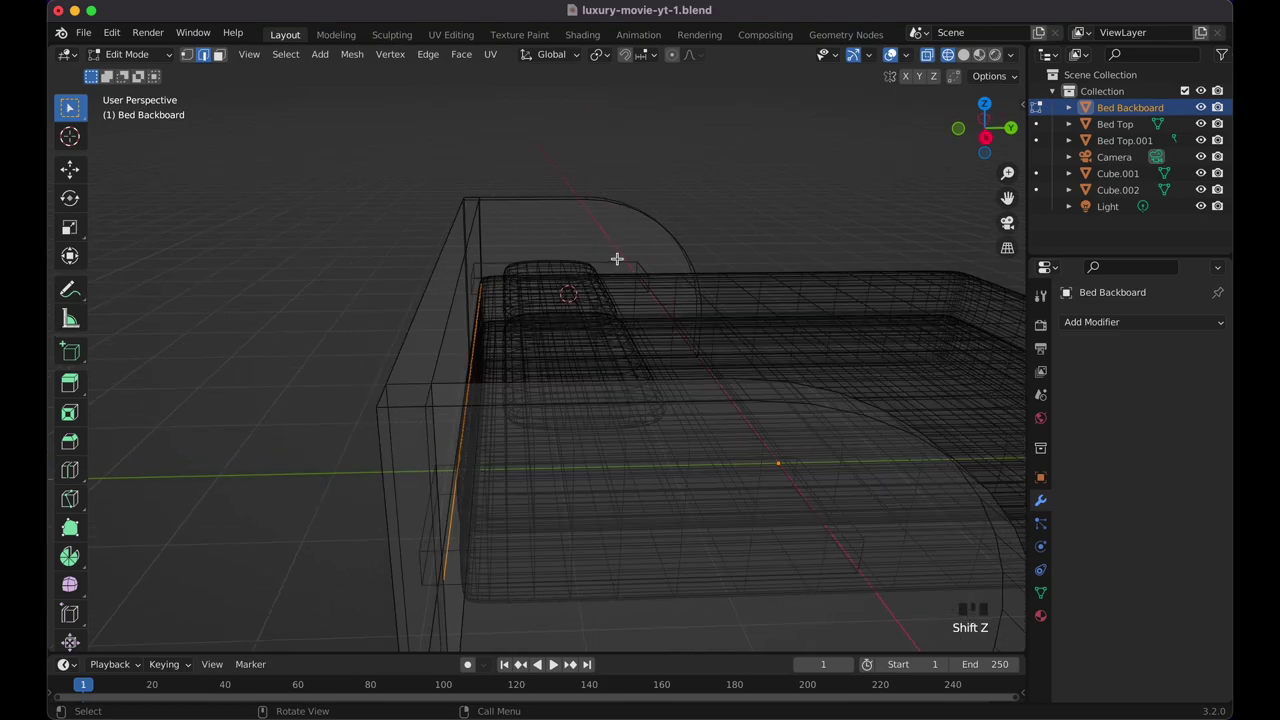
pyautogui.hotkey('shift', 'z')
pyautogui.hscroll(-10, 617, 259)
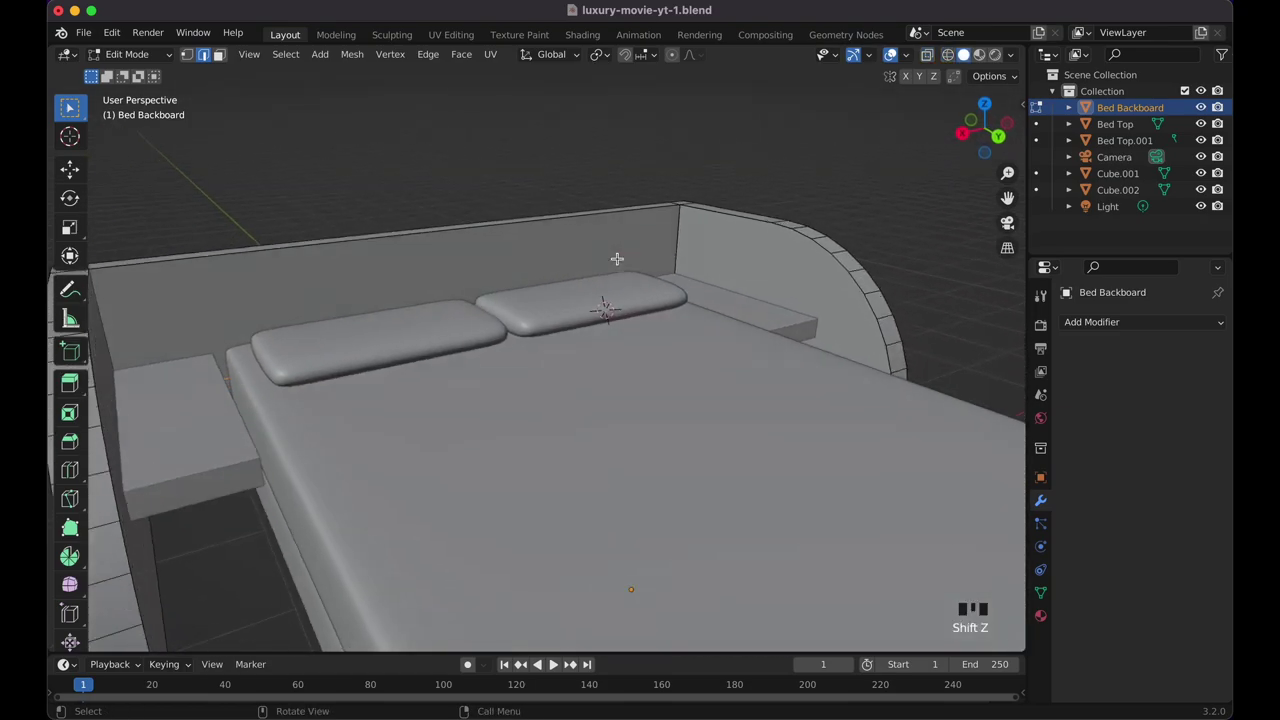
pyautogui.press('g')
pyautogui.press('z')
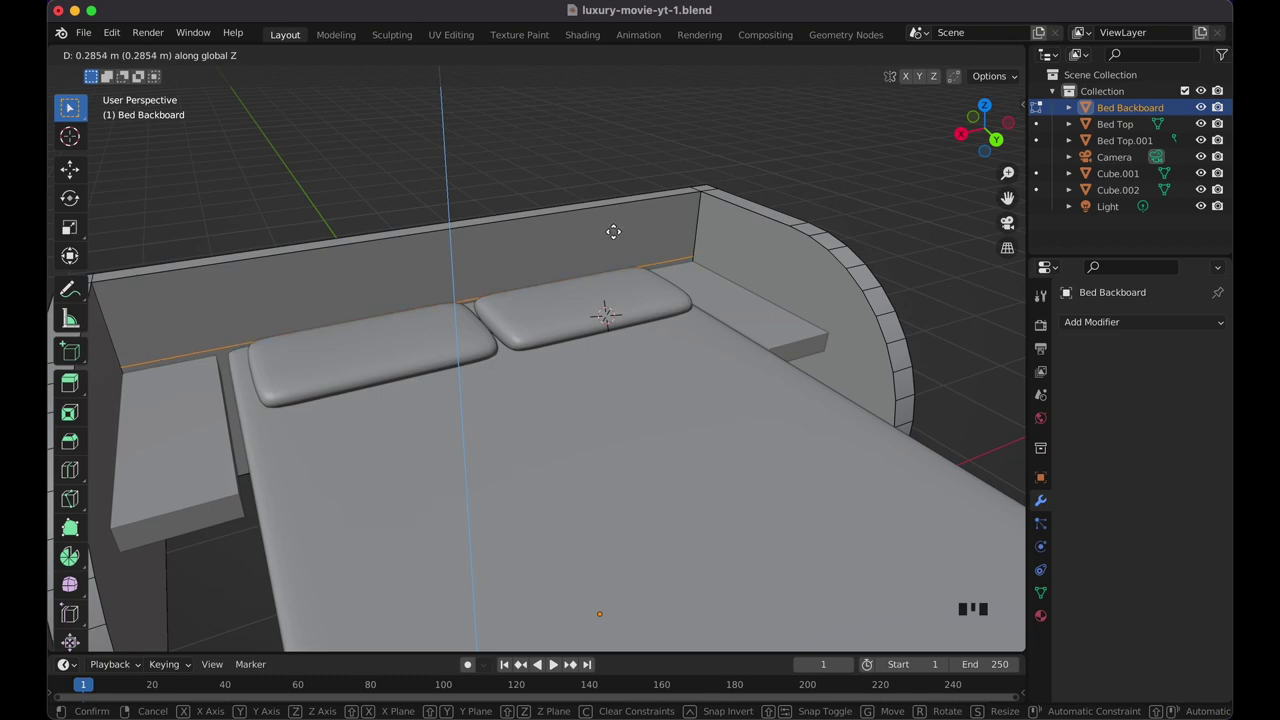
pyautogui.click(613, 231)
pyautogui.hscroll(-5, 497, 240)
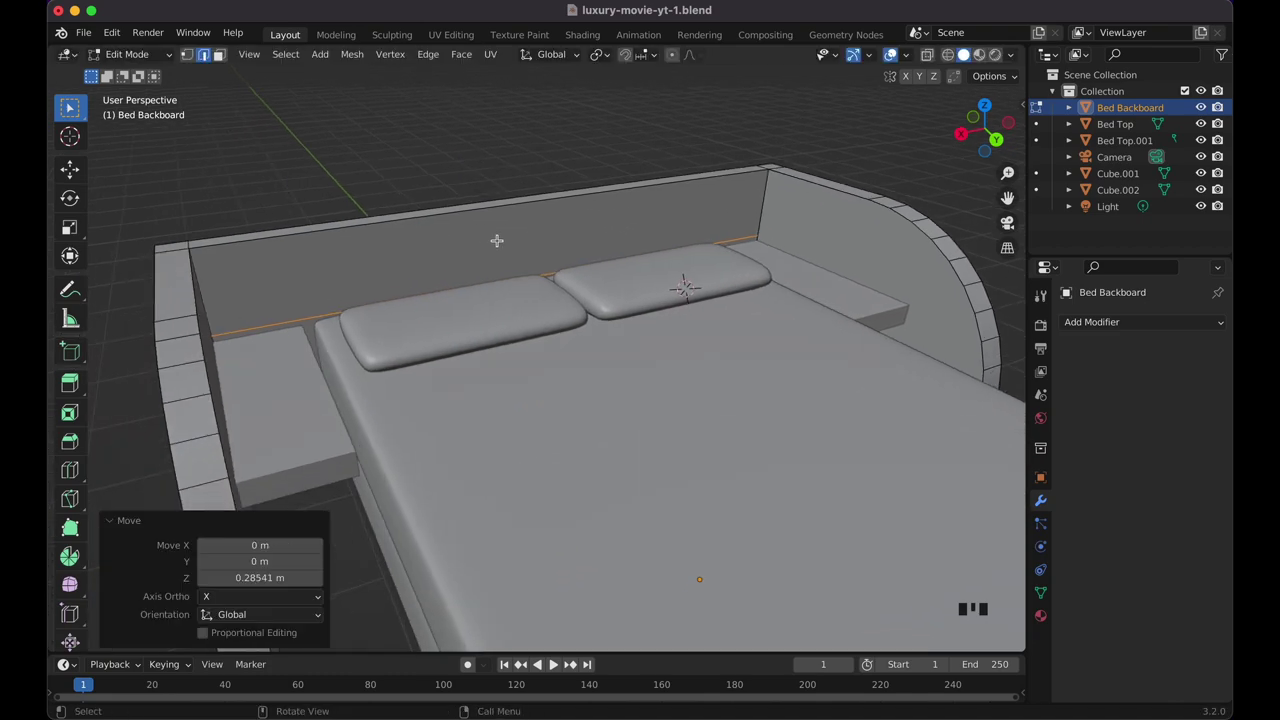
# Add 10 evenly spaced vertical loop cuts across the upper part of the backboard's inner back panel.
pyautogui.hotkey('ctrl', 'r')
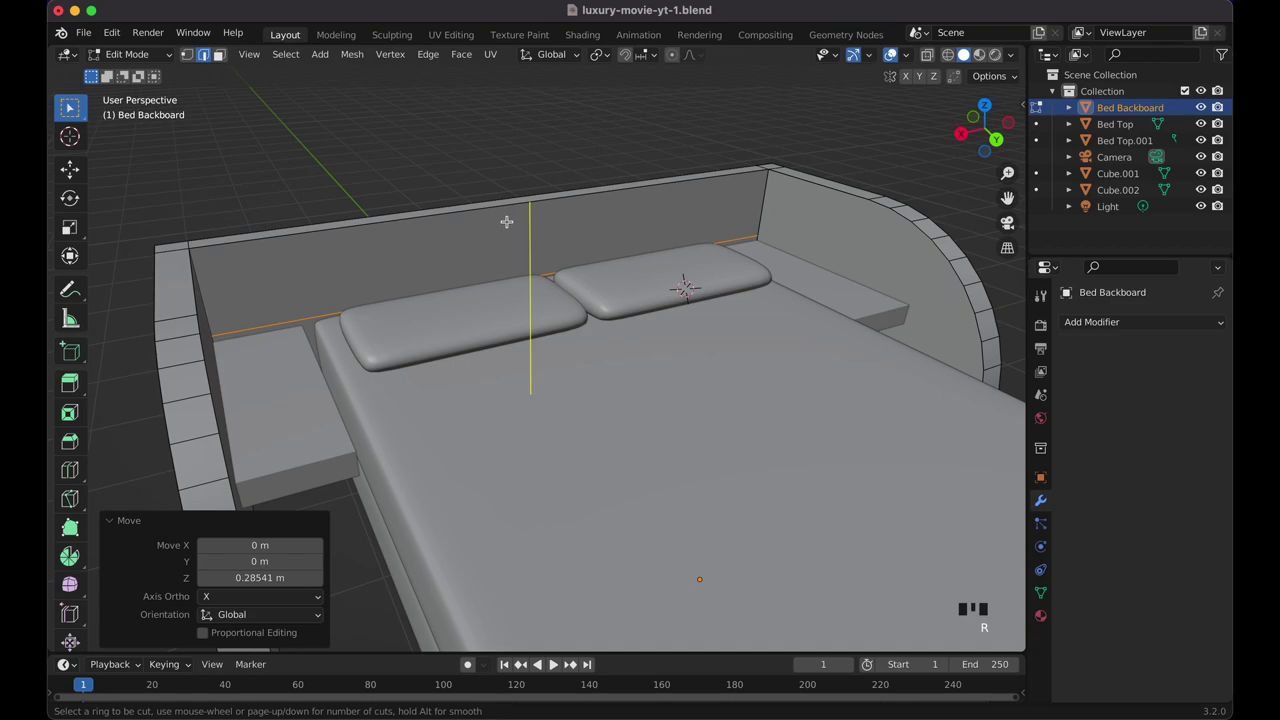
pyautogui.click(506, 221)
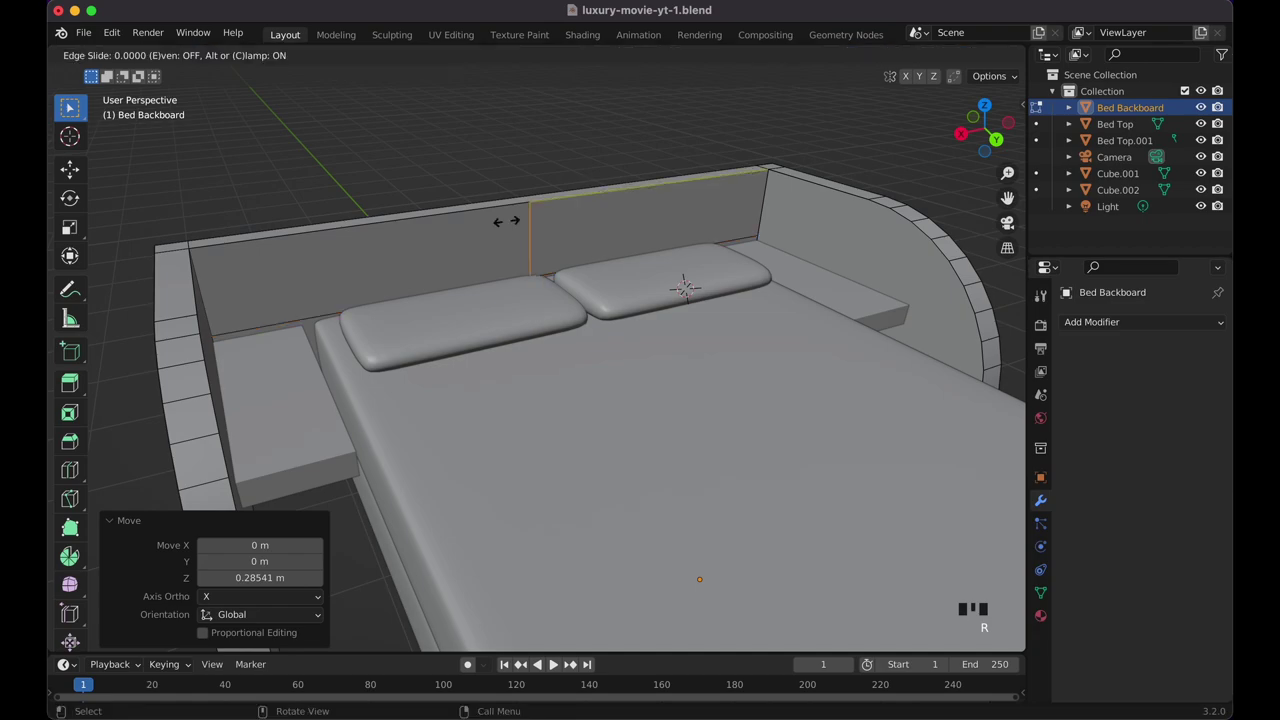
pyautogui.click(506, 221)
pyautogui.click(300, 506)
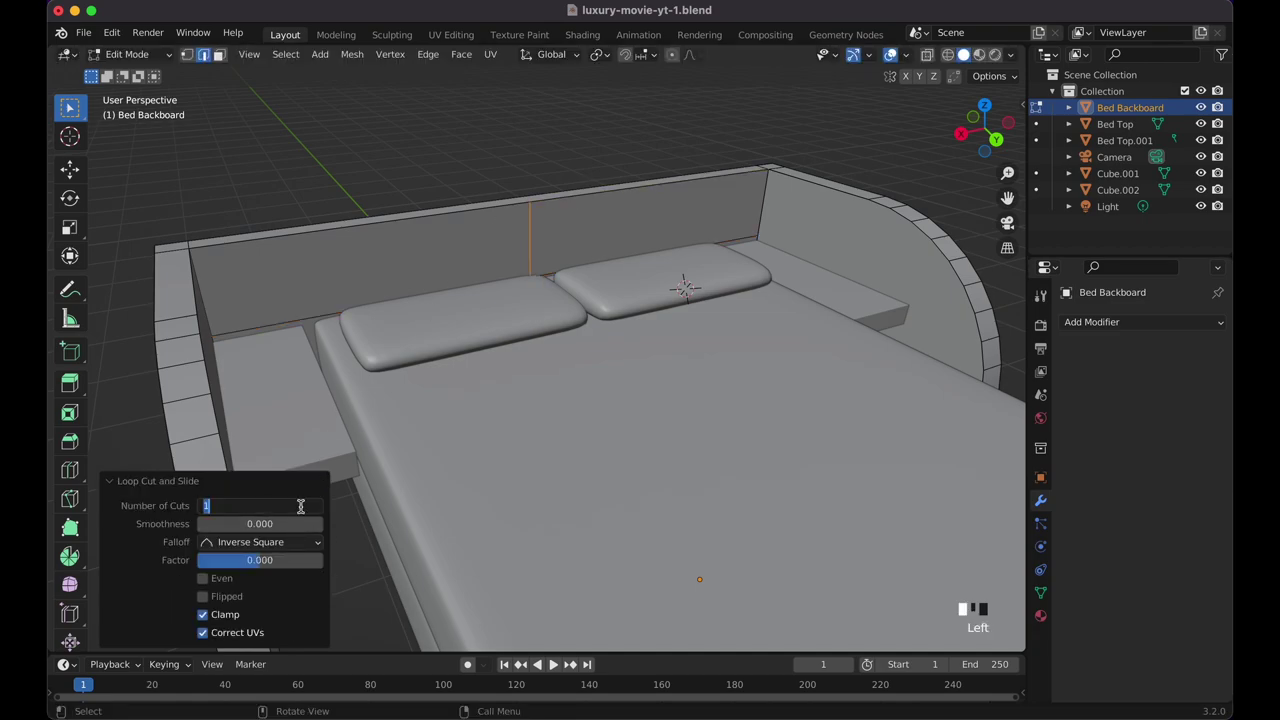
pyautogui.write('10')
pyautogui.press('Return')
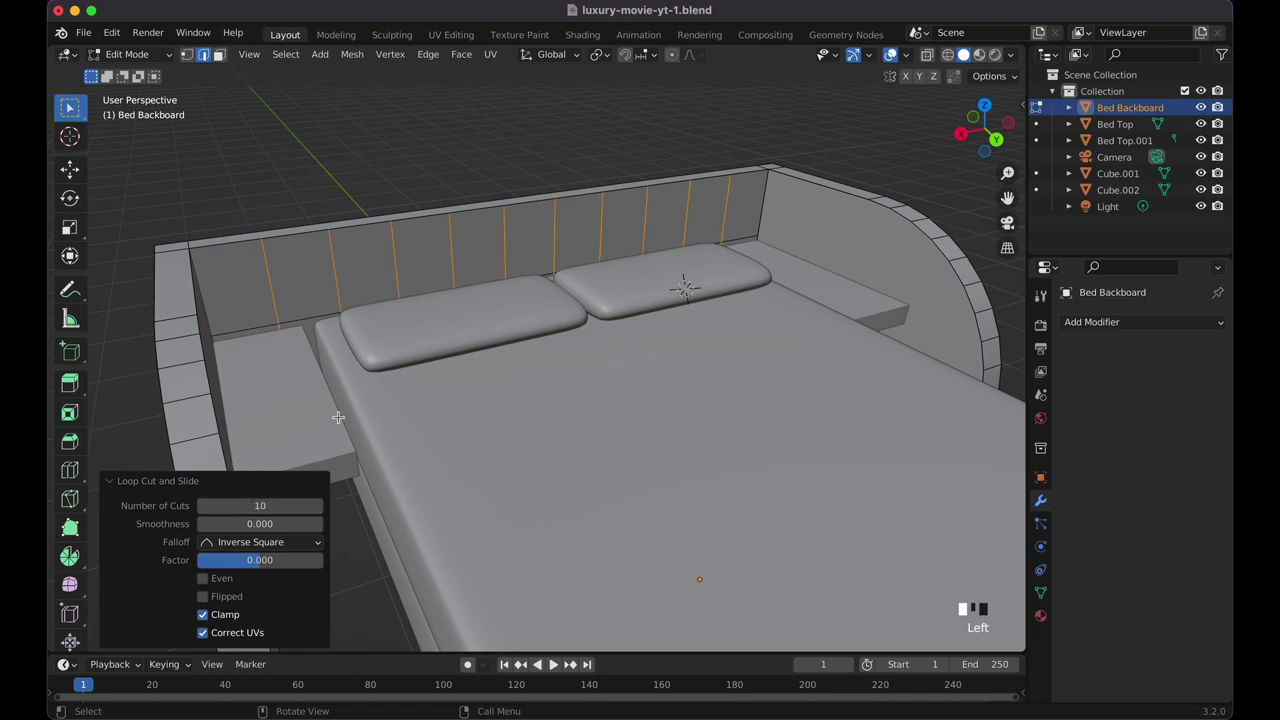
pyautogui.click(405, 147)
pyautogui.moveTo(443, 199)
pyautogui.mouseDown(button='middle')
pyautogui.moveTo(376, 238)
pyautogui.moveTo(443, 198)
pyautogui.mouseUp(button='middle')
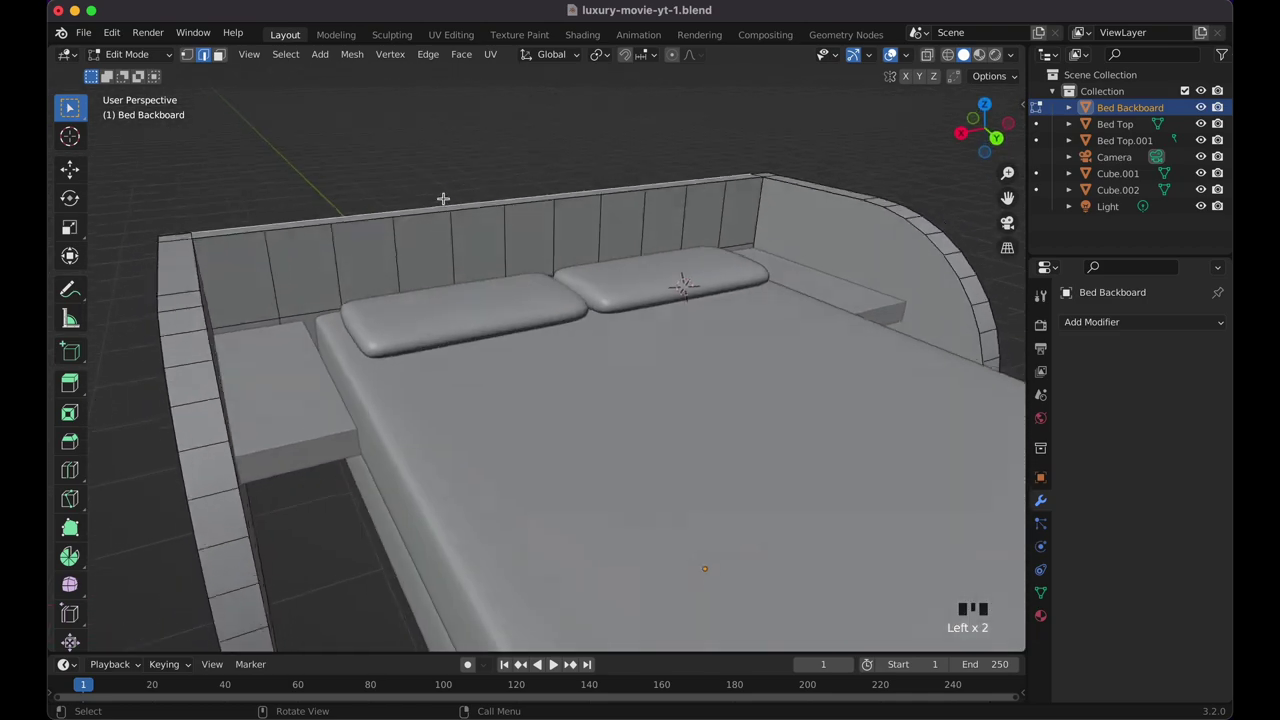
# In face selection, select the whole row of upper back panel faces and inset them individually by about 0.026 m.
pyautogui.click(260, 280)
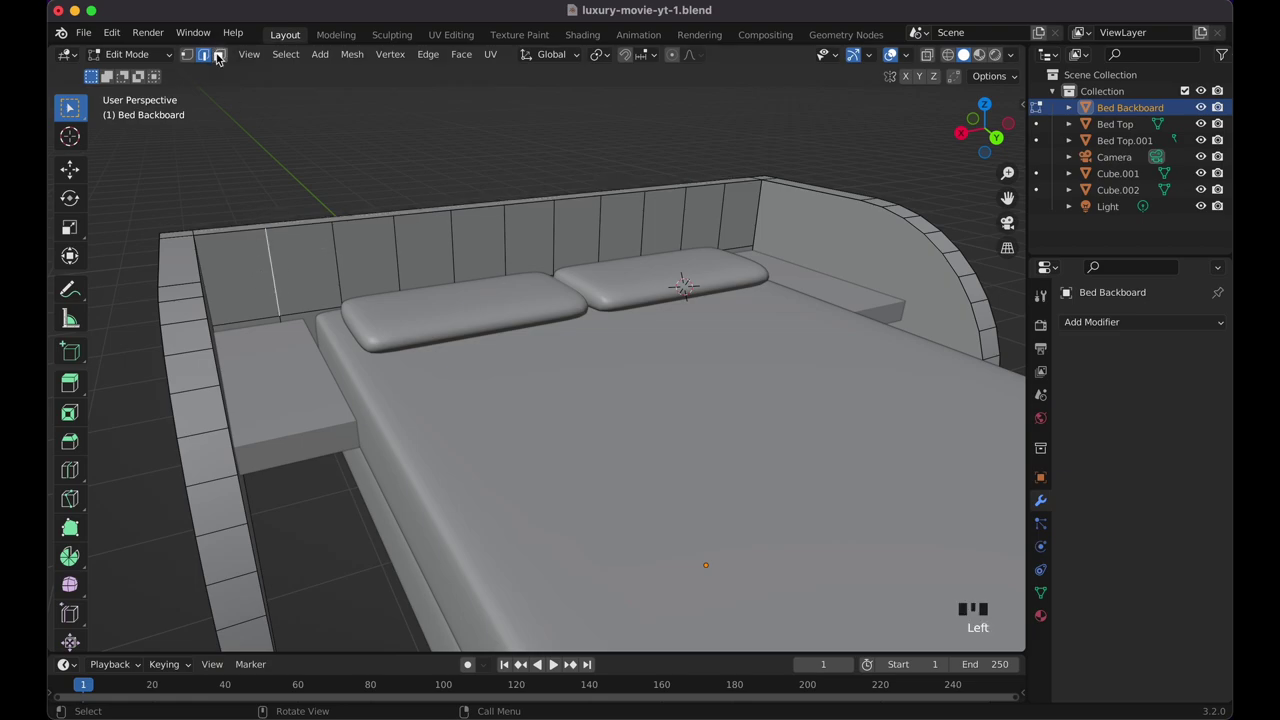
pyautogui.click(219, 54)
pyautogui.click(257, 288)
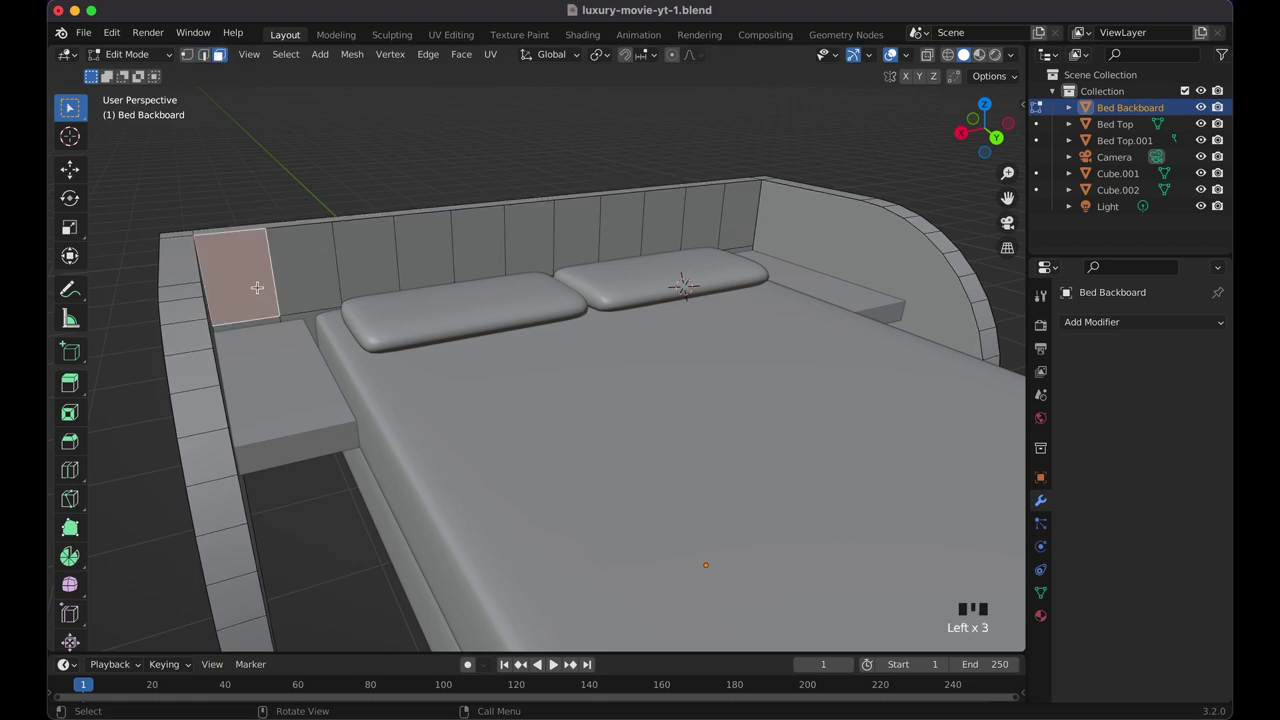
pyautogui.click(740, 213)
pyautogui.click(740, 213)
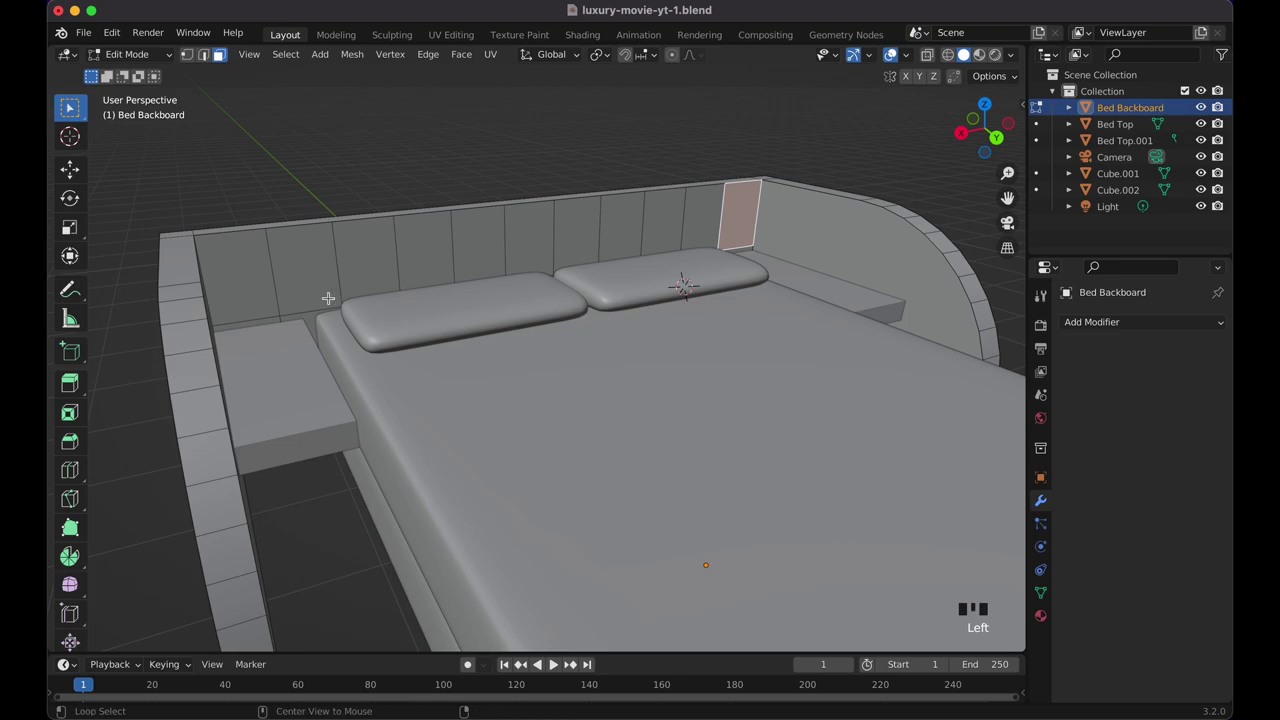
pyautogui.keyDown('alt'); pyautogui.click(263, 289); pyautogui.keyUp('alt')
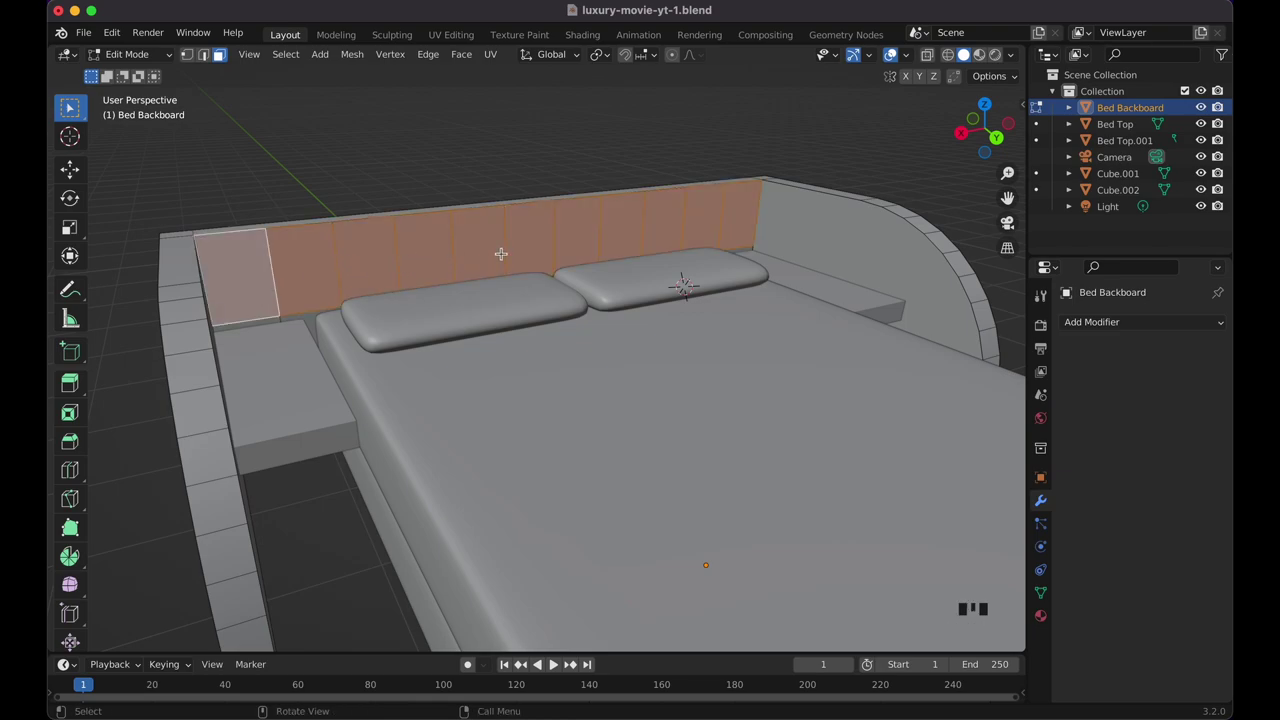
pyautogui.press('i')
pyautogui.press('i')
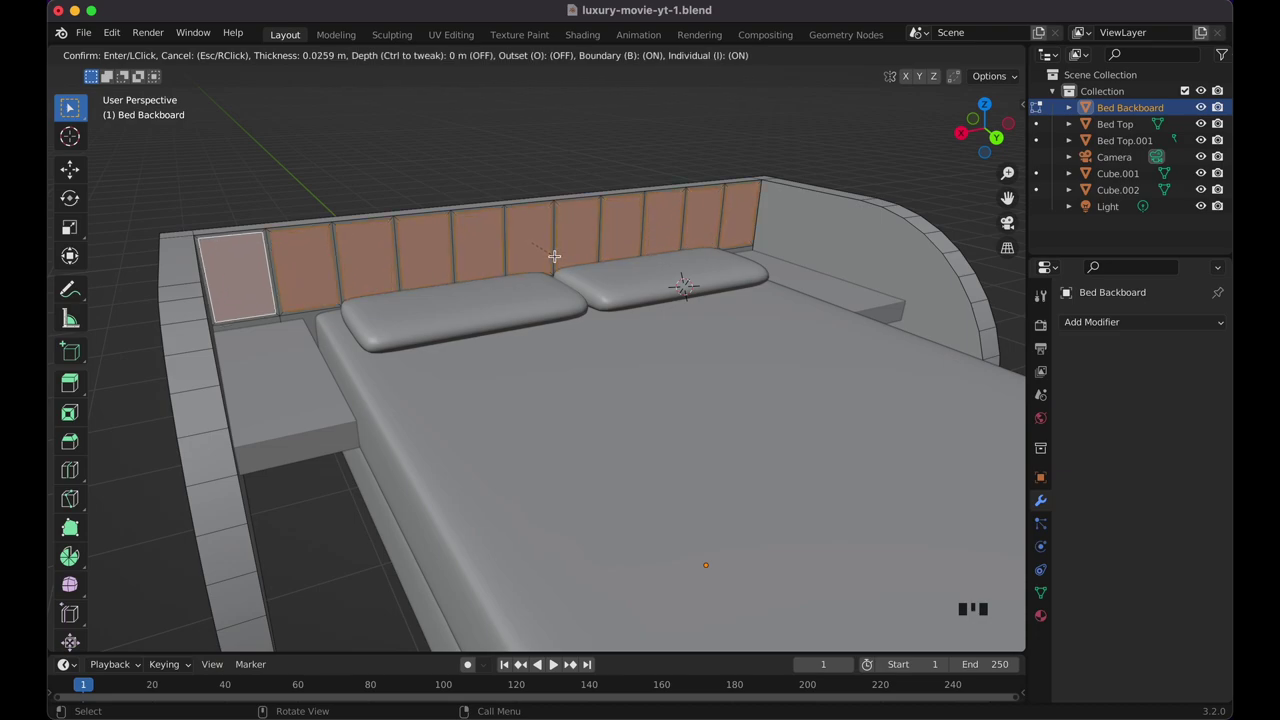
pyautogui.click(554, 256)
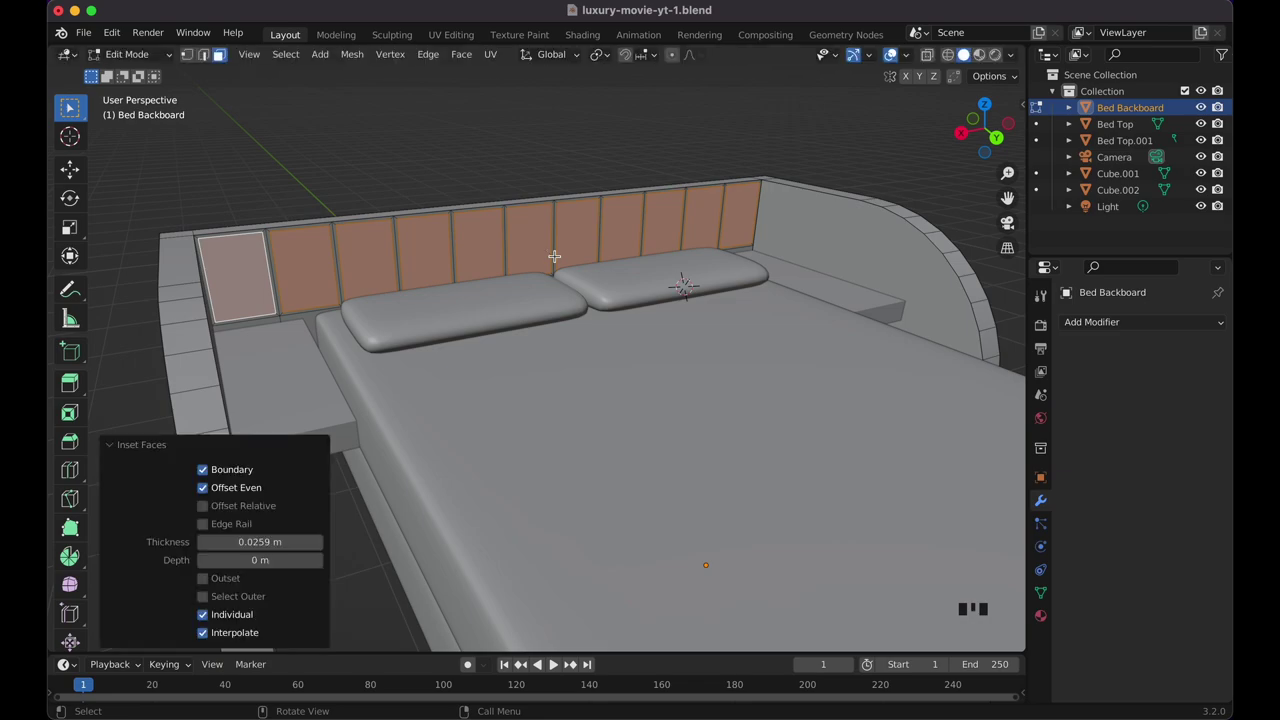
# Extrude the inset backboard panels outward by about 0.059 m along their normals.
pyautogui.scroll(4, 269, 229)
pyautogui.keyDown('shift'); pyautogui.scroll(1, 269, 229); pyautogui.keyUp('shift')
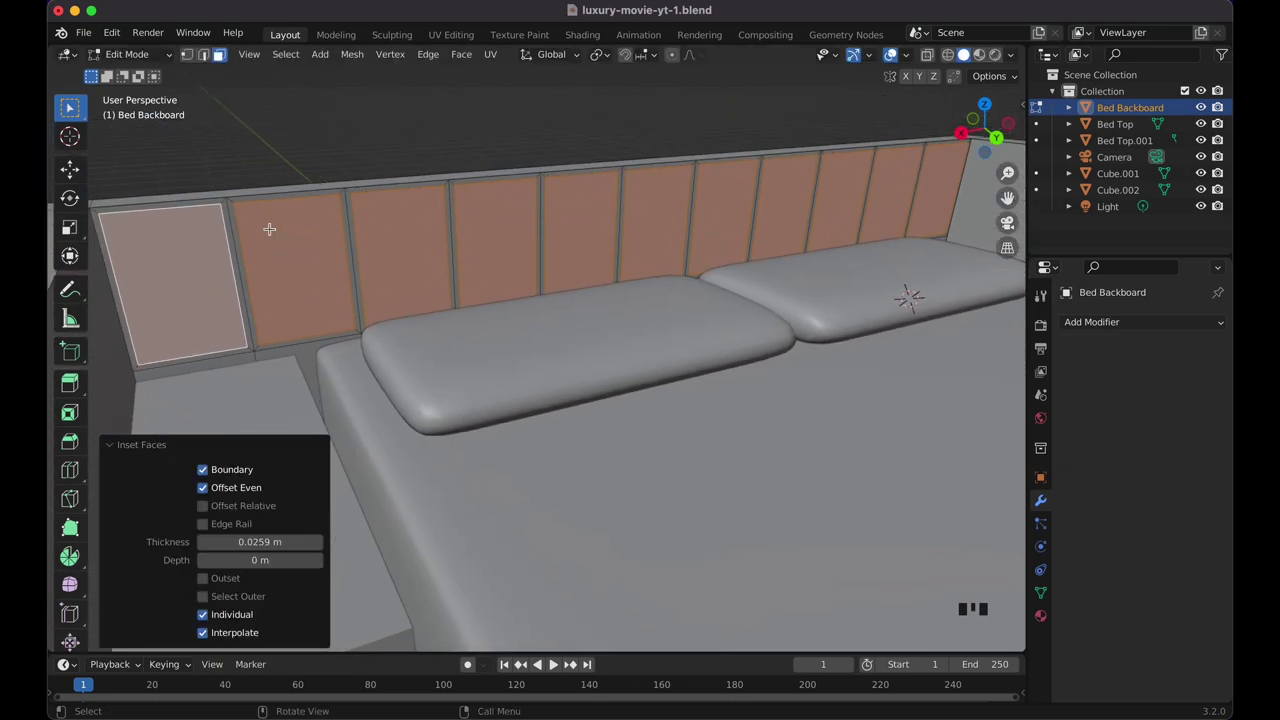
pyautogui.press('e')
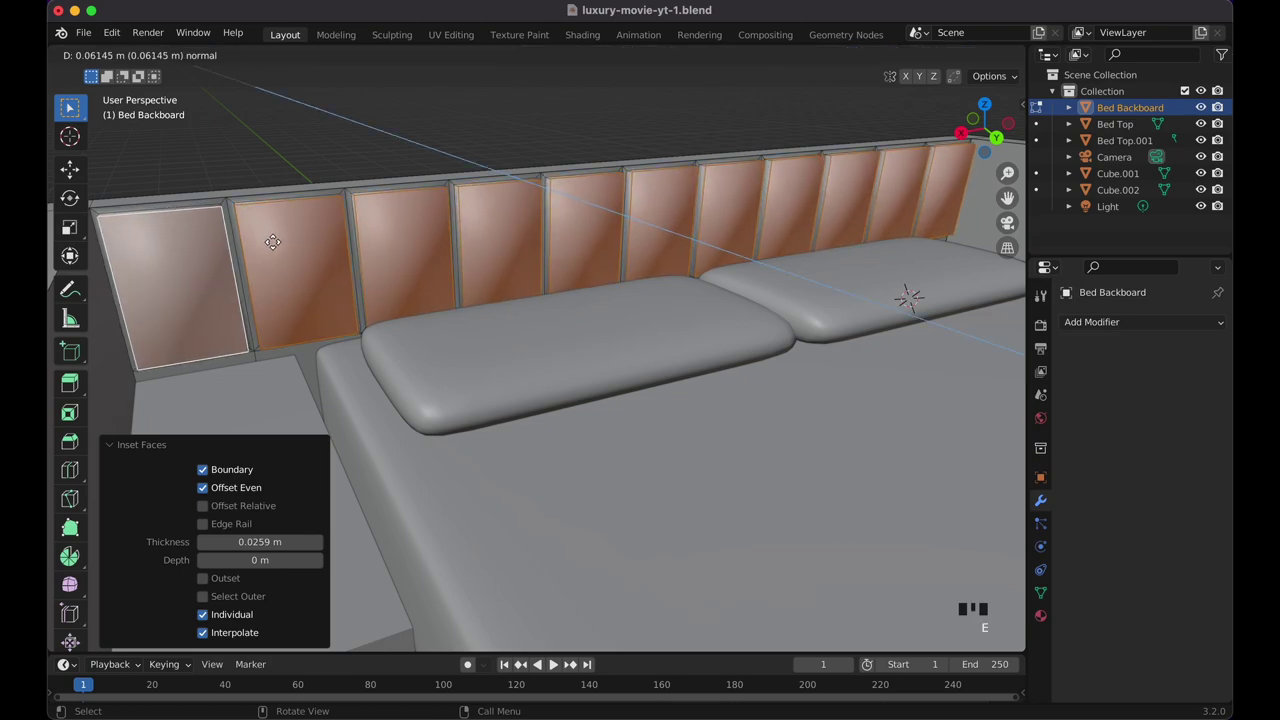
pyautogui.click(273, 241)
pyautogui.scroll(5, 272, 240)
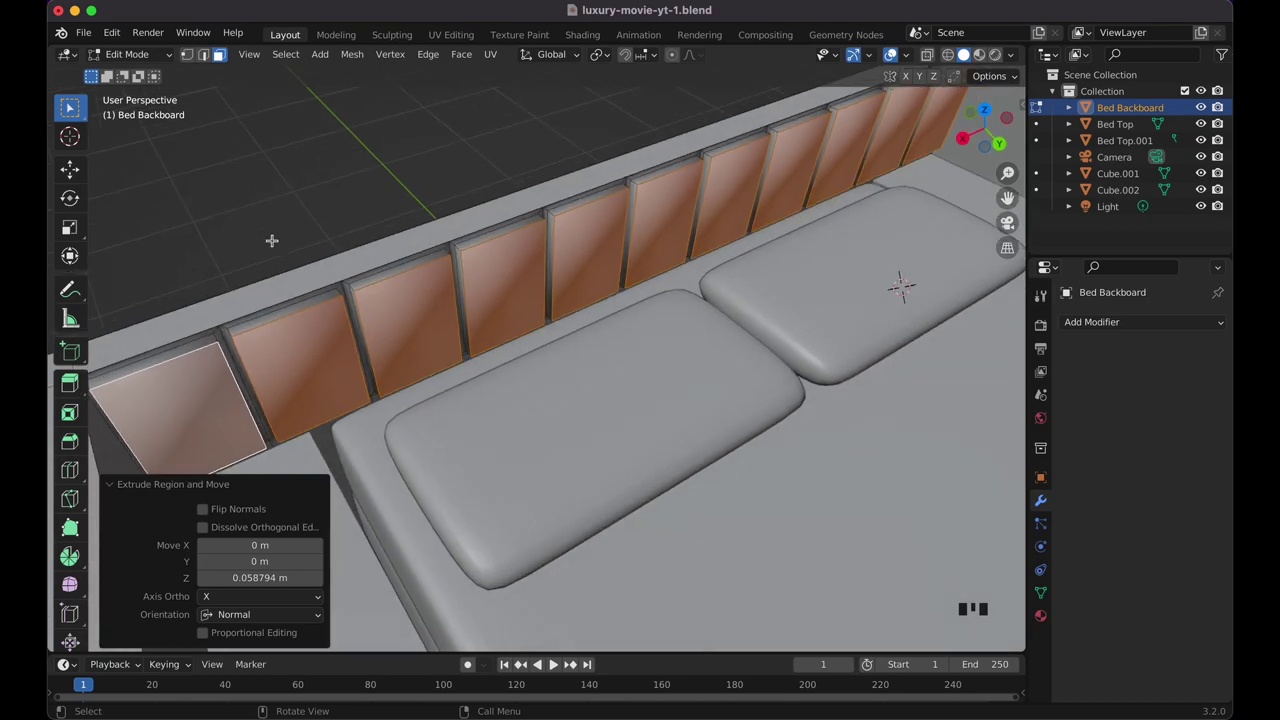
pyautogui.scroll(-4, 272, 240)
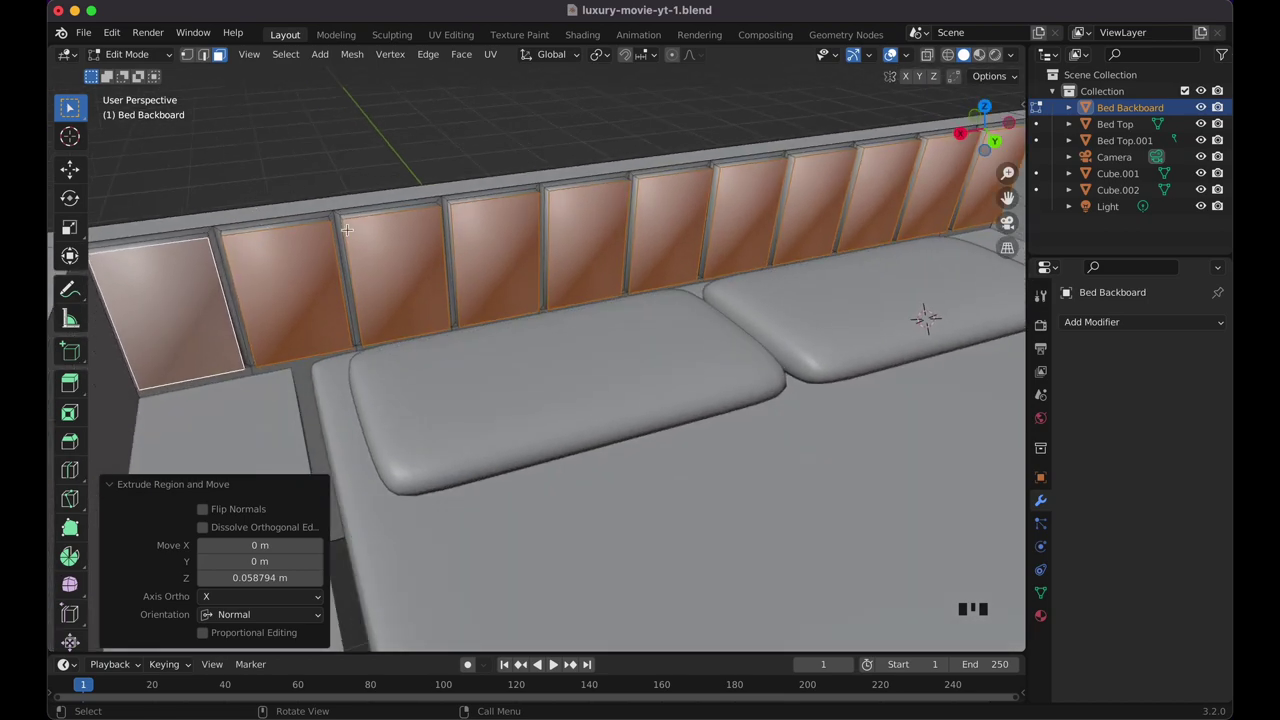
# Bevel the edges of the extruded backboard panels by about 0.064 m with 10 segments, leave Edit Mode and save the file.
pyautogui.hotkey('ctrl', 'b')
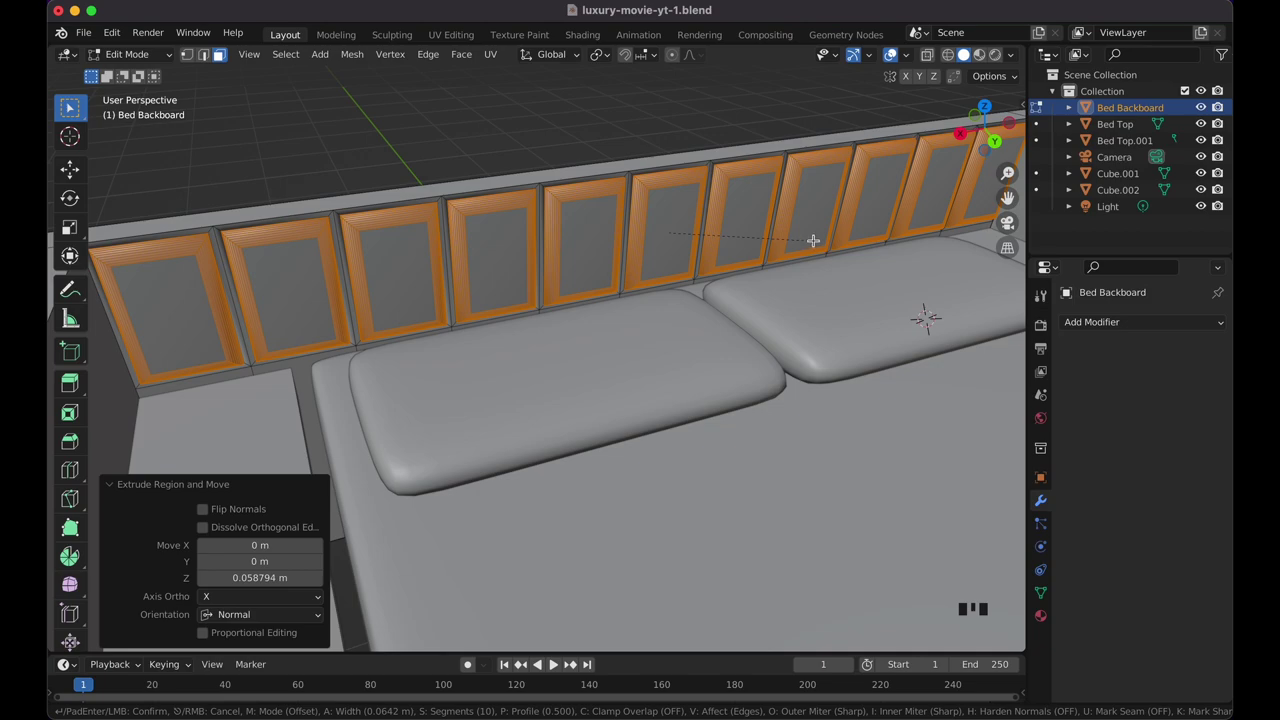
pyautogui.click(813, 240)
pyautogui.moveTo(813, 240); pyautogui.dragTo(811, 240, button='middle')
pyautogui.press('Tab')
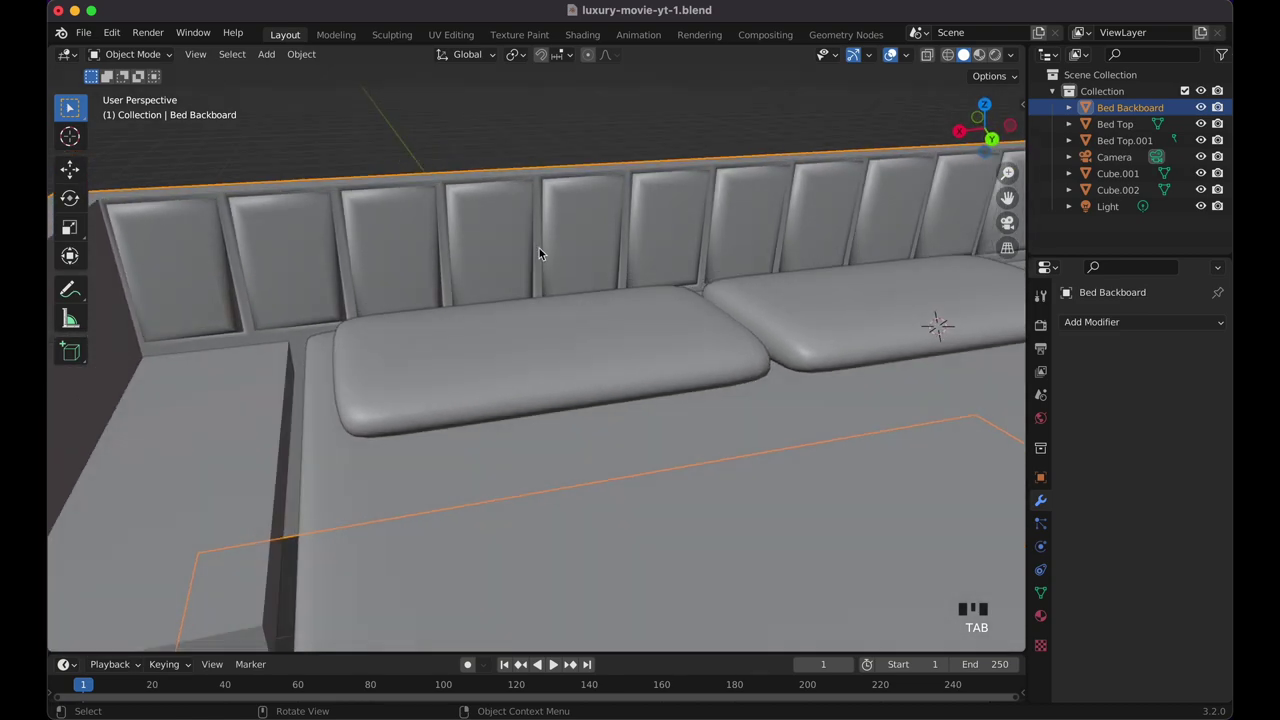
pyautogui.moveTo(415, 269); pyautogui.dragTo(428, 249, button='middle')
pyautogui.press('super+s')
pyautogui.click(428, 250)
pyautogui.click(428, 249)
# Undo the bevel and extrusion of the backboard panels, and extrude the inset faces again by about 0.113 m.
pyautogui.hotkey('ctrl', 'z')
pyautogui.hotkey('ctrl', 'z')
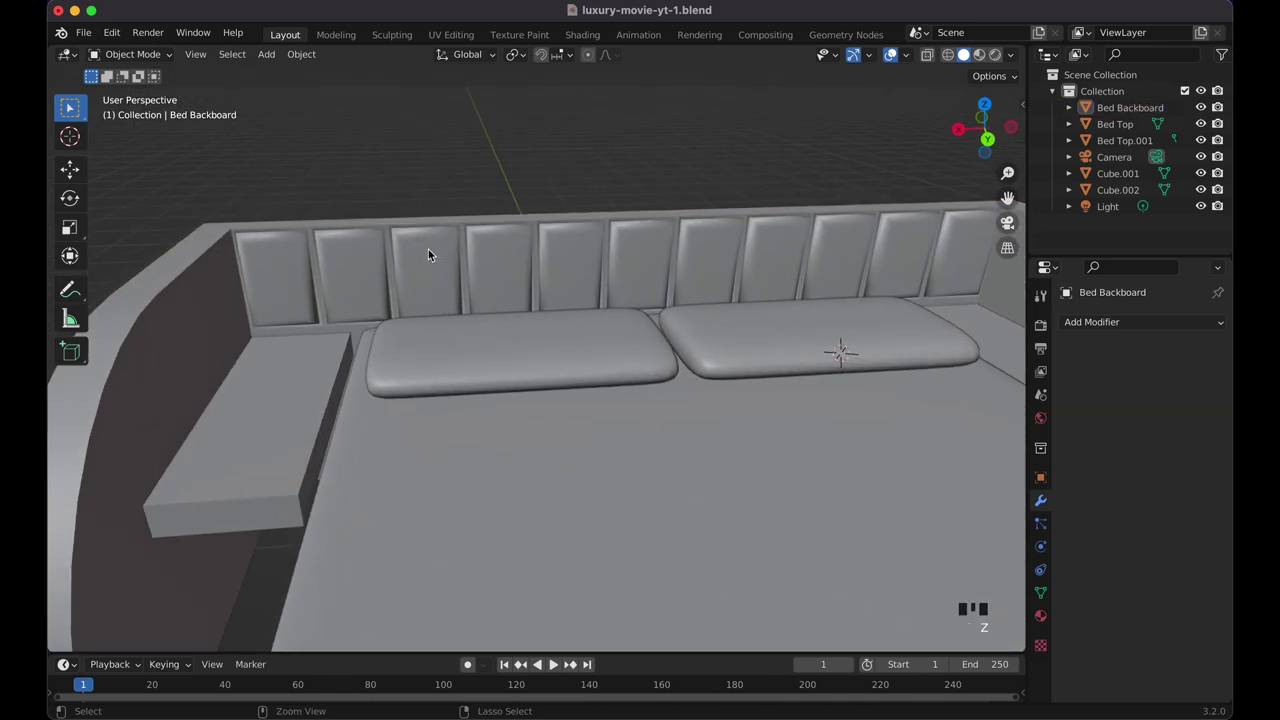
pyautogui.press('Tab')
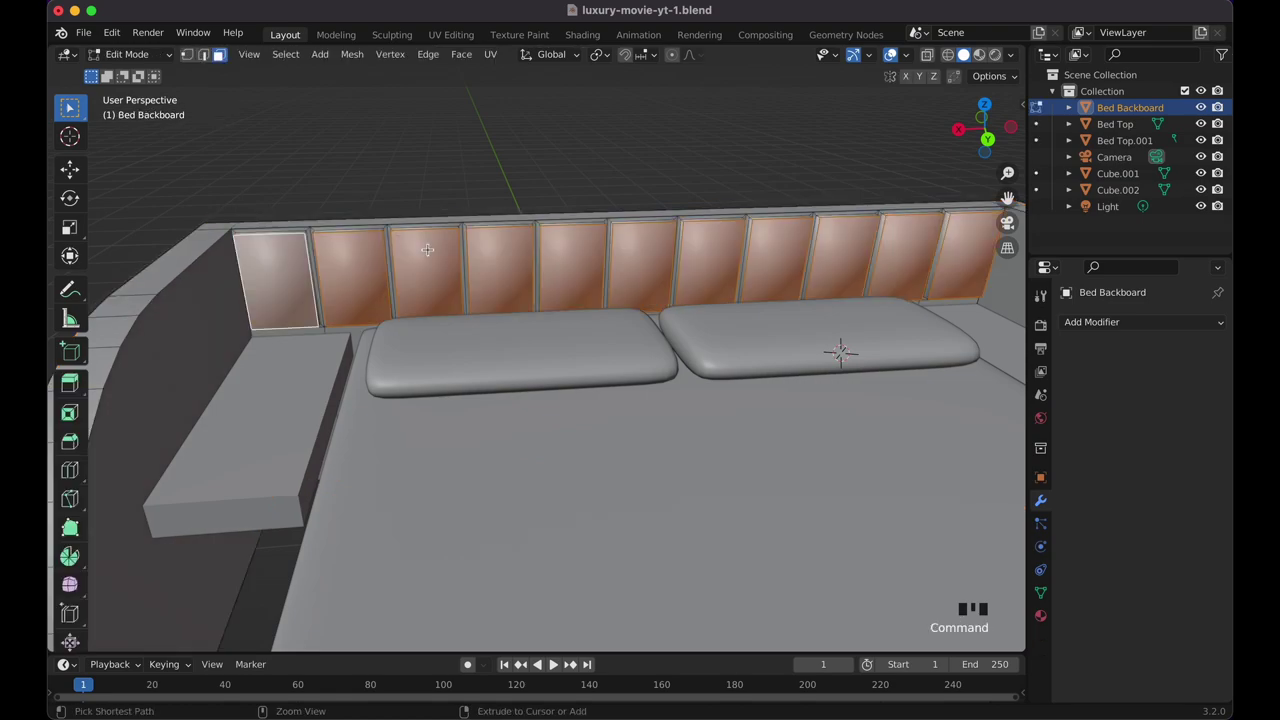
pyautogui.hotkey('ctrl', 'z')
pyautogui.press('e')
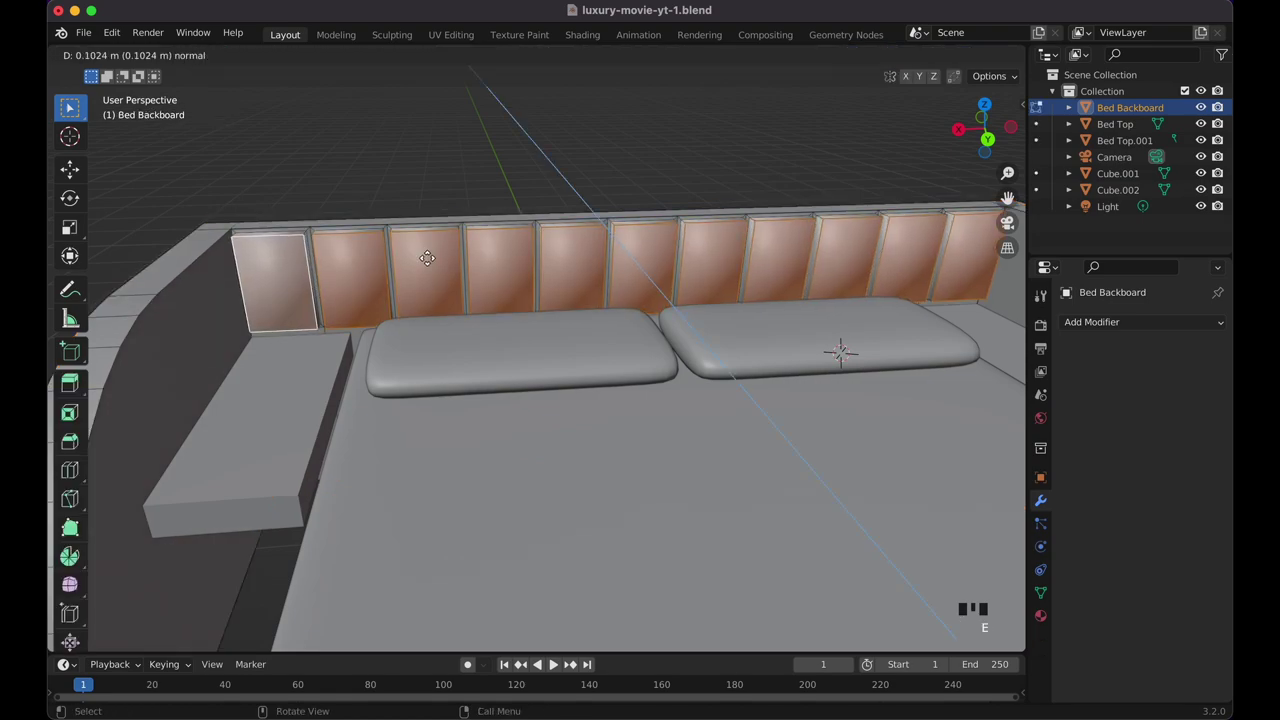
pyautogui.click(426, 259)
# Try a 10-segment bevel on the re-extruded backboard panels, check it in Object Mode, and undo it in Edit Mode.
pyautogui.hotkey('ctrl', 'b')
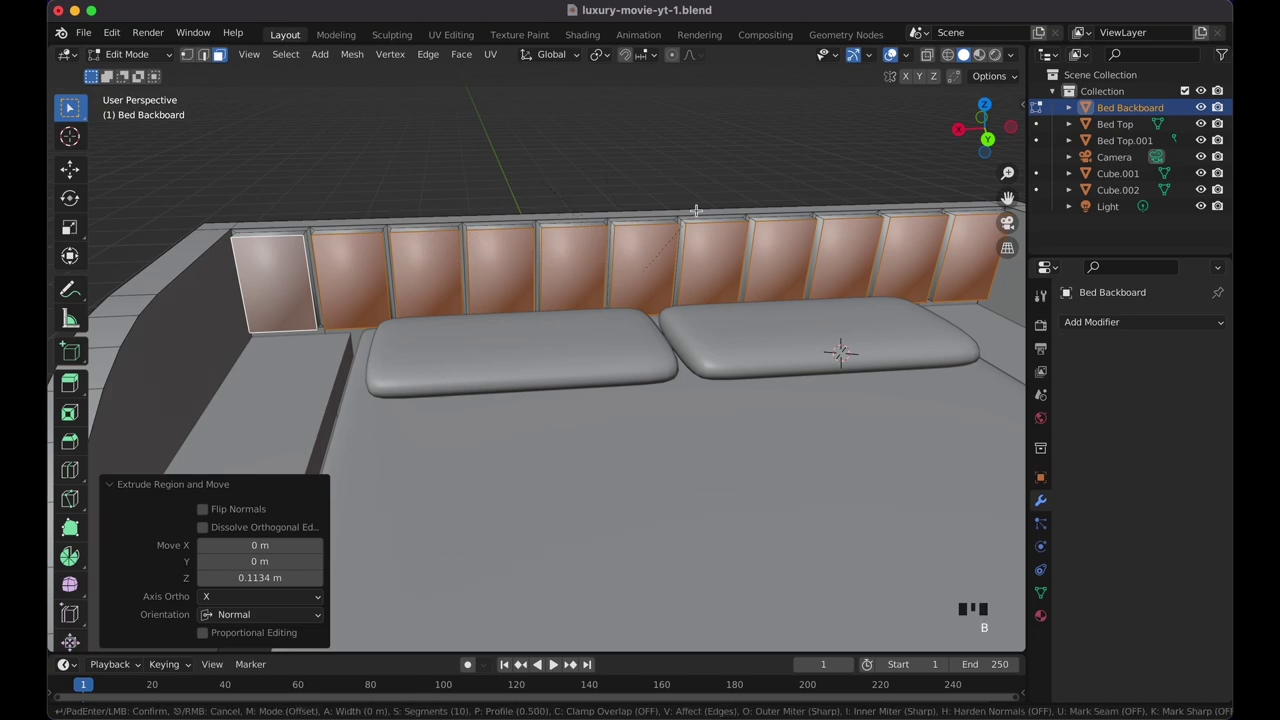
pyautogui.click(866, 203)
pyautogui.press('Tab')
pyautogui.moveTo(871, 208); pyautogui.dragTo(866, 203, button='middle')
pyautogui.press('Tab')
pyautogui.press('Tab')
pyautogui.press('Tab')
pyautogui.hotkey('ctrl', 'z')
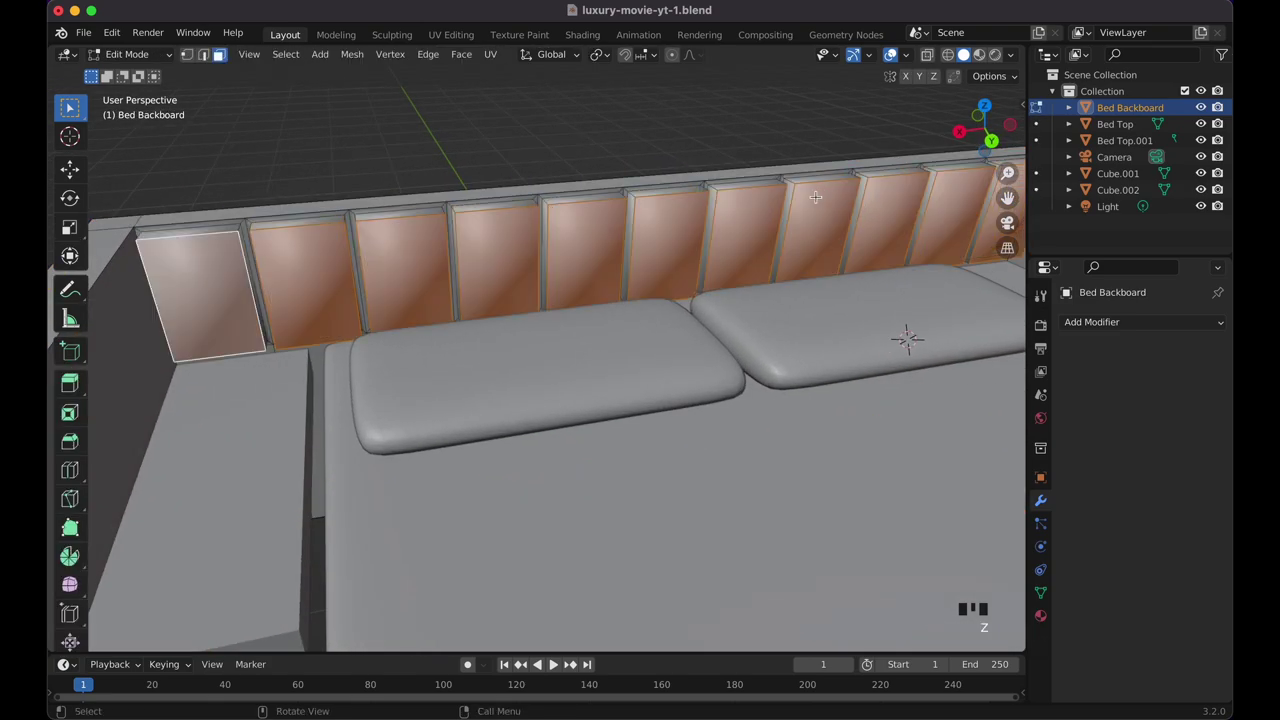
# Bevel the extruded backboard panels' edges with a width of about 0.071 m and 10 segments, and return to Object Mode.
pyautogui.press('i')
pyautogui.press('b')
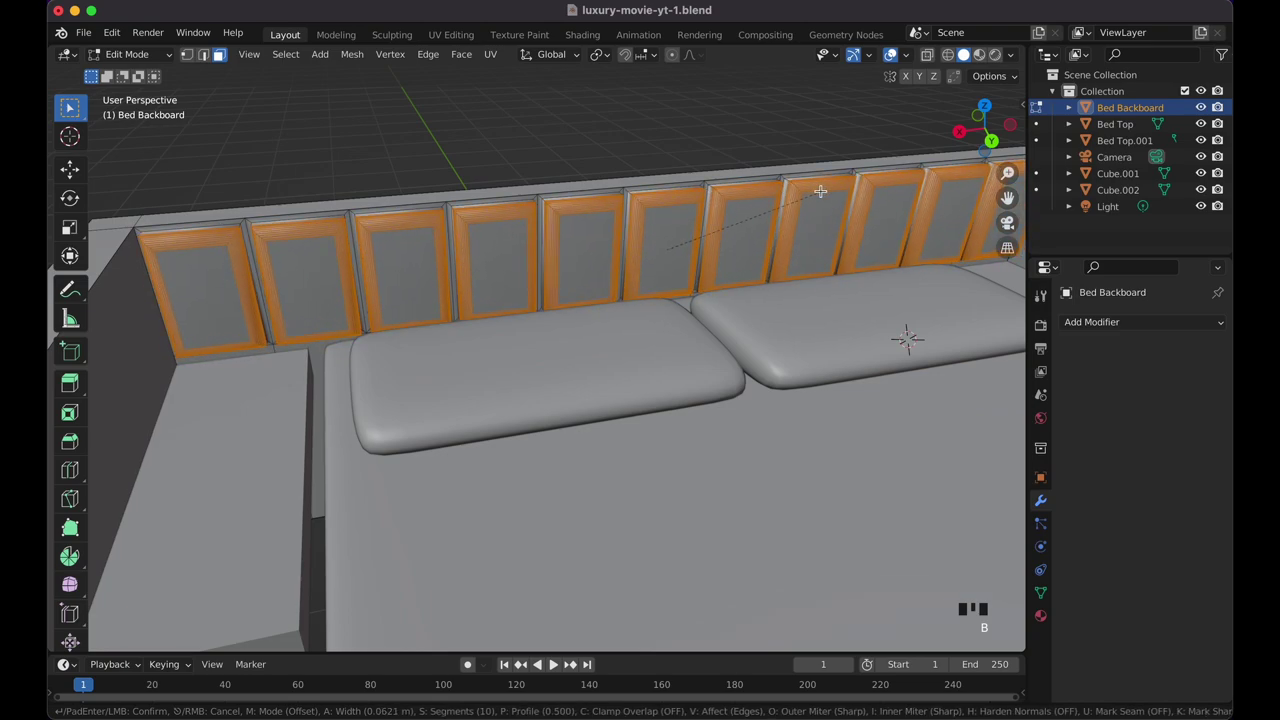
pyautogui.click(821, 190)
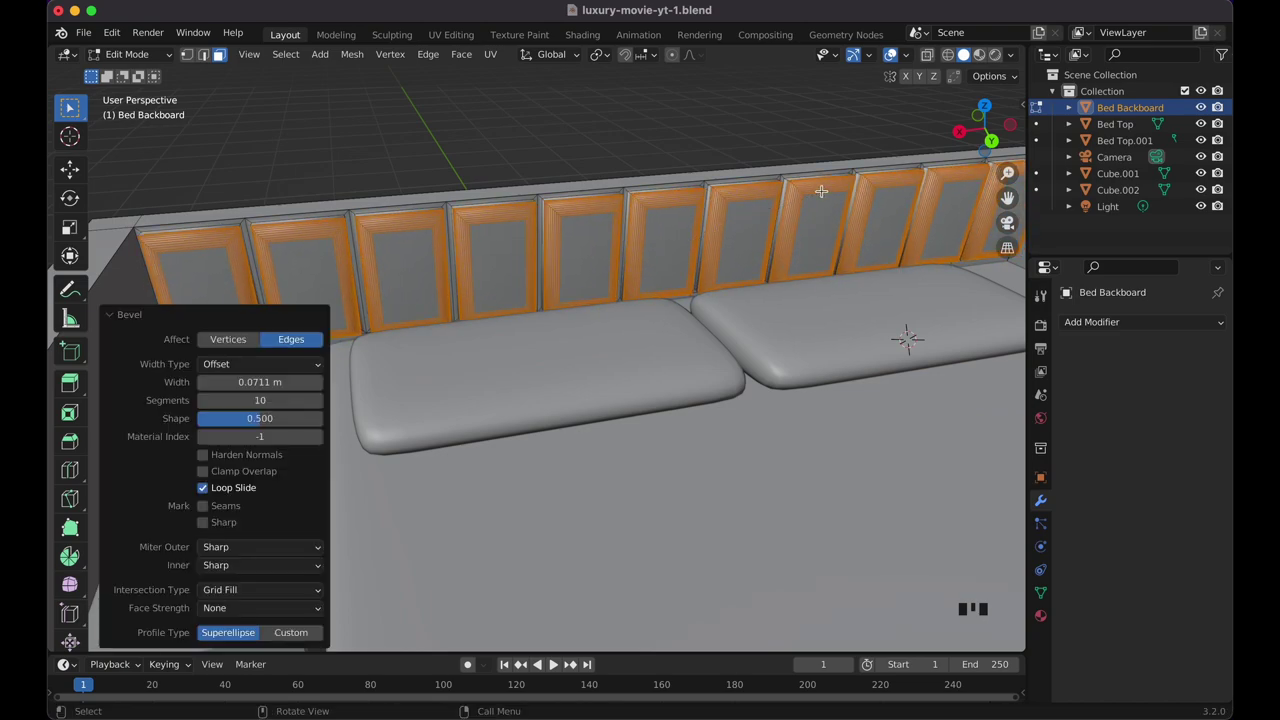
pyautogui.press('Tab')
# Examine the padded backboard from several sides, deselect it and save the file.
pyautogui.hscroll(10, 822, 191)
pyautogui.hscroll(15, 822, 191)
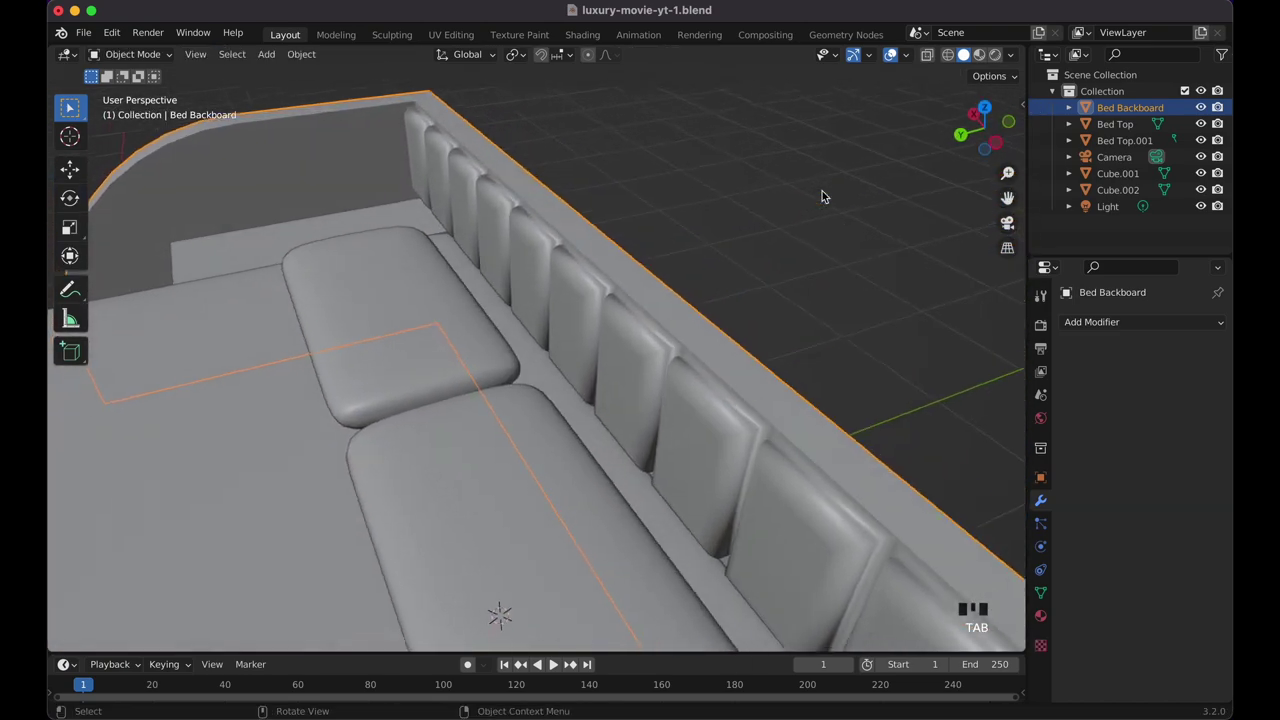
pyautogui.hscroll(-10, 822, 191)
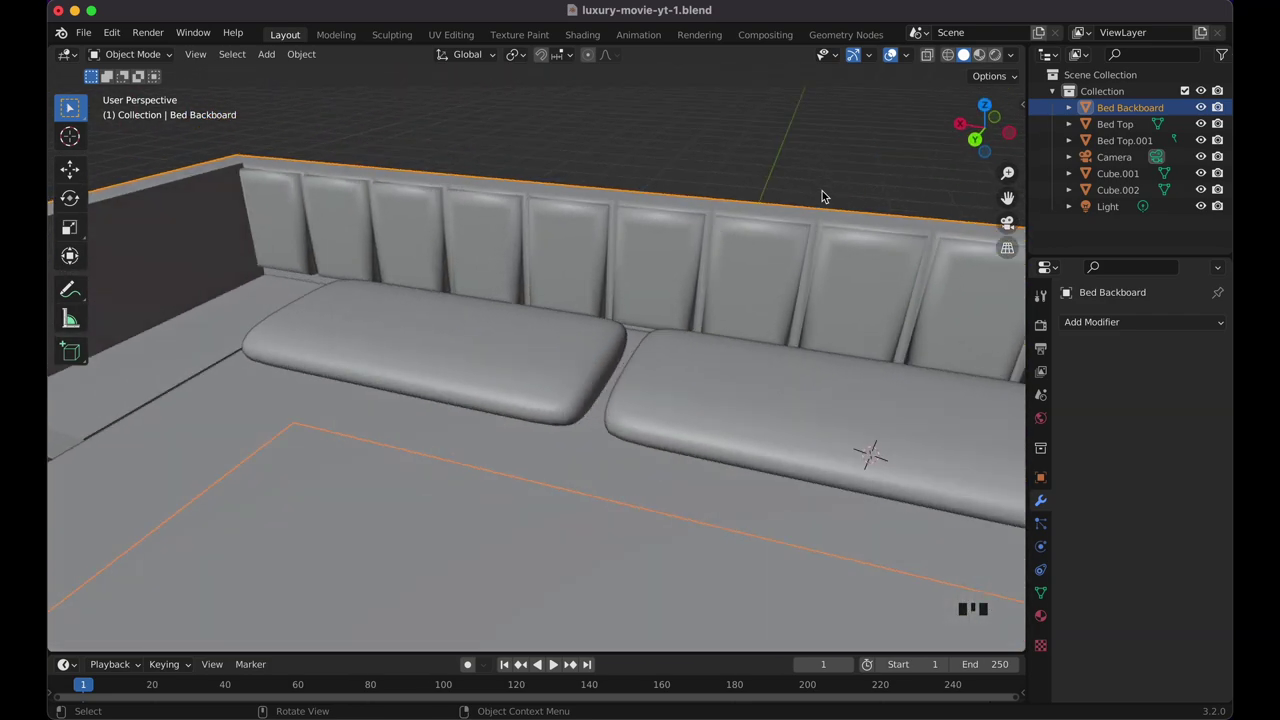
pyautogui.scroll(-8, 822, 191)
pyautogui.hscroll(-5, 822, 191)
pyautogui.click(860, 244)
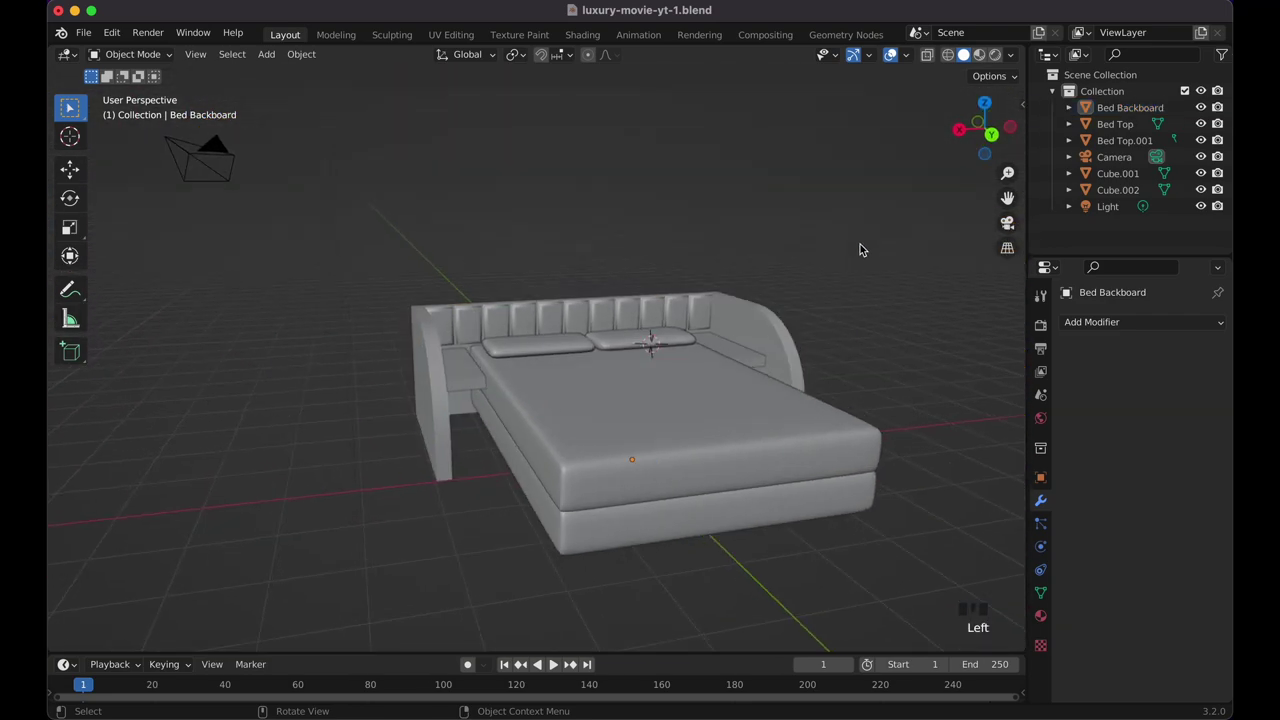
pyautogui.scroll(5, 860, 243)
pyautogui.press('super+s')
pyautogui.scroll(-5, 862, 244)
pyautogui.hscroll(5, 862, 244)
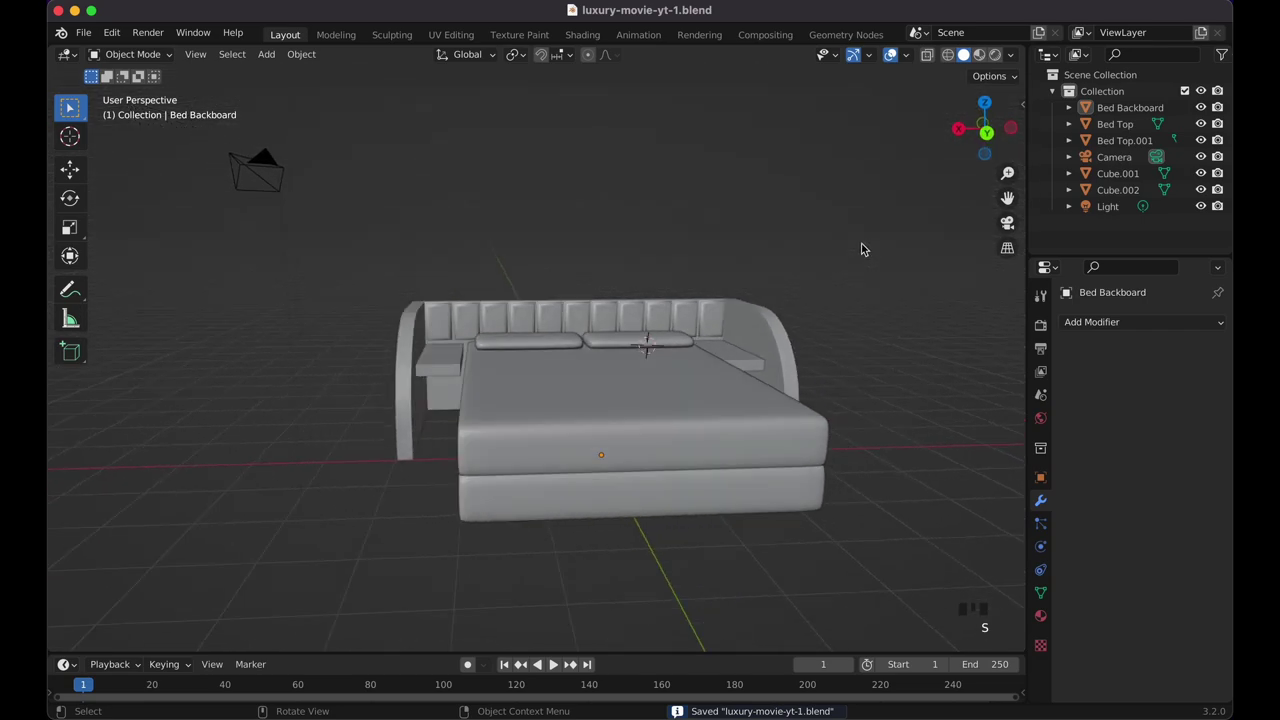
# Examine the whole bed with its padded backboard from several angles.
pyautogui.hscroll(-7, 862, 244)
pyautogui.scroll(3, 862, 244)
pyautogui.hscroll(-2, 862, 244)
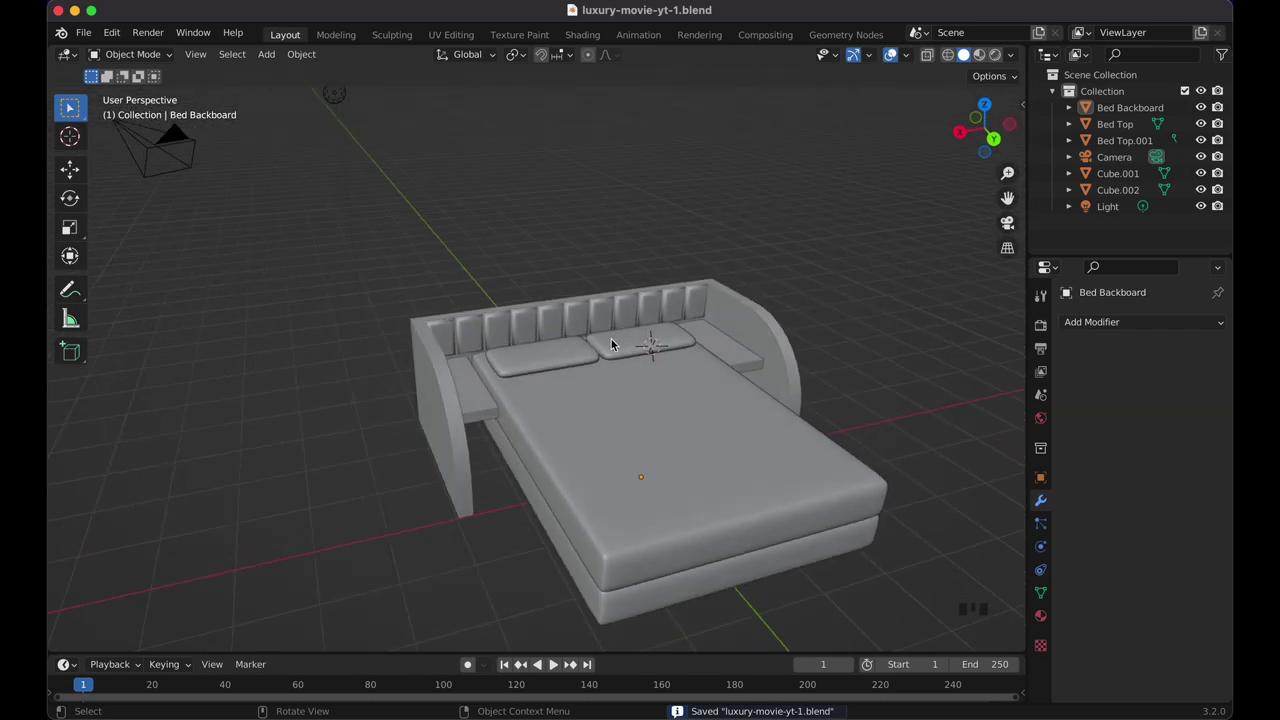
pyautogui.hscroll(-8, 617, 320)
pyautogui.scroll(4, 617, 320)
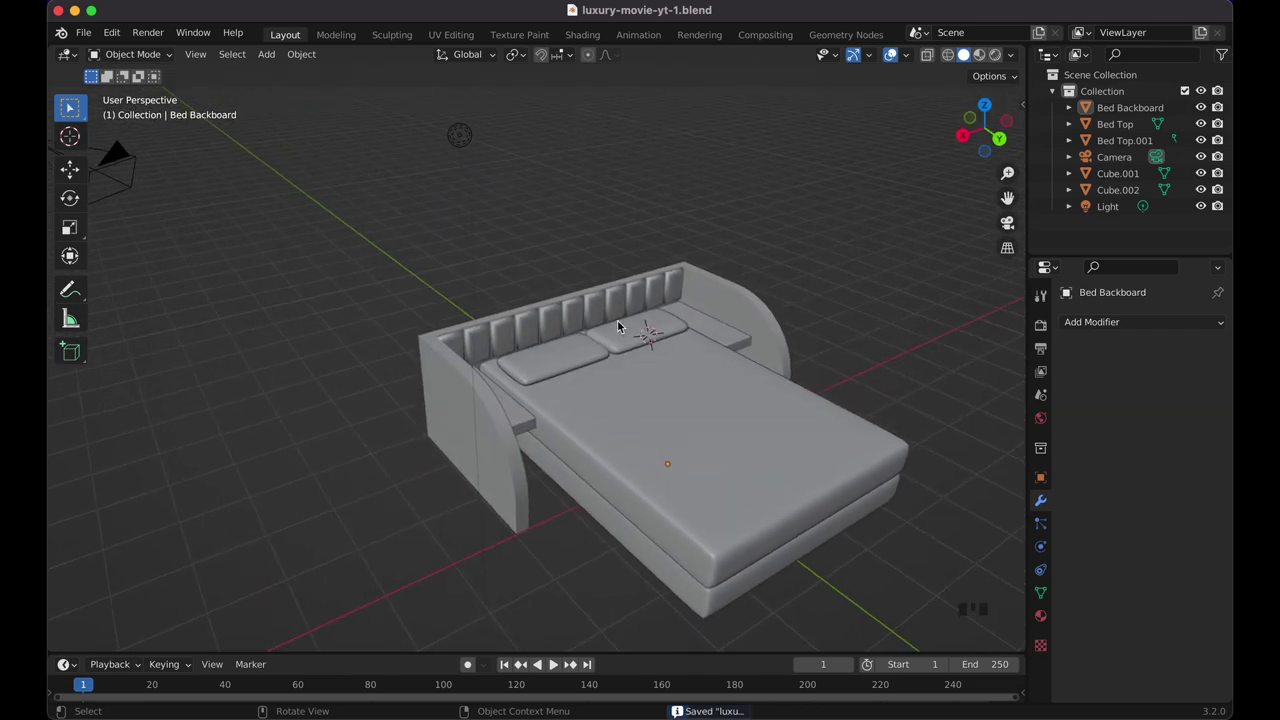
pyautogui.hscroll(-3, 617, 322)
pyautogui.scroll(-4, 617, 322)
pyautogui.hscroll(7, 617, 322)
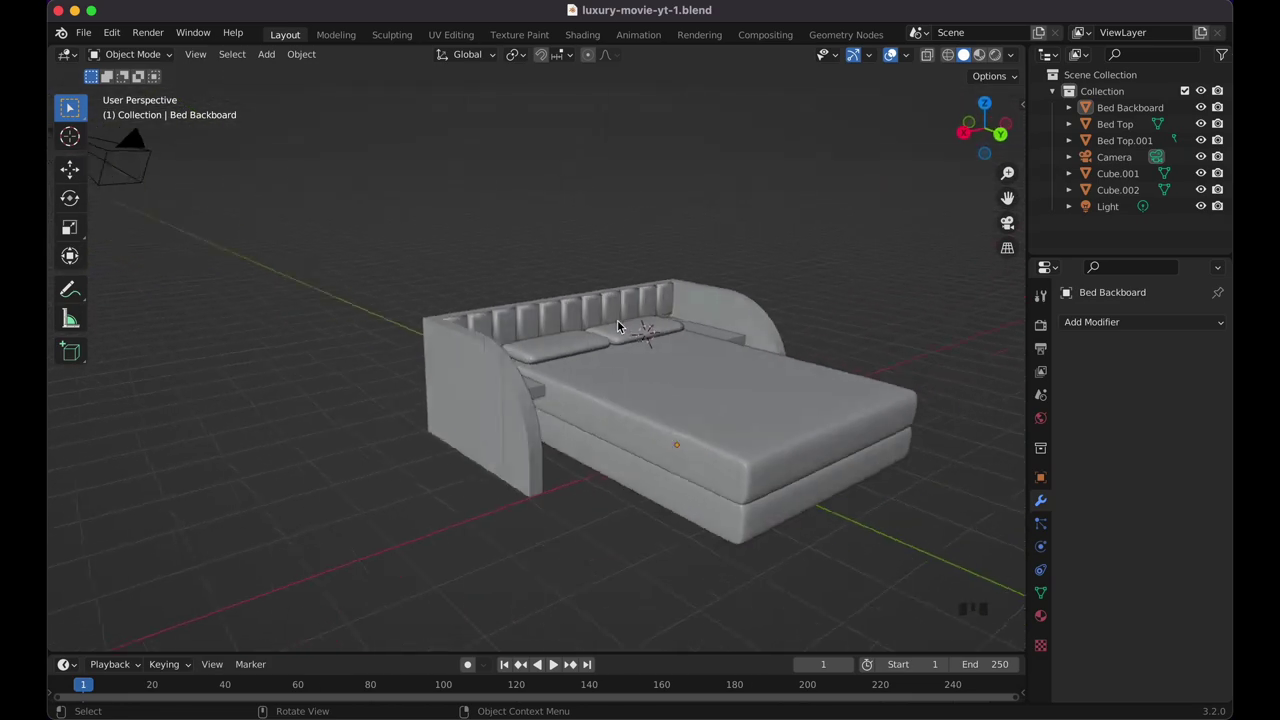
# Place the 3D cursor on the mattress top, near the foot end of the bed.
pyautogui.scroll(3, 618, 323)
pyautogui.hscroll(2, 679, 395)
pyautogui.scroll(4, 679, 392)
pyautogui.keyDown('shift'); pyautogui.scroll(-4, 679, 392); pyautogui.keyUp('shift')
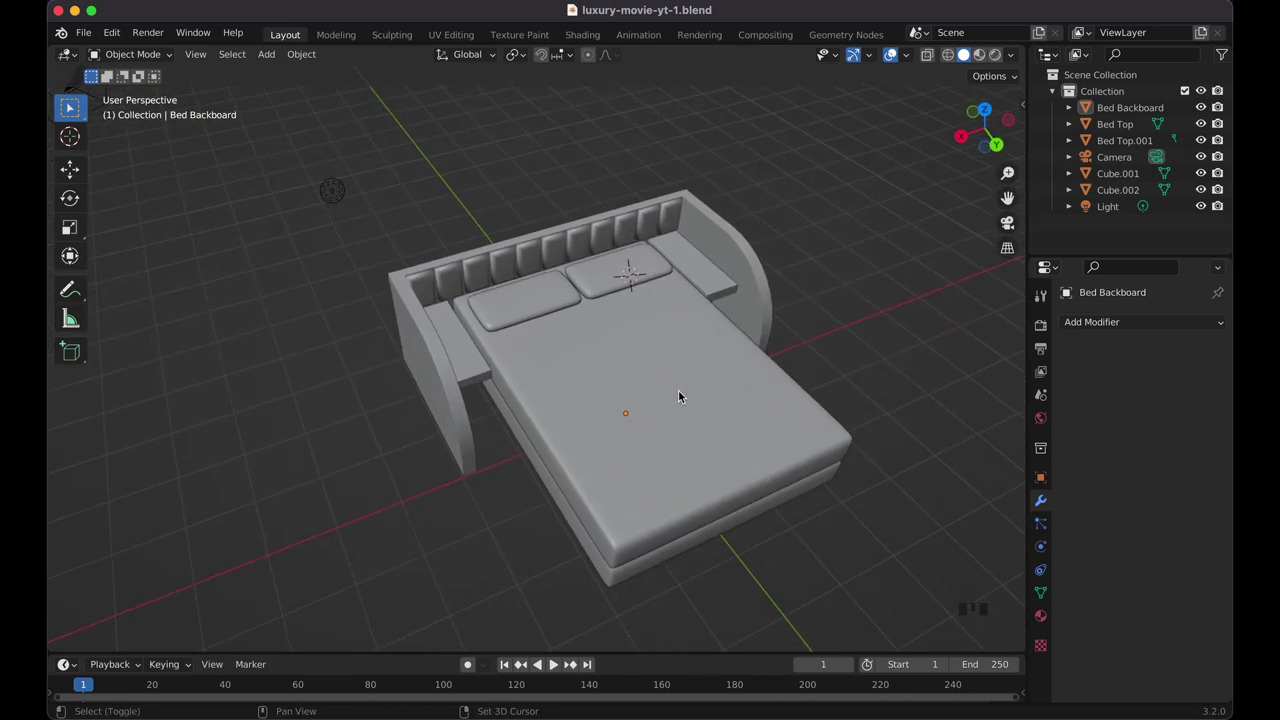
pyautogui.keyDown('shift'); pyautogui.click(680, 432); pyautogui.keyUp('shift')
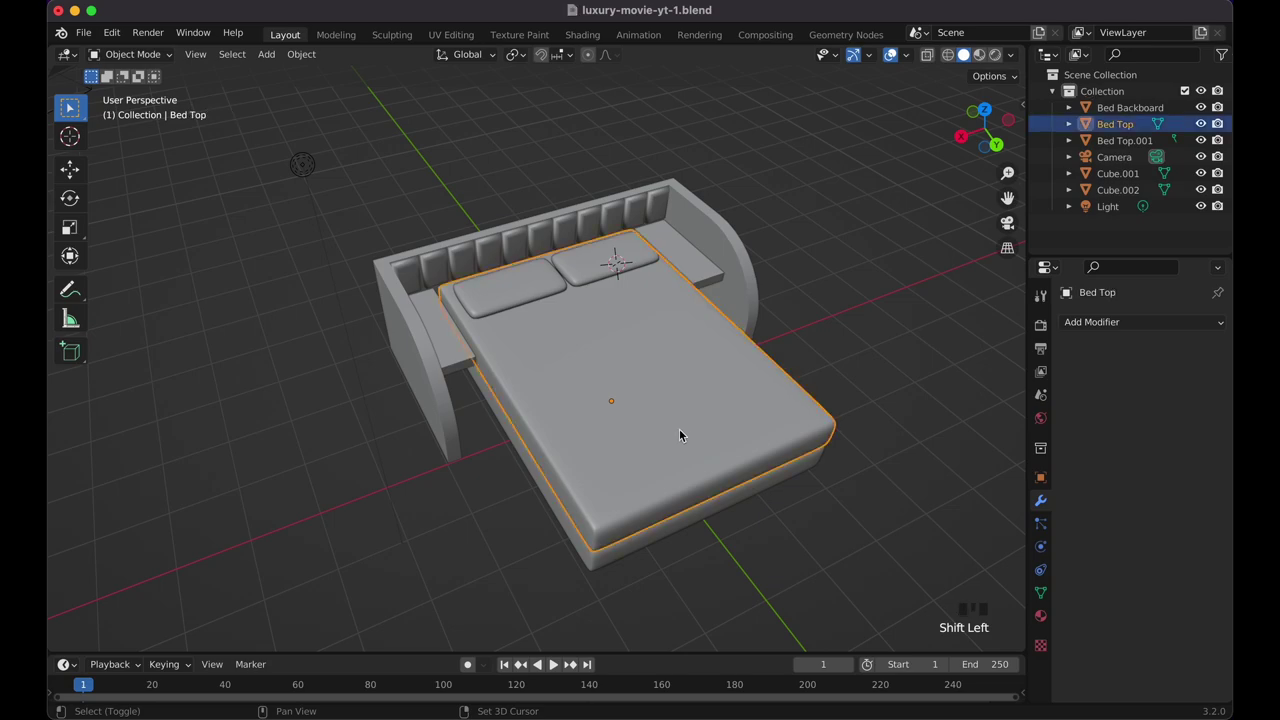
pyautogui.keyDown('shift'); pyautogui.rightClick(679, 433); pyautogui.keyUp('shift')
# Add a 2 m plane at the 3D cursor and extrude its face upward by about 0.017 m in Edit Mode.
pyautogui.hotkey('shift', 'a')
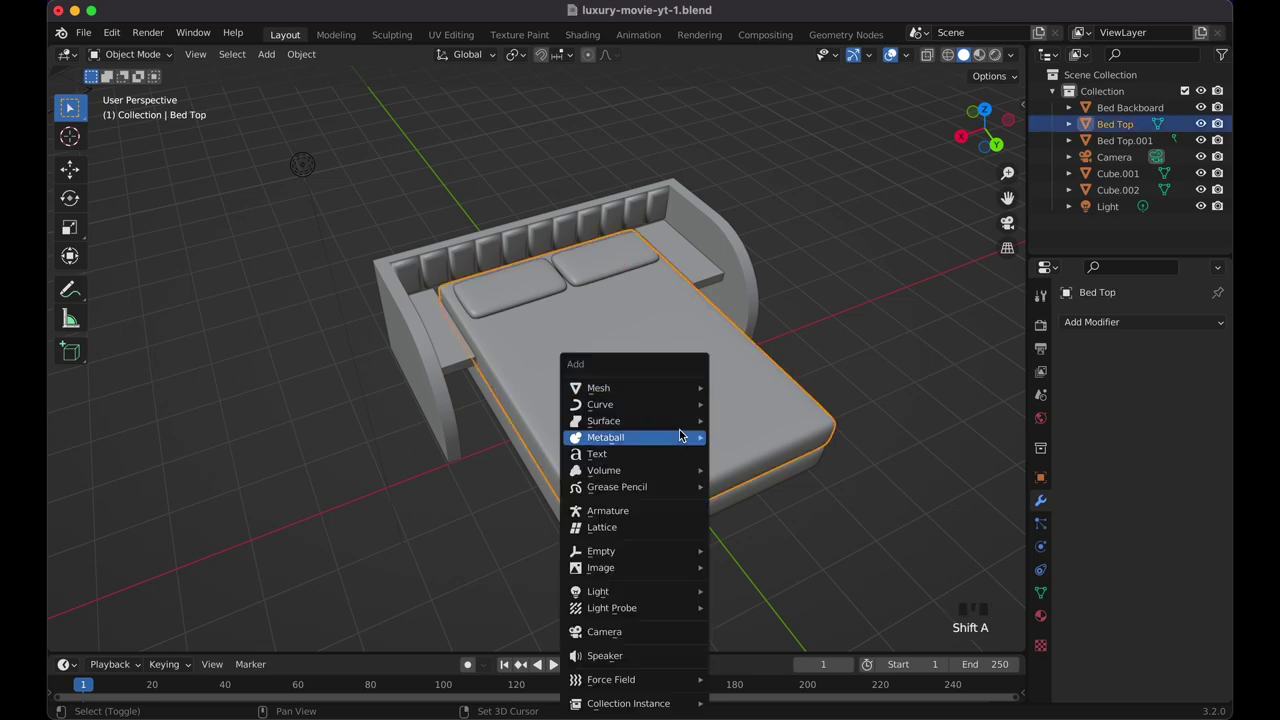
pyautogui.moveTo(675, 386)
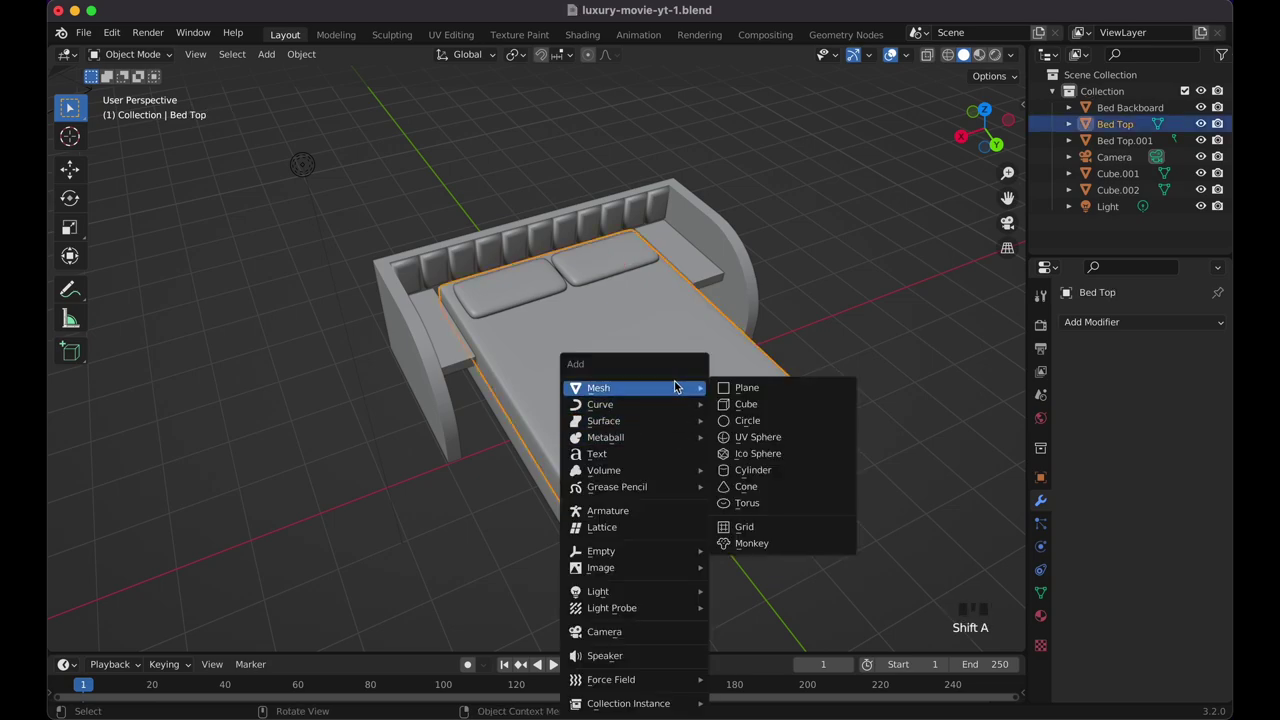
pyautogui.click(742, 387)
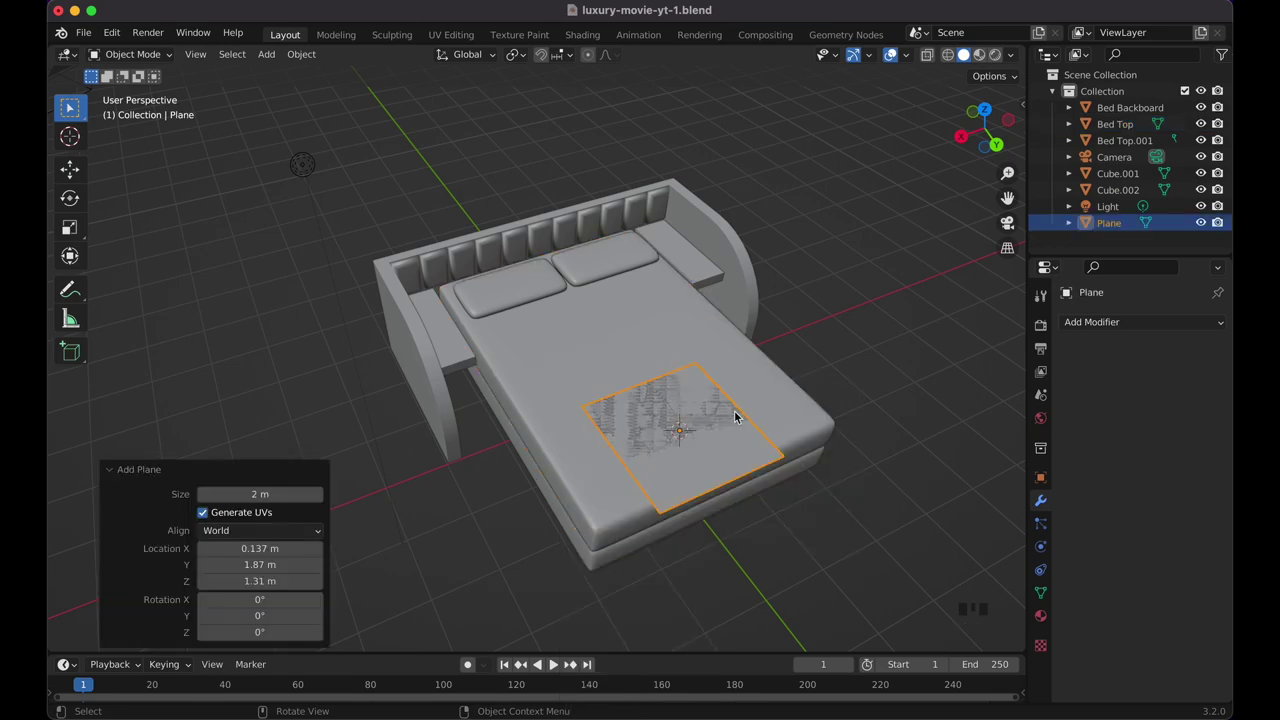
pyautogui.press('Tab')
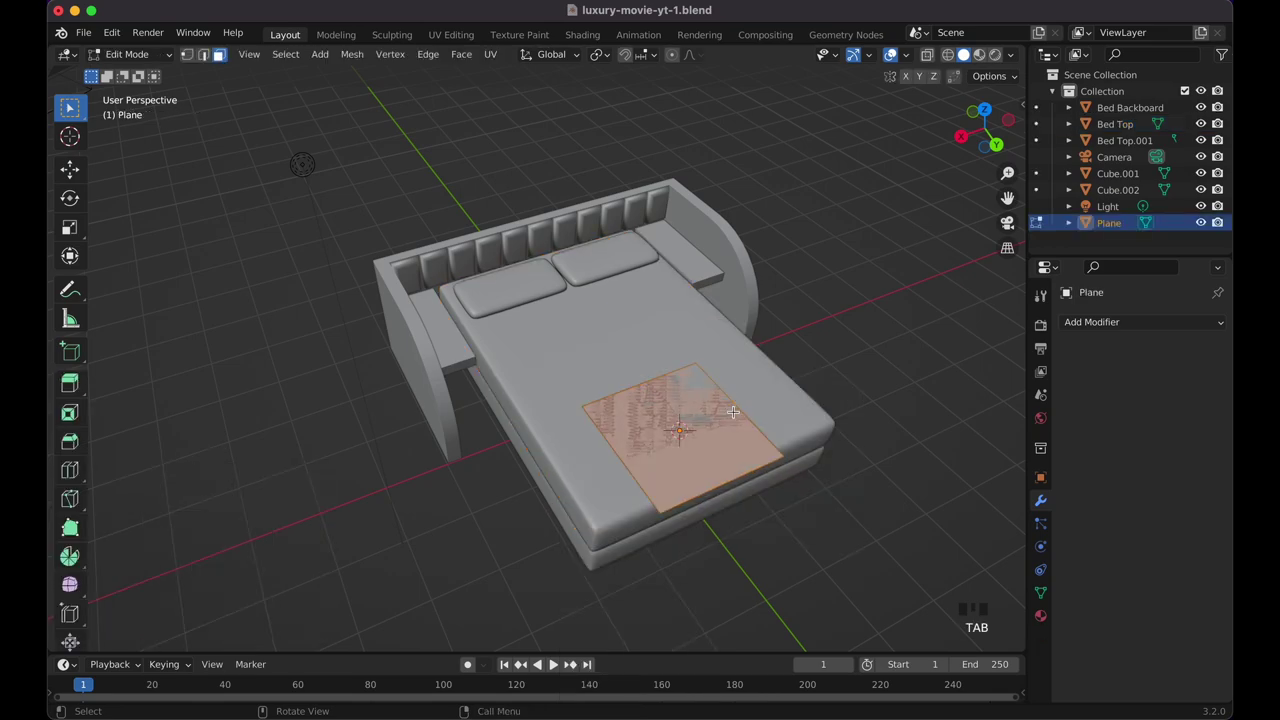
pyautogui.press('e')
pyautogui.click(733, 411)
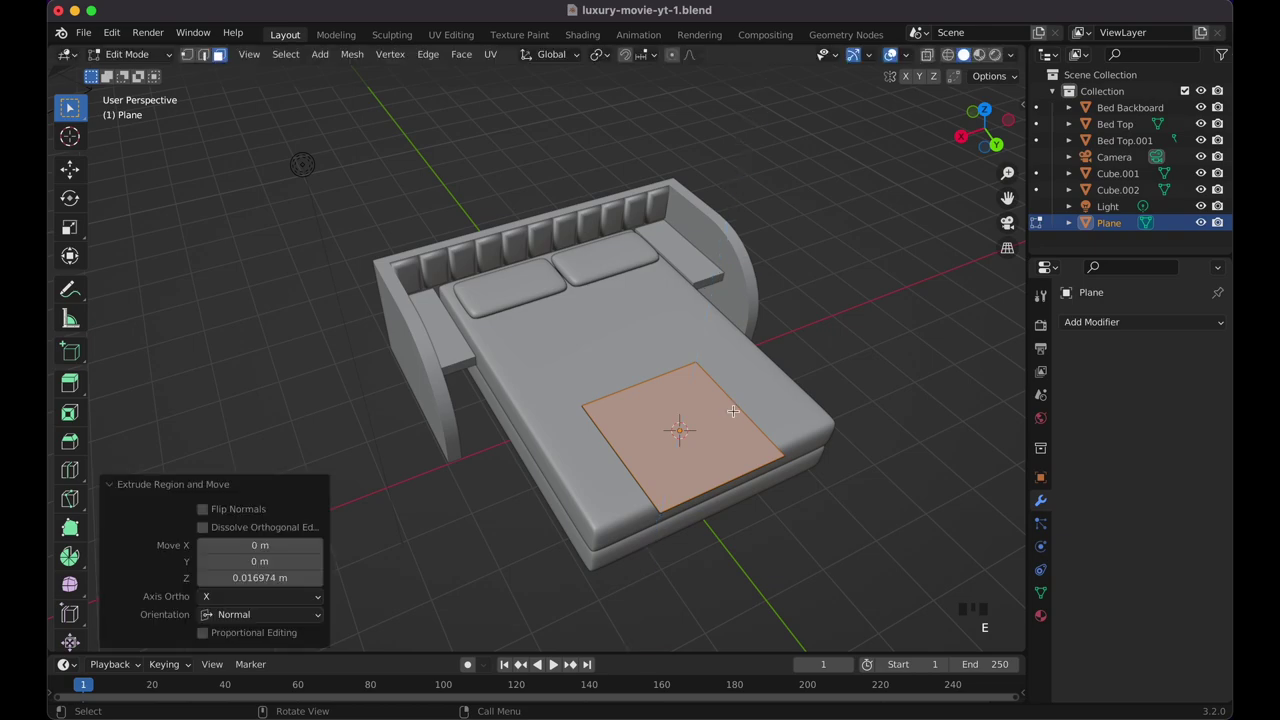
# Scale the extruded face along X by about 1.79 and move it about -0.165 m along X.
pyautogui.press('s')
pyautogui.press('x')
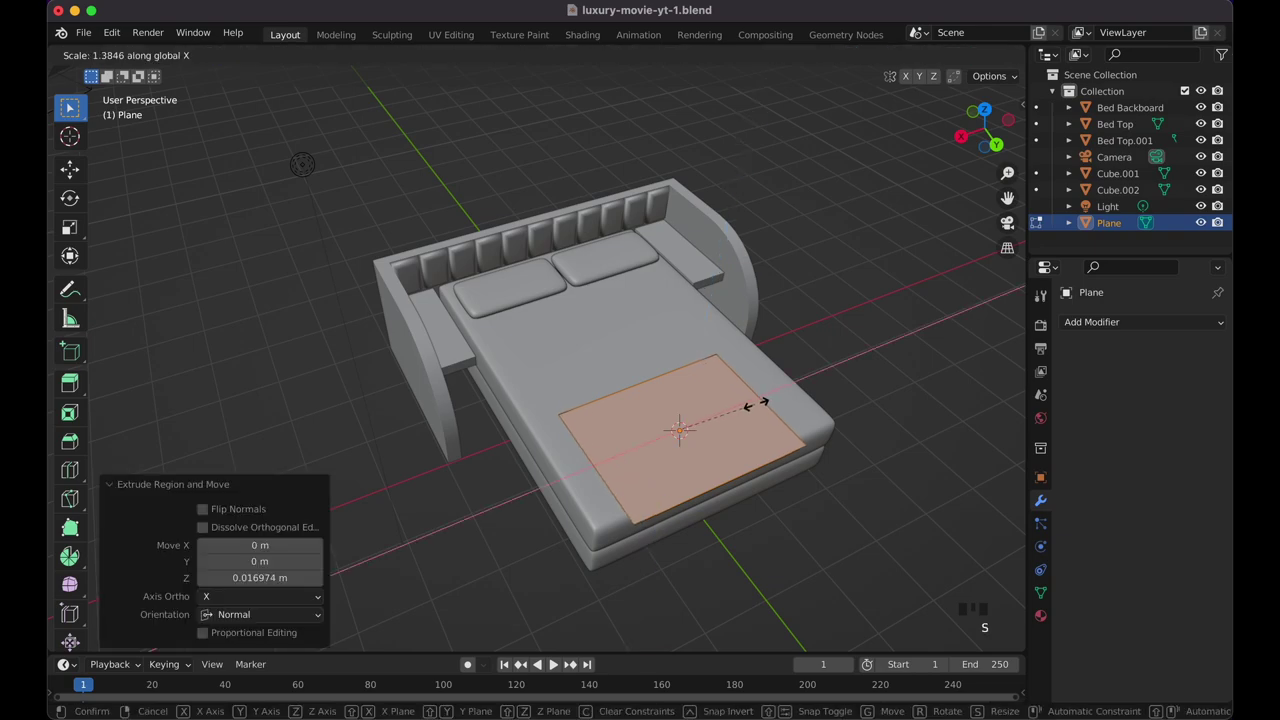
pyautogui.click(775, 401)
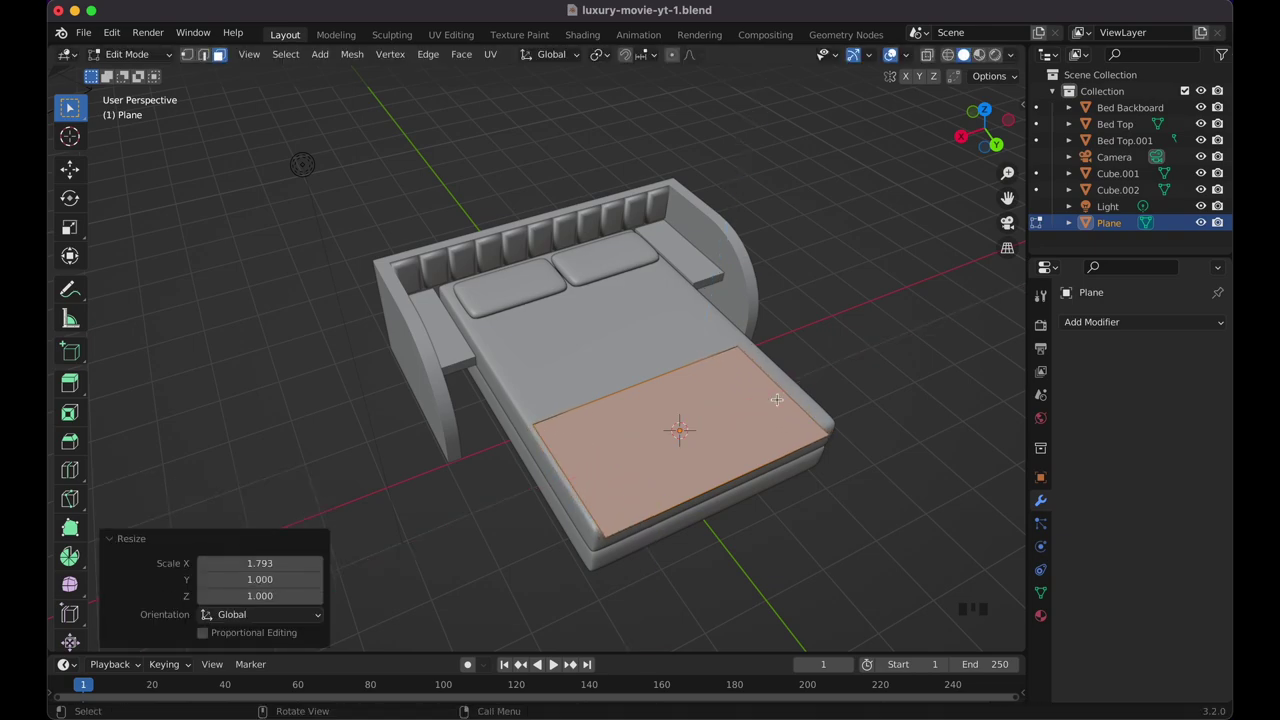
pyautogui.moveTo(775, 400); pyautogui.dragTo(771, 400, button='middle')
pyautogui.press('g')
pyautogui.press('y')
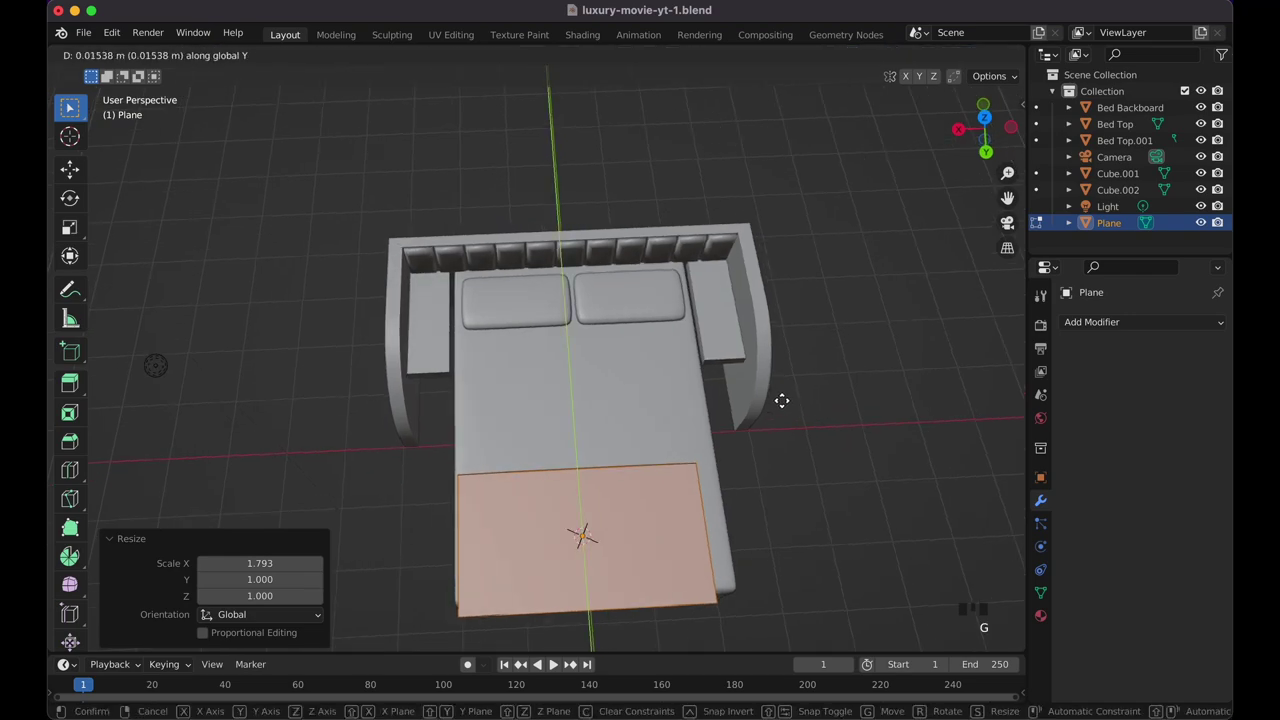
pyautogui.press('x')
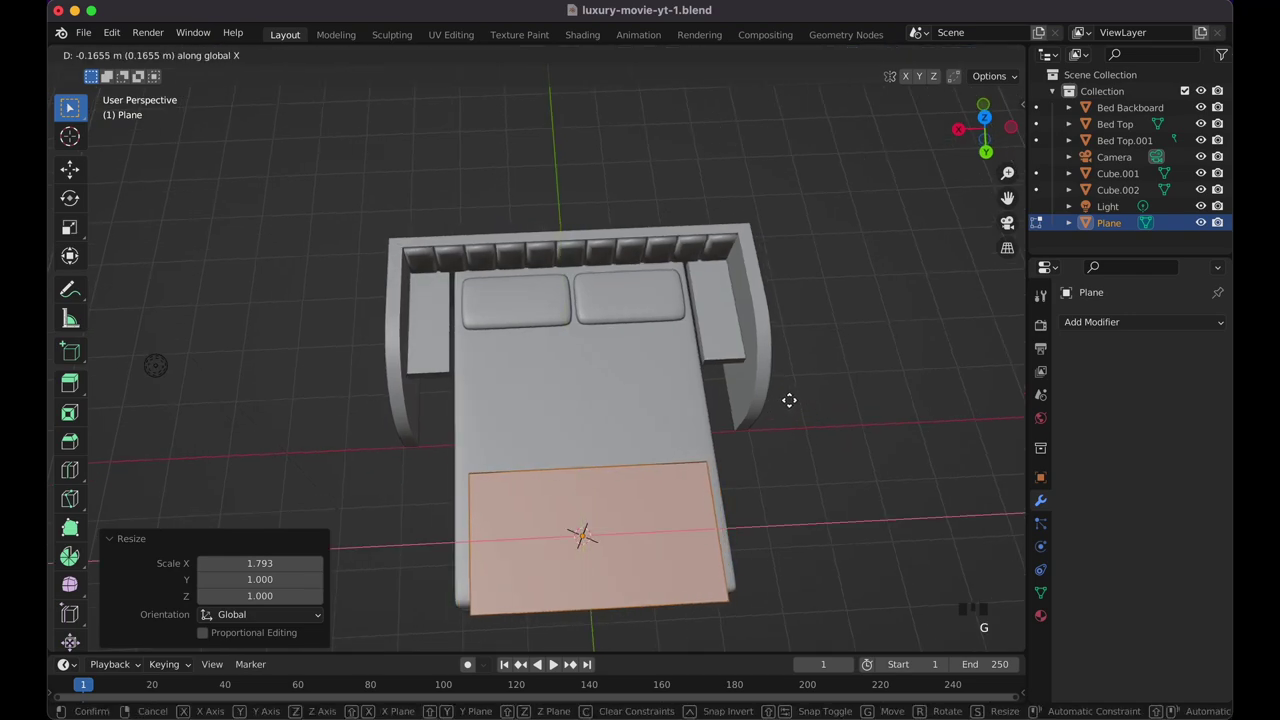
pyautogui.click(788, 400)
# Try to scale the extruded face along Y in the top view, cancel it, and inspect the bed in perspective.
pyautogui.press('KP_7')
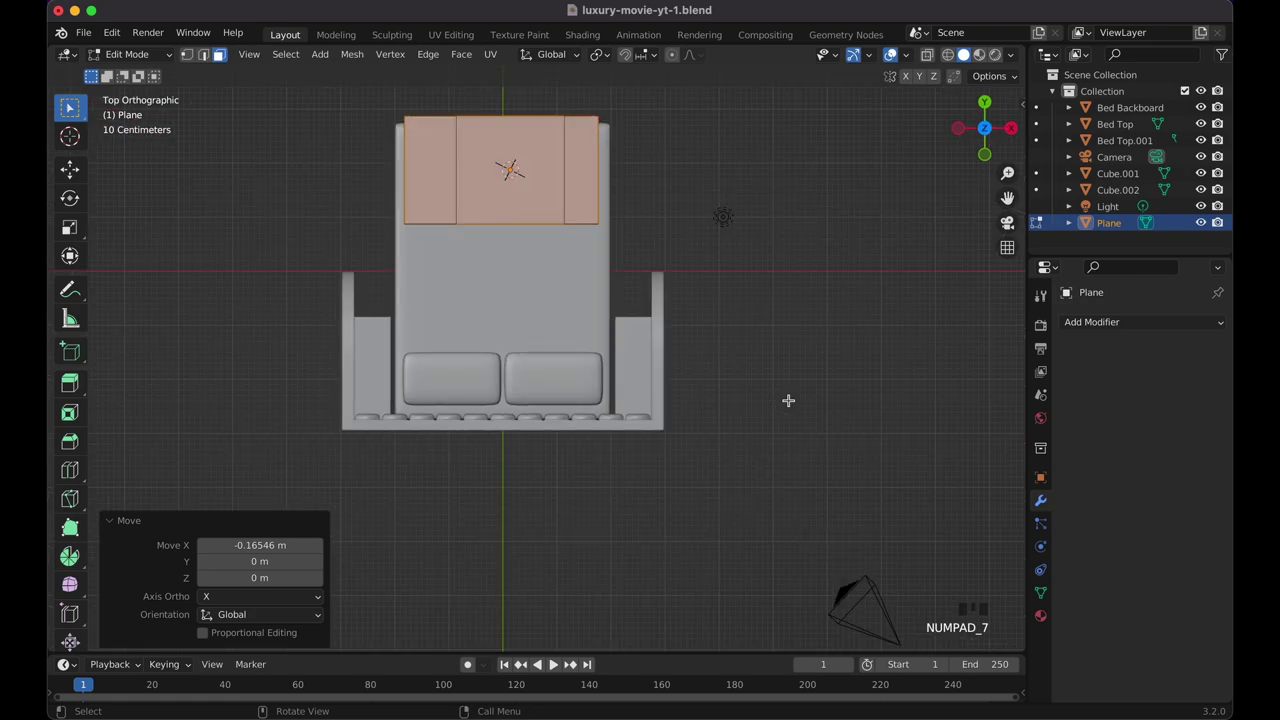
pyautogui.press('s')
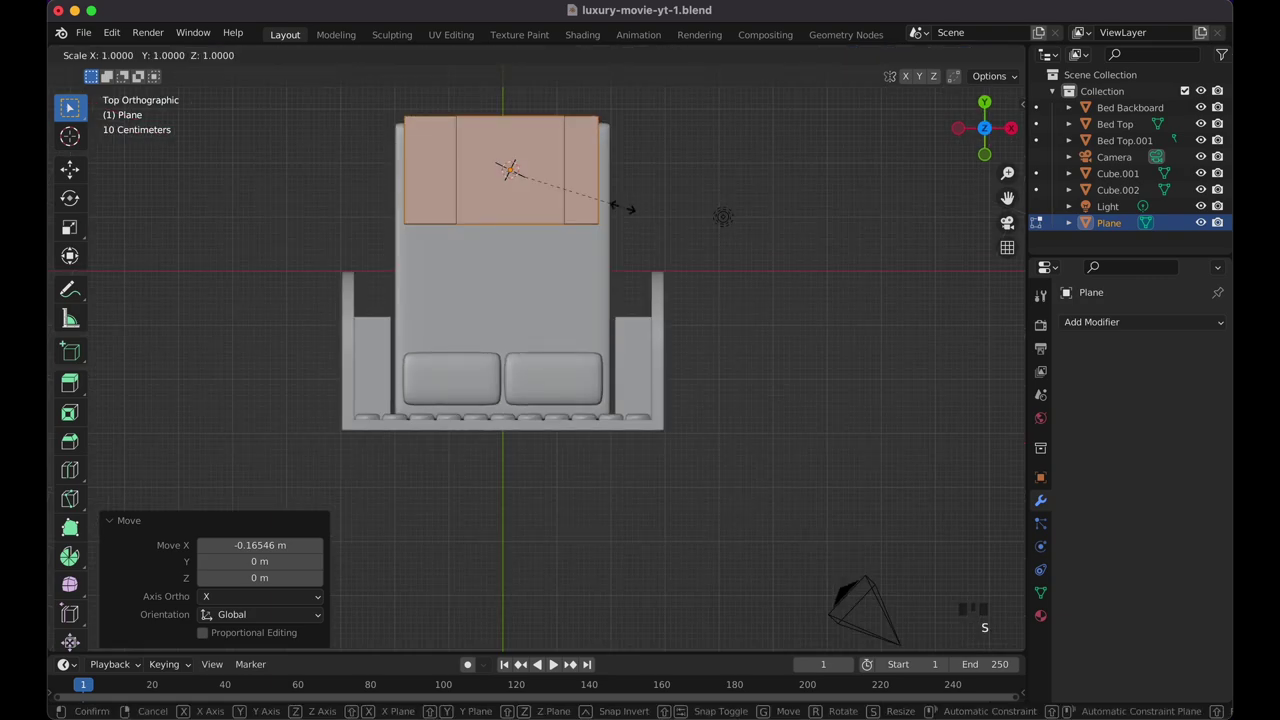
pyautogui.press('y')
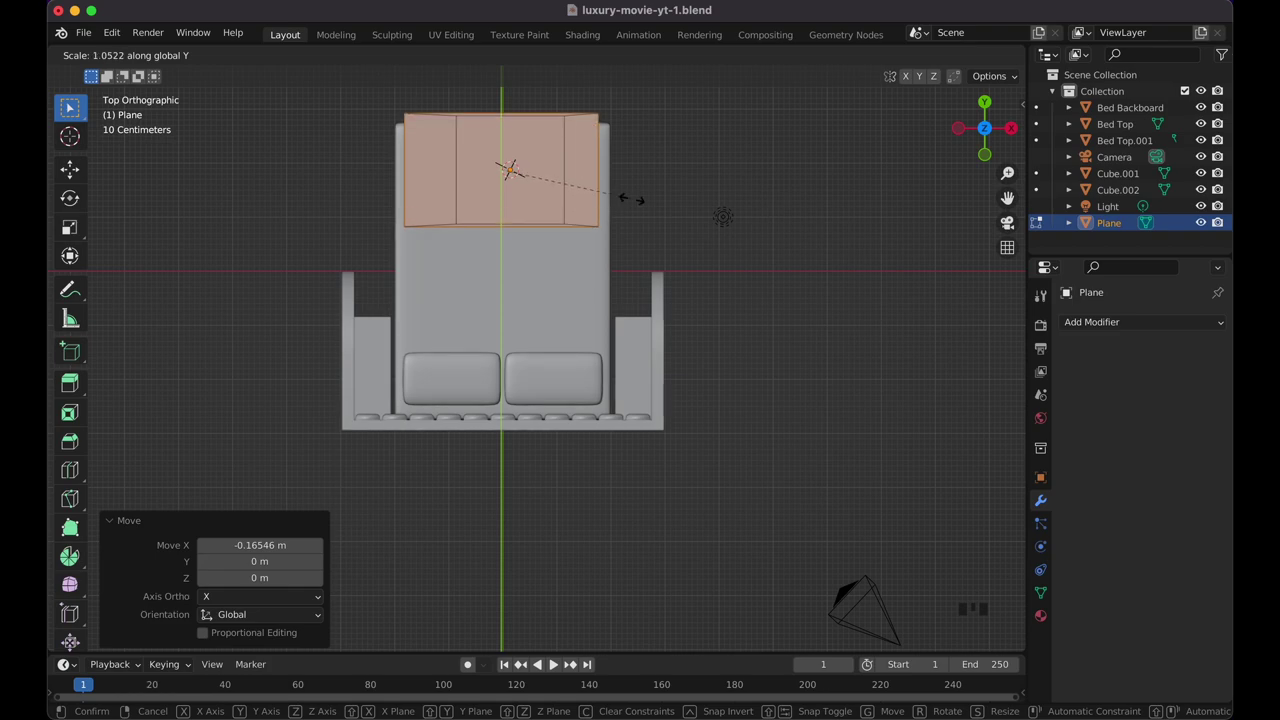
pyautogui.rightClick(628, 198)
pyautogui.press('`')
pyautogui.scroll(-10, 631, 198)
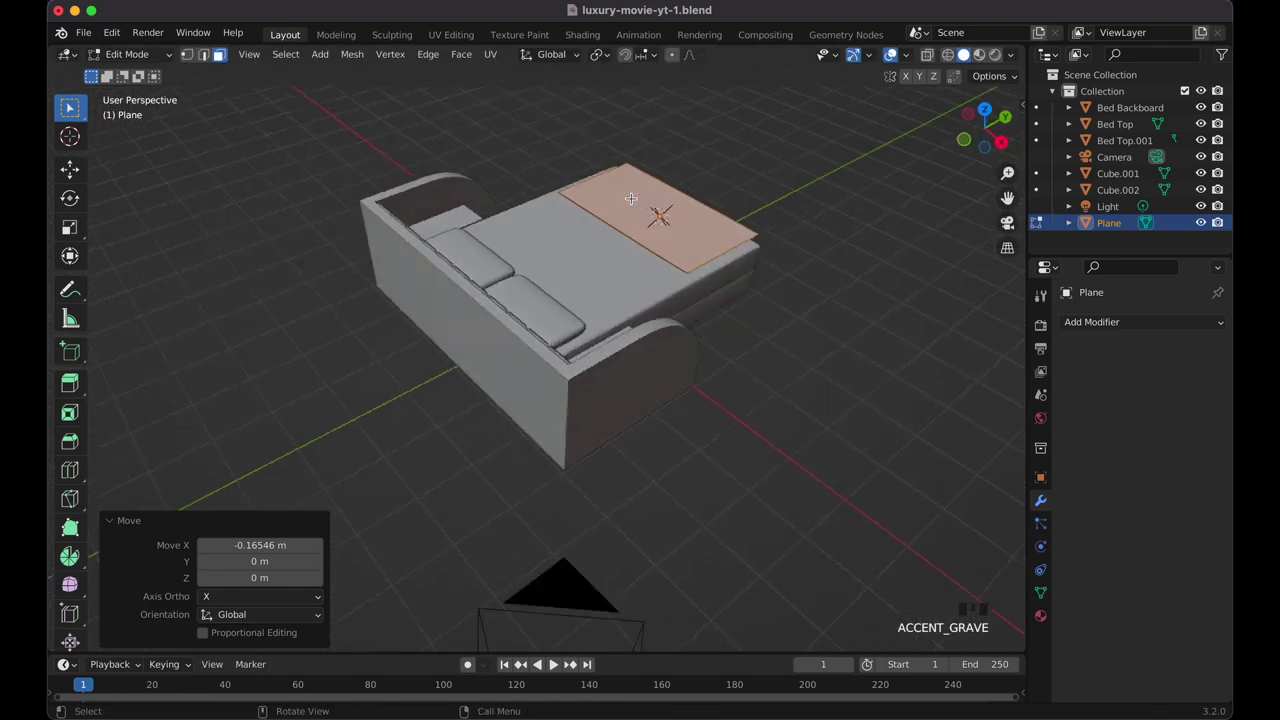
pyautogui.scroll(3, 631, 198)
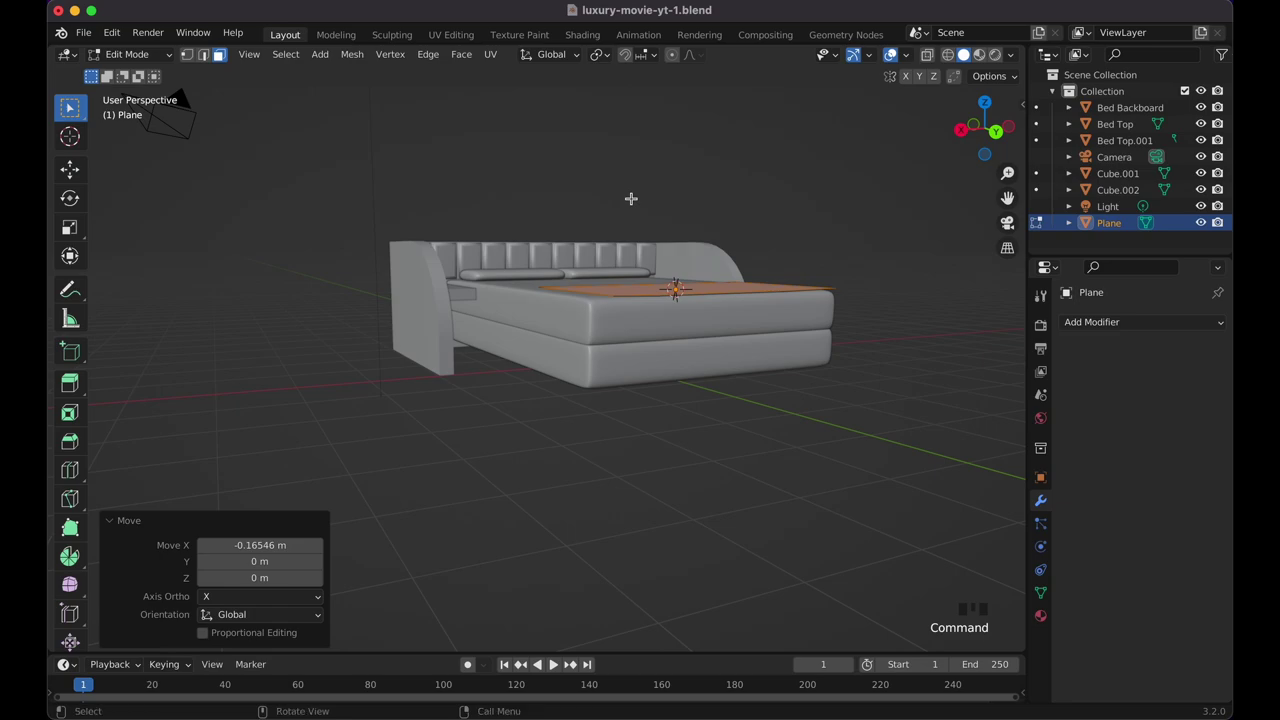
pyautogui.keyDown('super'); pyautogui.scroll(-3, 631, 198); pyautogui.keyUp('super')
pyautogui.scroll(5, 631, 198)
# Return to Object Mode and delete the extruded plane from the mattress.
pyautogui.press('x')
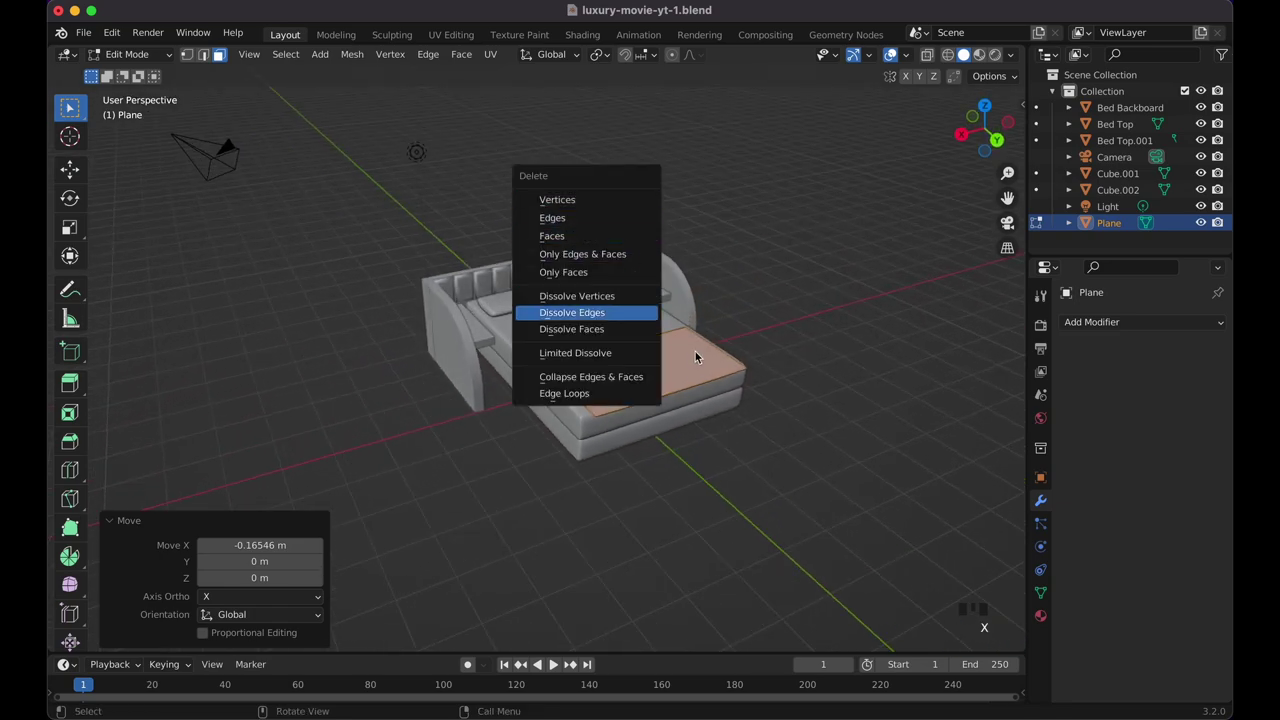
pyautogui.press('Tab')
pyautogui.press('x')
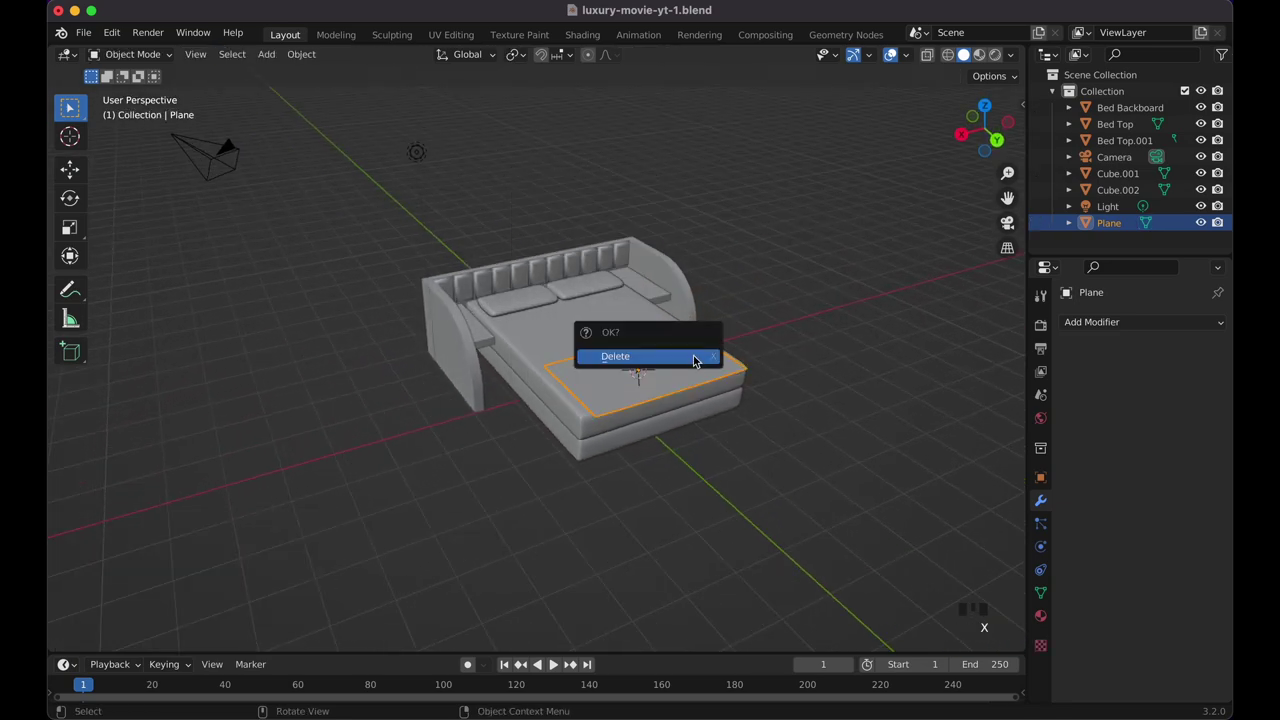
pyautogui.click(693, 355)
# Add a plane at the 3D cursor, extrude it upward by about 0.034 m into a thin slab, and return to Object Mode.
pyautogui.scroll(3, 694, 361)
pyautogui.hotkey('shift', 'a')
pyautogui.moveTo(693, 354)
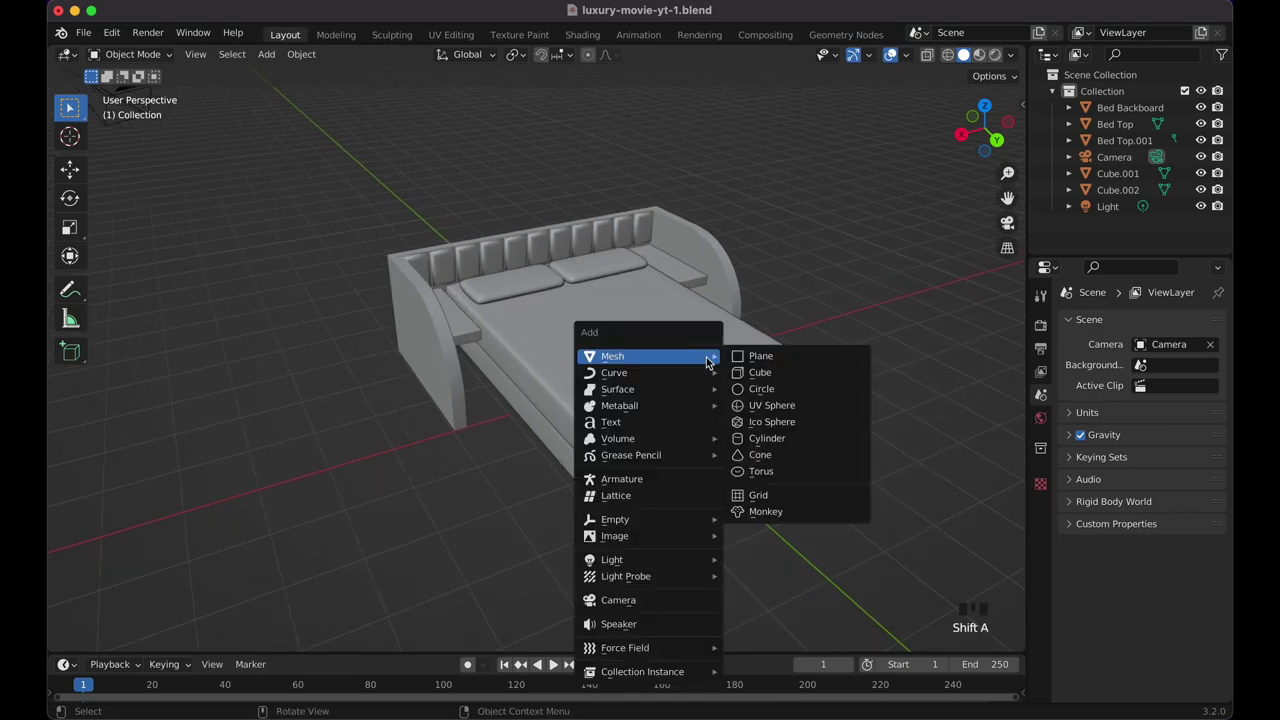
pyautogui.click(766, 354)
pyautogui.scroll(2, 748, 366)
pyautogui.scroll(2, 748, 366)
pyautogui.press('Tab')
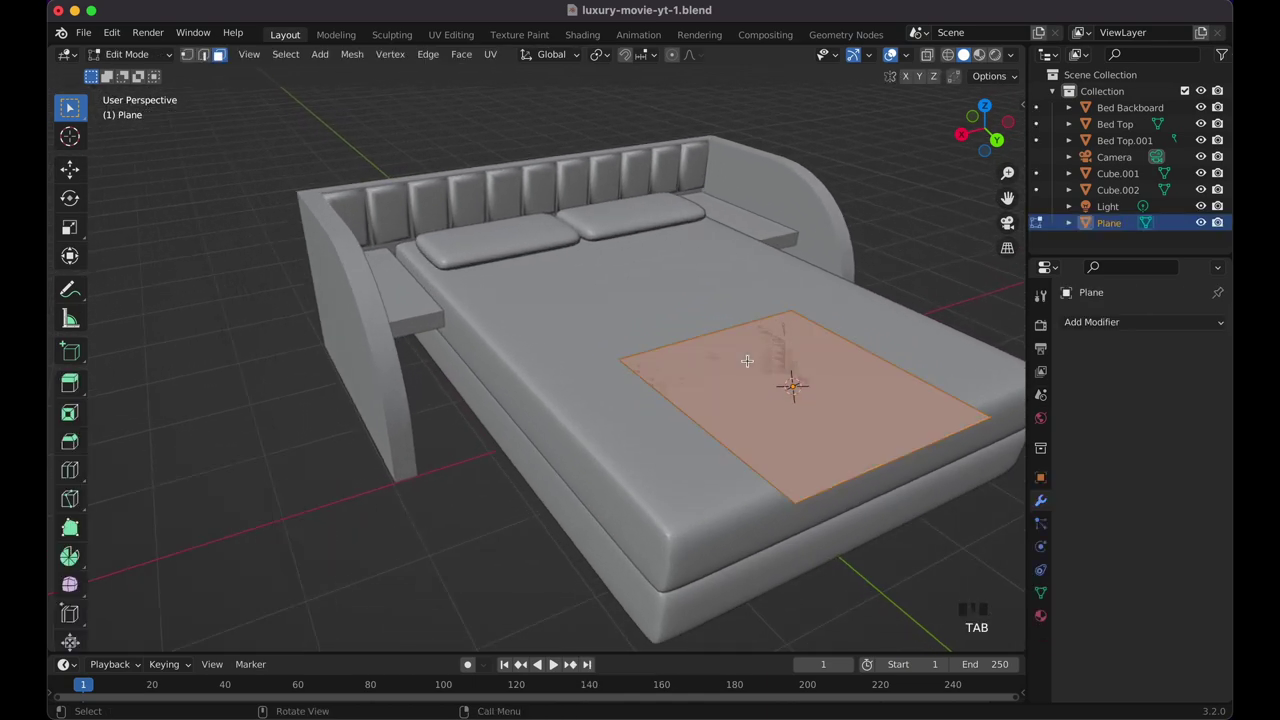
pyautogui.press('e')
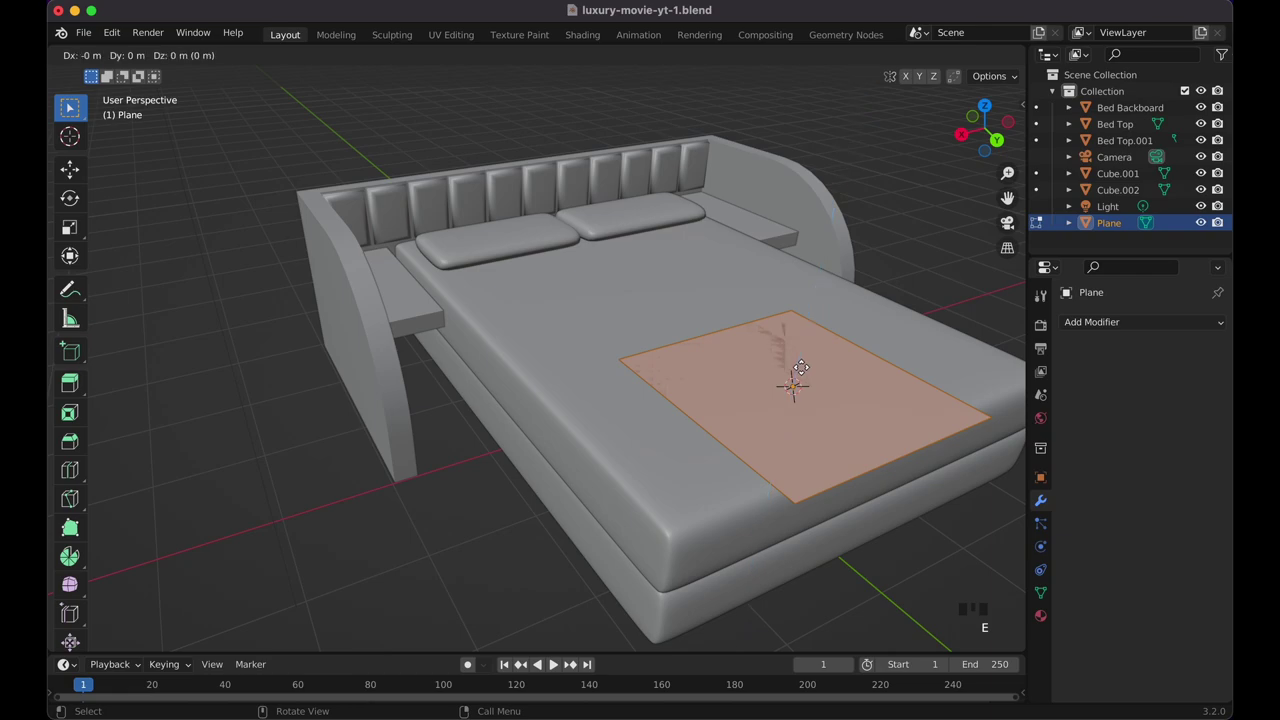
pyautogui.click(800, 362)
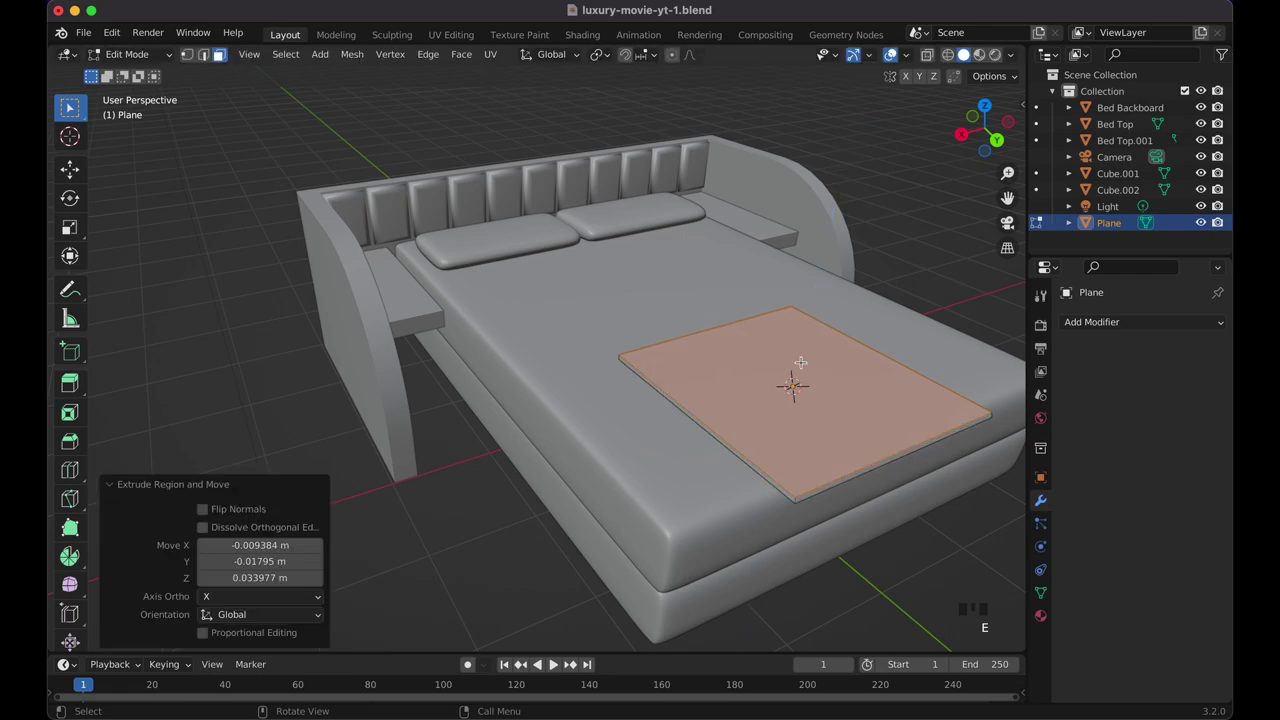
pyautogui.press('a')
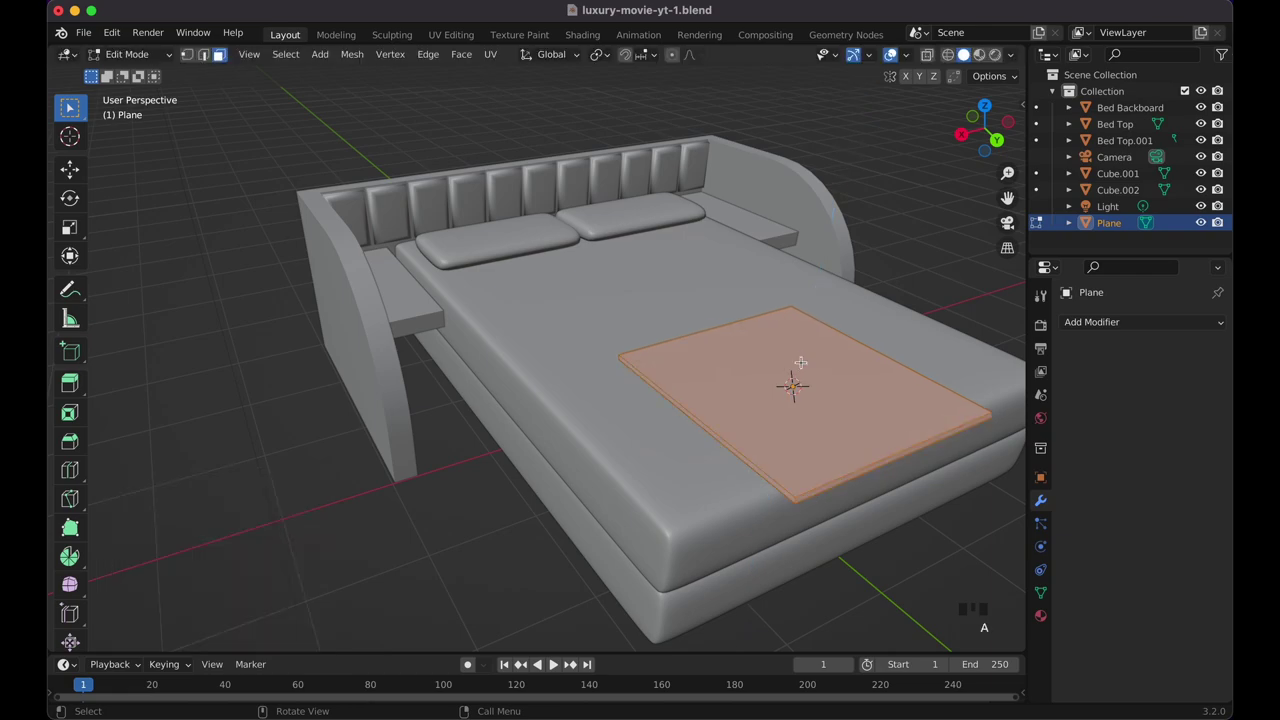
pyautogui.press('Tab')
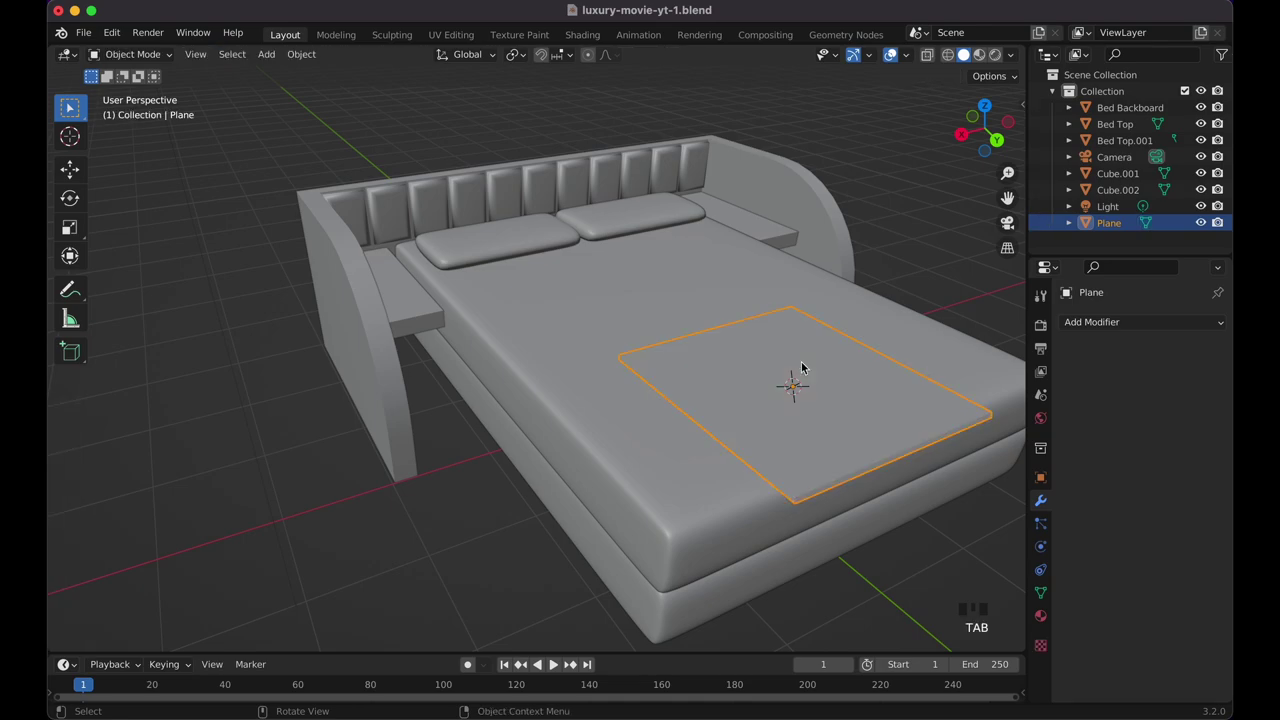
# Scale the thin slab on the mattress along X by about 1.68.
pyautogui.keyDown('shift'); pyautogui.hscroll(3, 802, 367); pyautogui.keyUp('shift')
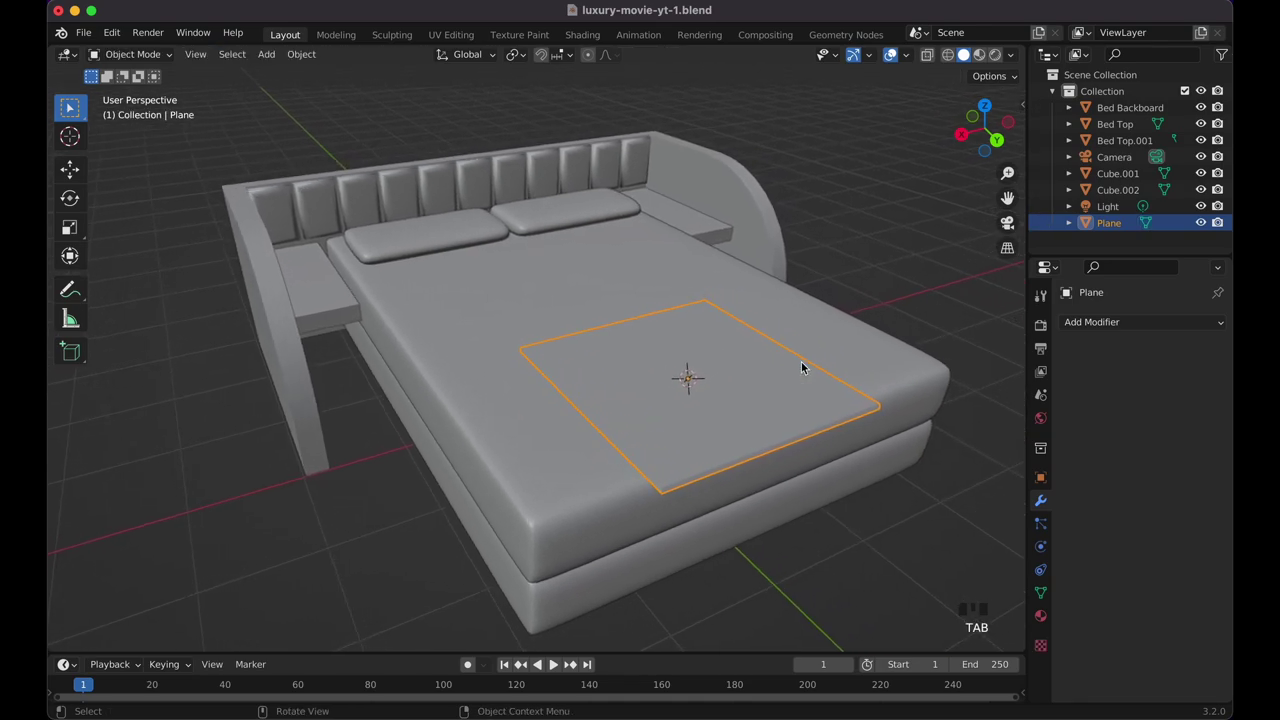
pyautogui.press('a')
pyautogui.click(764, 403)
pyautogui.press('s')
pyautogui.press('x')
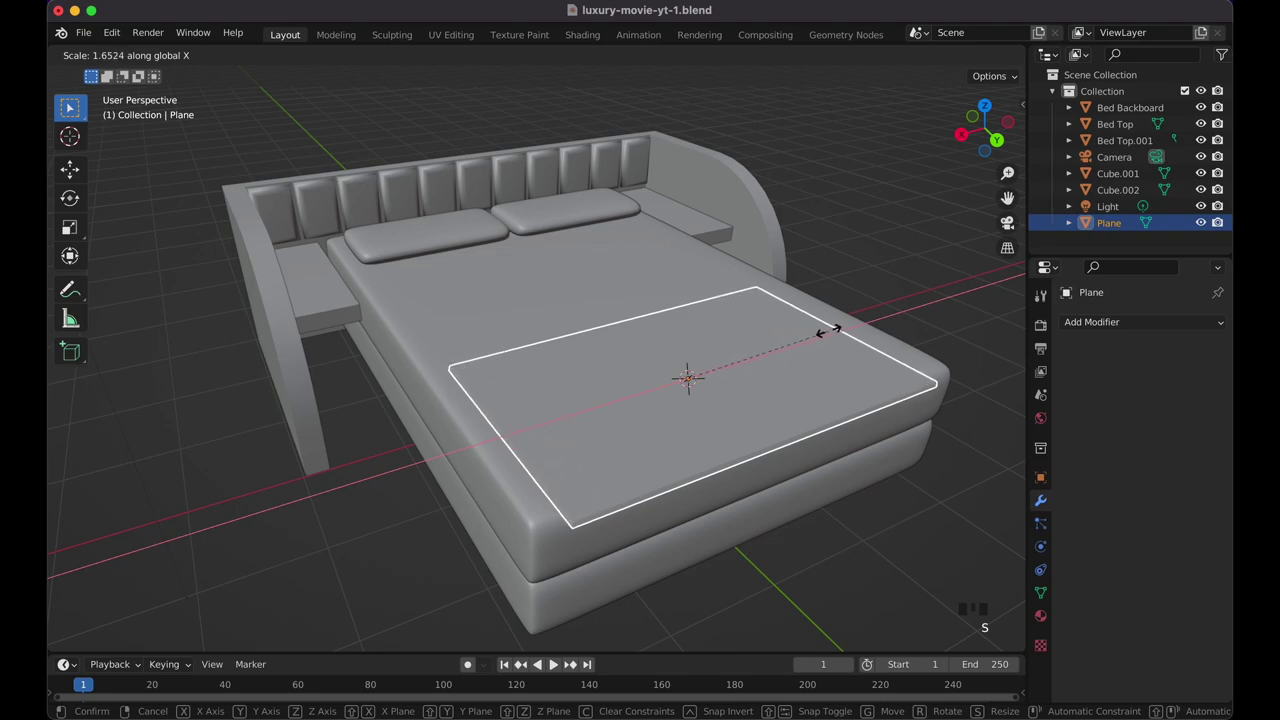
pyautogui.click(830, 331)
# Center the thin slab across the bed in the top view by moving it about -0.136 m along X.
pyautogui.press('KP_7')
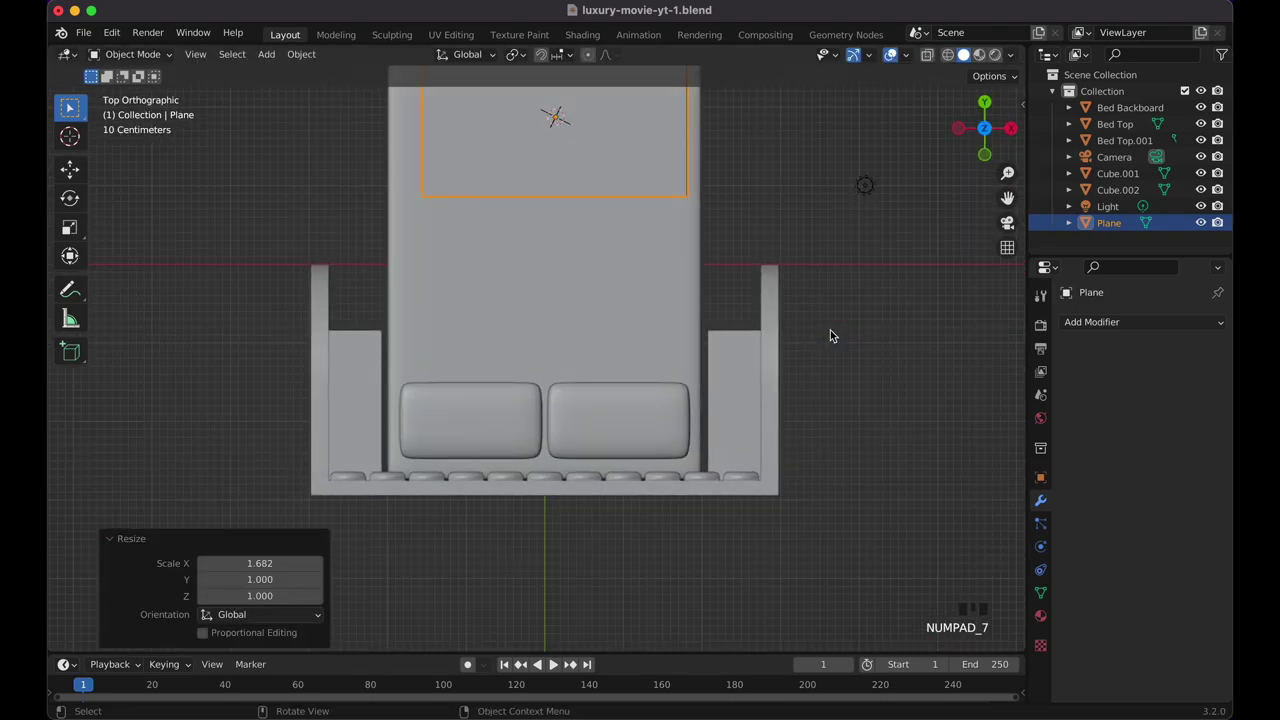
pyautogui.scroll(5, 788, 277)
pyautogui.press('g')
pyautogui.press('x')
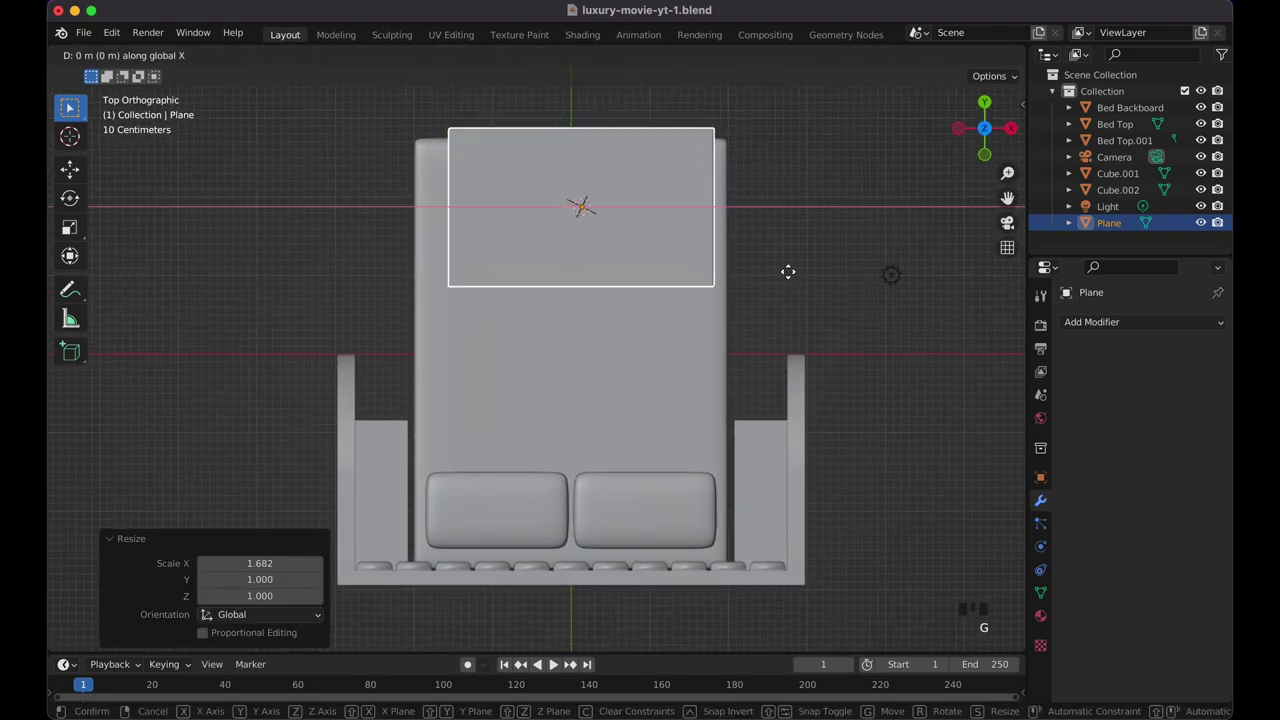
pyautogui.click(777, 272)
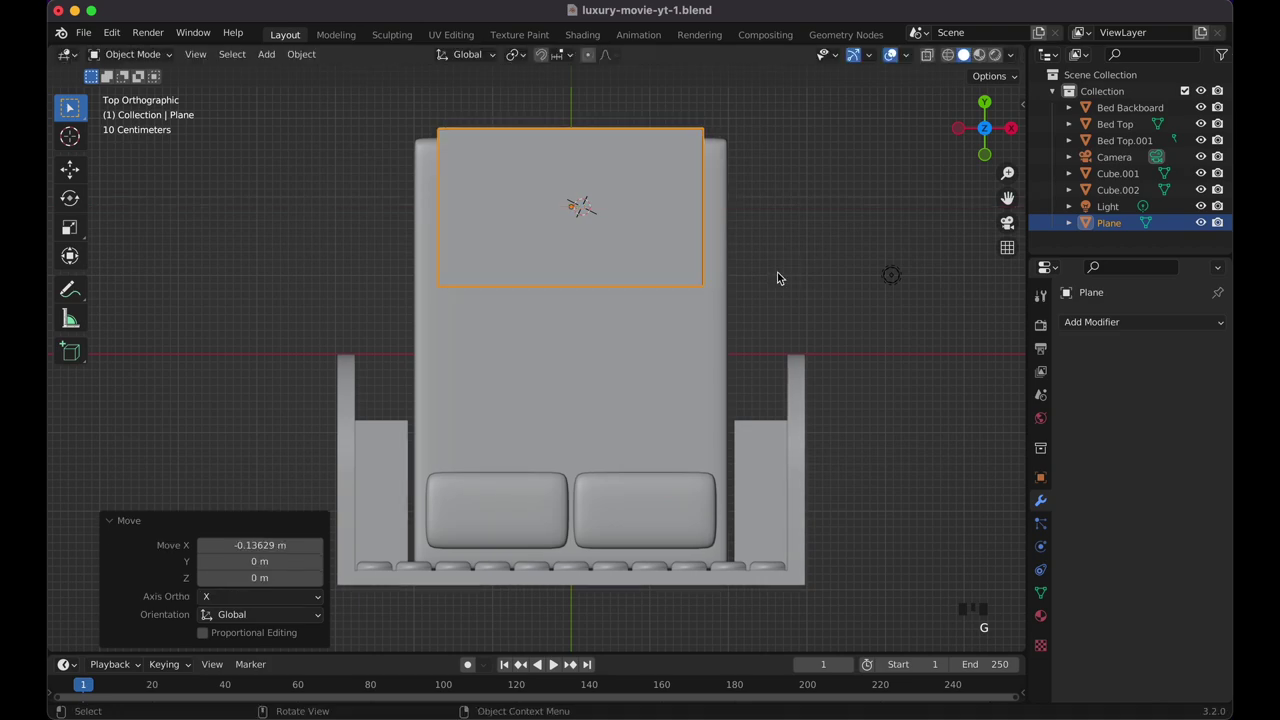
# Narrow the slab along Y to a scale of about 0.465, and deselect it to view the strip in perspective.
pyautogui.press('s')
pyautogui.press('y')
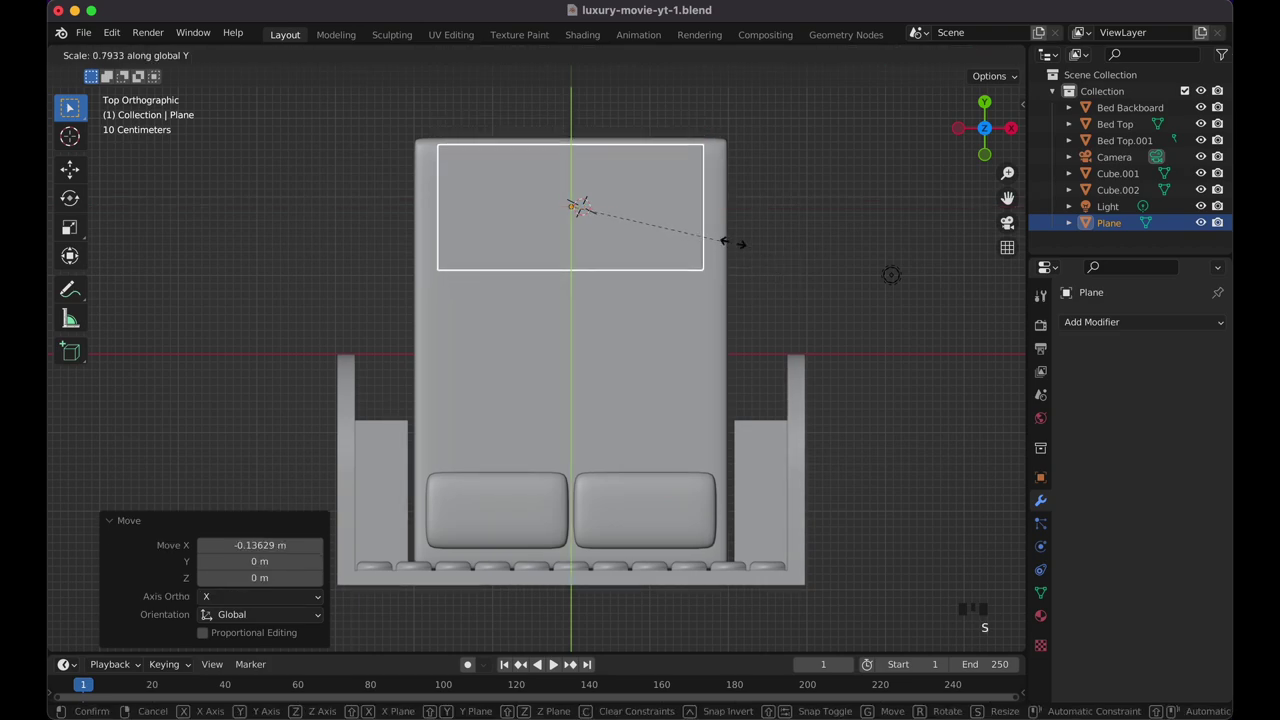
pyautogui.click(670, 224)
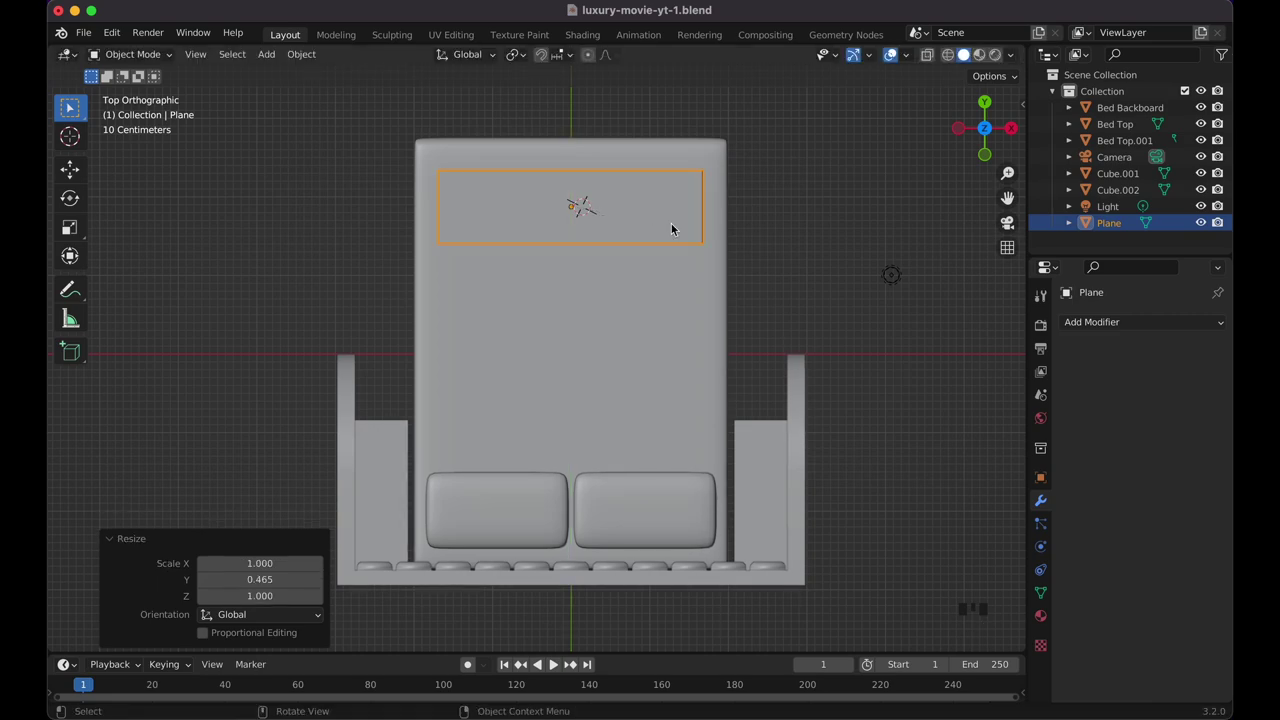
pyautogui.moveTo(670, 224); pyautogui.dragTo(670, 228, button='middle')
pyautogui.click(644, 165)
pyautogui.moveTo(644, 165)
pyautogui.mouseDown(button='middle')
pyautogui.moveTo(641, 150)
pyautogui.moveTo(642, 186)
pyautogui.mouseUp(button='middle')
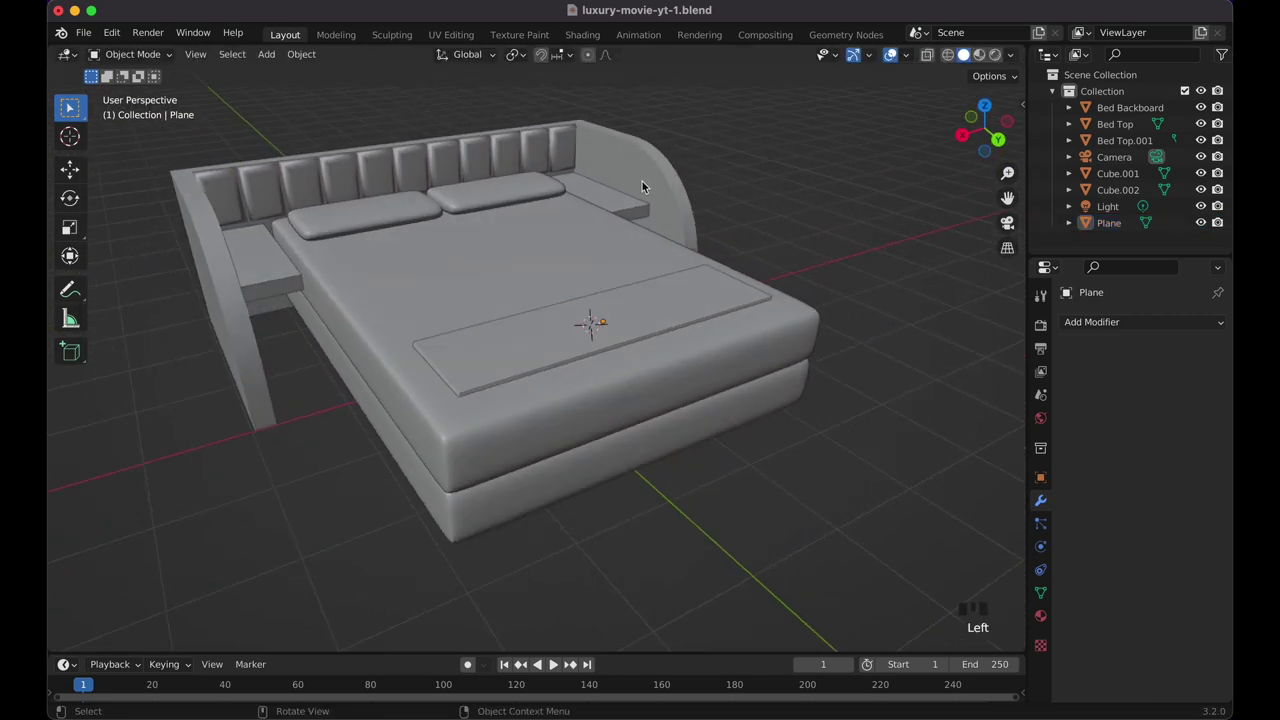
# Bevel all edges of the thin runner slab by about 0.006 m with 10 segments, return to Object Mode and deselect it.
pyautogui.click(654, 297)
pyautogui.press('super')
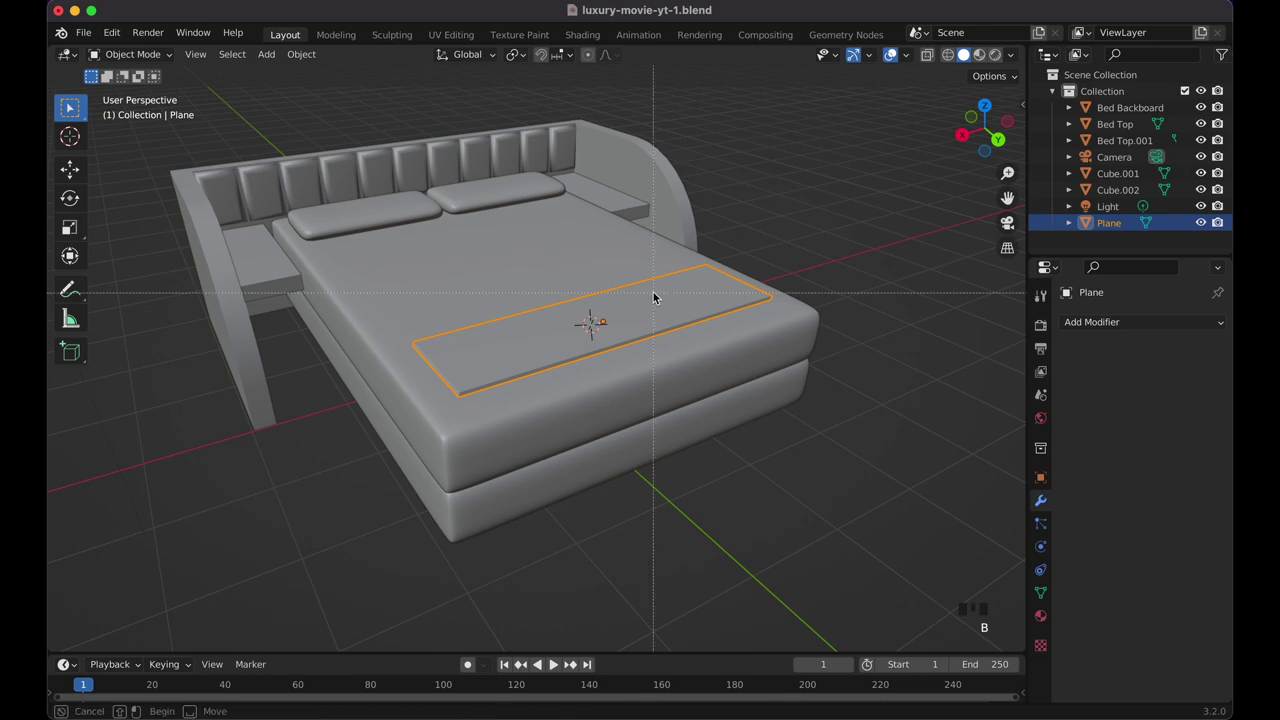
pyautogui.press('b')
pyautogui.press('Tab')
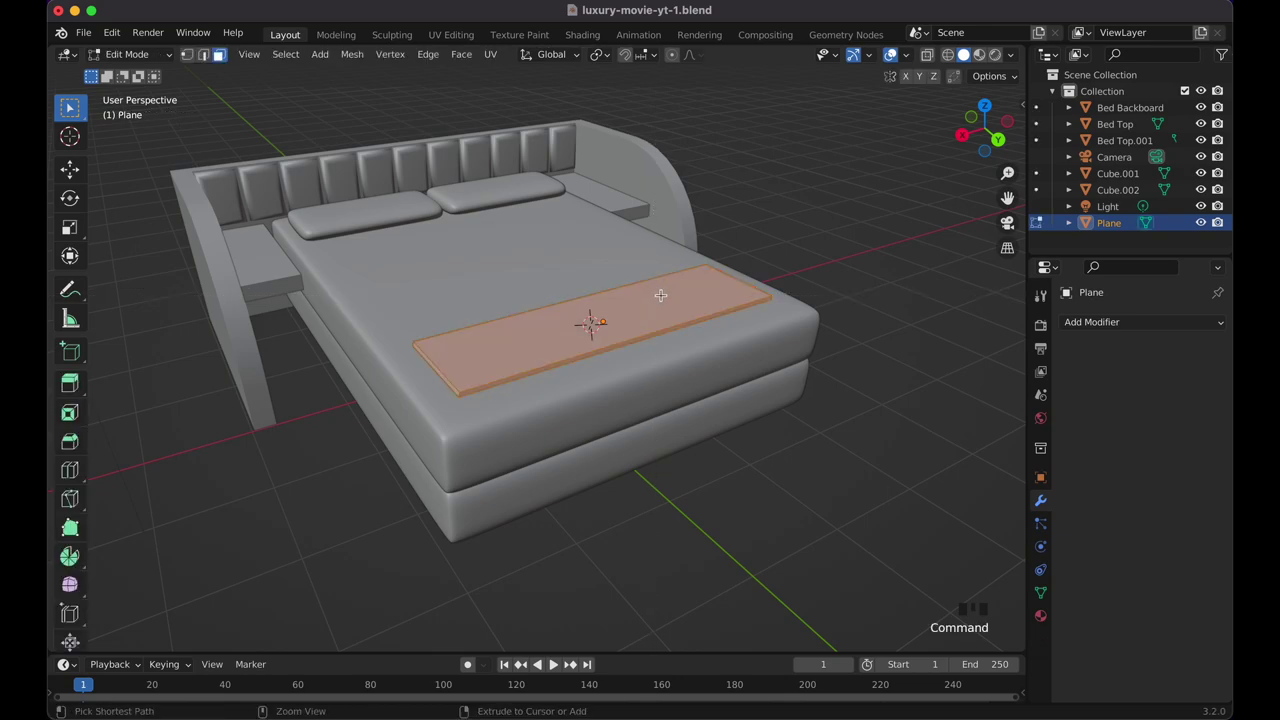
pyautogui.press('super+b')
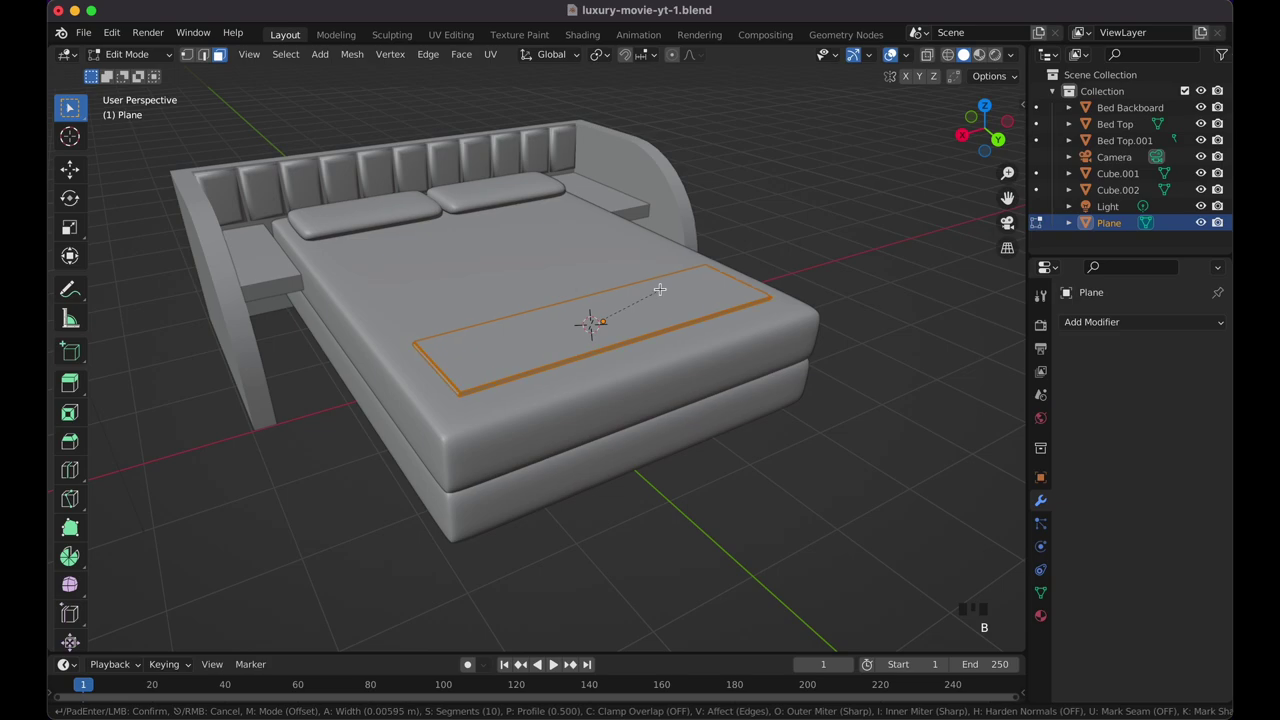
pyautogui.click(660, 290)
pyautogui.press('Tab')
pyautogui.click(800, 254)
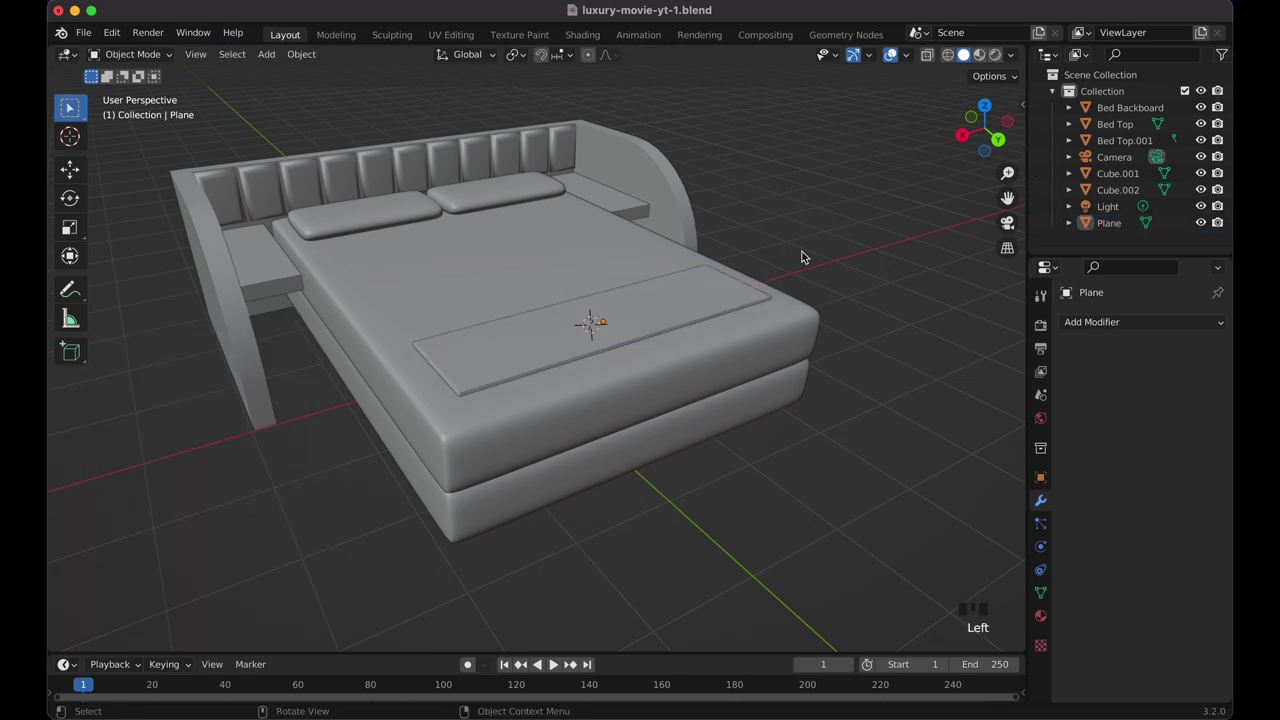
# Examine the runner's beveled edges up close and the whole bed from several angles.
pyautogui.scroll(3, 801, 256)
pyautogui.scroll(2, 801, 256)
pyautogui.scroll(2, 801, 256)
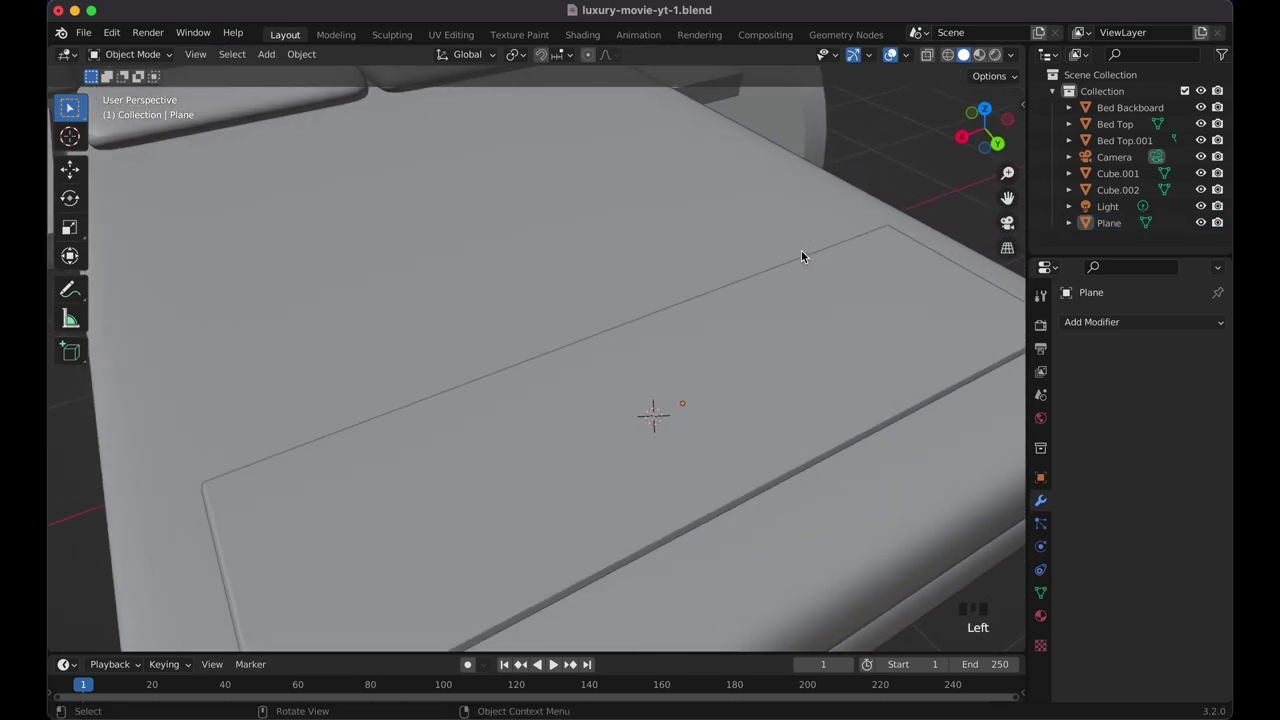
pyautogui.scroll(-8, 801, 256)
pyautogui.scroll(-4, 801, 256)
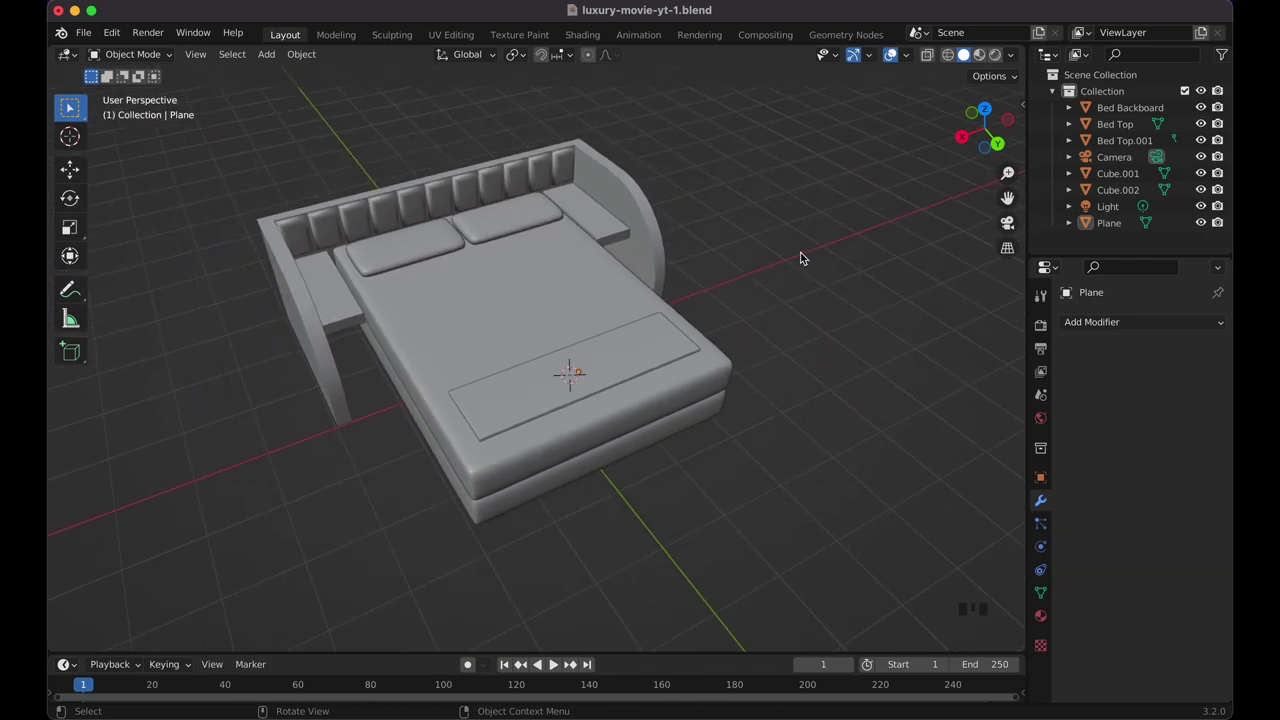
pyautogui.hscroll(-5, 801, 256)
pyautogui.hscroll(4, 800, 258)
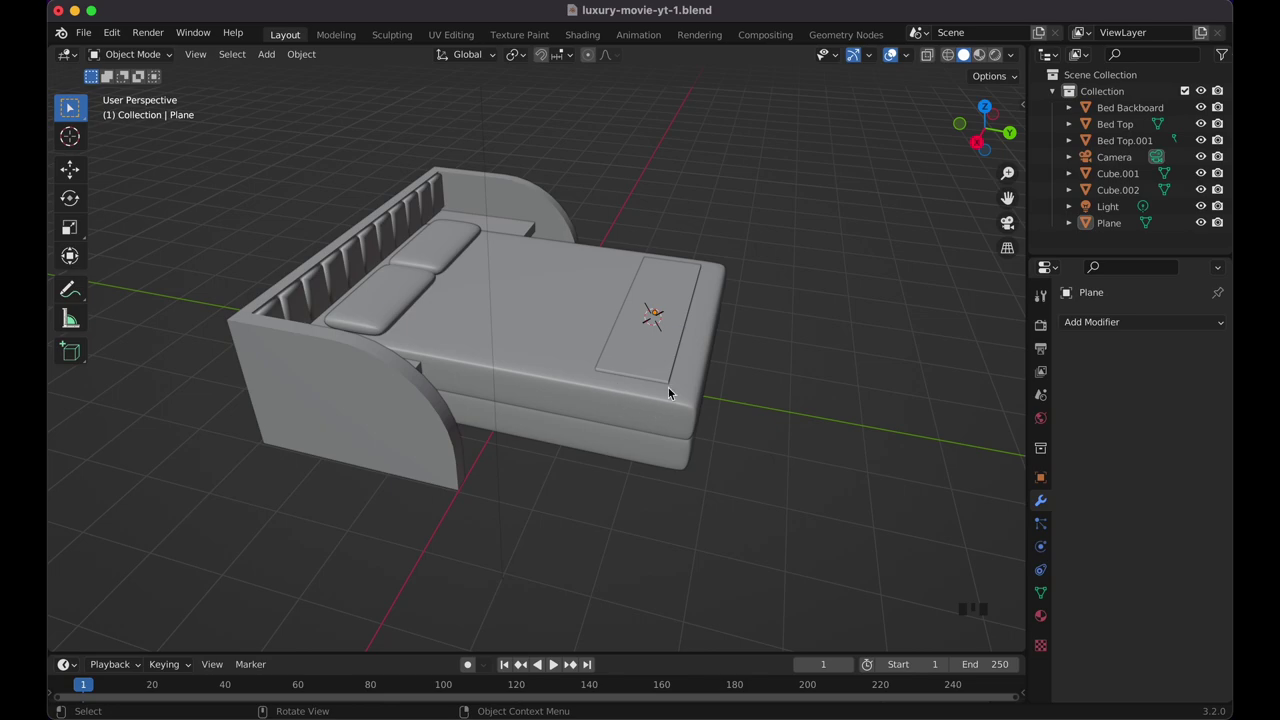
pyautogui.hscroll(6, 668, 388)
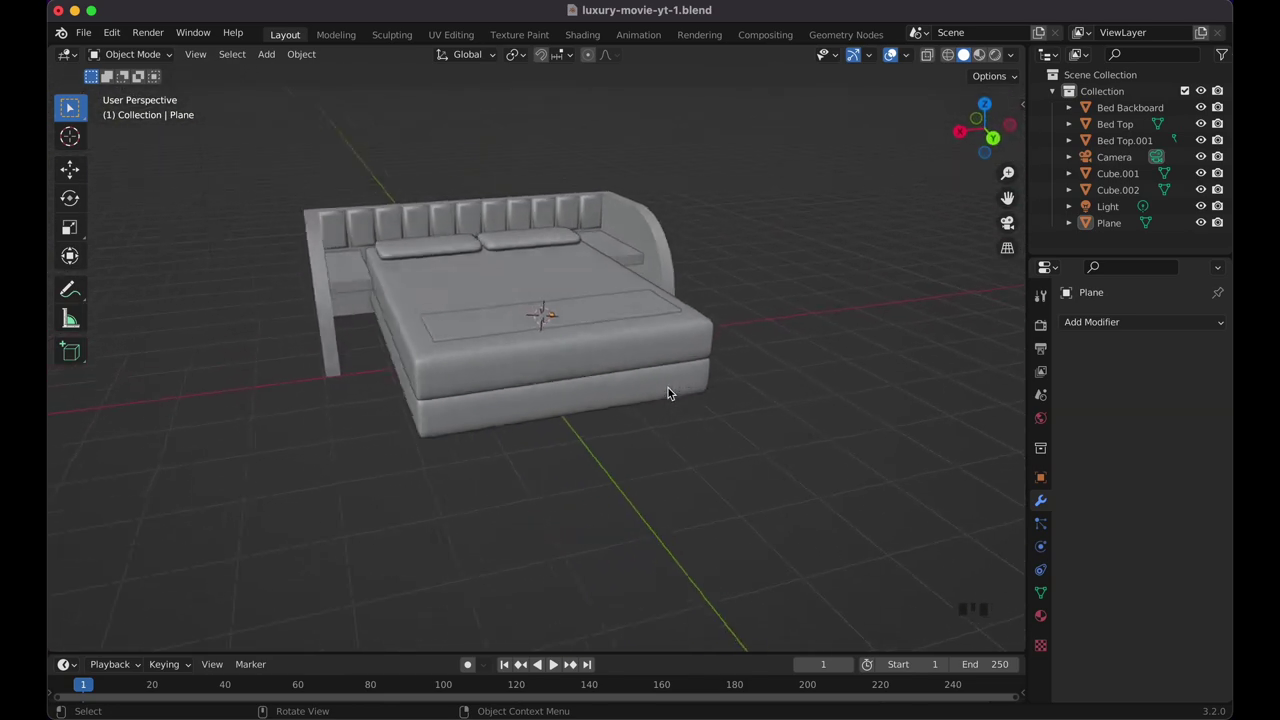
pyautogui.hscroll(-1, 668, 388)
pyautogui.hscroll(-5, 668, 388)
pyautogui.keyDown('shift'); pyautogui.scroll(1, 668, 388); pyautogui.keyUp('shift')
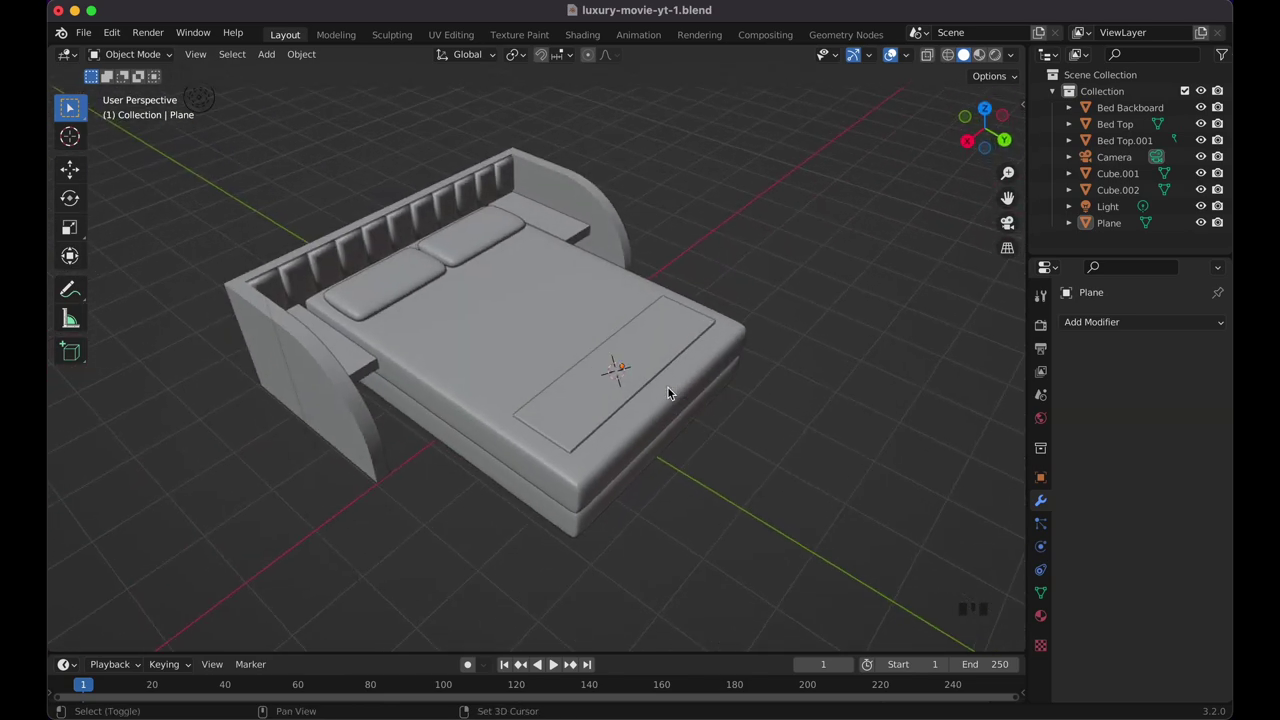
pyautogui.hscroll(4, 668, 390)
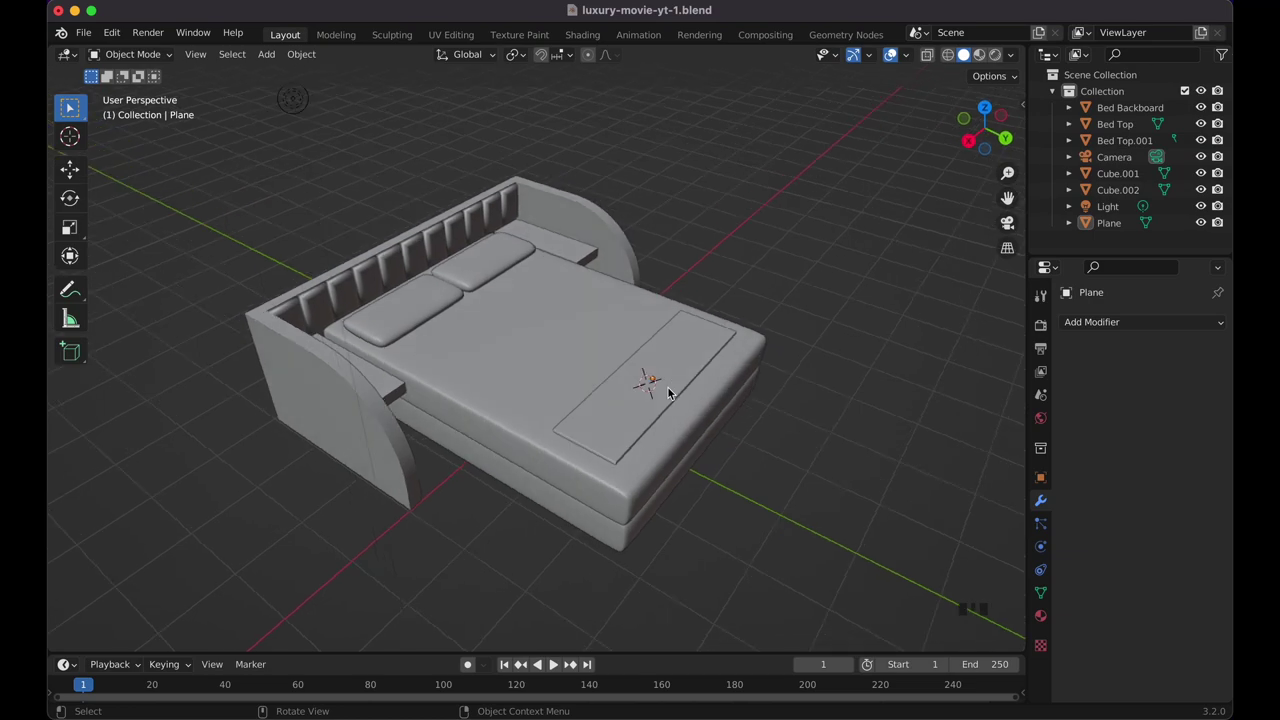
# Rename the mirrored pillow object Cube.001 as "Pillows".
pyautogui.click(464, 265)
pyautogui.hscroll(3, 617, 298)
pyautogui.hscroll(2, 518, 321)
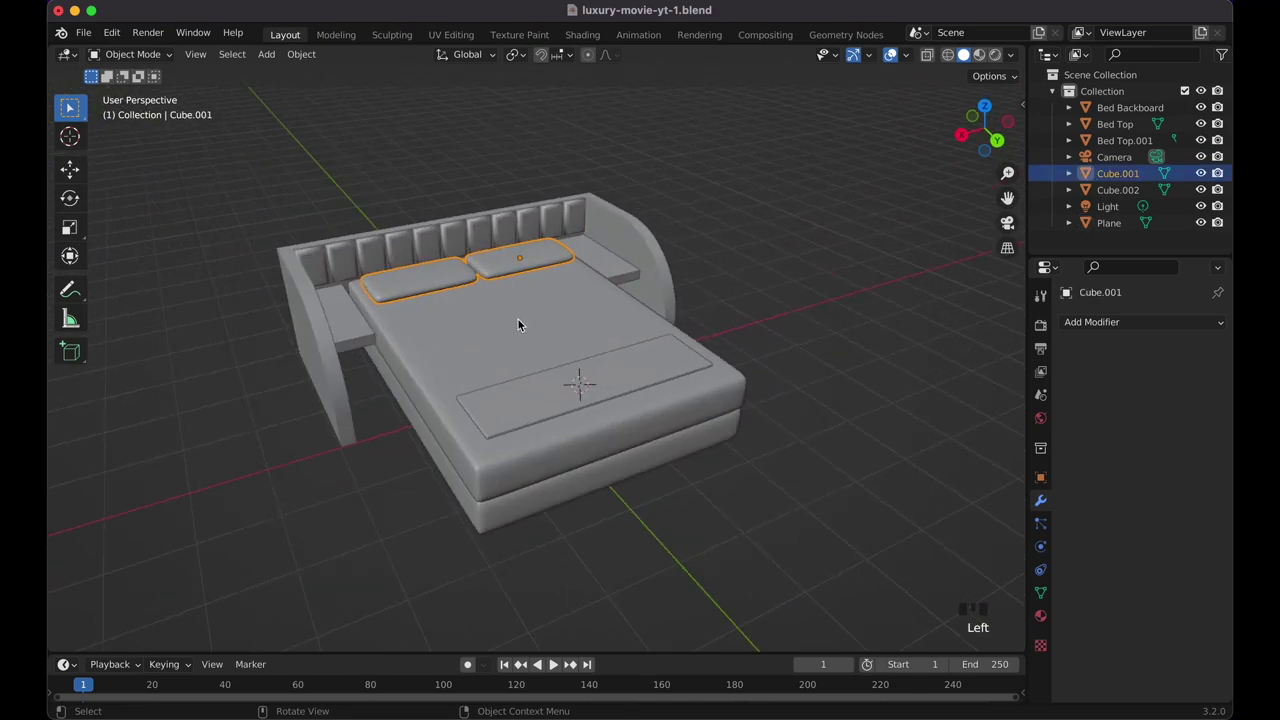
pyautogui.hscroll(2, 519, 316)
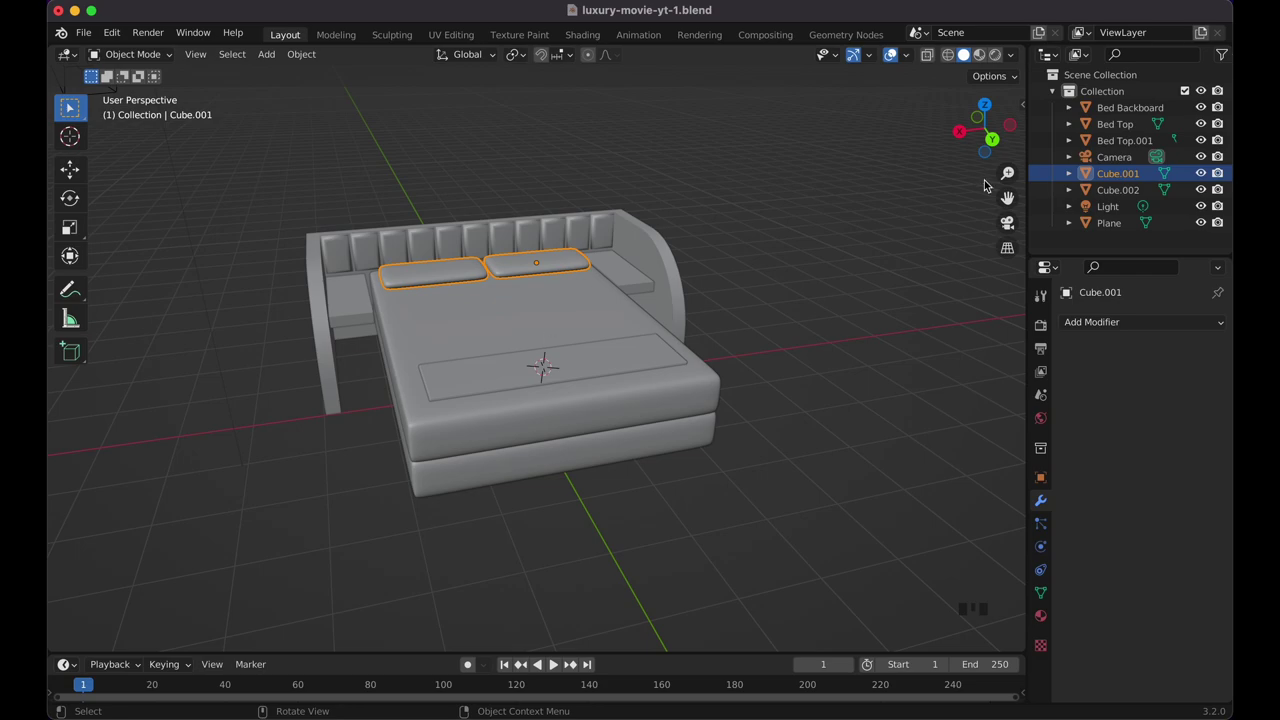
pyautogui.doubleClick(1126, 173)
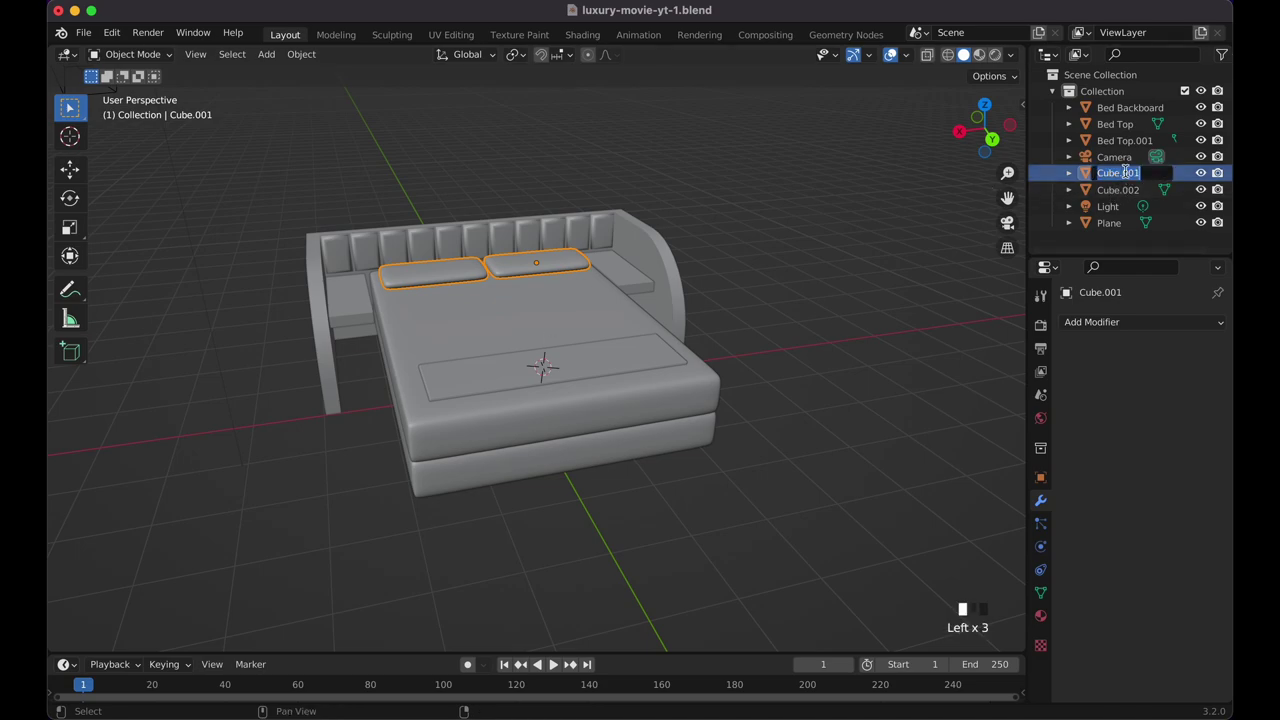
pyautogui.write('PILLOW')
pyautogui.press('BackSpace')
pyautogui.press('BackSpace')
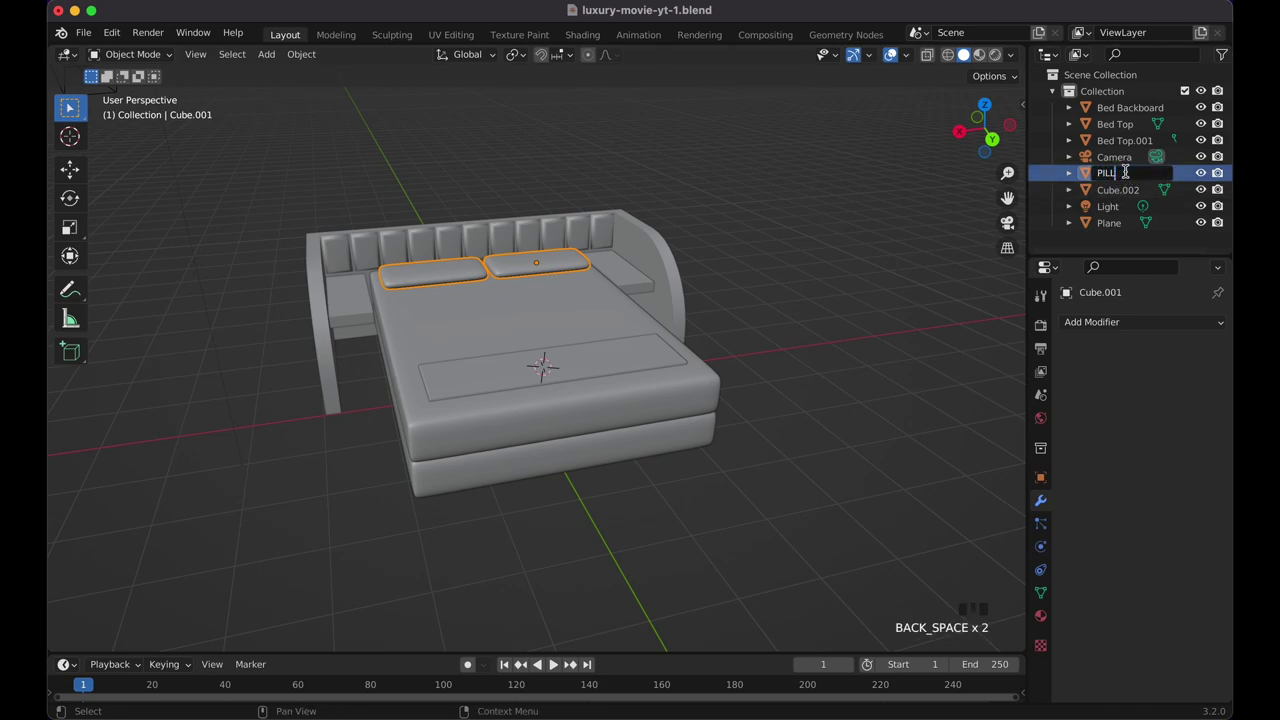
pyautogui.write('illows')
pyautogui.press('Return')
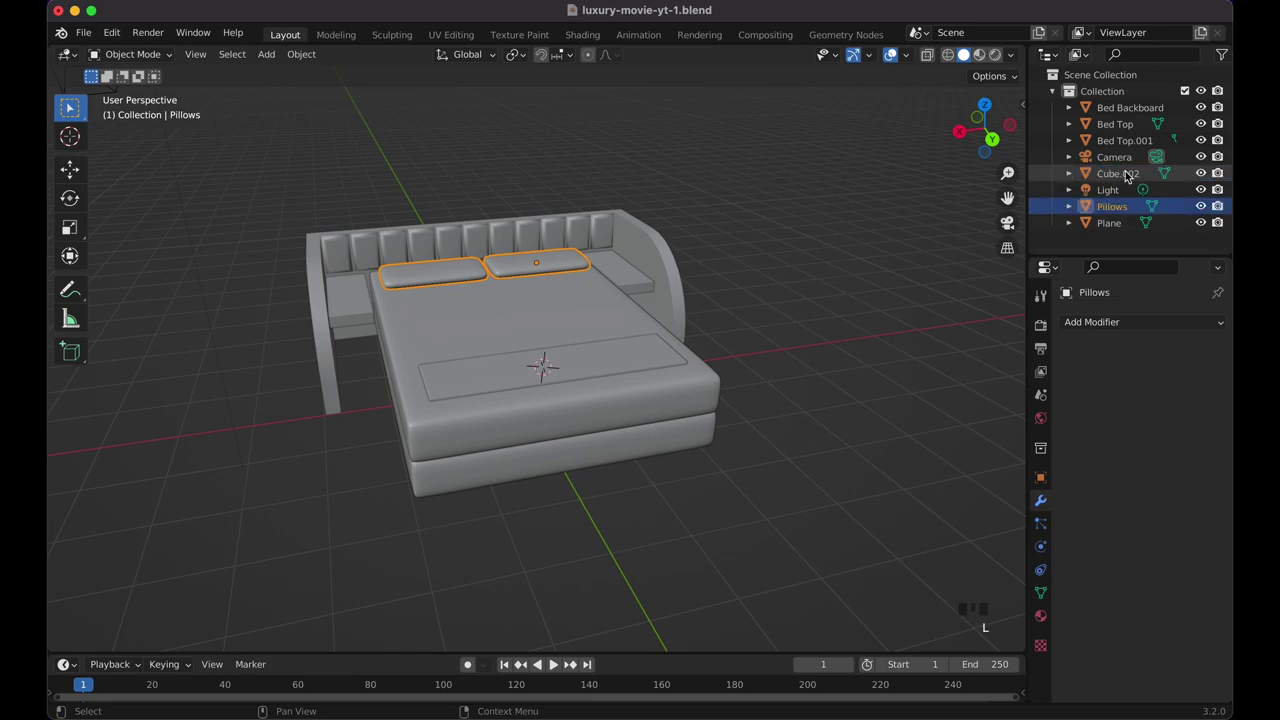
# Rename the lower bed base object Bed Top.001 as "Bed Bottom".
pyautogui.click(589, 306)
pyautogui.hscroll(-3, 589, 306)
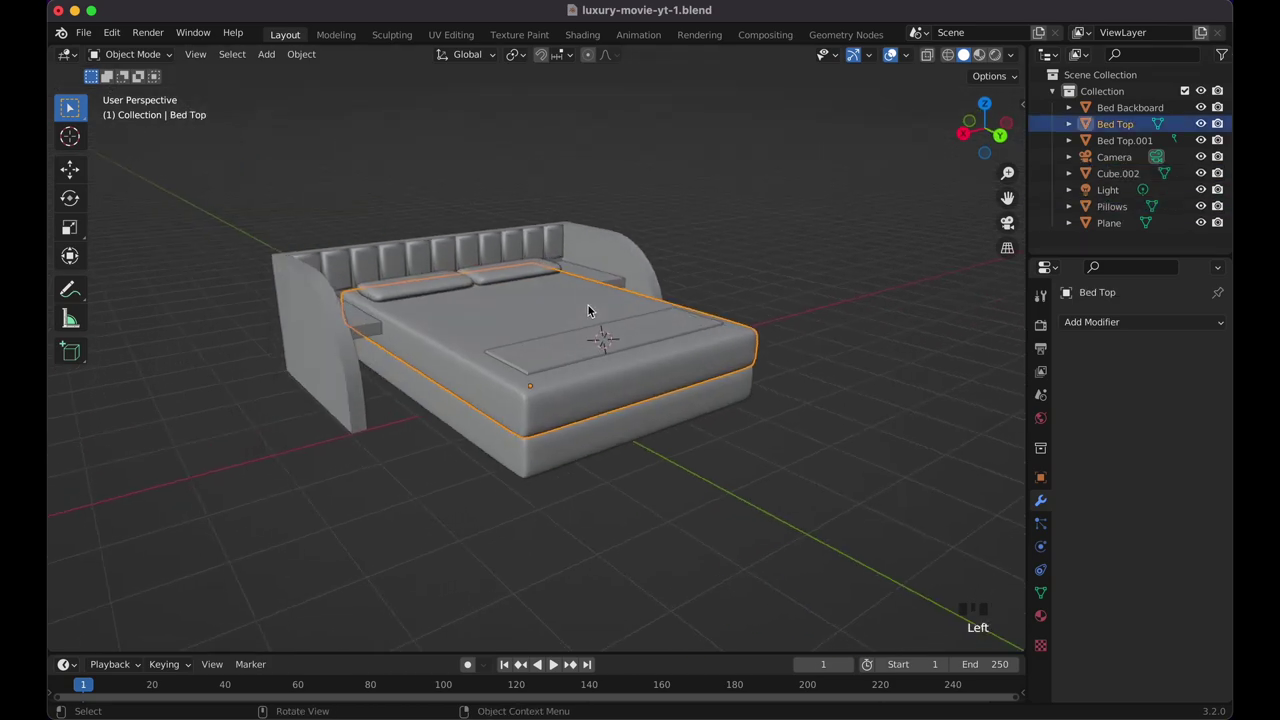
pyautogui.click(557, 444)
pyautogui.doubleClick(1117, 140)
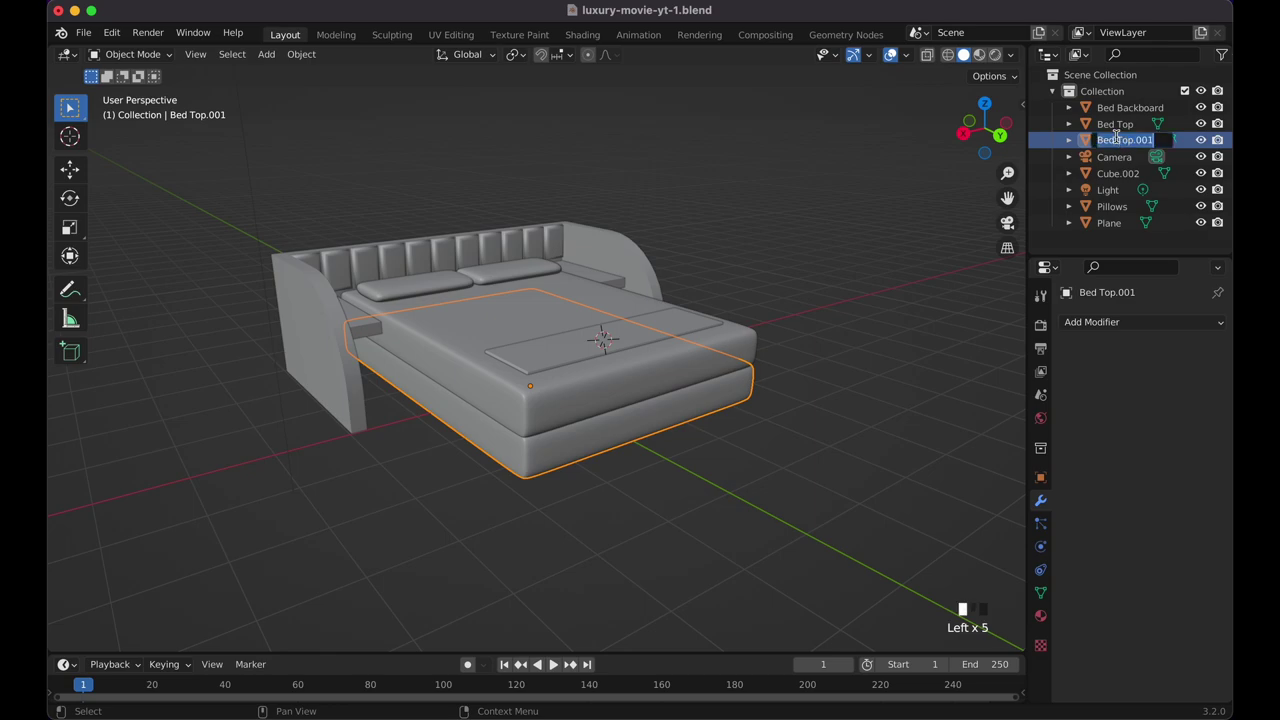
pyautogui.write('Bed Bott')
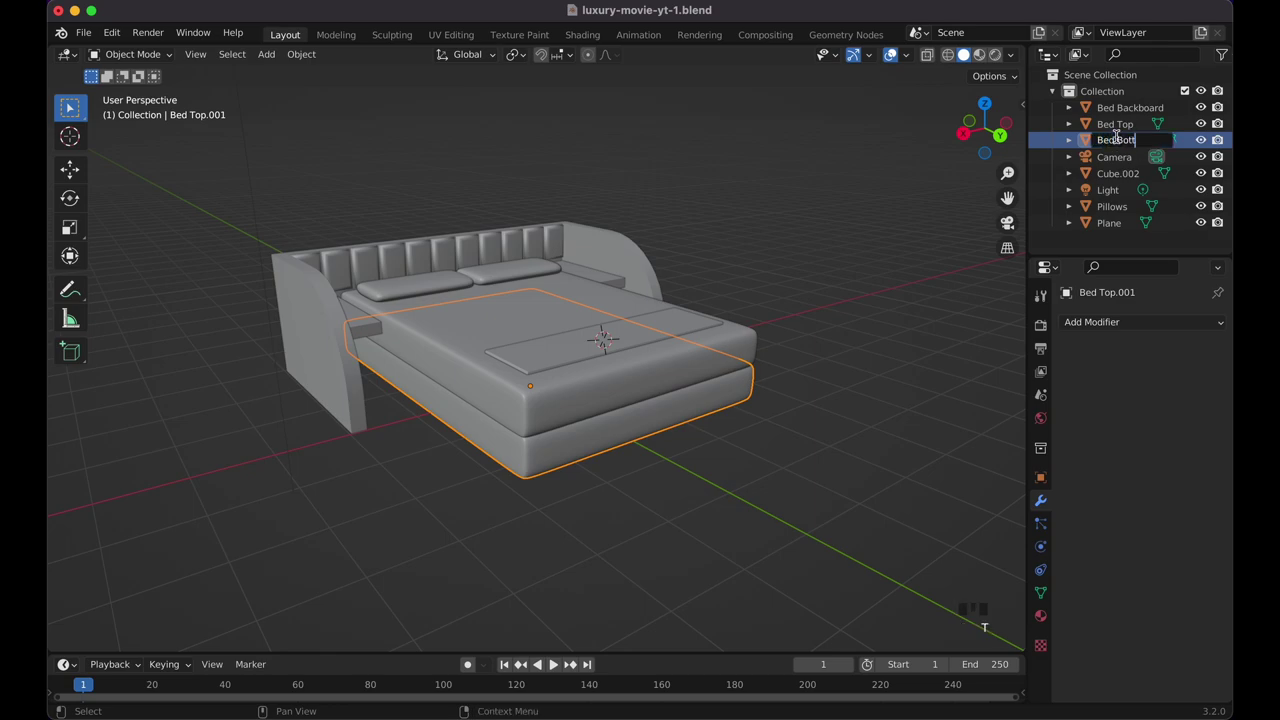
pyautogui.write('om')
pyautogui.press('Return')
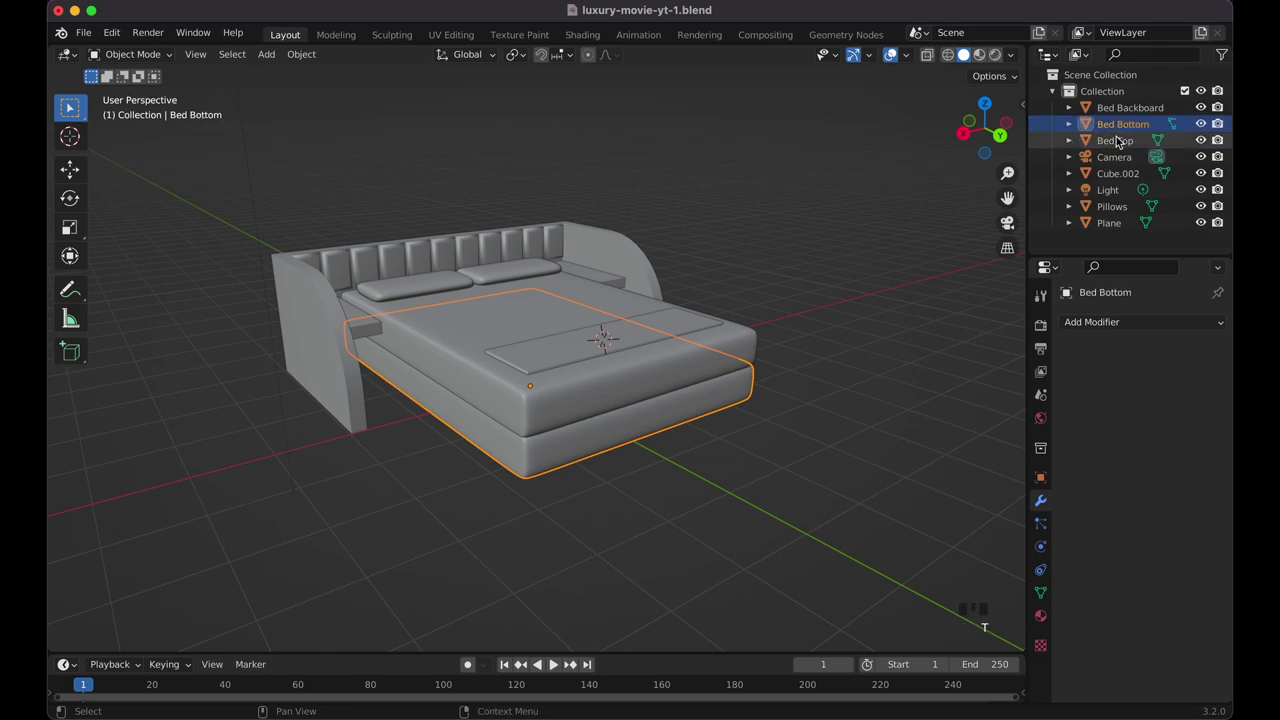
# Rename the bedside shelves object Cube.002 with a name beginning "Cup H".
pyautogui.click(358, 327)
pyautogui.doubleClick(1110, 173)
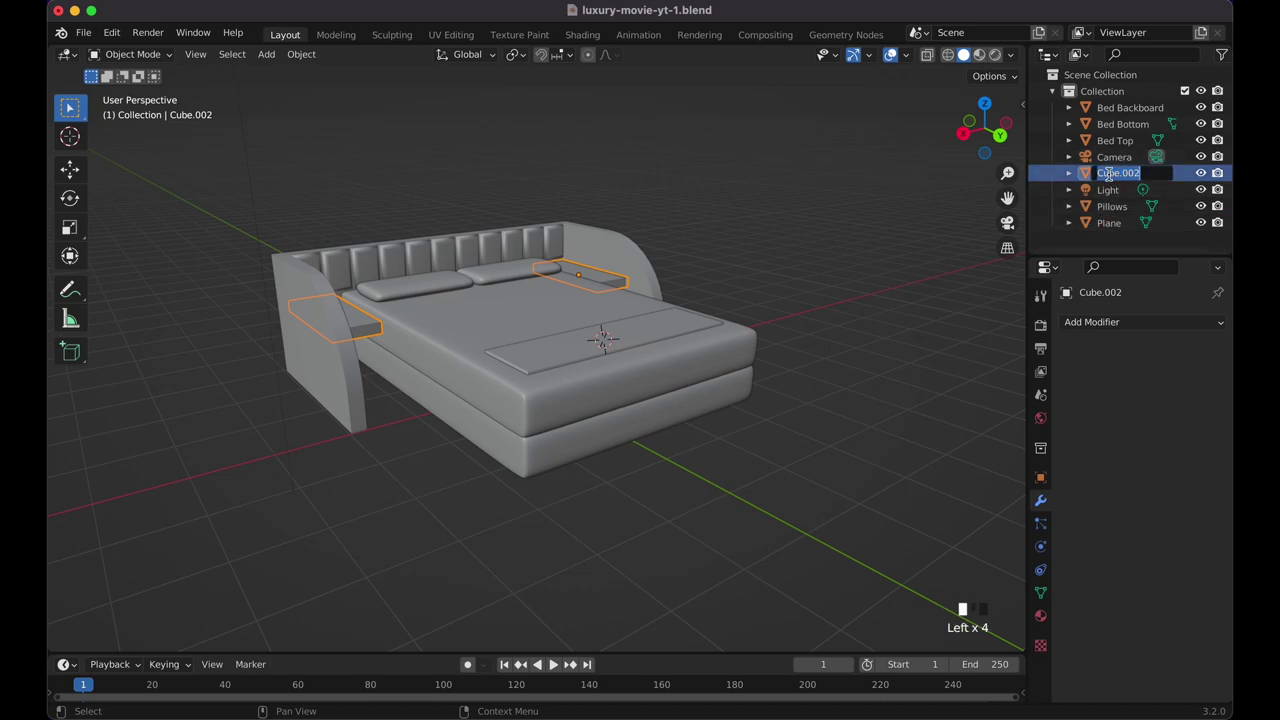
pyautogui.write('Cup H')
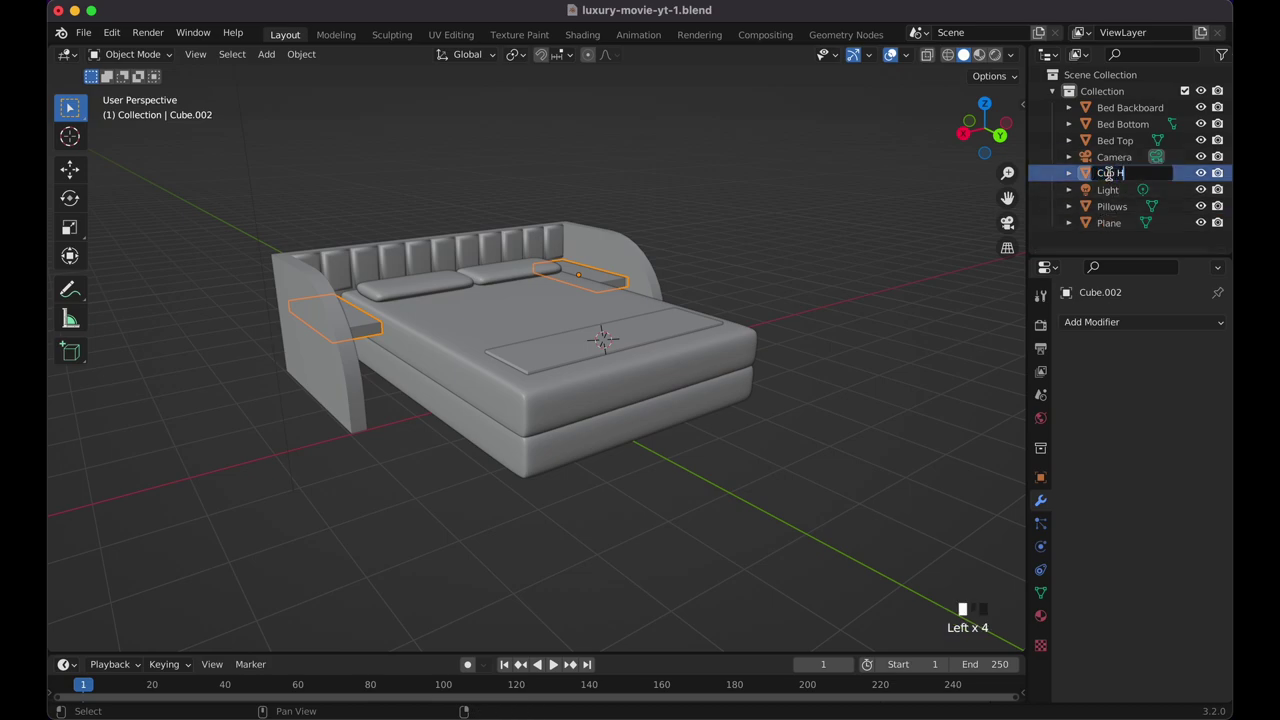
# Finish renaming the Cube.002 object as Cup Holders and deselect it.
pyautogui.write('olders')
pyautogui.press('Return')
pyautogui.moveTo(760, 245); pyautogui.dragTo(740, 290, button='middle')
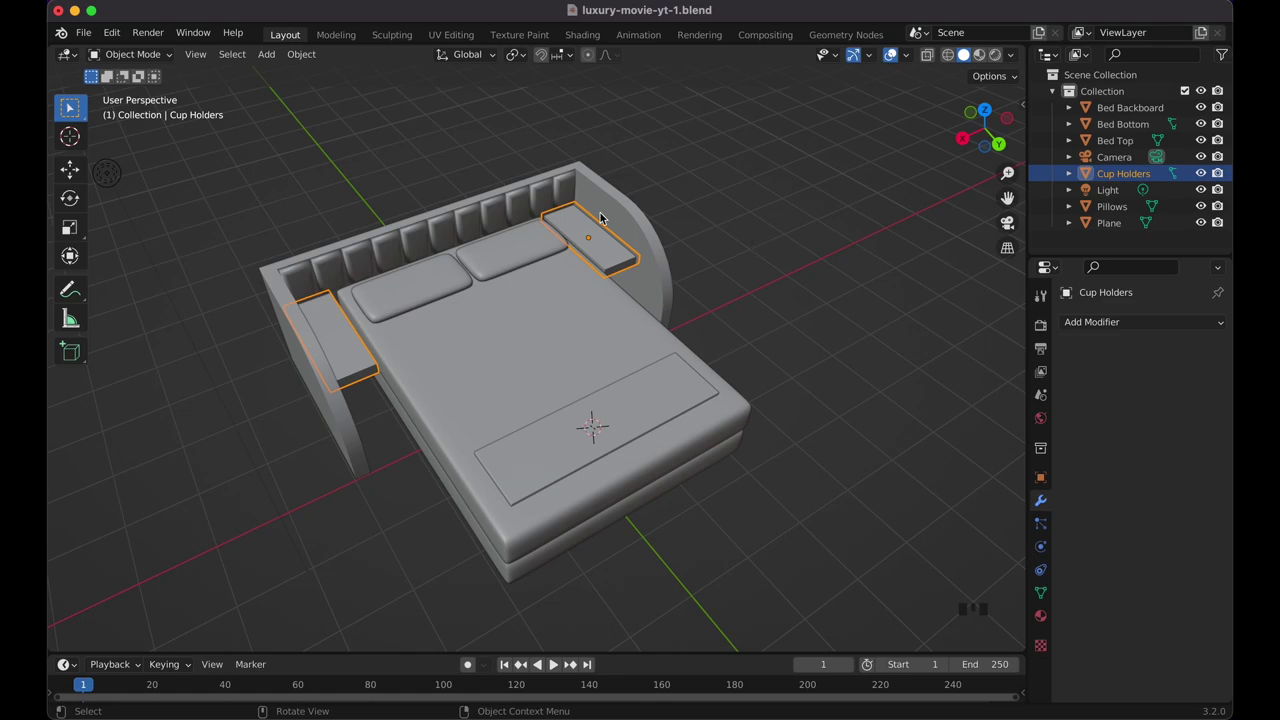
pyautogui.click(554, 197)
# Rename the Plane object on the mattress as Blanket and deselect it.
pyautogui.moveTo(552, 193); pyautogui.dragTo(793, 154, button='middle')
pyautogui.click(1119, 222)
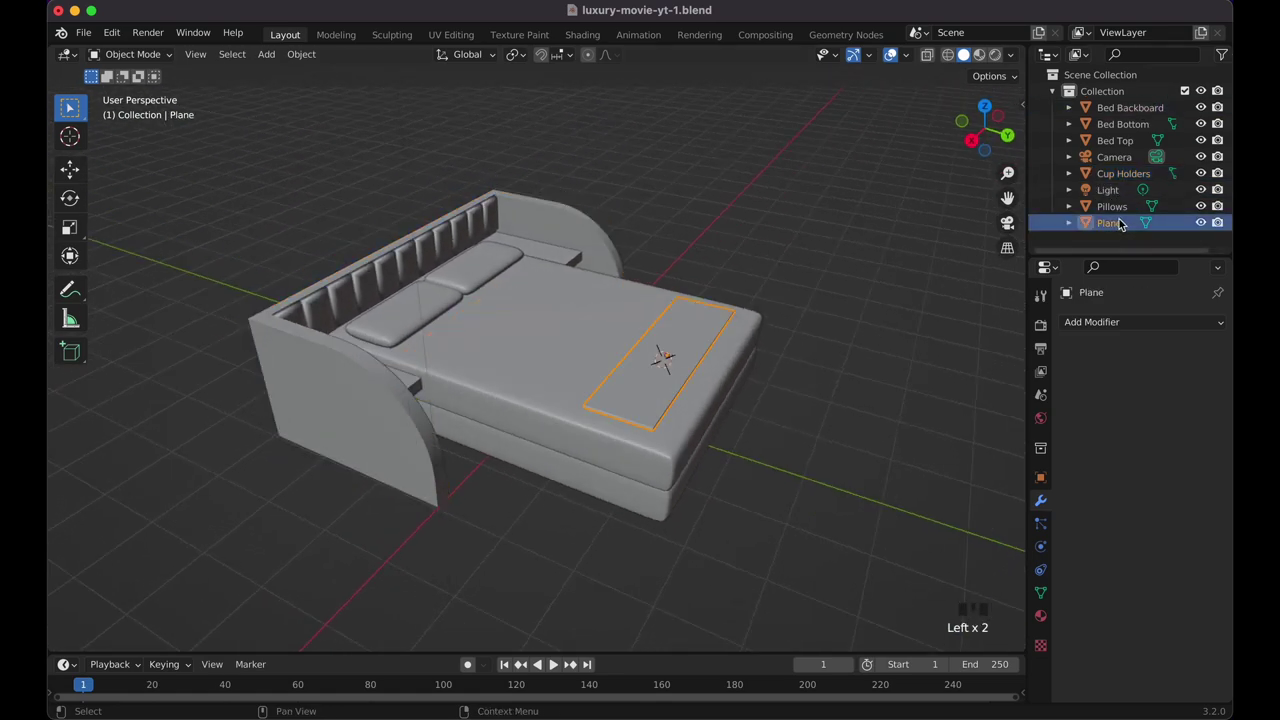
pyautogui.doubleClick(1110, 223)
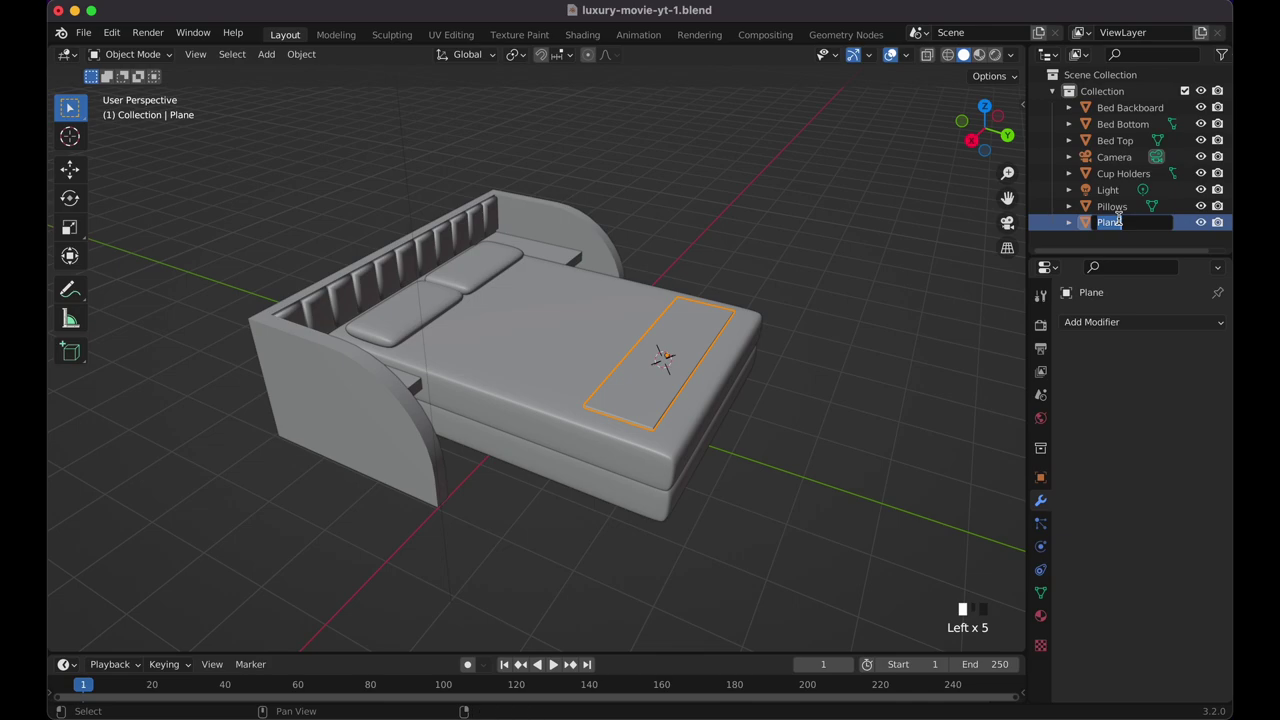
pyautogui.write('Blanket')
pyautogui.press('Return')
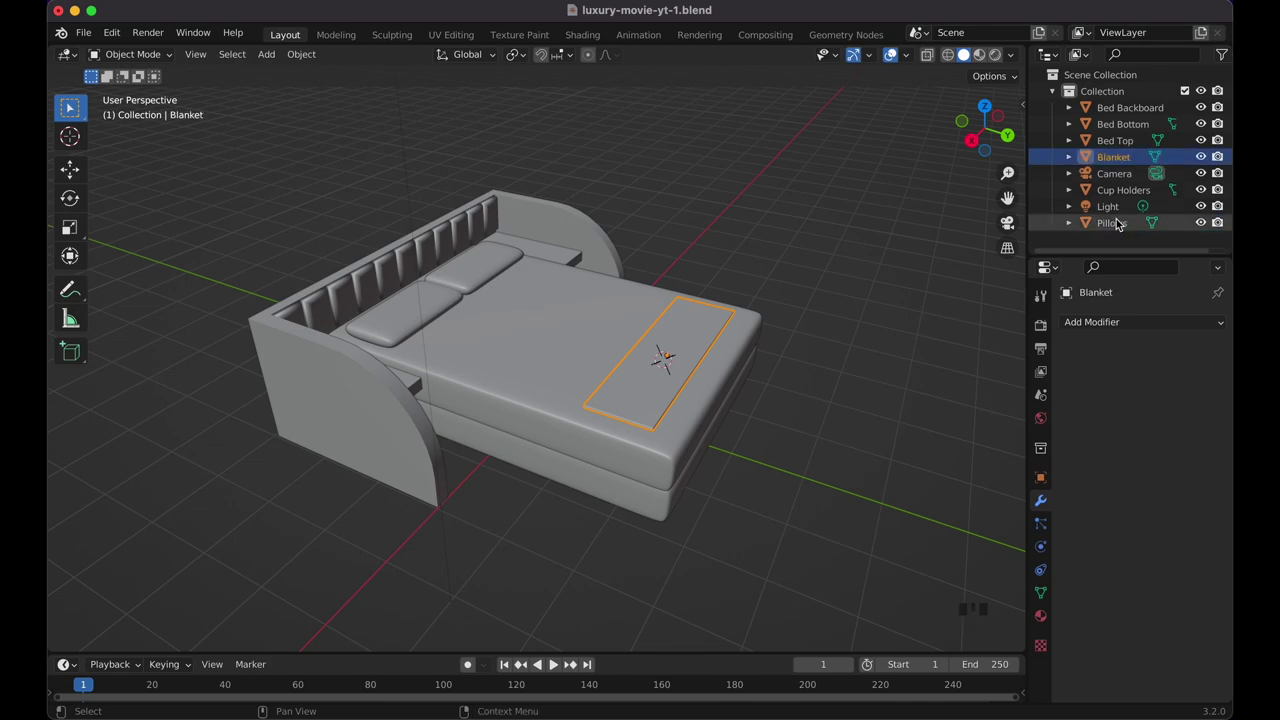
pyautogui.click(865, 287)
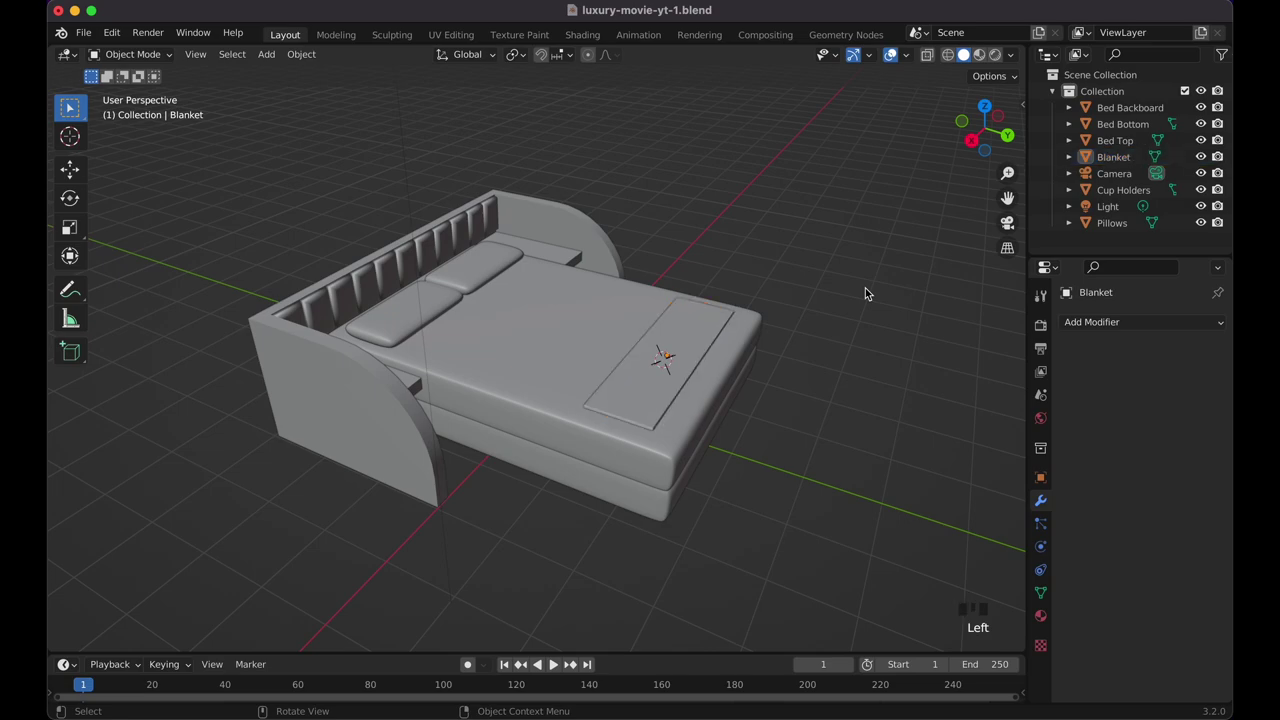
# Save the blend file with the renamed bed parts.
pyautogui.scroll(-3, 865, 287)
pyautogui.scroll(2, 865, 287)
pyautogui.scroll(3, 865, 287)
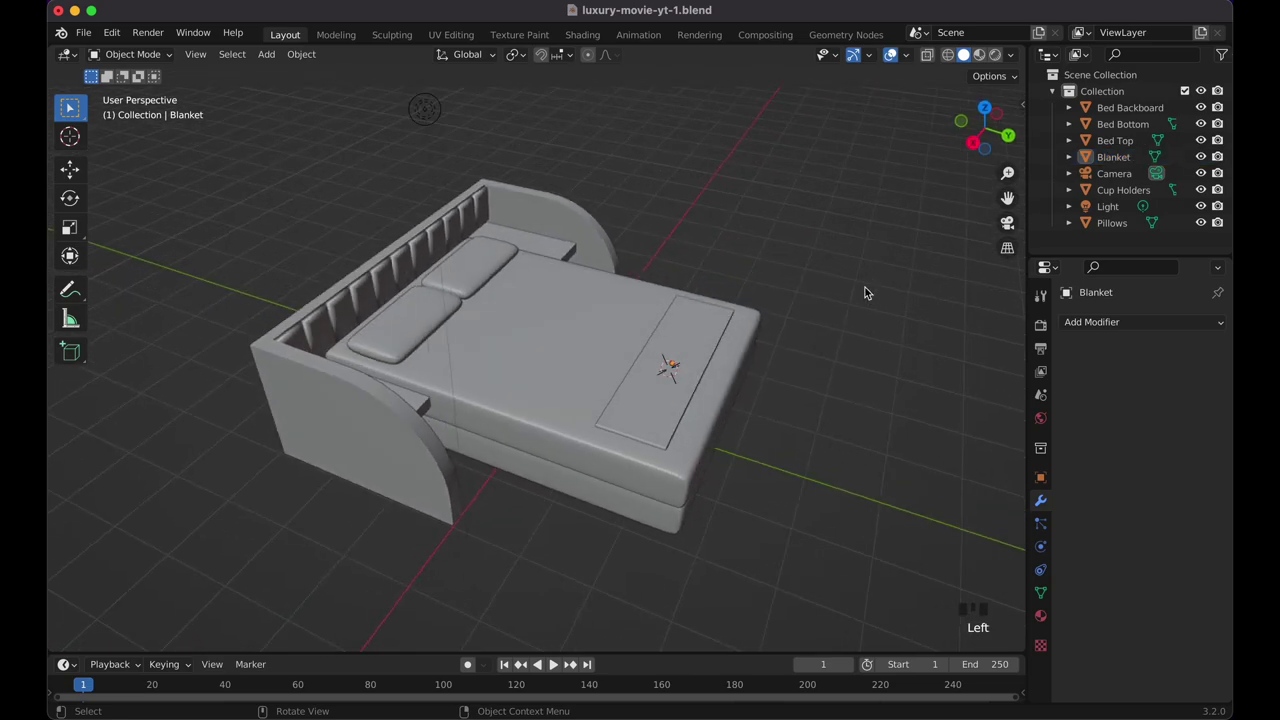
pyautogui.scroll(-2, 865, 287)
pyautogui.press('super+s')
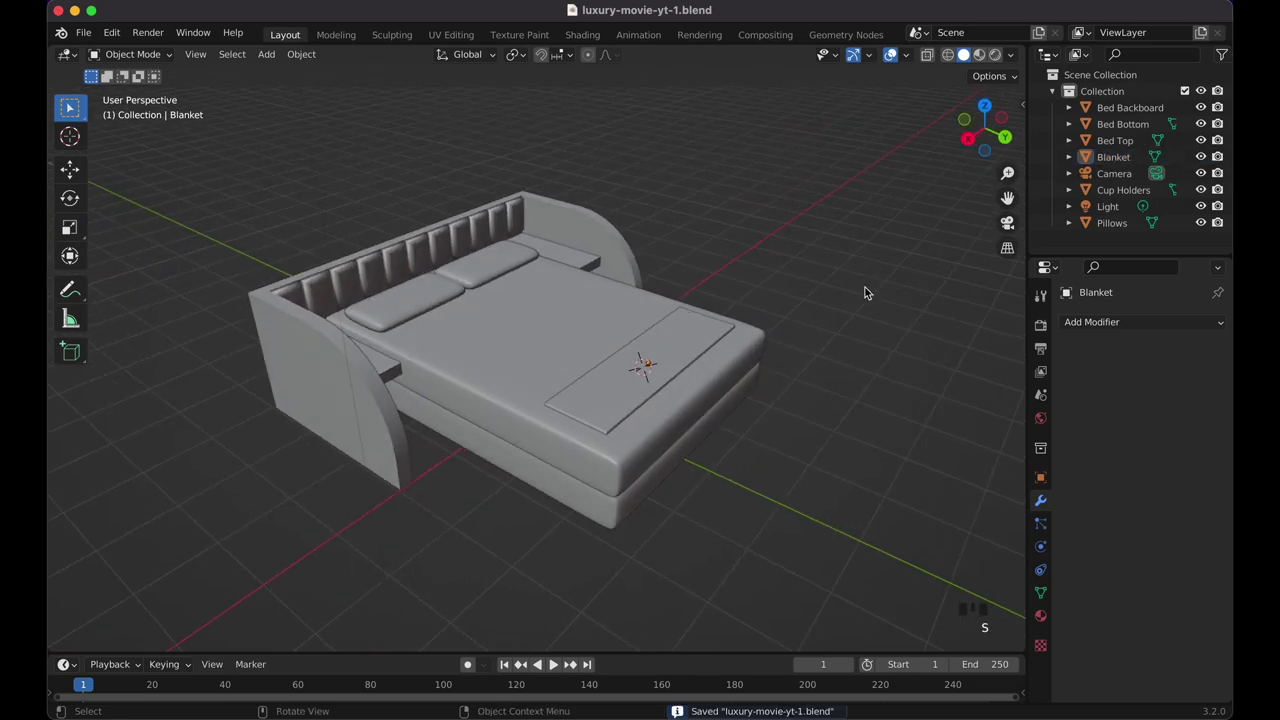
# Show the bed in Rendered viewport shading.
pyautogui.scroll(-3, 742, 287)
pyautogui.scroll(2, 742, 287)
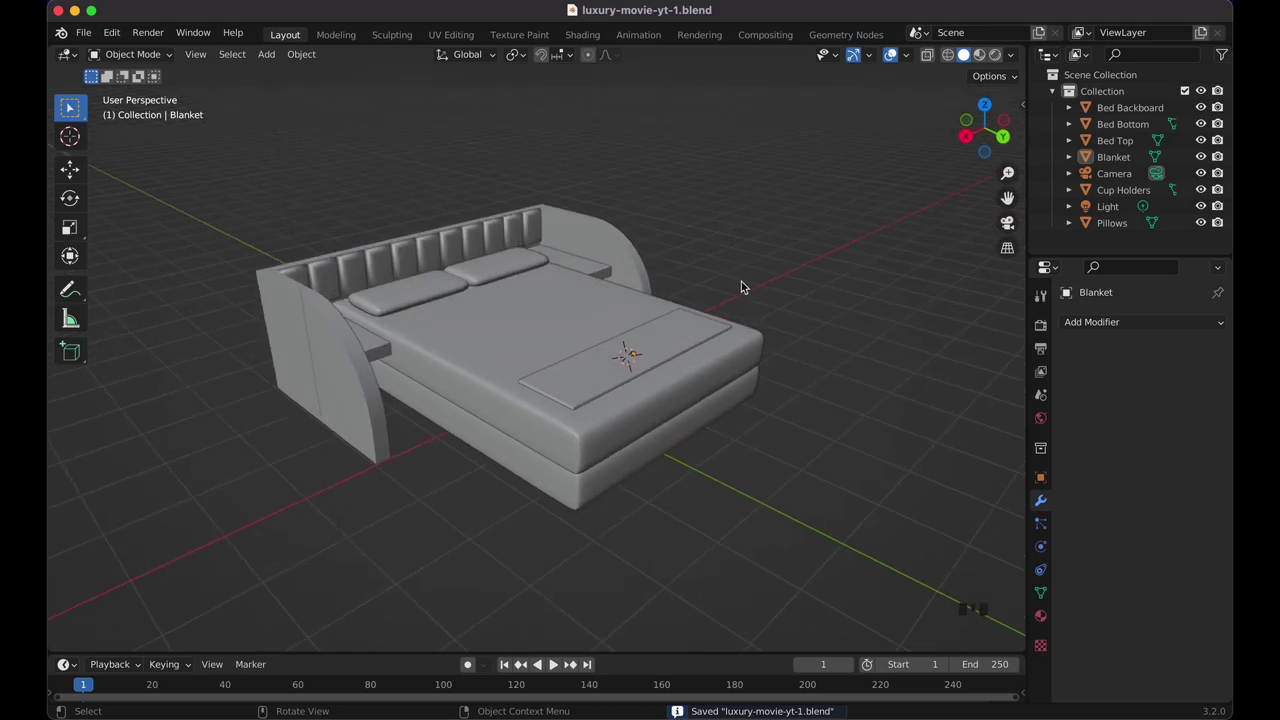
pyautogui.scroll(3, 742, 287)
pyautogui.click(995, 55)
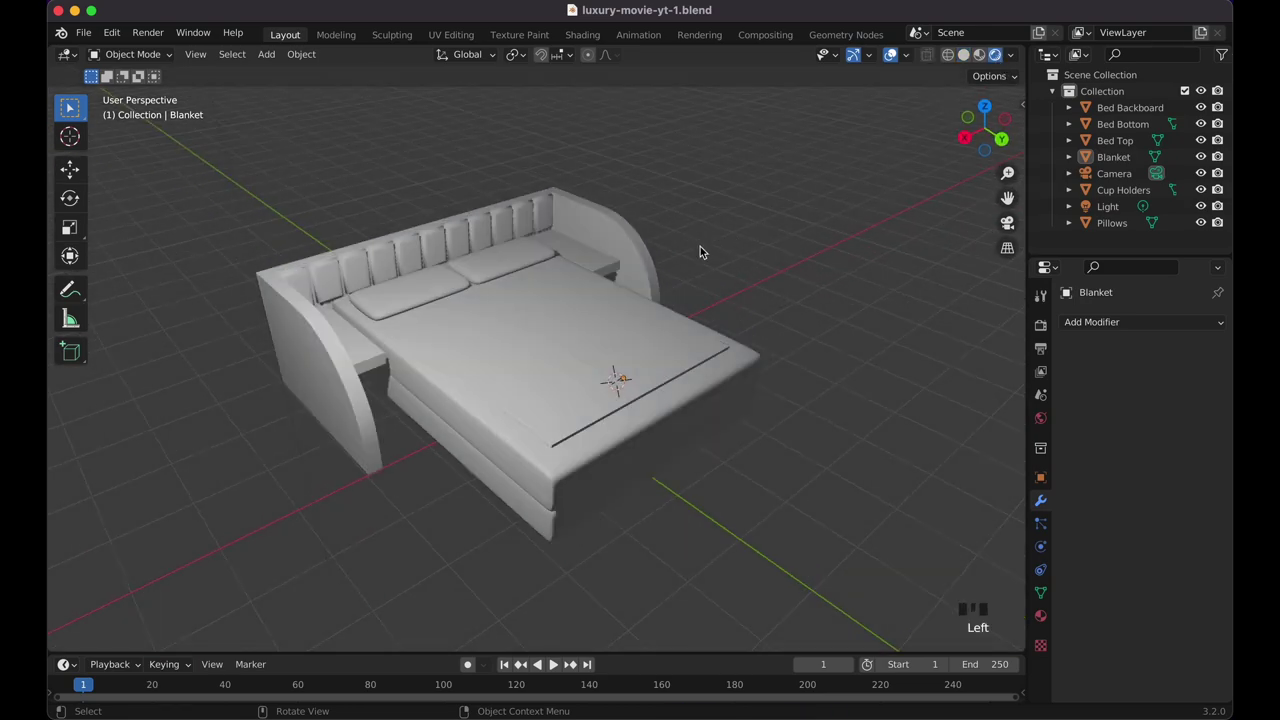
pyautogui.moveTo(700, 252); pyautogui.dragTo(687, 261, button='middle')
# Create a new material on the Bed Backboard and name it Red.
pyautogui.click(378, 410)
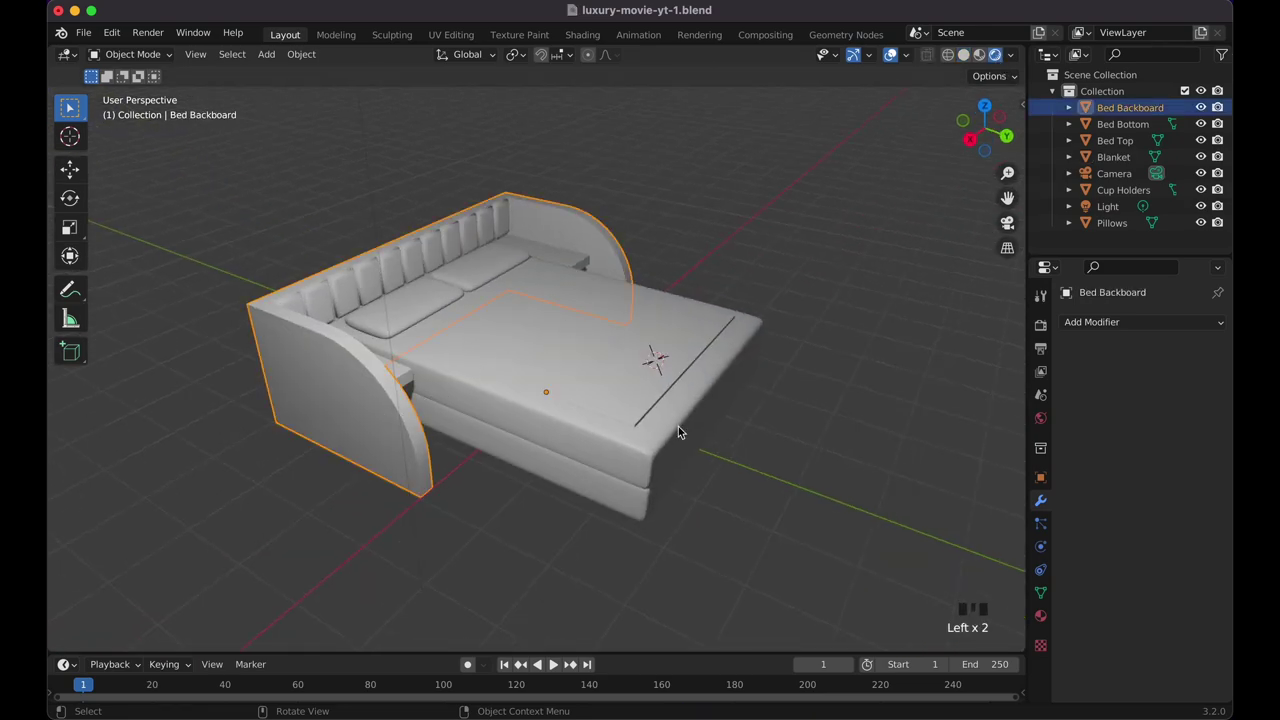
pyautogui.click(1040, 615)
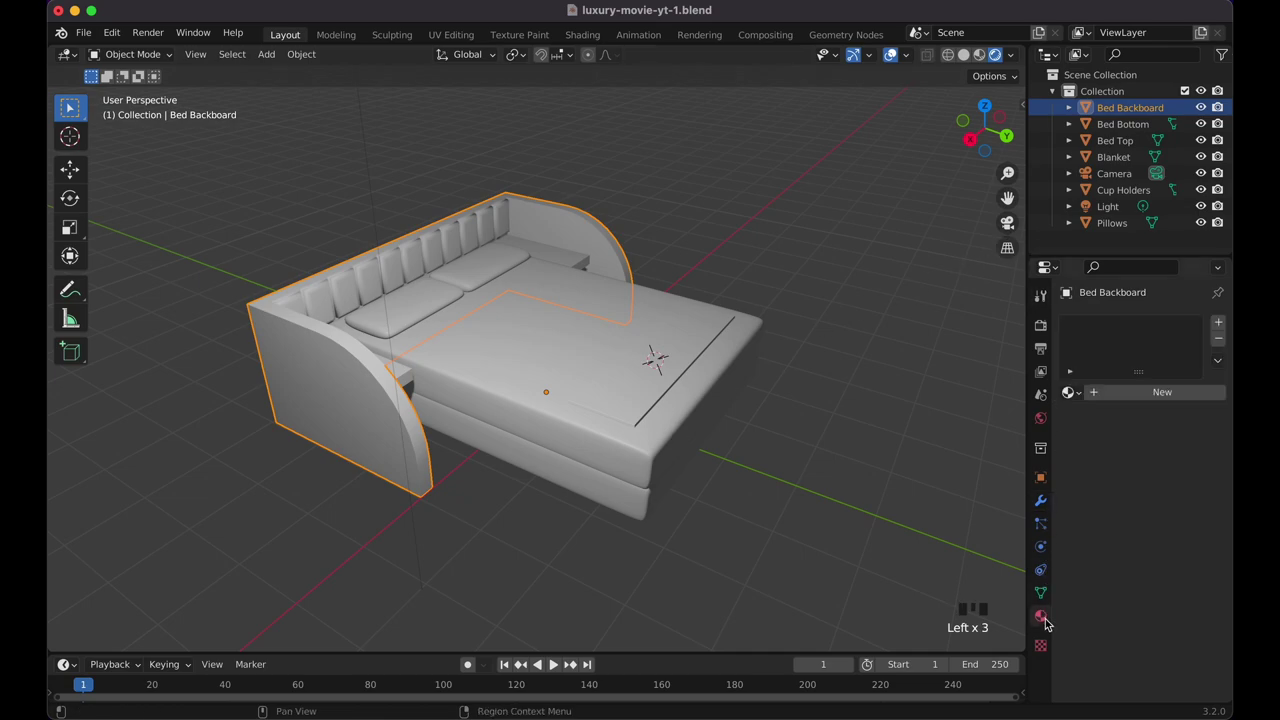
pyautogui.click(1137, 393)
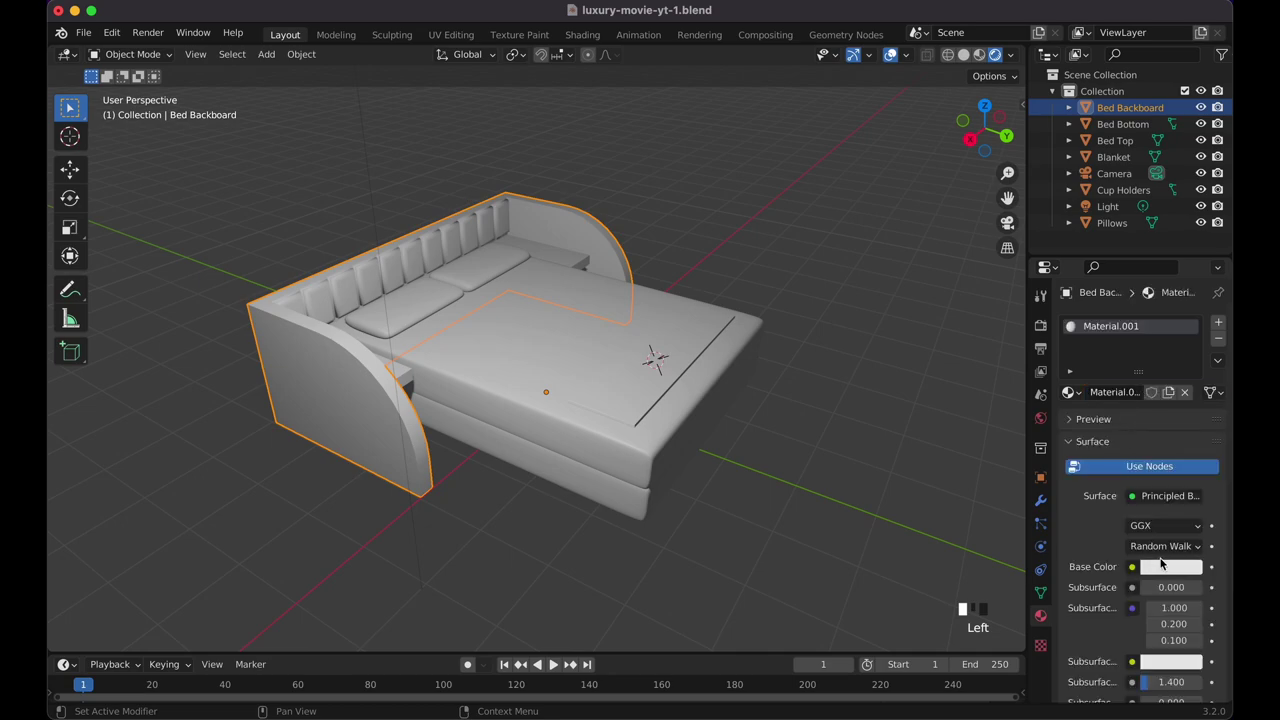
pyautogui.click(1108, 390)
pyautogui.write('Red')
pyautogui.click(1125, 410)
# Set the Red material's base color to bright red, hex E70800, and deselect the backboard.
pyautogui.click(1157, 562)
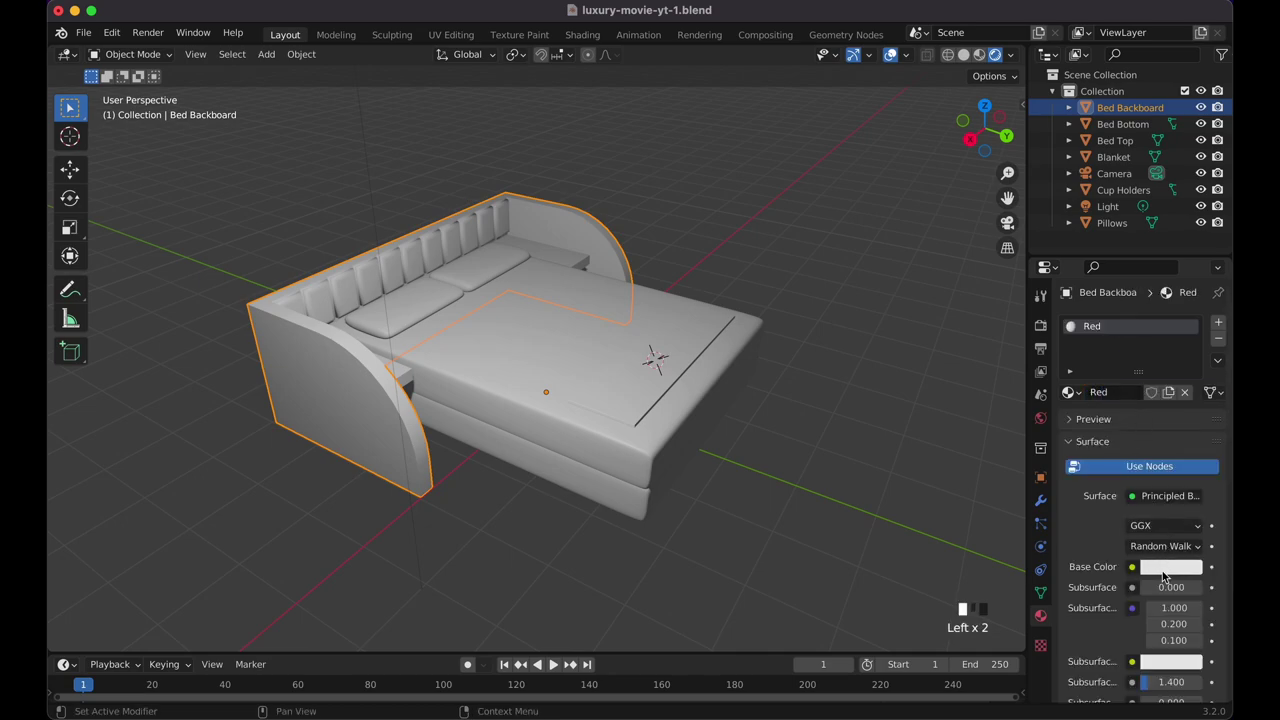
pyautogui.moveTo(1089, 438); pyautogui.dragTo(1115, 452)
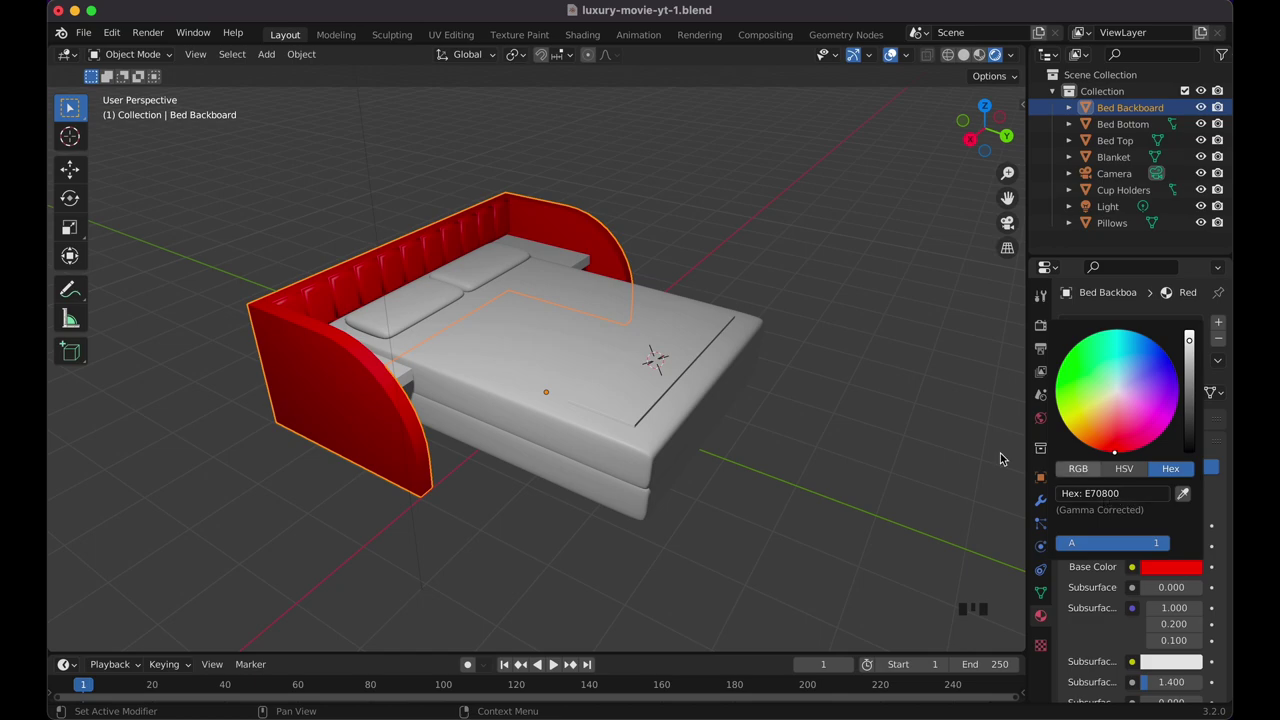
pyautogui.click(895, 426)
# Assign the existing Red material to the Pillows object.
pyautogui.hscroll(5, 895, 427)
pyautogui.hscroll(-3, 895, 422)
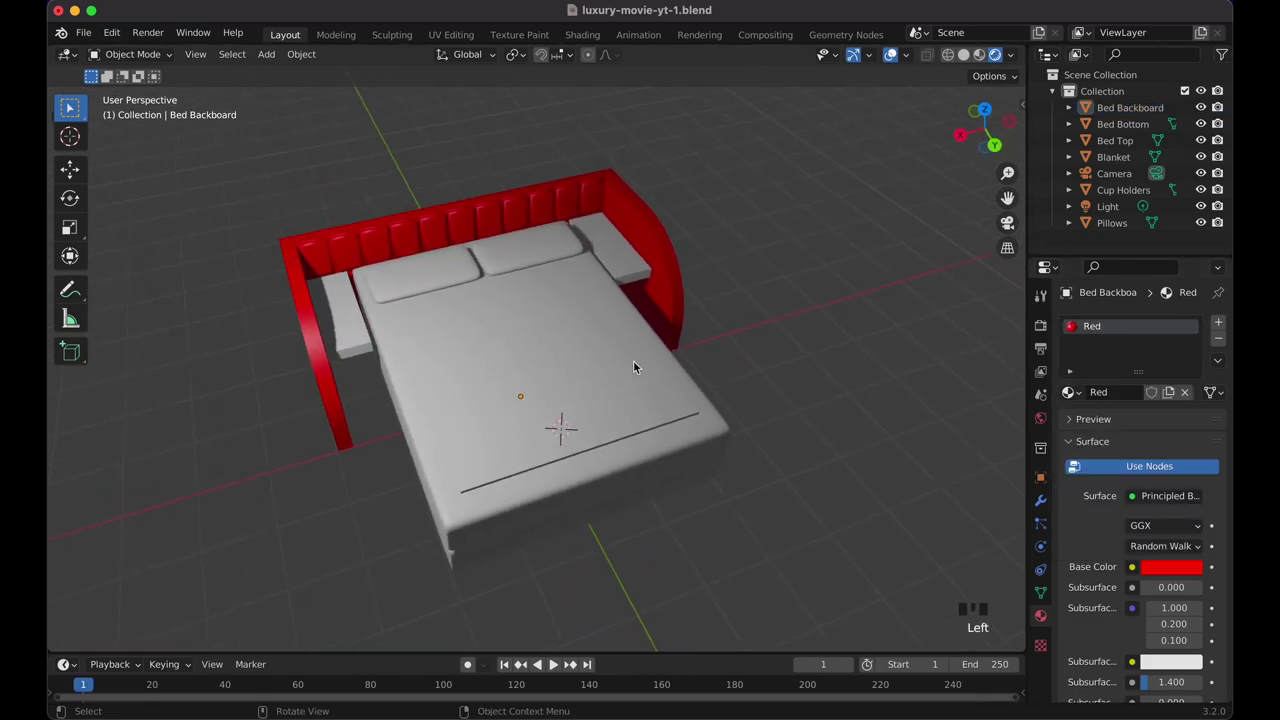
pyautogui.hscroll(-6, 622, 360)
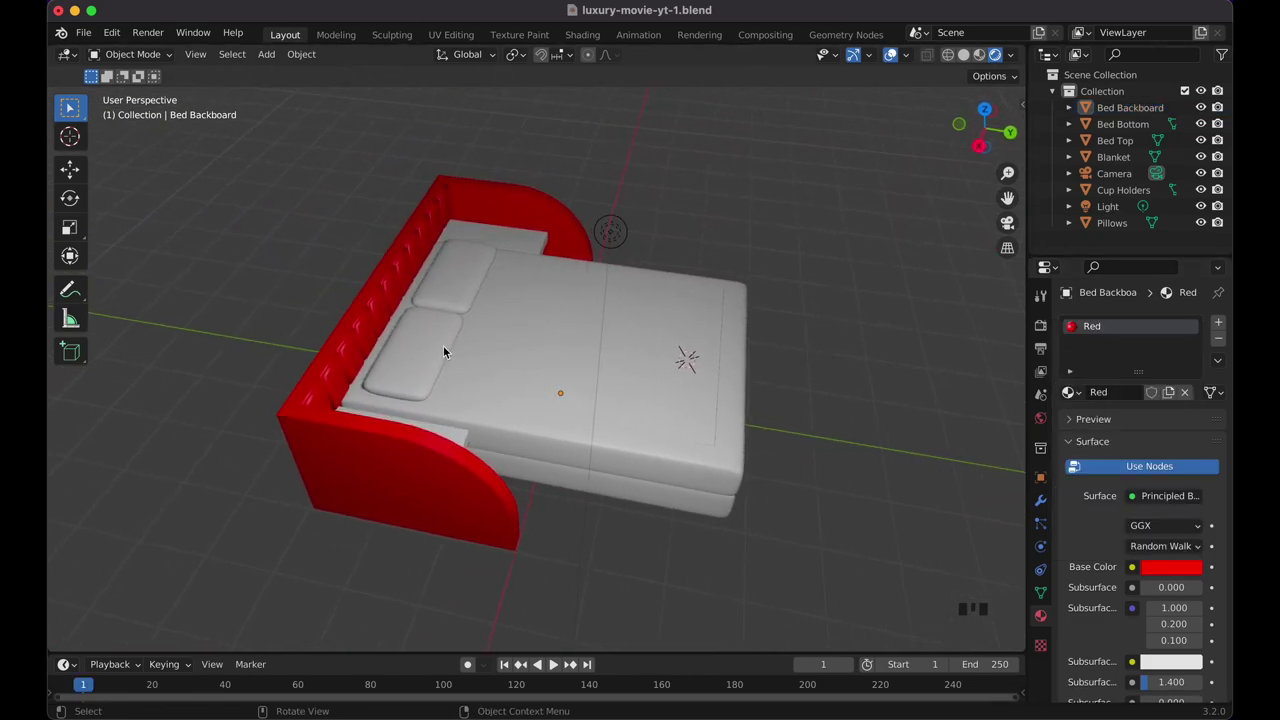
pyautogui.click(443, 345)
pyautogui.click(1070, 391)
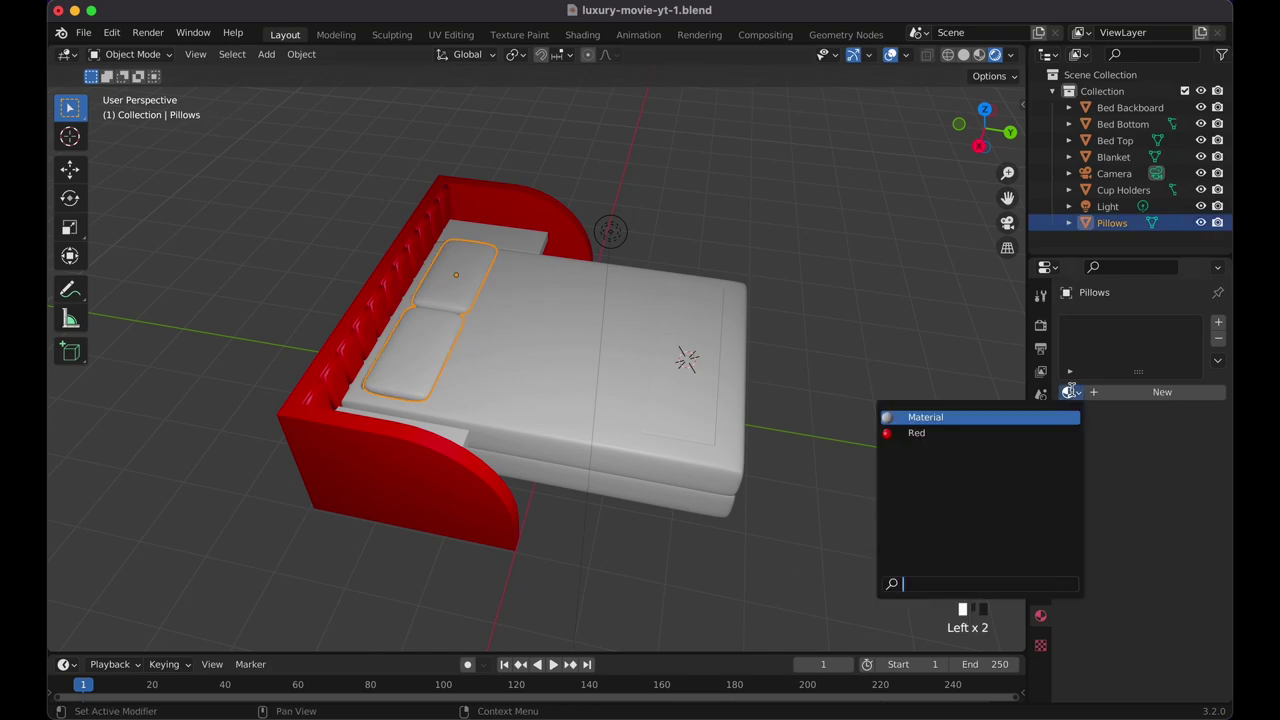
pyautogui.click(1012, 433)
# Assign the existing Red material to the Blanket object.
pyautogui.click(698, 367)
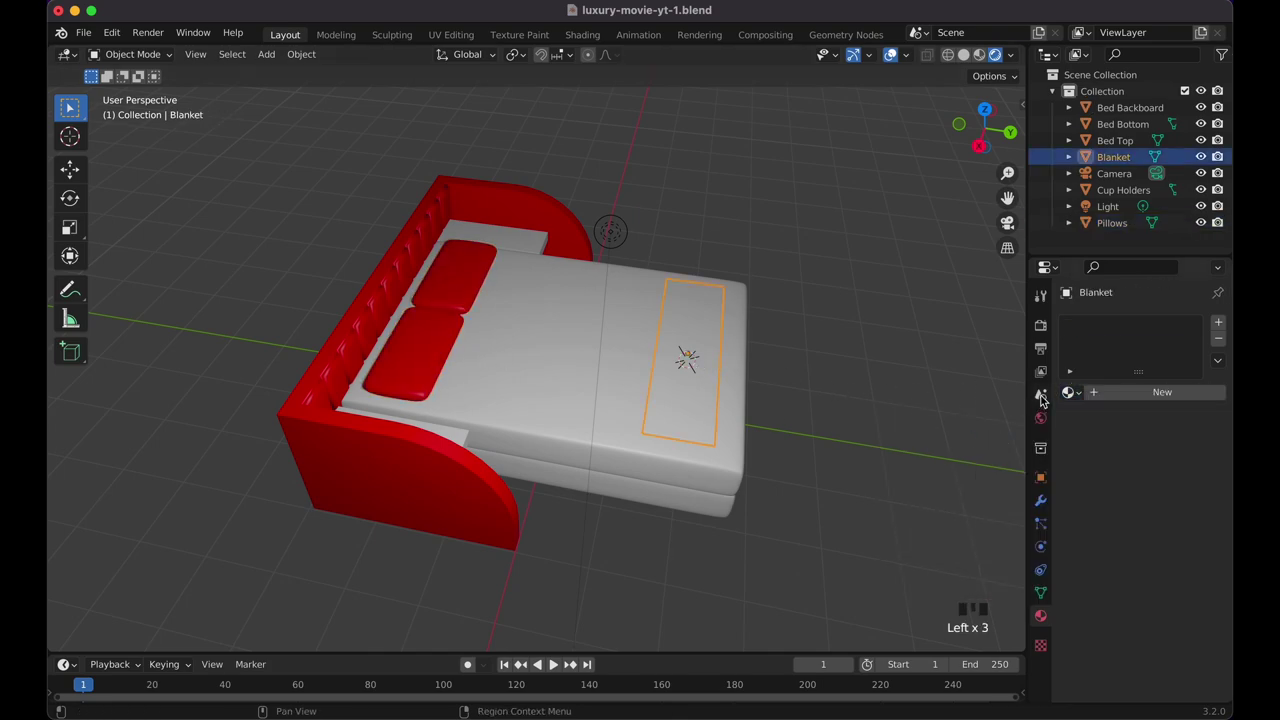
pyautogui.click(1070, 392)
pyautogui.click(1026, 432)
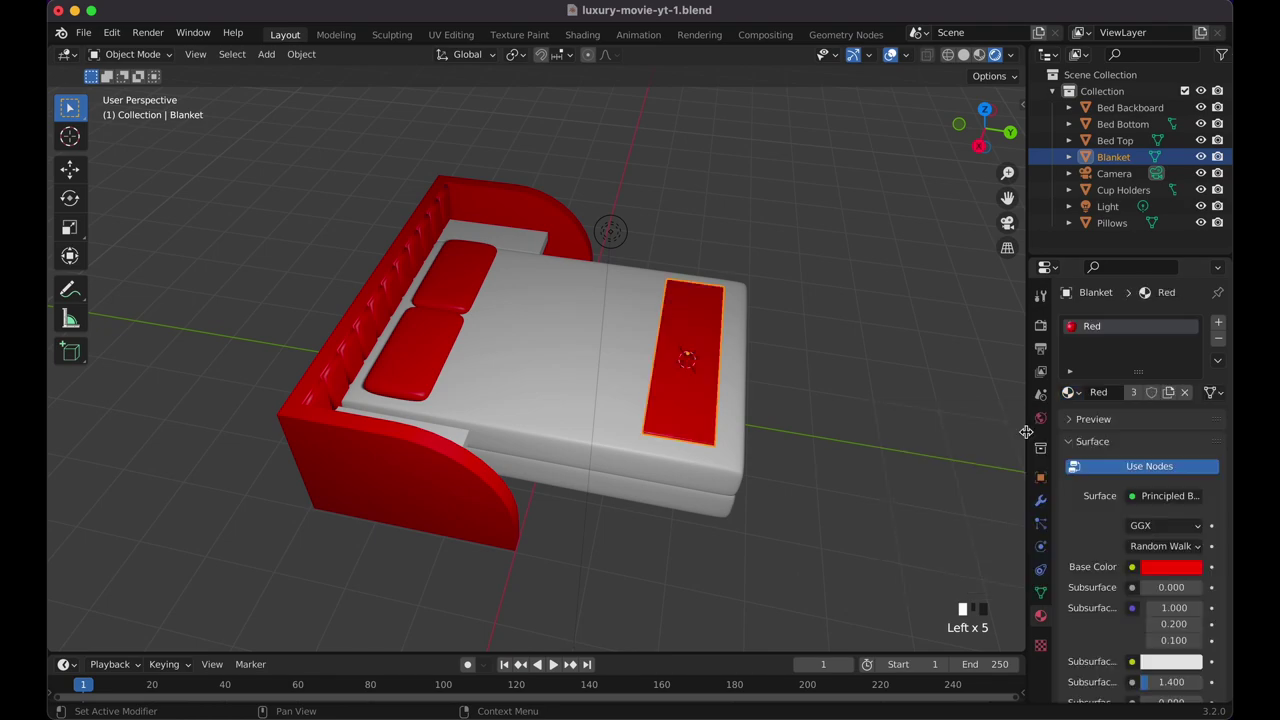
# Set the base color of the Bed Top's material to black, hex 000000.
pyautogui.click(579, 348)
pyautogui.hscroll(5, 580, 351)
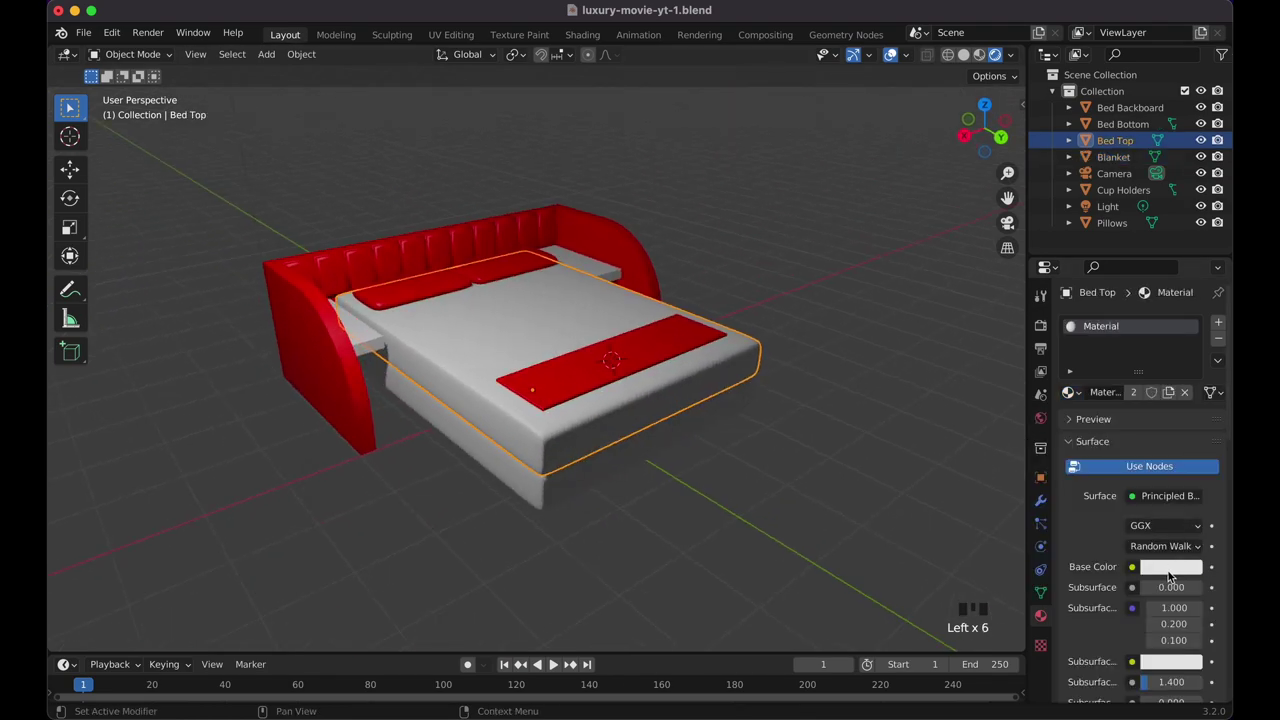
pyautogui.click(1171, 576)
pyautogui.click(1189, 411)
pyautogui.moveTo(1189, 411); pyautogui.dragTo(1191, 457)
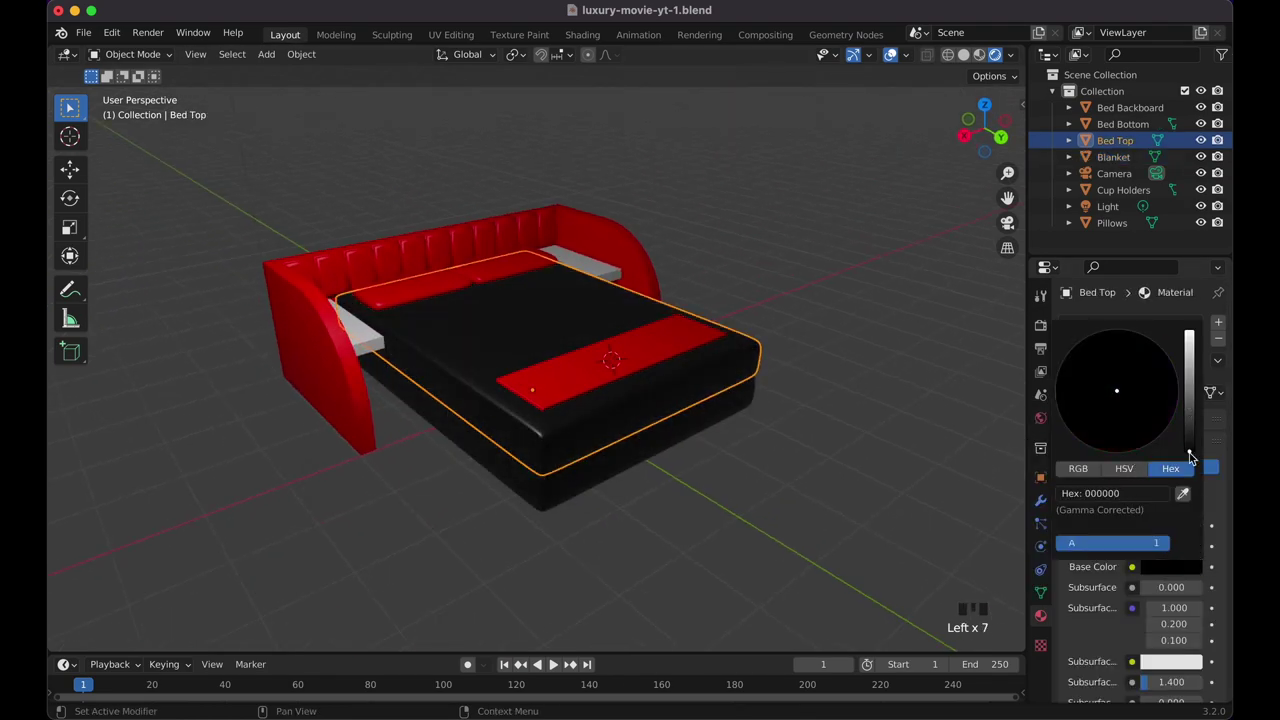
# Rename the Bed Top's material as Black.
pyautogui.click(1108, 393)
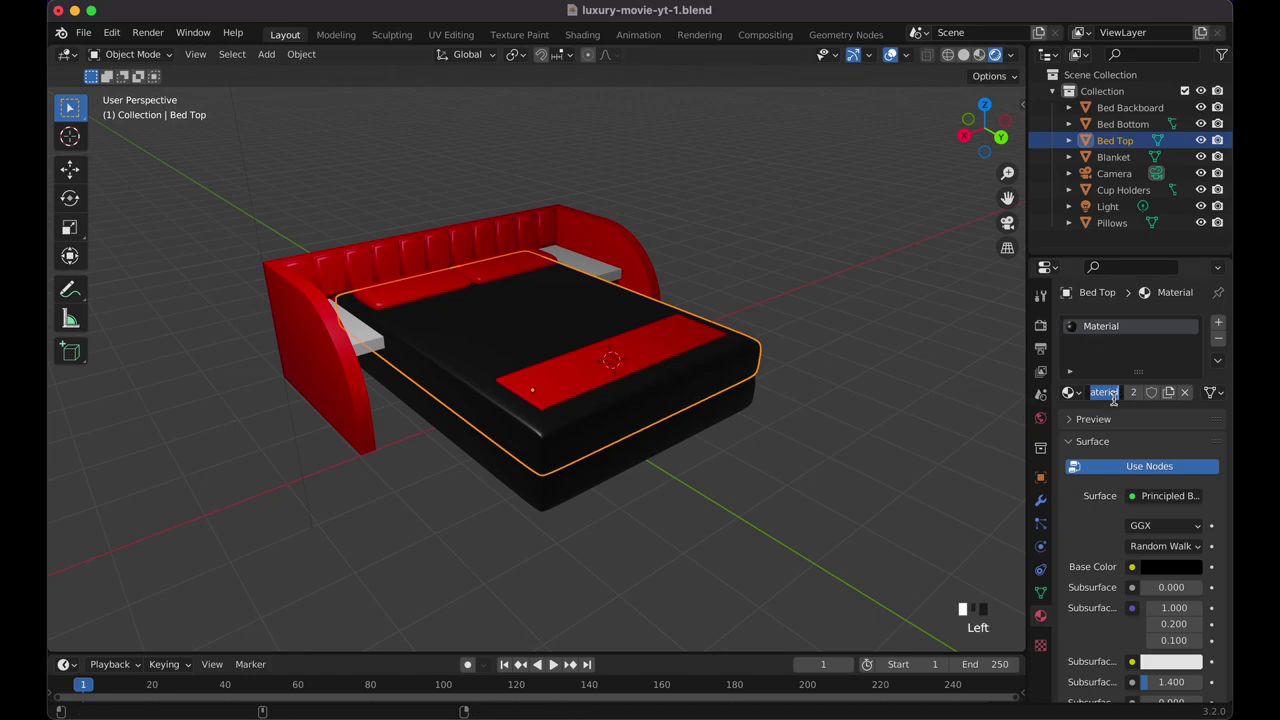
pyautogui.write('Black')
pyautogui.press('Return')
# Assign the existing Red material to the Cup Holders object.
pyautogui.hscroll(4, 637, 273)
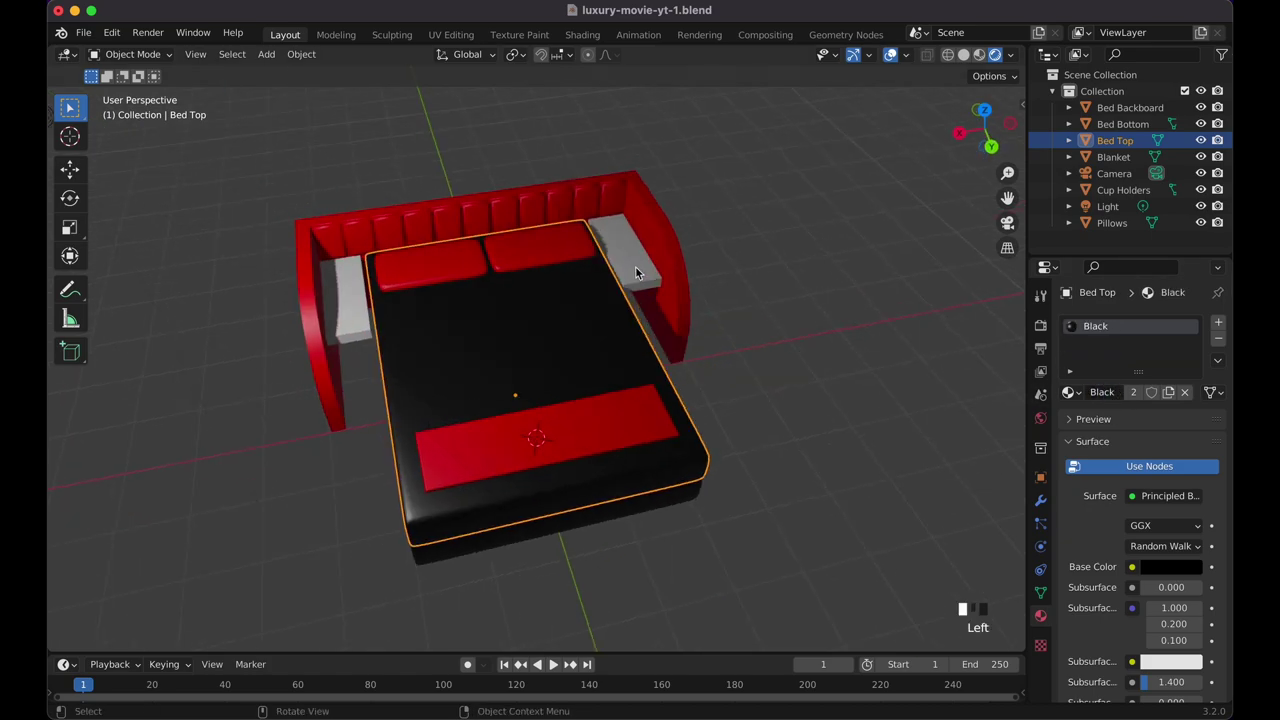
pyautogui.click(636, 272)
pyautogui.hscroll(3, 636, 272)
pyautogui.hscroll(-3, 636, 273)
pyautogui.scroll(-3, 637, 273)
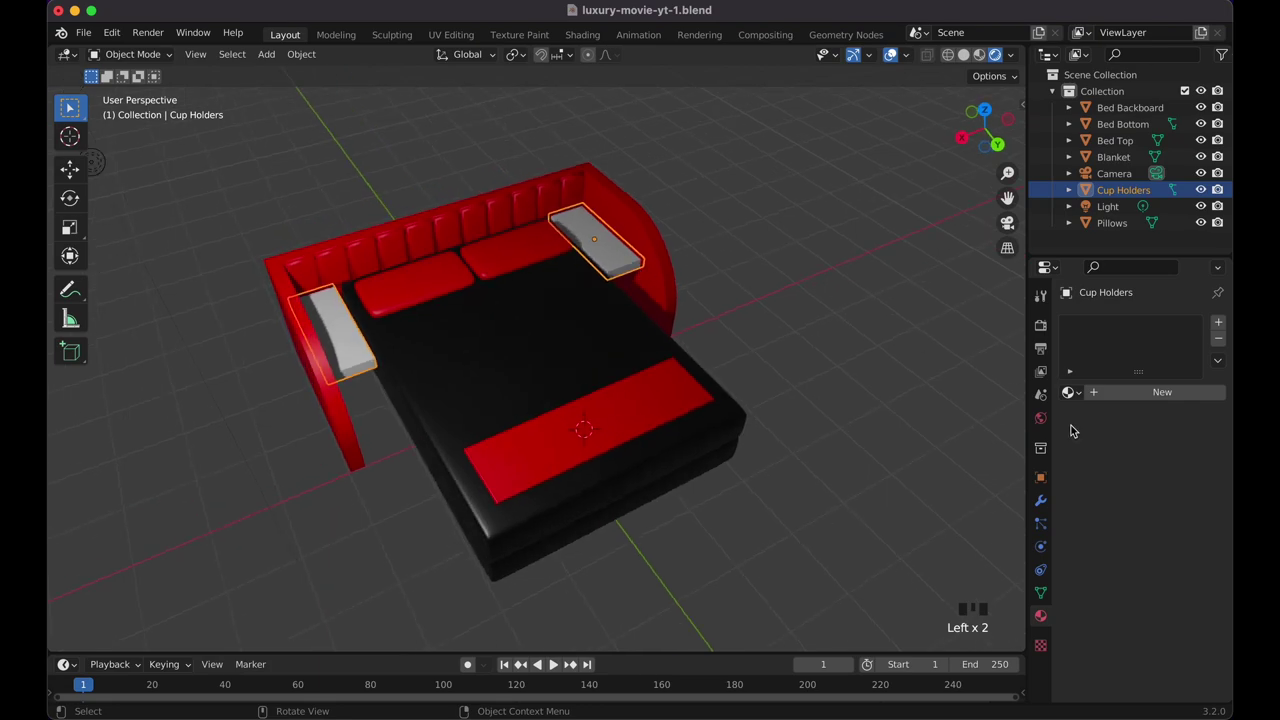
pyautogui.click(1069, 392)
pyautogui.click(1010, 433)
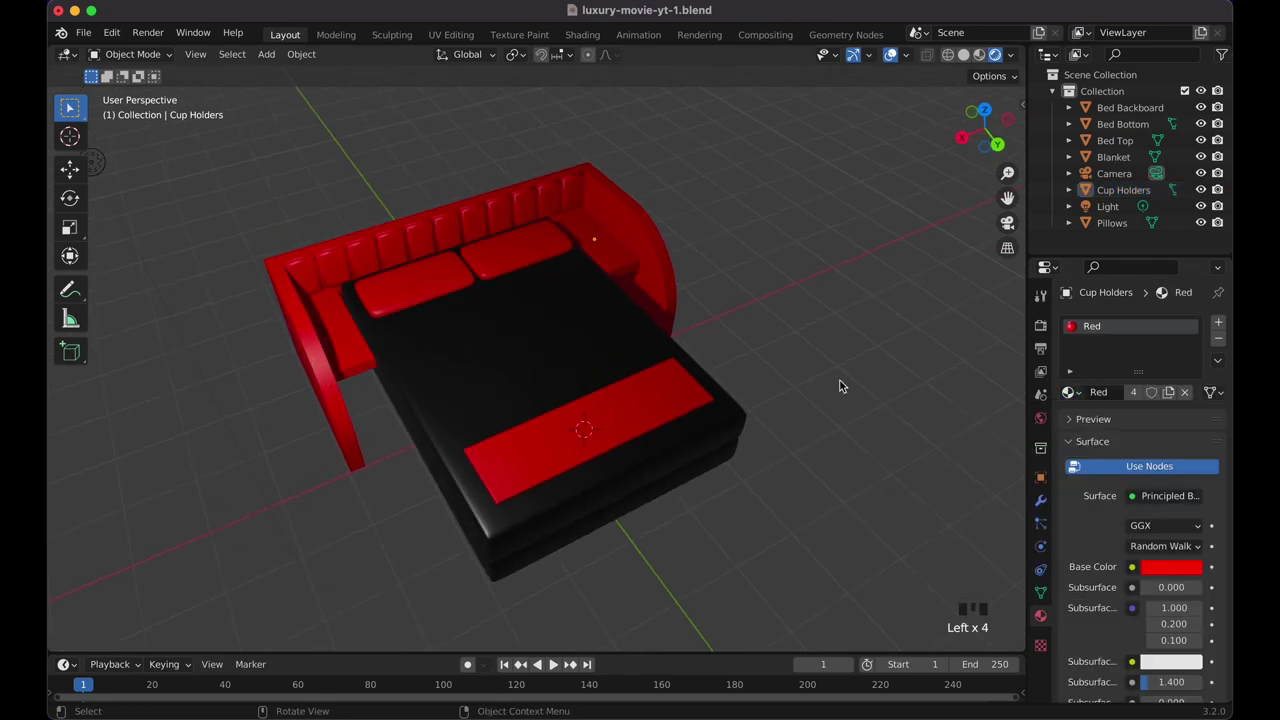
# Save the blend file with the colored bed.
pyautogui.scroll(-5, 839, 386)
pyautogui.scroll(-5, 839, 386)
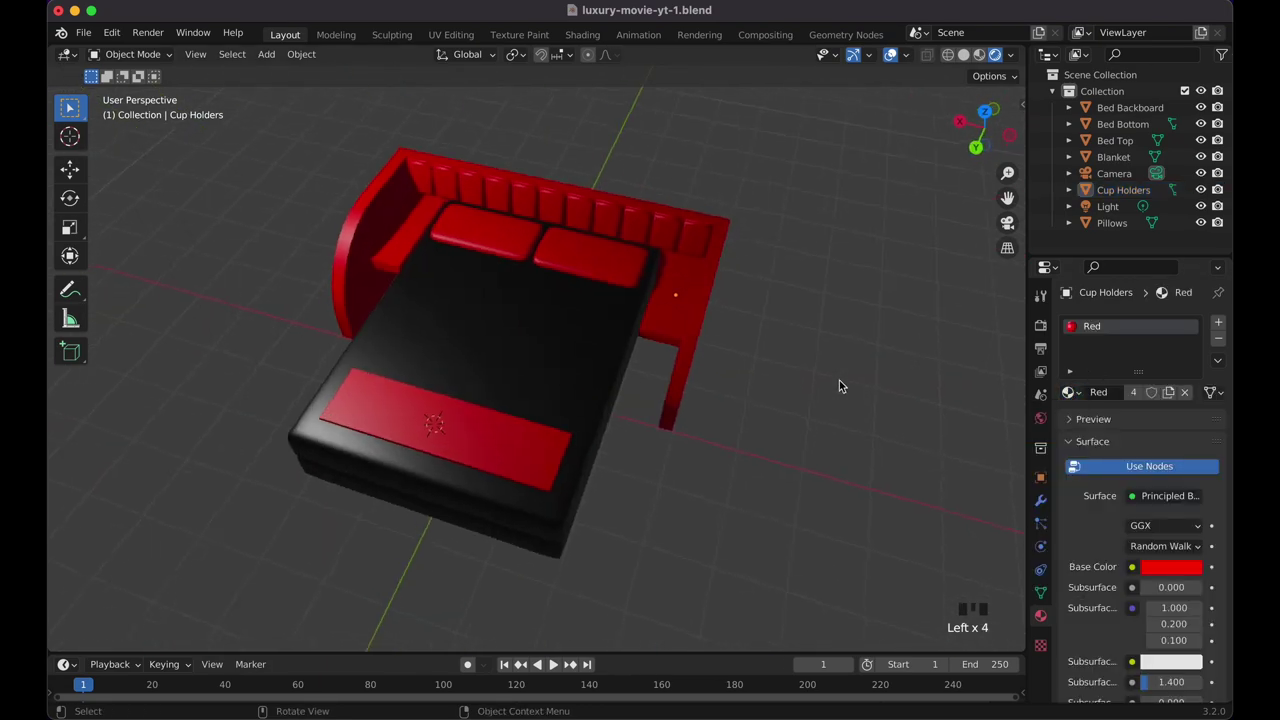
pyautogui.press('super+s')
pyautogui.scroll(-3, 839, 386)
pyautogui.scroll(-3, 839, 380)
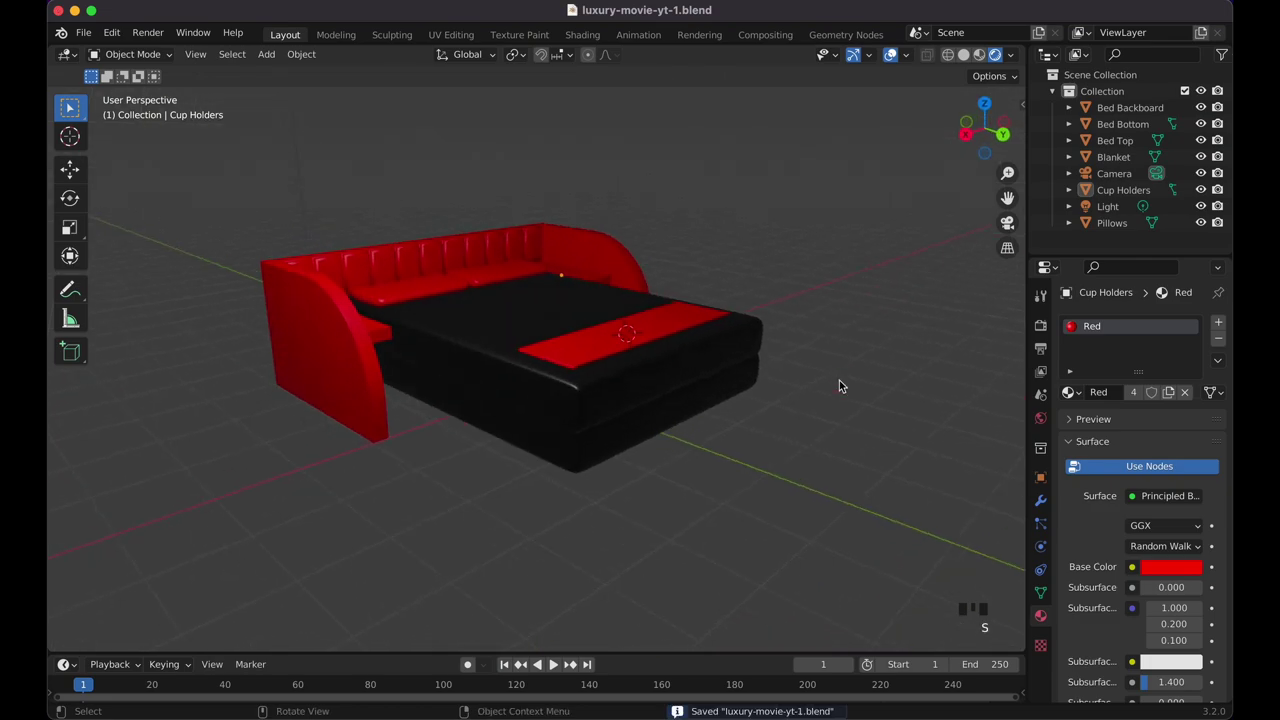
# Try the Cycles render engine on the bed and return to Eevee.
pyautogui.click(1040, 325)
pyautogui.click(1155, 326)
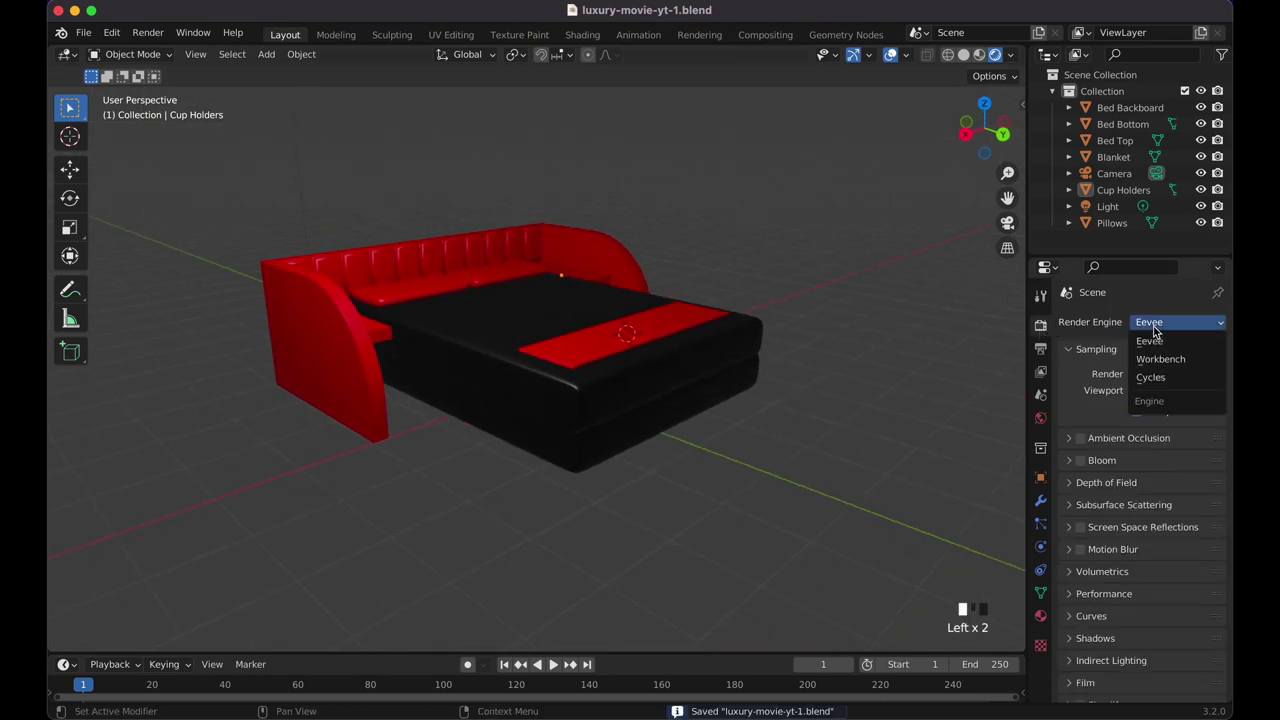
pyautogui.click(1146, 376)
pyautogui.scroll(-8, 860, 335)
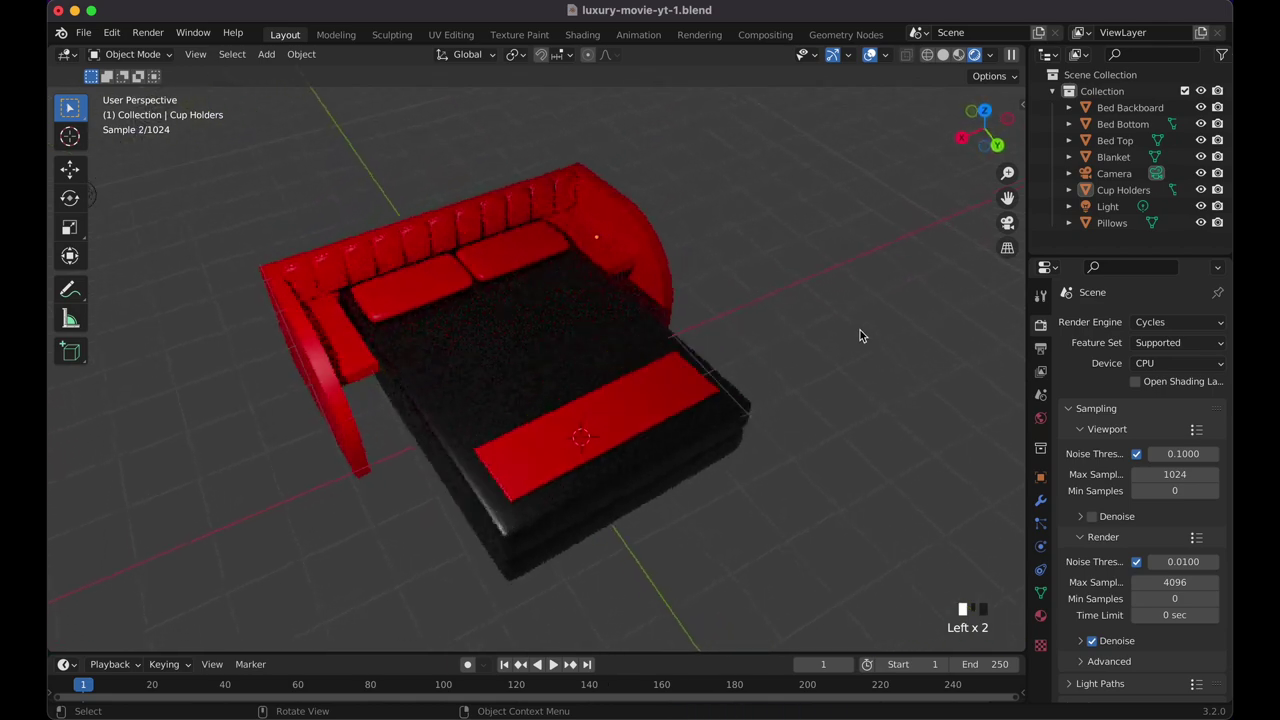
pyautogui.click(1150, 323)
pyautogui.click(1150, 340)
pyautogui.scroll(3, 831, 276)
pyautogui.hscroll(-5, 830, 276)
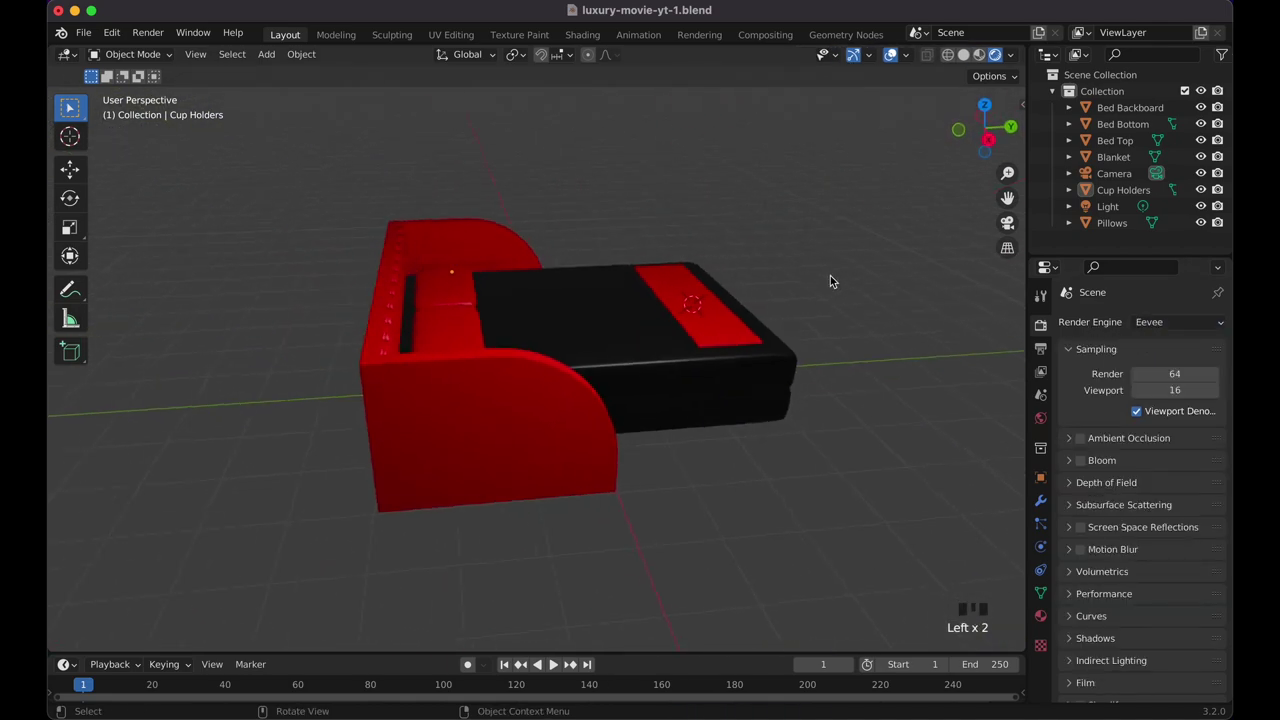
pyautogui.scroll(3, 830, 276)
pyautogui.hscroll(6, 830, 276)
pyautogui.hscroll(-5, 830, 275)
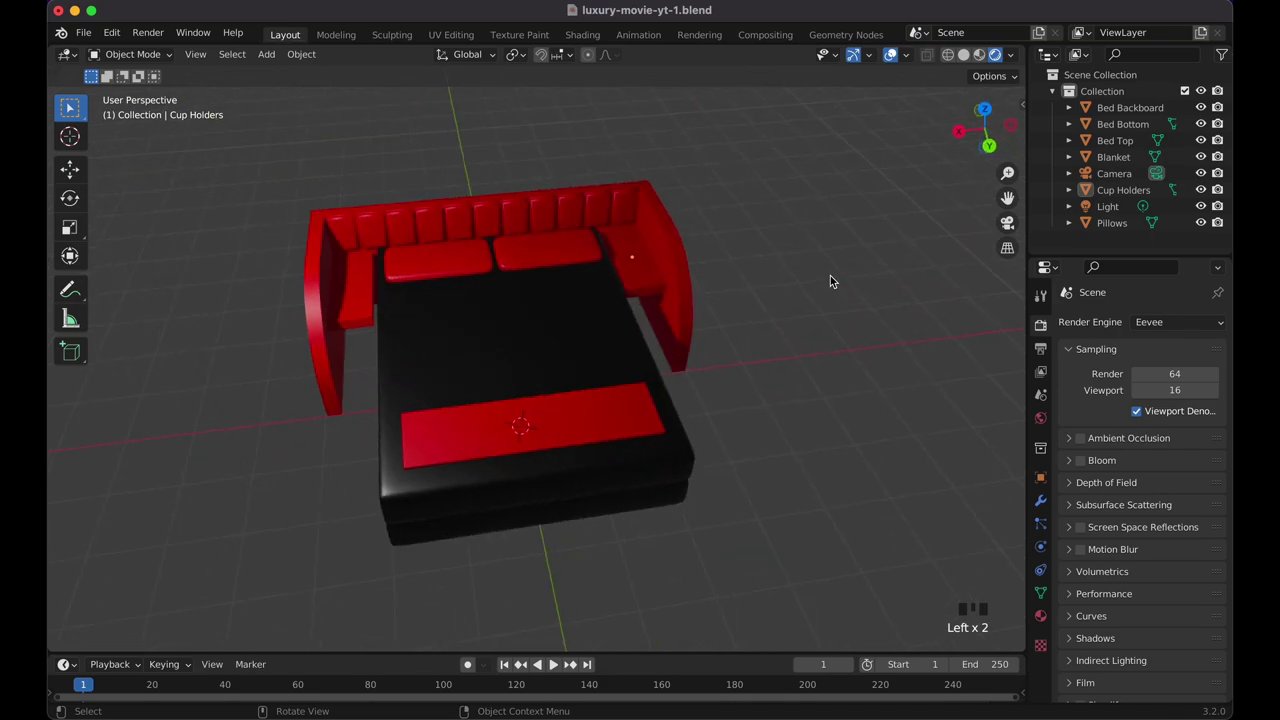
# Select all the bed objects together and hide them in the viewport.
pyautogui.moveTo(313, 150); pyautogui.dragTo(746, 520)
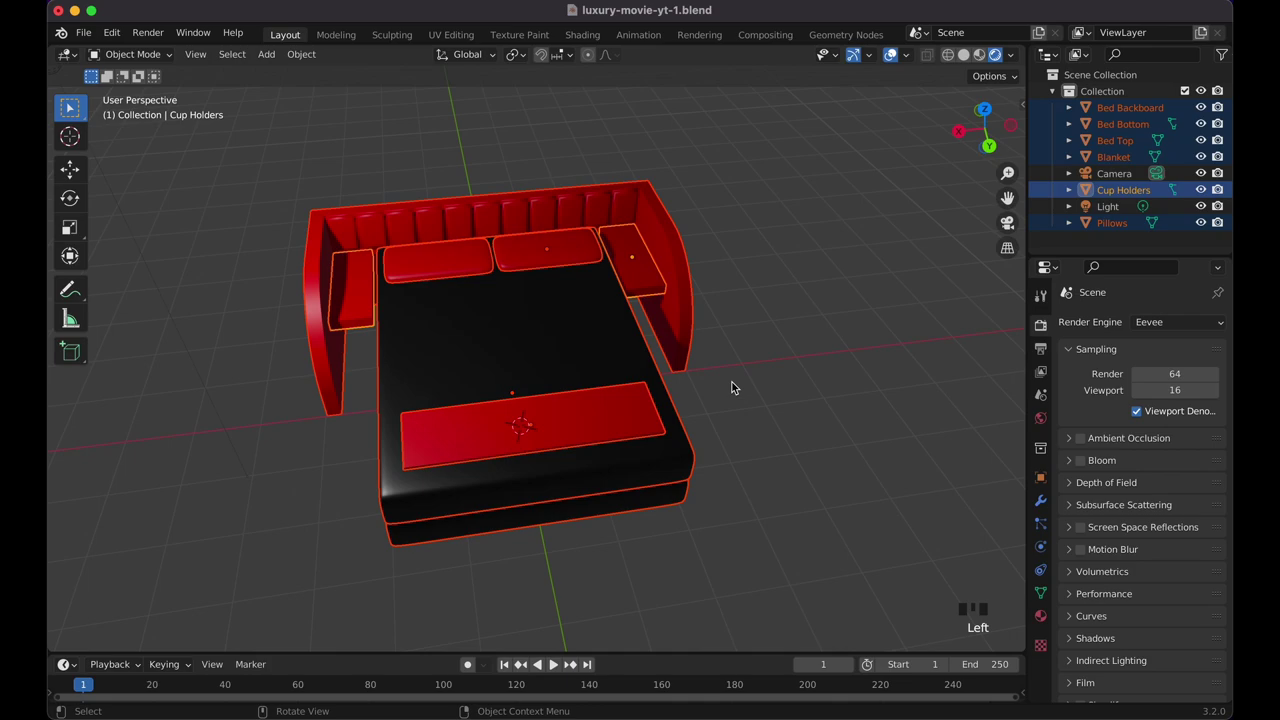
pyautogui.press('g')
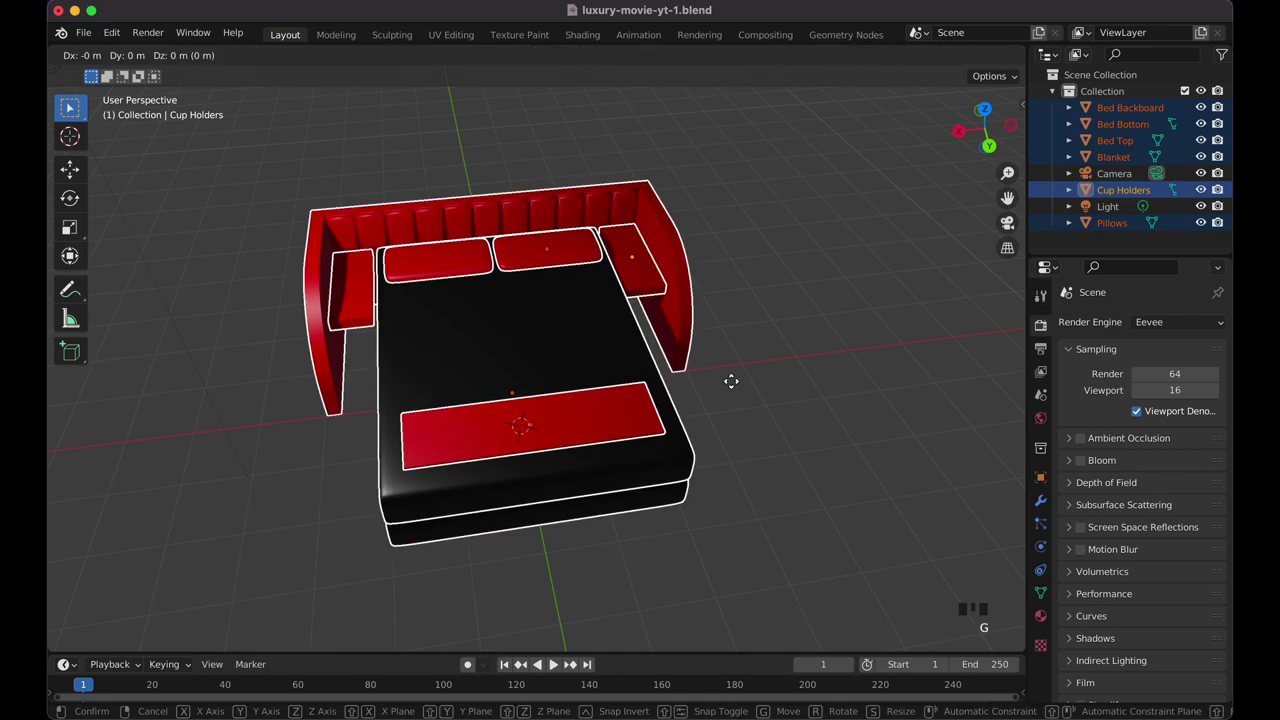
pyautogui.rightClick(797, 368)
pyautogui.hscroll(10, 797, 374)
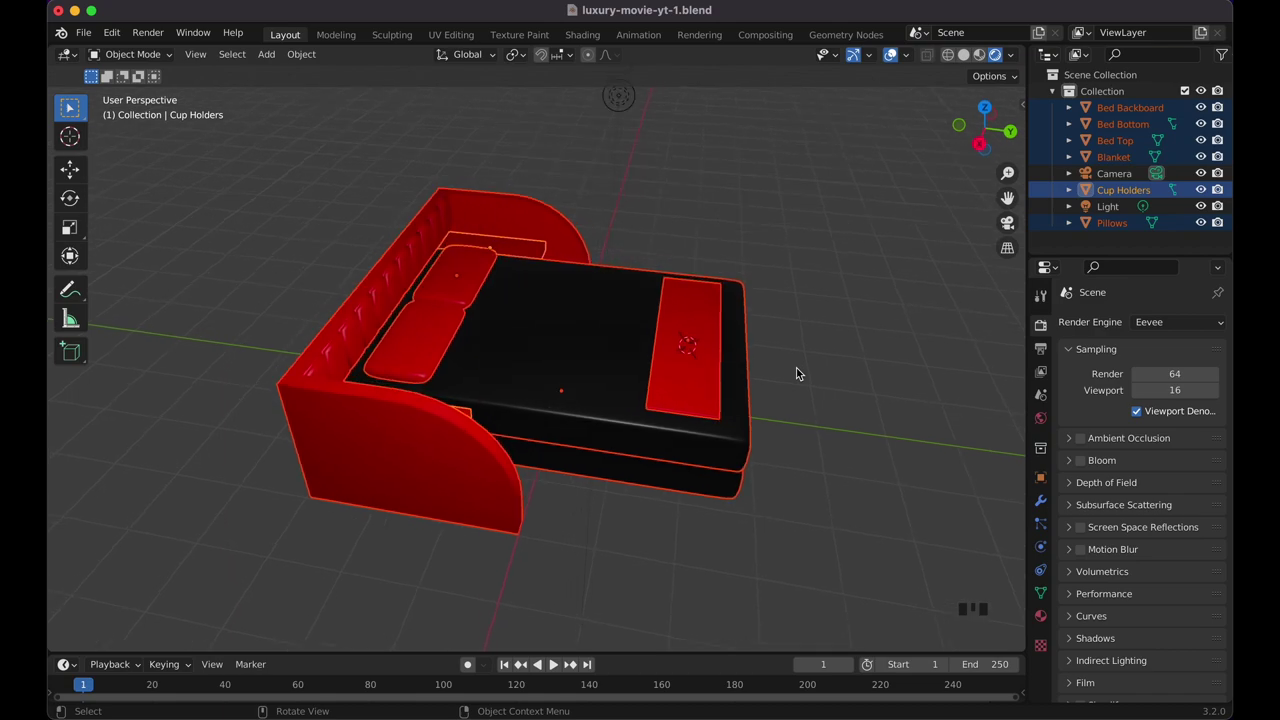
pyautogui.press('h')
pyautogui.hscroll(8, 797, 374)
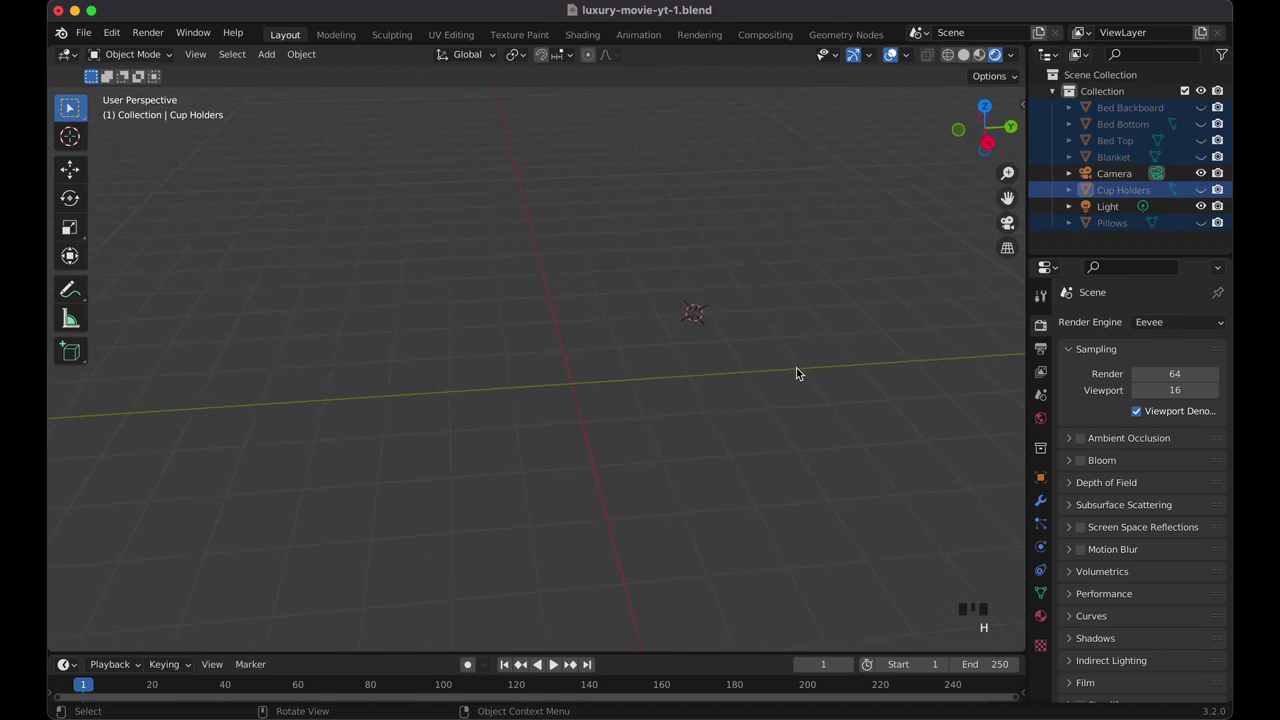
pyautogui.hscroll(5, 612, 388)
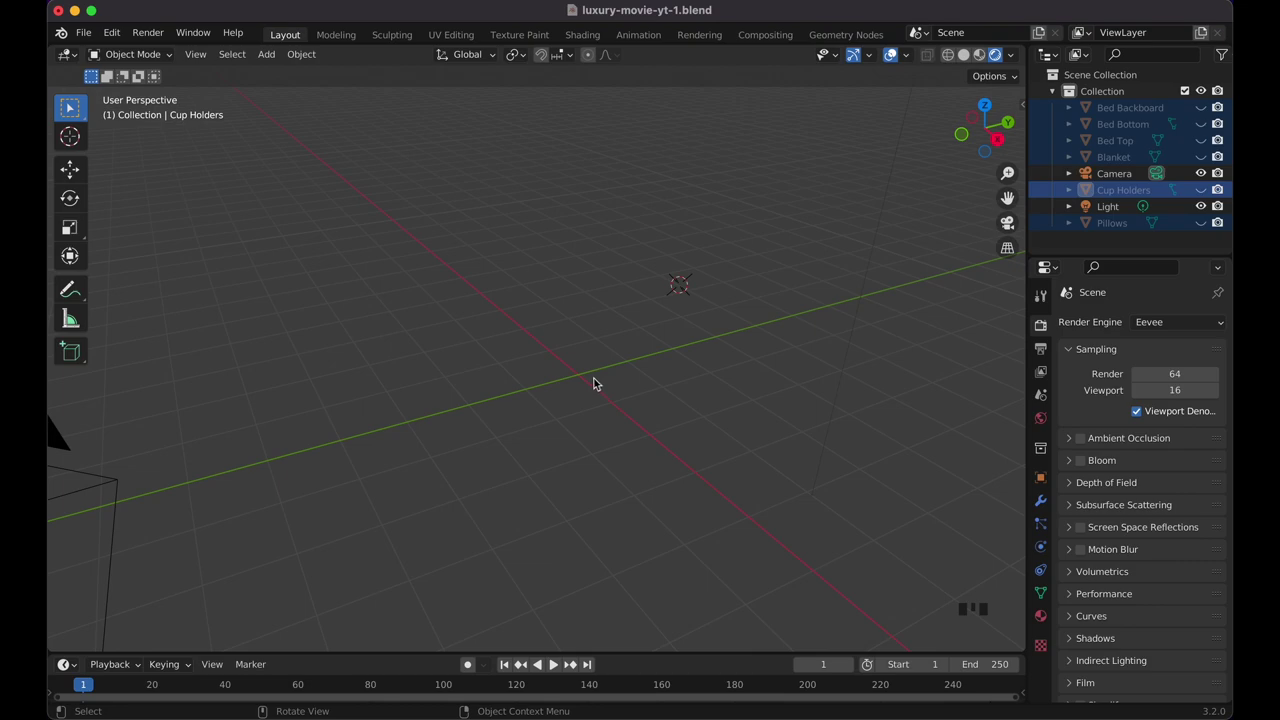
pyautogui.hotkey('shift', 'a')
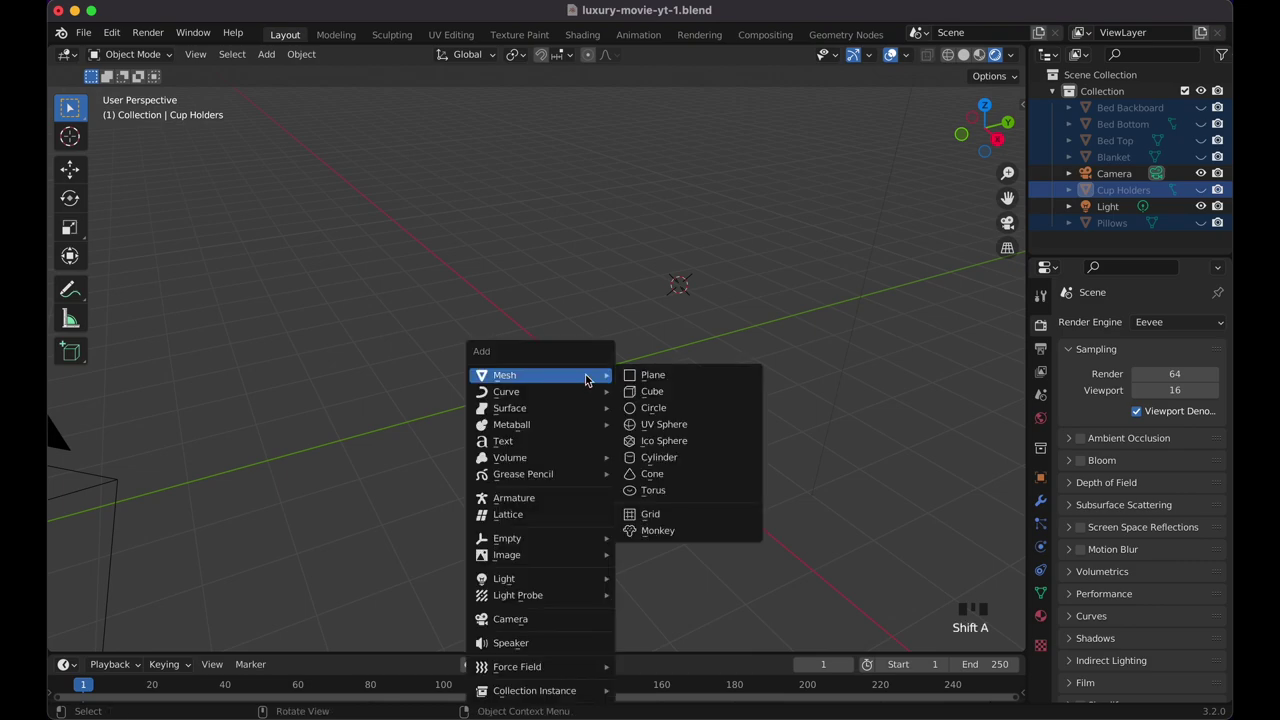
pyautogui.click(652, 374)
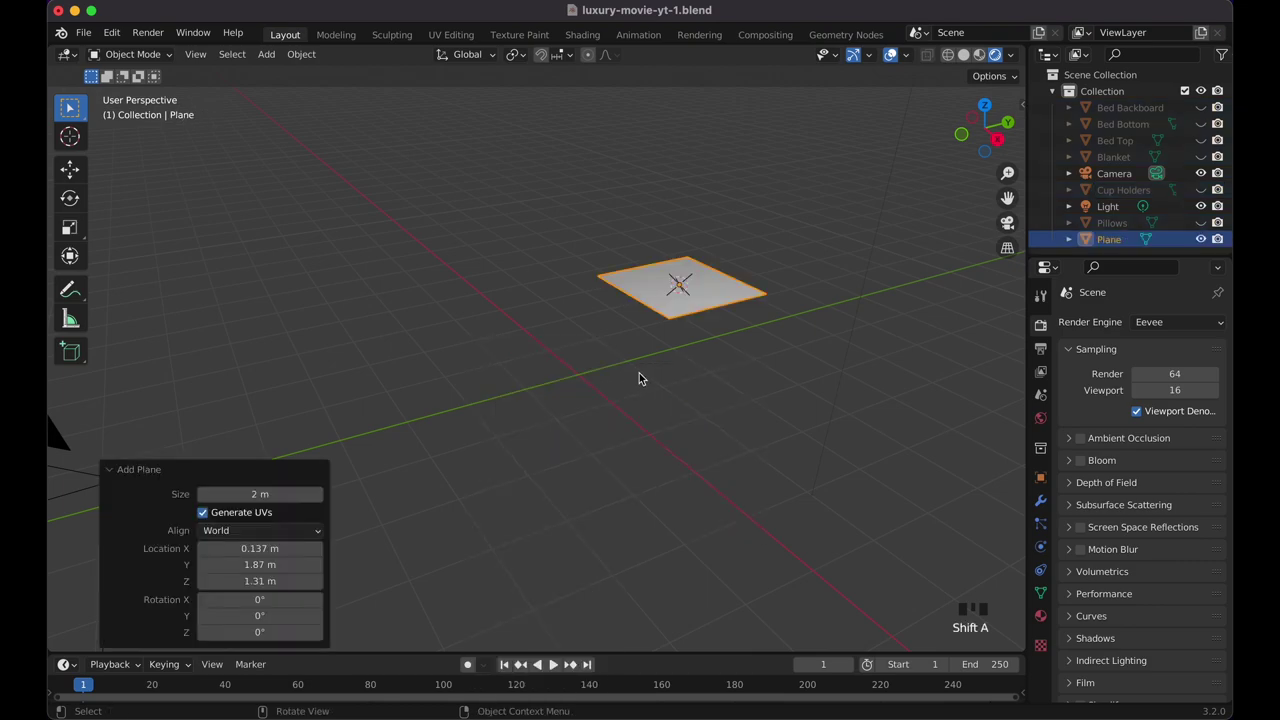
pyautogui.hscroll(3, 677, 309)
pyautogui.scroll(-5, 677, 312)
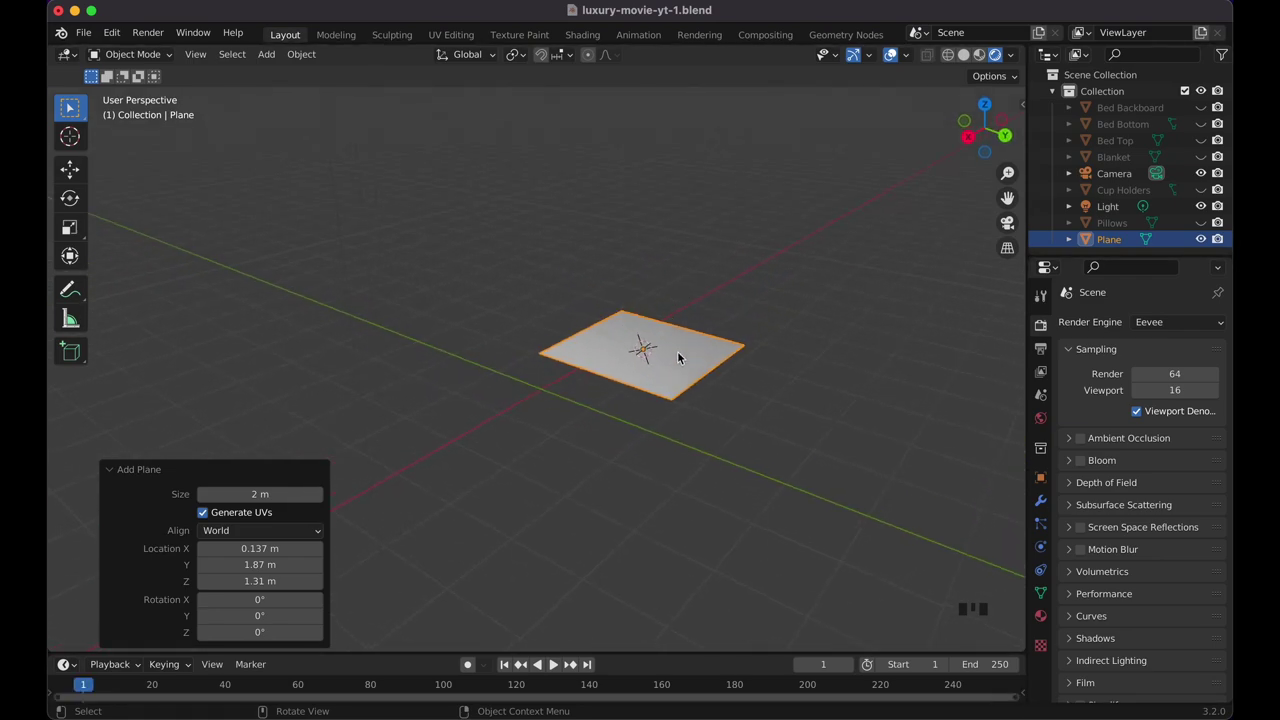
pyautogui.click(678, 352)
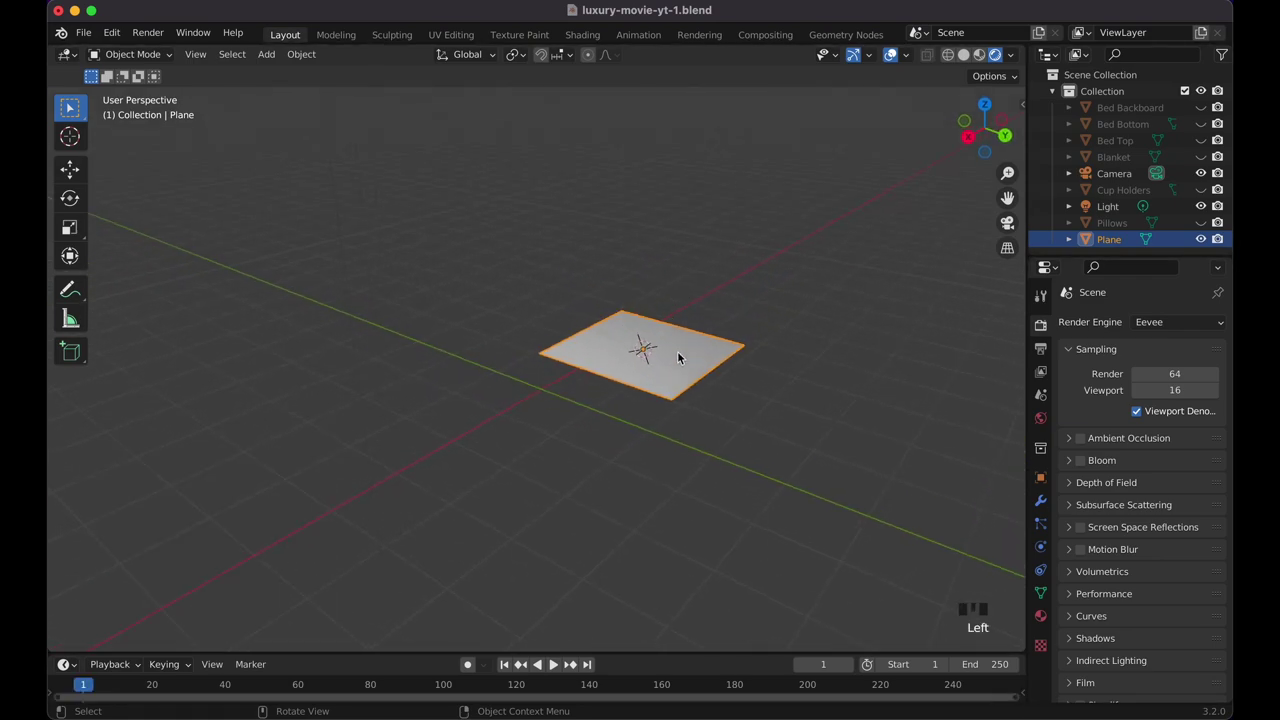
pyautogui.hscroll(-3, 648, 343)
pyautogui.press('x')
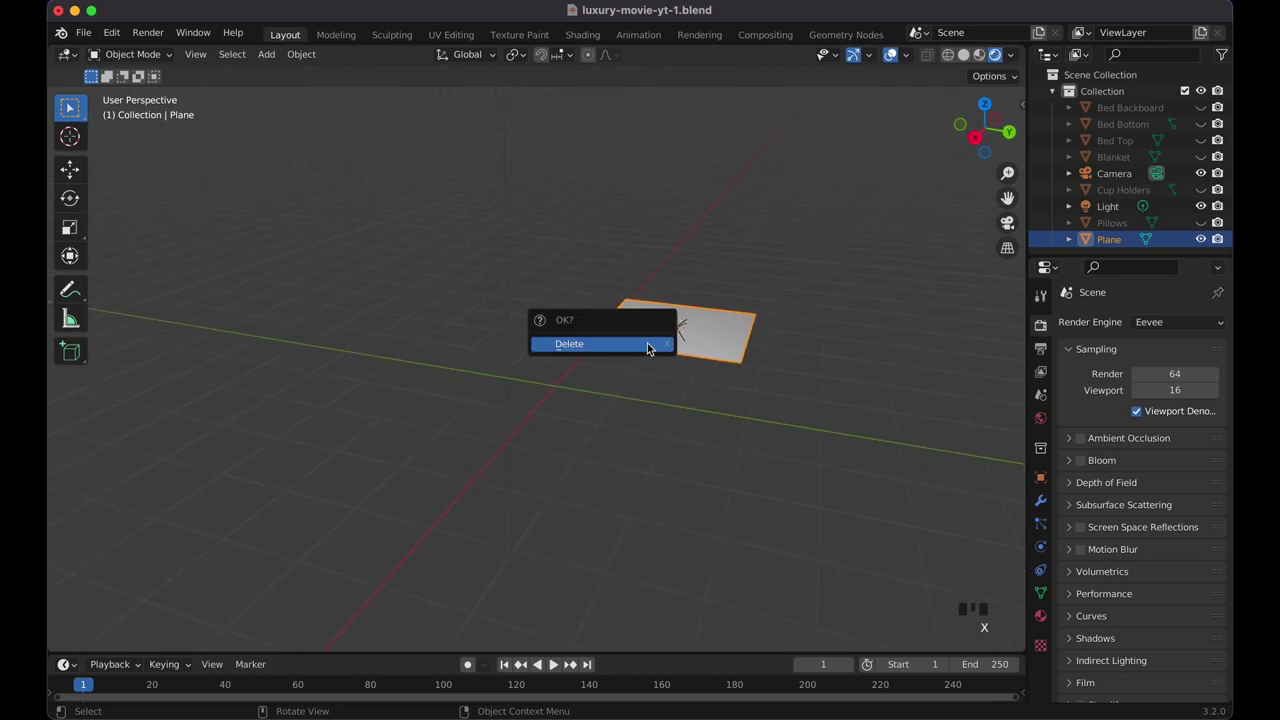
pyautogui.click(647, 344)
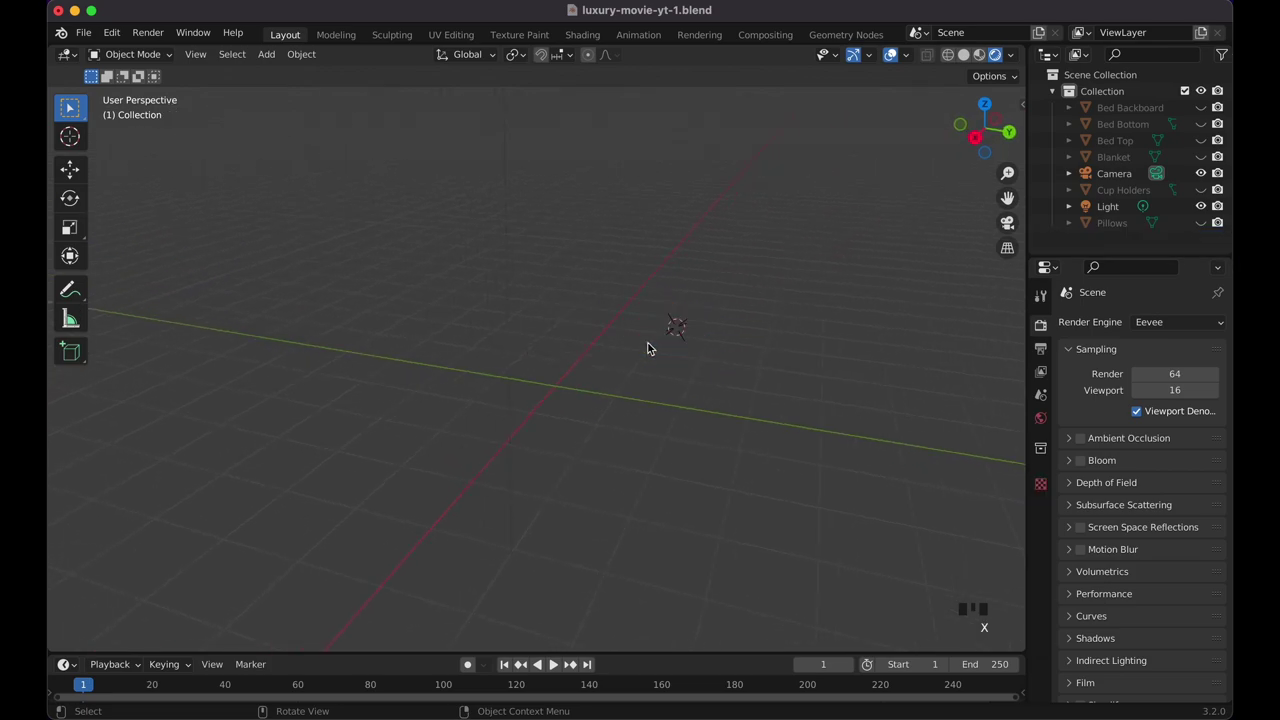
pyautogui.hotkey('alt', 'h')
pyautogui.hotkey('alt', 'h')
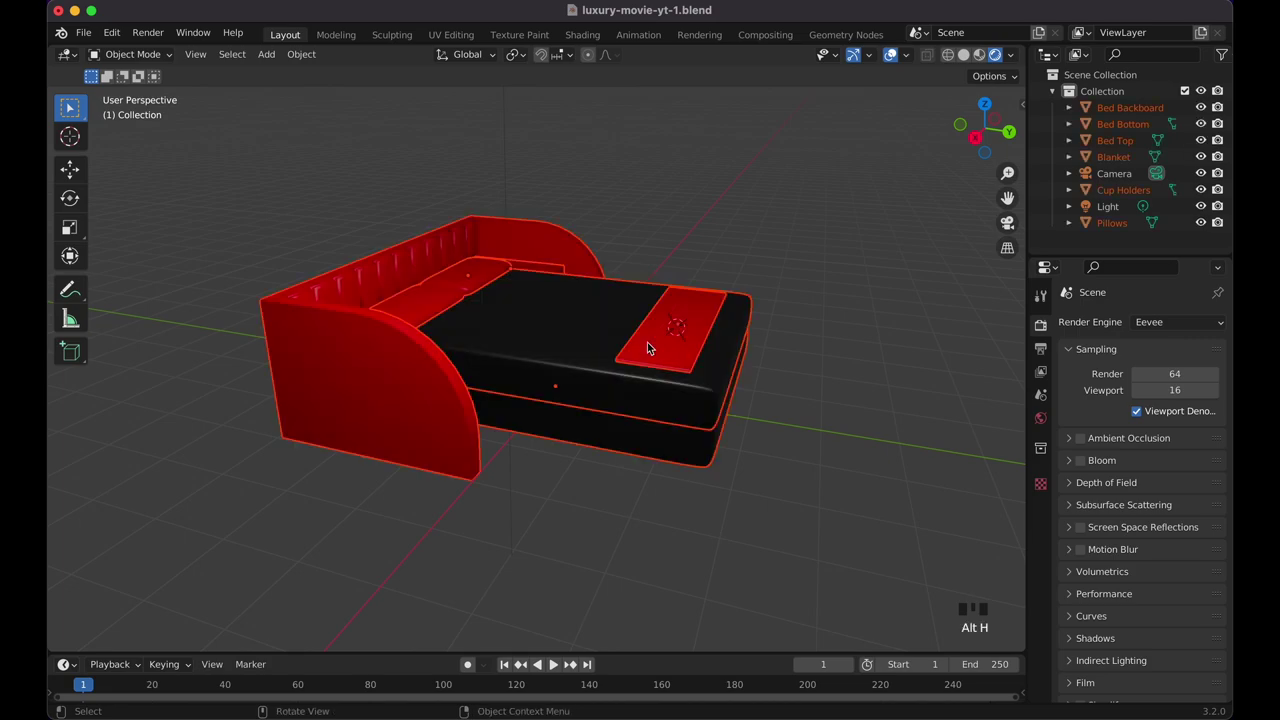
pyautogui.press('h')
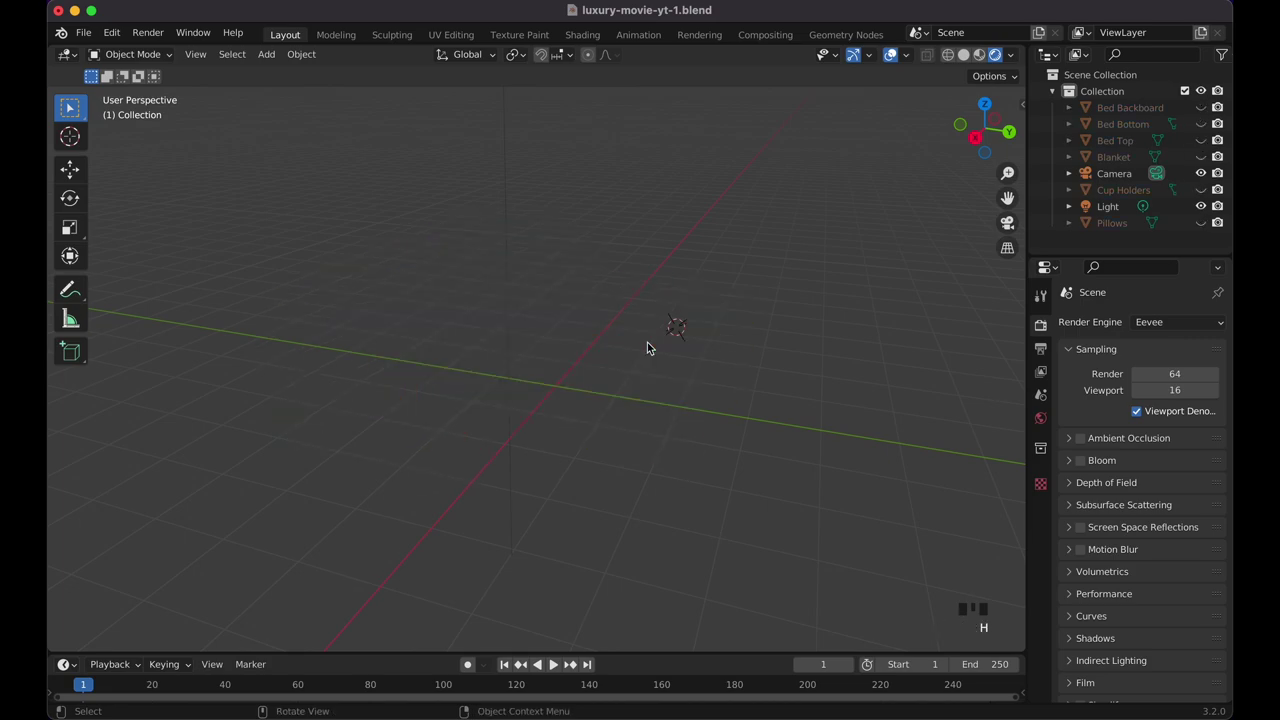
# Snap the 3D cursor to the world origin.
pyautogui.moveTo(647, 343); pyautogui.dragTo(647, 343, button='middle')
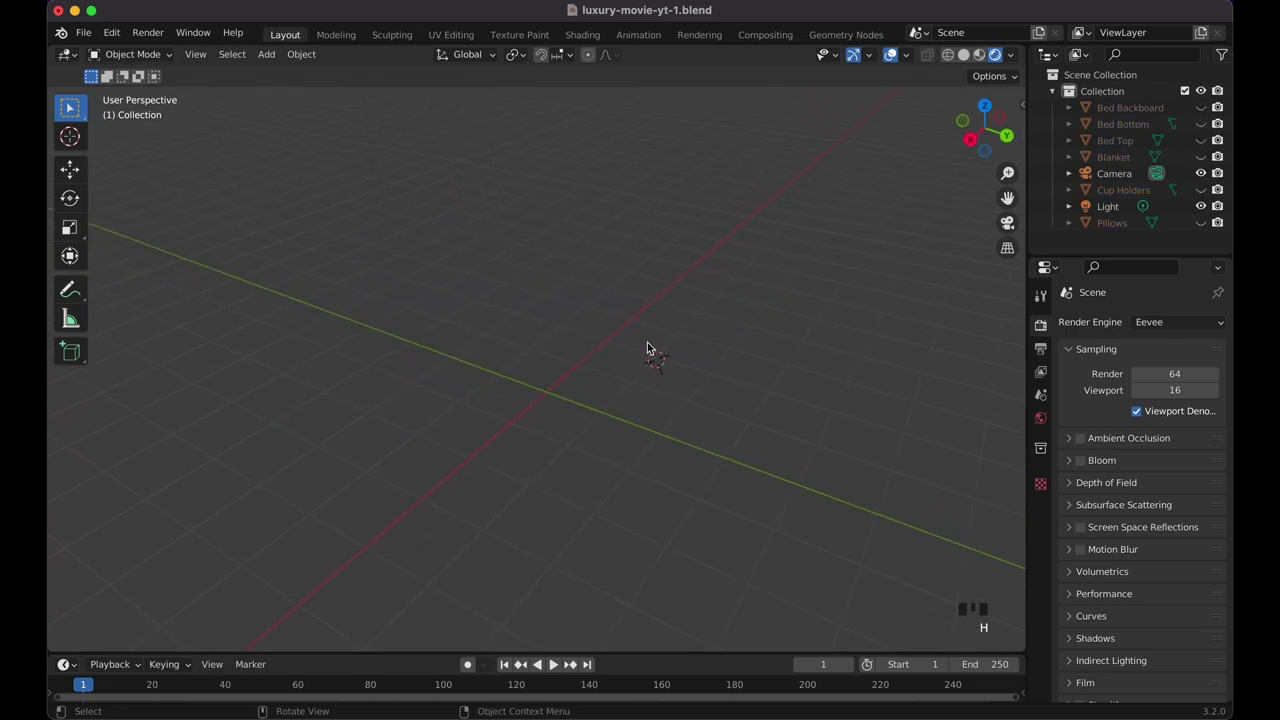
pyautogui.hotkey('shift', 's')
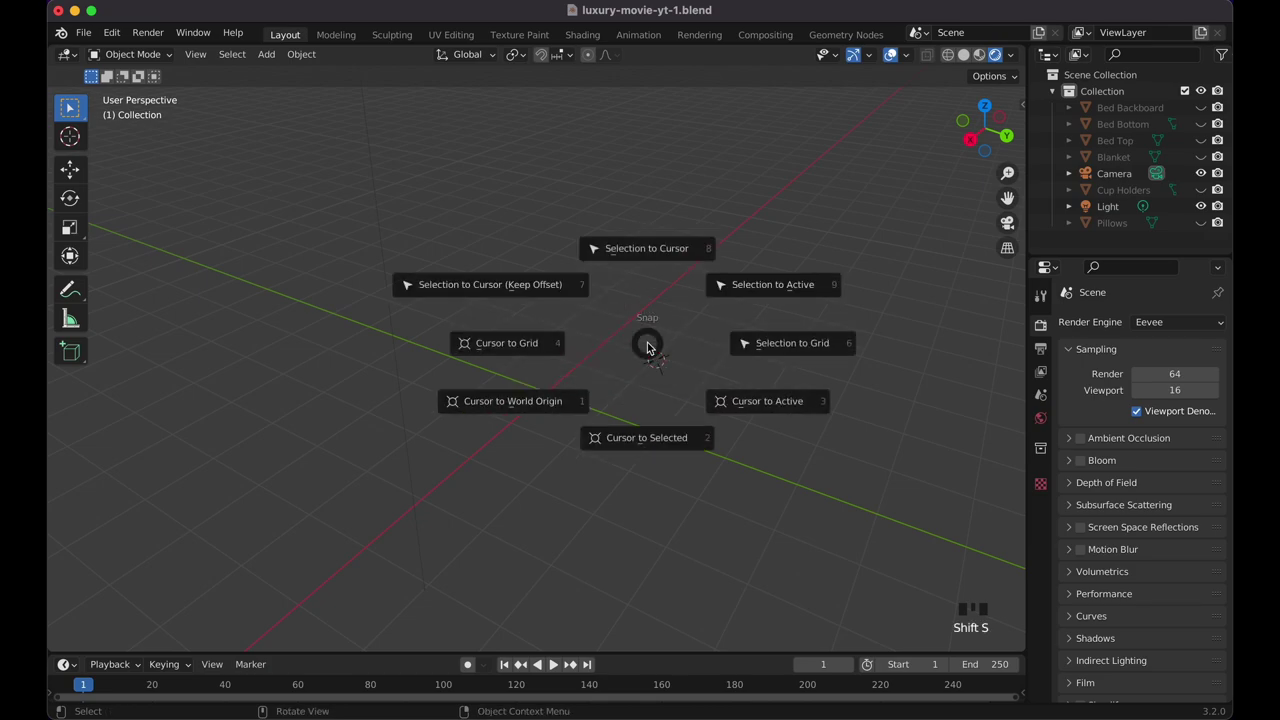
pyautogui.click(628, 432)
pyautogui.hotkey('shift', 's')
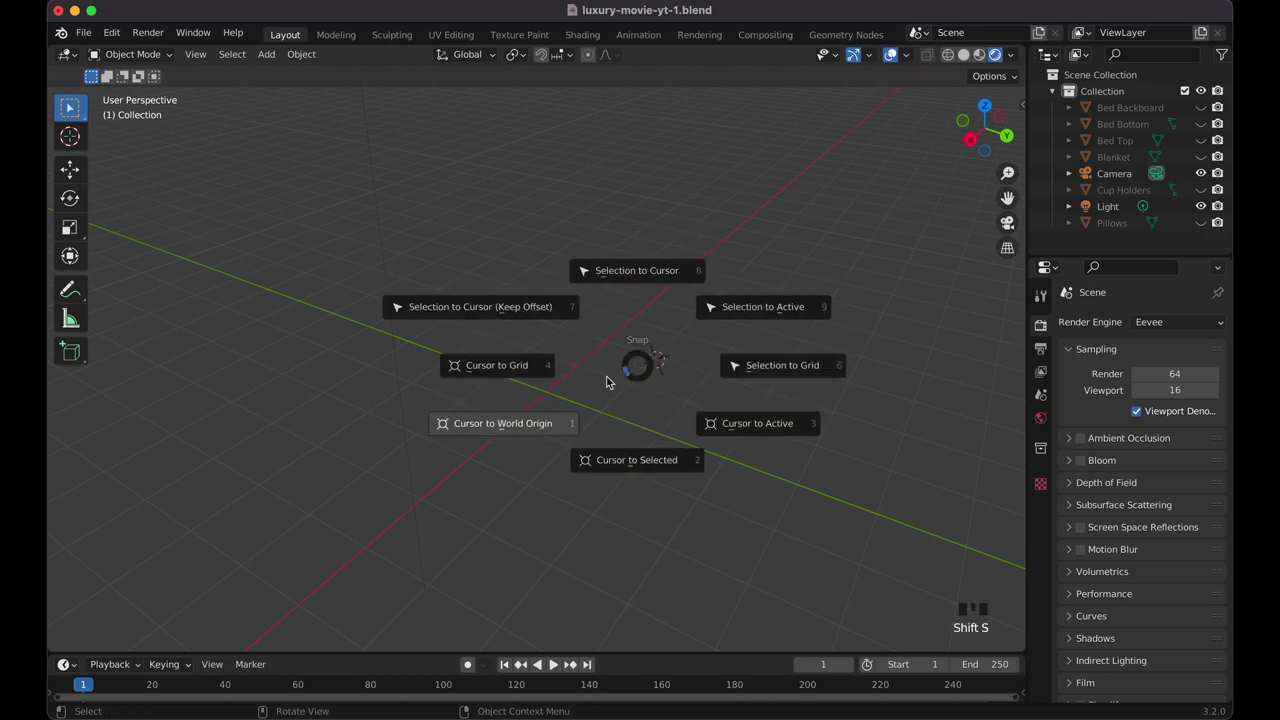
pyautogui.click(551, 423)
# Add a mesh plane at the world origin and scale it by a factor of 4.
pyautogui.hscroll(-5, 552, 420)
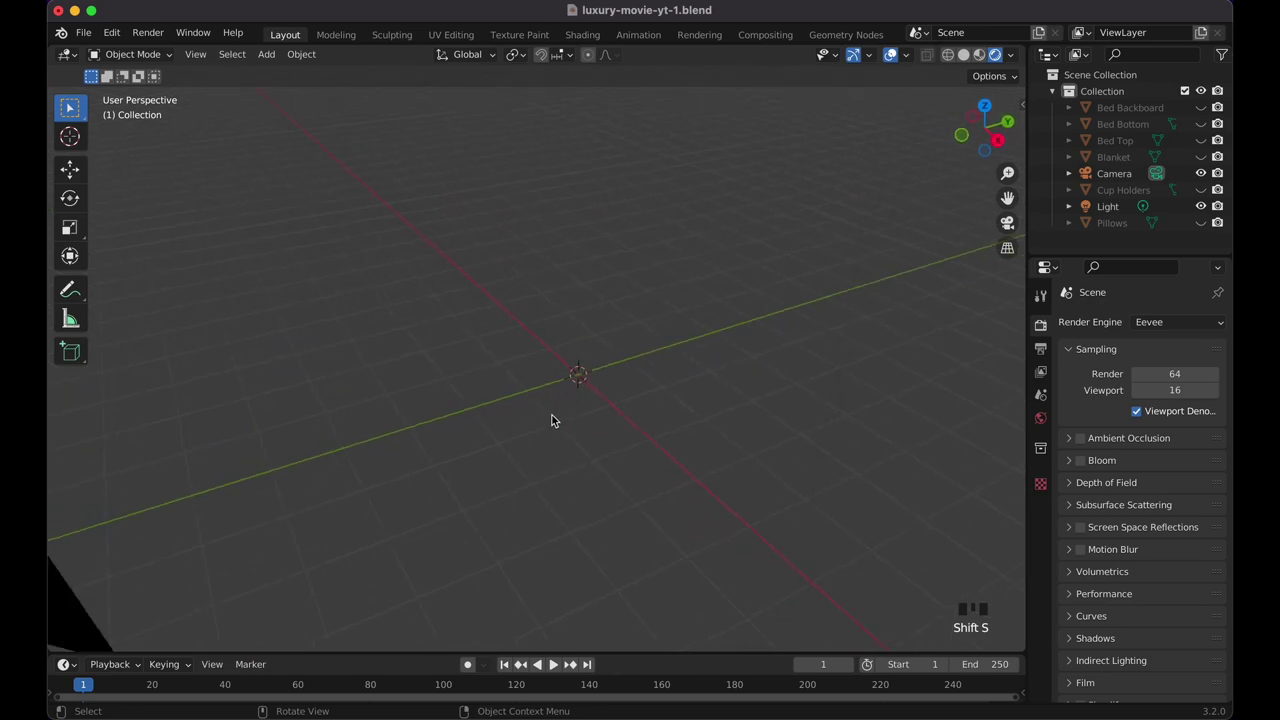
pyautogui.hscroll(2, 552, 420)
pyautogui.hotkey('shift', 'a')
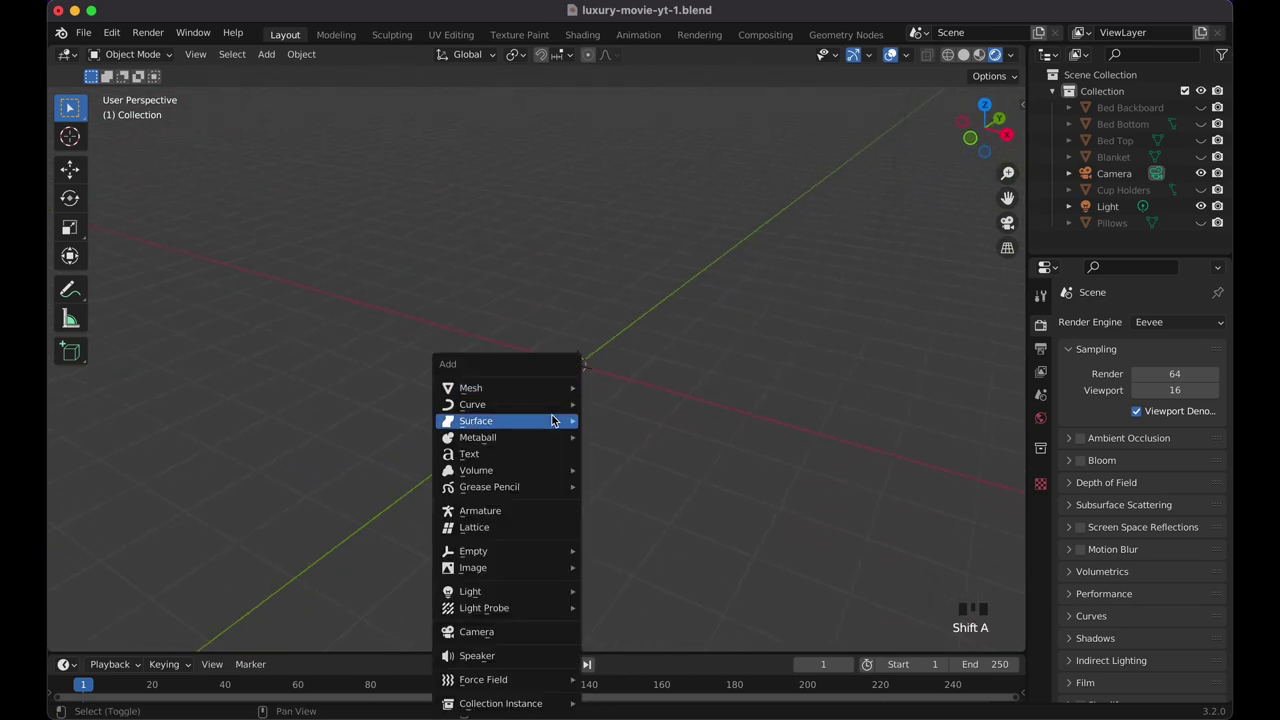
pyautogui.moveTo(575, 387)
pyautogui.click(617, 387)
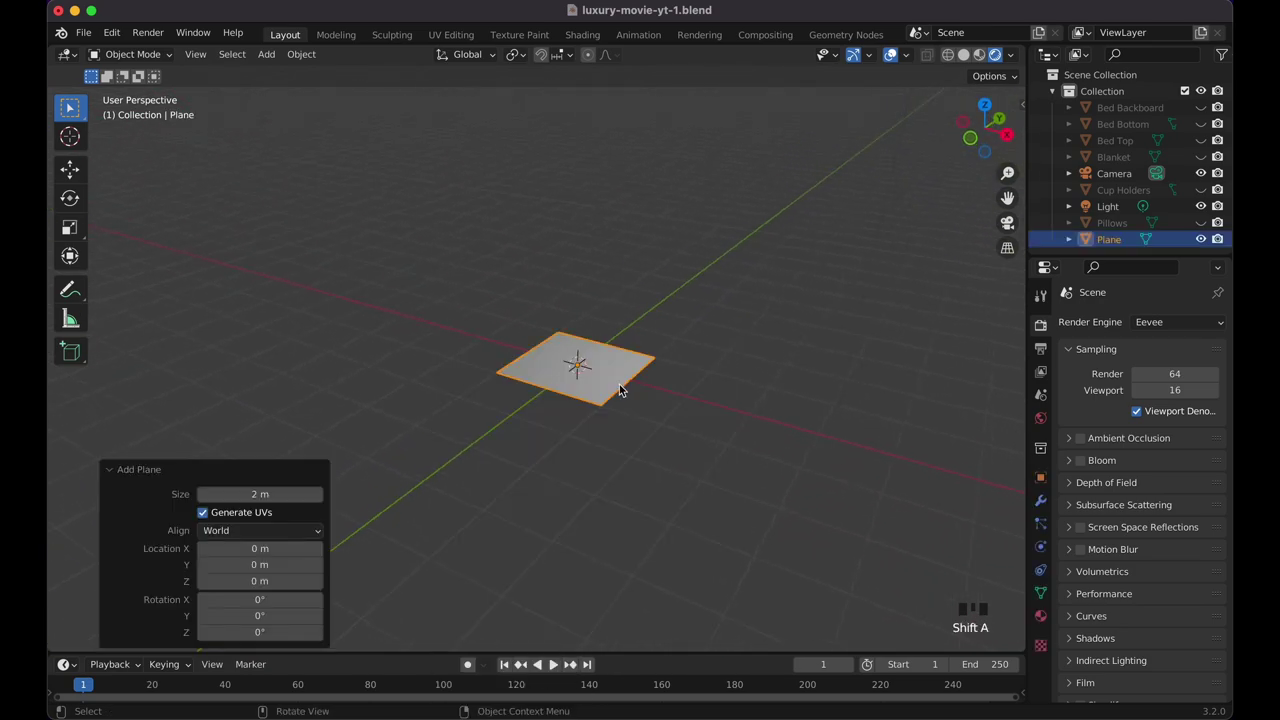
pyautogui.press('s')
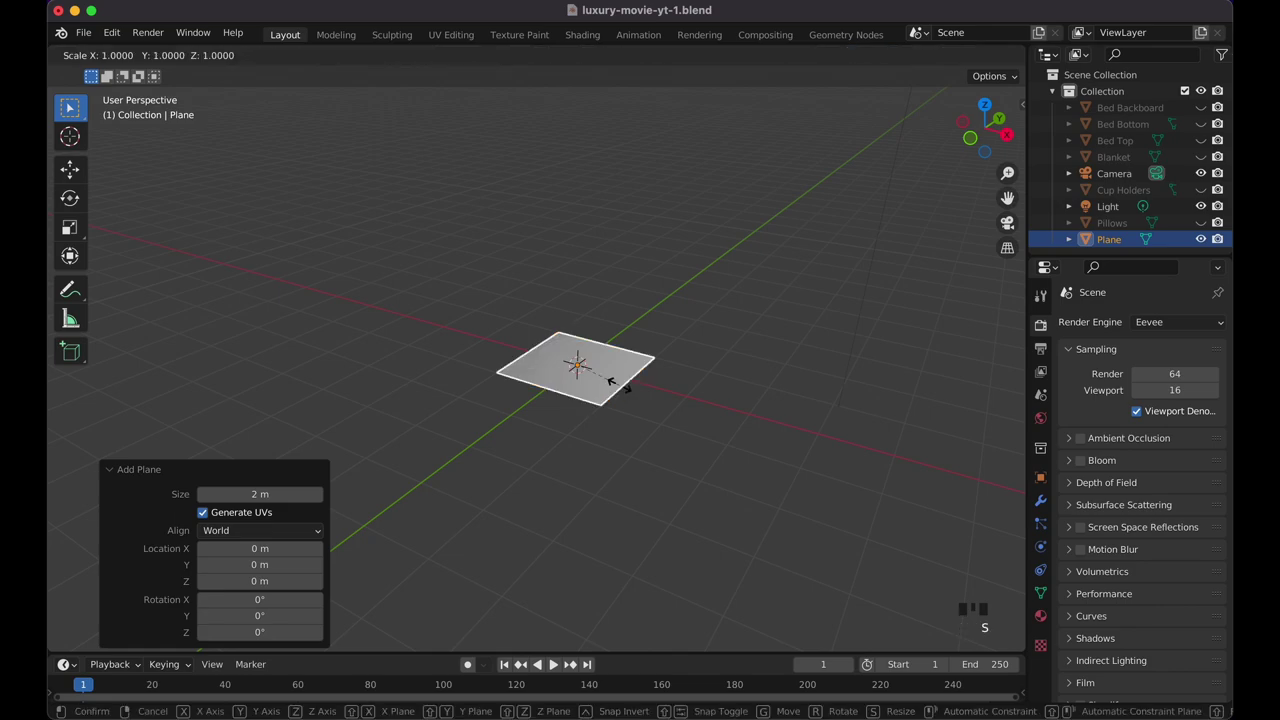
pyautogui.press('4')
pyautogui.press('Return')
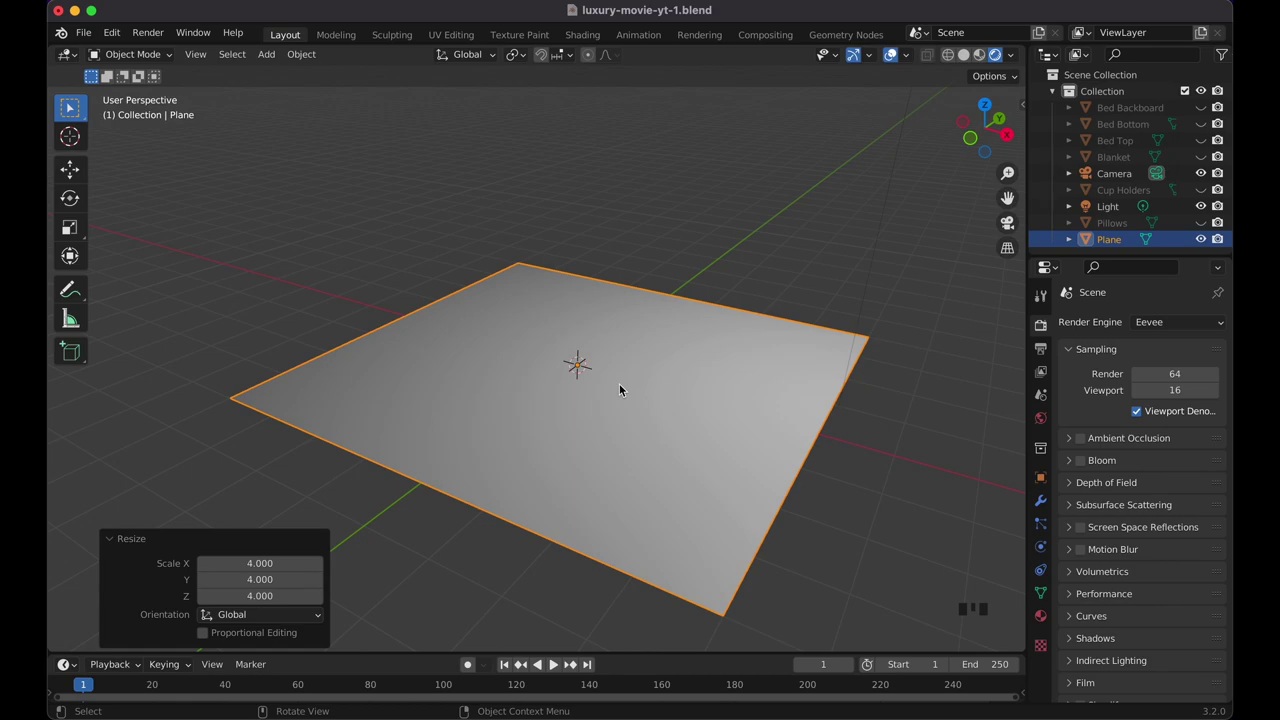
# Extrude the plane's two adjoining back edges 5 m up along Z to form the room's walls.
pyautogui.press('Tab')
pyautogui.click(203, 54)
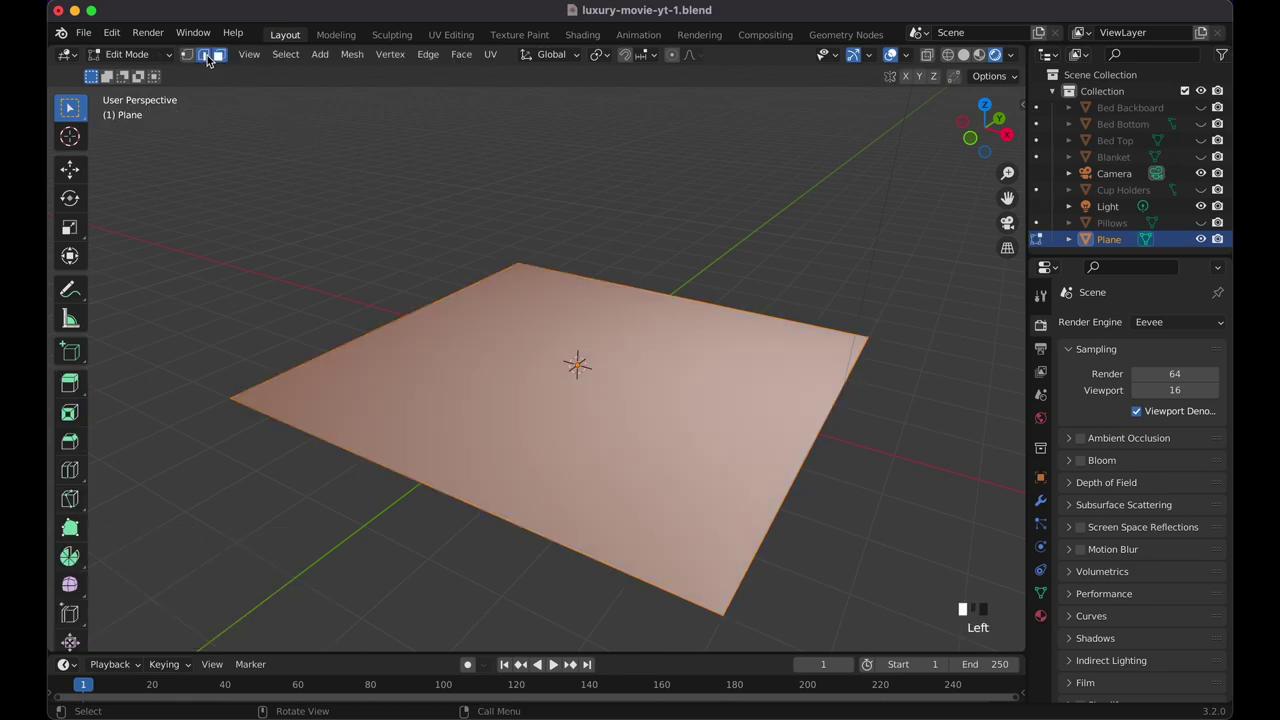
pyautogui.moveTo(447, 228); pyautogui.dragTo(590, 290)
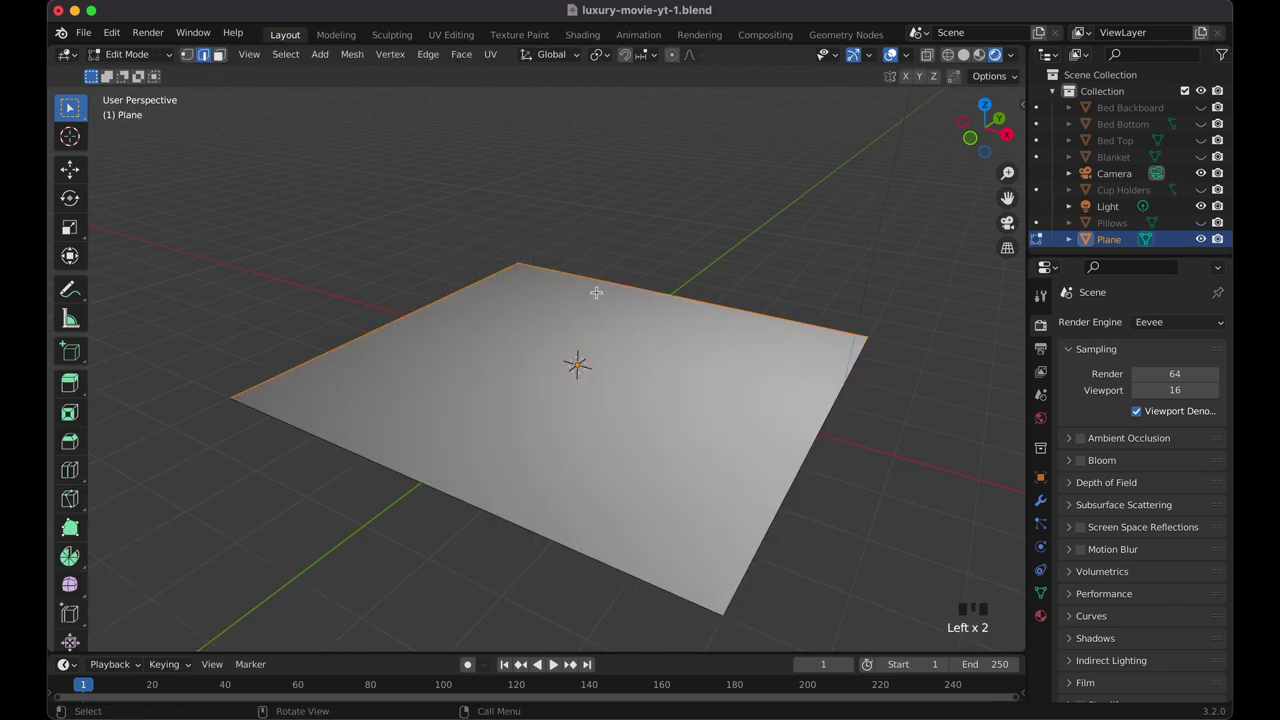
pyautogui.moveTo(597, 291); pyautogui.dragTo(596, 292, button='middle')
pyautogui.press('e')
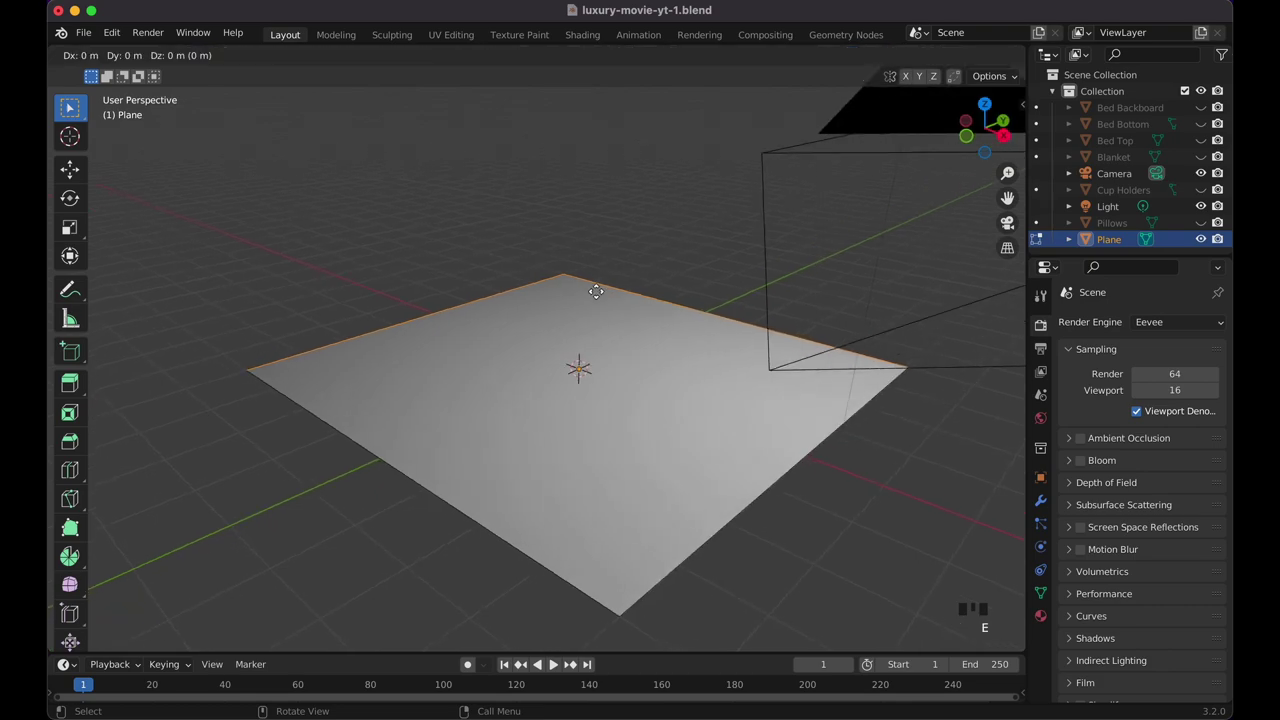
pyautogui.press('z')
pyautogui.press('5')
pyautogui.press('Return')
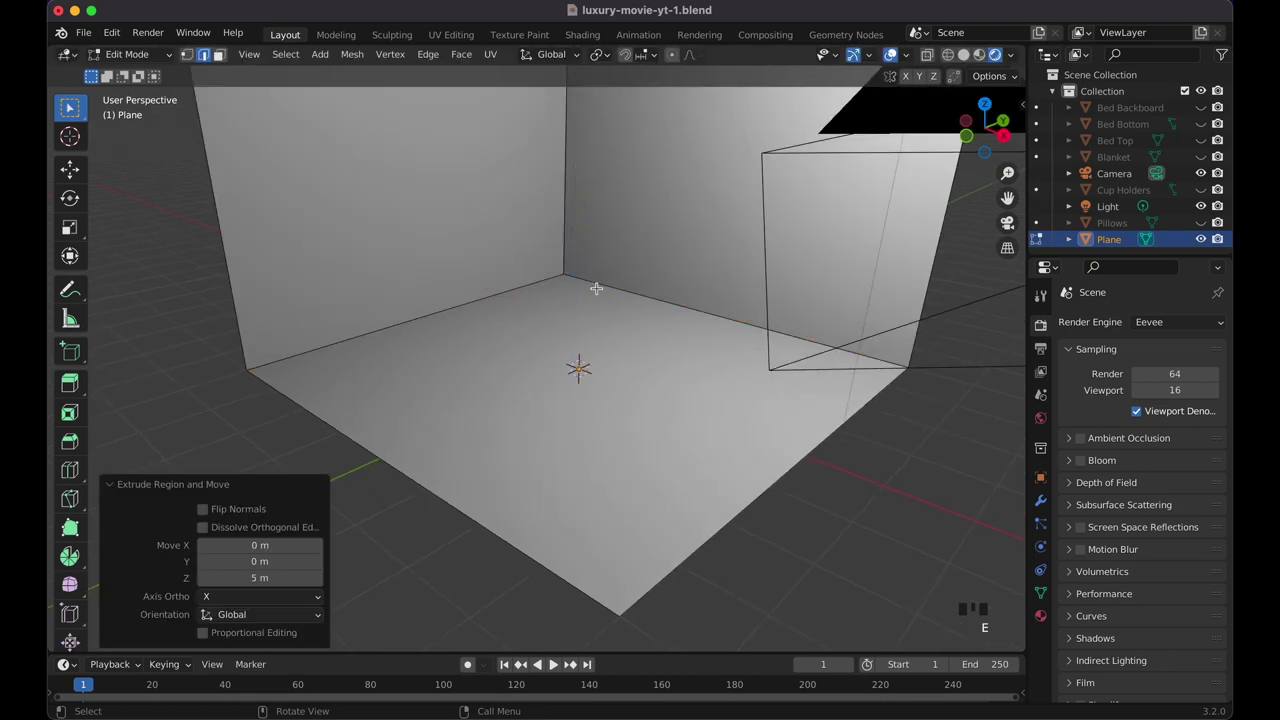
# Look through the camera and fly it backward until the floor and both walls fit inside its frame.
pyautogui.press('KP_0')
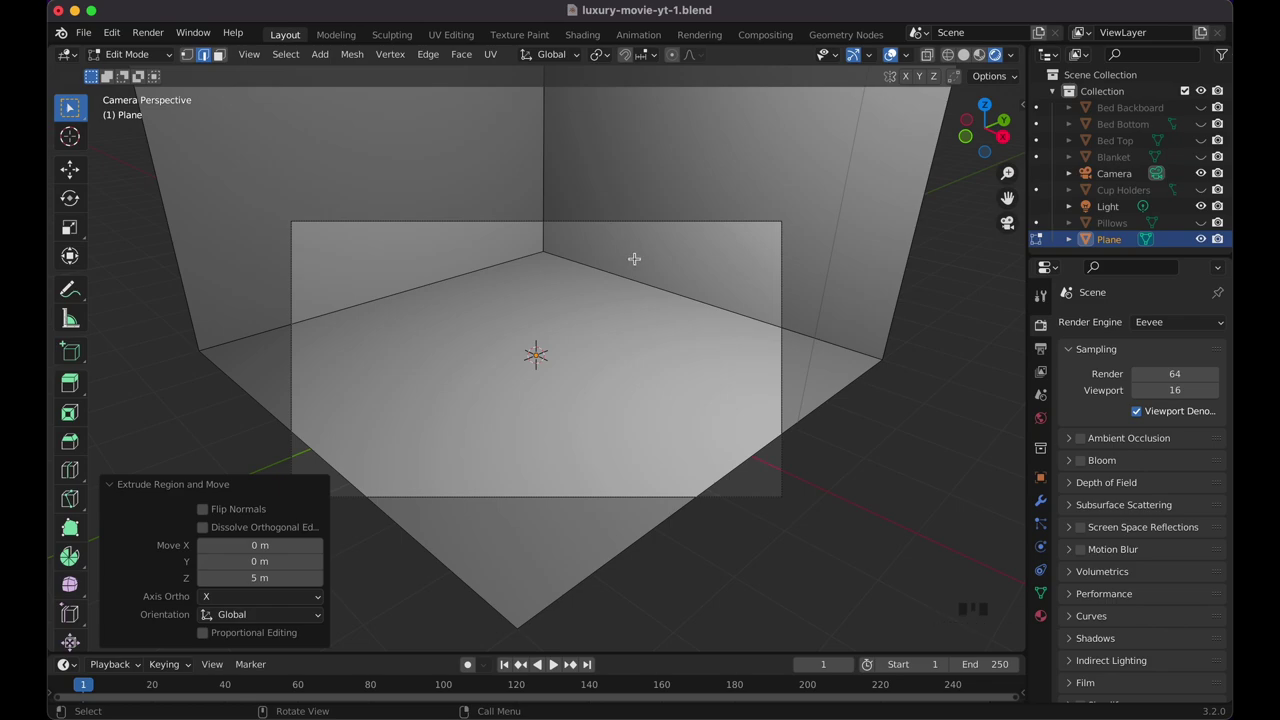
pyautogui.hotkey('shift', '`')
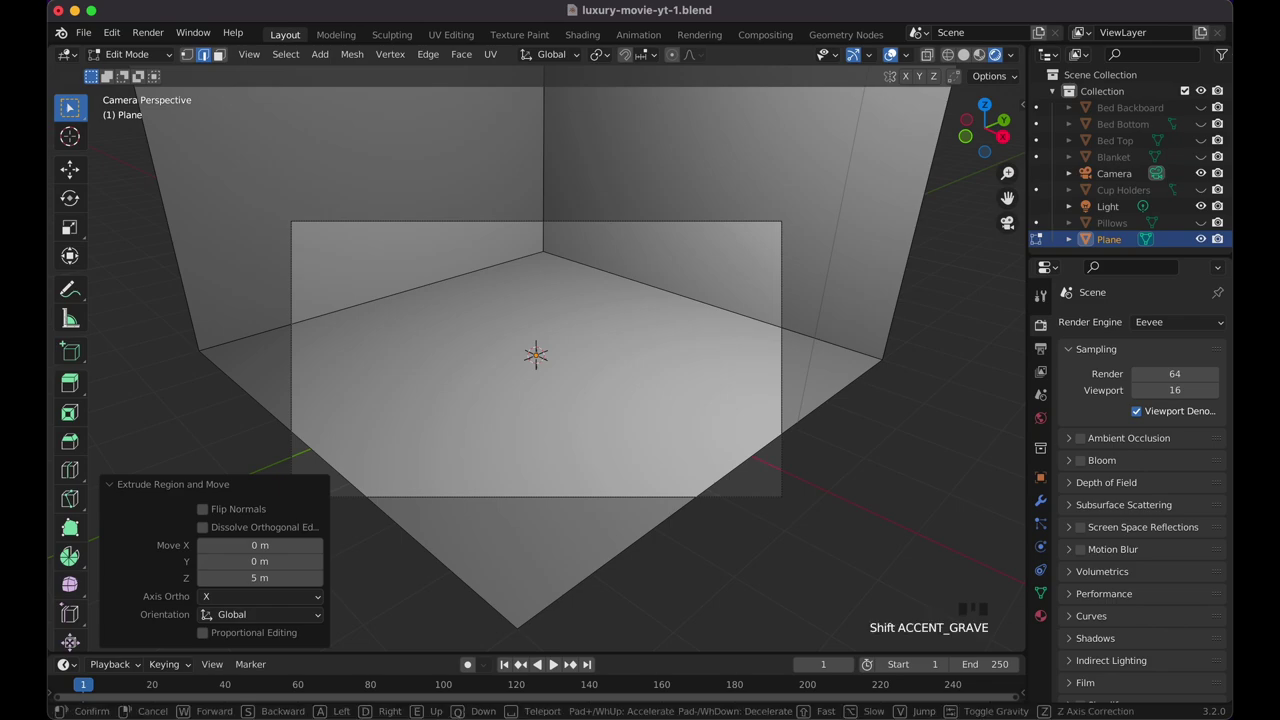
pyautogui.press('s')
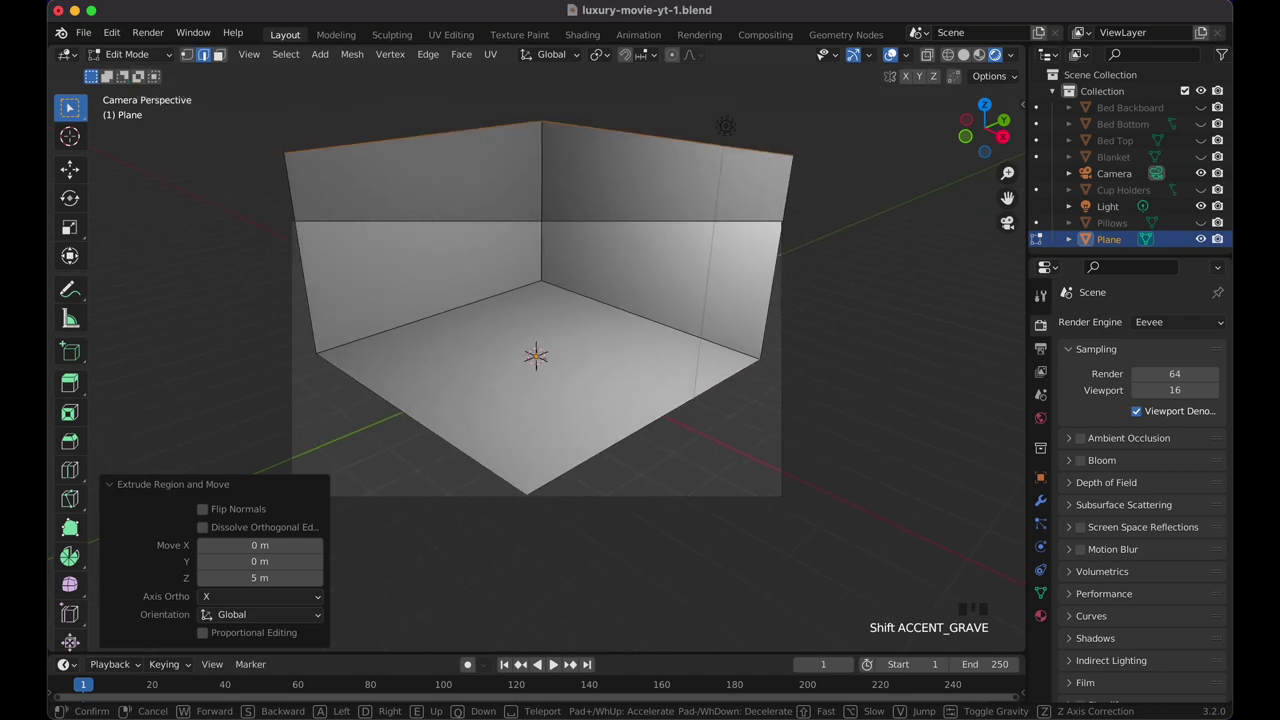
pyautogui.press('s')
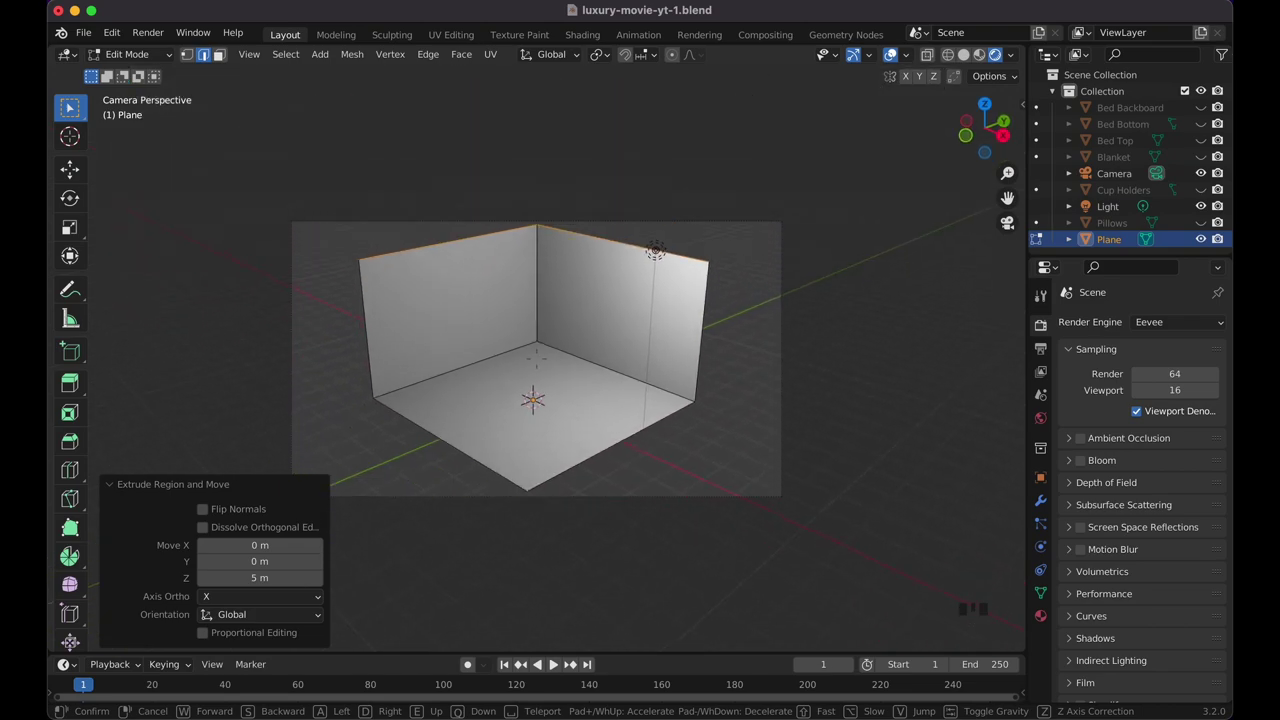
pyautogui.press('s')
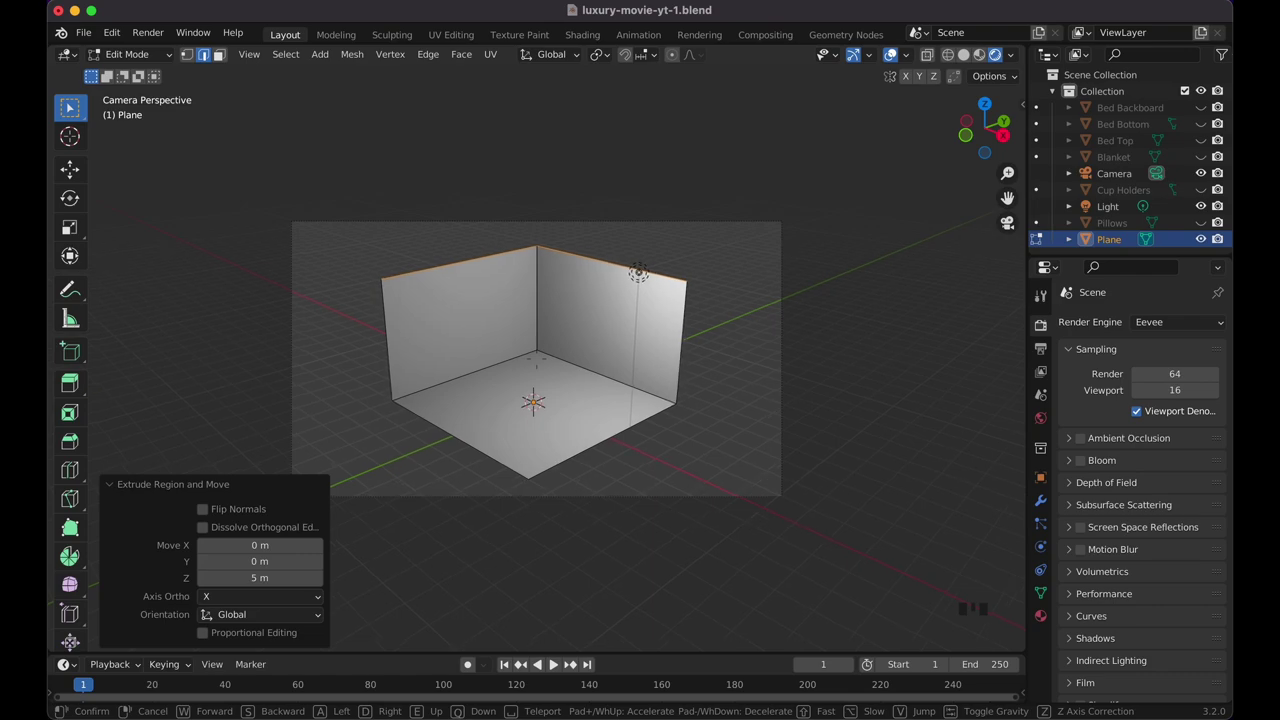
pyautogui.click(535, 359)
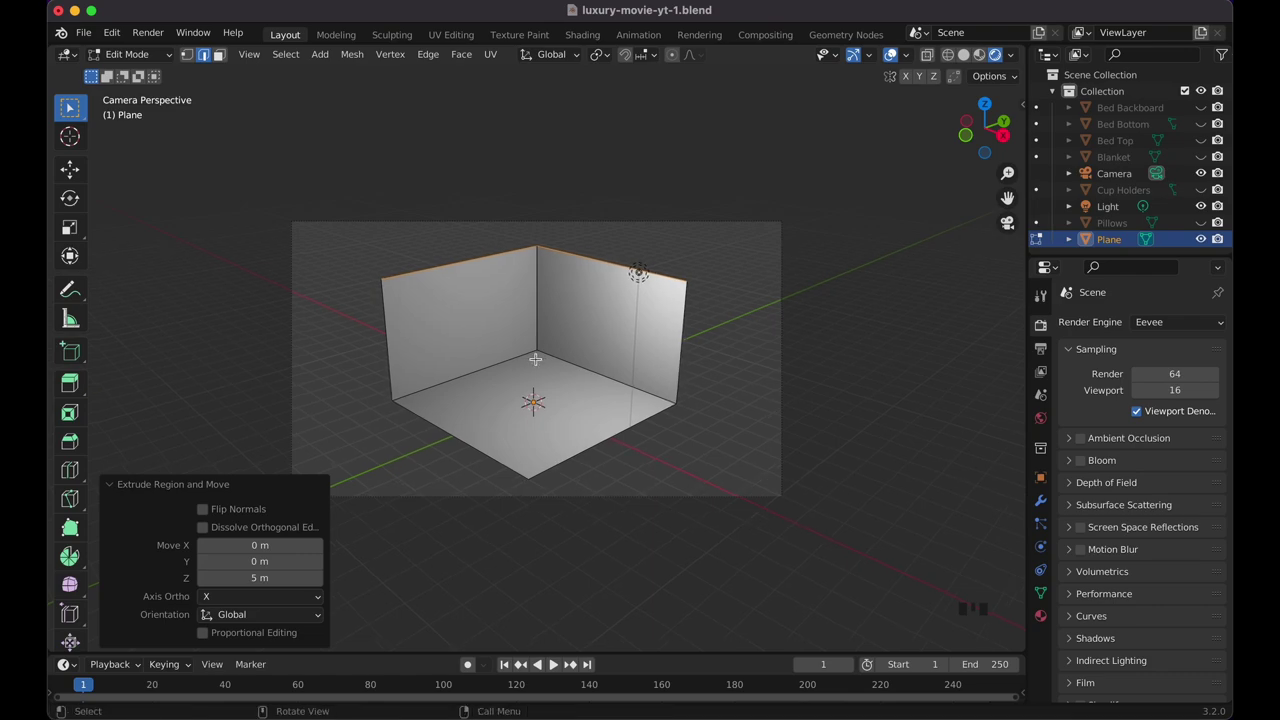
pyautogui.press('Tab')
pyautogui.click(597, 371)
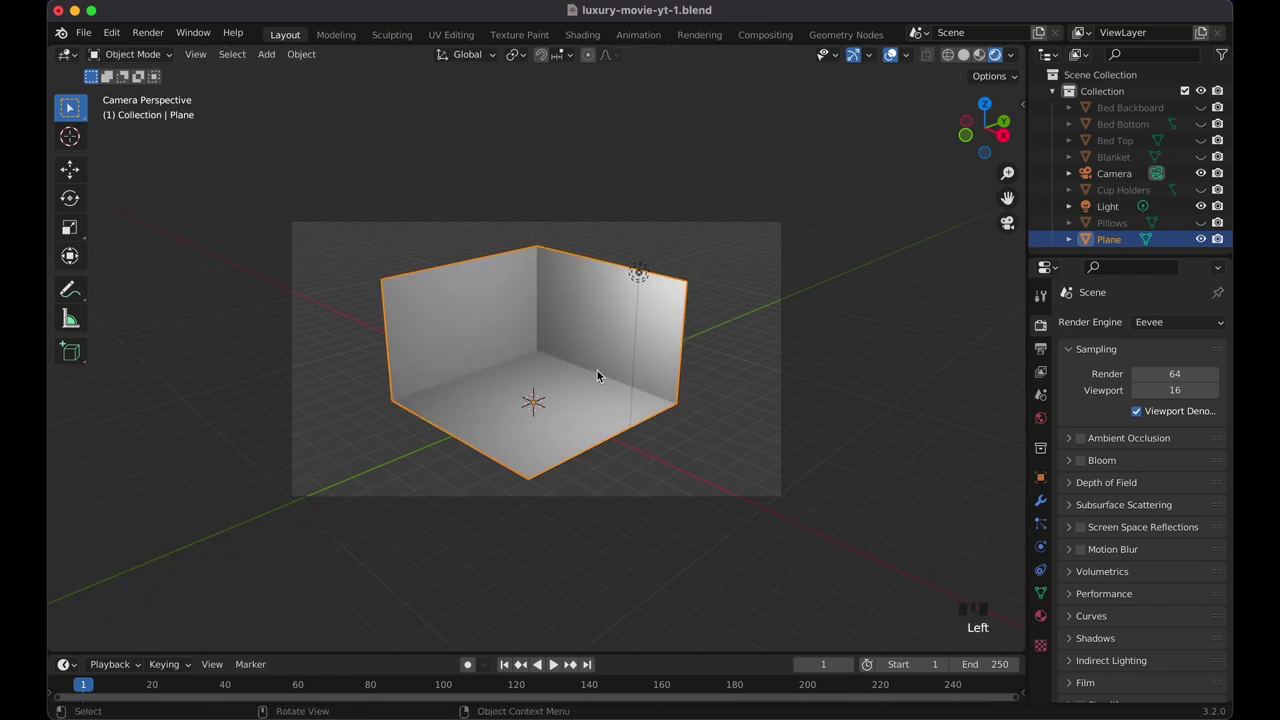
# Extrude all the room's faces outward along their normals by about -0.05 m with even thickness on.
pyautogui.hscroll(5, 597, 371)
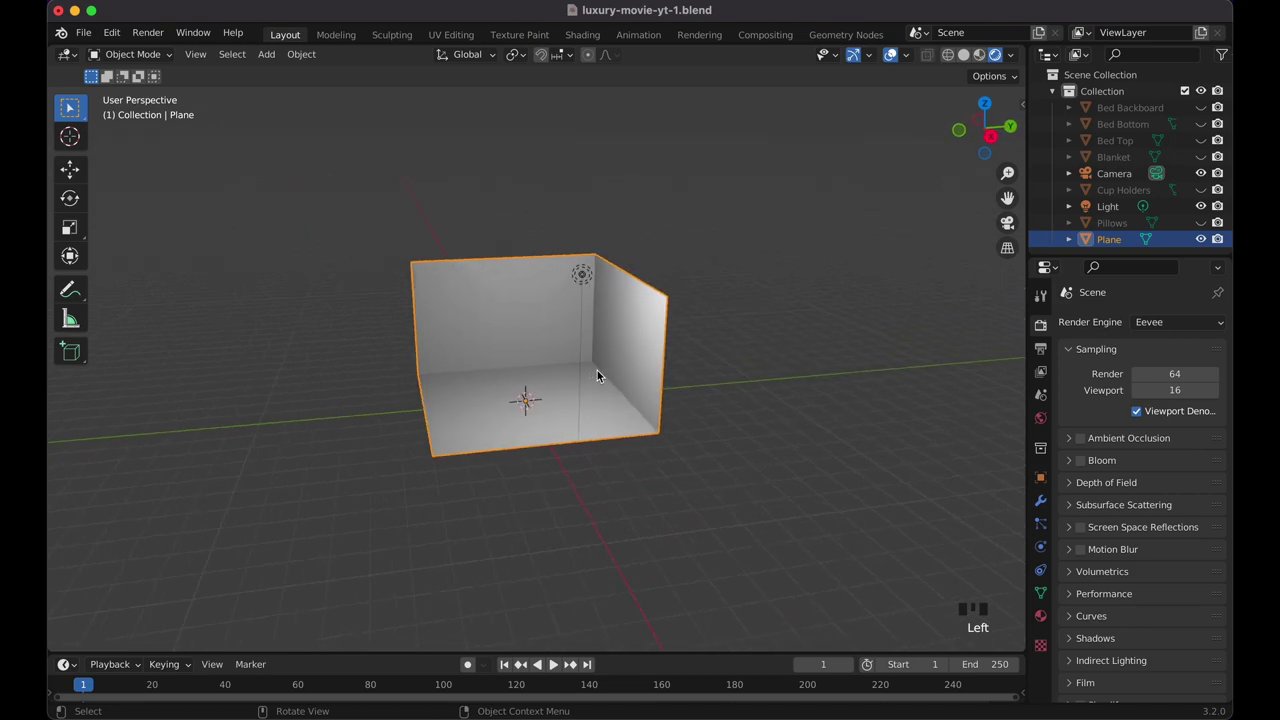
pyautogui.press('Tab')
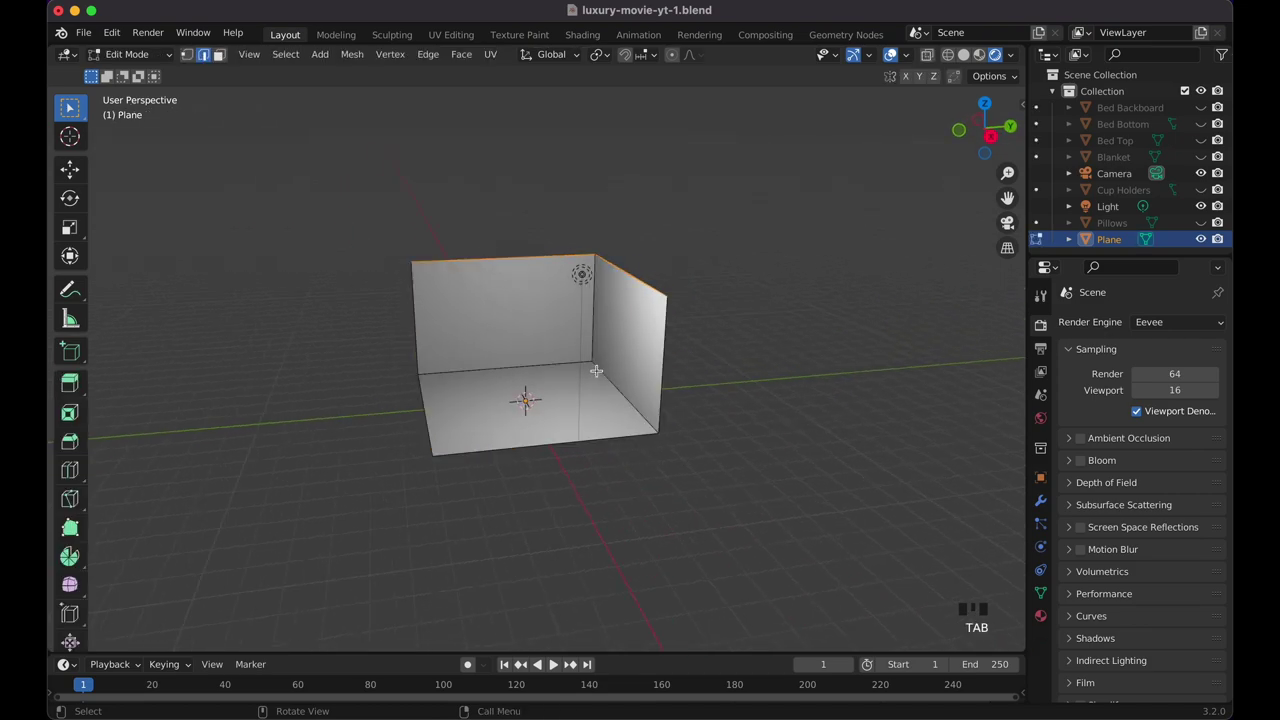
pyautogui.press('a')
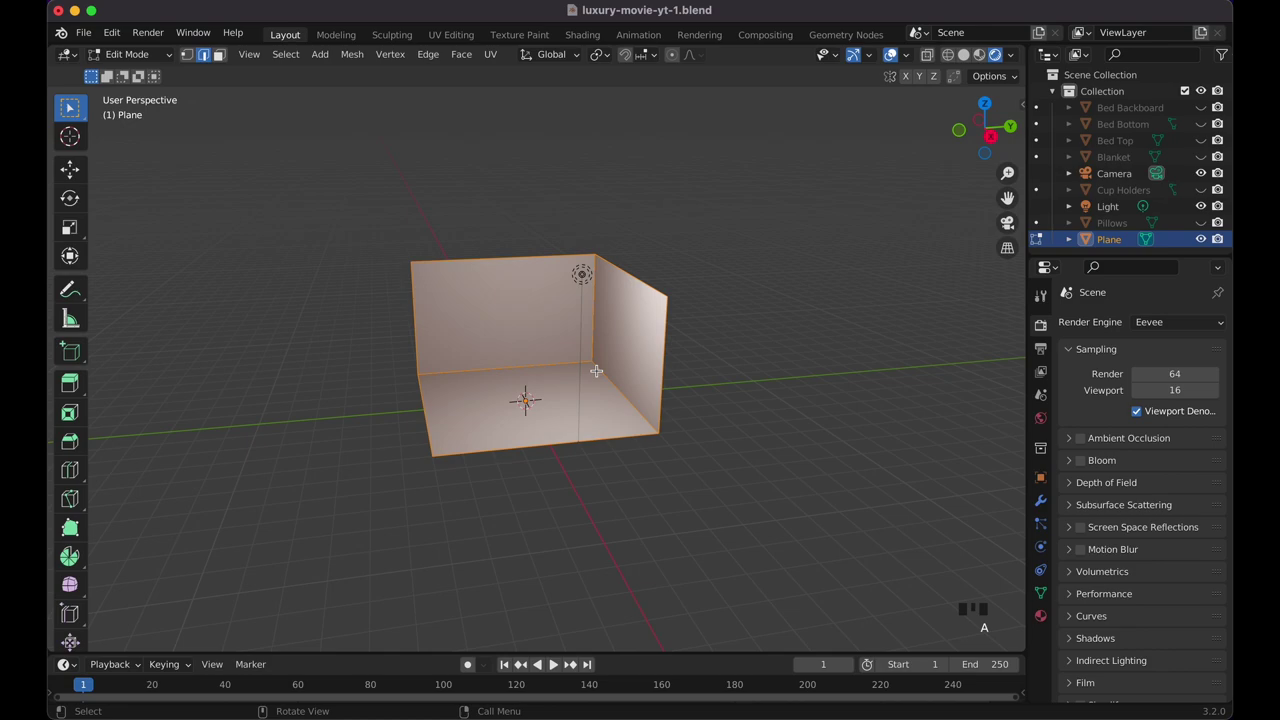
pyautogui.scroll(2, 596, 371)
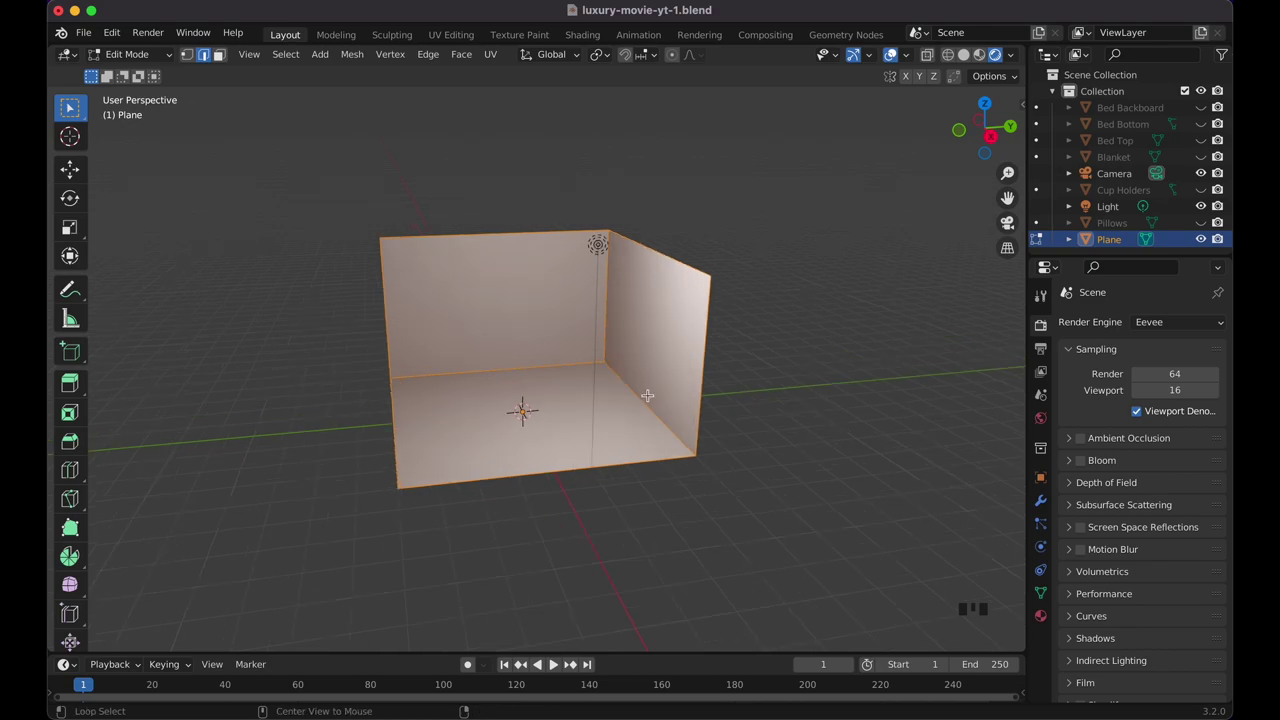
pyautogui.hotkey('alt', 'e')
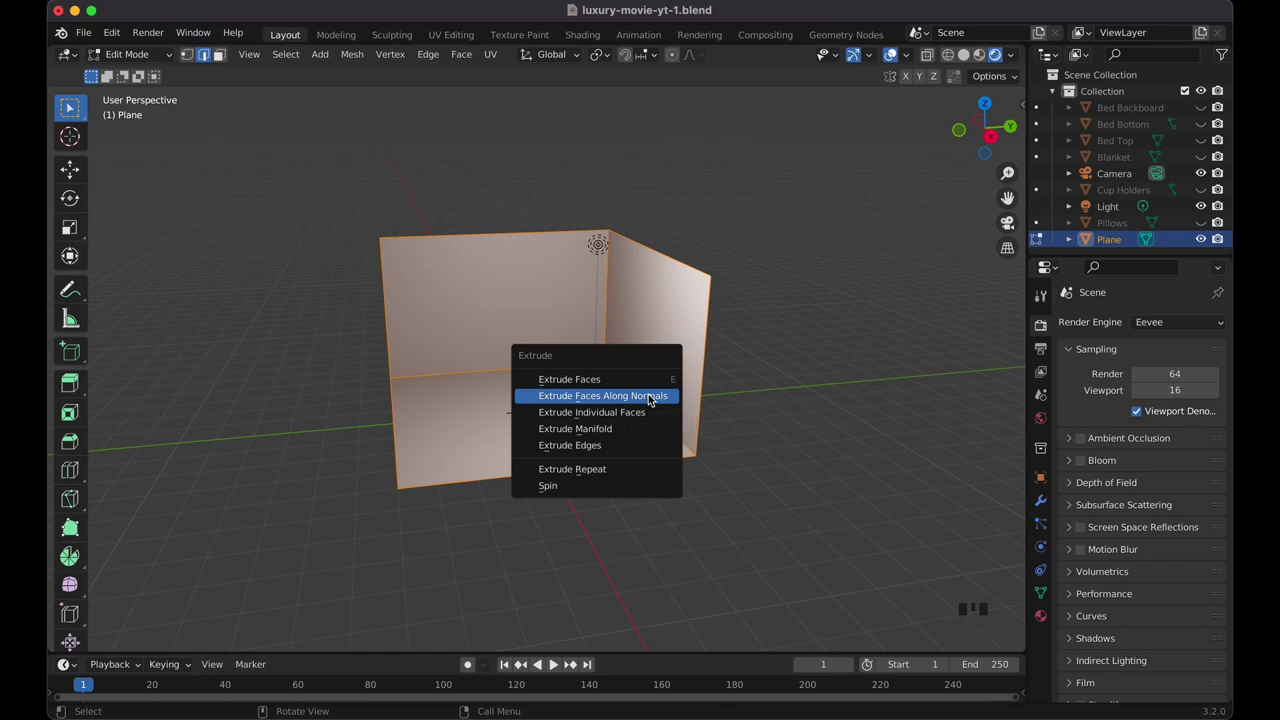
pyautogui.click(650, 397)
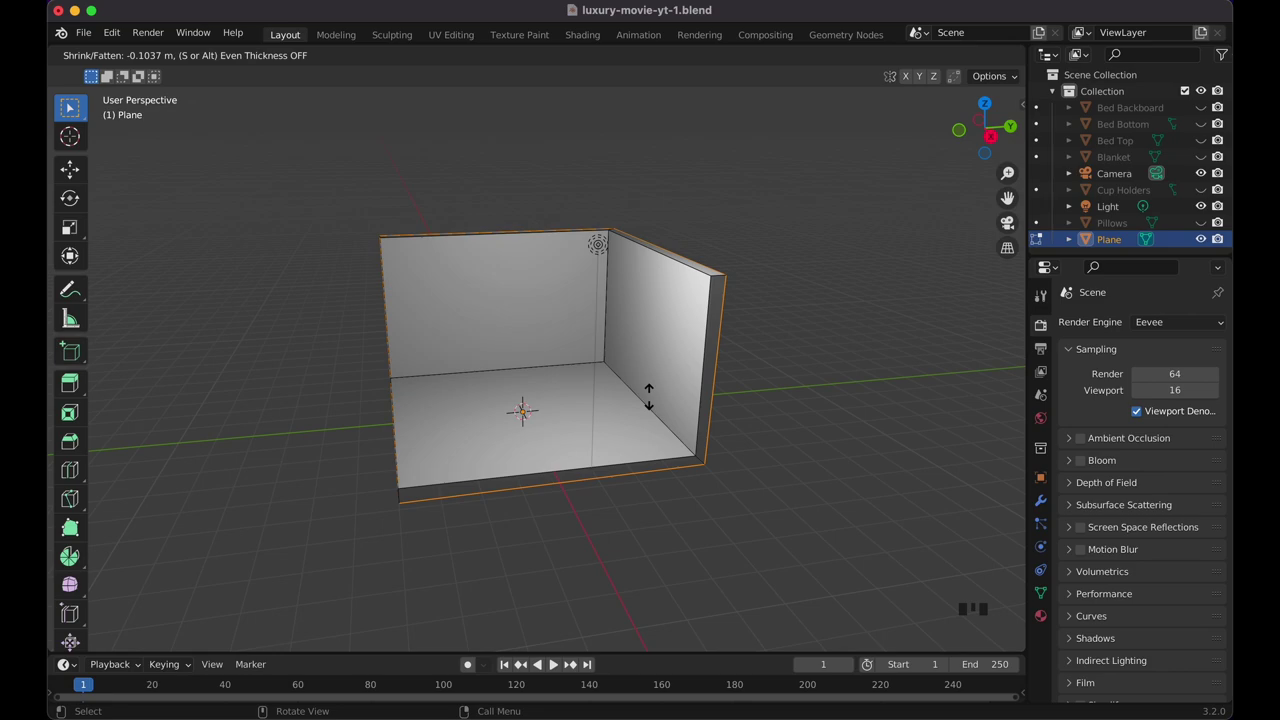
pyautogui.press('alt')
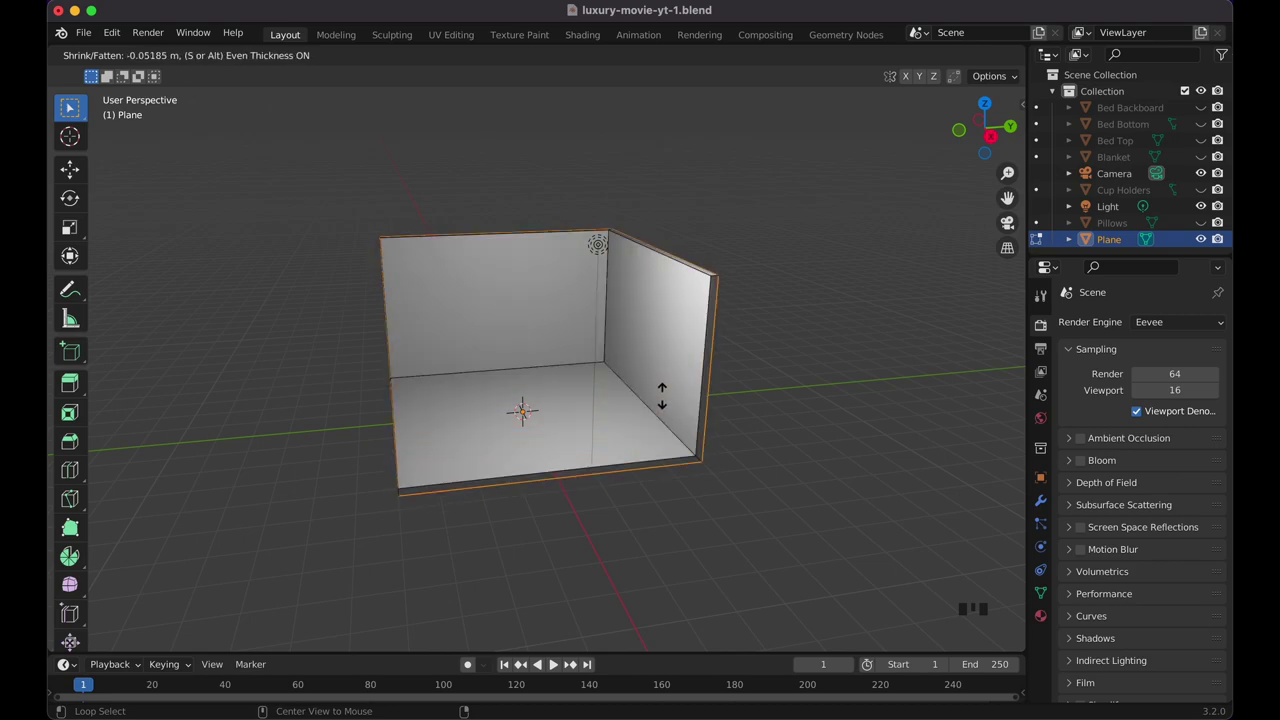
pyautogui.press('alt')
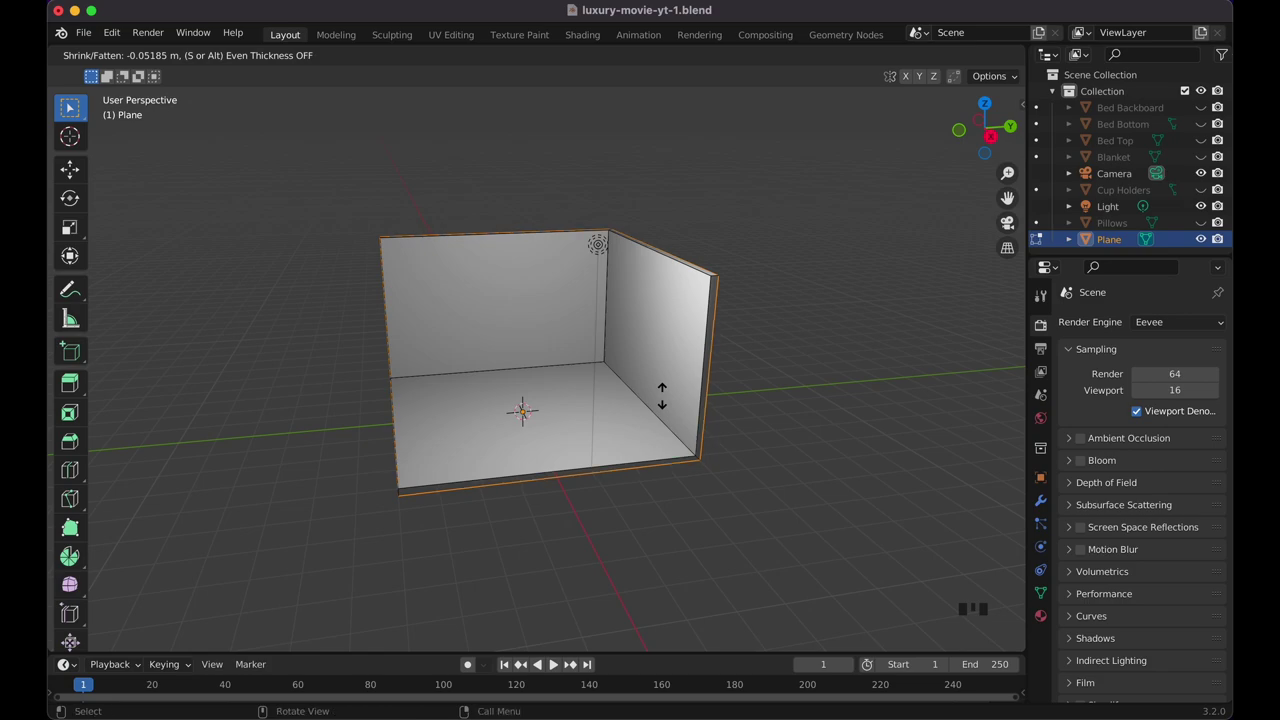
pyautogui.press('alt')
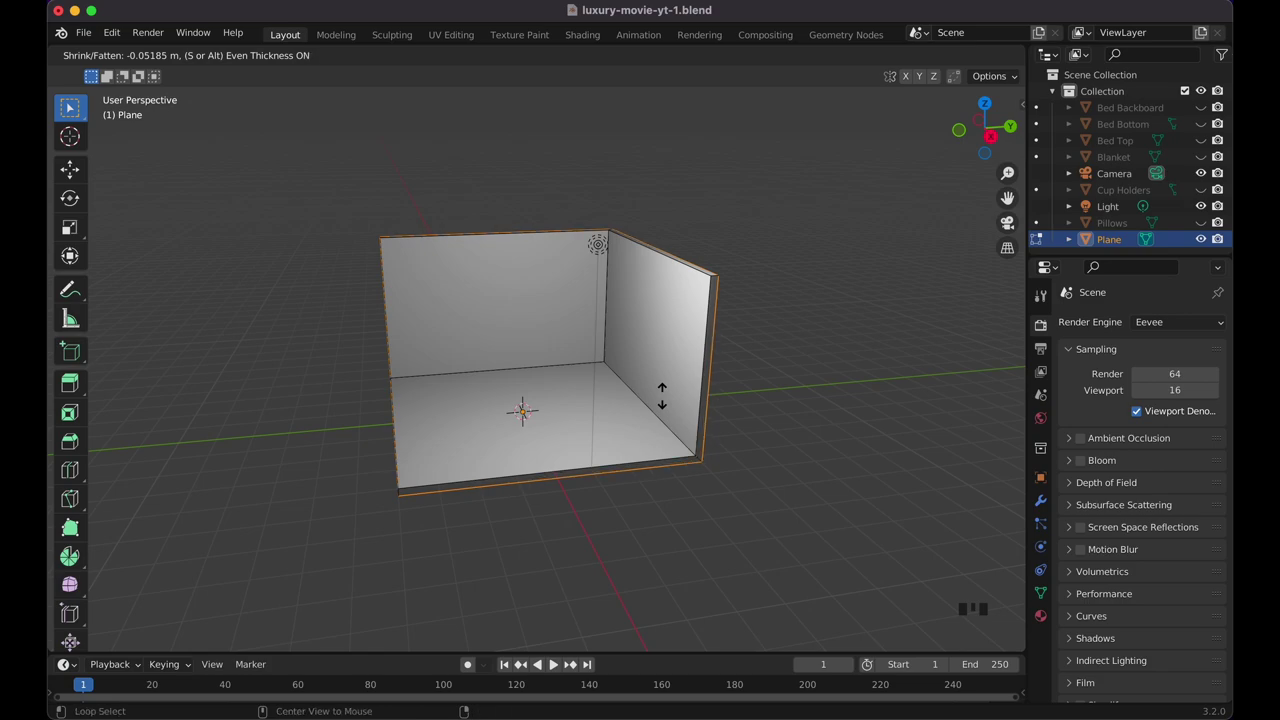
pyautogui.keyDown('alt'); pyautogui.click(662, 395); pyautogui.keyUp('alt')
pyautogui.scroll(-3, 761, 418)
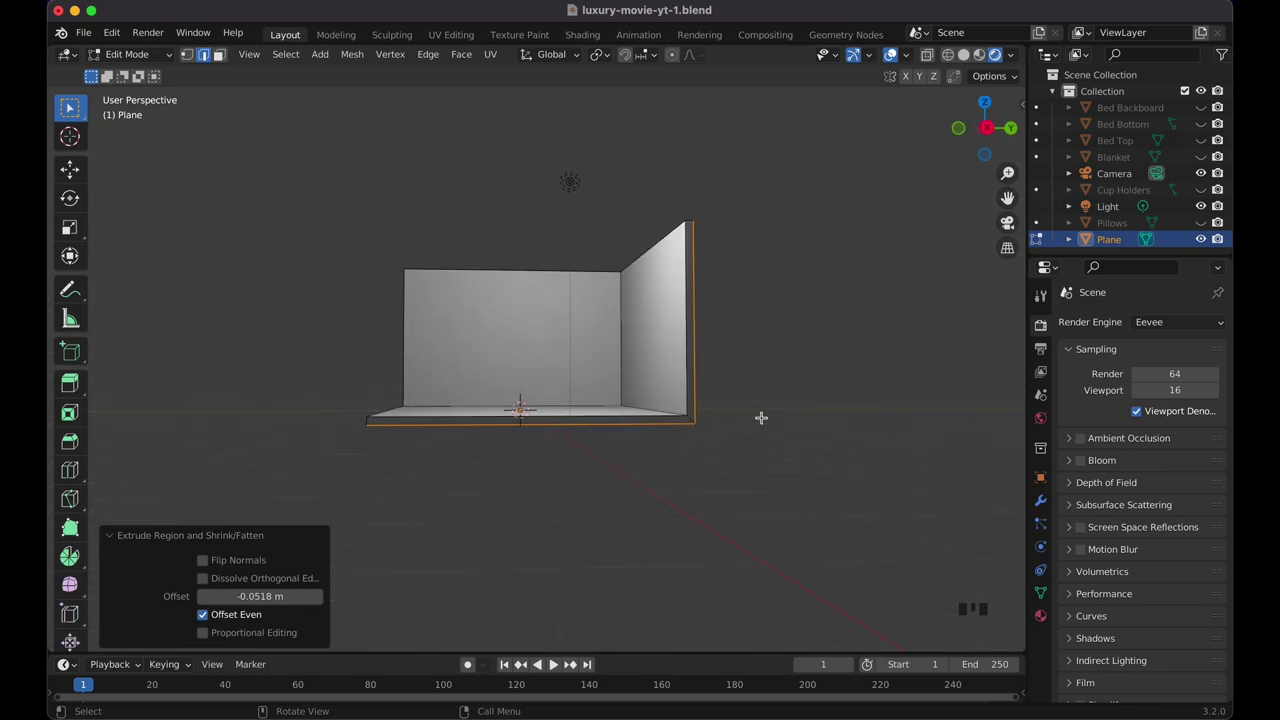
pyautogui.hscroll(3, 761, 418)
pyautogui.hscroll(10, 761, 417)
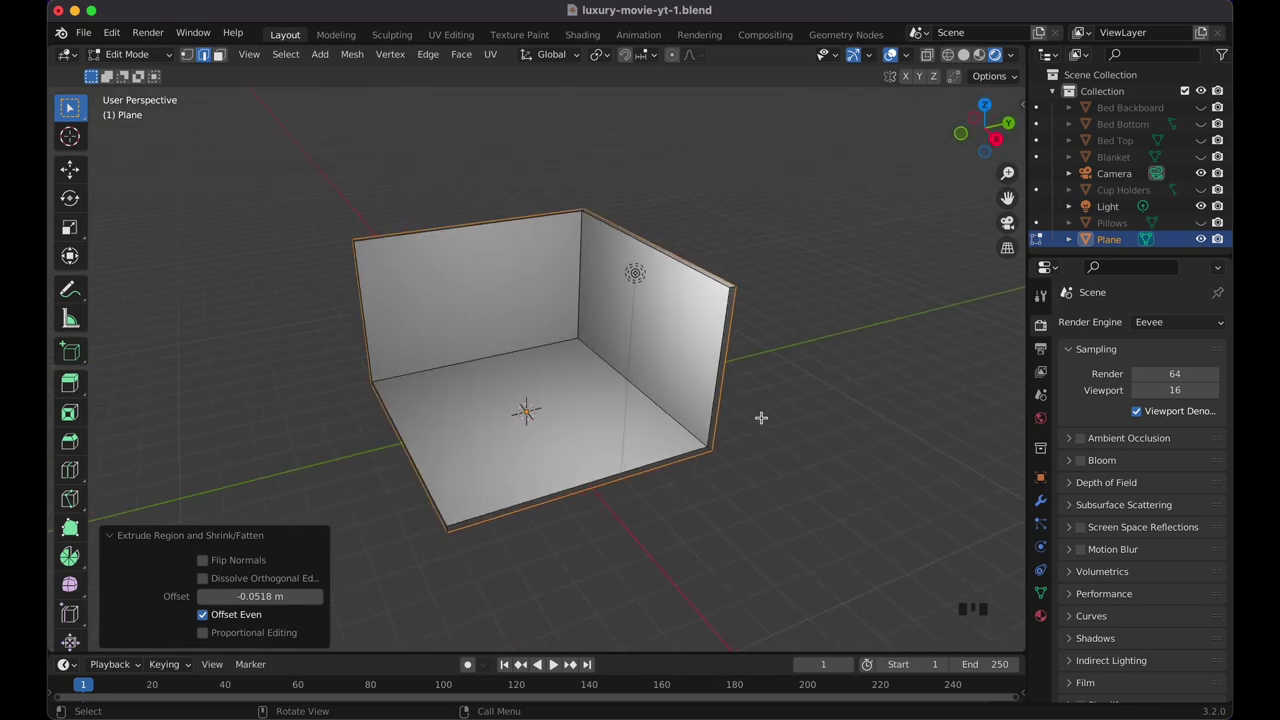
pyautogui.press('Tab')
pyautogui.hscroll(6, 762, 417)
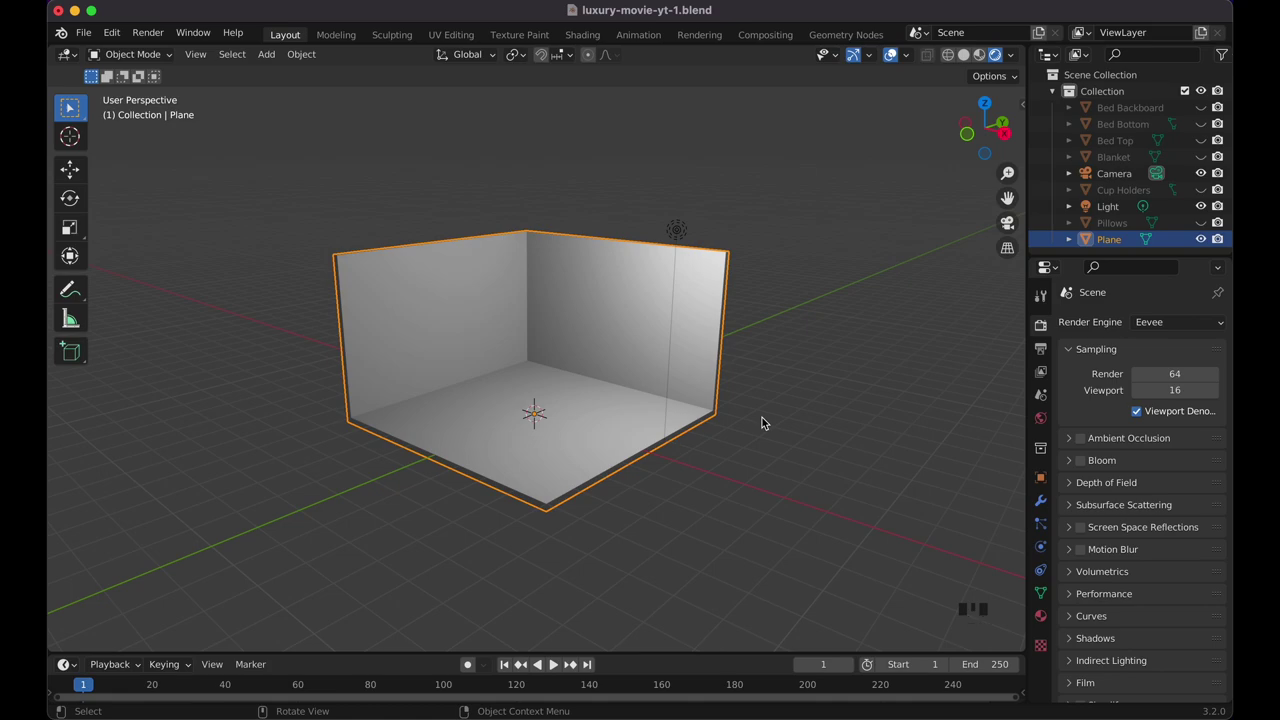
# Reveal all the hidden bed objects inside the room.
pyautogui.hotkey('alt', 'h')
pyautogui.hscroll(8, 762, 417)
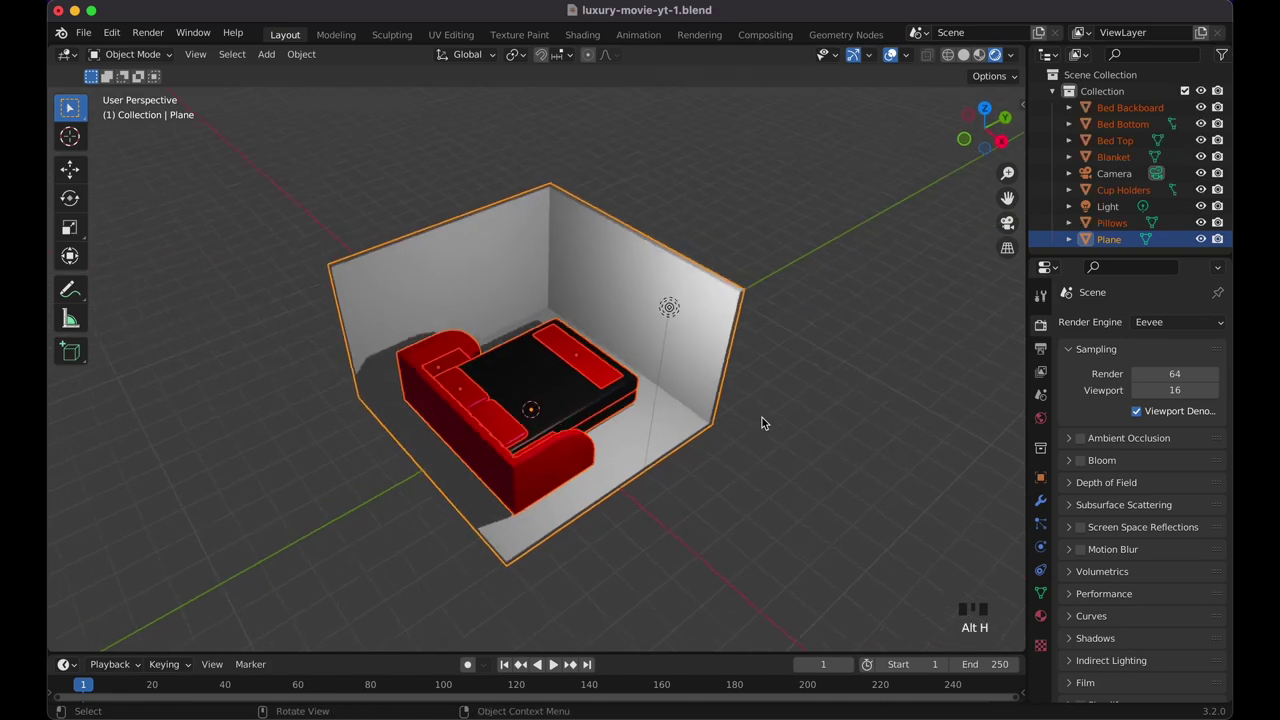
pyautogui.hscroll(8, 762, 423)
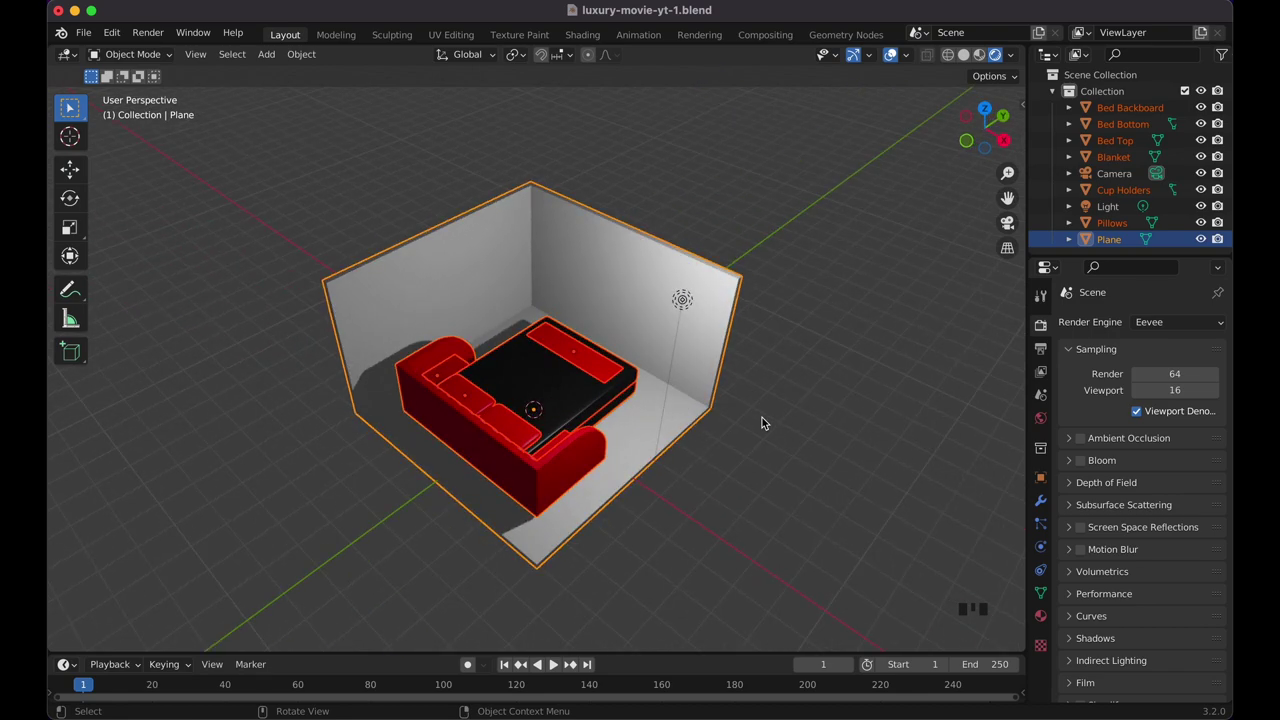
pyautogui.scroll(3, 762, 423)
pyautogui.scroll(1, 762, 423)
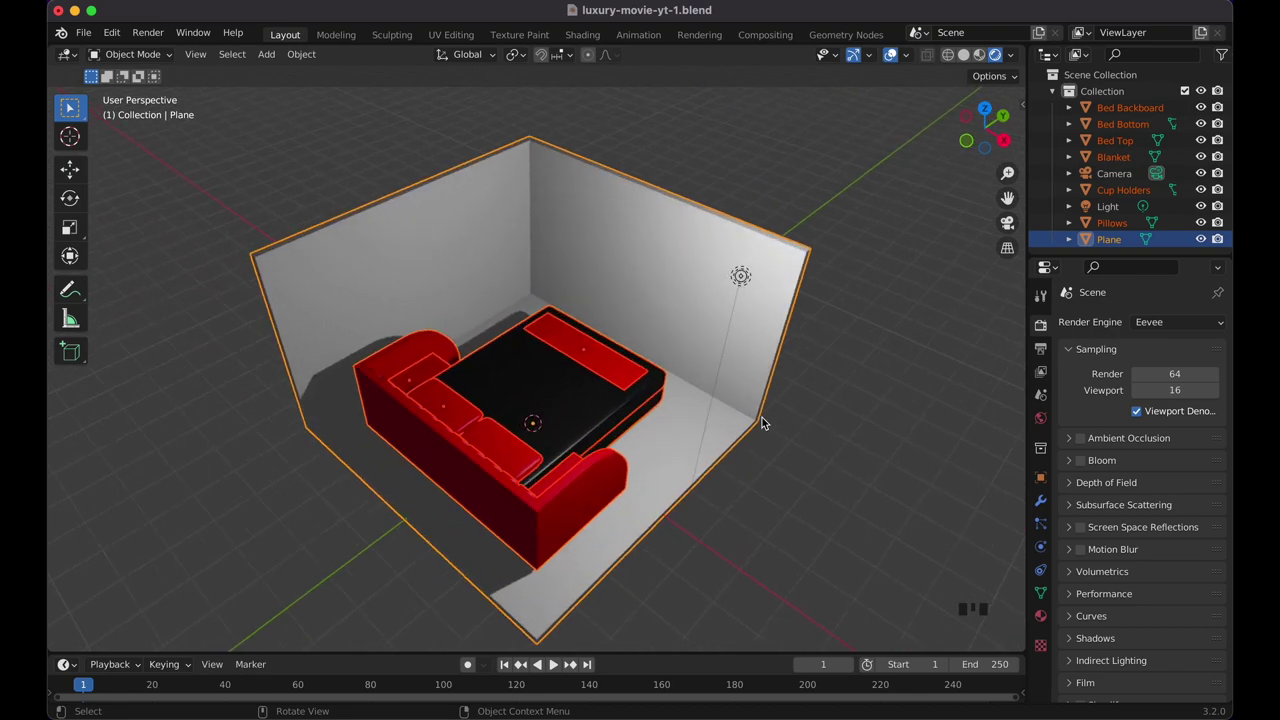
pyautogui.press('s')
pyautogui.rightClick(762, 421)
# Hide the room, then apply all transforms to every part of the bed.
pyautogui.click(762, 347)
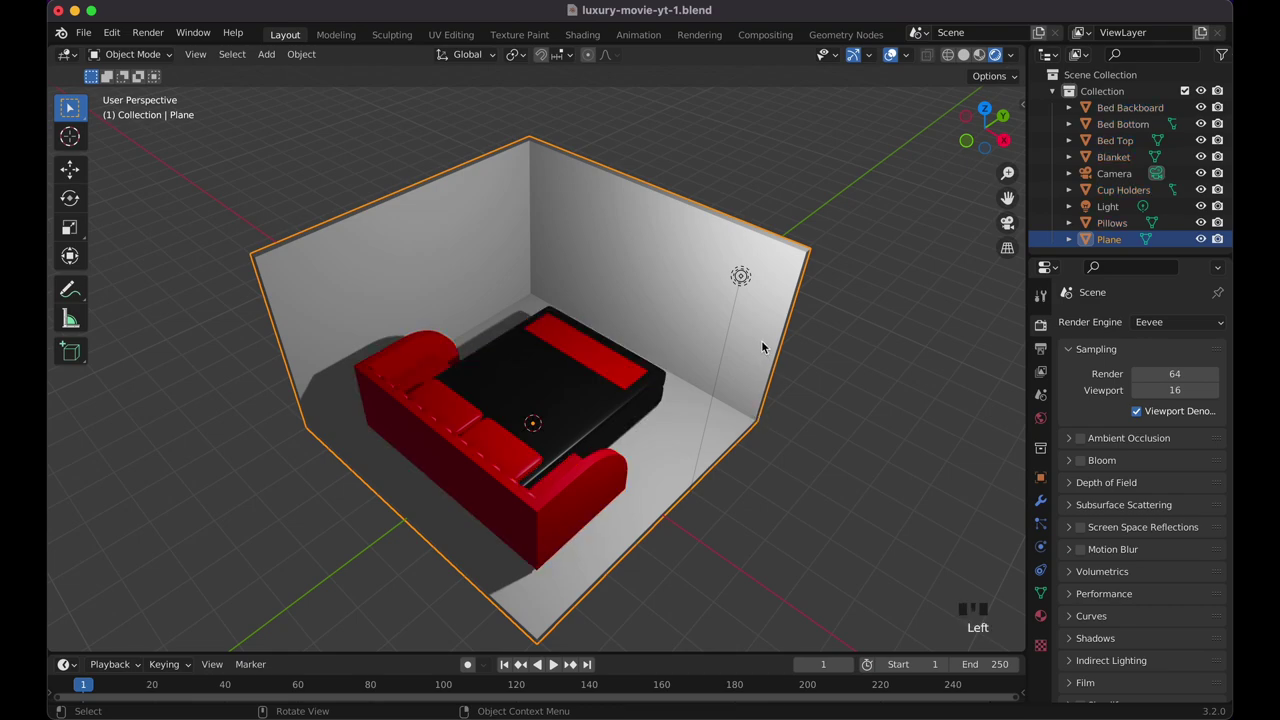
pyautogui.press('h')
pyautogui.press('b')
pyautogui.moveTo(339, 258); pyautogui.dragTo(635, 584)
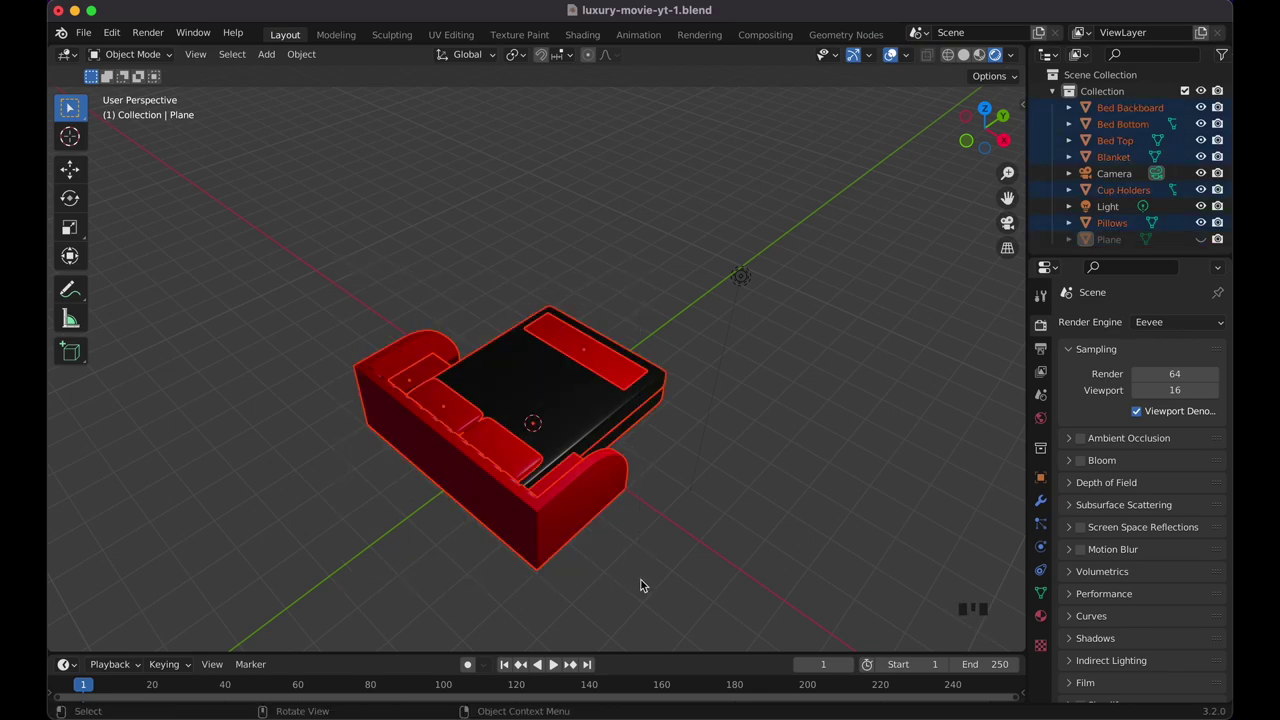
pyautogui.hotkey('ctrl', 'a')
pyautogui.click(610, 523)
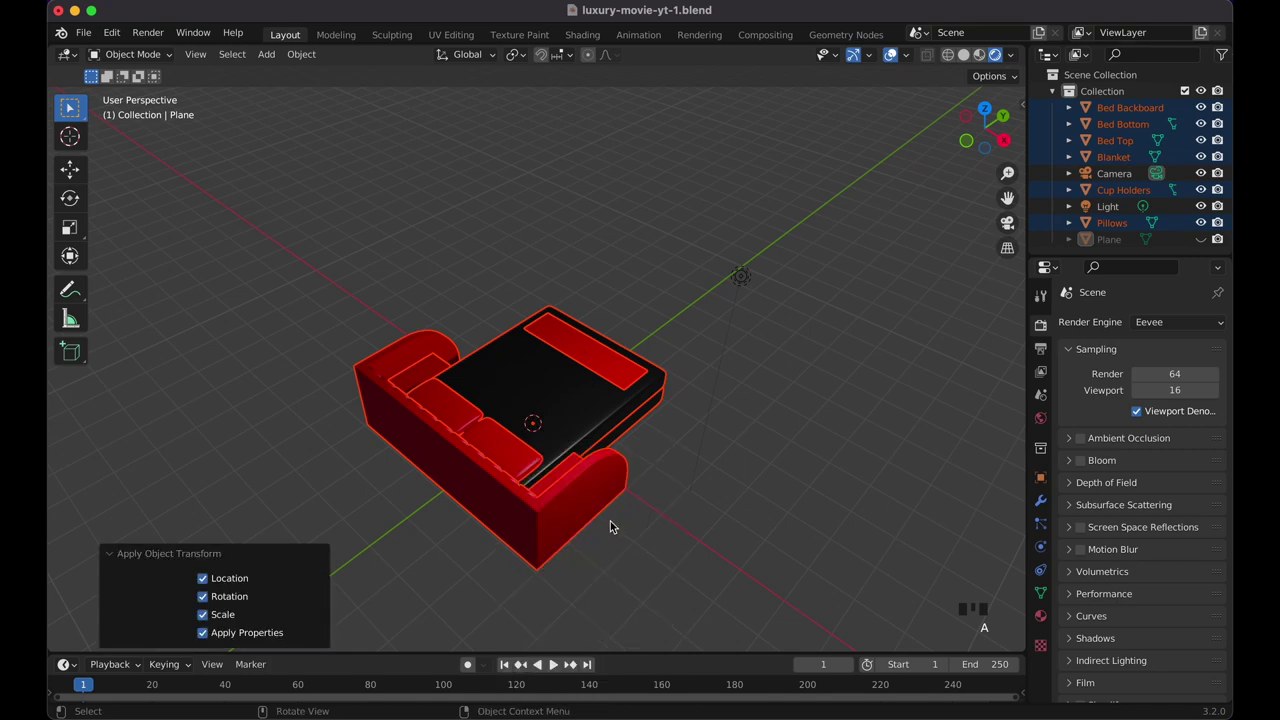
pyautogui.hscroll(3, 633, 456)
pyautogui.hscroll(2, 633, 456)
# Check the bed parts, including the mattress, pillows and cup holders, for remaining modifiers.
pyautogui.click(1040, 503)
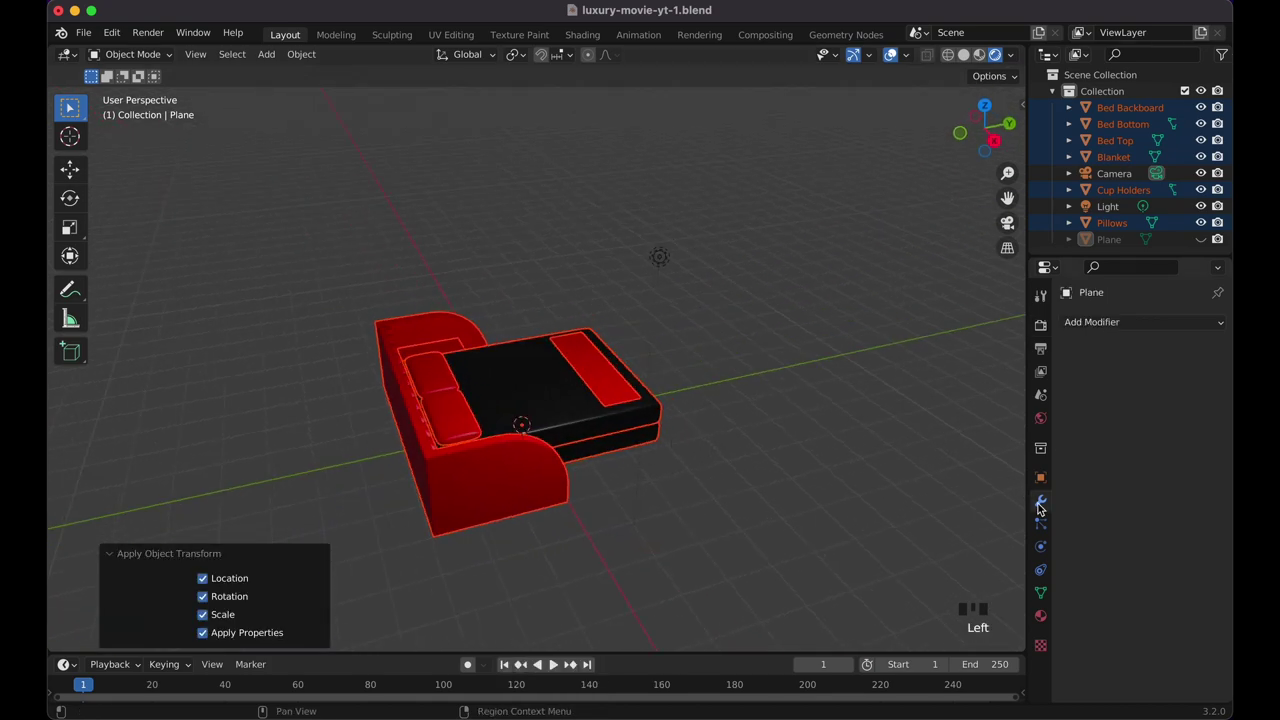
pyautogui.hscroll(3, 721, 373)
pyautogui.click(595, 381)
pyautogui.click(528, 358)
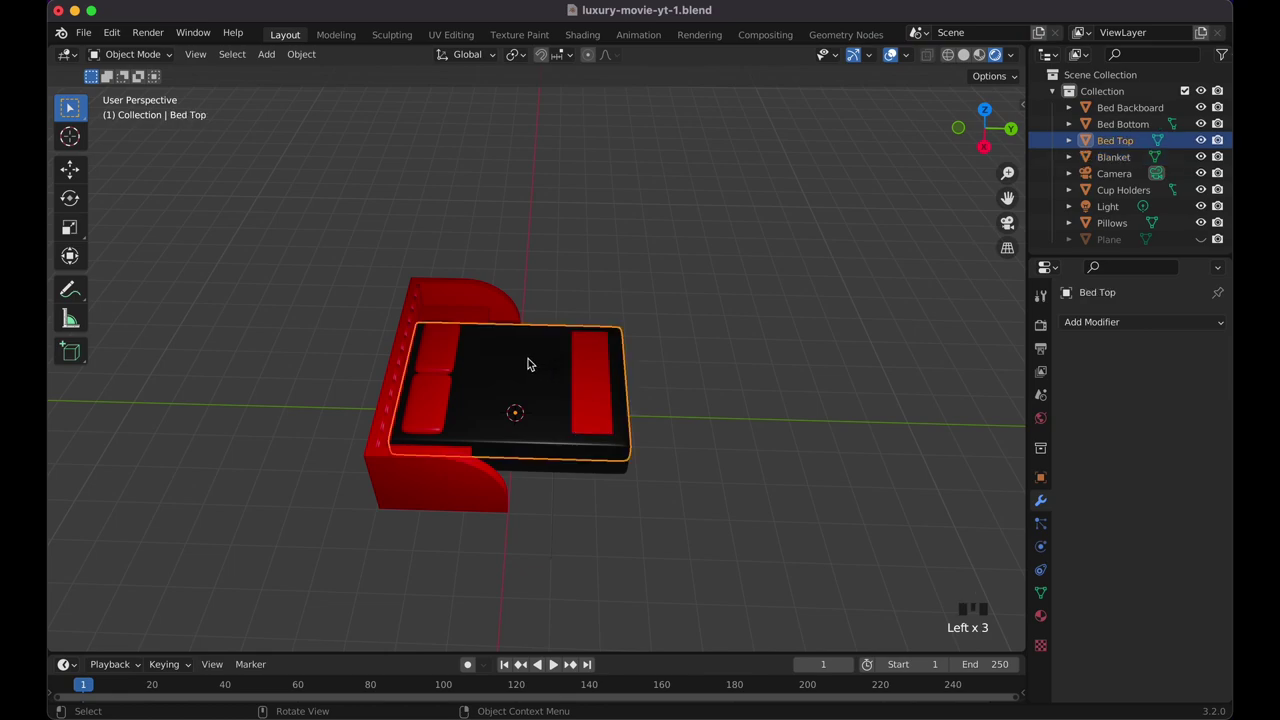
pyautogui.click(443, 341)
pyautogui.click(443, 341)
pyautogui.click(465, 315)
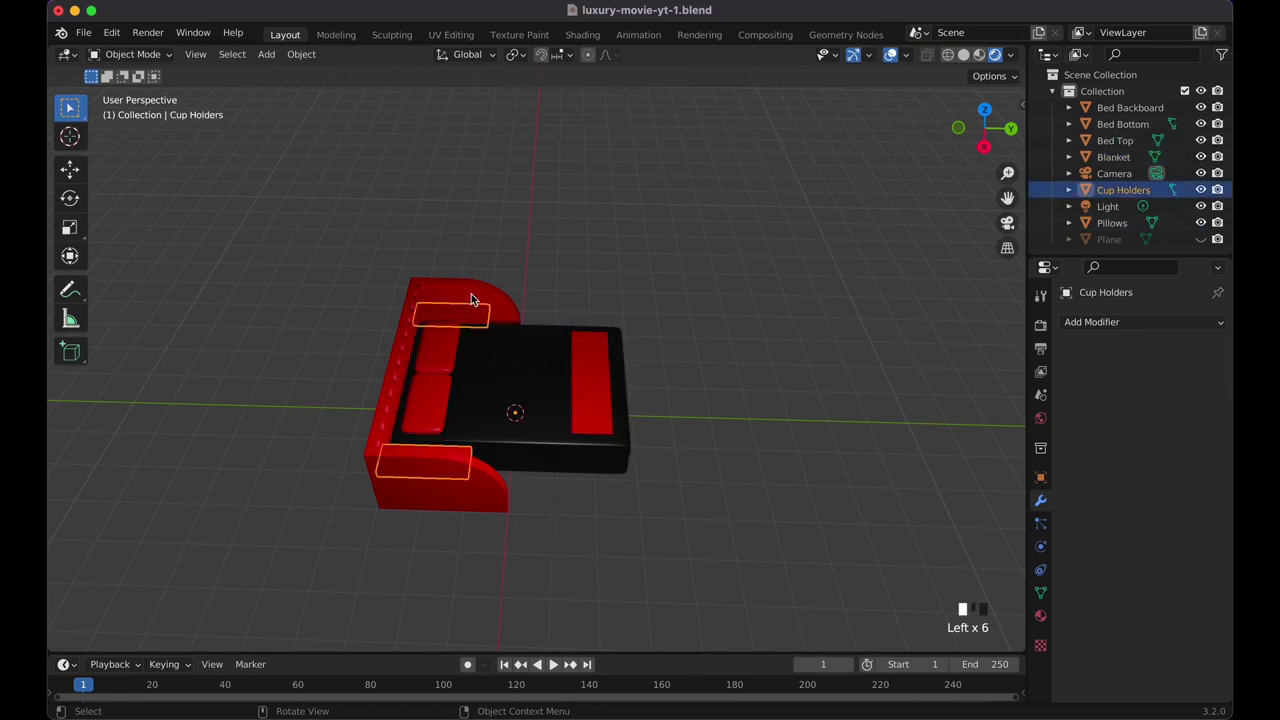
pyautogui.click(472, 300)
pyautogui.click(509, 453)
pyautogui.hscroll(5, 509, 453)
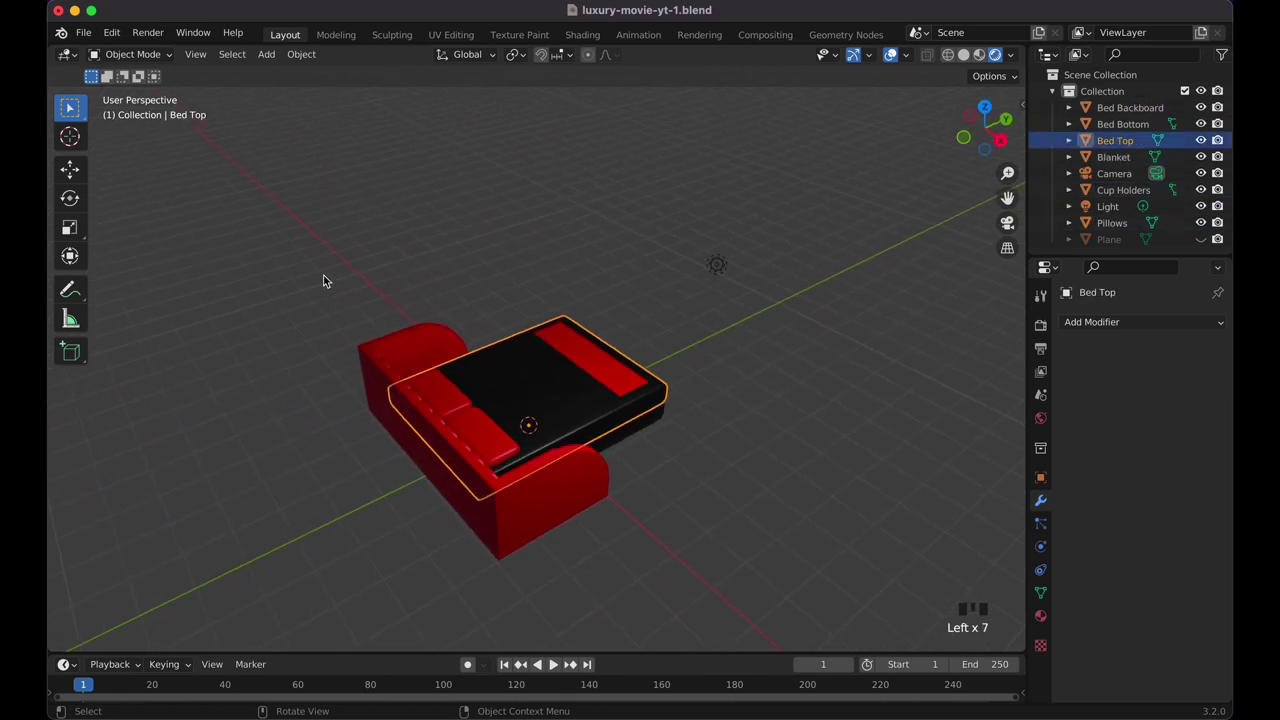
# Select all the bed parts and reveal the hidden room around them.
pyautogui.moveTo(323, 281); pyautogui.dragTo(606, 547)
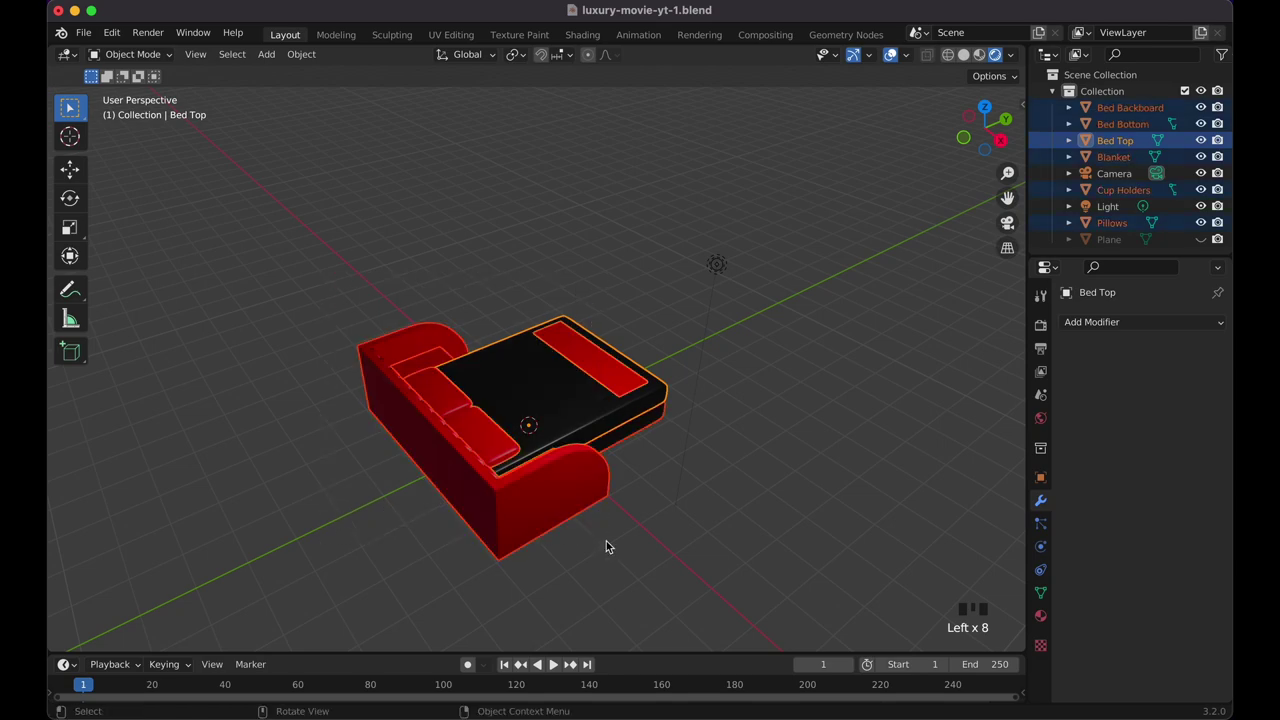
pyautogui.hotkey('alt', 'h')
pyautogui.moveTo(606, 541); pyautogui.dragTo(666, 509, button='middle')
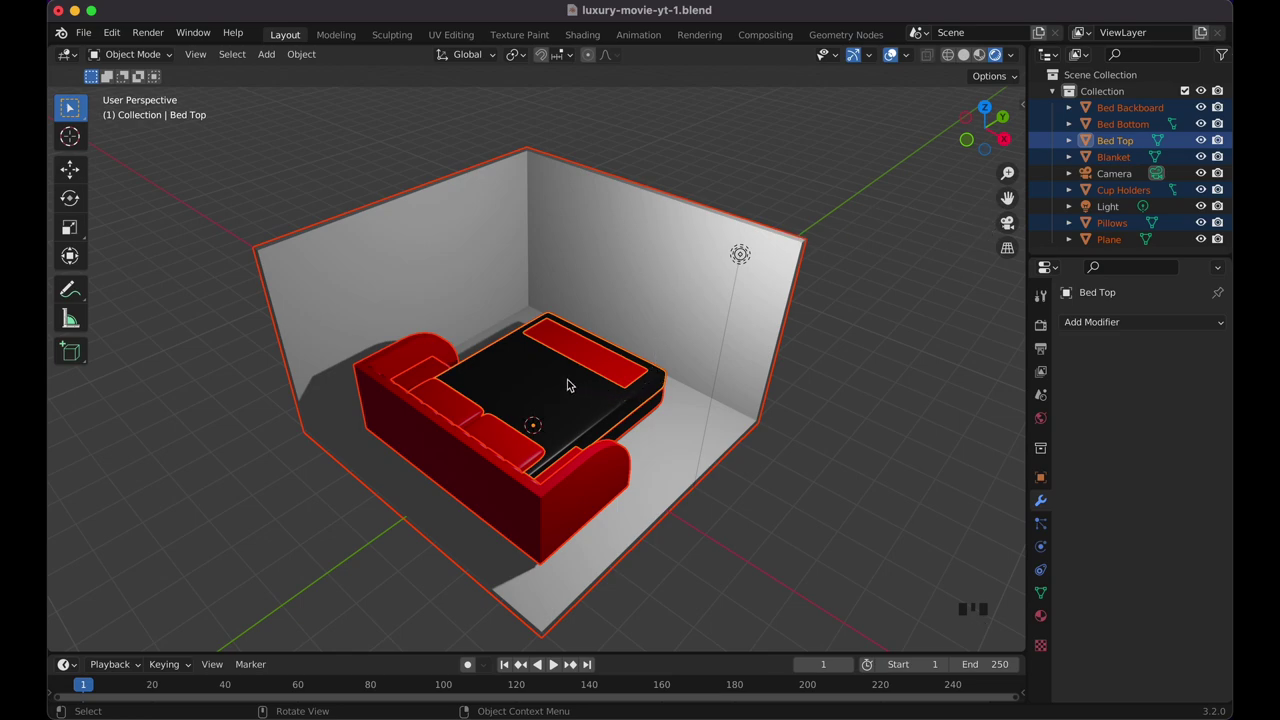
# With the room hidden, scale all the bed parts together uniformly to about 0.229.
pyautogui.click(599, 292)
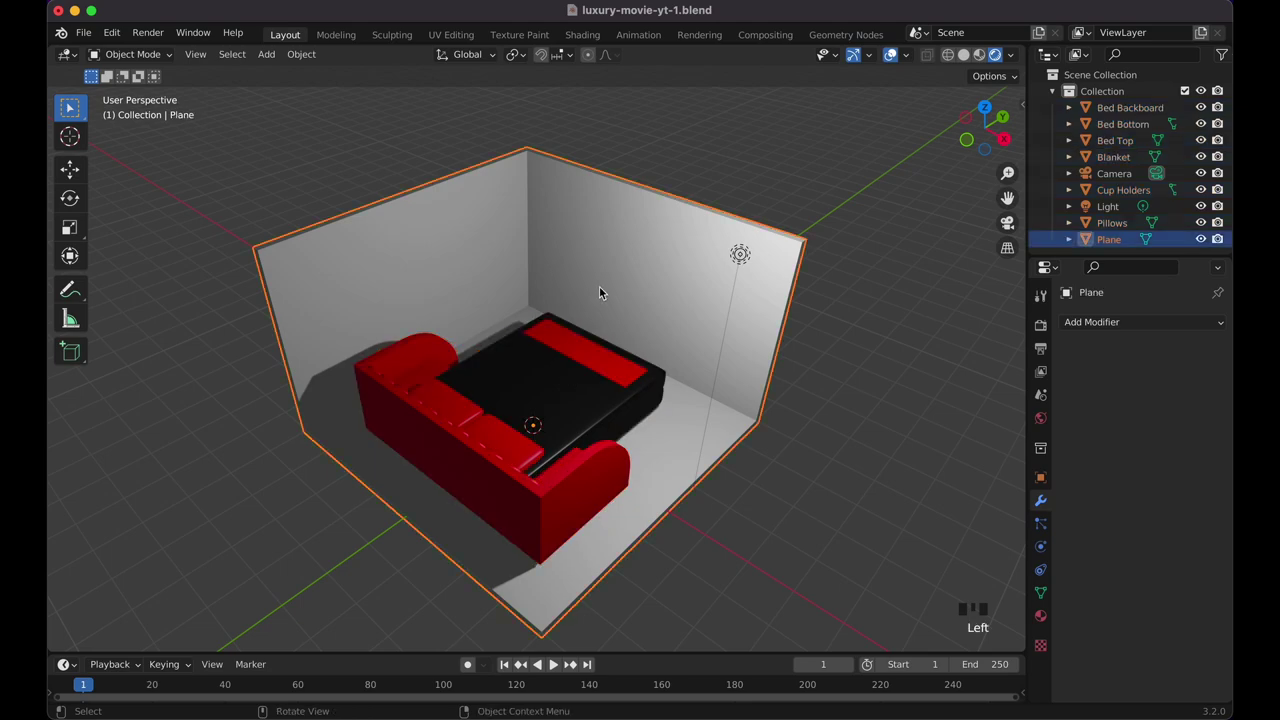
pyautogui.press('h')
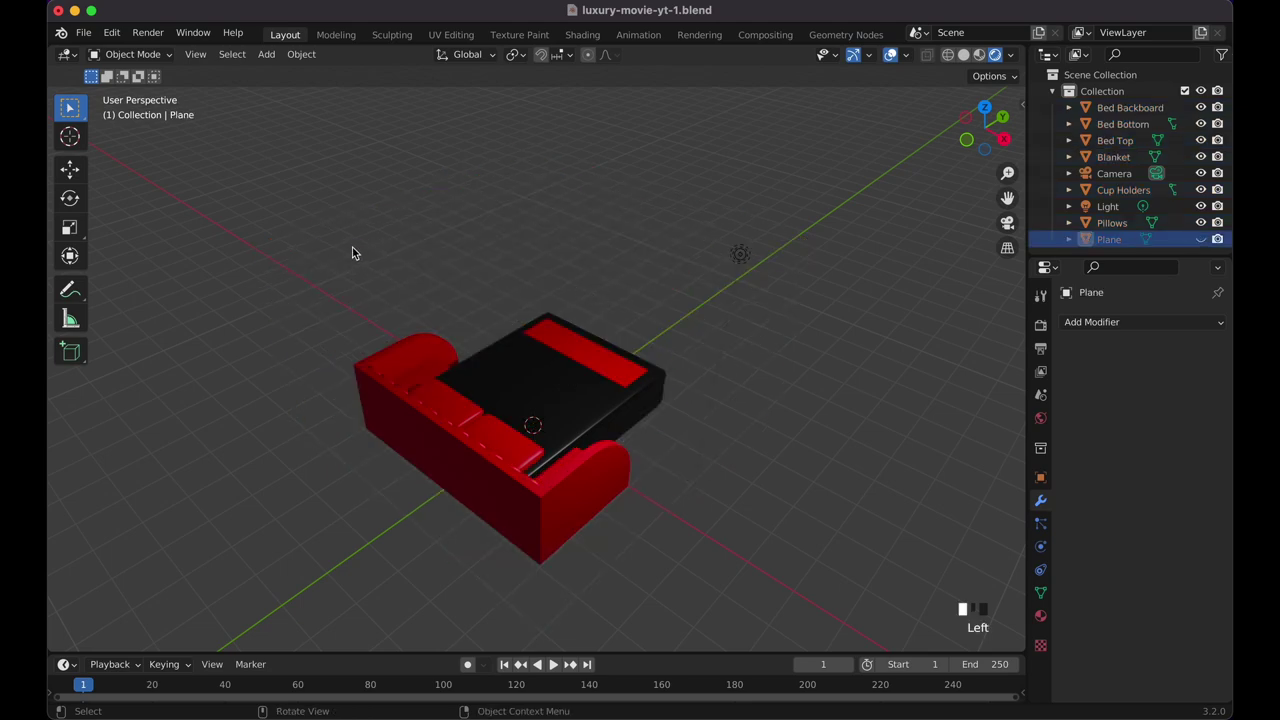
pyautogui.moveTo(352, 247); pyautogui.dragTo(652, 572)
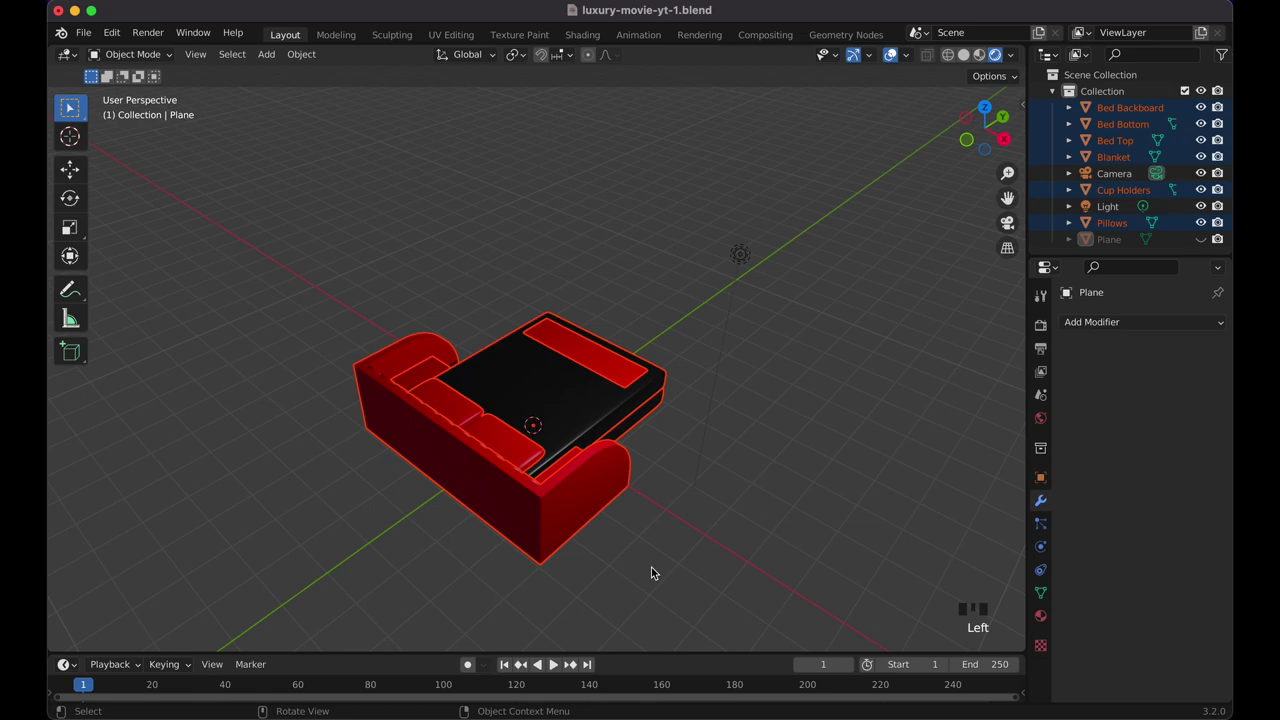
pyautogui.press('s')
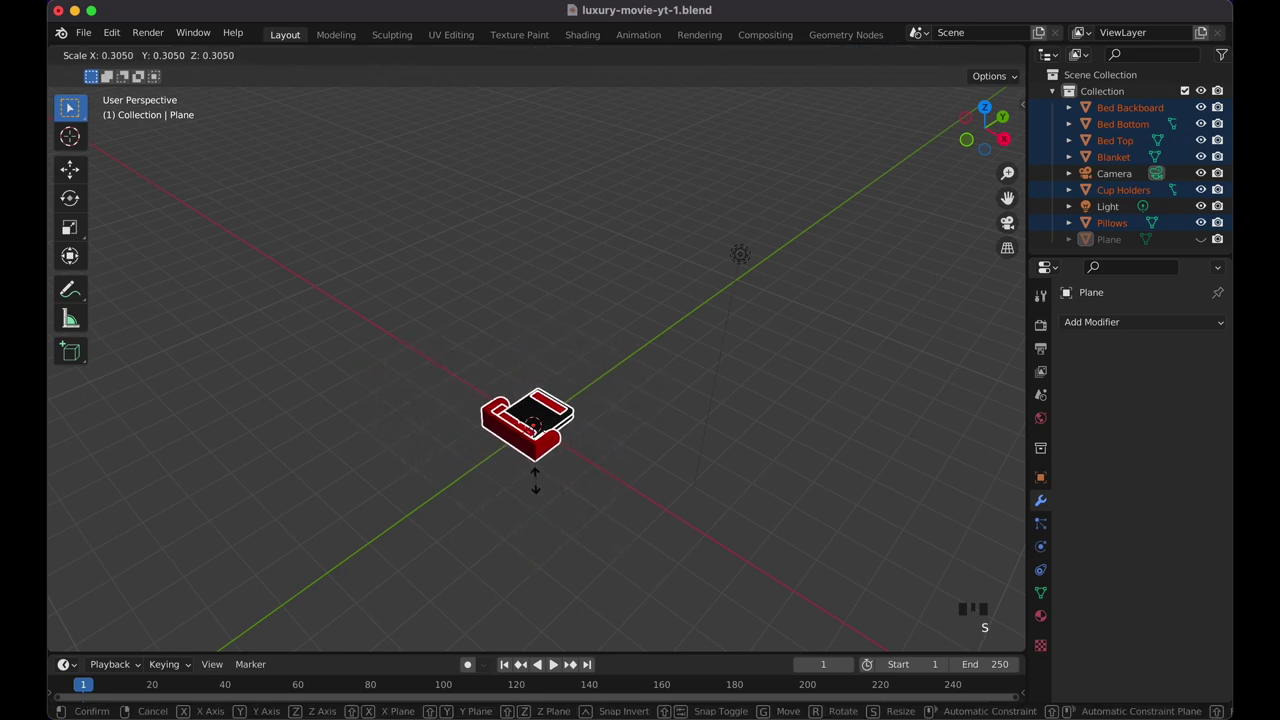
pyautogui.click(519, 465)
pyautogui.scroll(3, 519, 465)
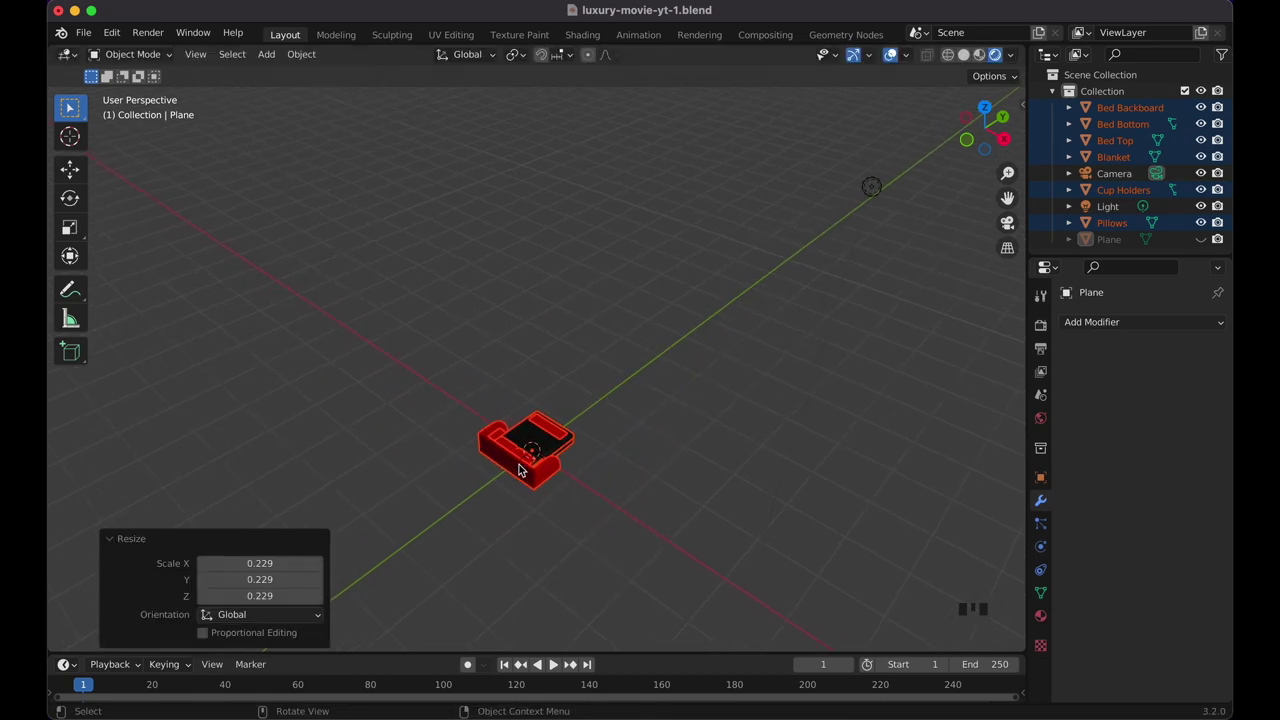
pyautogui.scroll(3, 519, 465)
pyautogui.moveTo(519, 465); pyautogui.dragTo(518, 466, button='middle')
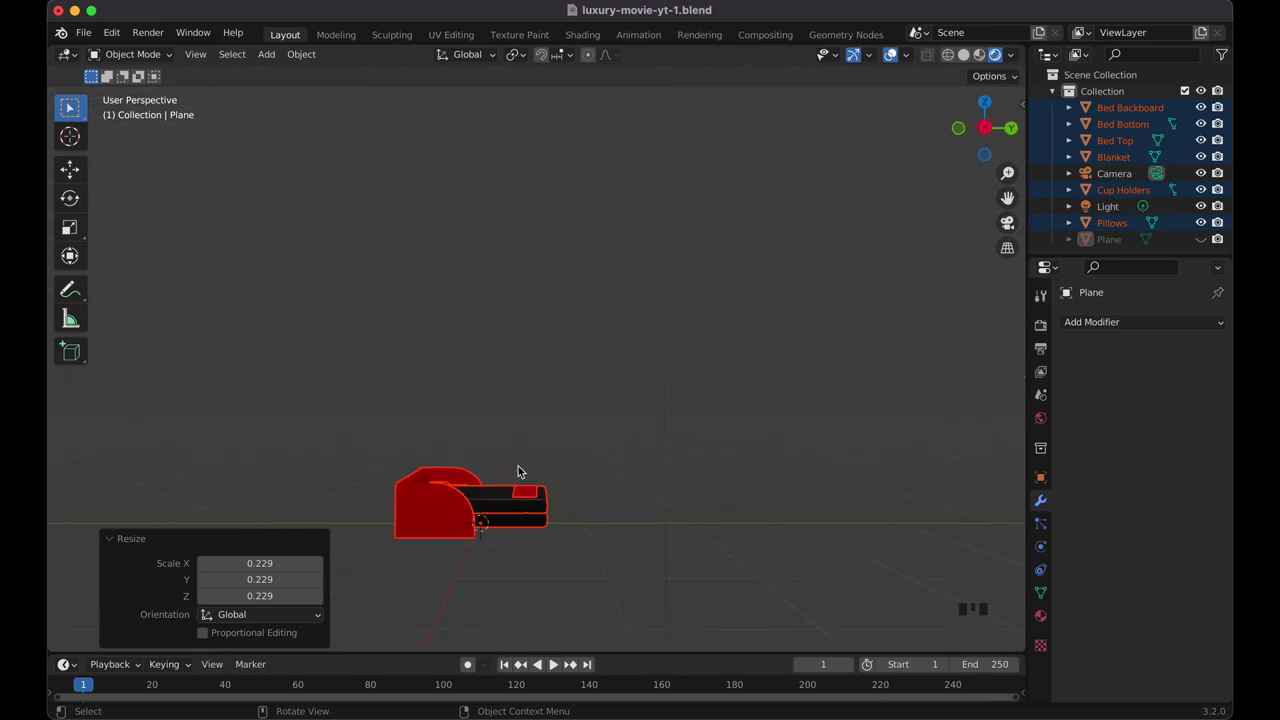
pyautogui.scroll(-10, 518, 466)
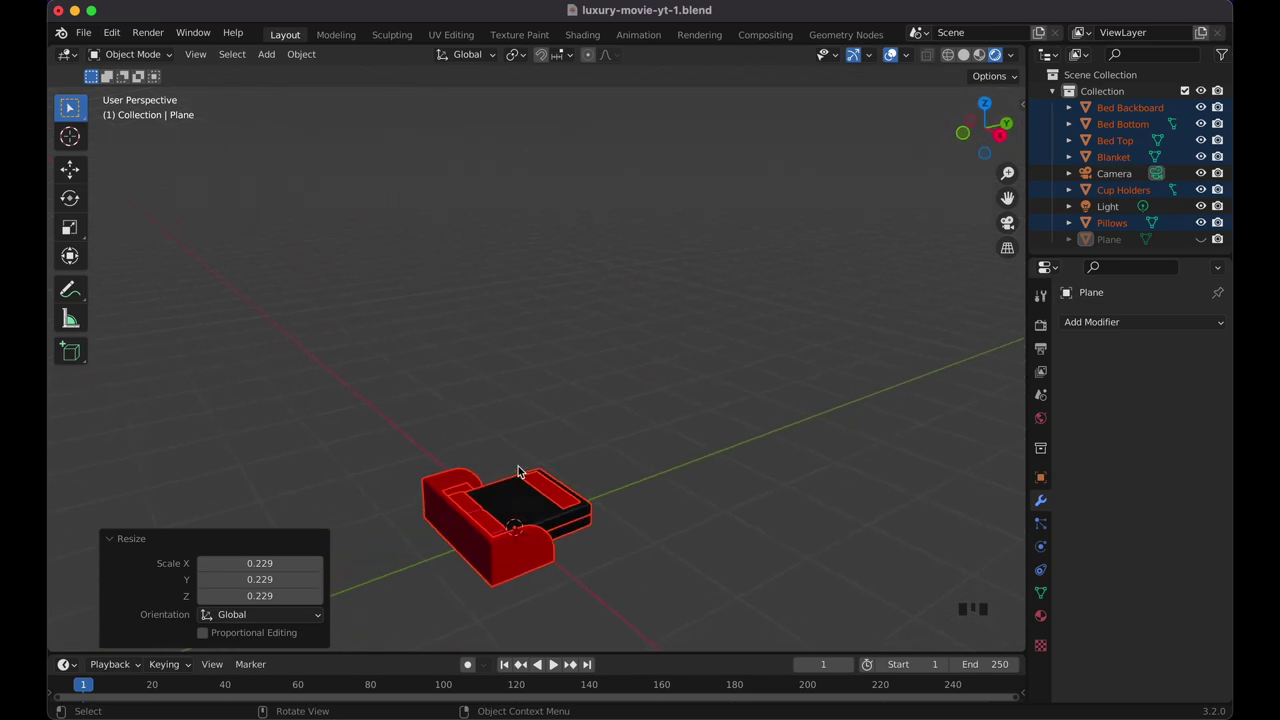
# Reveal the room around the scaled-down bed.
pyautogui.hotkey('alt', 'h')
pyautogui.scroll(-3, 519, 466)
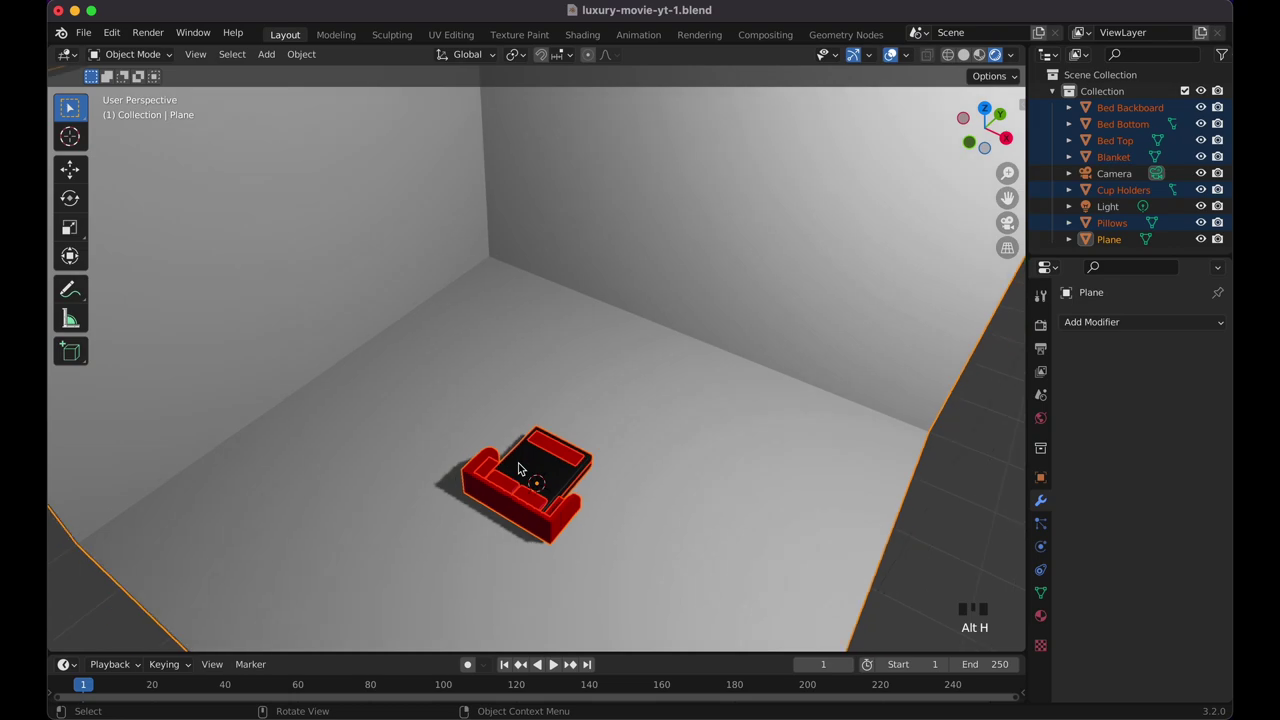
pyautogui.scroll(-4, 551, 399)
pyautogui.hscroll(1, 555, 404)
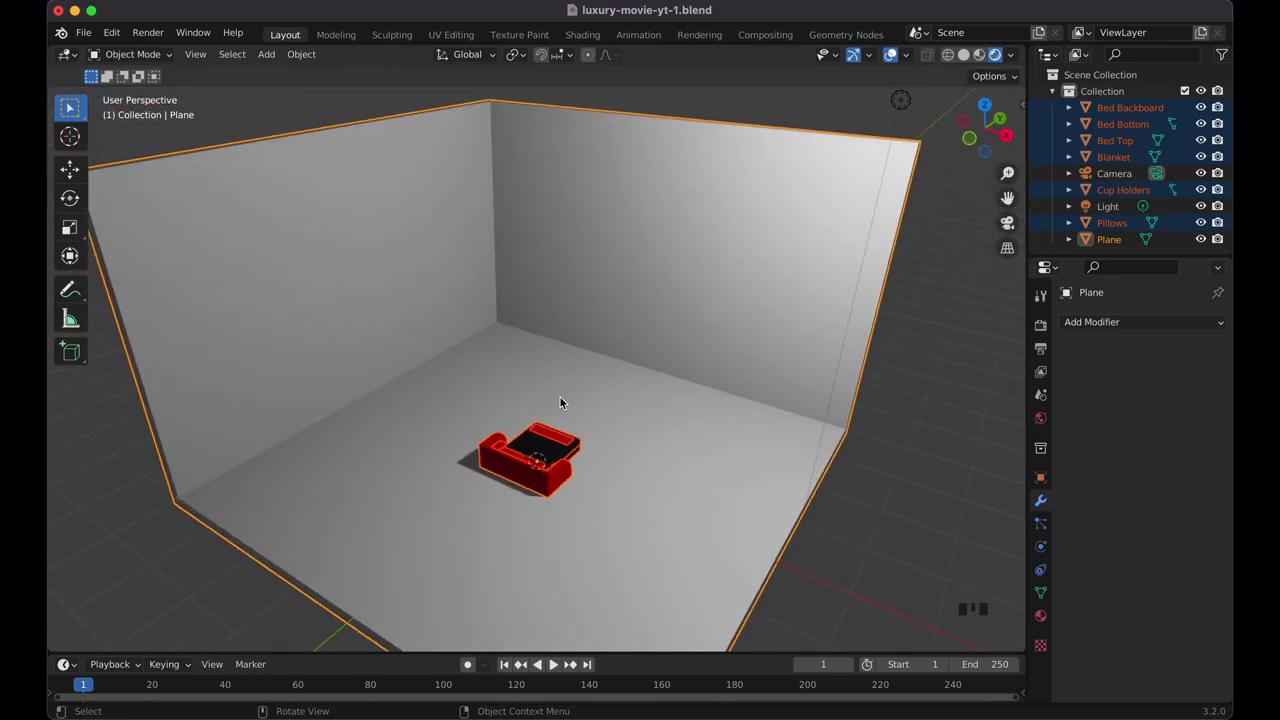
pyautogui.press('g')
pyautogui.press('x')
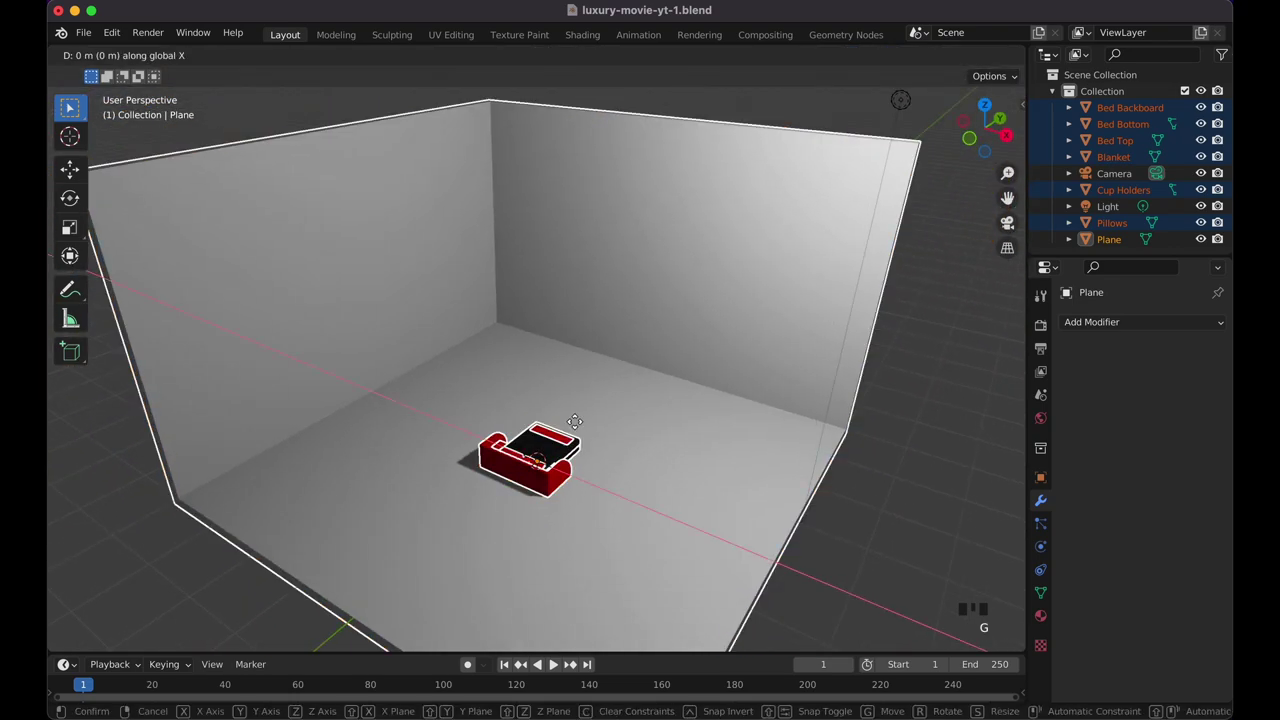
pyautogui.click(539, 396)
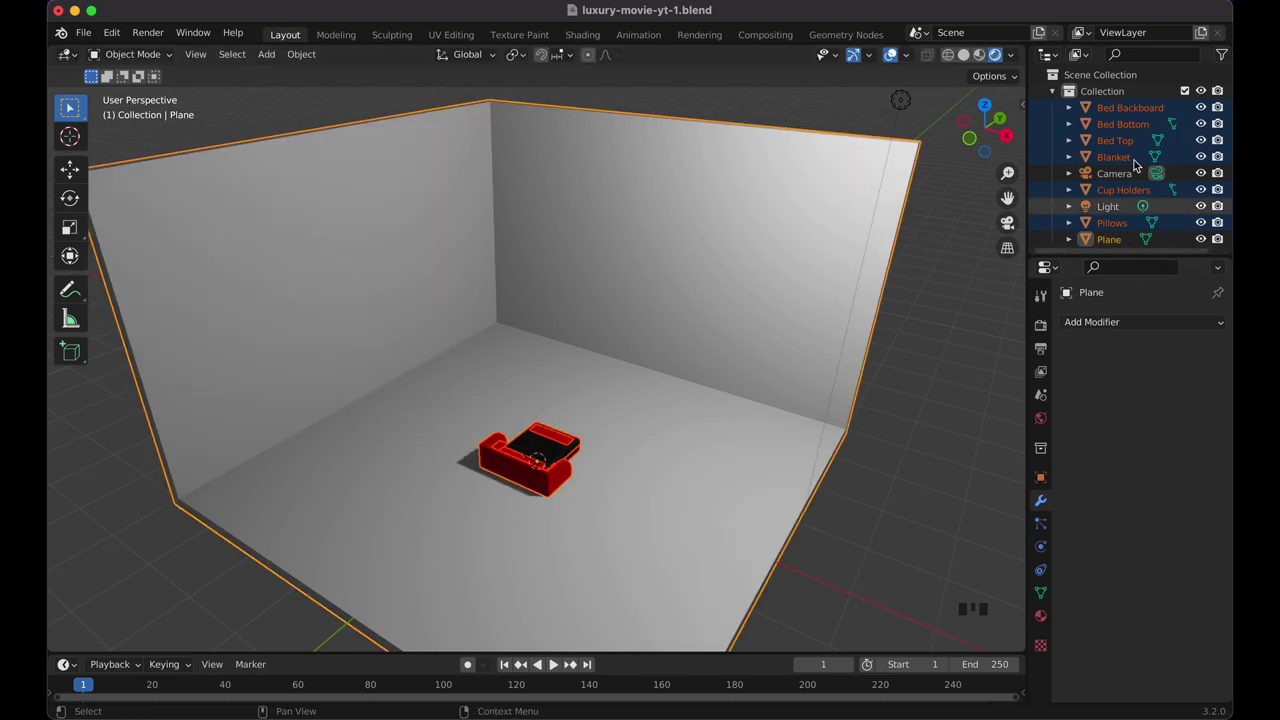
pyautogui.click(1112, 222)
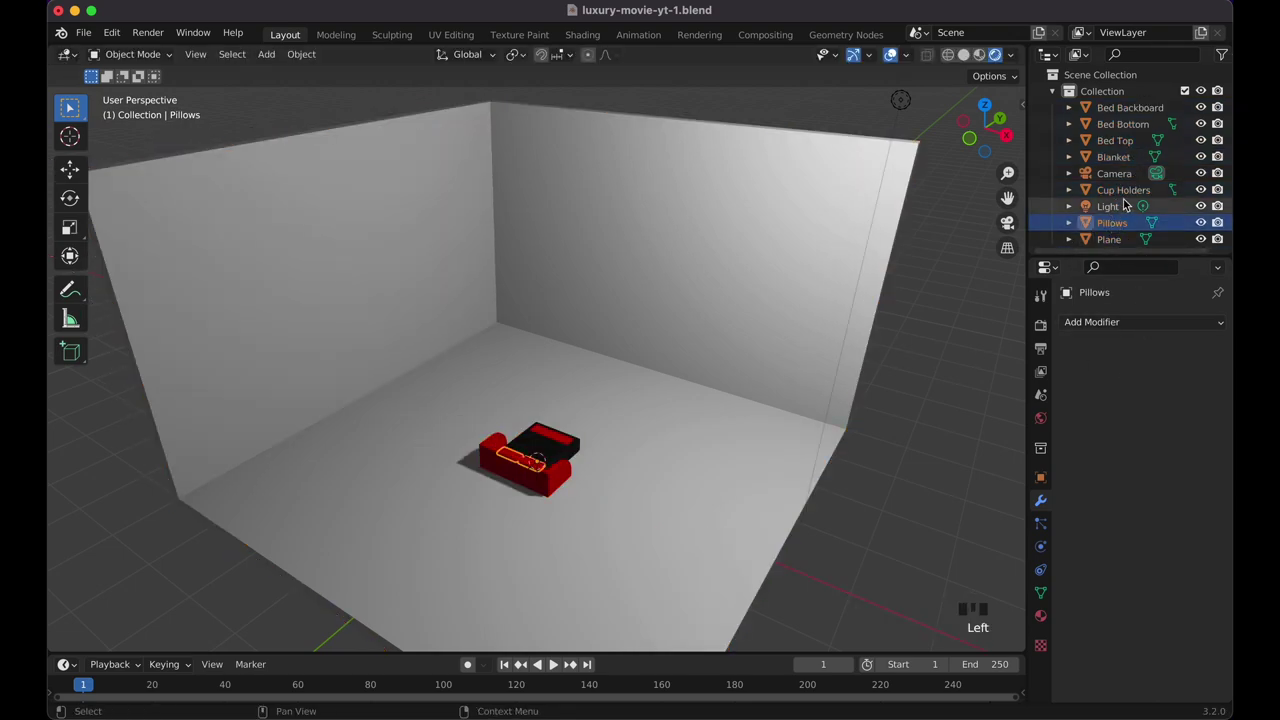
pyautogui.keyDown('super'); pyautogui.click(1125, 191); pyautogui.keyUp('super')
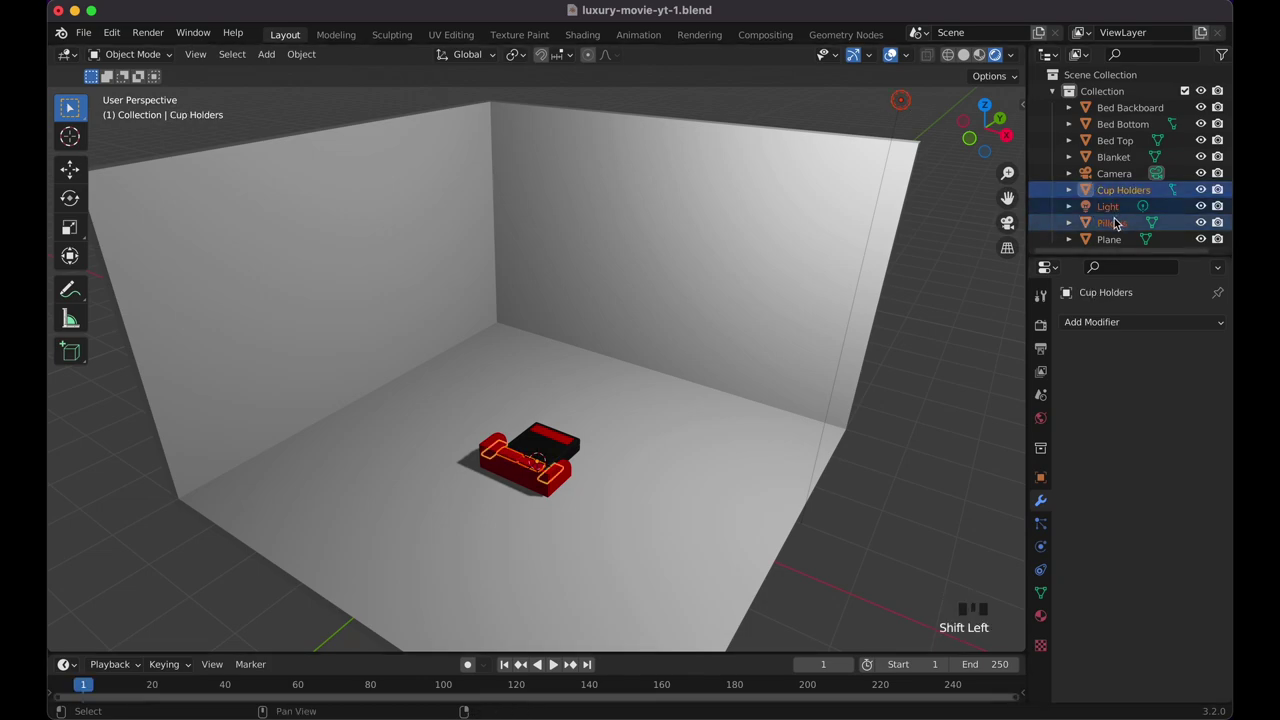
pyautogui.click(1116, 222)
pyautogui.keyDown('super'); pyautogui.click(1123, 190); pyautogui.keyUp('super')
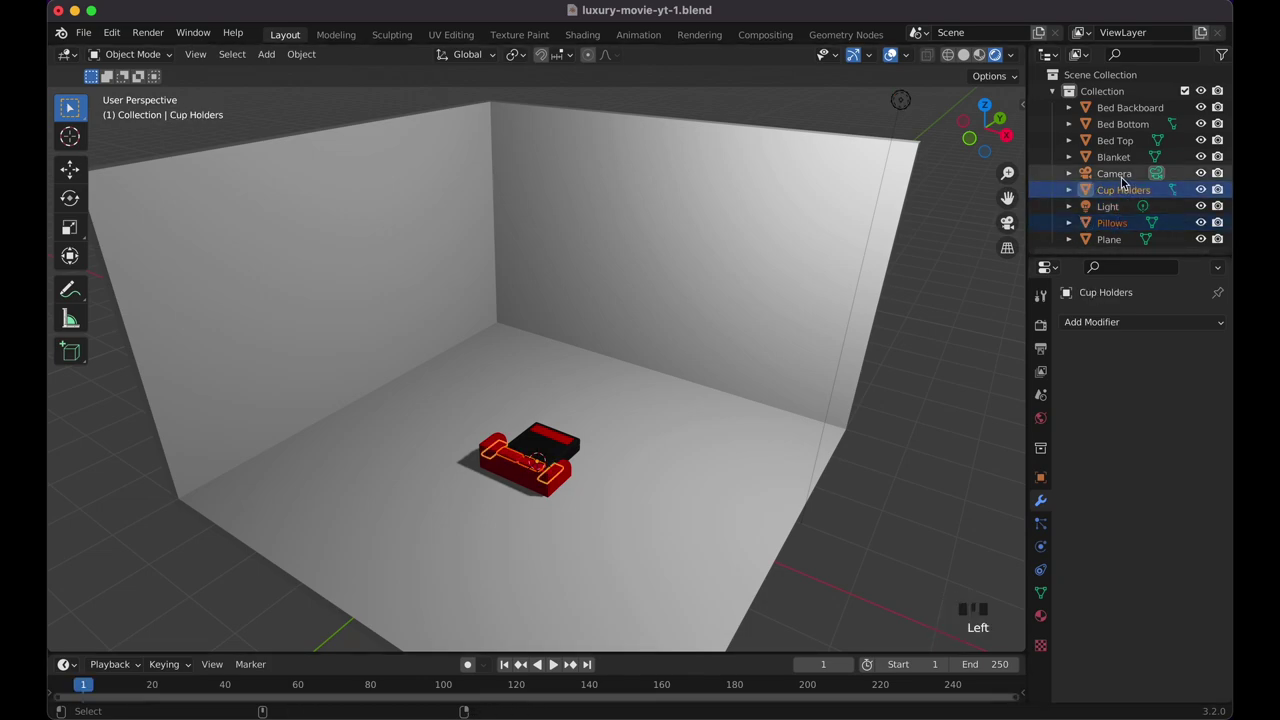
# Select all six bed parts without the room, light or camera, and move them together about -2.3 m along X.
pyautogui.click(1120, 158)
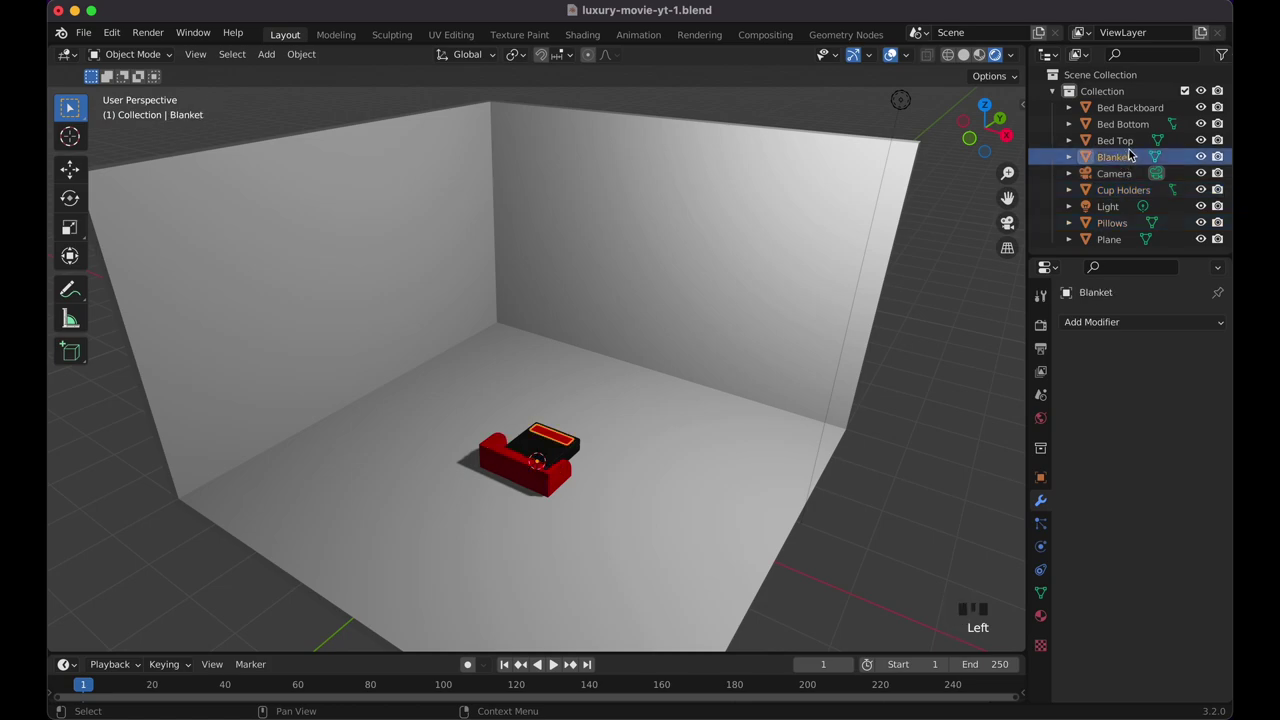
pyautogui.keyDown('ctrl'); pyautogui.click(1130, 146); pyautogui.keyUp('ctrl')
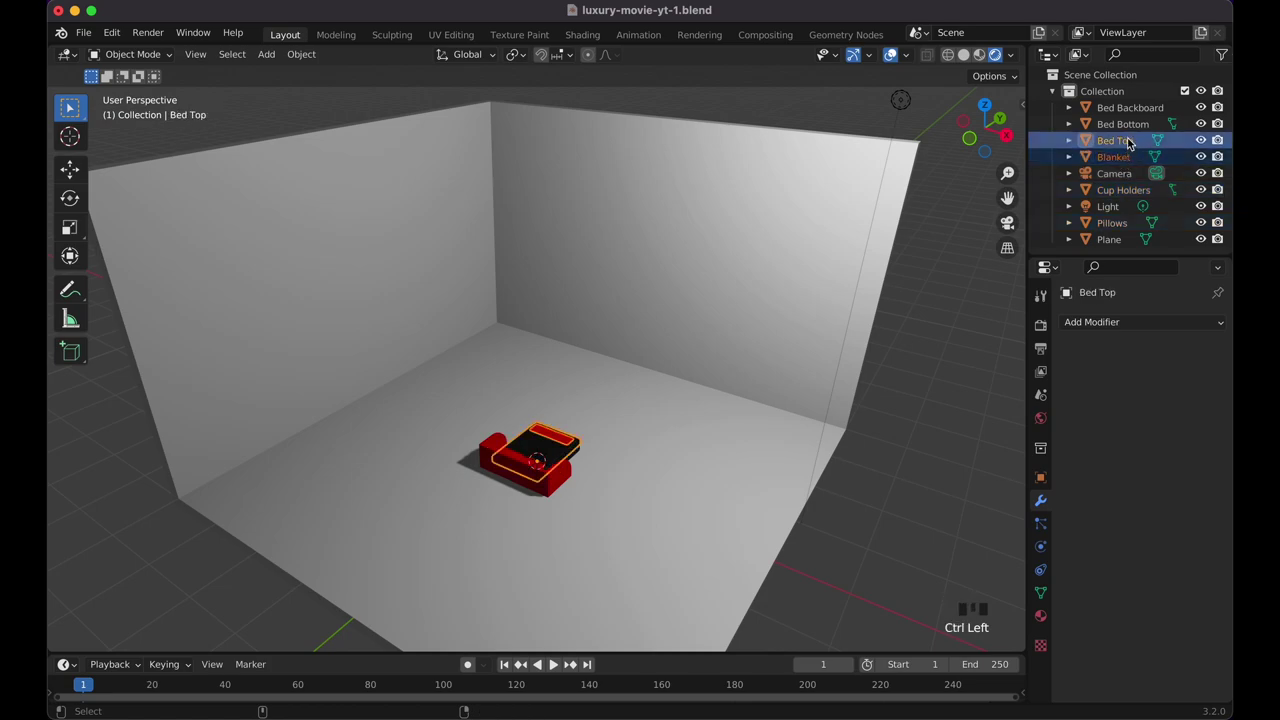
pyautogui.keyDown('ctrl'); pyautogui.click(1132, 124); pyautogui.keyUp('ctrl')
pyautogui.keyDown('ctrl'); pyautogui.click(1140, 108); pyautogui.keyUp('ctrl')
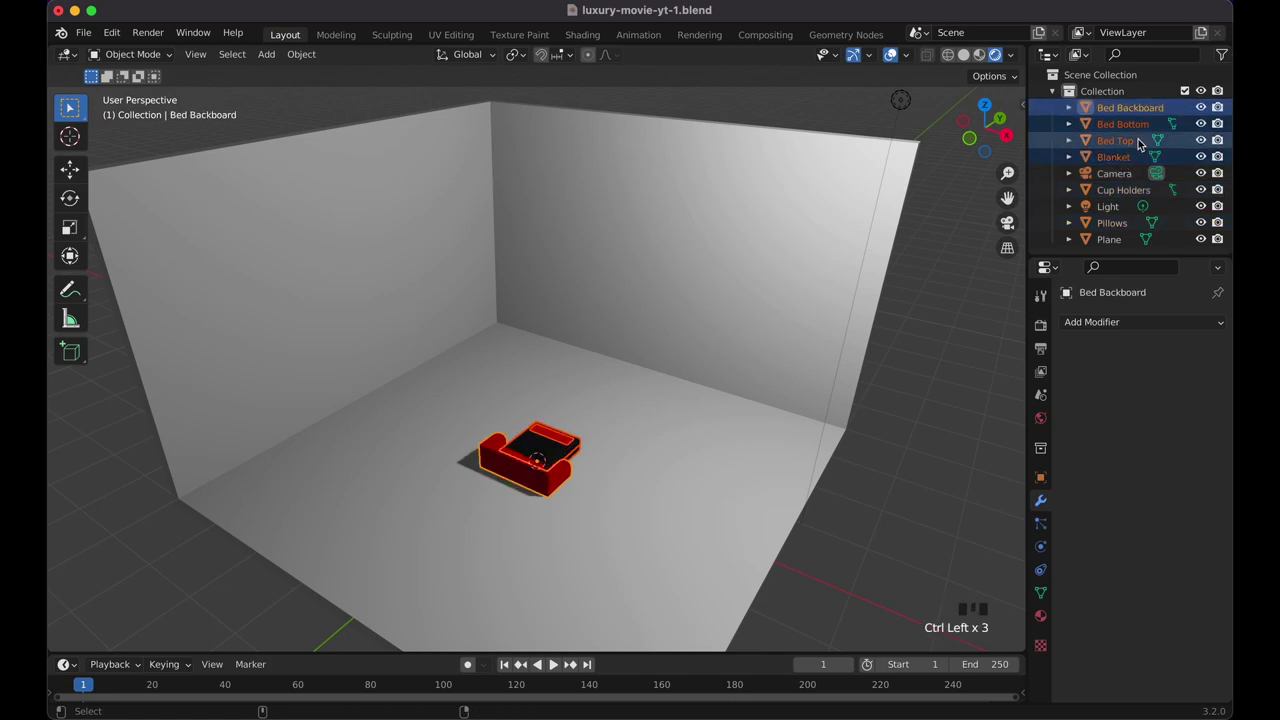
pyautogui.keyDown('ctrl'); pyautogui.click(1123, 190); pyautogui.keyUp('ctrl')
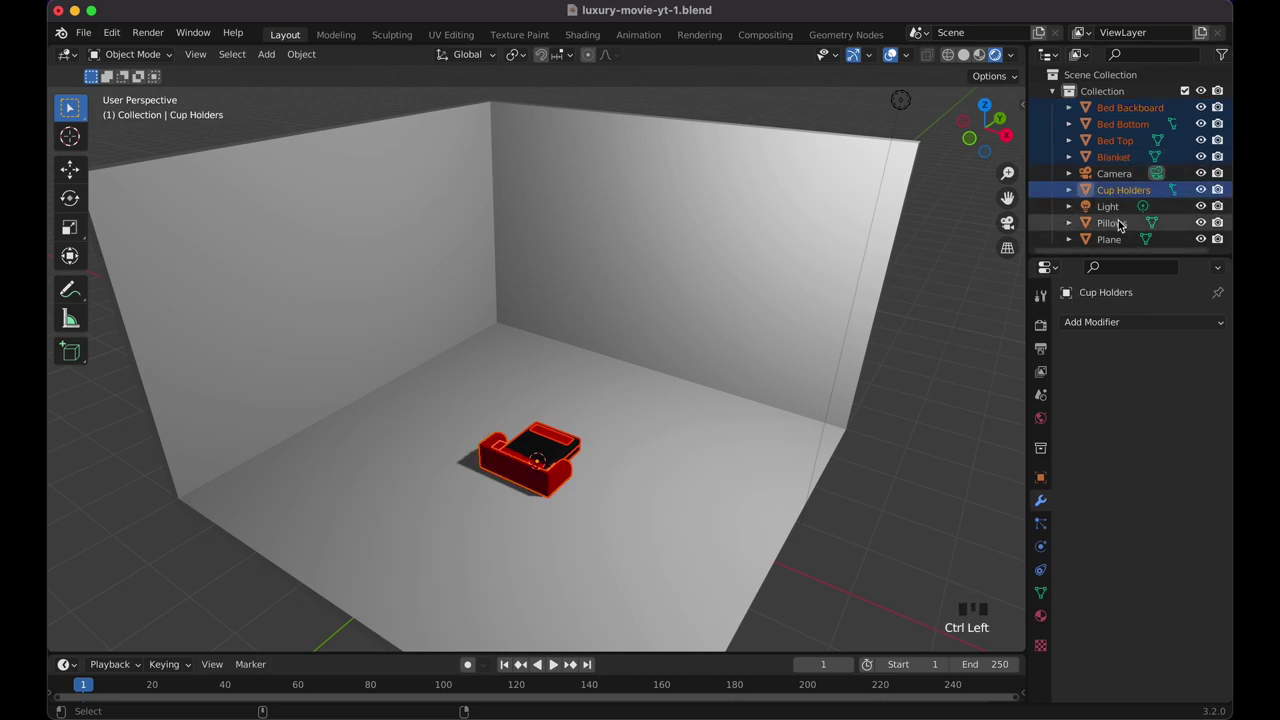
pyautogui.keyDown('ctrl'); pyautogui.click(1112, 223); pyautogui.keyUp('ctrl')
pyautogui.scroll(-2, 739, 301)
pyautogui.scroll(-3, 738, 306)
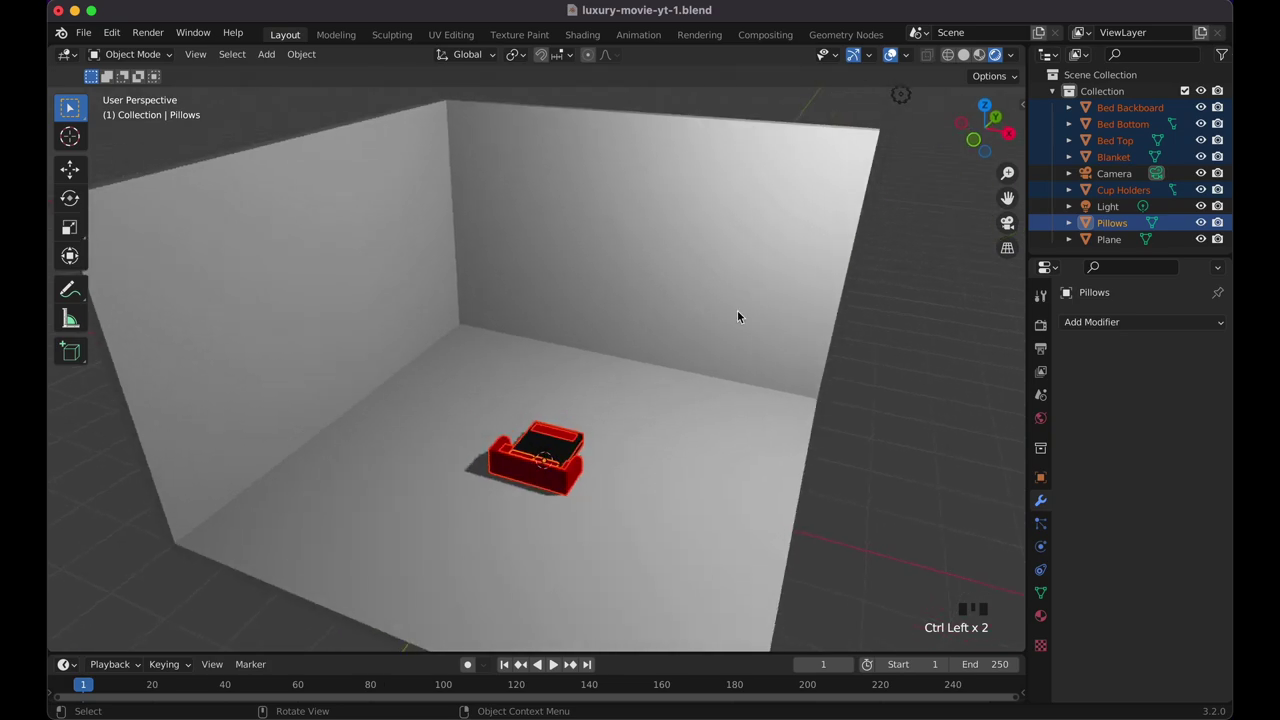
pyautogui.press('g')
pyautogui.press('x')
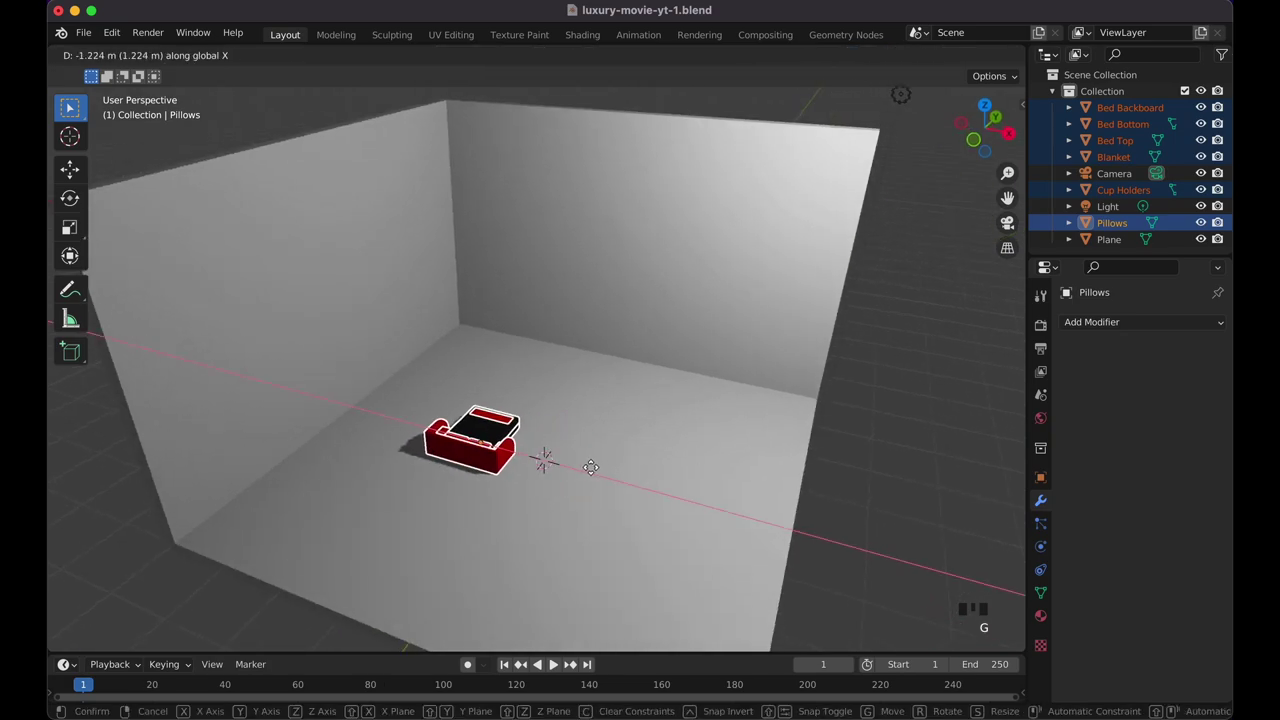
pyautogui.click(544, 453)
# Shift the bed a further -0.34 m or so along X, closer to the side wall.
pyautogui.scroll(-6, 539, 456)
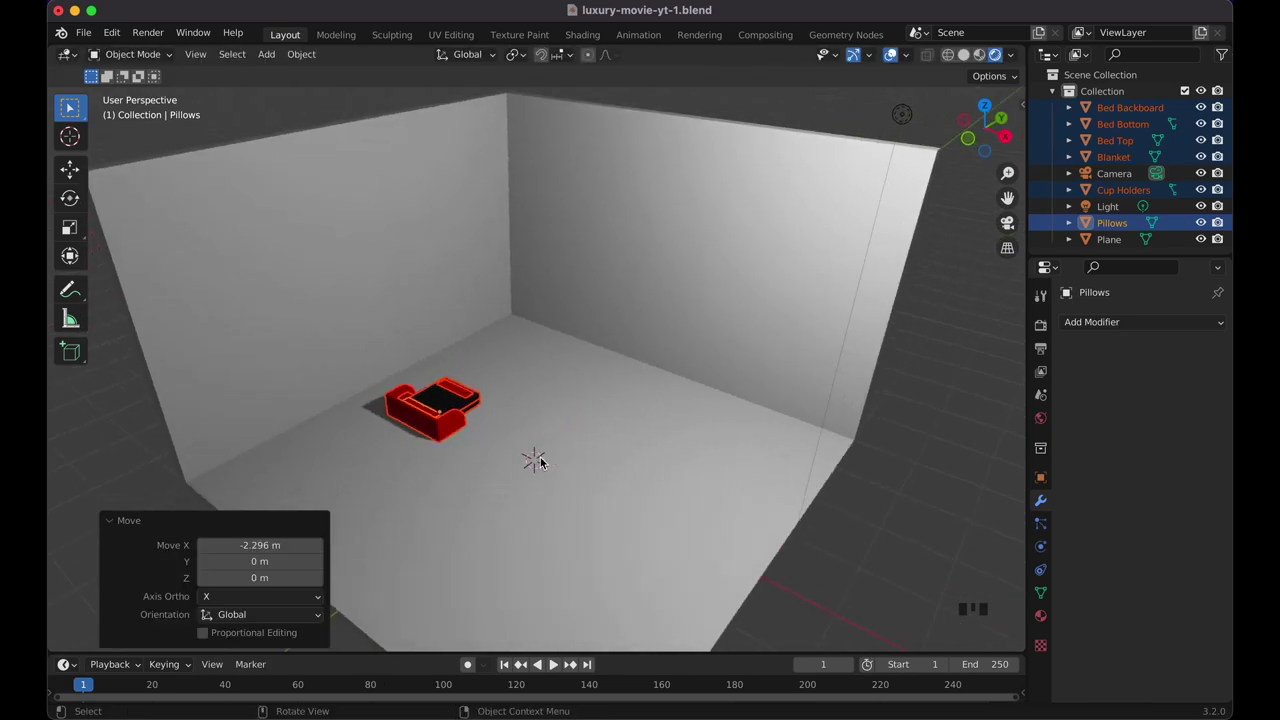
pyautogui.hscroll(-8, 539, 457)
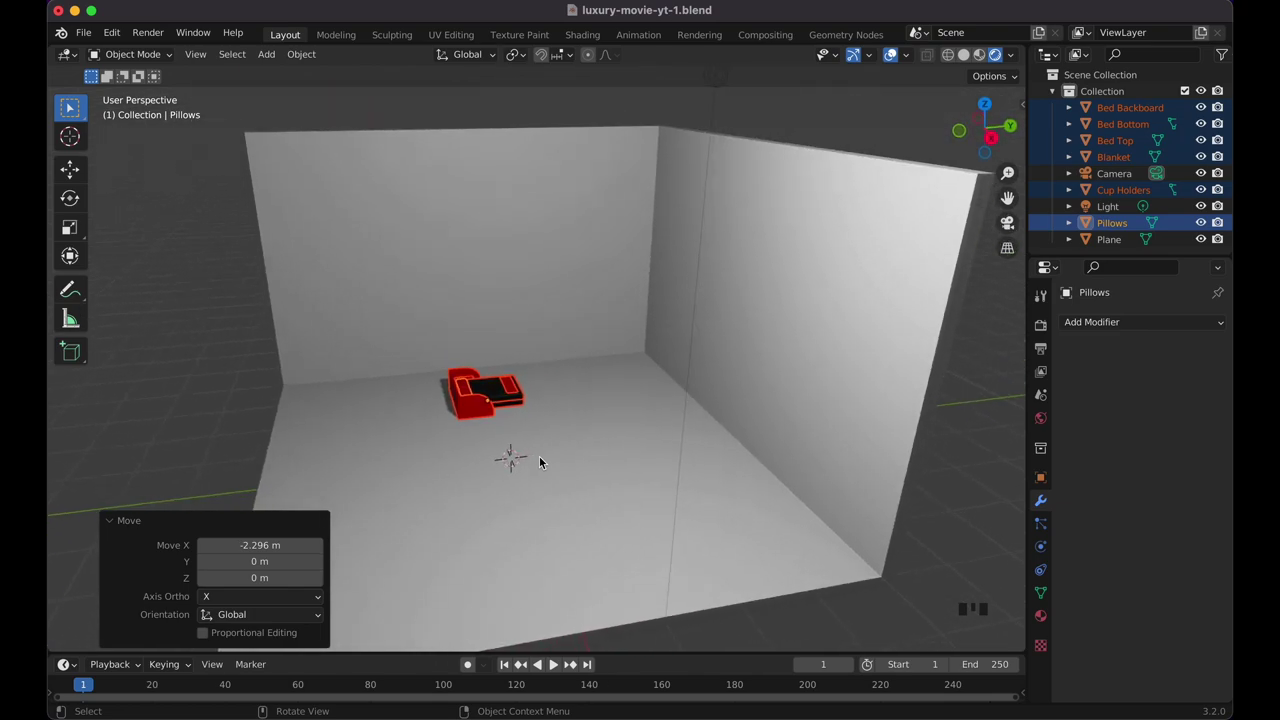
pyautogui.scroll(5, 539, 457)
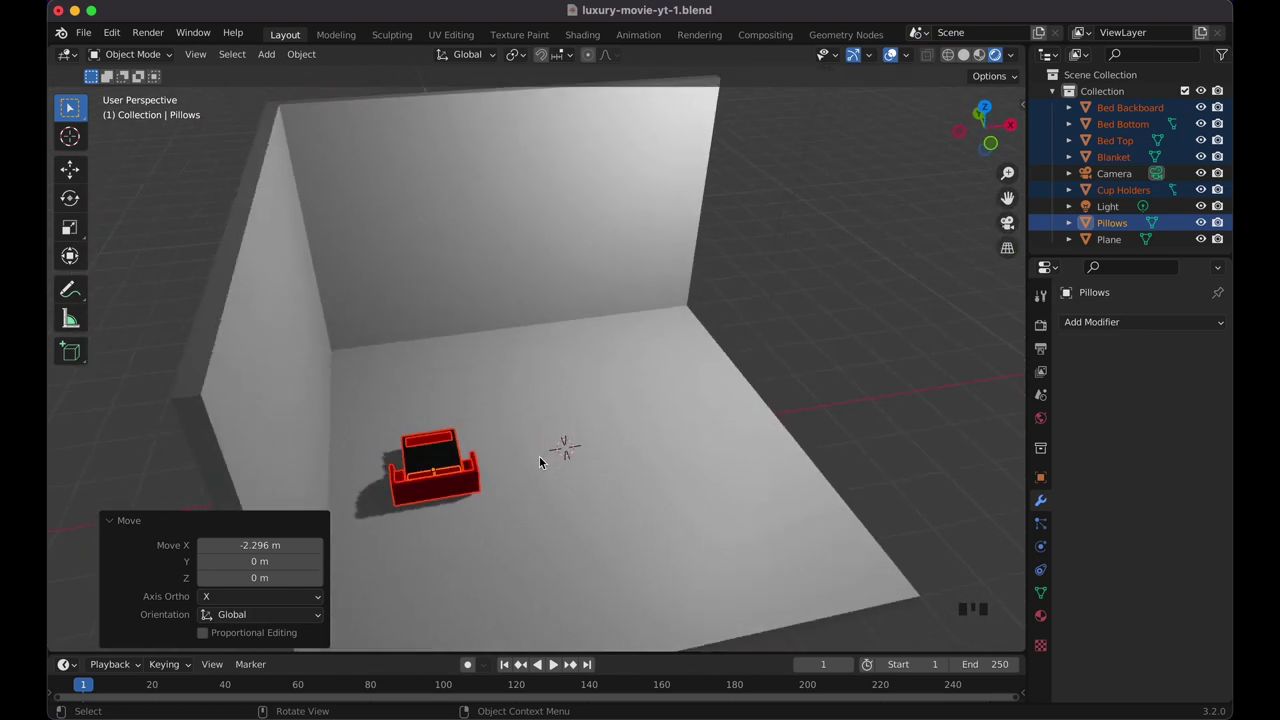
pyautogui.press('g')
pyautogui.press('x')
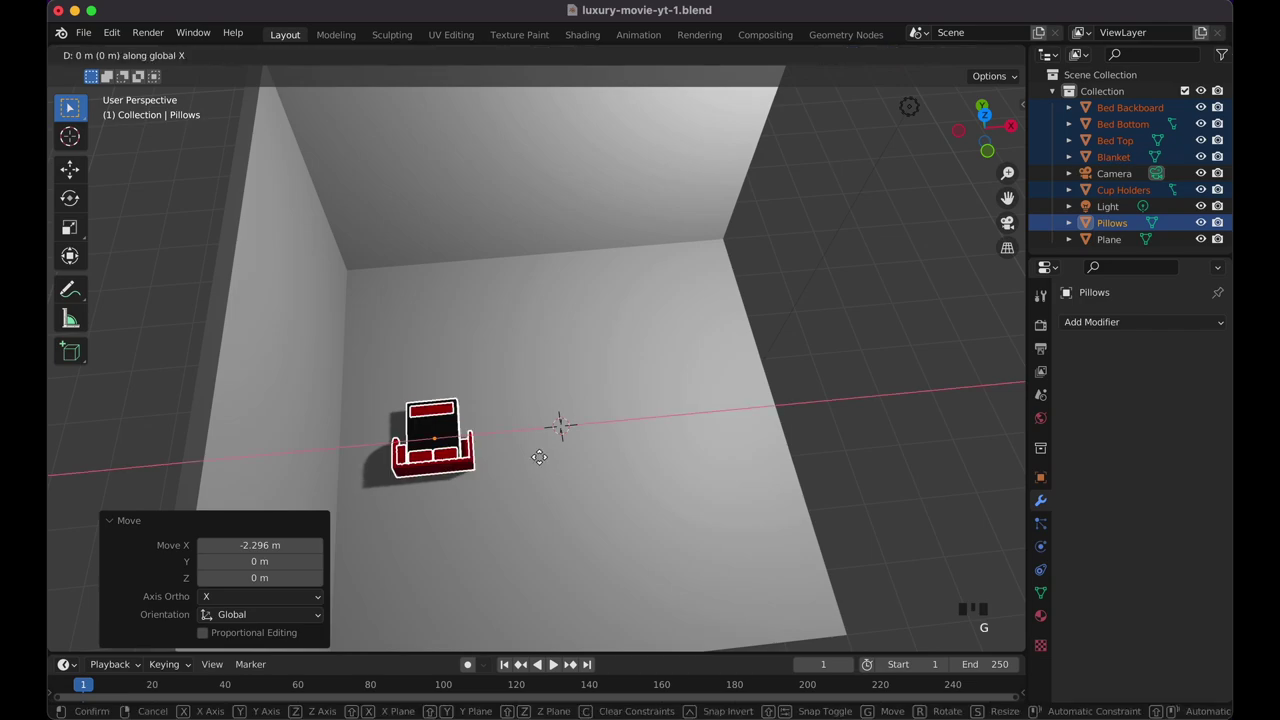
pyautogui.click(521, 457)
# Move the bed about 0.56 m along Y toward the back wall.
pyautogui.hscroll(3, 520, 456)
pyautogui.hscroll(8, 520, 456)
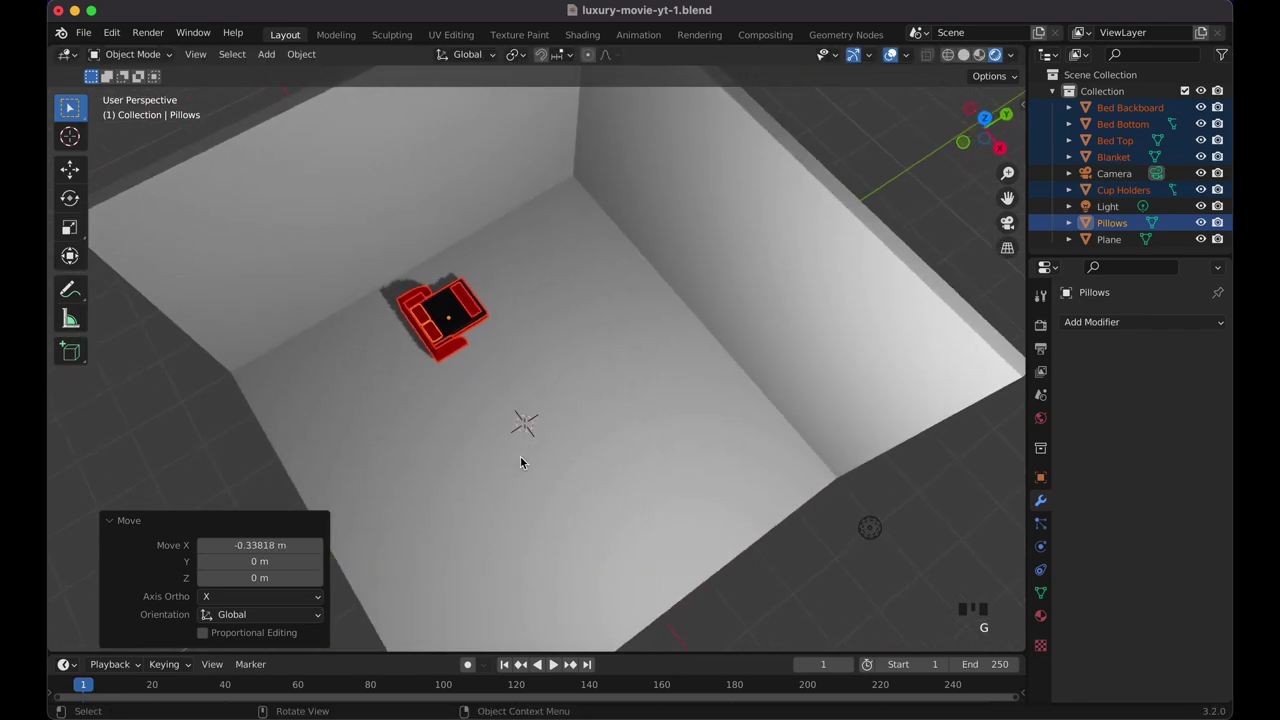
pyautogui.press('g')
pyautogui.press('y')
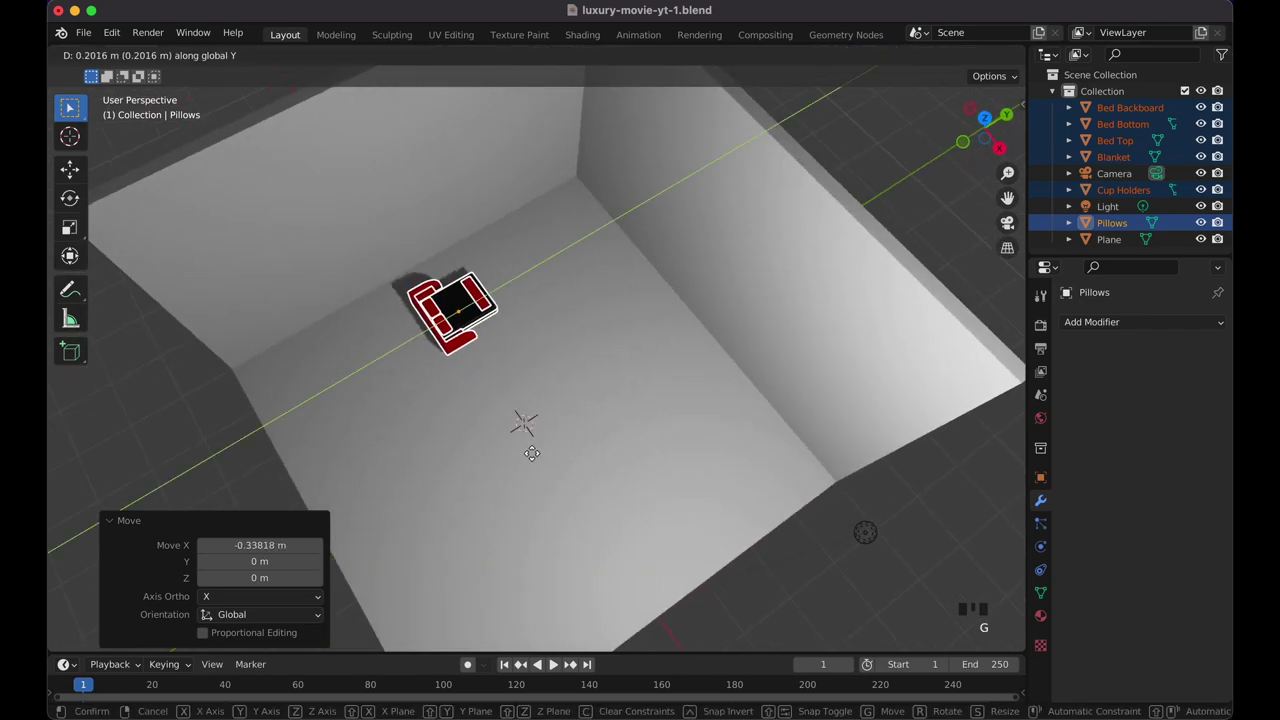
pyautogui.click(522, 456)
# Duplicate the bed about 1.41 m along X, then adjust the copy by about -0.03 m in top view so their sides meet.
pyautogui.scroll(8, 530, 455)
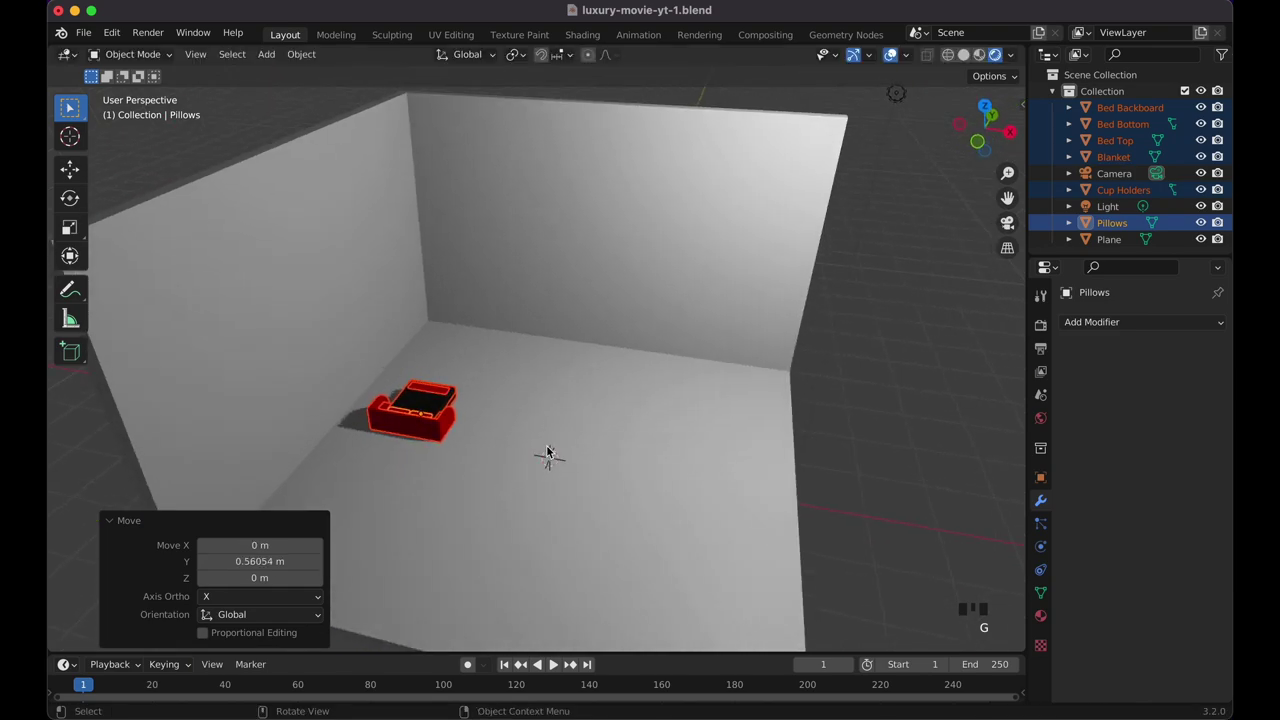
pyautogui.hotkey('shift', 'd')
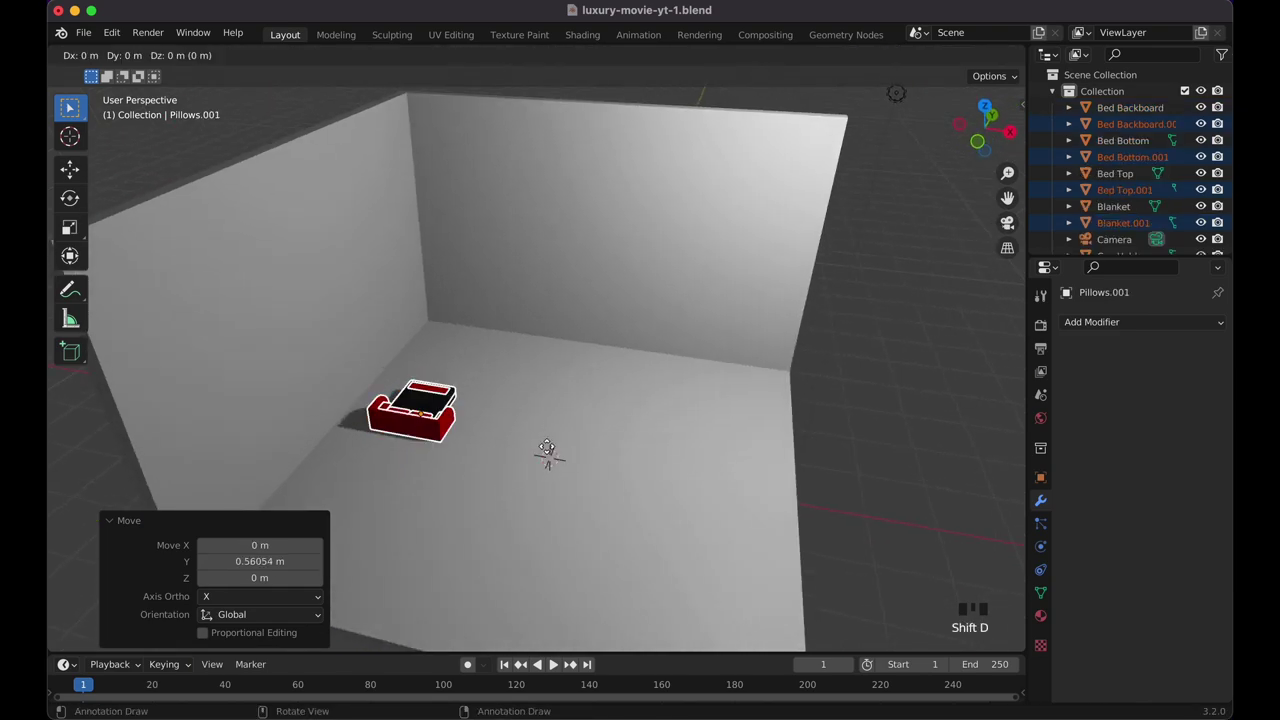
pyautogui.press('x')
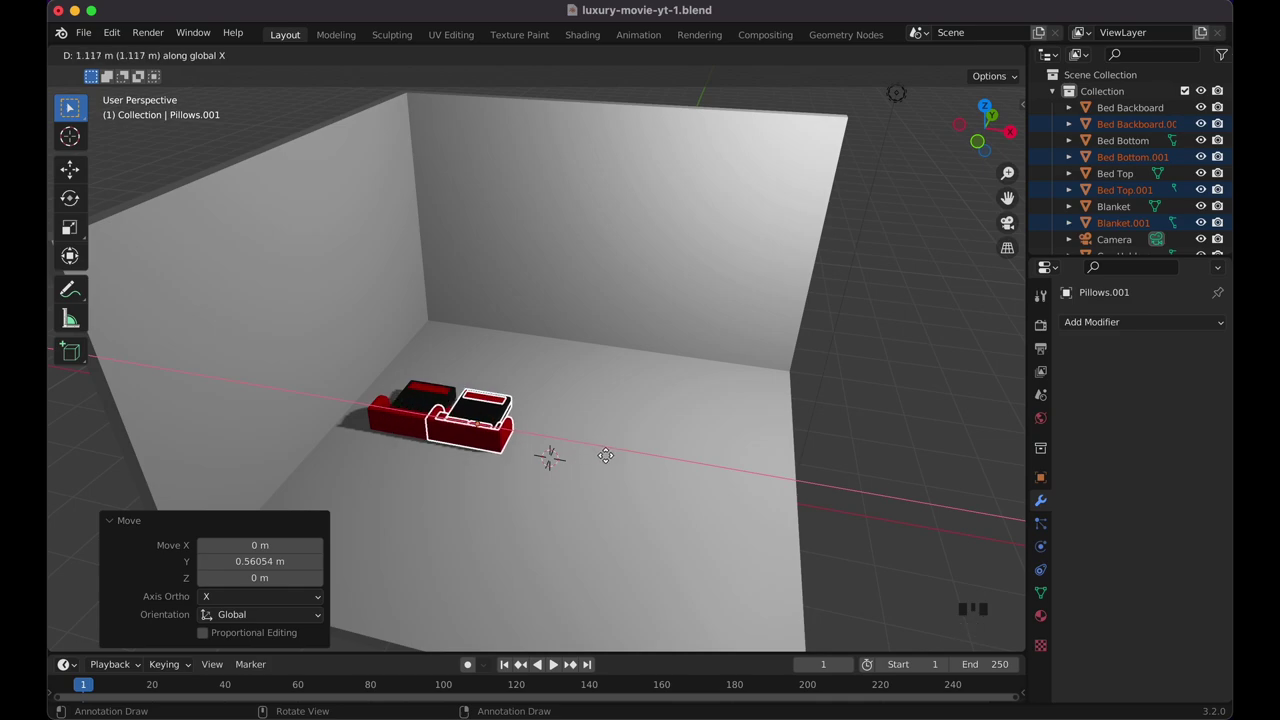
pyautogui.click(619, 458)
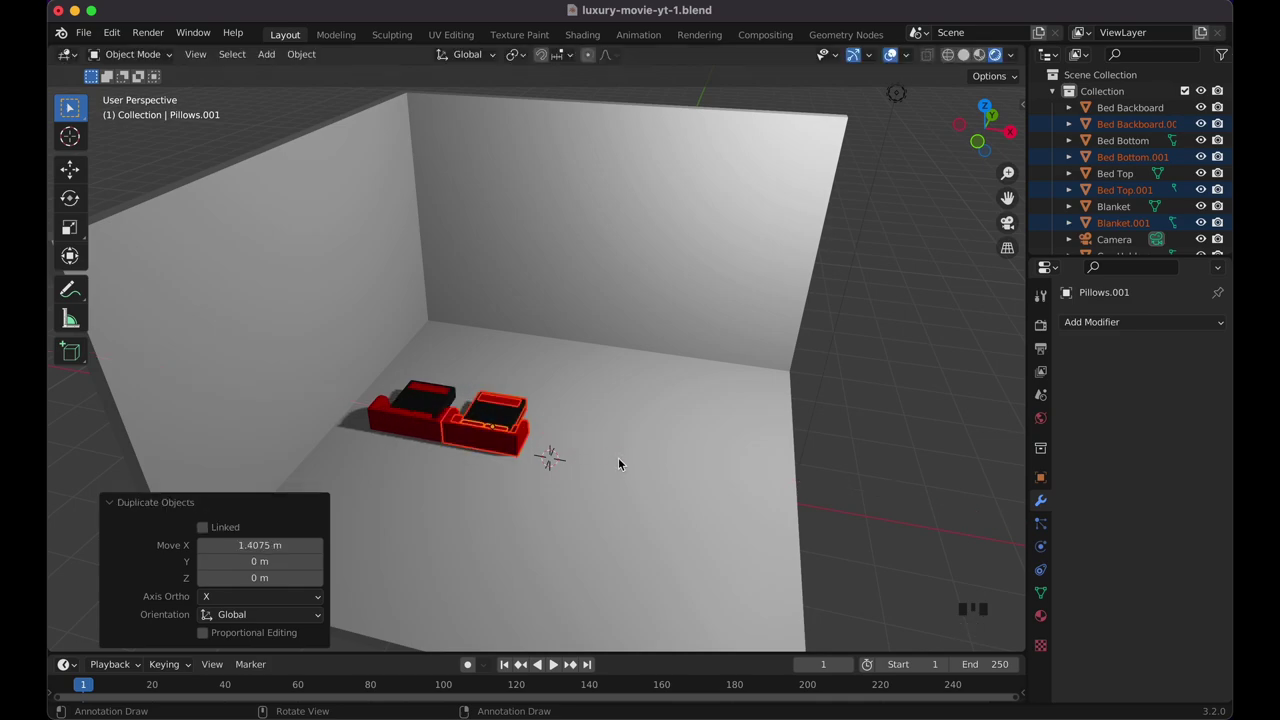
pyautogui.press('KP_7')
pyautogui.press('g')
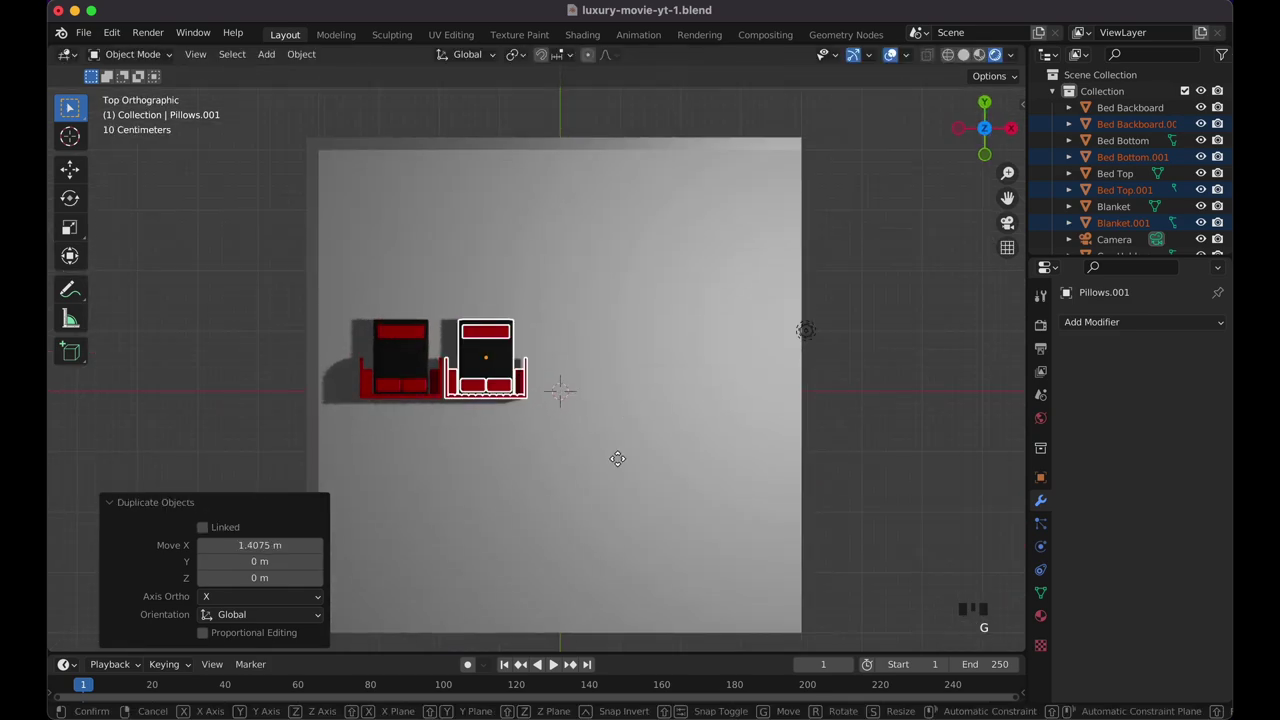
pyautogui.press('x')
pyautogui.click(616, 460)
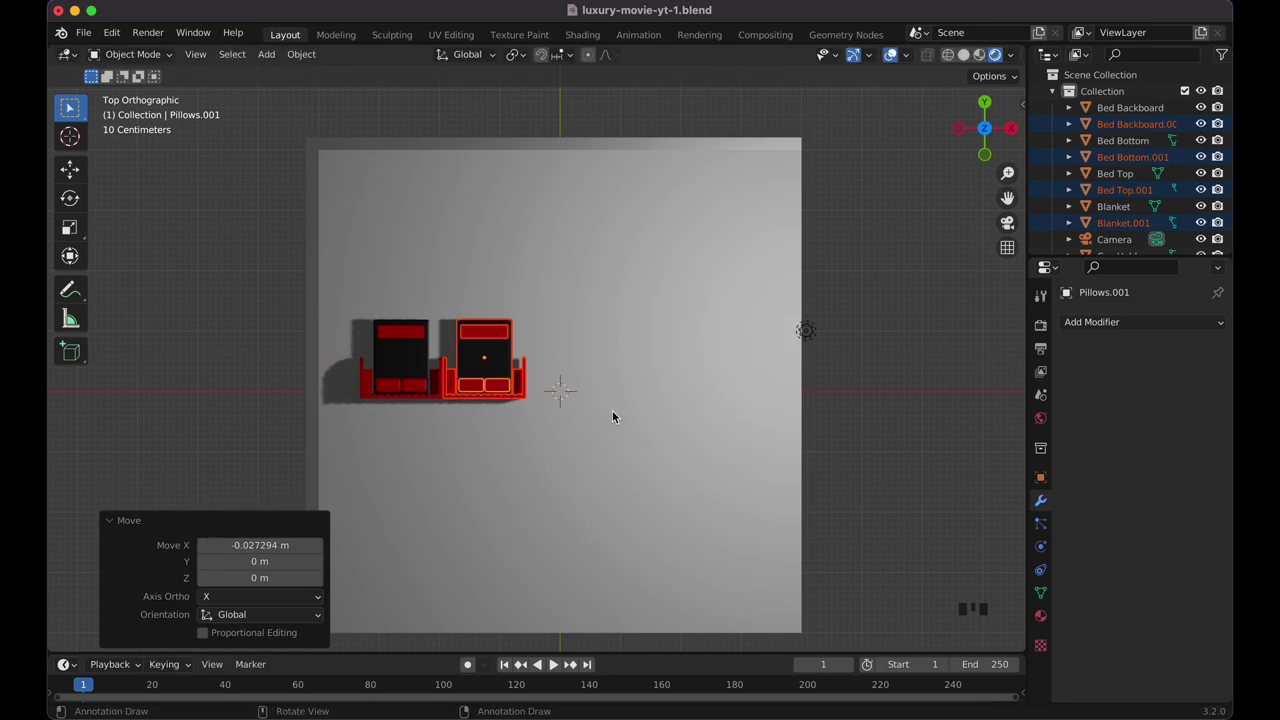
# Duplicate the second bed about 2.7 m along X across the aisle, and duplicate that copy about 1.36 m further along X.
pyautogui.hotkey('shift', 'd')
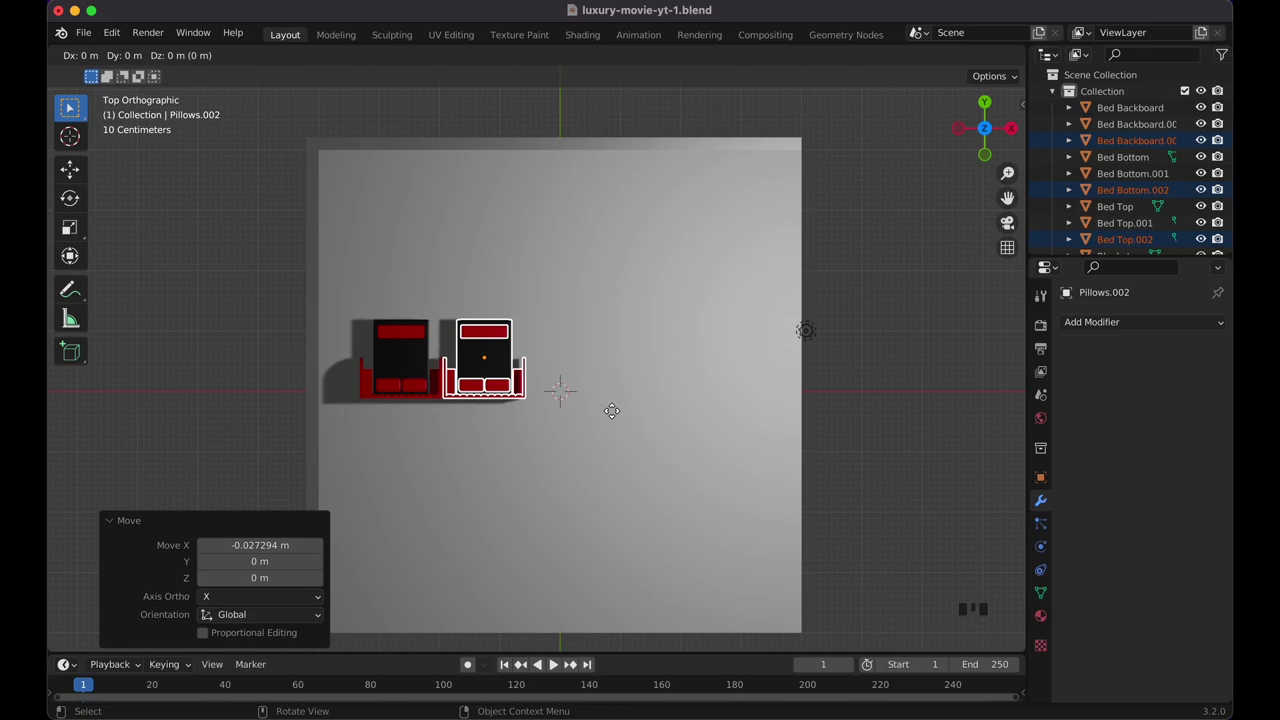
pyautogui.press('x')
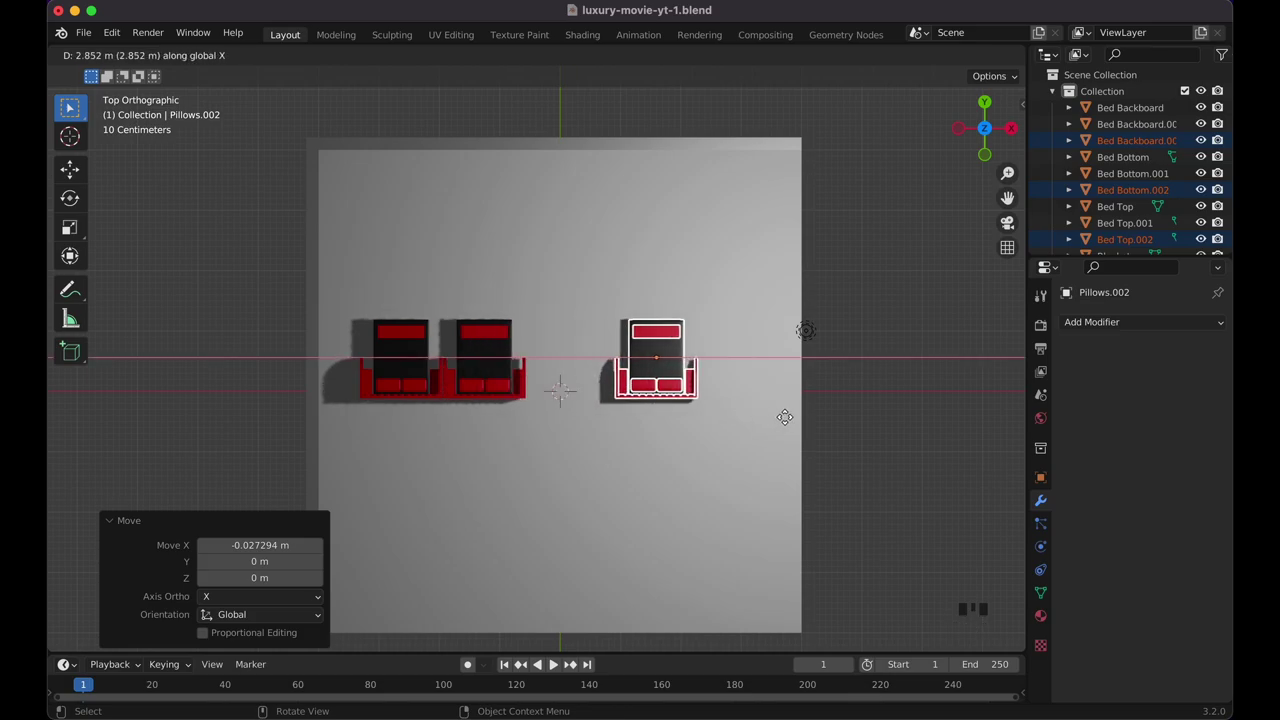
pyautogui.click(775, 416)
pyautogui.hotkey('shift', 'd')
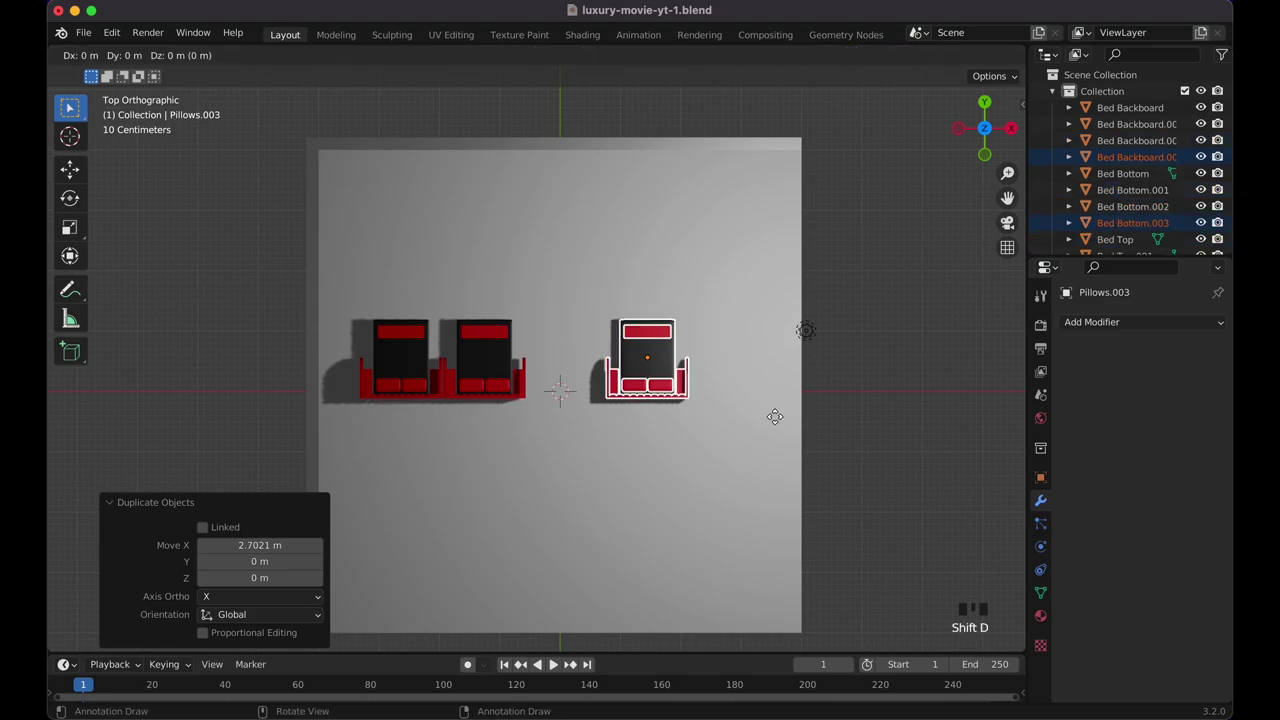
pyautogui.press('x')
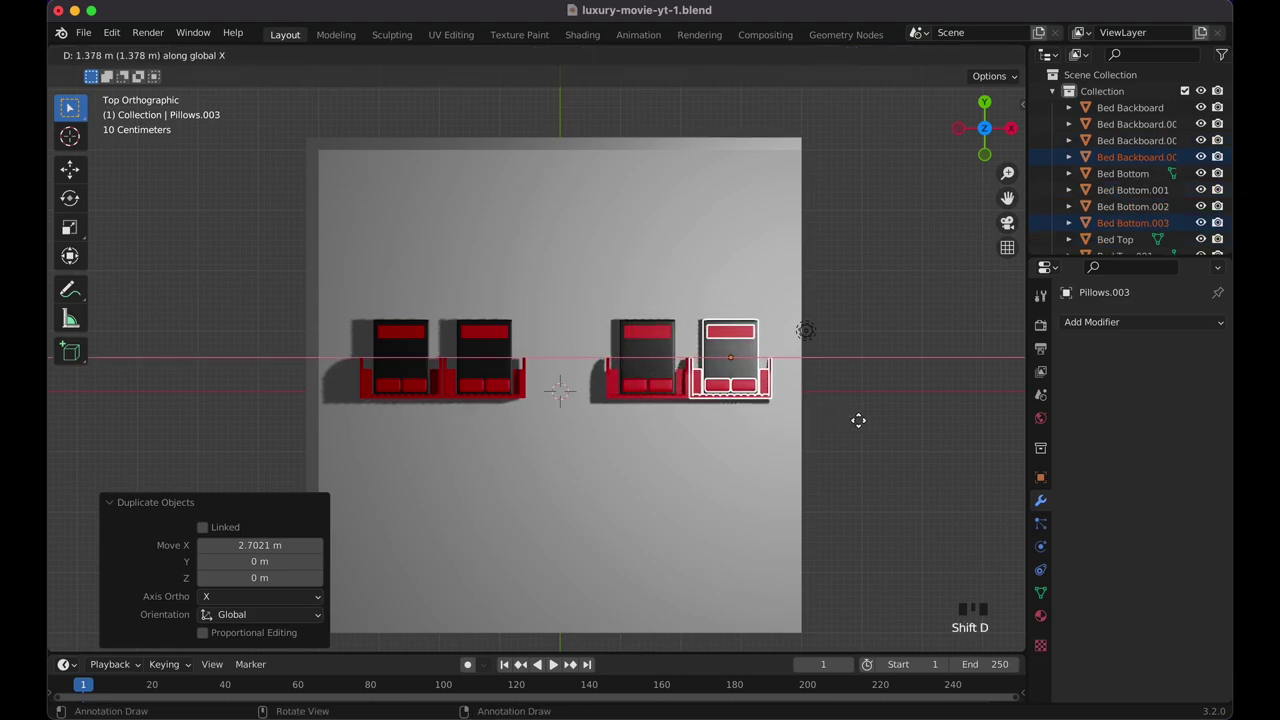
pyautogui.click(858, 420)
# Duplicate the outermost bed about -2.76 m along Y into a second row, and duplicate that copy about -1.36 m along X beside it.
pyautogui.keyDown('shift'); pyautogui.scroll(-5, 857, 421); pyautogui.keyUp('shift')
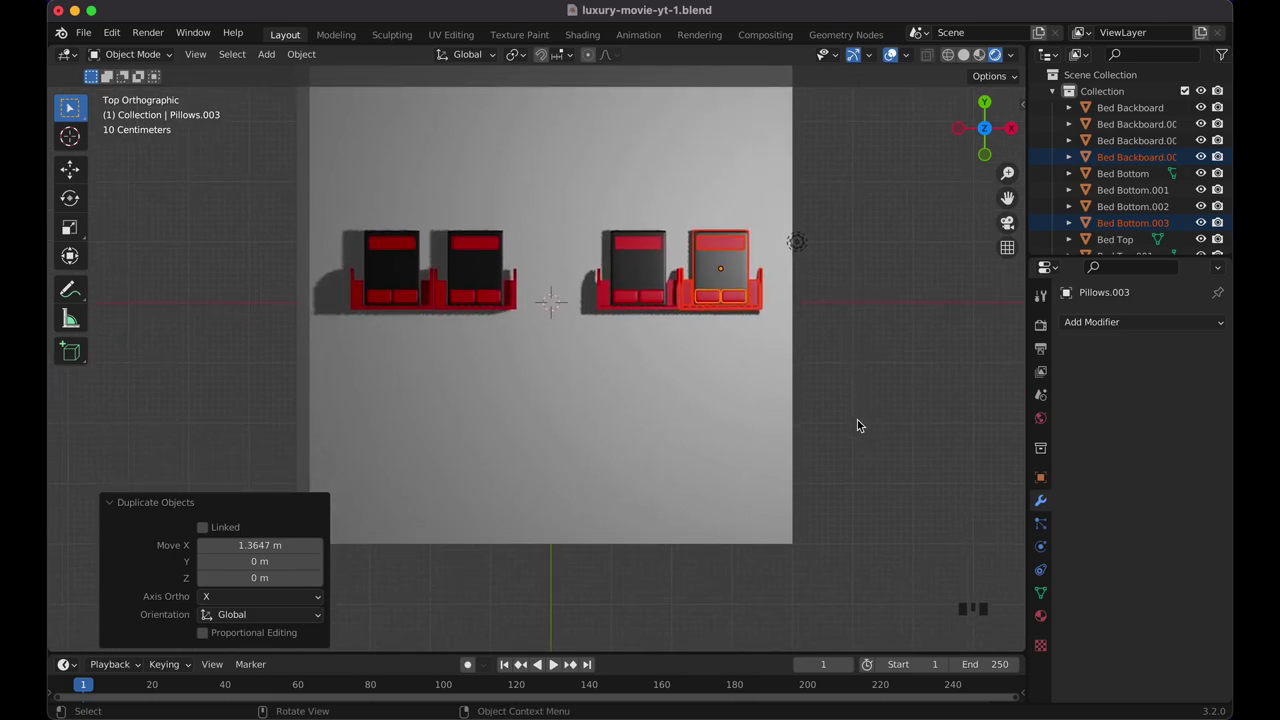
pyautogui.hotkey('shift', 'd')
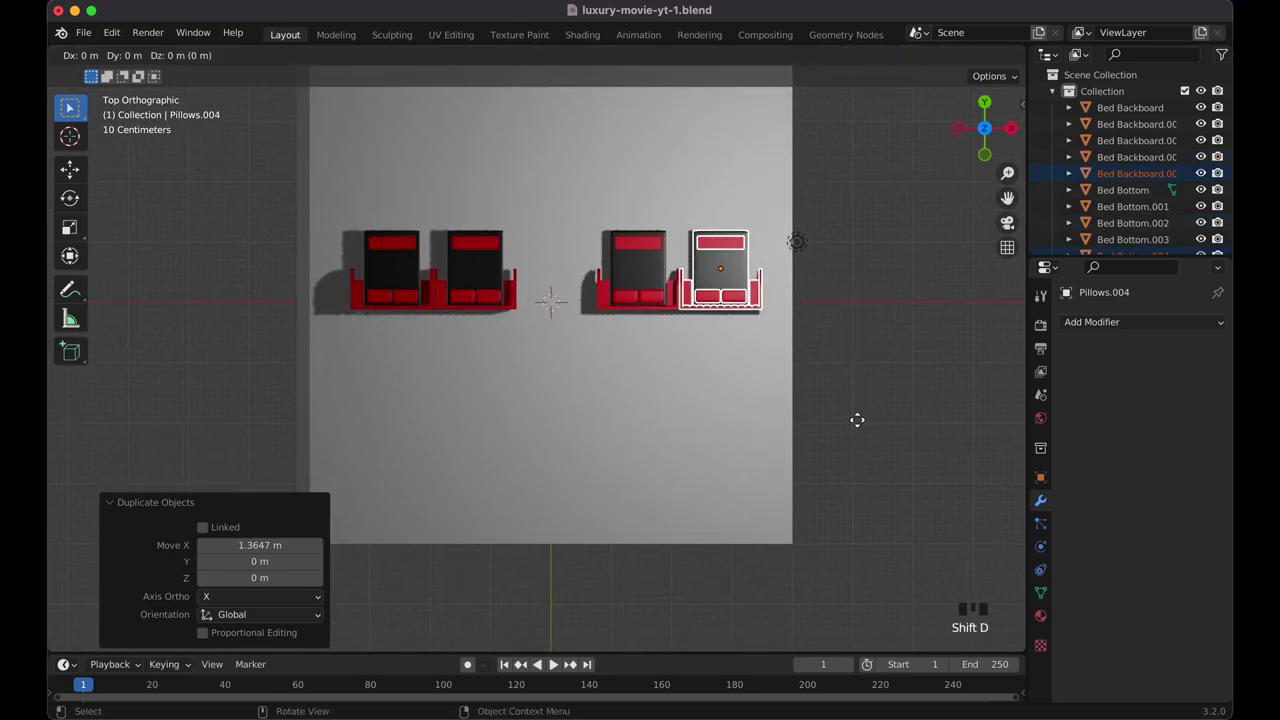
pyautogui.press('x')
pyautogui.press('y')
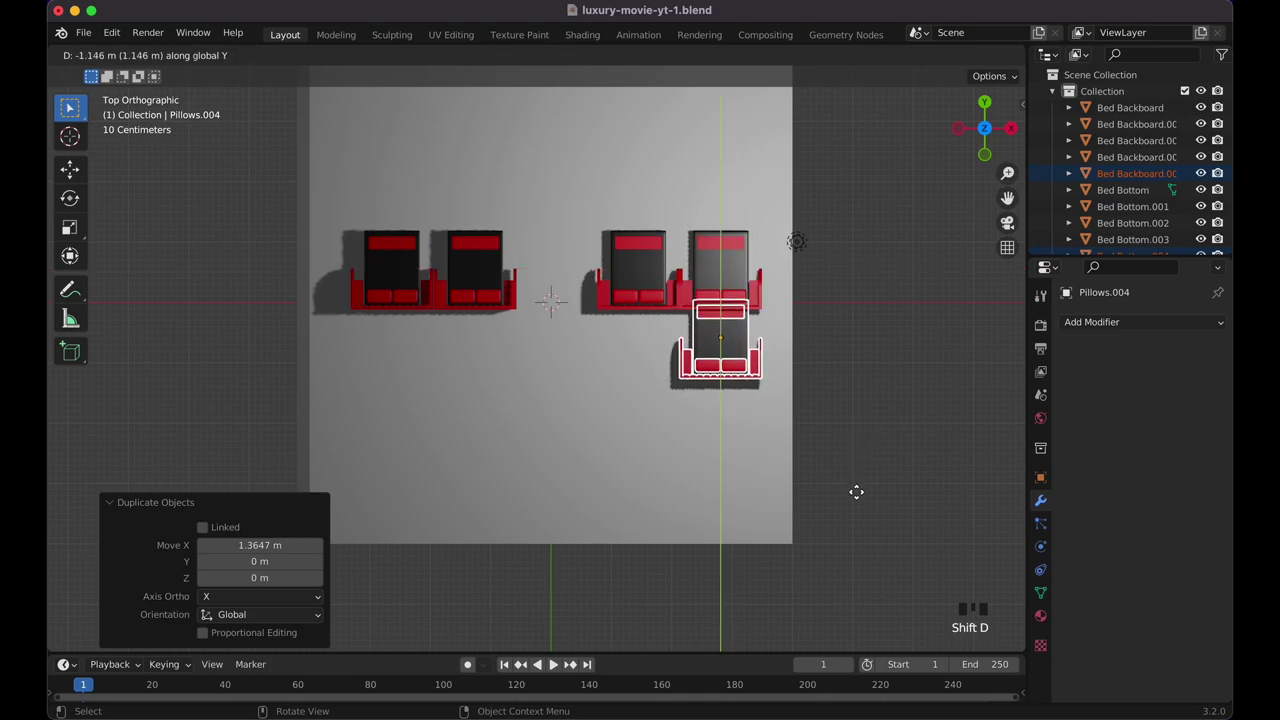
pyautogui.click(867, 586)
pyautogui.hotkey('shift', 'd')
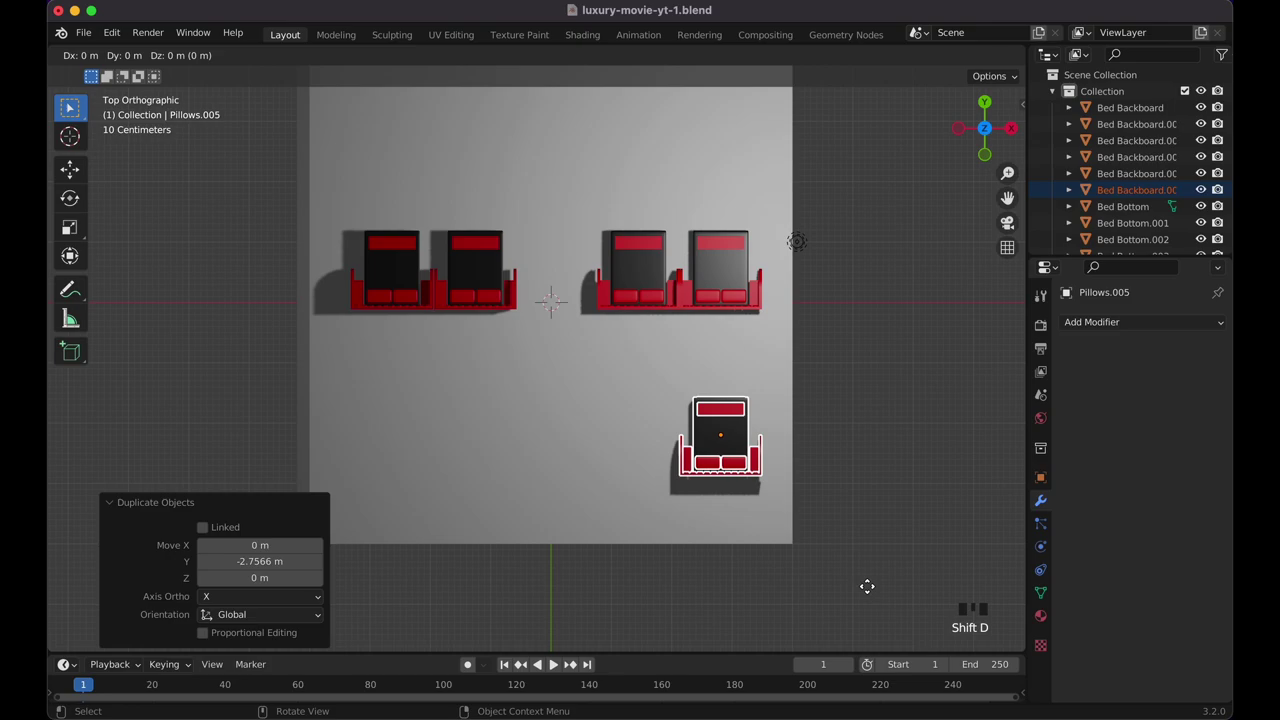
pyautogui.press('x')
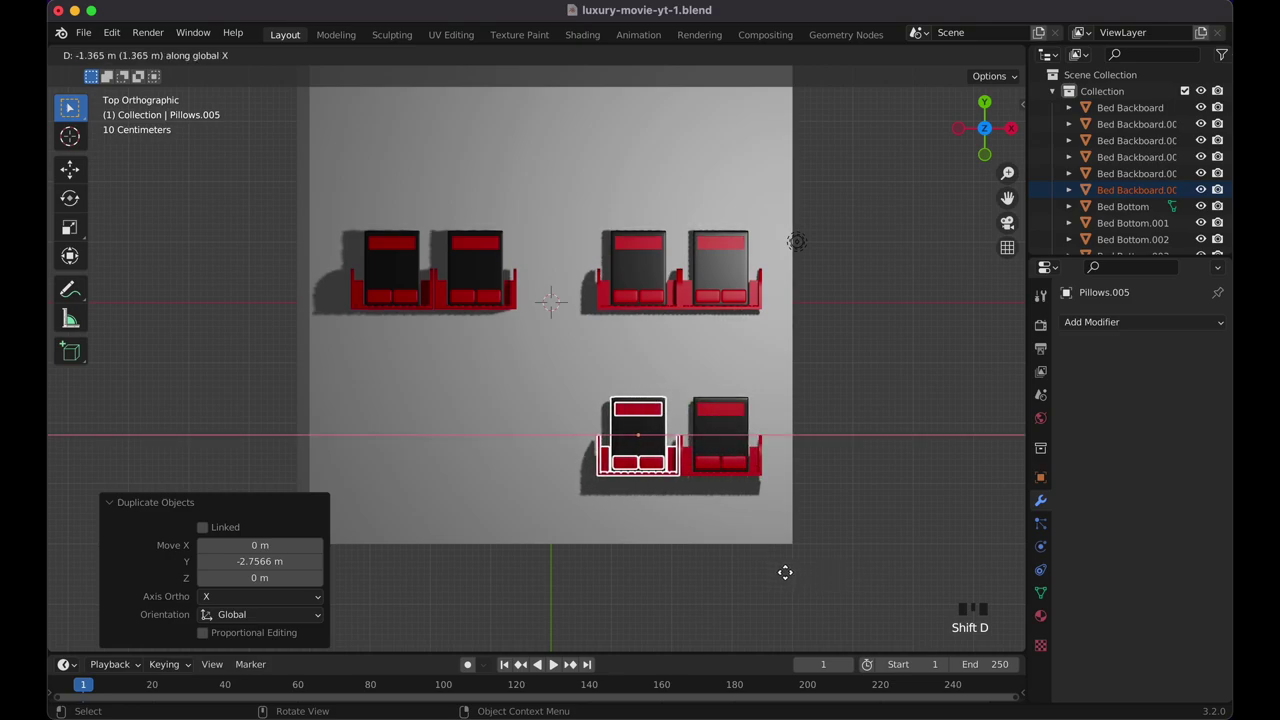
pyautogui.click(784, 571)
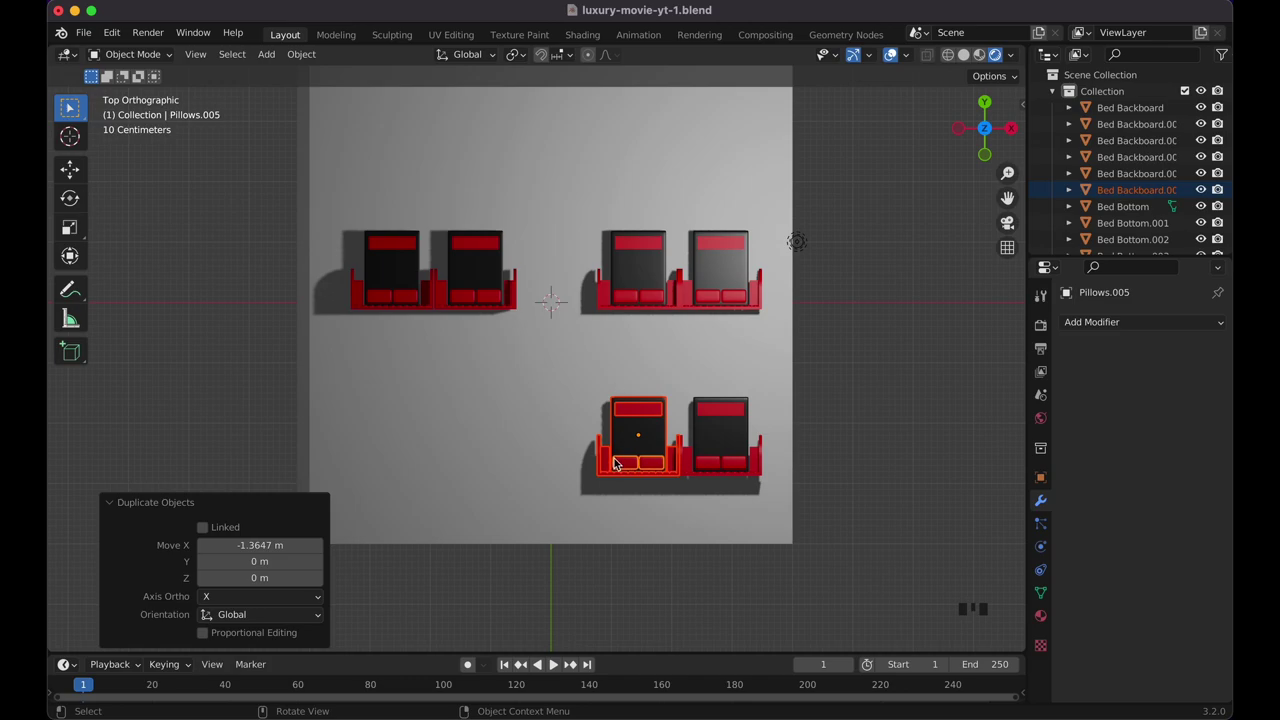
# Try to duplicate the second row's inner bed along negative X across the aisle, and select the room instead.
pyautogui.hotkey('shift', 'd')
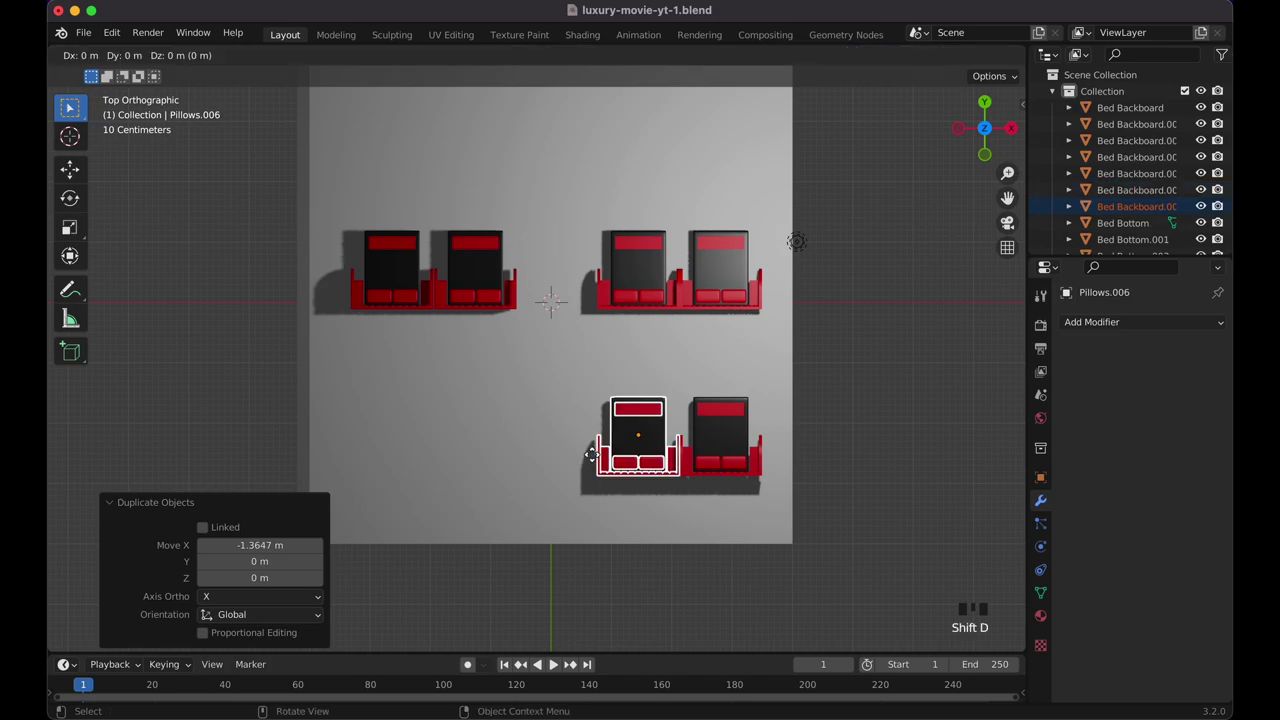
pyautogui.press('x')
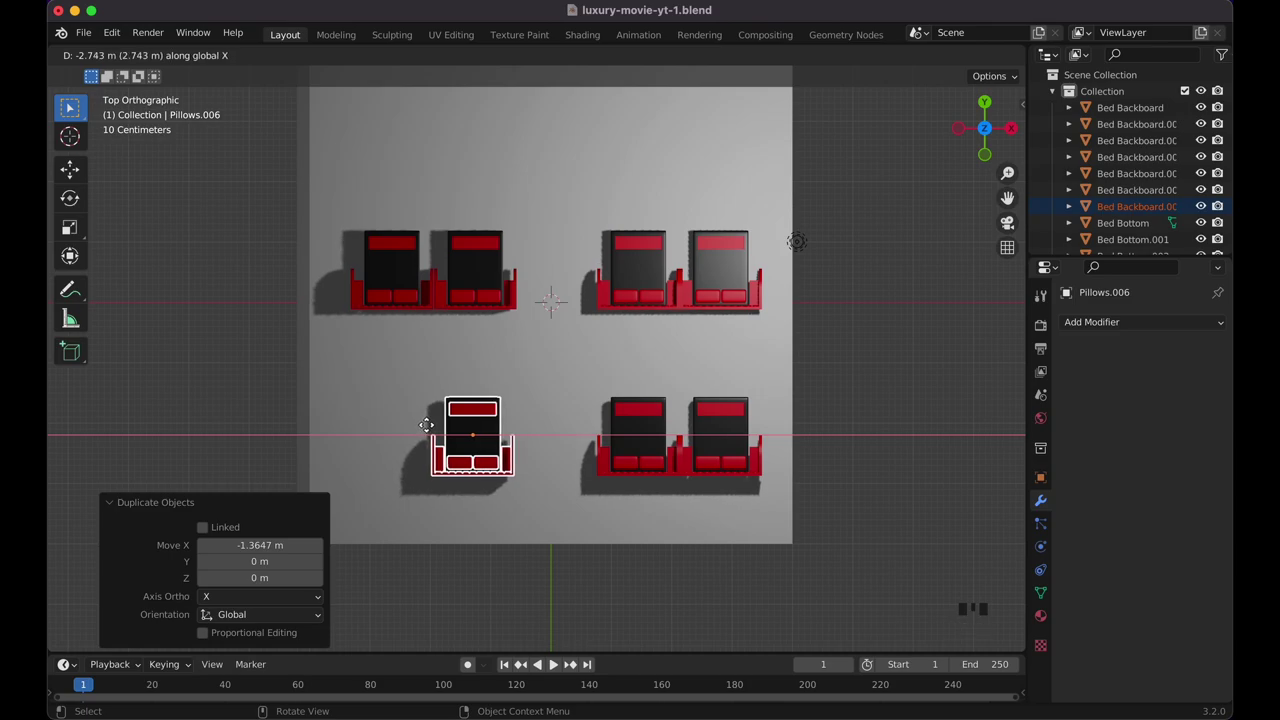
pyautogui.rightClick(426, 424)
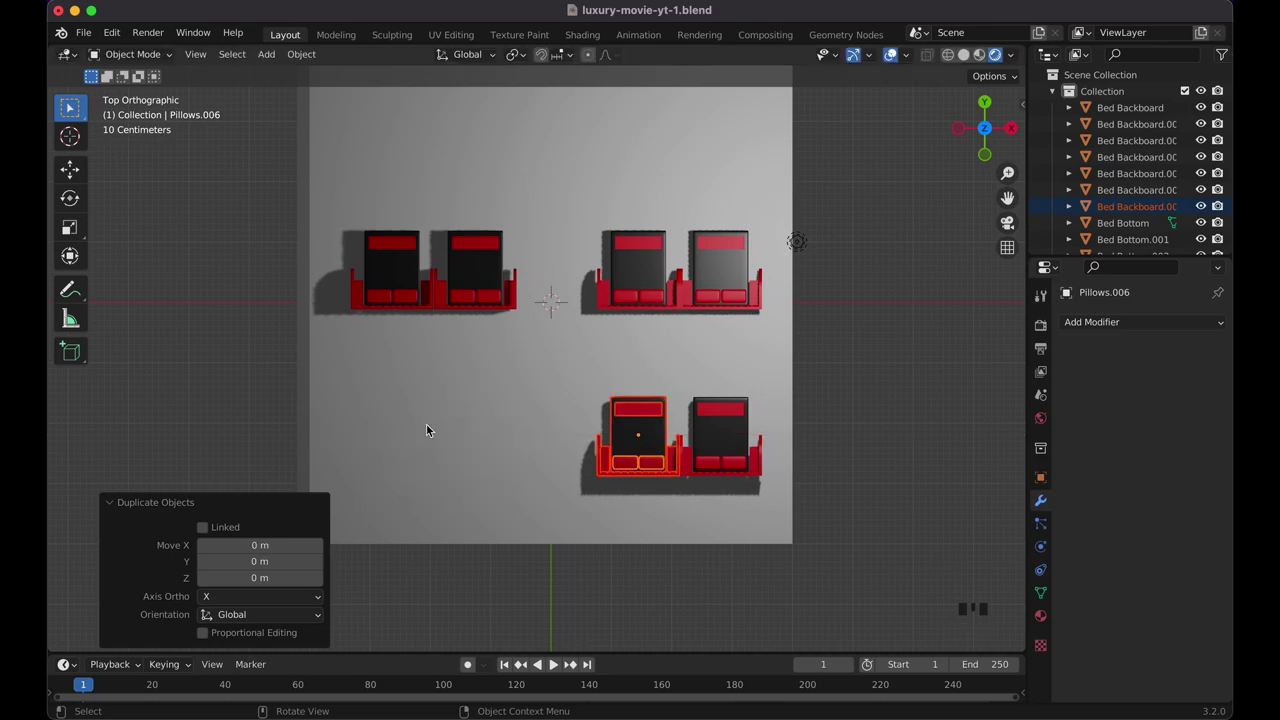
pyautogui.moveTo(418, 283); pyautogui.dragTo(418, 283, button='middle')
pyautogui.click(418, 409)
pyautogui.moveTo(418, 409); pyautogui.dragTo(418, 409, button='middle')
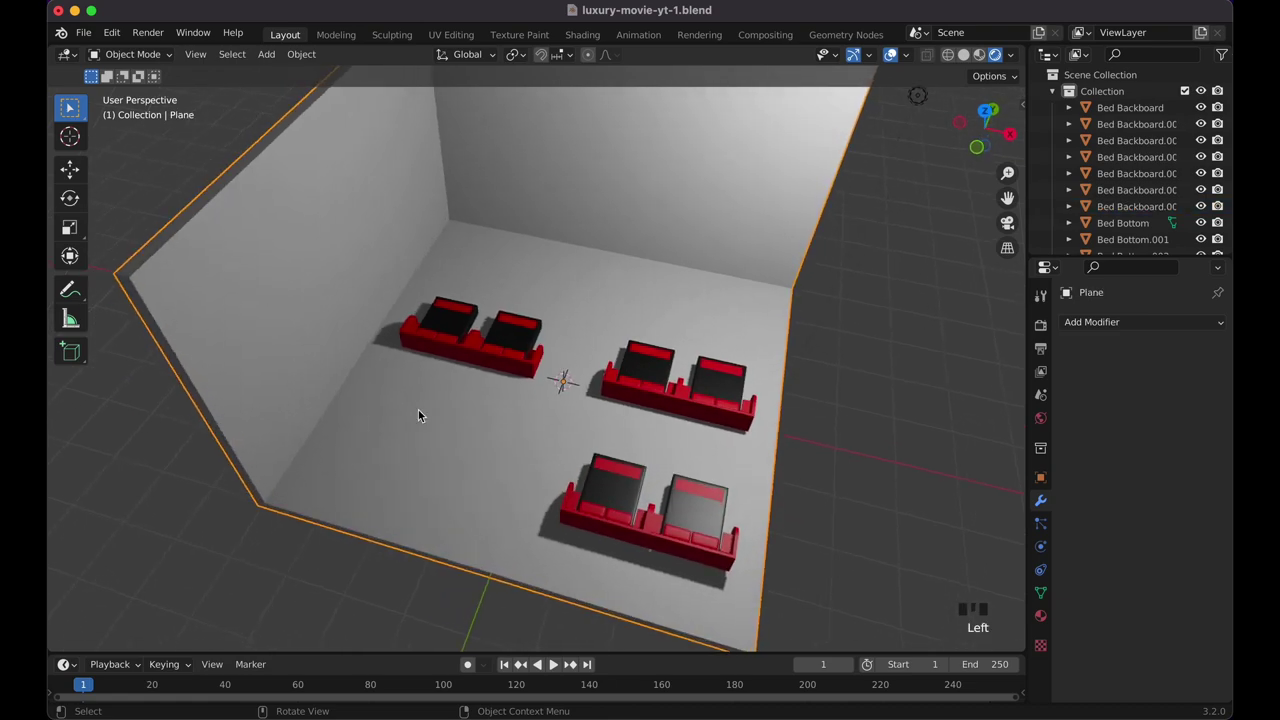
# With the room hidden, duplicate the front row's left bed pair about -2.73 m along Y into the second row, then unhide and deselect everything.
pyautogui.press('h')
pyautogui.moveTo(382, 258); pyautogui.dragTo(538, 413)
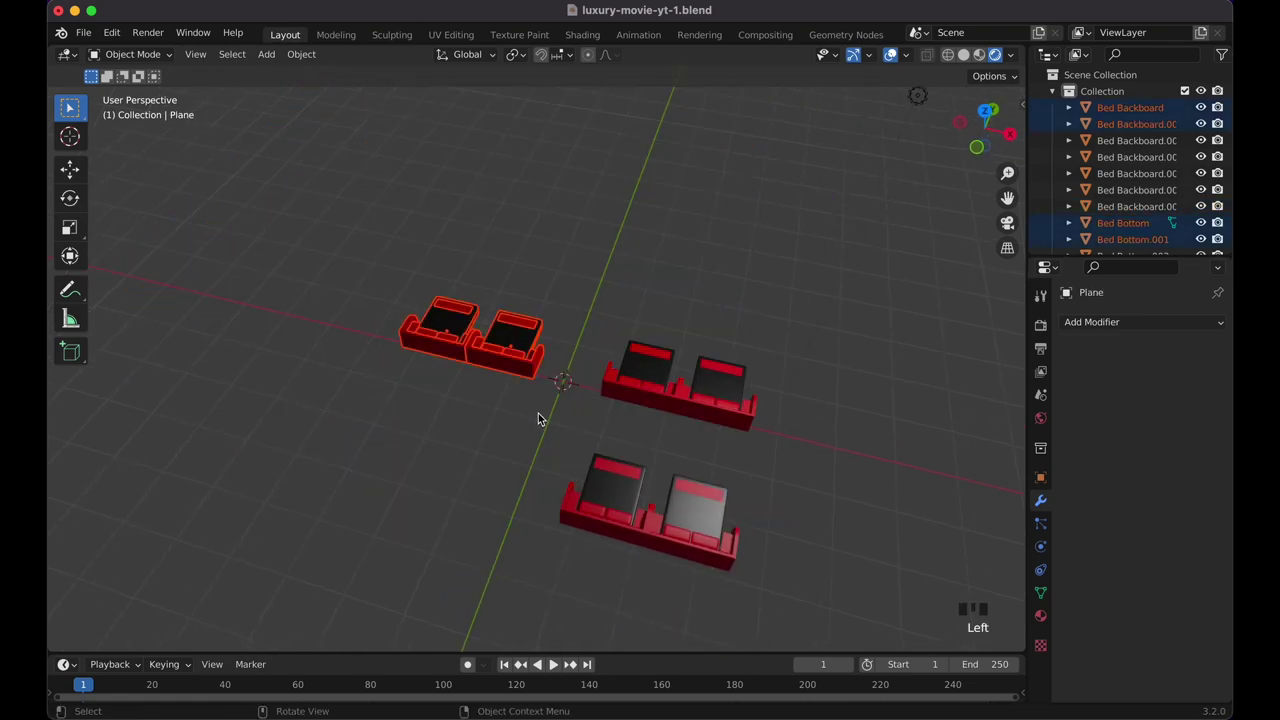
pyautogui.moveTo(538, 413); pyautogui.dragTo(538, 419, button='middle')
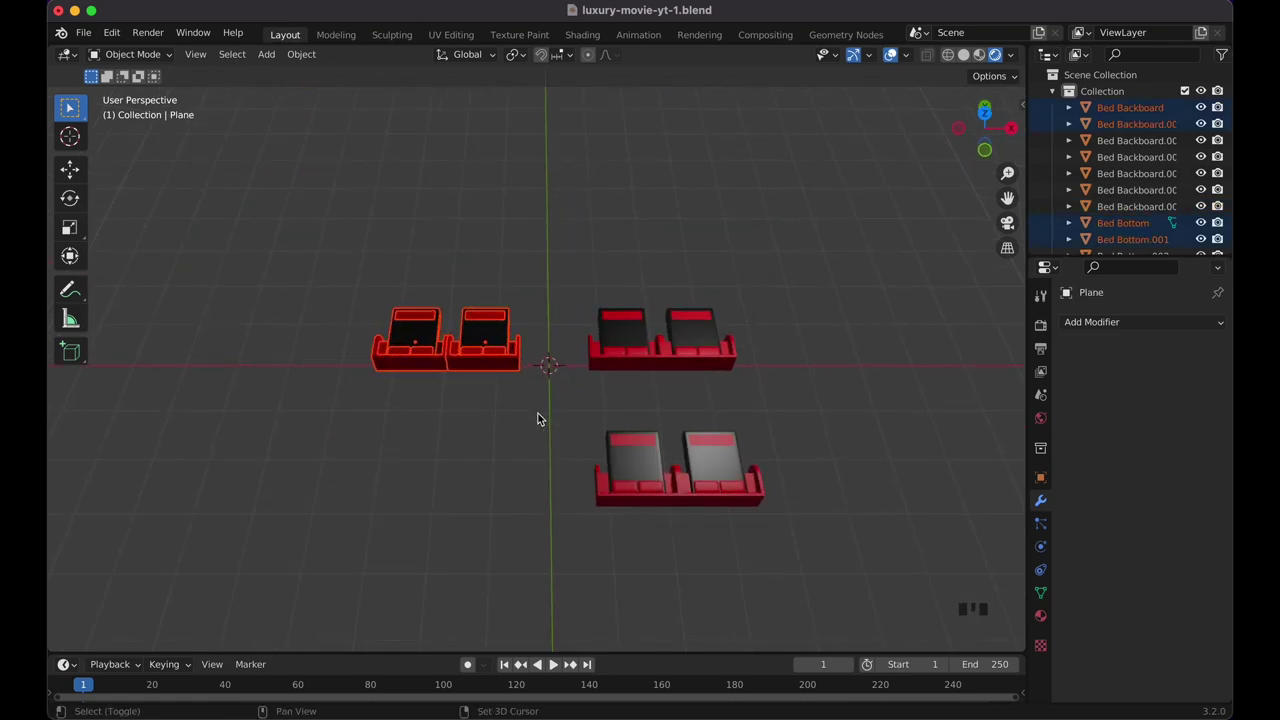
pyautogui.hotkey('shift', 'd')
pyautogui.press('y')
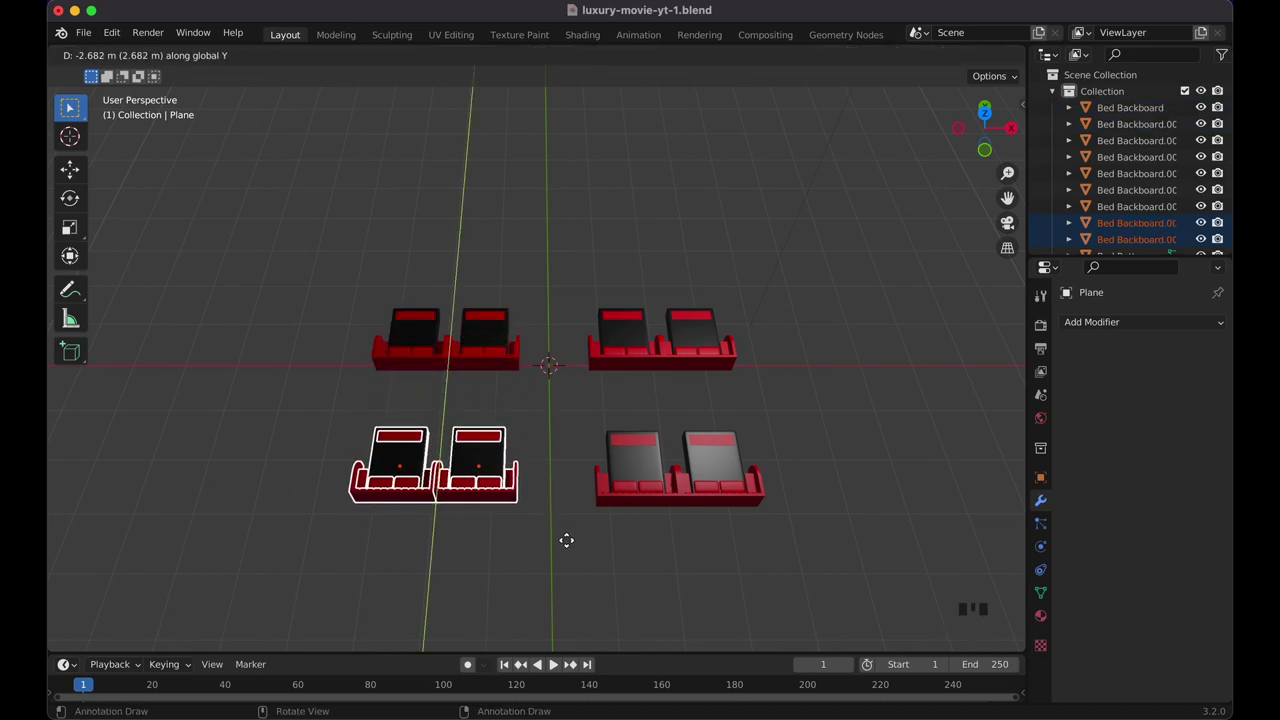
pyautogui.click(566, 541)
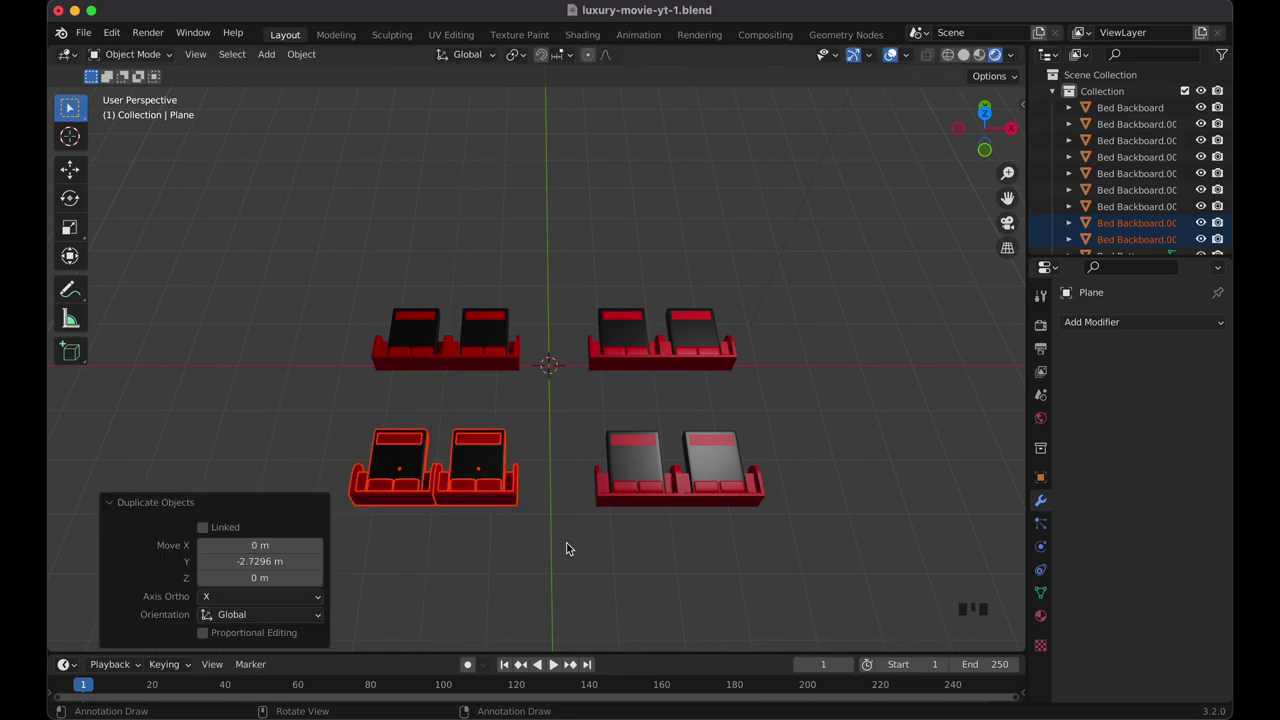
pyautogui.moveTo(610, 505); pyautogui.dragTo(618, 503, button='middle')
pyautogui.hotkey('alt', 'h')
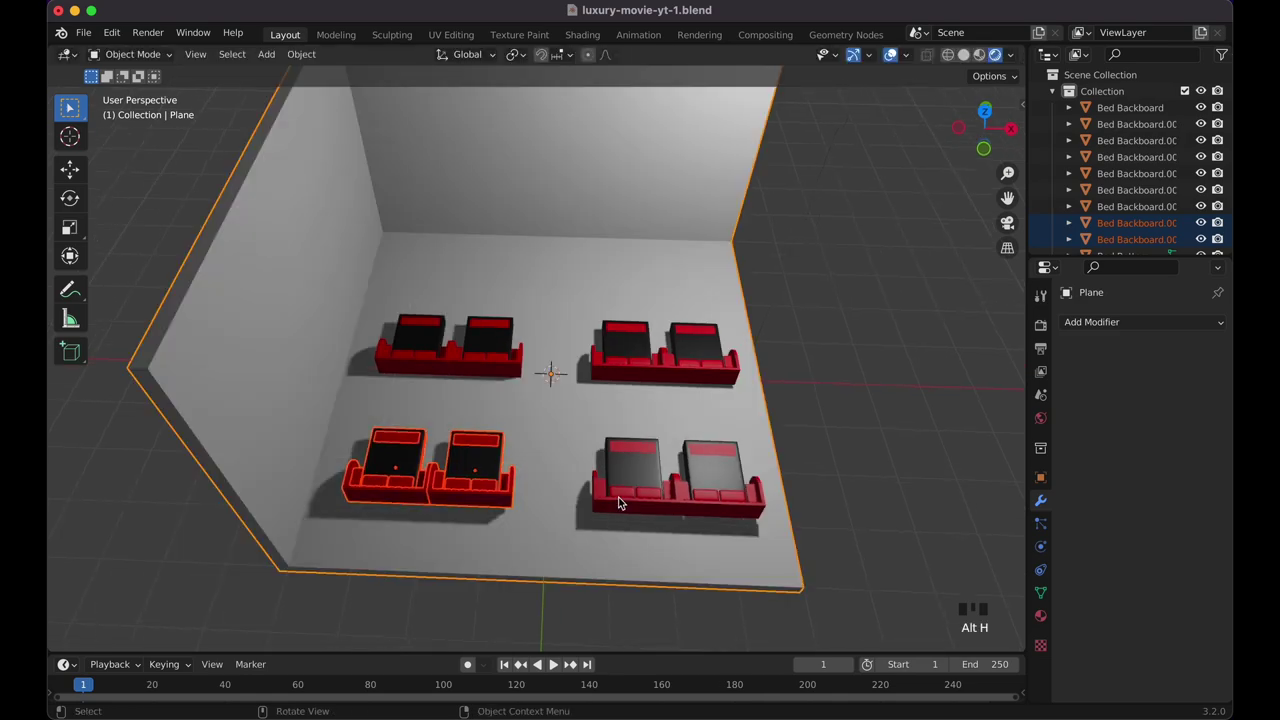
pyautogui.click(918, 397)
pyautogui.moveTo(918, 397); pyautogui.dragTo(917, 397, button='middle')
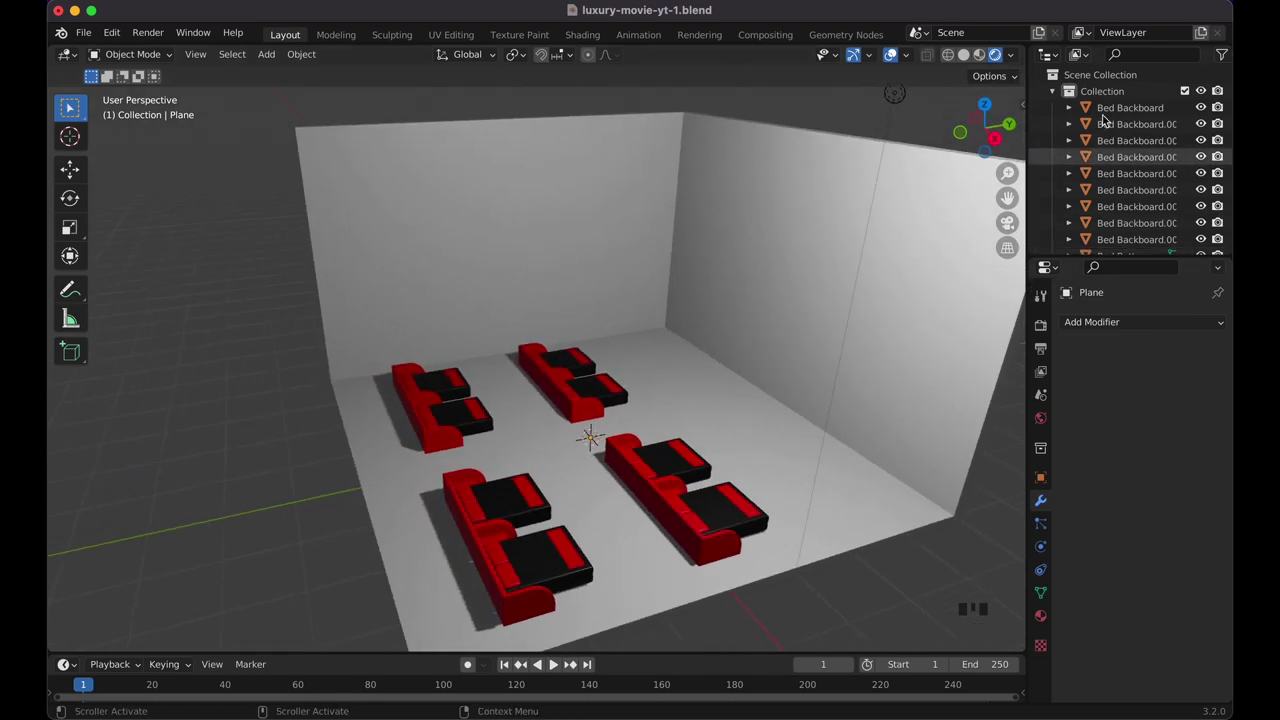
# Collapse the object list of the main collection in the outliner.
pyautogui.click(1051, 91)
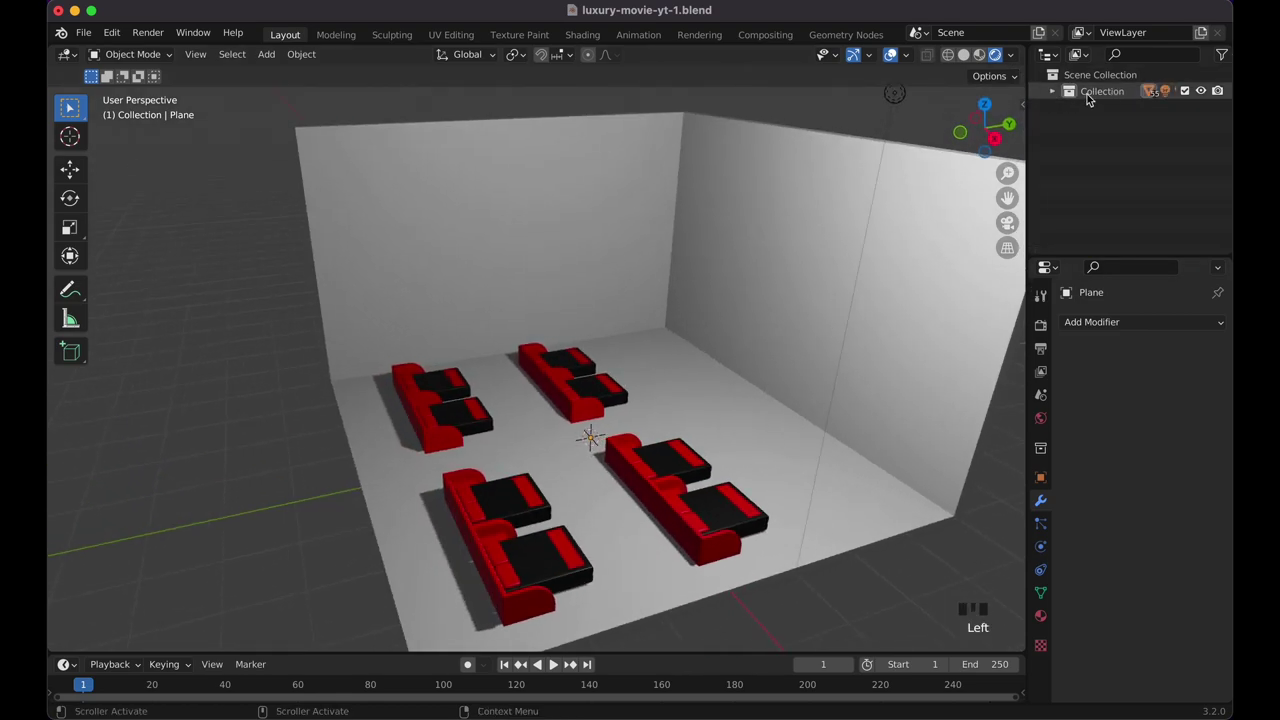
pyautogui.click(1055, 92)
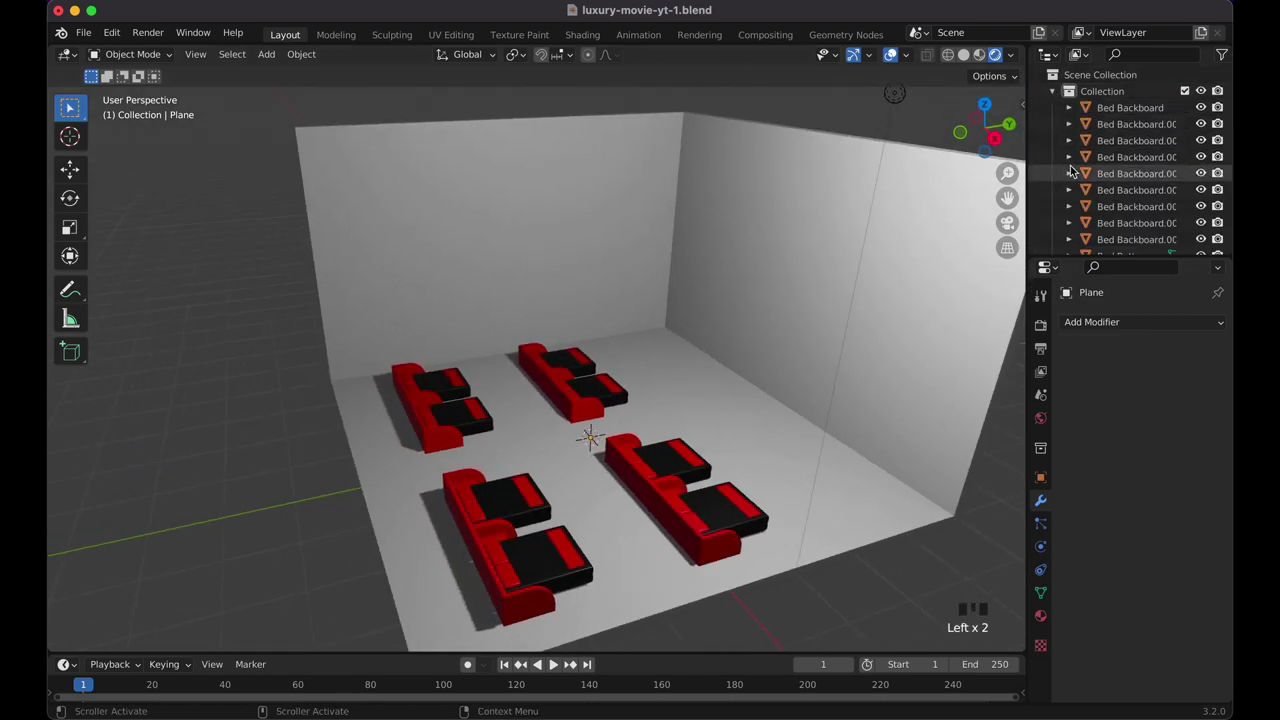
pyautogui.click(1053, 91)
# Examine the layout of the bed pairs in the room from several angles and through the scene camera.
pyautogui.scroll(10, 839, 317)
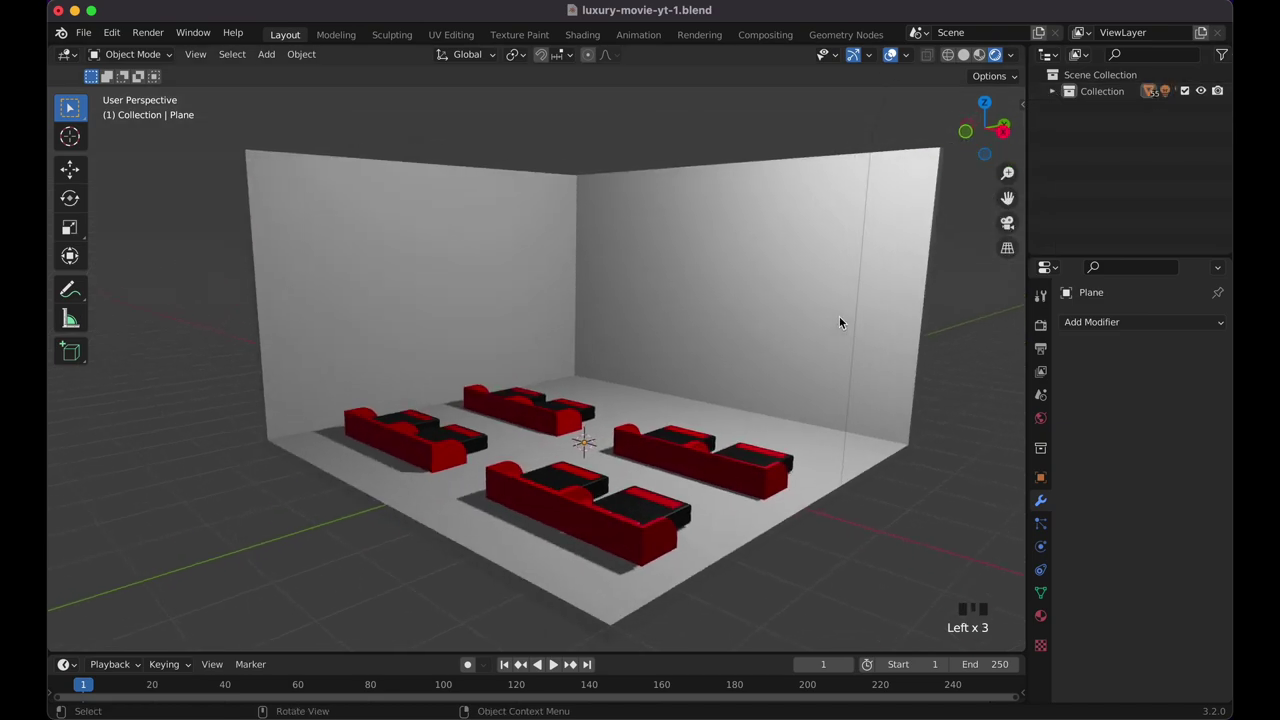
pyautogui.scroll(5, 839, 316)
pyautogui.hscroll(-8, 839, 316)
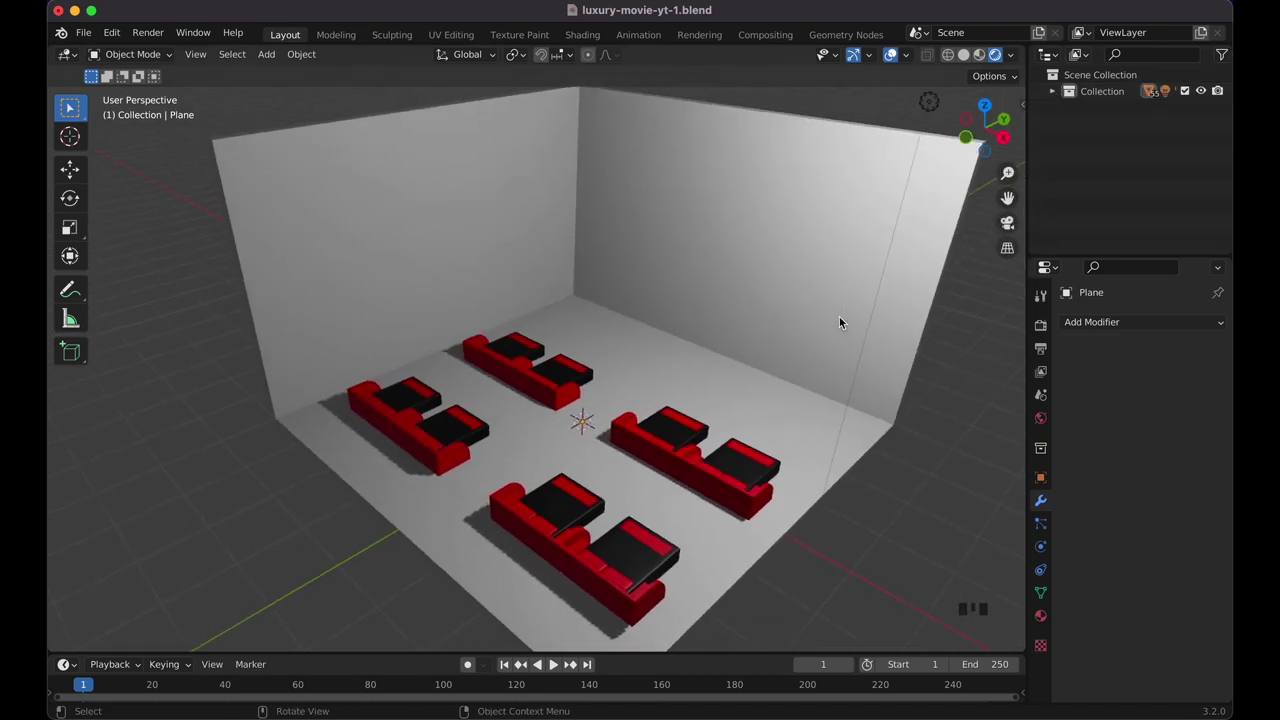
pyautogui.press('KP_0')
pyautogui.press('KP_0')
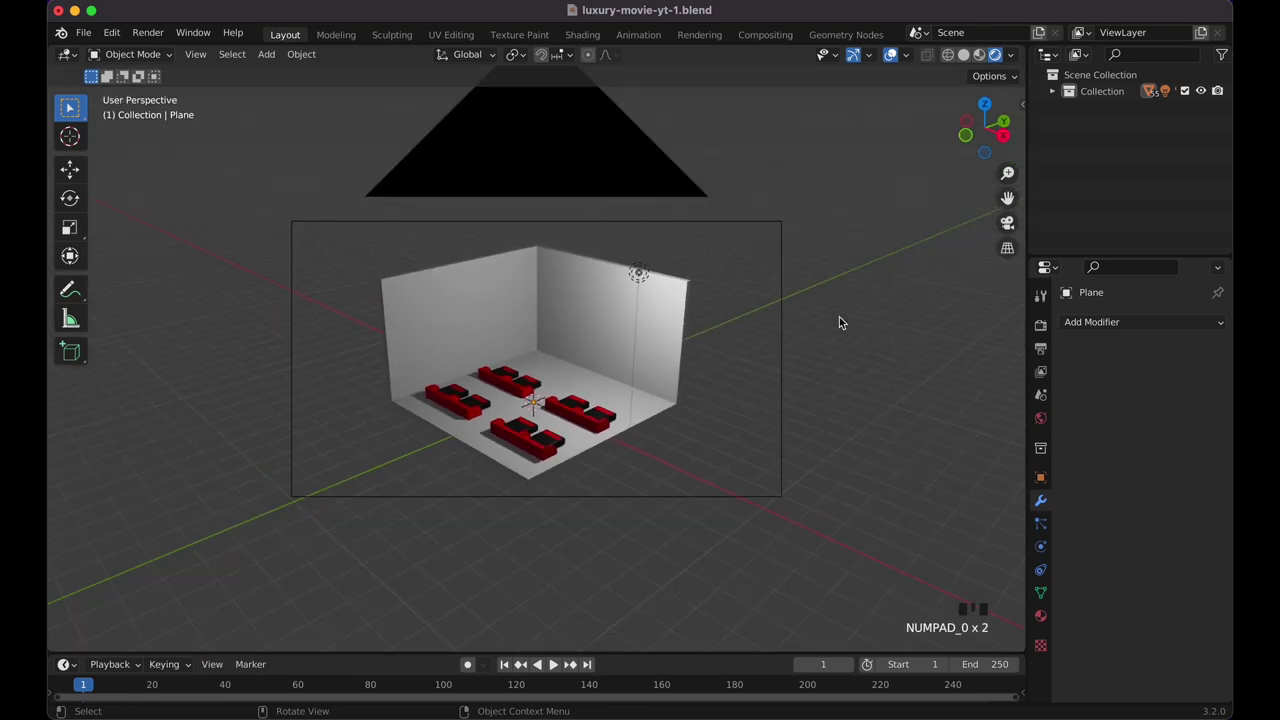
pyautogui.hscroll(8, 839, 316)
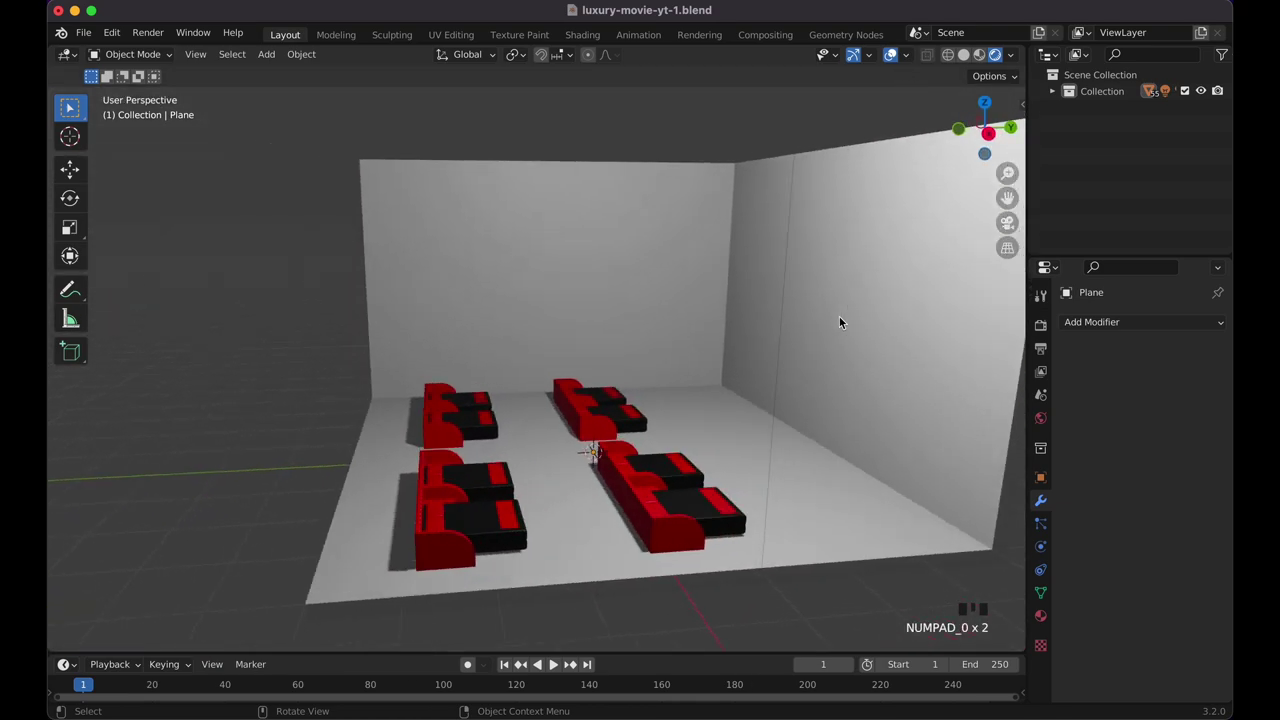
pyautogui.hscroll(3, 659, 340)
pyautogui.scroll(3, 658, 340)
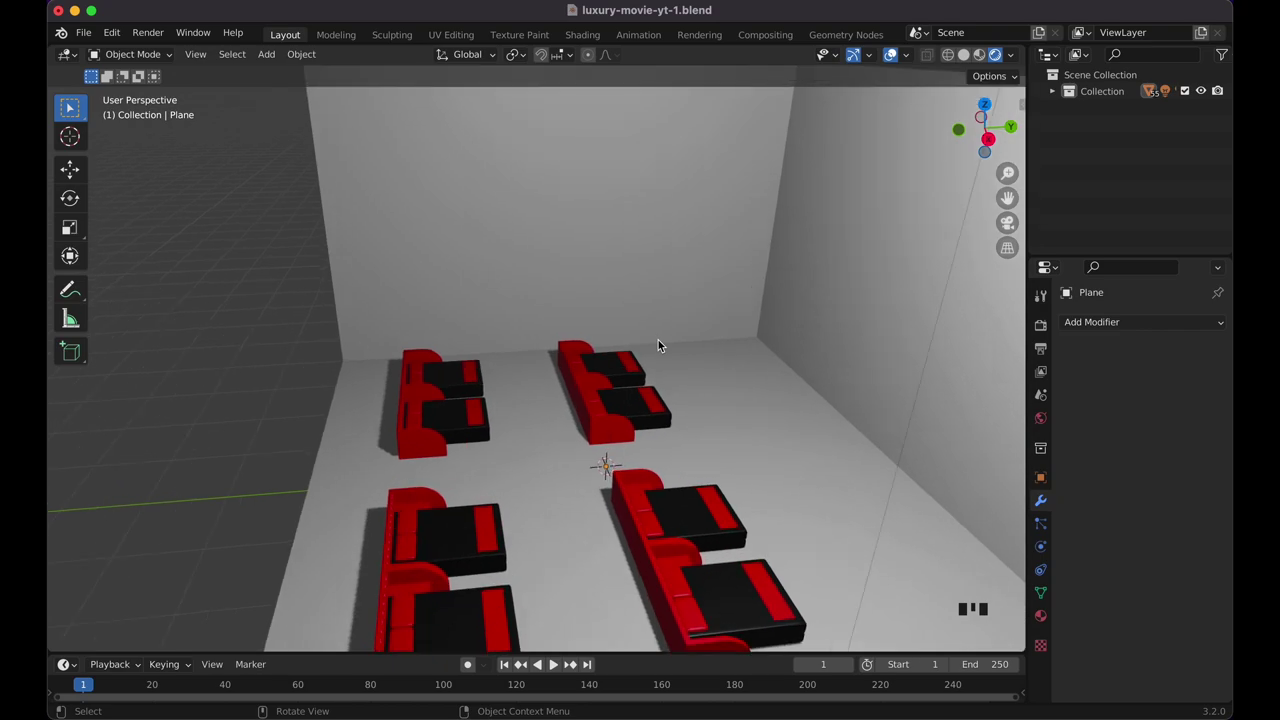
# Hide the room and raise all beds of the back row about 0.64 m along Z.
pyautogui.click(534, 440)
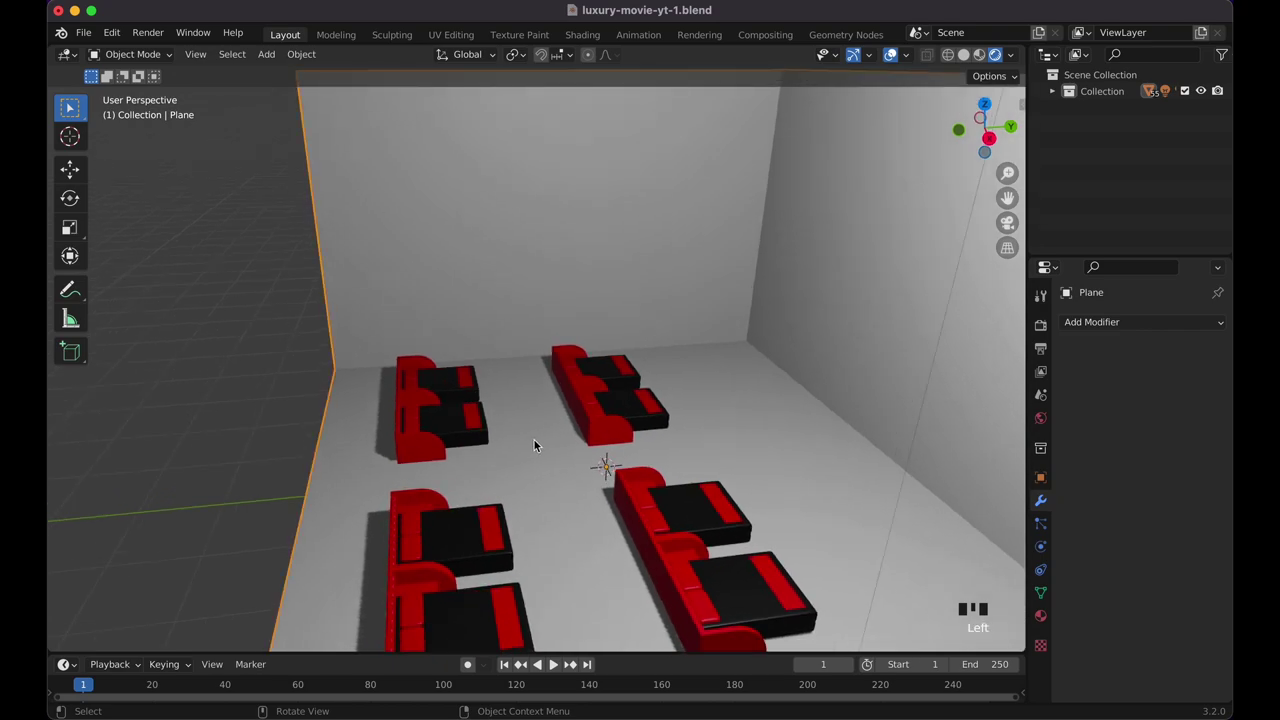
pyautogui.press('h')
pyautogui.scroll(-5, 534, 446)
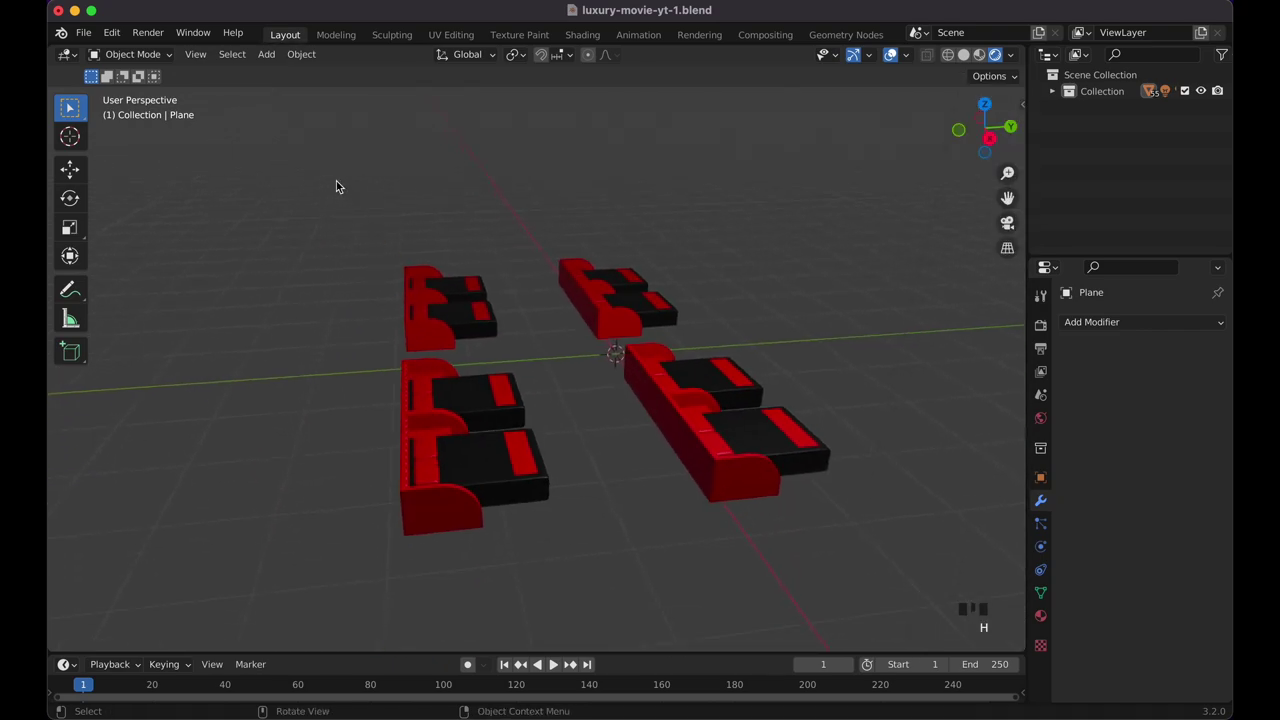
pyautogui.moveTo(334, 181); pyautogui.dragTo(543, 606)
pyautogui.scroll(-3, 543, 604)
pyautogui.press('g')
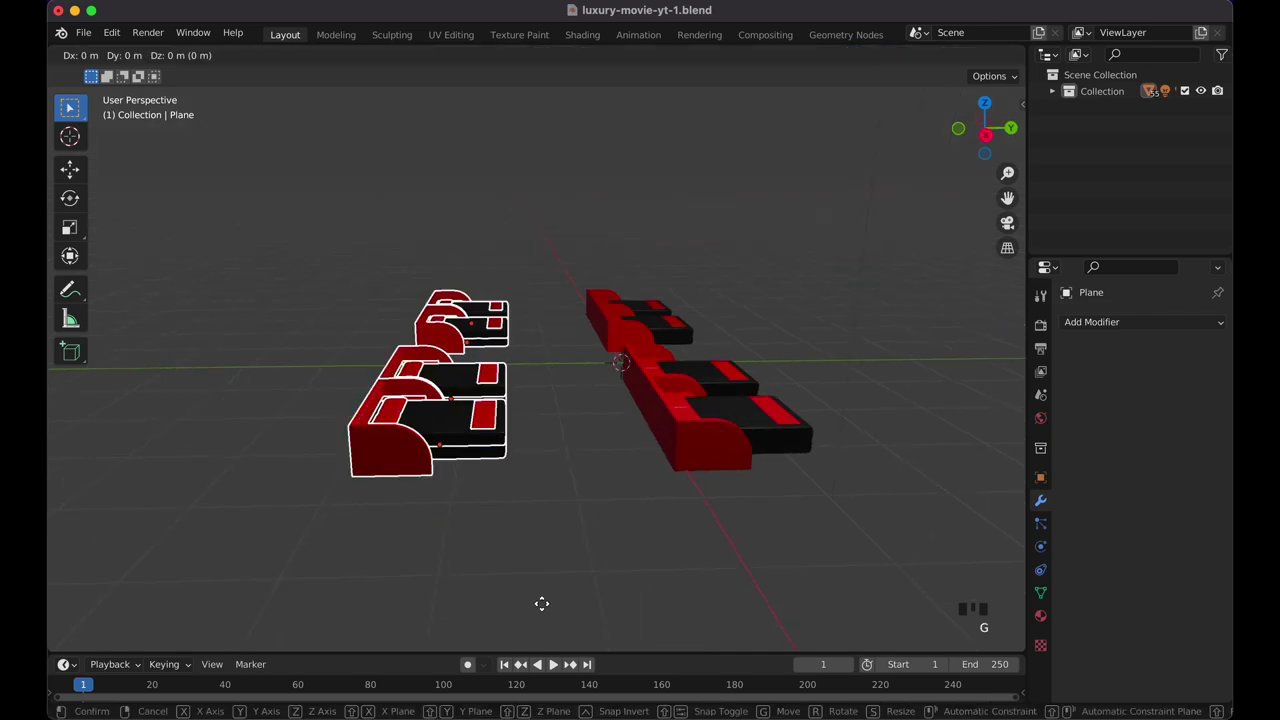
pyautogui.press('z')
pyautogui.click(543, 557)
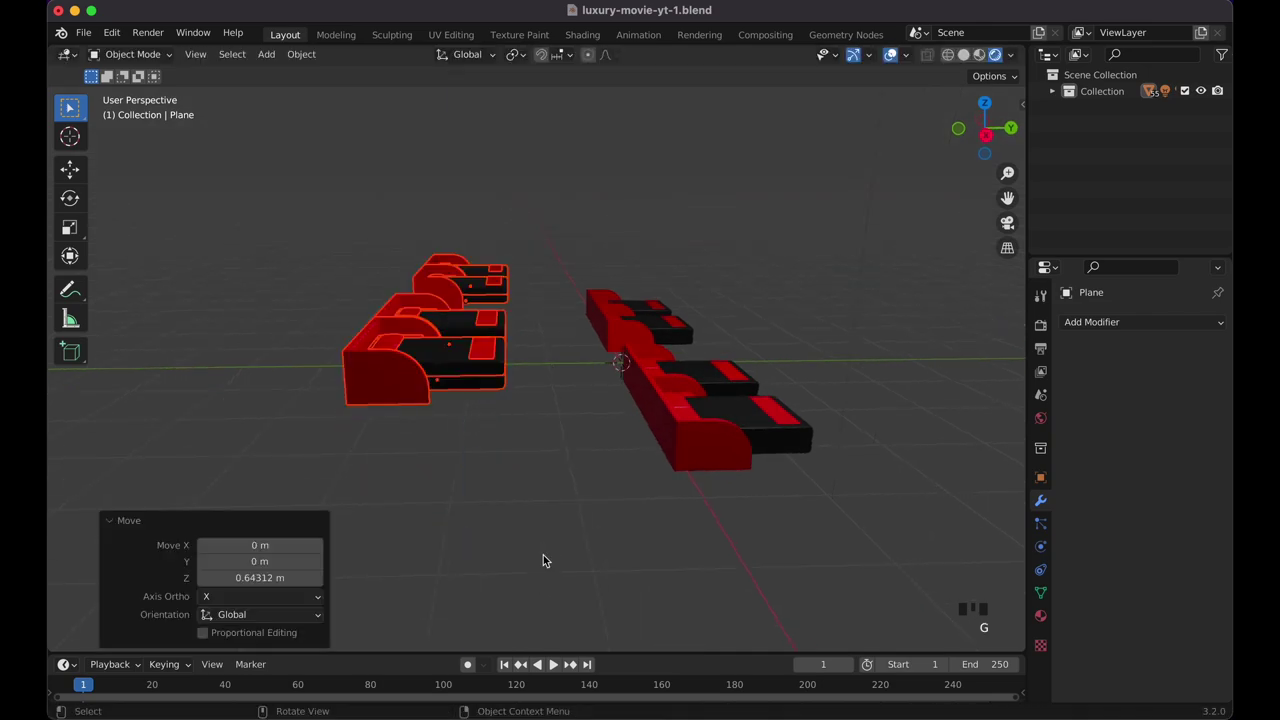
# In right view, add a 2 m cube at the origin and flatten it with a scale of about -0.365 along Z.
pyautogui.press('KP_3')
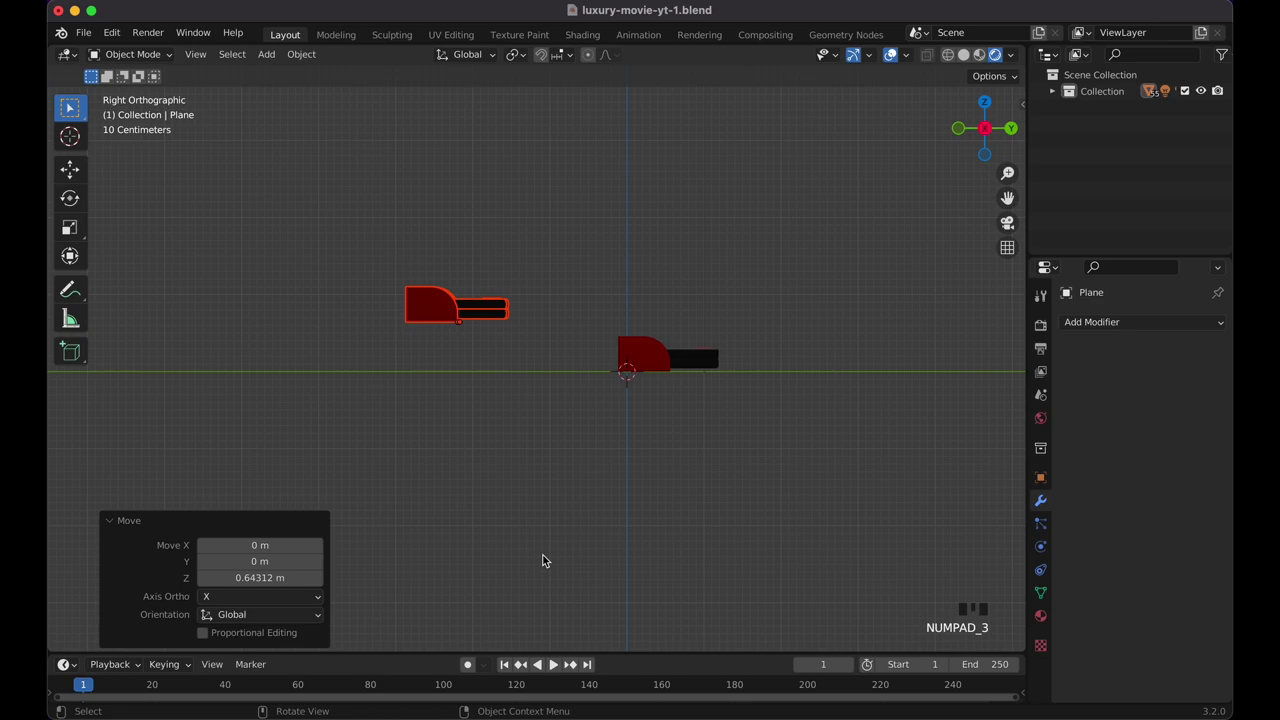
pyautogui.click(529, 371)
pyautogui.hotkey('shift', 'a')
pyautogui.moveTo(530, 375)
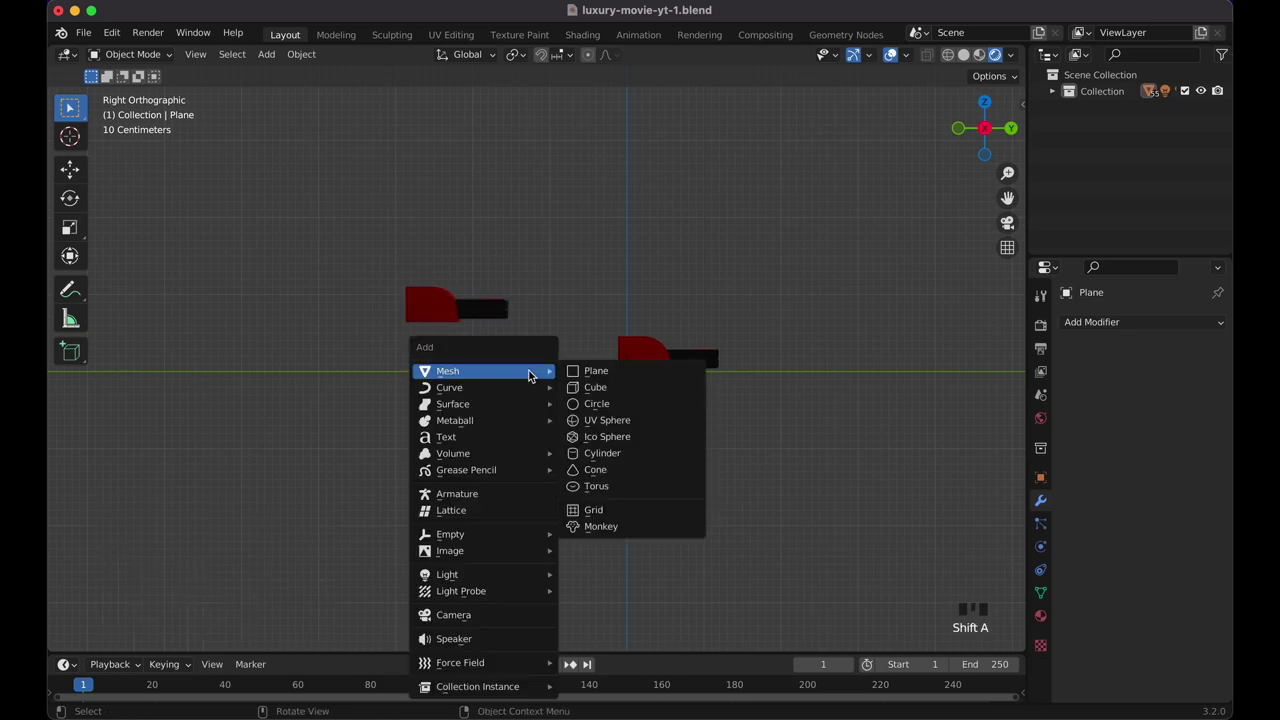
pyautogui.click(592, 388)
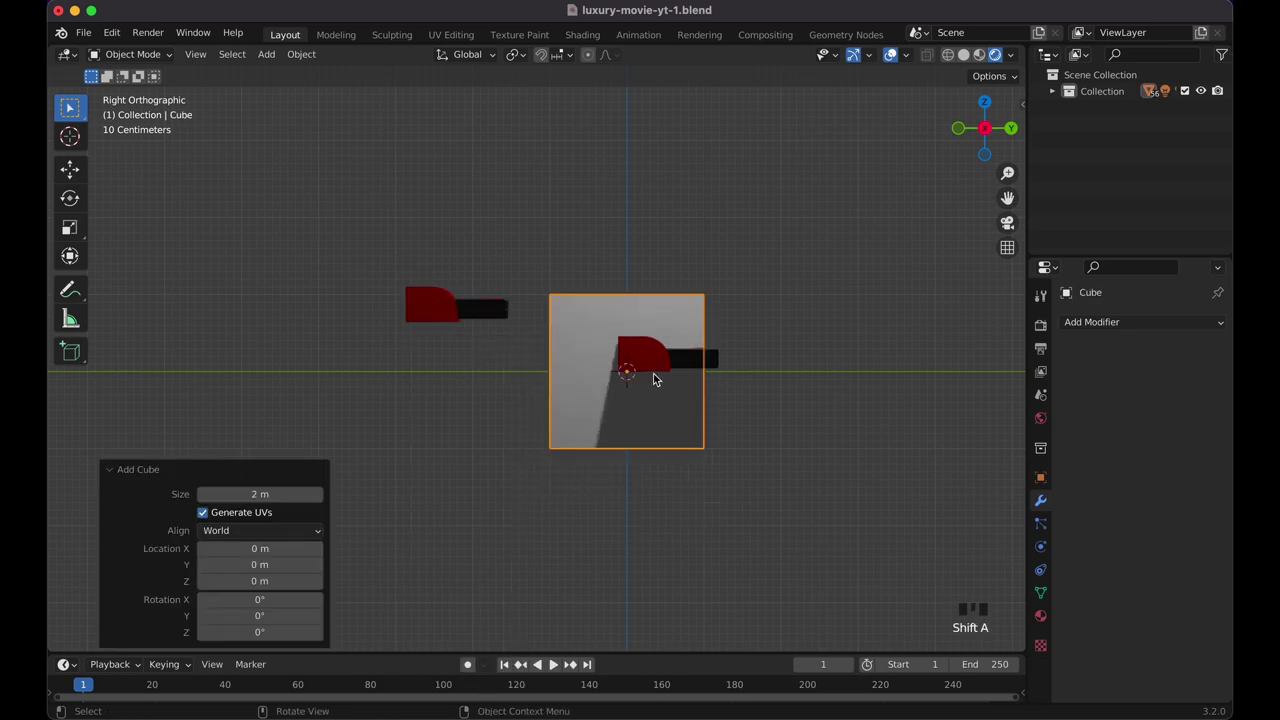
pyautogui.press('s')
pyautogui.press('z')
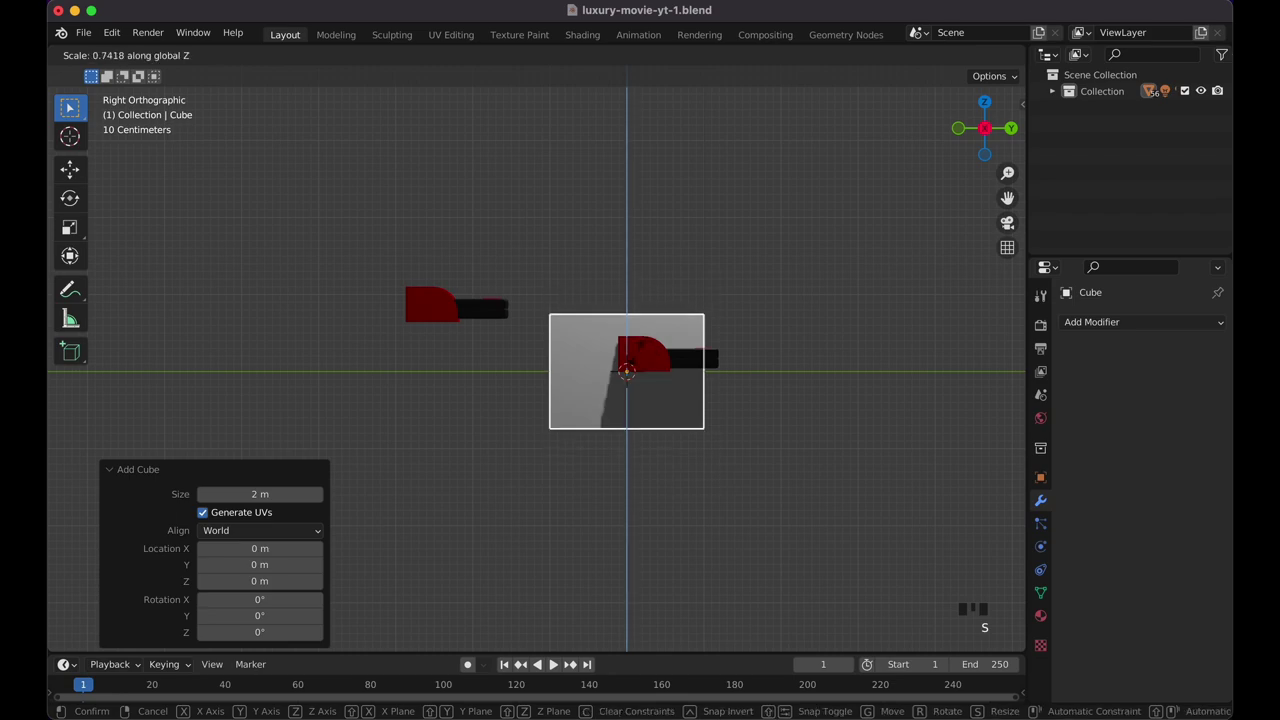
pyautogui.click(624, 364)
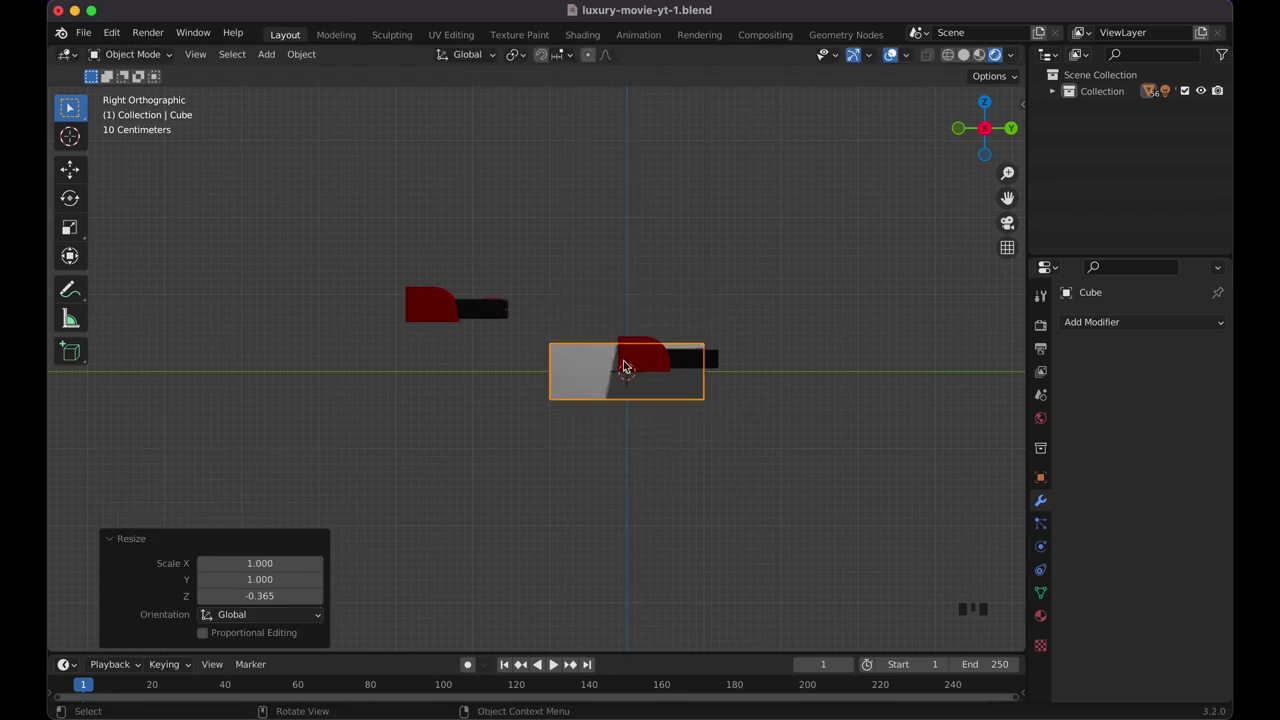
# Move the flattened cube up about 0.374 m along Z and about -1.02 m along Y, toward the raised beds.
pyautogui.press('g')
pyautogui.press('z')
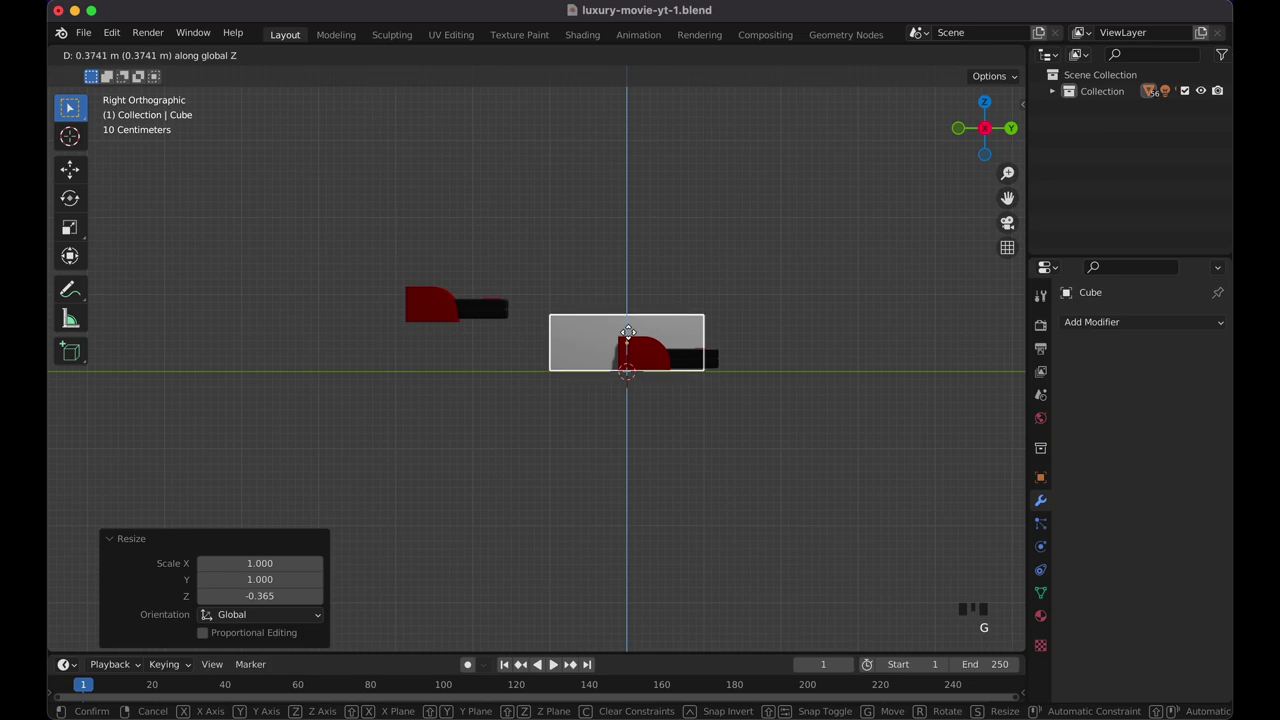
pyautogui.click(629, 338)
pyautogui.press('g')
pyautogui.press('y')
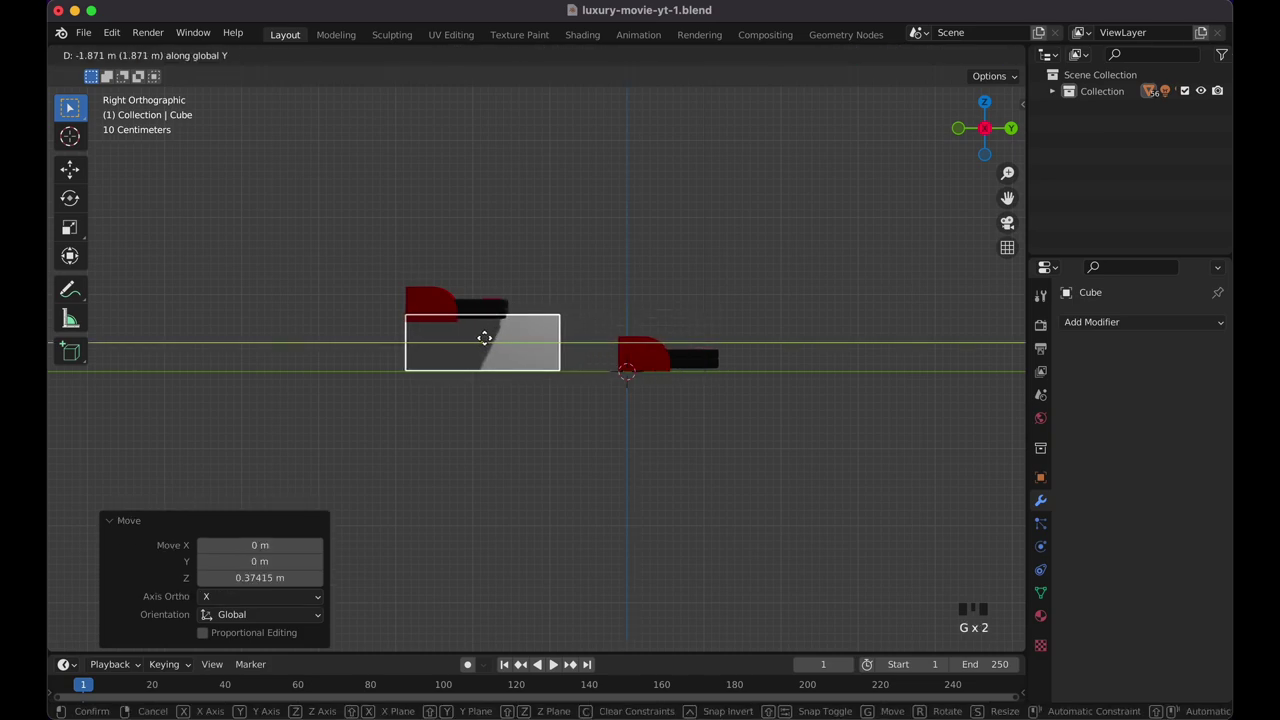
pyautogui.click(551, 345)
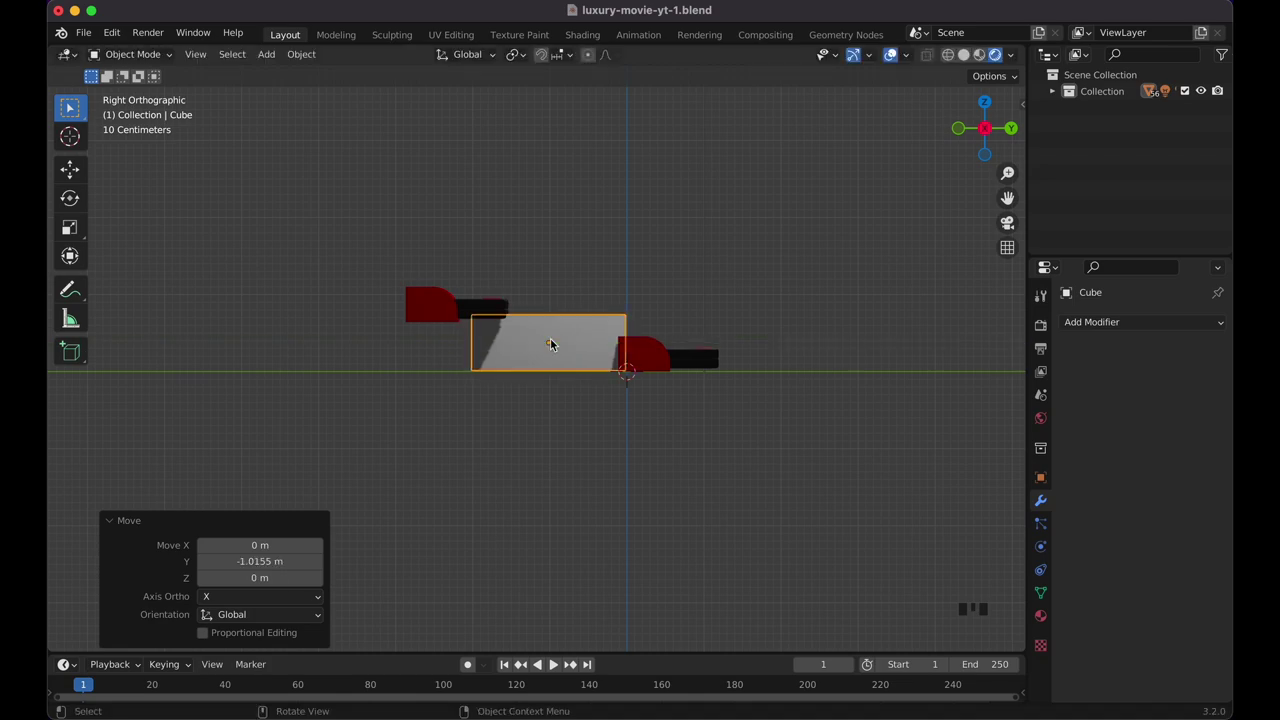
# Scale the cube by 4 along X to make a long platform, and unhide the room.
pyautogui.moveTo(551, 345); pyautogui.dragTo(550, 344, button='middle')
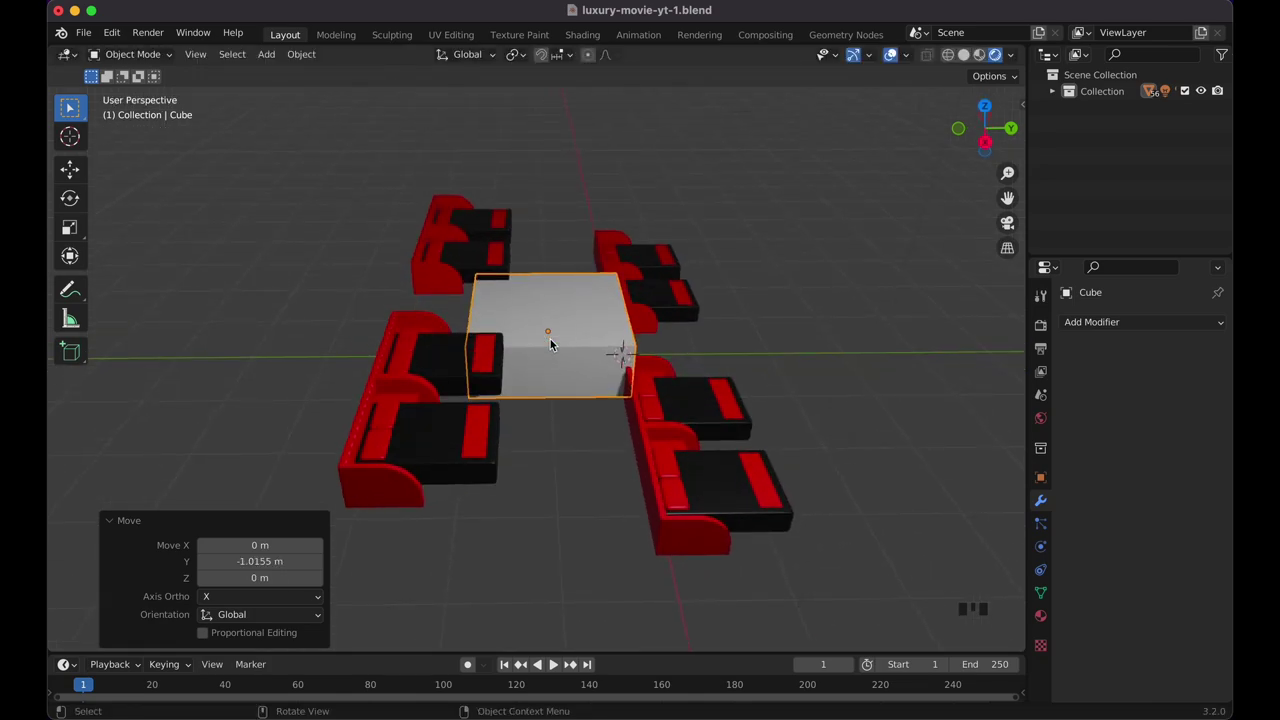
pyautogui.press('s')
pyautogui.press('x')
pyautogui.press('4')
pyautogui.click(551, 345)
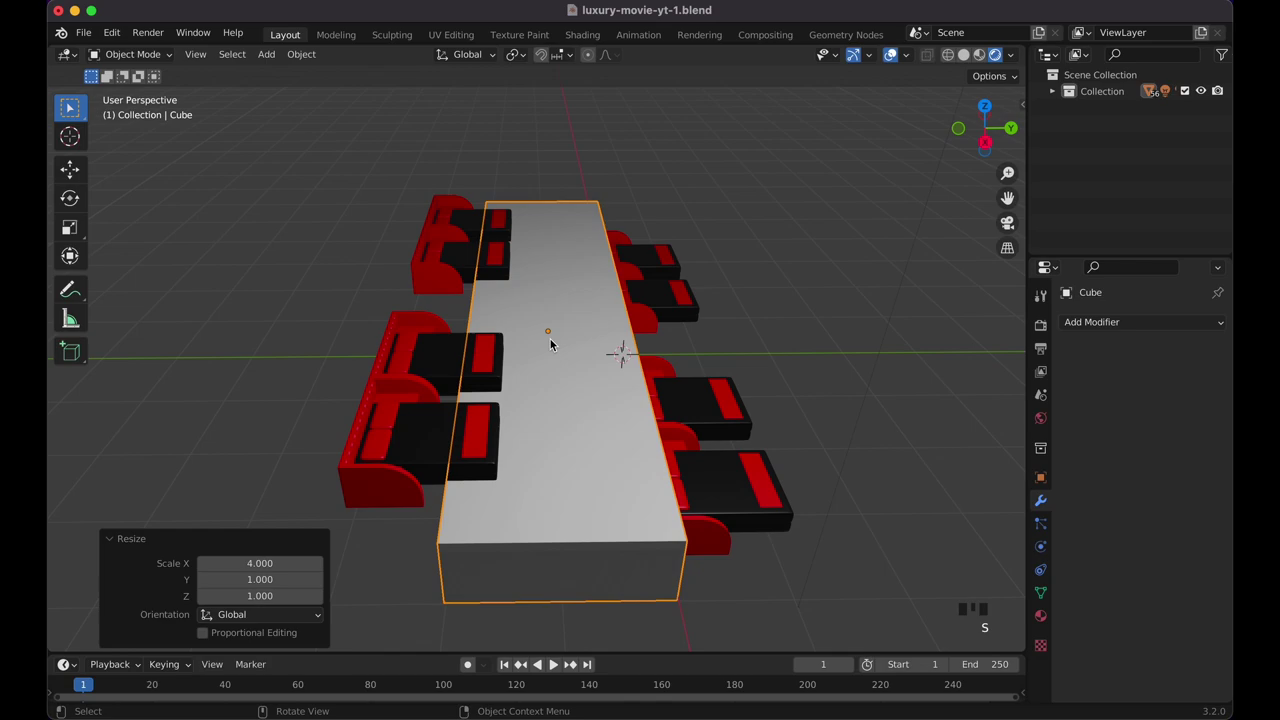
pyautogui.hotkey('alt', 'h')
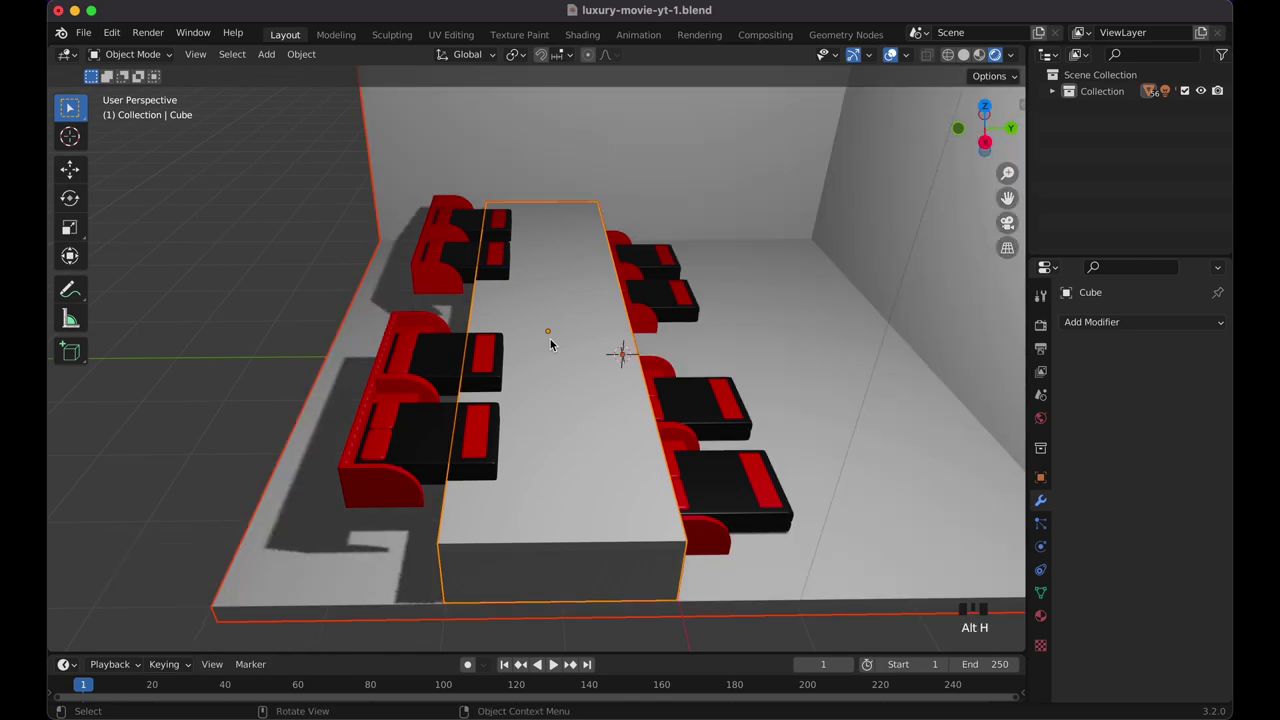
pyautogui.moveTo(550, 339); pyautogui.dragTo(550, 339, button='middle')
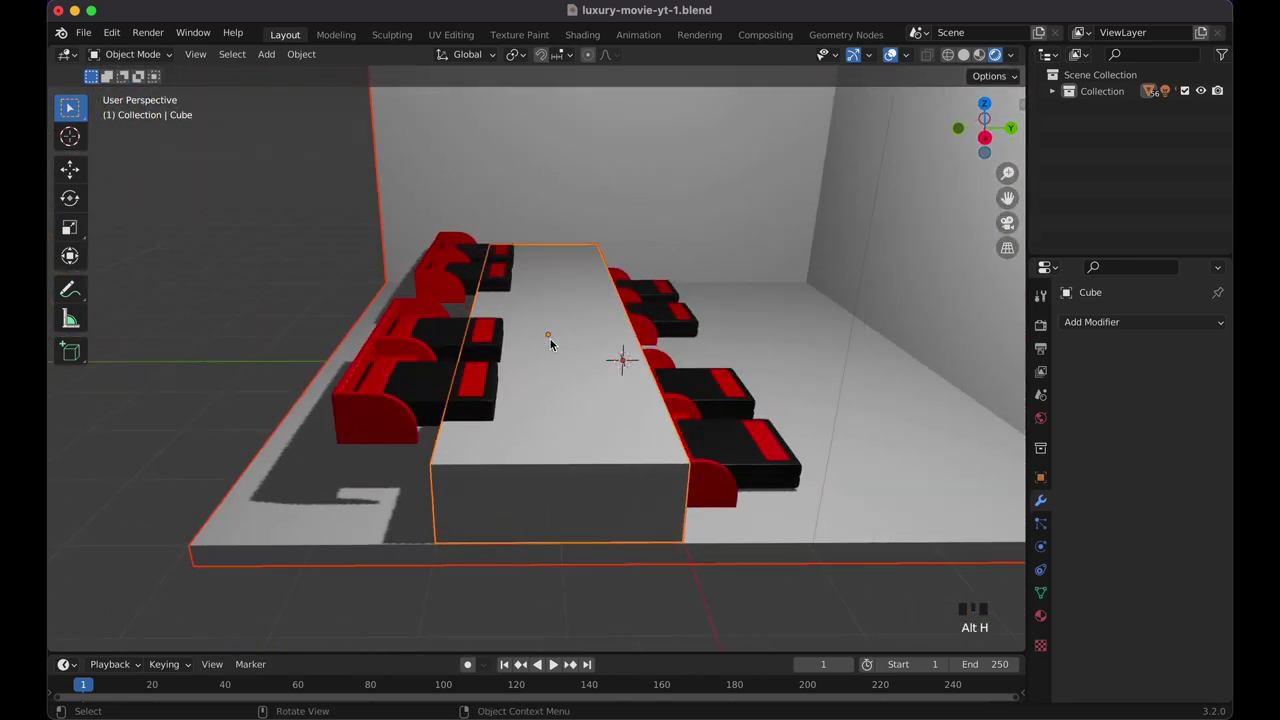
pyautogui.scroll(2, 550, 343)
pyautogui.press('g')
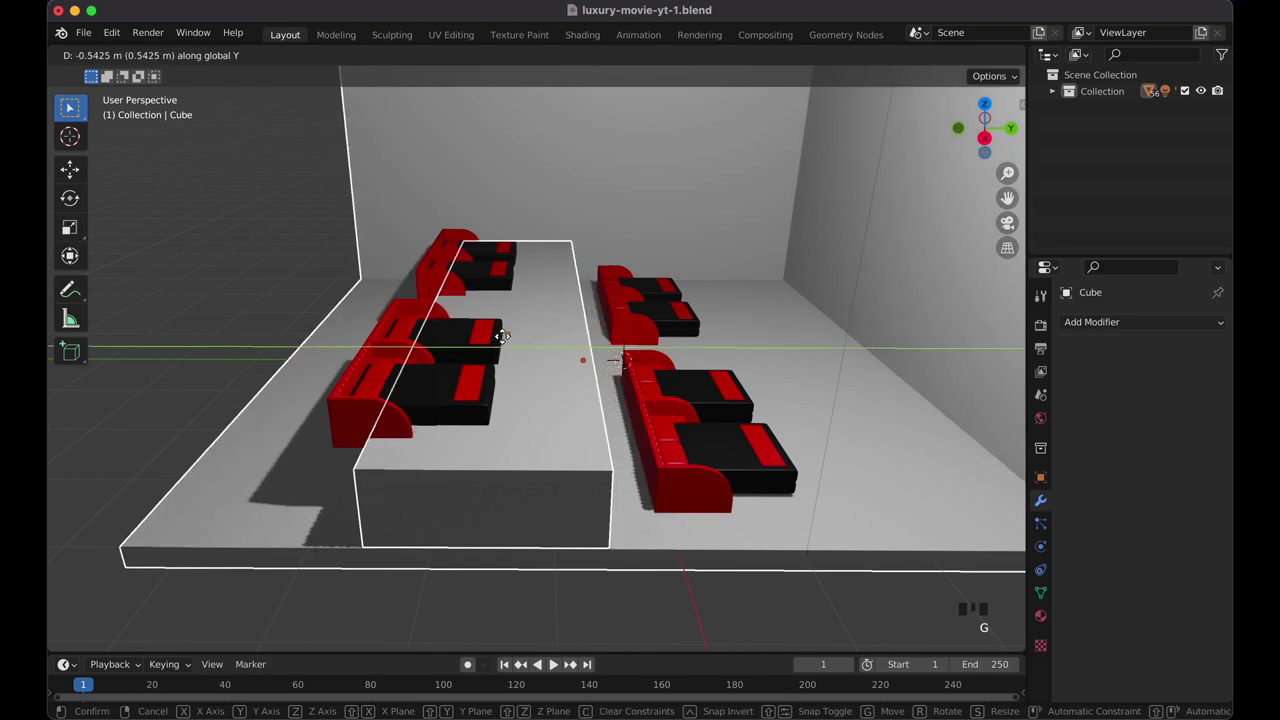
pyautogui.rightClick(490, 340)
# Select only the platform cube and scale it by 2 along Y.
pyautogui.click(594, 448)
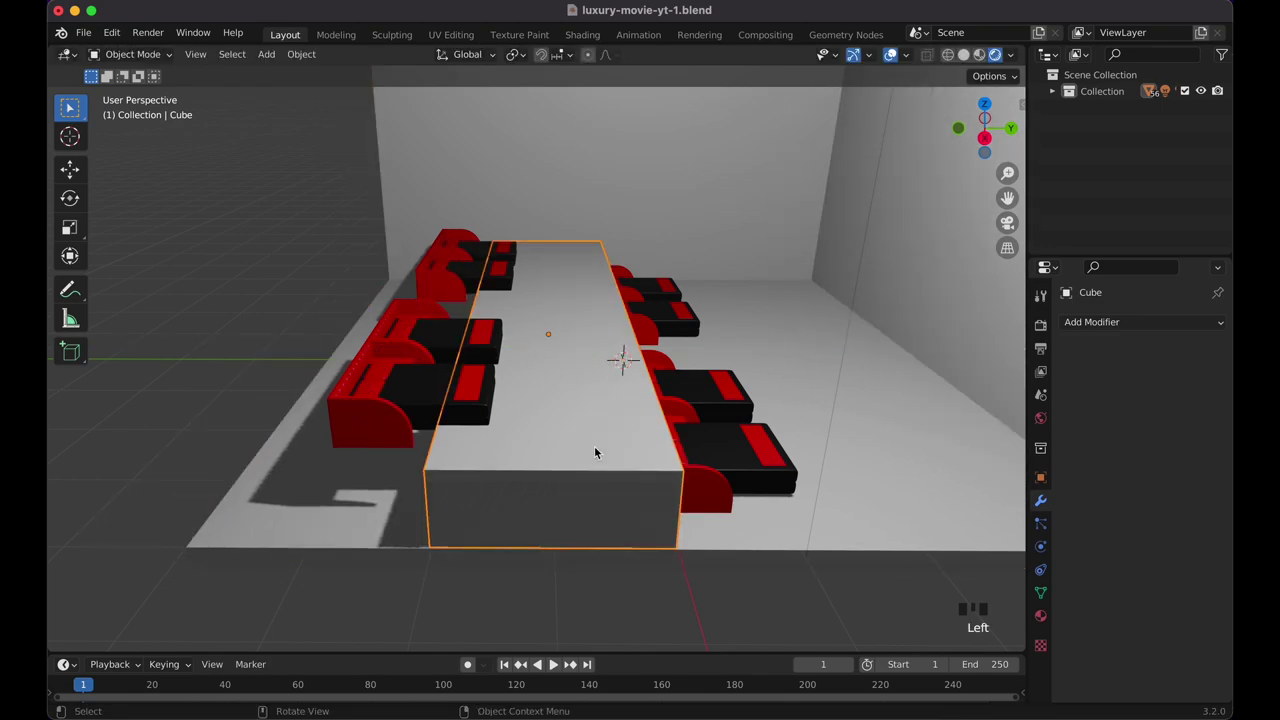
pyautogui.press('g')
pyautogui.press('y')
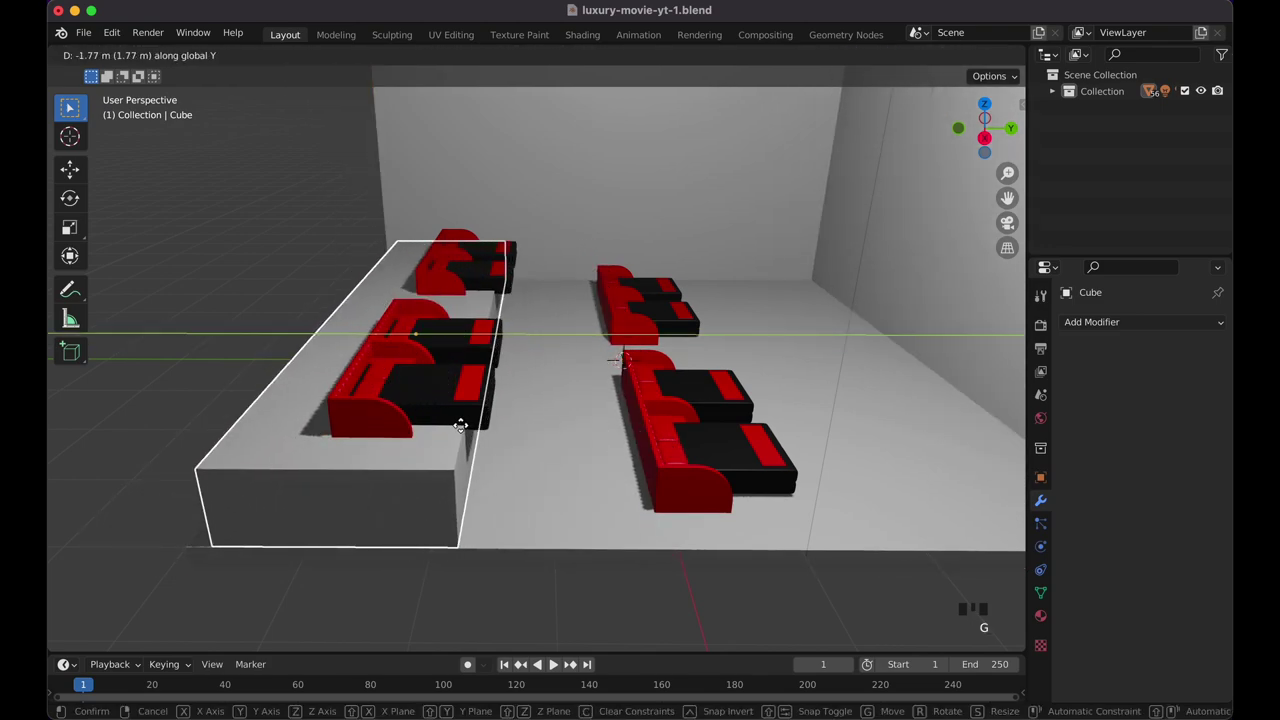
pyautogui.click(583, 422)
pyautogui.press('s')
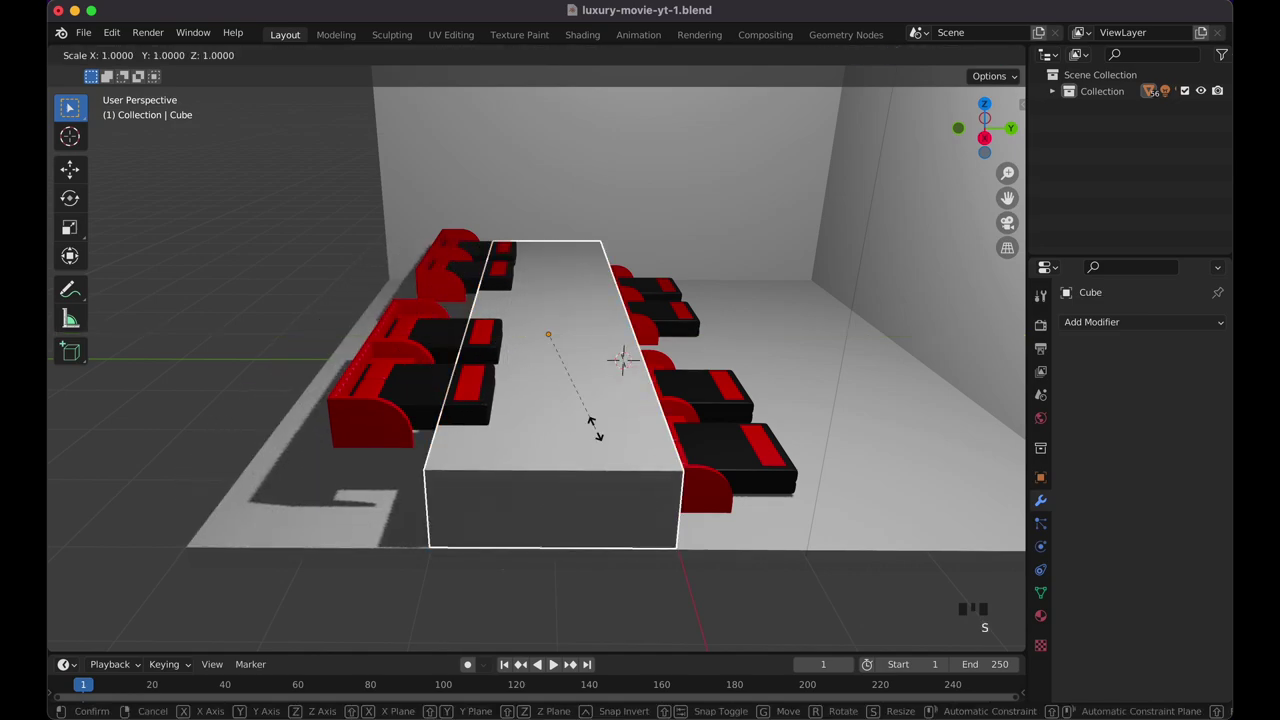
pyautogui.press('y')
pyautogui.press('2')
pyautogui.click(613, 440)
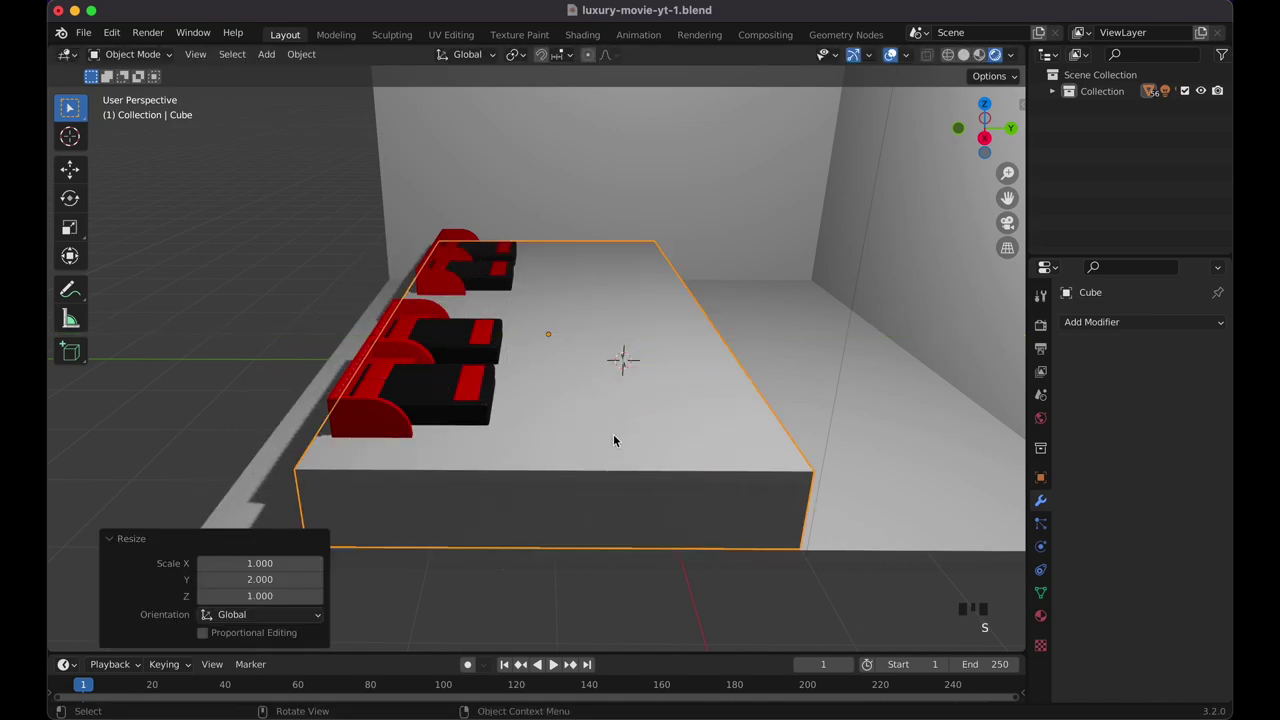
# Move the platform about -0.967 m along Y, away from the front row of beds.
pyautogui.click(614, 440)
pyautogui.press('g')
pyautogui.press('y')
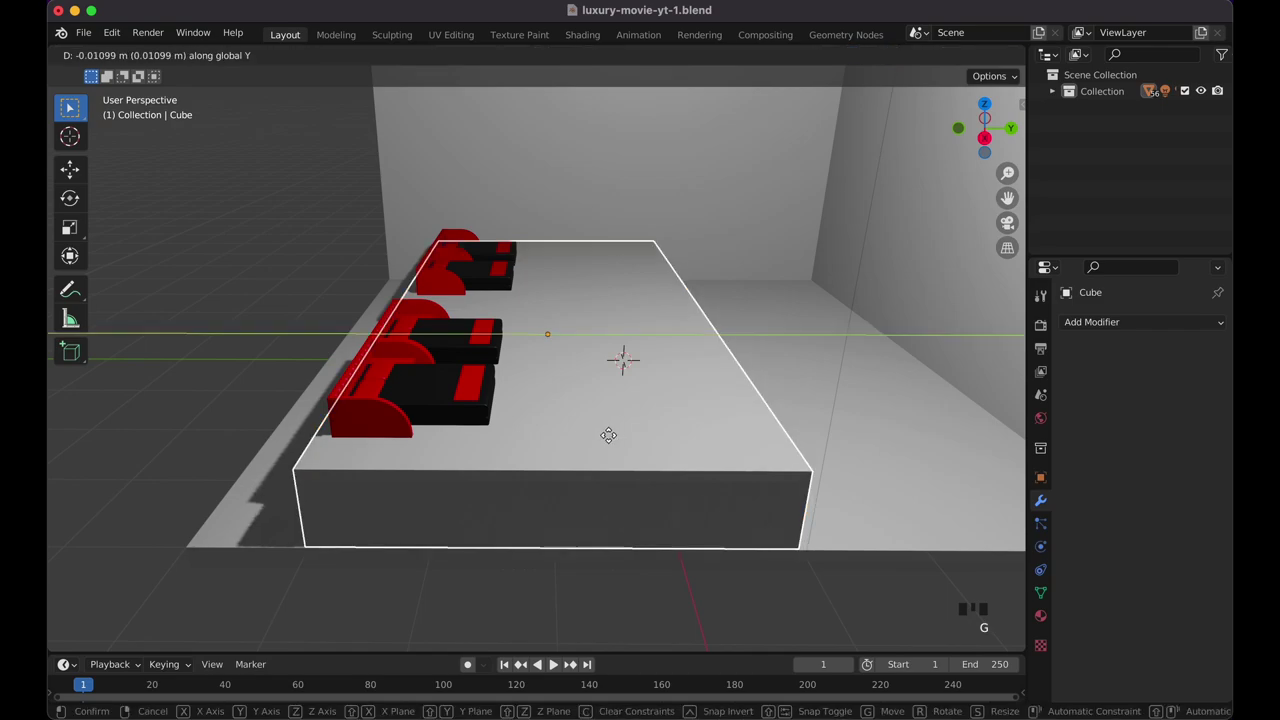
pyautogui.click(541, 426)
pyautogui.moveTo(569, 410); pyautogui.dragTo(575, 408, button='middle')
pyautogui.scroll(10, 575, 412)
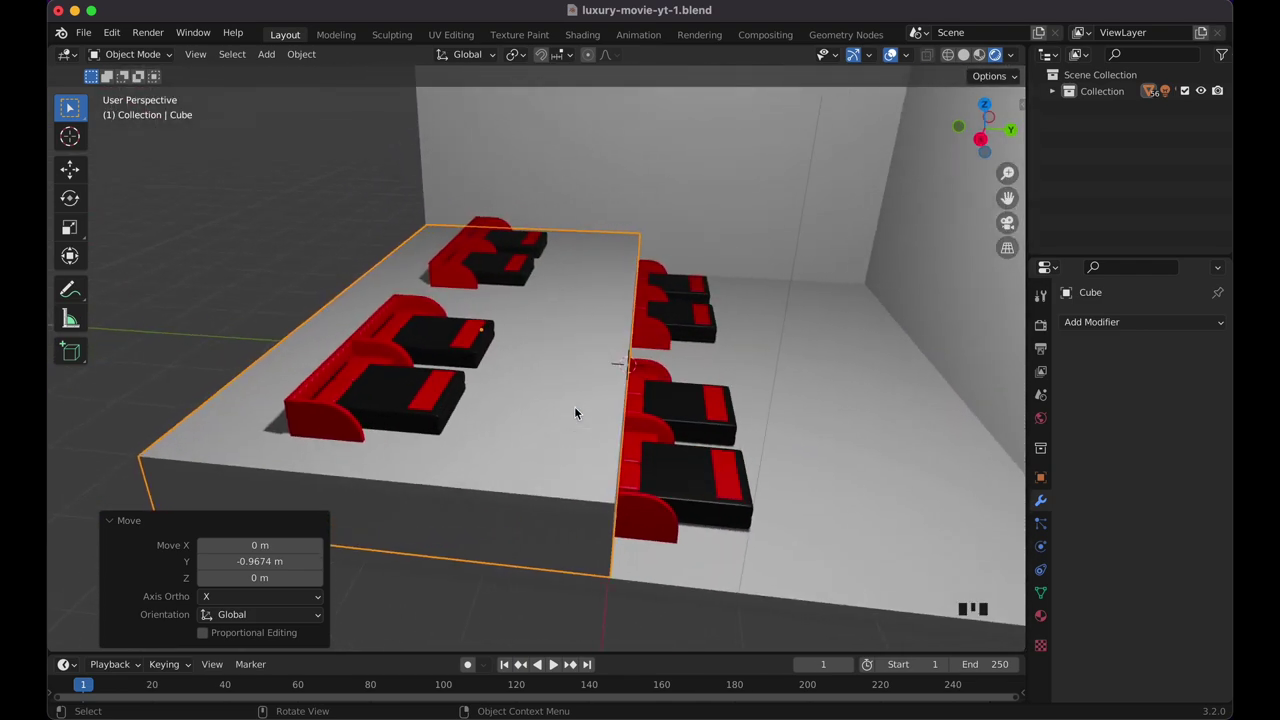
# Scale the platform by about 0.765 along Y and move it about -0.27 m along Y.
pyautogui.press('s')
pyautogui.press('y')
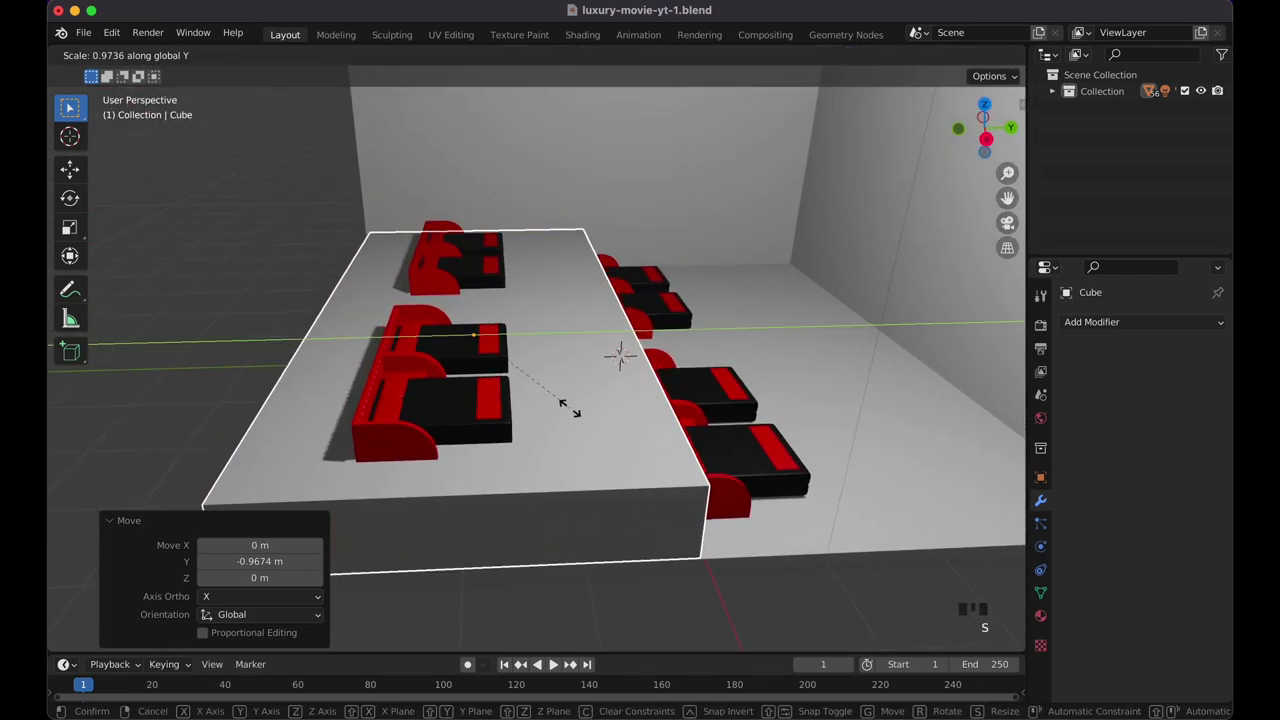
pyautogui.click(539, 402)
pyautogui.press('g')
pyautogui.press('y')
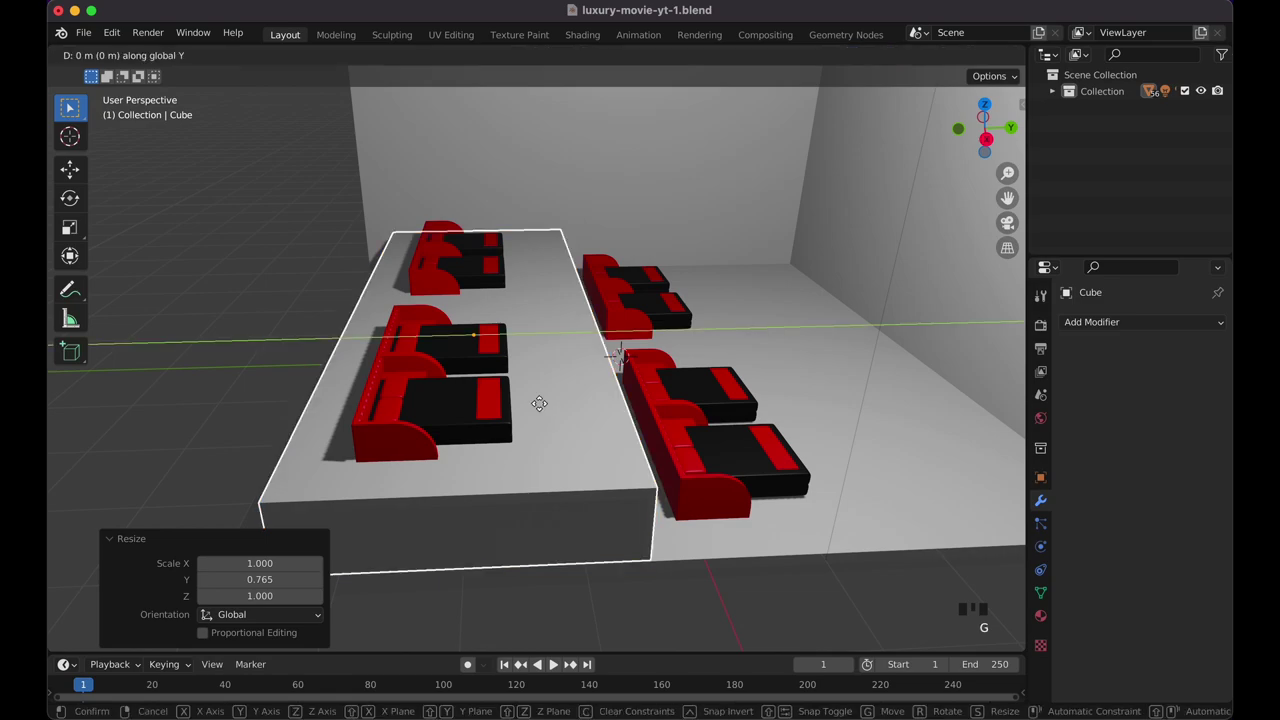
pyautogui.click(519, 400)
pyautogui.scroll(-5, 519, 401)
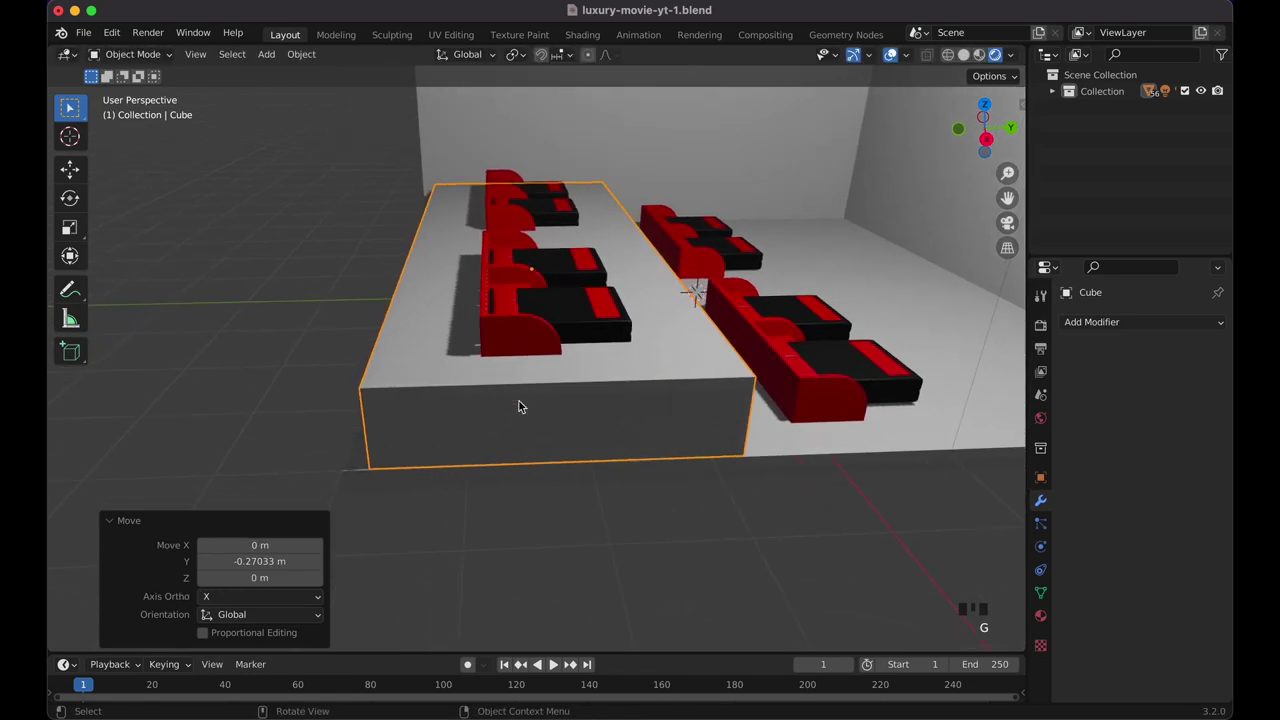
# Move the platform about -0.21 m more along Y, and deselect it.
pyautogui.press('g')
pyautogui.press('y')
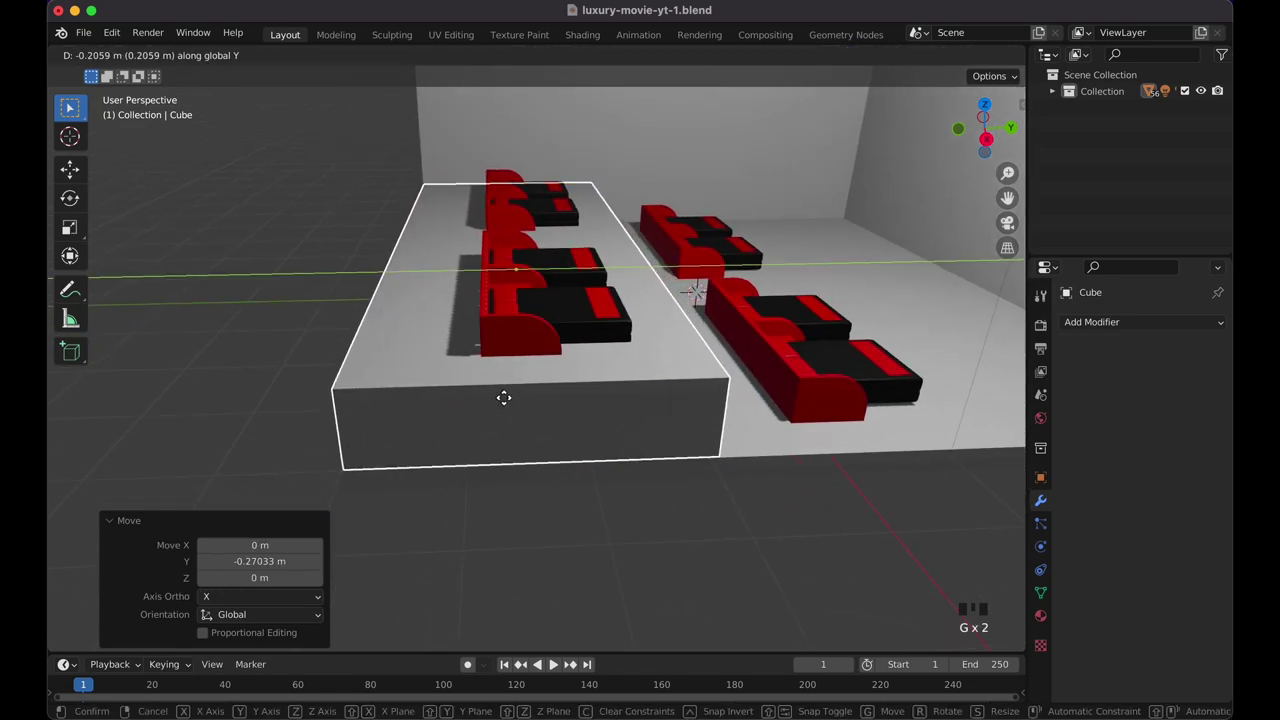
pyautogui.click(502, 397)
pyautogui.click(659, 501)
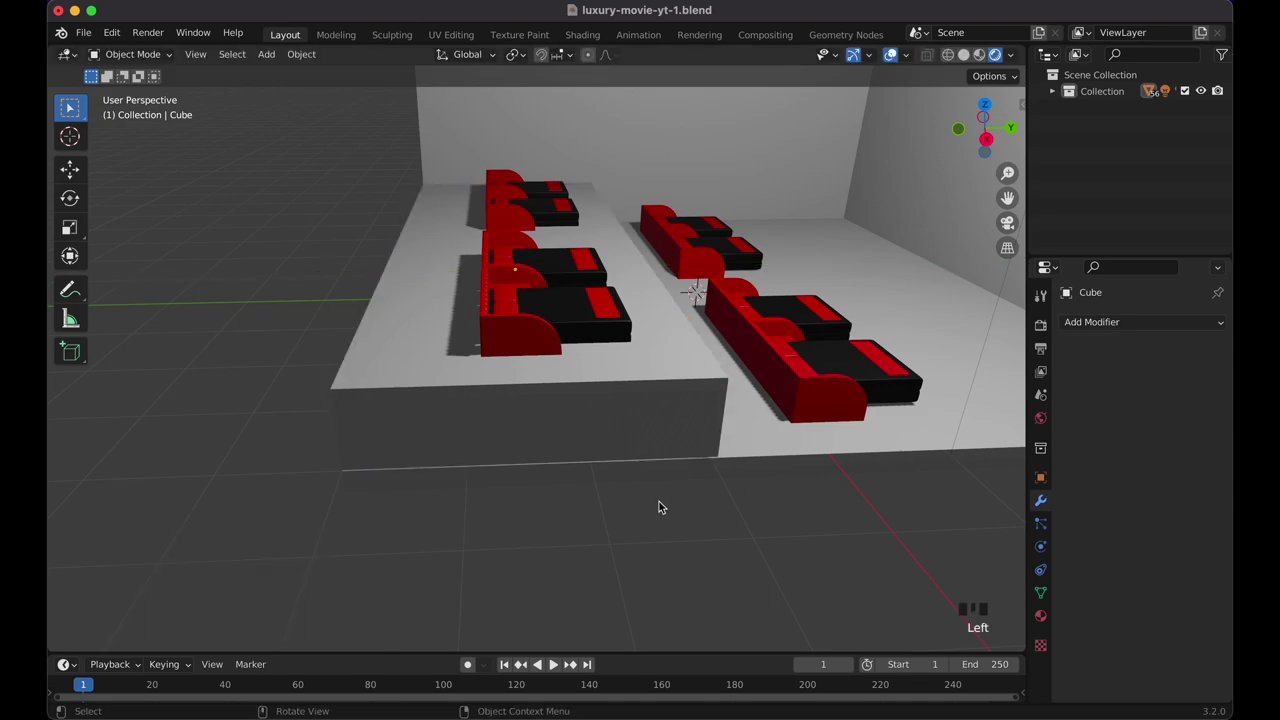
# Examine the bed rows and the platform from several angles to judge their spacing.
pyautogui.scroll(10, 658, 501)
pyautogui.scroll(-10, 658, 507)
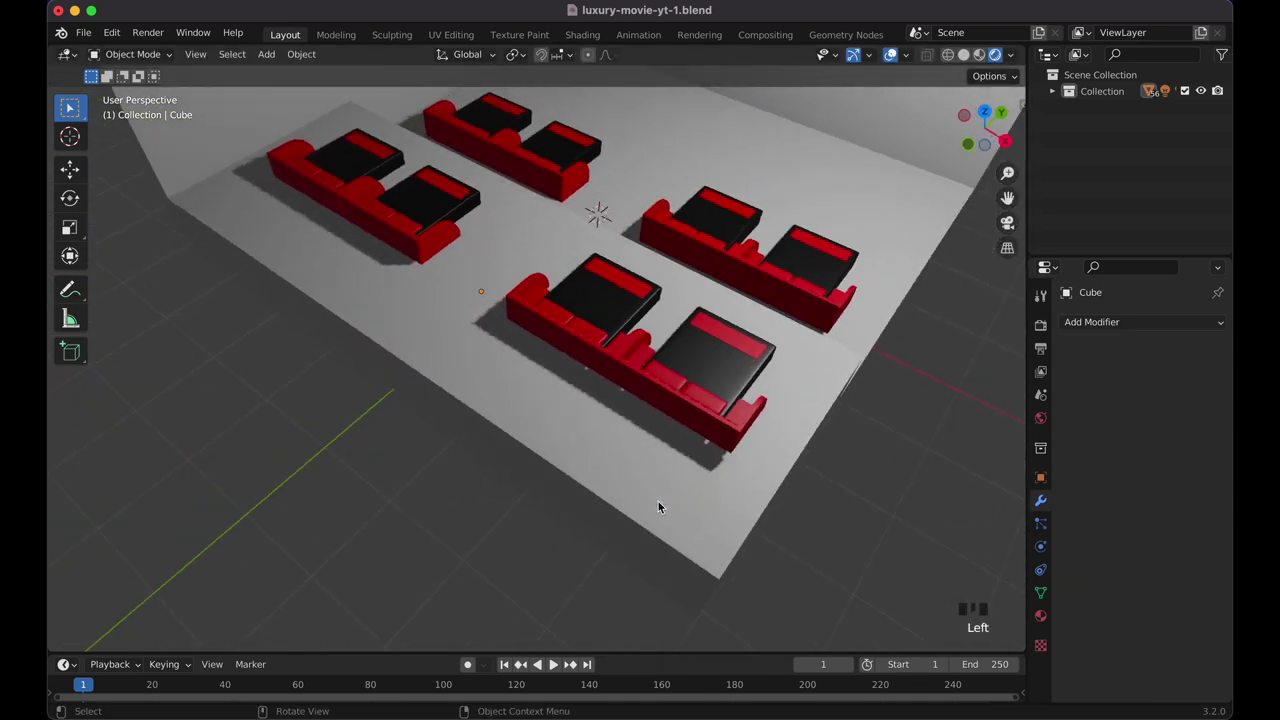
pyautogui.scroll(-5, 658, 501)
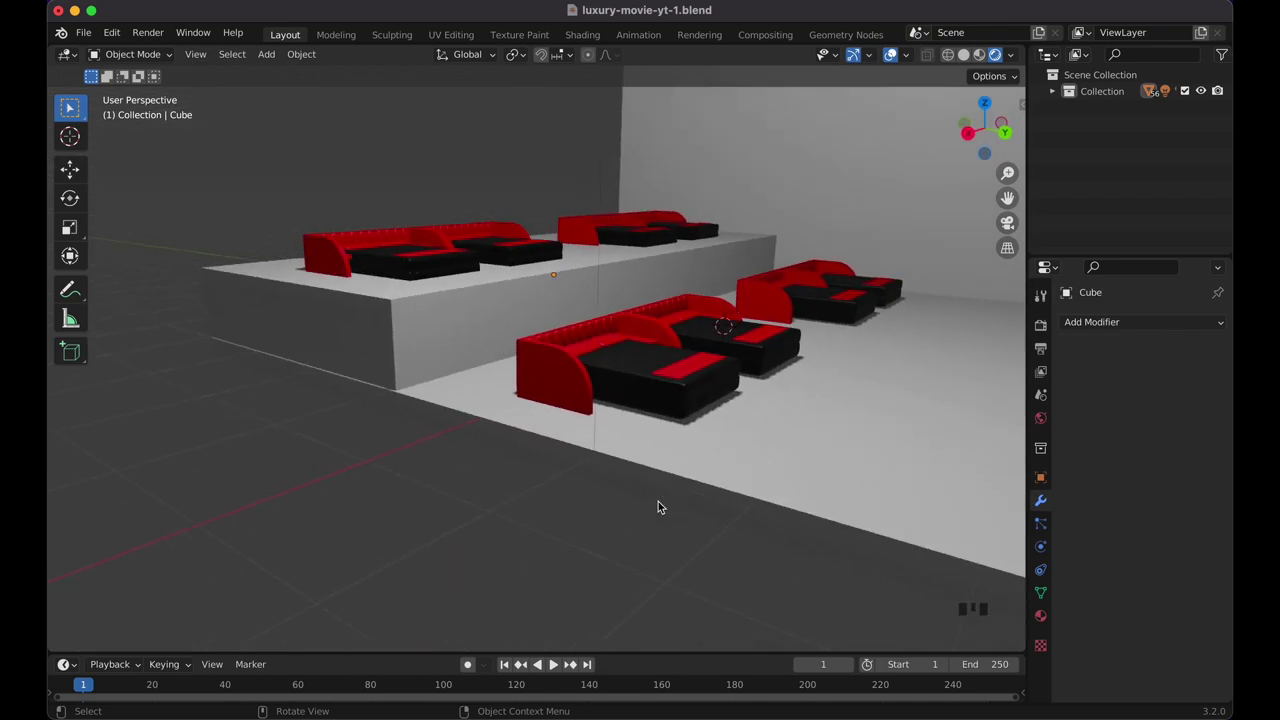
pyautogui.hscroll(-8, 658, 501)
pyautogui.scroll(-10, 658, 507)
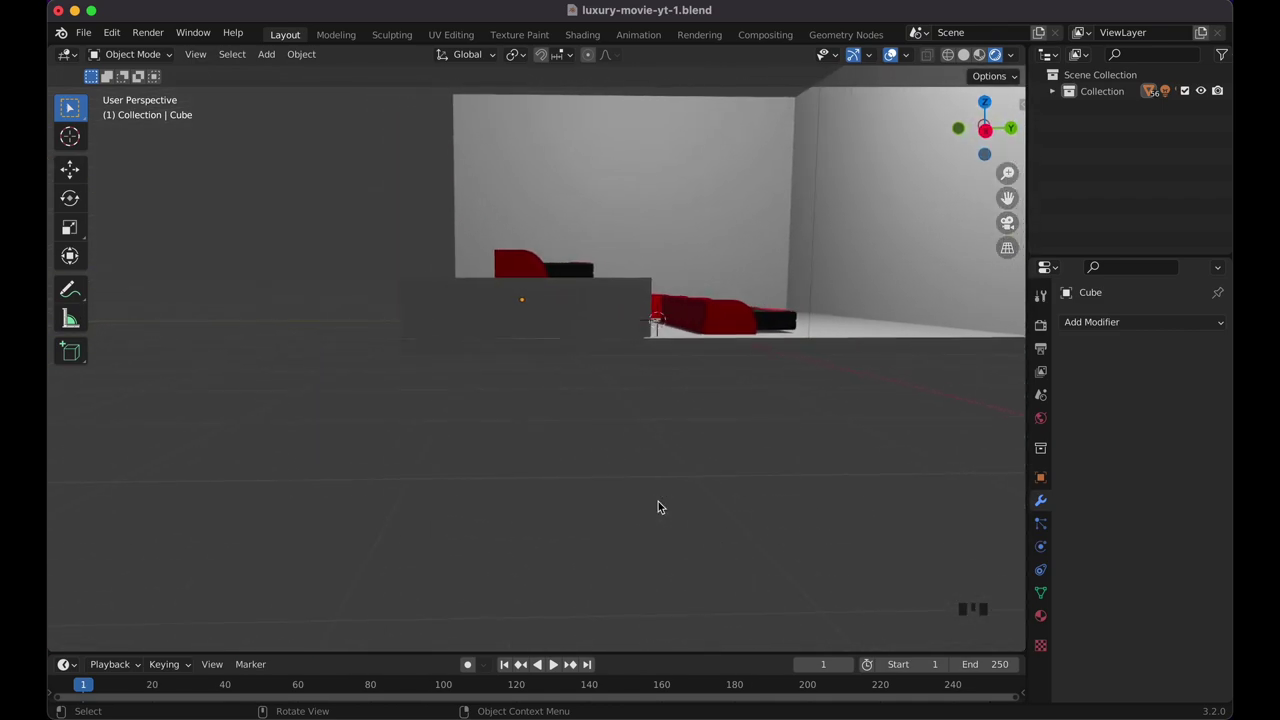
pyautogui.scroll(10, 658, 507)
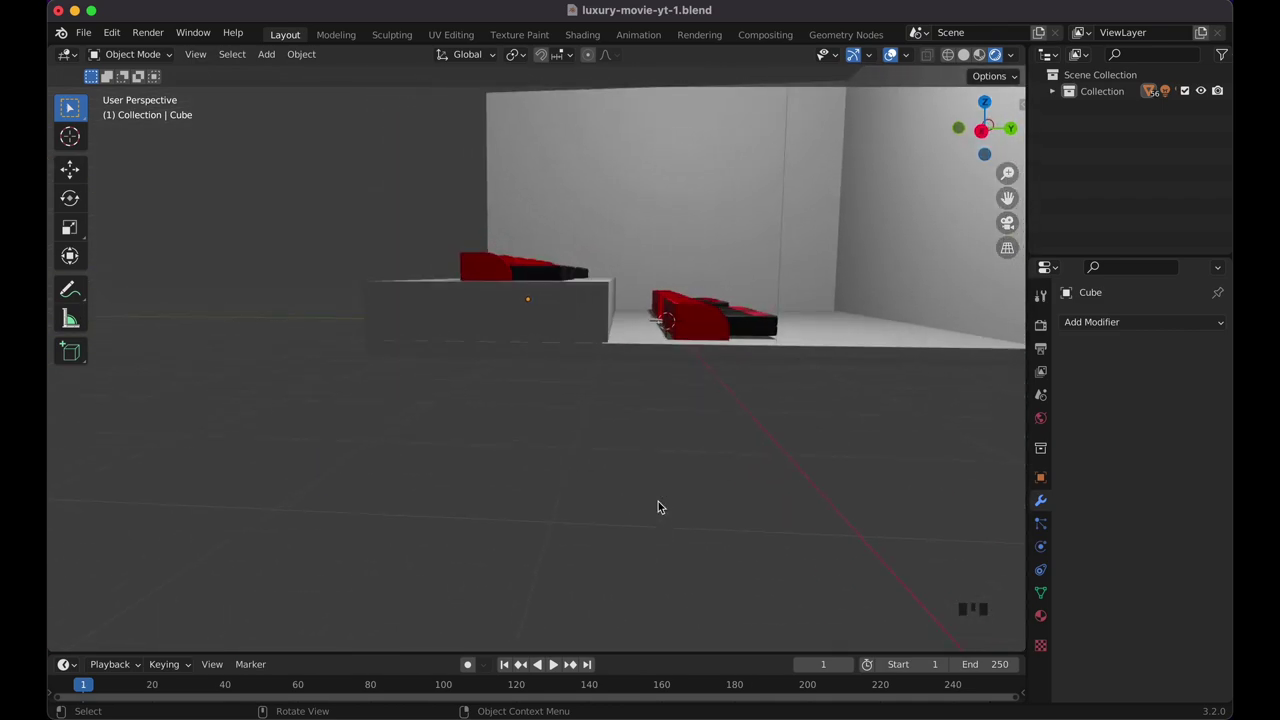
pyautogui.scroll(10, 658, 507)
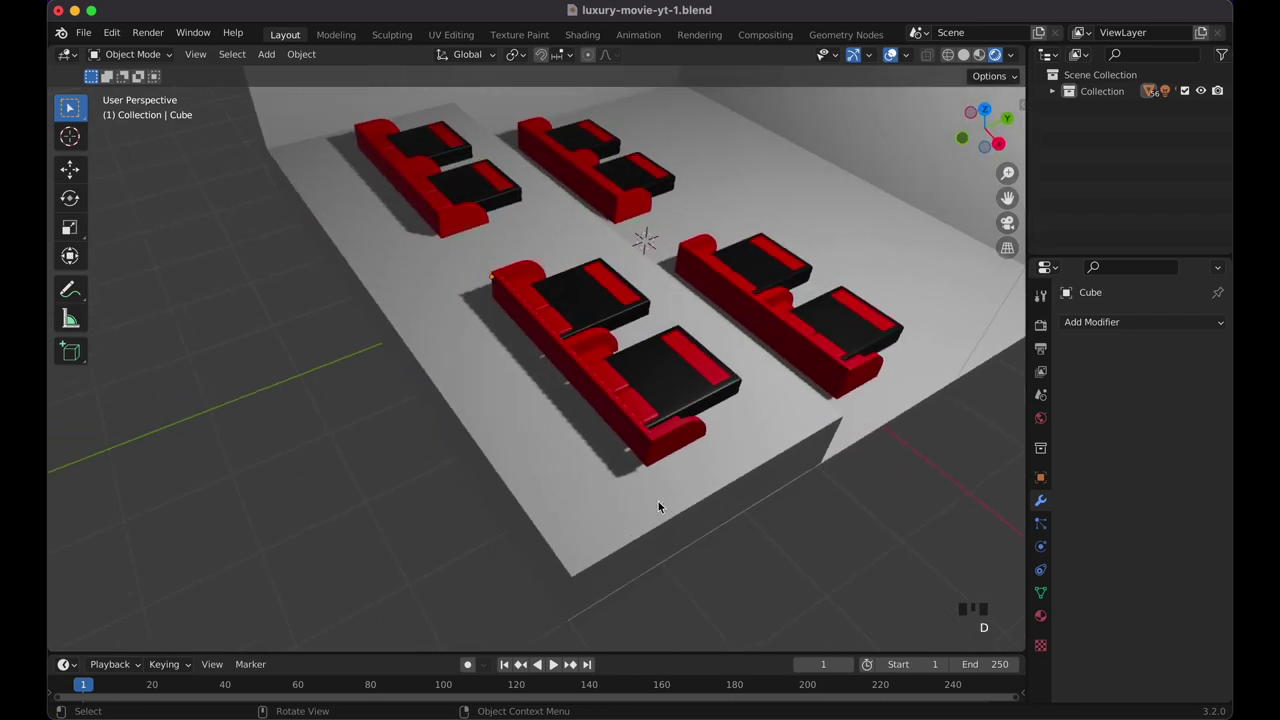
pyautogui.scroll(8, 624, 532)
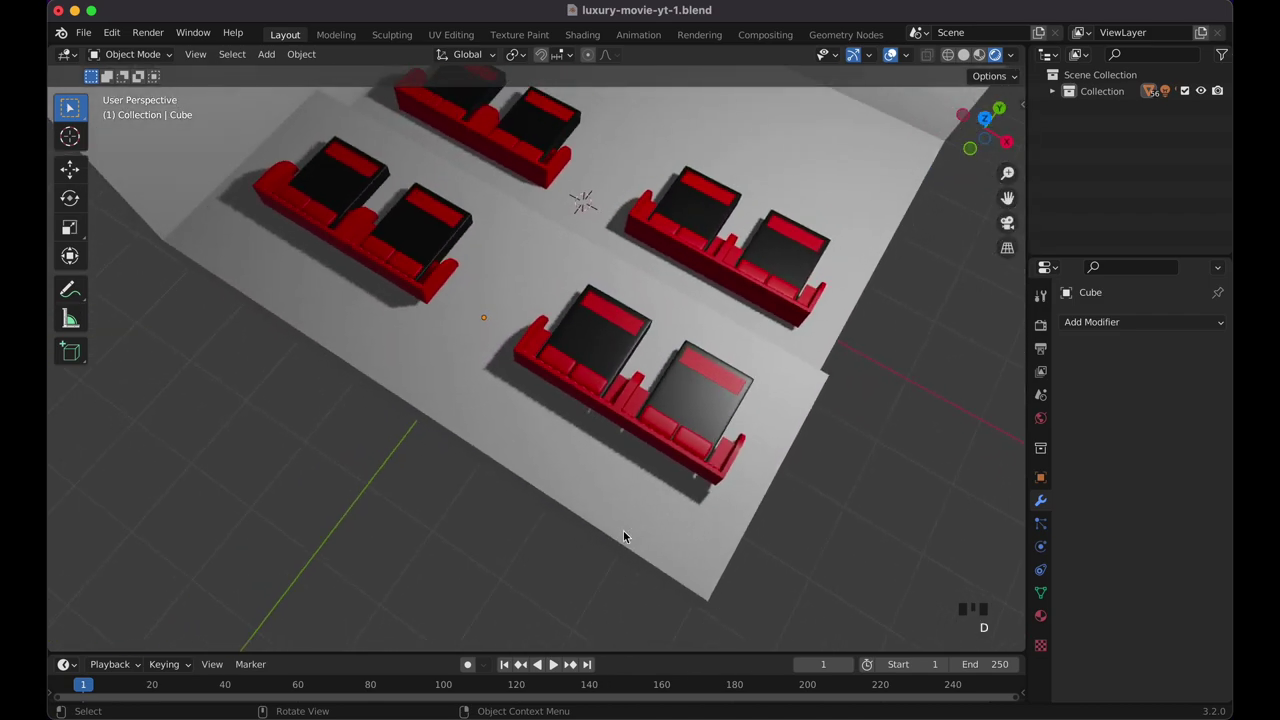
pyautogui.hscroll(-8, 624, 536)
# Hide the platform and the room so only the beds remain in view.
pyautogui.click(523, 392)
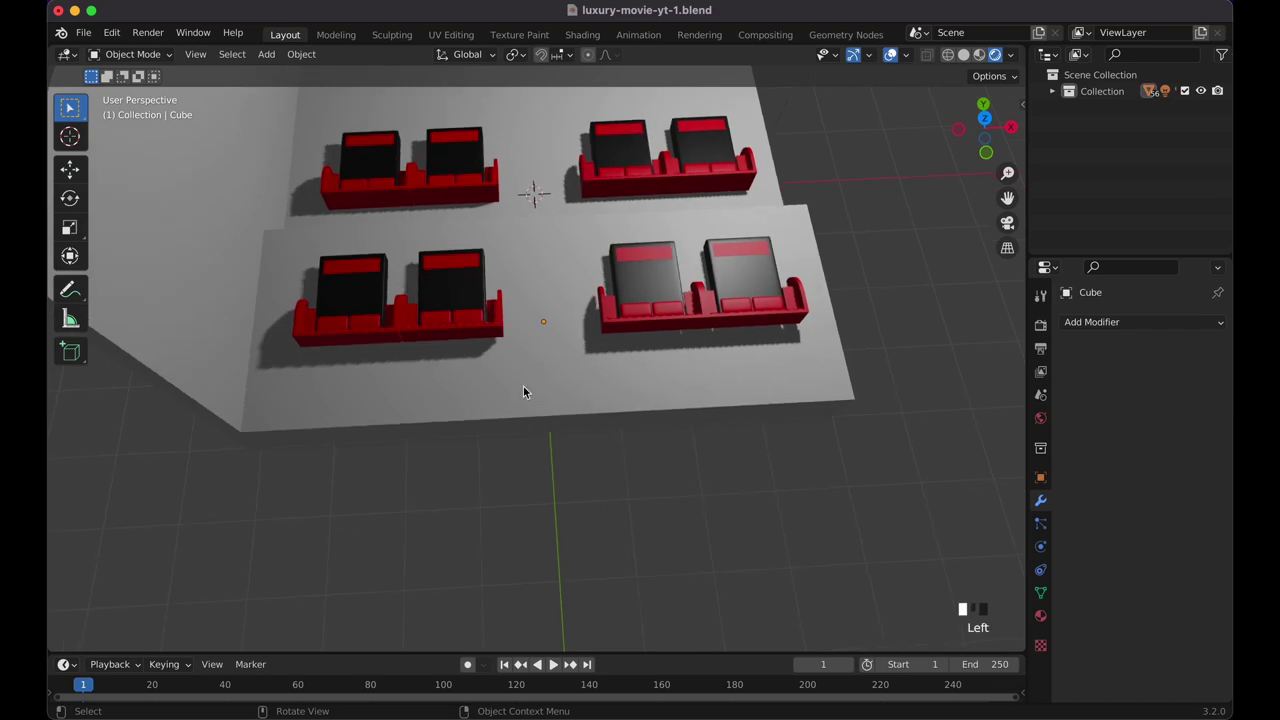
pyautogui.keyDown('shift'); pyautogui.click(553, 186); pyautogui.keyUp('shift')
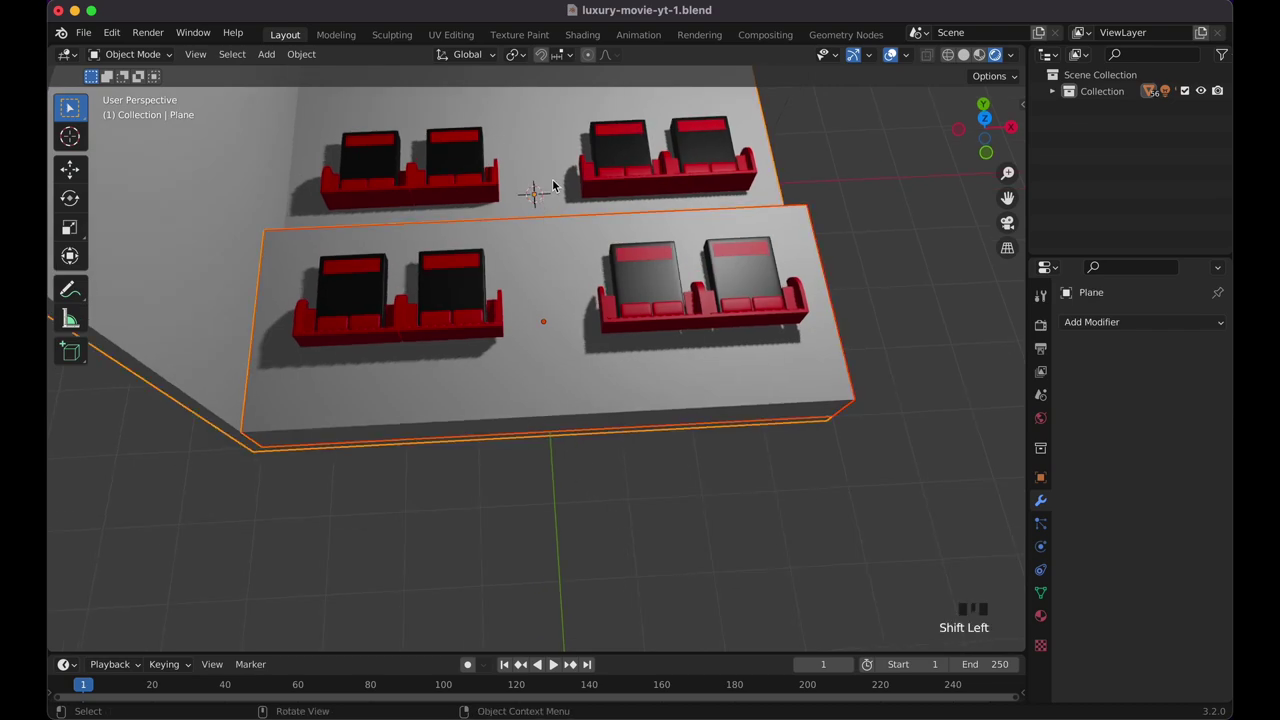
pyautogui.press('h')
# Select the back-row beds and move them about -0.35 m along Y, and unhide the platform and room.
pyautogui.moveTo(285, 260); pyautogui.dragTo(868, 410)
pyautogui.press('g')
pyautogui.press('y')
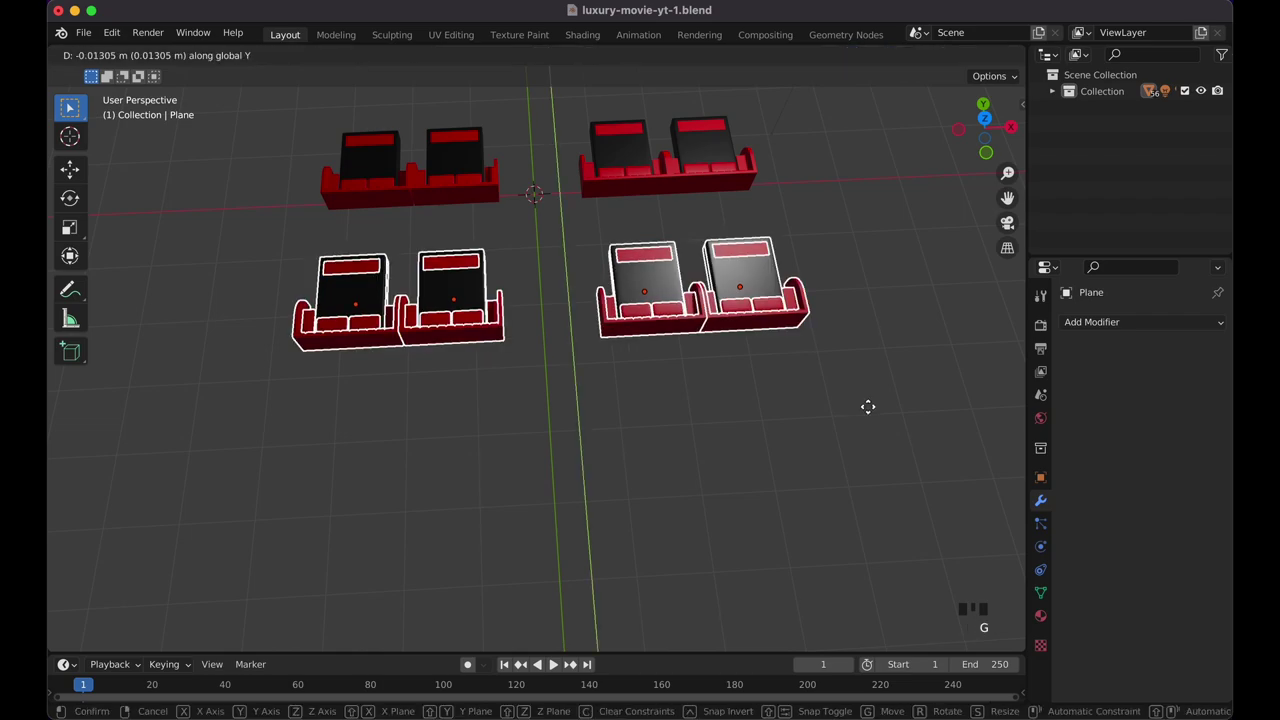
pyautogui.click(872, 435)
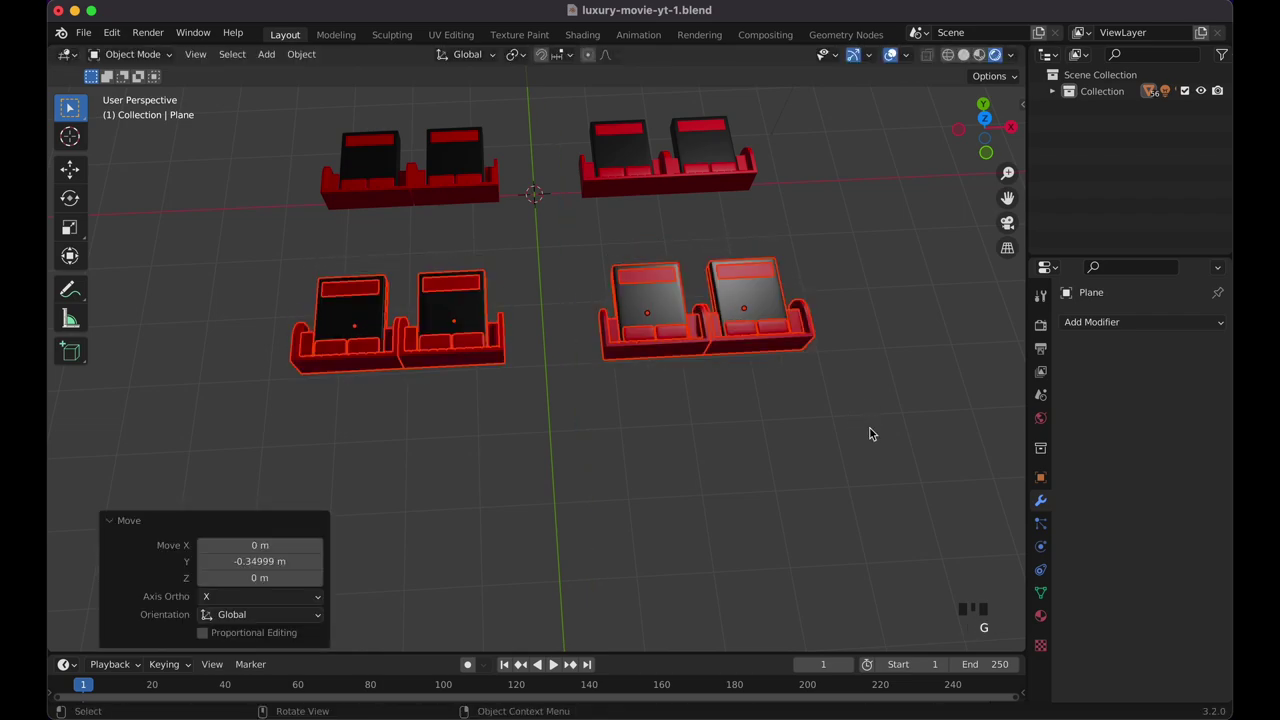
pyautogui.hotkey('alt', 'h')
pyautogui.click(908, 419)
pyautogui.moveTo(908, 419); pyautogui.dragTo(908, 418, button='middle')
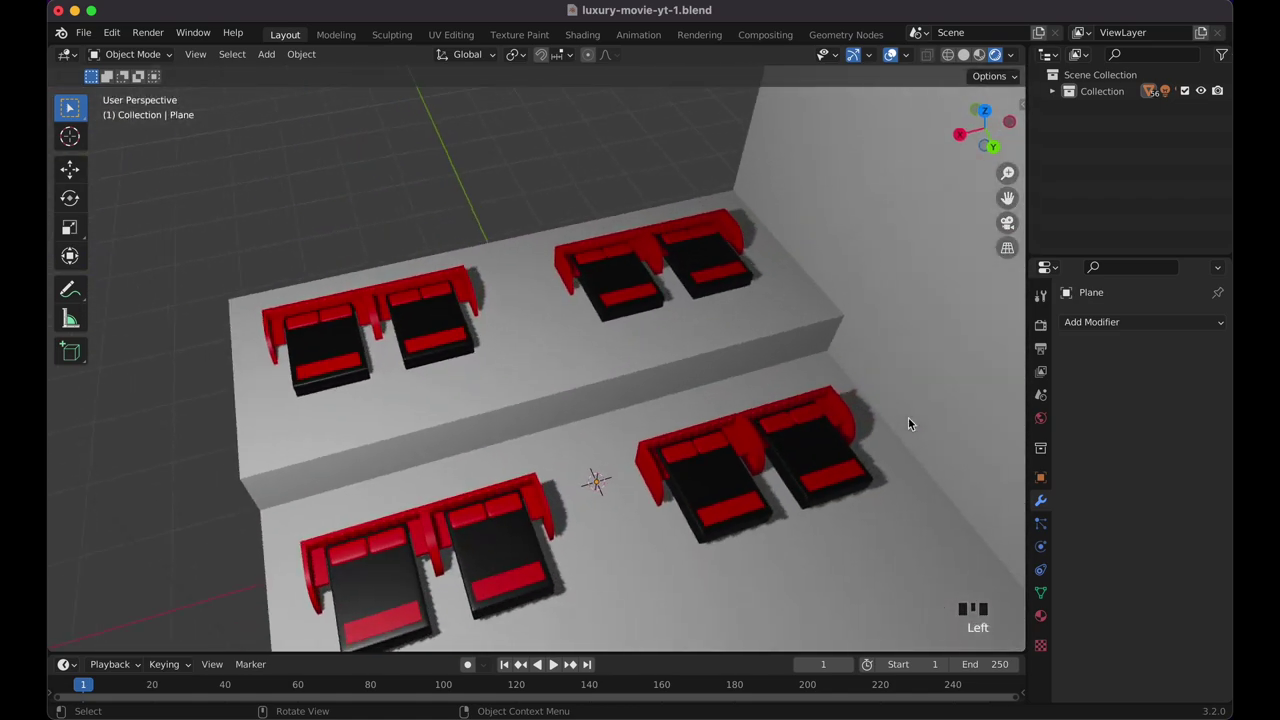
pyautogui.hscroll(-15, 908, 423)
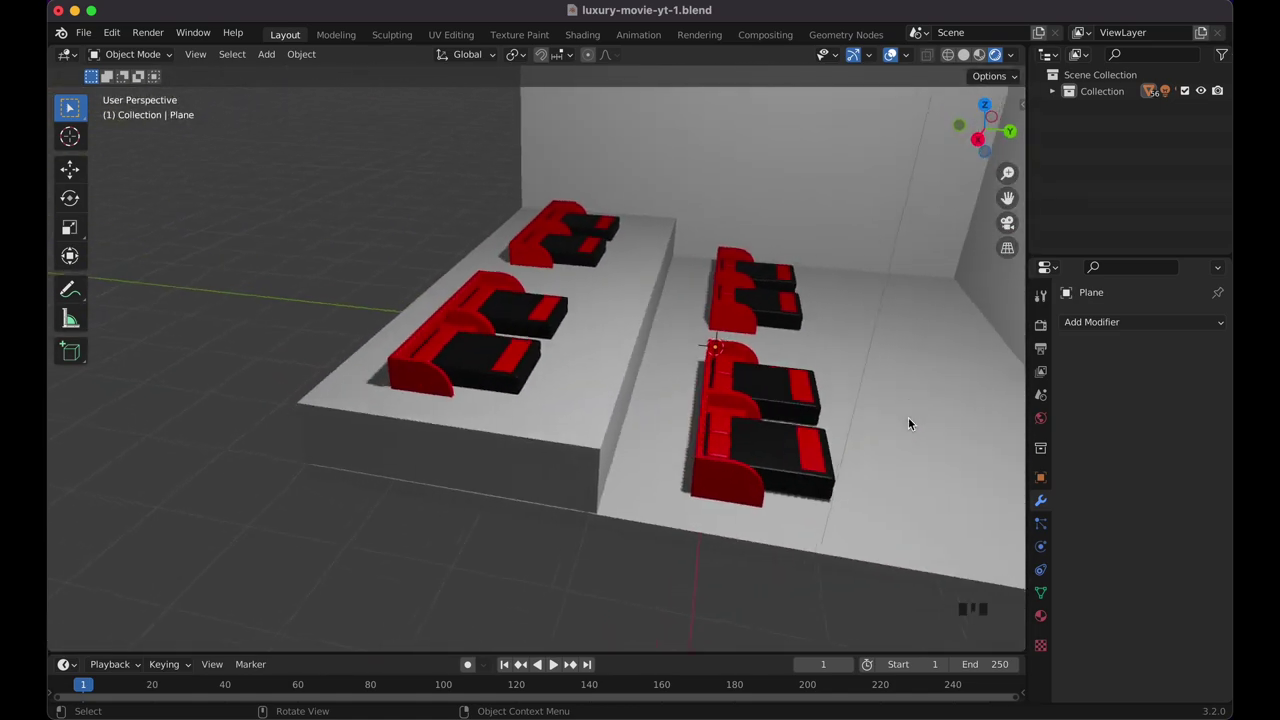
pyautogui.hscroll(-10, 908, 417)
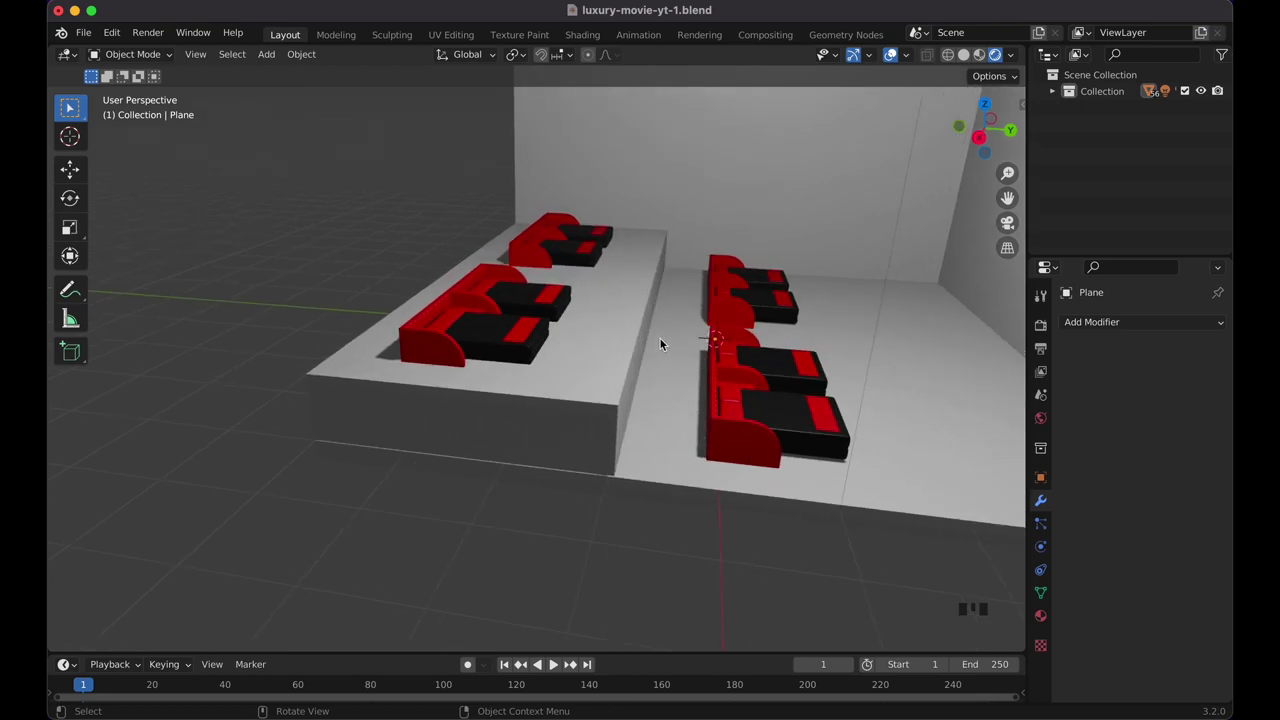
# Duplicate the platform and place the copy about 3.056 m along Y, in front of the original.
pyautogui.click(614, 338)
pyautogui.hotkey('shift', 'd')
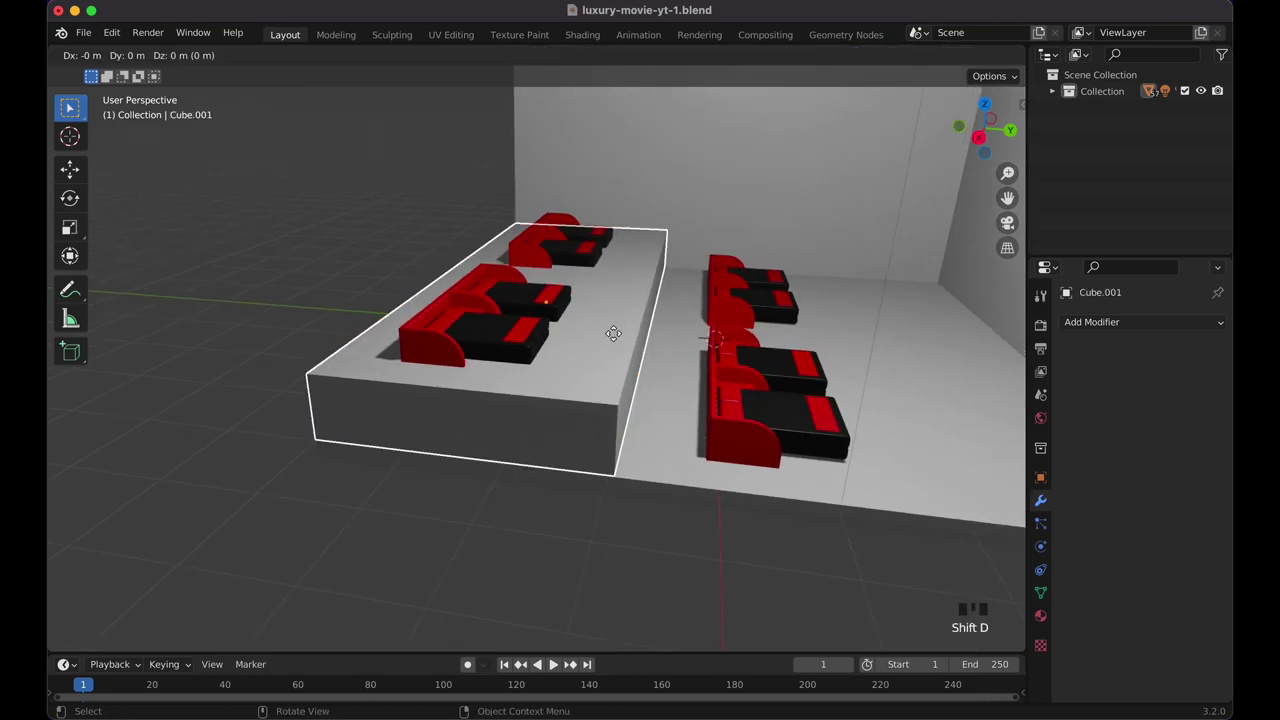
pyautogui.press('y')
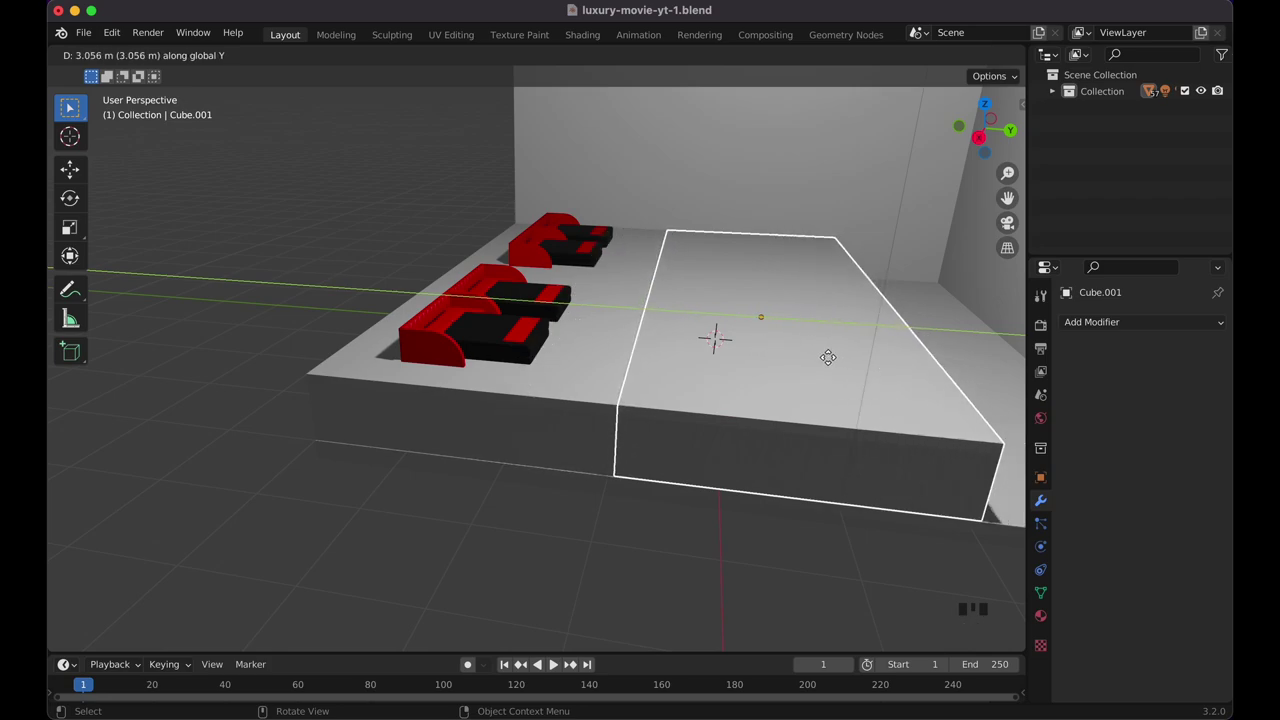
pyautogui.click(827, 357)
# Scale the platform copy by about 0.263 along Y and move it about -1.137 m along Y against the platform's front.
pyautogui.press('s')
pyautogui.press('y')
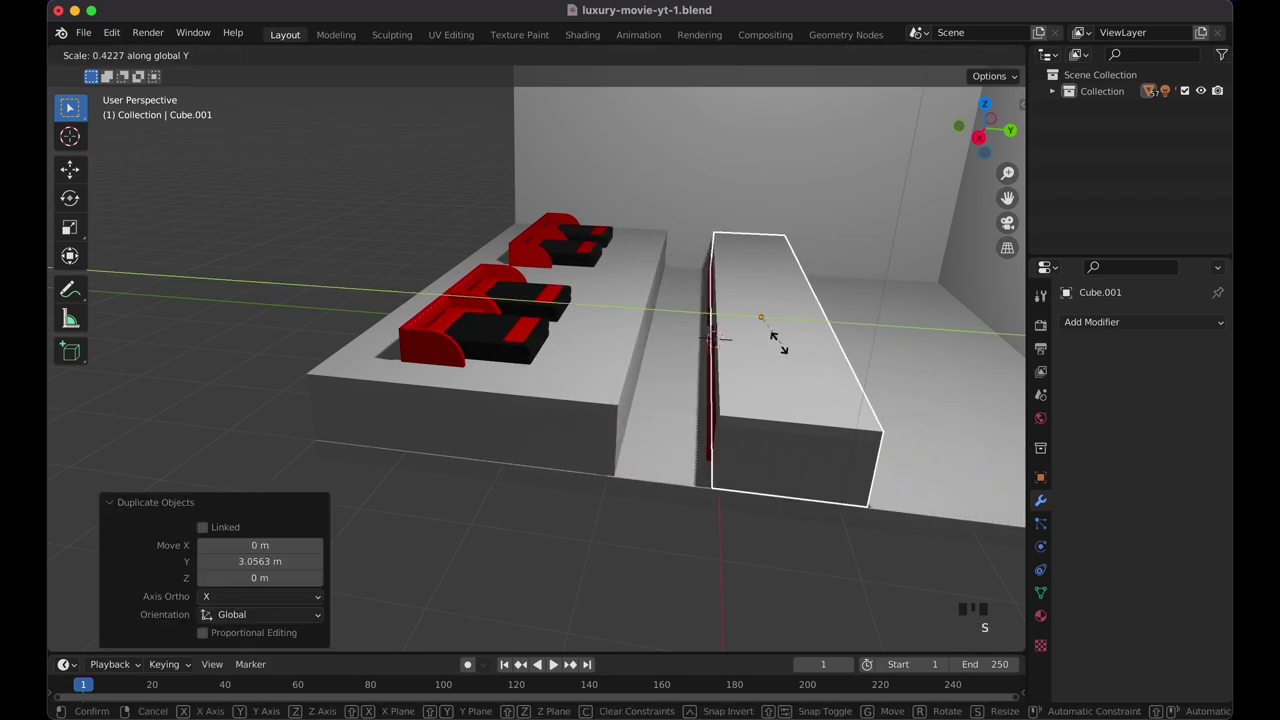
pyautogui.click(757, 337)
pyautogui.press('g')
pyautogui.press('y')
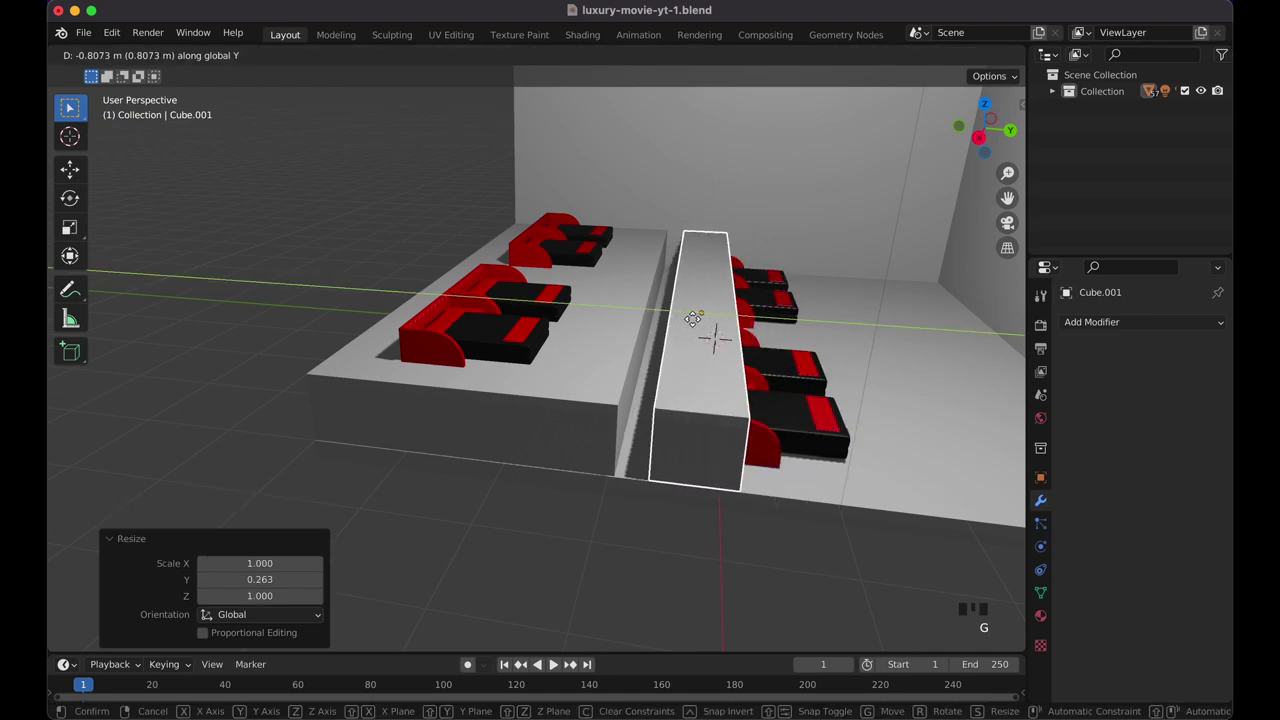
pyautogui.click(675, 318)
# Scale the narrow platform copy by about 0.403 along Z to make a low step.
pyautogui.press('s')
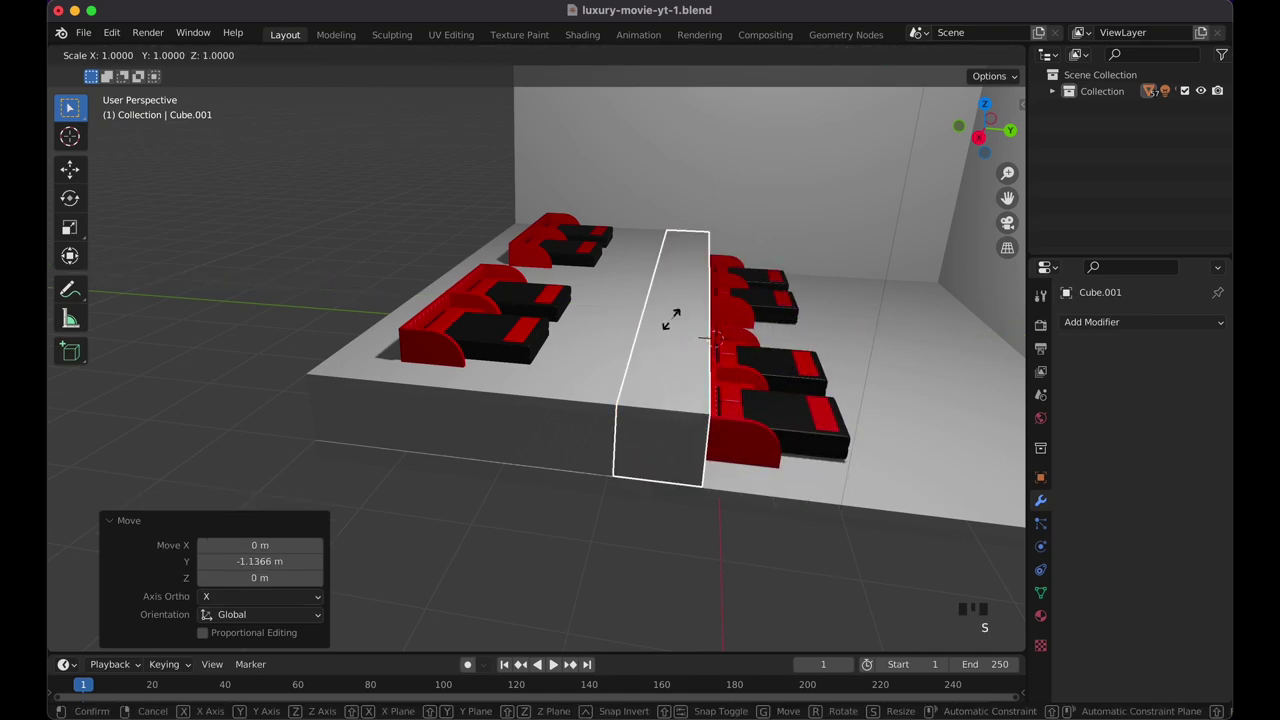
pyautogui.press('z')
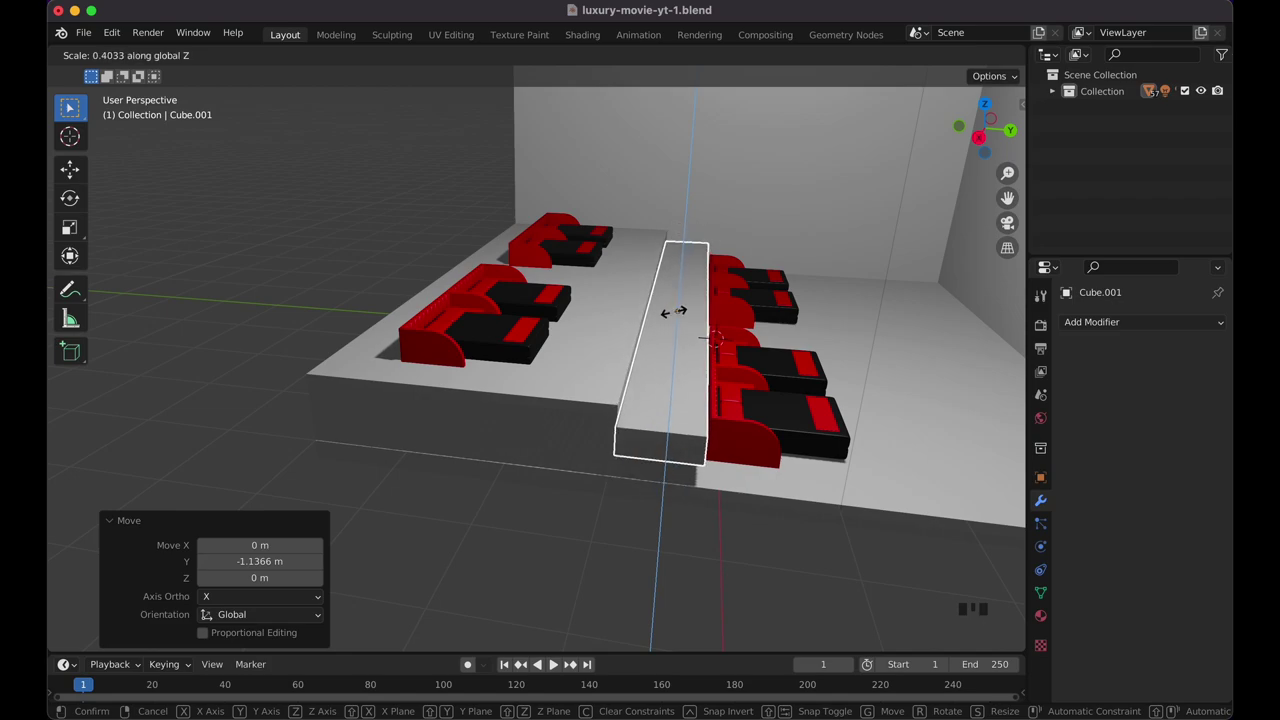
pyautogui.click(675, 313)
# In right view, lower the step about 0.229 m along Z so it rests on the floor.
pyautogui.press('KP_3')
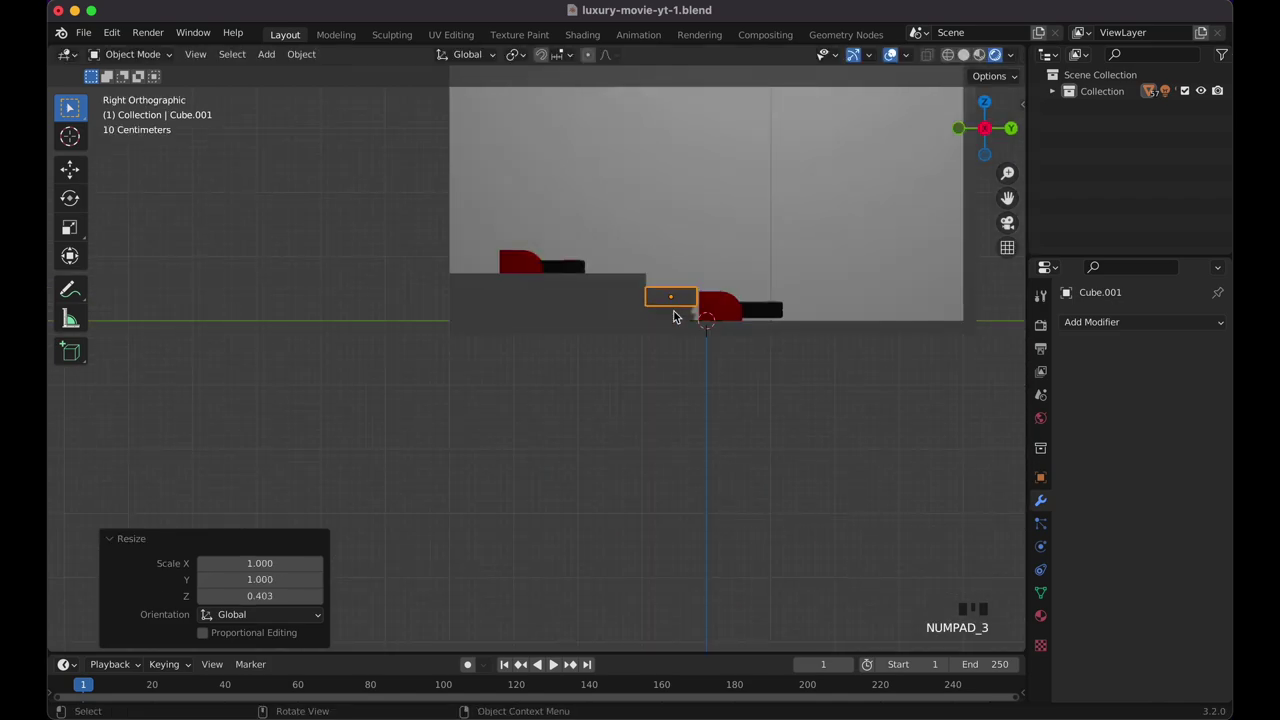
pyautogui.scroll(4, 673, 317)
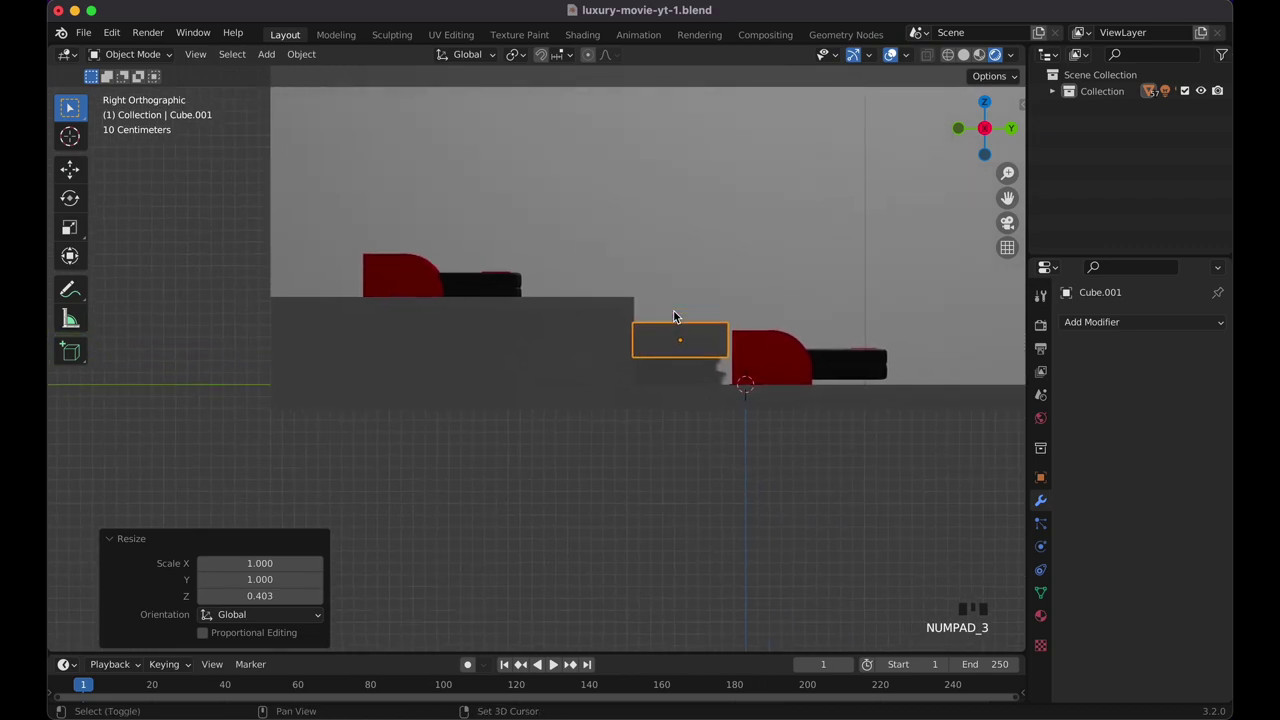
pyautogui.scroll(1, 673, 317)
pyautogui.press('g')
pyautogui.press('z')
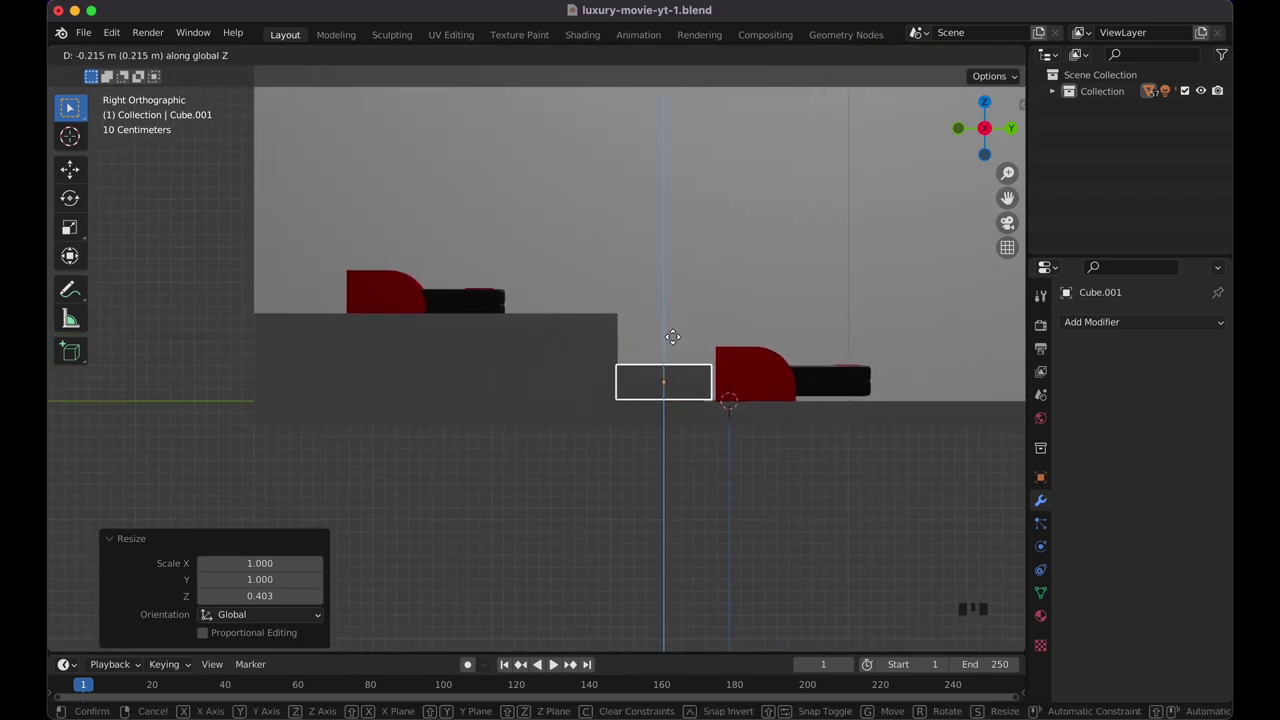
pyautogui.click(673, 339)
# Scale the low step by about 0.607 along Y to make it narrower.
pyautogui.scroll(5, 673, 338)
pyautogui.hscroll(5, 673, 338)
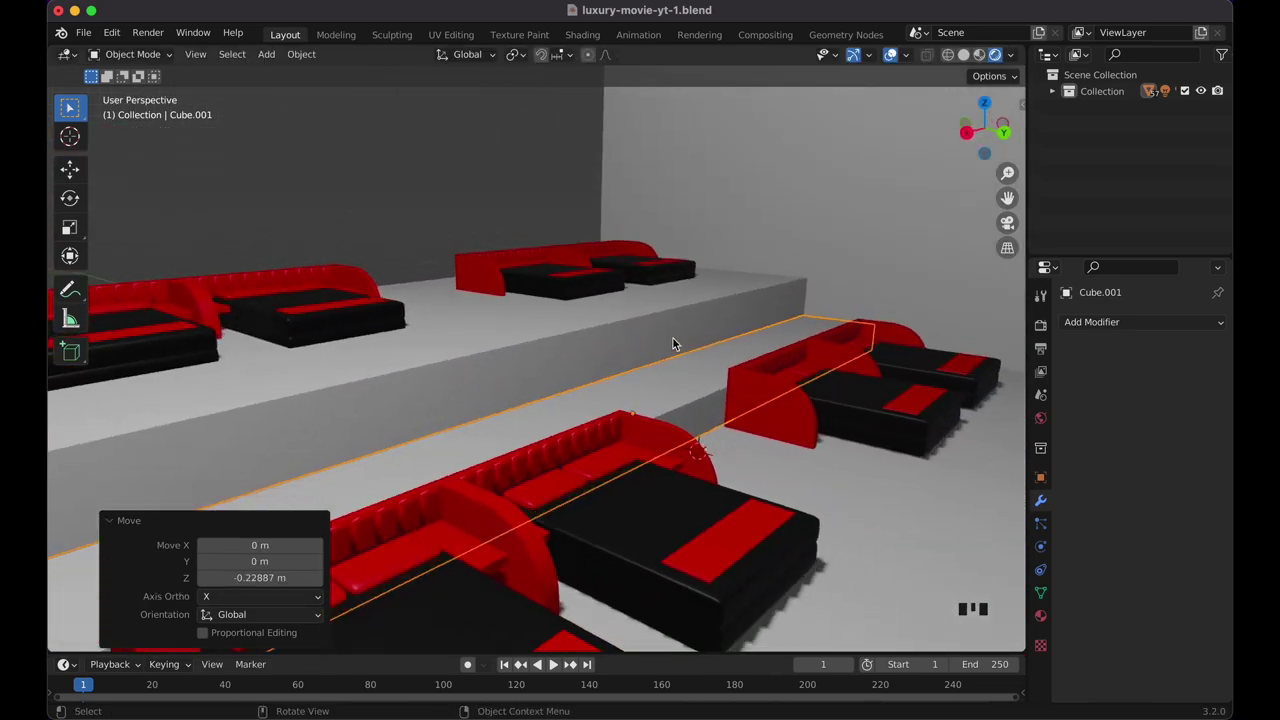
pyautogui.hscroll(-10, 673, 343)
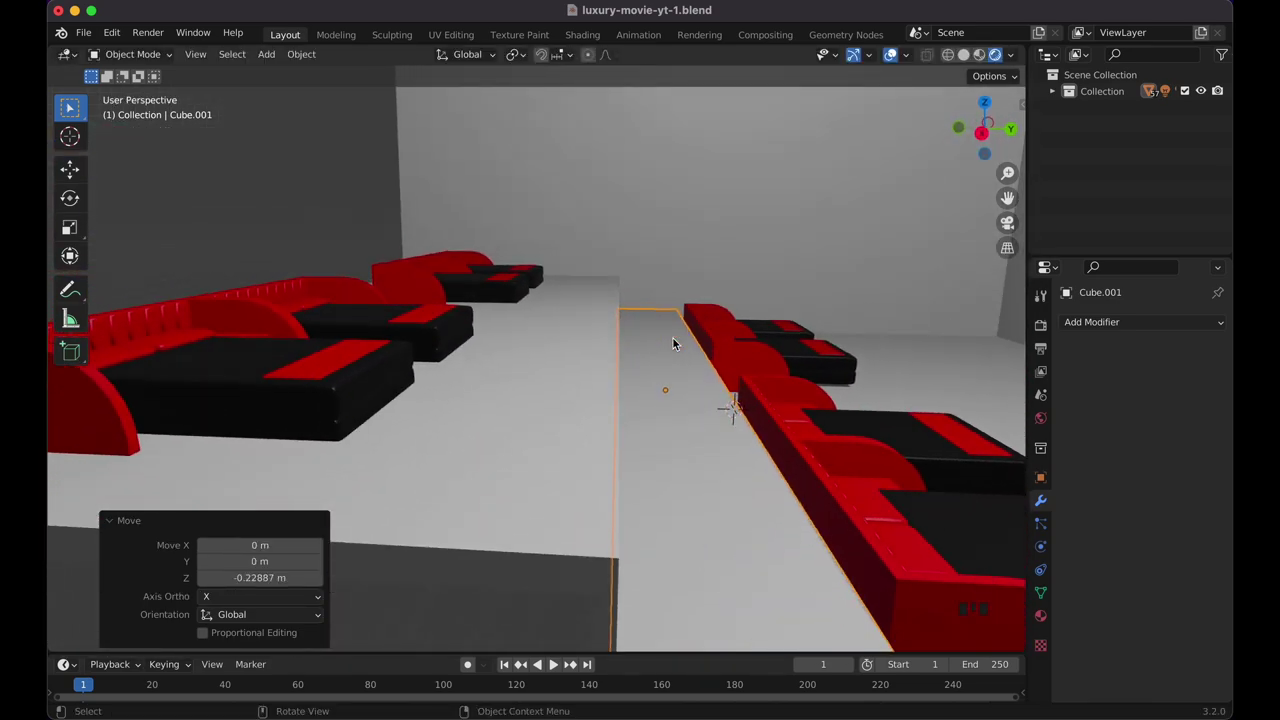
pyautogui.scroll(-8, 673, 343)
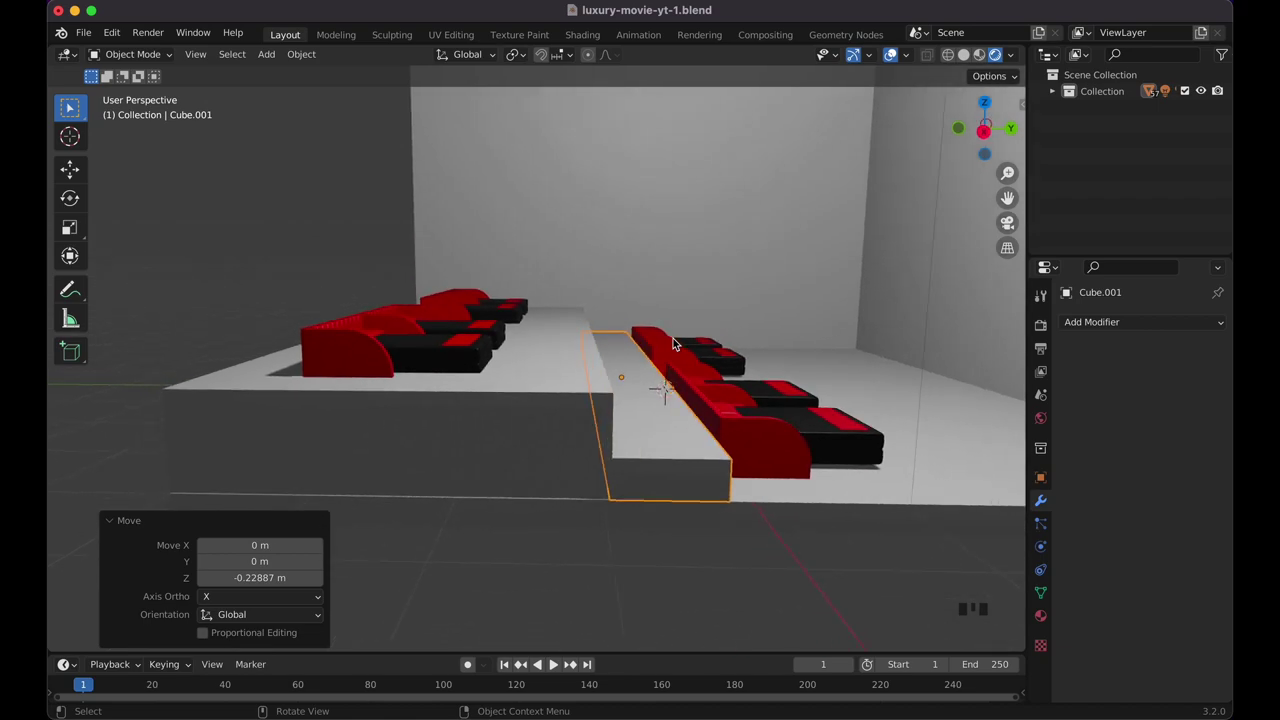
pyautogui.press('s')
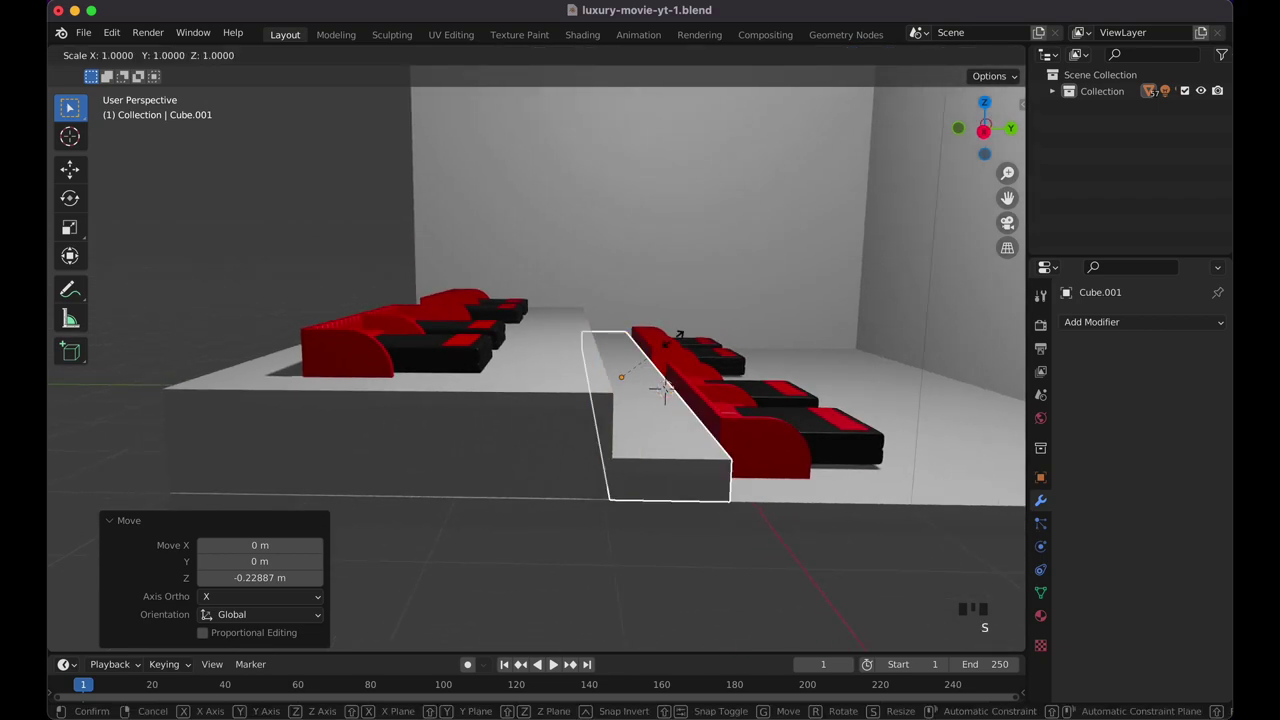
pyautogui.press('y')
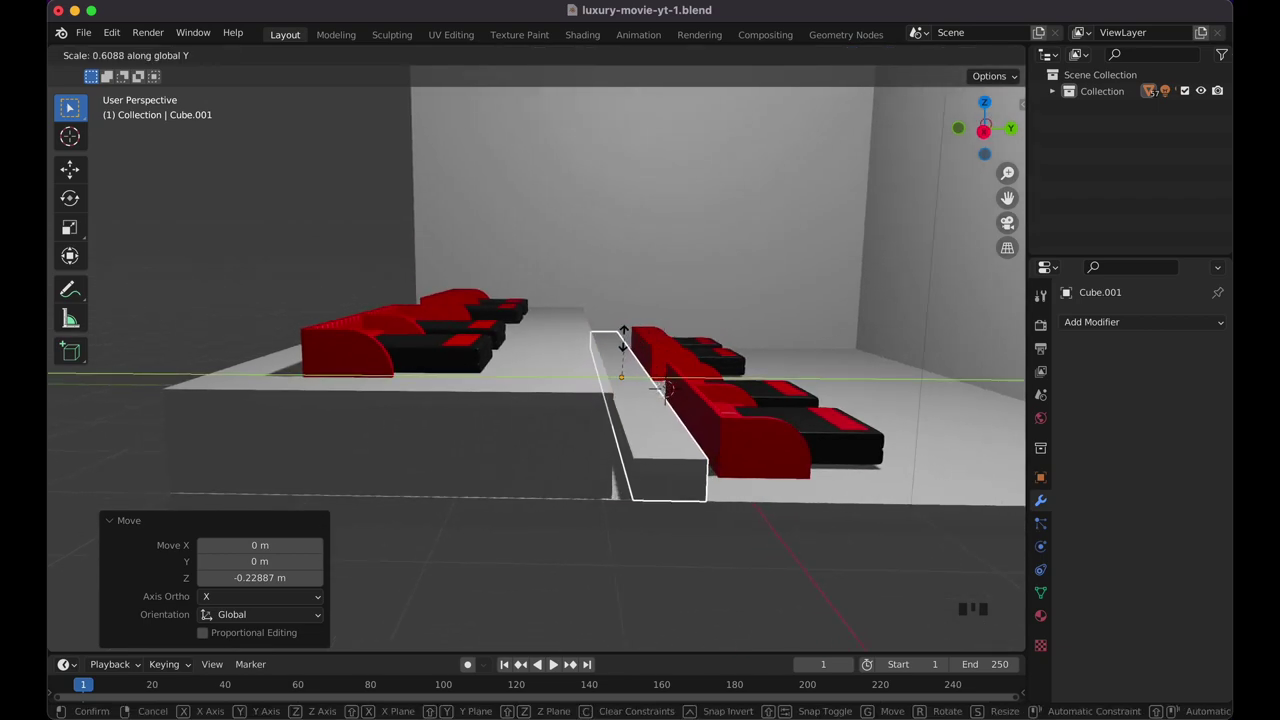
pyautogui.click(623, 340)
# Move the narrowed step about -0.155 m along Y against the platform's front.
pyautogui.hscroll(-10, 621, 338)
pyautogui.press('g')
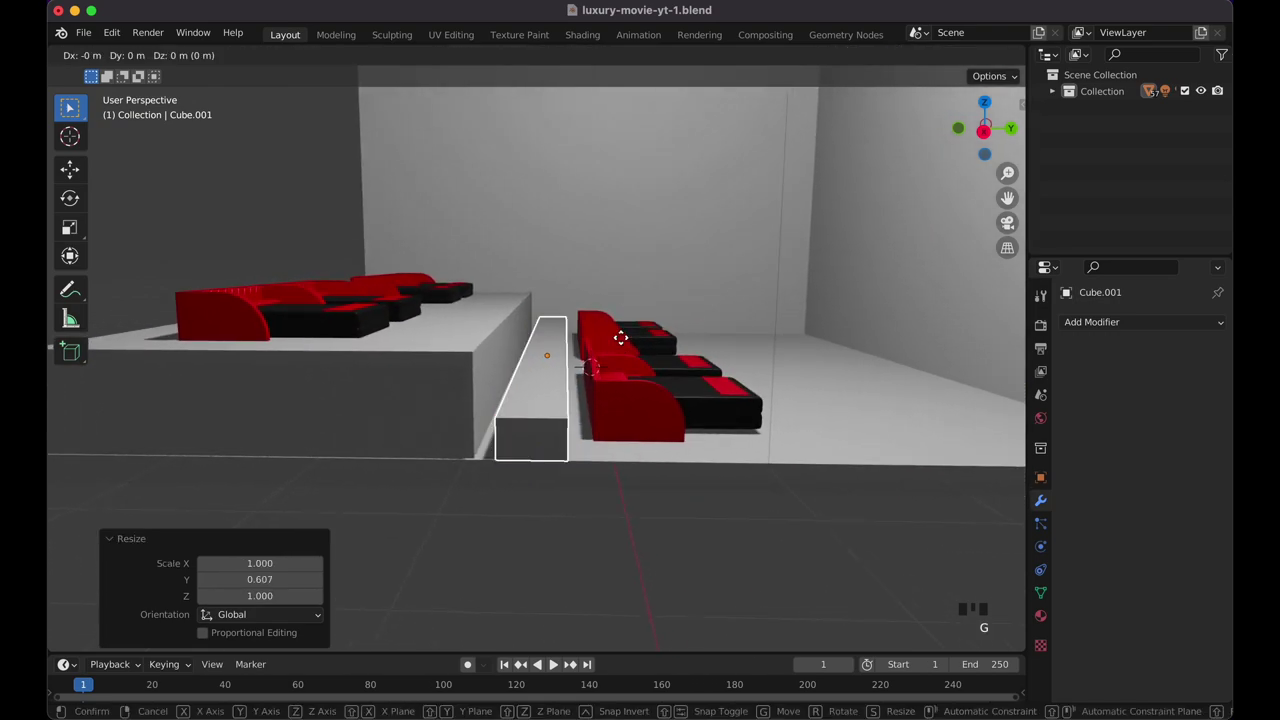
pyautogui.press('y')
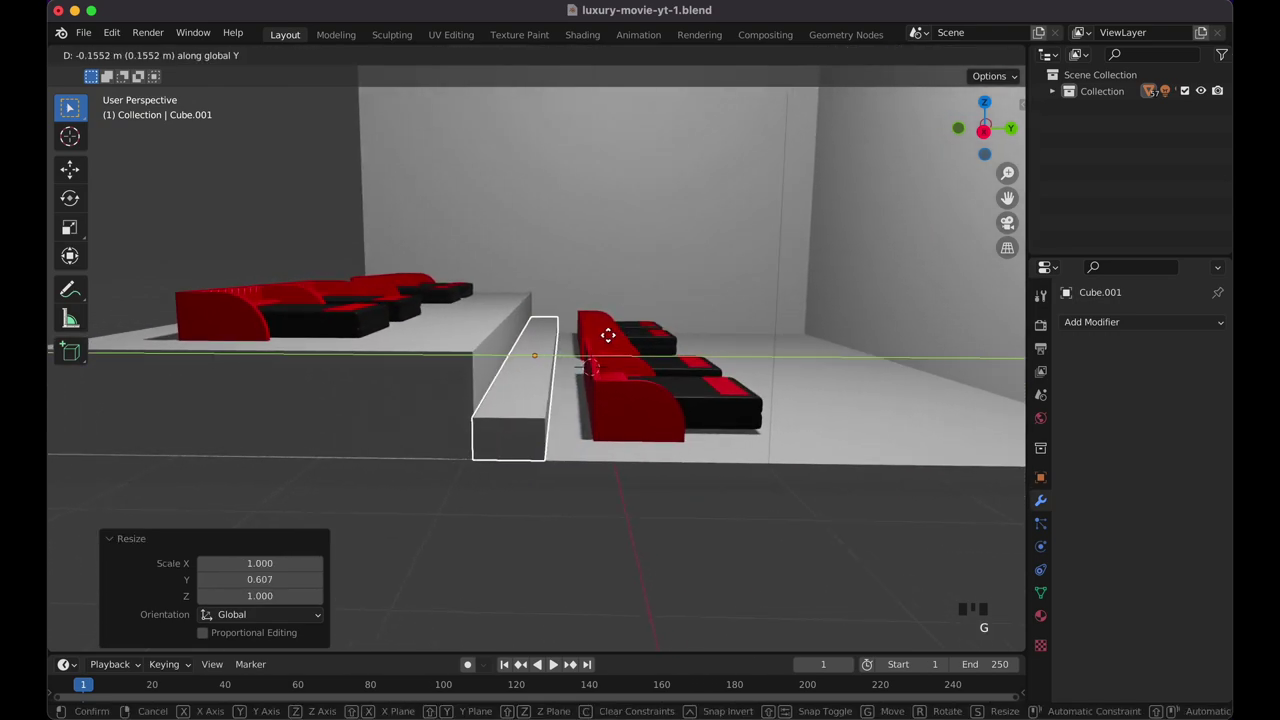
pyautogui.click(607, 334)
pyautogui.click(544, 484)
pyautogui.scroll(-10, 544, 484)
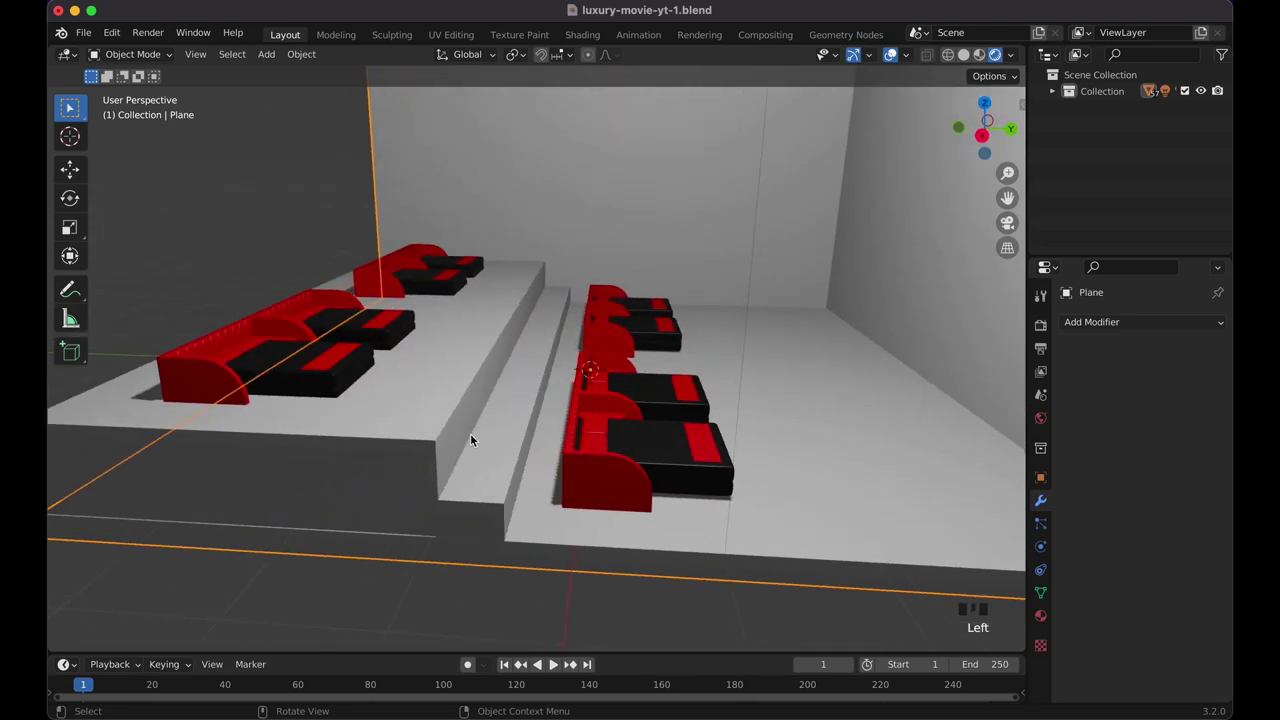
pyautogui.scroll(8, 470, 440)
pyautogui.scroll(-7, 470, 440)
pyautogui.scroll(-6, 470, 440)
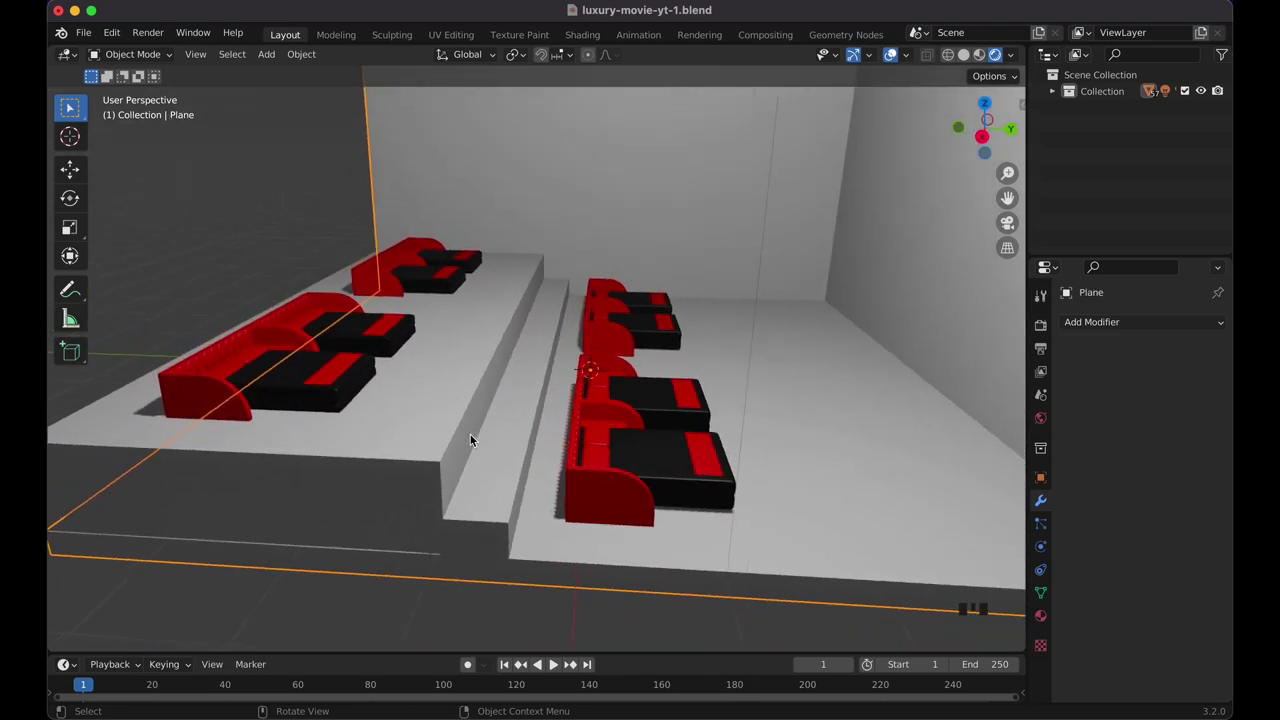
# Scale the step in front of the platform by about 1.439 along Z to make it taller.
pyautogui.click(530, 434)
pyautogui.scroll(-2, 529, 434)
pyautogui.scroll(10, 528, 428)
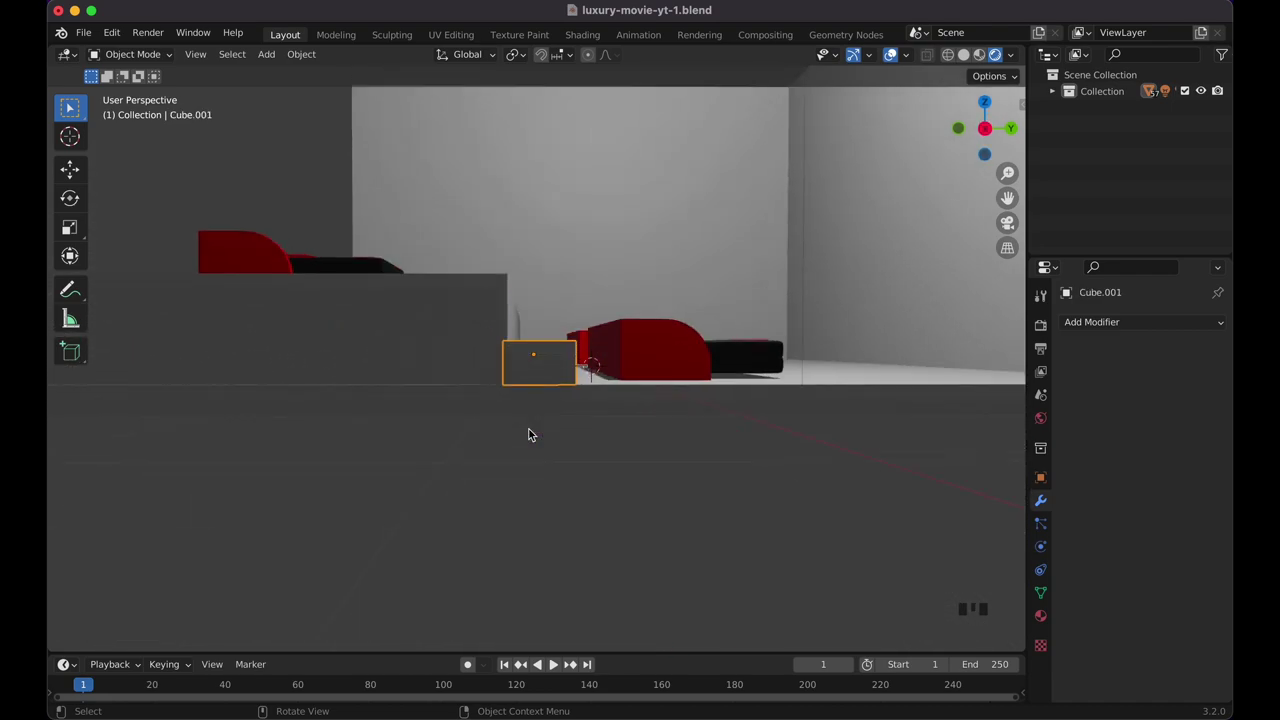
pyautogui.press('g')
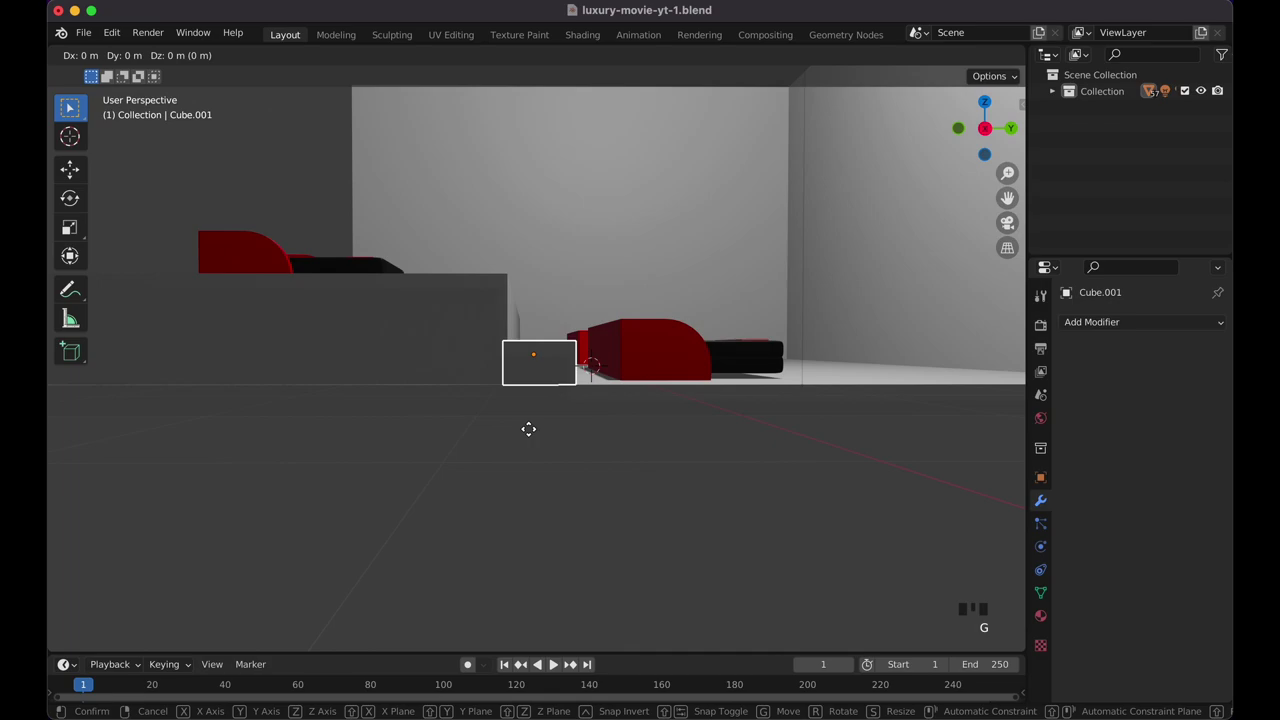
pyautogui.click(528, 428)
pyautogui.press('s')
pyautogui.press('z')
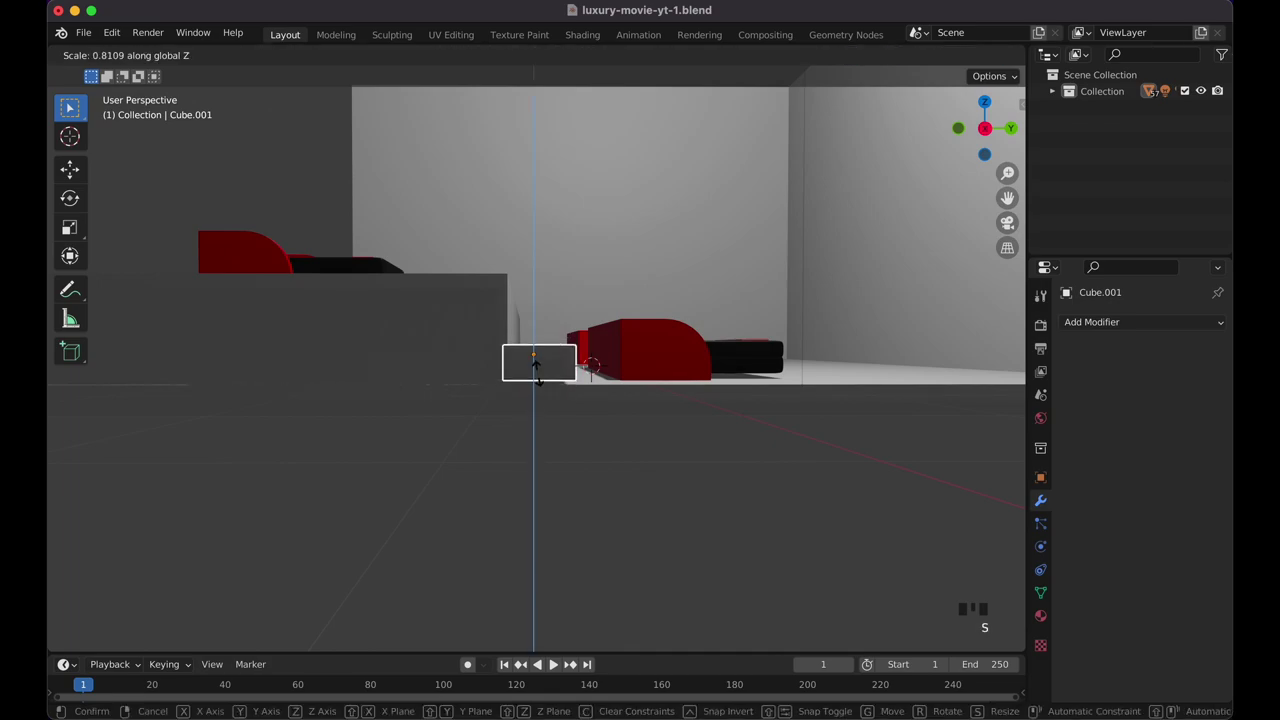
pyautogui.click(536, 393)
pyautogui.moveTo(536, 394); pyautogui.dragTo(537, 391, button='middle')
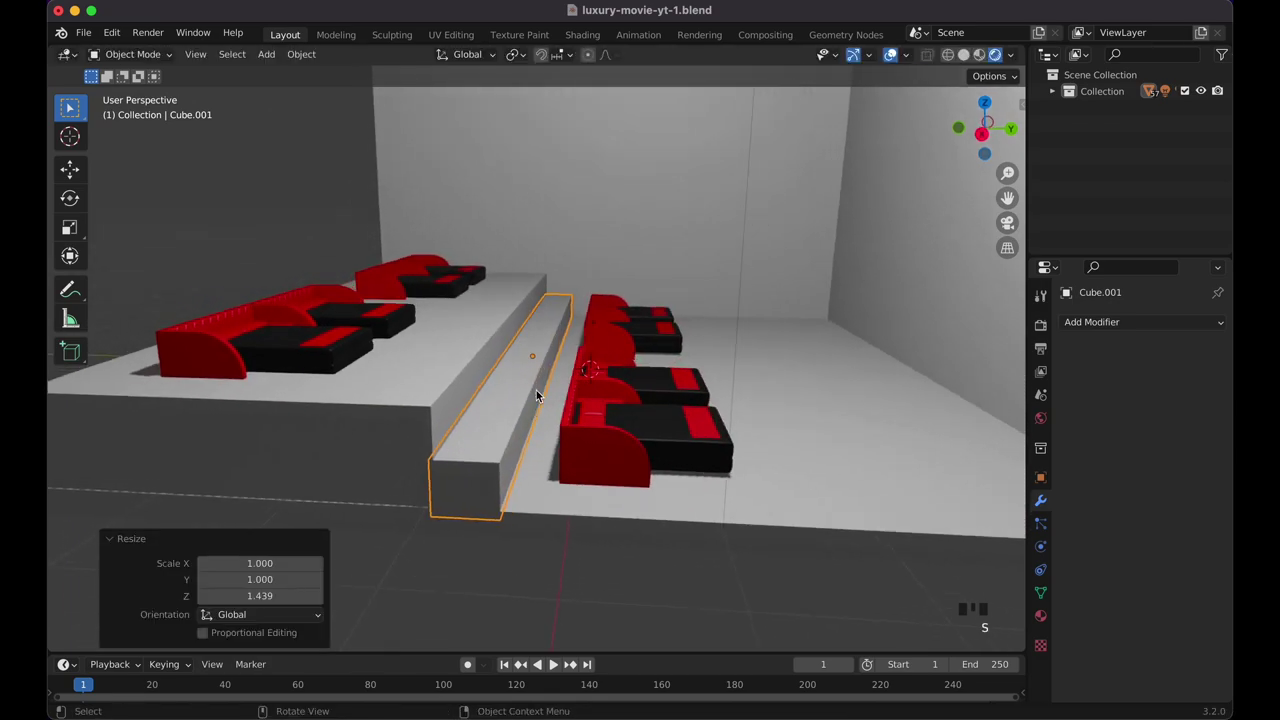
# Raise the step about 0.085 m along Z toward floor level.
pyautogui.press('g')
pyautogui.press('z')
pyautogui.click(537, 390)
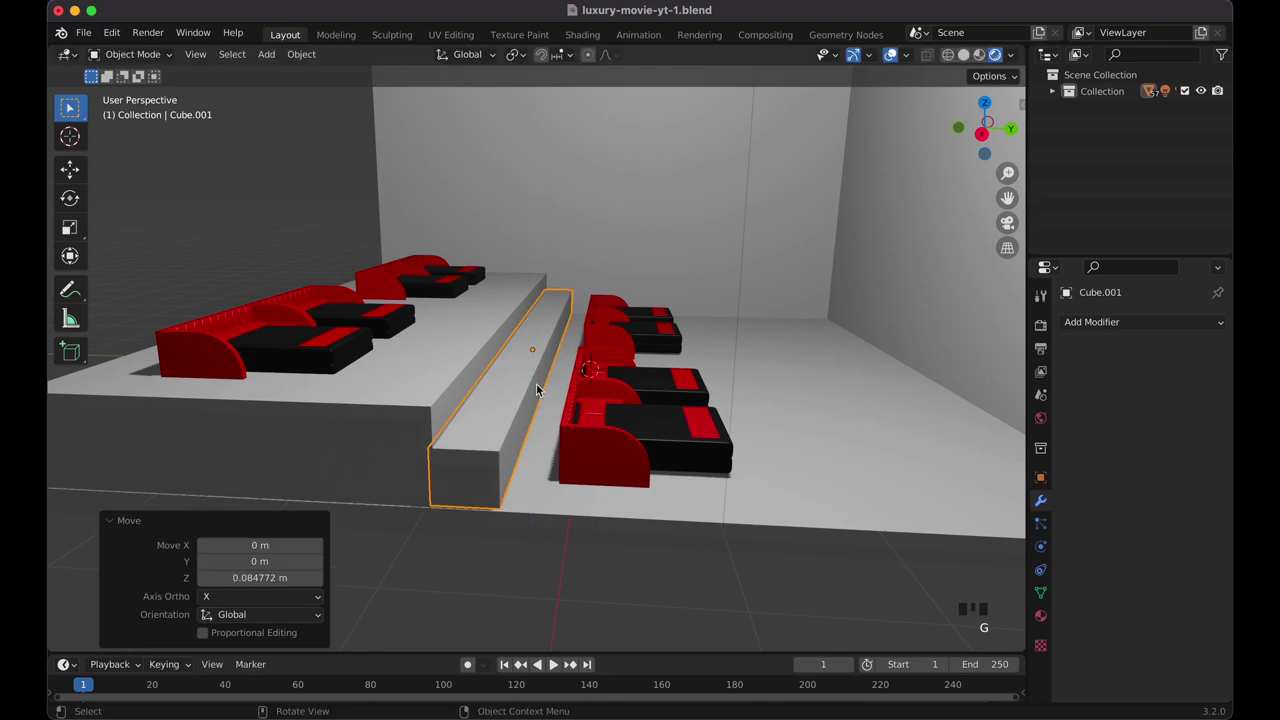
pyautogui.click(495, 543)
pyautogui.scroll(-5, 495, 543)
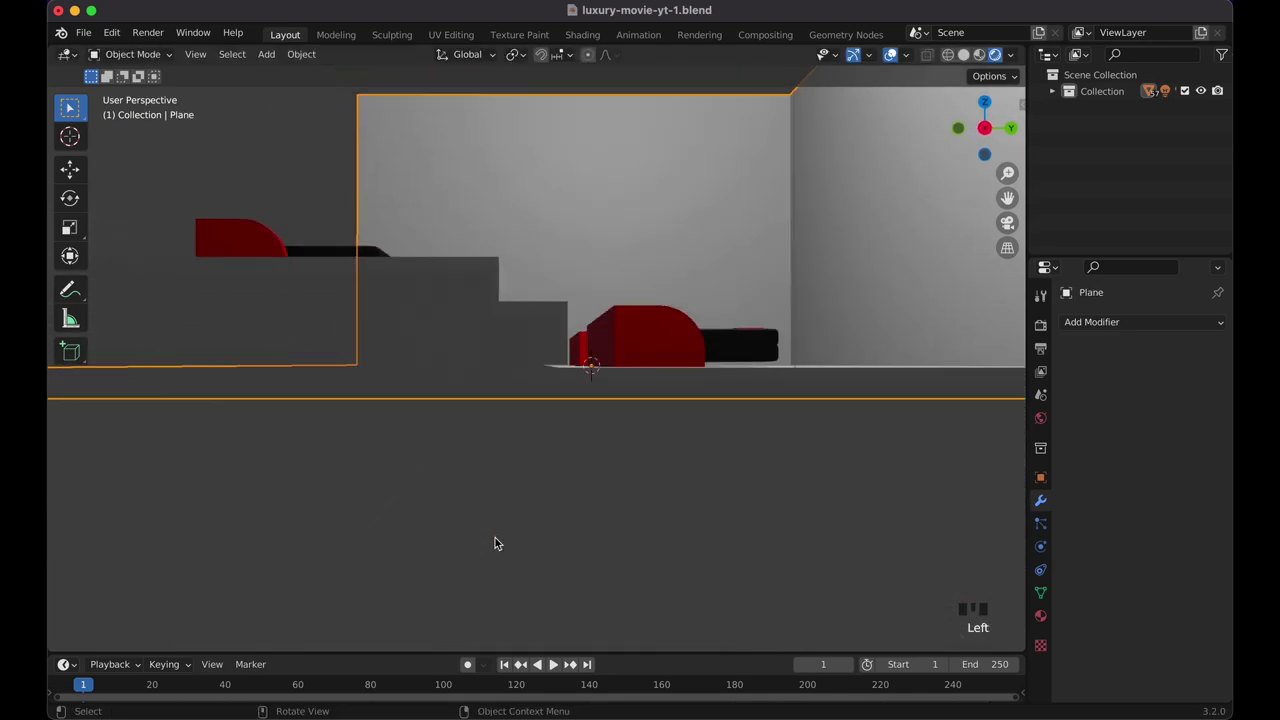
# Lower the step about 0.021 m along Z to align its base with the floor.
pyautogui.click(527, 351)
pyautogui.press('g')
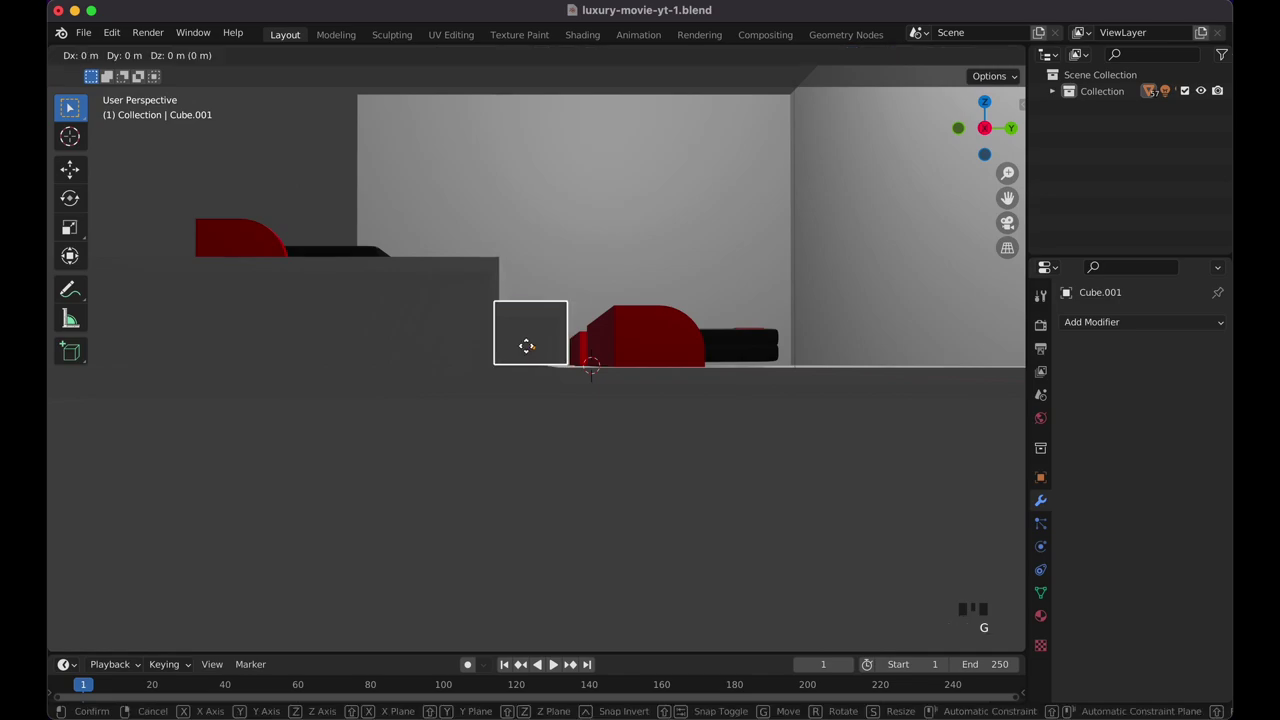
pyautogui.press('z')
pyautogui.click(526, 347)
# Duplicate the step and place the copy about 0.466 m along Y, in front of the original.
pyautogui.scroll(5, 528, 352)
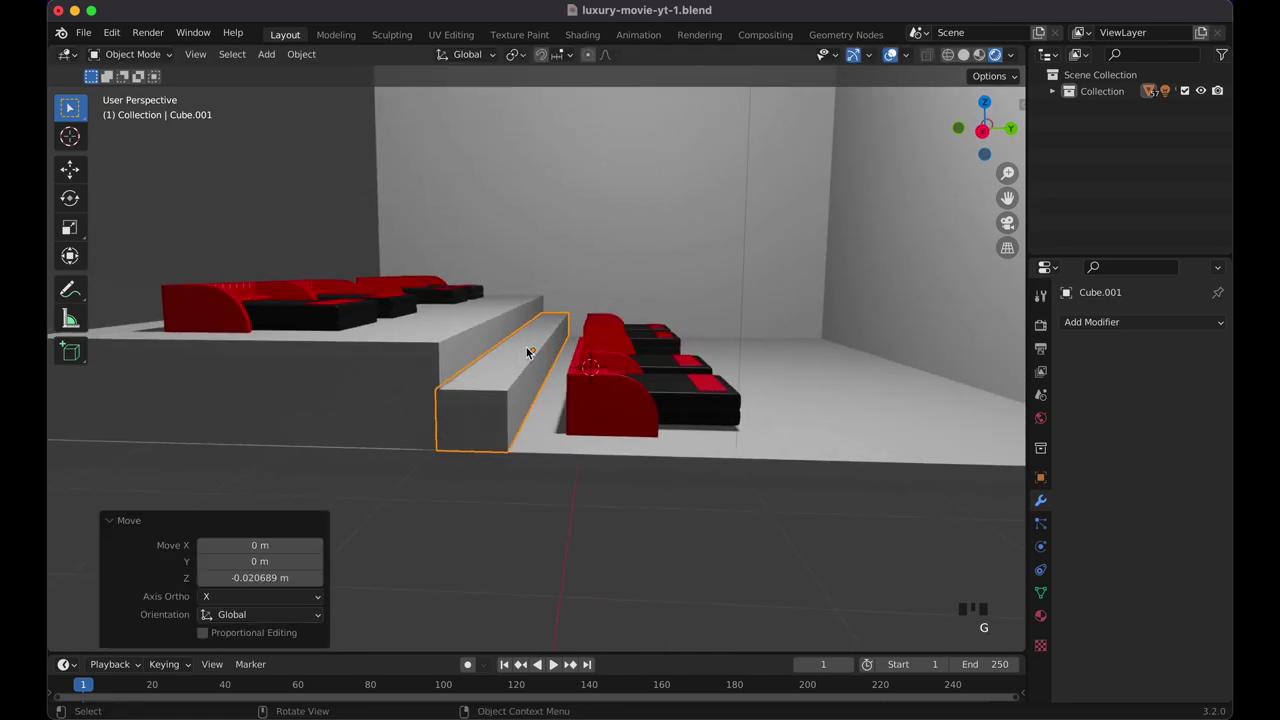
pyautogui.hotkey('shift', 'd')
pyautogui.press('y')
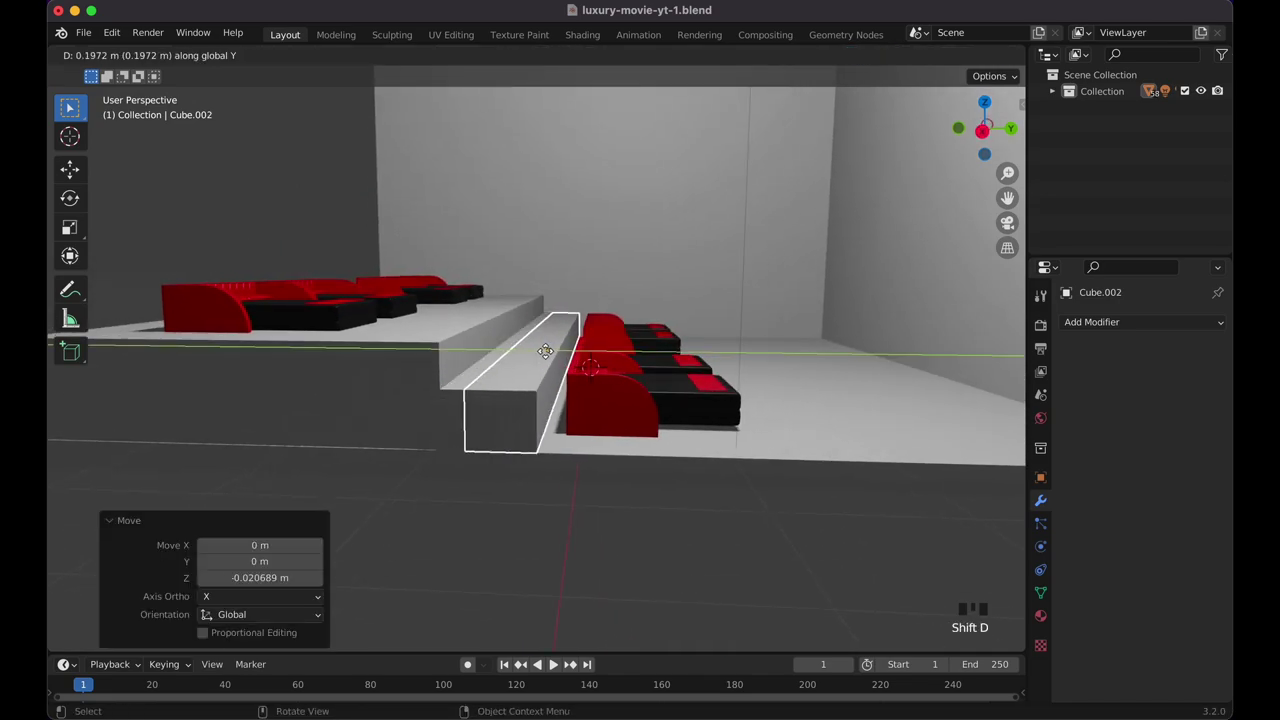
pyautogui.click(564, 354)
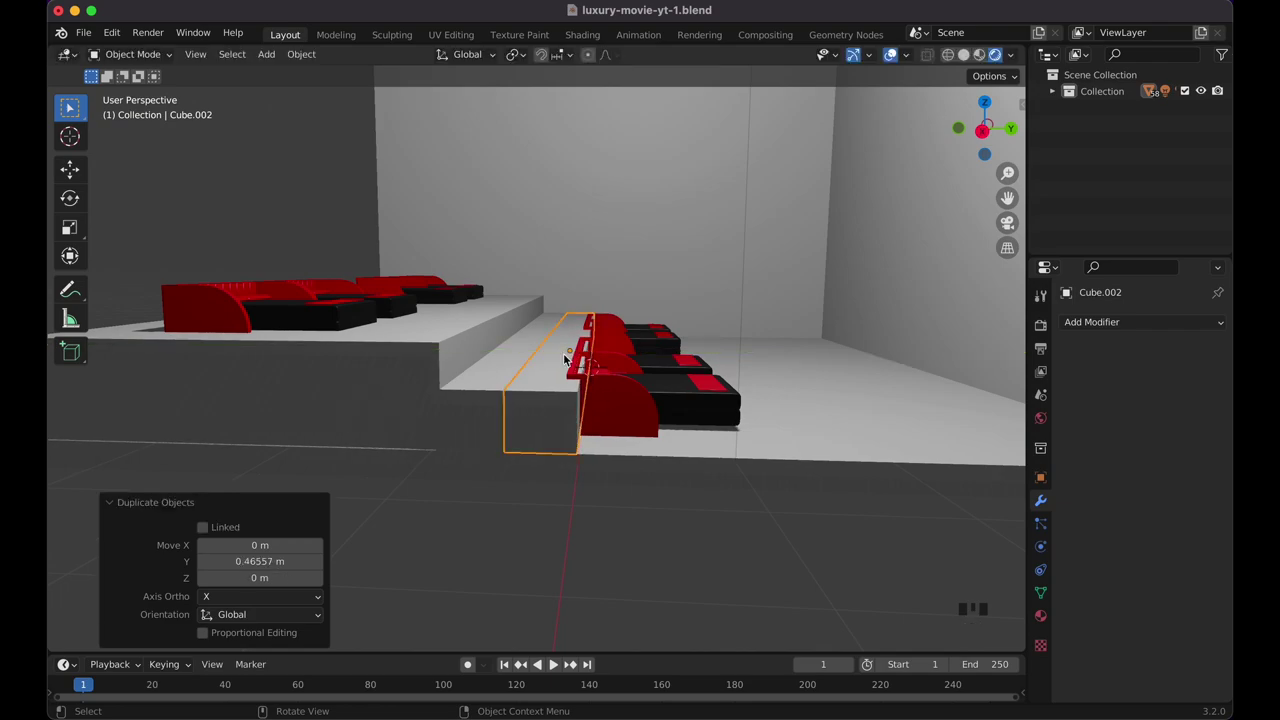
# Scale the step copy by about 0.434 along Z and lower it about 0.124 m along Z onto the floor.
pyautogui.press('s')
pyautogui.press('z')
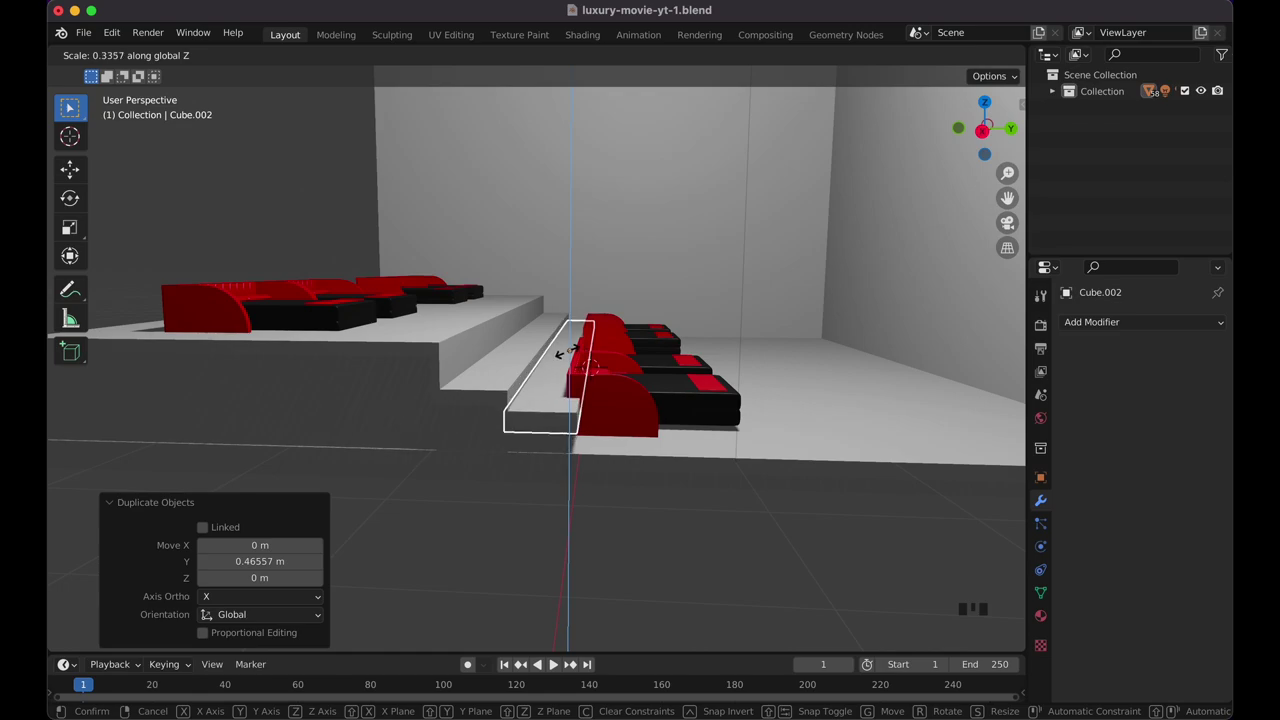
pyautogui.click(567, 355)
pyautogui.press('g')
pyautogui.press('z')
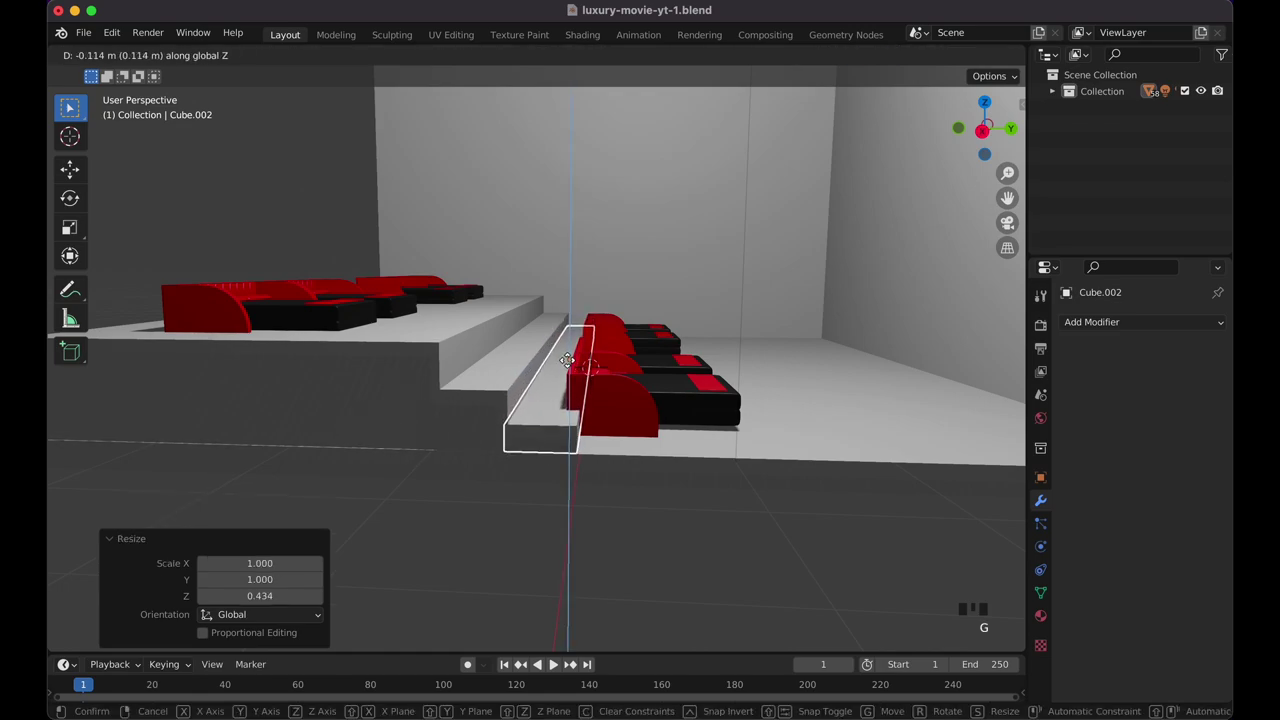
pyautogui.click(567, 362)
pyautogui.moveTo(567, 362); pyautogui.dragTo(567, 359, button='middle')
# Scale the lower step by about 0.632 along Y and move it along Y against the upper step's front.
pyautogui.press('s')
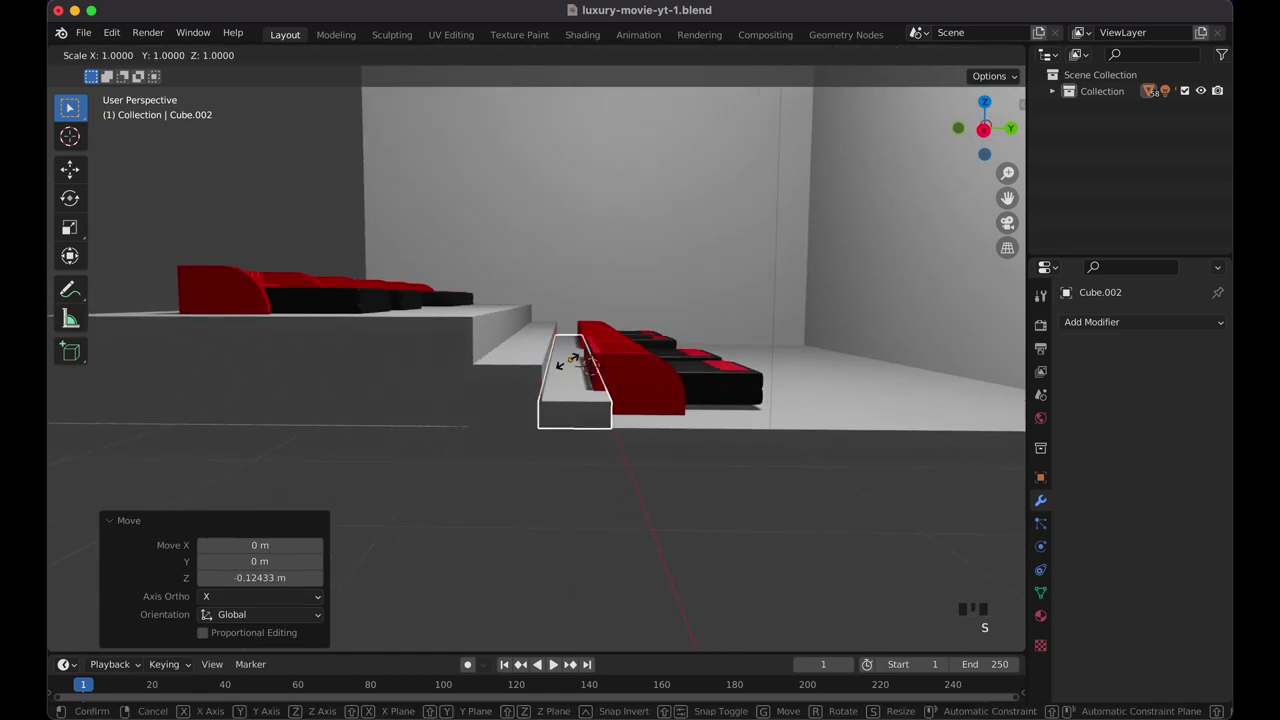
pyautogui.press('y')
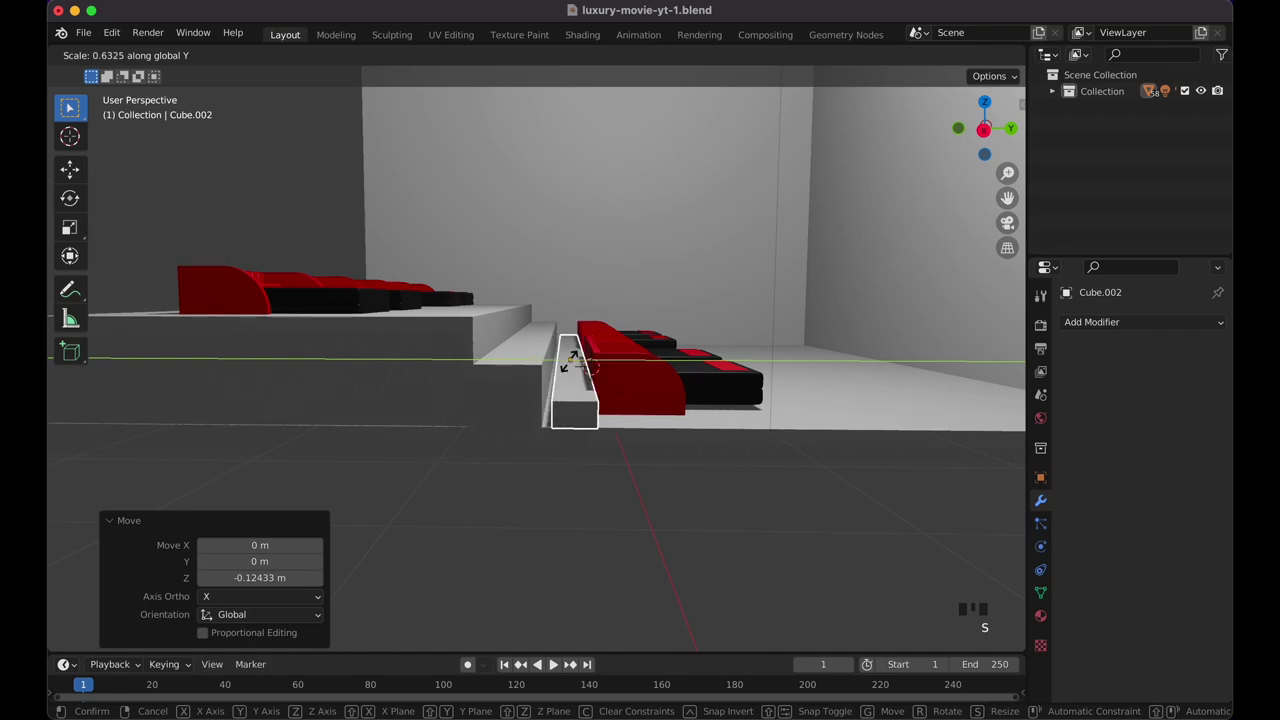
pyautogui.click(570, 363)
pyautogui.press('g')
pyautogui.press('y')
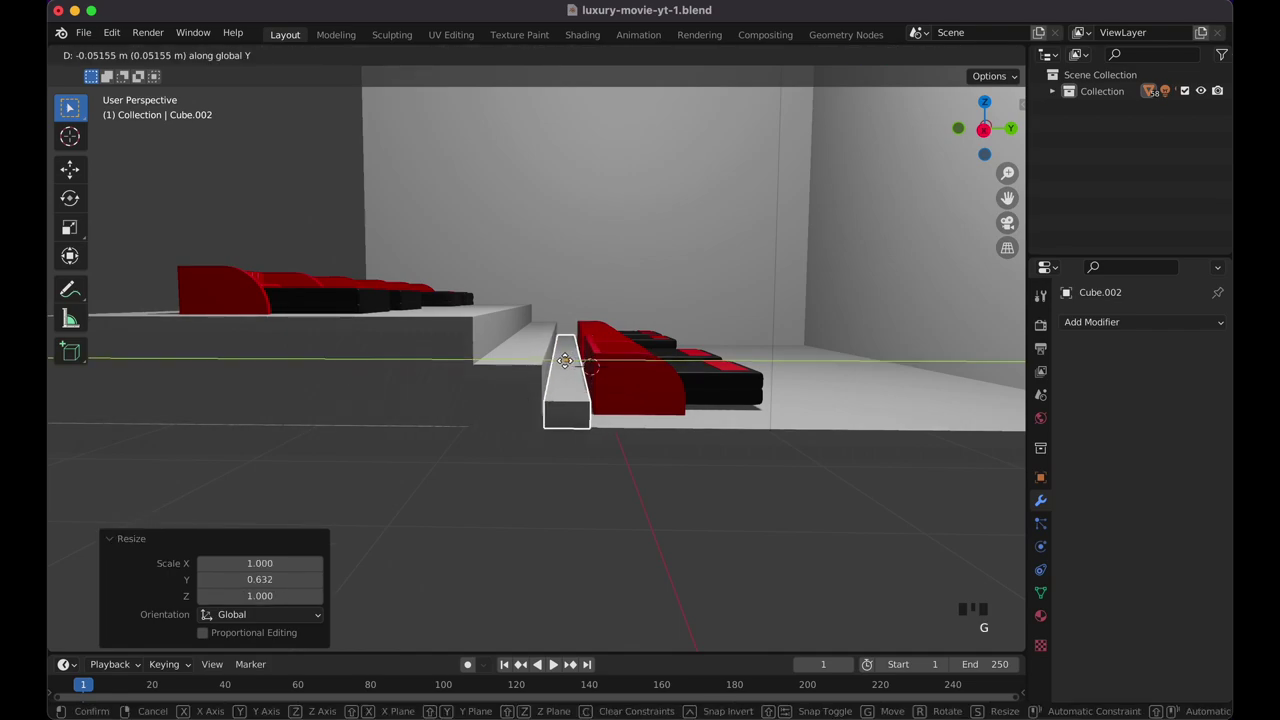
pyautogui.click(561, 361)
pyautogui.click(491, 474)
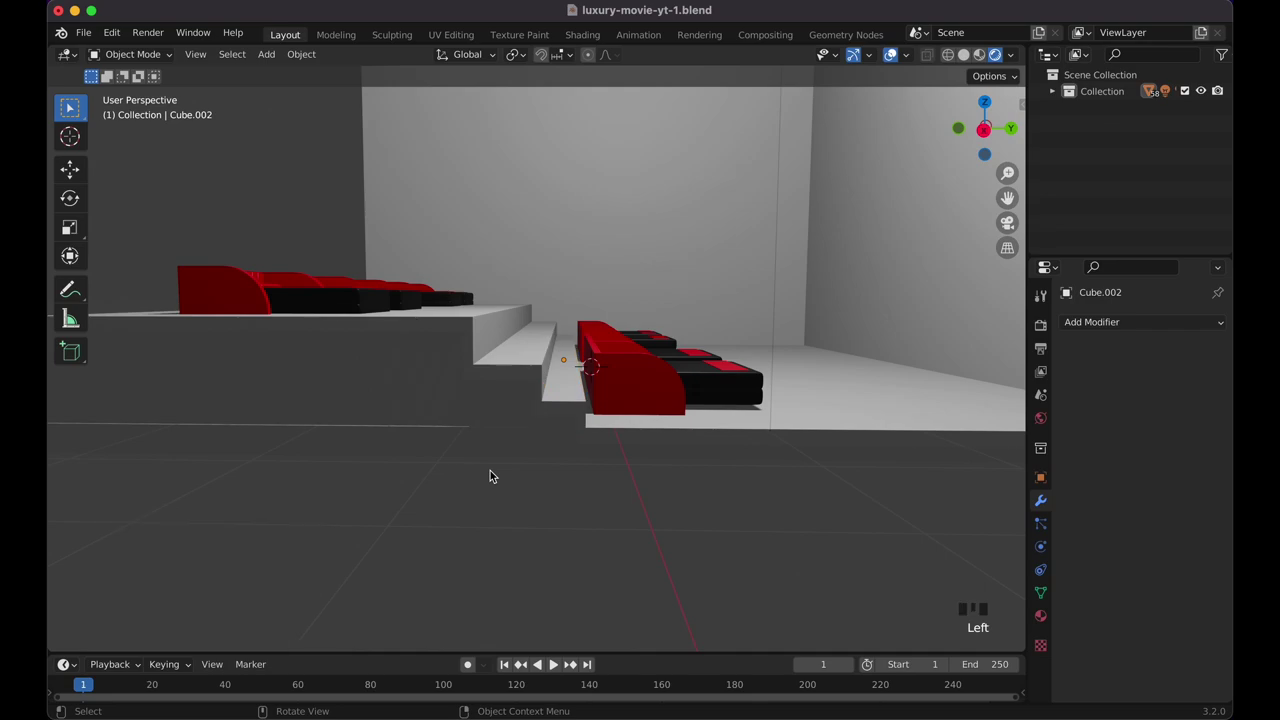
pyautogui.moveTo(491, 474); pyautogui.dragTo(490, 470, button='middle')
pyautogui.scroll(10, 490, 476)
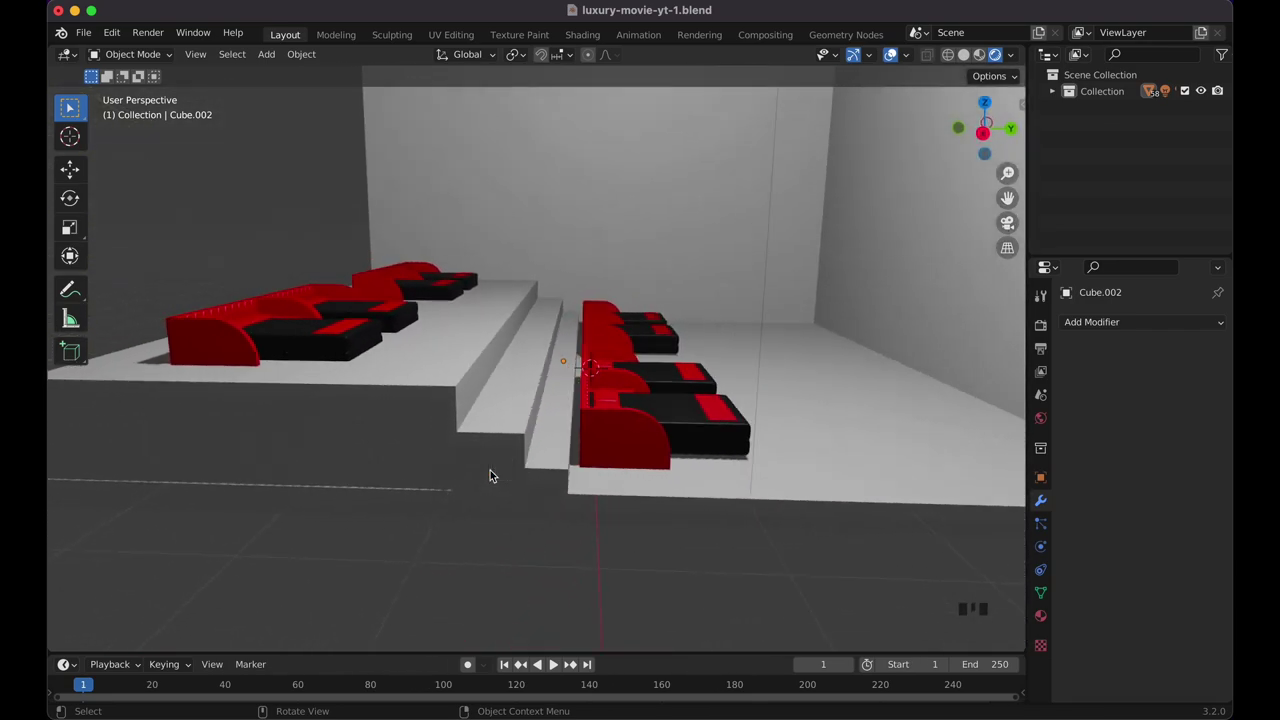
# Scale the upper step by about 0.720 along Y to narrow its tread.
pyautogui.click(490, 475)
pyautogui.scroll(10, 522, 460)
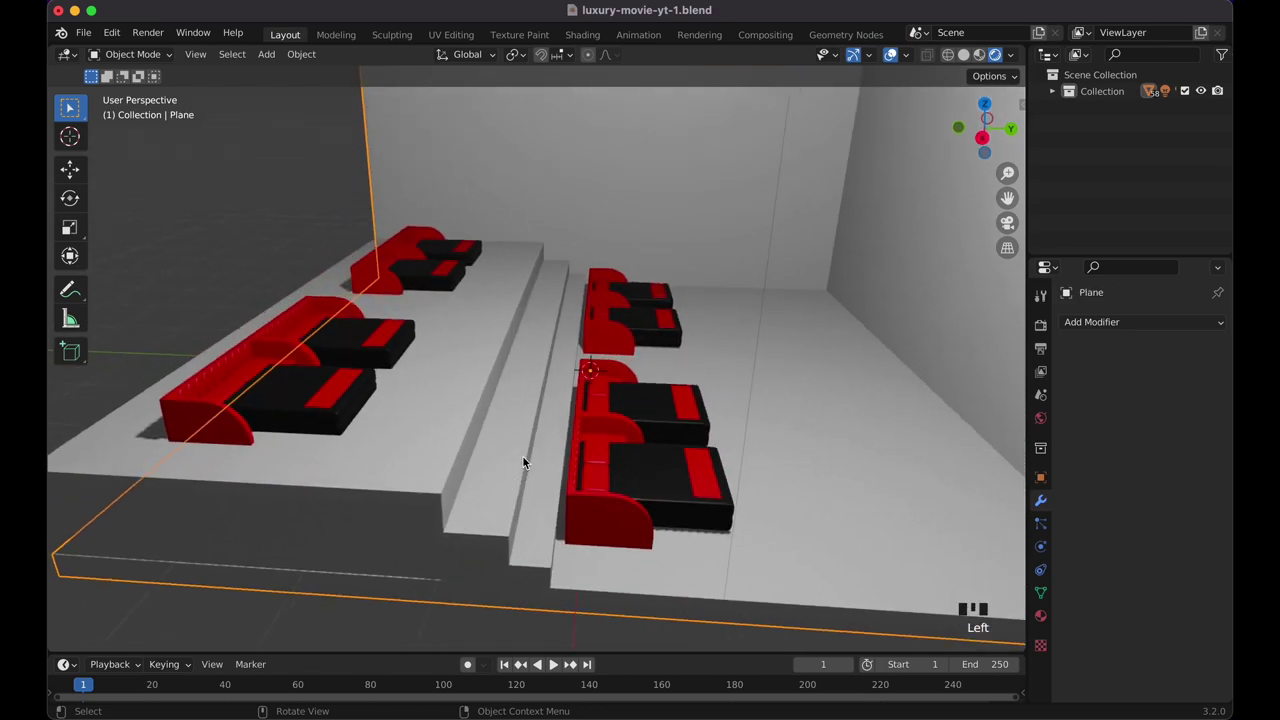
pyautogui.hscroll(10, 514, 394)
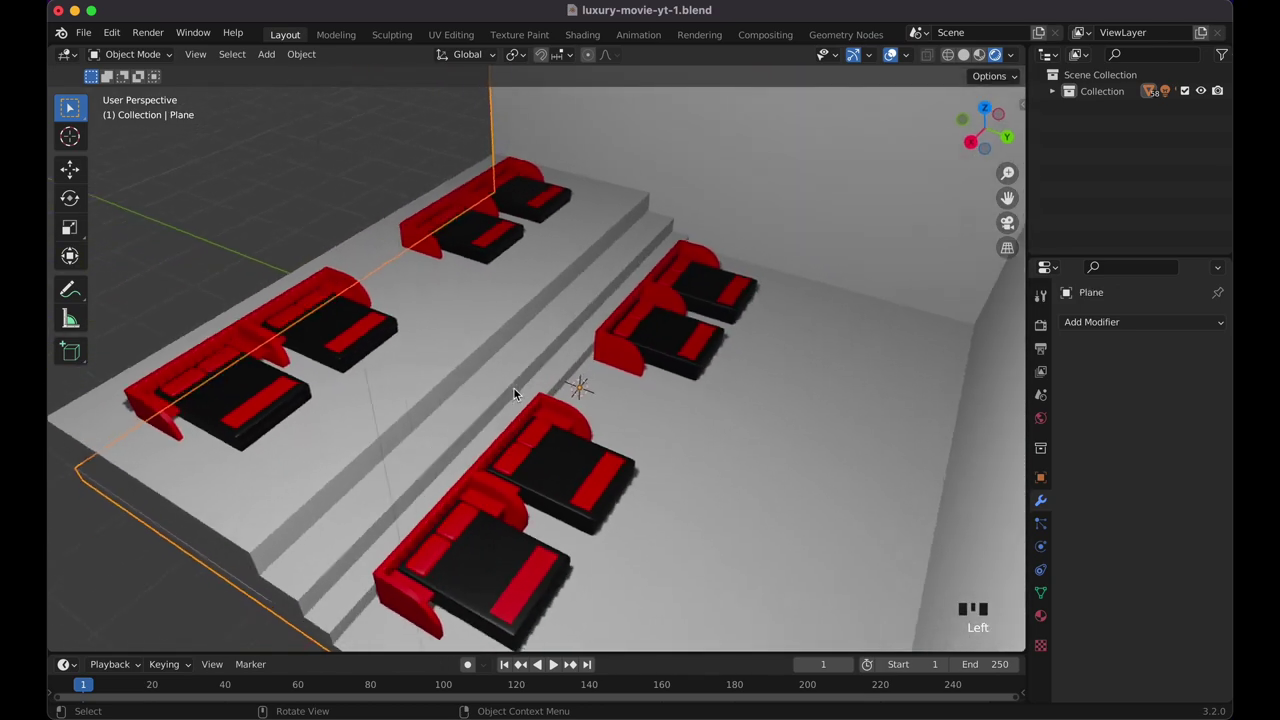
pyautogui.hscroll(-5, 514, 394)
pyautogui.hscroll(-15, 513, 390)
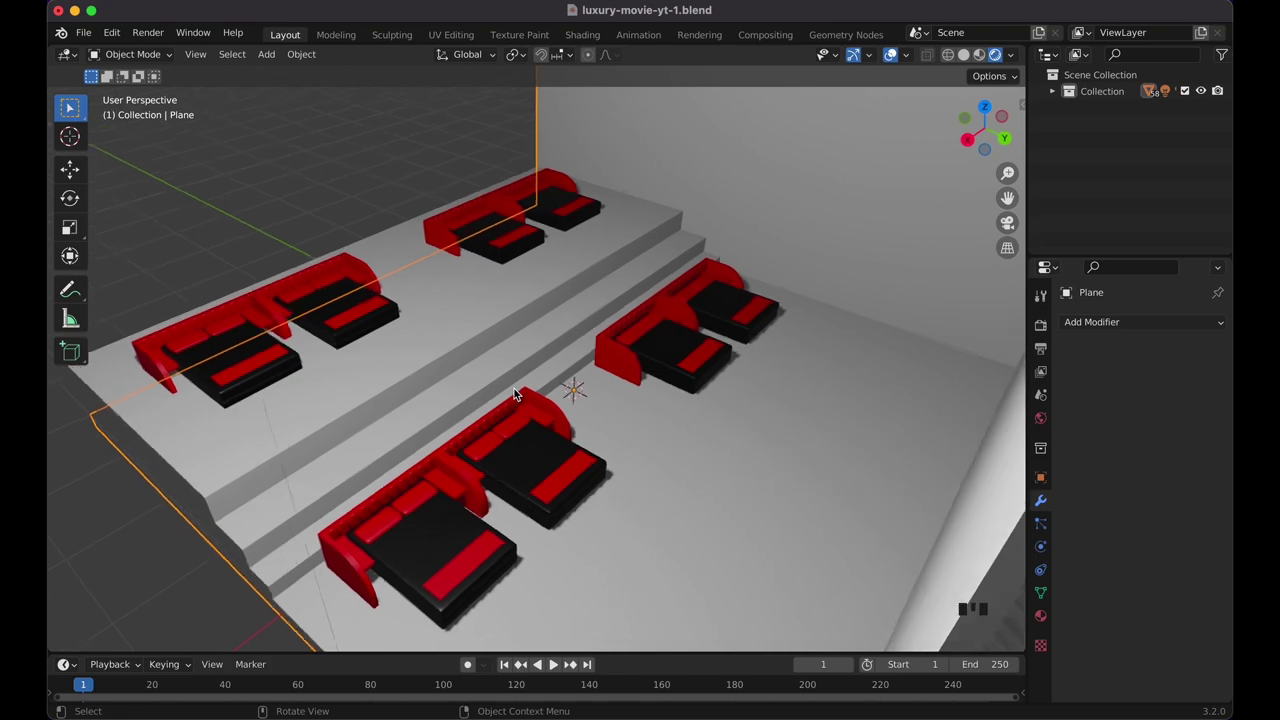
pyautogui.click(504, 467)
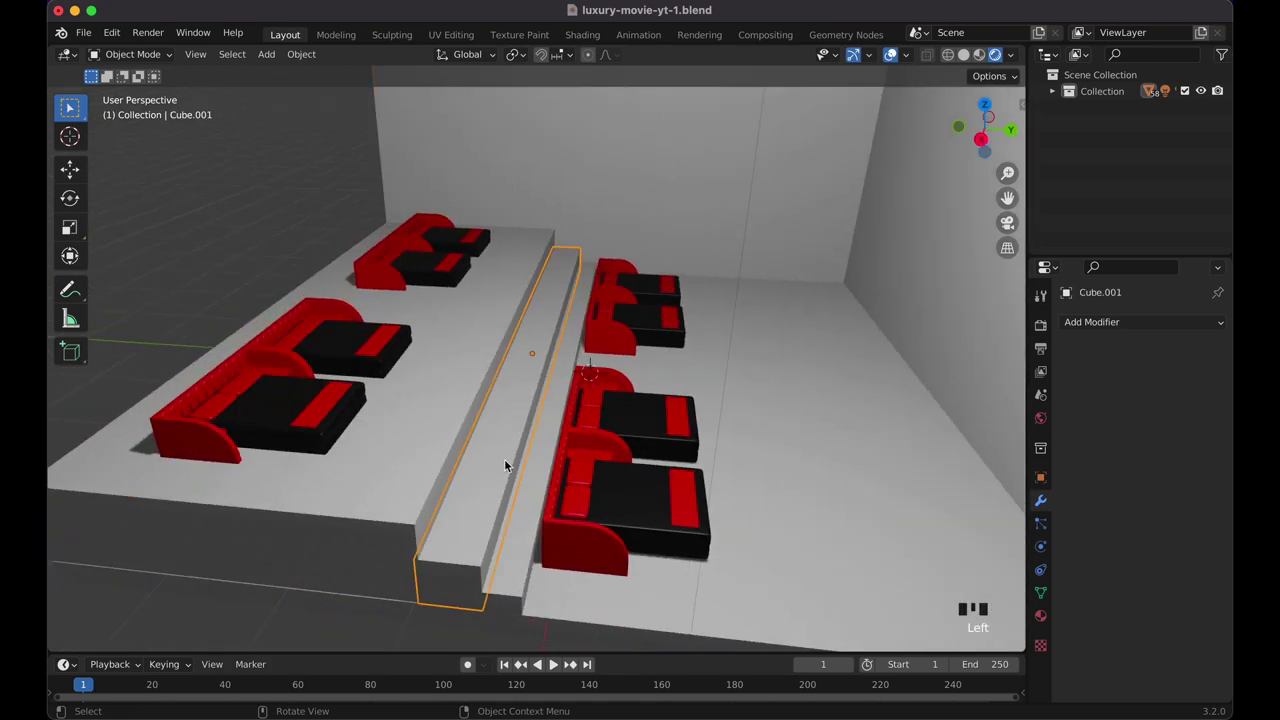
pyautogui.press('s')
pyautogui.press('y')
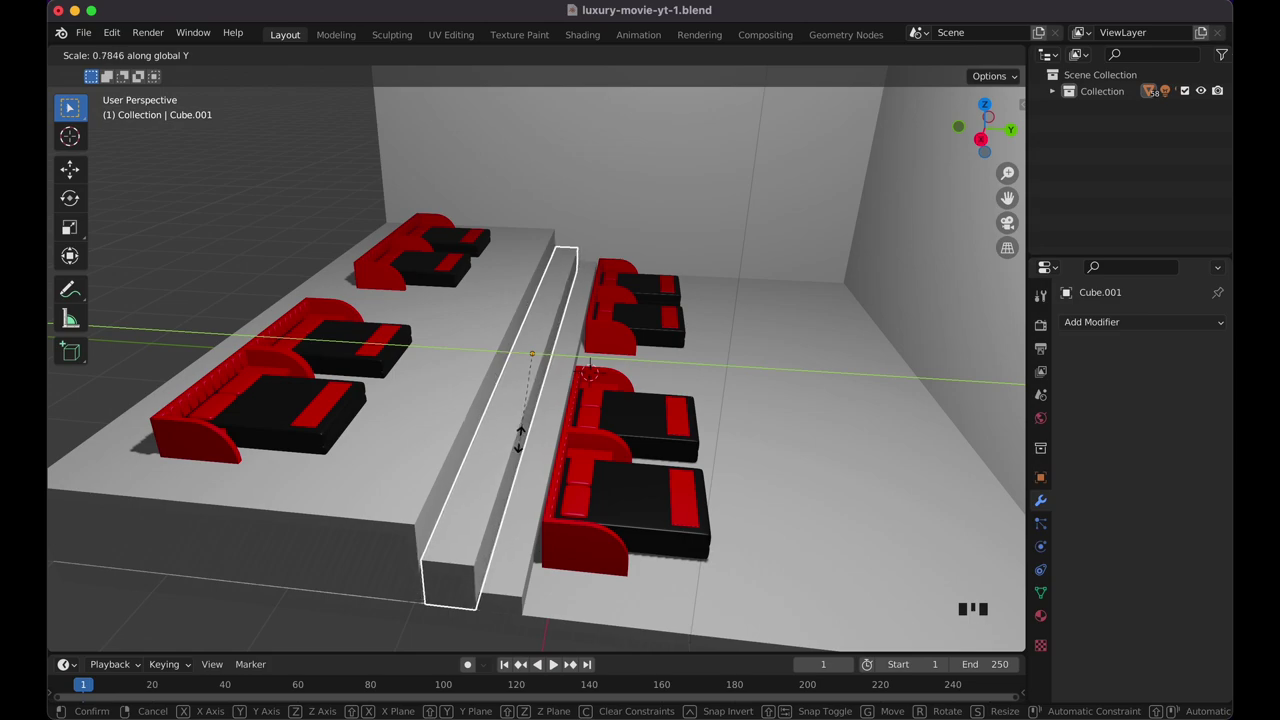
pyautogui.click(524, 432)
# Move the upper step about -0.052 m along Y against the platform's front.
pyautogui.hscroll(-5, 524, 431)
pyautogui.press('g')
pyautogui.press('y')
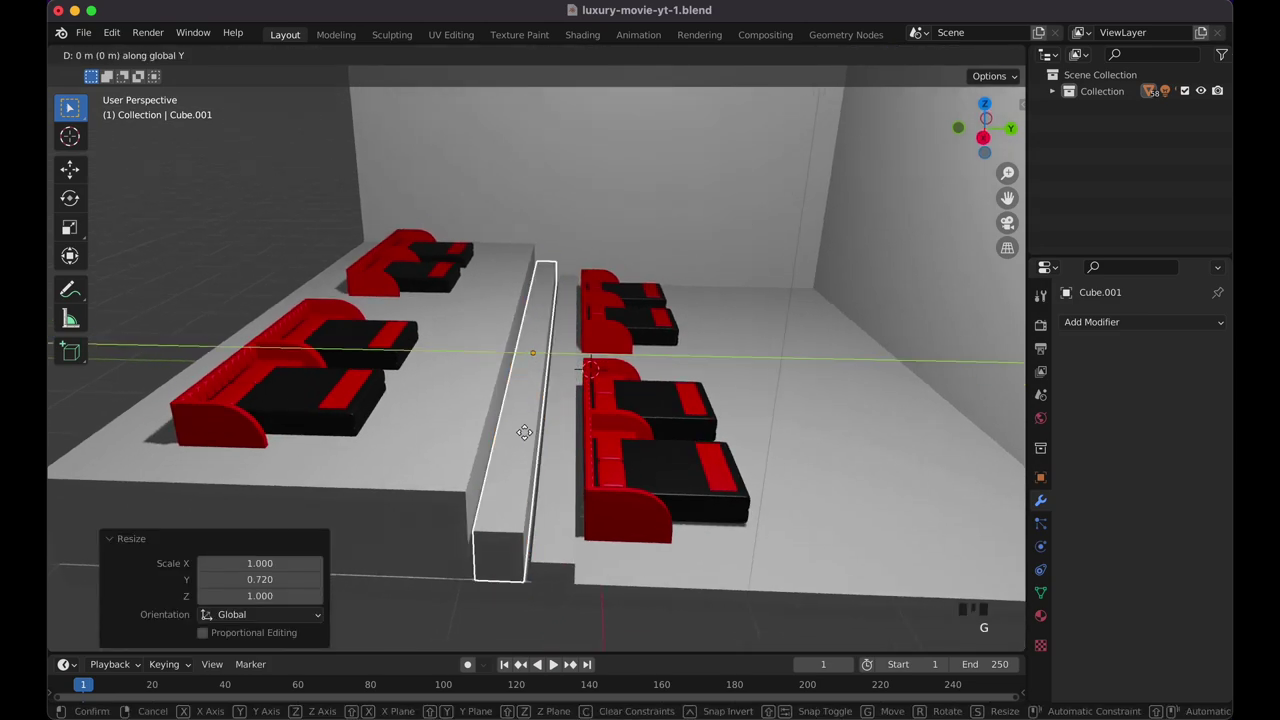
pyautogui.click(520, 432)
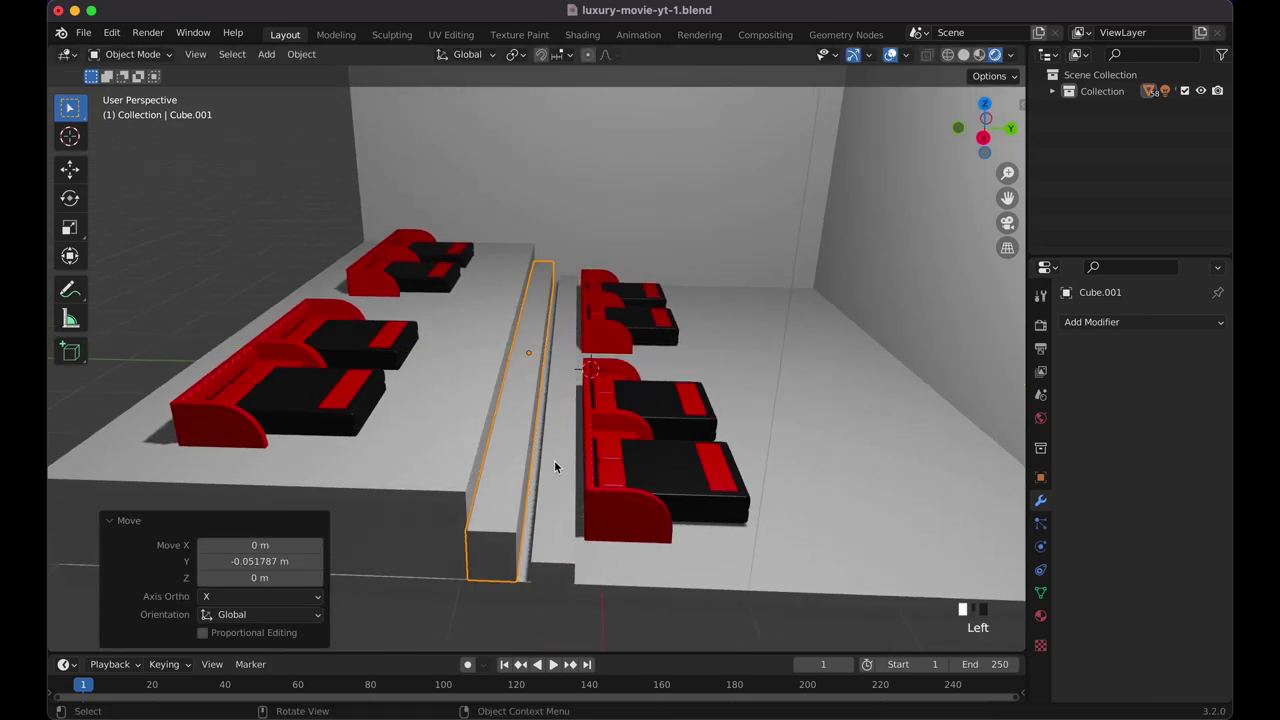
# Move the lower step about -0.103 m along Y against the upper step, away from the front beds.
pyautogui.click(554, 460)
pyautogui.press('g')
pyautogui.press('y')
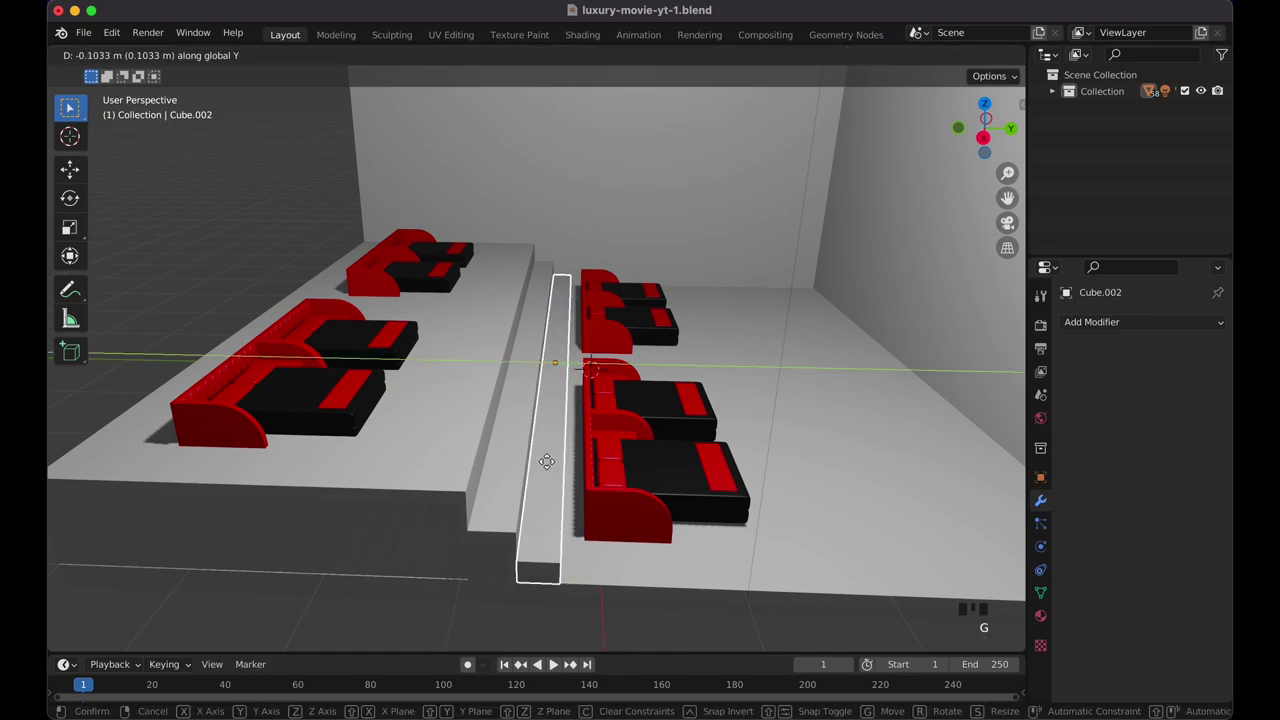
pyautogui.click(546, 461)
pyautogui.click(474, 598)
pyautogui.scroll(5, 474, 596)
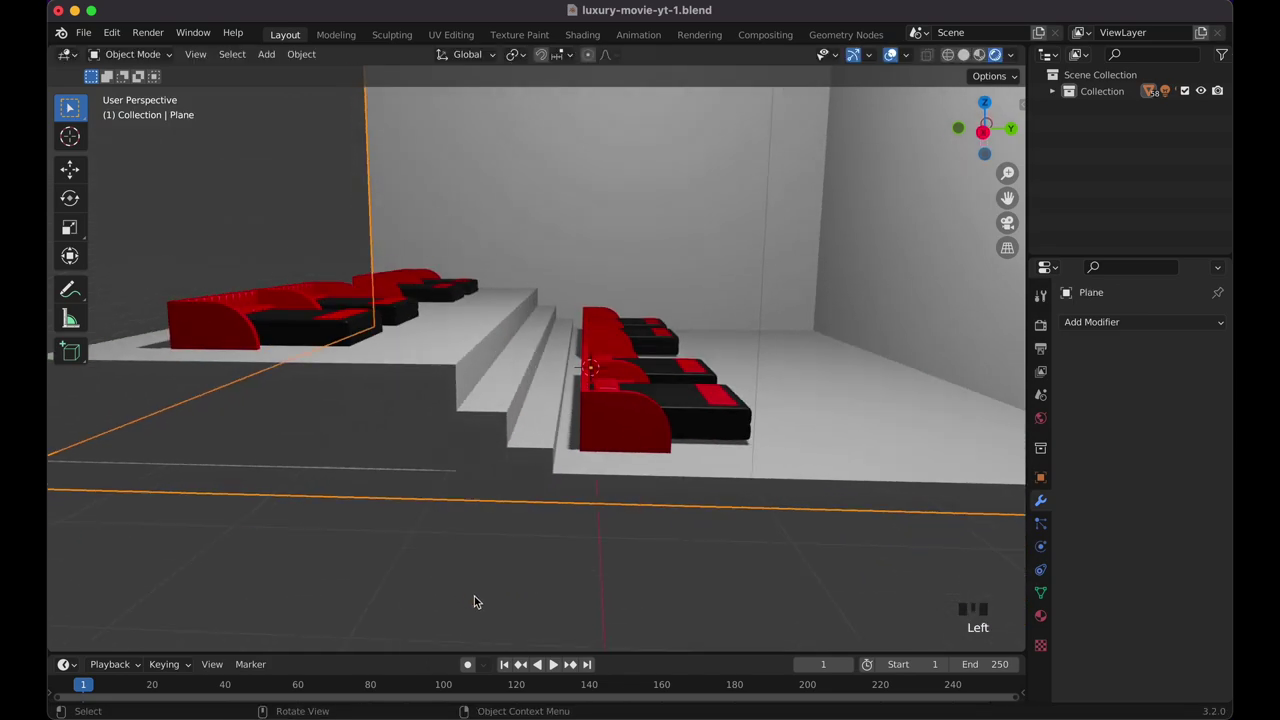
# Nudge the lower step along Y against the upper step and save the file.
pyautogui.click(530, 448)
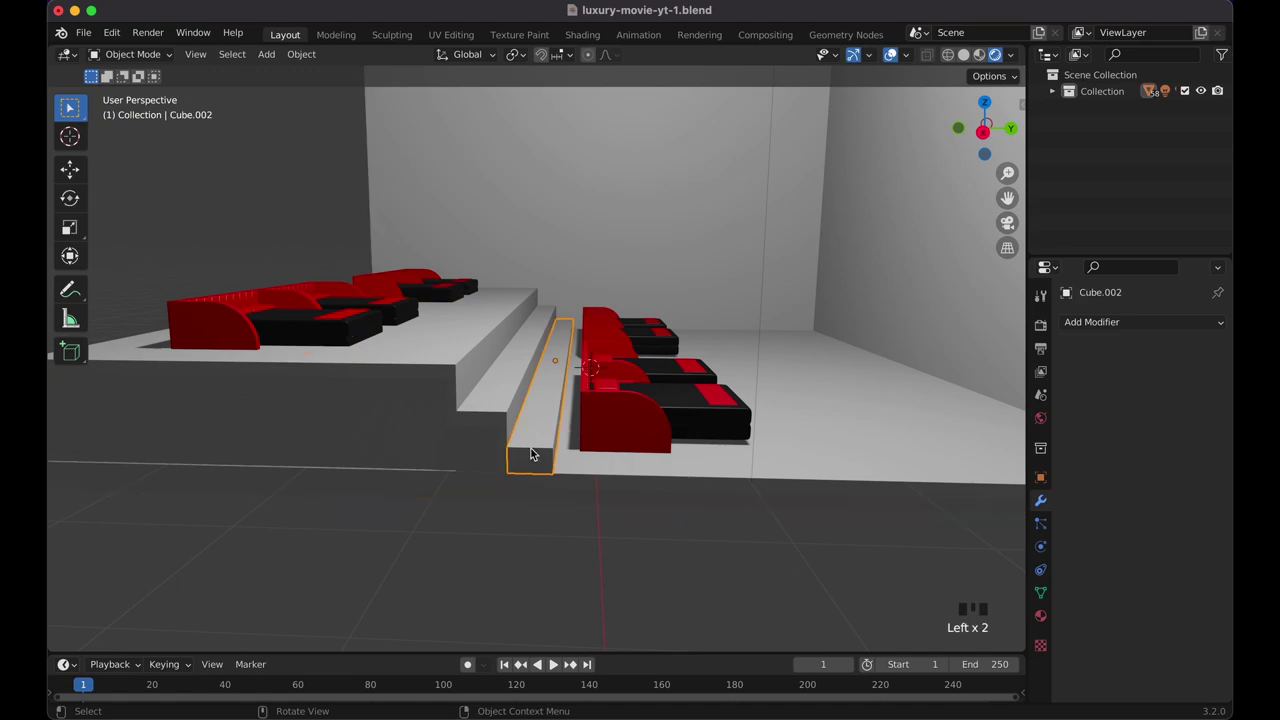
pyautogui.press('g')
pyautogui.press('y')
pyautogui.click(502, 546)
pyautogui.scroll(10, 501, 548)
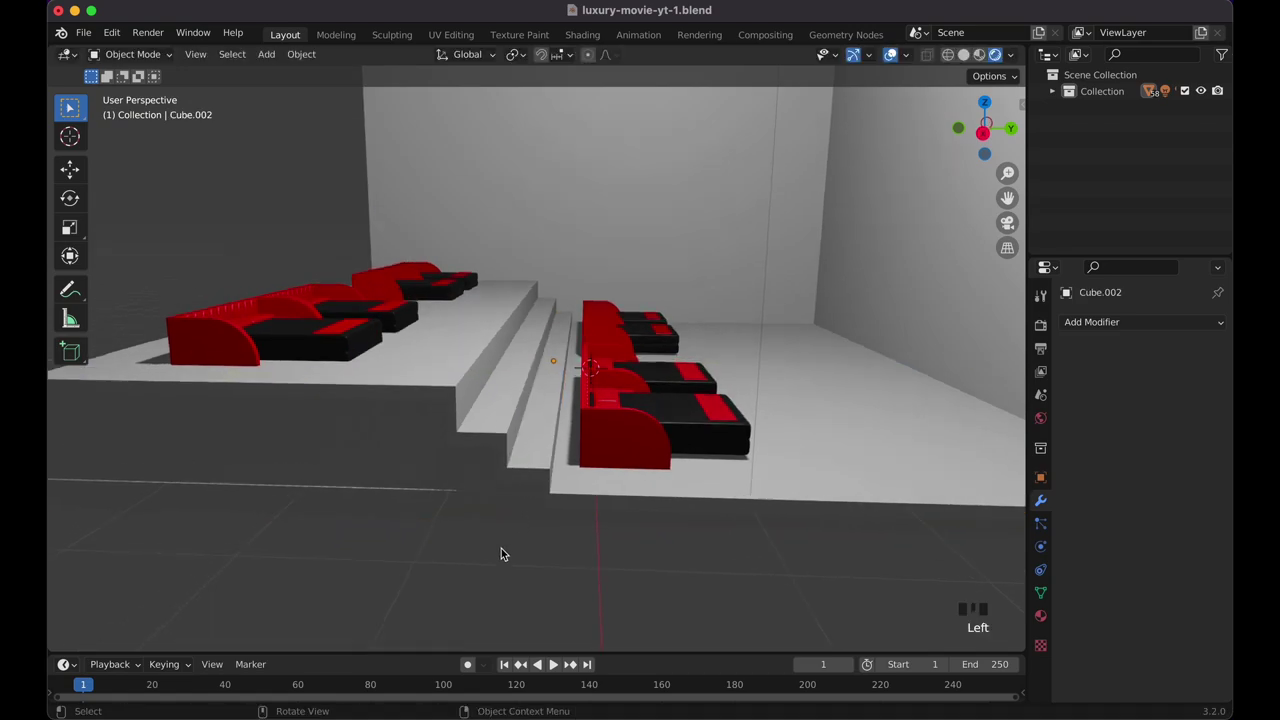
pyautogui.scroll(-5, 501, 552)
pyautogui.press('super+s')
pyautogui.scroll(-10, 501, 552)
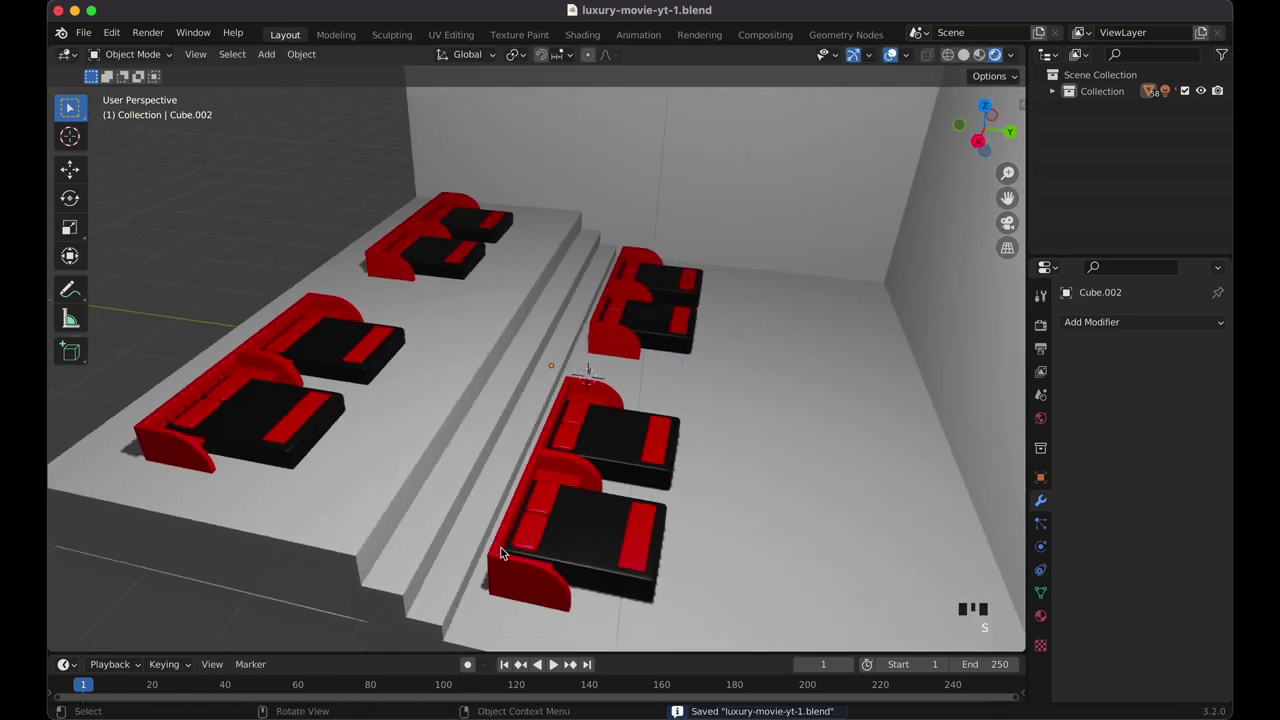
pyautogui.scroll(-10, 501, 552)
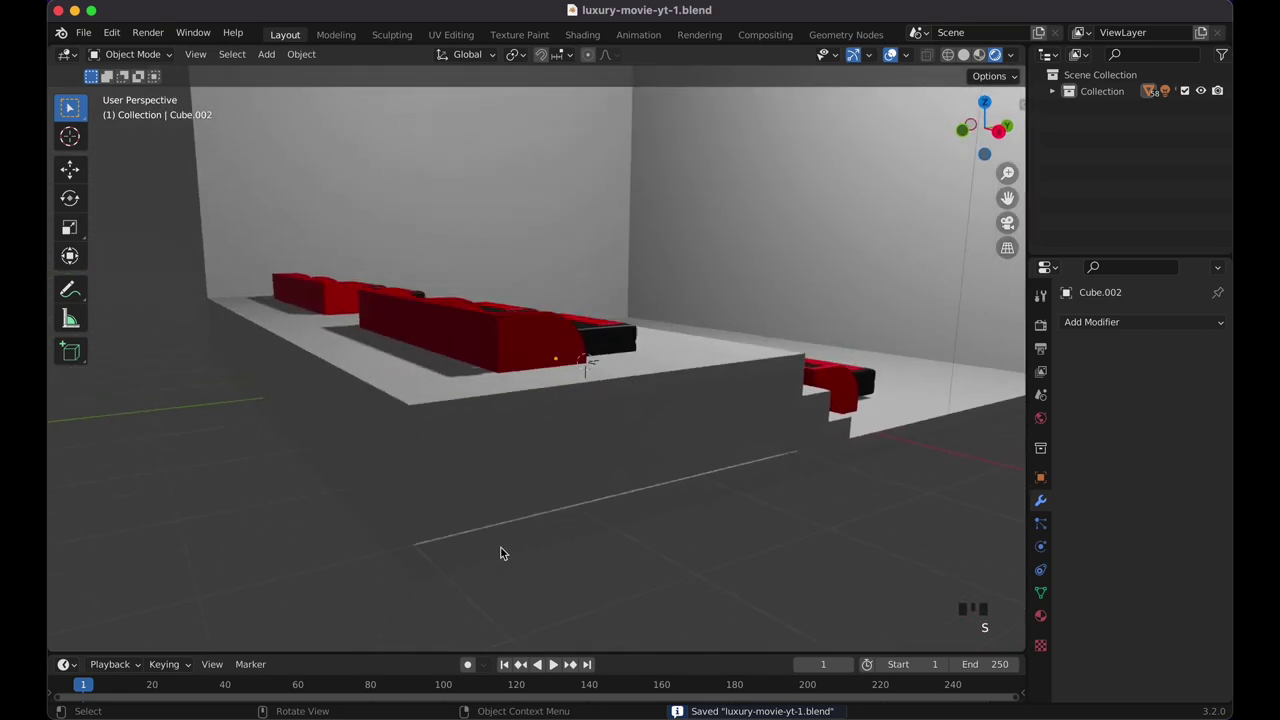
# Select the room shell behind the platform and switch the viewport to solid shading.
pyautogui.click(535, 520)
pyautogui.scroll(5, 535, 518)
pyautogui.scroll(-5, 535, 518)
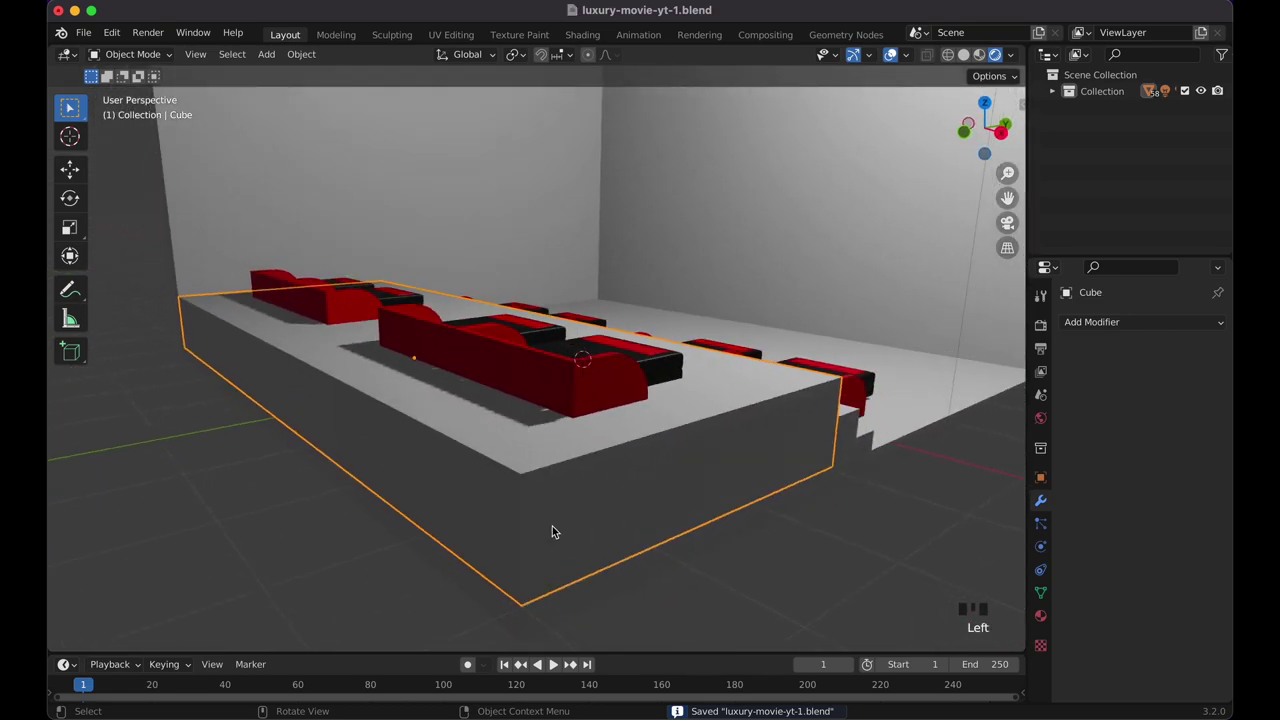
pyautogui.click(703, 562)
pyautogui.click(963, 56)
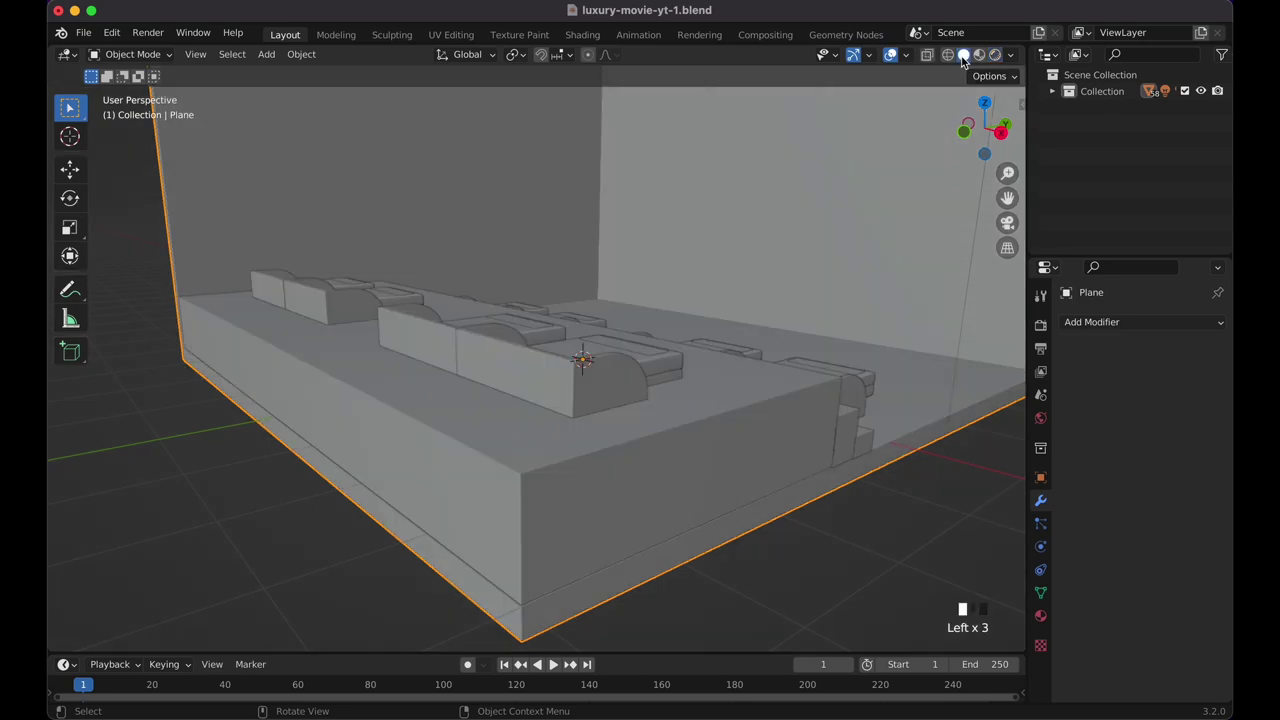
# Examine the platform, the stair steps and the bed rows inside the room from several angles.
pyautogui.scroll(-8, 810, 427)
pyautogui.press('s')
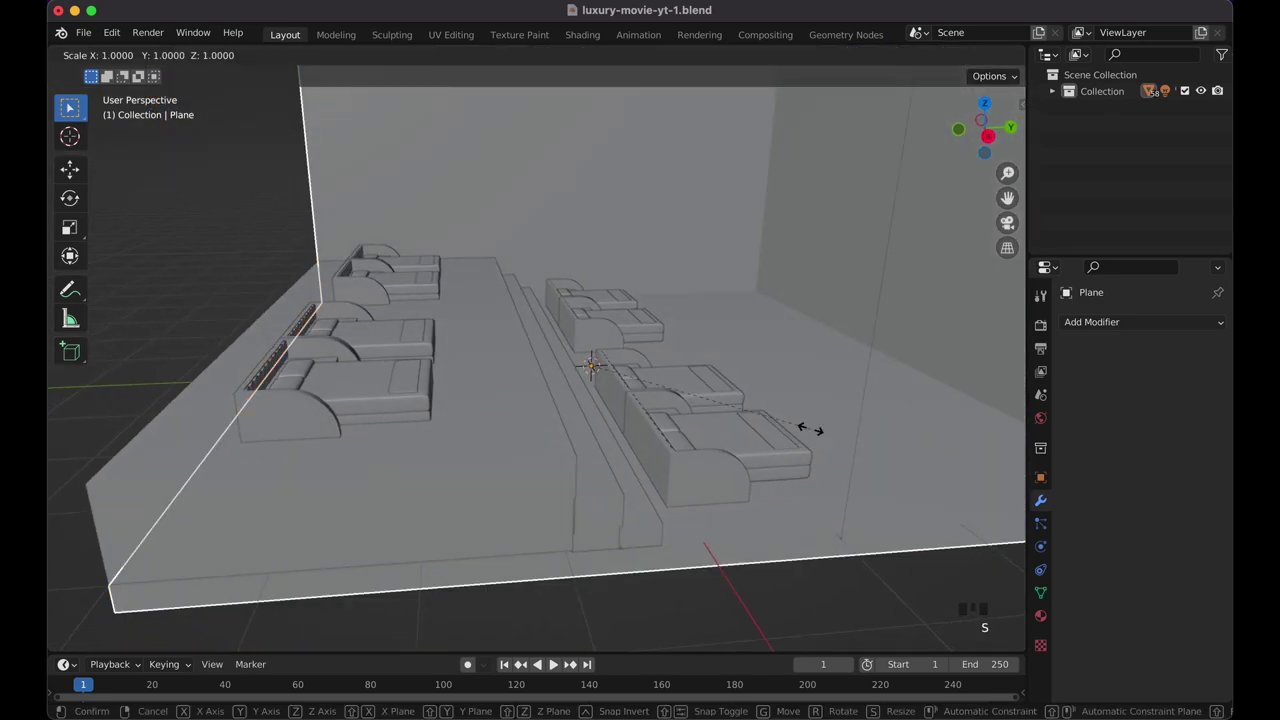
pyautogui.click(678, 592)
pyautogui.scroll(-5, 766, 594)
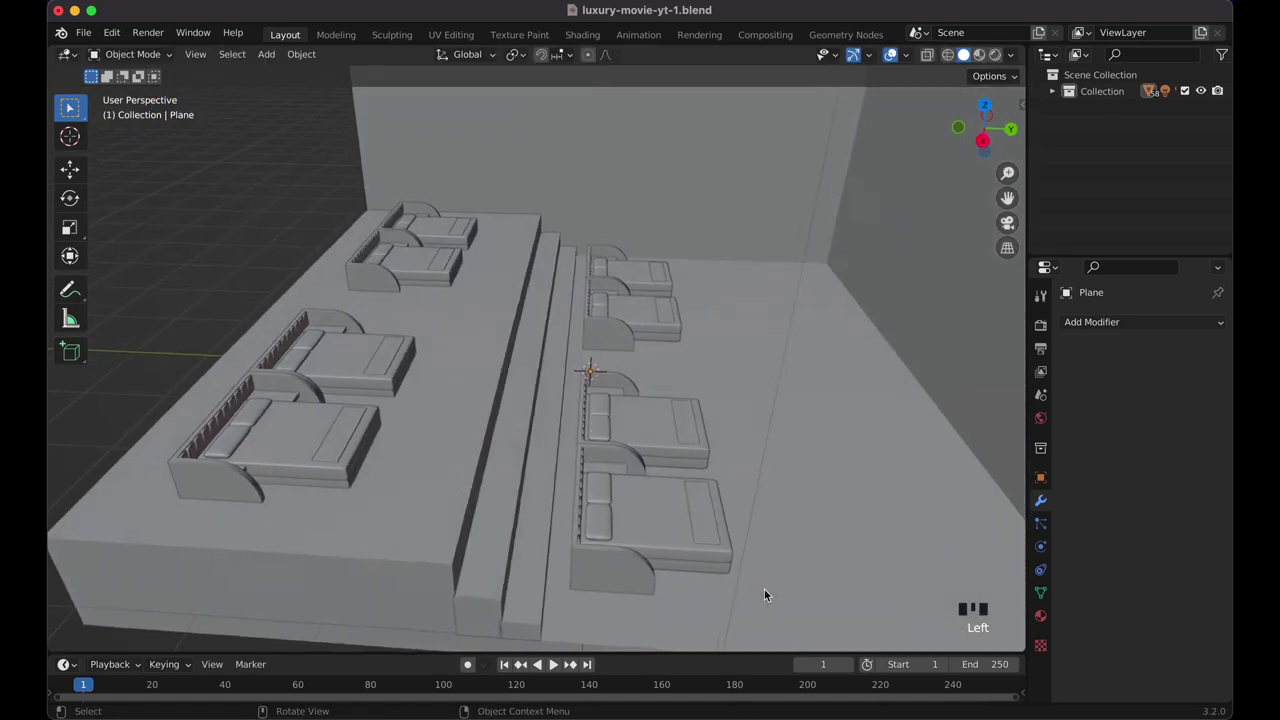
pyautogui.hscroll(-6, 527, 577)
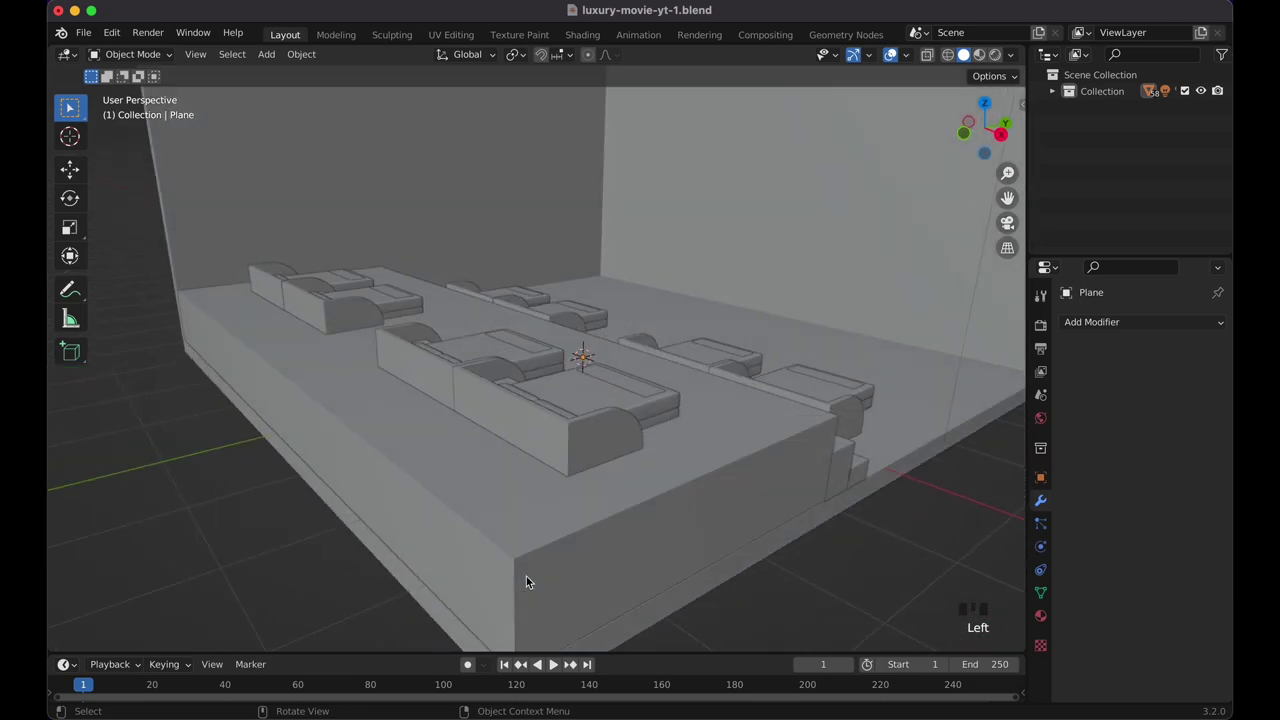
pyautogui.scroll(-6, 526, 576)
pyautogui.scroll(-8, 626, 457)
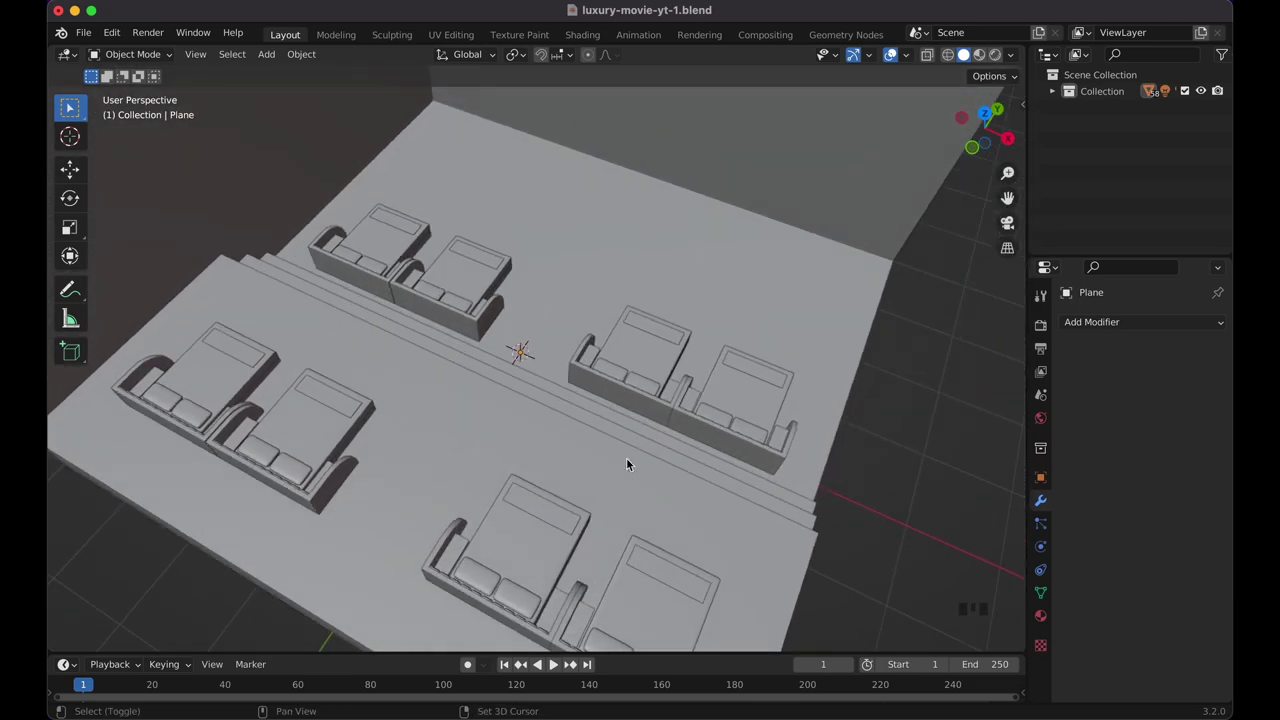
pyautogui.scroll(-10, 626, 457)
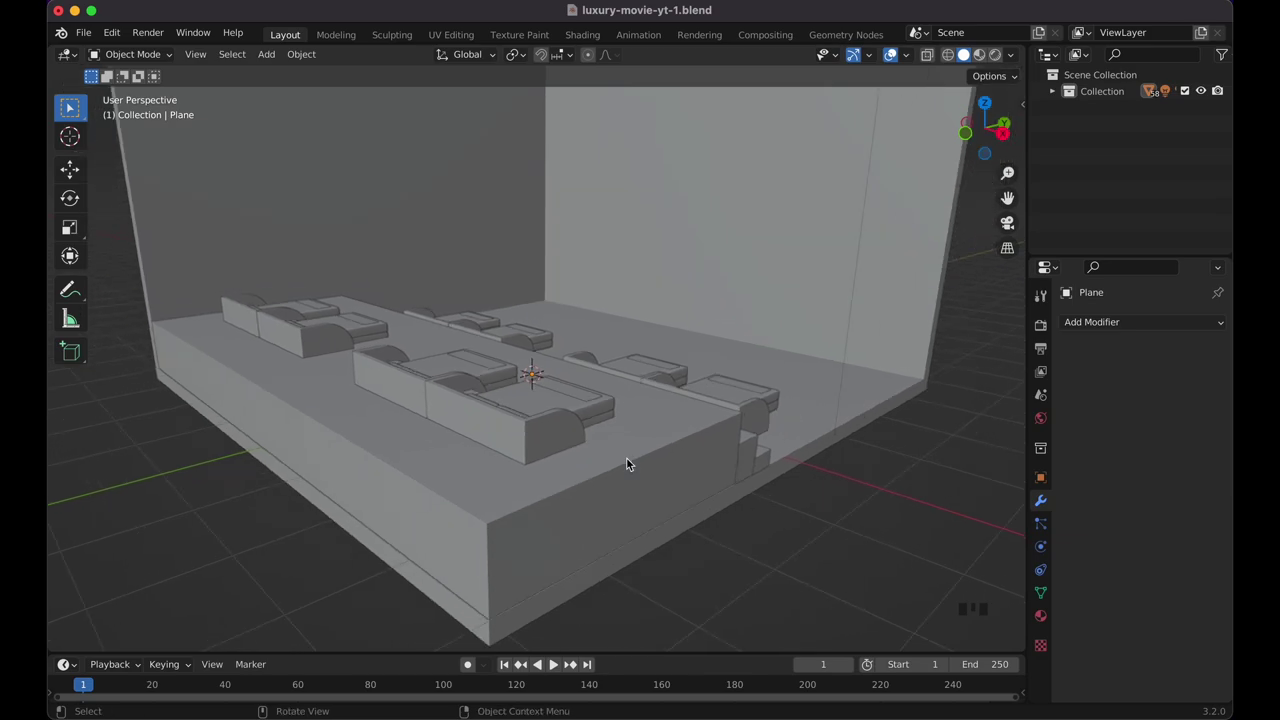
pyautogui.scroll(-6, 626, 457)
# Place the 3D cursor near the middle of the wall facing the beds and add a 2 m cube there.
pyautogui.click(709, 231)
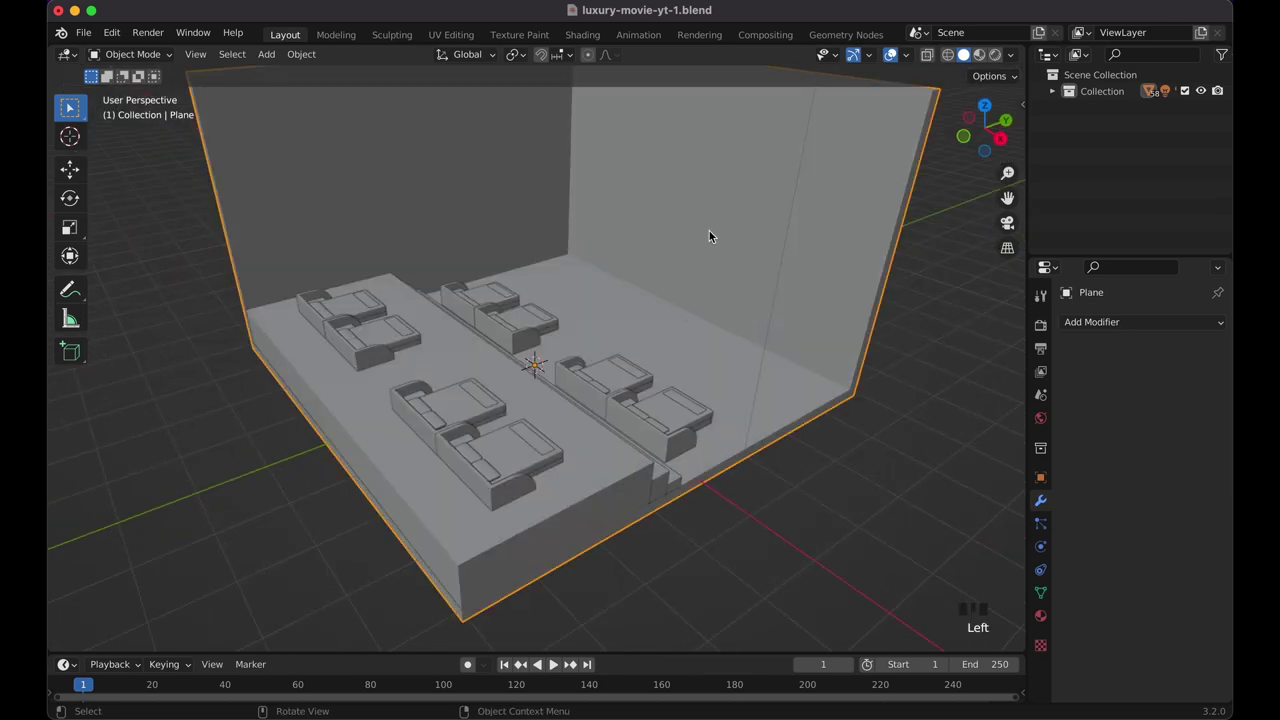
pyautogui.keyDown('shift'); pyautogui.scroll(1, 709, 230); pyautogui.keyUp('shift')
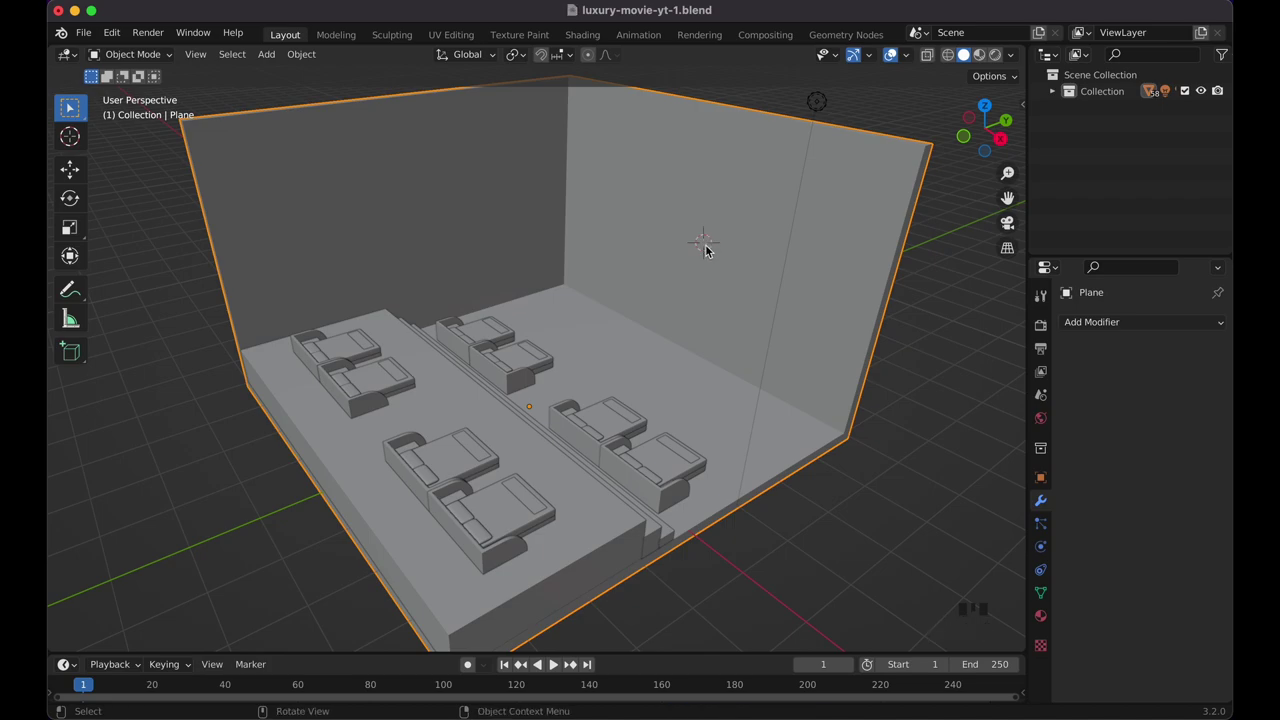
pyautogui.hotkey('shift', 'a')
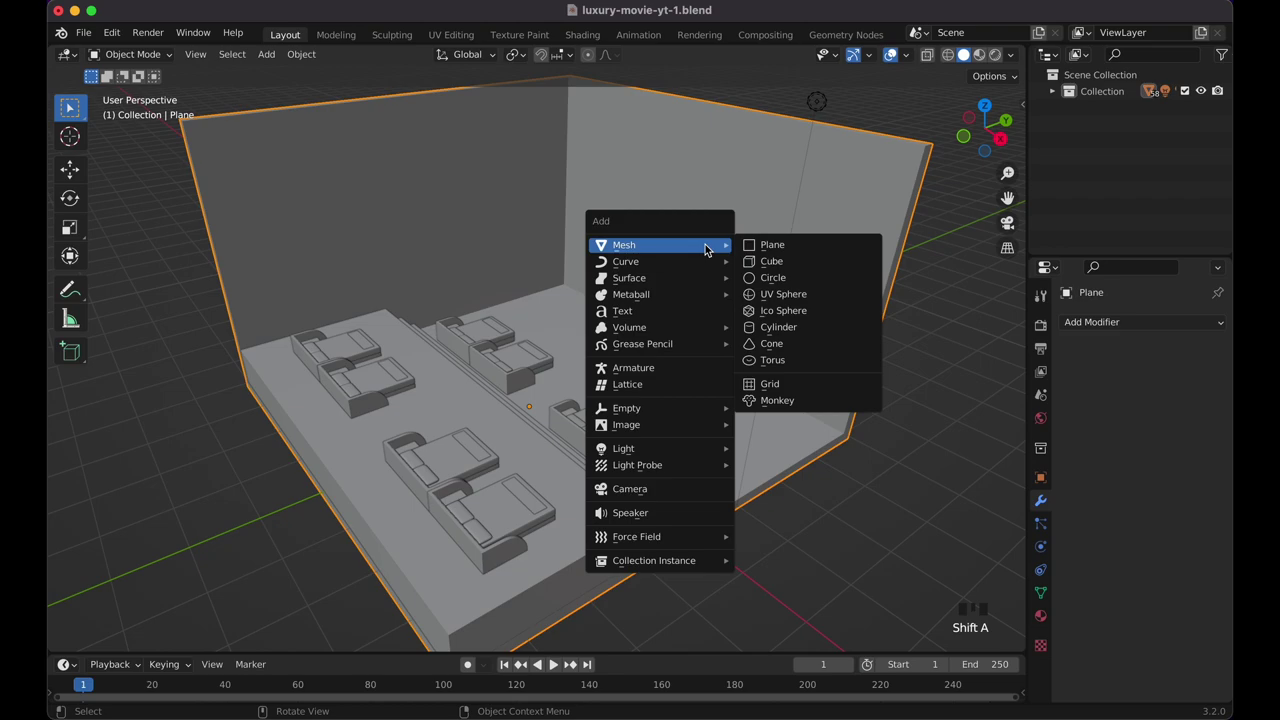
pyautogui.click(772, 262)
# Flatten the new cube into a thin panel by scaling it along Y by about 0.158 and again by about 0.473.
pyautogui.press('s')
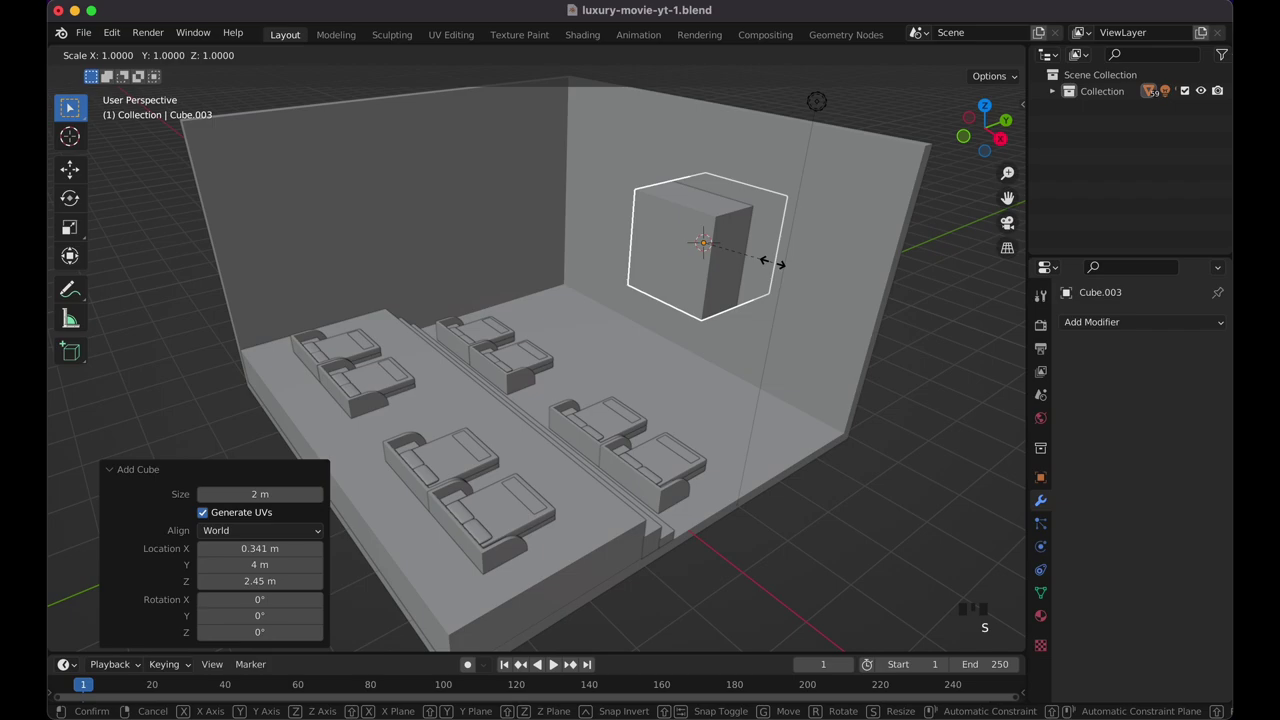
pyautogui.press('y')
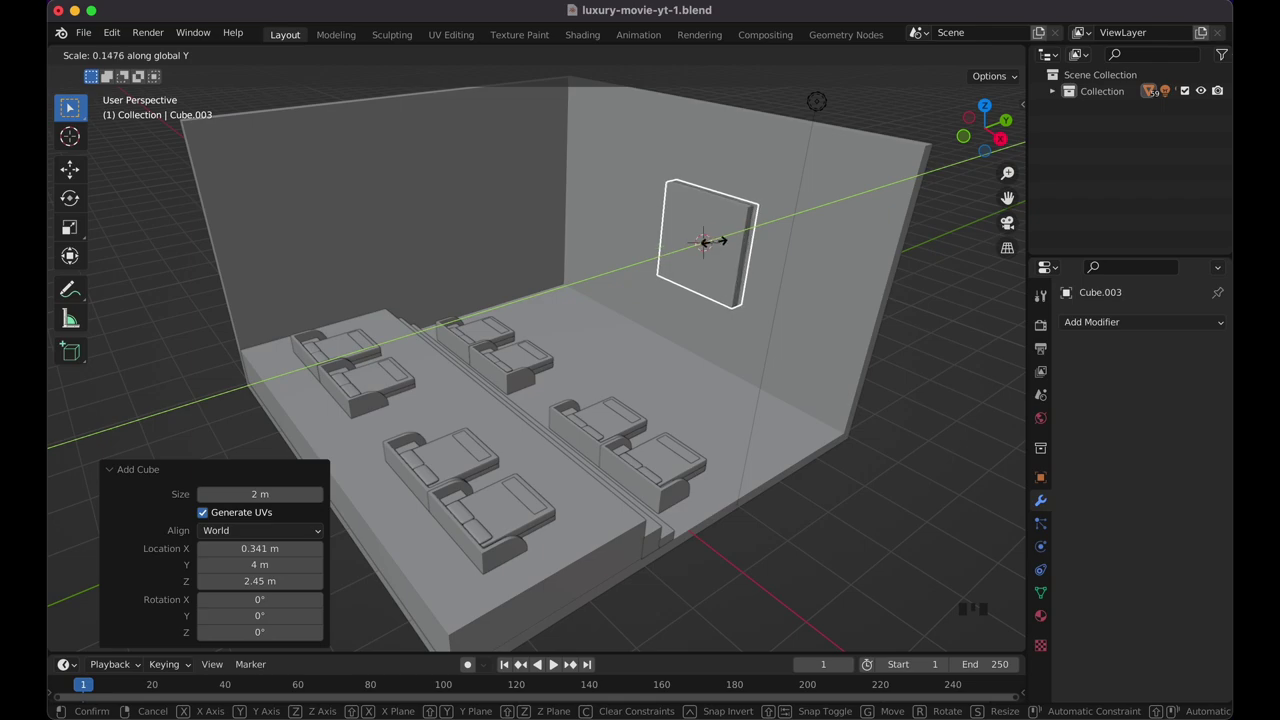
pyautogui.click(712, 241)
pyautogui.moveTo(712, 241); pyautogui.dragTo(714, 246, button='middle')
pyautogui.press('KP_7')
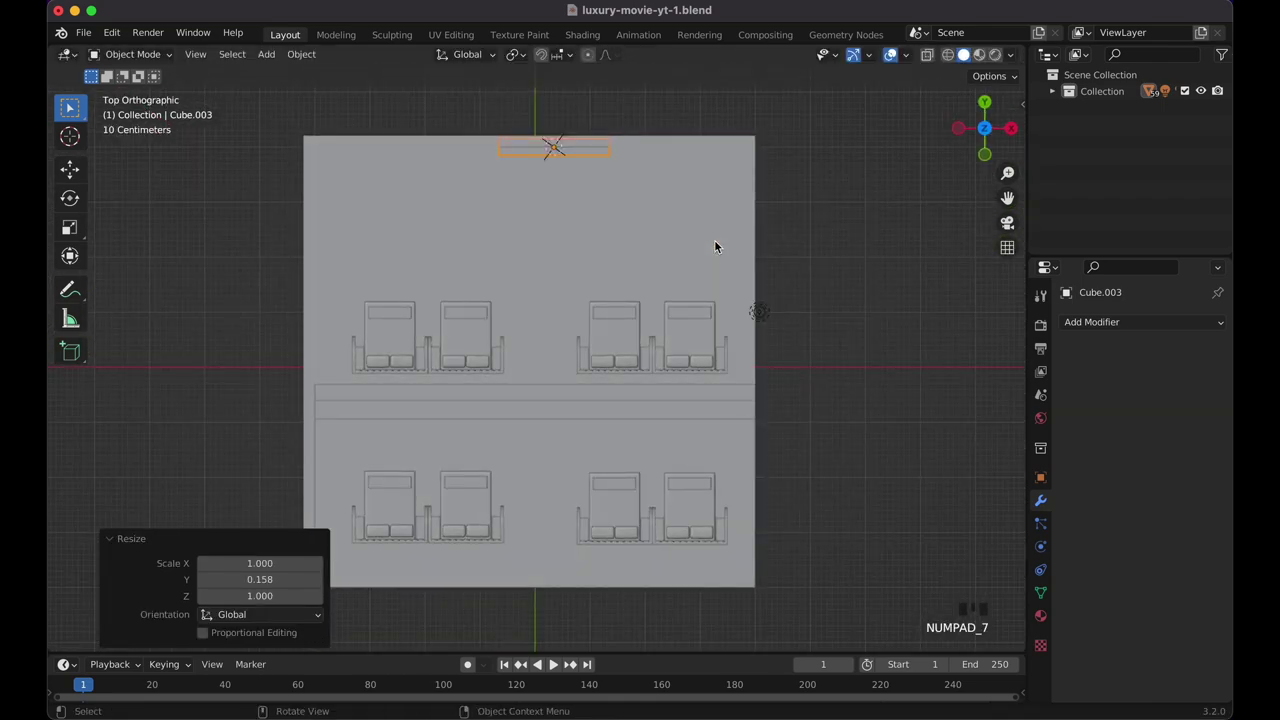
pyautogui.press('s')
pyautogui.press('y')
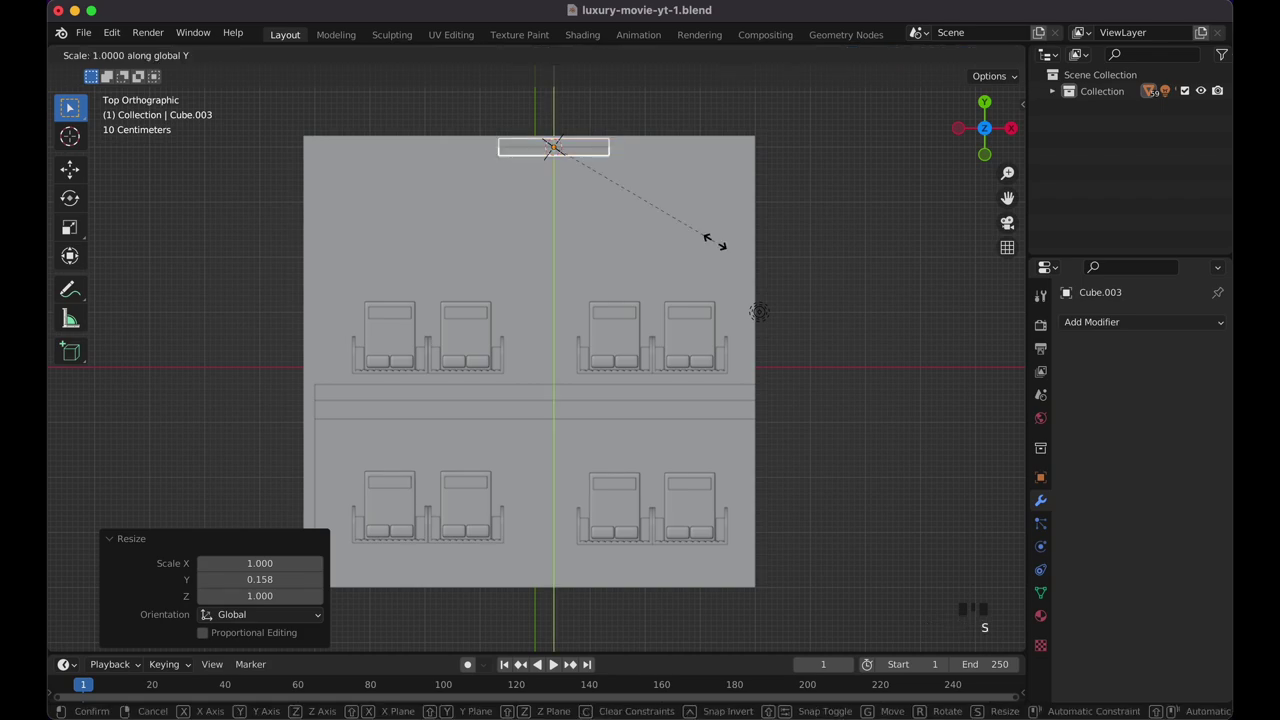
pyautogui.click(630, 196)
# Widen the screen panel by scaling it about 3.335 along X.
pyautogui.moveTo(628, 195)
pyautogui.mouseDown(button='middle')
pyautogui.moveTo(600, 190)
pyautogui.moveTo(627, 194)
pyautogui.mouseUp(button='middle')
pyautogui.press('KP_1')
pyautogui.press('s')
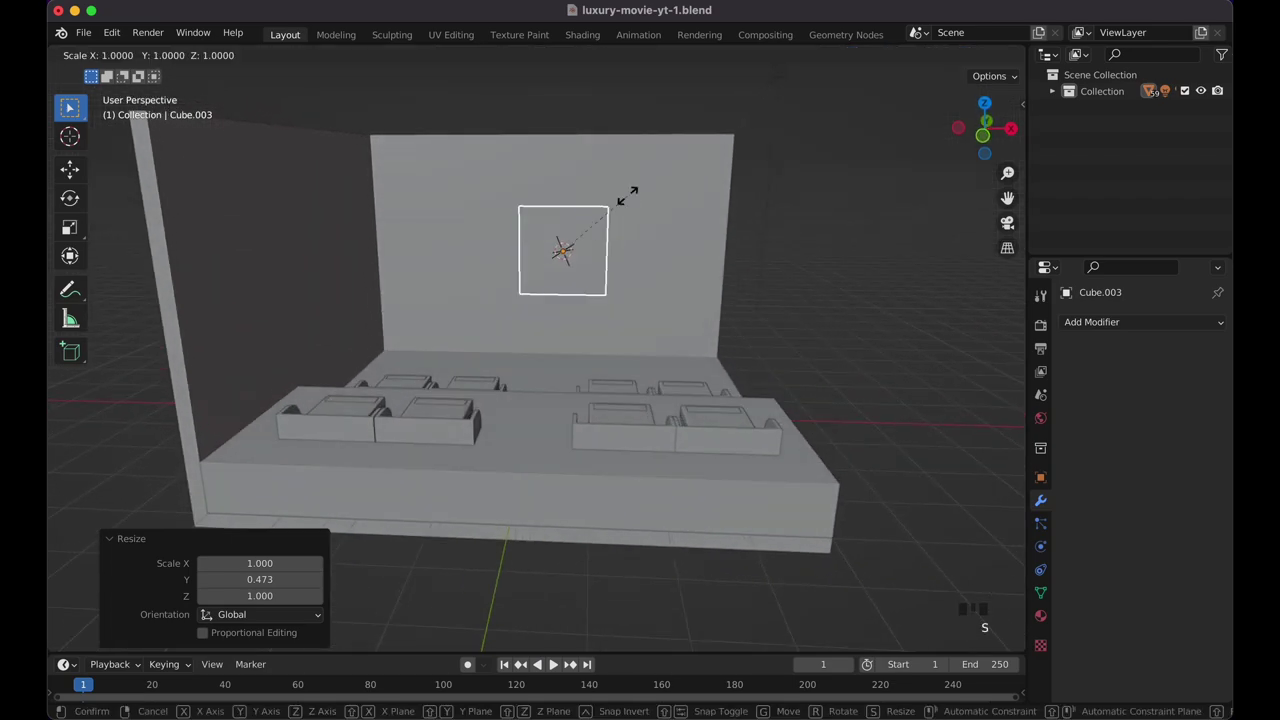
pyautogui.press('x')
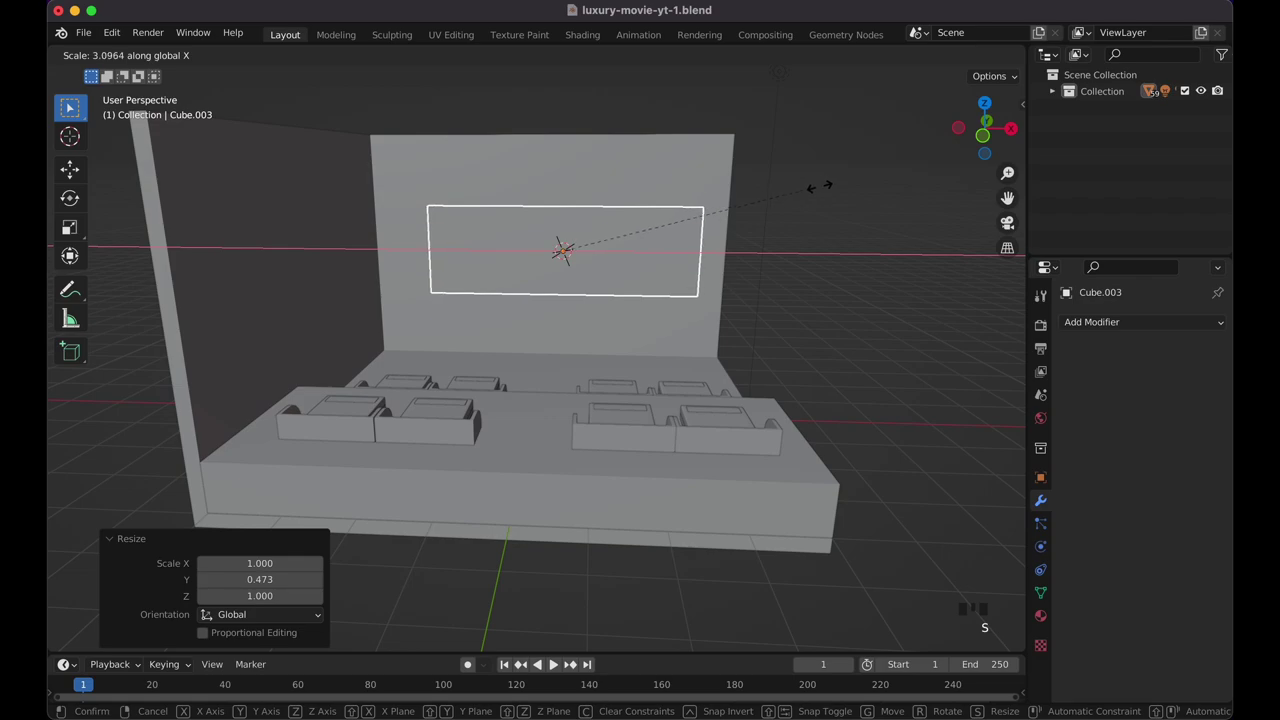
pyautogui.click(839, 189)
# Heighten the screen panel by scaling it along Z by about 1.577 and again by about 1.359.
pyautogui.press('s')
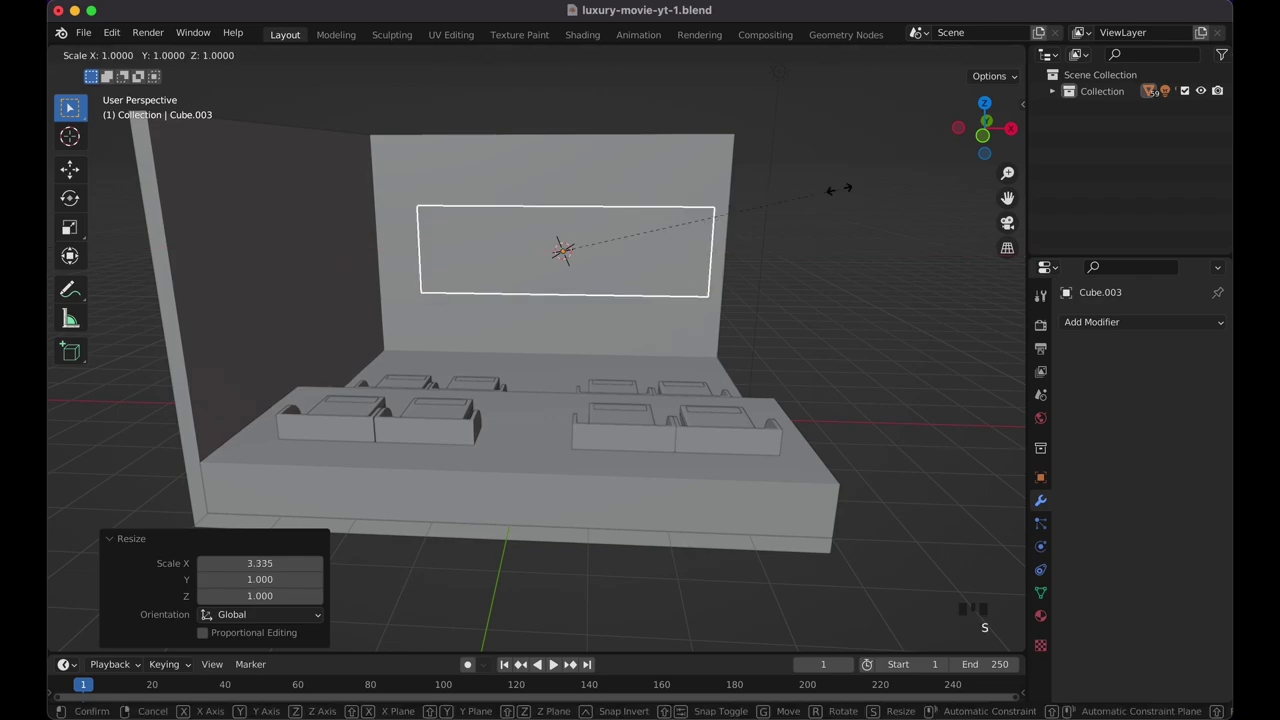
pyautogui.press('z')
pyautogui.click(750, 655)
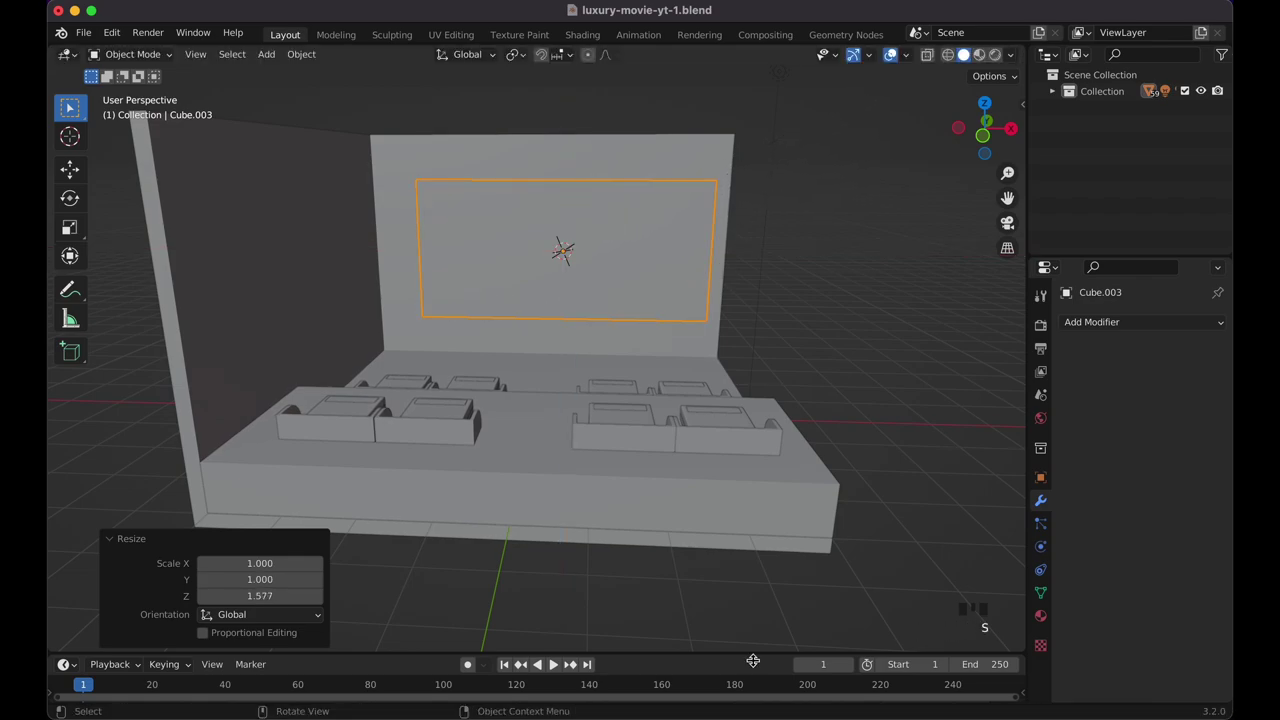
pyautogui.press('s')
pyautogui.press('z')
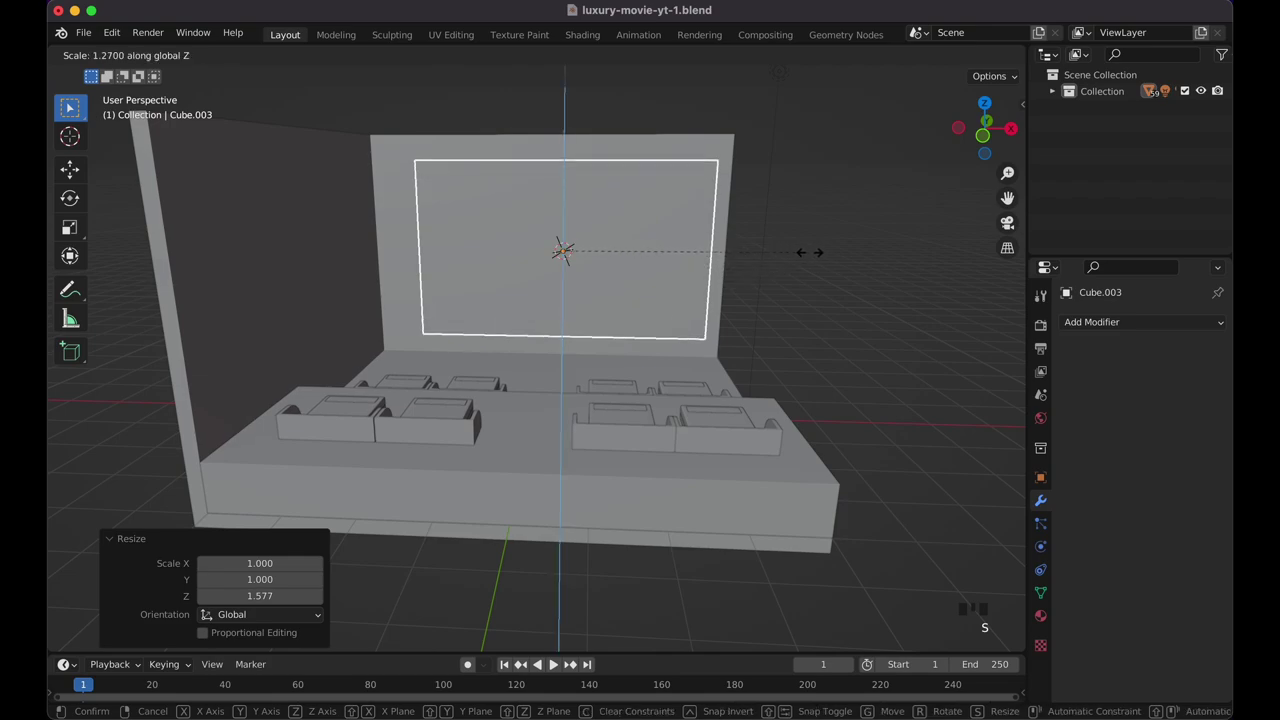
pyautogui.click(826, 250)
# Scale the screen panel uniformly by about 1.053 and move it about -0.381 m along X towards the wall's centre.
pyautogui.press('s')
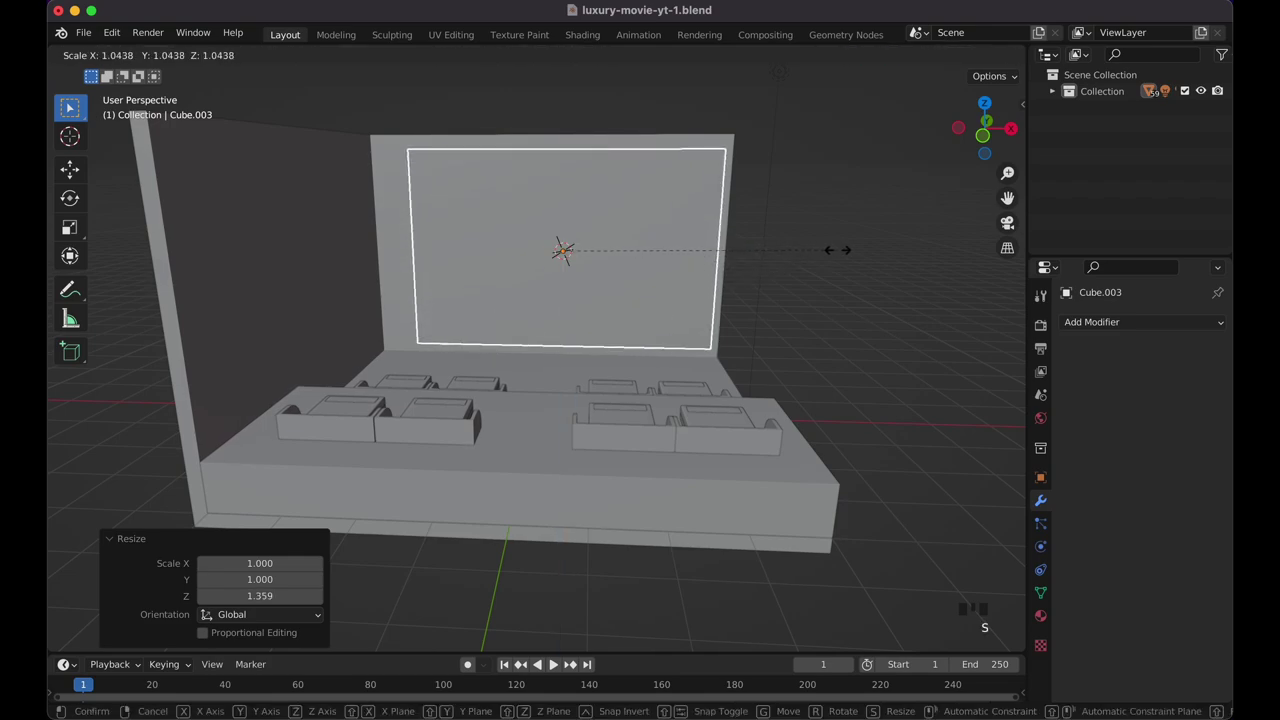
pyautogui.click(840, 254)
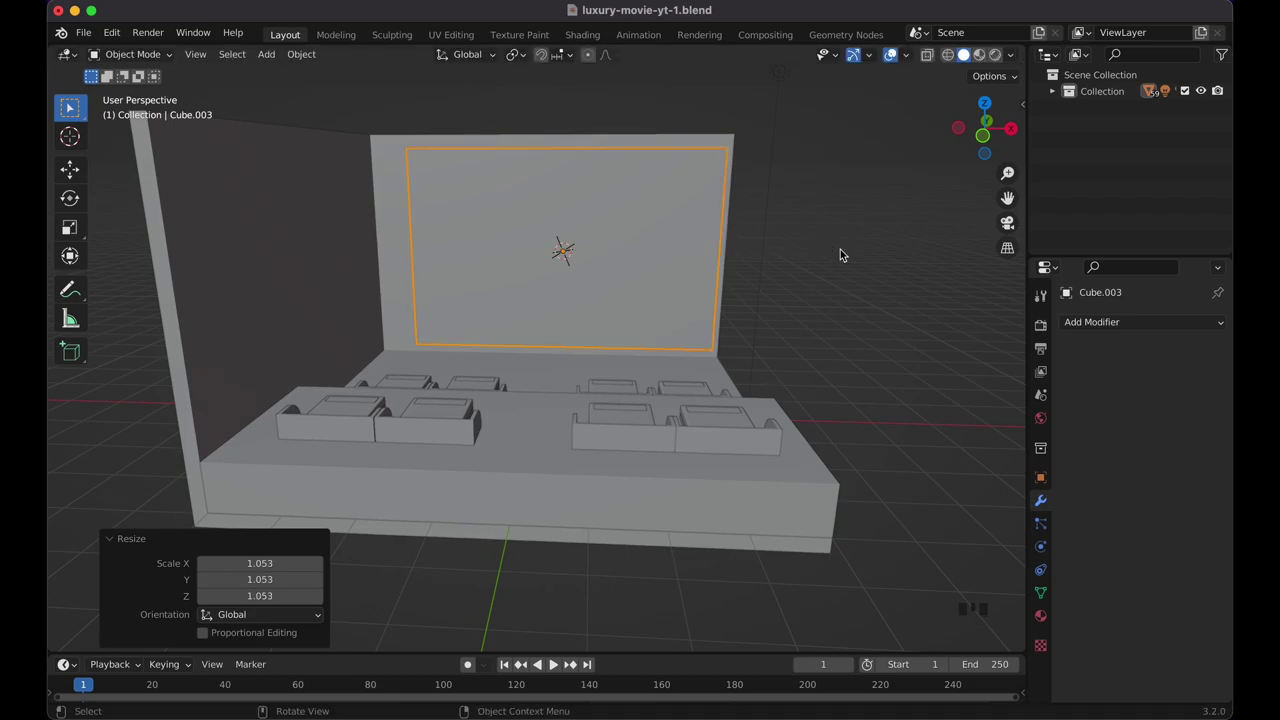
pyautogui.press('g')
pyautogui.press('x')
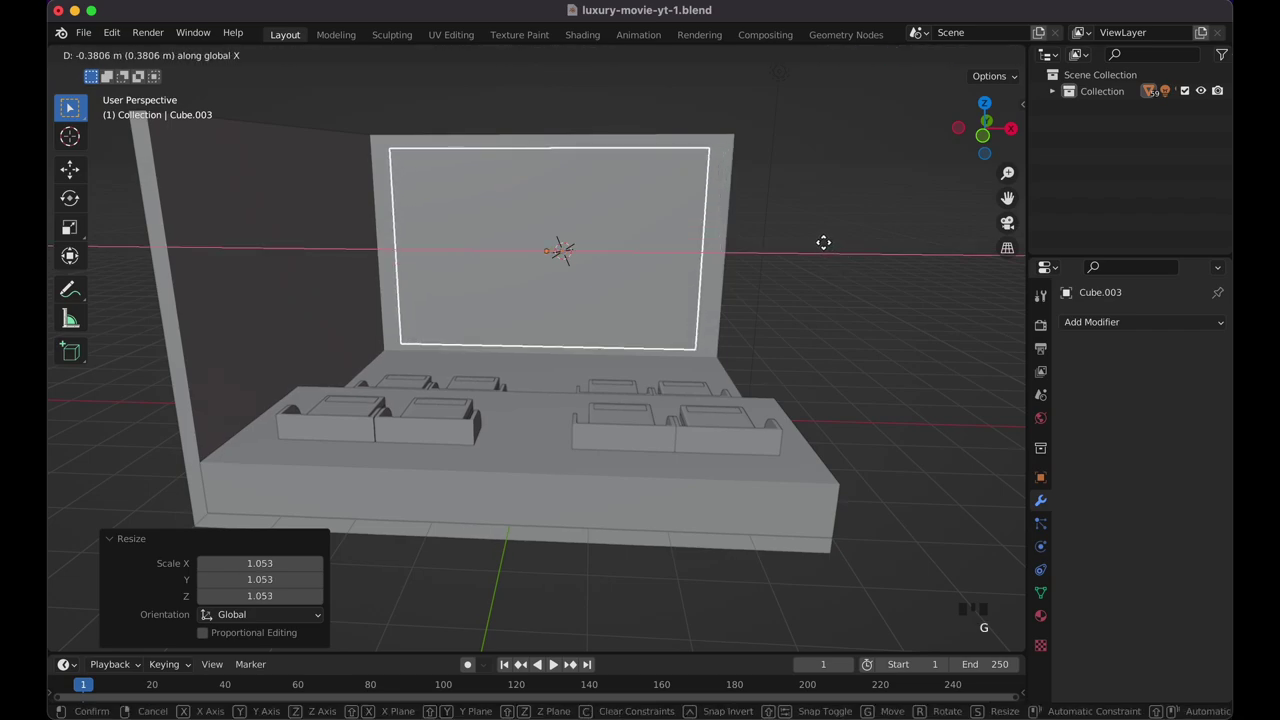
pyautogui.click(824, 248)
# Scale the screen panel about 1.106 along X and about 1.078 along Z to nearly fill the wall.
pyautogui.scroll(-2, 824, 248)
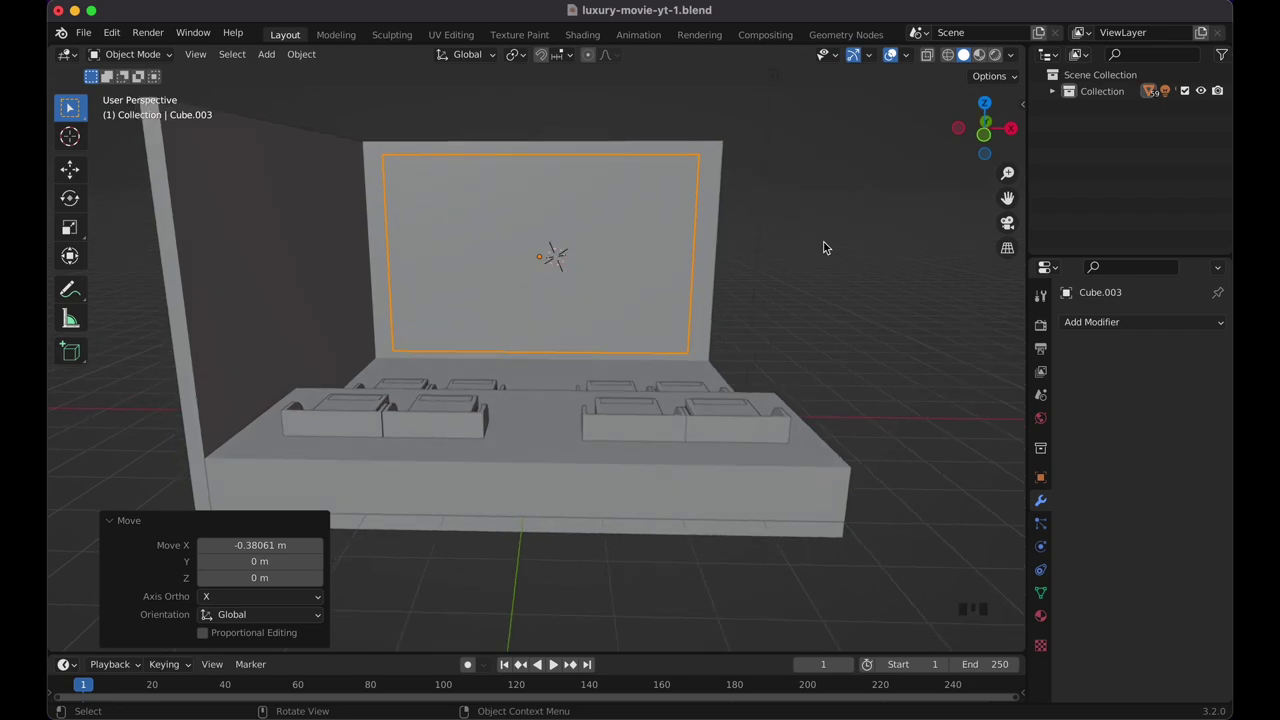
pyautogui.press('s')
pyautogui.press('x')
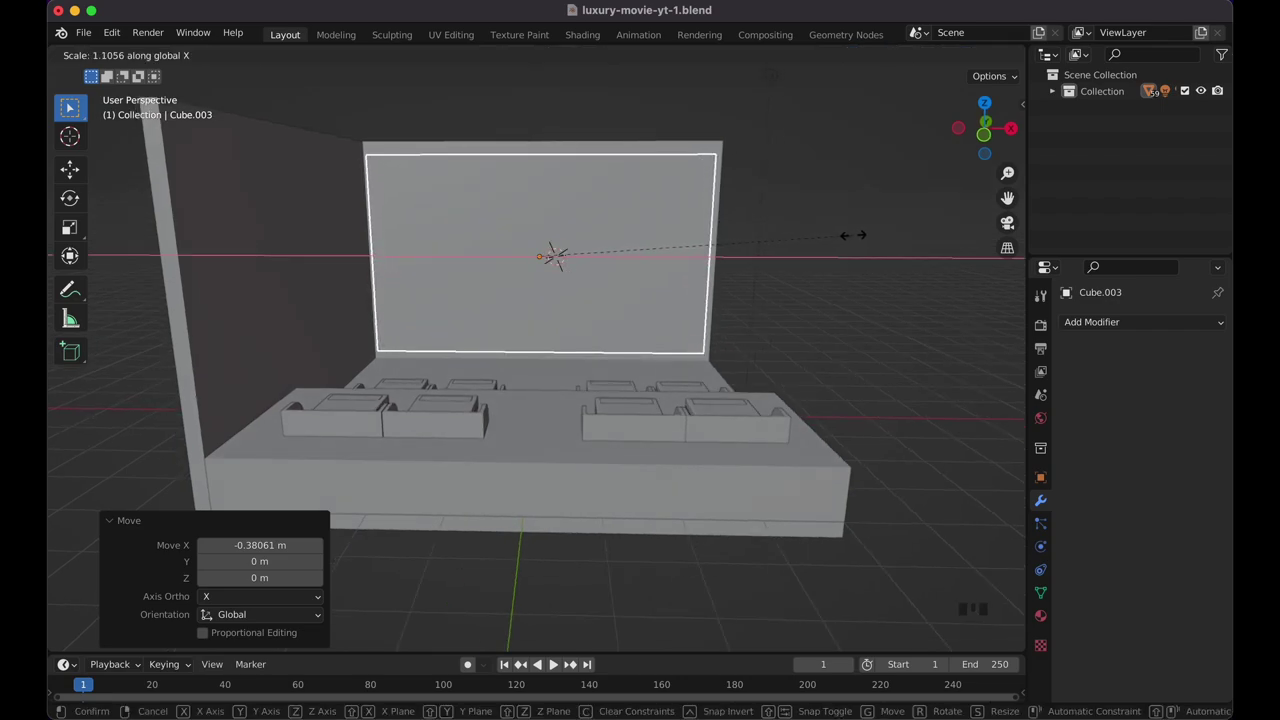
pyautogui.click(853, 235)
pyautogui.press('s')
pyautogui.press('z')
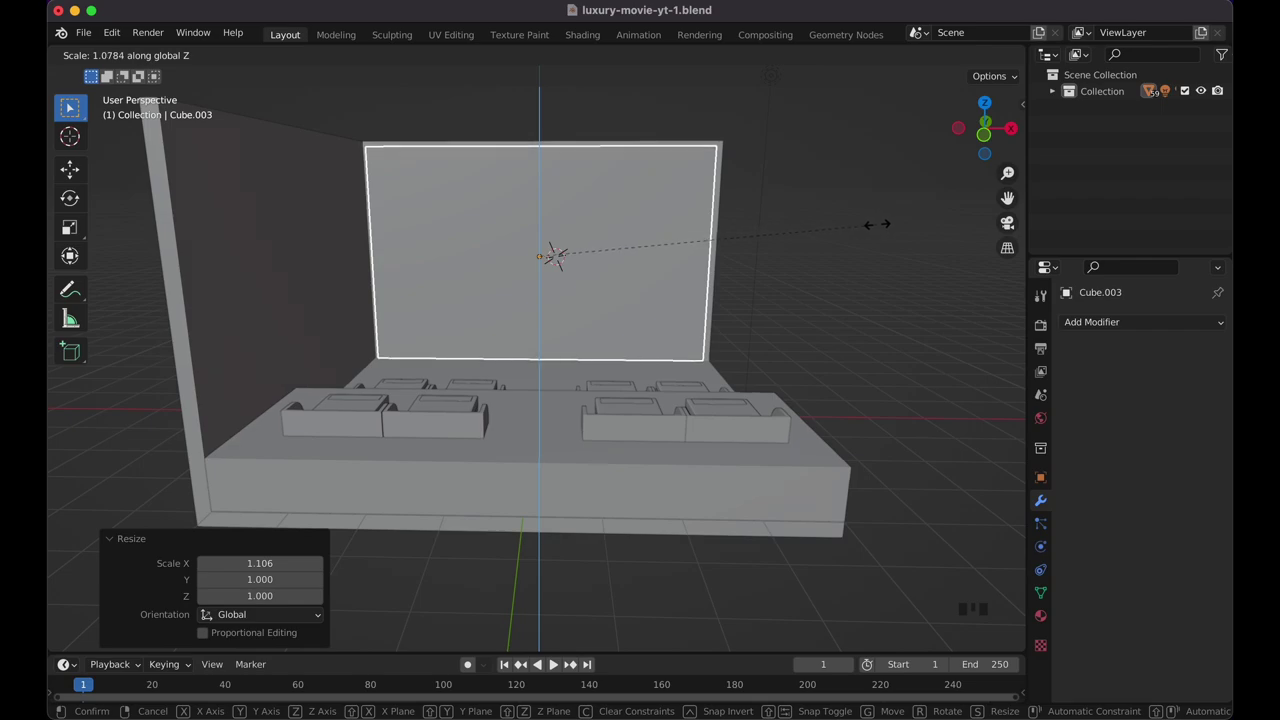
pyautogui.click(877, 224)
# Move the screen panel about 0.038 m along X, nudge it along Z to fit the wall, and deselect it.
pyautogui.press('g')
pyautogui.press('x')
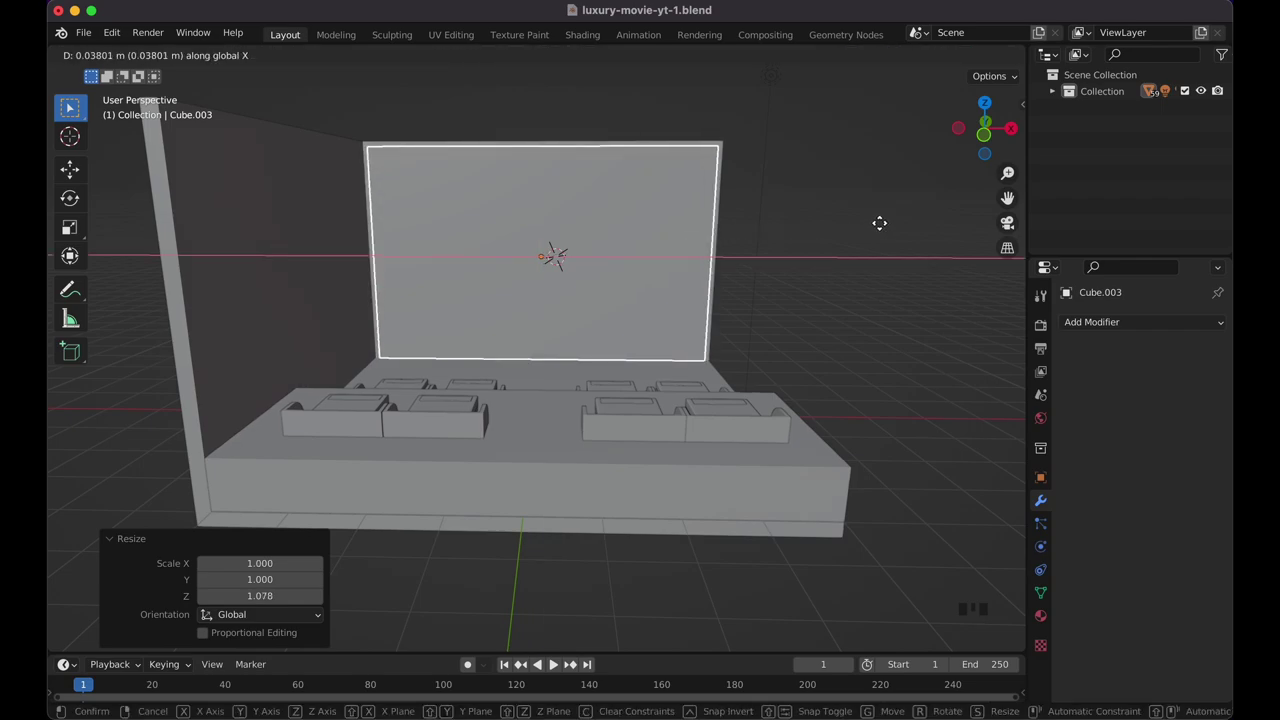
pyautogui.click(879, 223)
pyautogui.hscroll(-15, 879, 223)
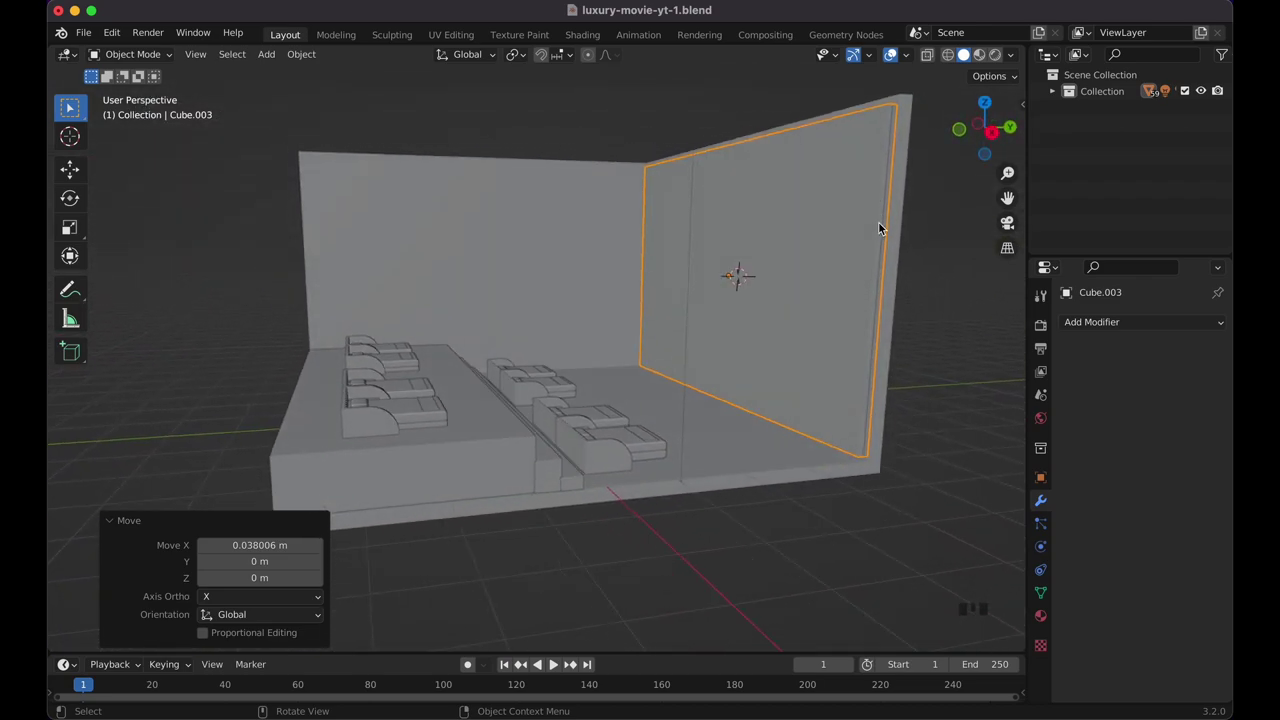
pyautogui.hscroll(-10, 878, 221)
pyautogui.press('g')
pyautogui.press('z')
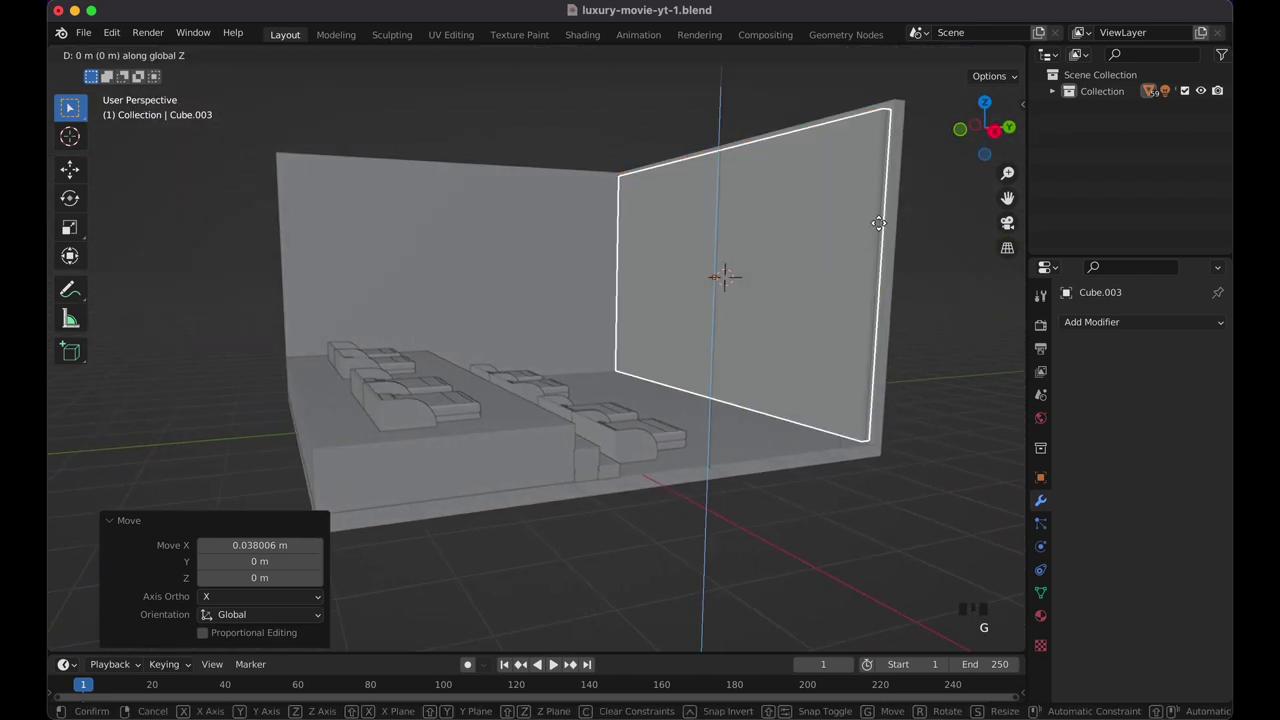
pyautogui.click(879, 220)
pyautogui.click(942, 258)
pyautogui.hscroll(5, 942, 258)
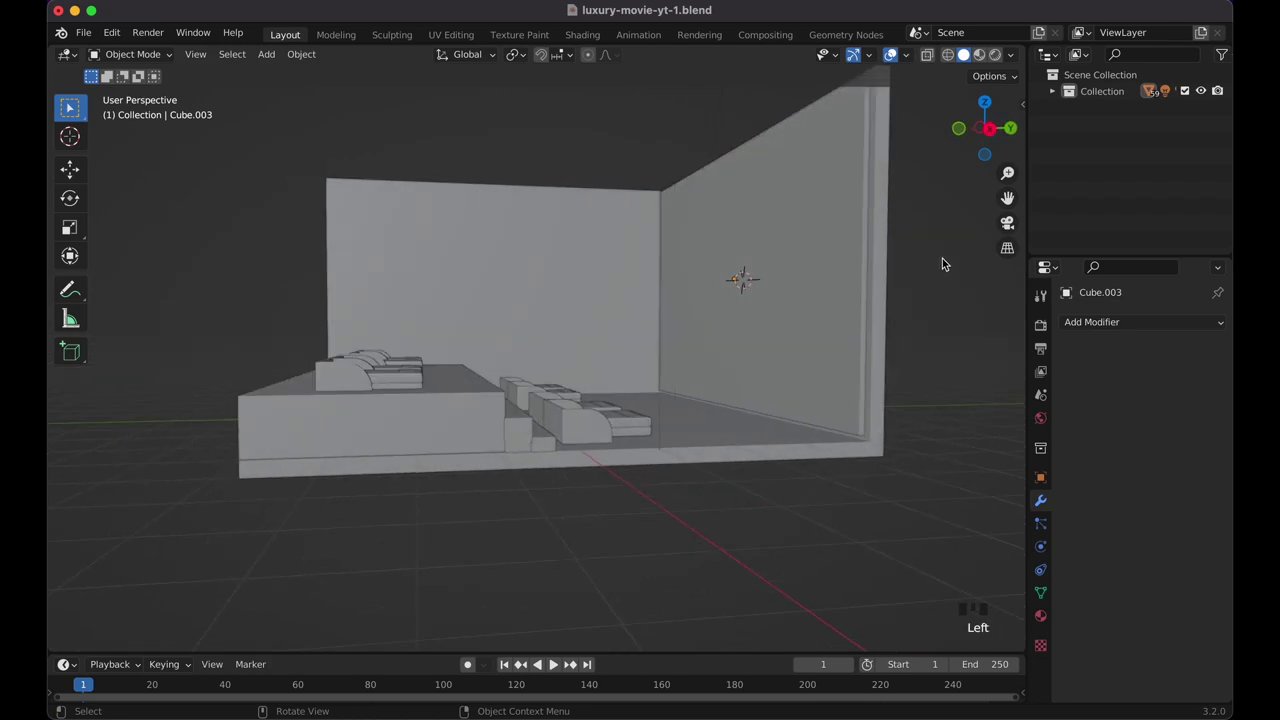
pyautogui.hscroll(-10, 942, 258)
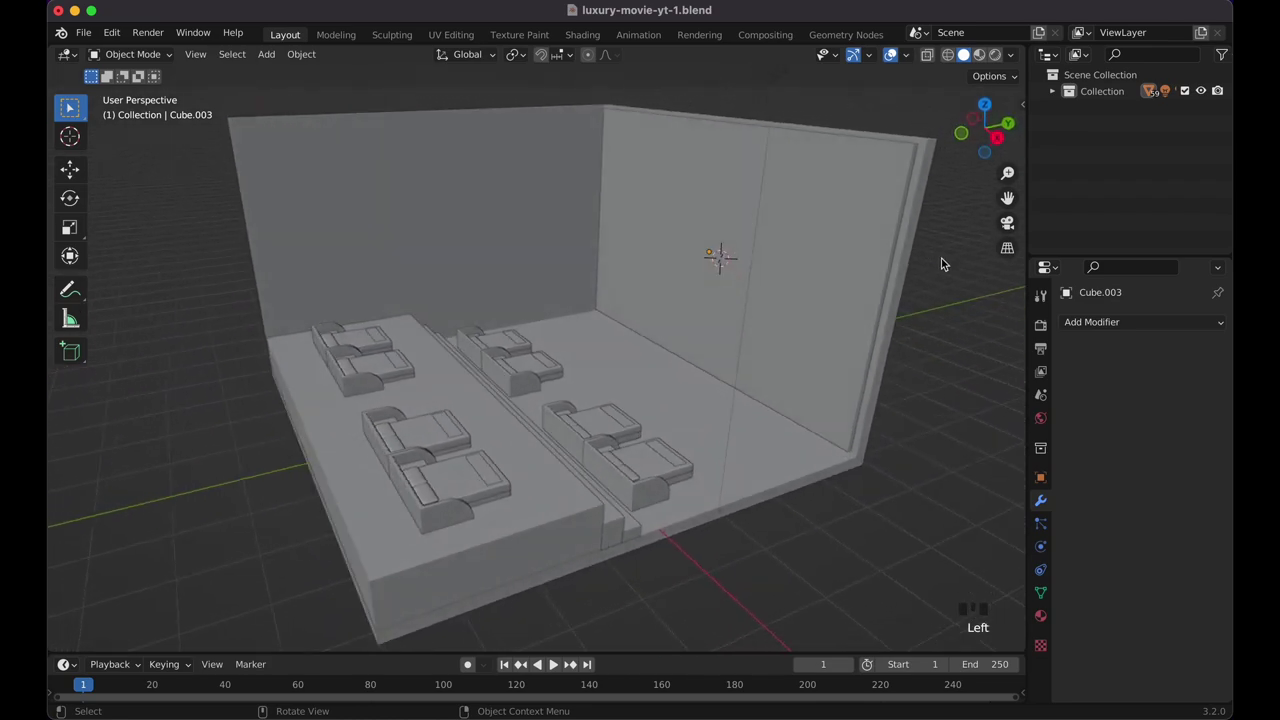
pyautogui.hscroll(-8, 941, 258)
pyautogui.hscroll(-4, 628, 255)
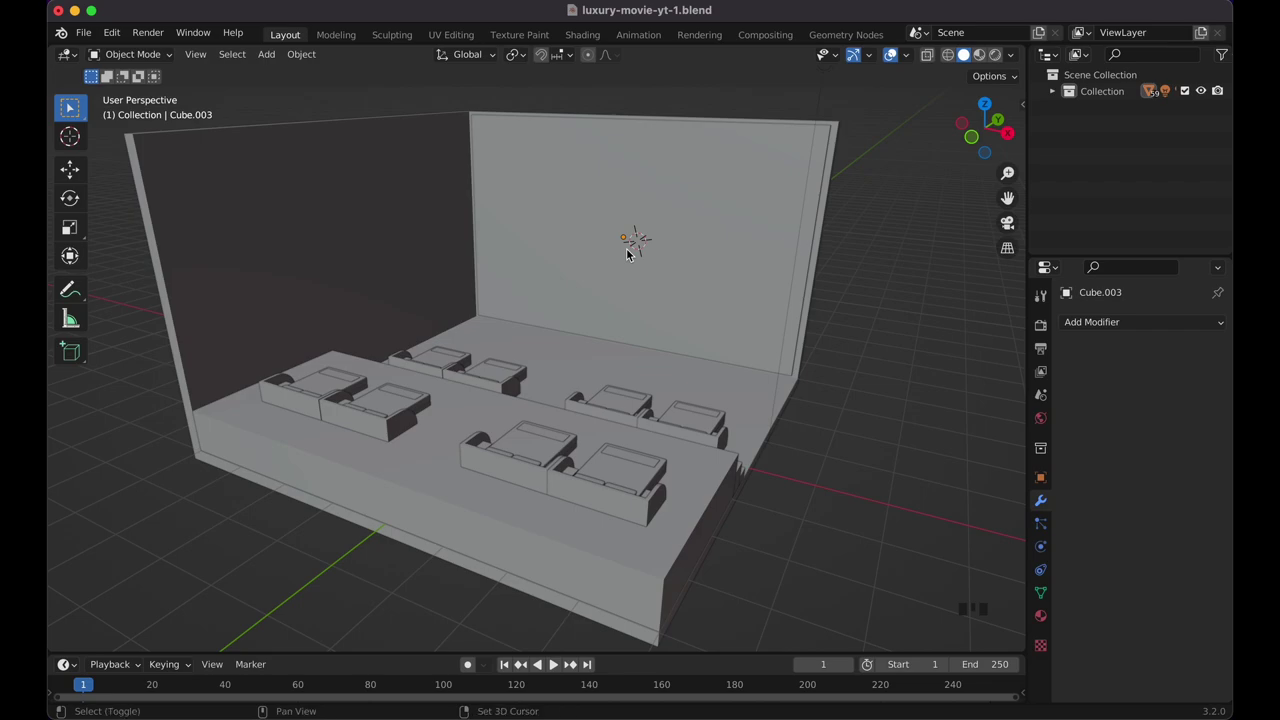
# Add the popcorn-1 image to the scene as an image plane in front of the wall screen.
pyautogui.hotkey('shift', 'a')
pyautogui.moveTo(622, 428)
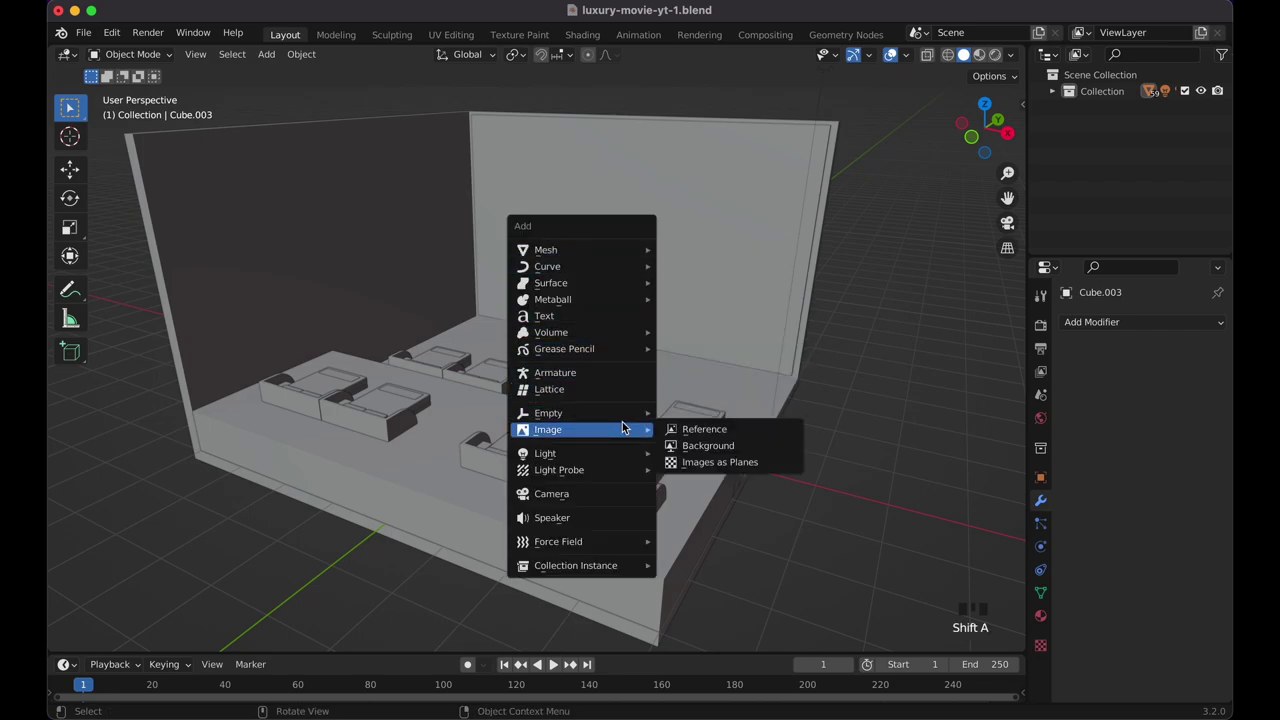
pyautogui.click(715, 463)
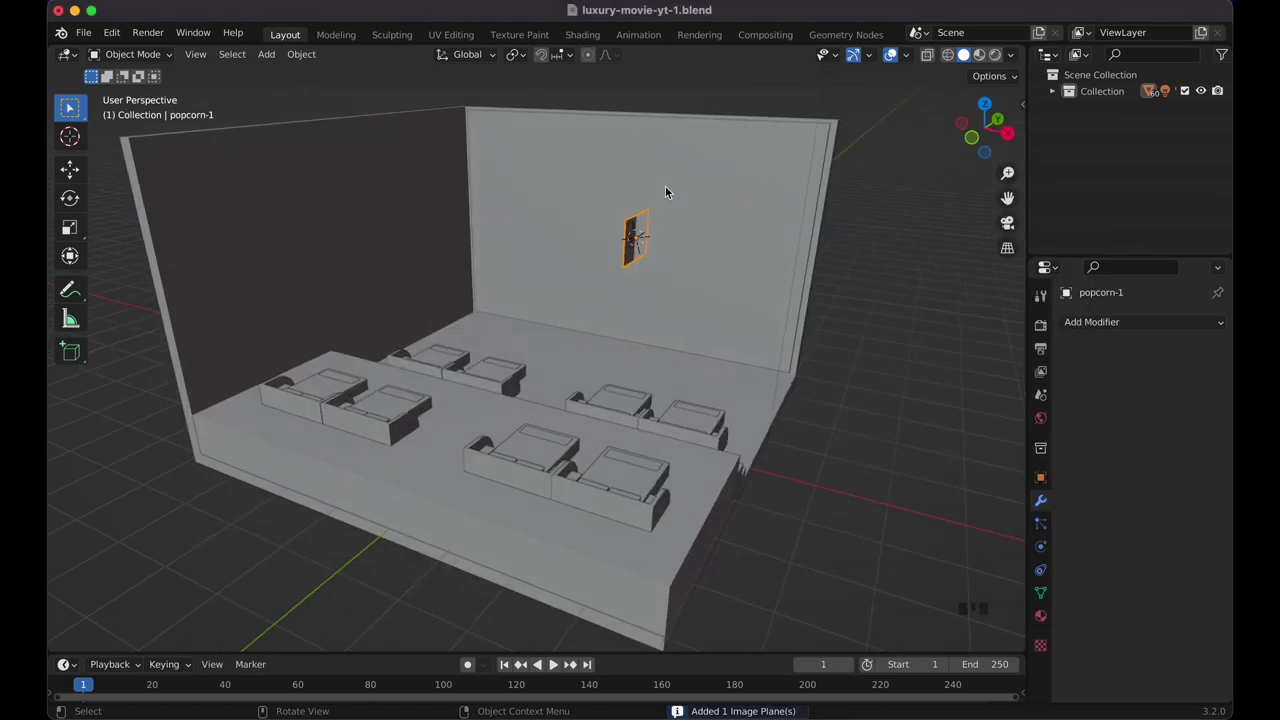
# Switch the viewport to rendered shading to show the materials and the popcorn image.
pyautogui.moveTo(665, 186); pyautogui.dragTo(740, 186, button='middle')
pyautogui.hscroll(-15, 665, 186)
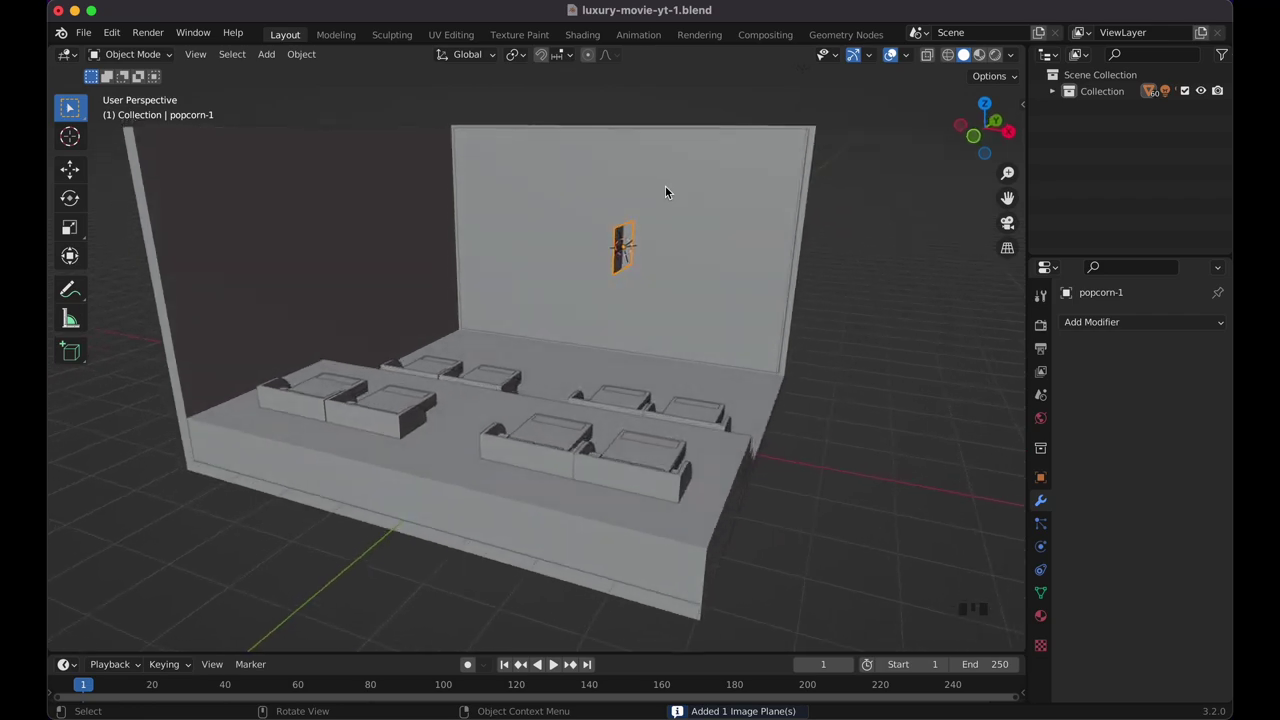
pyautogui.hscroll(-15, 665, 186)
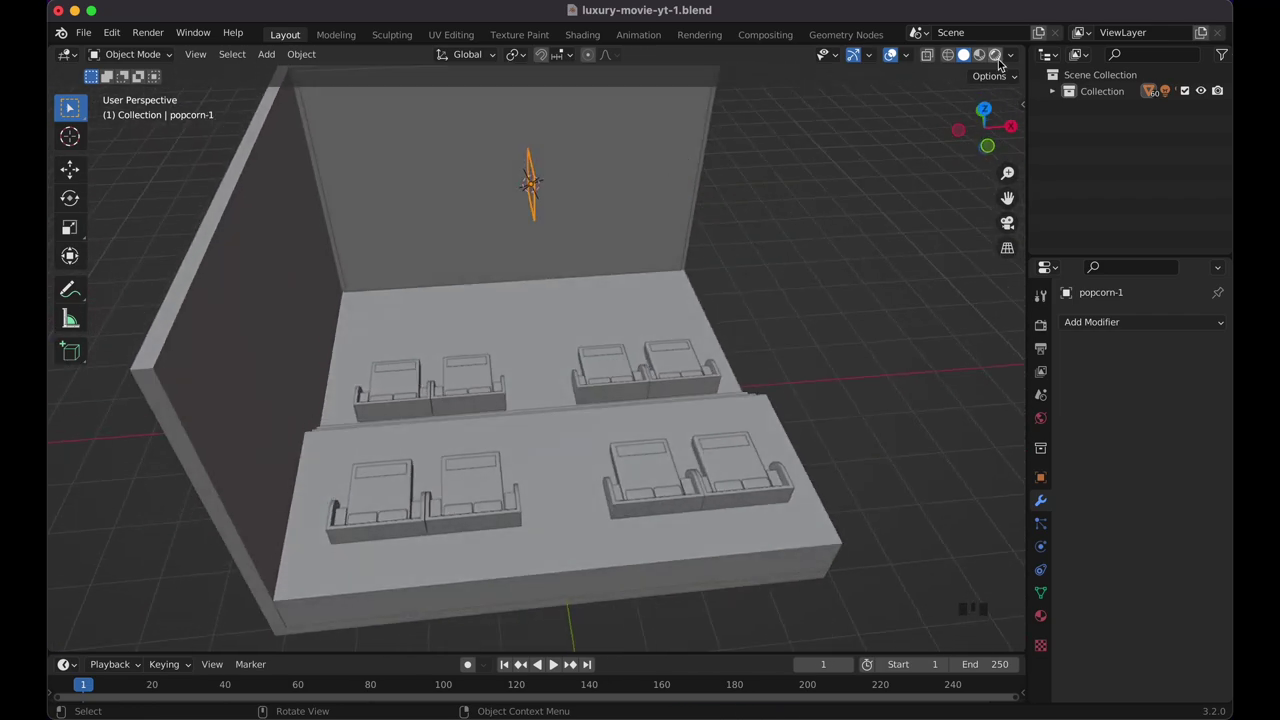
pyautogui.click(996, 56)
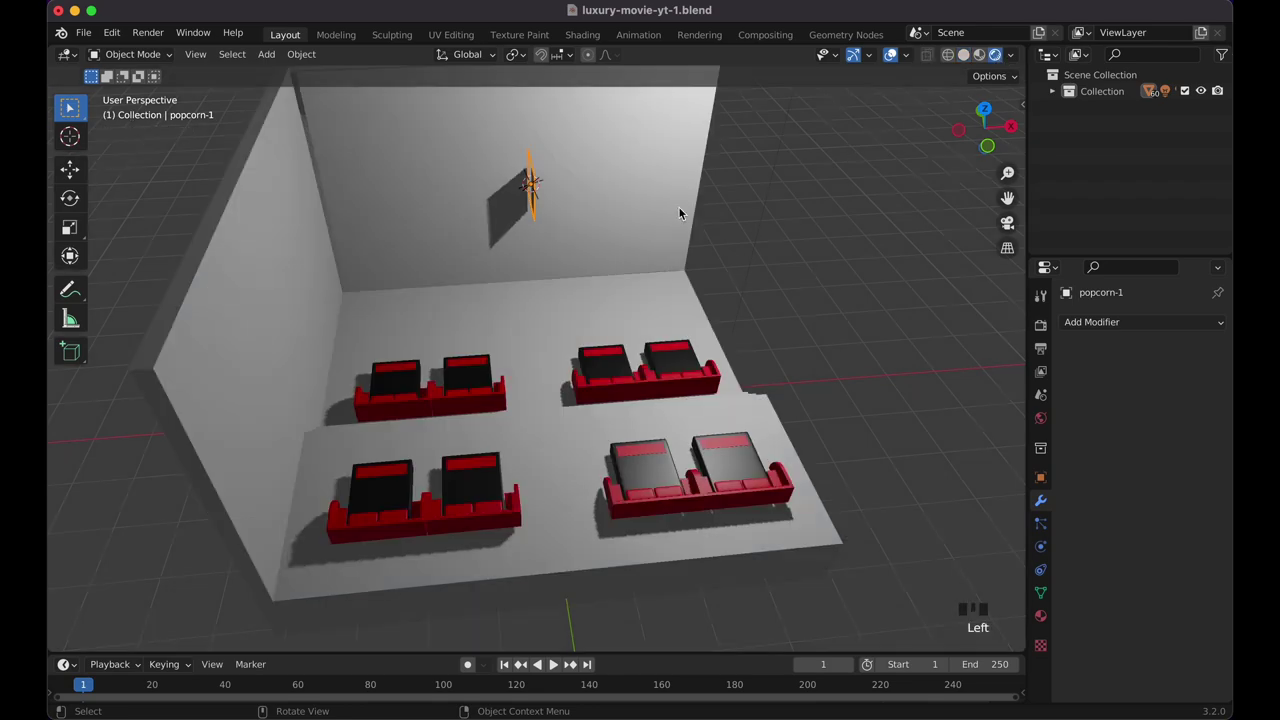
# Rotate the popcorn image plane -90° about the global Z axis so it lies parallel to the screen wall.
pyautogui.hscroll(-15, 678, 208)
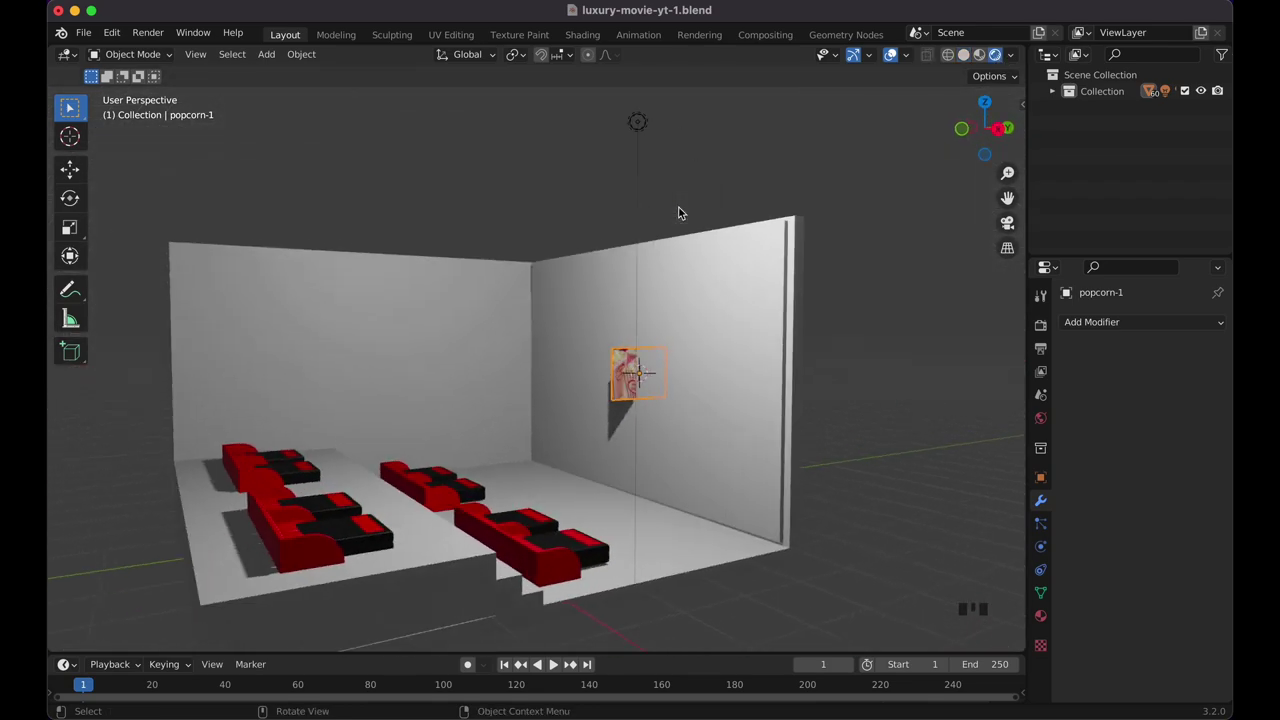
pyautogui.scroll(4, 679, 212)
pyautogui.hscroll(-2, 720, 287)
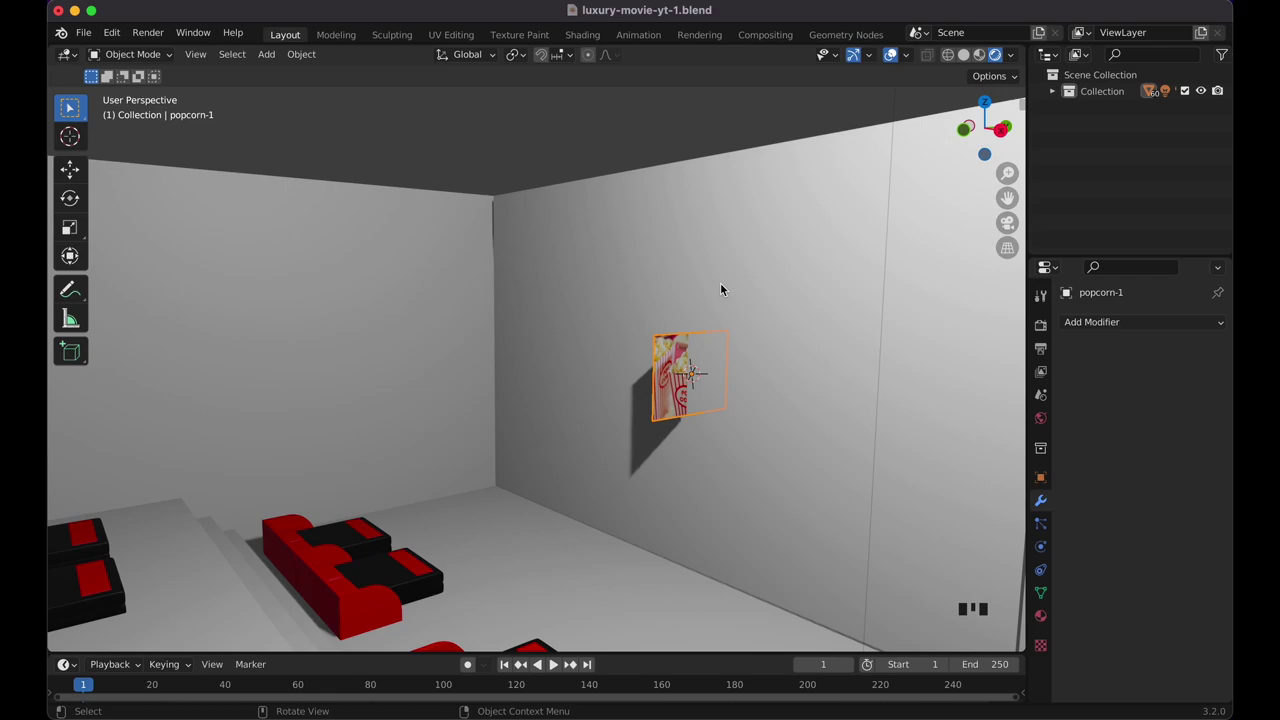
pyautogui.hscroll(-5, 720, 289)
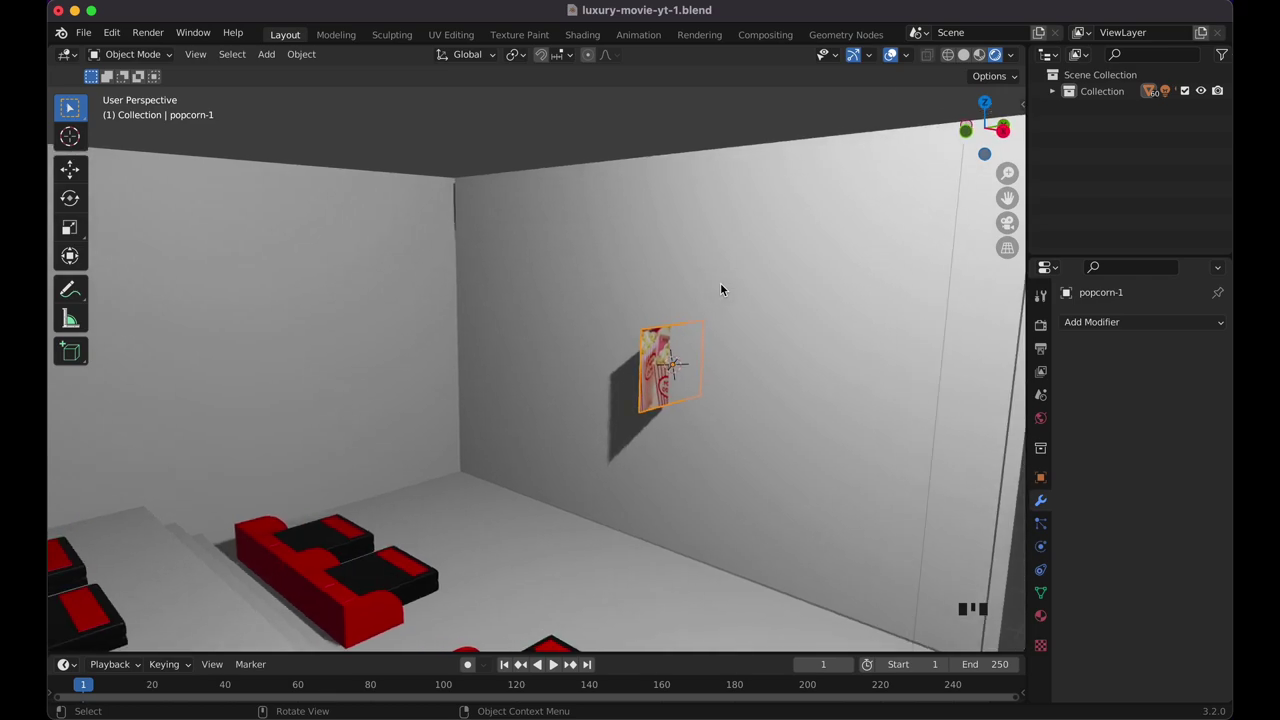
pyautogui.press('r')
pyautogui.write('z')
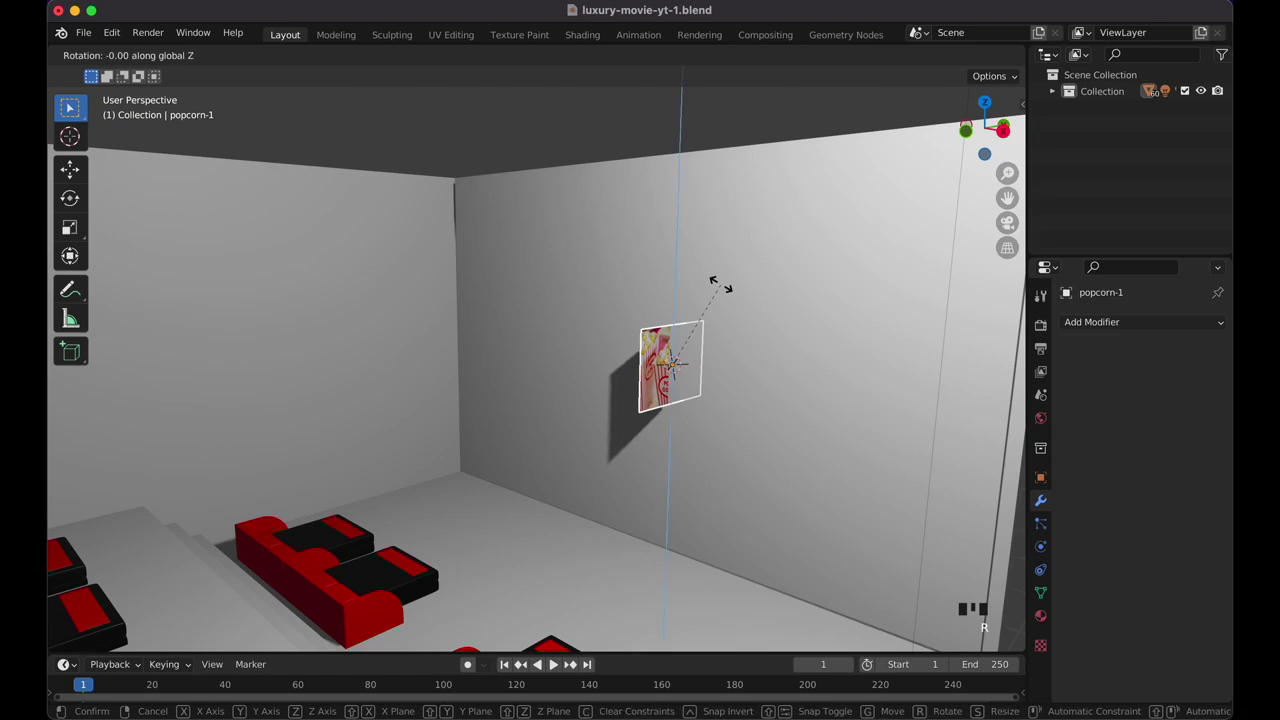
pyautogui.write('90')
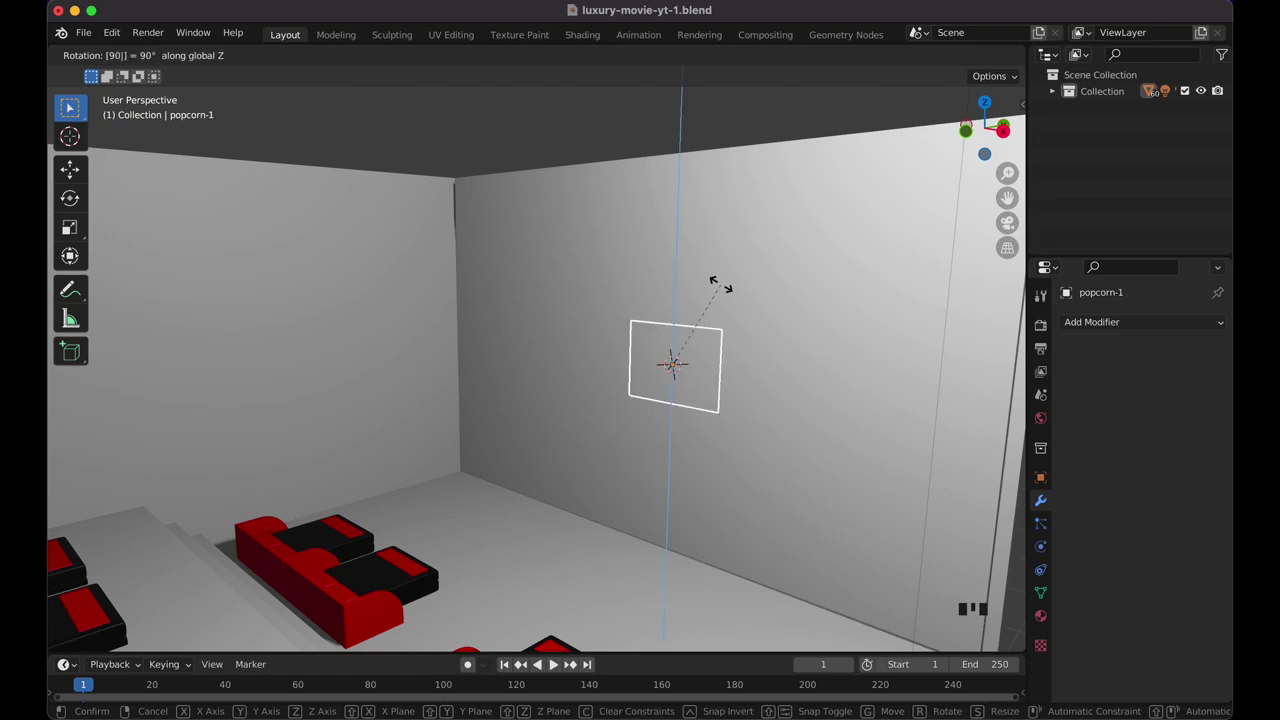
pyautogui.press('BackSpace')
pyautogui.press('BackSpace')
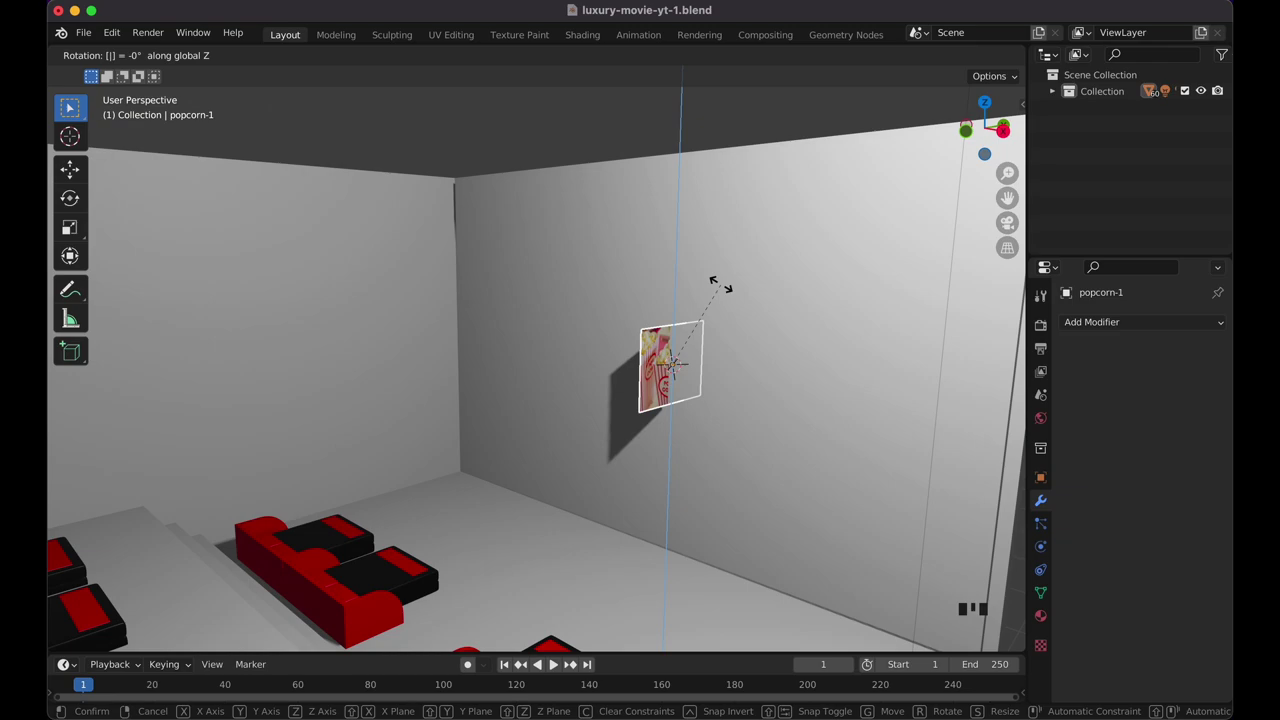
pyautogui.write('-90')
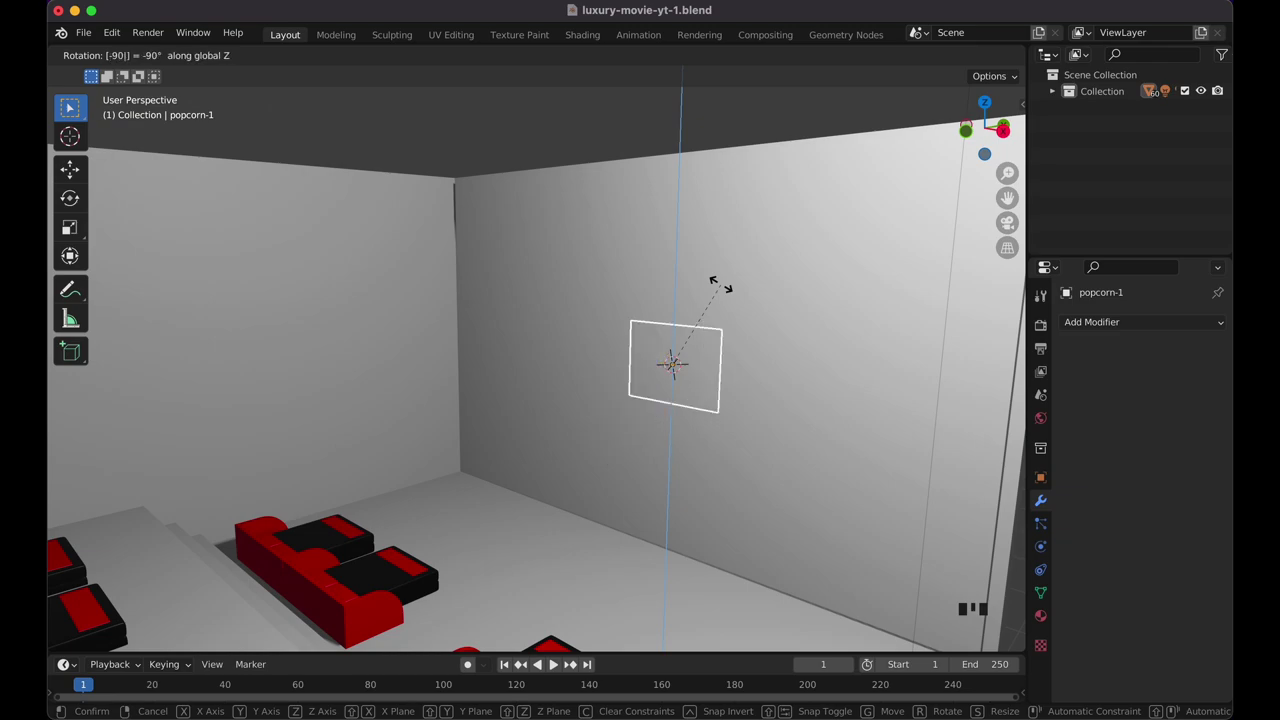
pyautogui.press('Return')
# Move the popcorn image plane about -0.096 m along Y so it sits in front of the wall screen.
pyautogui.press('g')
pyautogui.press('y')
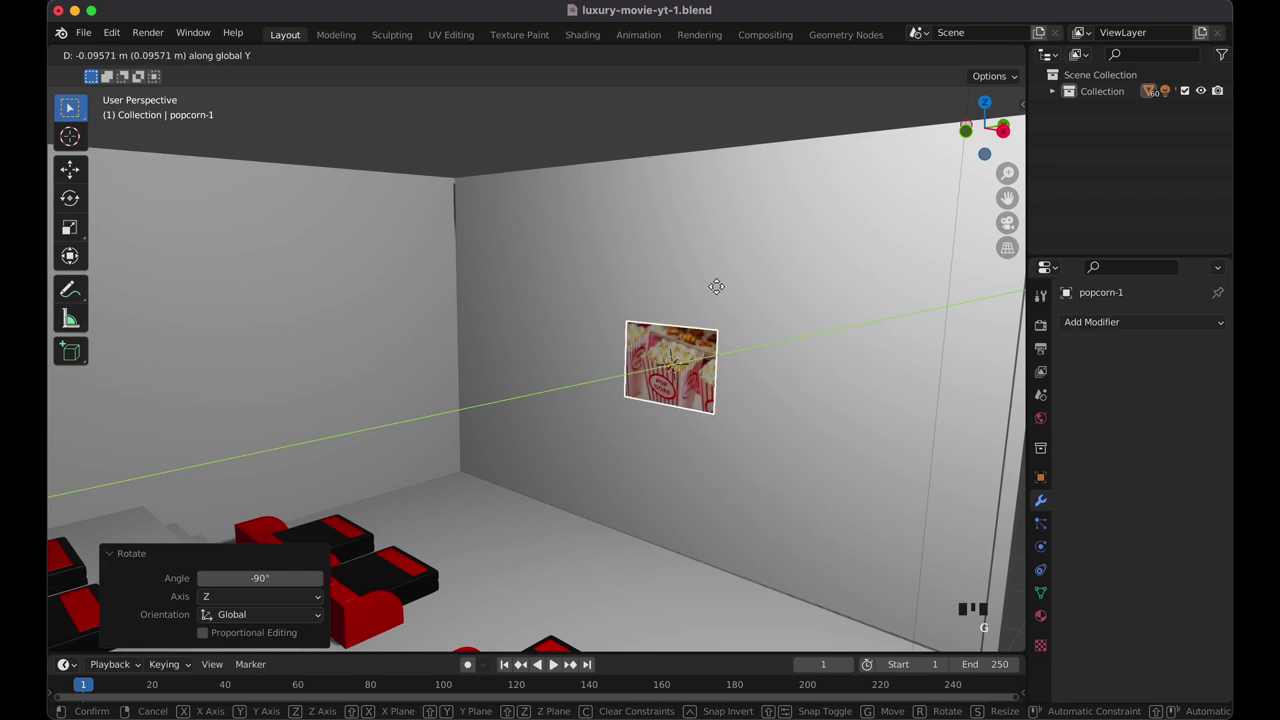
pyautogui.click(716, 291)
# Extrude the popcorn image plane's mesh about 0.05 m along its normal to give it thickness, and return to Object Mode.
pyautogui.press('Tab')
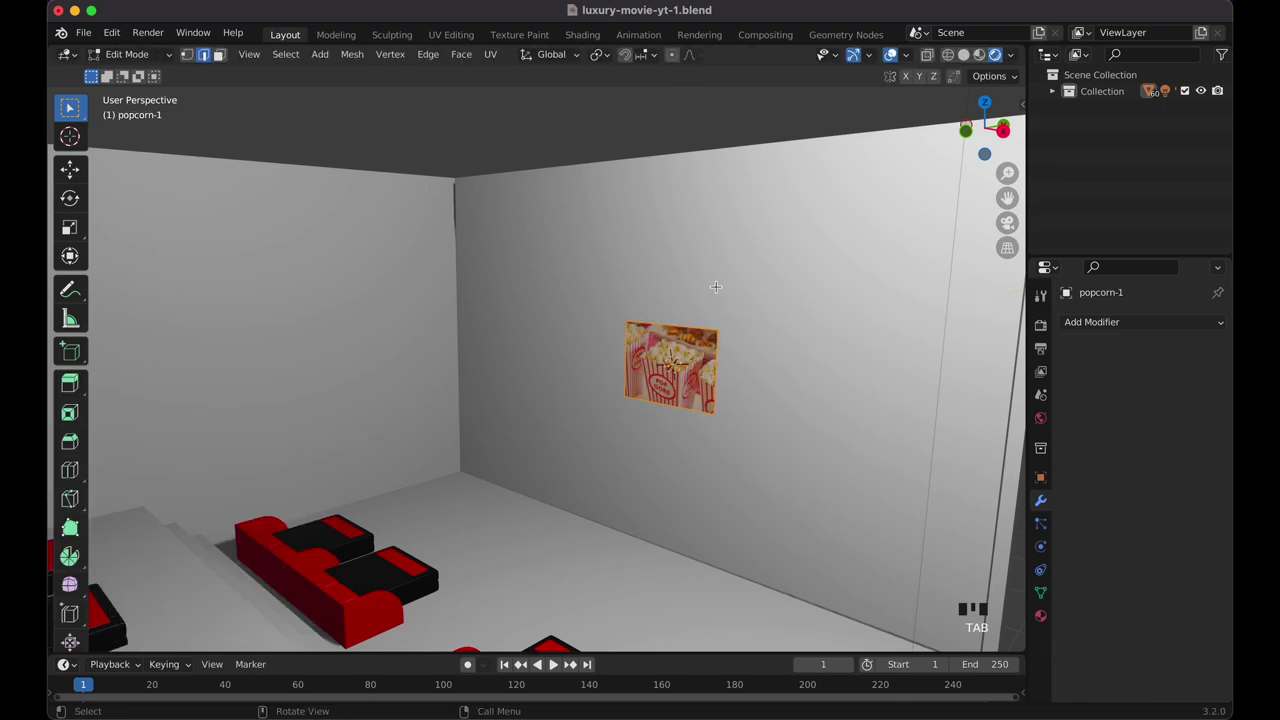
pyautogui.press('e')
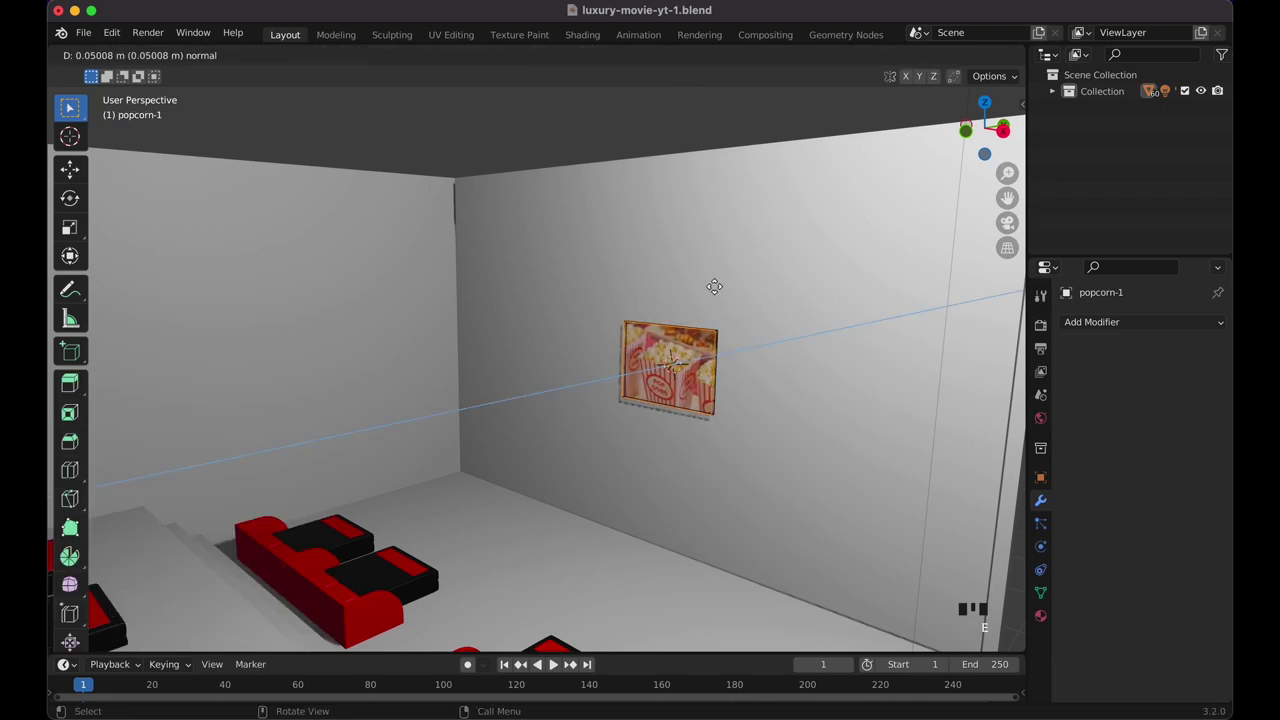
pyautogui.click(714, 287)
pyautogui.hscroll(8, 713, 287)
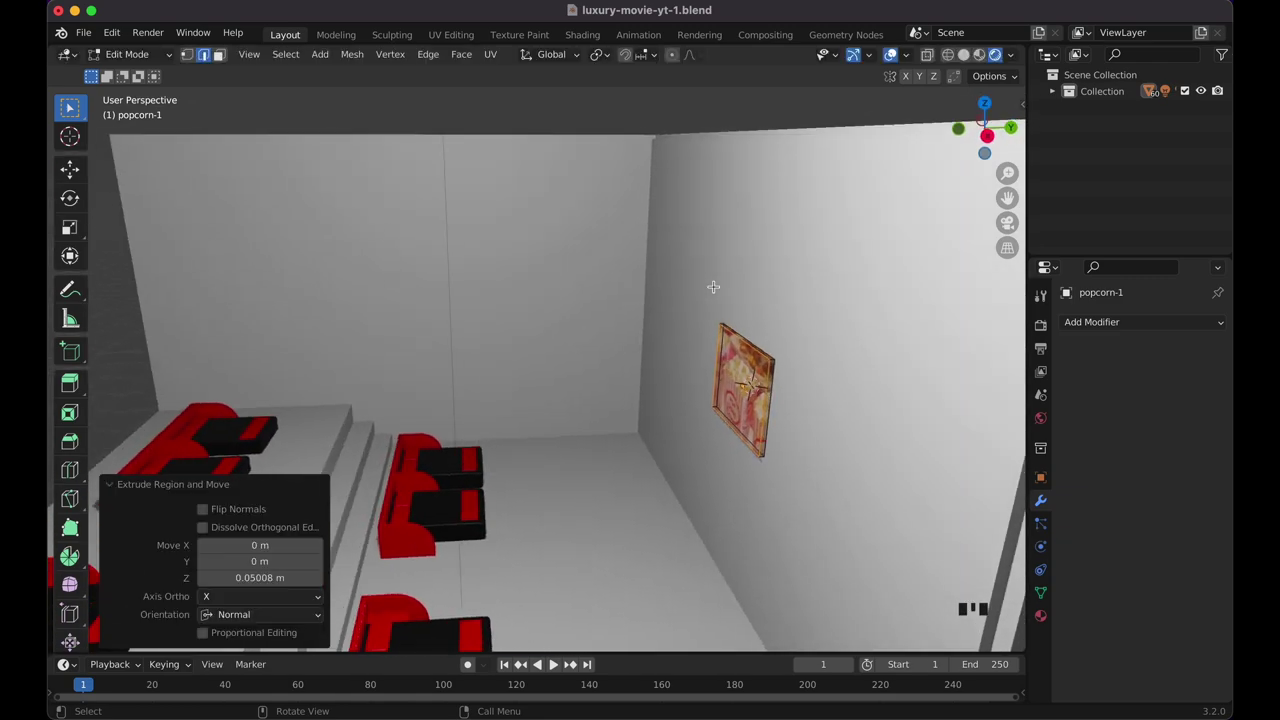
pyautogui.hscroll(15, 713, 287)
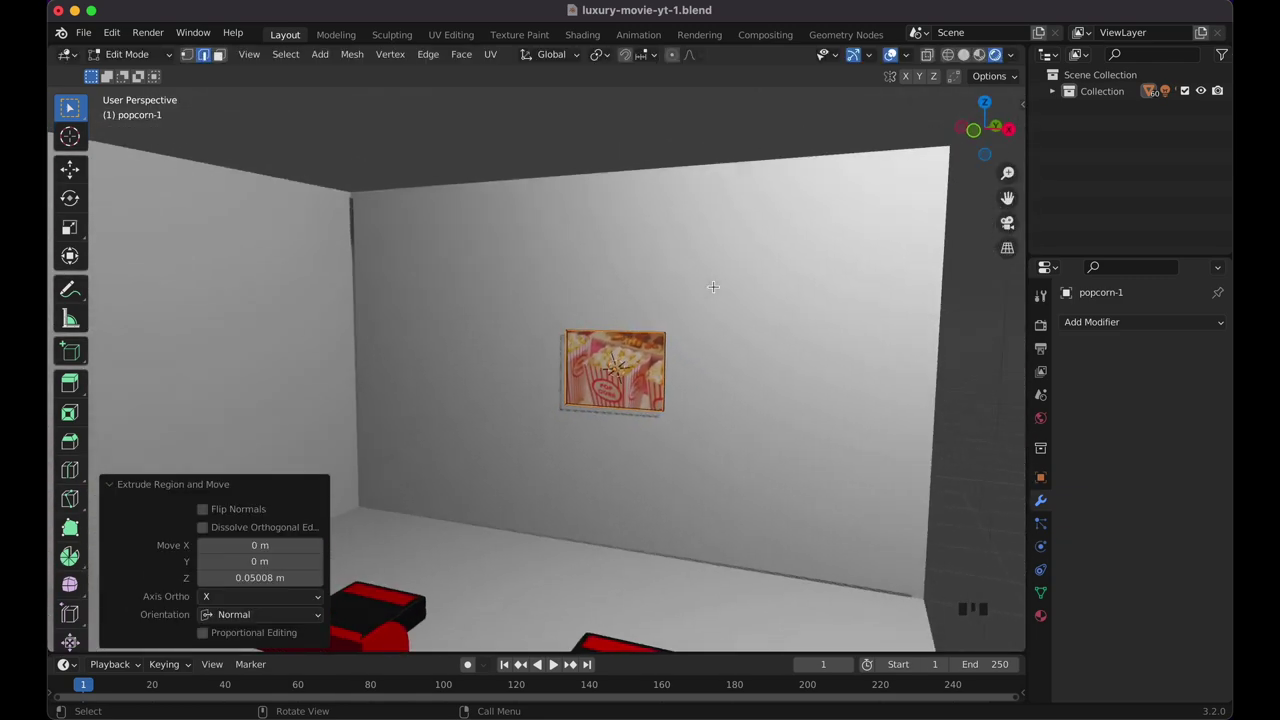
pyautogui.press('Tab')
# Scale the popcorn image uniformly by about 4.704 to cover most of the screen wall.
pyautogui.hscroll(3, 714, 287)
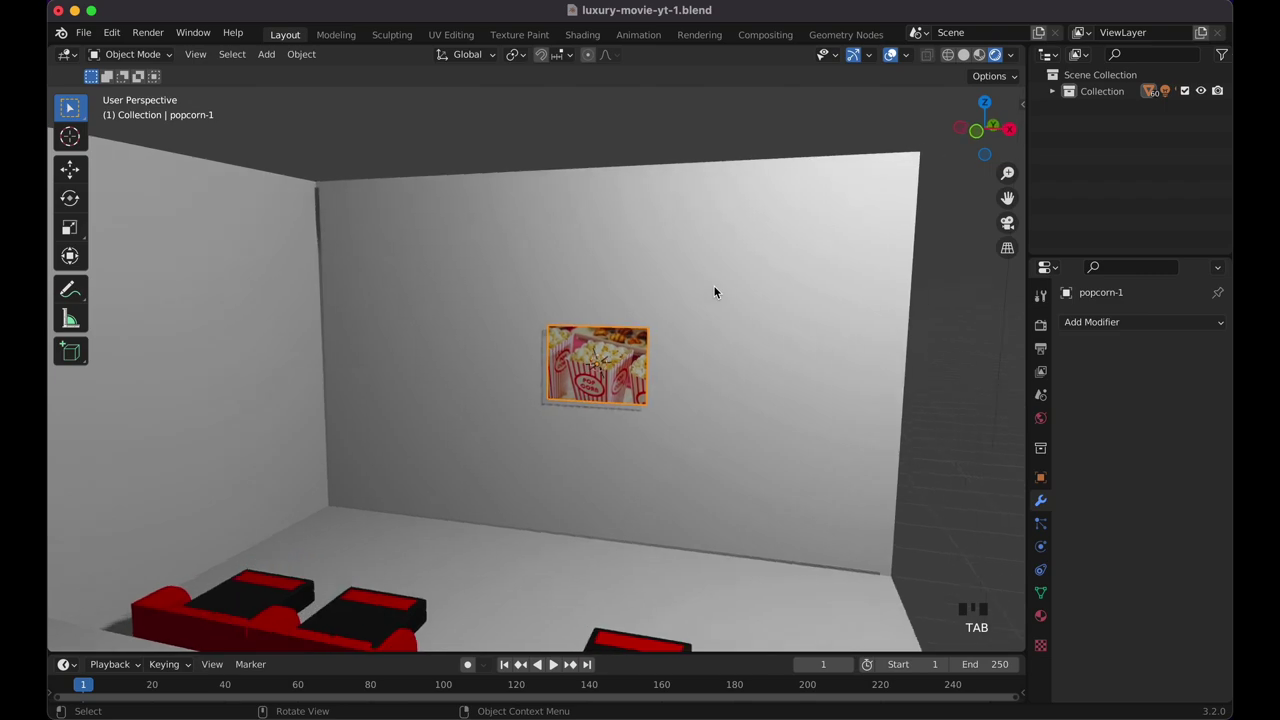
pyautogui.press('s')
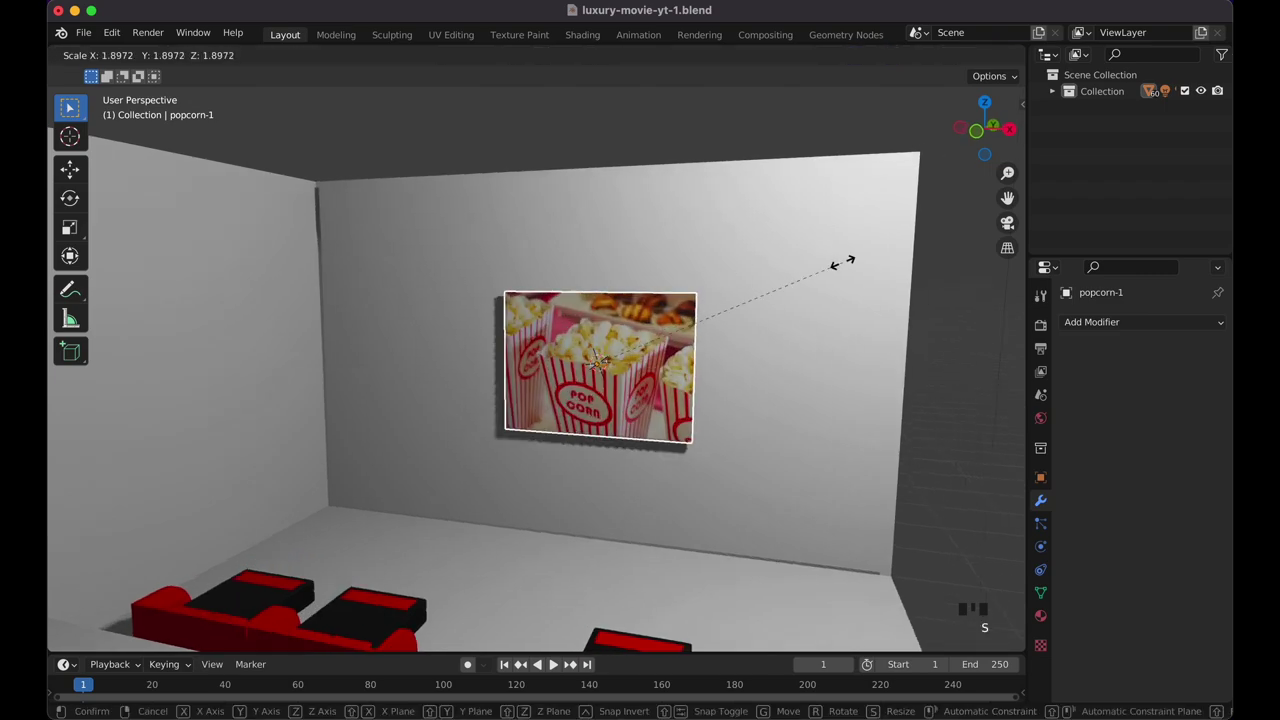
pyautogui.click(279, 288)
# In front view, reduce the popcorn image's height by scaling it about 0.764 along Z.
pyautogui.press('KP_1')
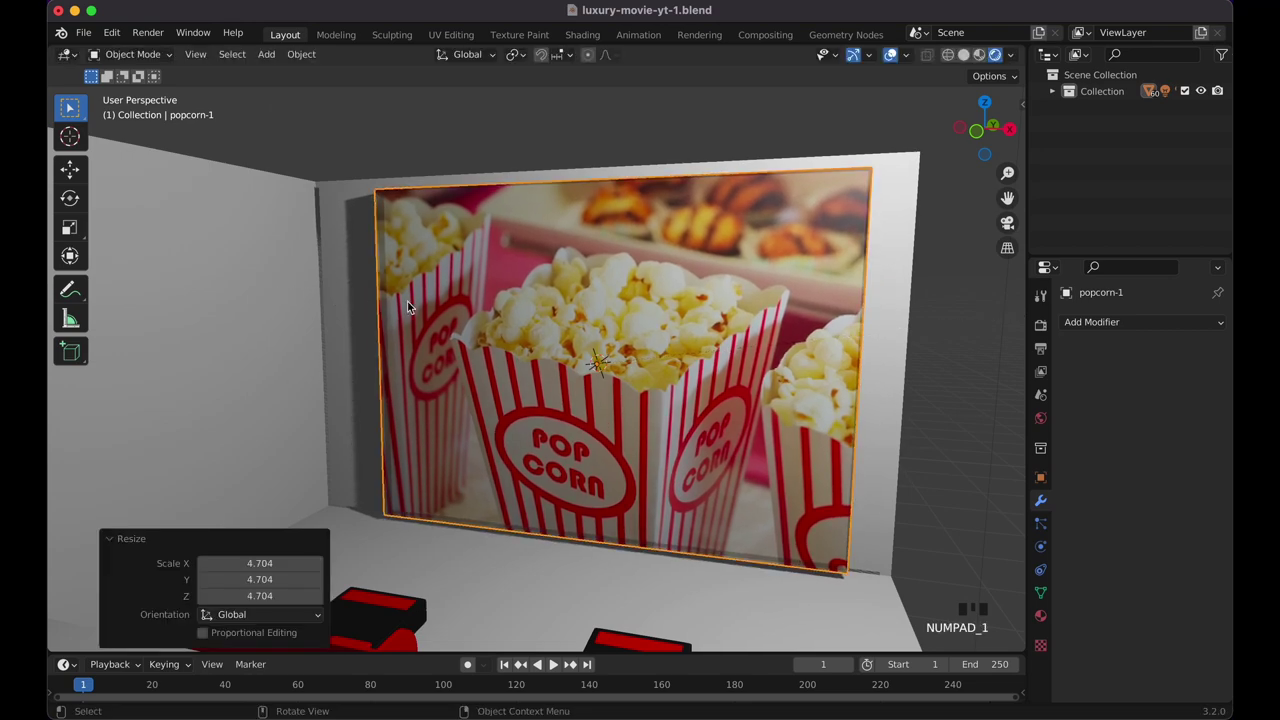
pyautogui.scroll(2, 471, 310)
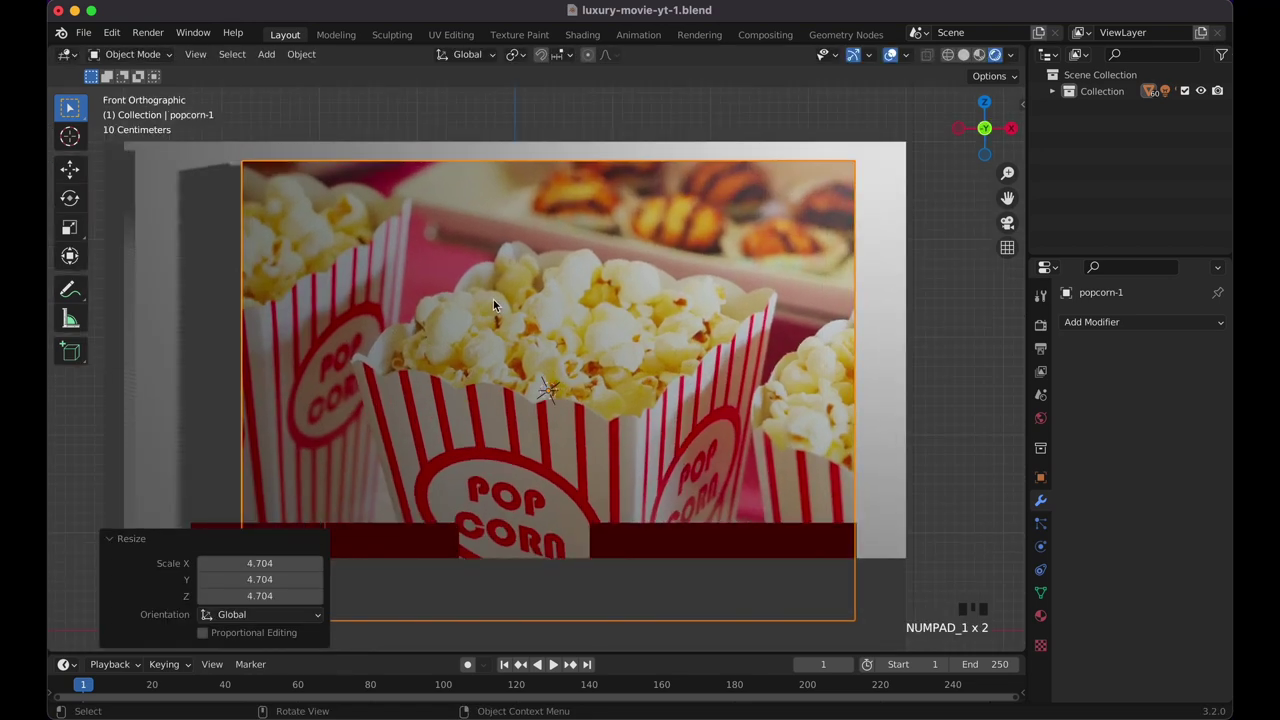
pyautogui.press('s')
pyautogui.press('z')
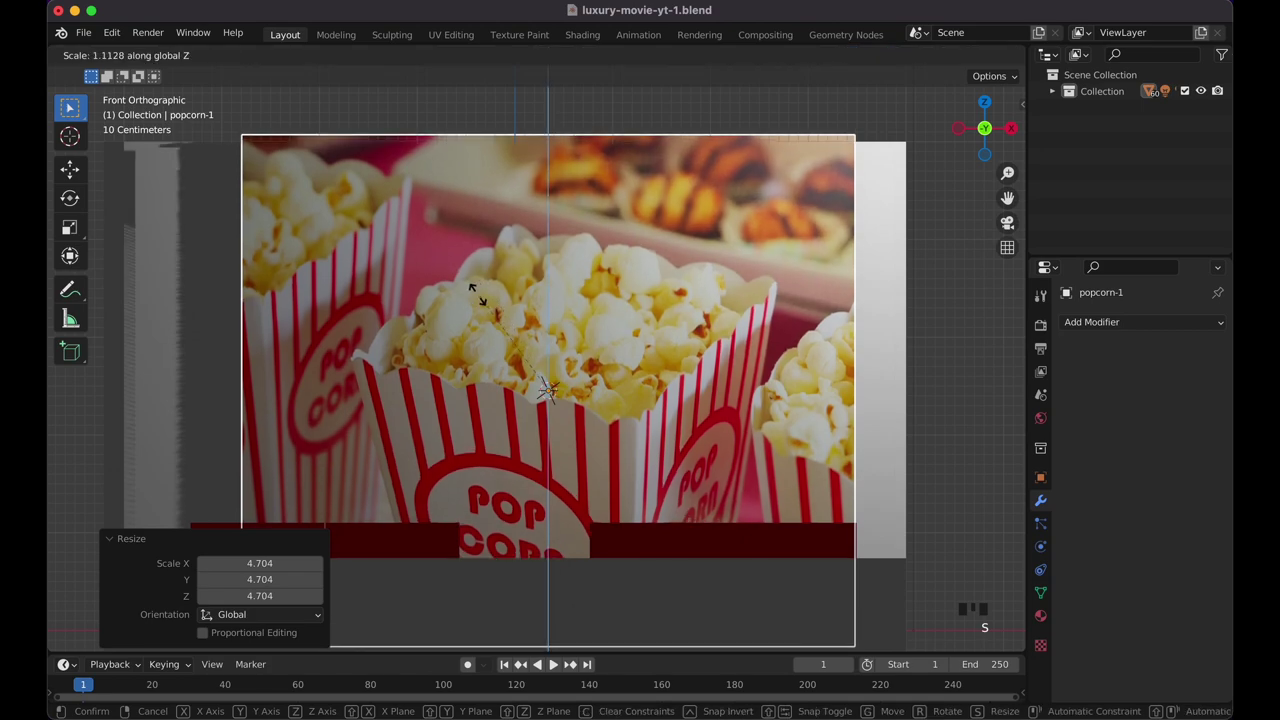
pyautogui.click(505, 328)
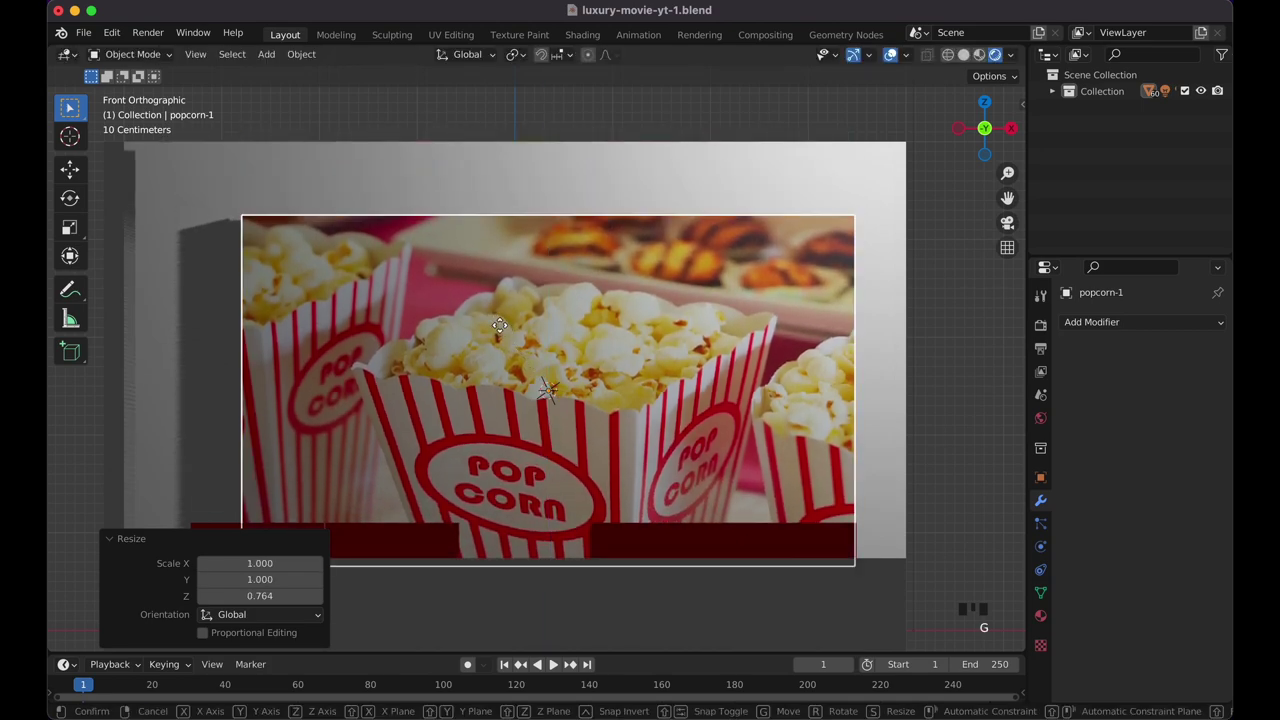
# Raise the popcorn image about 0.58 m along Z to fit within the wall above the beds.
pyautogui.press('g')
pyautogui.press('z')
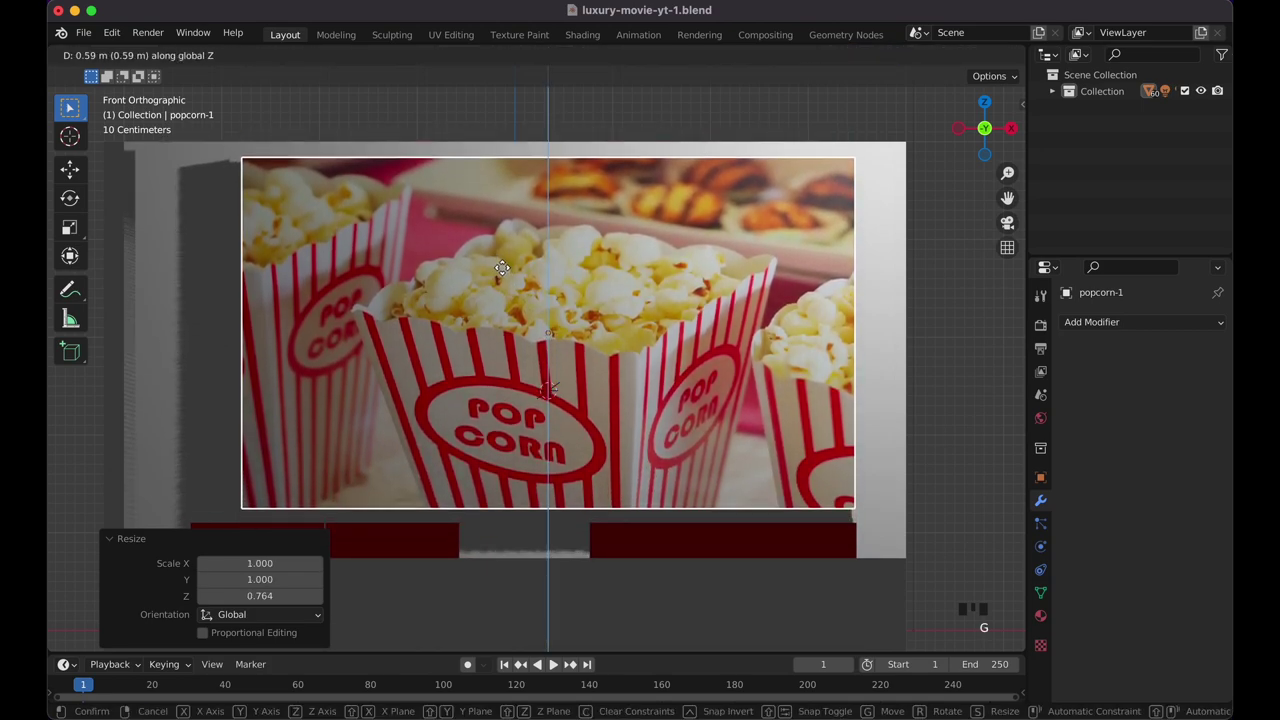
pyautogui.click(502, 268)
pyautogui.scroll(-2, 502, 268)
pyautogui.scroll(3, 502, 268)
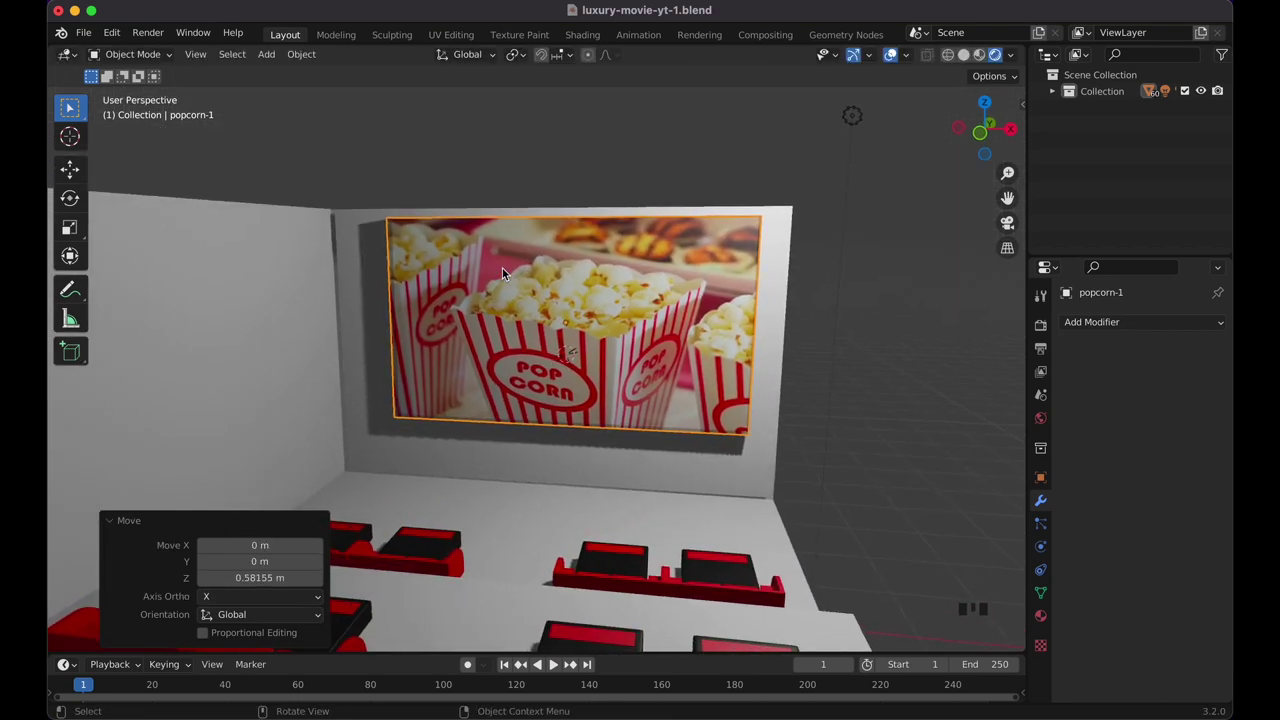
# Scale the popcorn image by about 1.25 along Z and lower it about 0.41 m on the screen wall.
pyautogui.press('s')
pyautogui.press('z')
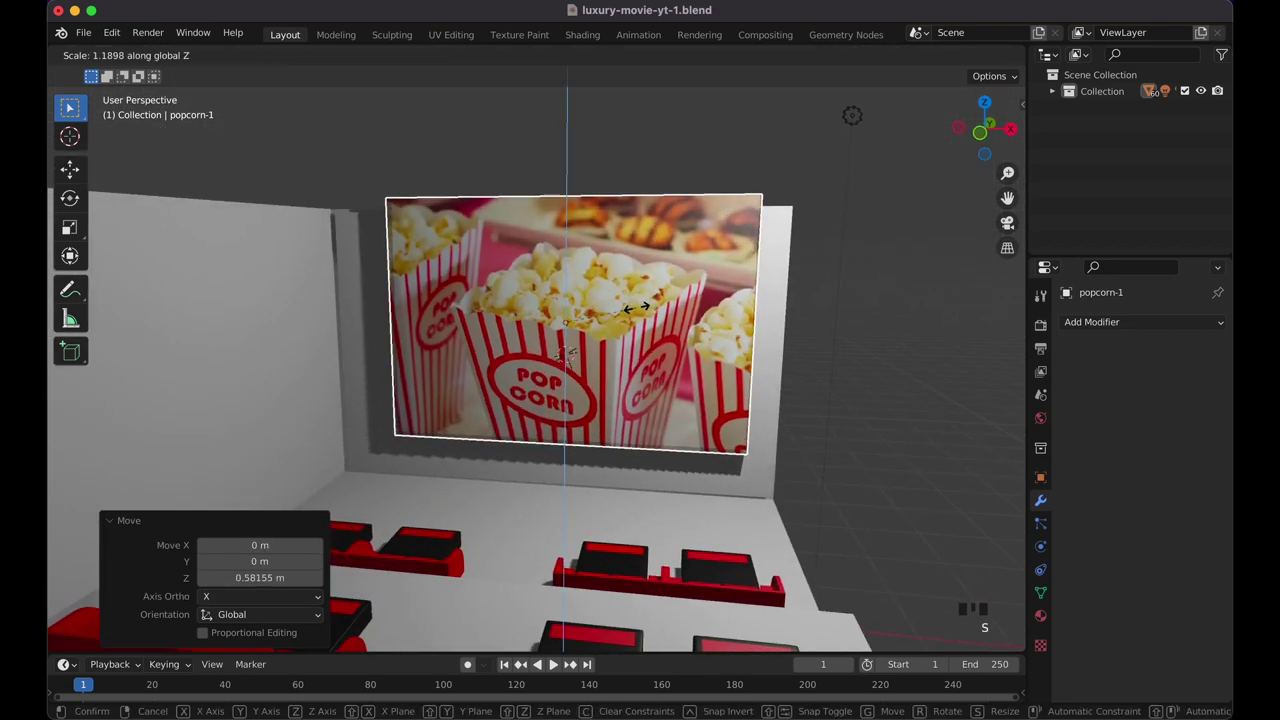
pyautogui.click(638, 310)
pyautogui.press('g')
pyautogui.press('z')
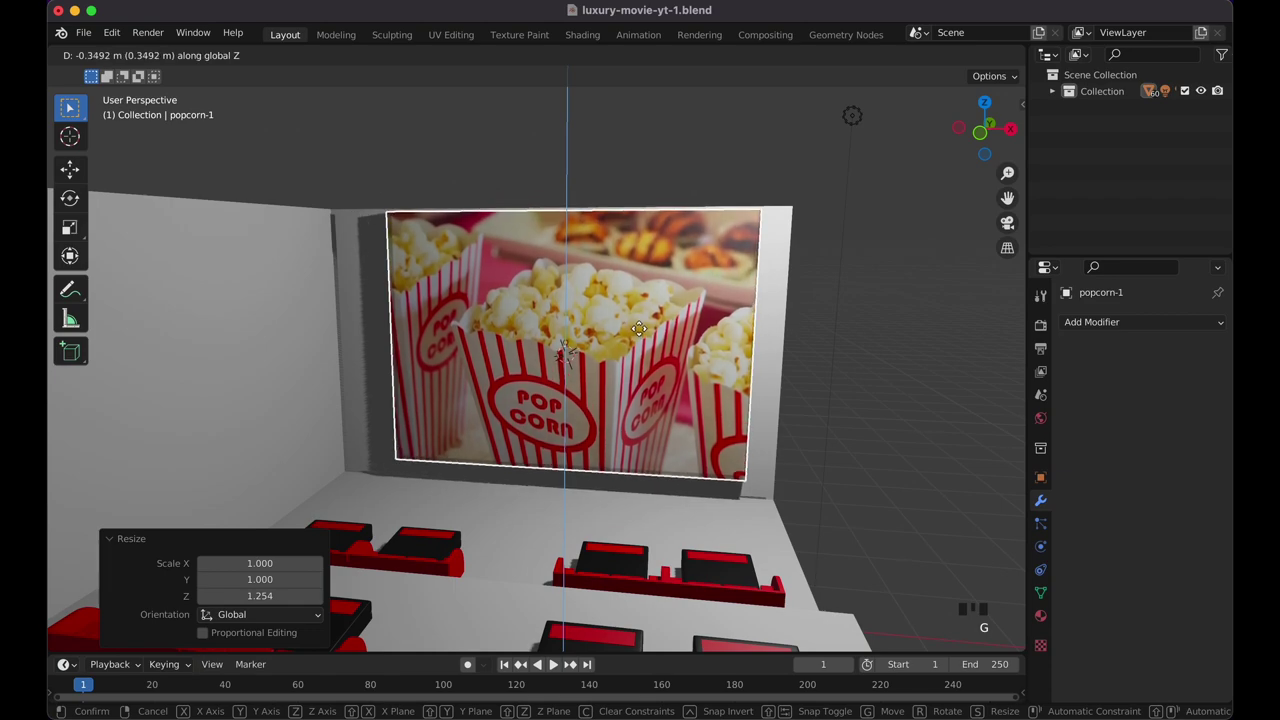
pyautogui.click(638, 332)
# Scale the popcorn image by about 1.19 along X and shift it about -0.29 m along X to centre it on the wall.
pyautogui.press('s')
pyautogui.press('x')
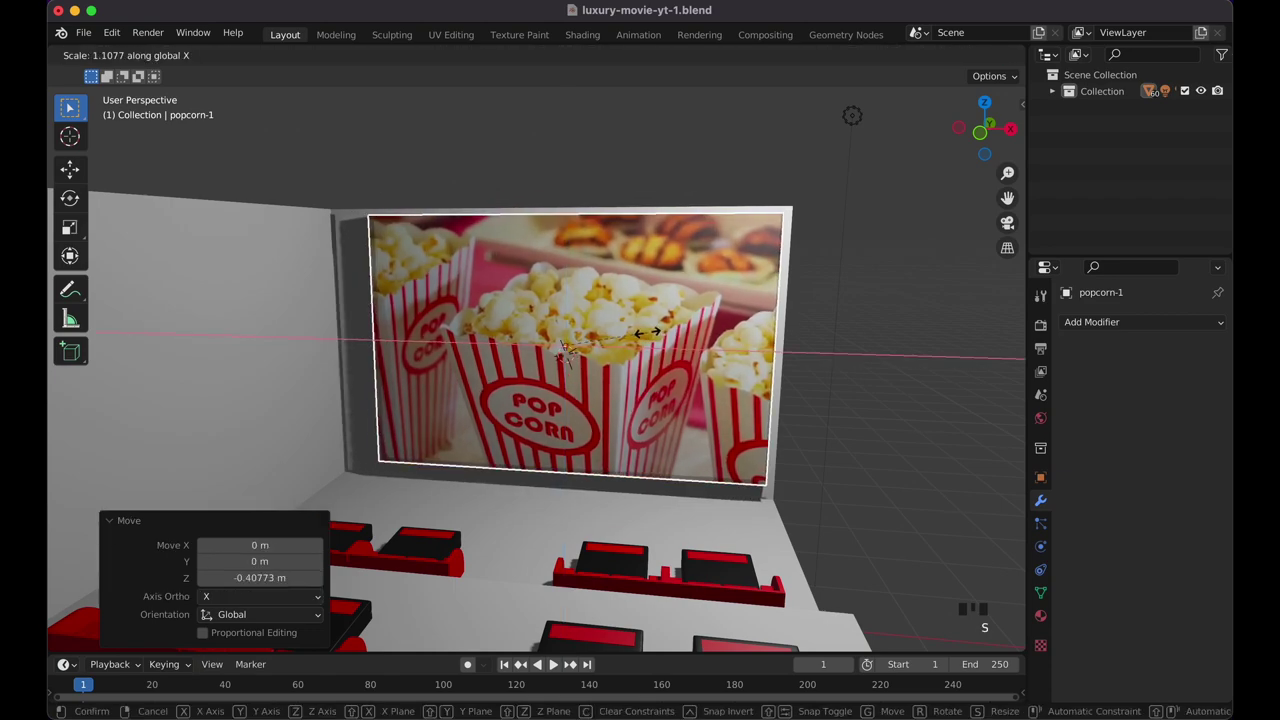
pyautogui.click(651, 333)
pyautogui.moveTo(651, 333); pyautogui.dragTo(653, 332, button='middle')
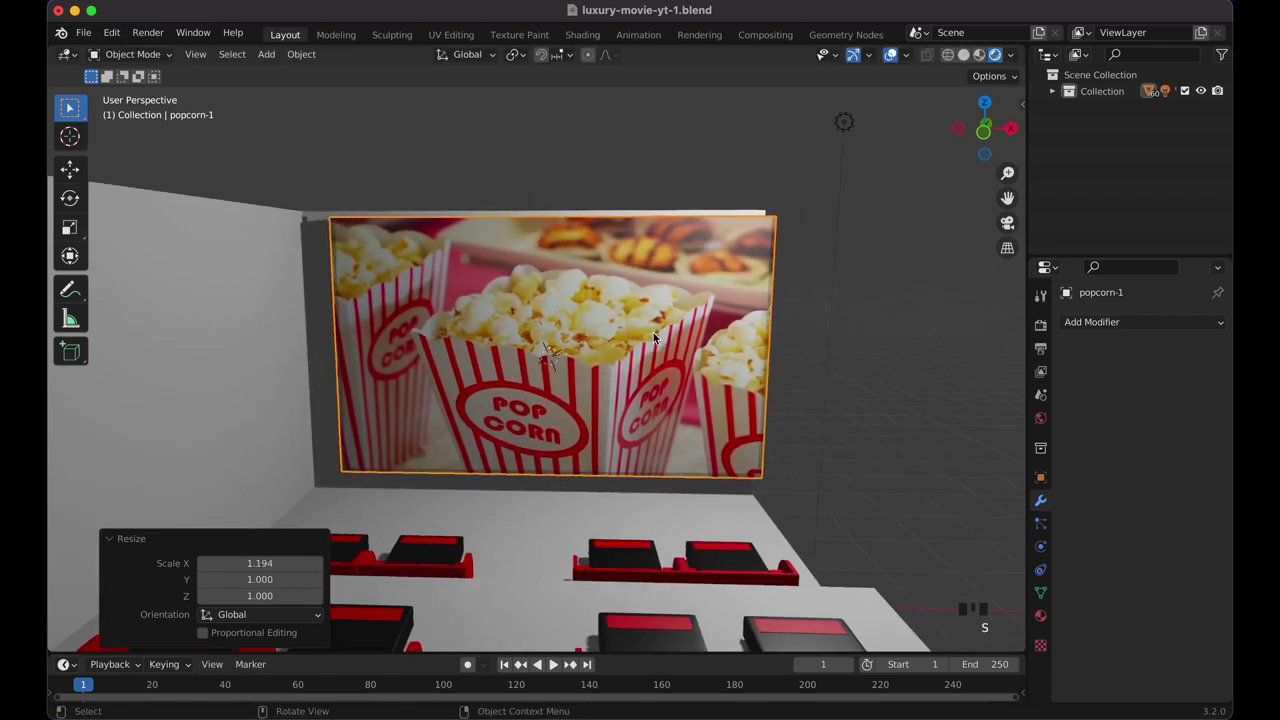
pyautogui.press('g')
pyautogui.press('x')
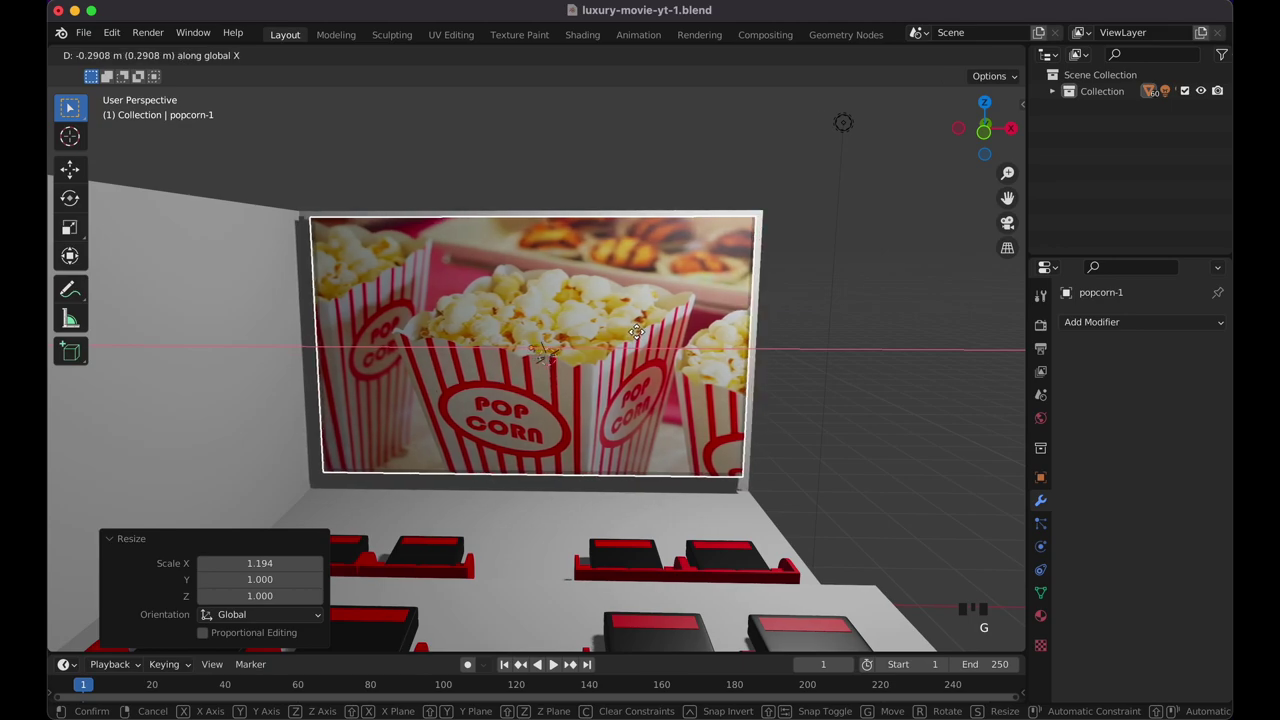
pyautogui.click(637, 330)
# In Edit Mode, move the popcorn image's mesh about 0.18 m along Y against the backing panel, and return to Object Mode.
pyautogui.moveTo(637, 330); pyautogui.dragTo(636, 332, button='middle')
pyautogui.press('Tab')
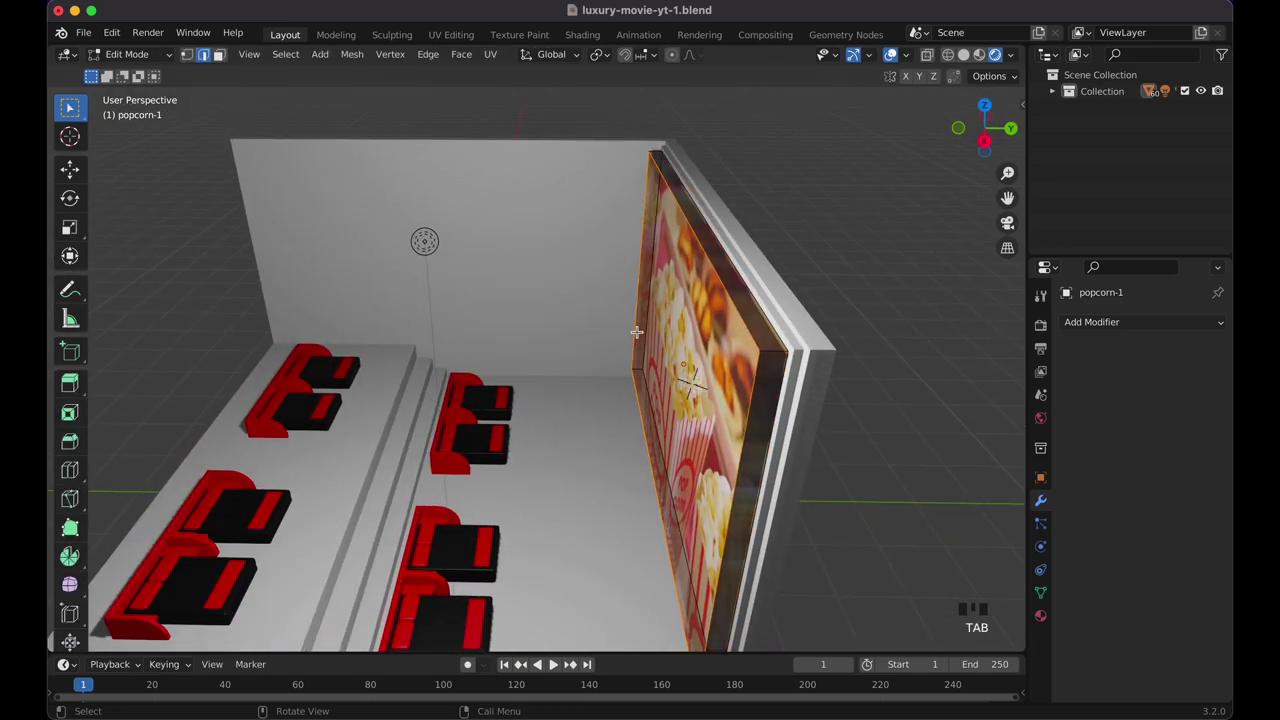
pyautogui.press('g')
pyautogui.press('y')
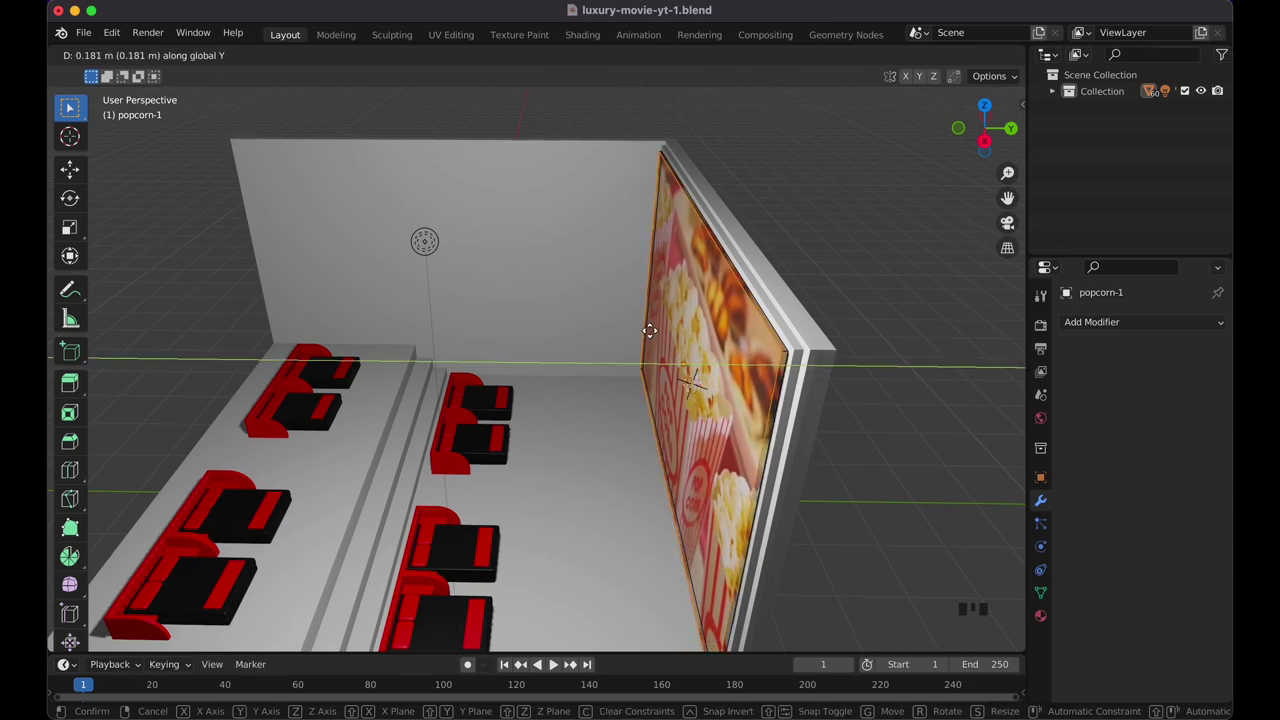
pyautogui.click(651, 330)
pyautogui.moveTo(851, 291); pyautogui.dragTo(868, 293, button='middle')
pyautogui.press('Tab')
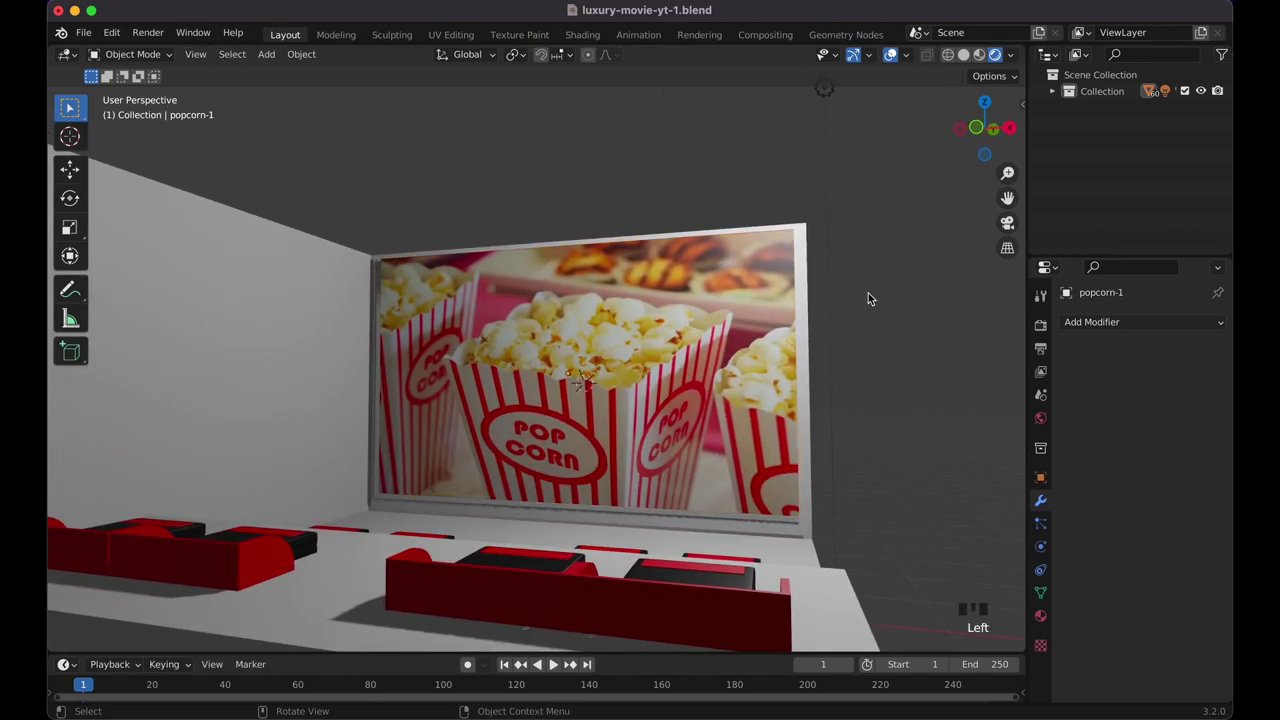
# Scale the backing panel behind the popcorn image down along Z.
pyautogui.hscroll(10, 868, 293)
pyautogui.hscroll(15, 868, 293)
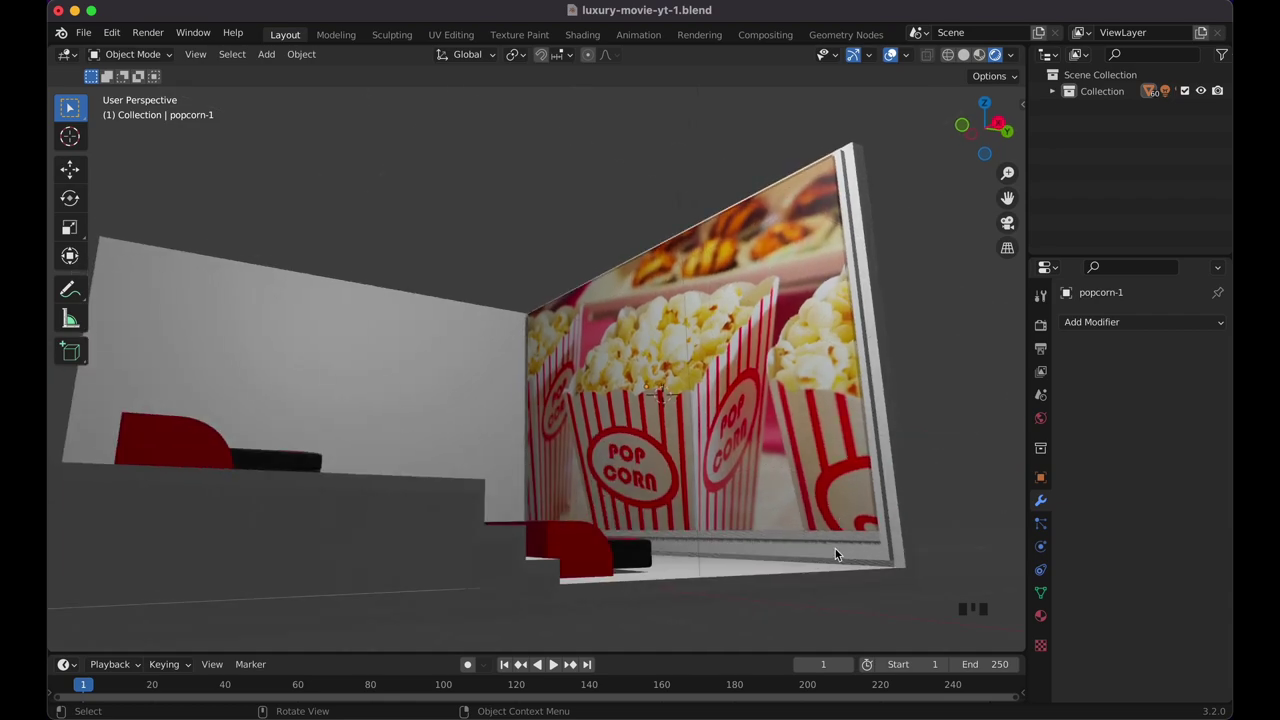
pyautogui.click(835, 548)
pyautogui.hscroll(10, 850, 552)
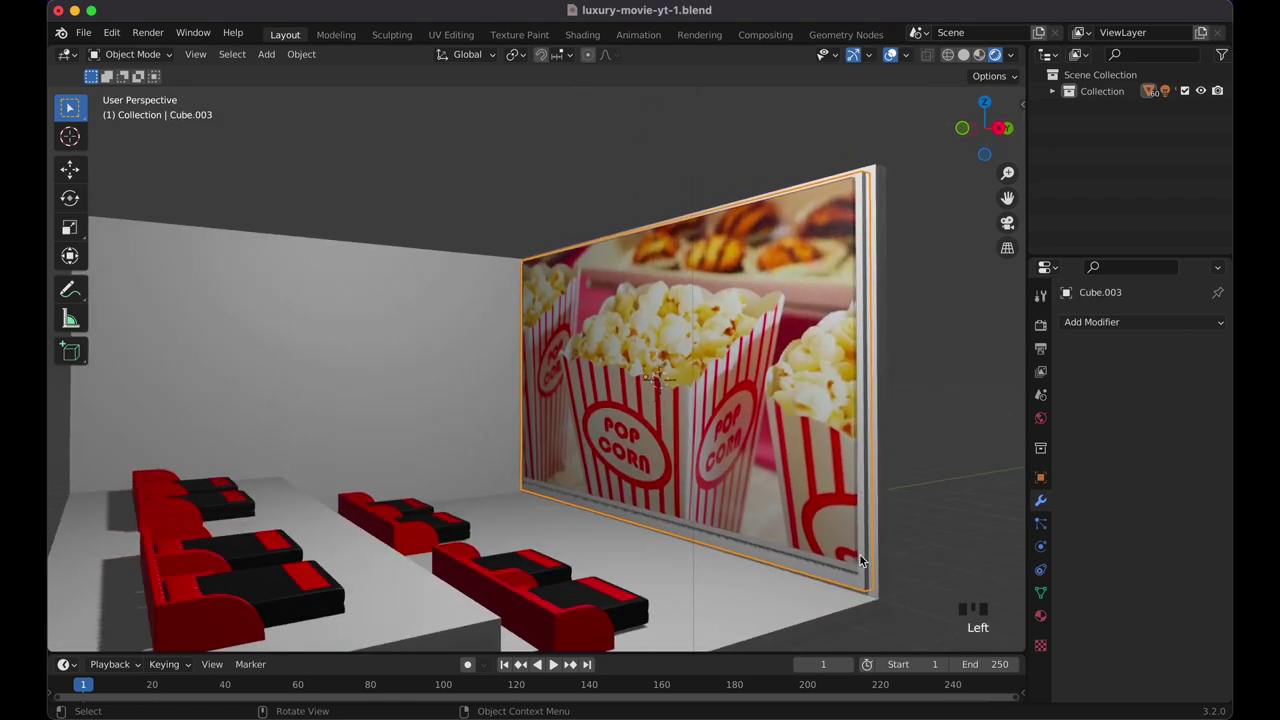
pyautogui.press('s')
pyautogui.press('z')
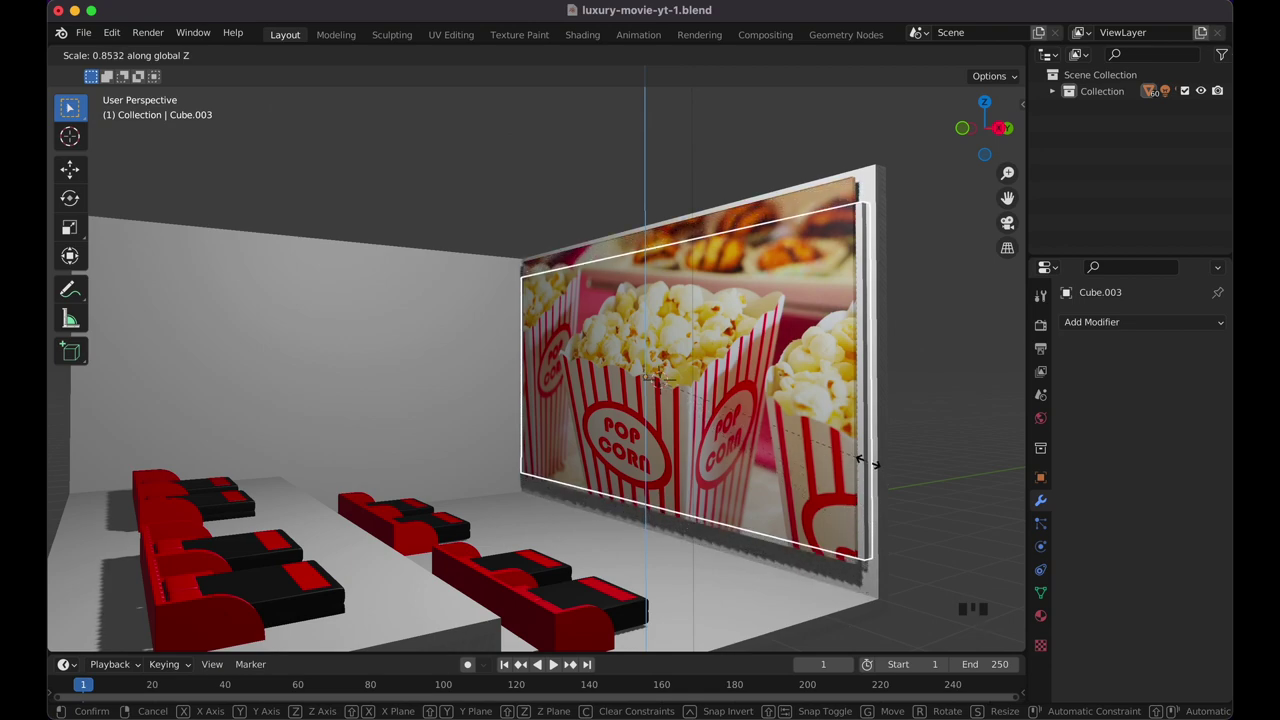
pyautogui.click(864, 514)
pyautogui.click(964, 502)
# Darken the base color of the room's wall and floor material to hex 212121.
pyautogui.hscroll(-5, 964, 502)
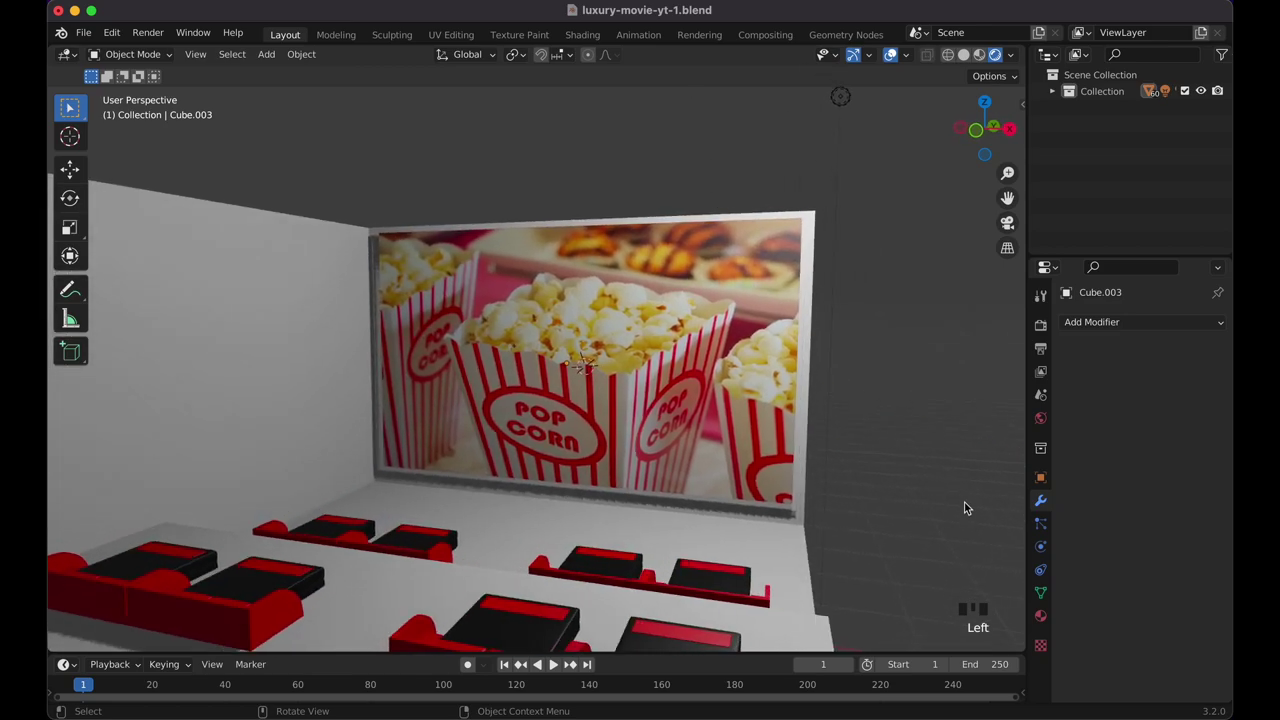
pyautogui.hscroll(-5, 964, 502)
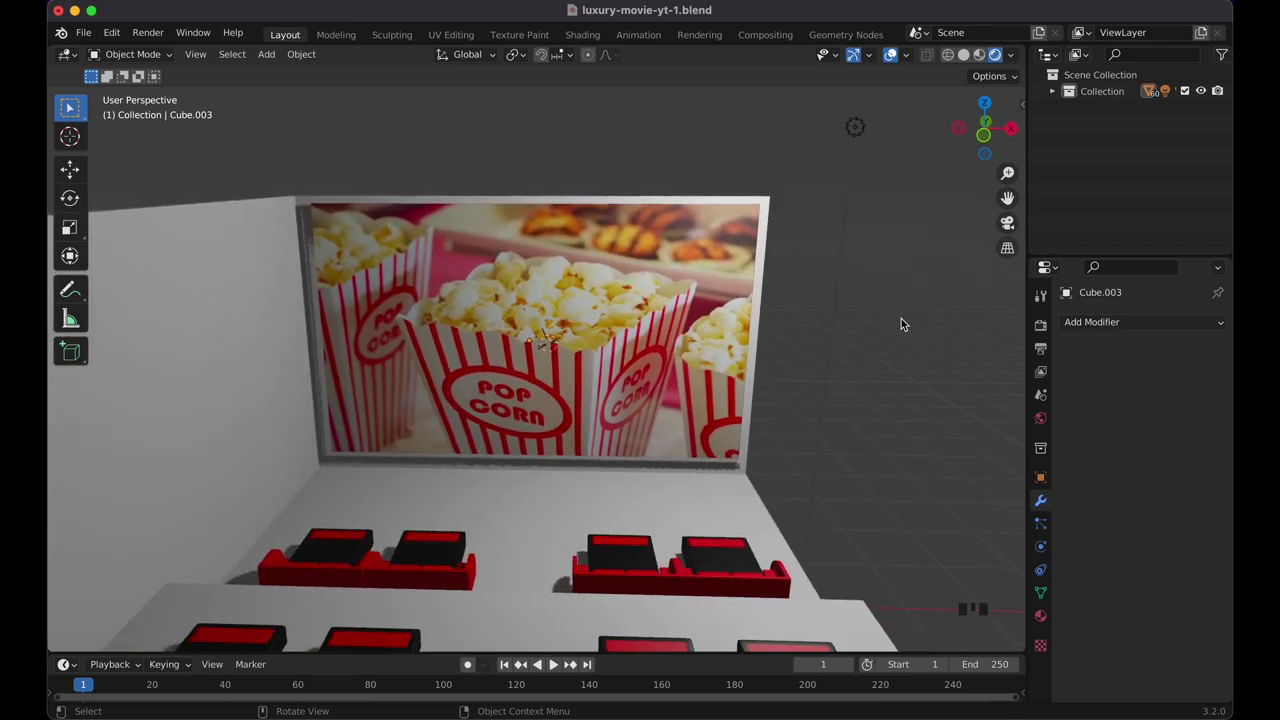
pyautogui.hscroll(-5, 901, 318)
pyautogui.hscroll(-5, 901, 318)
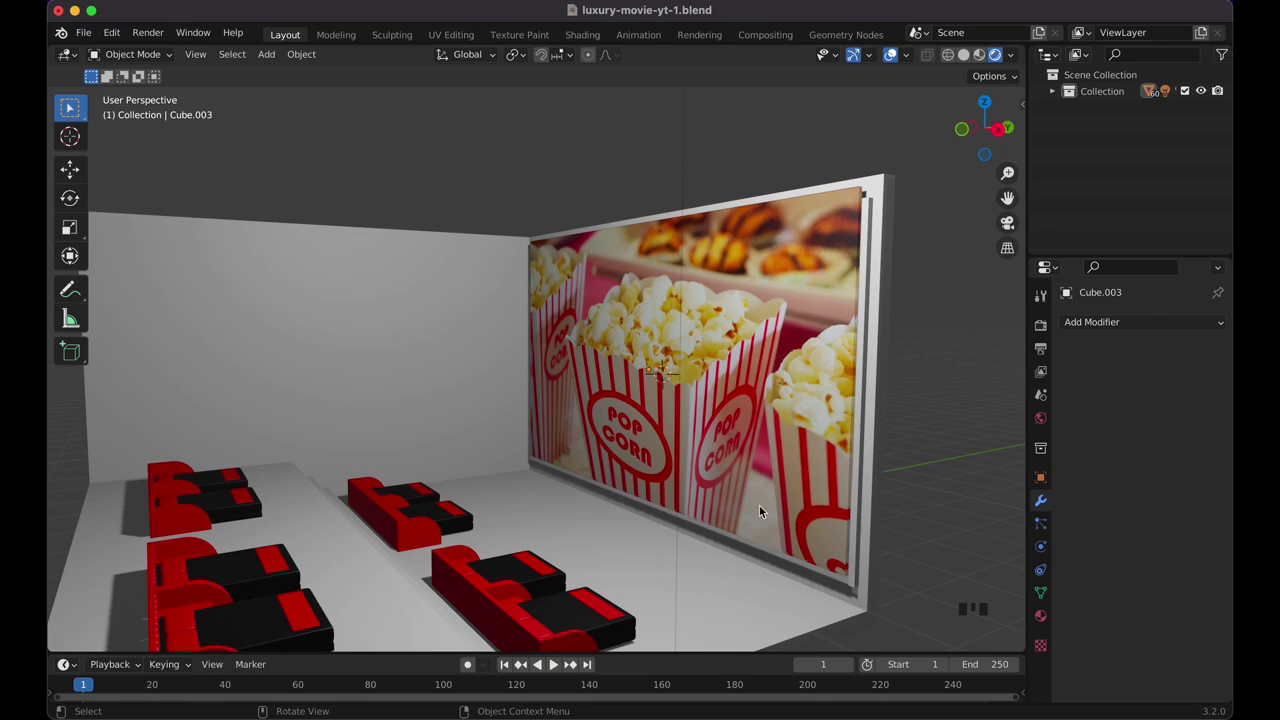
pyautogui.click(733, 587)
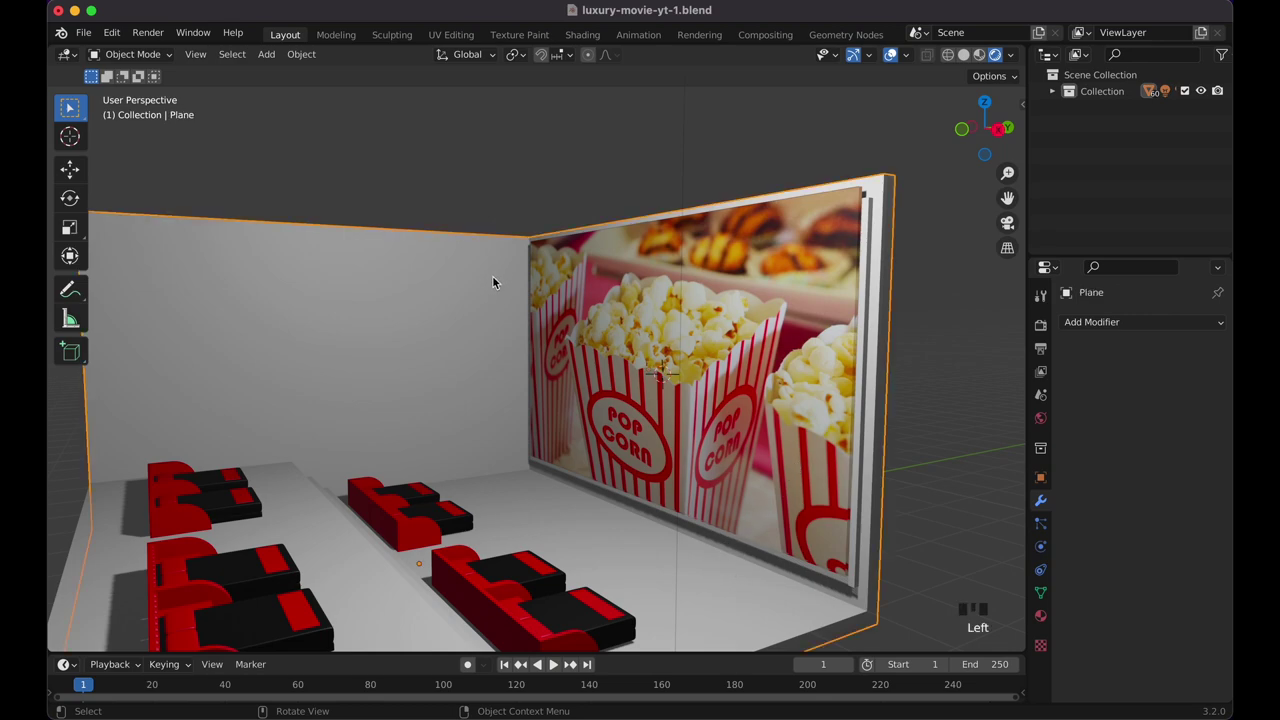
pyautogui.click(1040, 615)
pyautogui.click(1115, 393)
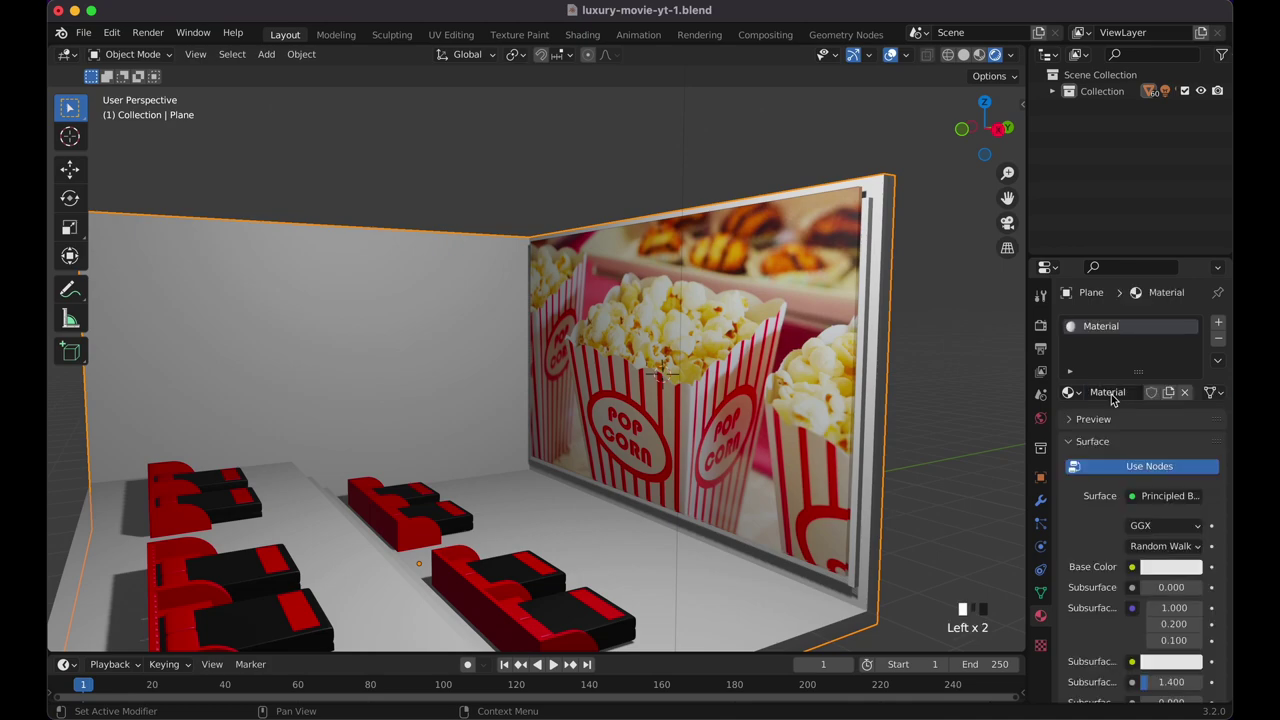
pyautogui.click(1069, 392)
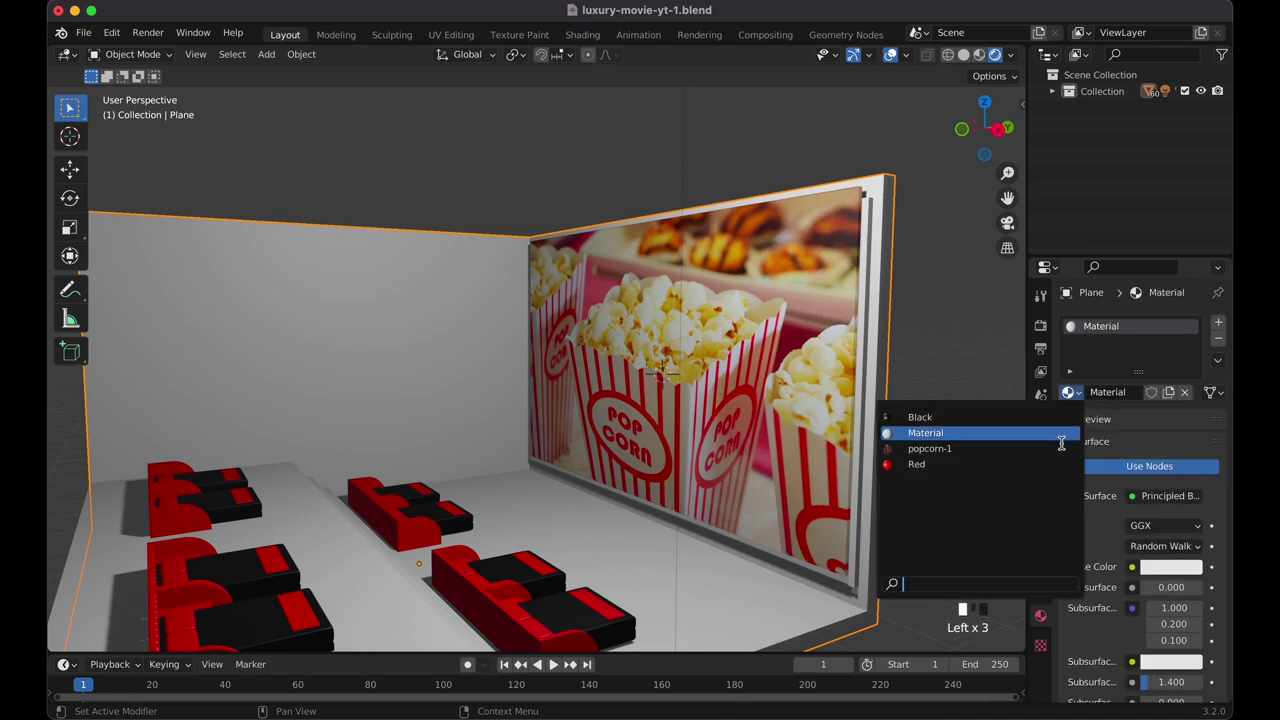
pyautogui.click(1170, 568)
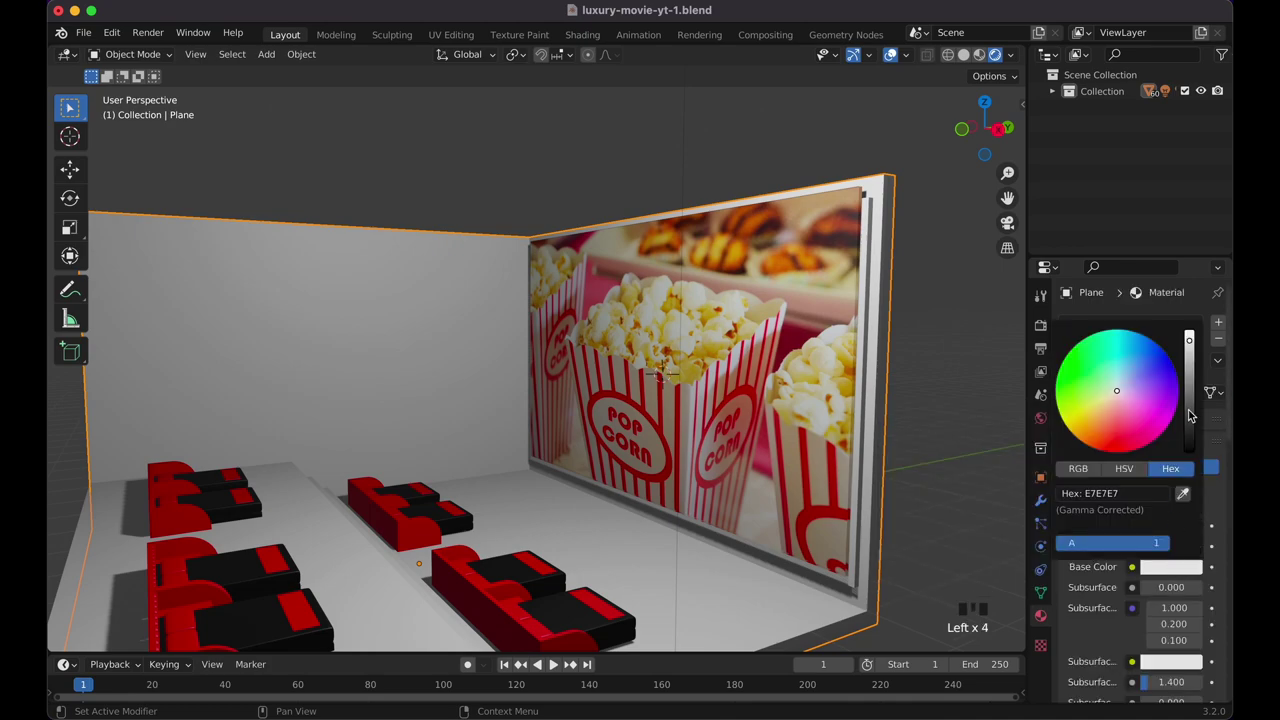
pyautogui.moveTo(1190, 415); pyautogui.dragTo(1189, 428)
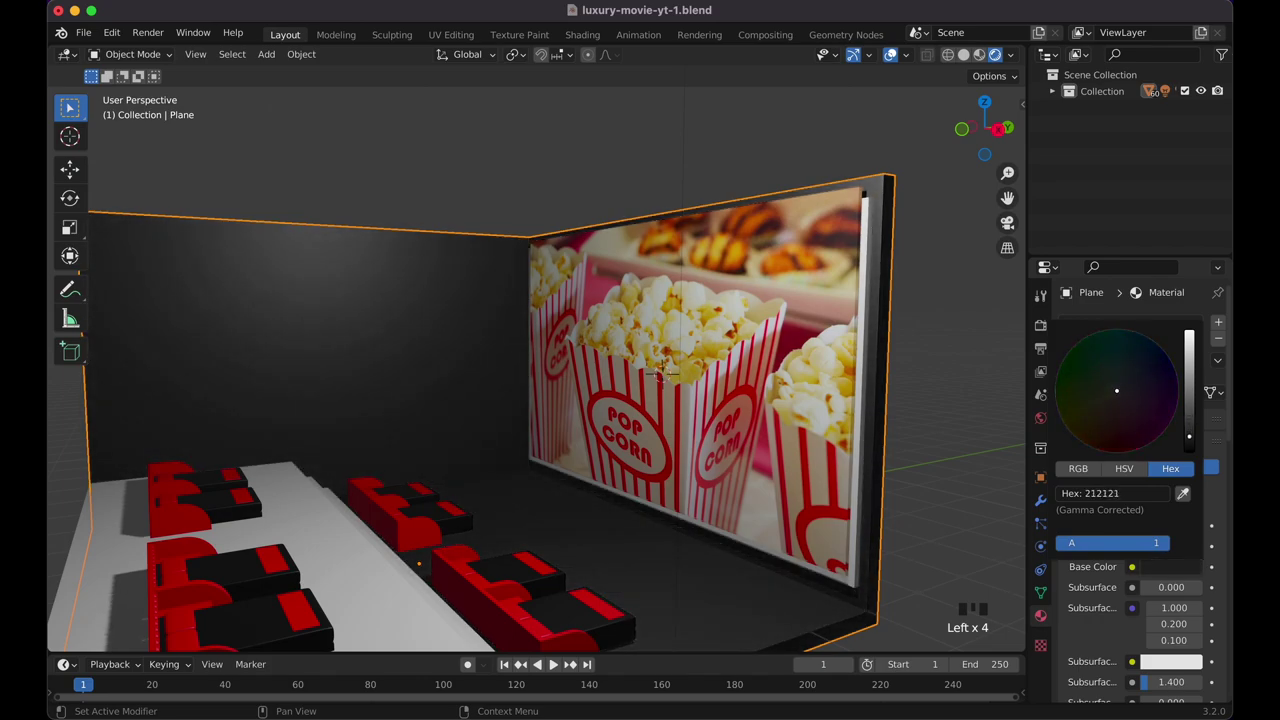
pyautogui.click(945, 424)
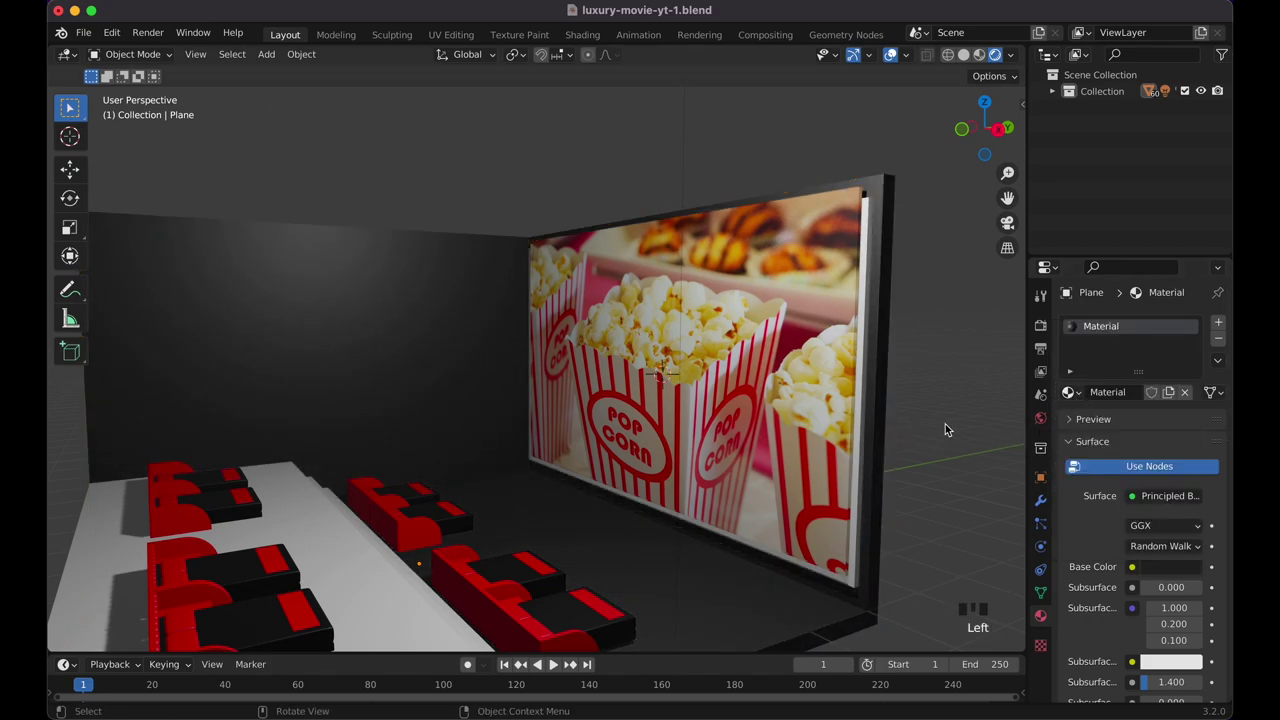
# Scale the backing panel by about 1.07 along Z so it frames the popcorn image.
pyautogui.scroll(-3, 945, 424)
pyautogui.scroll(3, 945, 424)
pyautogui.hscroll(-5, 945, 424)
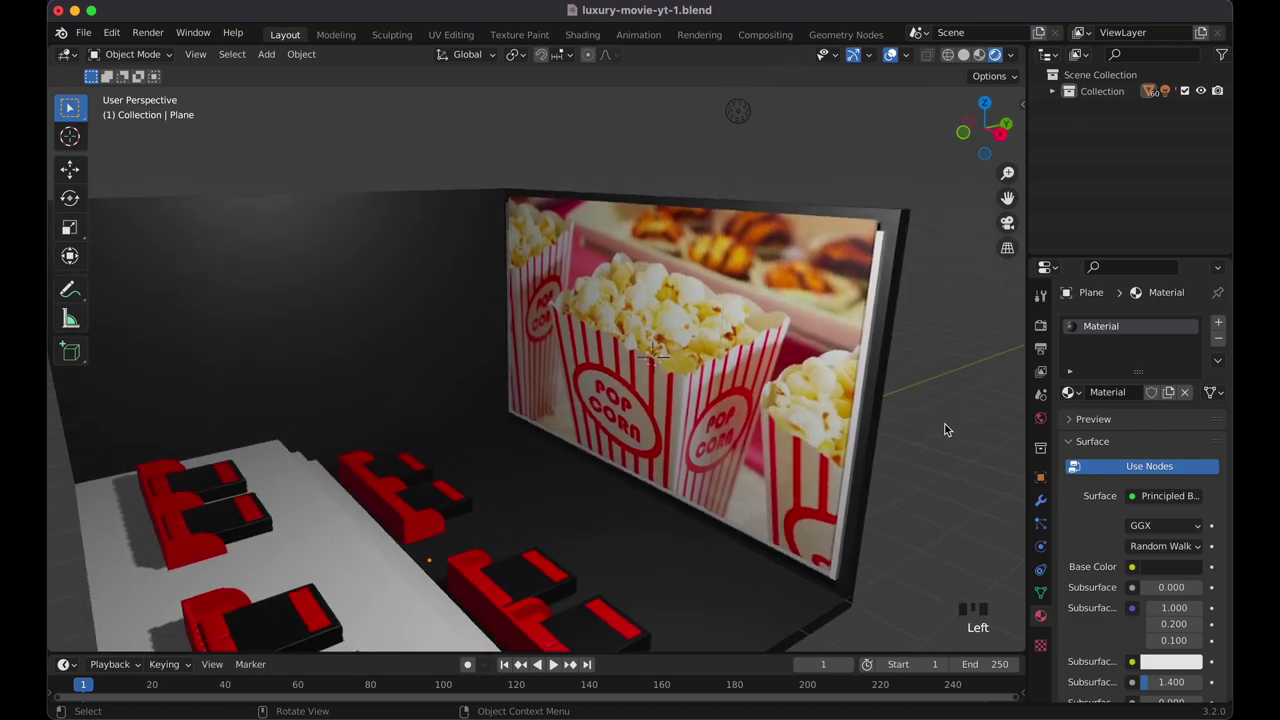
pyautogui.click(883, 262)
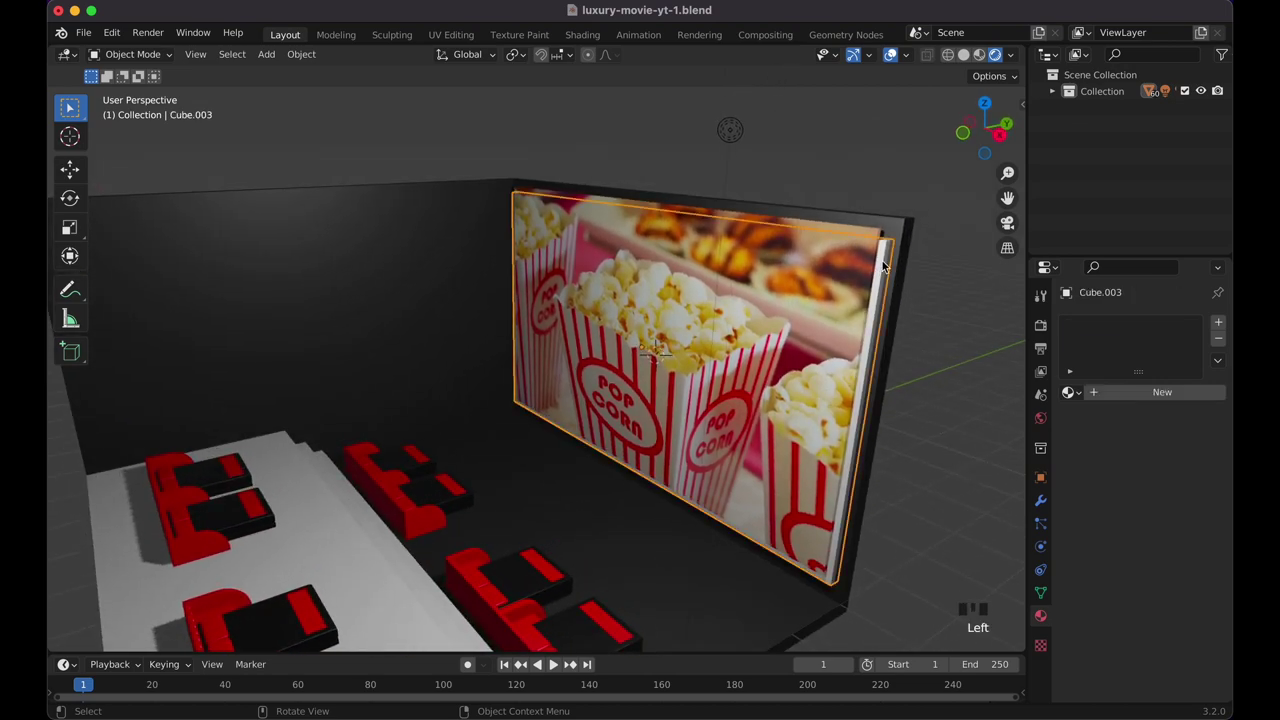
pyautogui.press('s')
pyautogui.press('z')
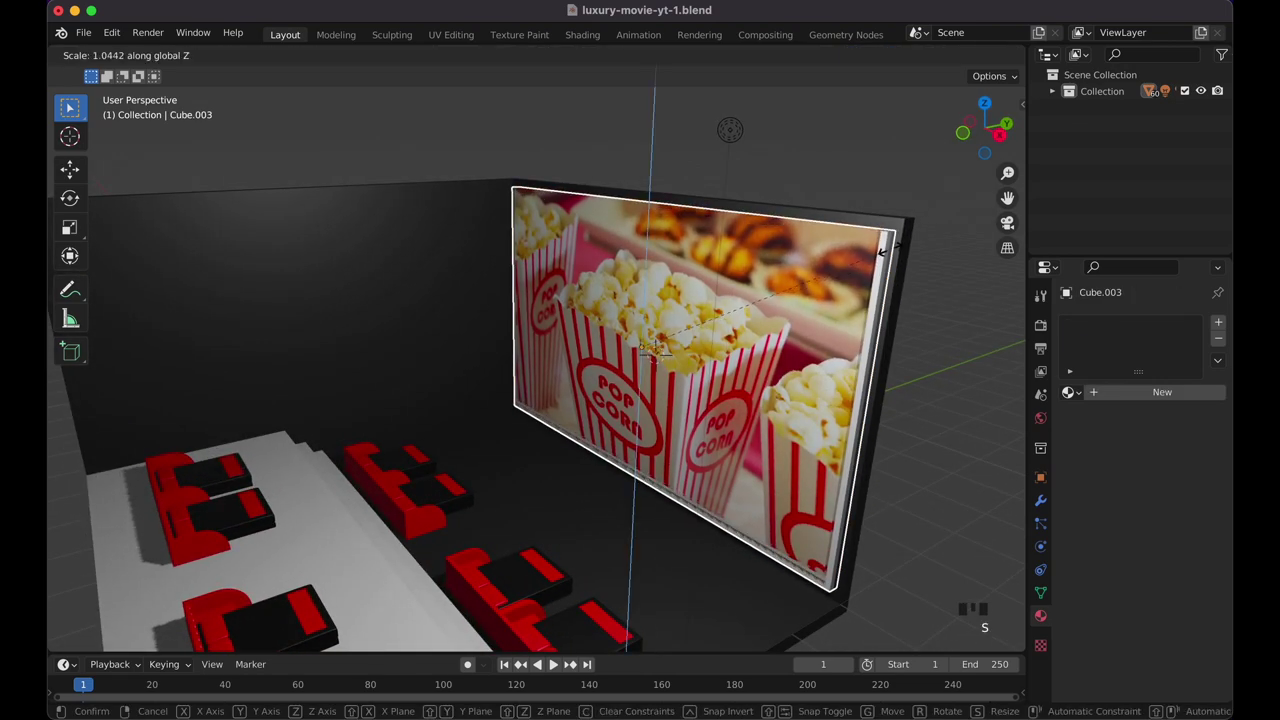
pyautogui.click(895, 250)
pyautogui.hscroll(-5, 895, 250)
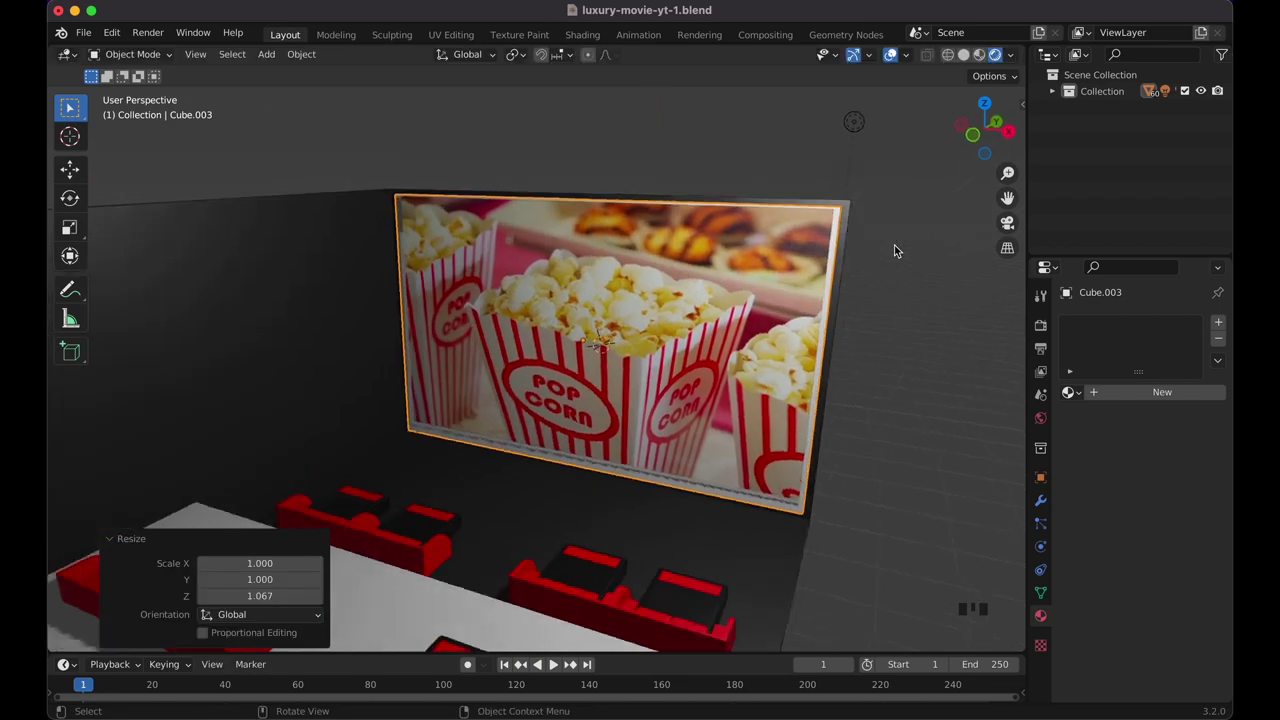
# Lower the popcorn image slightly along Z to centre it within the backing panel.
pyautogui.click(724, 301)
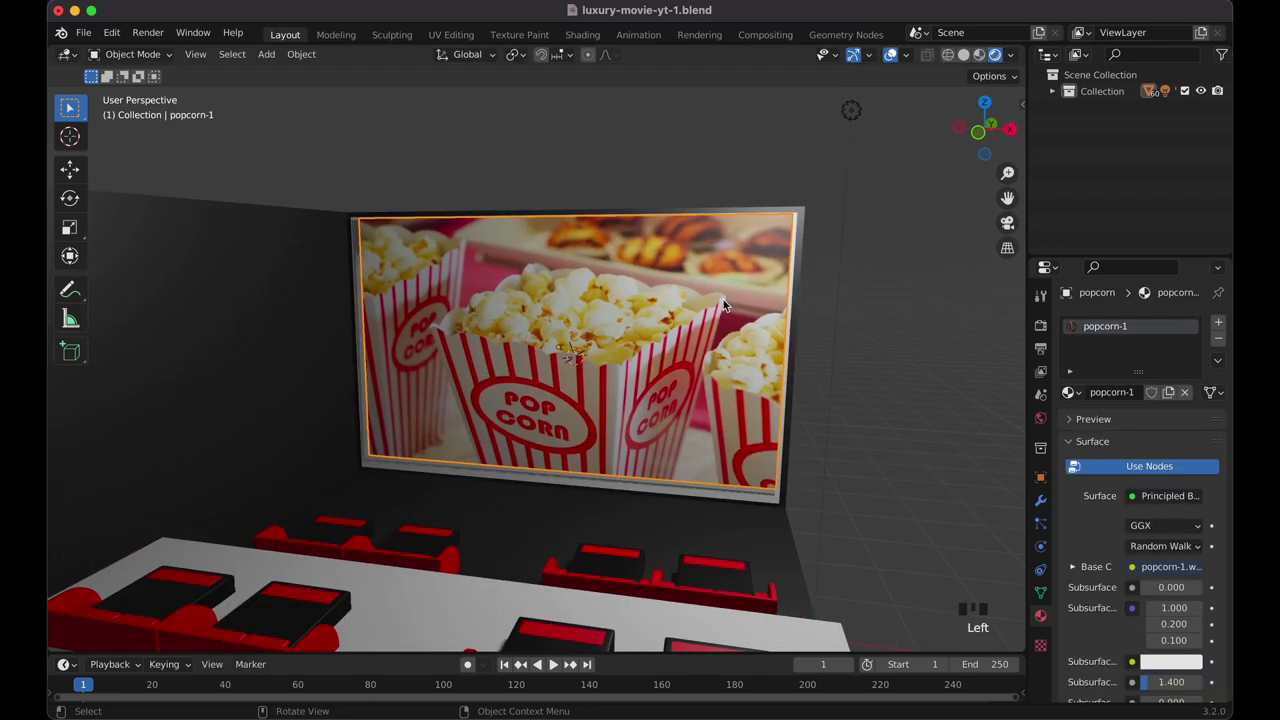
pyautogui.press('g')
pyautogui.press('z')
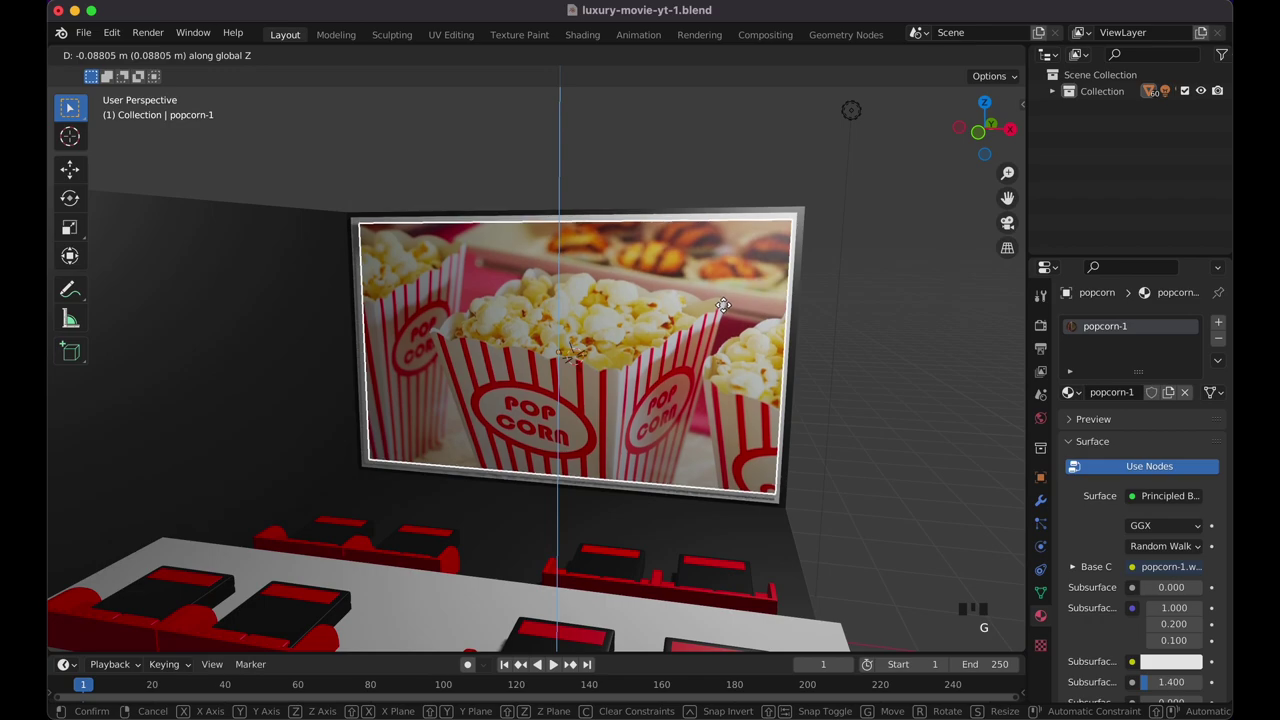
pyautogui.click(727, 310)
# Temporarily hide the popcorn image to check the backing panel behind it, and undo the hiding.
pyautogui.hscroll(-10, 909, 366)
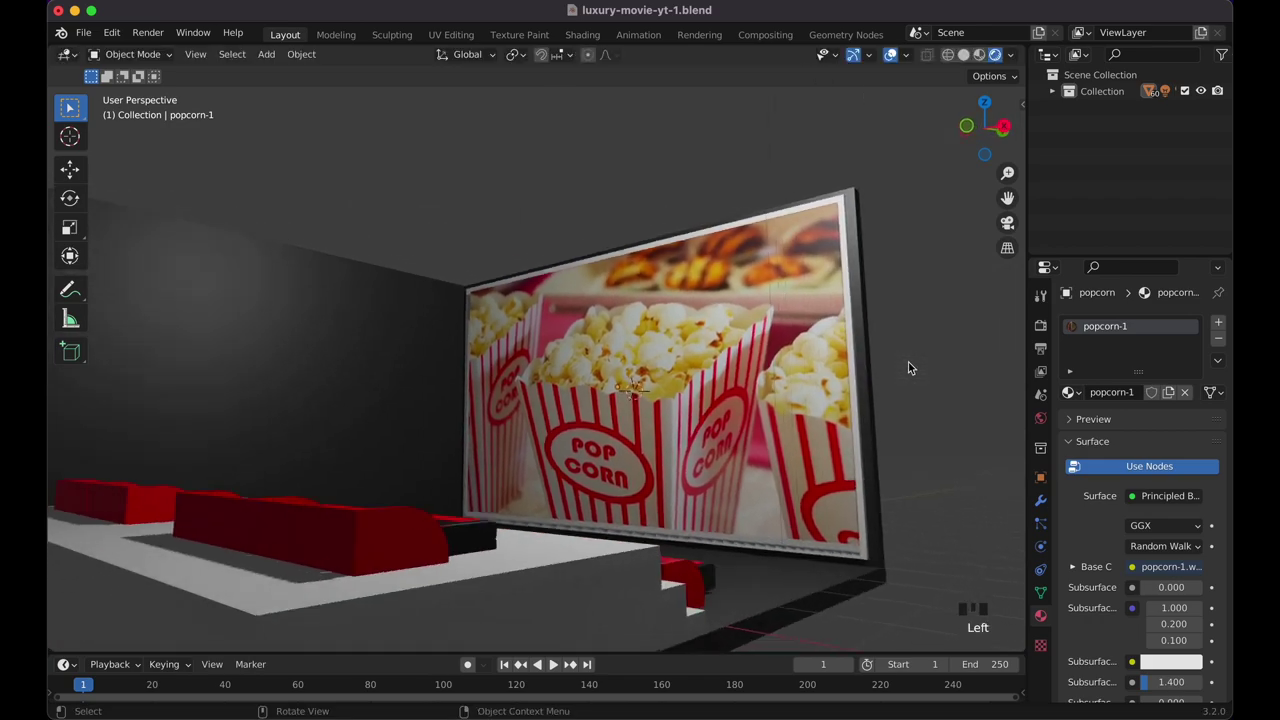
pyautogui.moveTo(909, 362); pyautogui.dragTo(909, 368, button='middle')
pyautogui.click(799, 394)
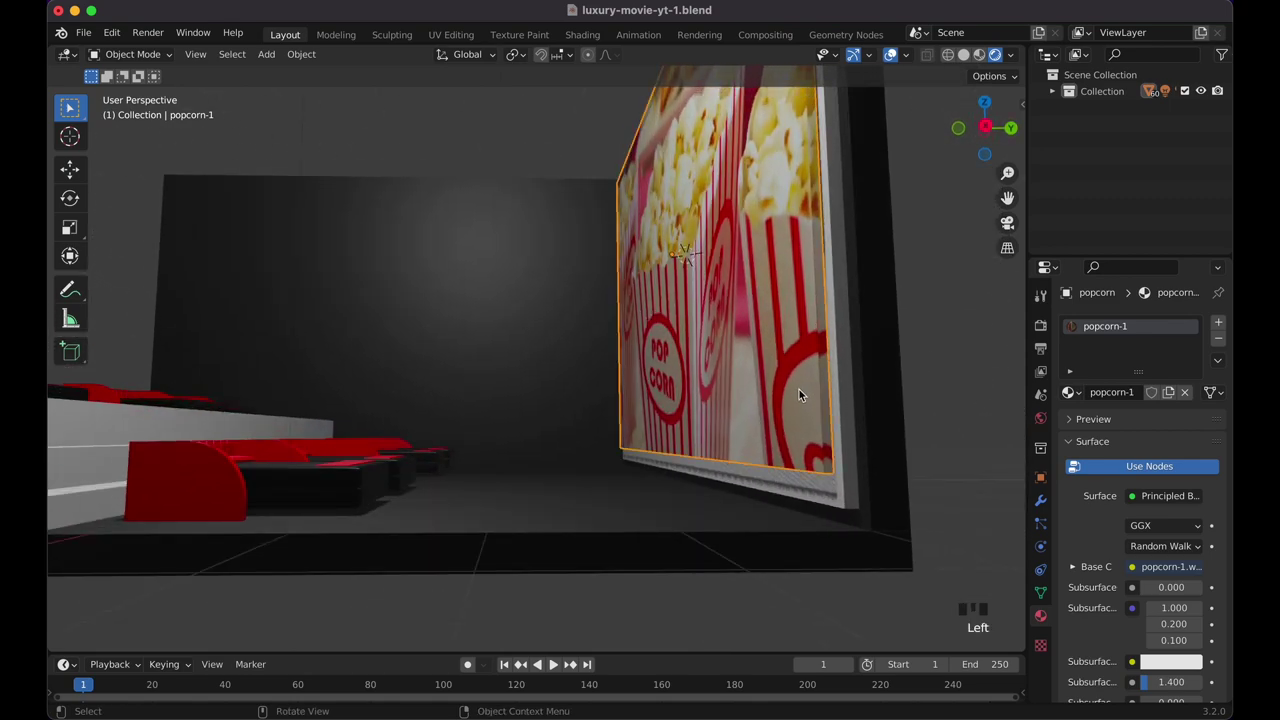
pyautogui.press('h')
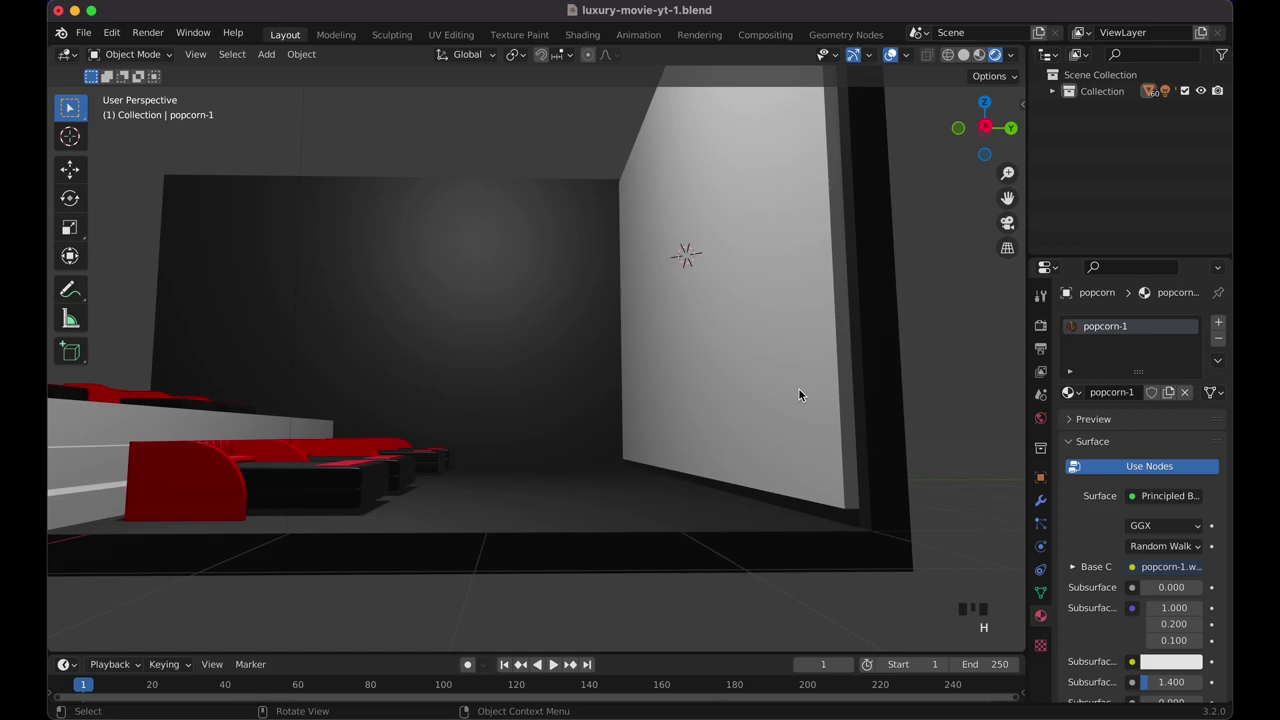
pyautogui.press('super+z')
pyautogui.scroll(2, 799, 394)
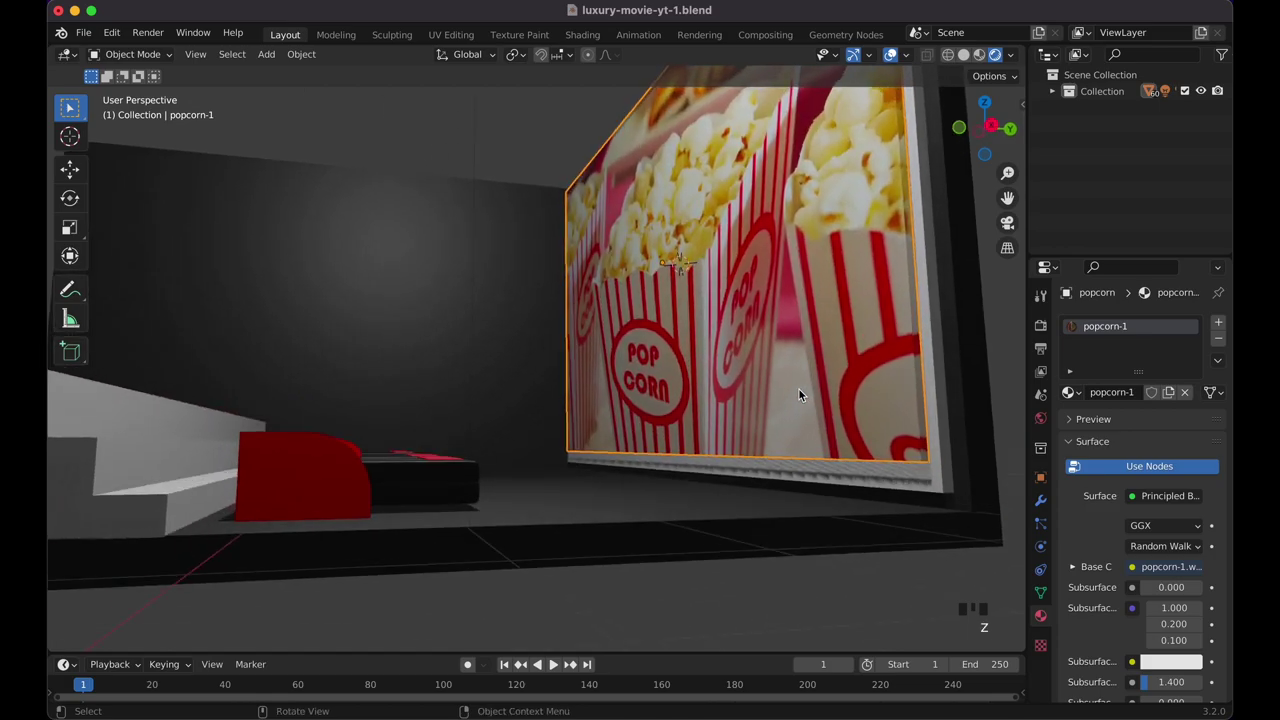
# Examine the backing panel's border around the popcorn image and the whole theatre room from several angles.
pyautogui.click(847, 487)
pyautogui.hscroll(-10, 847, 486)
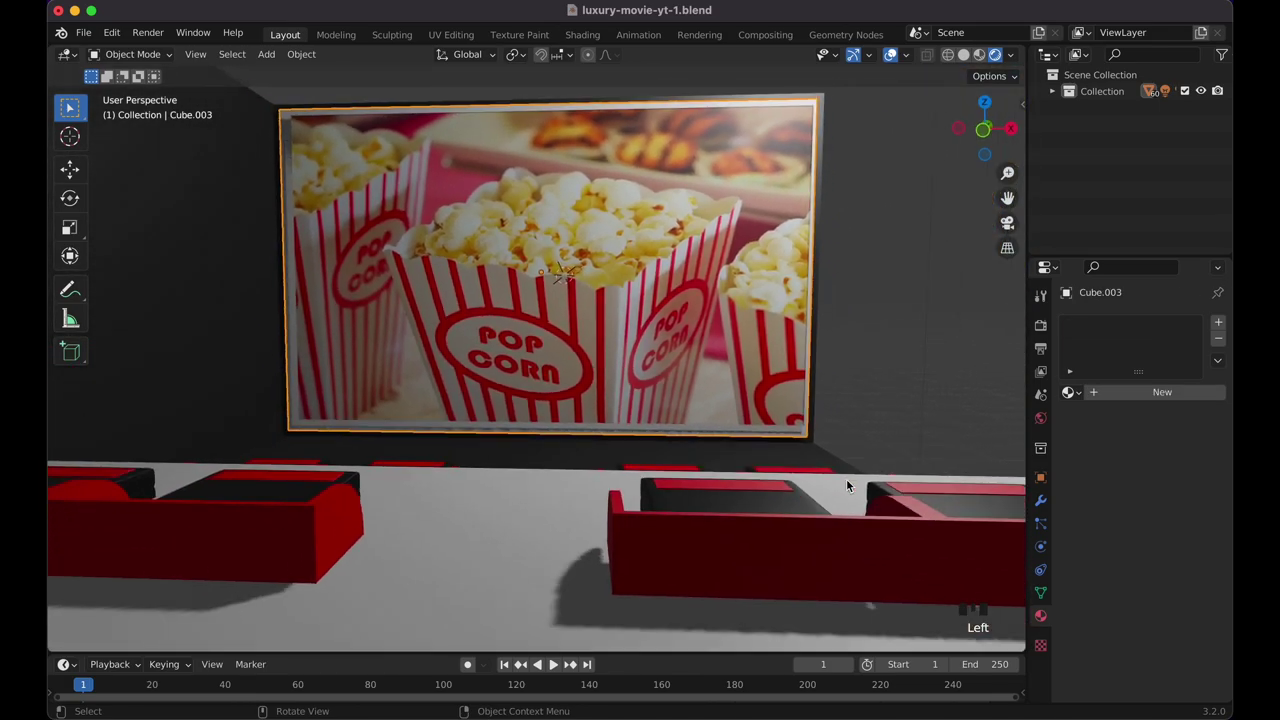
pyautogui.scroll(-2, 847, 480)
pyautogui.click(914, 308)
pyautogui.hscroll(5, 914, 308)
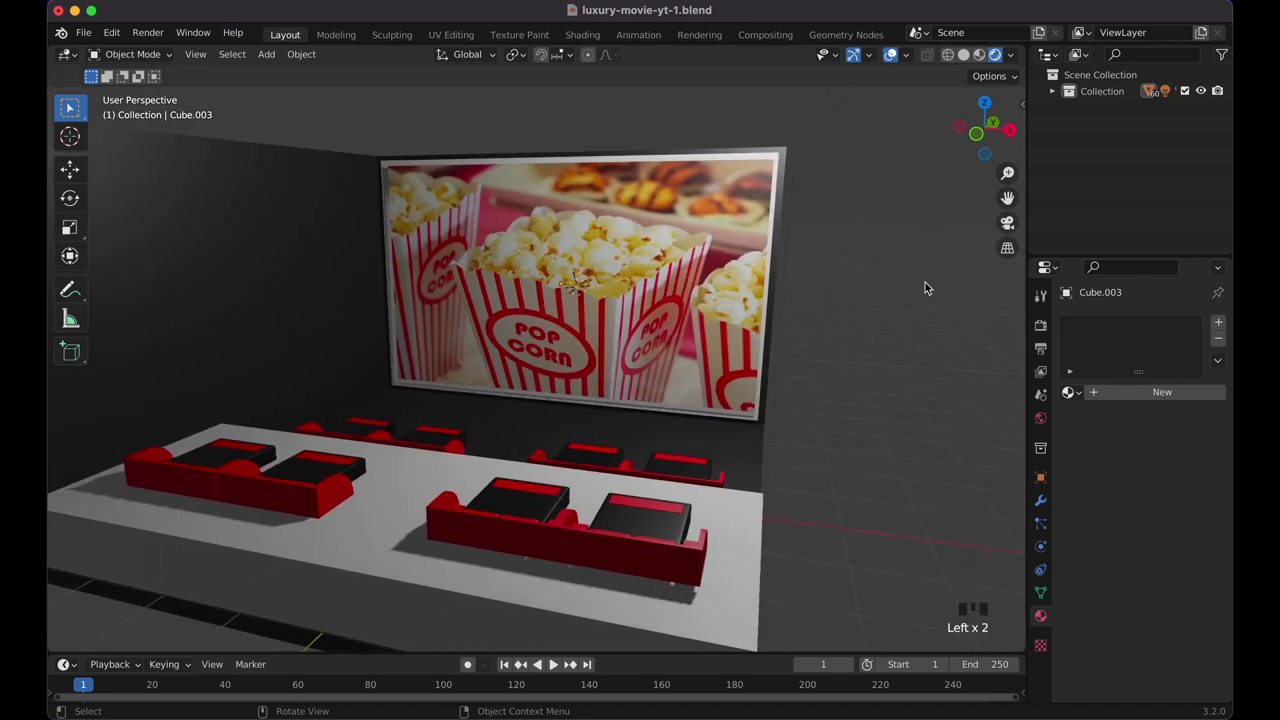
pyautogui.scroll(-3, 925, 282)
pyautogui.hscroll(5, 925, 282)
pyautogui.scroll(1, 924, 282)
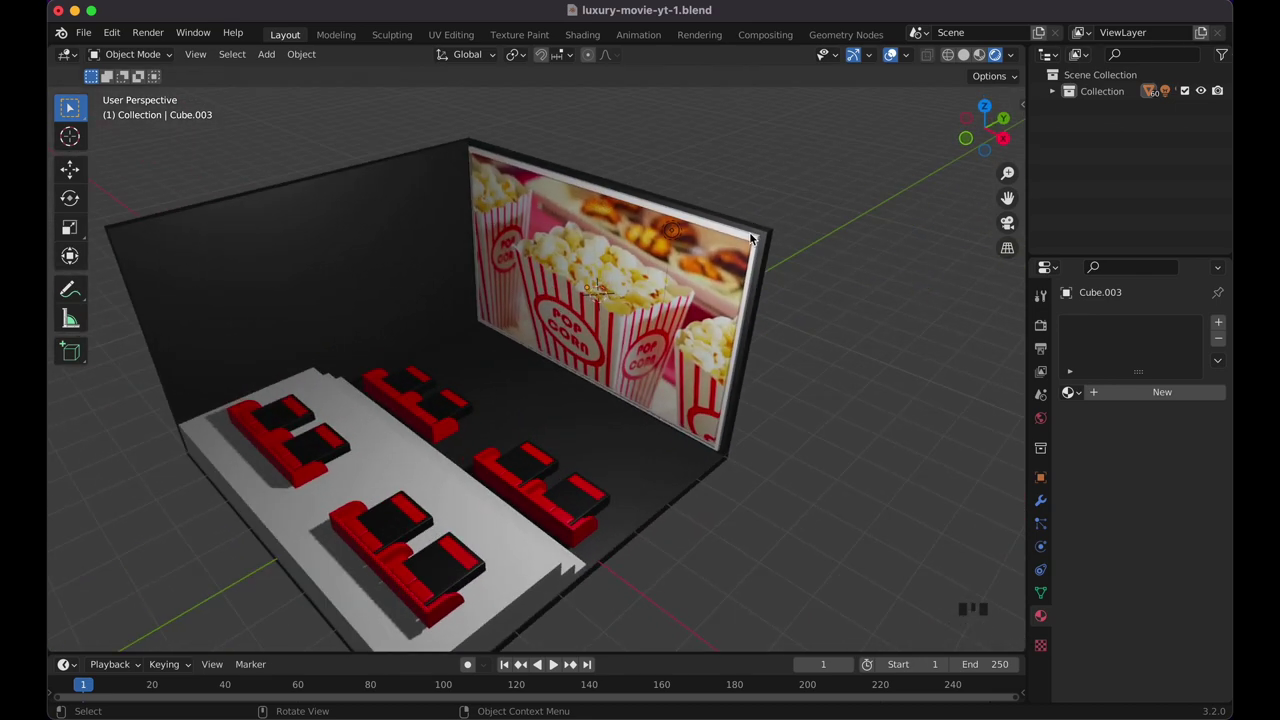
# Give the backing panel behind the popcorn image a new material with an Emission surface.
pyautogui.click(752, 238)
pyautogui.hscroll(-10, 750, 238)
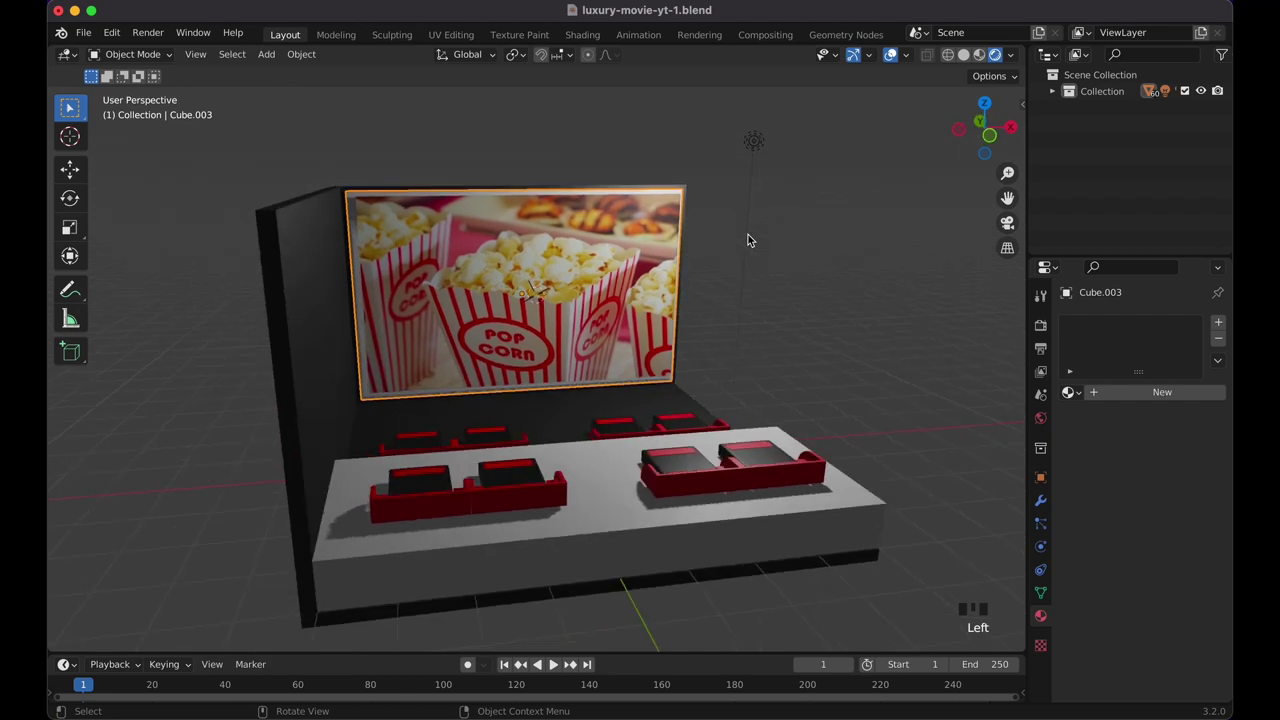
pyautogui.hscroll(8, 748, 235)
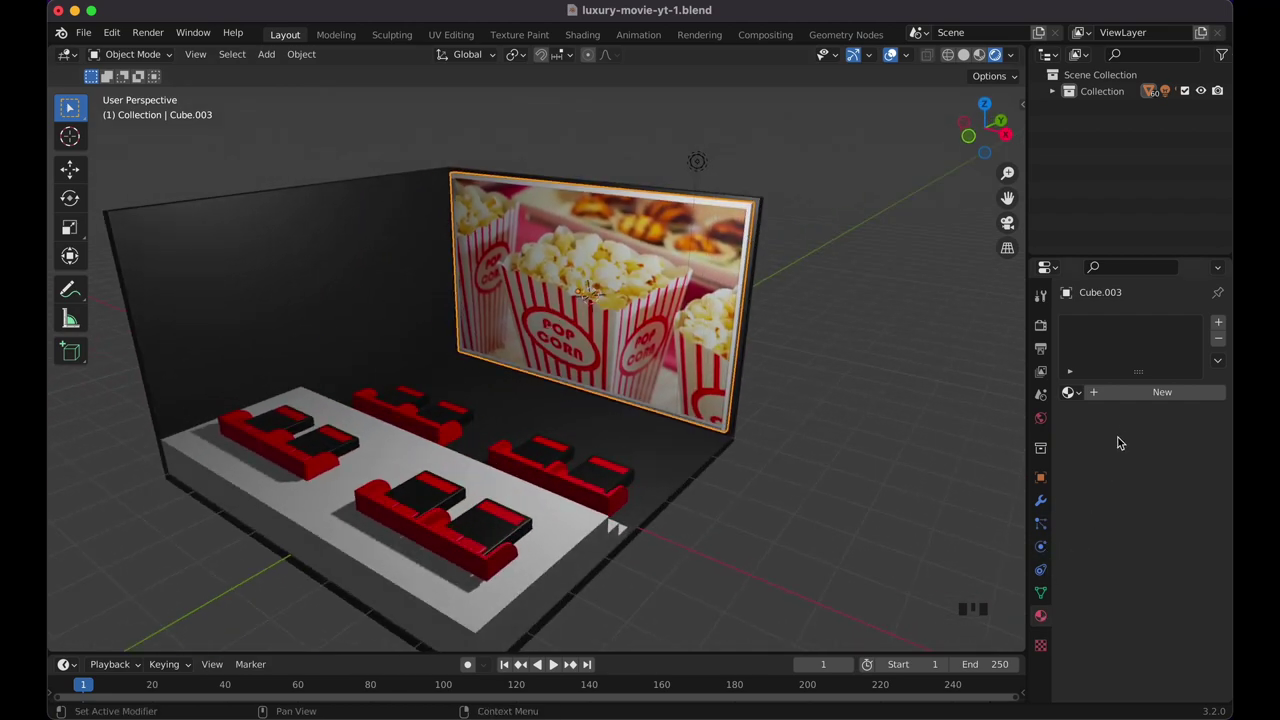
pyautogui.click(1125, 392)
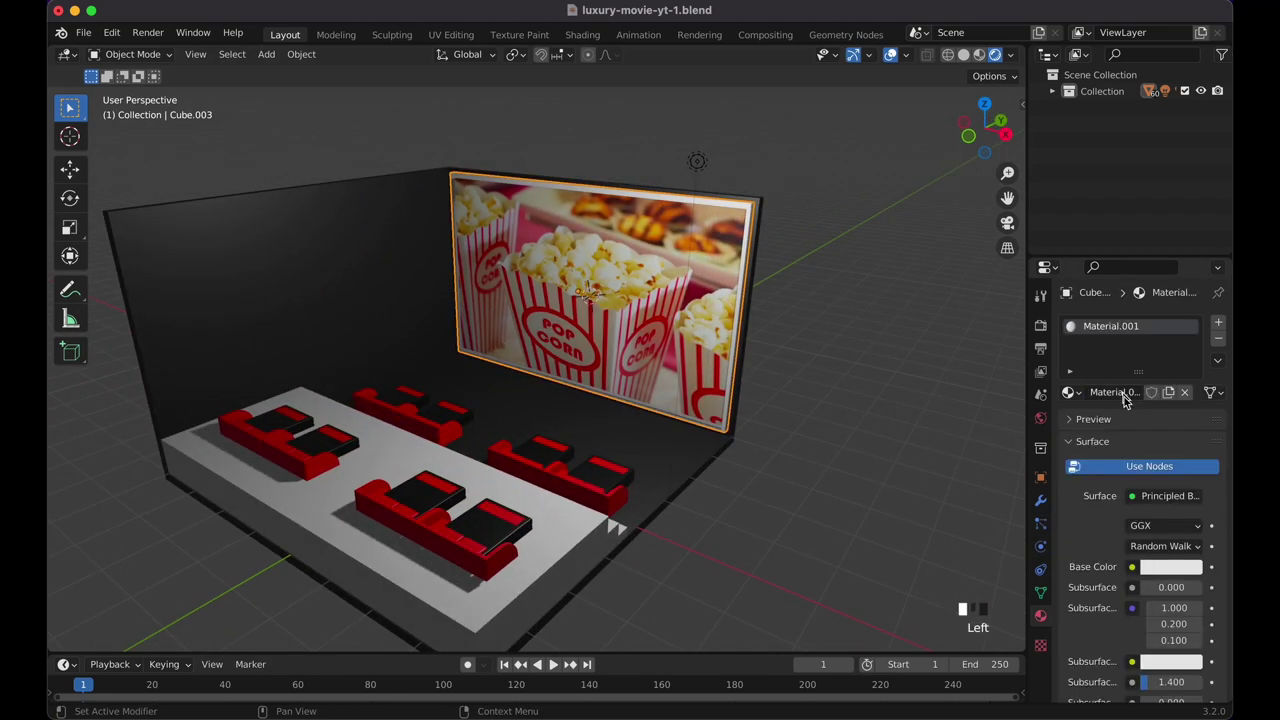
pyautogui.click(1185, 497)
pyautogui.click(1050, 170)
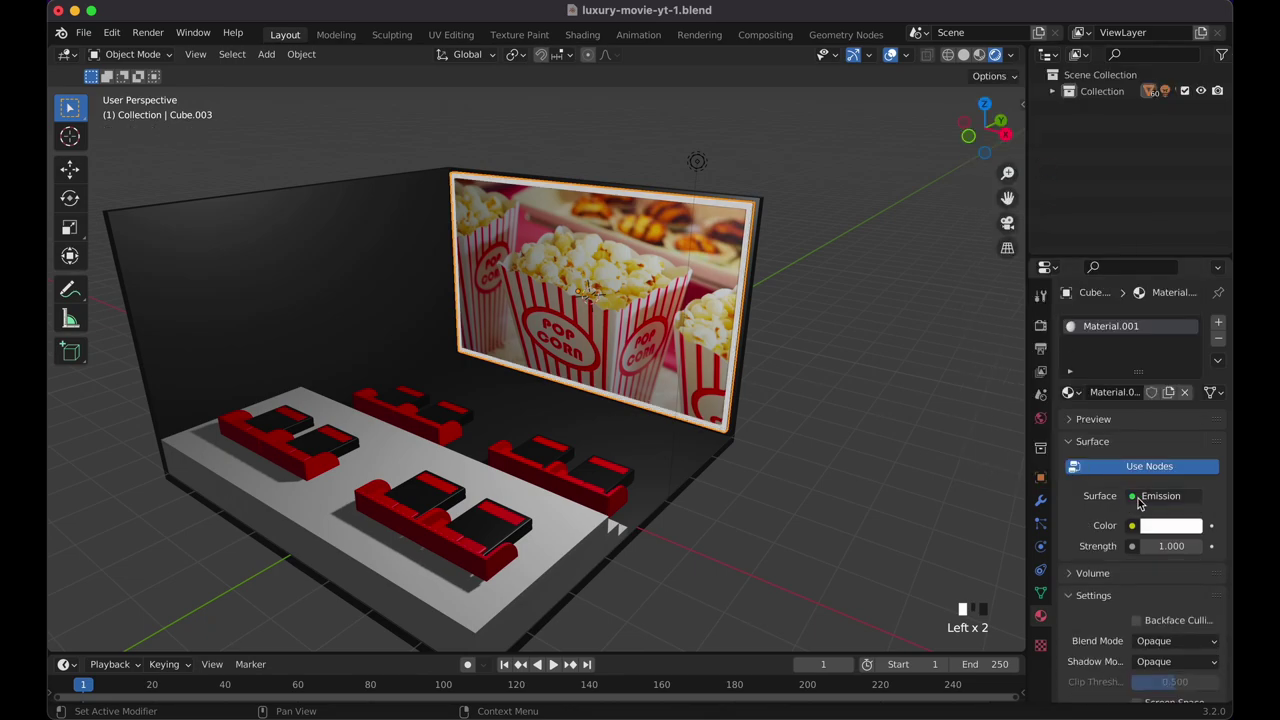
# Set the emission strength of the backing panel's material to 10 and check the glowing border.
pyautogui.click(1171, 546)
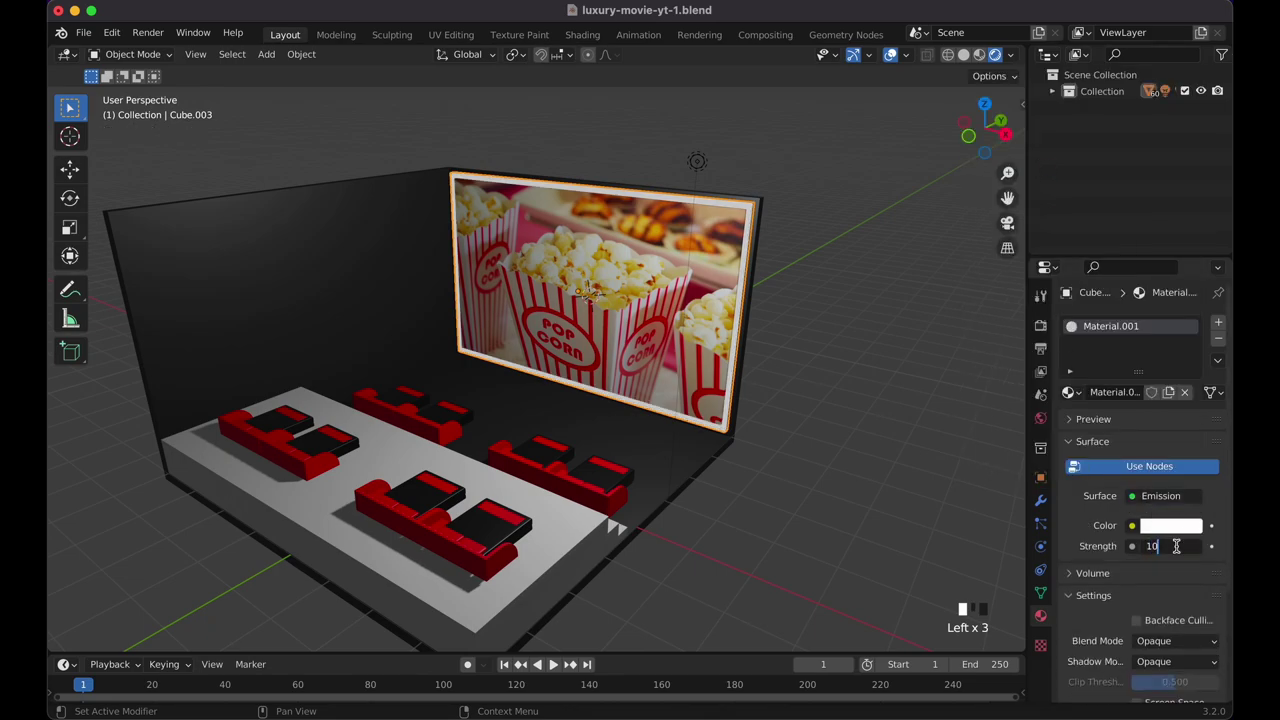
pyautogui.write('10')
pyautogui.press('Return')
pyautogui.click(820, 432)
pyautogui.hscroll(5, 820, 432)
pyautogui.hscroll(-2, 820, 432)
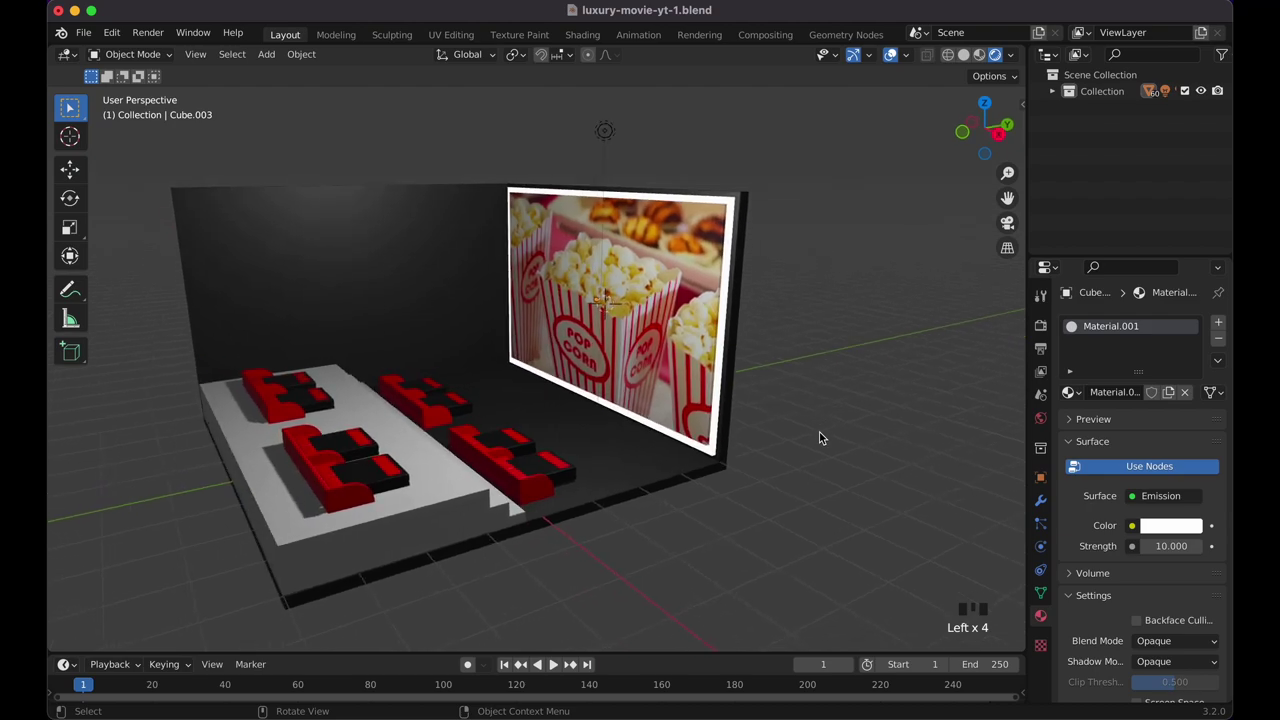
# Assign the existing material named Material to the large raised seating platform.
pyautogui.click(420, 476)
pyautogui.keyDown('shift'); pyautogui.click(506, 516); pyautogui.keyUp('shift')
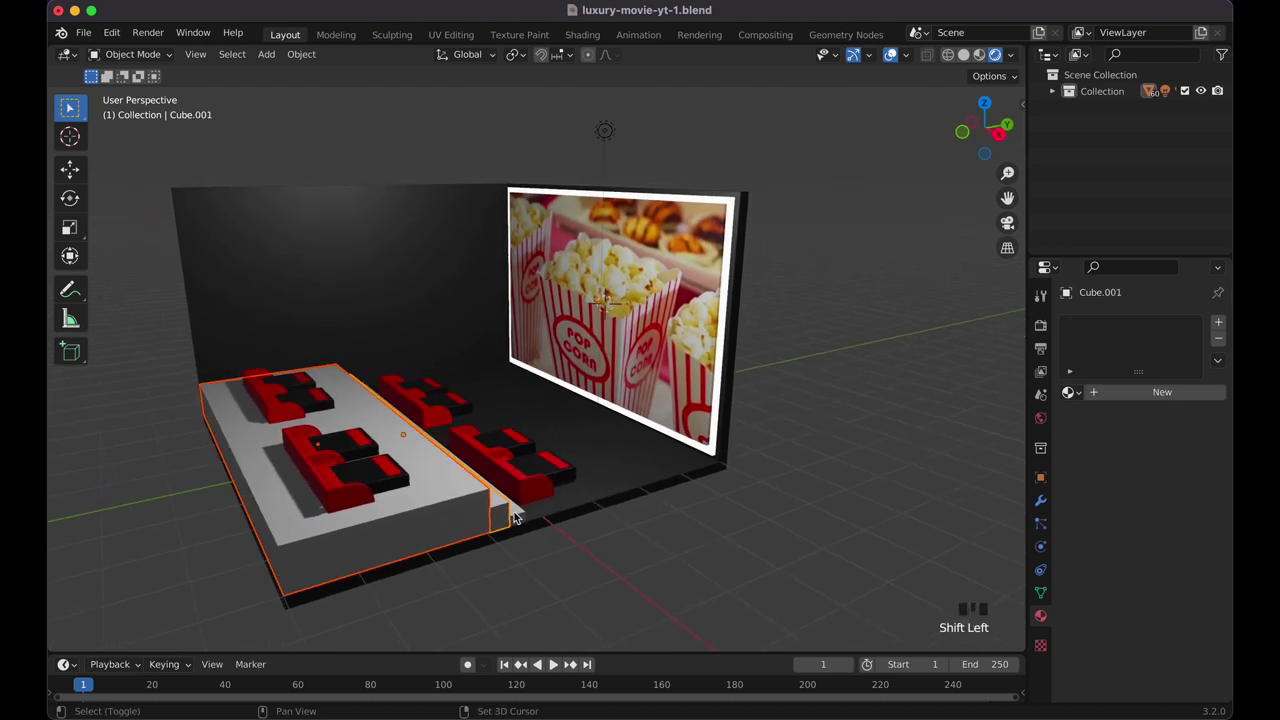
pyautogui.click(504, 513)
pyautogui.click(1070, 392)
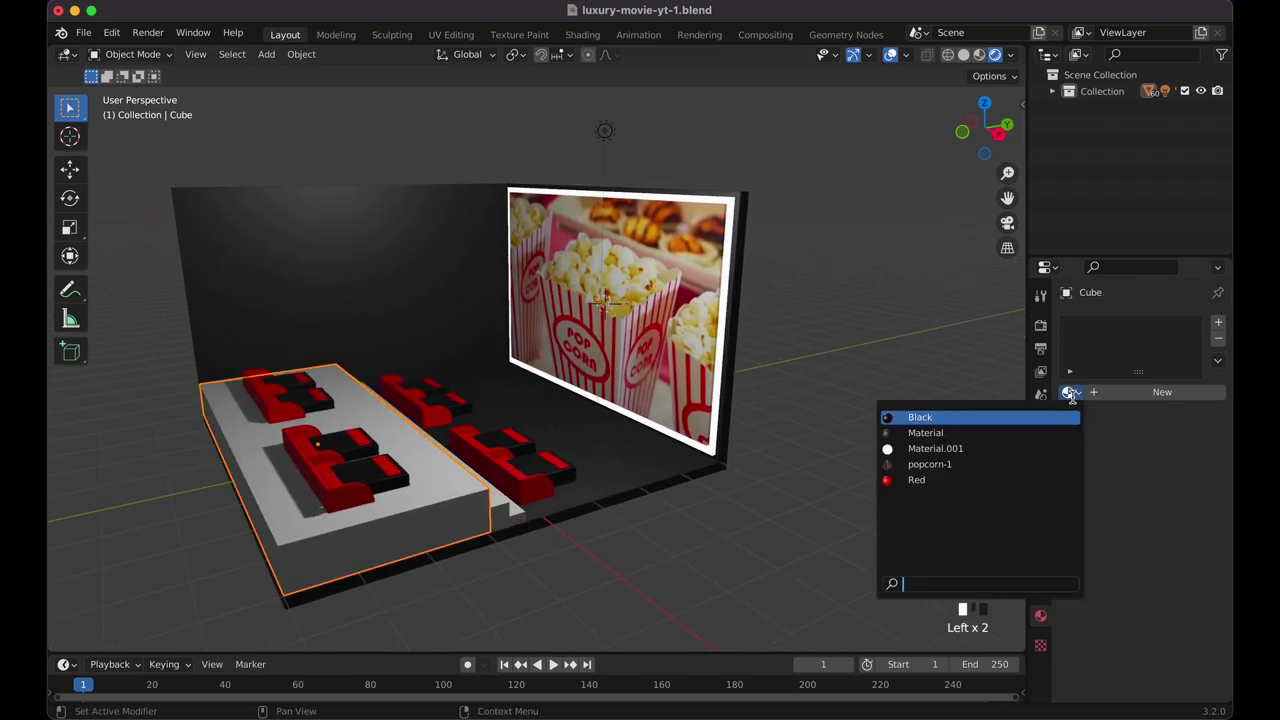
pyautogui.click(971, 432)
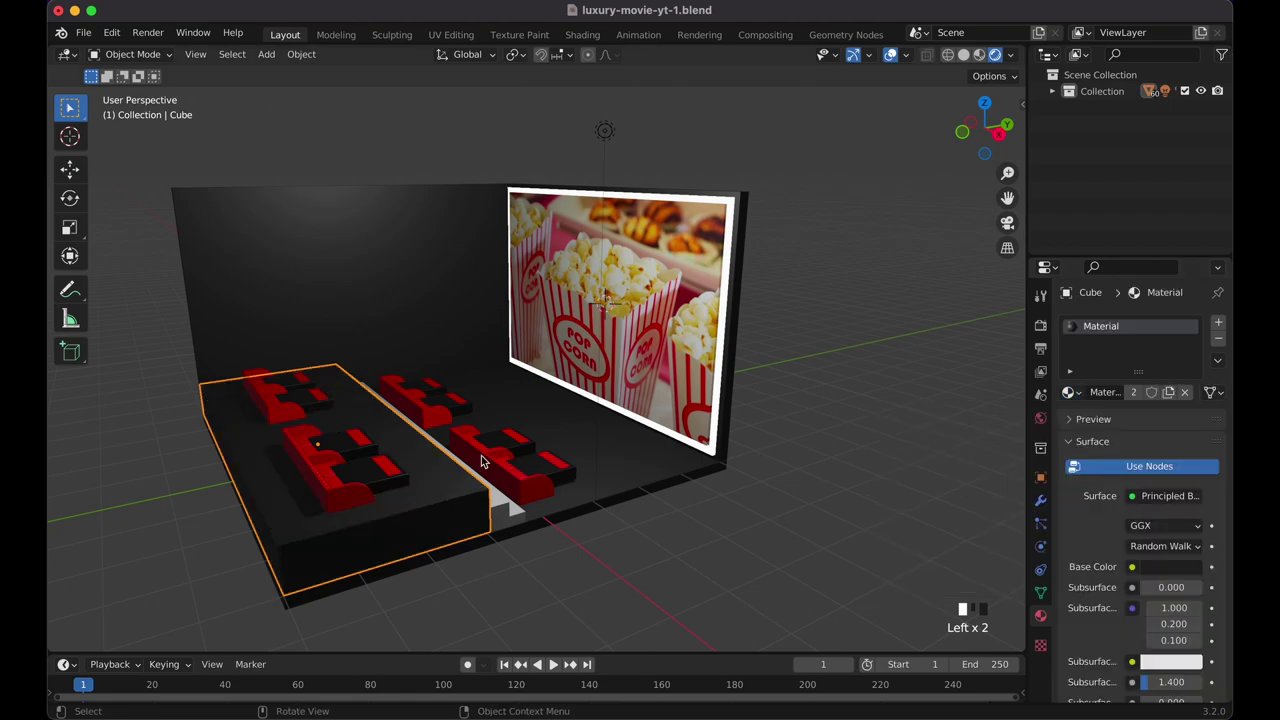
# Assign the existing material named Material to both stair steps in front of the seating platform.
pyautogui.click(497, 521)
pyautogui.click(1070, 392)
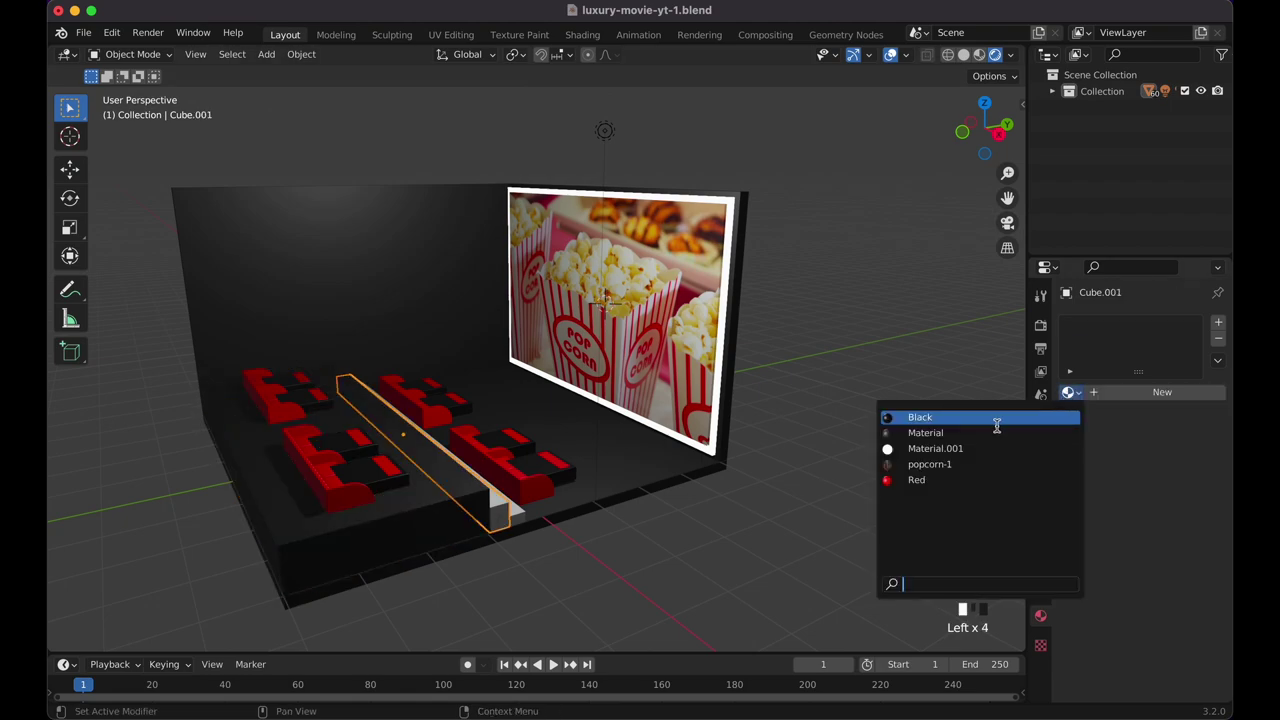
pyautogui.click(985, 436)
pyautogui.click(518, 512)
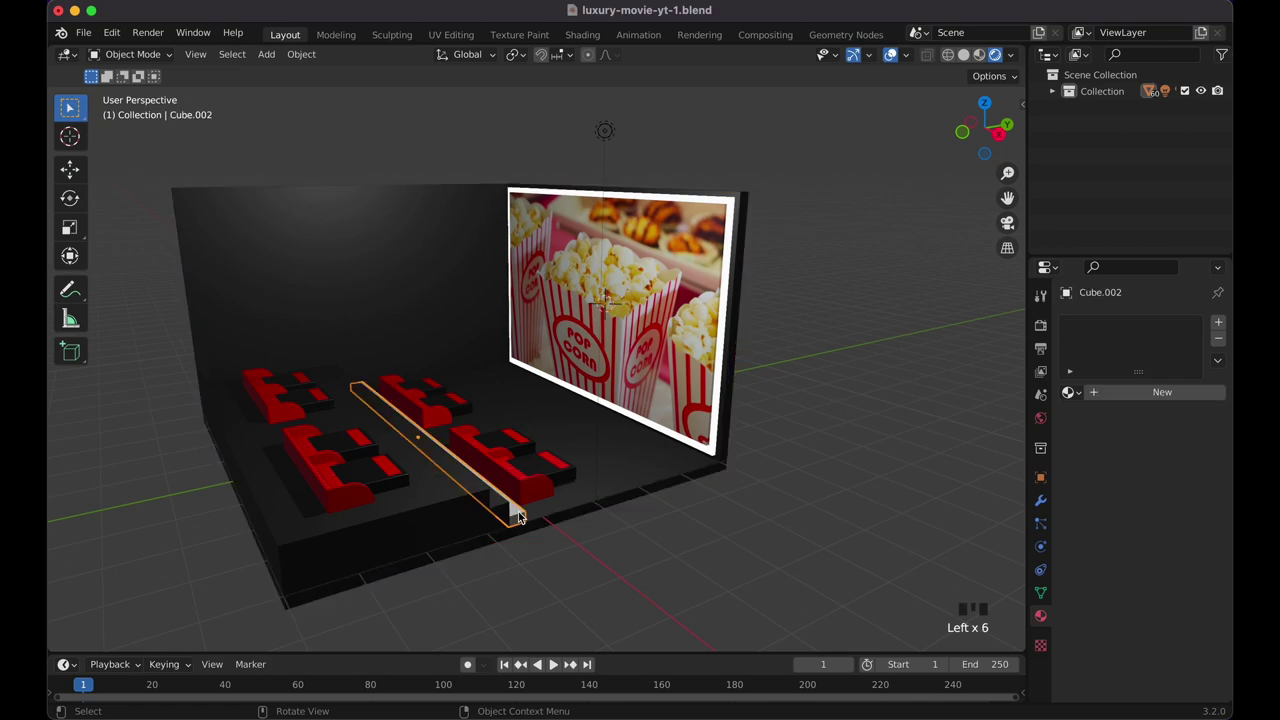
pyautogui.click(1070, 392)
pyautogui.click(993, 418)
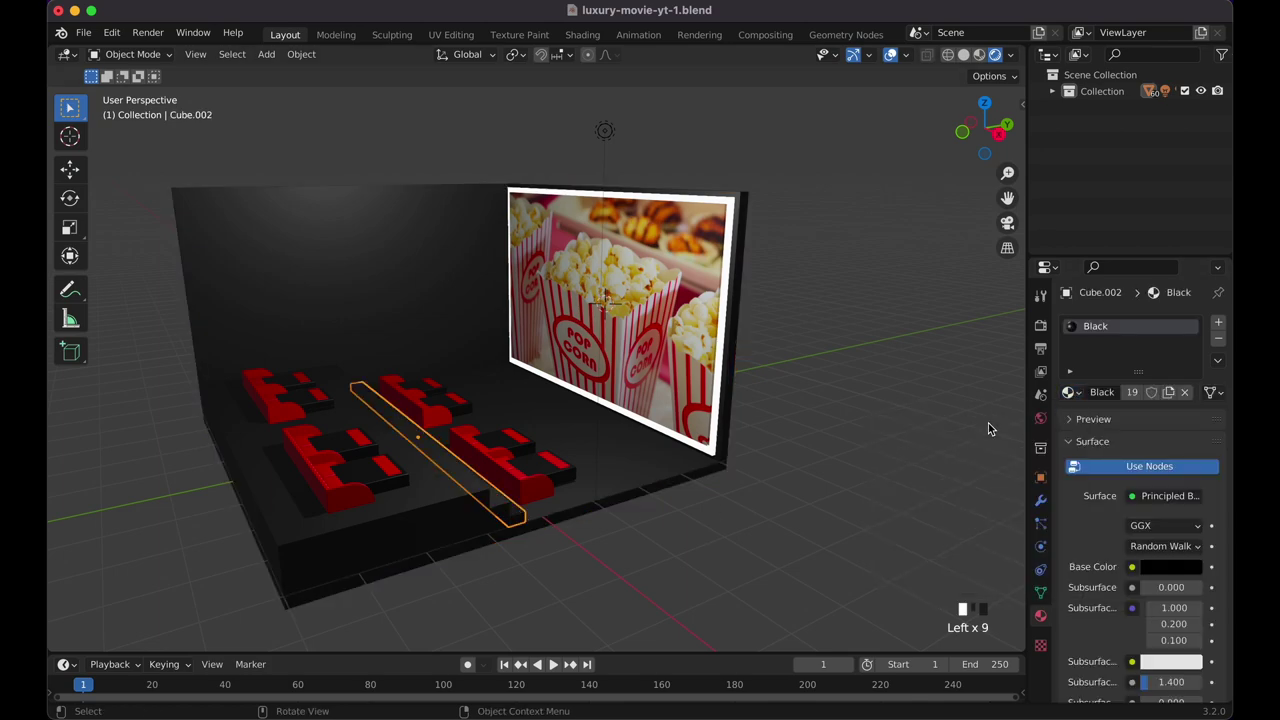
pyautogui.click(1068, 393)
pyautogui.click(1014, 432)
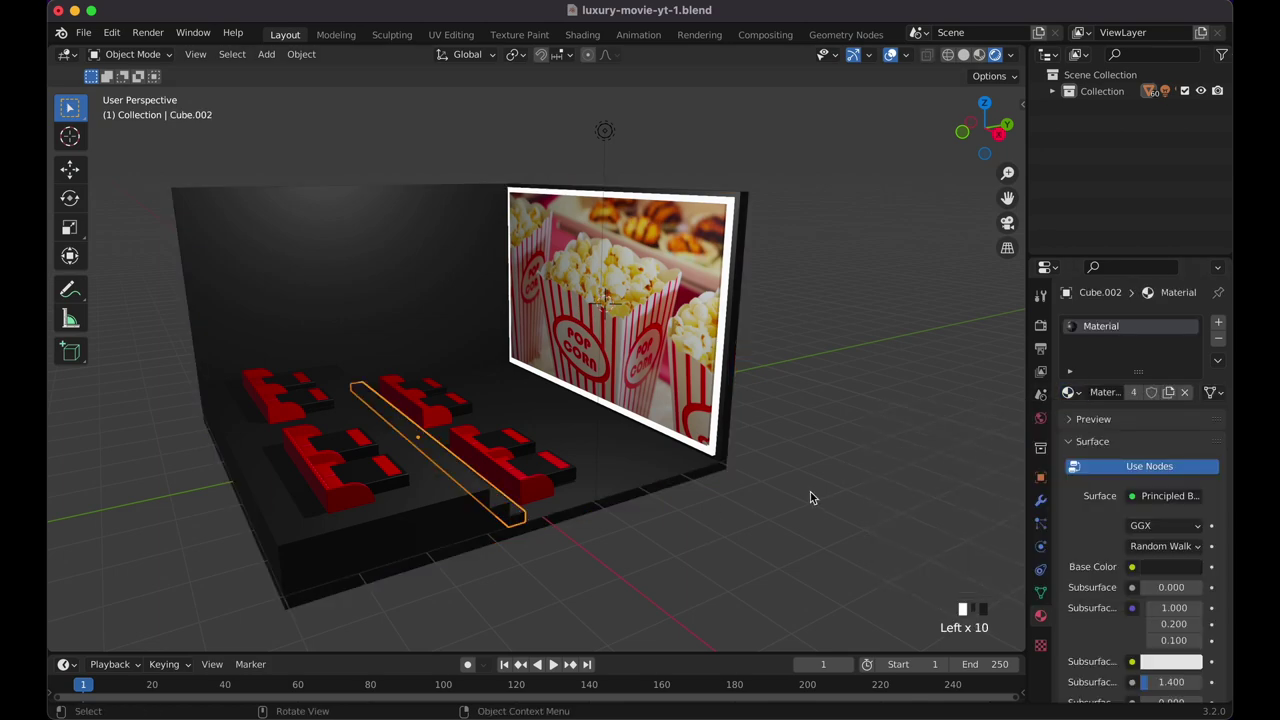
# Examine the darkened platform, seats and glowing screen border from several angles.
pyautogui.hscroll(10, 807, 493)
pyautogui.hscroll(3, 808, 497)
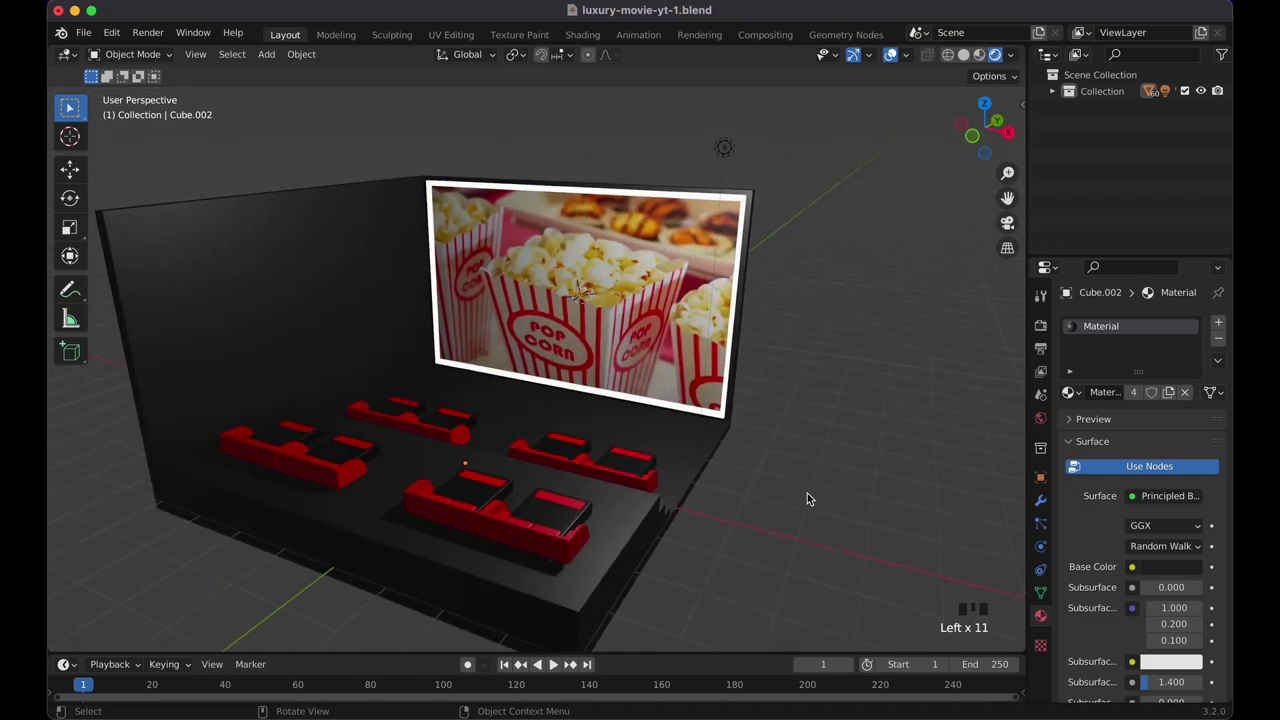
pyautogui.hscroll(2, 807, 493)
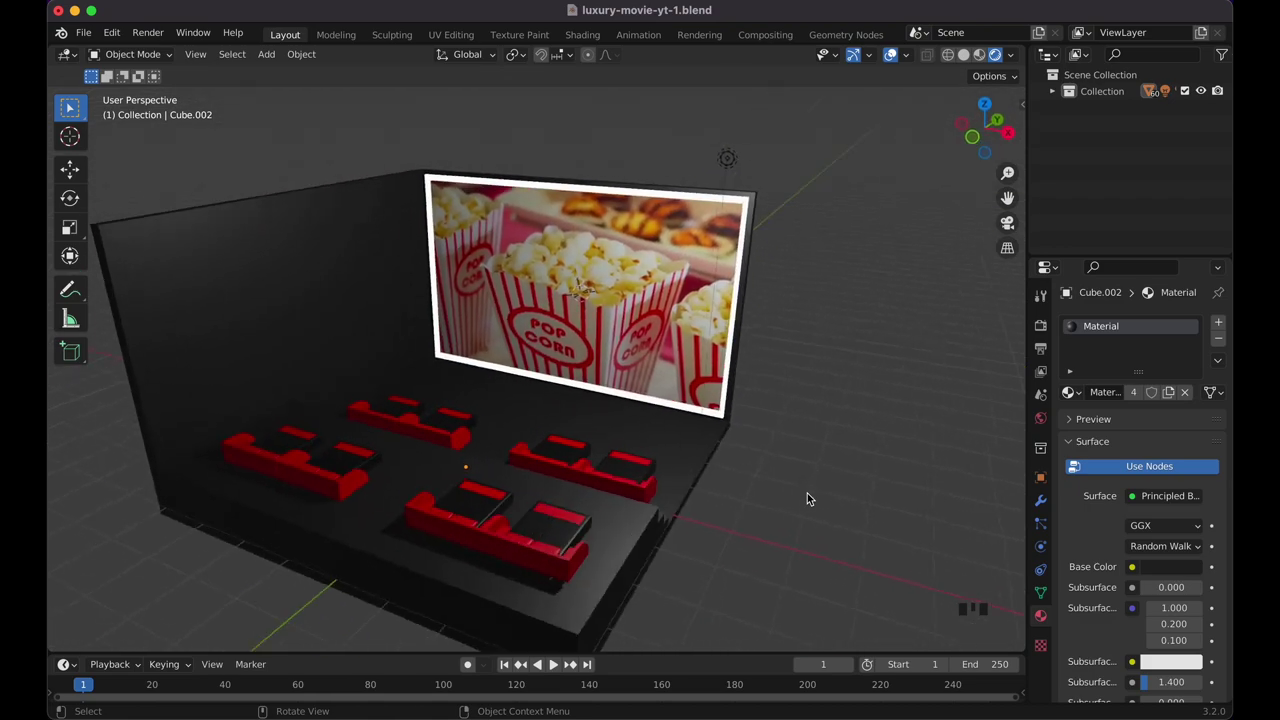
pyautogui.keyDown('shift'); pyautogui.hscroll(-3, 807, 493); pyautogui.keyUp('shift')
pyautogui.keyDown('shift'); pyautogui.hscroll(-3, 807, 493); pyautogui.keyUp('shift')
pyautogui.hscroll(5, 807, 493)
pyautogui.hscroll(-5, 807, 493)
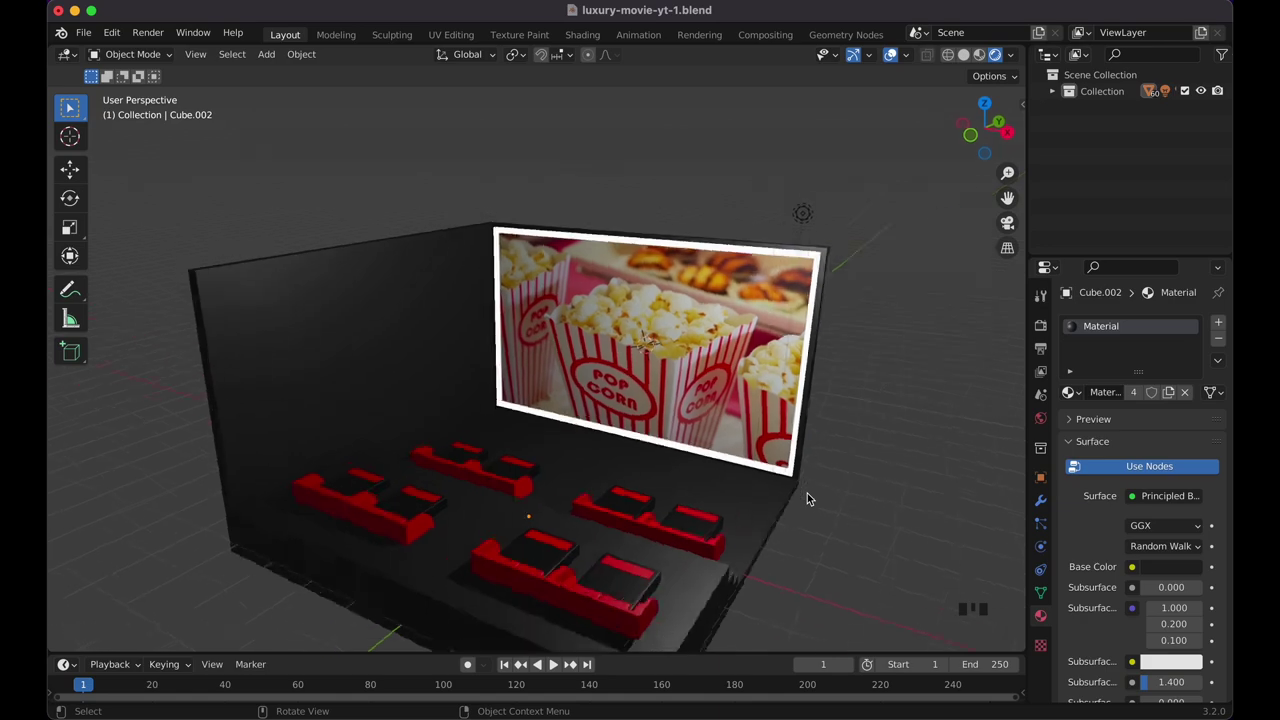
pyautogui.scroll(3, 807, 493)
pyautogui.hscroll(3, 807, 493)
pyautogui.hscroll(-4, 807, 493)
pyautogui.scroll(-3, 807, 493)
pyautogui.hscroll(4, 807, 493)
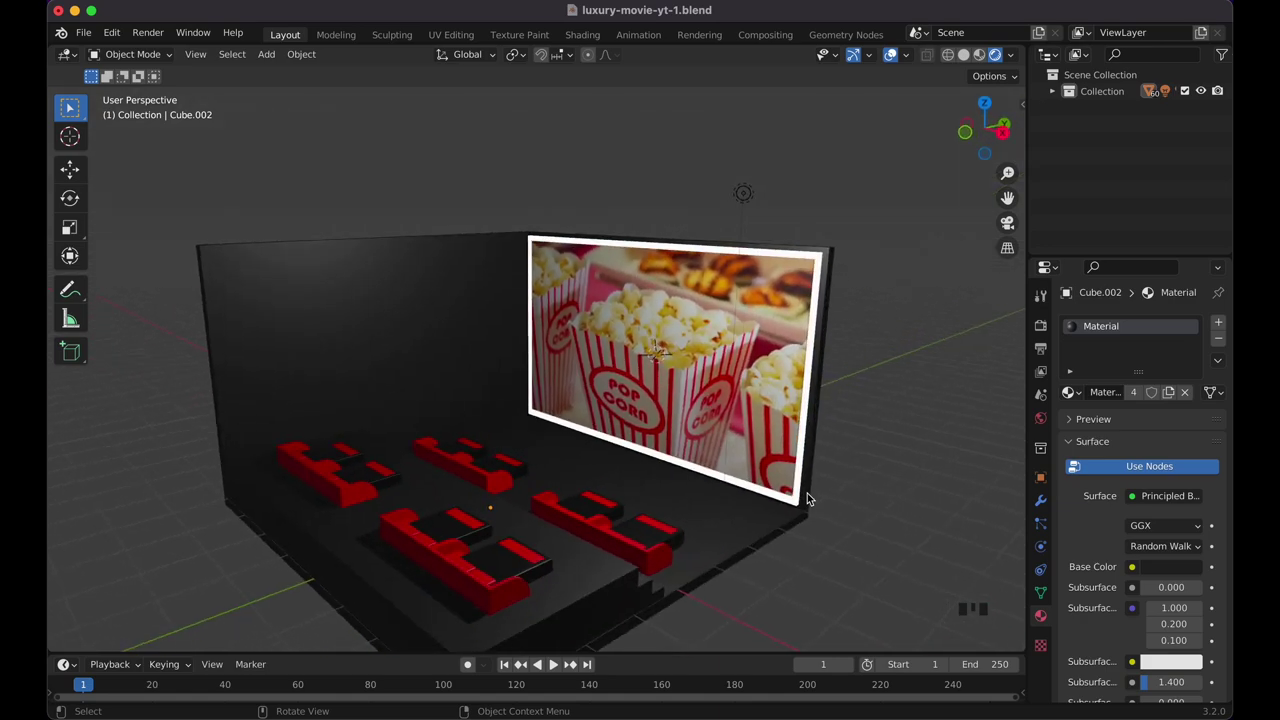
pyautogui.scroll(3, 508, 447)
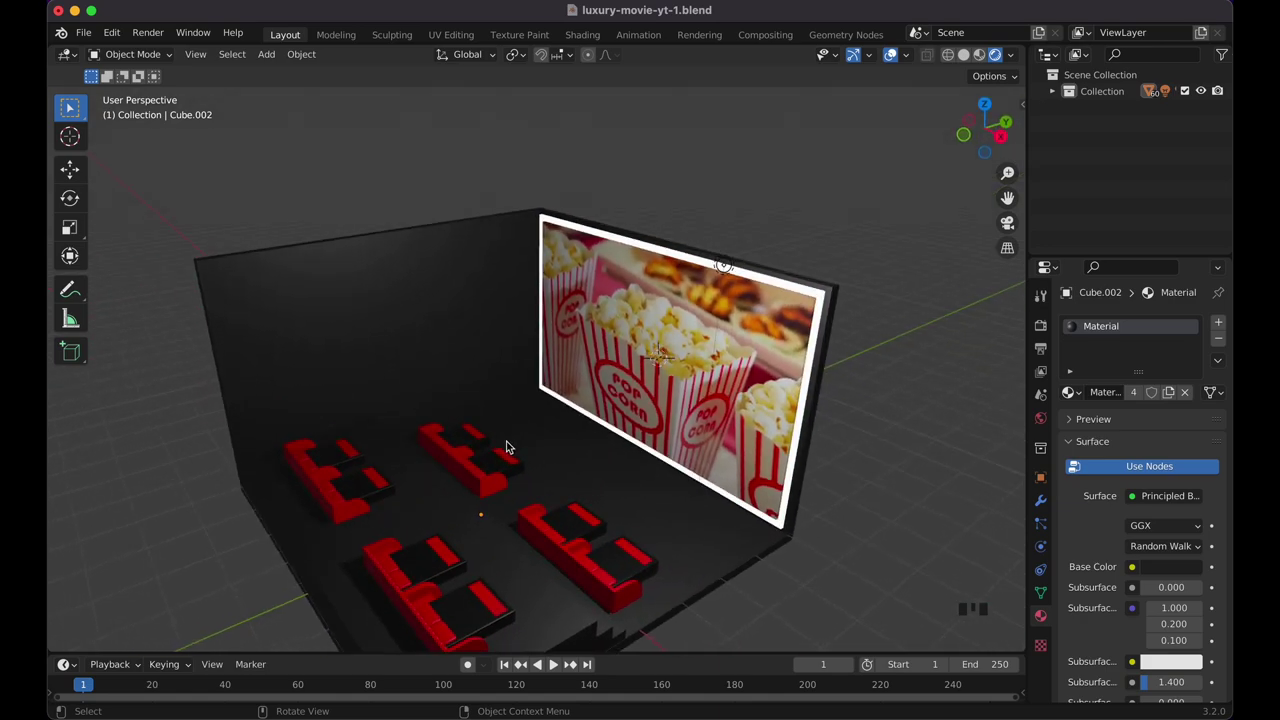
# Place the 3D cursor on the side wall above the rear seats and add a cube there.
pyautogui.keyDown('shift'); pyautogui.rightClick(296, 341); pyautogui.keyUp('shift')
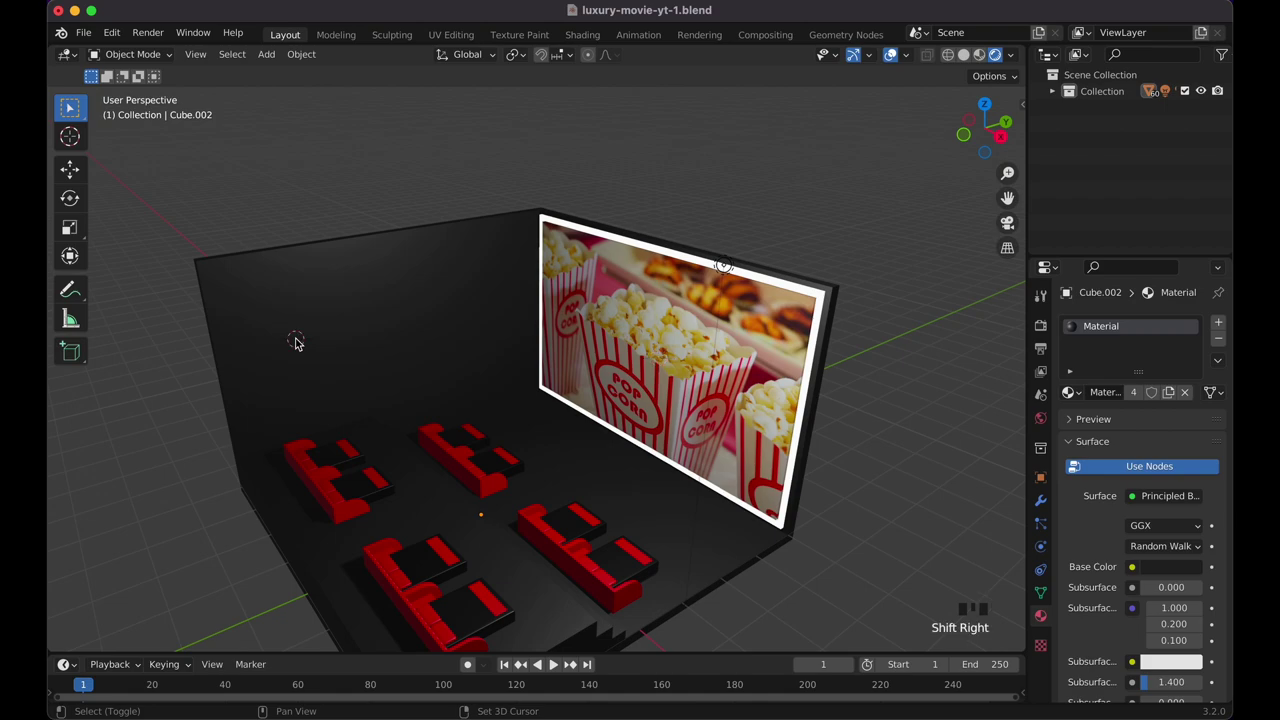
pyautogui.hotkey('shift', 'a')
pyautogui.moveTo(296, 164)
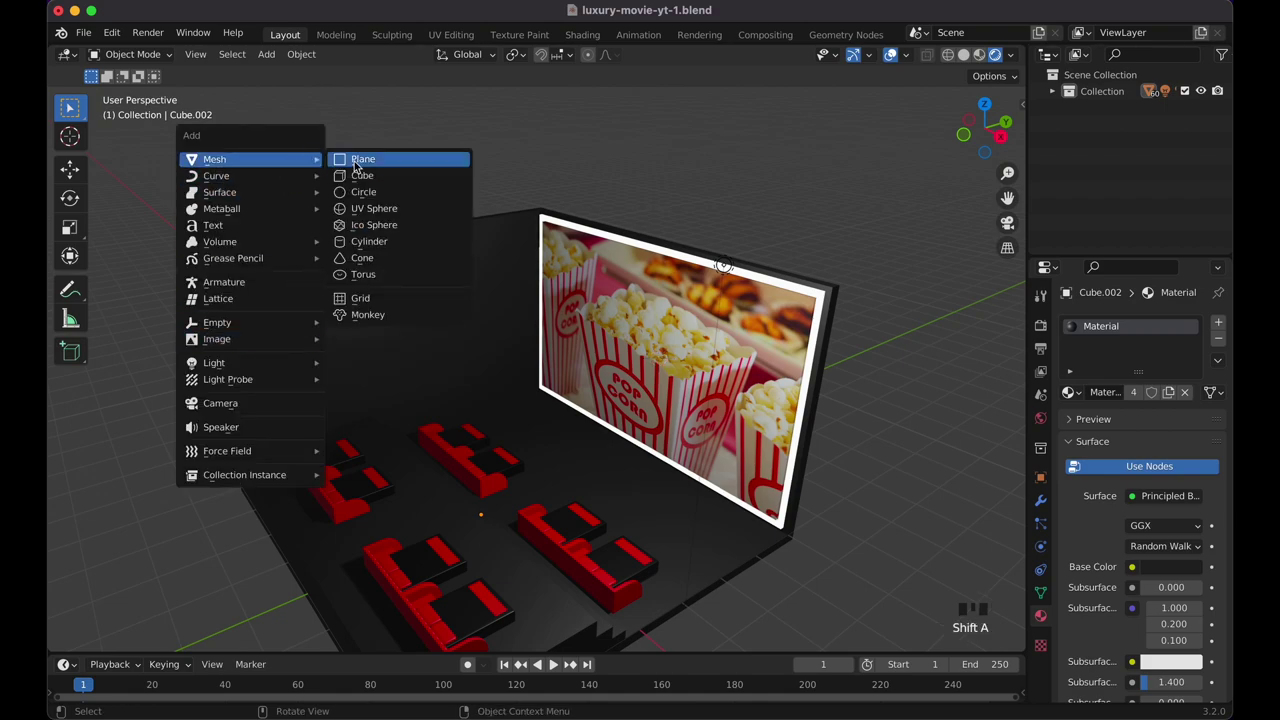
pyautogui.click(377, 175)
pyautogui.hscroll(-5, 447, 292)
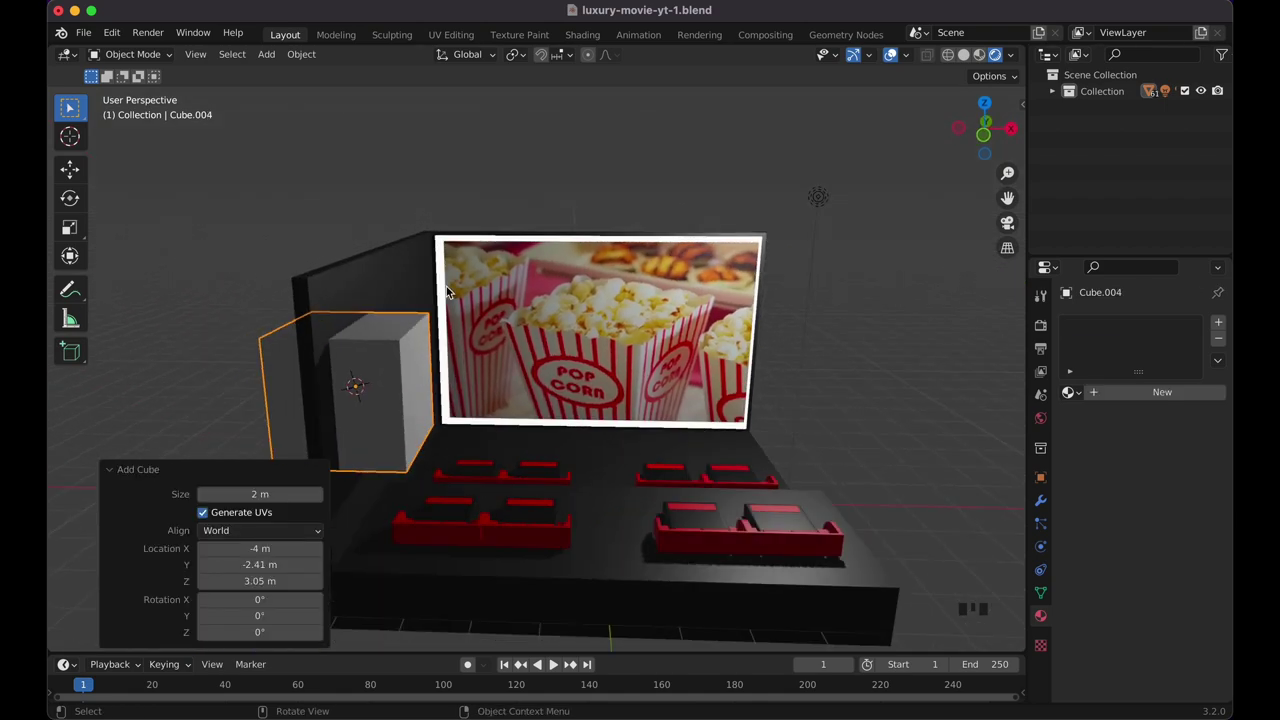
# Flatten the new cube into a thin wall panel by scaling X to about 0.044, and stretch it by 1.583 along Z.
pyautogui.press('s')
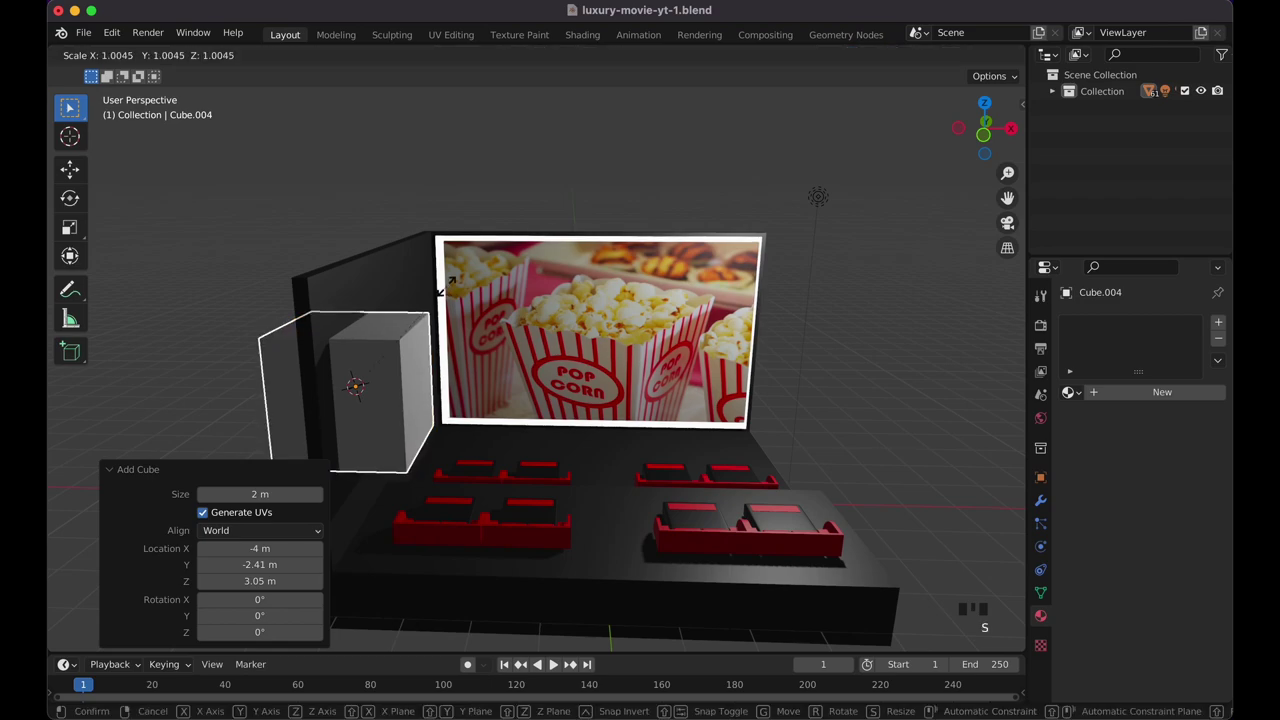
pyautogui.press('x')
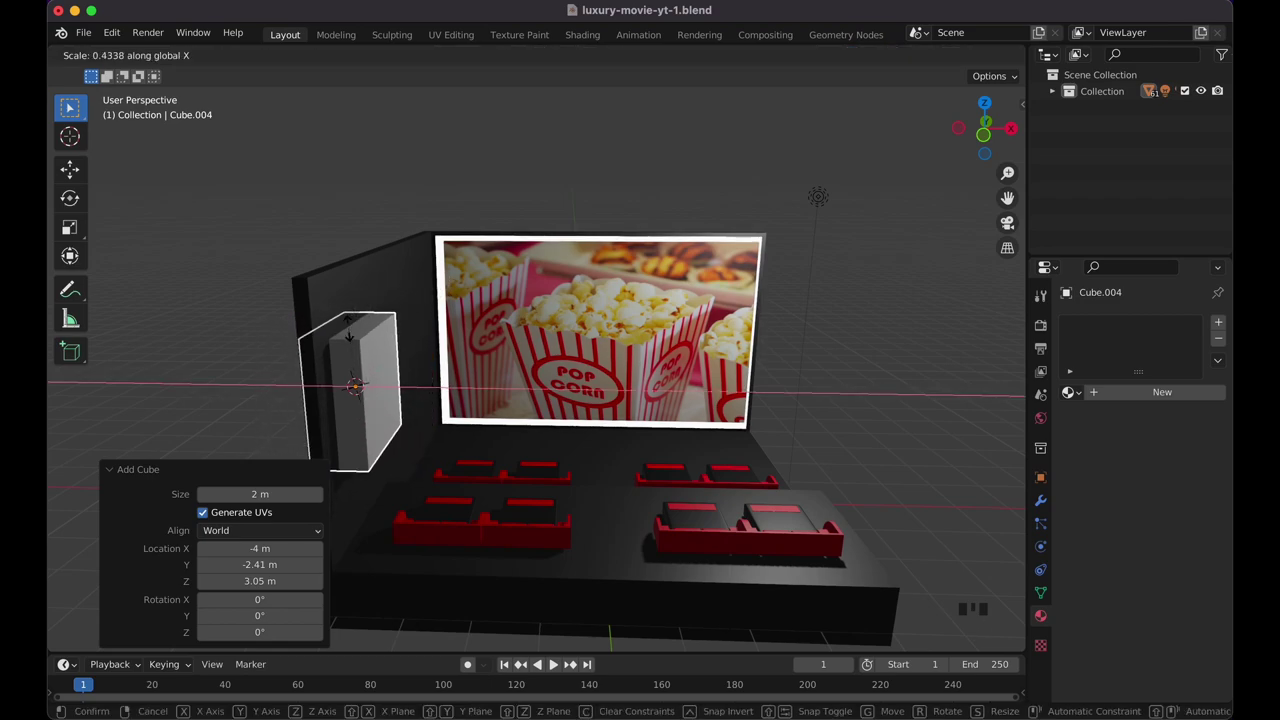
pyautogui.click(360, 396)
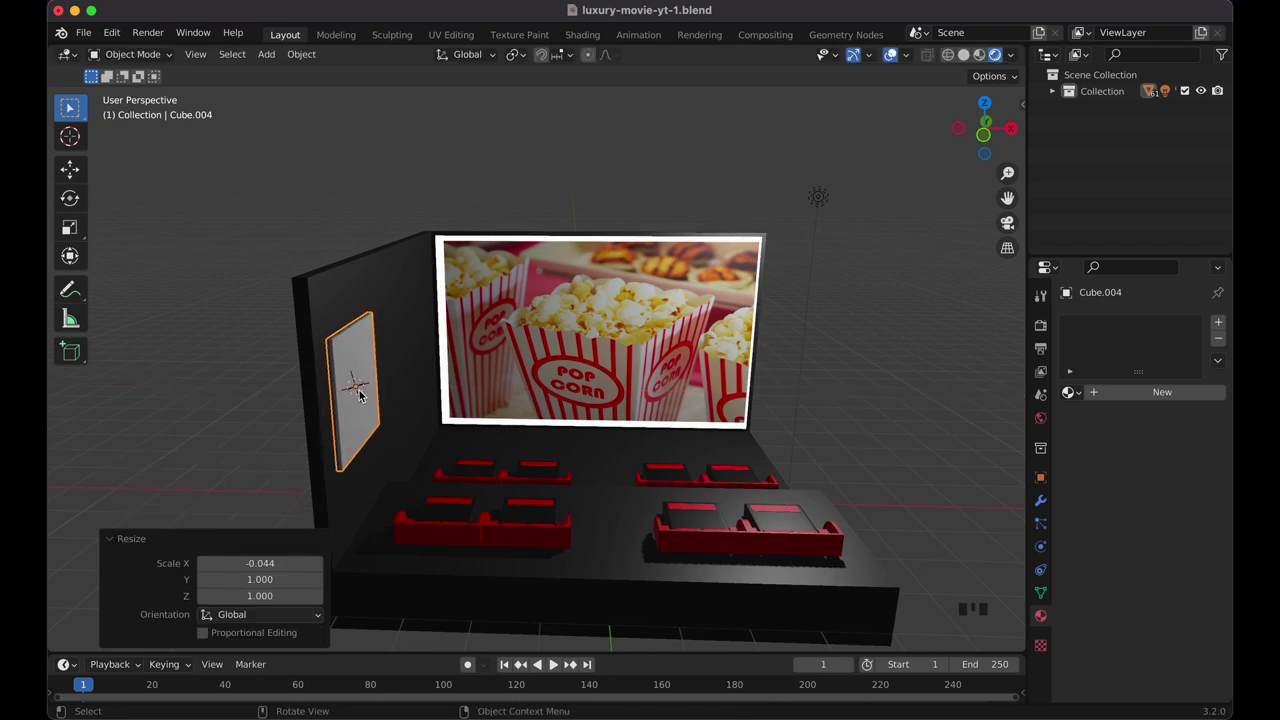
pyautogui.hscroll(-10, 360, 395)
pyautogui.press('s')
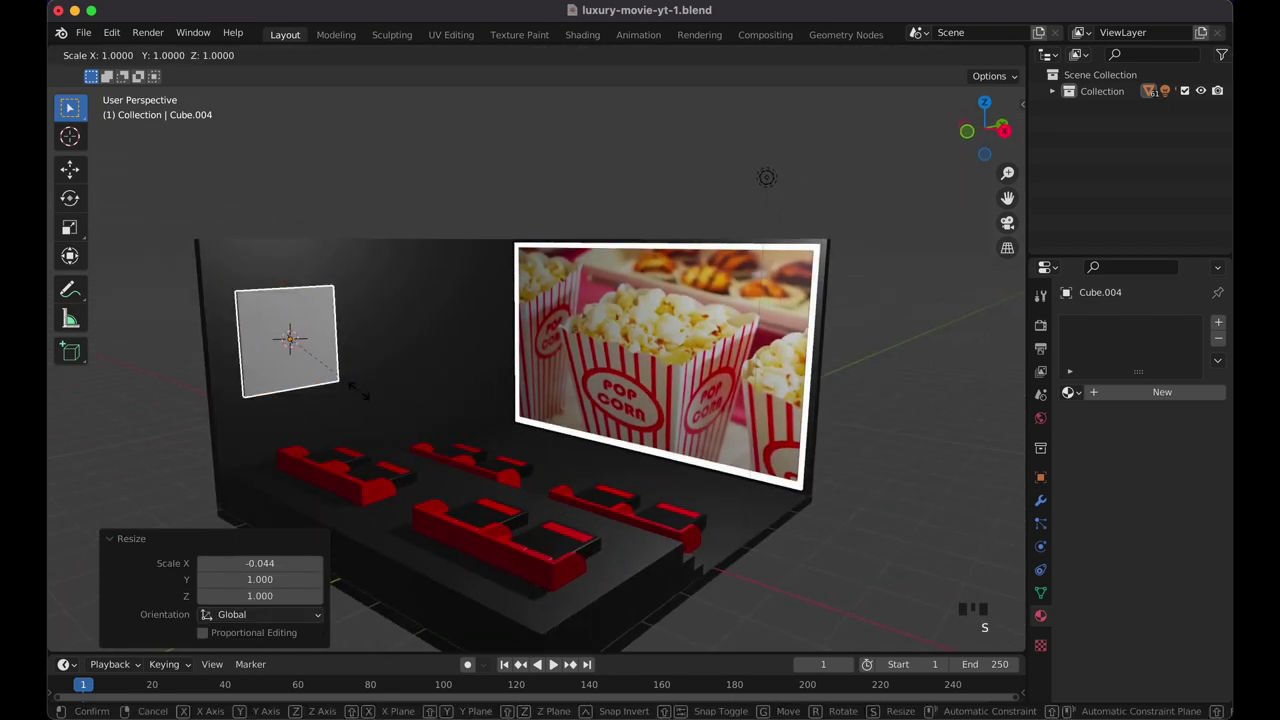
pyautogui.press('z')
pyautogui.click(370, 455)
pyautogui.hscroll(-5, 370, 455)
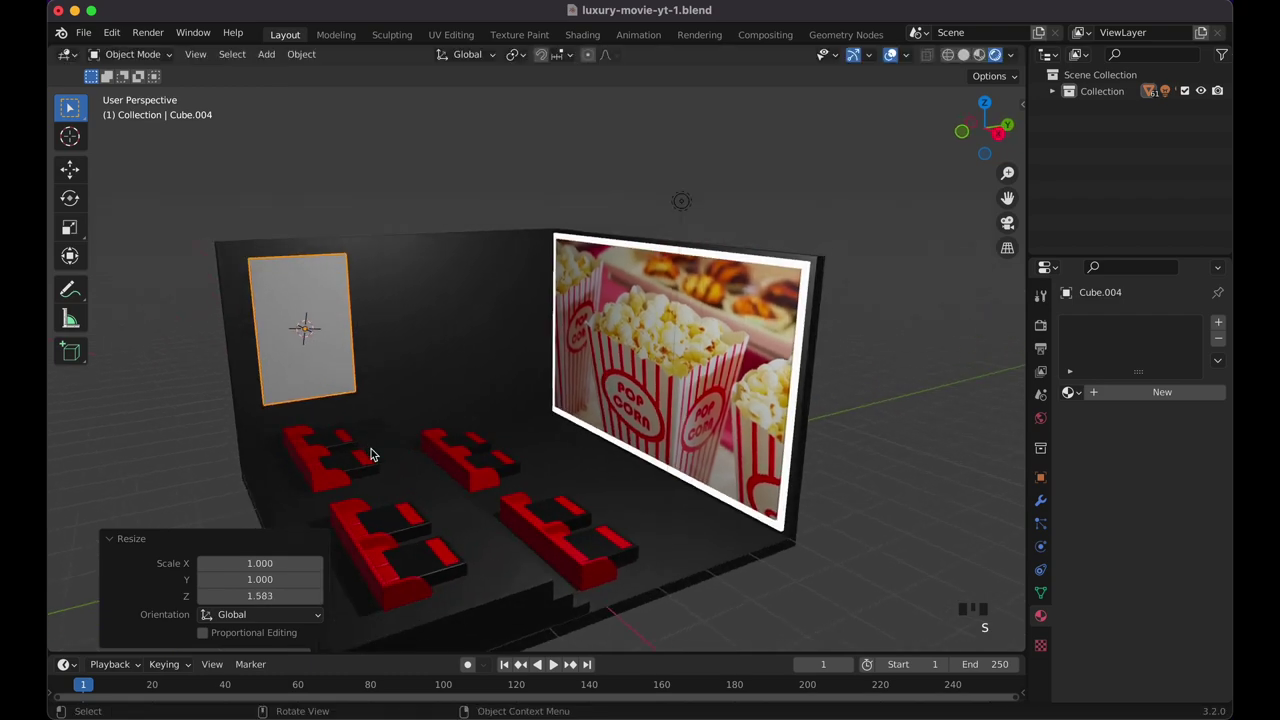
# Lower the wall panel by about 0.12 m along Z and narrow it to 0.696 along Y.
pyautogui.hscroll(-5, 370, 455)
pyautogui.press('g')
pyautogui.press('z')
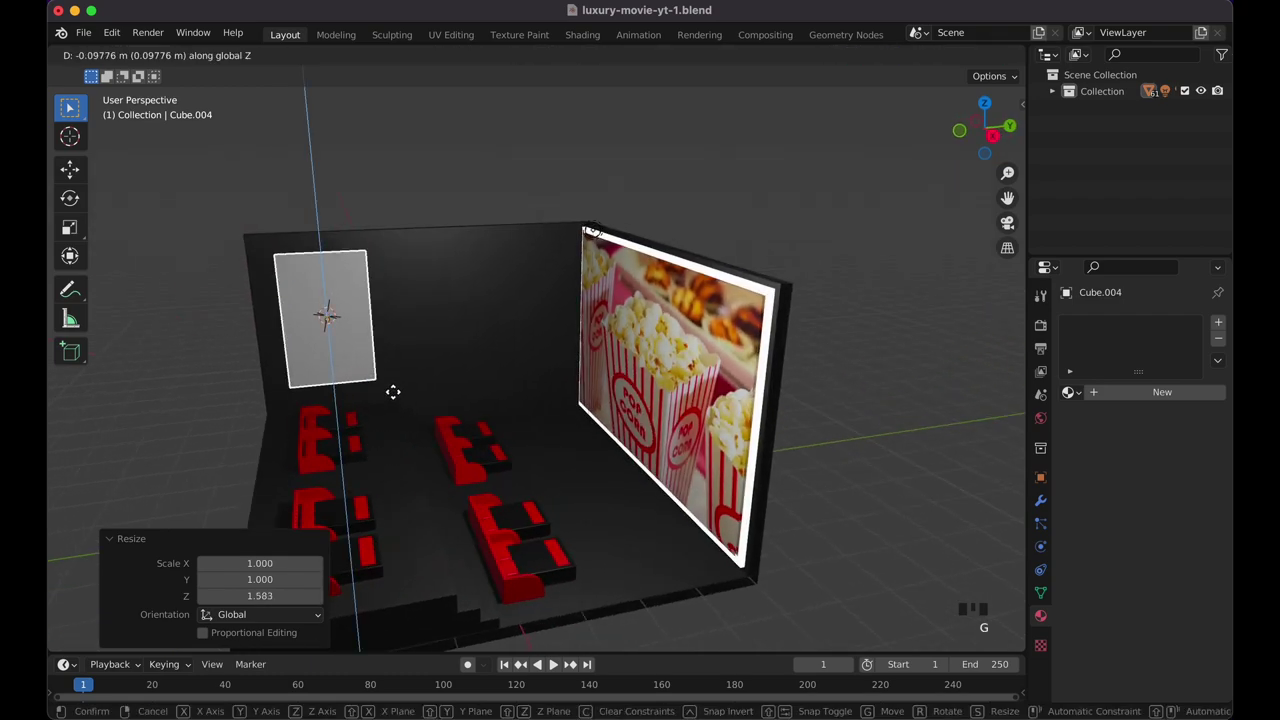
pyautogui.click(393, 392)
pyautogui.press('s')
pyautogui.press('y')
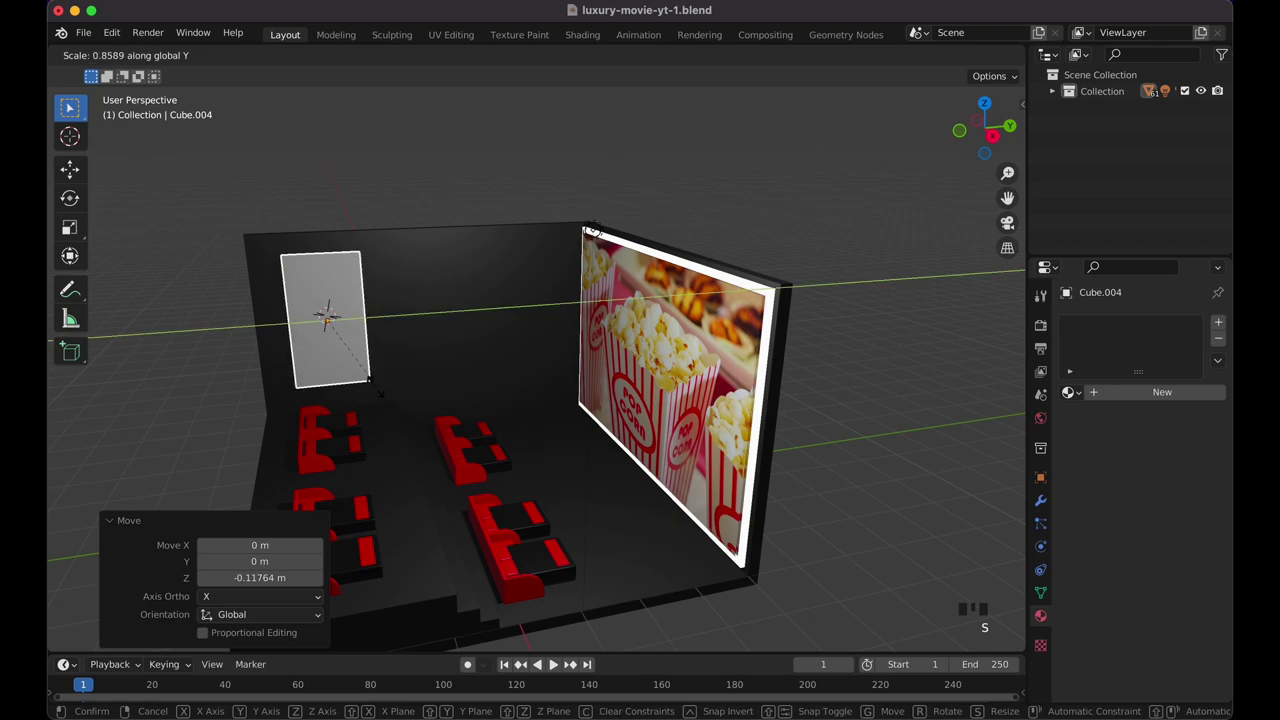
pyautogui.click(362, 385)
# Move the wall panel about 0.31 m along negative Y, away from the screen.
pyautogui.press('g')
pyautogui.press('x')
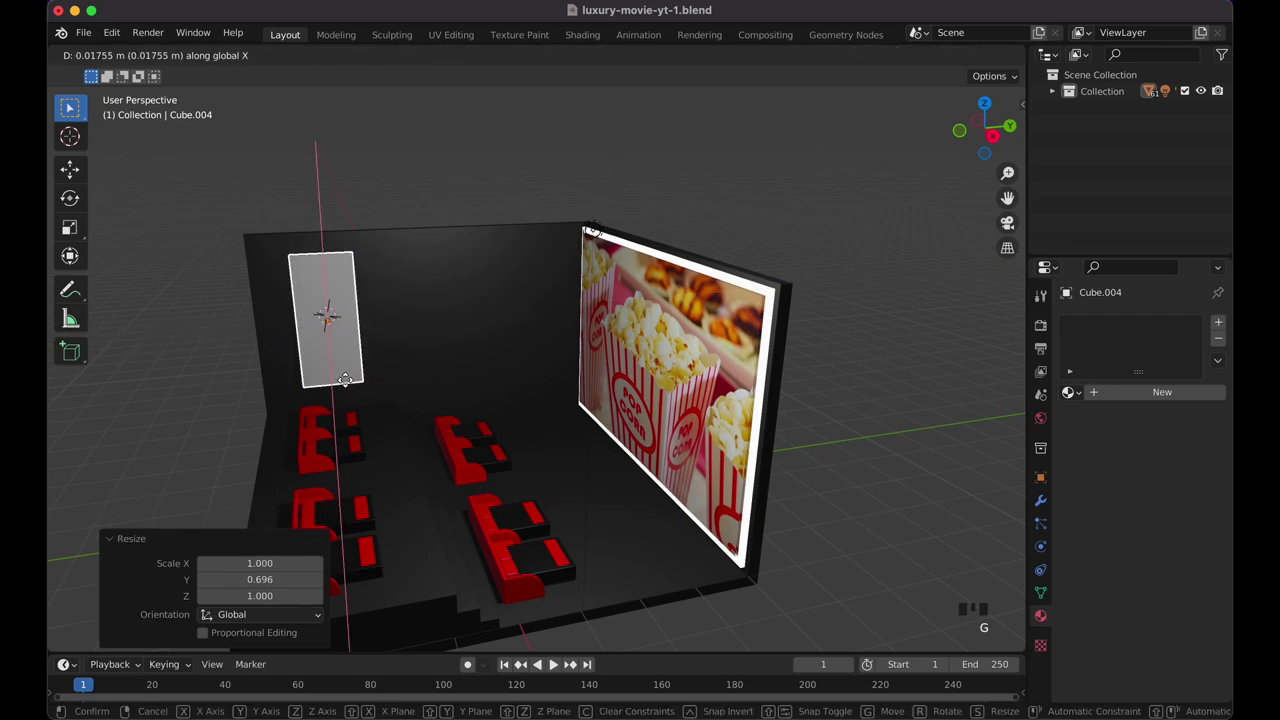
pyautogui.press('y')
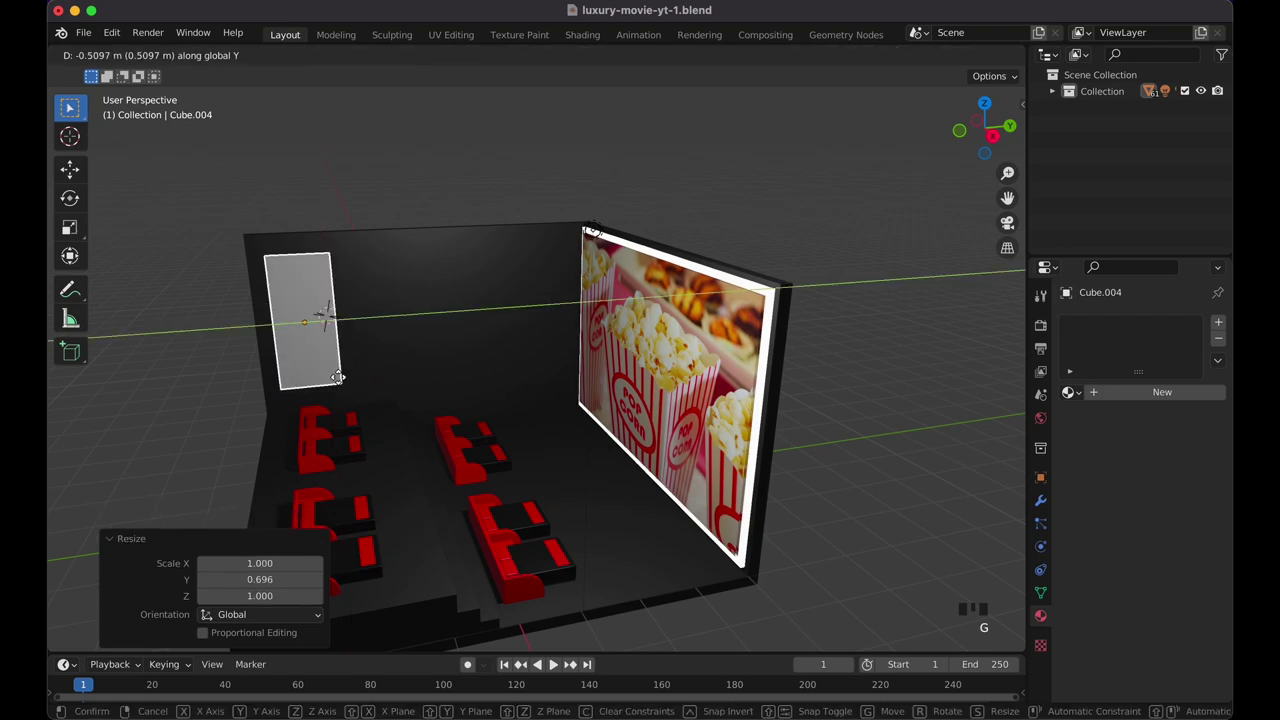
pyautogui.click(344, 371)
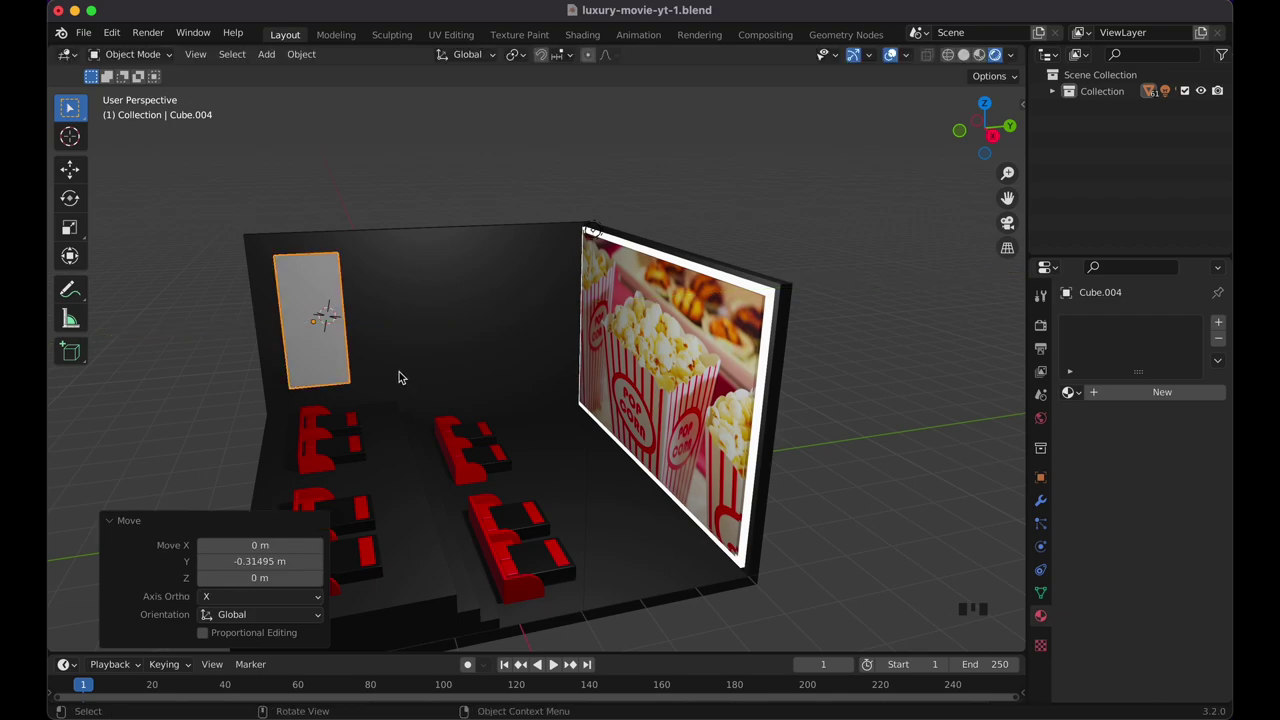
# Add an Array modifier to the wall panel and set its count to 3.
pyautogui.click(1040, 500)
pyautogui.click(1117, 326)
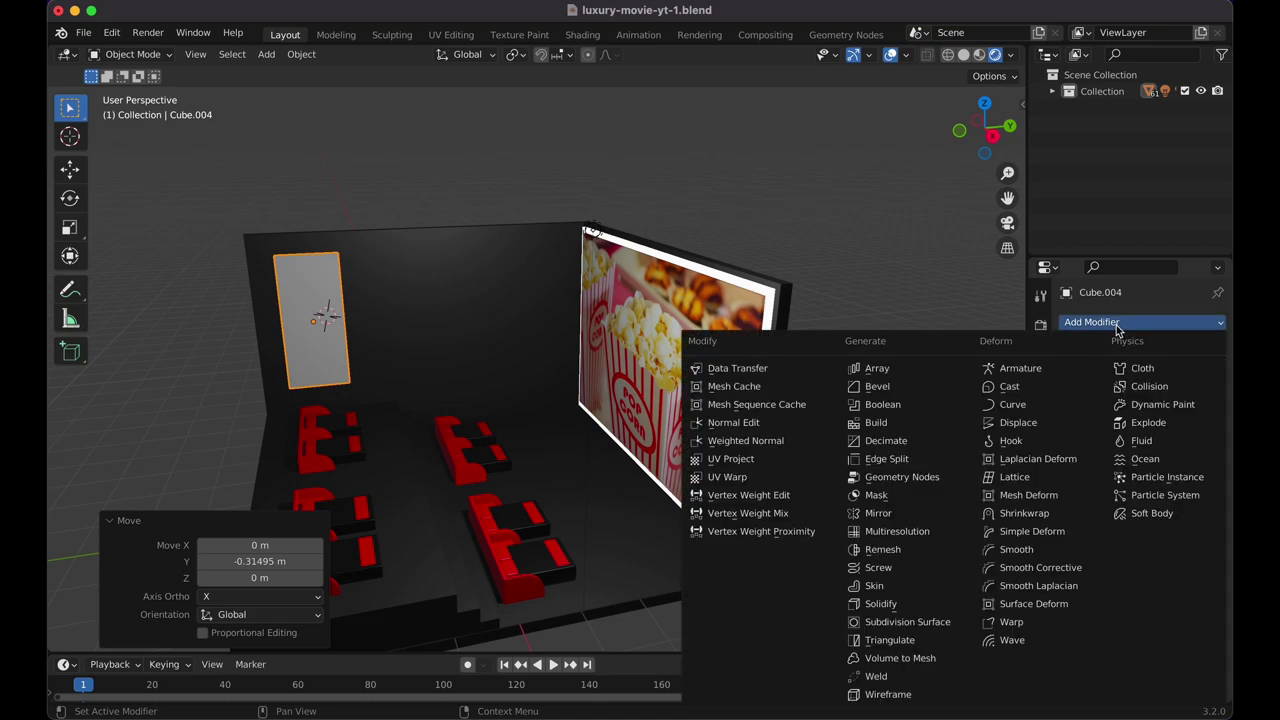
pyautogui.click(912, 370)
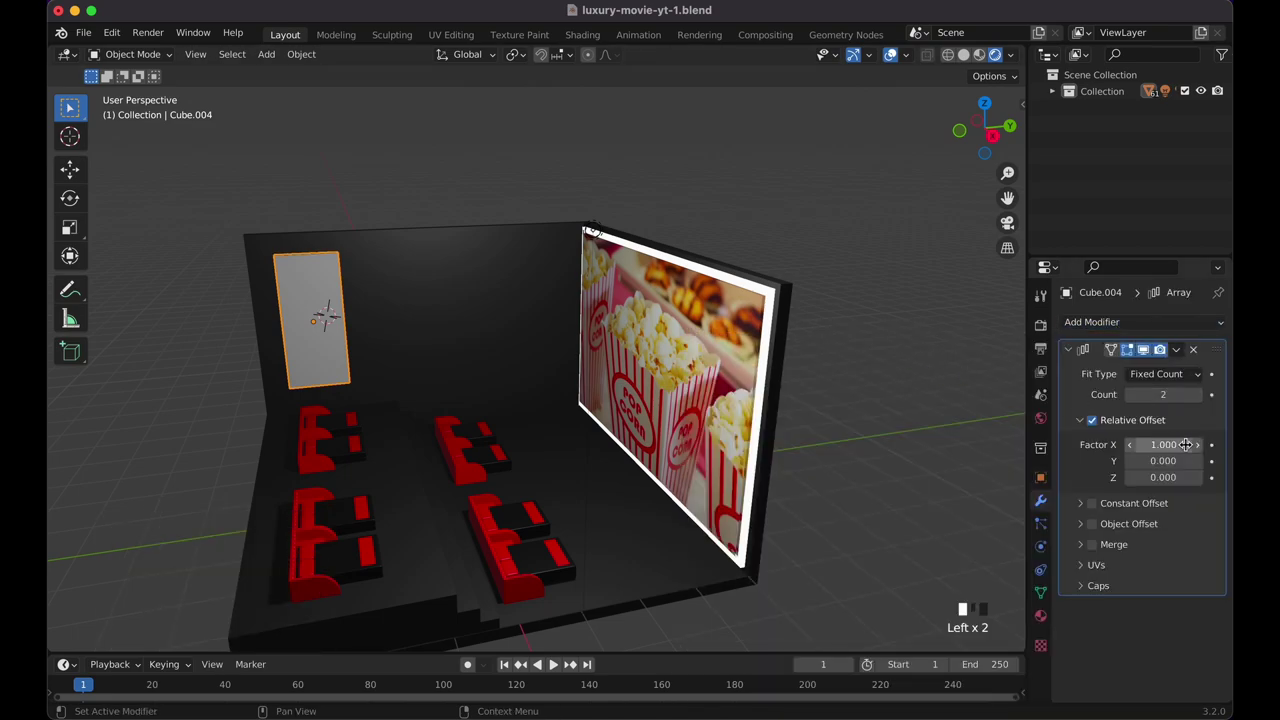
pyautogui.click(1198, 394)
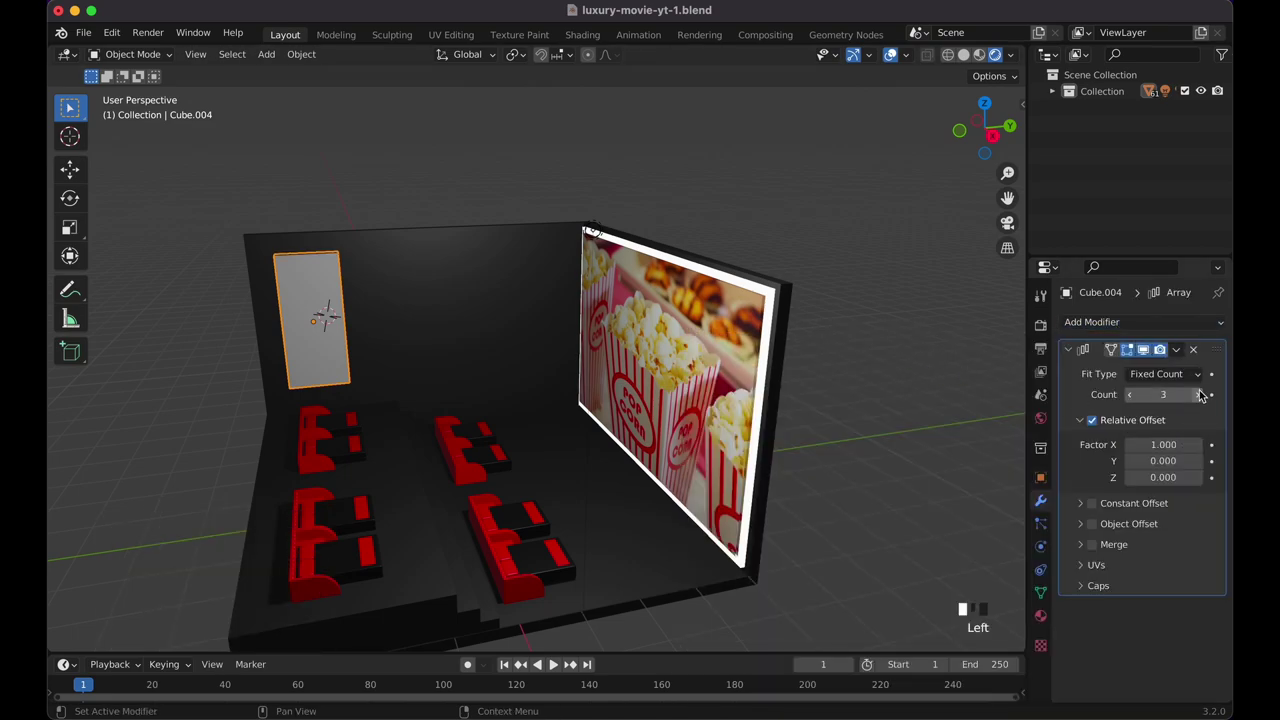
# Set the array's relative offset to 0 on X and 1.1 on Y, and raise the count to 4.
pyautogui.click(1172, 461)
pyautogui.write('1')
pyautogui.click(1143, 446)
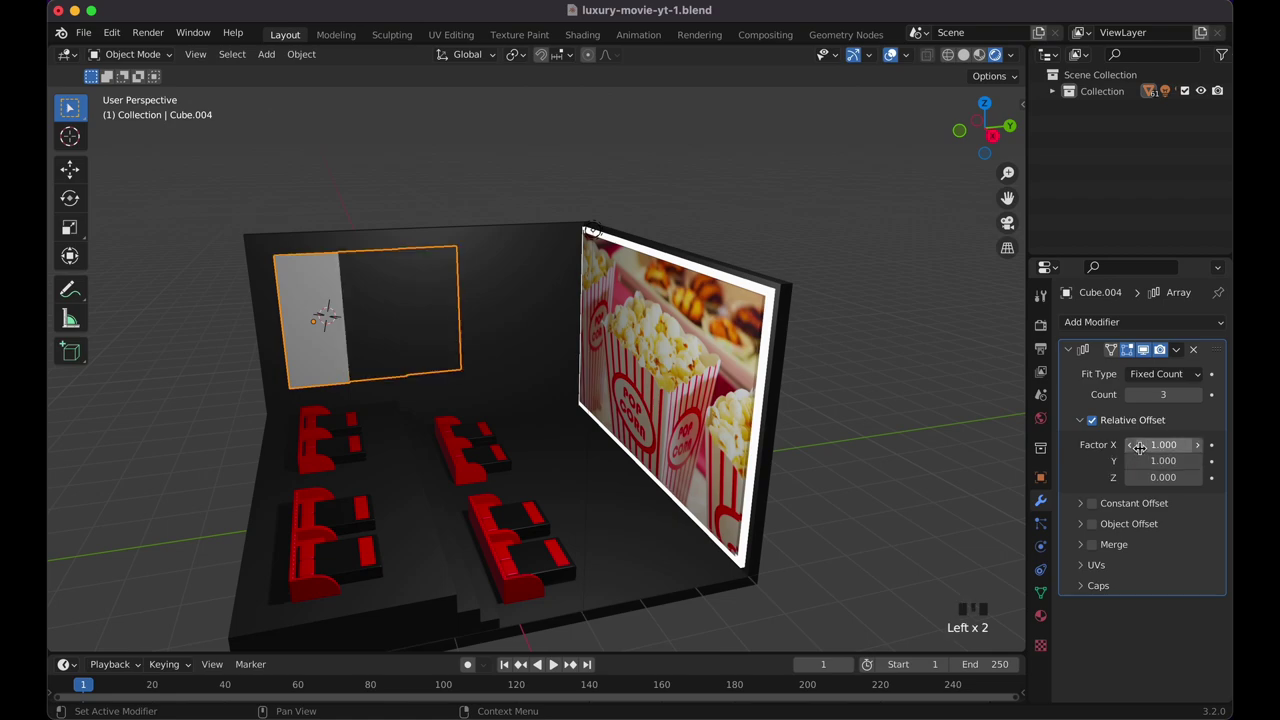
pyautogui.write('0')
pyautogui.press('Return')
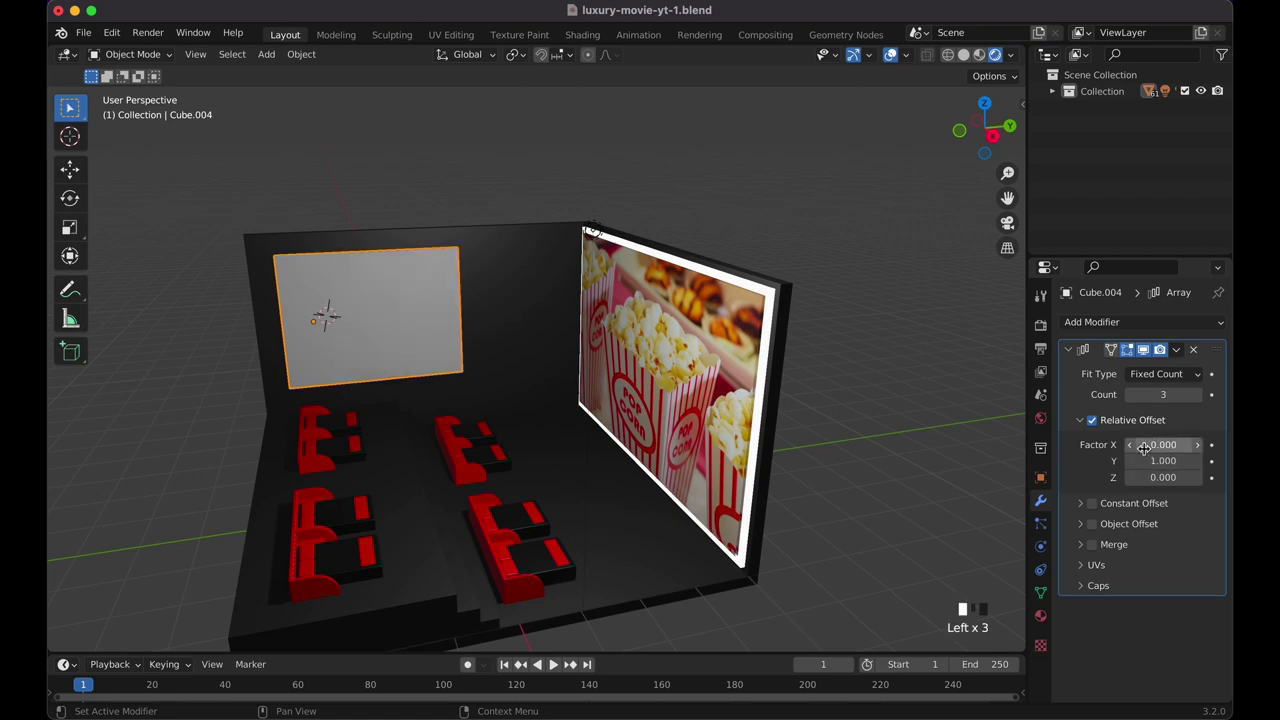
pyautogui.click(1199, 463)
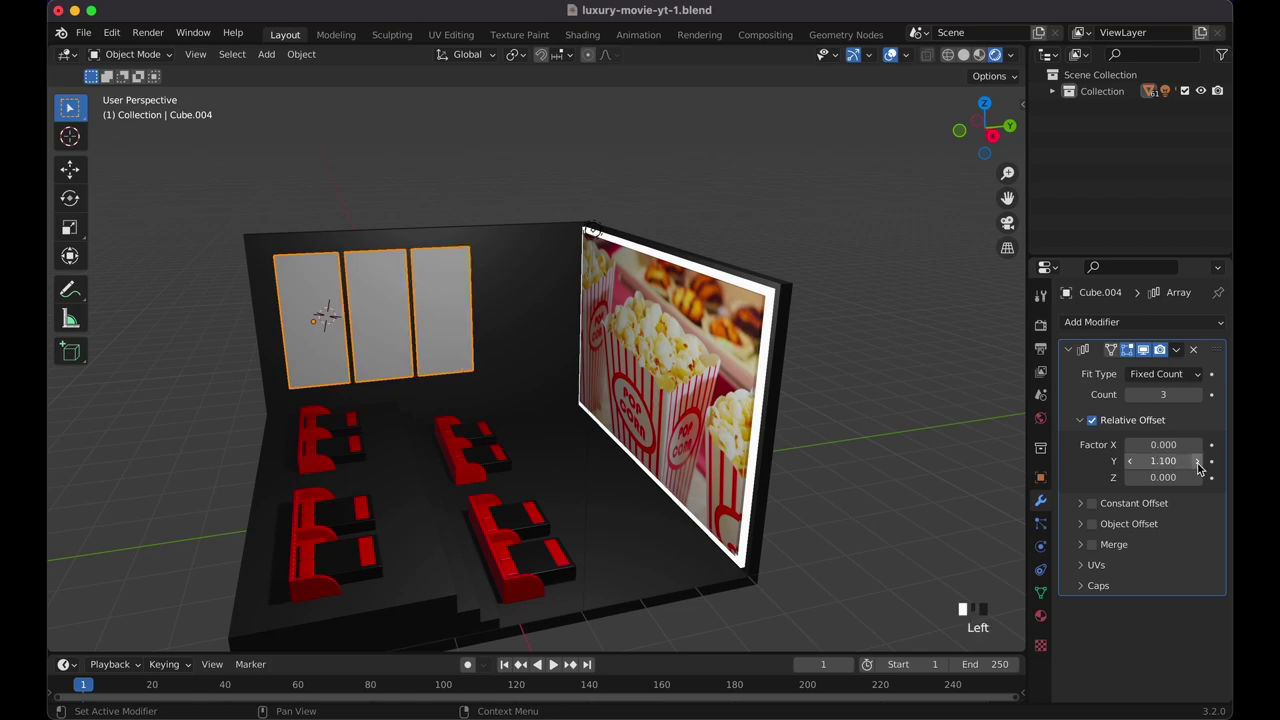
pyautogui.click(1197, 394)
pyautogui.click(880, 383)
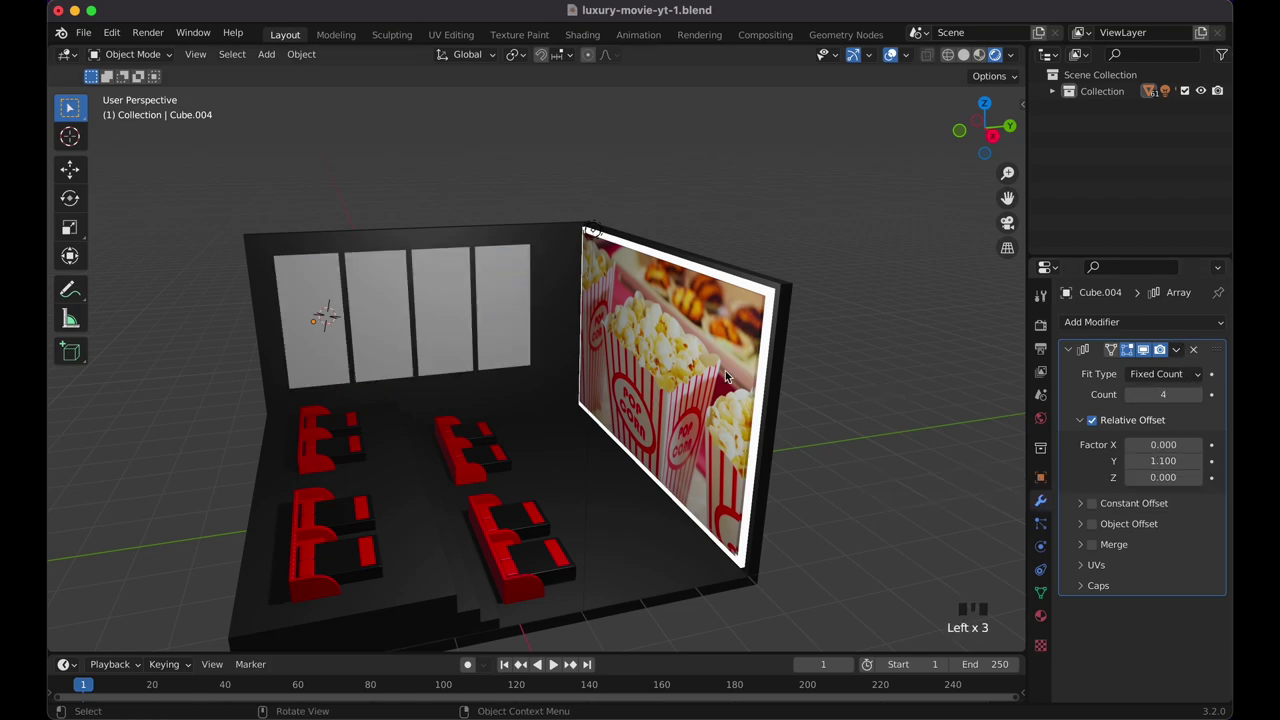
# In Edit Mode, cut 8 evenly spaced horizontal edge loops across the original wall panel.
pyautogui.scroll(3, 370, 300)
pyautogui.hscroll(-4, 370, 304)
pyautogui.keyDown('shift'); pyautogui.hscroll(-3, 370, 304); pyautogui.keyUp('shift')
pyautogui.scroll(-2, 370, 304)
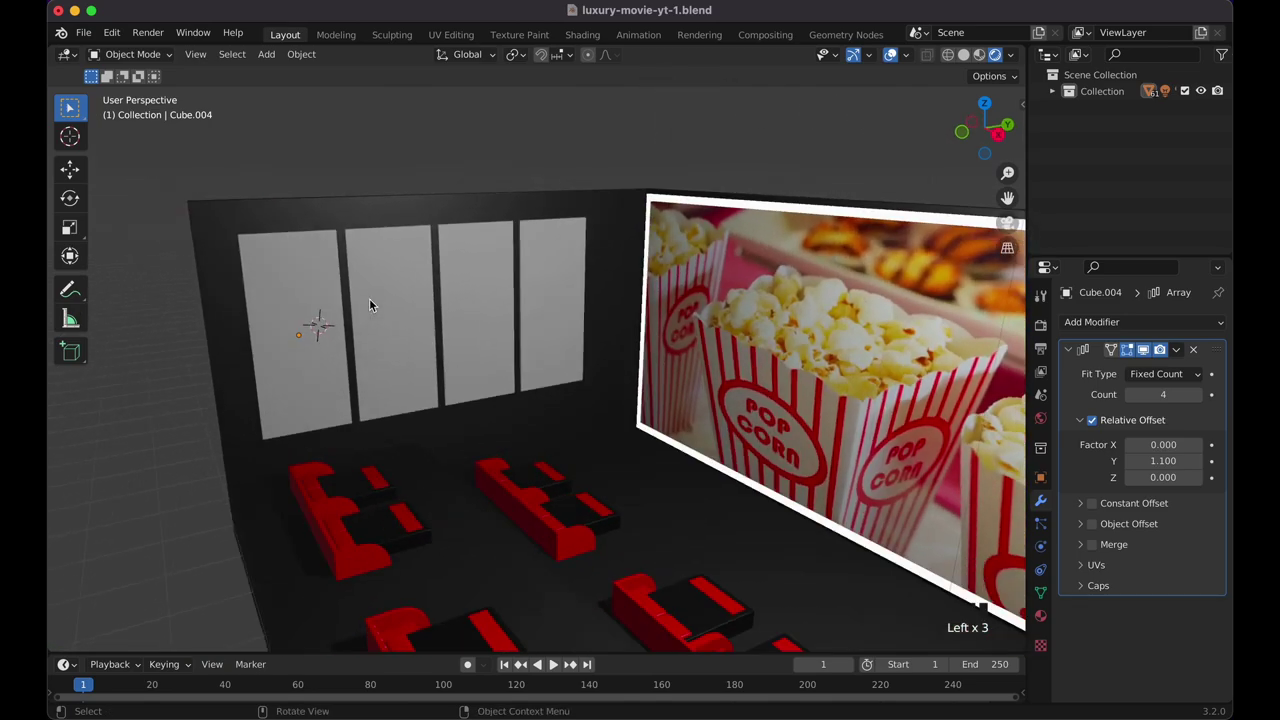
pyautogui.scroll(5, 369, 298)
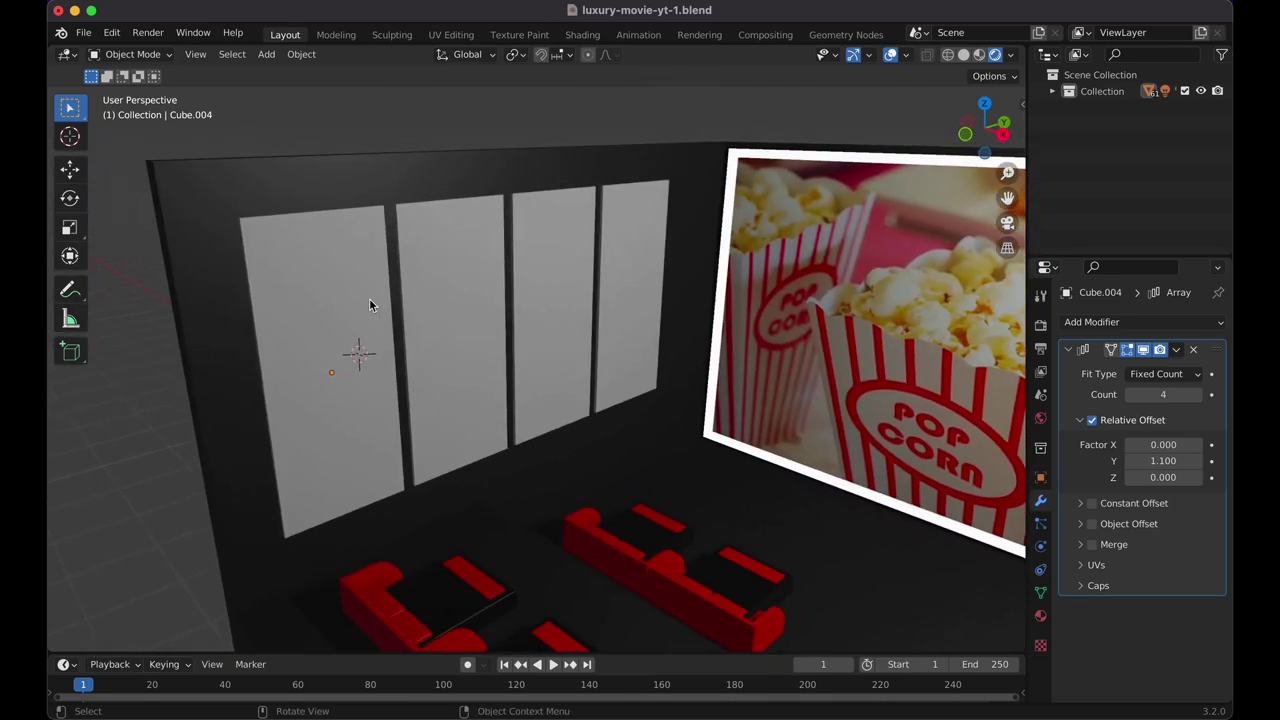
pyautogui.click(322, 303)
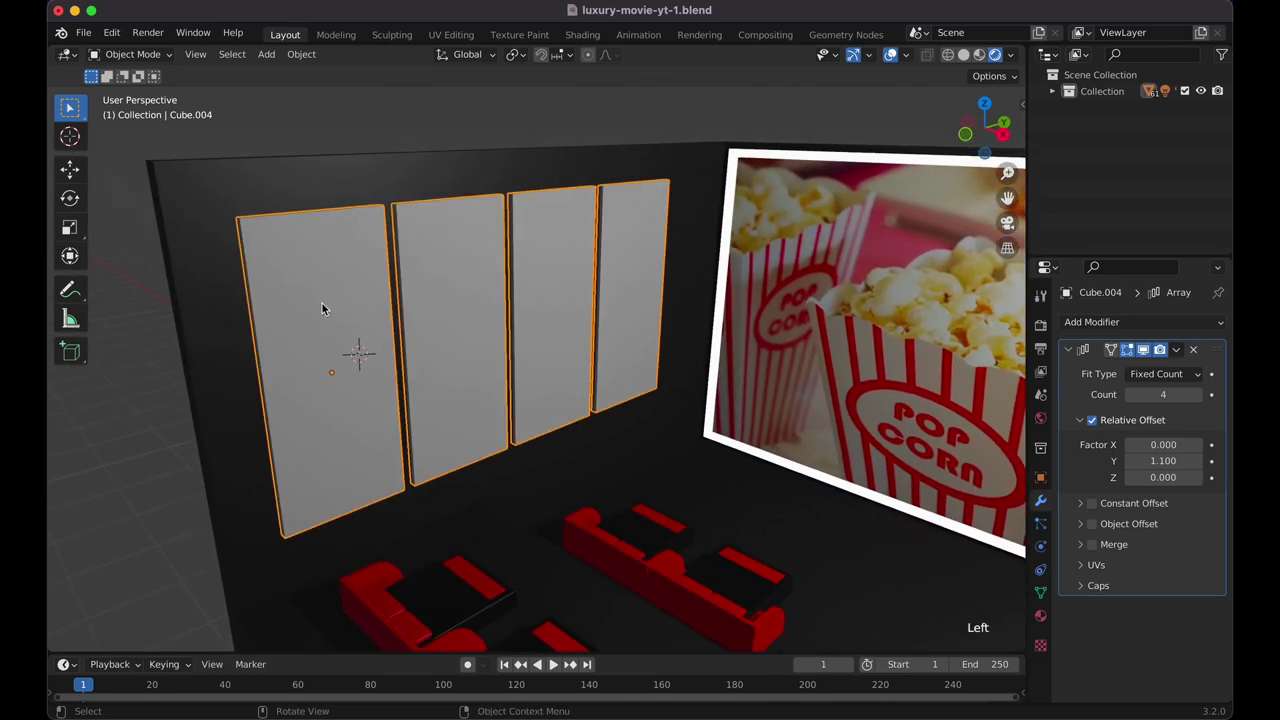
pyautogui.scroll(-2, 322, 303)
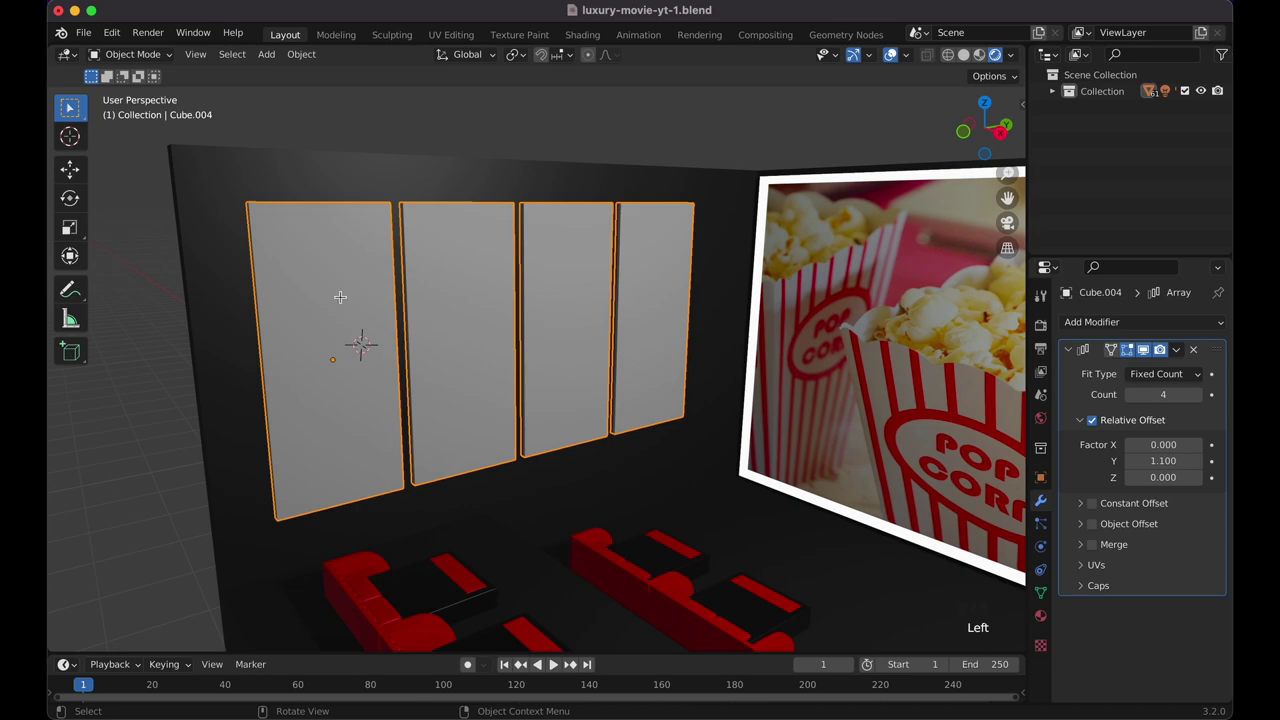
pyautogui.press('Tab')
pyautogui.hotkey('ctrl', 'r')
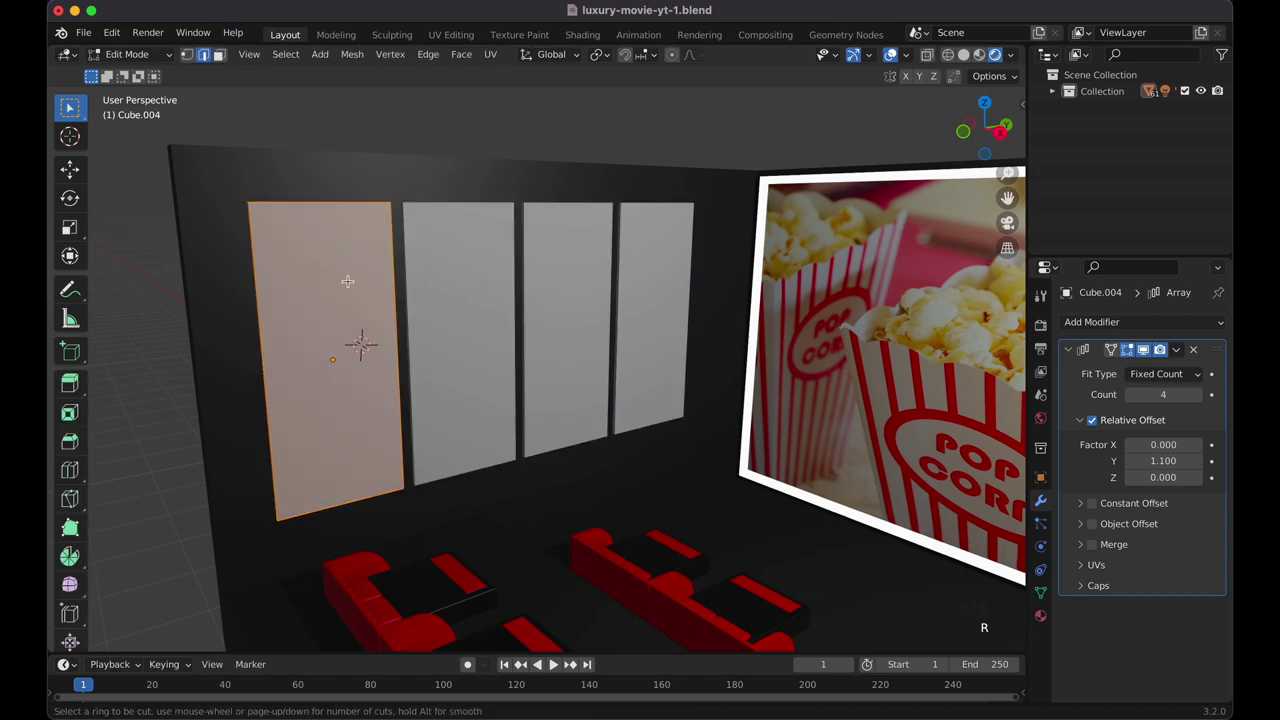
pyautogui.click(390, 325)
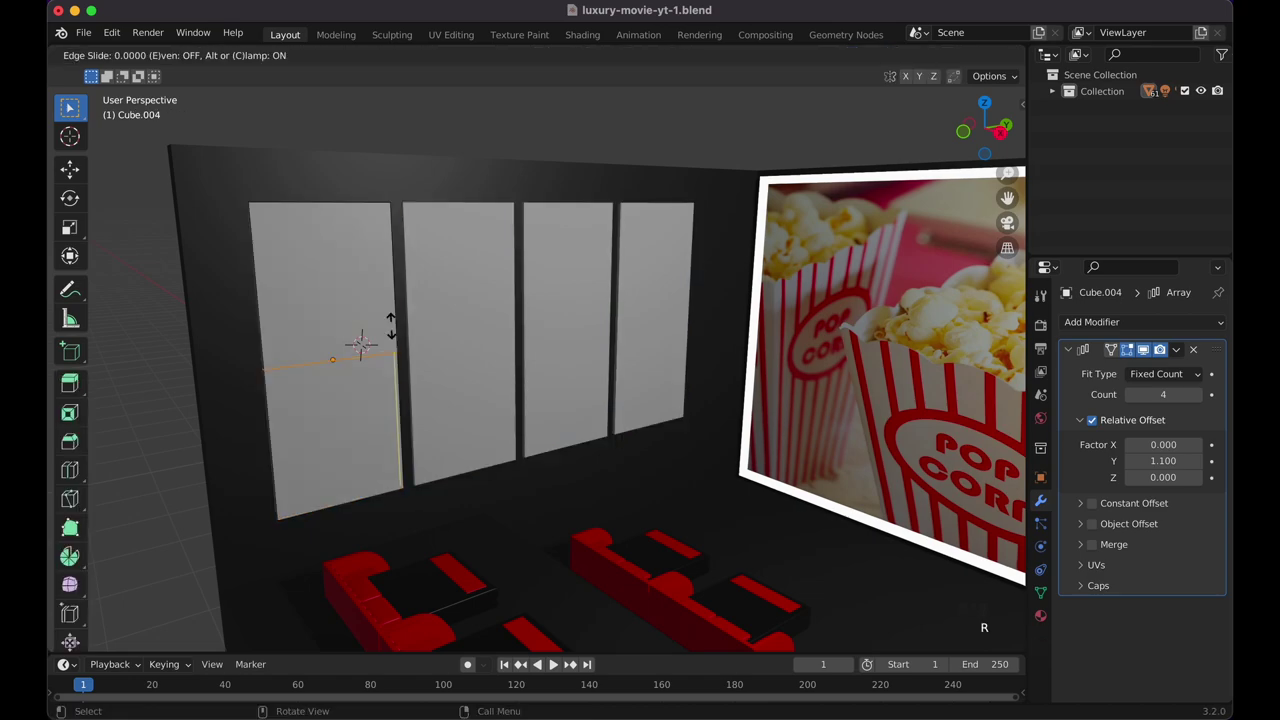
pyautogui.rightClick(390, 325)
pyautogui.click(305, 508)
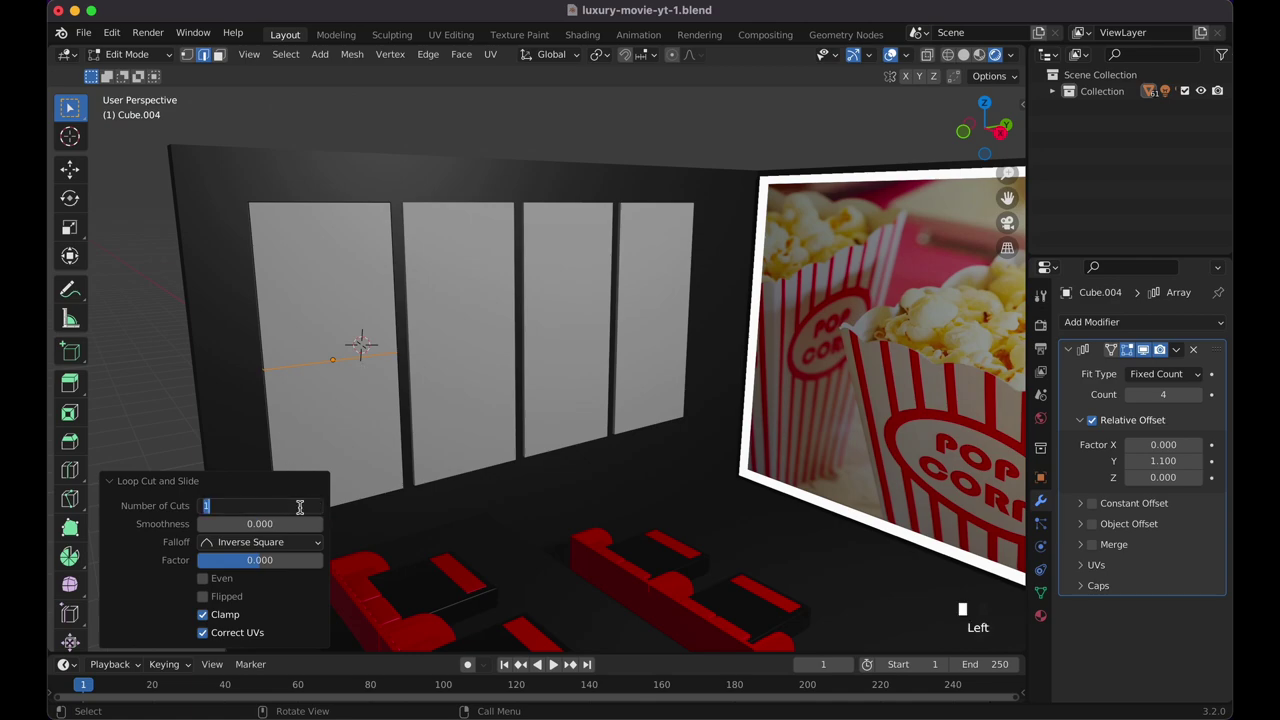
pyautogui.write('10')
pyautogui.press('Return')
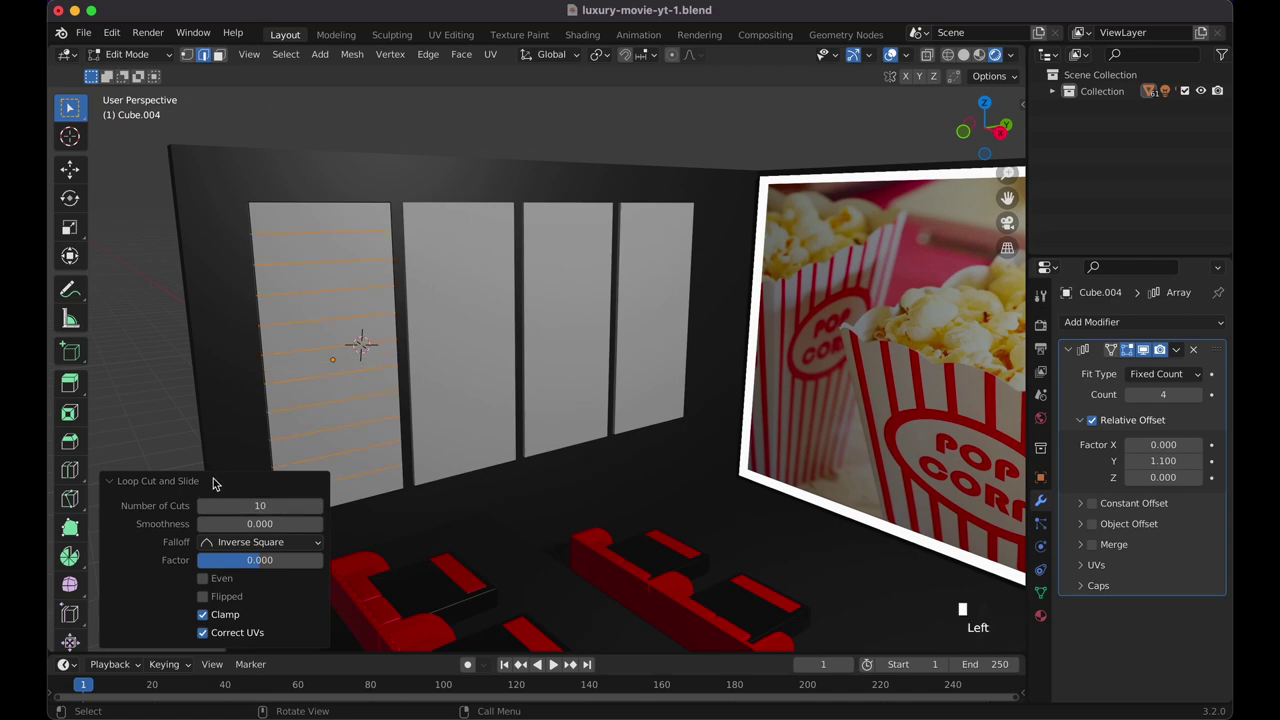
pyautogui.click(241, 505)
pyautogui.press('Return')
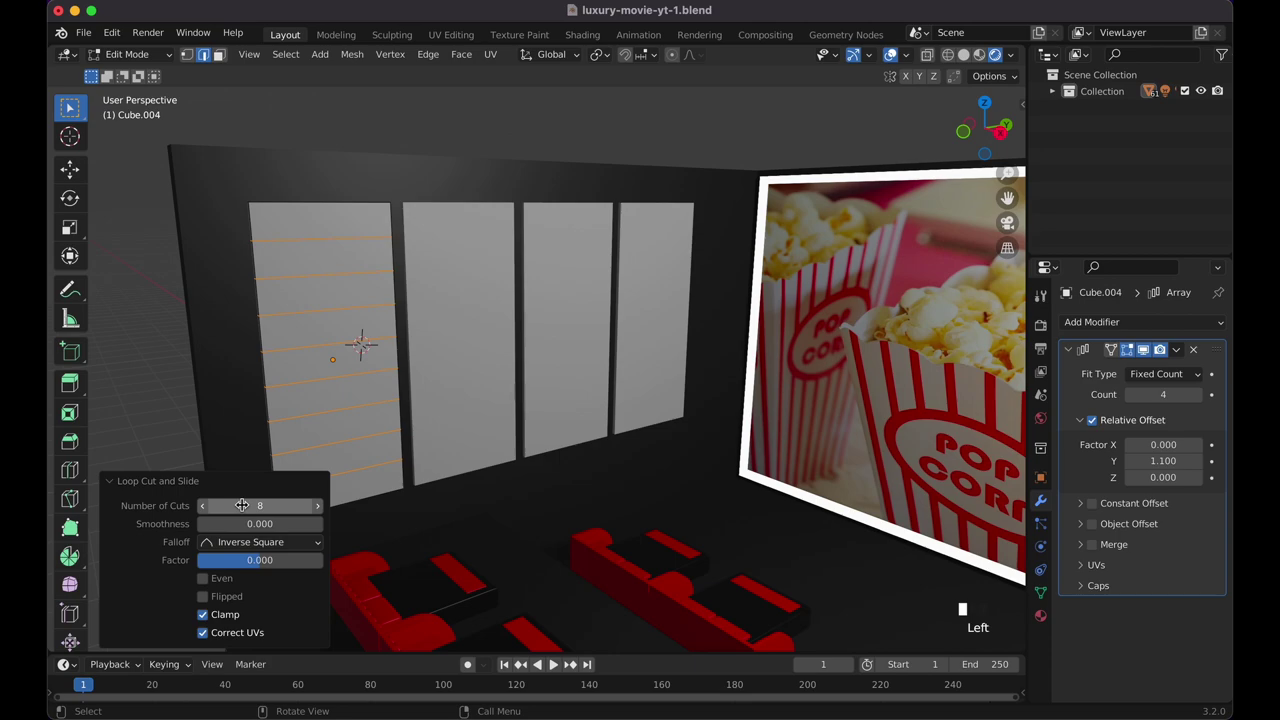
pyautogui.click(259, 373)
# Cut 5 evenly spaced vertical edge loops through the same panel to divide it into a grid.
pyautogui.hotkey('ctrl', 'r')
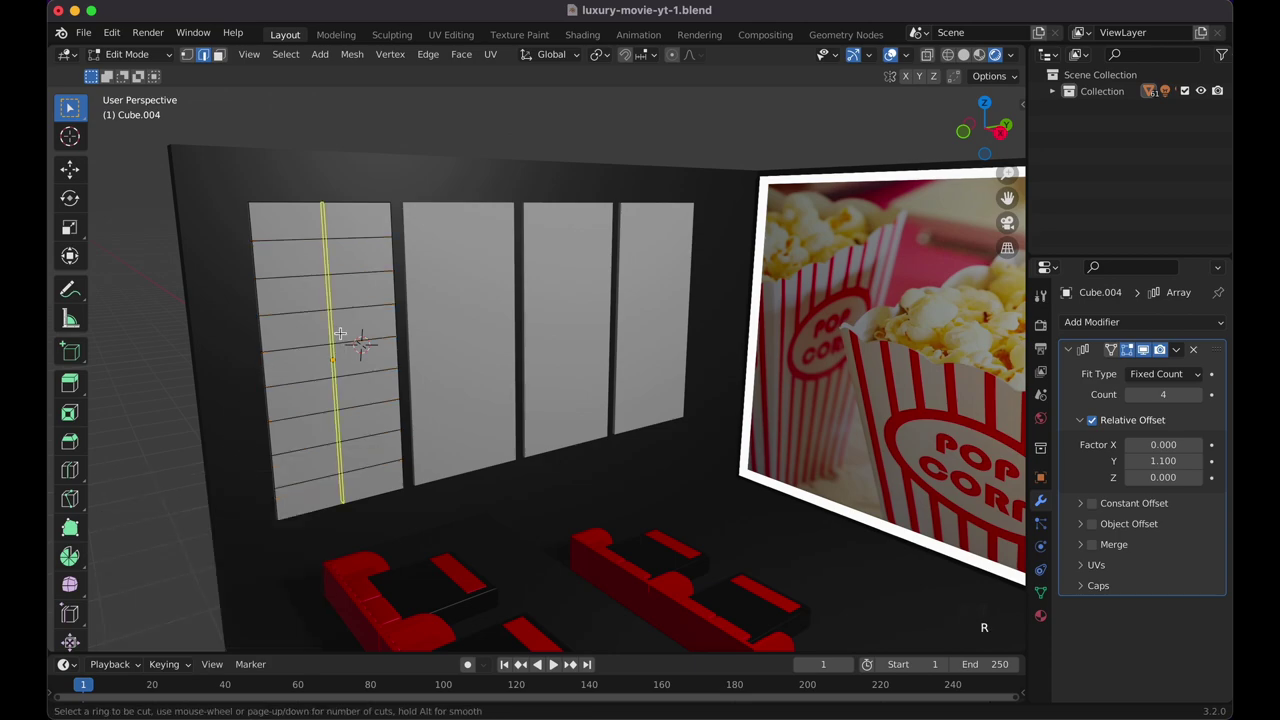
pyautogui.click(340, 333)
pyautogui.rightClick(343, 337)
pyautogui.click(279, 505)
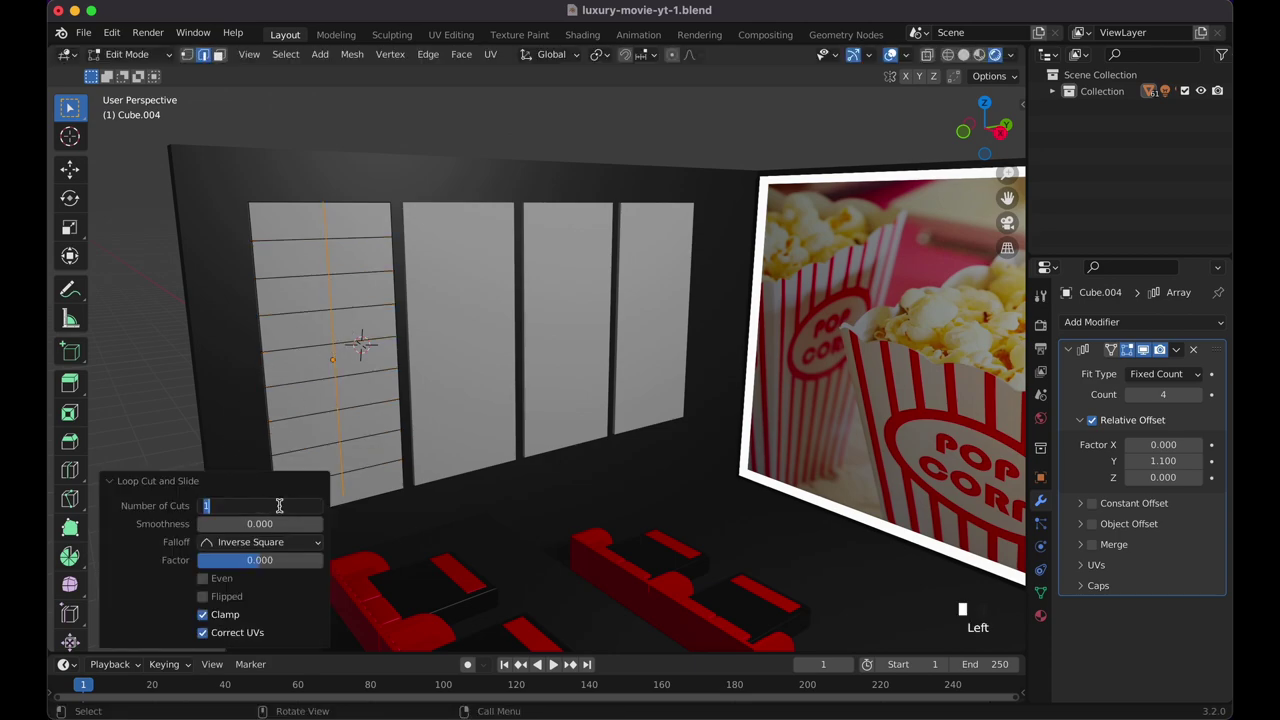
pyautogui.write('4')
pyautogui.press('Return')
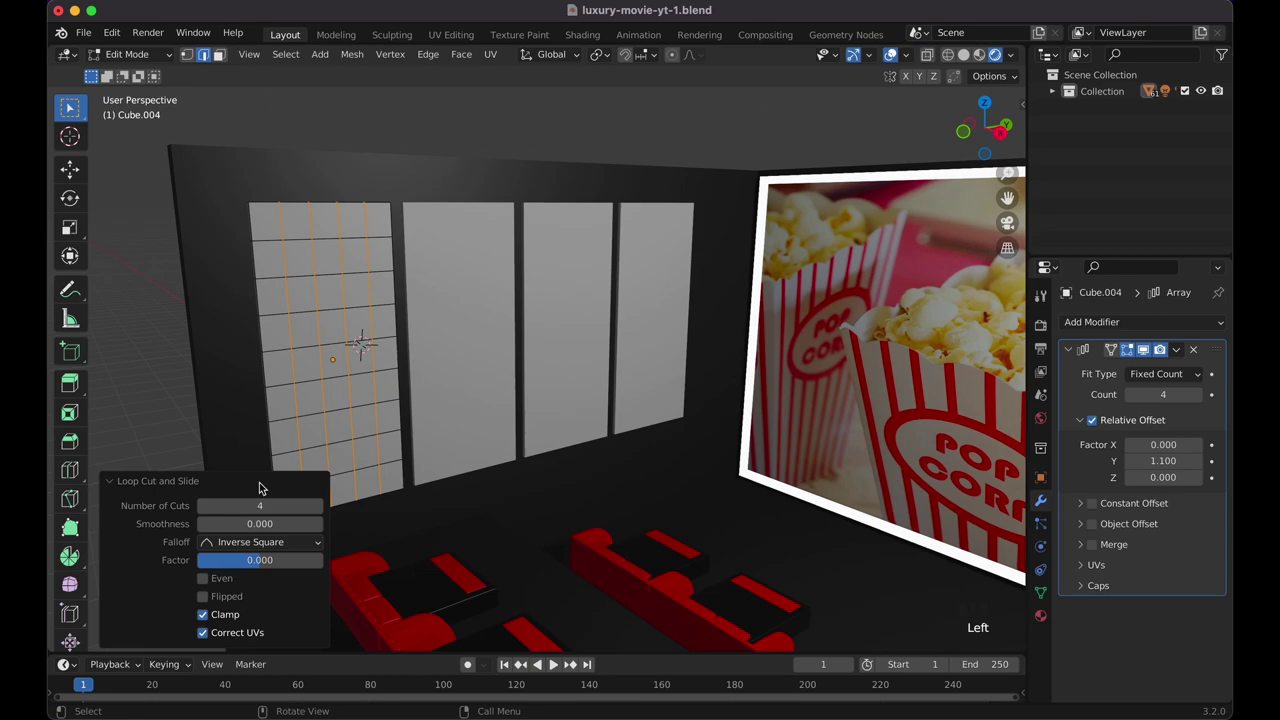
pyautogui.click(269, 504)
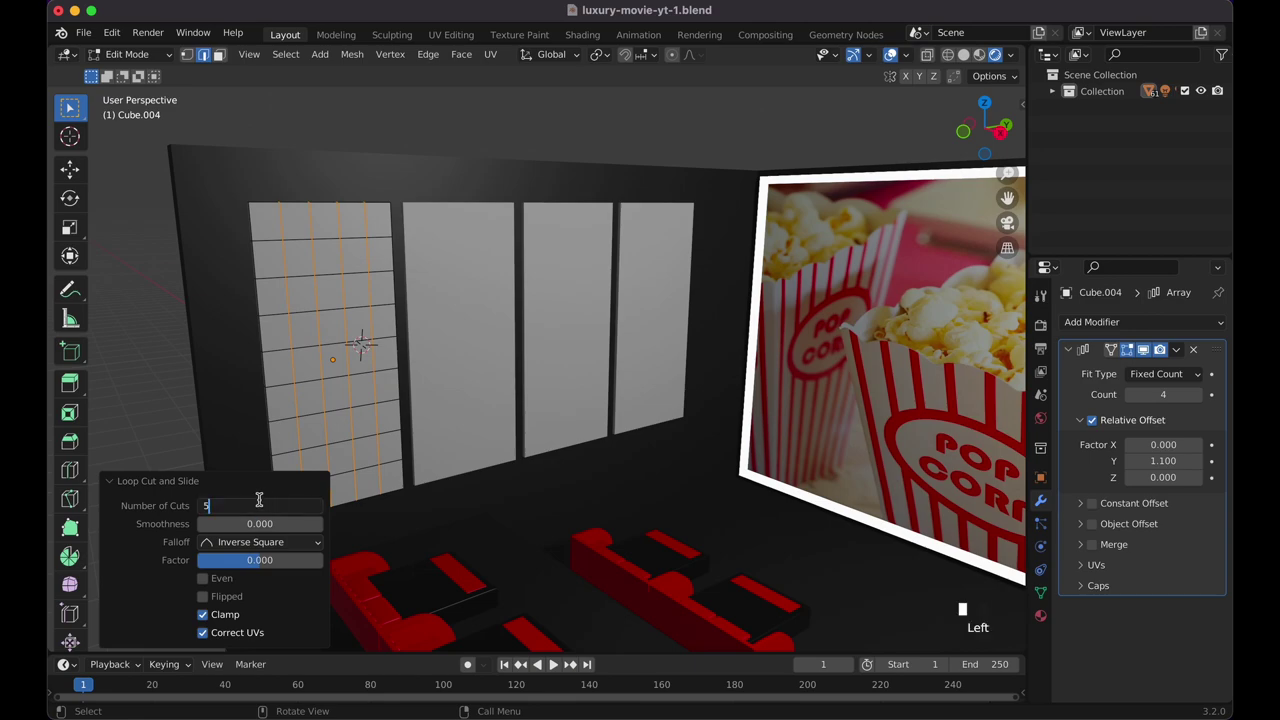
pyautogui.press('Return')
pyautogui.click(218, 364)
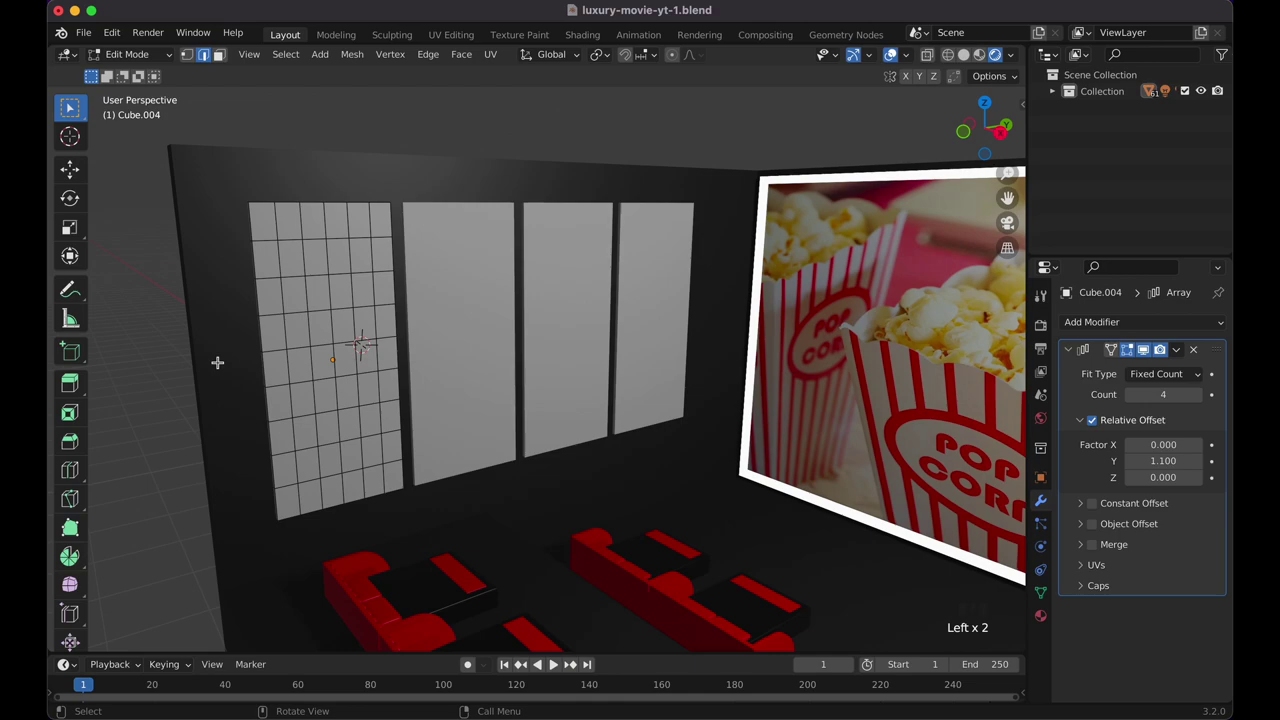
# Switch mesh selection to faces, select the panel grid's upper corner cell farthest from the screen, and return to Object Mode.
pyautogui.hscroll(-5, 218, 364)
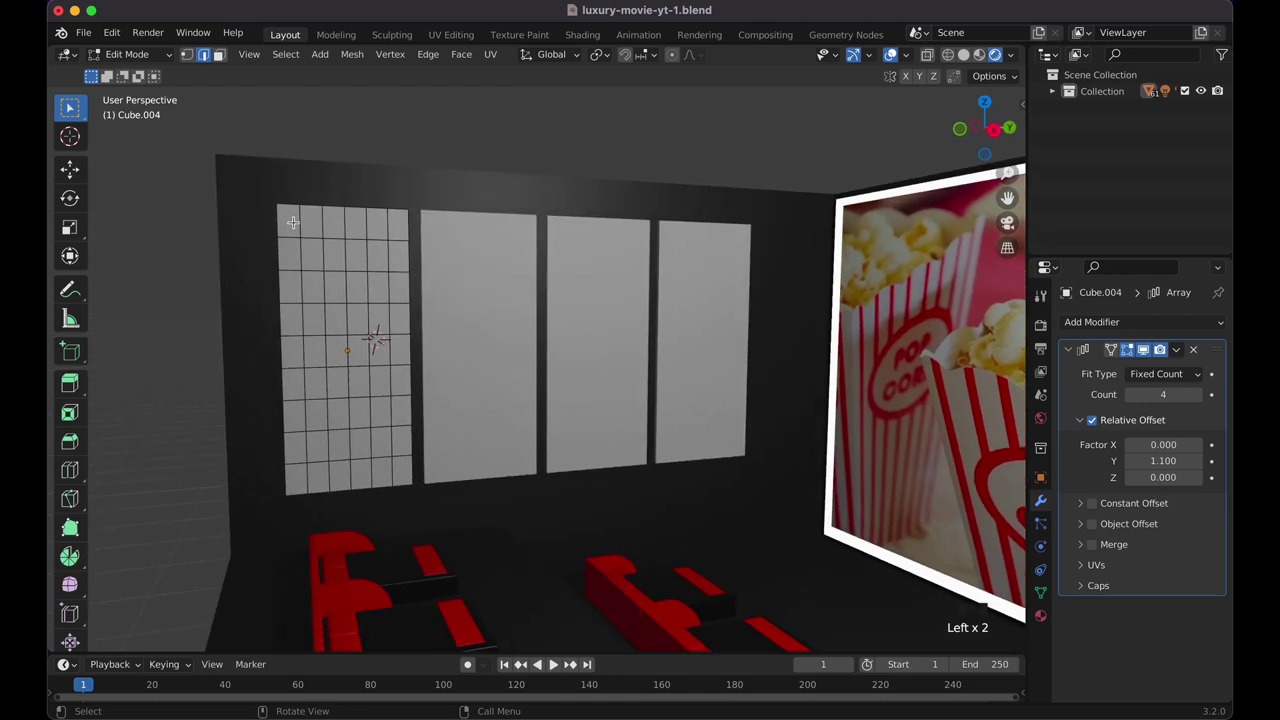
pyautogui.click(219, 56)
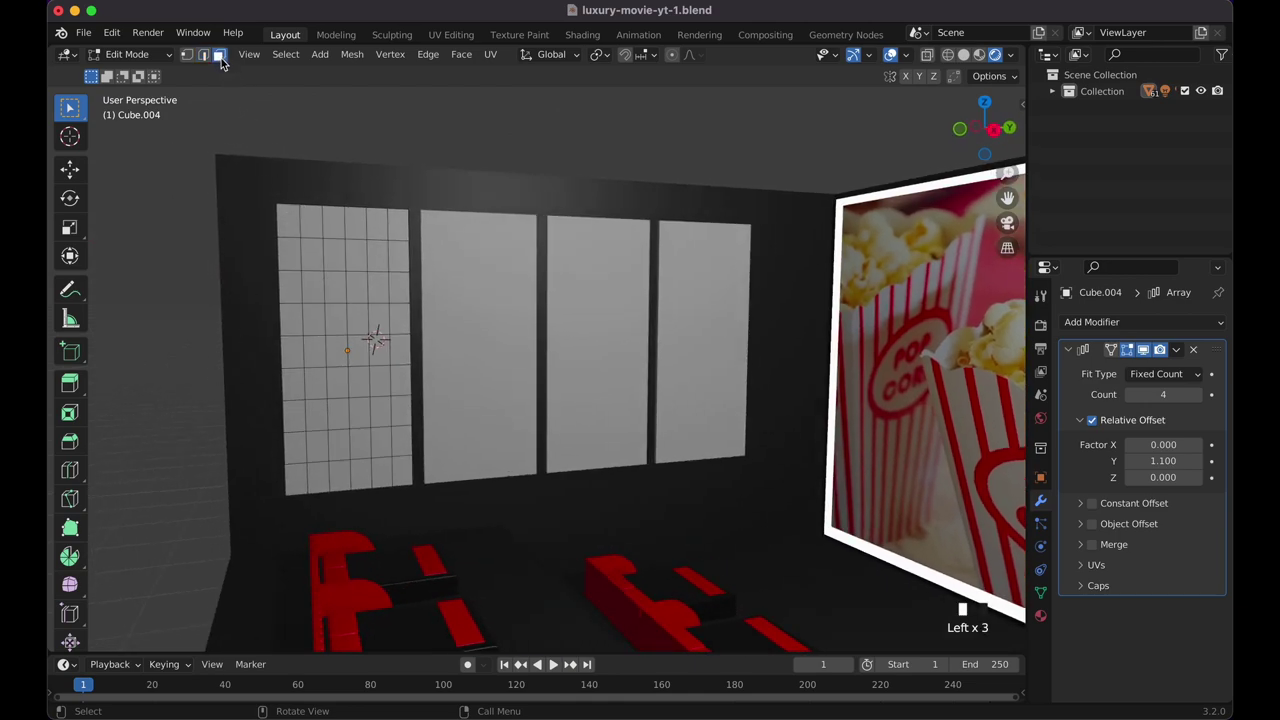
pyautogui.click(294, 222)
pyautogui.press('Tab')
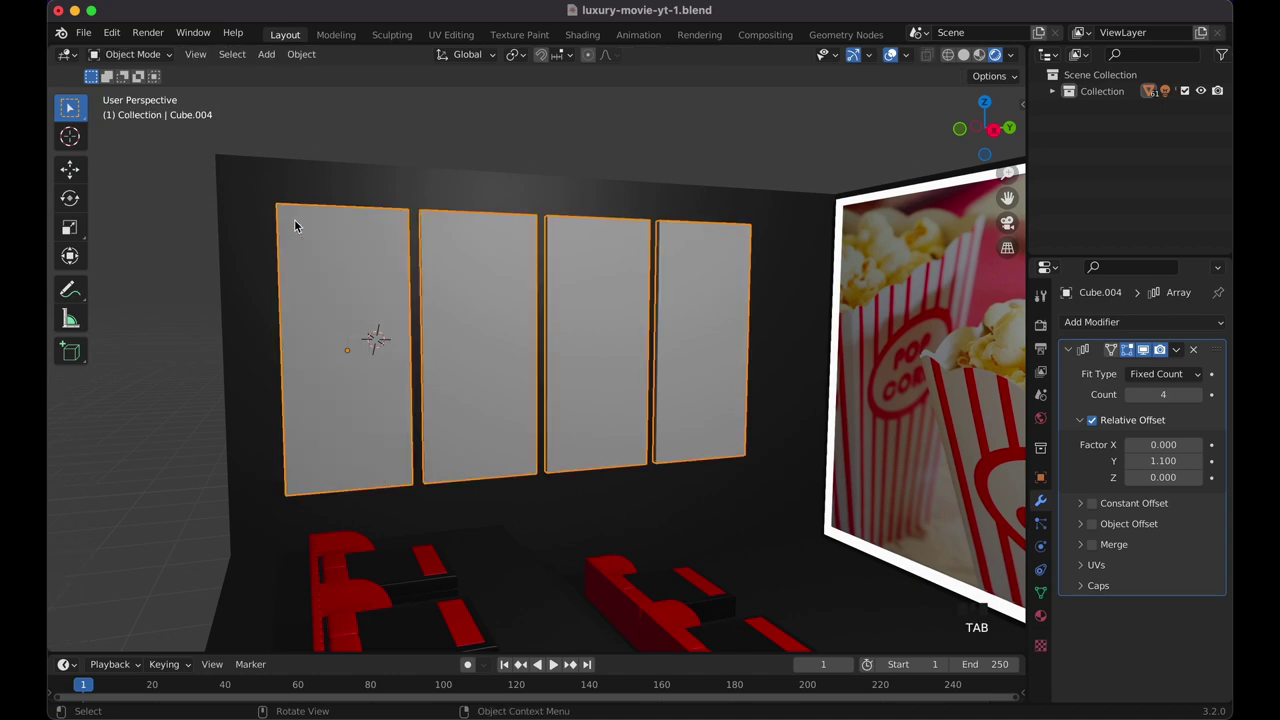
# Give the wall panels a new material with an Emission surface, and add a second empty material slot.
pyautogui.click(1040, 616)
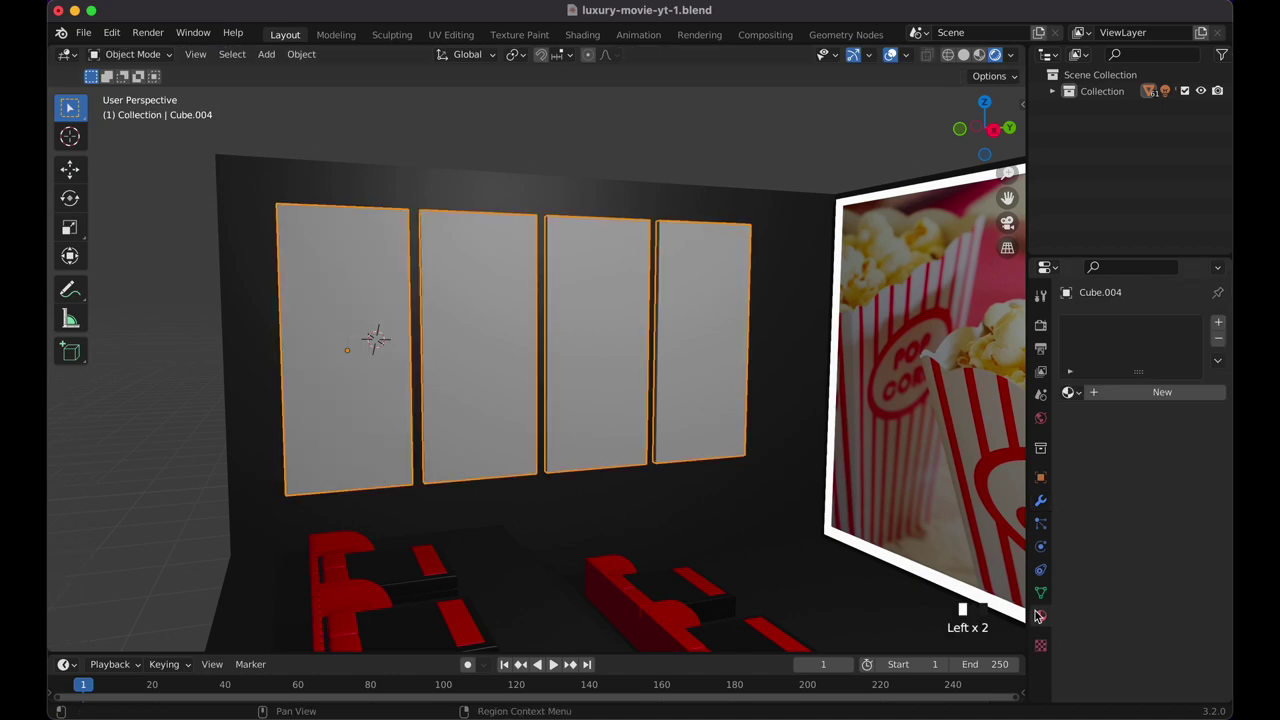
pyautogui.click(1168, 393)
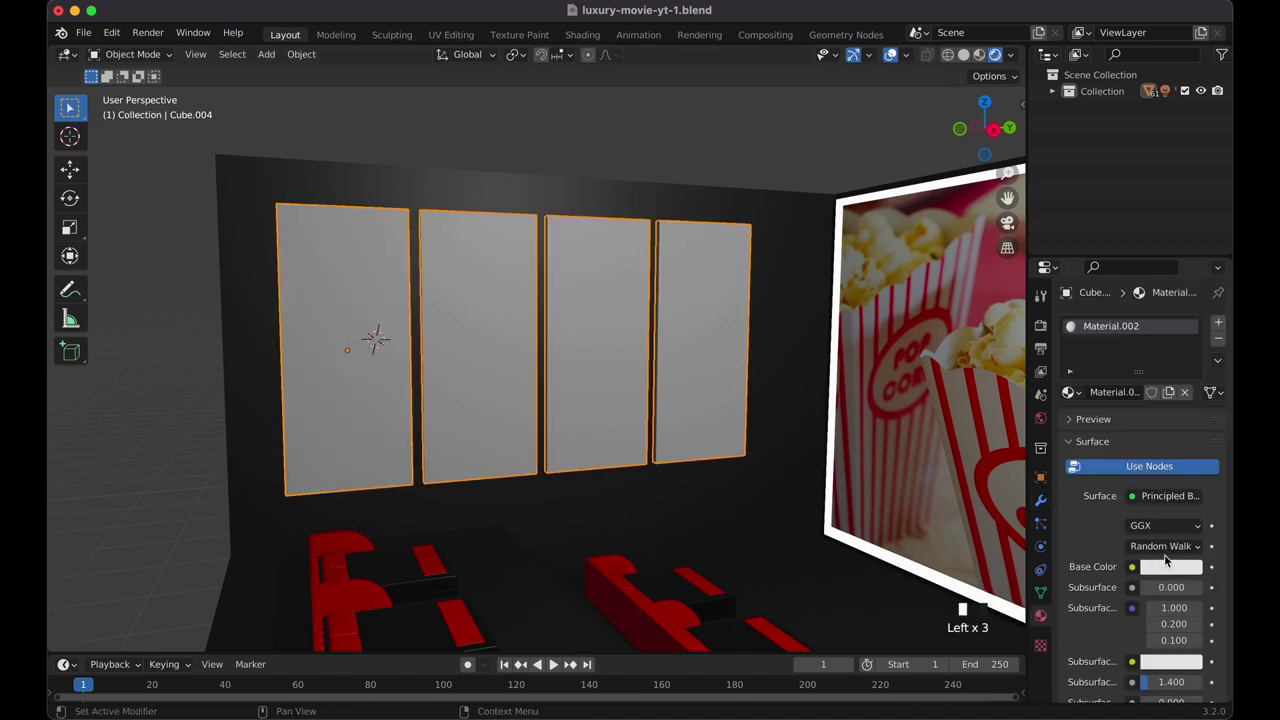
pyautogui.click(1155, 497)
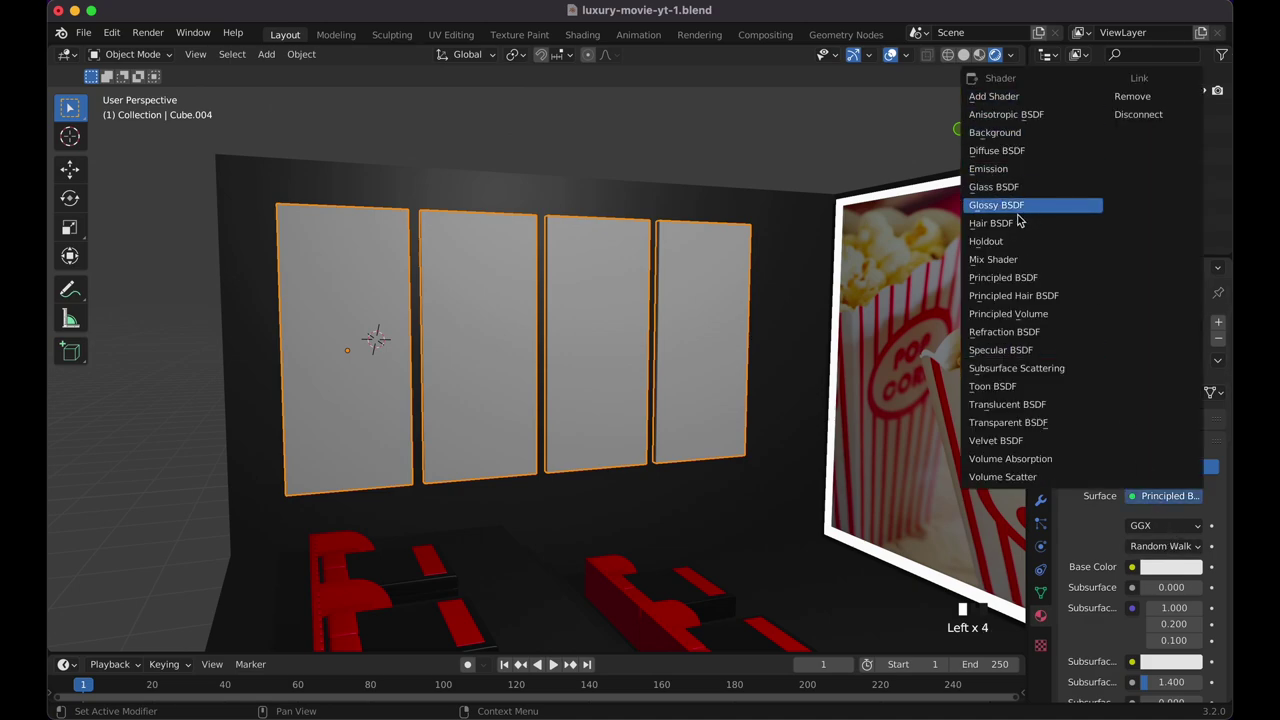
pyautogui.click(1014, 177)
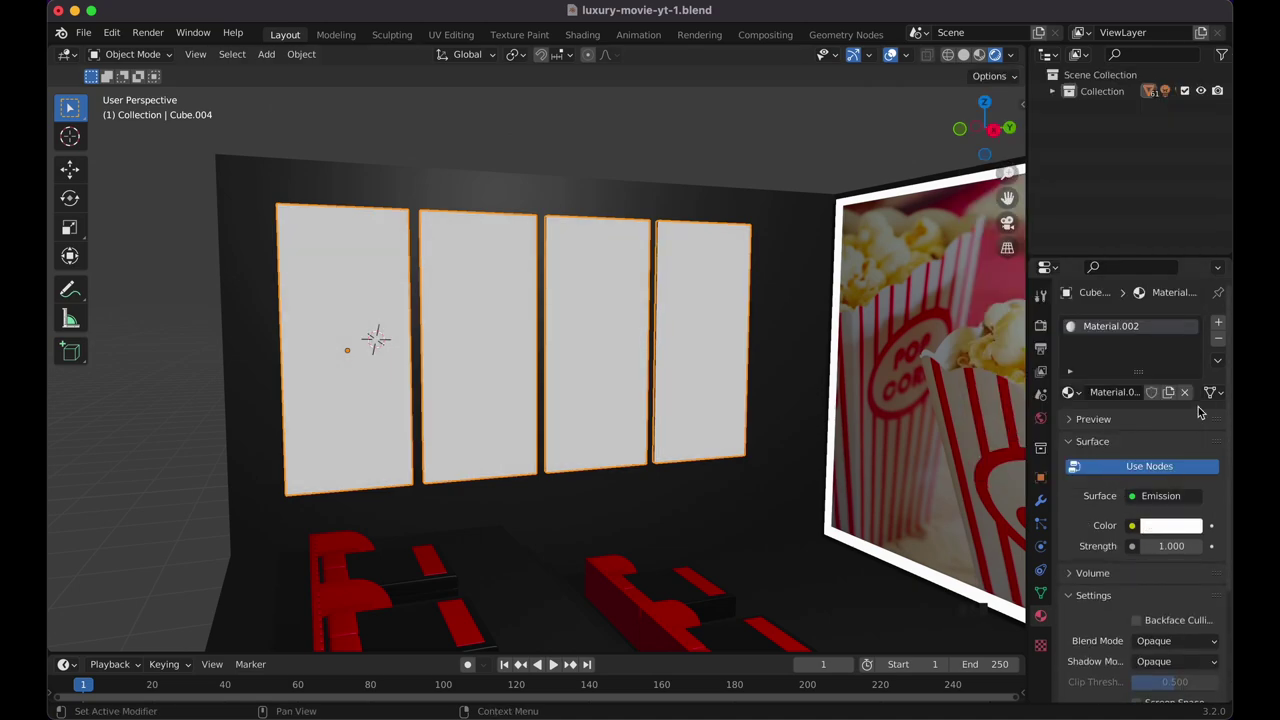
pyautogui.click(1219, 325)
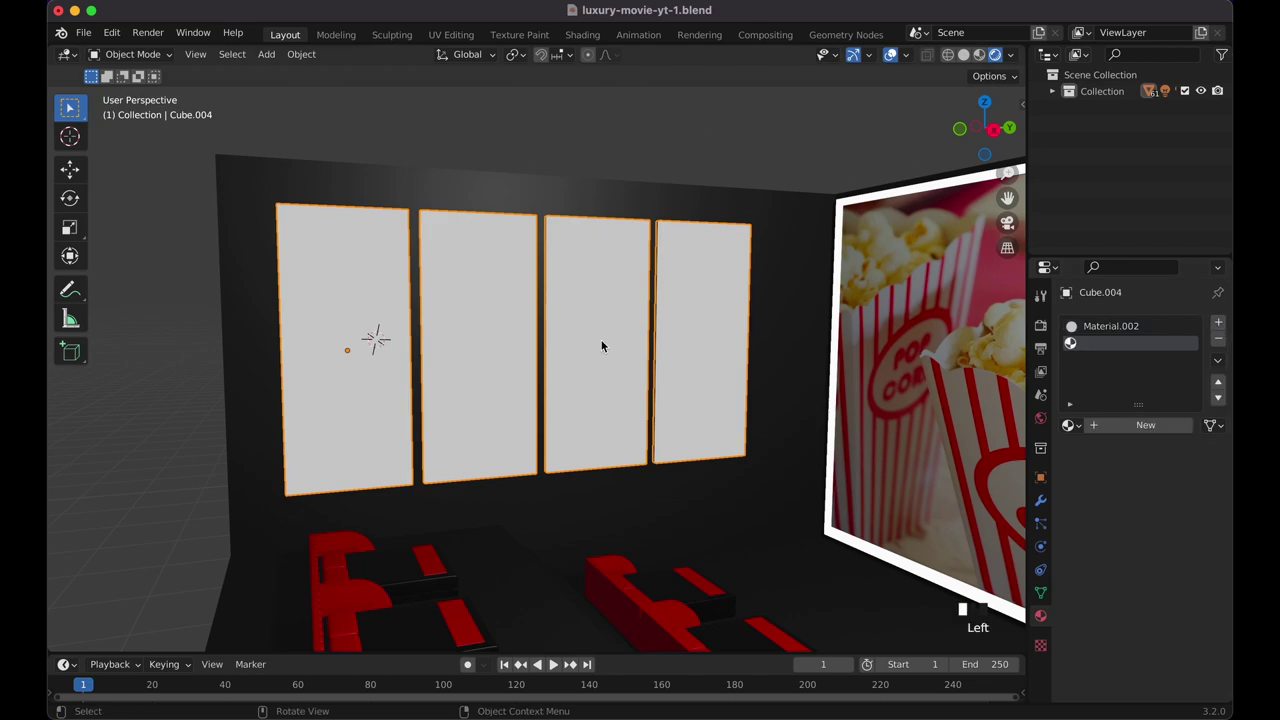
# In Edit Mode, select alternating faces across all nine rows of the original wall panel to form a checkerboard pattern.
pyautogui.press('Tab')
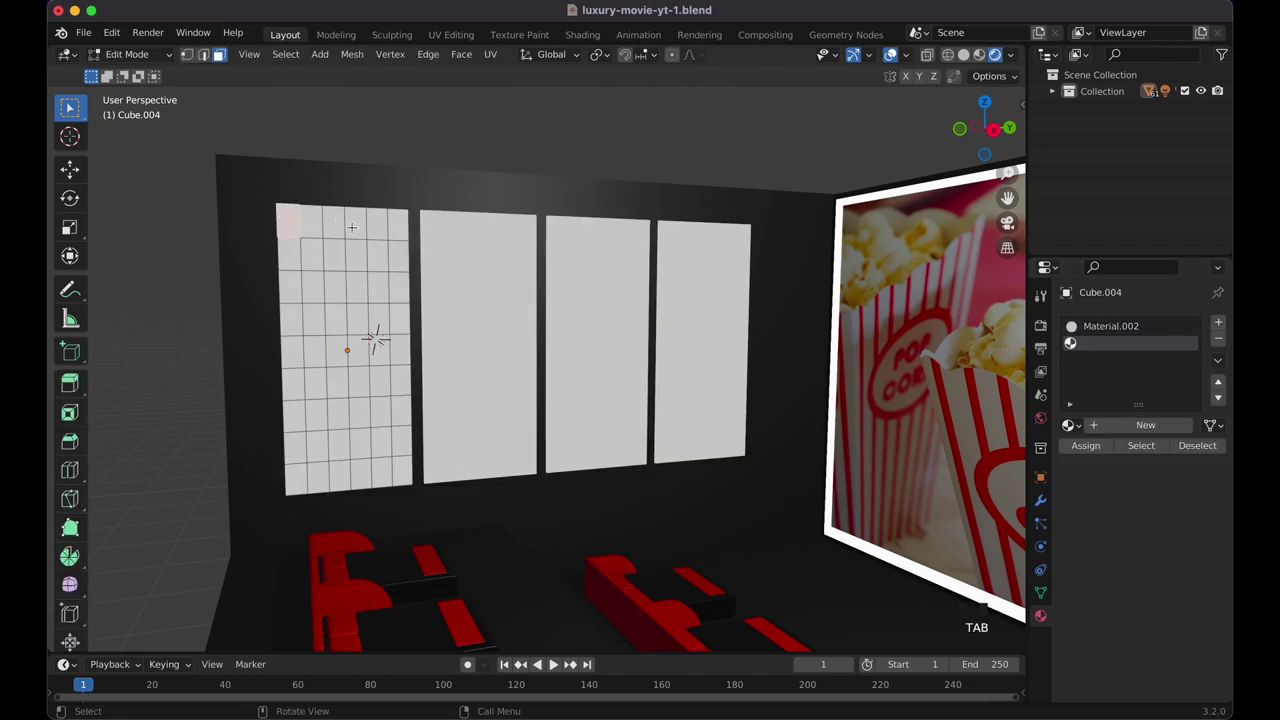
pyautogui.keyDown('shift'); pyautogui.click(334, 228); pyautogui.keyUp('shift')
pyautogui.keyDown('shift'); pyautogui.click(356, 228); pyautogui.keyUp('shift')
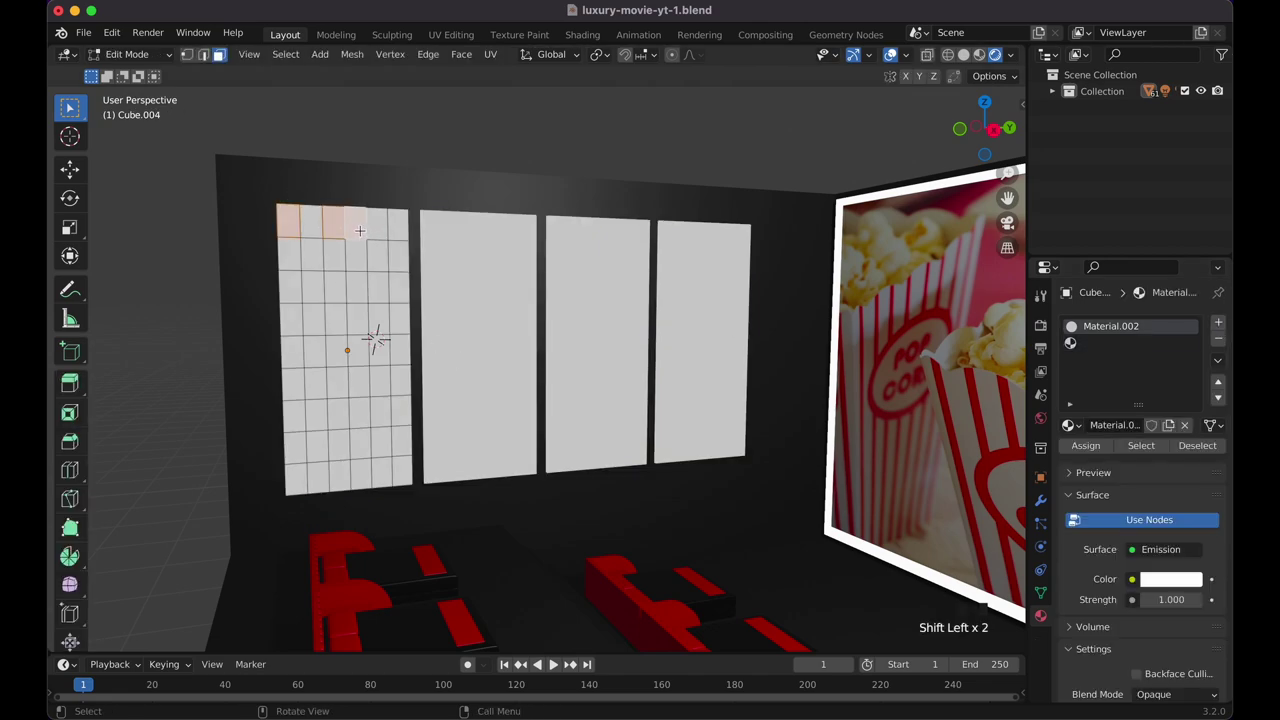
pyautogui.click(291, 225)
pyautogui.keyDown('shift'); pyautogui.click(338, 228); pyautogui.keyUp('shift')
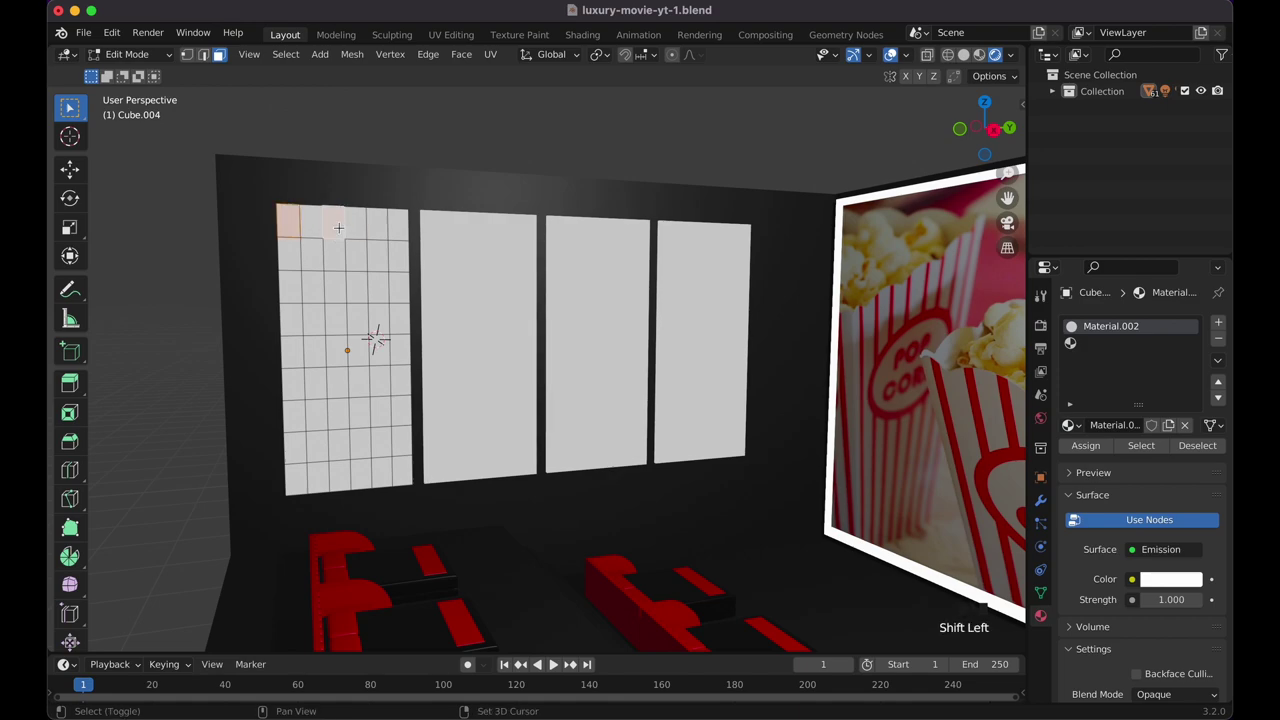
pyautogui.keyDown('shift'); pyautogui.click(375, 233); pyautogui.keyUp('shift')
pyautogui.keyDown('shift'); pyautogui.click(316, 257); pyautogui.keyUp('shift')
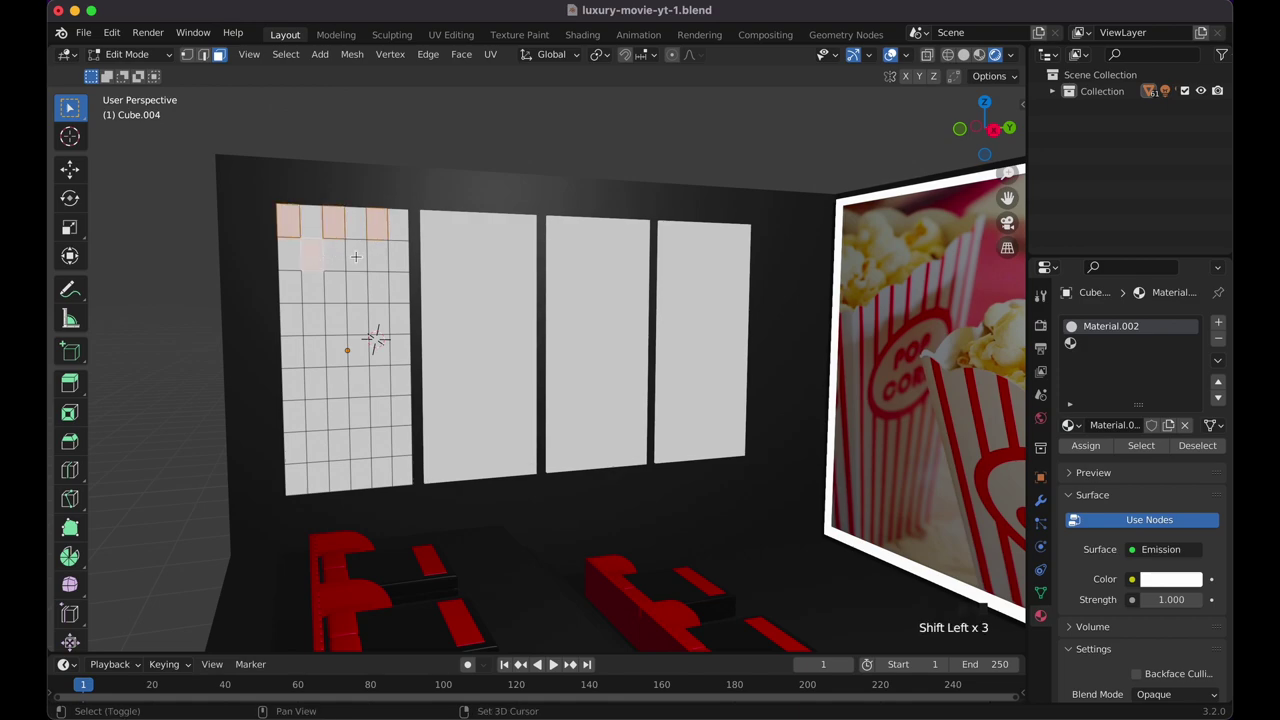
pyautogui.keyDown('shift'); pyautogui.click(357, 256); pyautogui.keyUp('shift')
pyautogui.keyDown('shift'); pyautogui.click(398, 262); pyautogui.keyUp('shift')
pyautogui.keyDown('shift'); pyautogui.click(292, 289); pyautogui.keyUp('shift')
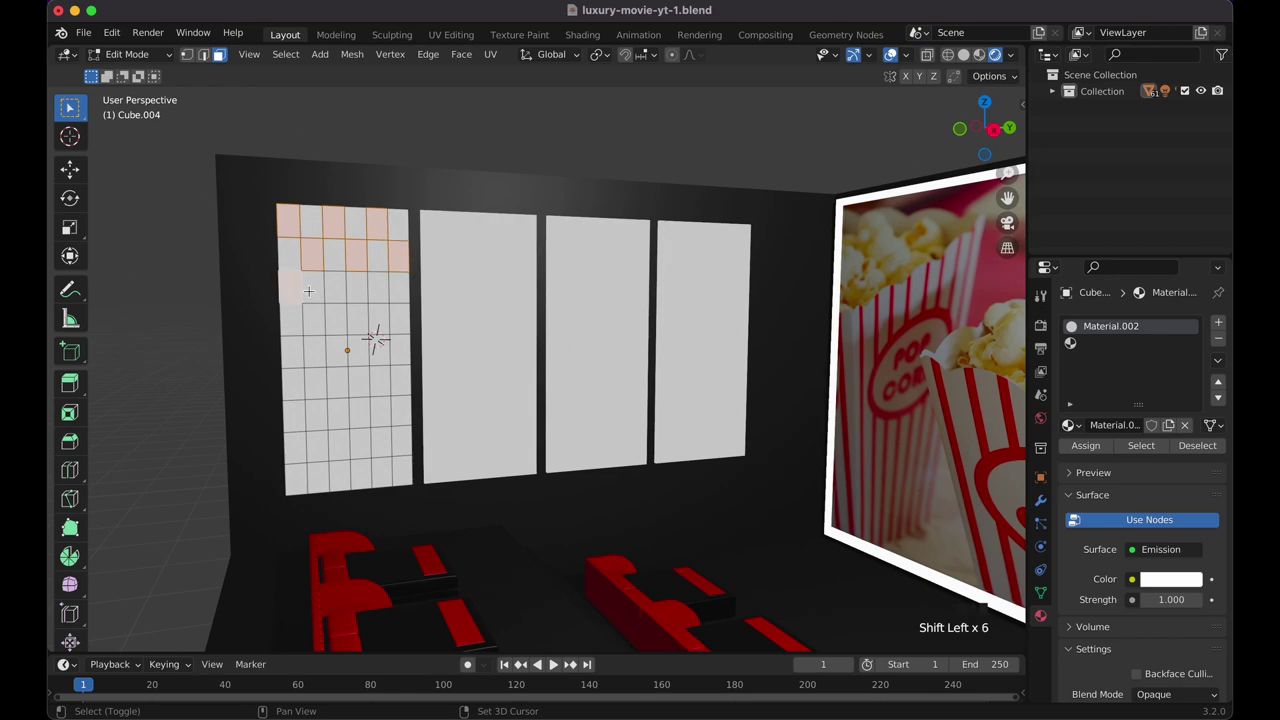
pyautogui.keyDown('shift'); pyautogui.click(347, 290); pyautogui.keyUp('shift')
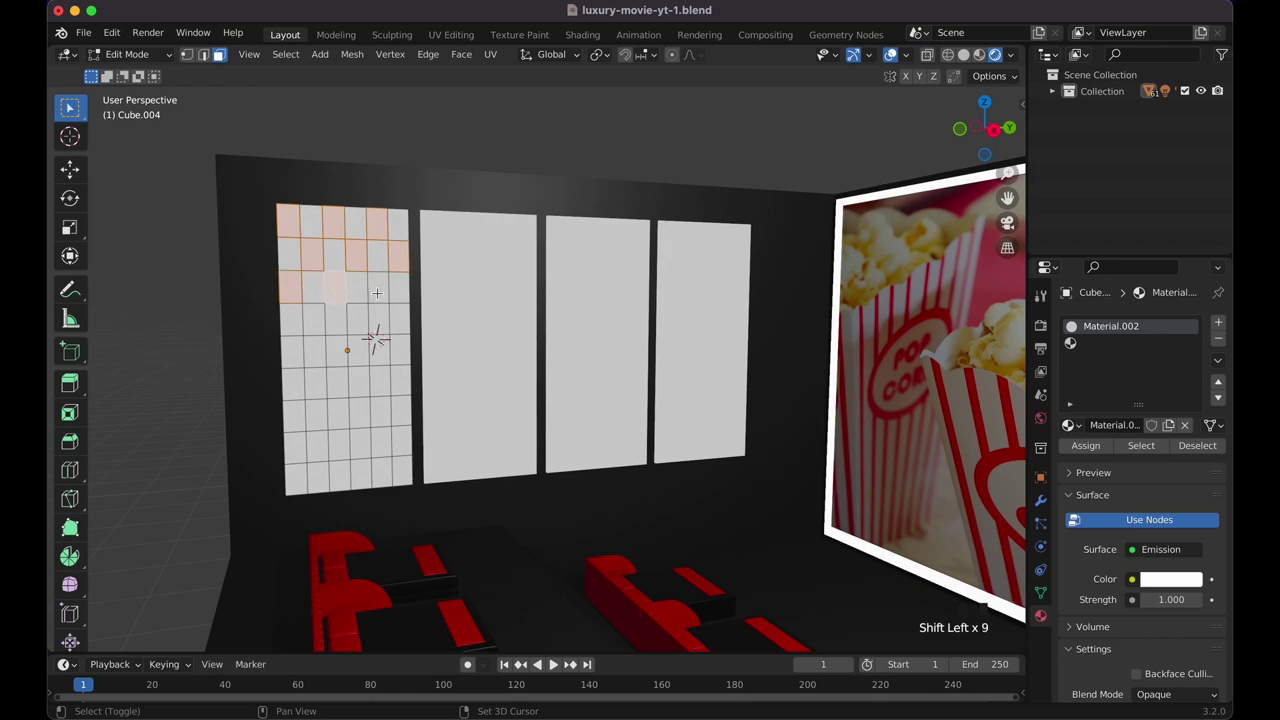
pyautogui.keyDown('shift'); pyautogui.click(377, 292); pyautogui.keyUp('shift')
pyautogui.keyDown('shift'); pyautogui.click(404, 323); pyautogui.keyUp('shift')
pyautogui.keyDown('shift'); pyautogui.click(357, 322); pyautogui.keyUp('shift')
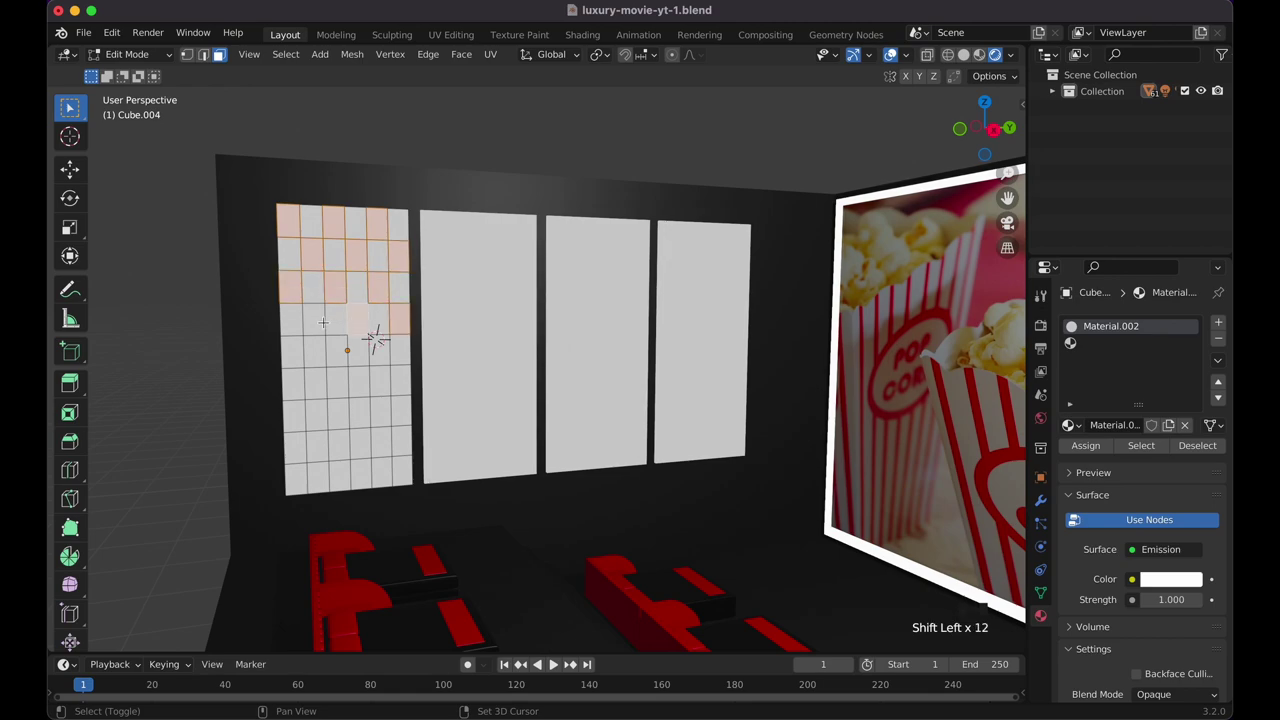
pyautogui.keyDown('shift'); pyautogui.click(310, 321); pyautogui.keyUp('shift')
pyautogui.keyDown('shift'); pyautogui.click(296, 360); pyautogui.keyUp('shift')
pyautogui.keyDown('shift'); pyautogui.click(332, 360); pyautogui.keyUp('shift')
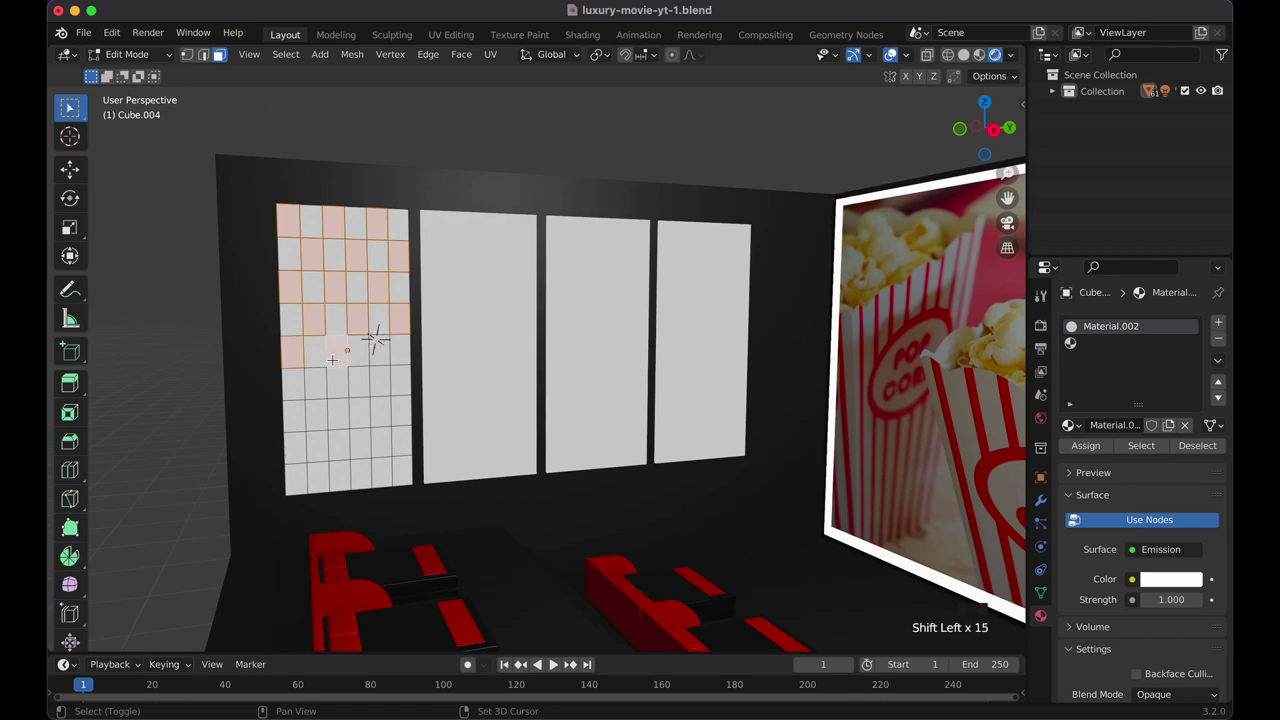
pyautogui.keyDown('shift'); pyautogui.click(379, 360); pyautogui.keyUp('shift')
pyautogui.keyDown('shift'); pyautogui.click(401, 390); pyautogui.keyUp('shift')
pyautogui.keyDown('shift'); pyautogui.click(360, 386); pyautogui.keyUp('shift')
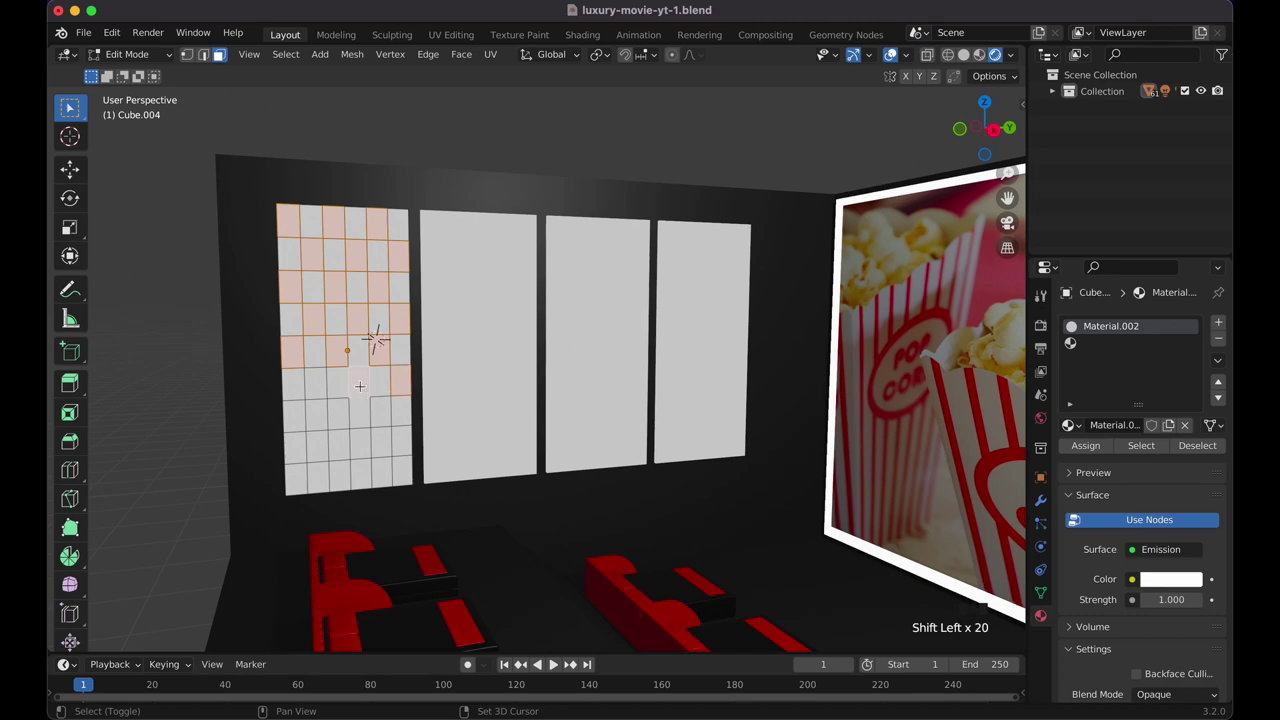
pyautogui.keyDown('shift'); pyautogui.click(322, 385); pyautogui.keyUp('shift')
pyautogui.keyDown('shift'); pyautogui.click(297, 413); pyautogui.keyUp('shift')
pyautogui.keyDown('shift'); pyautogui.click(340, 414); pyautogui.keyUp('shift')
pyautogui.keyDown('shift'); pyautogui.click(402, 450); pyautogui.keyUp('shift')
pyautogui.keyDown('shift'); pyautogui.click(381, 450); pyautogui.keyUp('shift')
pyautogui.keyDown('shift'); pyautogui.click(340, 450); pyautogui.keyUp('shift')
pyautogui.keyDown('shift'); pyautogui.click(300, 473); pyautogui.keyUp('shift')
pyautogui.keyDown('shift'); pyautogui.click(340, 476); pyautogui.keyUp('shift')
pyautogui.keyDown('shift'); pyautogui.click(383, 477); pyautogui.keyUp('shift')
pyautogui.moveTo(383, 477); pyautogui.dragTo(387, 477, button='middle')
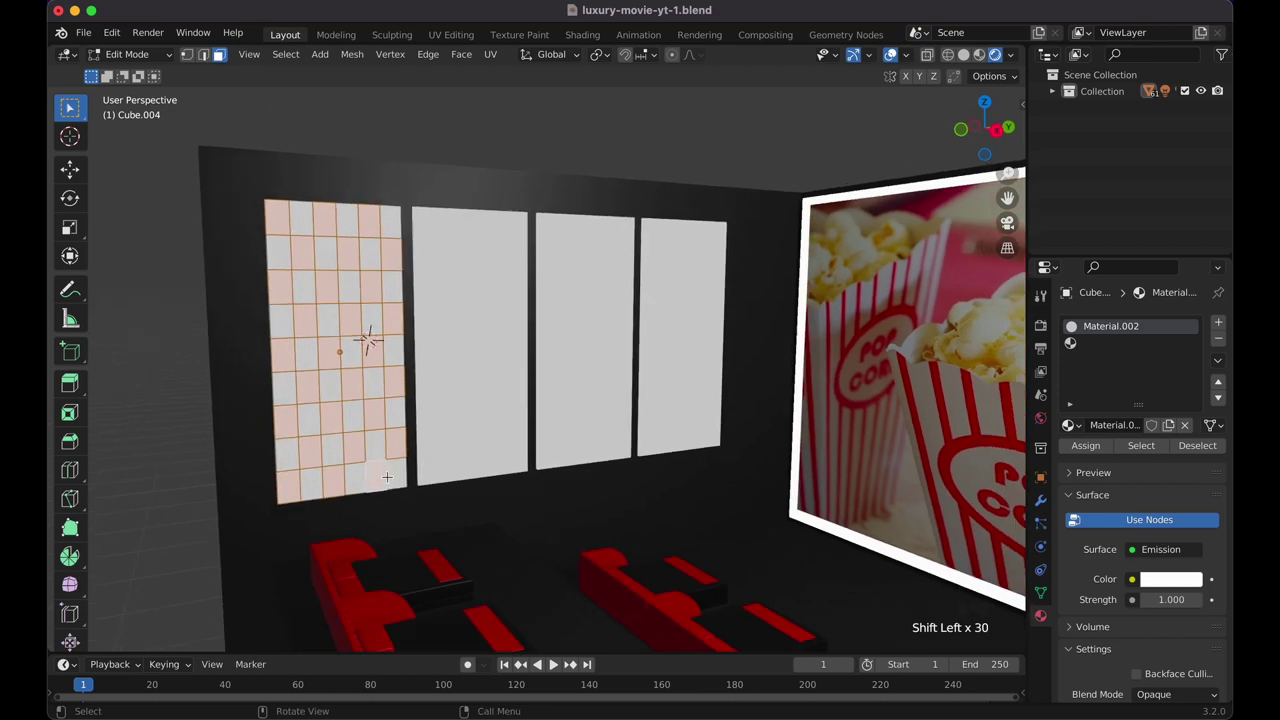
# Add a third material slot to the wall panels with a new Emission material coloured bright red.
pyautogui.click(1218, 322)
pyautogui.click(1123, 425)
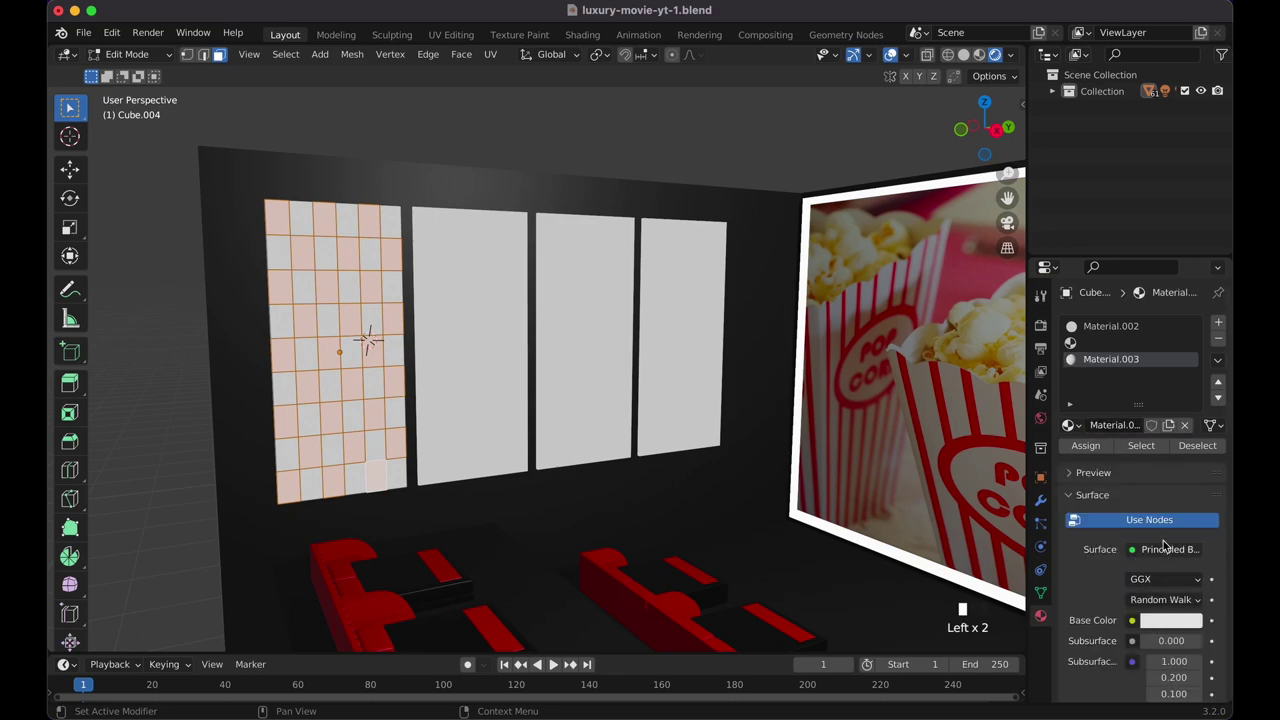
pyautogui.click(1155, 552)
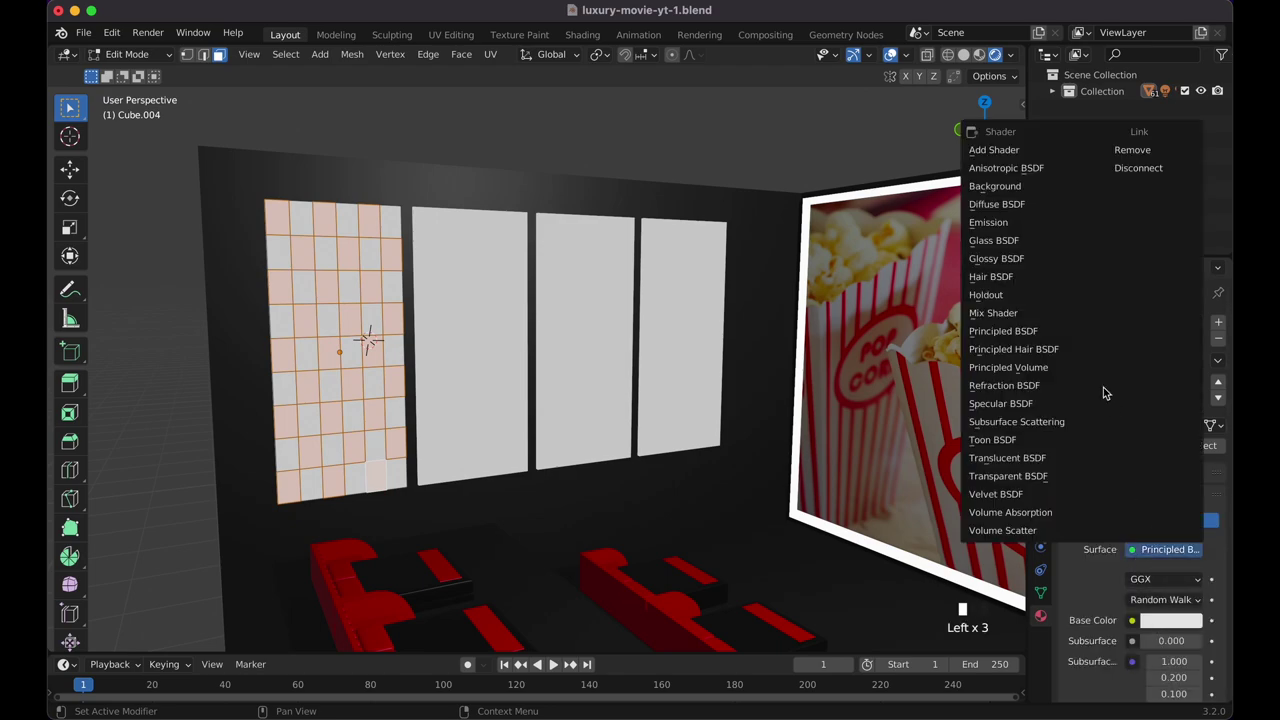
pyautogui.click(1020, 220)
pyautogui.click(1154, 583)
pyautogui.moveTo(1131, 434); pyautogui.dragTo(1120, 464)
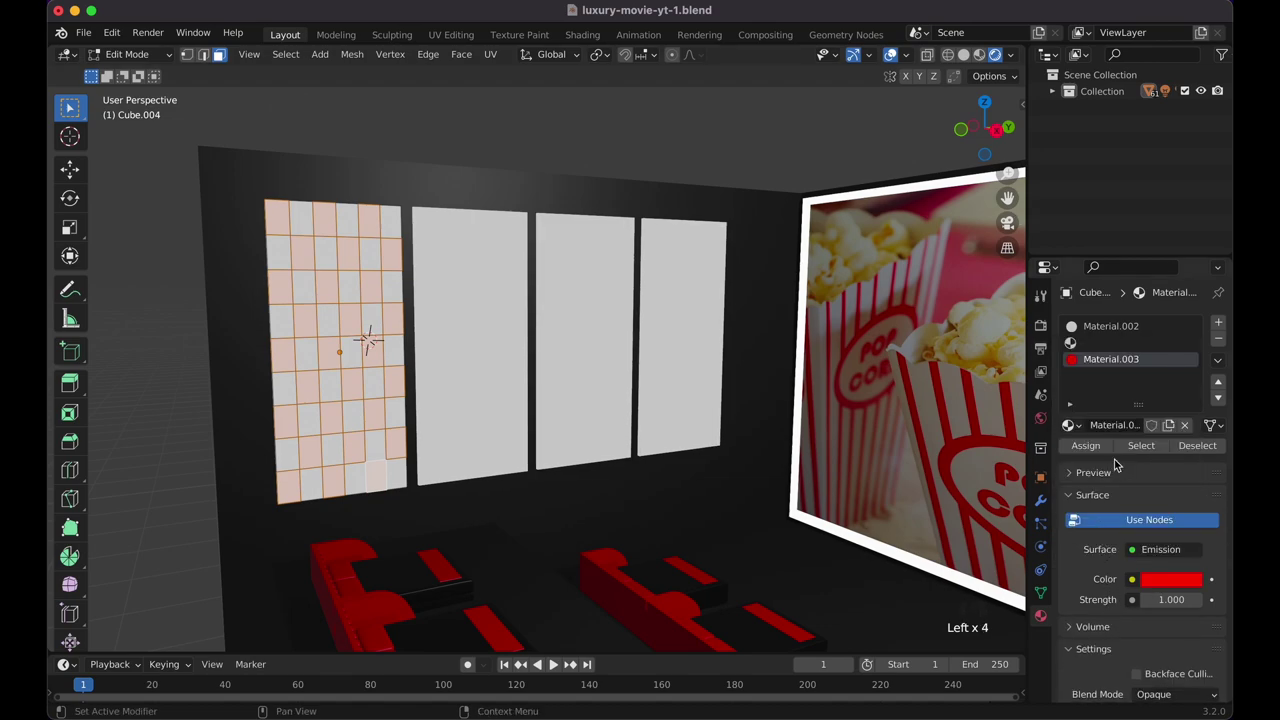
# Assign the red emission material to the selected checkerboard faces, return to Object Mode and deselect the panels.
pyautogui.click(1095, 448)
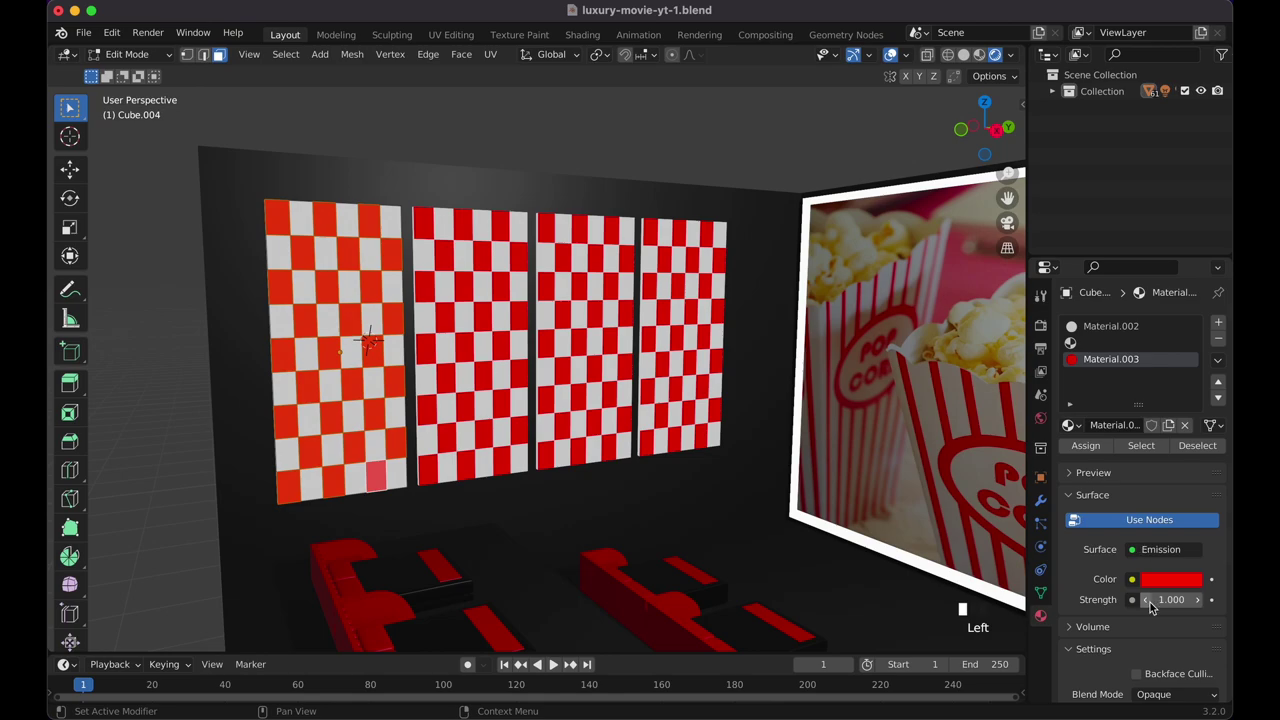
pyautogui.click(780, 471)
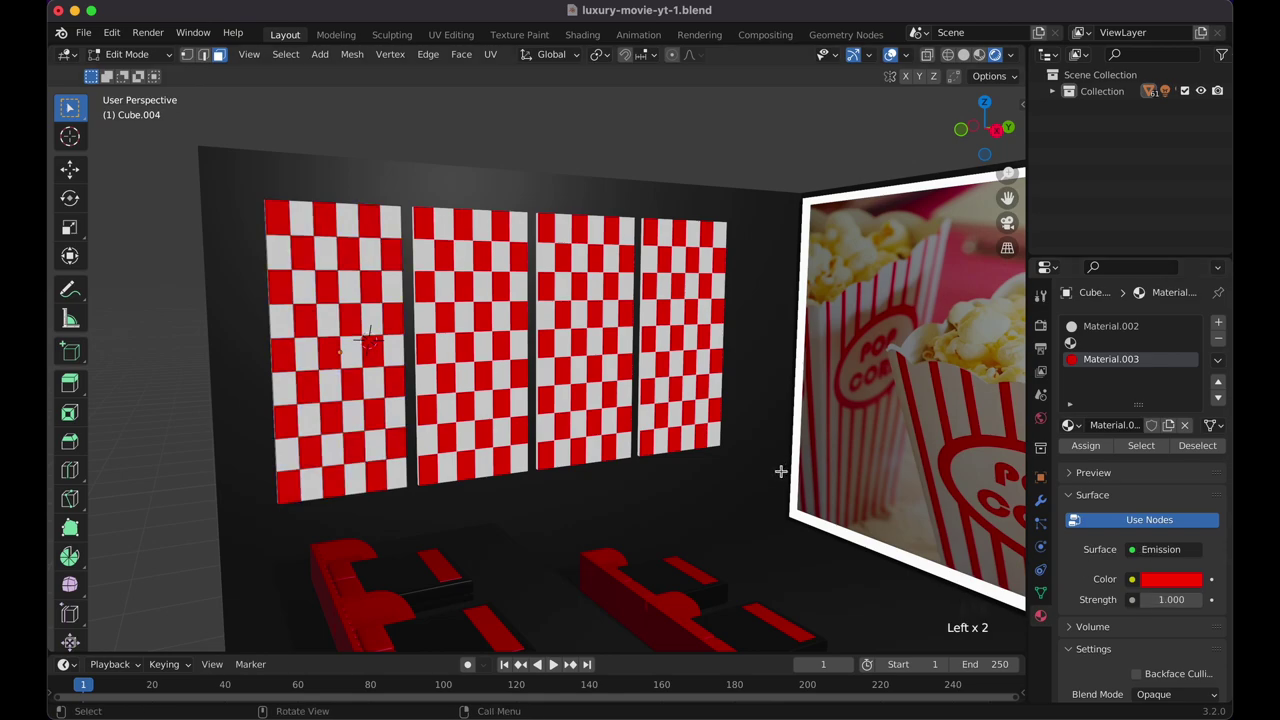
pyautogui.press('Tab')
pyautogui.click(691, 127)
# Examine the checkerboard panels and how the front-row beds sit on the floor from several angles.
pyautogui.scroll(-5, 692, 120)
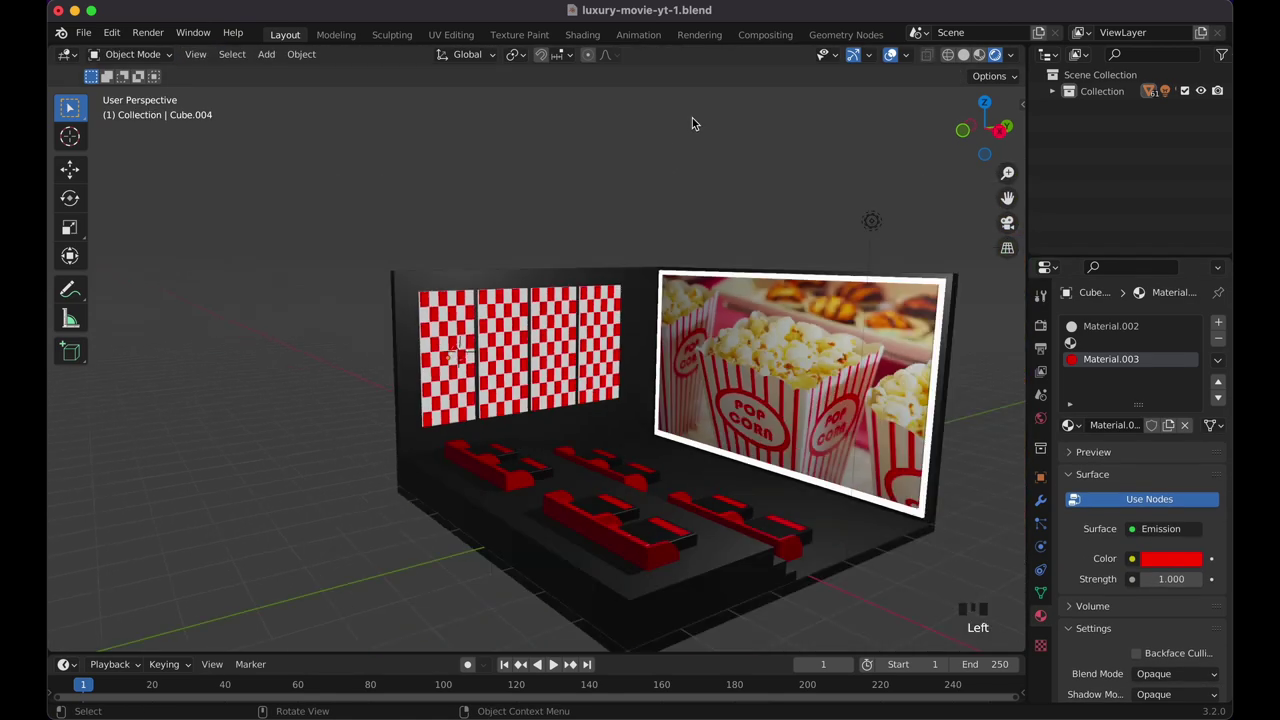
pyautogui.moveTo(808, 354); pyautogui.dragTo(802, 364, button='middle')
pyautogui.scroll(2, 808, 354)
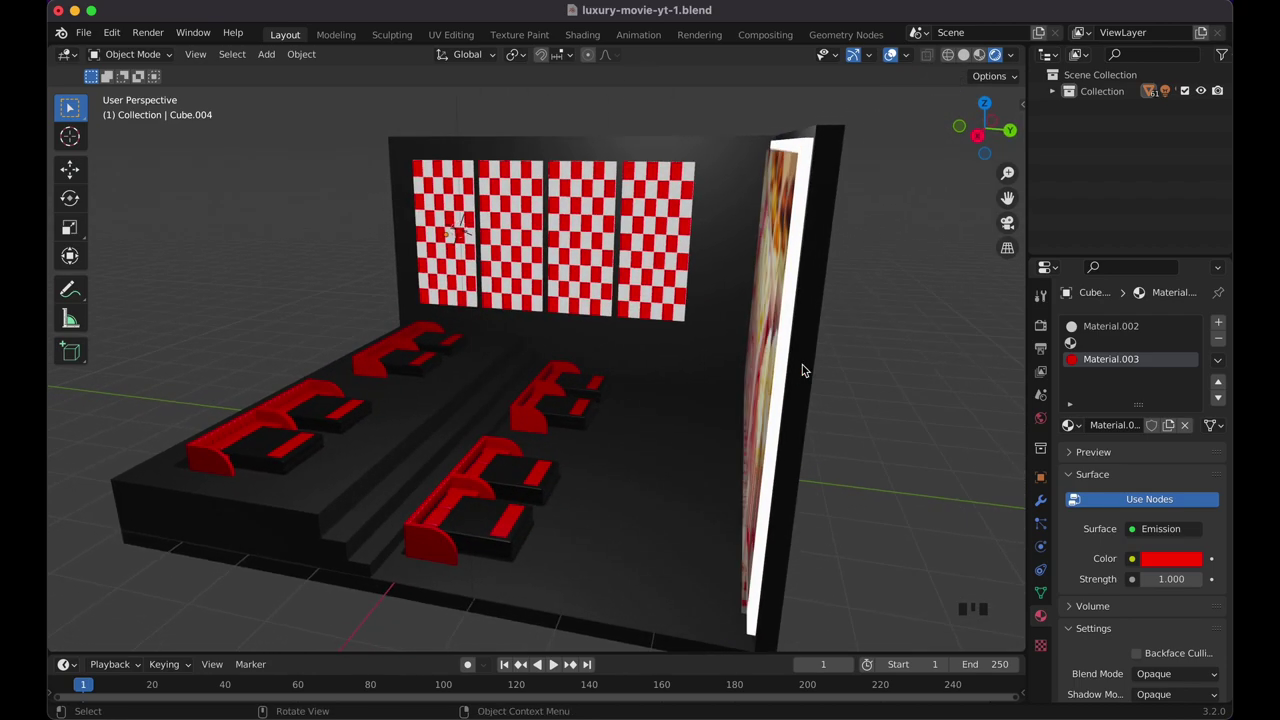
pyautogui.moveTo(615, 357); pyautogui.dragTo(615, 353, button='middle')
pyautogui.scroll(5, 616, 354)
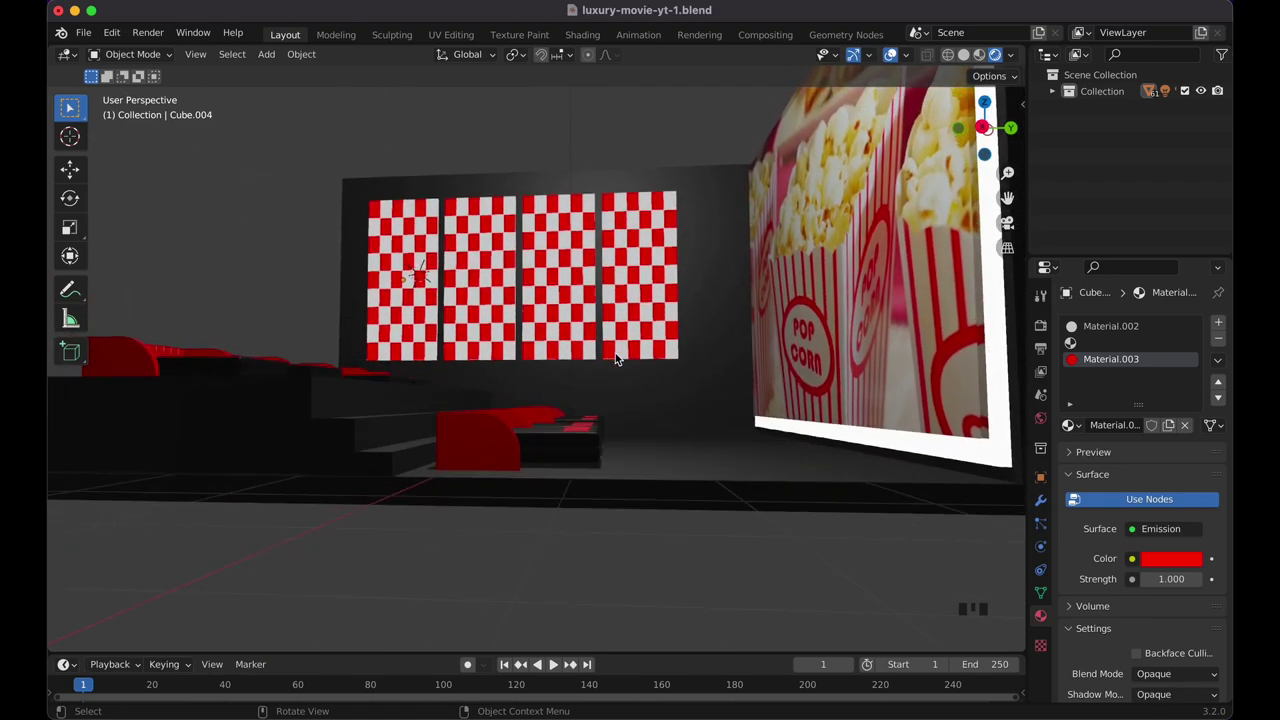
pyautogui.scroll(2, 615, 353)
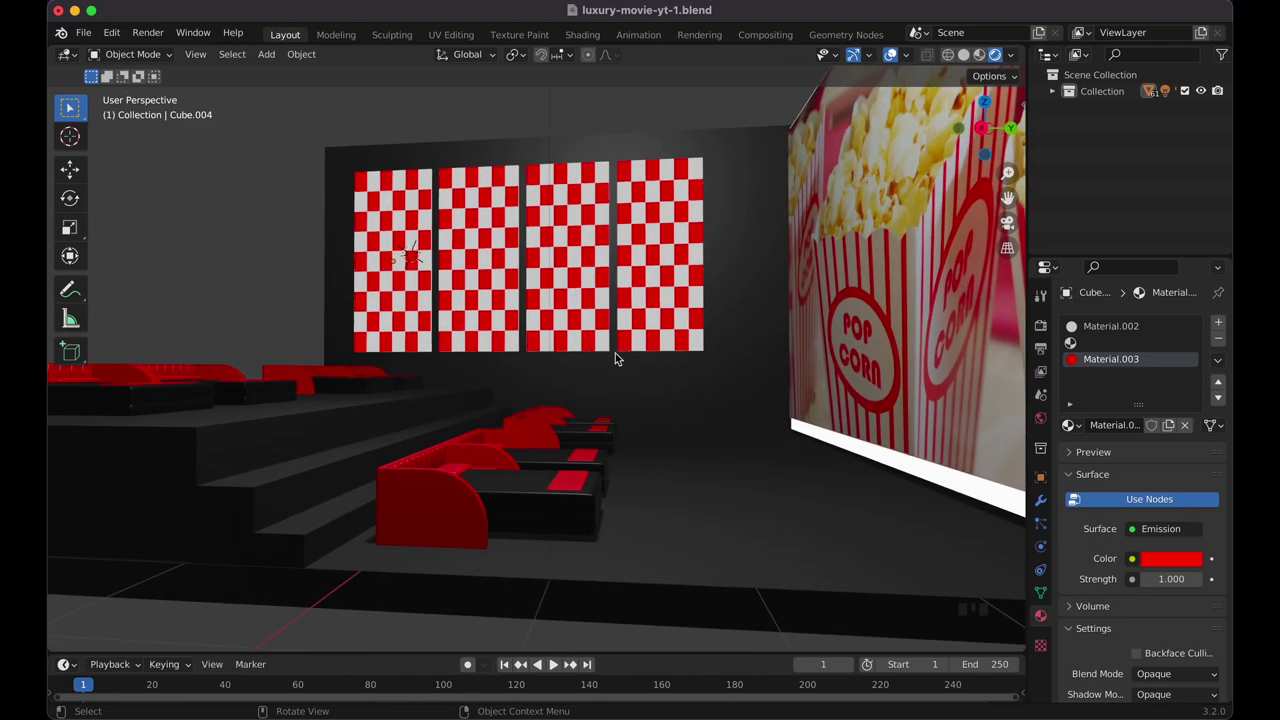
pyautogui.scroll(-3, 615, 353)
# Select the base, mattress, pillows and blanket of the front-row bed farthest from the panels and lower them about 0.067 m along Z.
pyautogui.click(504, 458)
pyautogui.scroll(3, 504, 458)
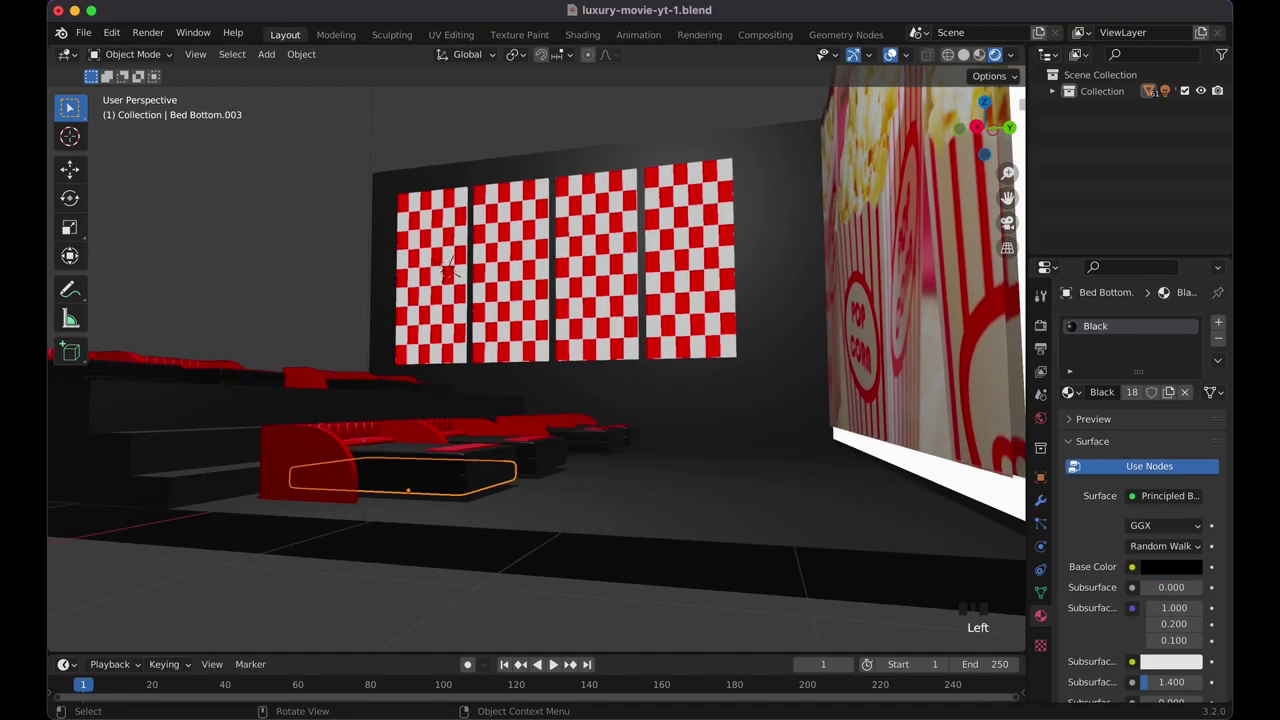
pyautogui.keyDown('shift'); pyautogui.click(489, 476); pyautogui.keyUp('shift')
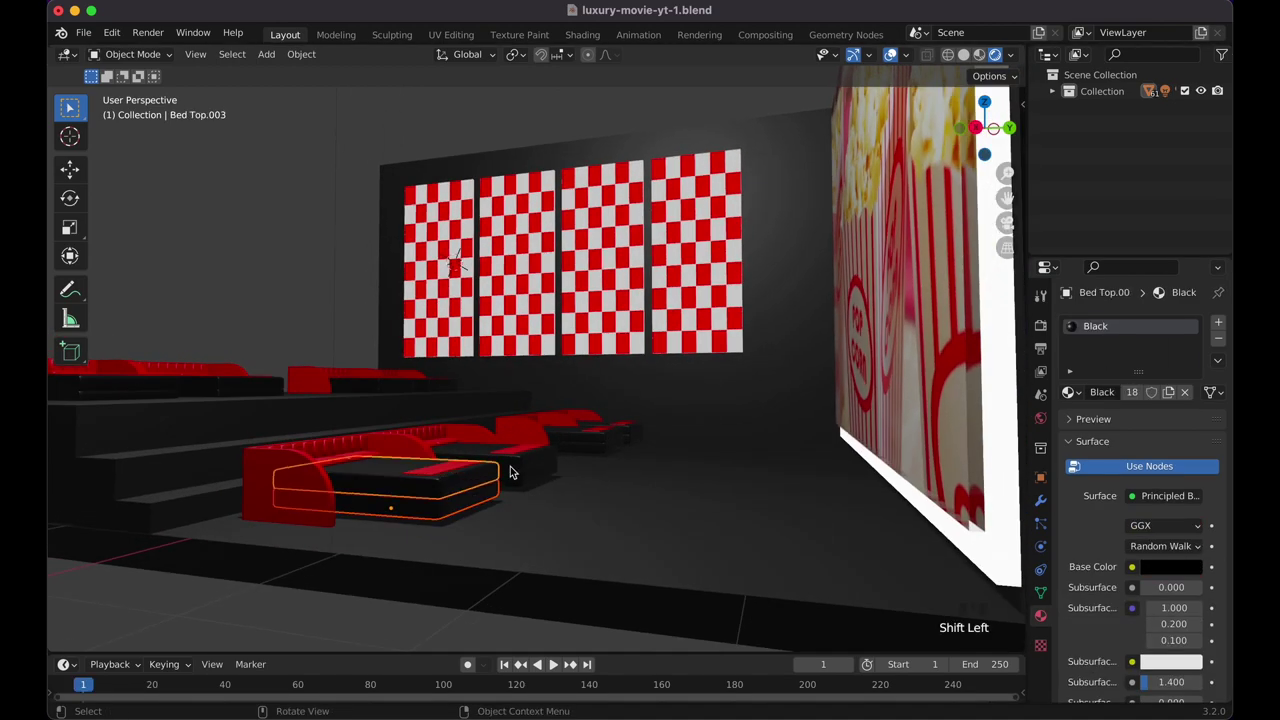
pyautogui.moveTo(531, 467); pyautogui.dragTo(531, 473, button='middle')
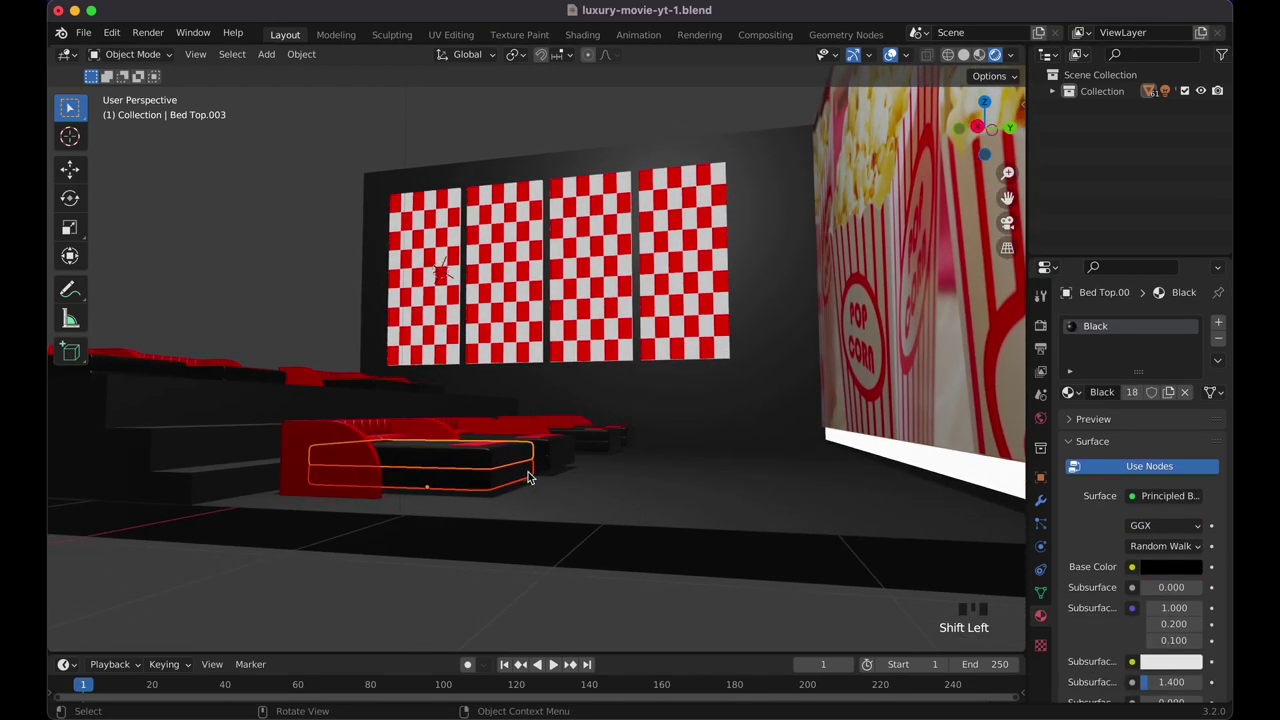
pyautogui.scroll(-5, 515, 474)
pyautogui.keyDown('shift'); pyautogui.click(375, 508); pyautogui.keyUp('shift')
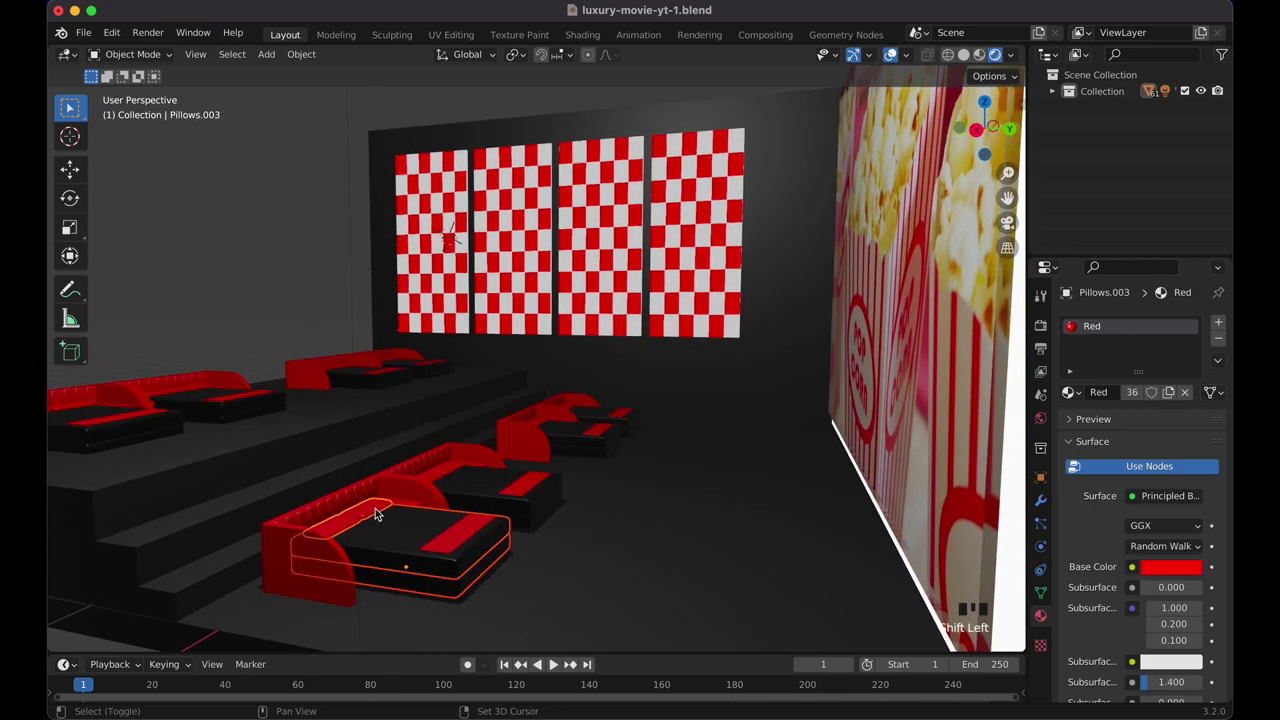
pyautogui.keyDown('shift'); pyautogui.click(443, 547); pyautogui.keyUp('shift')
pyautogui.press('g')
pyautogui.press('z')
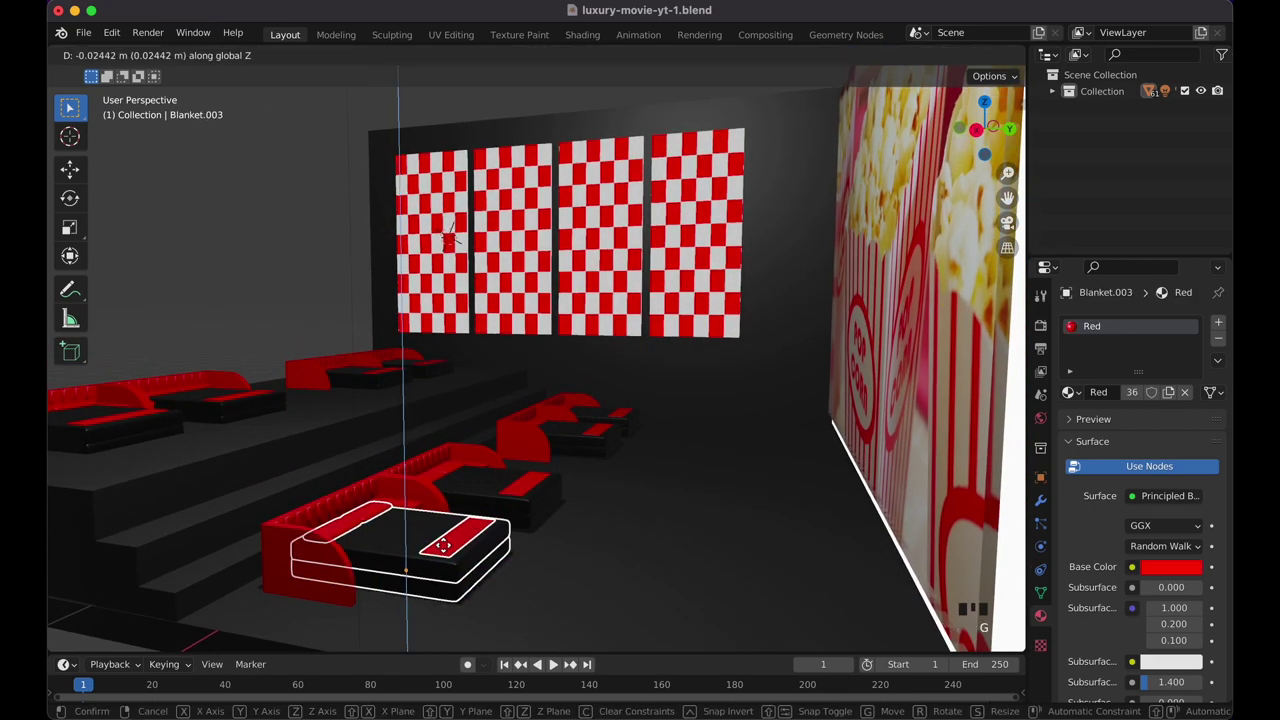
pyautogui.click(443, 550)
# Raise the same bed parts slightly along Z to rest on the floor at a low side view, and deselect them.
pyautogui.scroll(5, 443, 550)
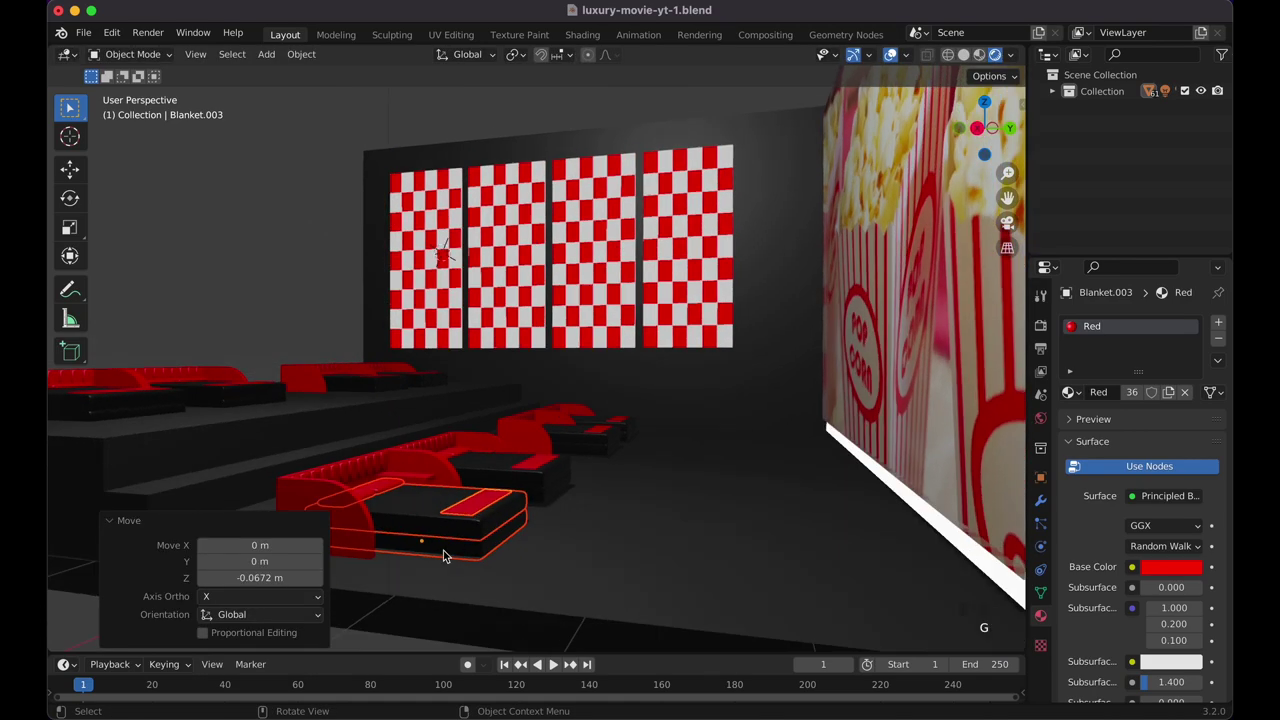
pyautogui.scroll(3, 443, 550)
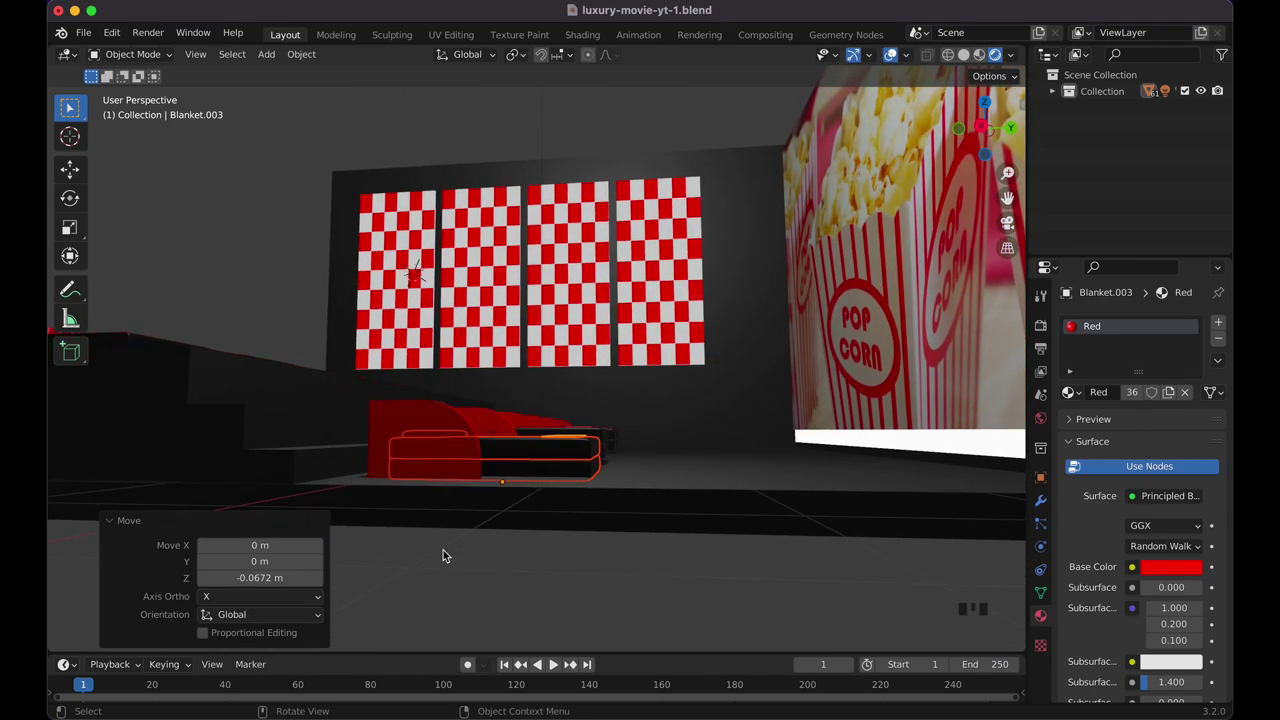
pyautogui.press('g')
pyautogui.press('z')
pyautogui.click(552, 556)
pyautogui.click(581, 562)
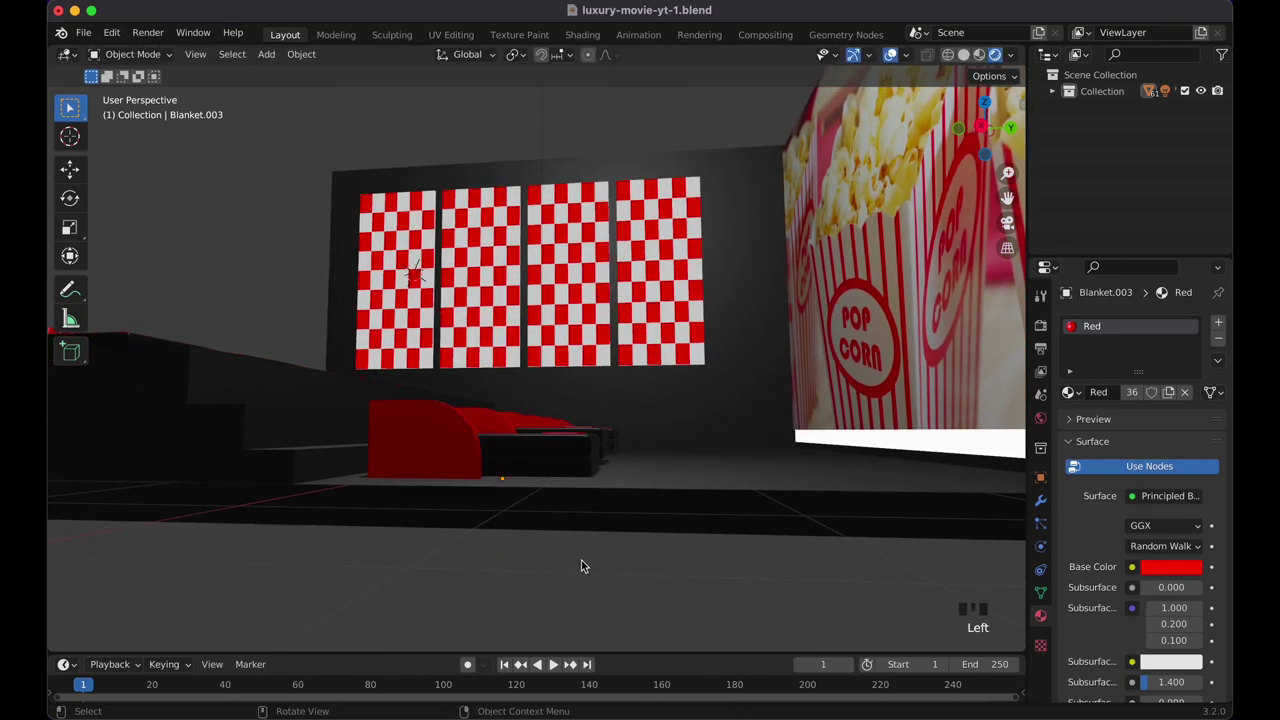
# Switch to the camera view of the whole room and save the file.
pyautogui.scroll(-5, 581, 562)
pyautogui.hscroll(10, 581, 560)
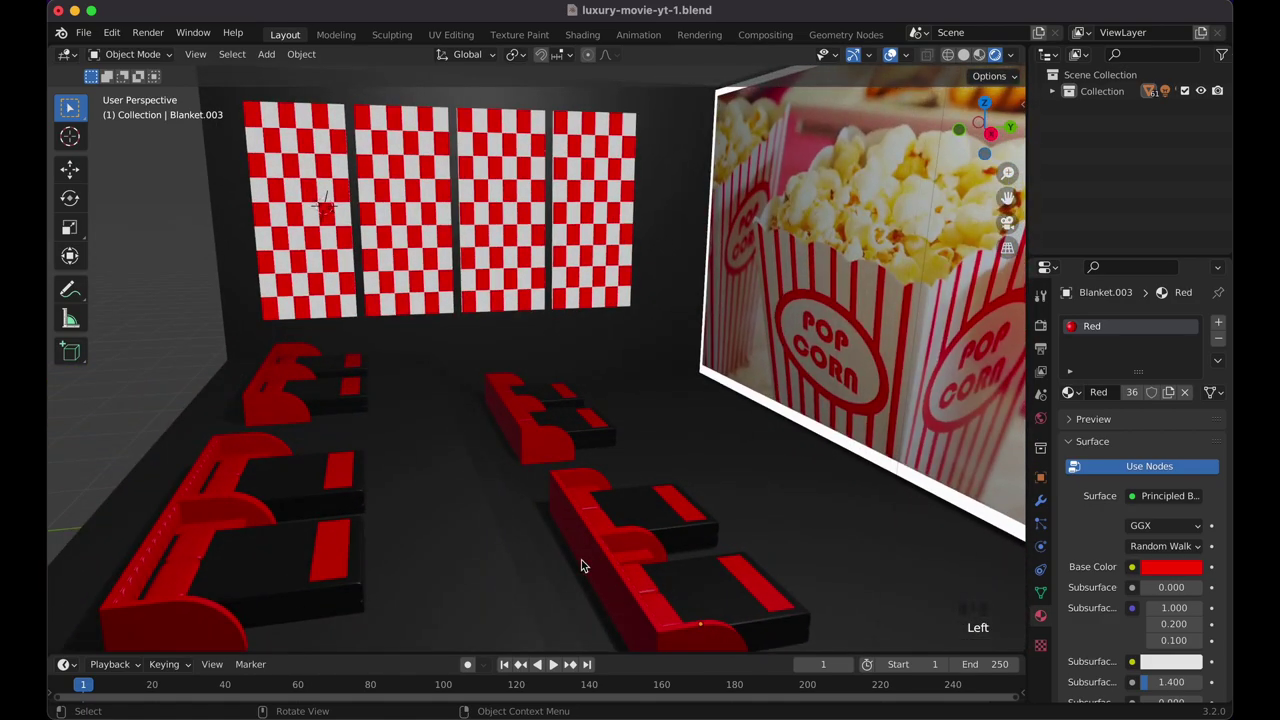
pyautogui.hscroll(10, 581, 566)
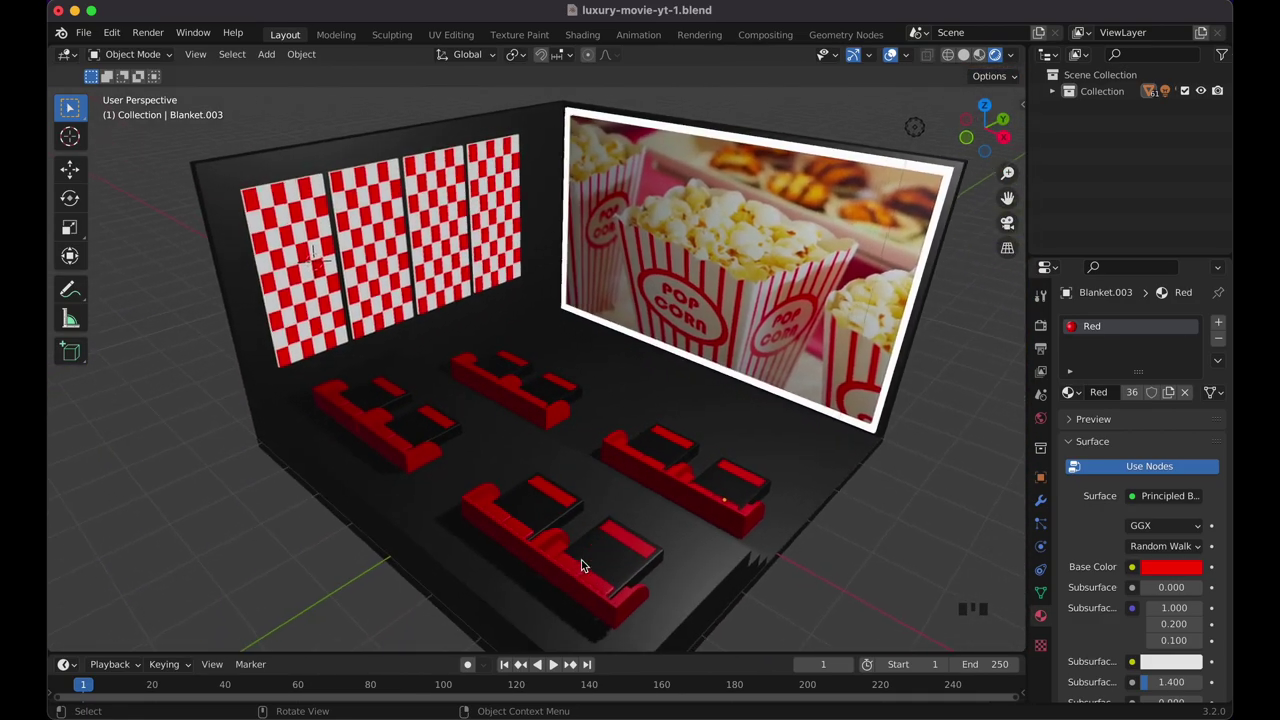
pyautogui.hscroll(5, 581, 566)
pyautogui.hscroll(5, 581, 566)
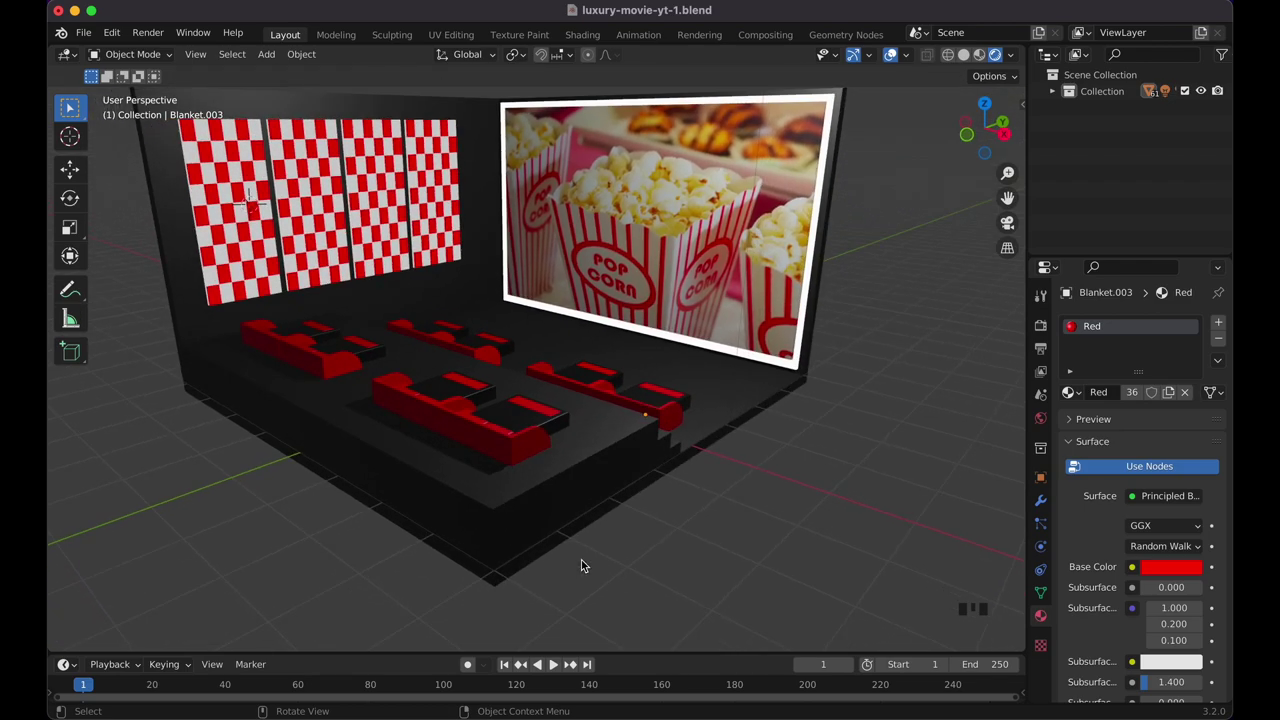
pyautogui.keyDown('shift'); pyautogui.scroll(4, 581, 566); pyautogui.keyUp('shift')
pyautogui.press('KP_0')
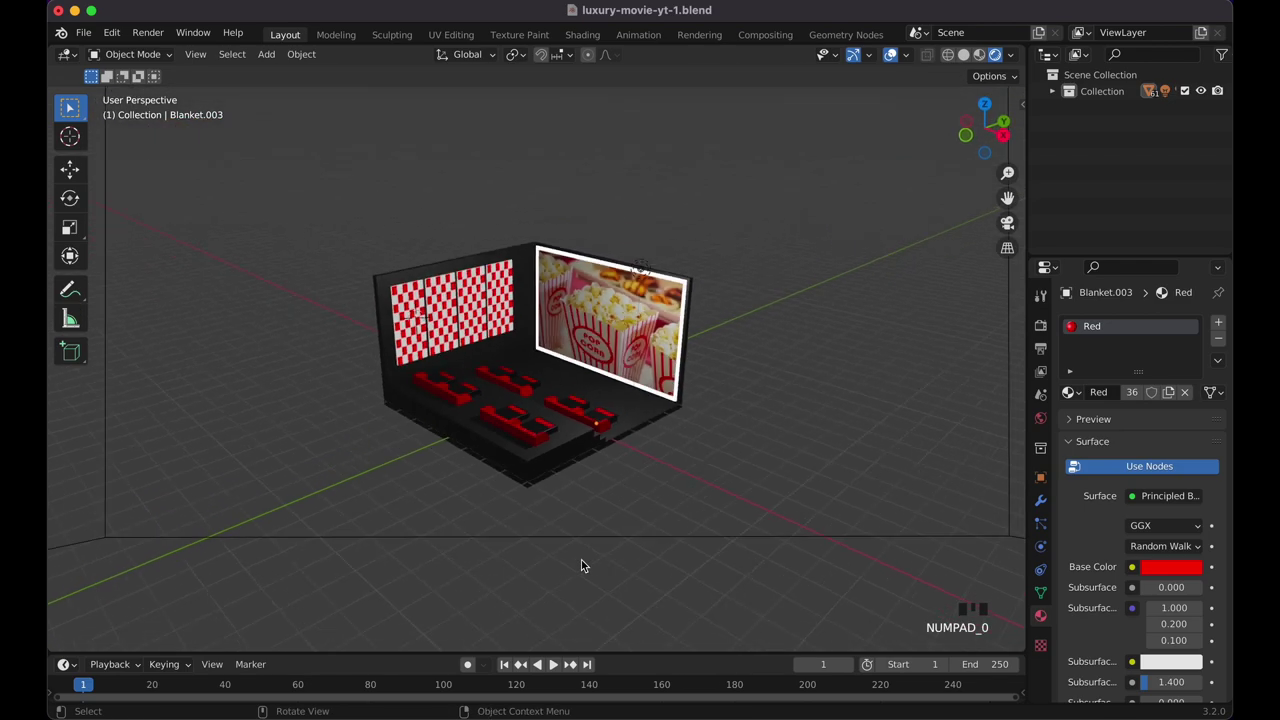
pyautogui.press('super+s')
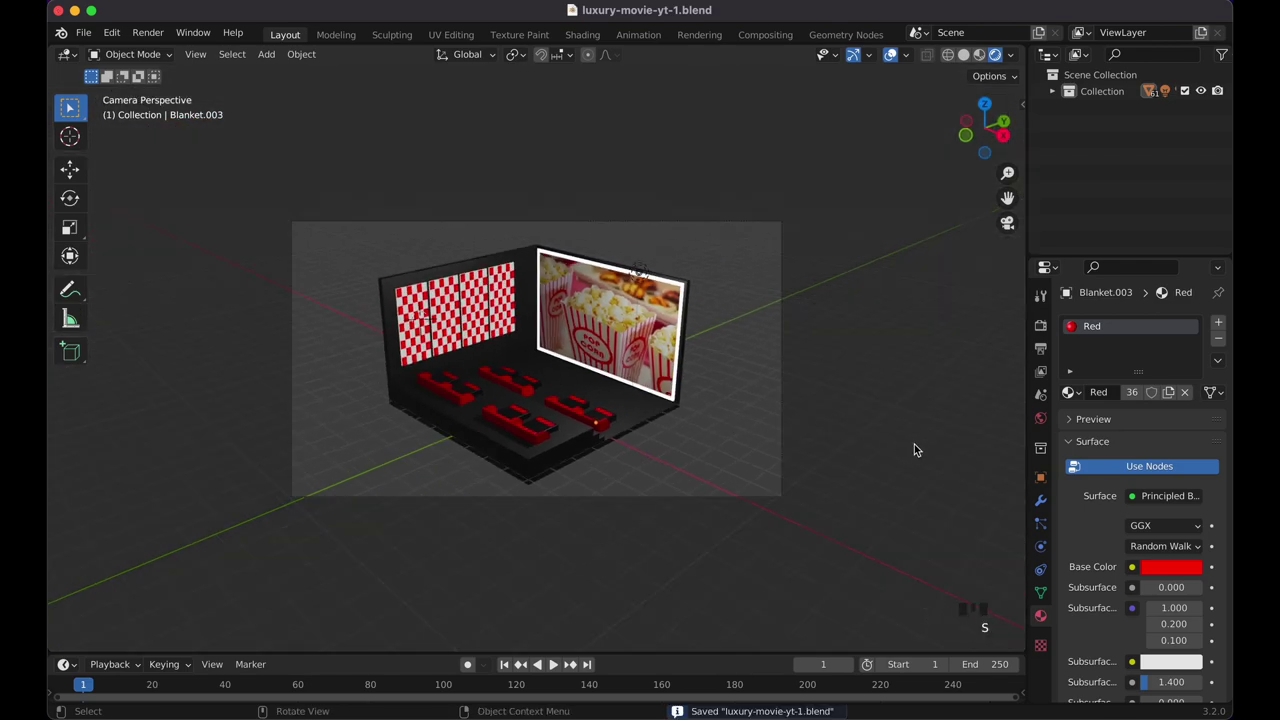
# Set the scene's render engine to Cycles.
pyautogui.click(1041, 326)
pyautogui.click(1150, 323)
pyautogui.click(1150, 376)
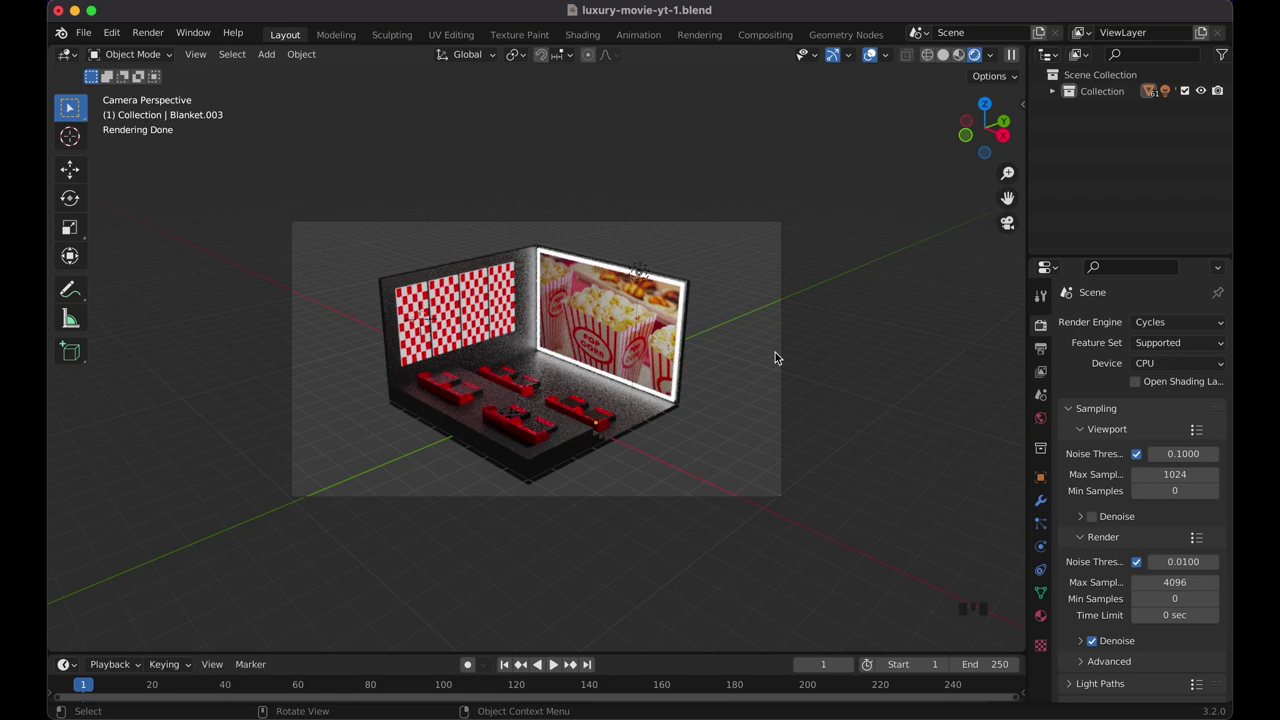
# Select the checkerboard panels and set their red emission material's strength to 5.
pyautogui.click(404, 345)
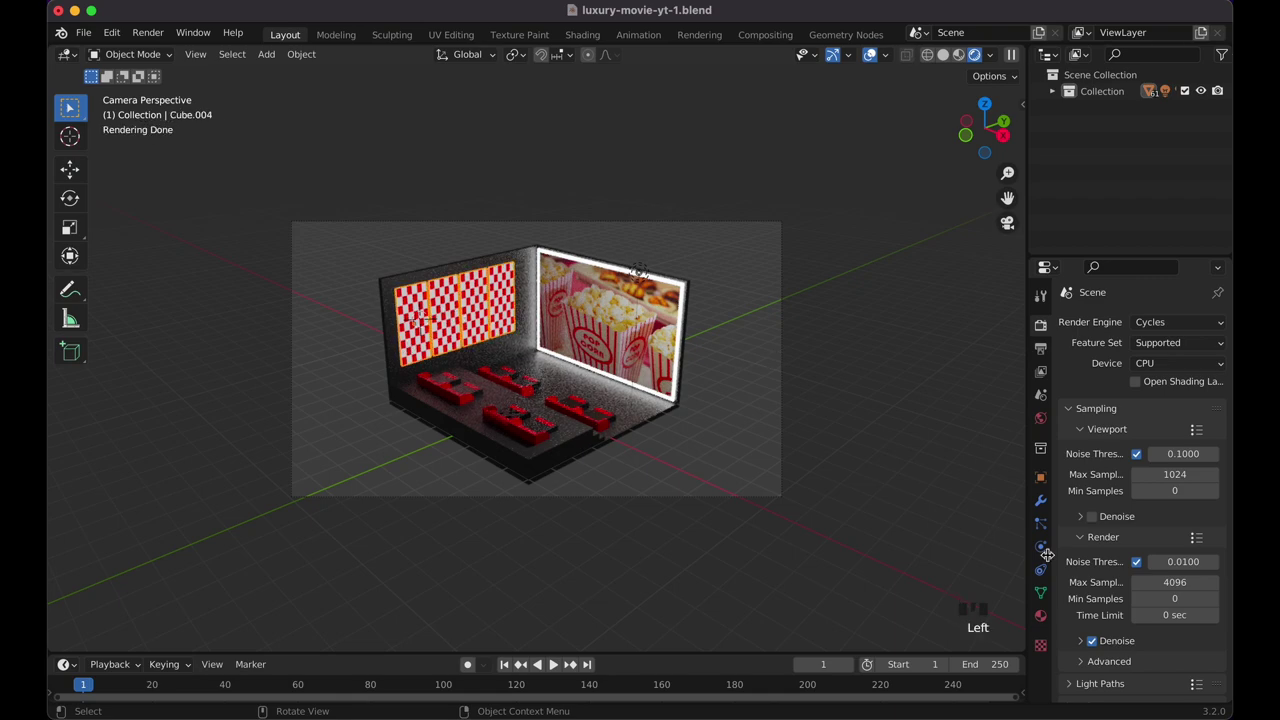
pyautogui.click(1041, 616)
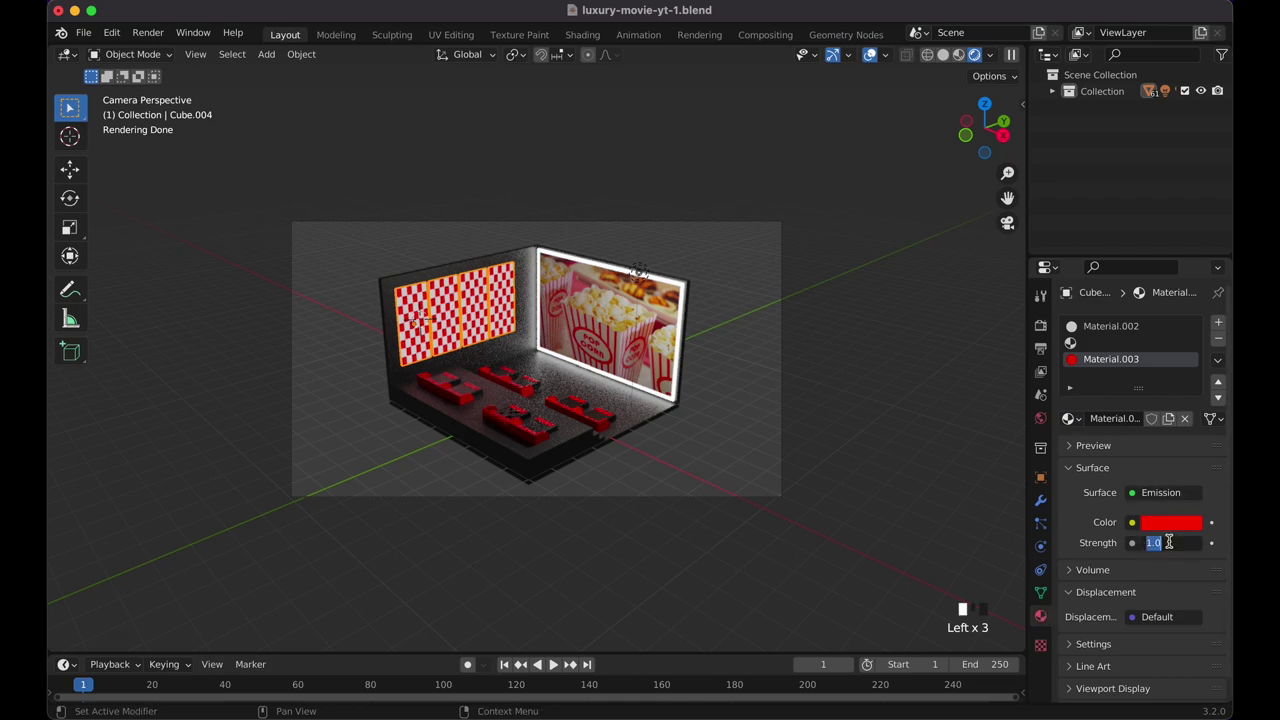
pyautogui.write('5')
pyautogui.press('Return')
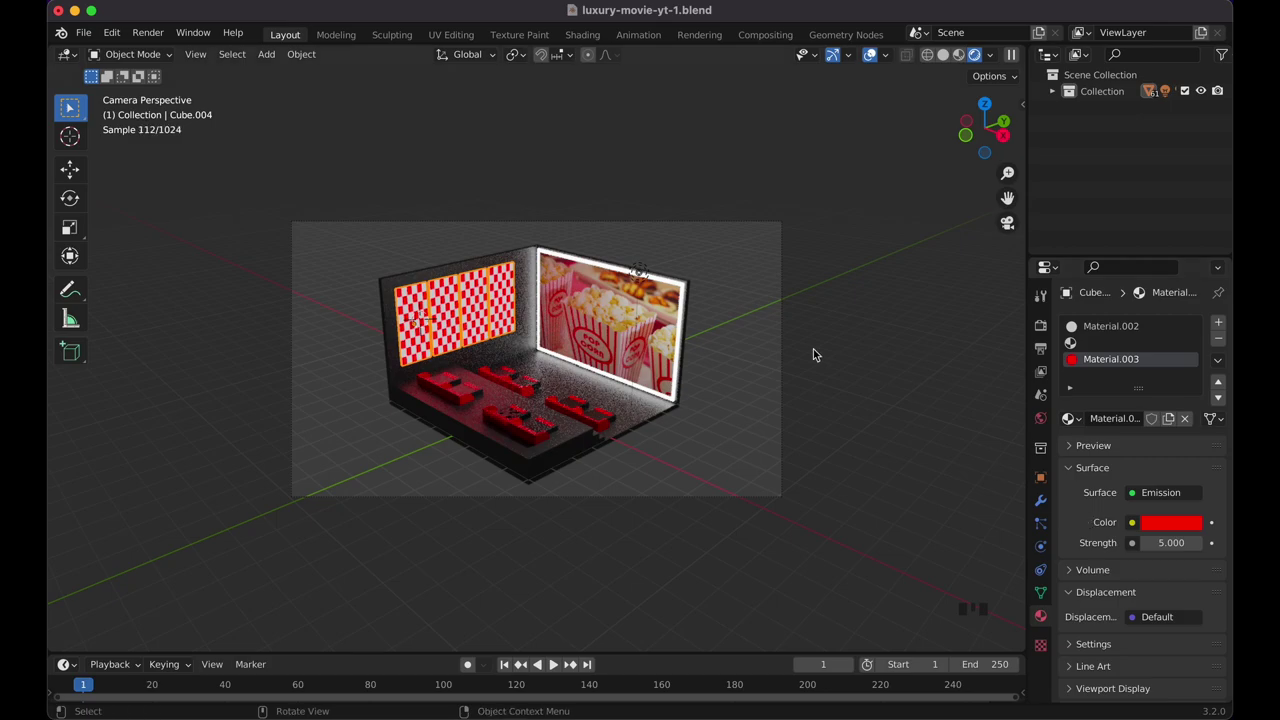
# Remove the panels' empty material slot and set the white Material.002 emission strength to 5.
pyautogui.click(1101, 325)
pyautogui.click(1098, 342)
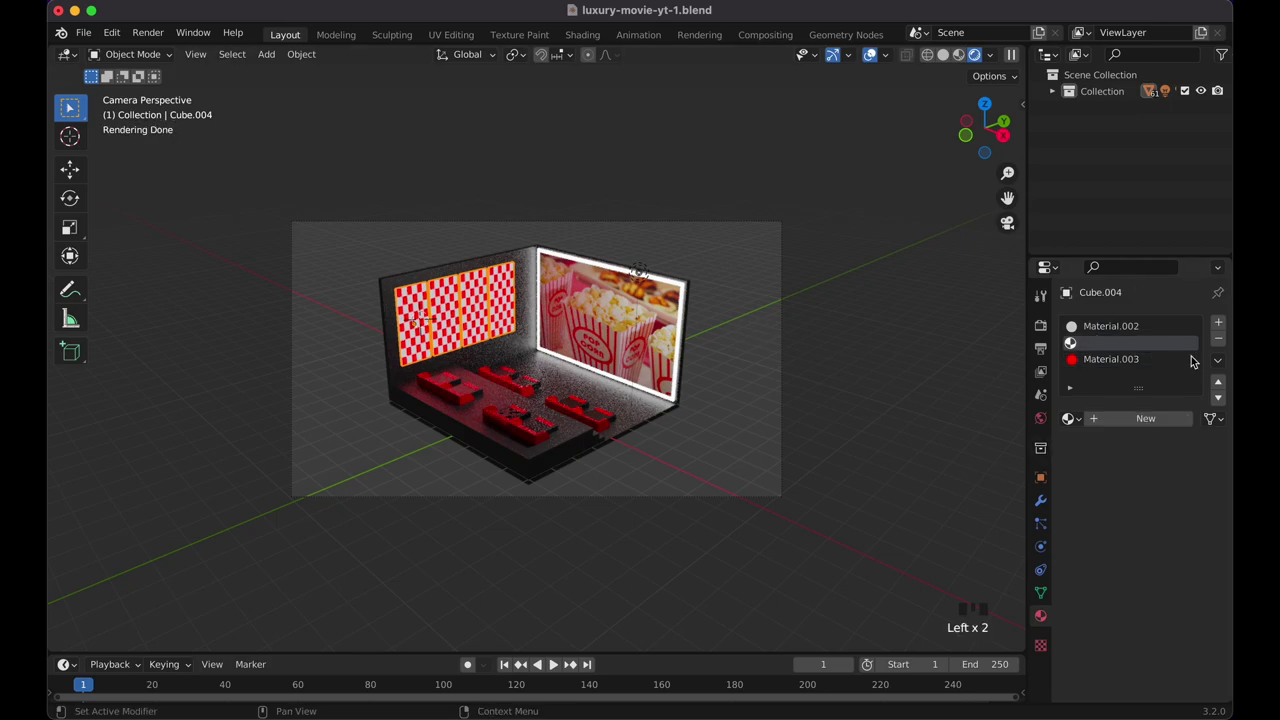
pyautogui.click(1218, 342)
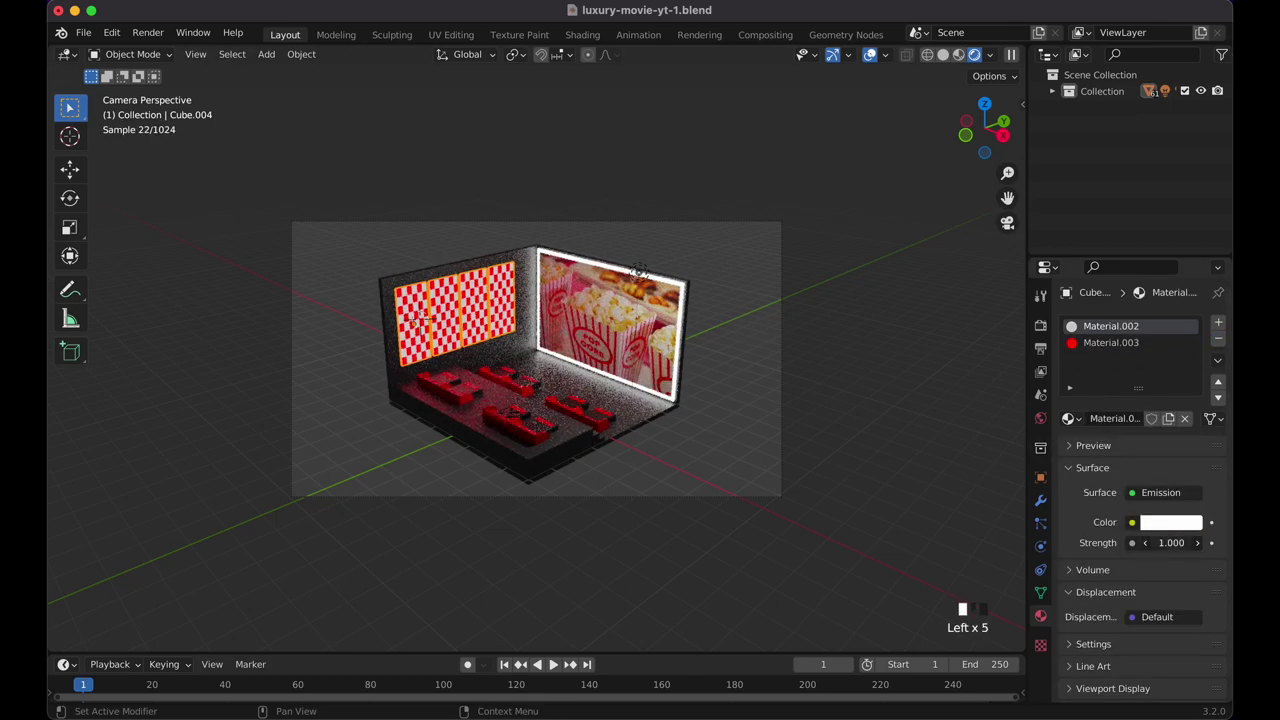
pyautogui.press('Return')
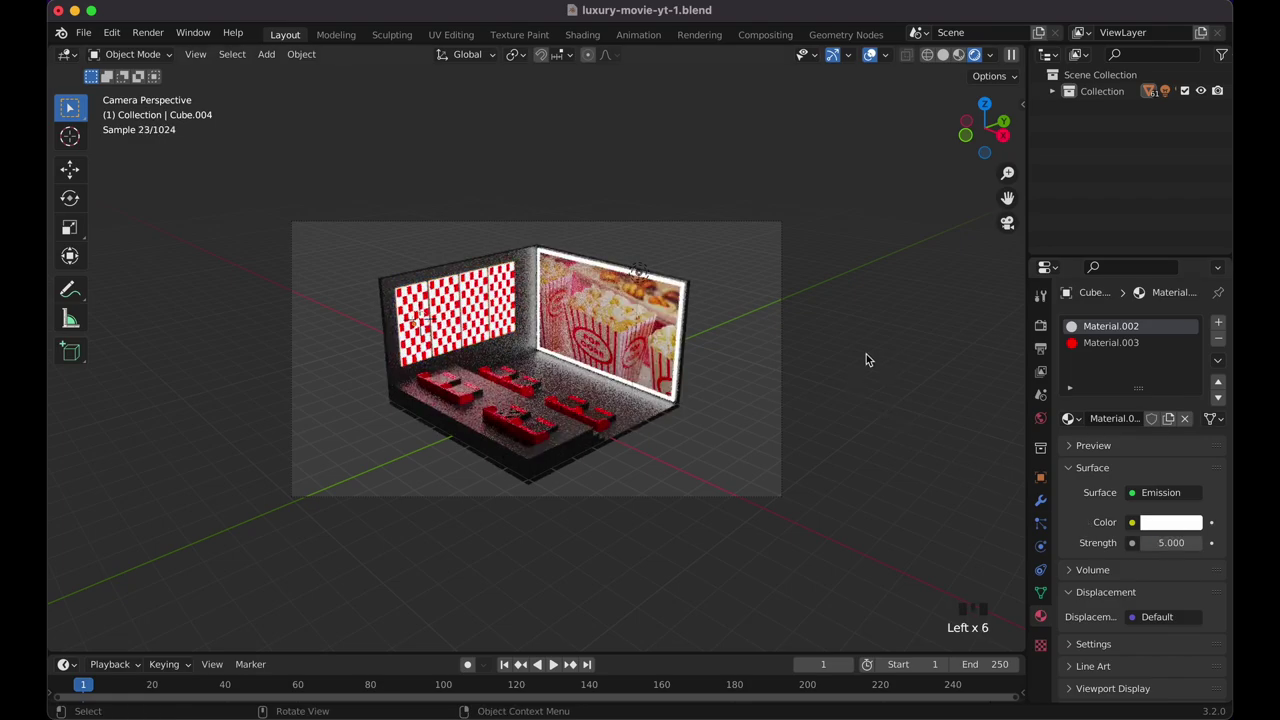
# Set the emission strength of both the white and the red panel materials to 2.
pyautogui.scroll(3, 677, 293)
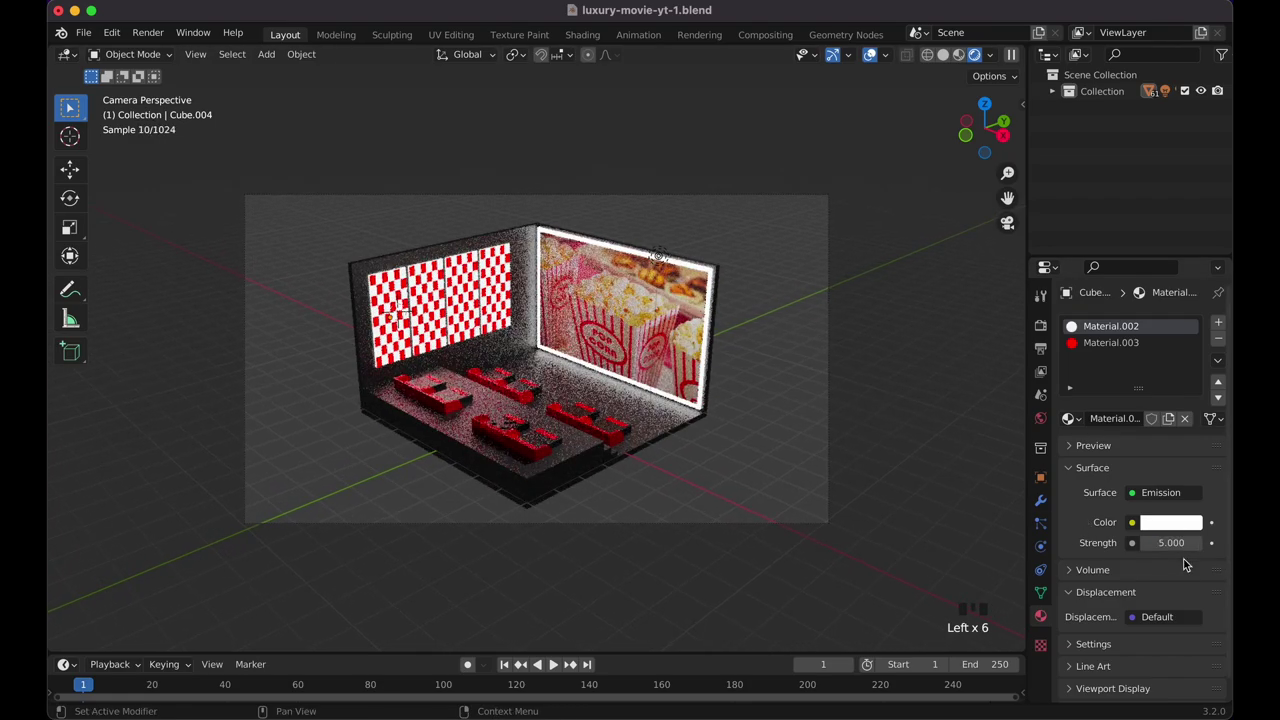
pyautogui.press('Return')
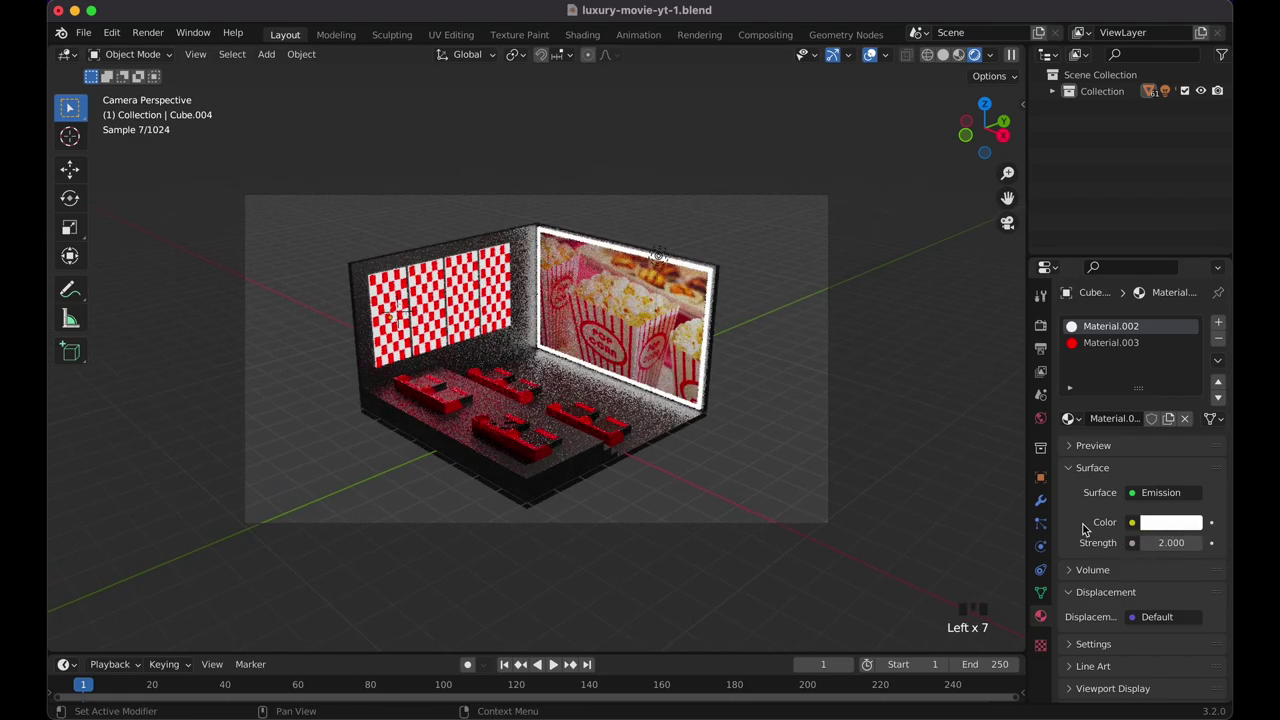
pyautogui.click(1126, 345)
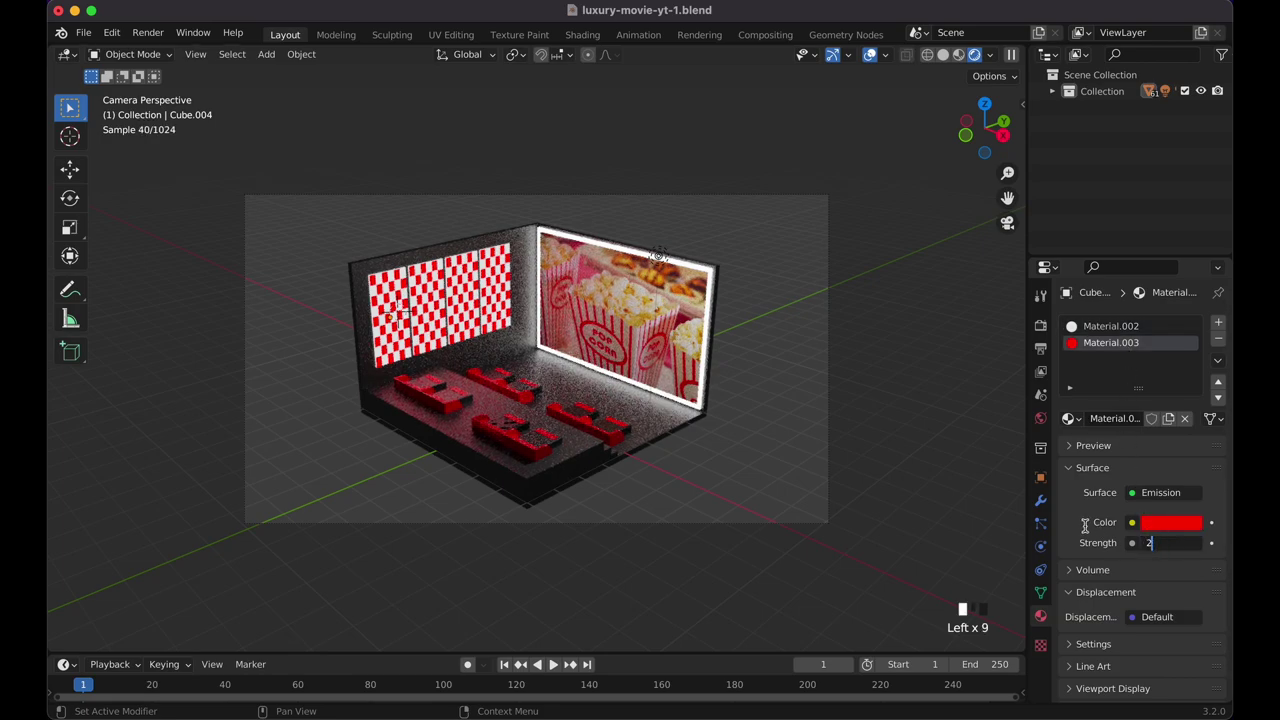
pyautogui.press('Return')
pyautogui.click(875, 374)
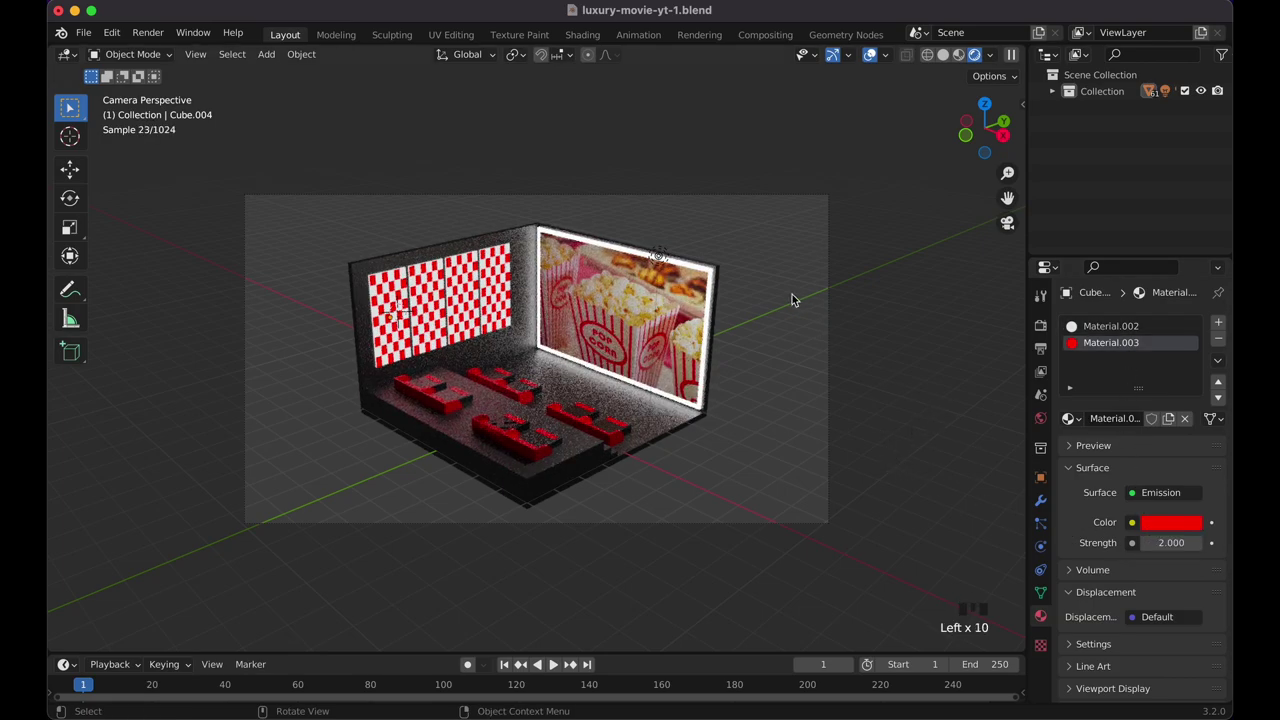
# Select the glowing frame around the popcorn screen and set its emission strength to 4.
pyautogui.click(703, 385)
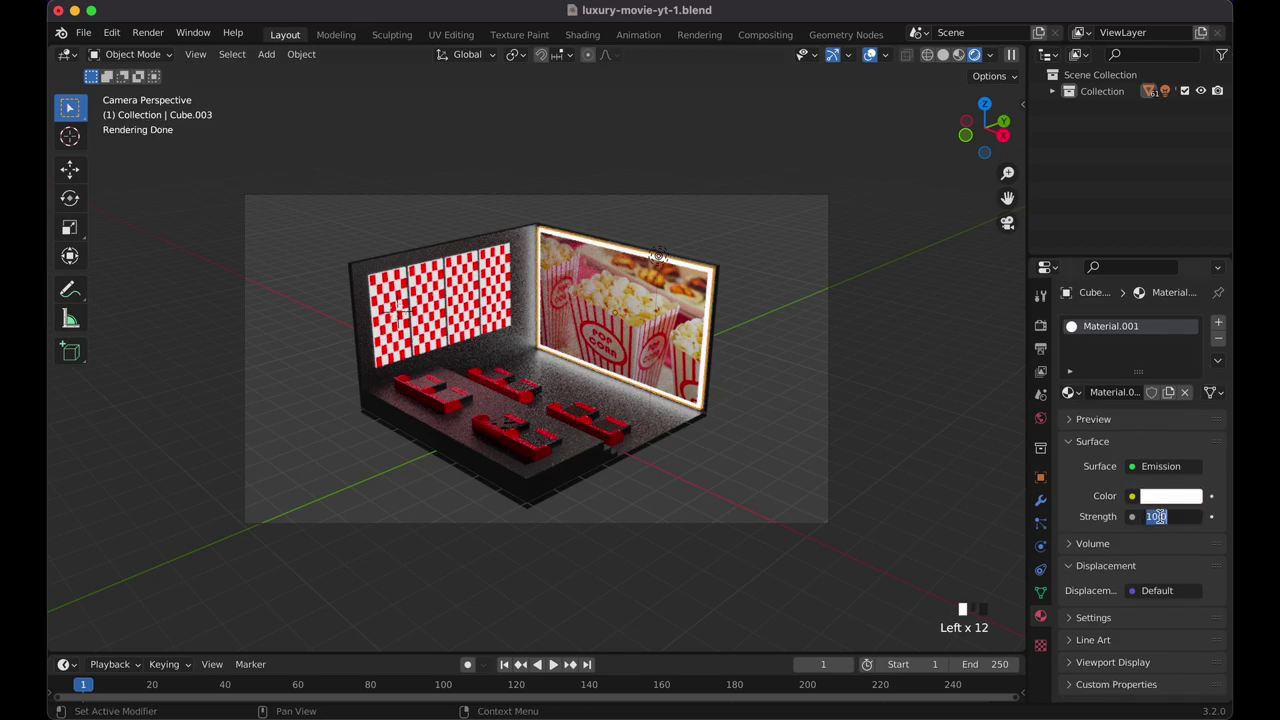
pyautogui.write('4')
pyautogui.press('Return')
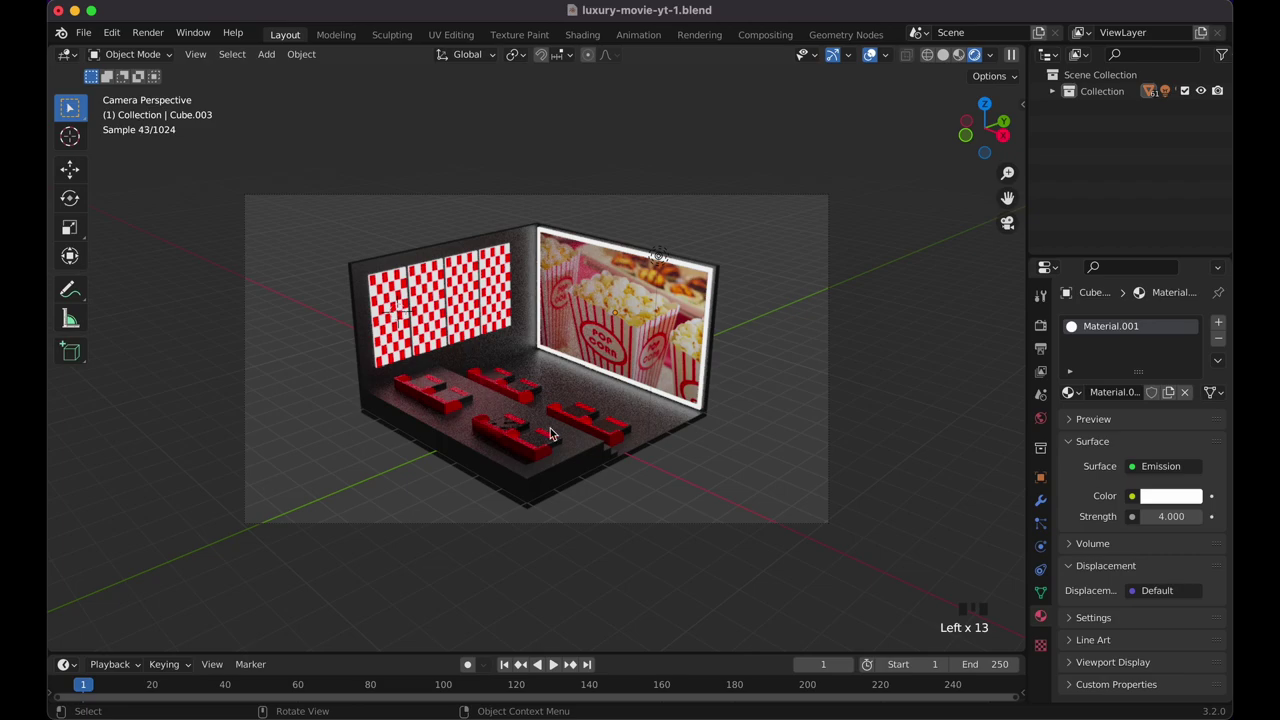
# Switch the scene's render engine to Eevee.
pyautogui.moveTo(616, 373); pyautogui.dragTo(556, 373, button='middle')
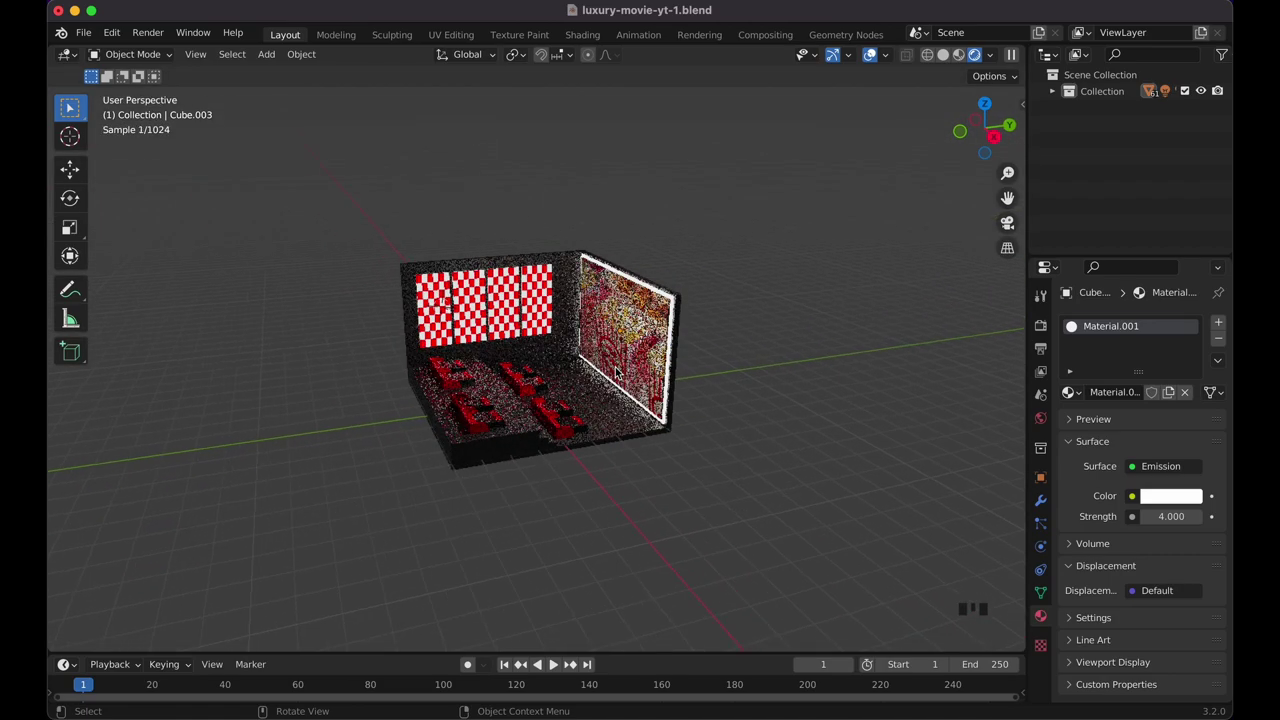
pyautogui.click(1040, 324)
pyautogui.click(1180, 323)
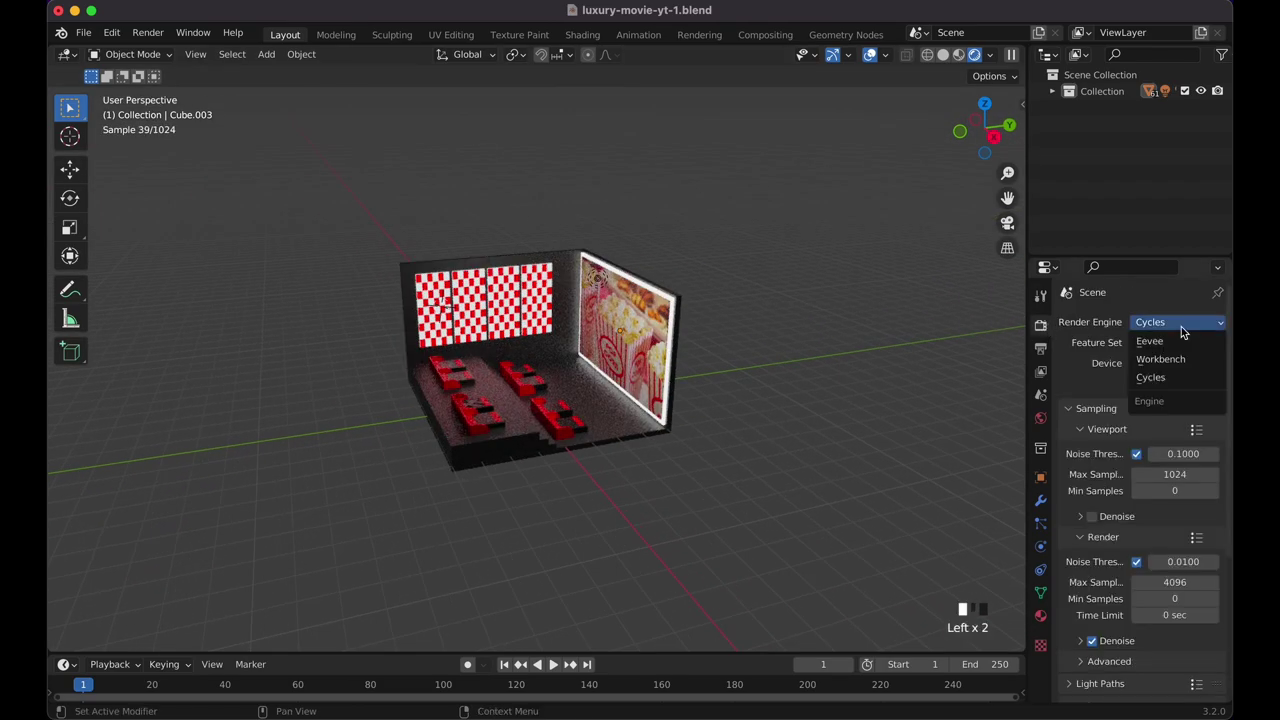
pyautogui.click(1174, 345)
# Duplicate the upper step block between the two bed rows and raise the copy about 0.807 m along Z.
pyautogui.scroll(8, 558, 384)
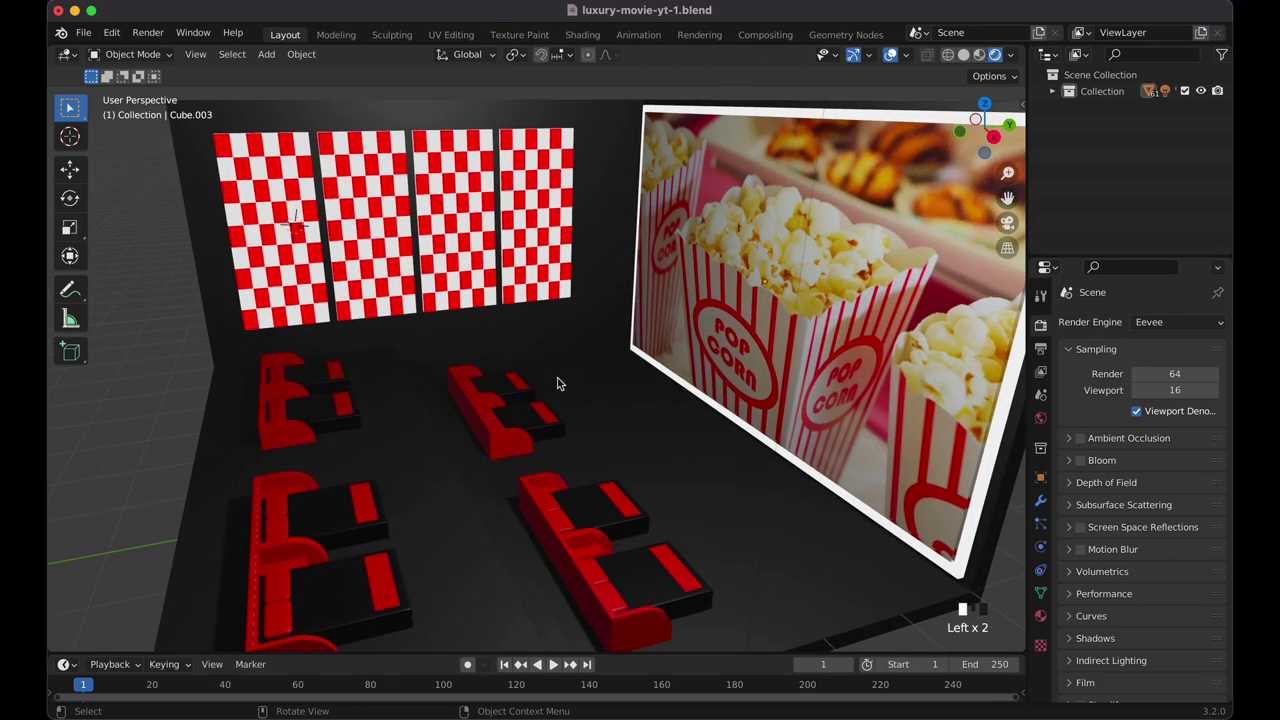
pyautogui.moveTo(558, 384); pyautogui.dragTo(508, 367, button='middle')
pyautogui.click(405, 533)
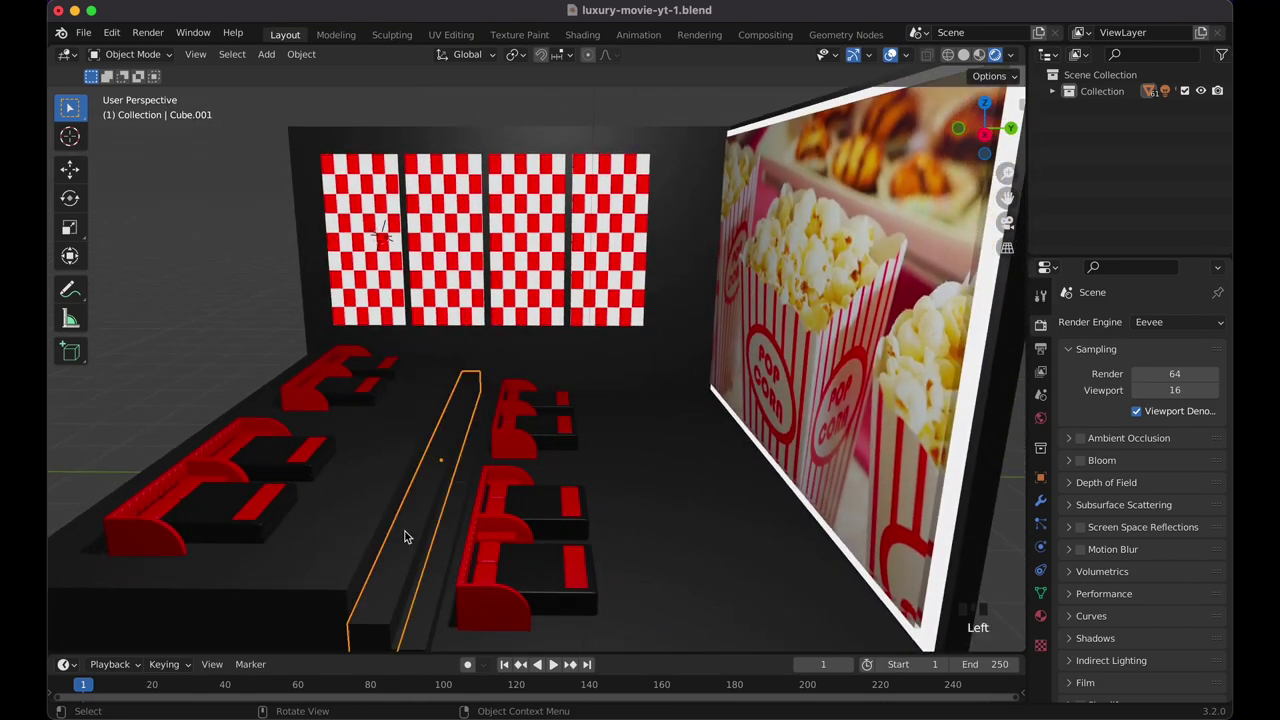
pyautogui.hscroll(3, 405, 534)
pyautogui.hotkey('shift', 'd')
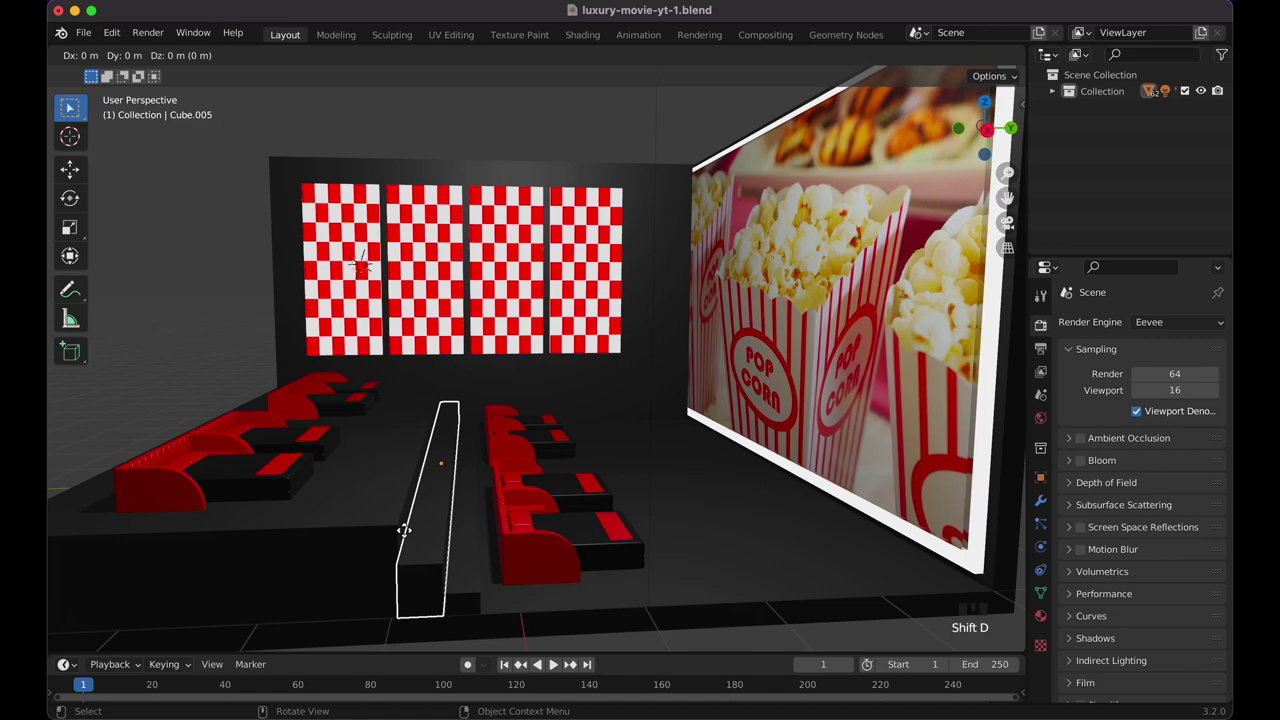
pyautogui.press('z')
pyautogui.click(417, 486)
# Scale the copied block into a thin strip, to about 0.078 along Z and about -0.156 along Y.
pyautogui.press('s')
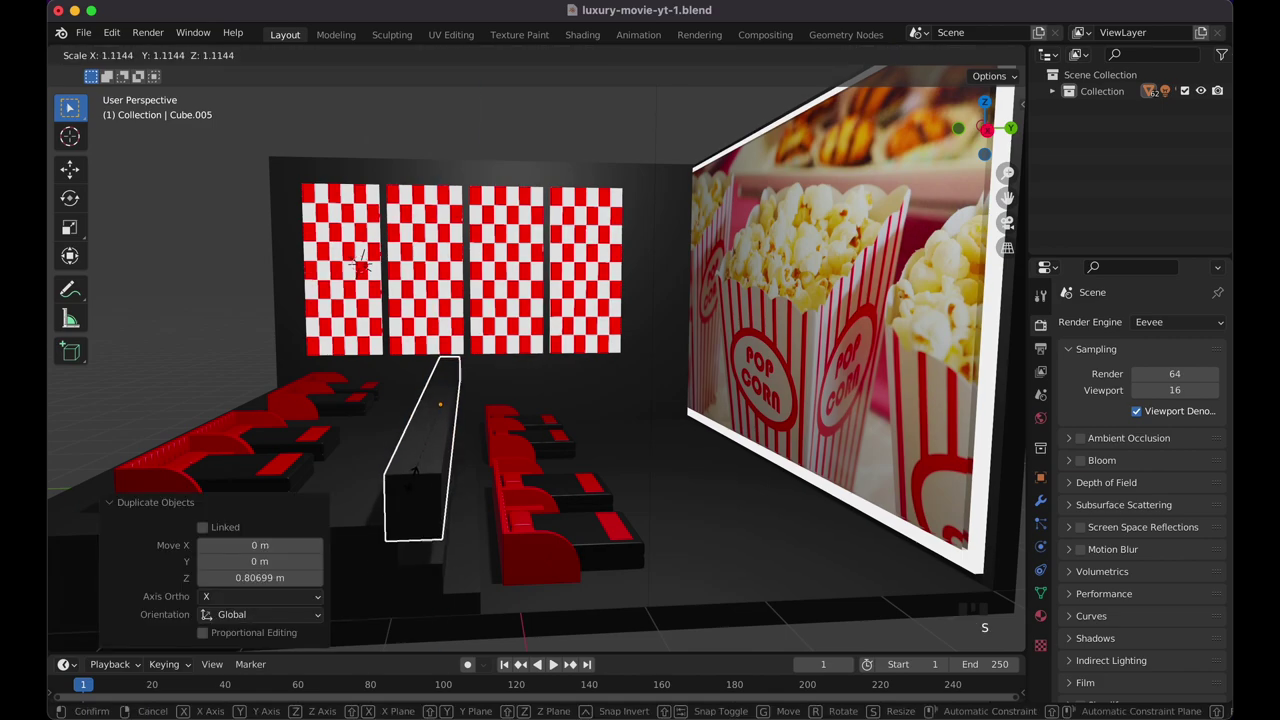
pyautogui.press('z')
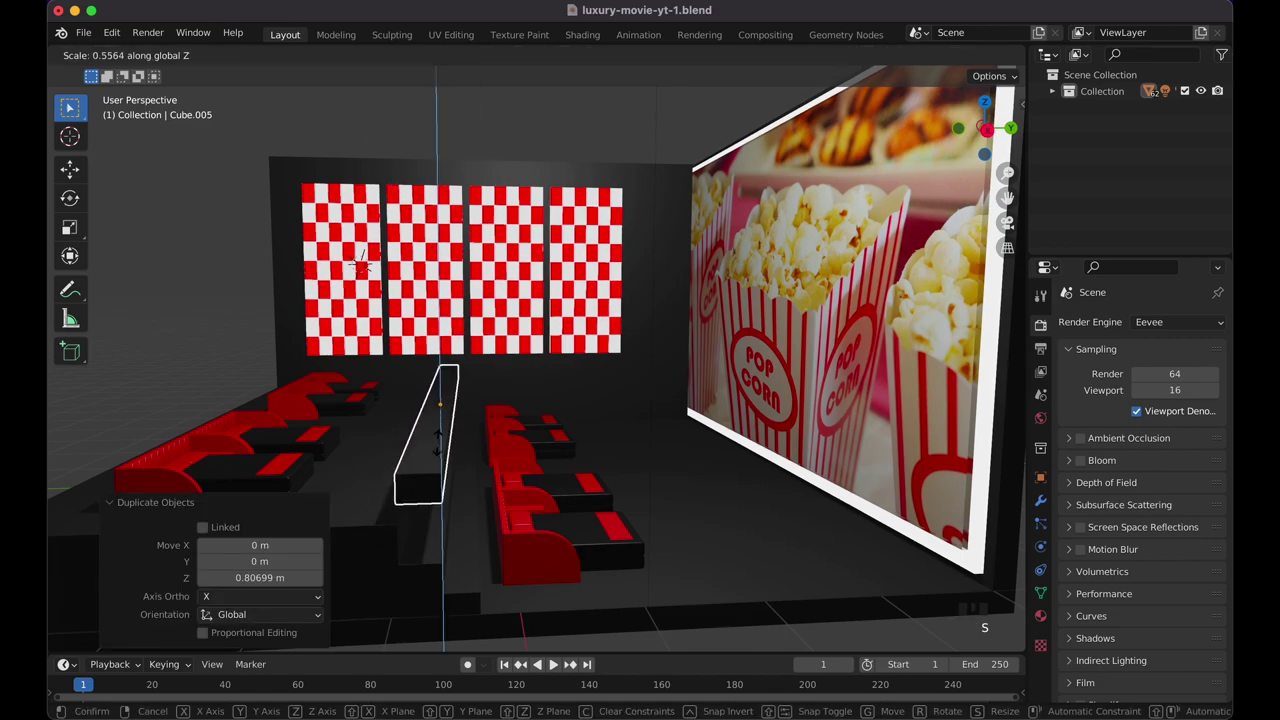
pyautogui.click(440, 413)
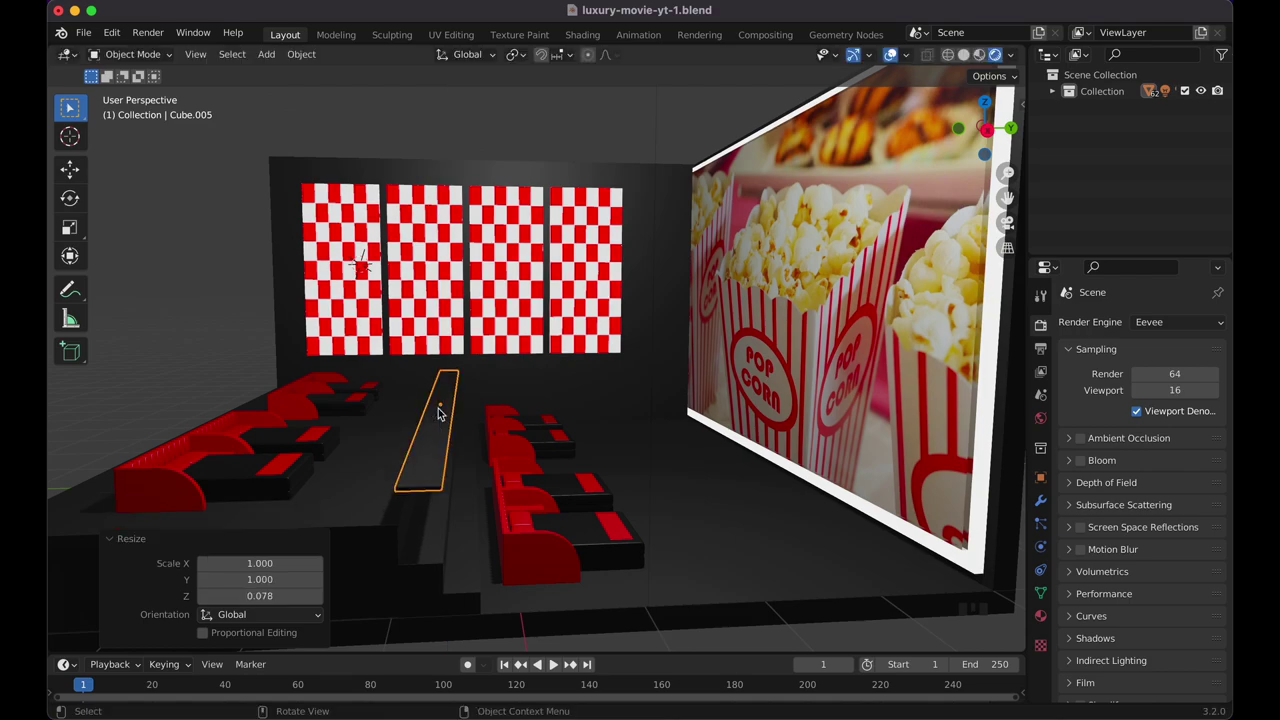
pyautogui.press('s')
pyautogui.press('y')
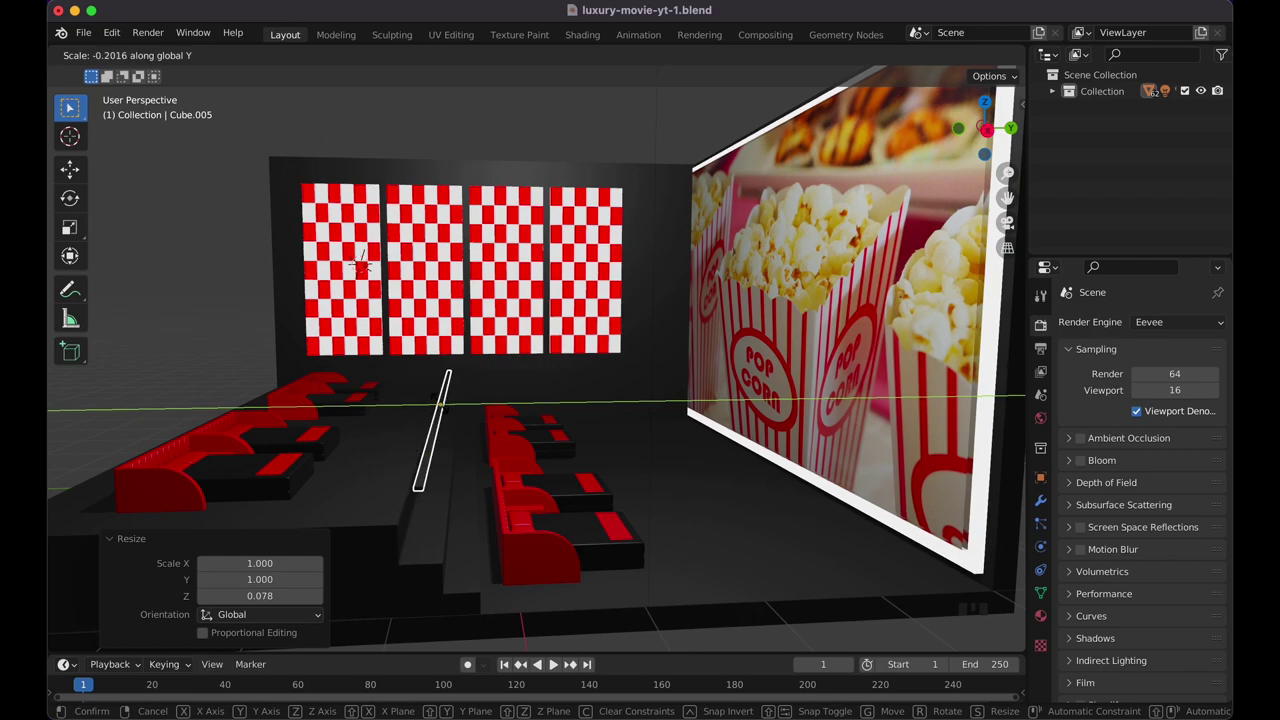
pyautogui.click(441, 408)
# Lower the strip about 0.562 m along Z onto the upper step, working from the right orthographic view.
pyautogui.scroll(3, 441, 408)
pyautogui.keyDown('shift'); pyautogui.scroll(-5, 441, 408); pyautogui.keyUp('shift')
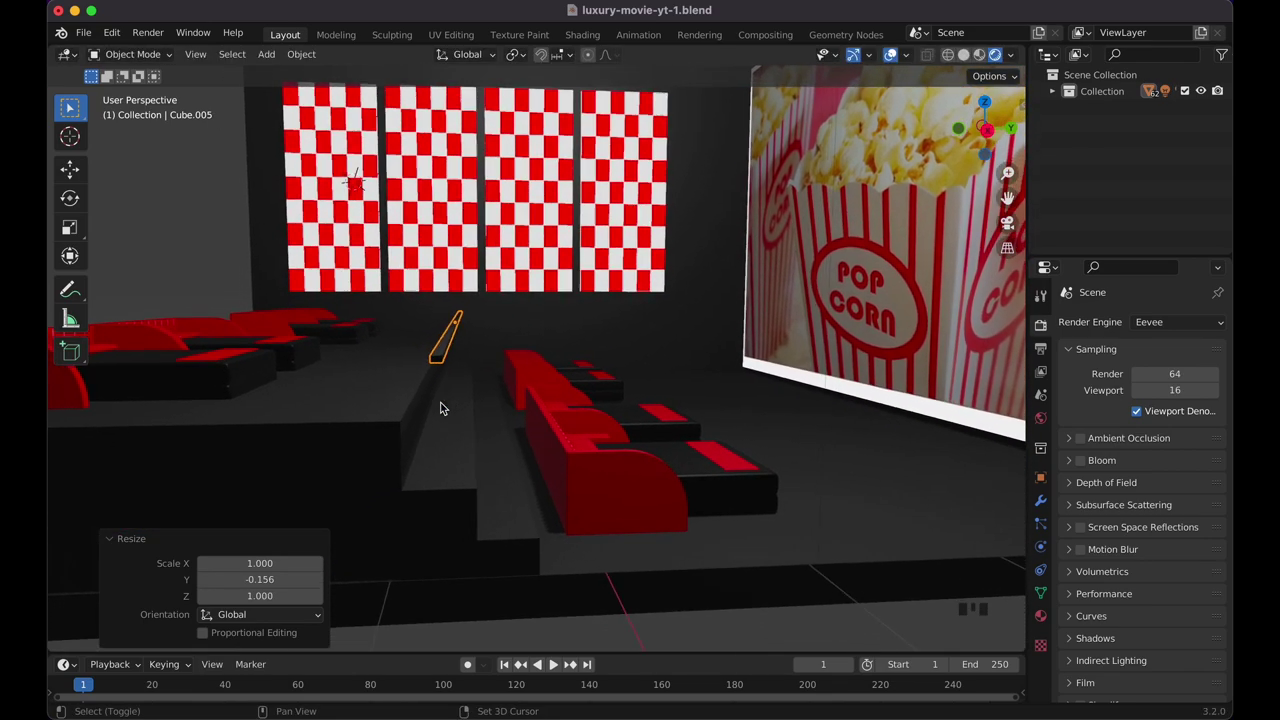
pyautogui.keyDown('shift'); pyautogui.hscroll(2, 441, 408); pyautogui.keyUp('shift')
pyautogui.press('KP_3')
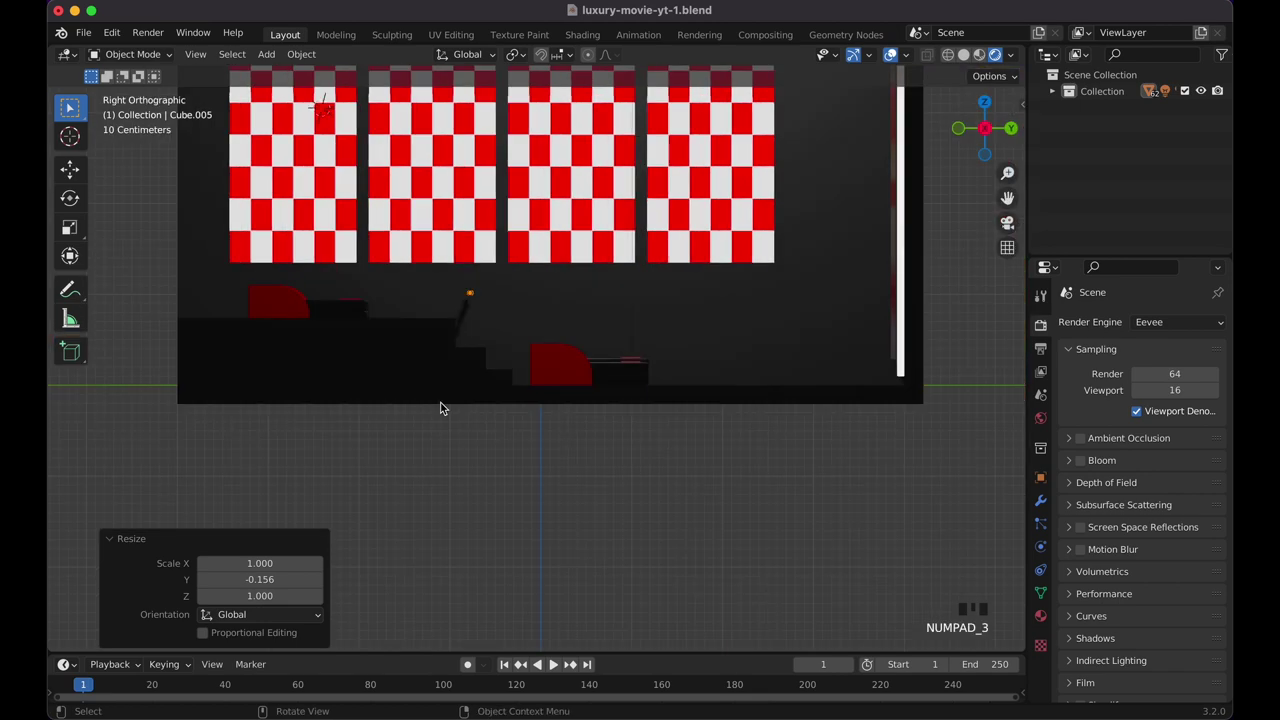
pyautogui.press('g')
pyautogui.middleClick(440, 402)
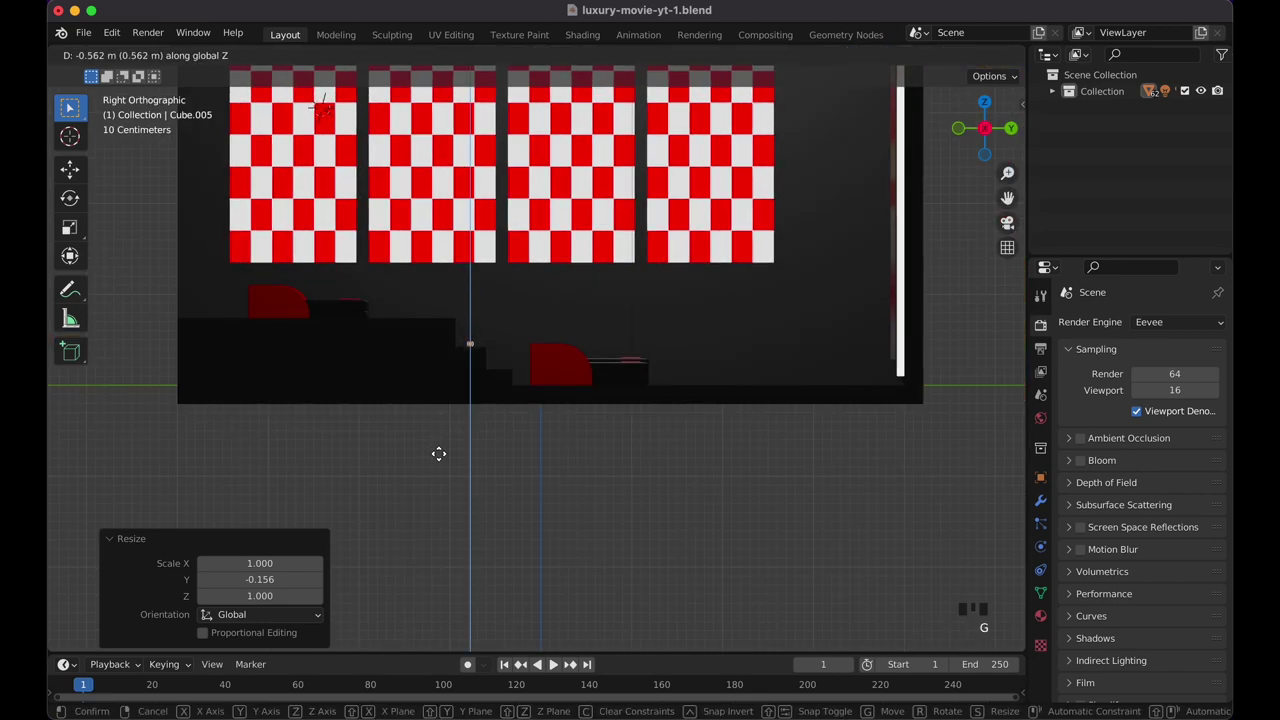
pyautogui.click(439, 453)
# Move the strip about -0.145 m along Y against the platform's riser and assign the emissive Material.001 to it.
pyautogui.press('g')
pyautogui.press('y')
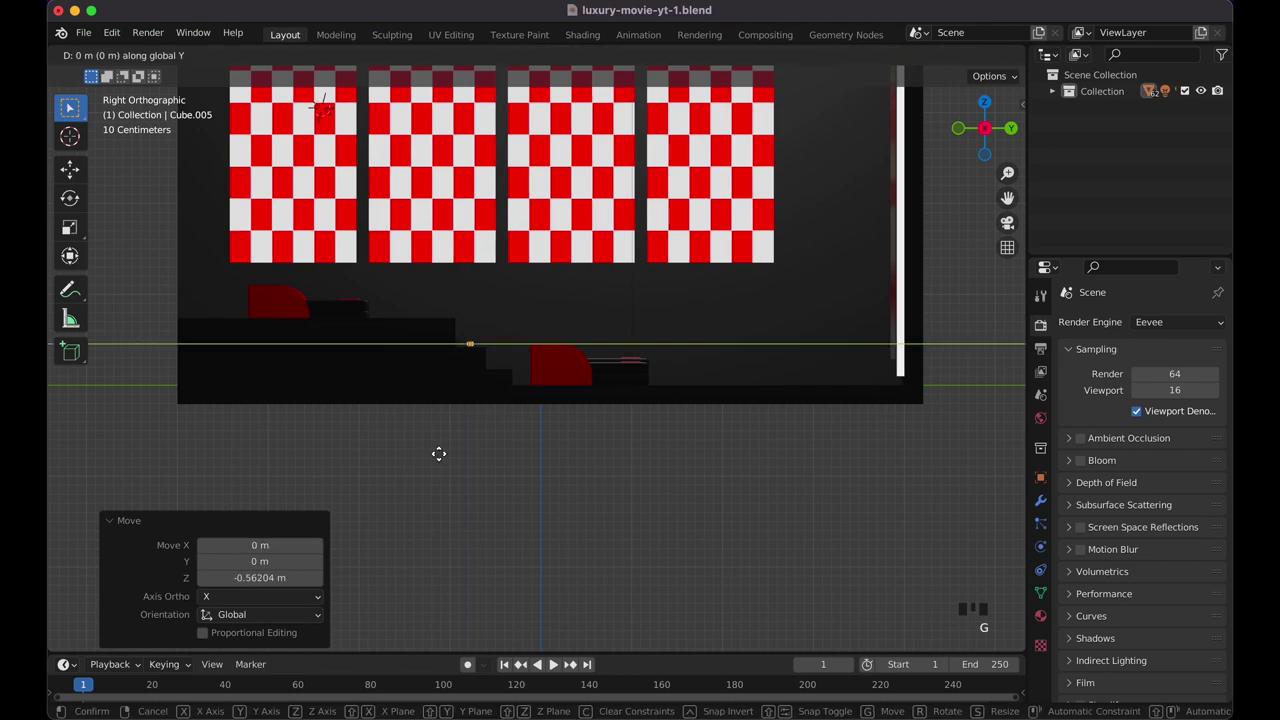
pyautogui.click(426, 454)
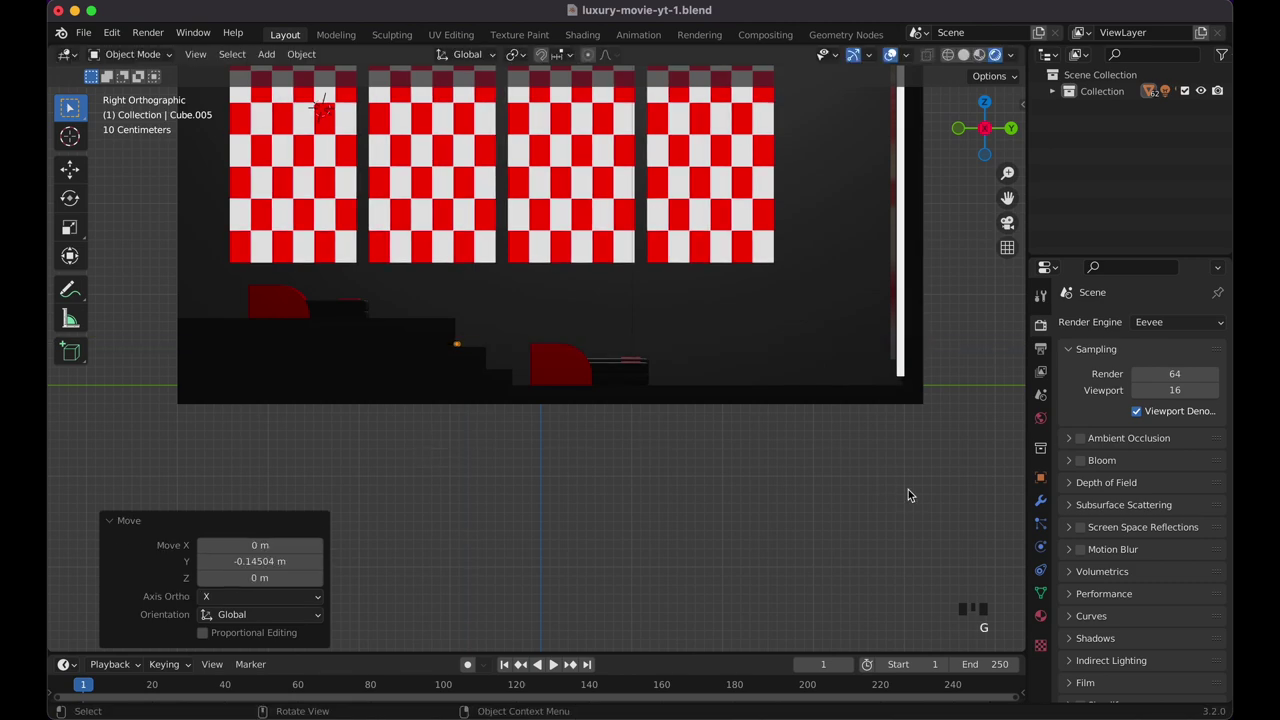
pyautogui.click(1040, 617)
pyautogui.scroll(3, 734, 390)
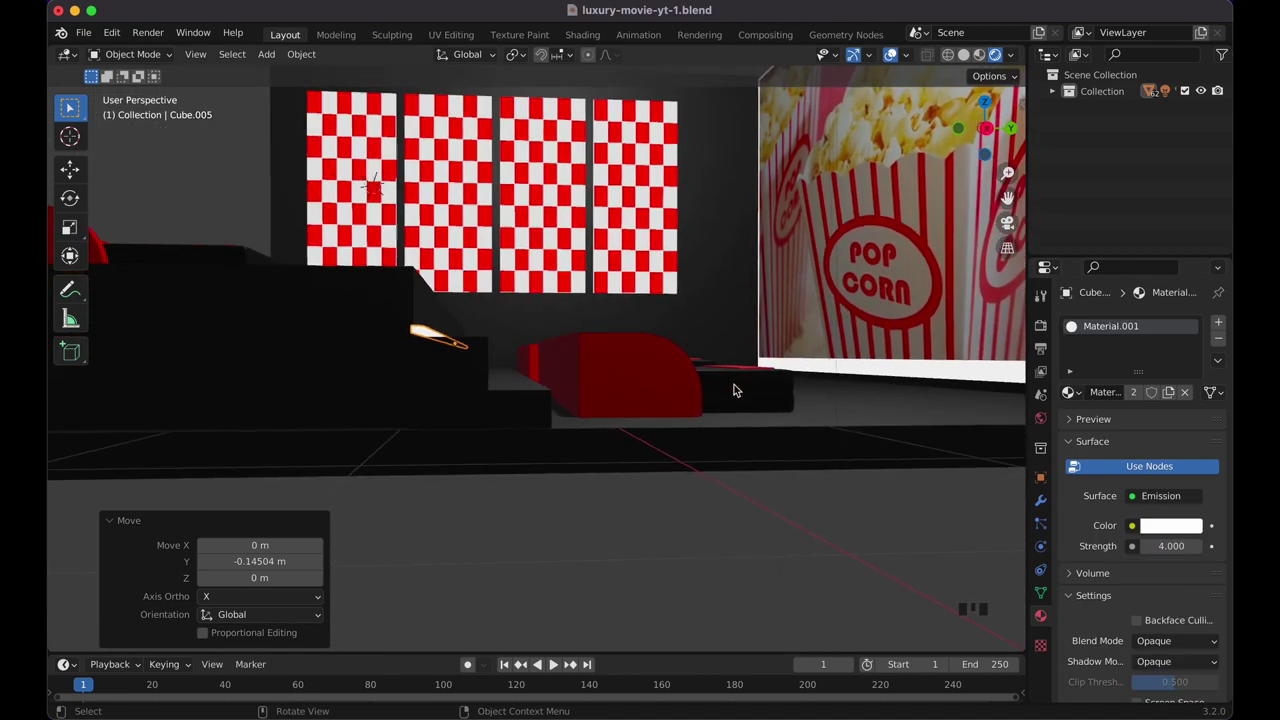
# Duplicate the light strip for the lower step, offset about 0.325 m along Y and lowered about 0.268 m along Z.
pyautogui.hotkey('shift', 'd')
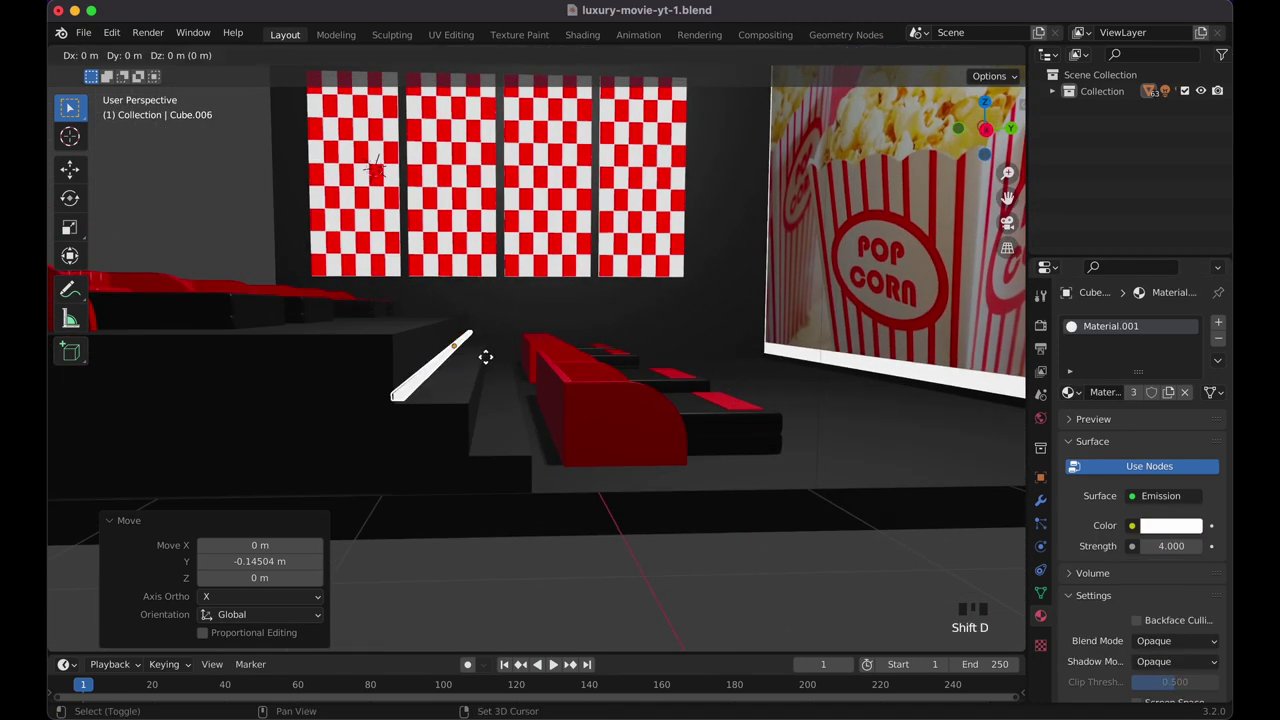
pyautogui.press('y')
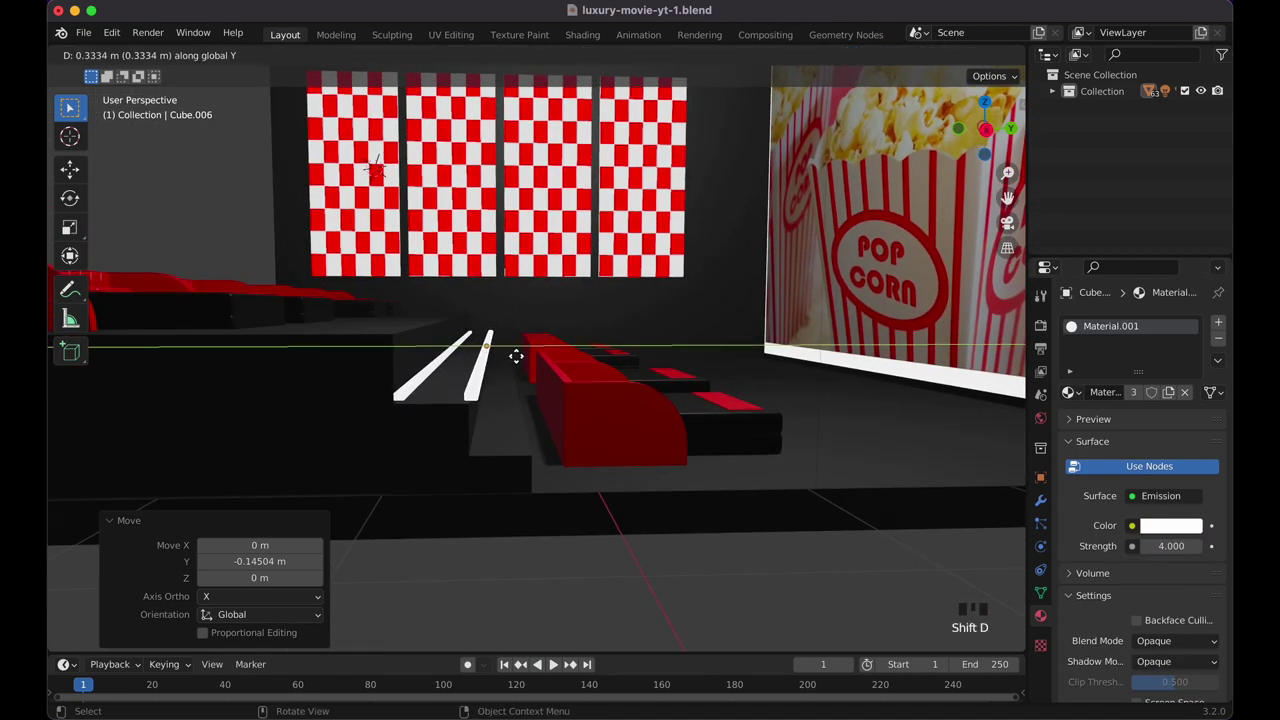
pyautogui.click(515, 356)
pyautogui.press('g')
pyautogui.press('z')
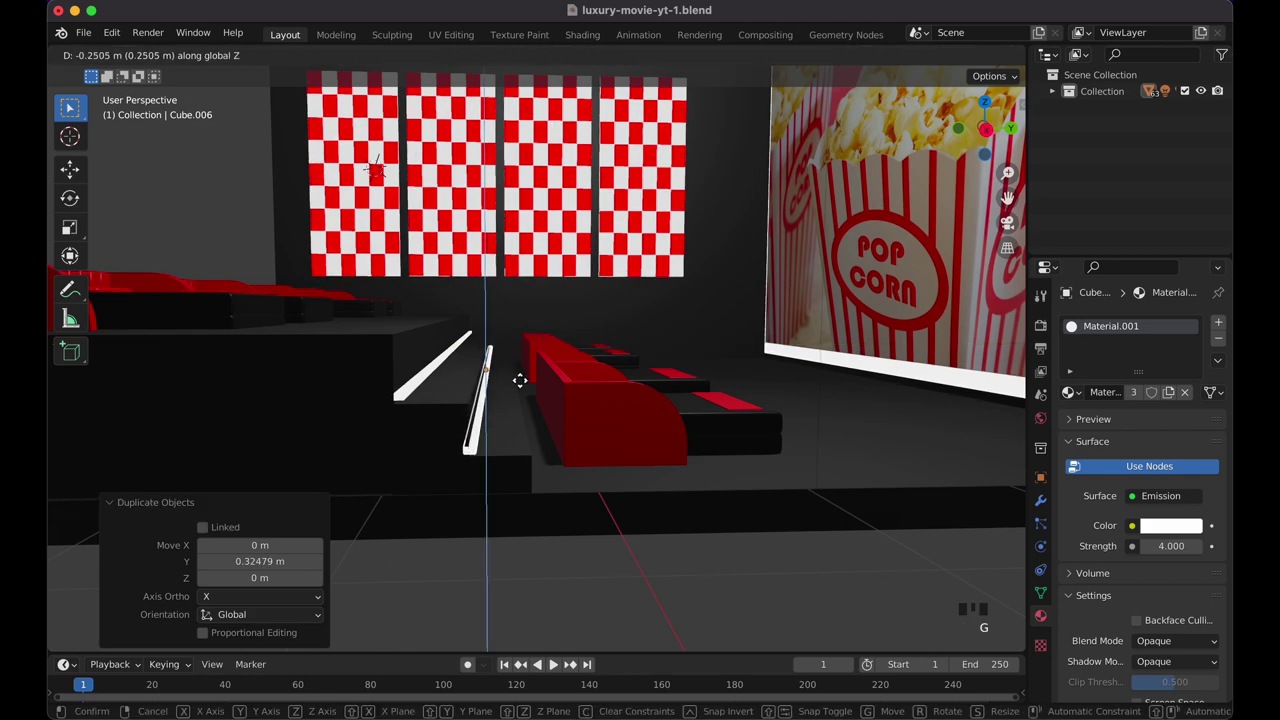
pyautogui.click(521, 382)
# Duplicate the light strip for the lowest step, offset about 0.281 m along Y and lowered about 0.172 m along Z.
pyautogui.press('KP_3')
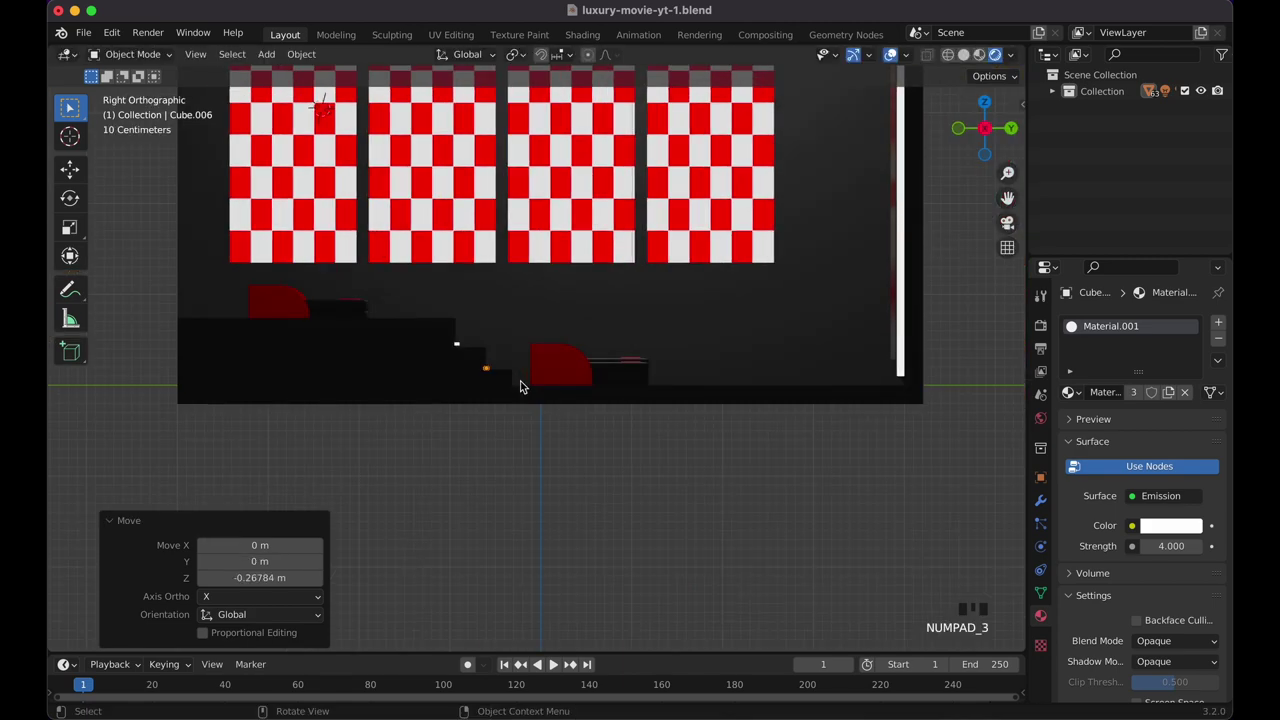
pyautogui.hotkey('shift', 'd')
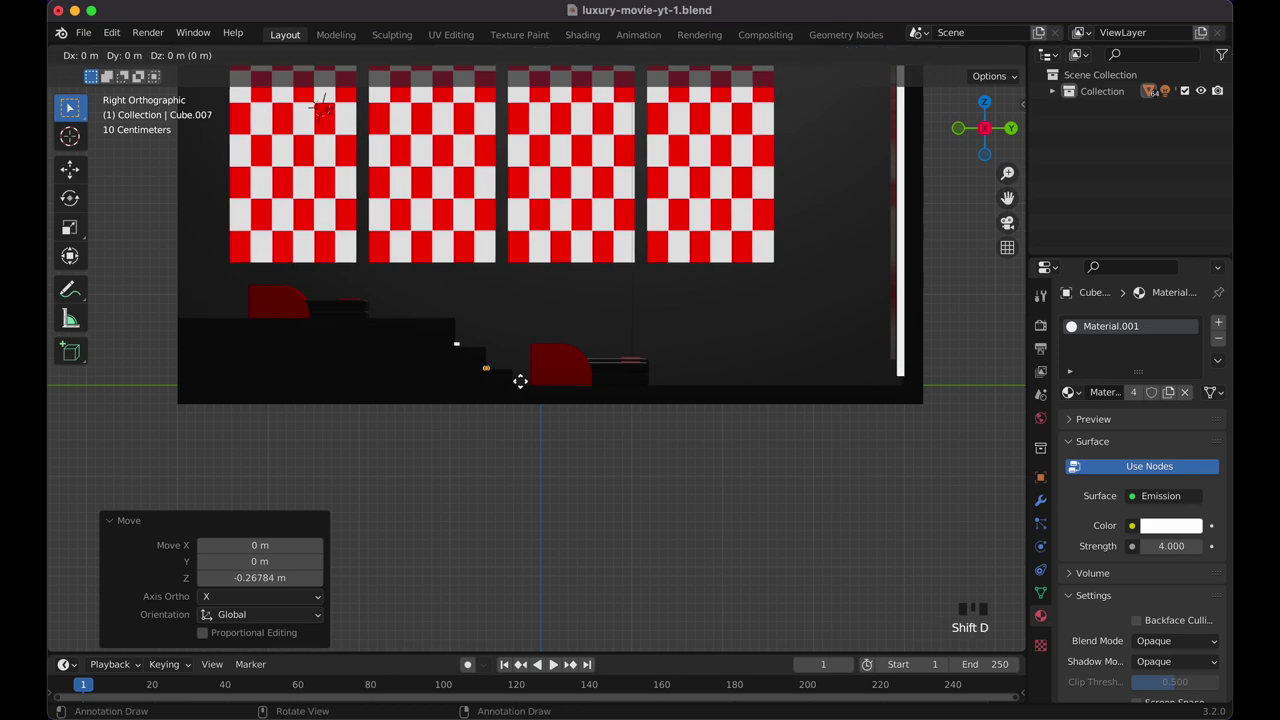
pyautogui.press('y')
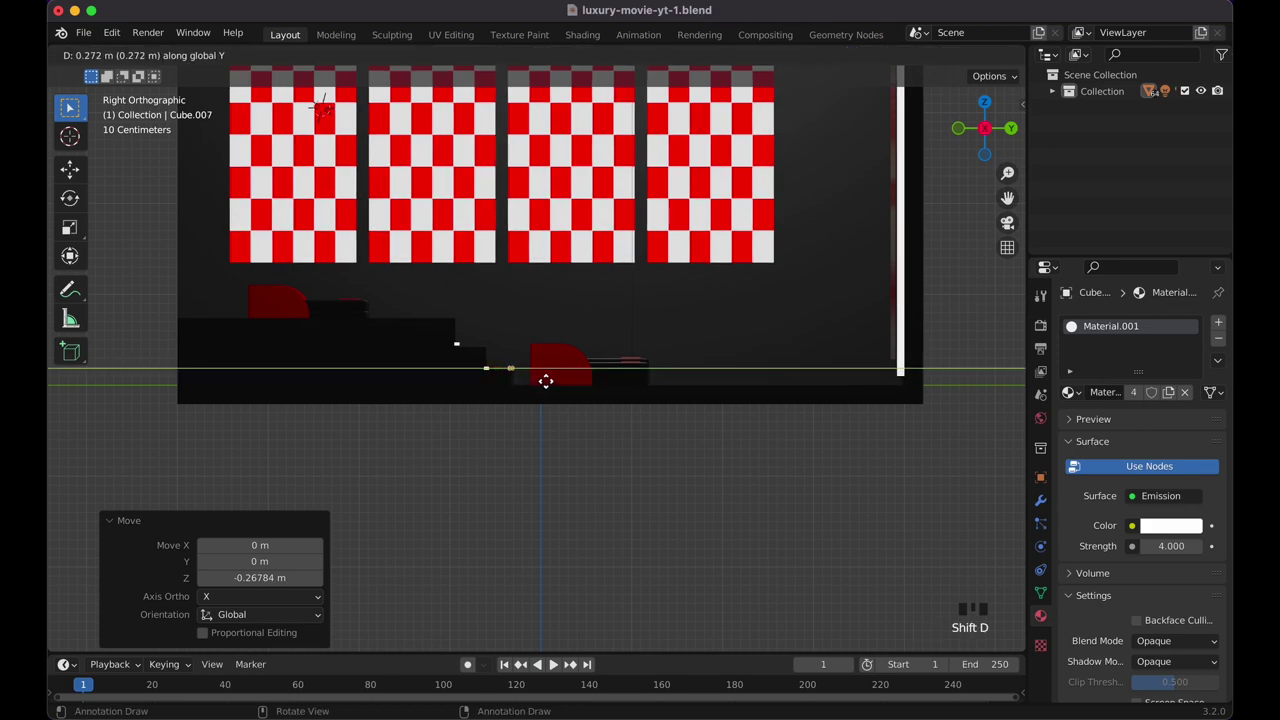
pyautogui.click(547, 386)
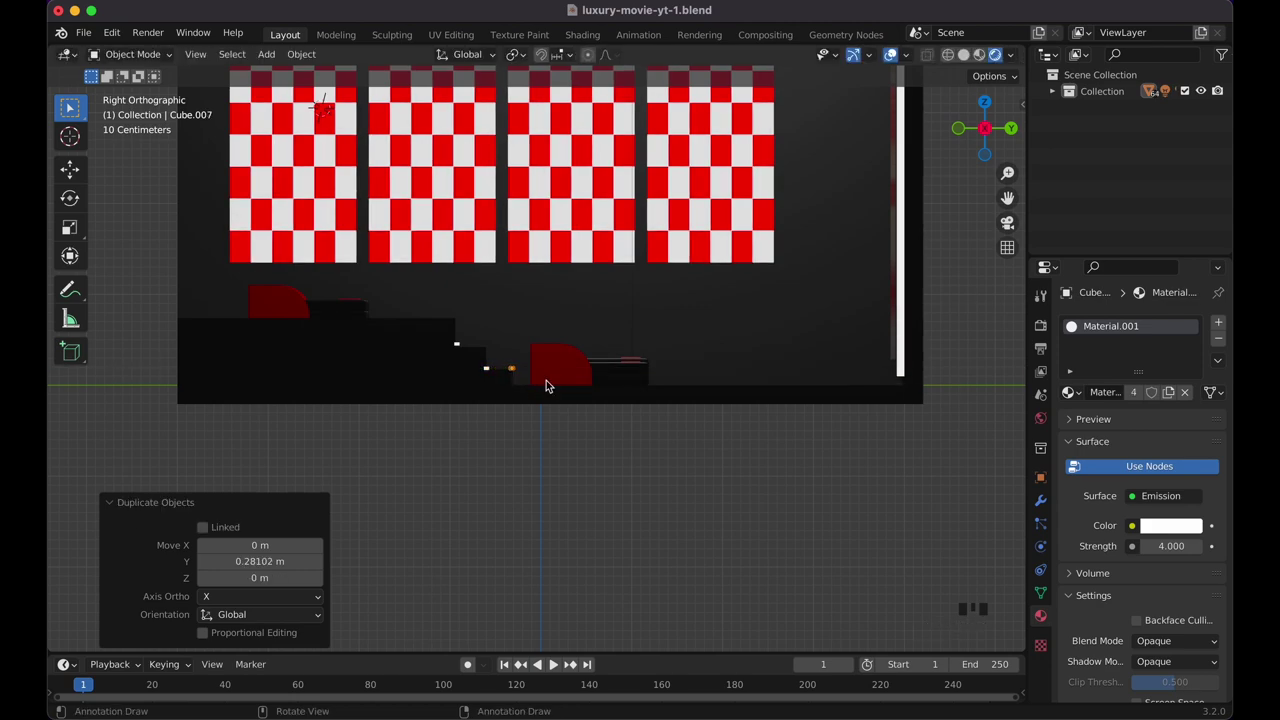
pyautogui.press('g')
pyautogui.press('z')
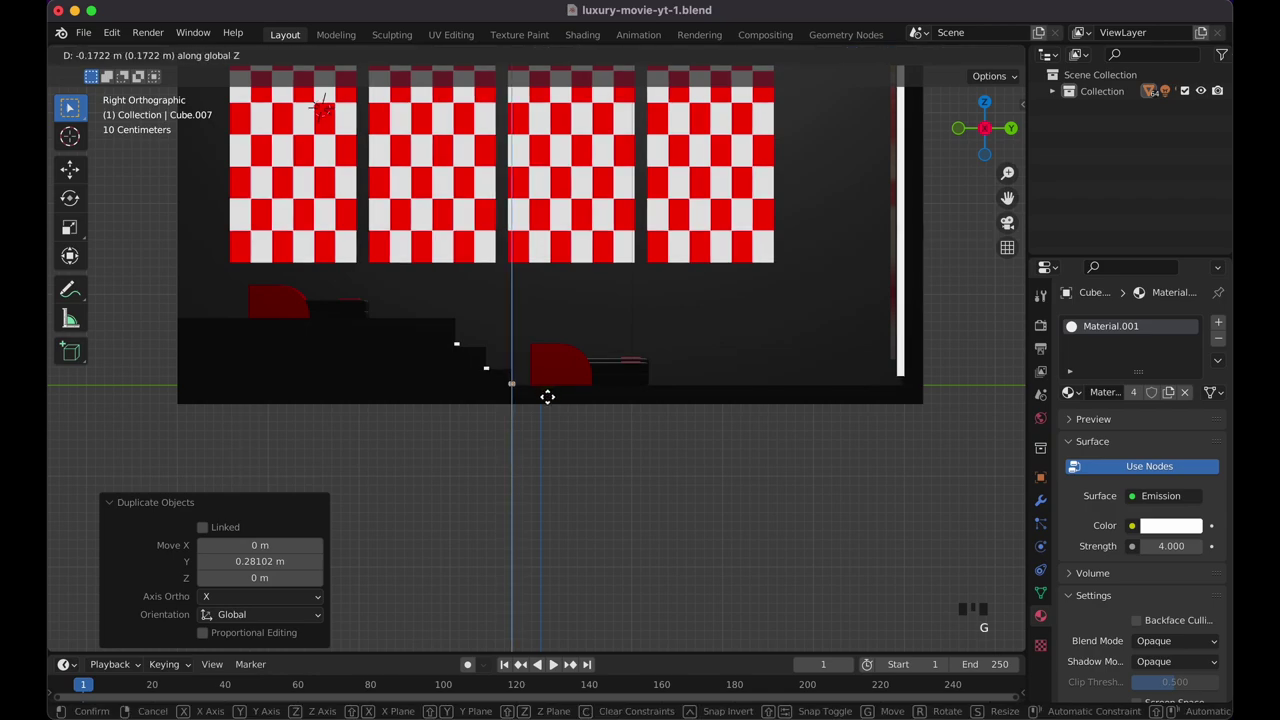
pyautogui.click(547, 397)
pyautogui.scroll(5, 549, 402)
pyautogui.click(653, 386)
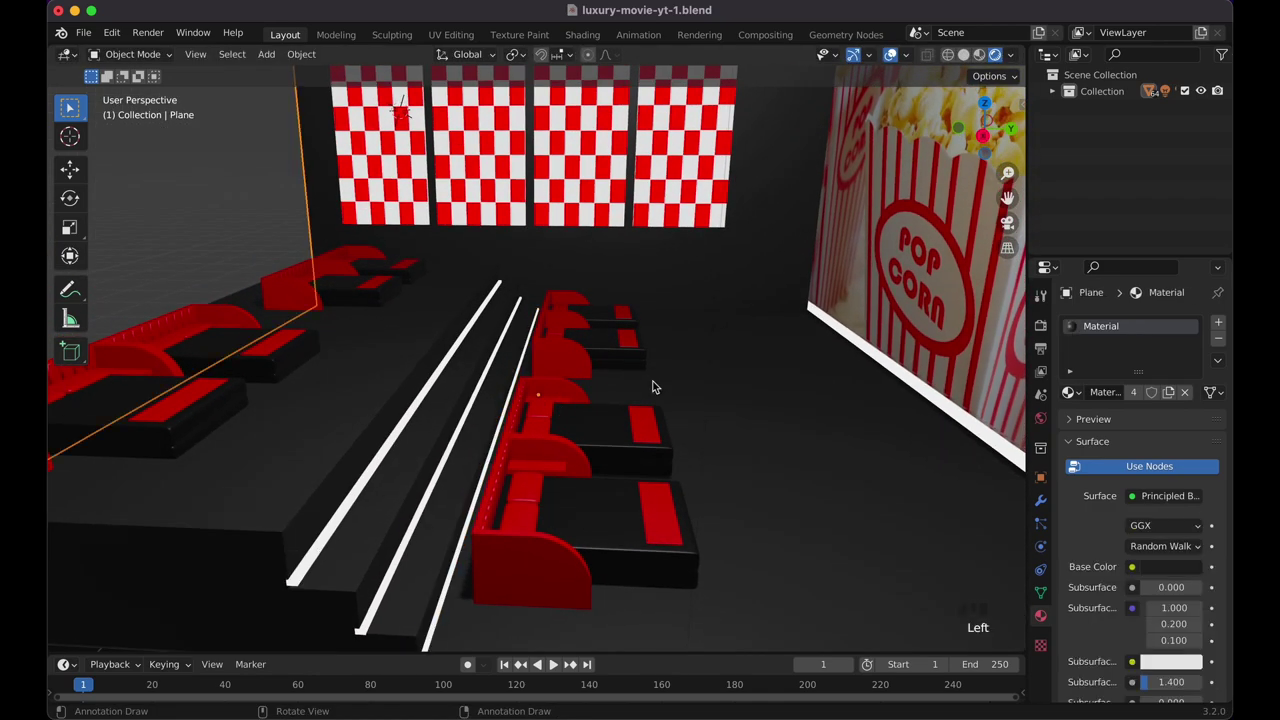
# Switch the render engine to Cycles to preview the glowing panels and strips.
pyautogui.hscroll(2, 652, 386)
pyautogui.scroll(-5, 652, 386)
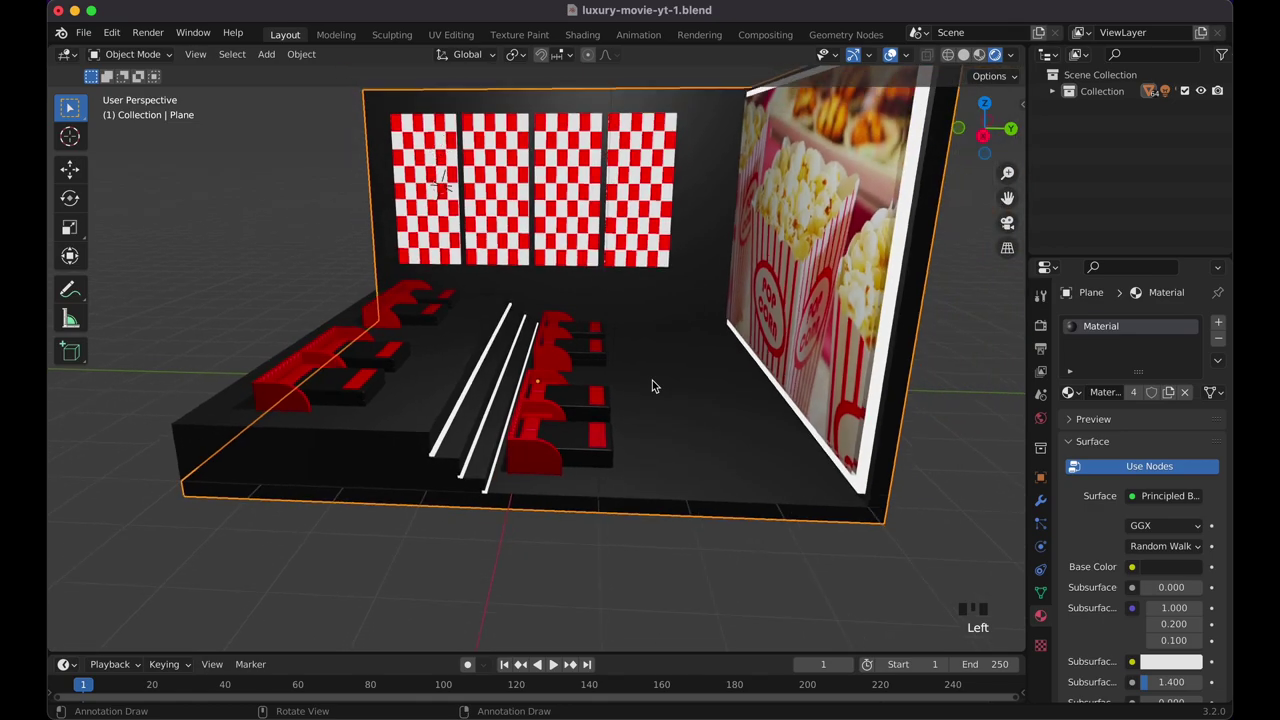
pyautogui.hscroll(-4, 652, 386)
pyautogui.moveTo(652, 386); pyautogui.dragTo(857, 395, button='middle')
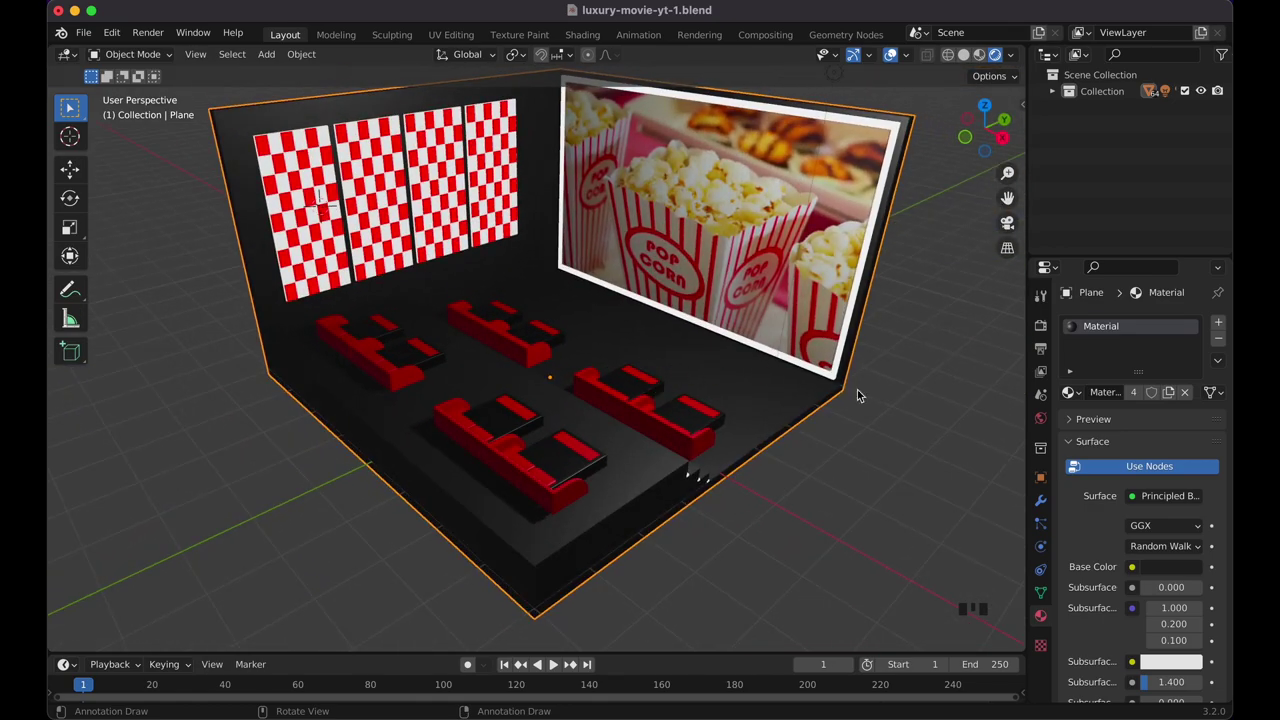
pyautogui.click(1040, 325)
pyautogui.click(1165, 322)
pyautogui.click(1147, 375)
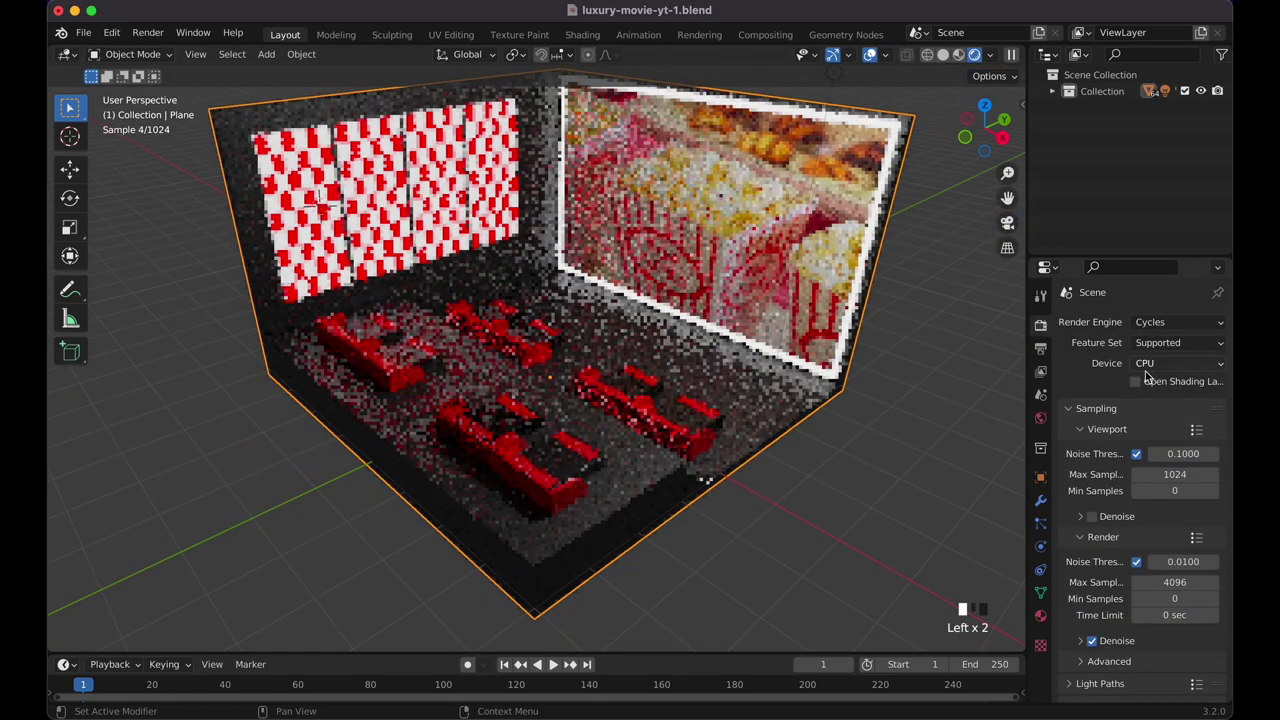
# Duplicate the uppermost light strip and raise the copy about 0.262 m along Z.
pyautogui.scroll(-4, 875, 341)
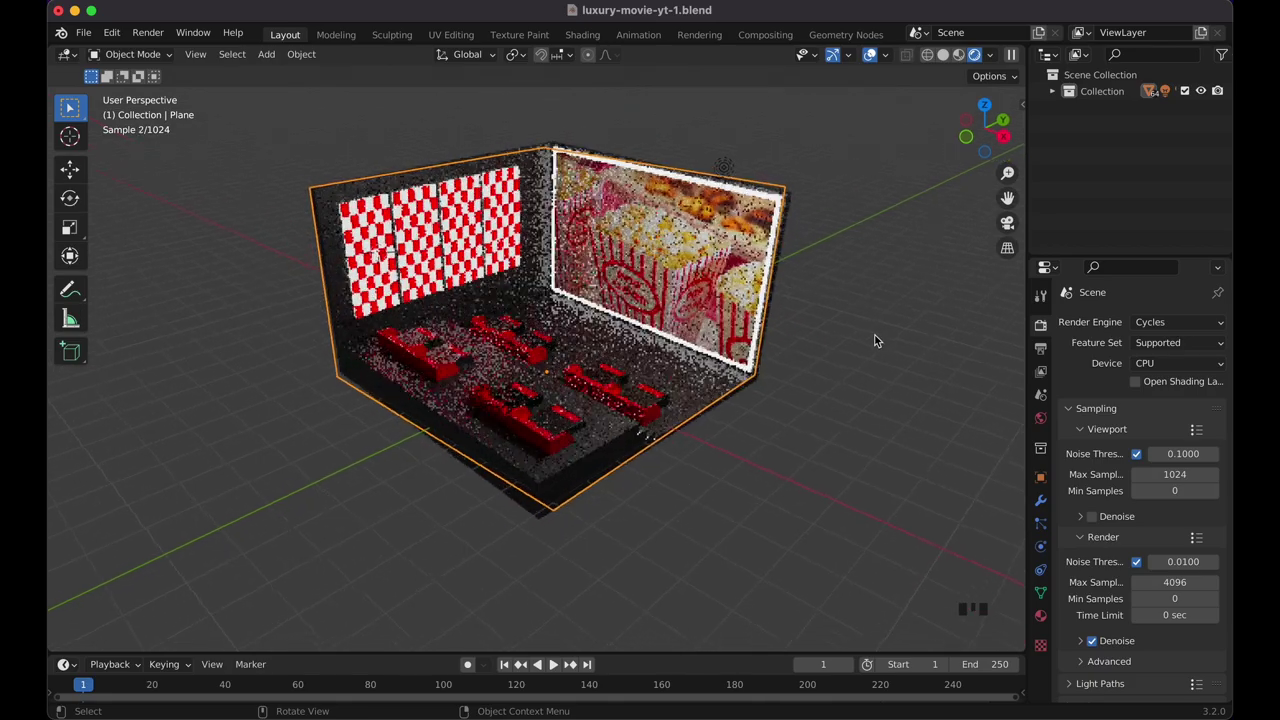
pyautogui.moveTo(875, 341); pyautogui.dragTo(874, 340, button='middle')
pyautogui.scroll(4, 870, 346)
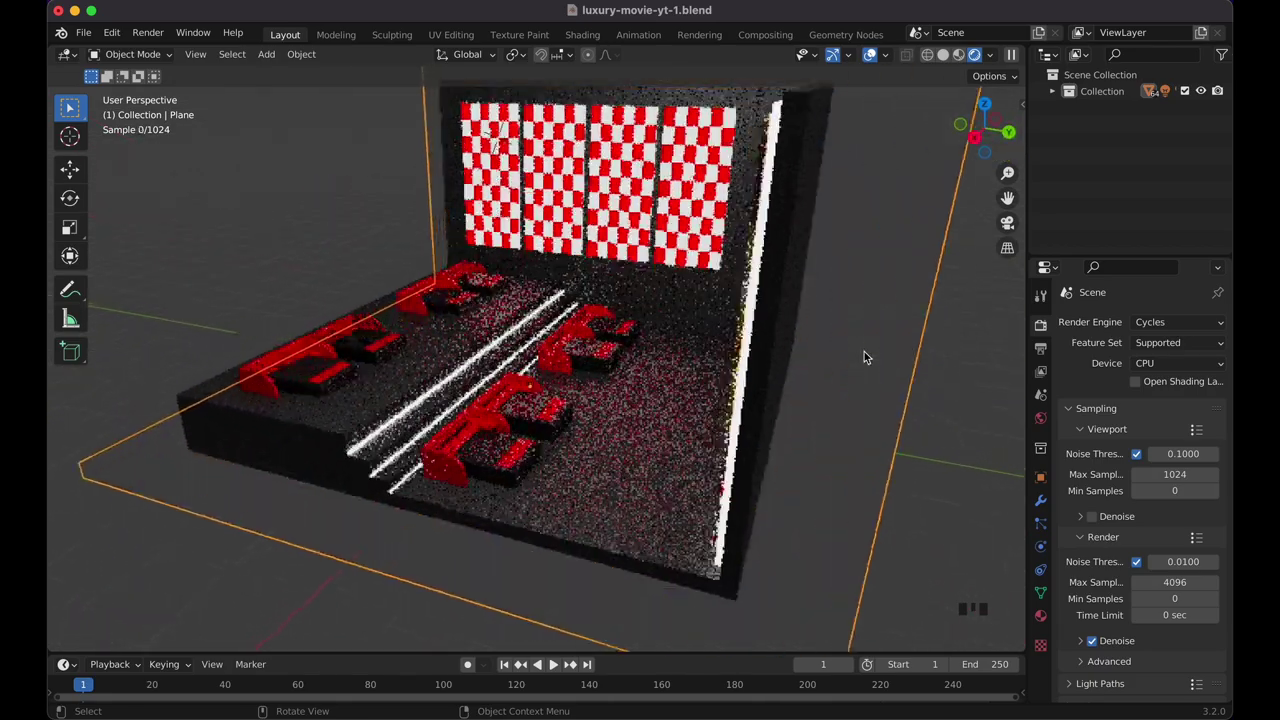
pyautogui.scroll(3, 864, 357)
pyautogui.moveTo(510, 400); pyautogui.dragTo(586, 411, button='middle')
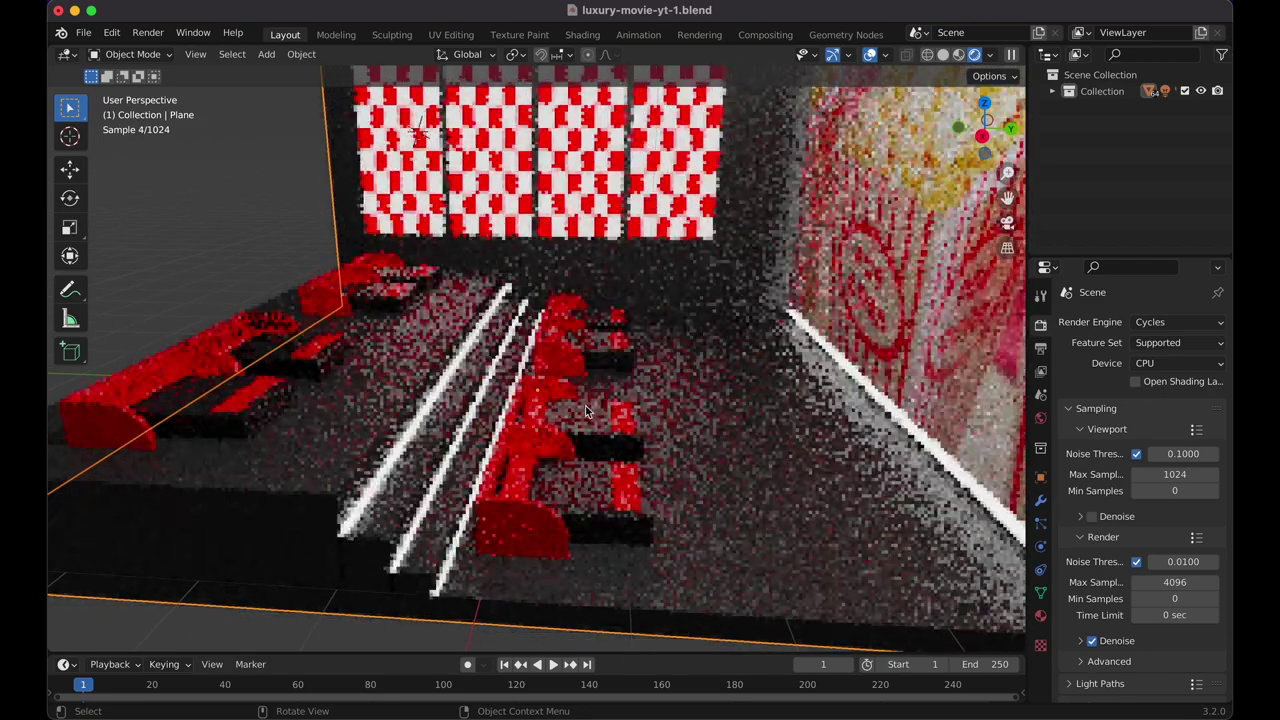
pyautogui.click(412, 430)
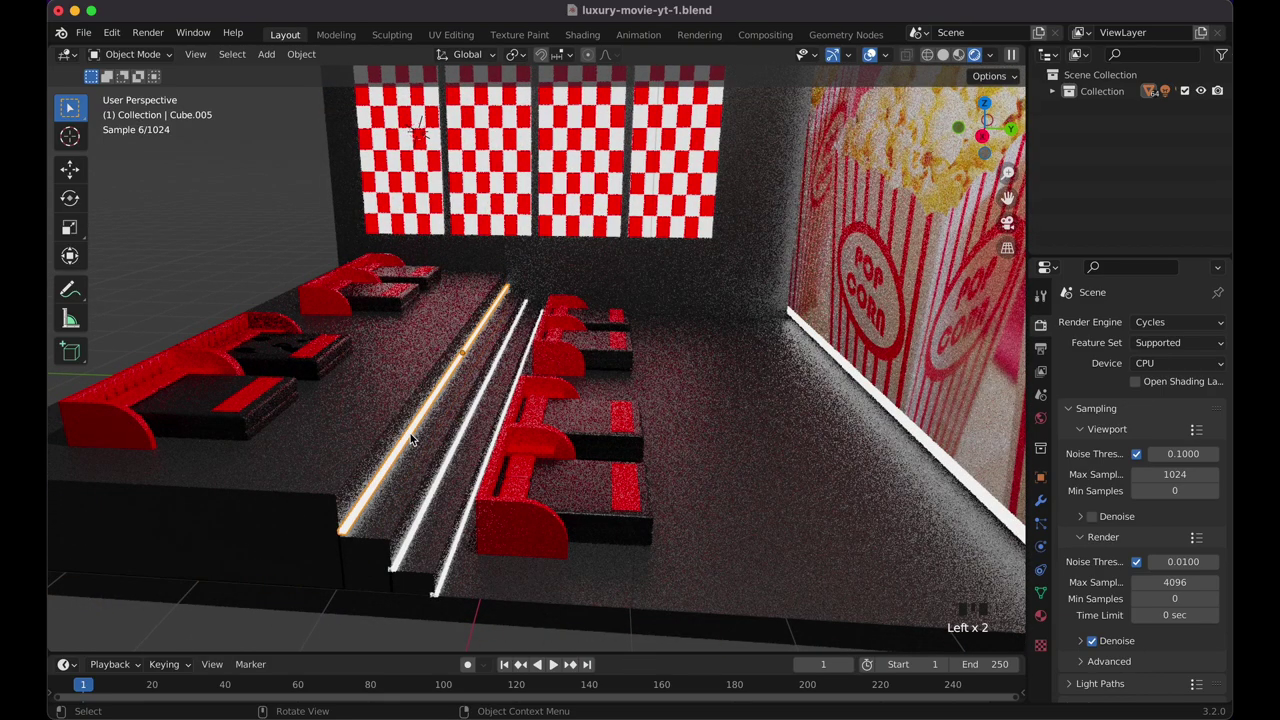
pyautogui.hotkey('shift', 'd')
pyautogui.press('y')
pyautogui.press('z')
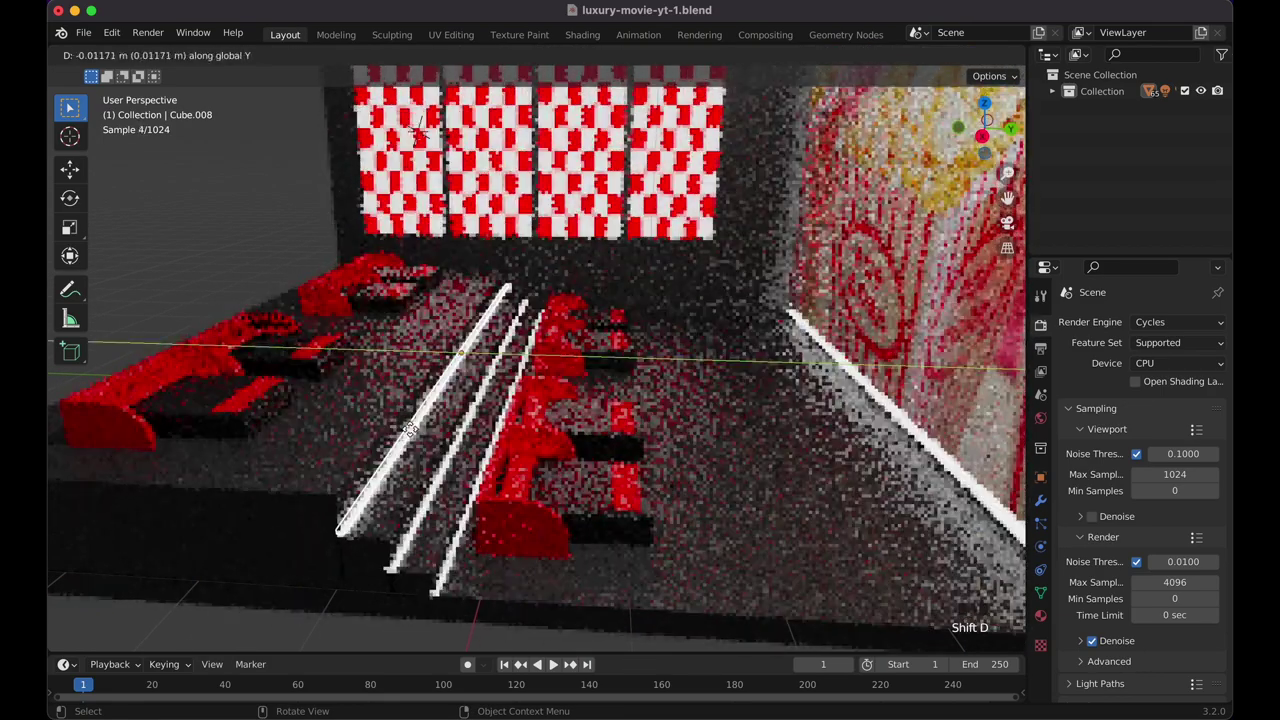
pyautogui.click(408, 420)
# Seat the copied strip on the platform's top edge, moving it about 0.042 m up, -0.042 m along Y and 0.021 m down.
pyautogui.press('KP_3')
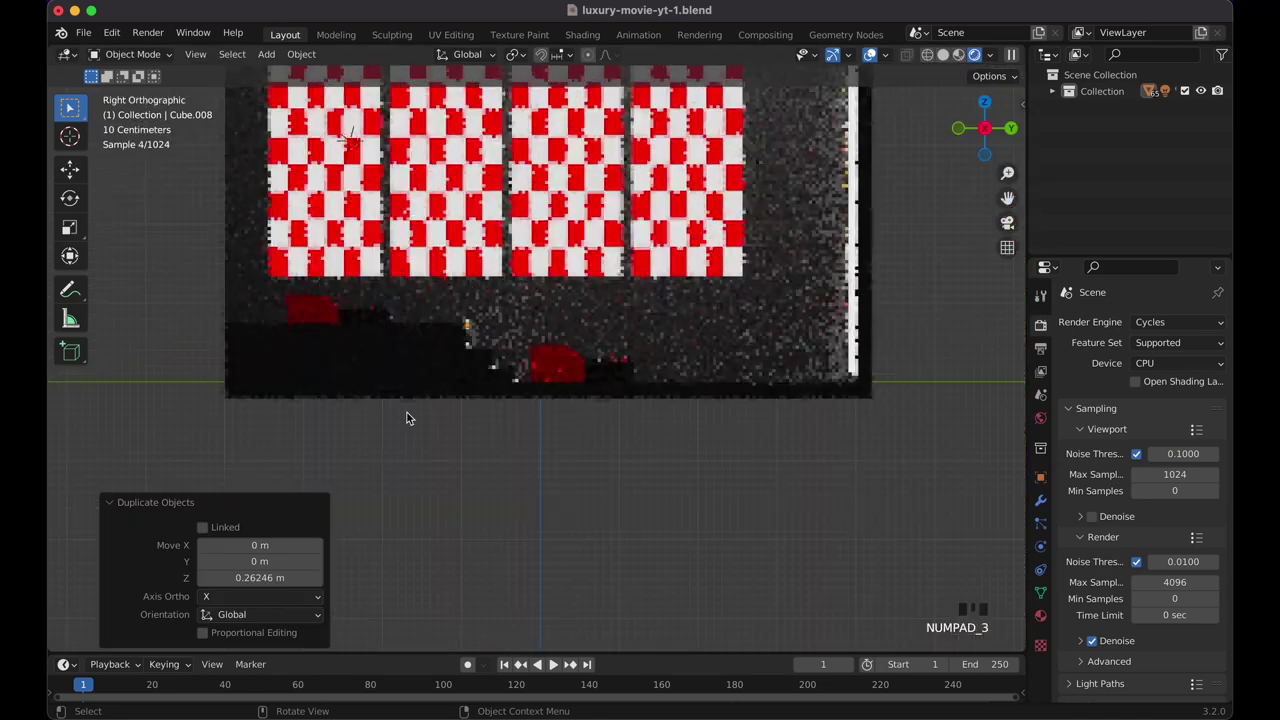
pyautogui.press('g')
pyautogui.press('z')
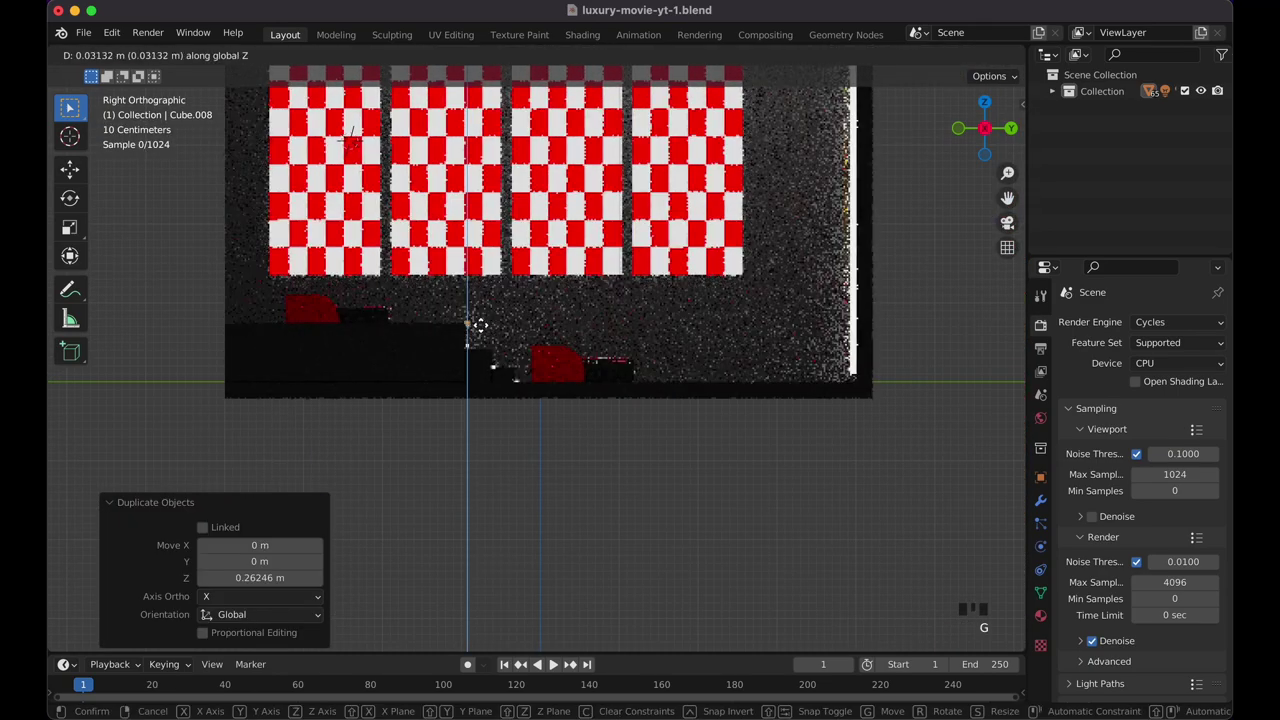
pyautogui.click(480, 323)
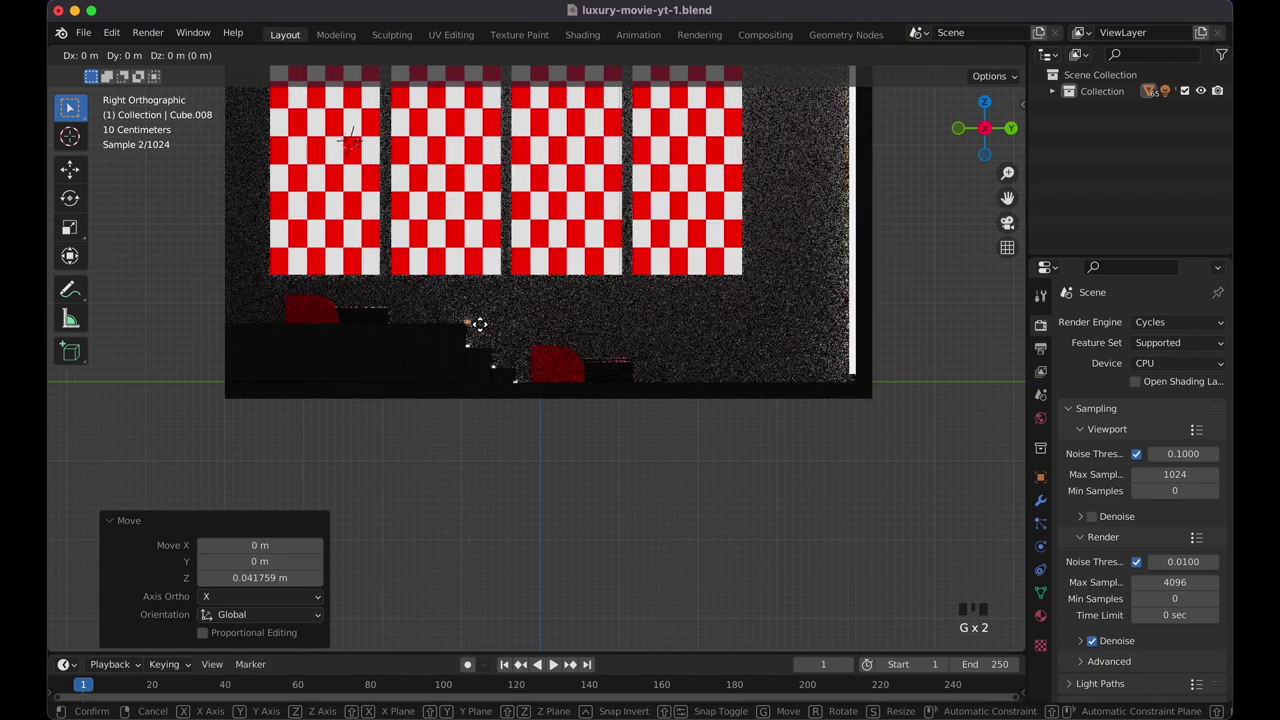
pyautogui.press('g')
pyautogui.press('y')
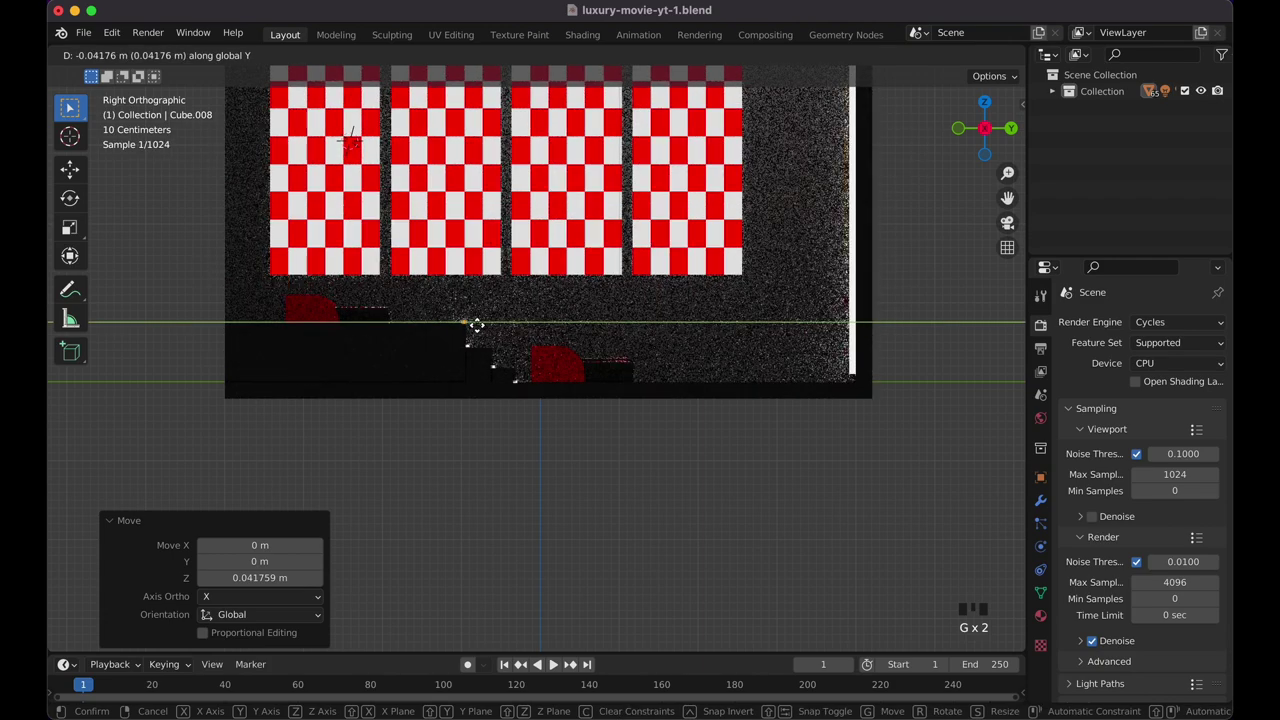
pyautogui.click(478, 331)
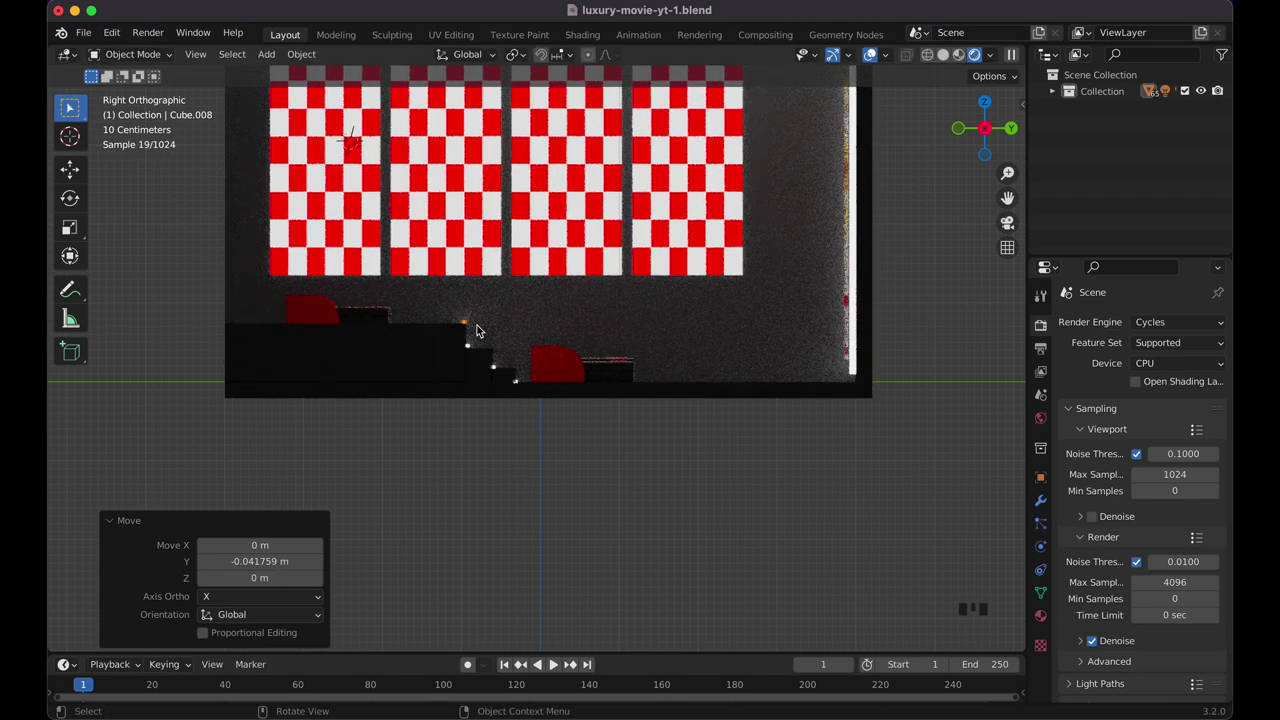
pyautogui.press('g')
pyautogui.press('z')
pyautogui.click(477, 333)
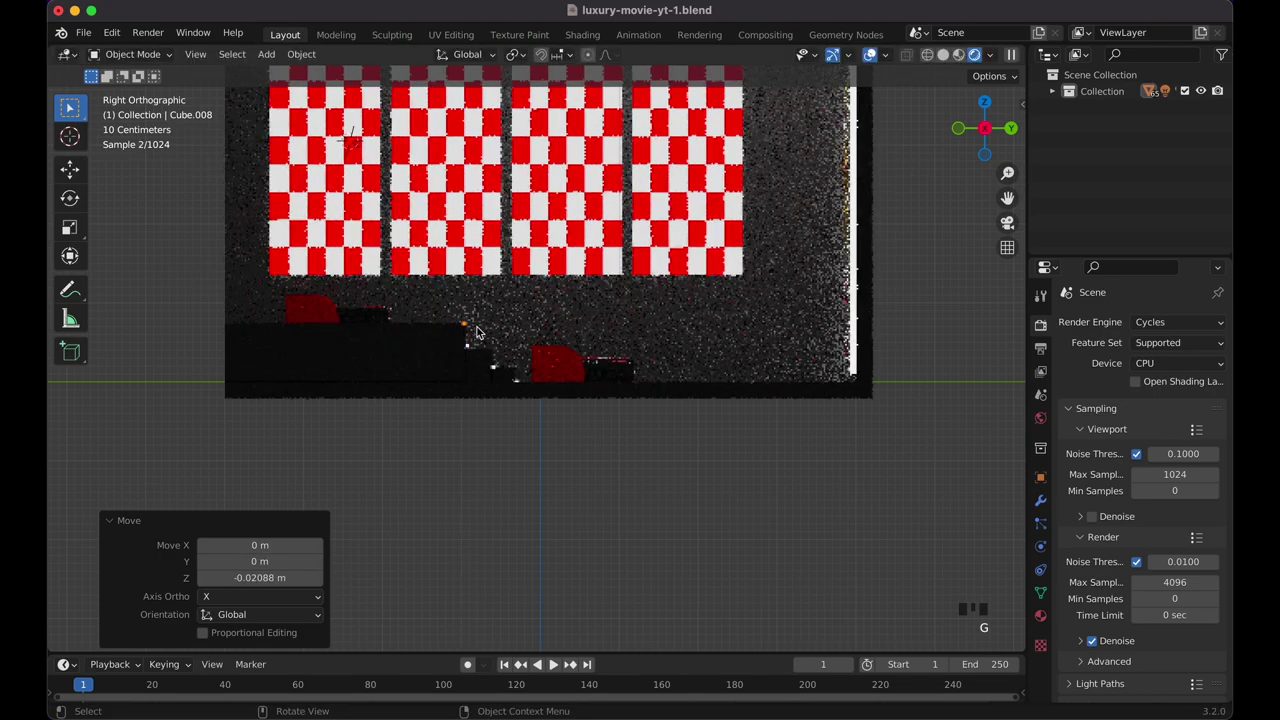
pyautogui.click(461, 436)
pyautogui.moveTo(461, 436); pyautogui.dragTo(461, 436, button='middle')
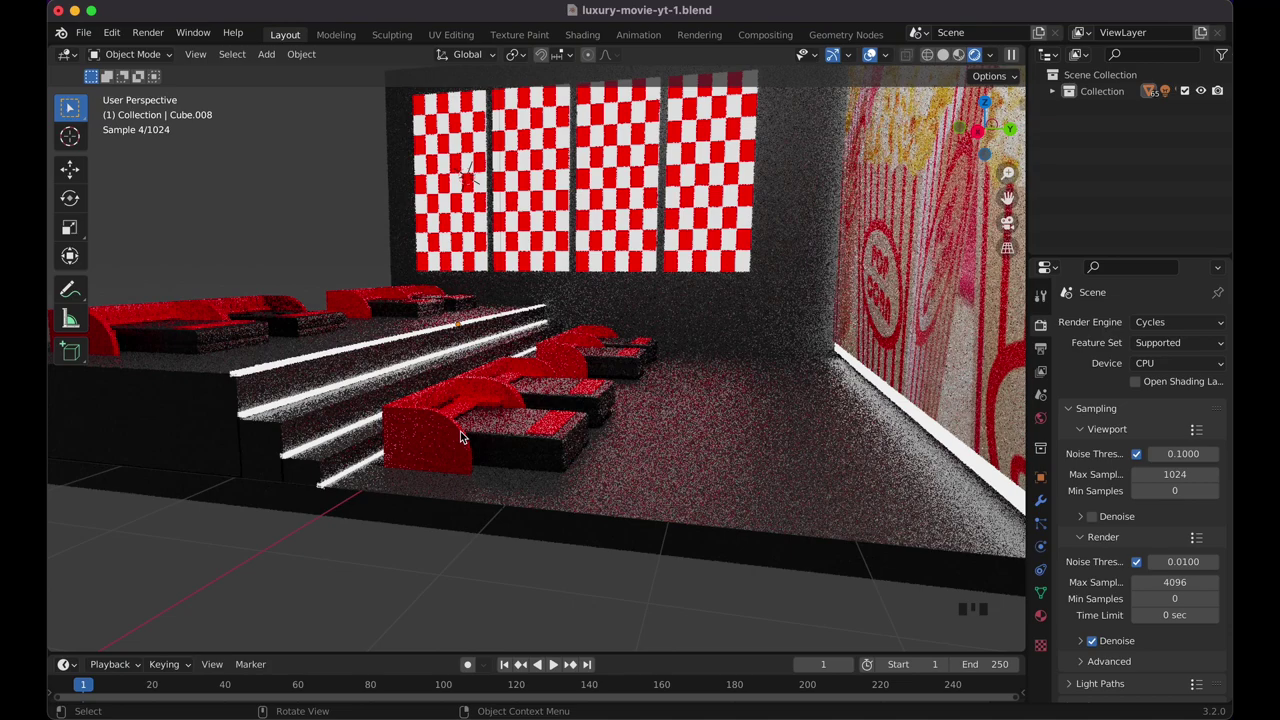
# Shorten the light strip on the platform's top edge by scaling it to 0.307 along X.
pyautogui.press('KP_0')
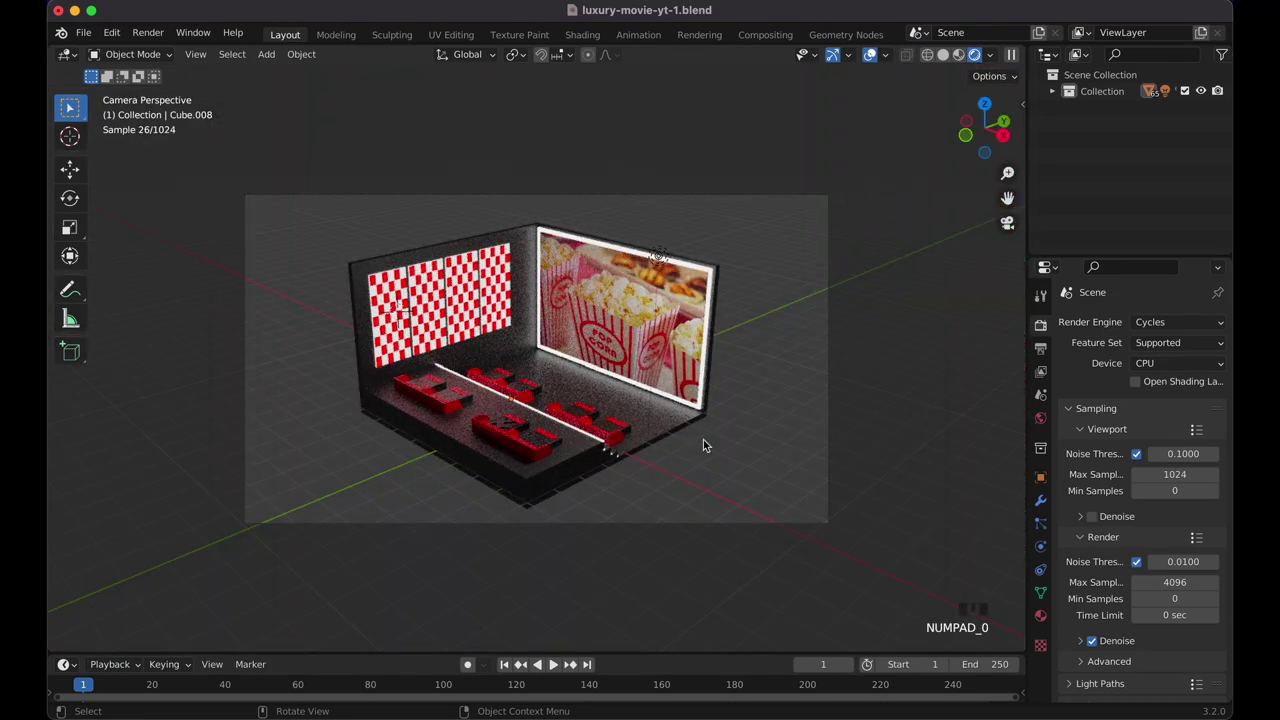
pyautogui.moveTo(703, 440); pyautogui.dragTo(703, 440, button='middle')
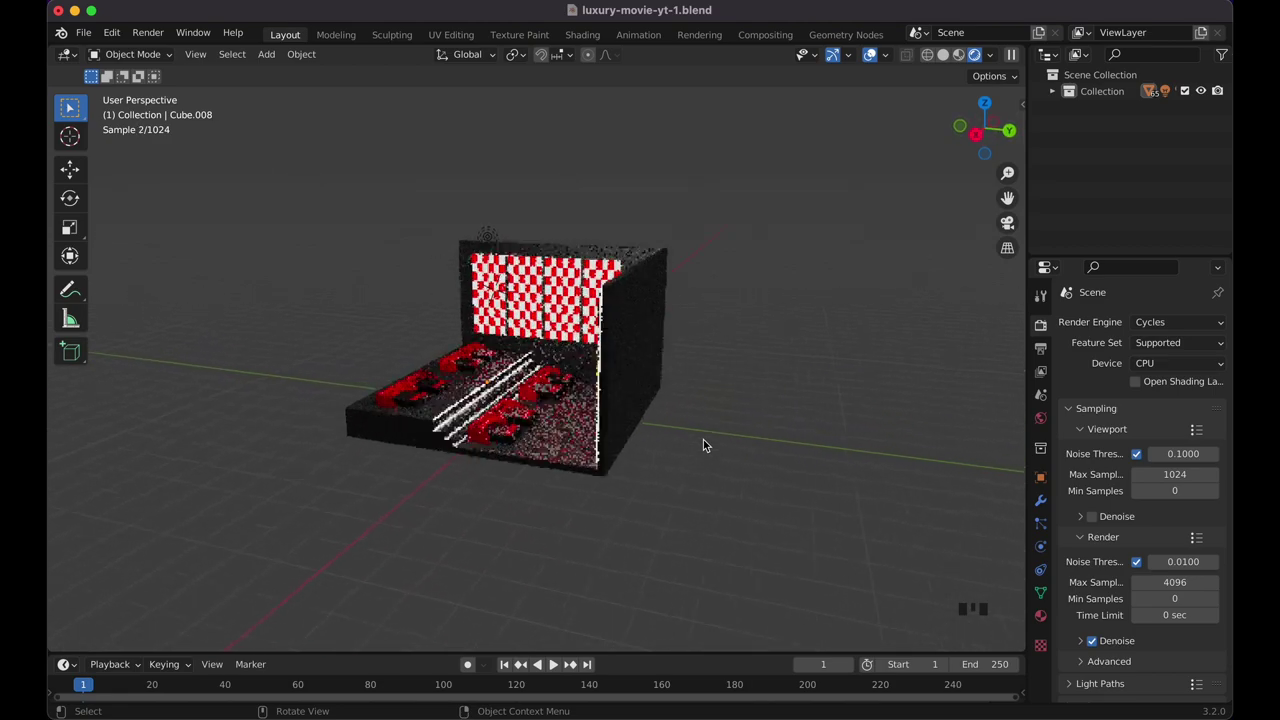
pyautogui.scroll(6, 703, 445)
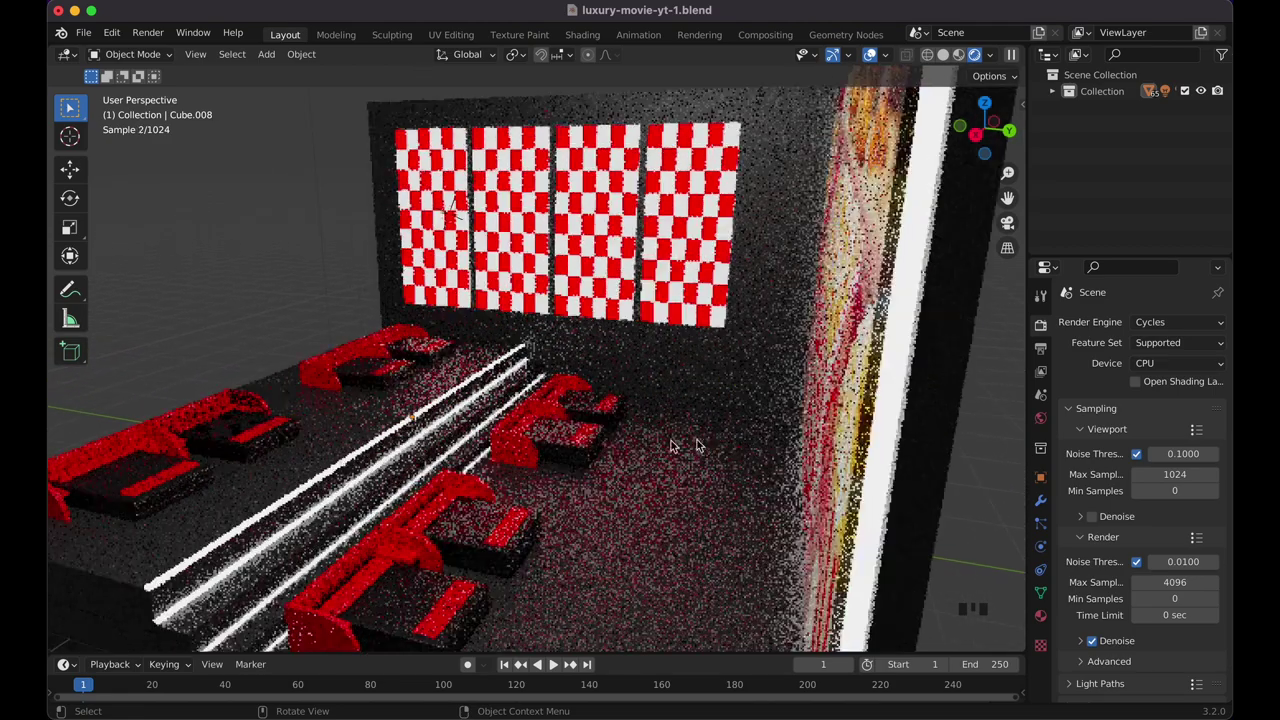
pyautogui.click(217, 557)
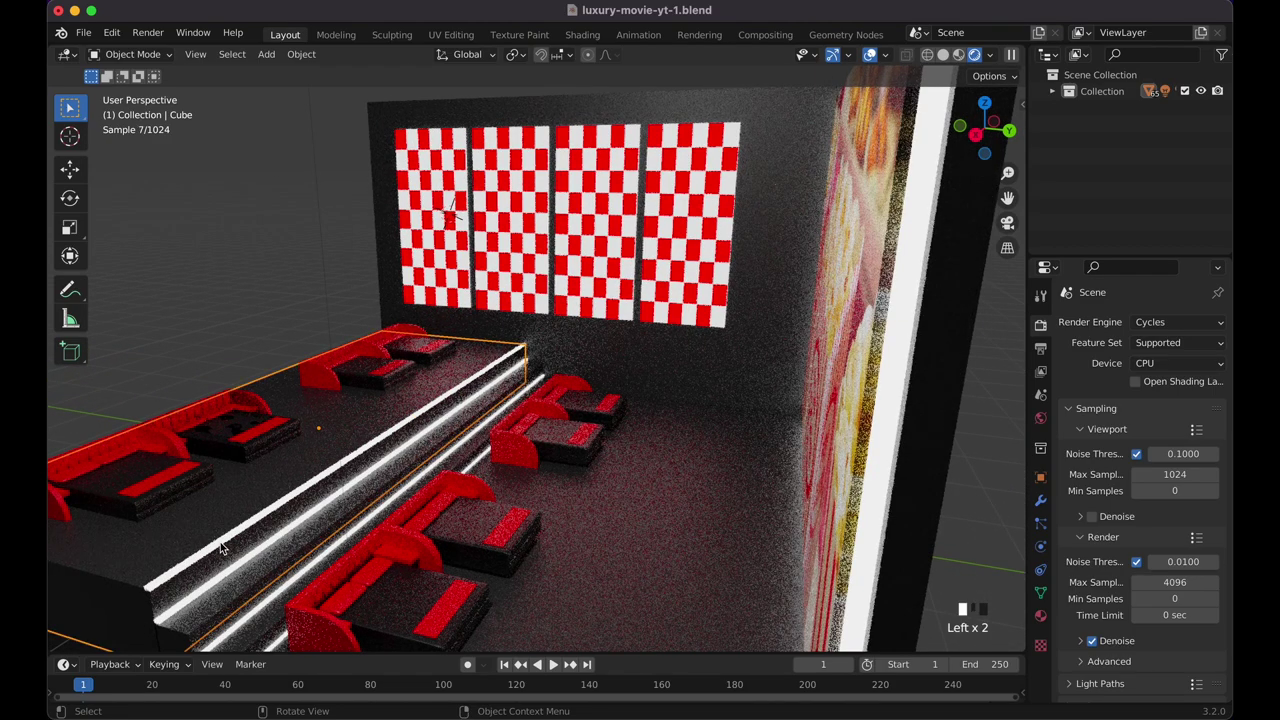
pyautogui.click(221, 542)
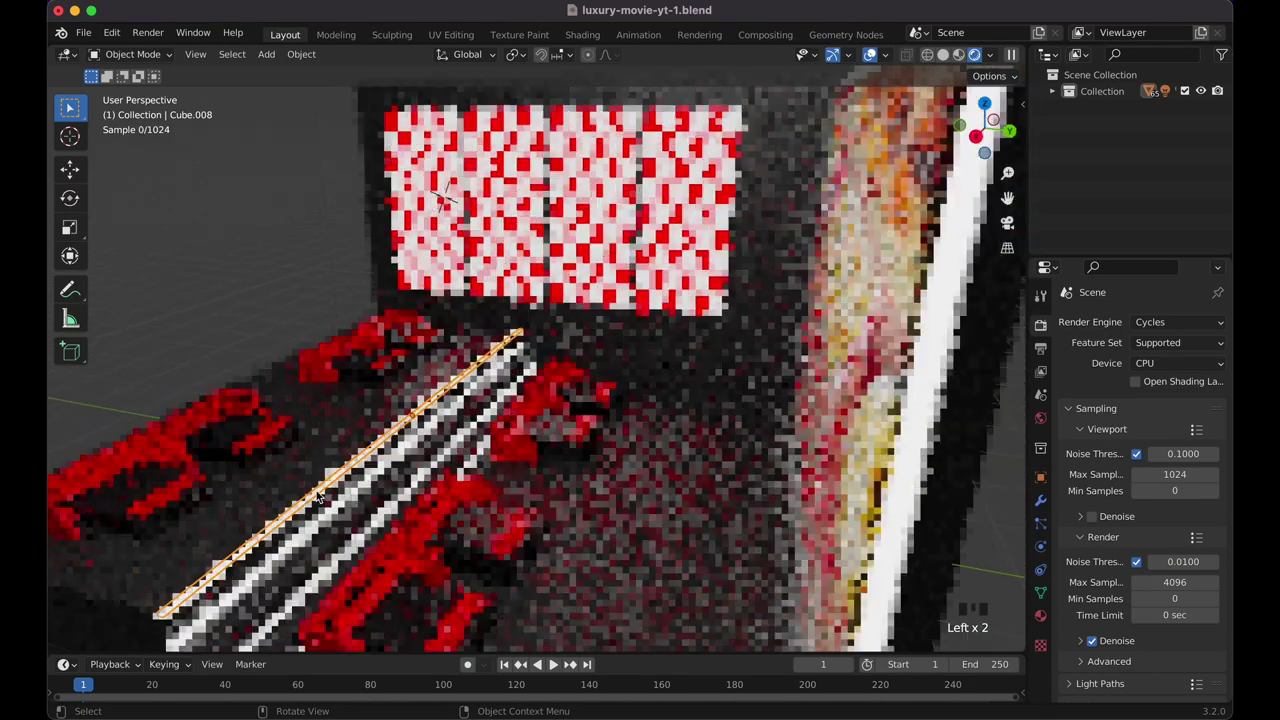
pyautogui.press('s')
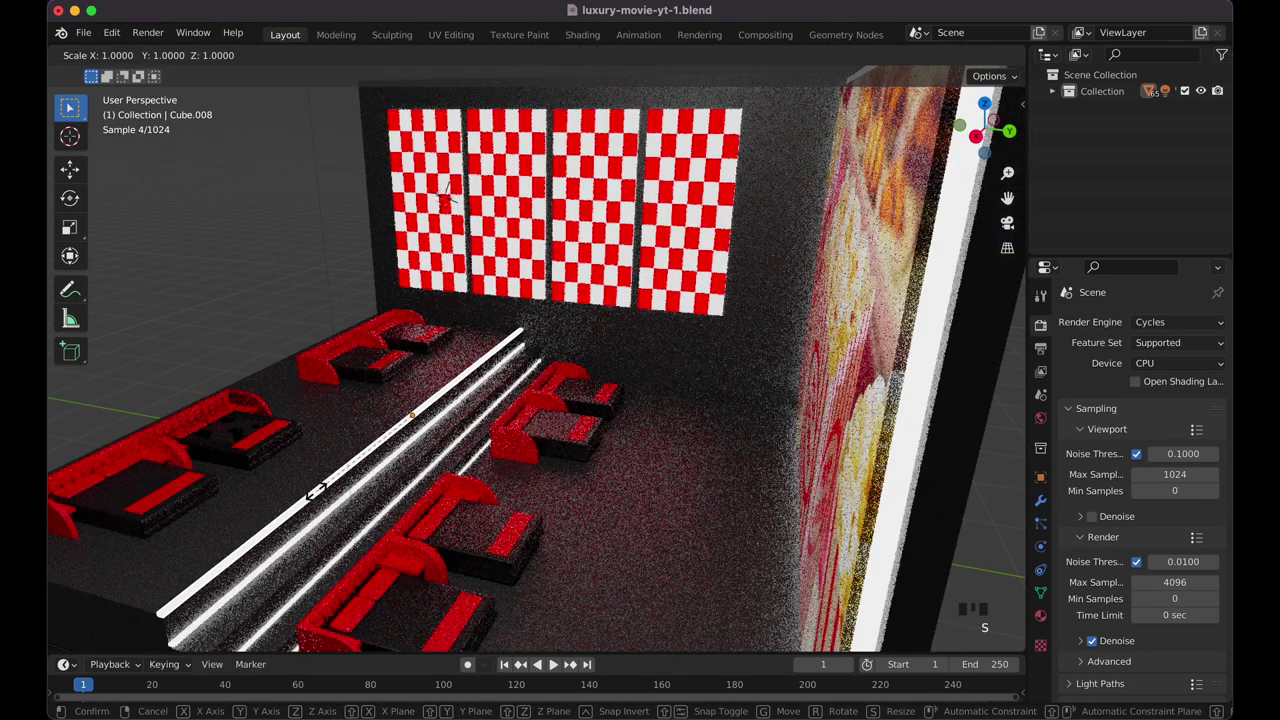
pyautogui.press('y')
pyautogui.press('x')
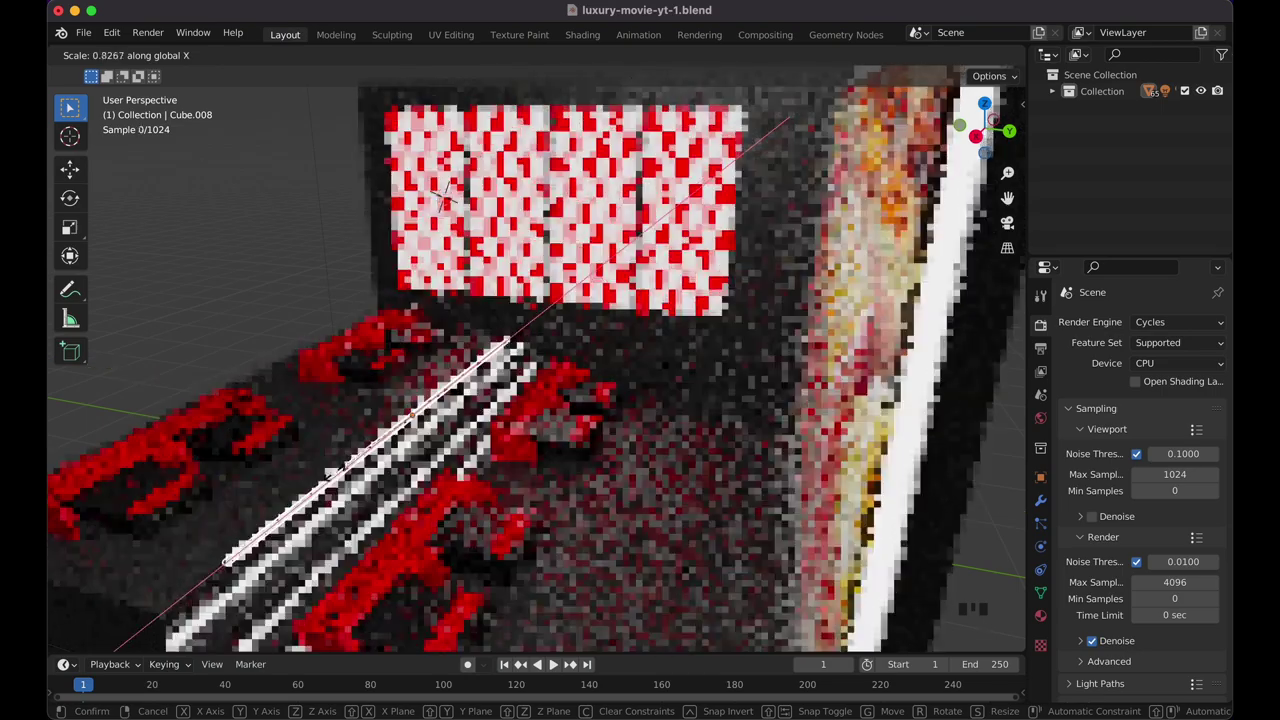
pyautogui.click(413, 428)
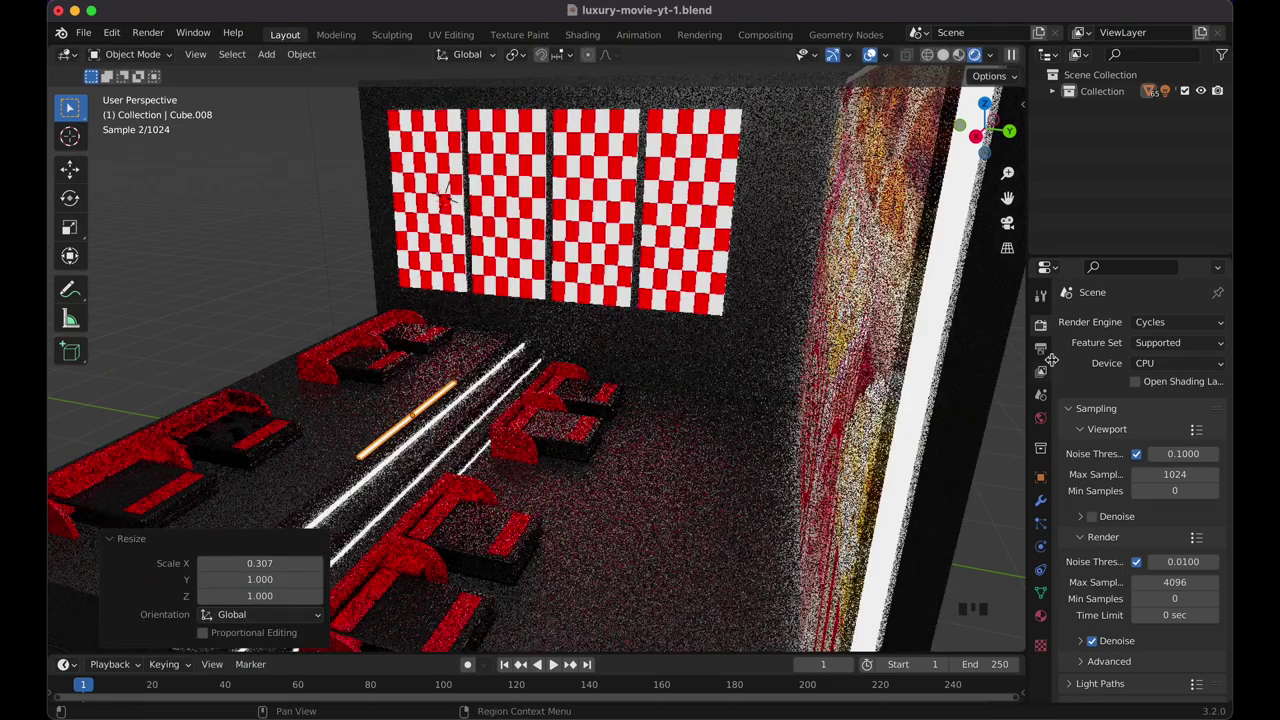
# Move the shortened strip about -1.053 m along Y towards the beds on the platform.
pyautogui.press('g')
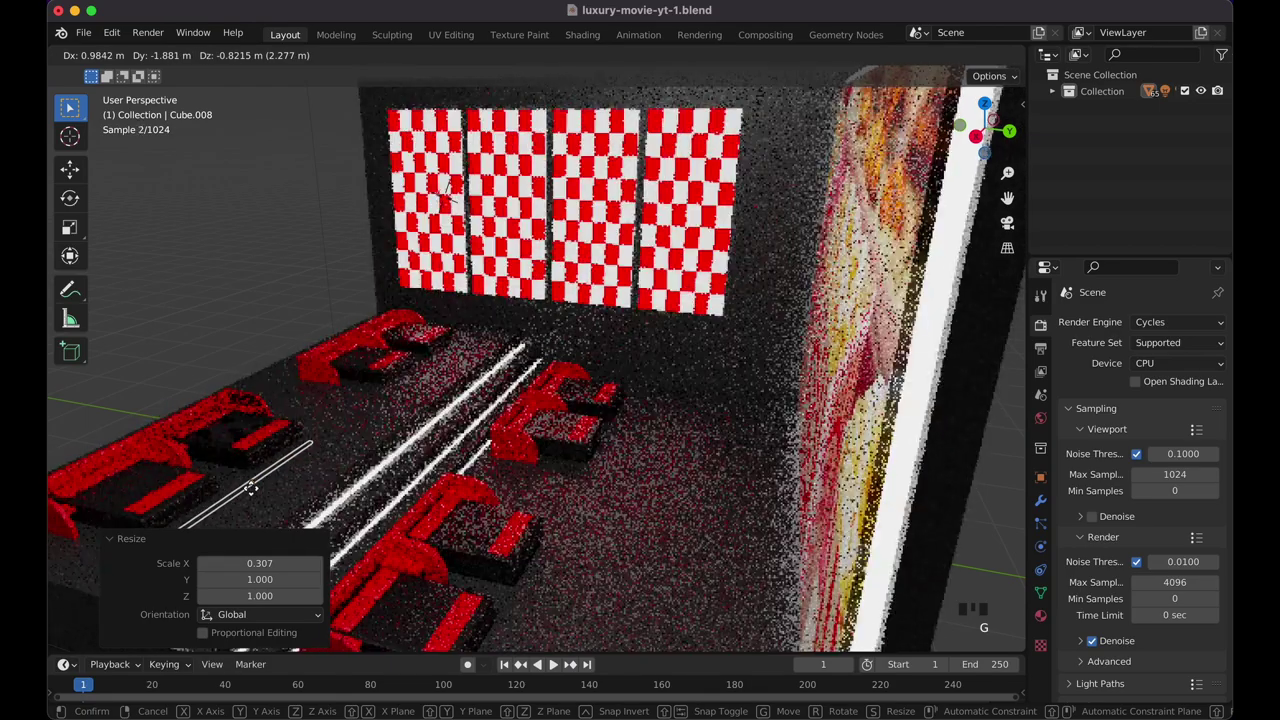
pyautogui.press('y')
pyautogui.click(328, 493)
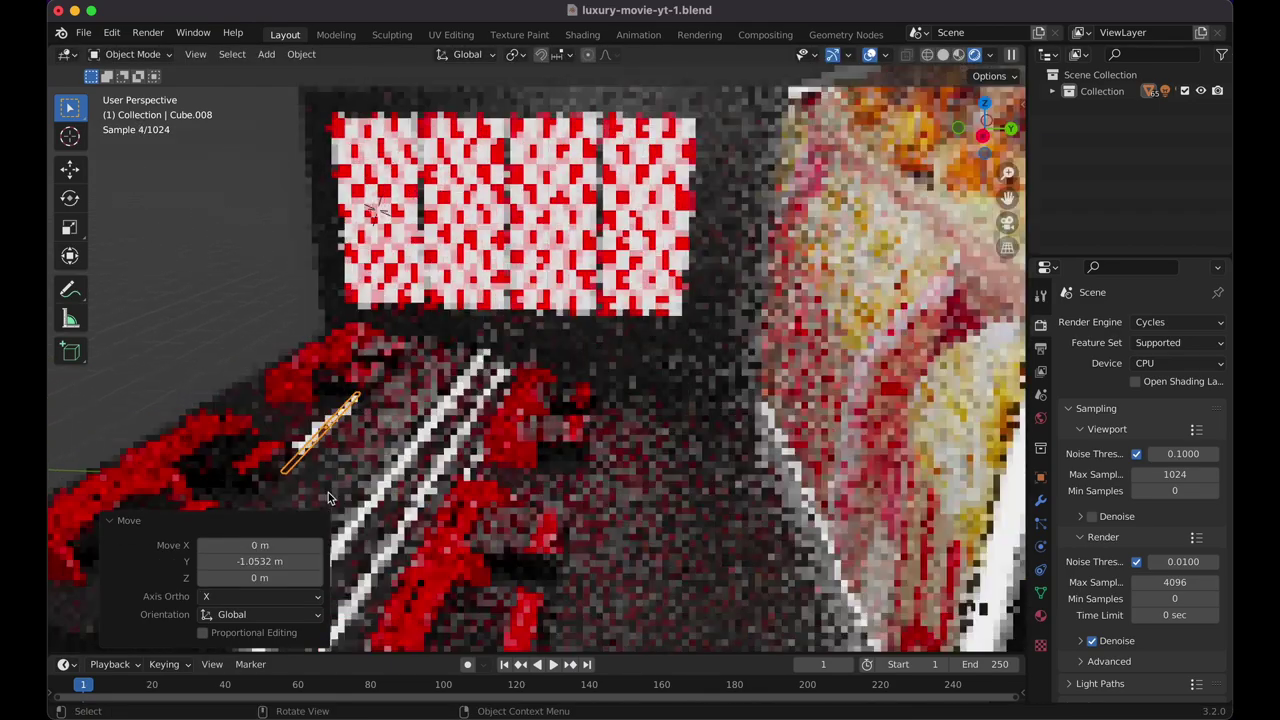
# Set the render engine back to Eevee.
pyautogui.scroll(-4, 672, 429)
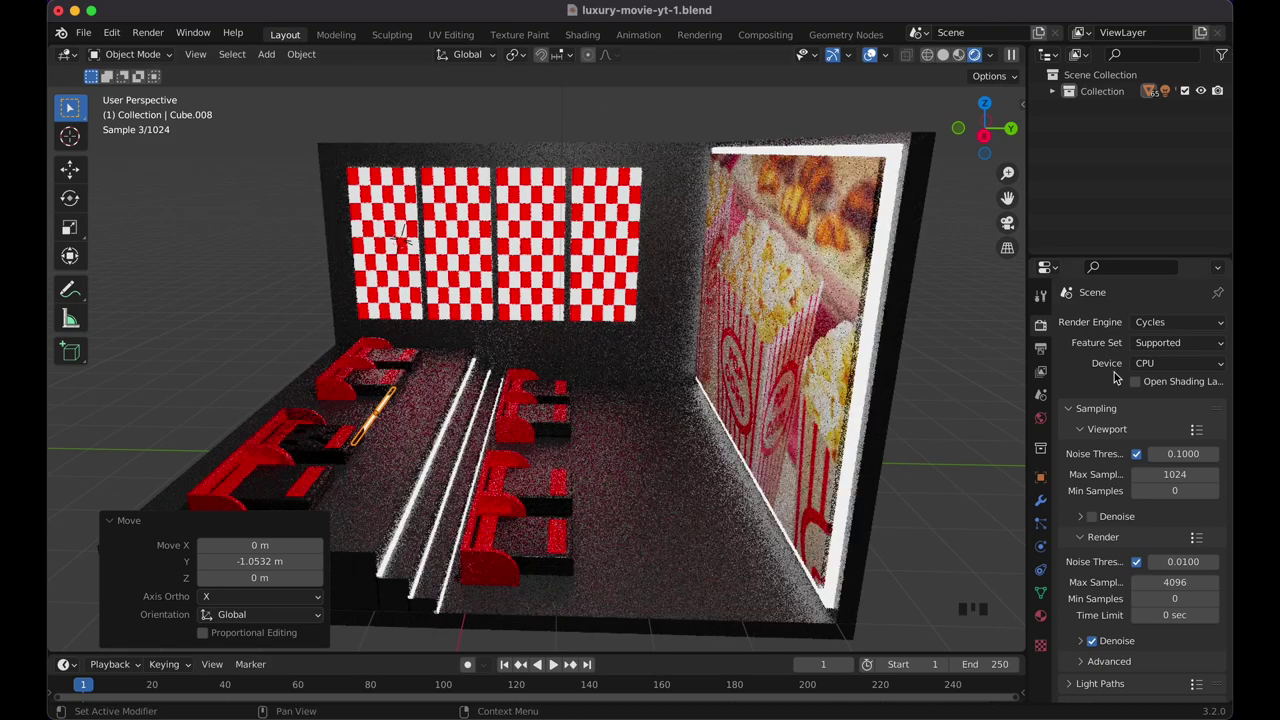
pyautogui.click(1165, 322)
pyautogui.click(1155, 340)
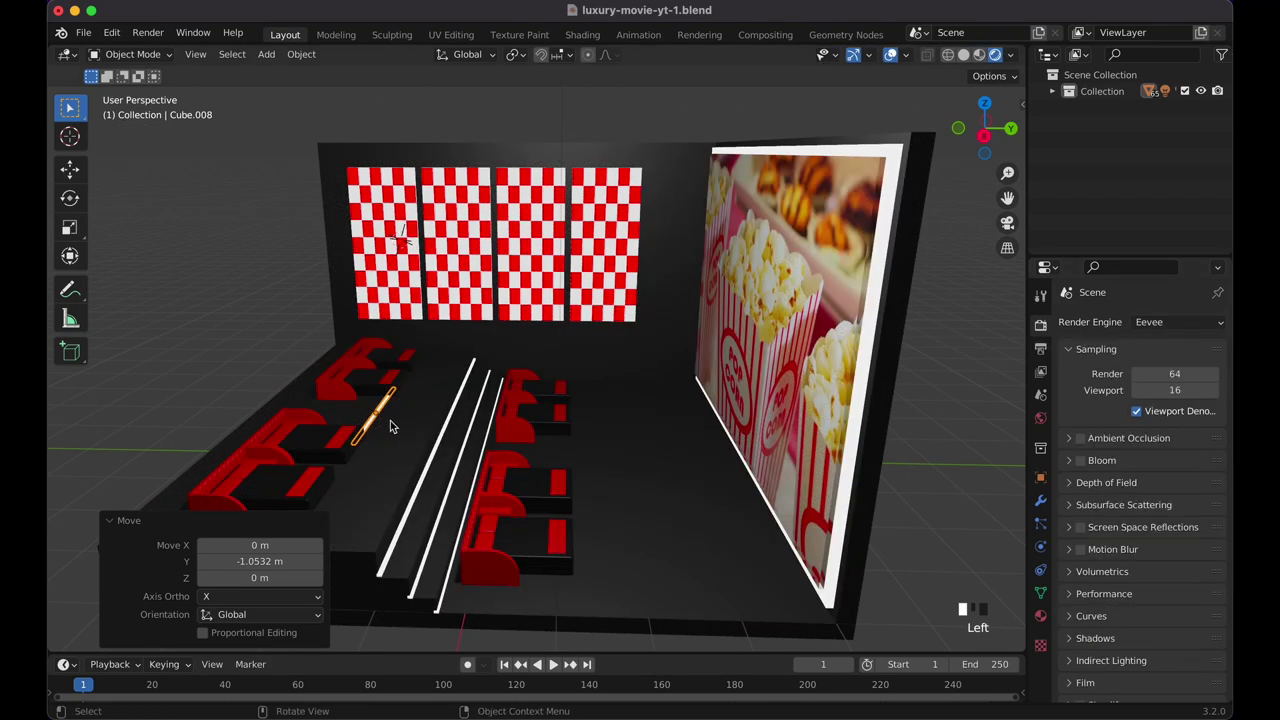
# Place the short light strip in front of the platform's nearer bed pair, moving it about 0.149 m along Y and 2.05 m along X.
pyautogui.press('g')
pyautogui.press('y')
pyautogui.click(399, 423)
pyautogui.press('g')
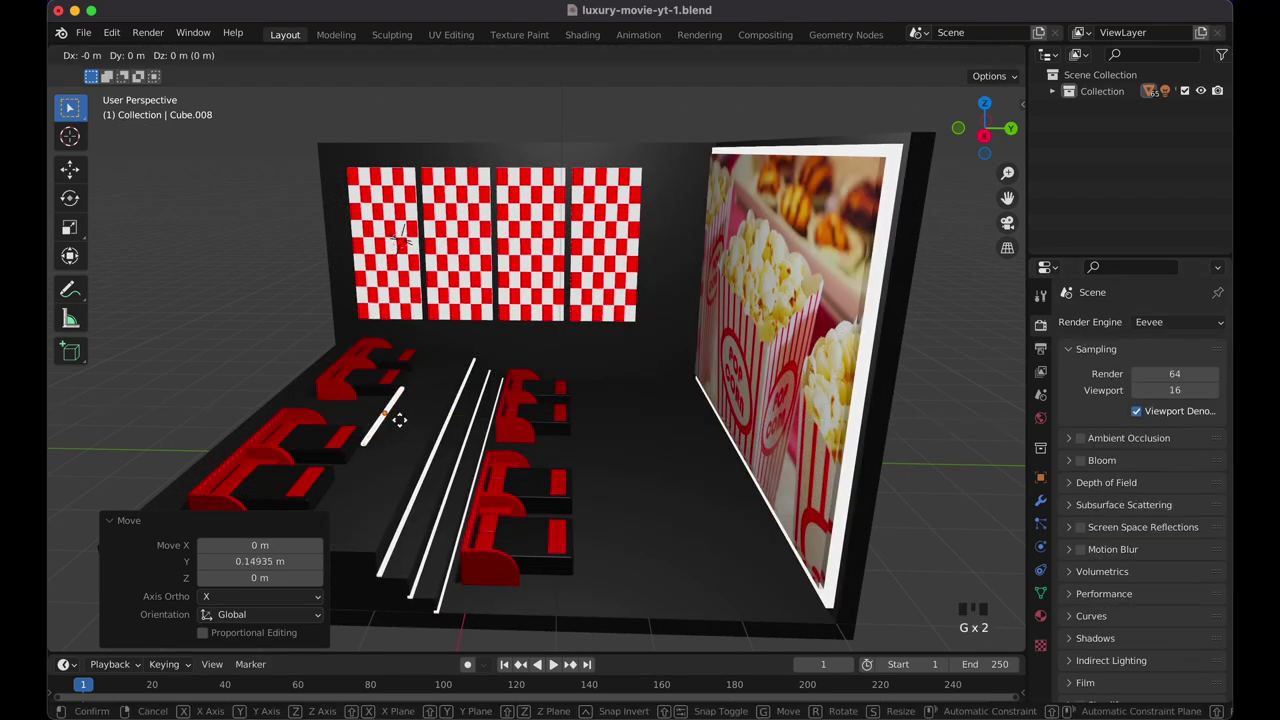
pyautogui.press('x')
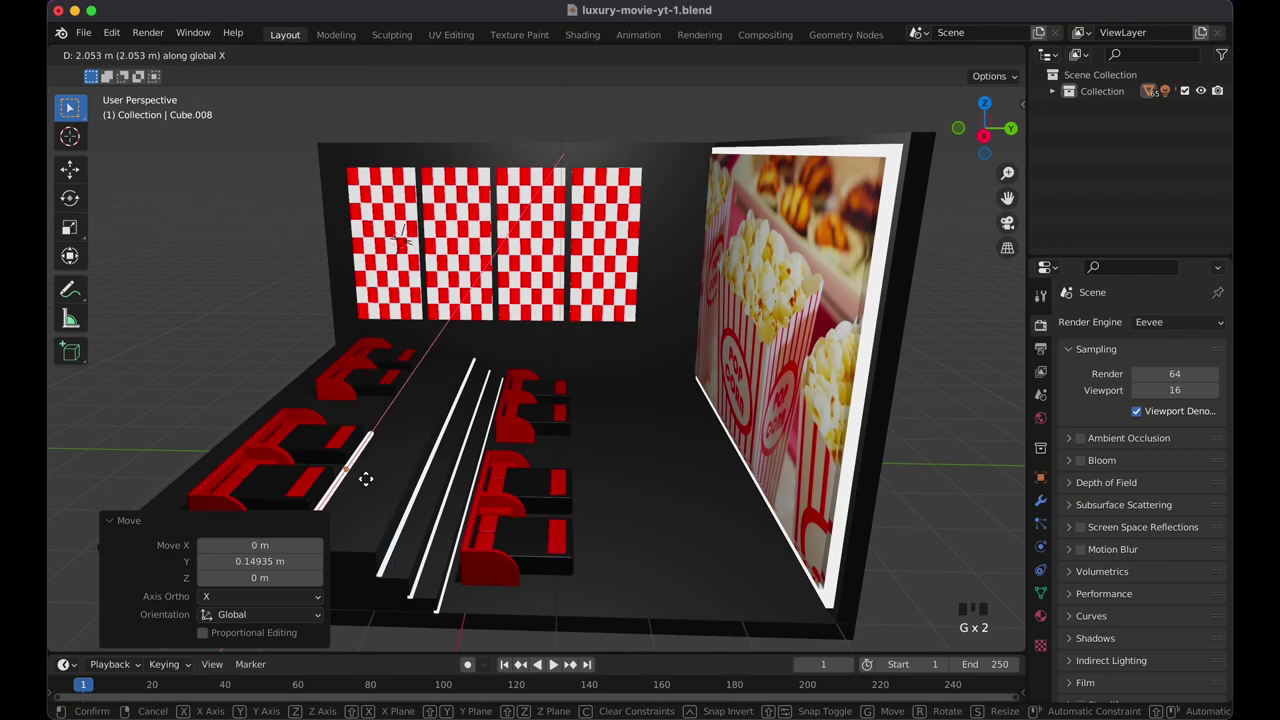
pyautogui.click(366, 479)
# Duplicate the short light strip about -3.98 m along X, in front of the platform's other bed pair.
pyautogui.moveTo(366, 479); pyautogui.dragTo(420, 455, button='middle')
pyautogui.click(556, 543)
pyautogui.moveTo(556, 543)
pyautogui.mouseDown(button='middle')
pyautogui.moveTo(508, 590)
pyautogui.moveTo(534, 618)
pyautogui.moveTo(548, 536)
pyautogui.mouseUp(button='middle')
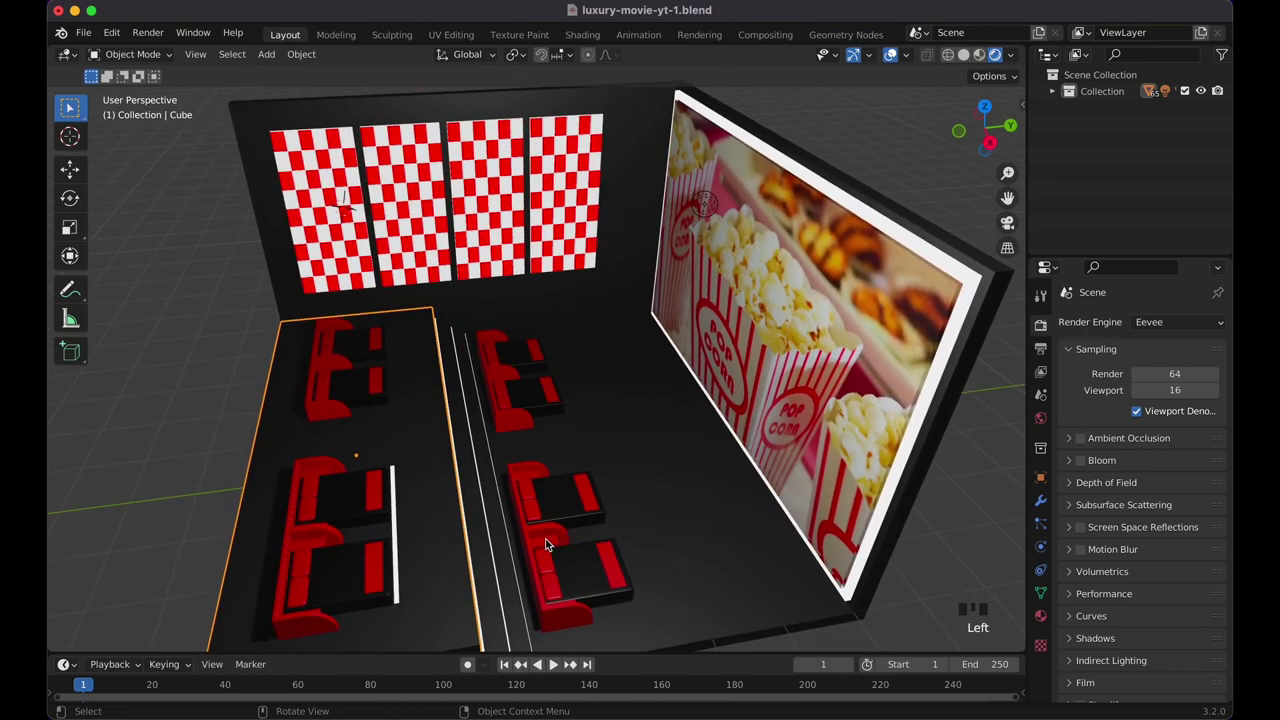
pyautogui.click(397, 530)
pyautogui.hotkey('shift', 'd')
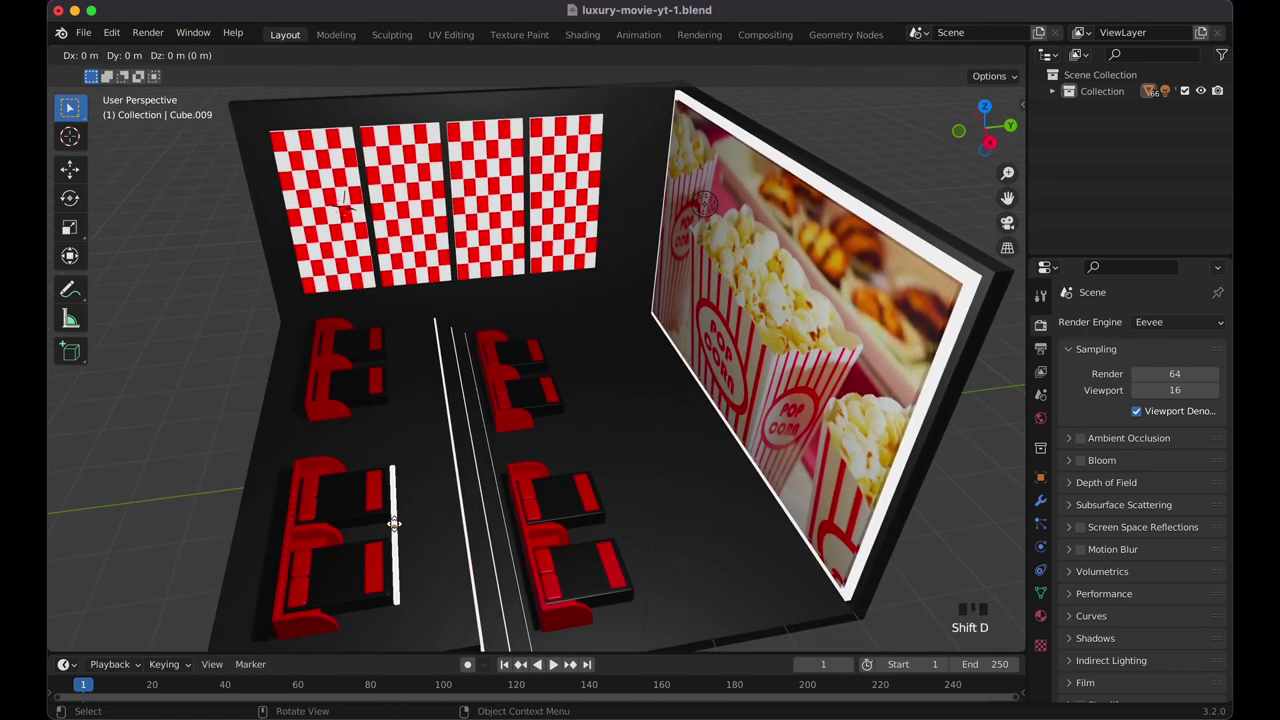
pyautogui.press('x')
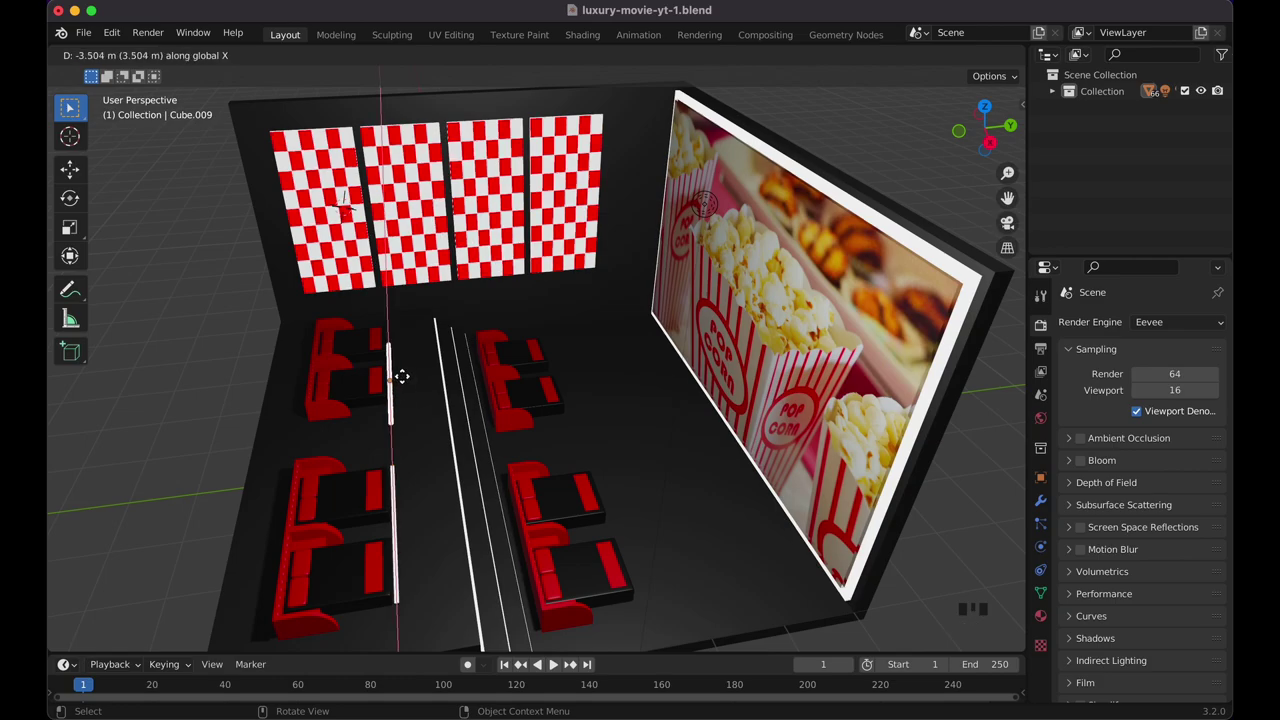
pyautogui.click(401, 362)
# Duplicate both platform bed strips together about 3.35 m along Y, in front of the lower row of beds.
pyautogui.press('KP_7')
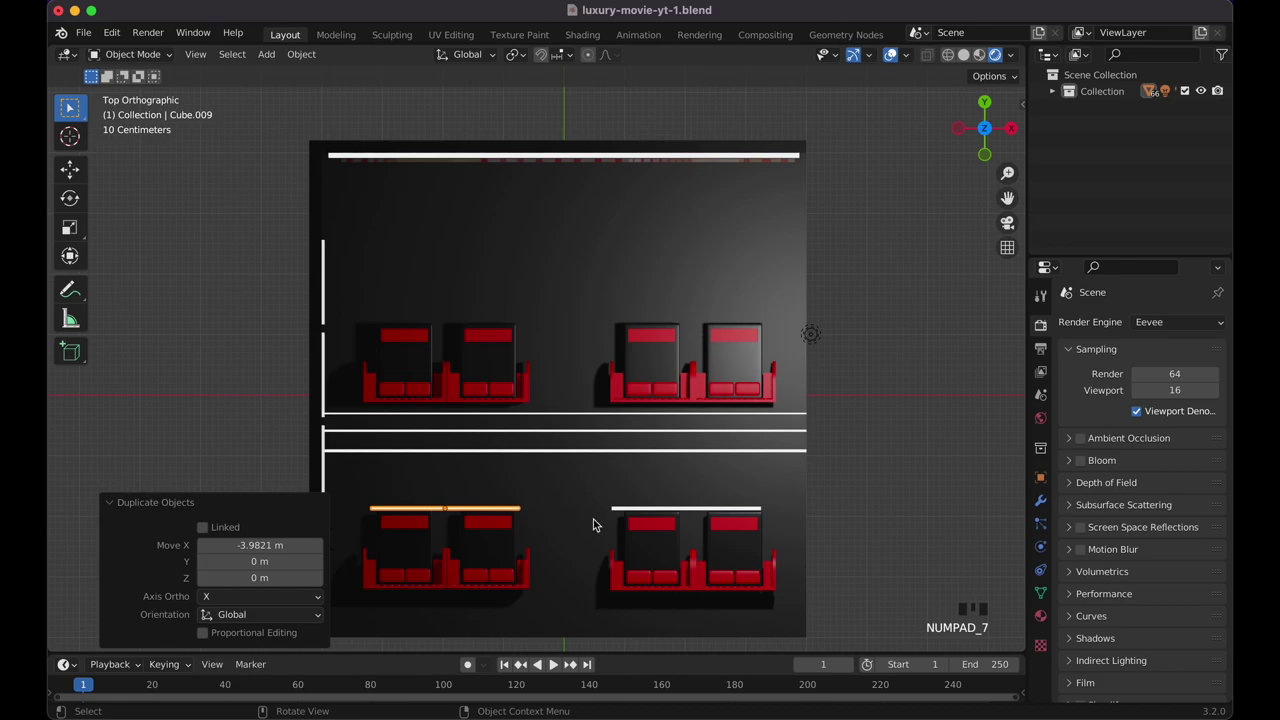
pyautogui.keyDown('shift'); pyautogui.click(652, 510); pyautogui.keyUp('shift')
pyautogui.hotkey('shift', 'd')
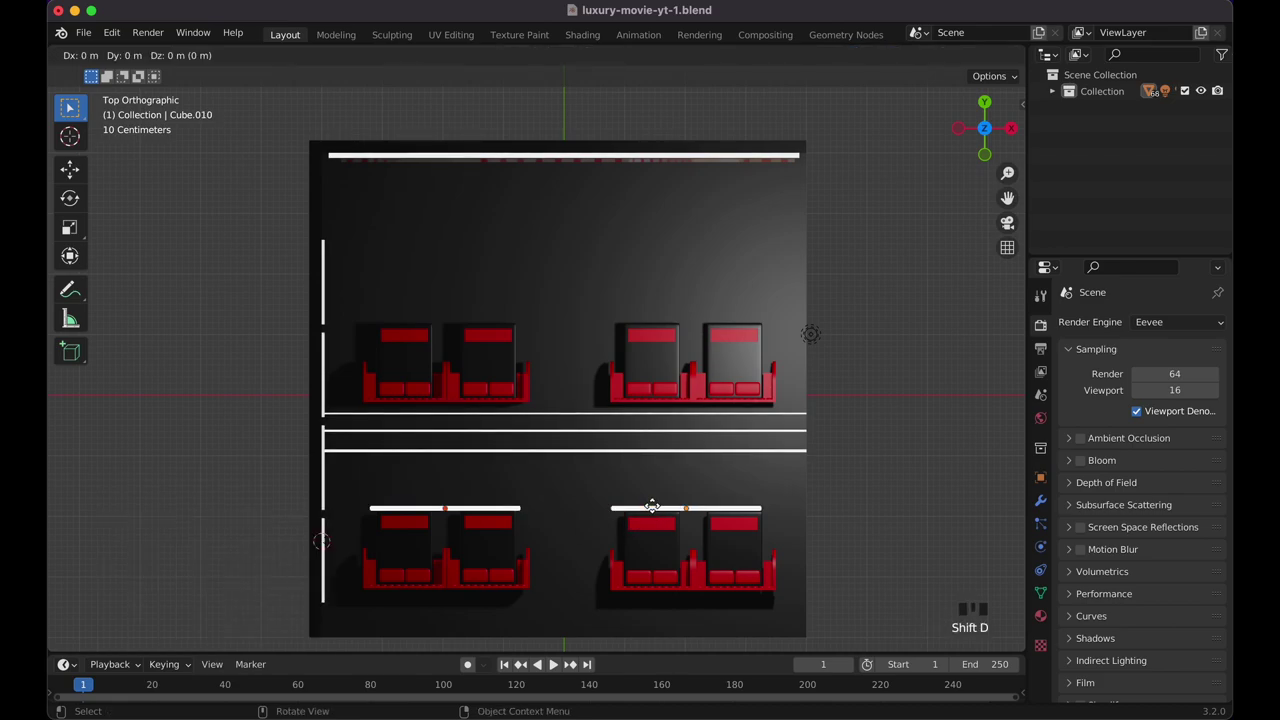
pyautogui.press('y')
pyautogui.click(676, 303)
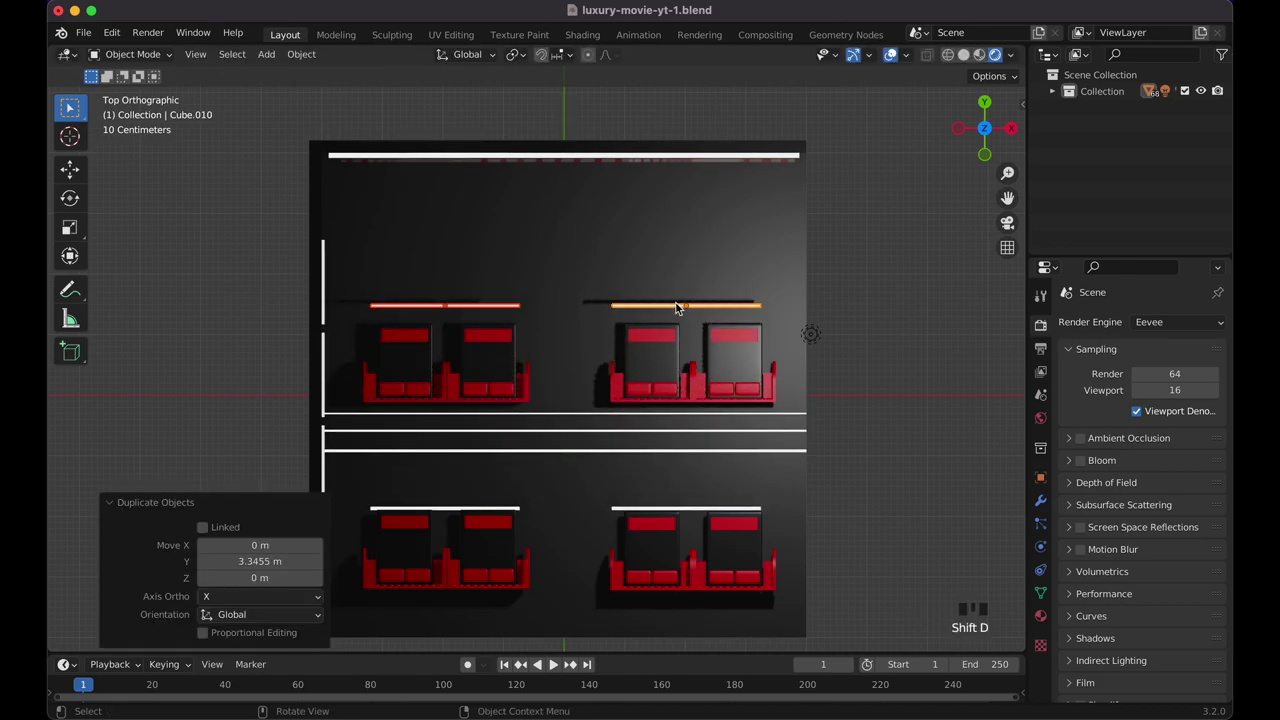
# Lower the two copied strips to the front floor, moving them about 0.125 m up and 0.867 m down along Z.
pyautogui.press('g')
pyautogui.press('z')
pyautogui.click(678, 314)
pyautogui.moveTo(678, 314); pyautogui.dragTo(678, 314, button='middle')
pyautogui.press('g')
pyautogui.press('z')
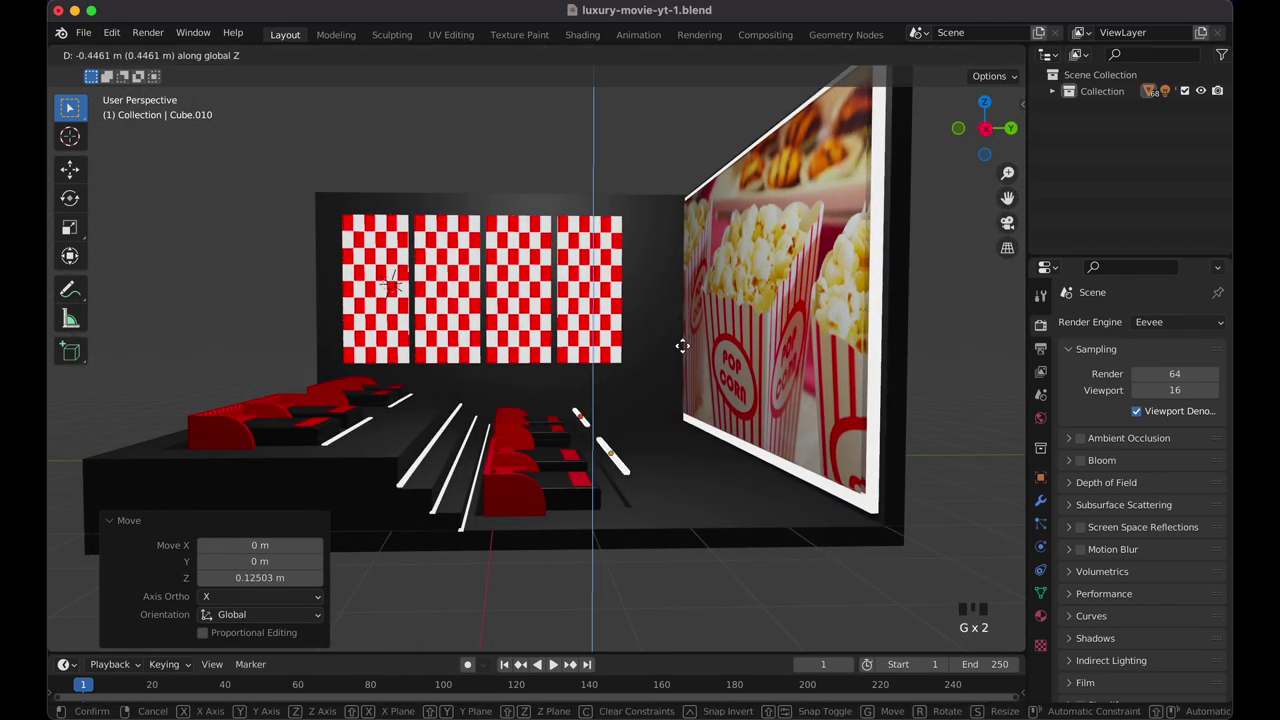
pyautogui.click(684, 371)
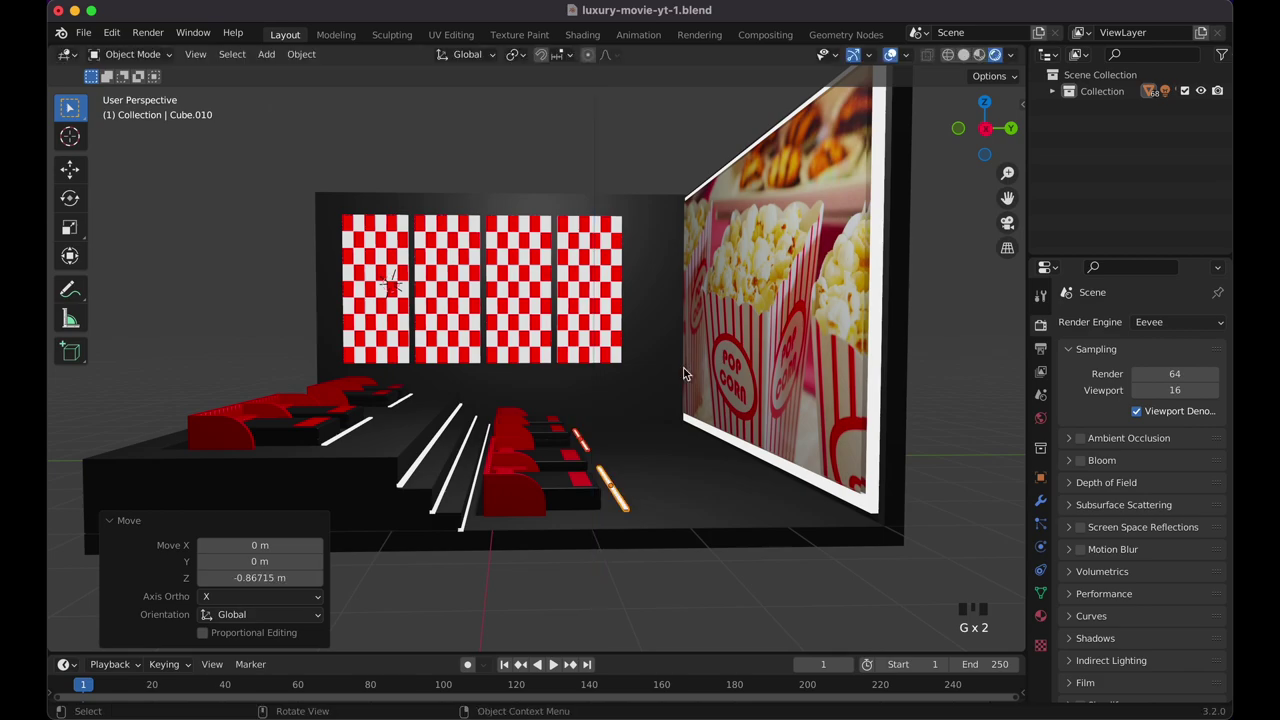
# Look through the camera and set the render engine to Cycles.
pyautogui.press('KP_0')
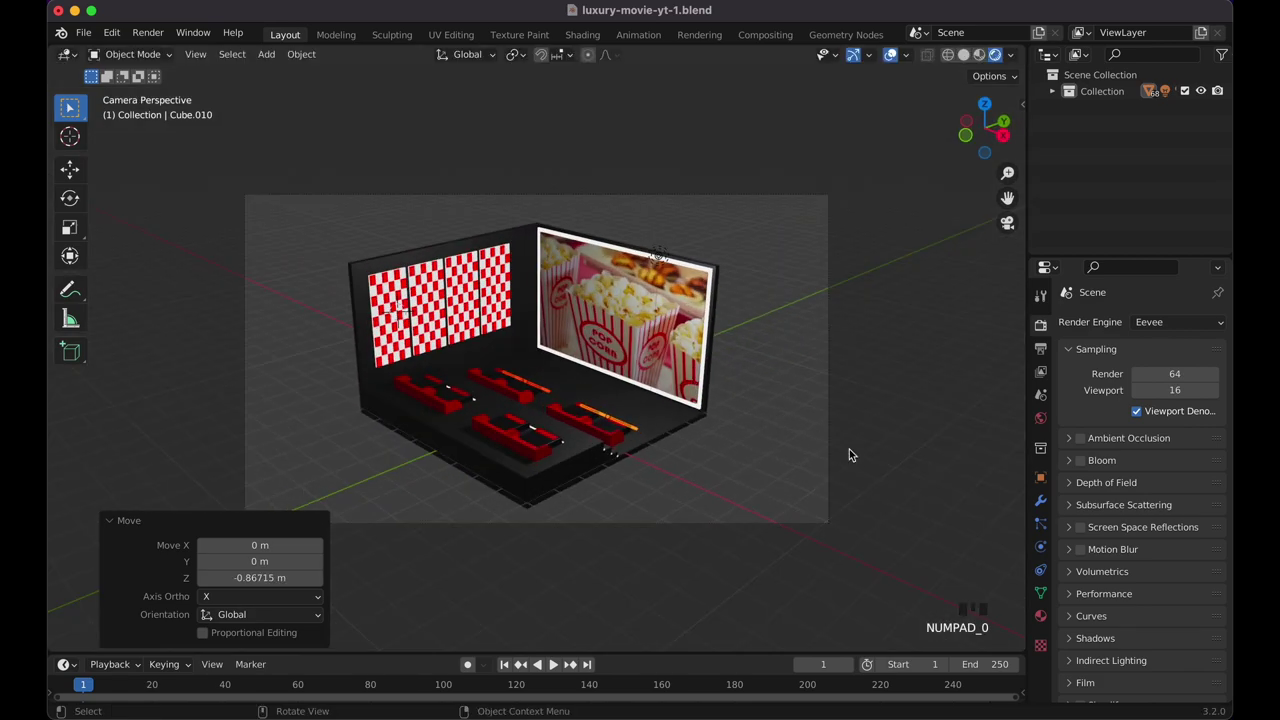
pyautogui.click(903, 447)
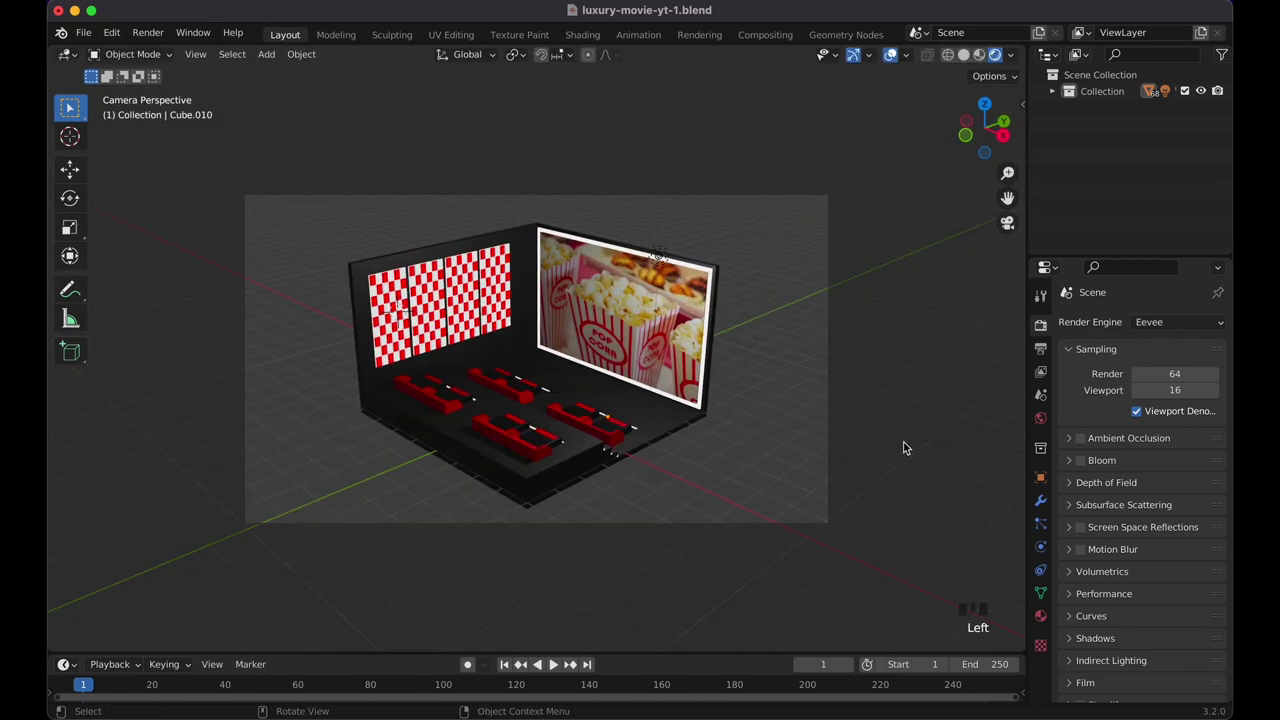
pyautogui.click(1139, 330)
pyautogui.click(1155, 375)
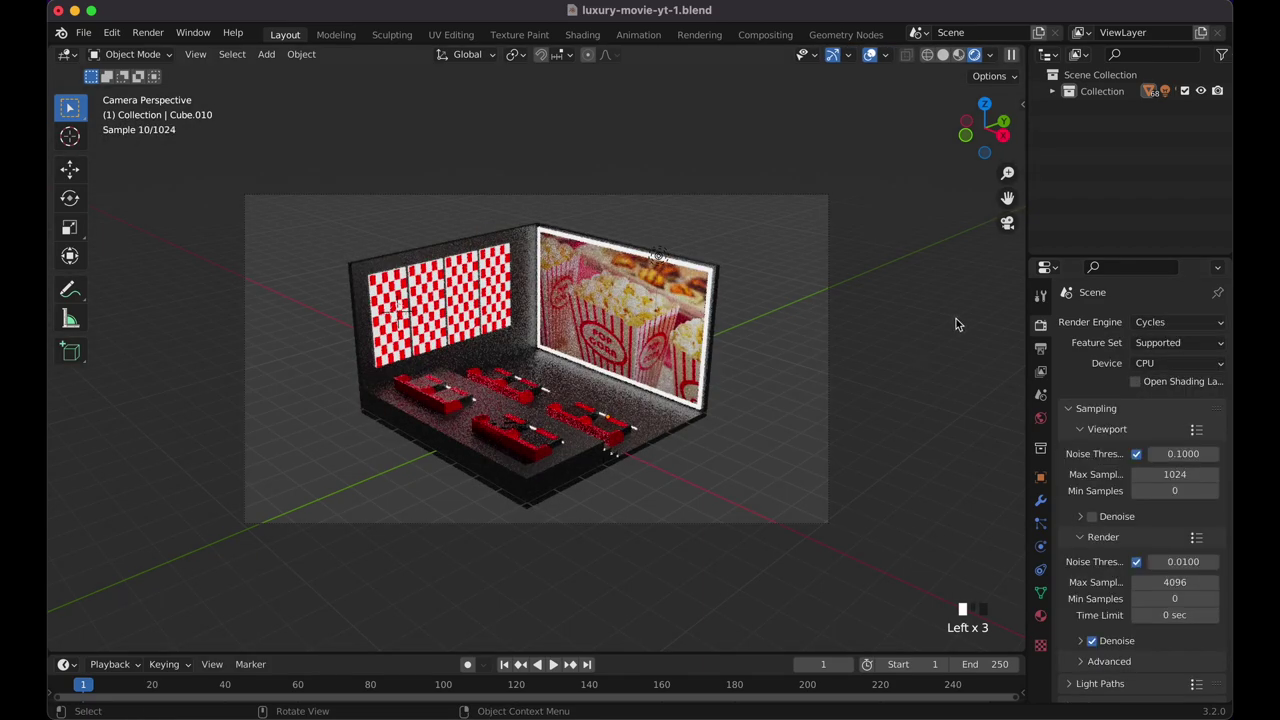
# Set the world background colour to pure black (hex 000000).
pyautogui.click(1040, 418)
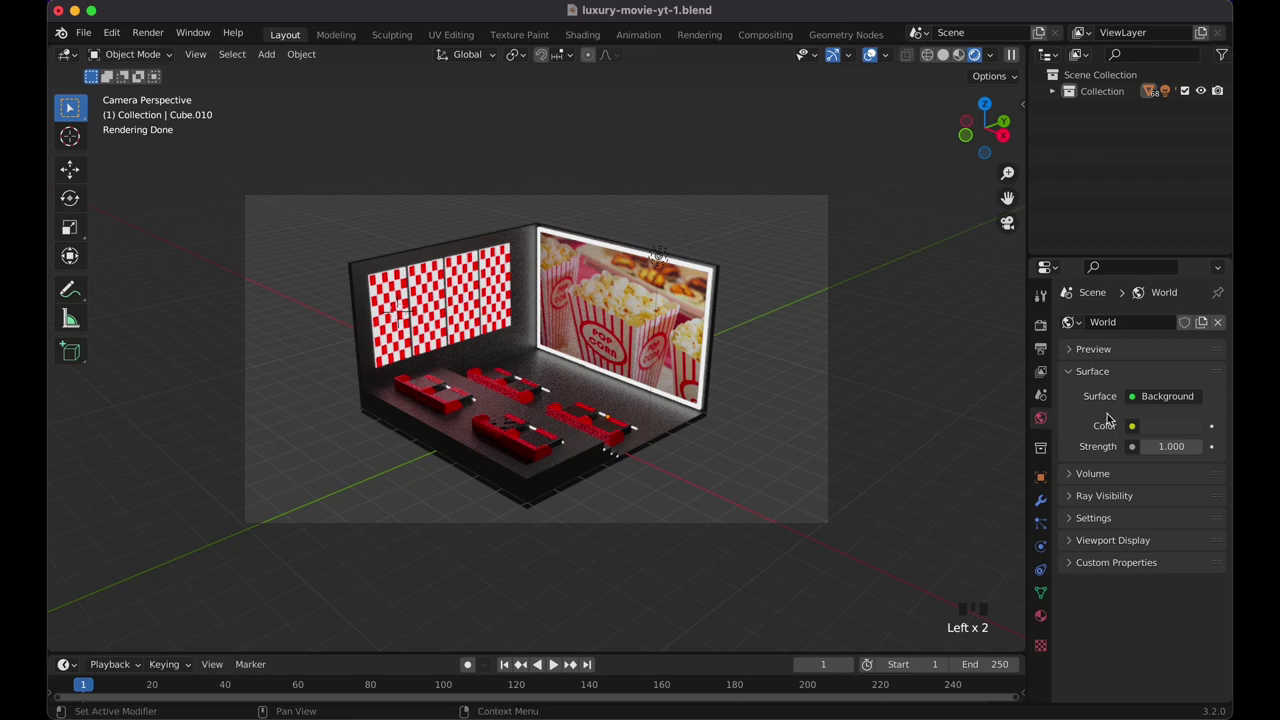
pyautogui.click(1165, 429)
pyautogui.moveTo(1188, 285); pyautogui.dragTo(1189, 310)
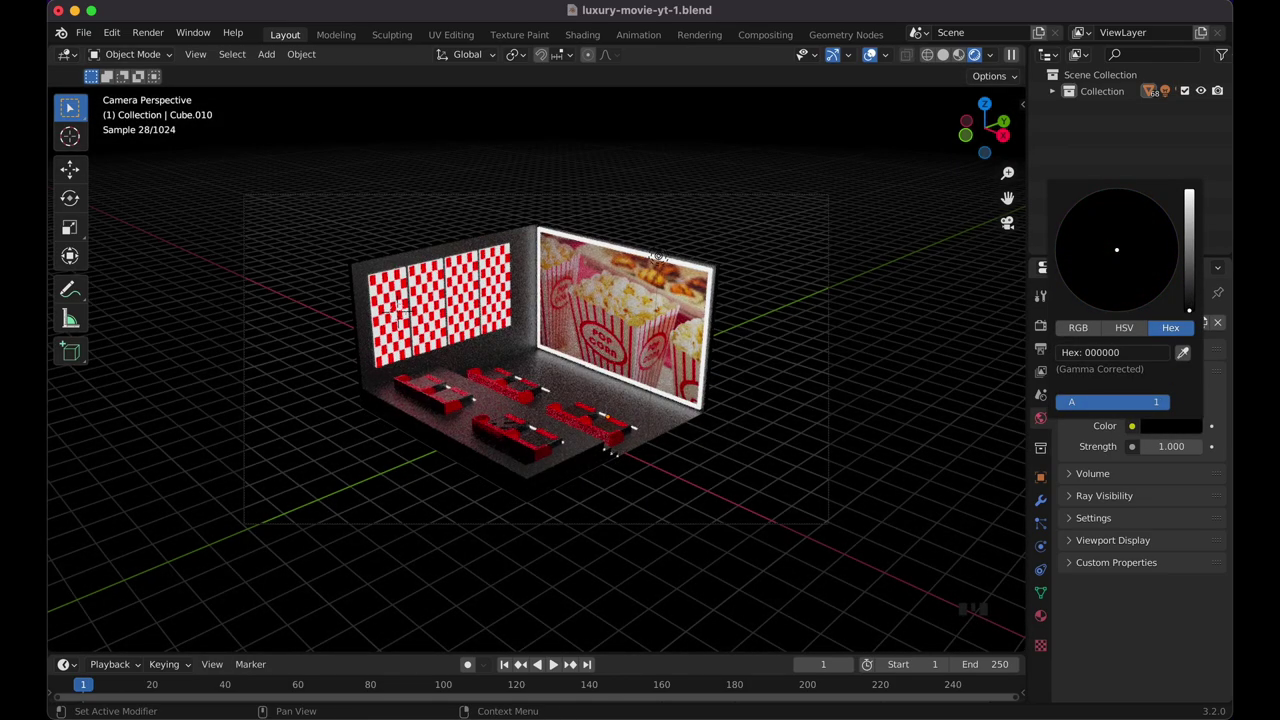
pyautogui.moveTo(1193, 260); pyautogui.dragTo(1180, 318)
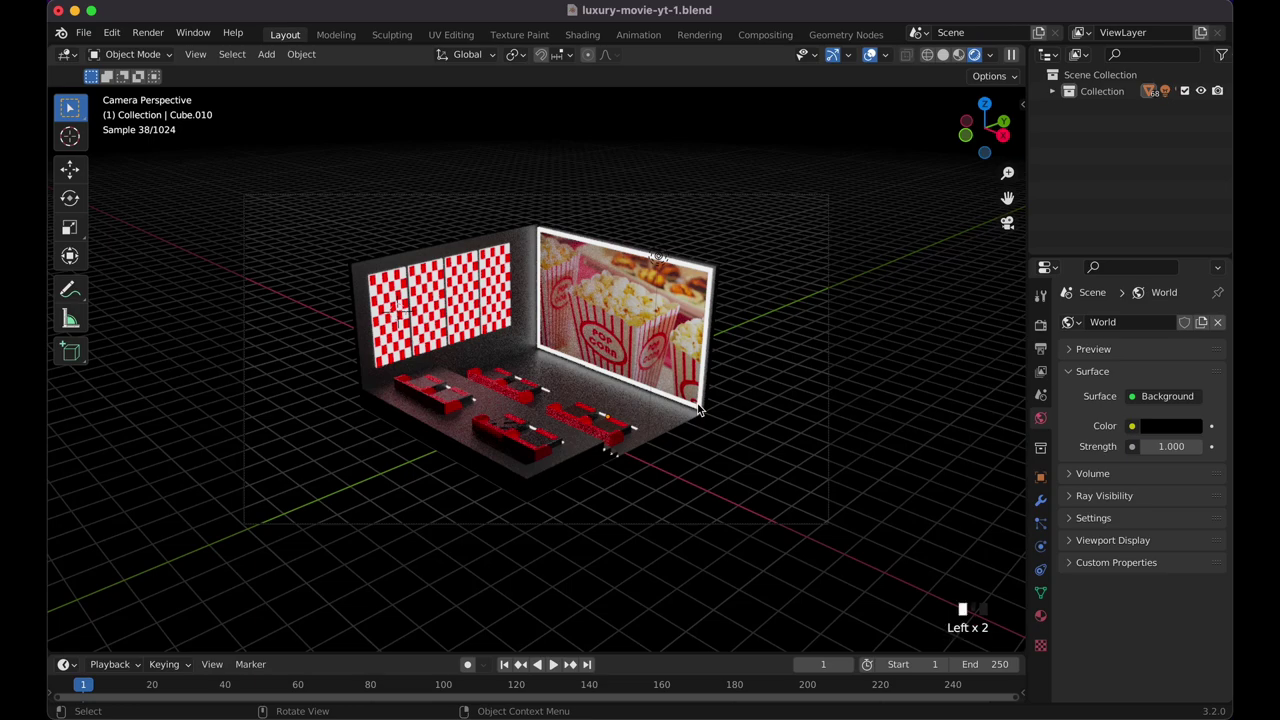
# Set the emission strength of the popcorn screen frame's light material to 1.000.
pyautogui.click(698, 408)
pyautogui.click(1040, 615)
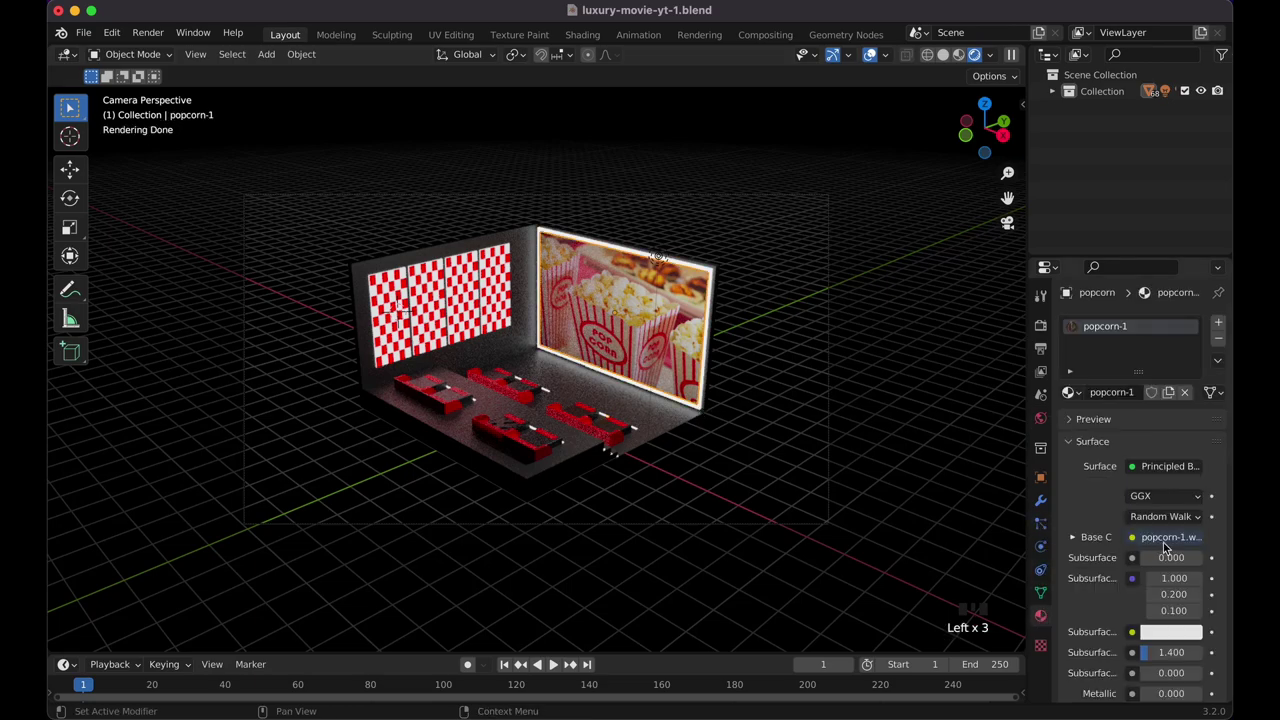
pyautogui.click(716, 304)
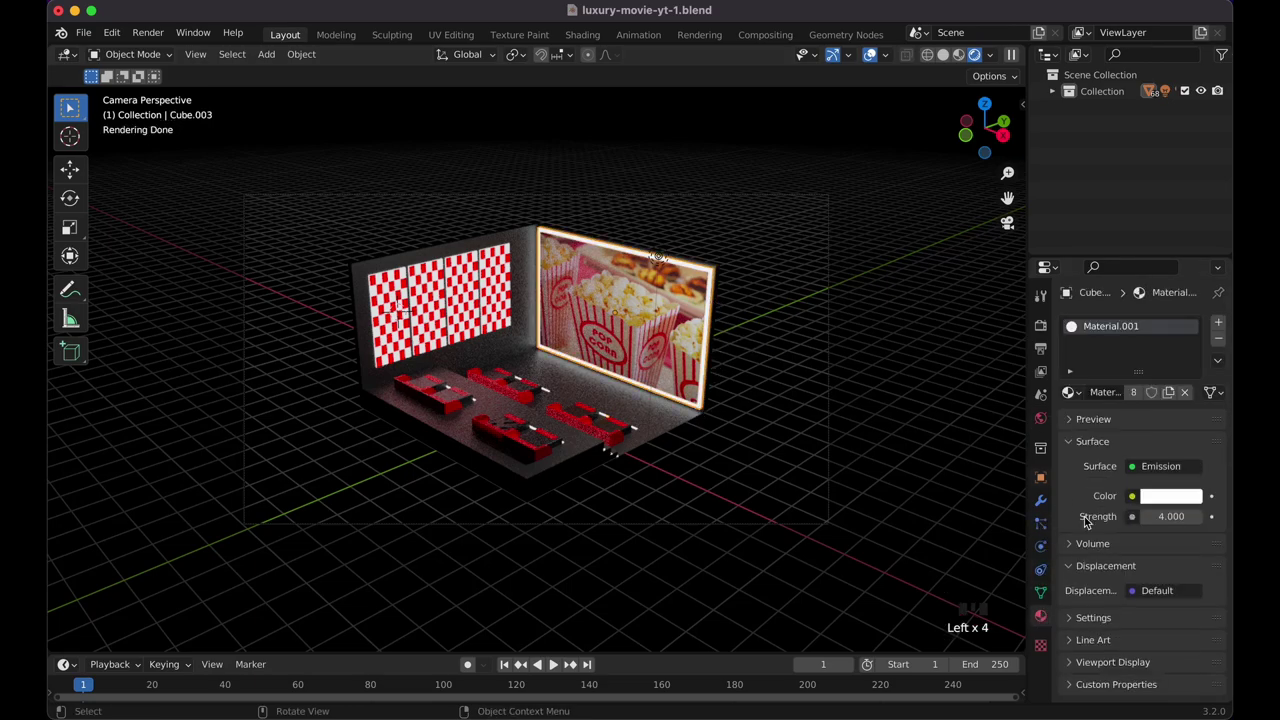
pyautogui.click(1165, 516)
pyautogui.click(857, 367)
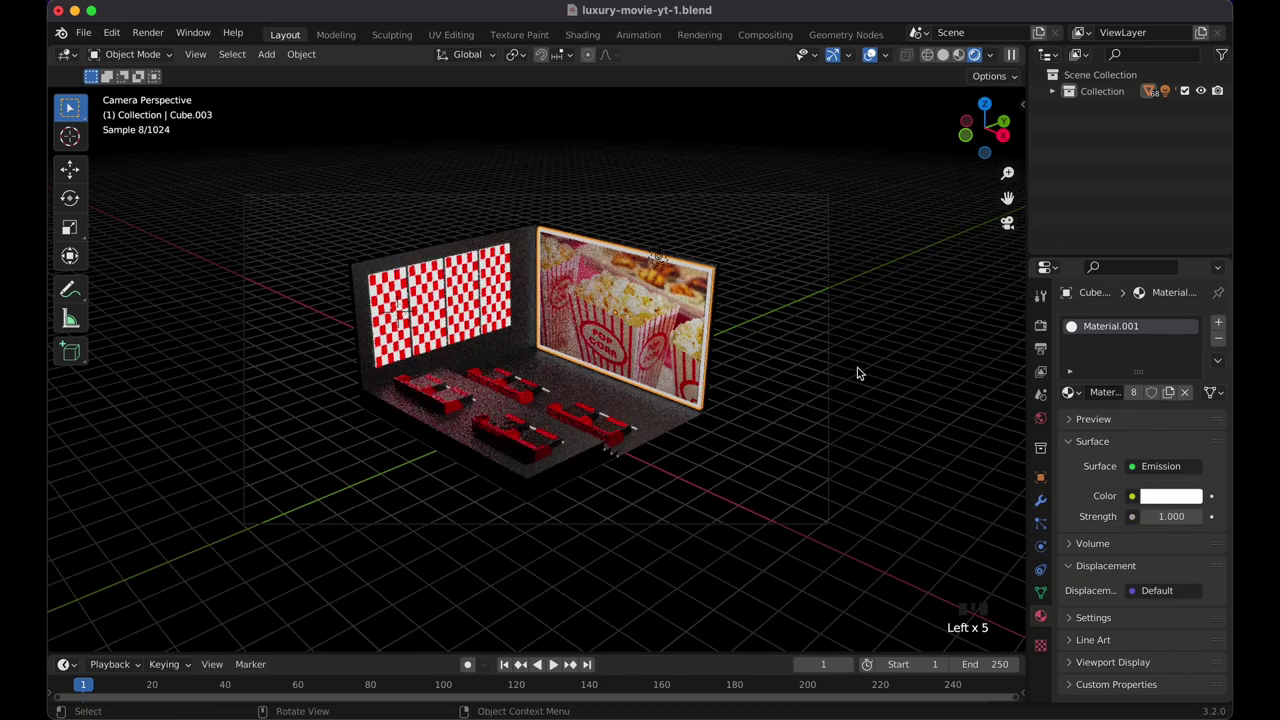
# Select all four bed light strips and move them about 0.482 m along Y away from the beds, returning to the camera view.
pyautogui.click(532, 433)
pyautogui.scroll(5, 548, 432)
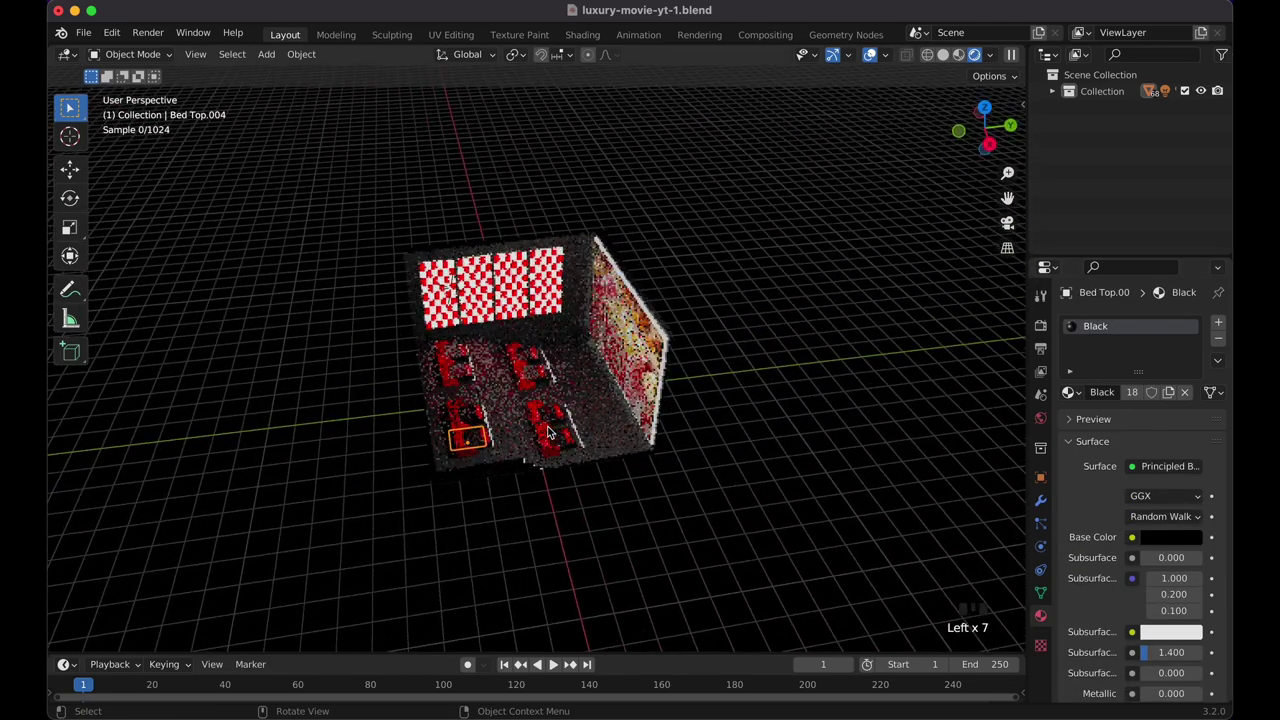
pyautogui.scroll(3, 548, 432)
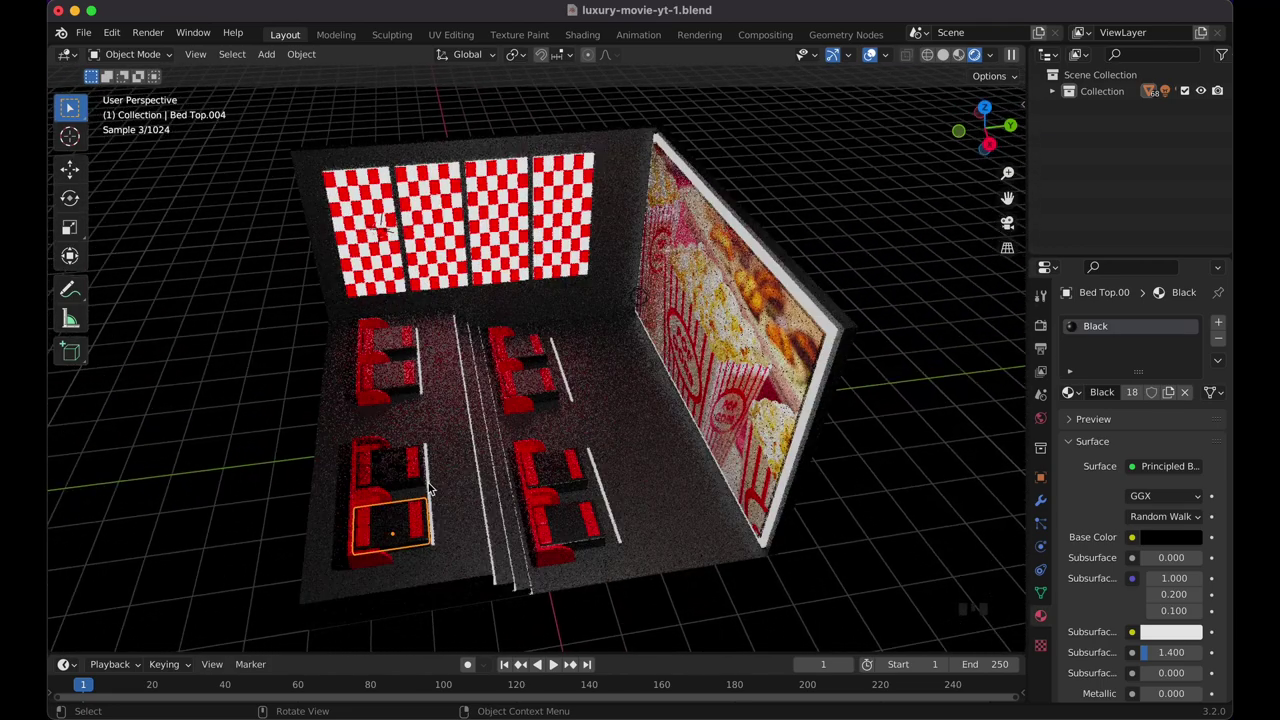
pyautogui.click(429, 491)
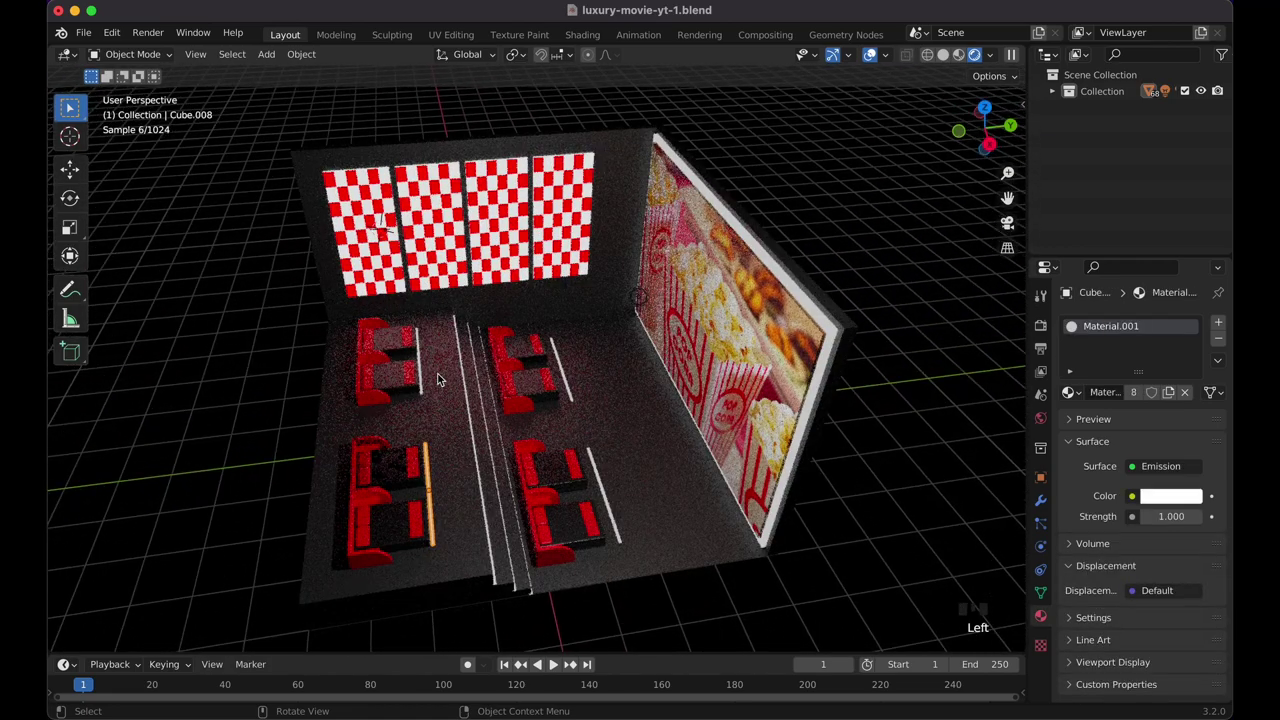
pyautogui.keyDown('shift'); pyautogui.click(566, 385); pyautogui.keyUp('shift')
pyautogui.keyDown('shift'); pyautogui.click(611, 517); pyautogui.keyUp('shift')
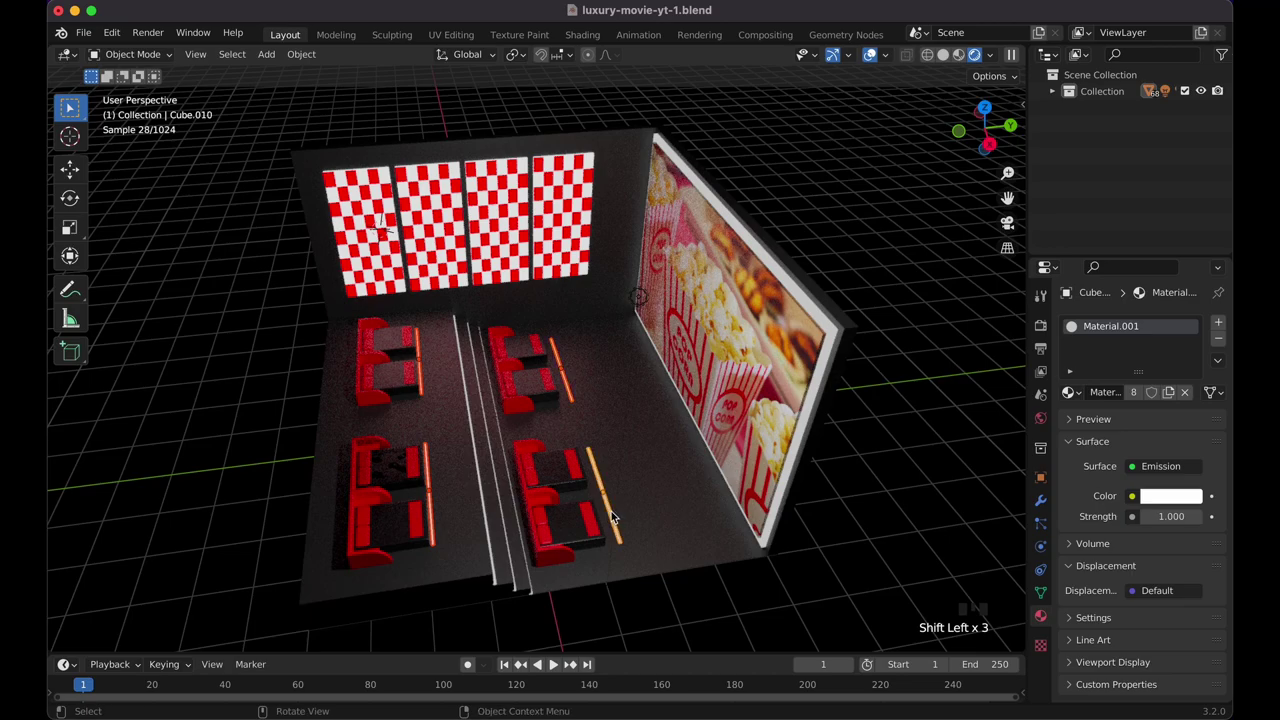
pyautogui.press('g')
pyautogui.click(636, 515)
pyautogui.press('KP_0')
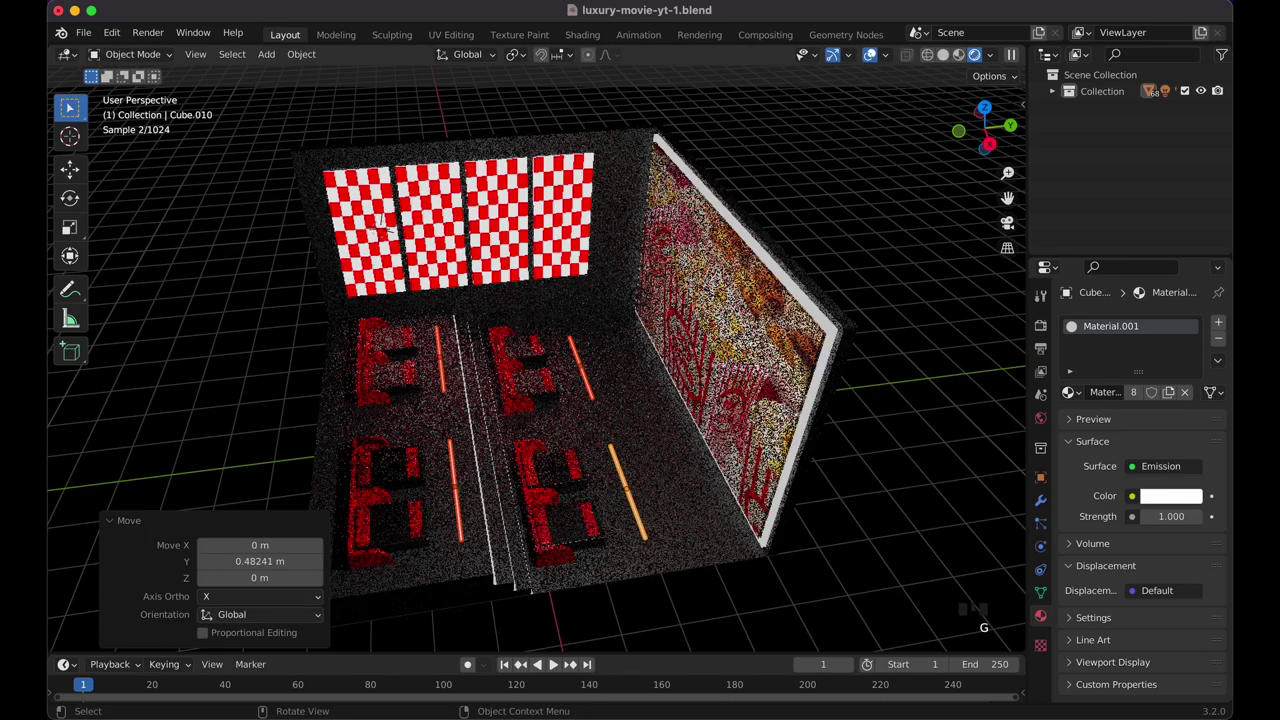
pyautogui.click(768, 462)
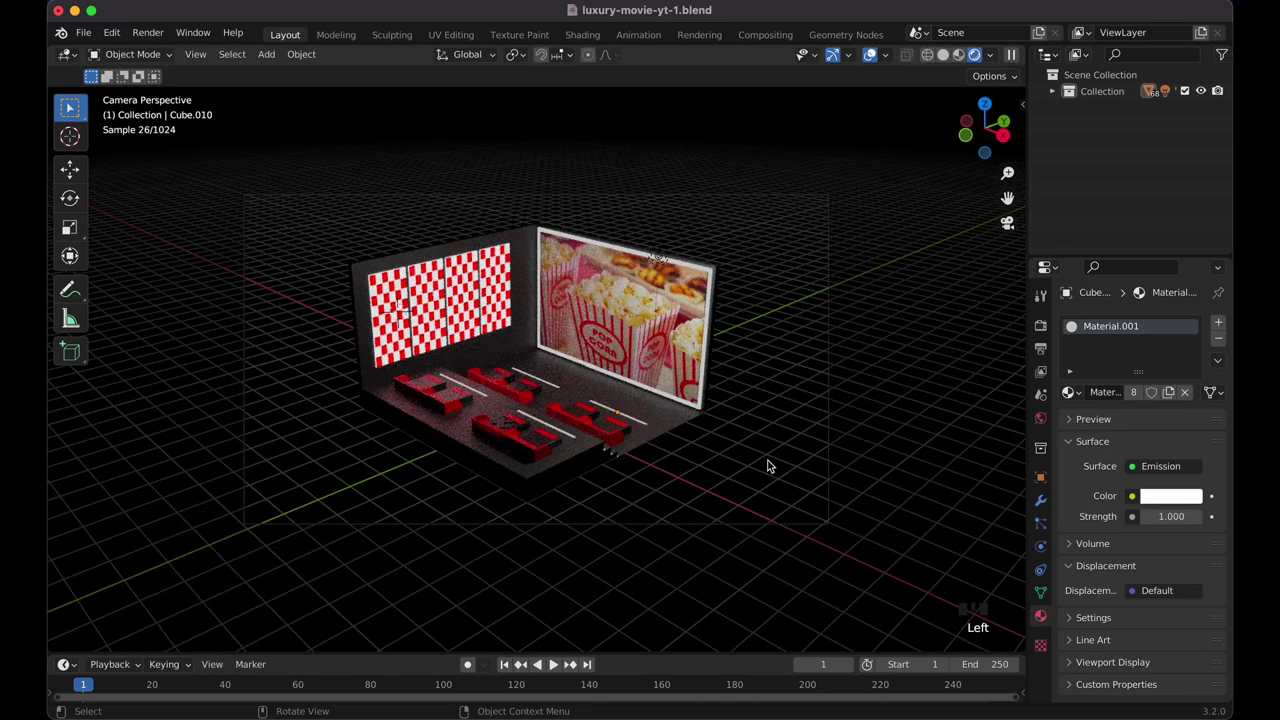
# Tint the emission colour of the light strips' shared material pale yellow-green.
pyautogui.scroll(6, 754, 488)
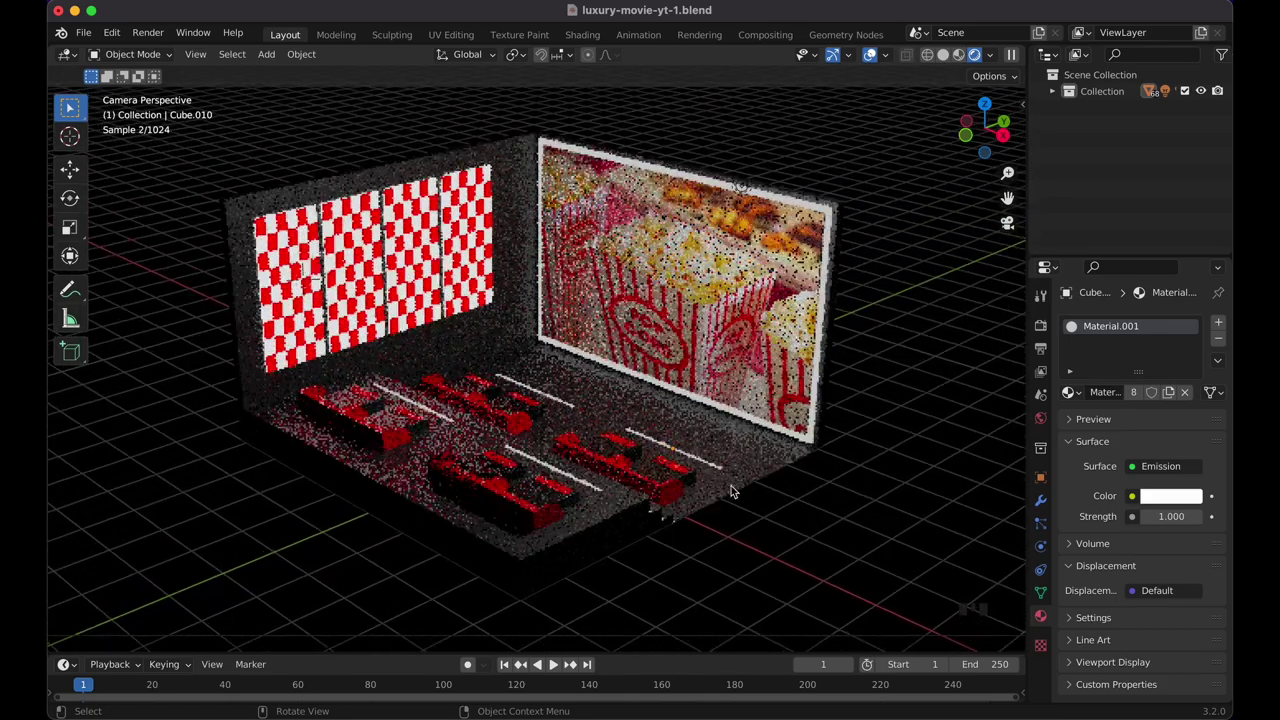
pyautogui.click(545, 465)
pyautogui.click(545, 465)
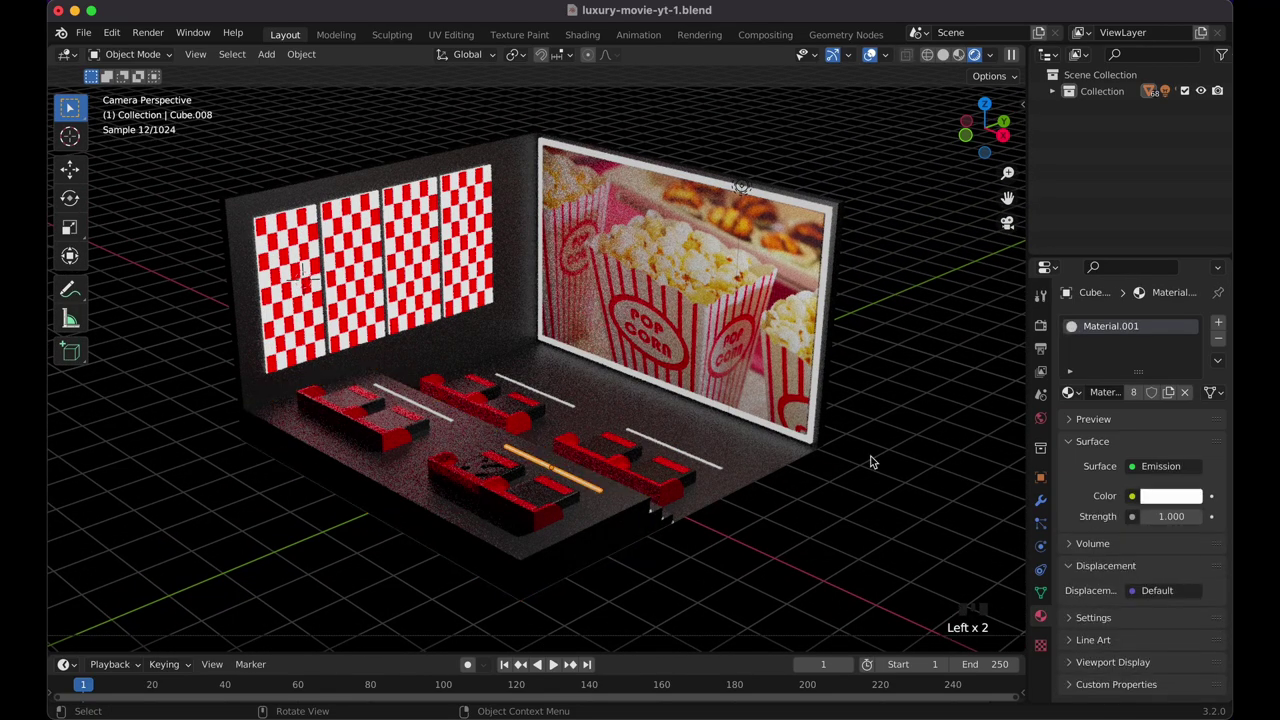
pyautogui.click(1158, 497)
pyautogui.moveTo(1118, 330); pyautogui.dragTo(1104, 323)
pyautogui.click(823, 515)
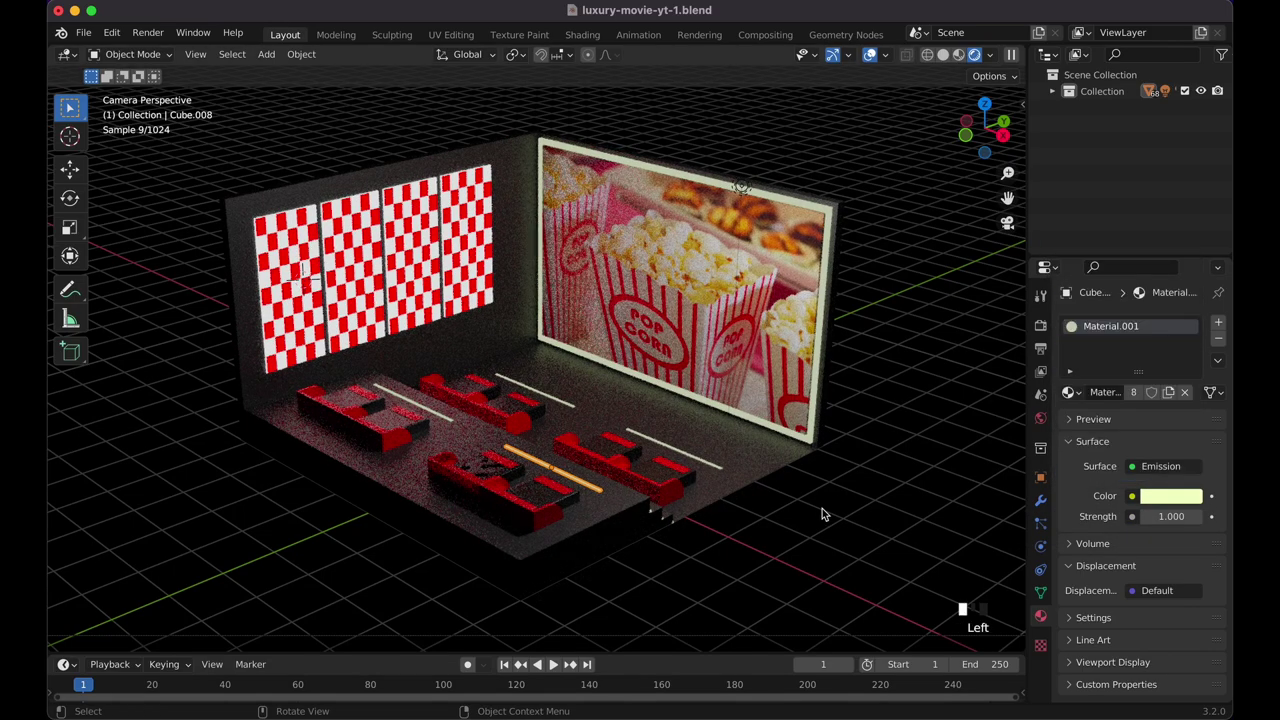
# Give the popcorn screen's frame a new white Emission material with strength 1.000 and remove its shared pale yellow-green material.
pyautogui.click(815, 442)
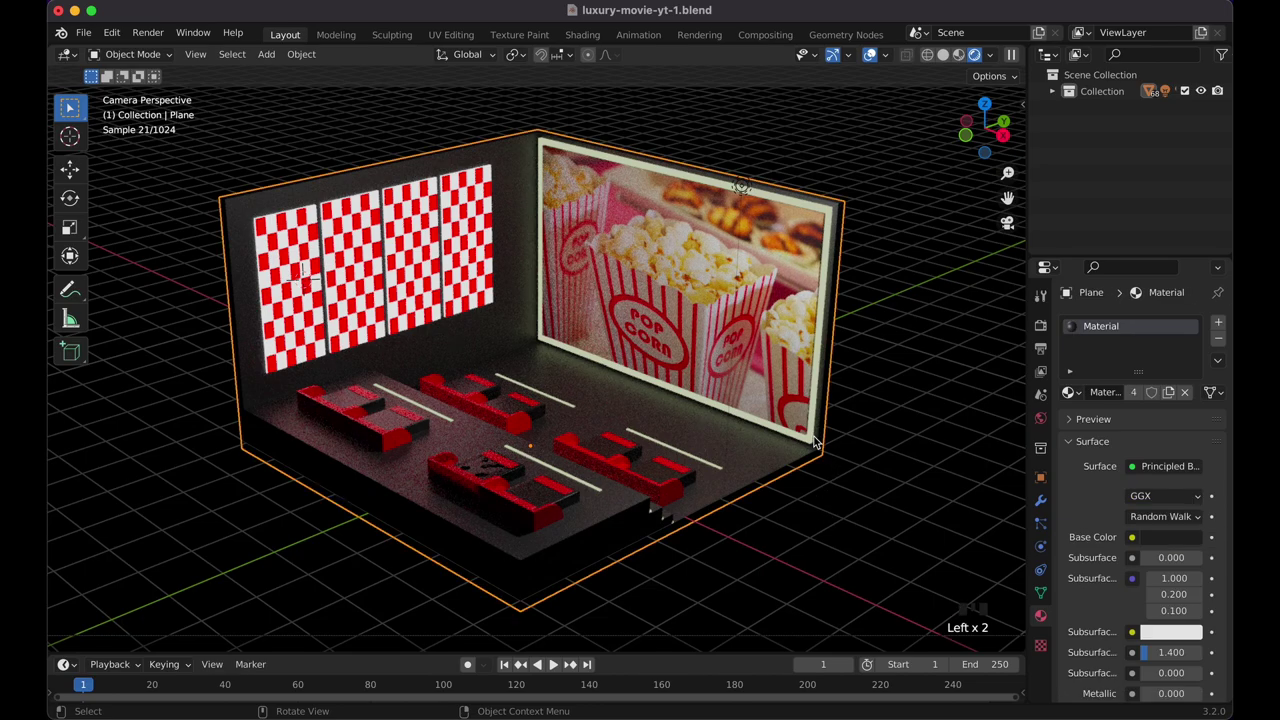
pyautogui.click(1218, 322)
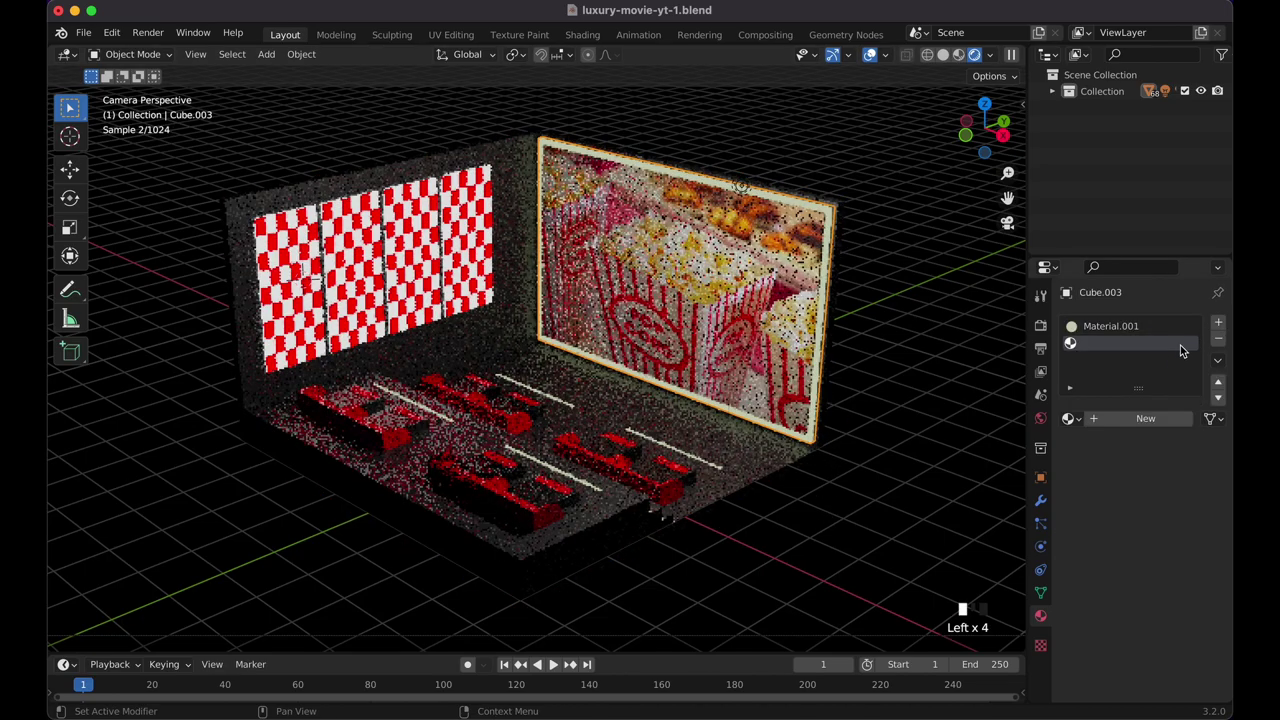
pyautogui.click(1127, 419)
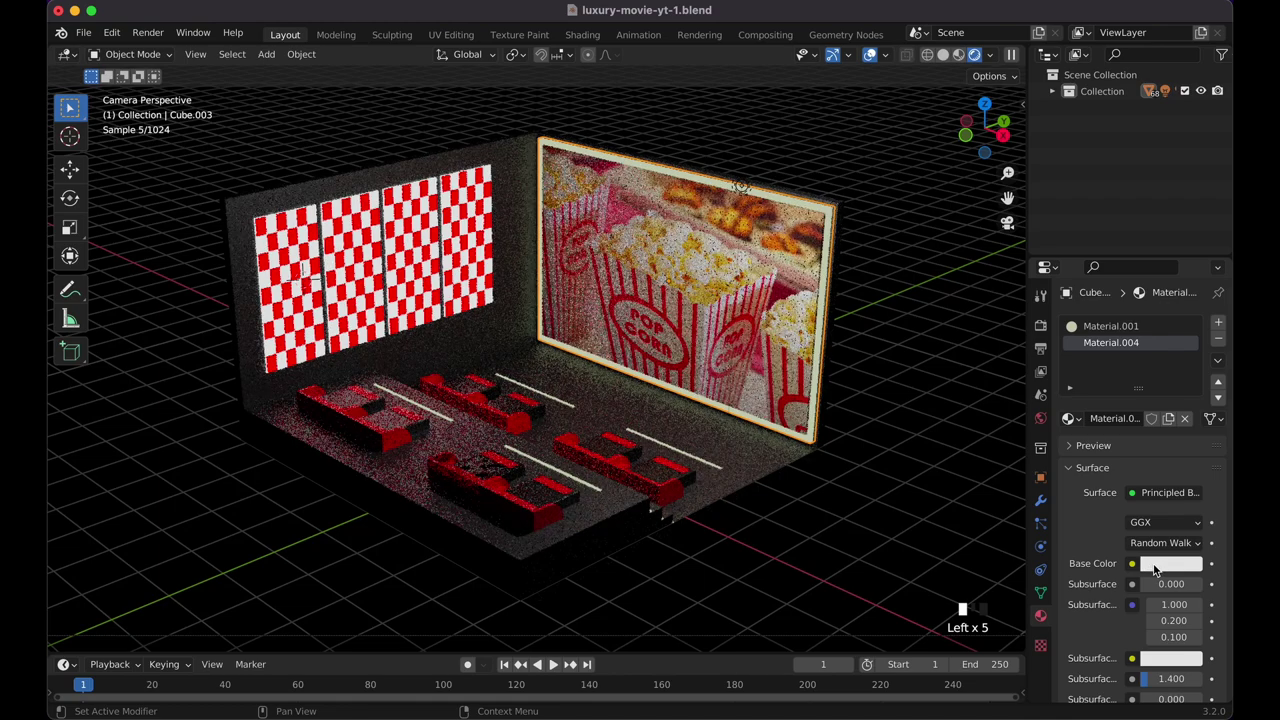
pyautogui.click(1165, 494)
pyautogui.click(1000, 165)
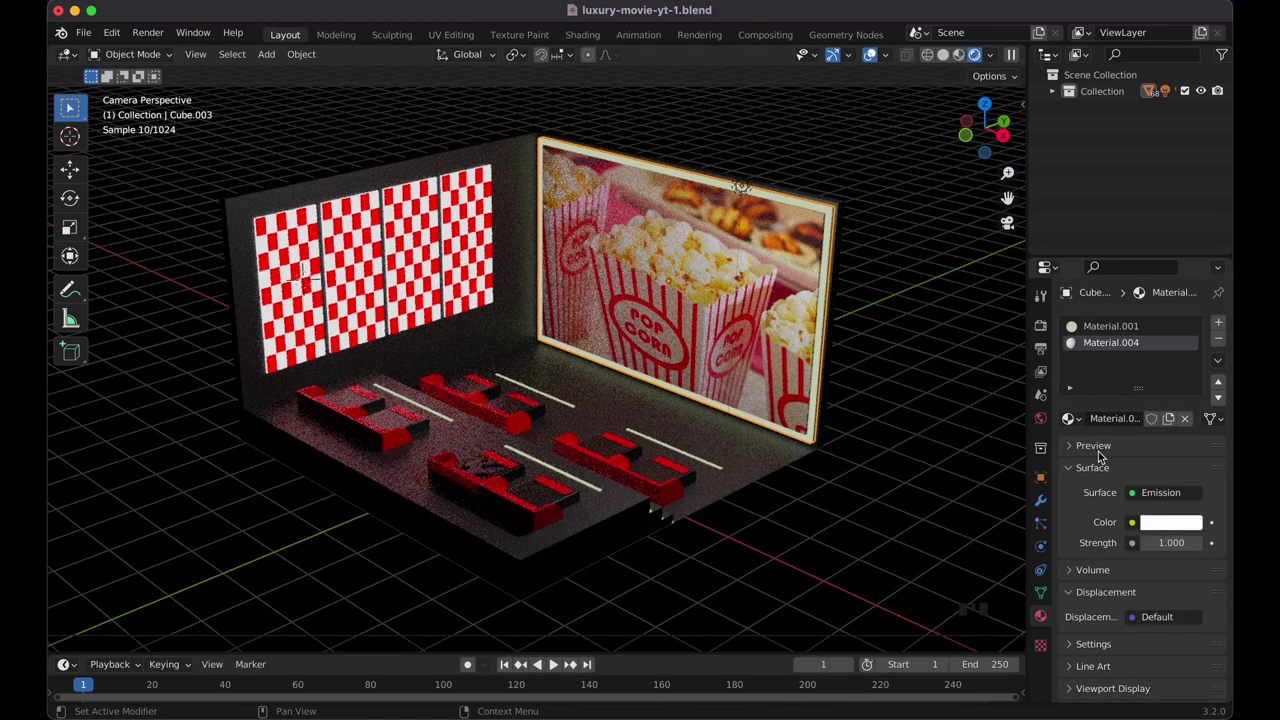
pyautogui.click(1148, 328)
pyautogui.click(1218, 339)
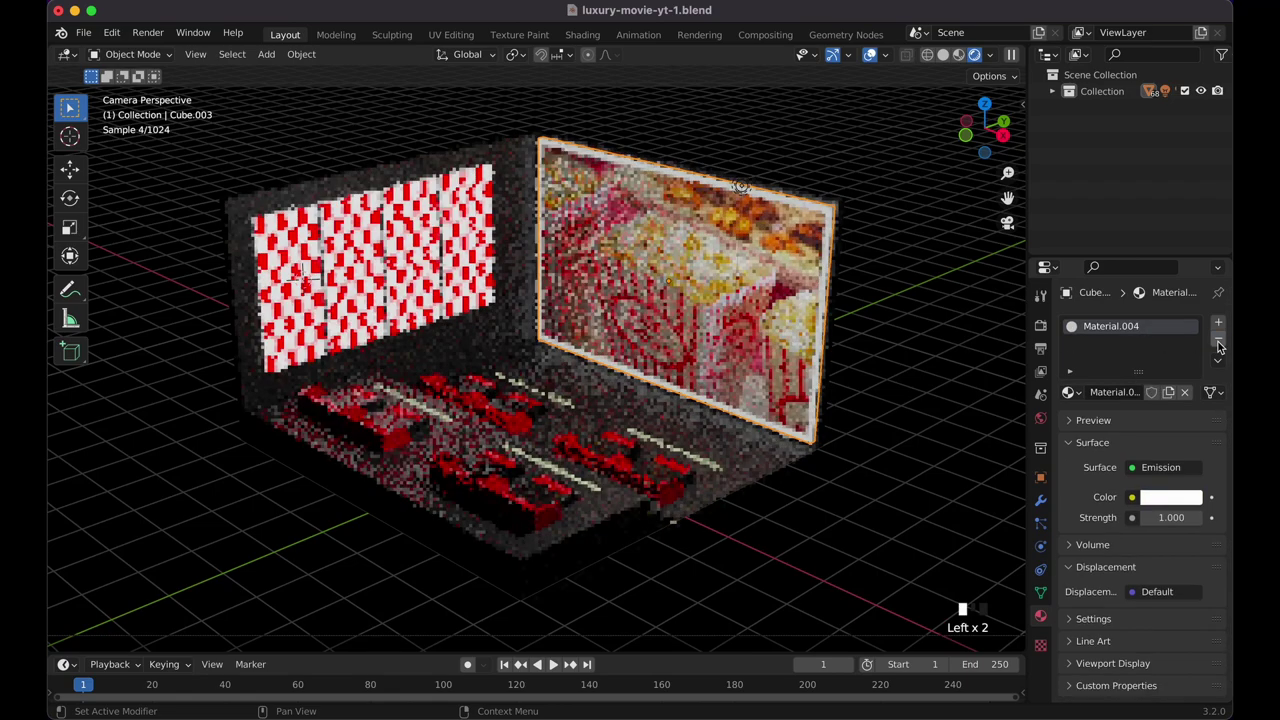
pyautogui.click(905, 470)
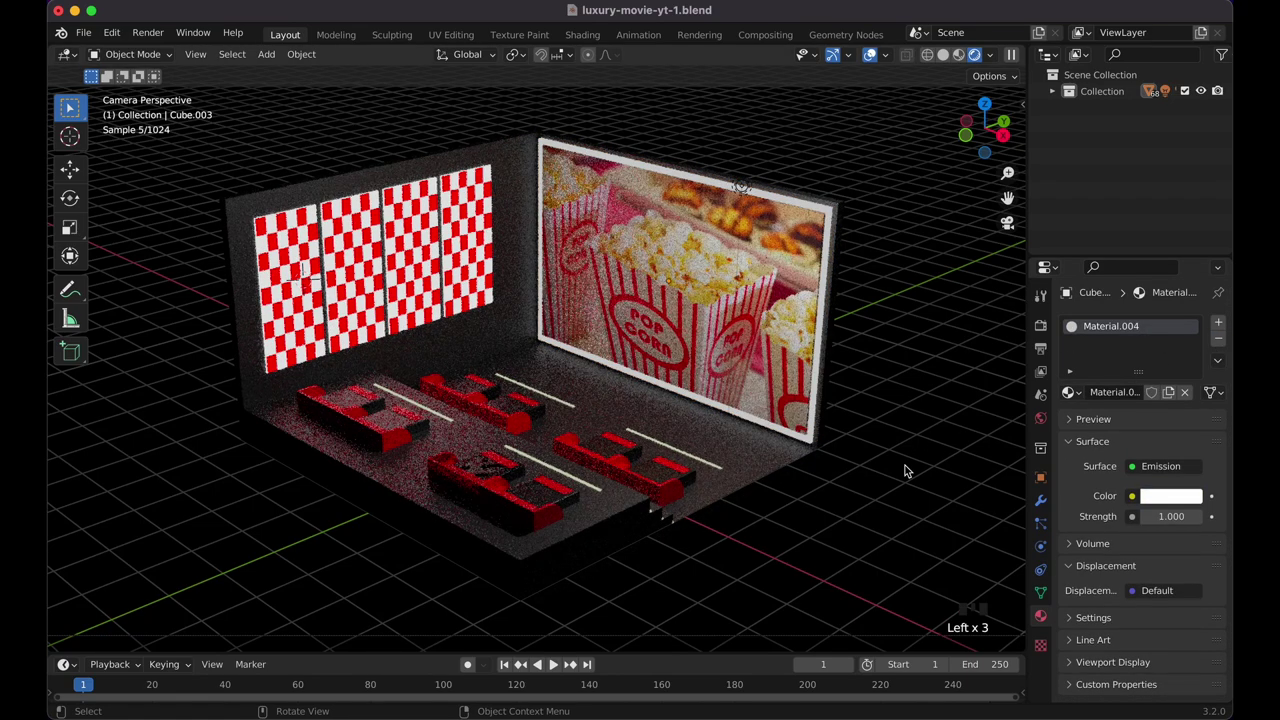
# Select the light strip beside the nearest bed and change the shared material's emission colour to bright cyan.
pyautogui.click(570, 478)
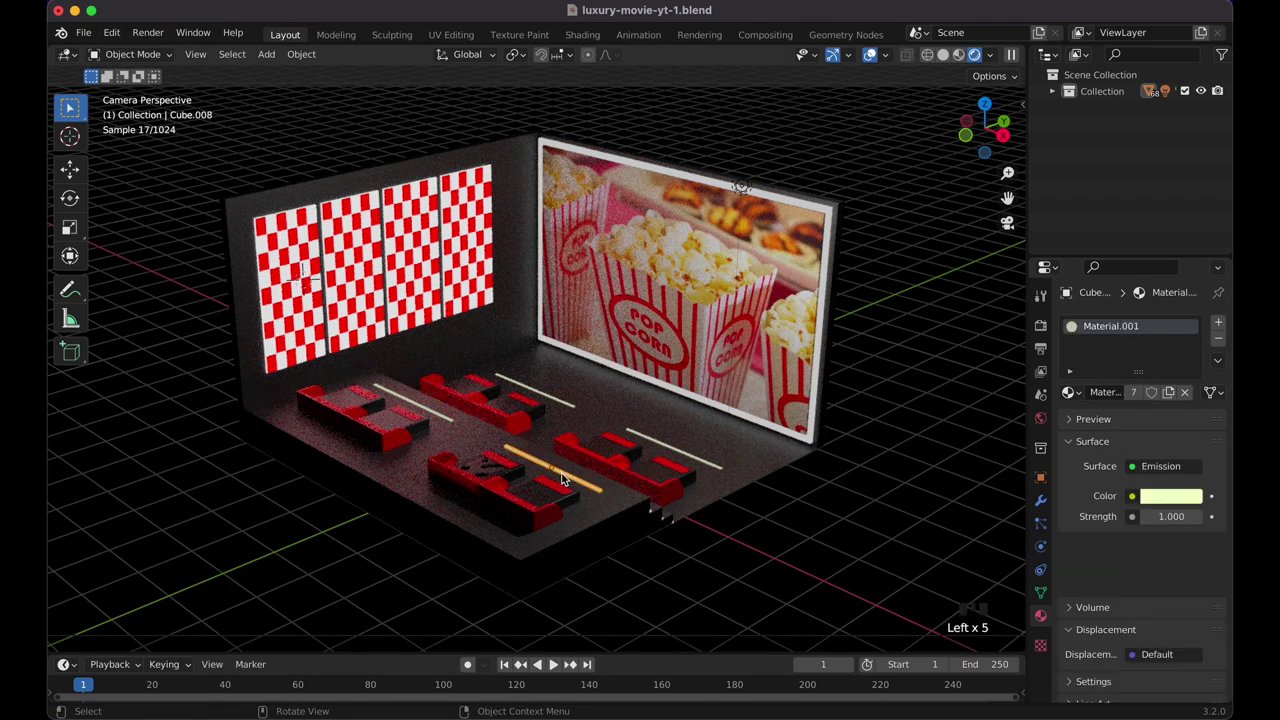
pyautogui.click(1172, 496)
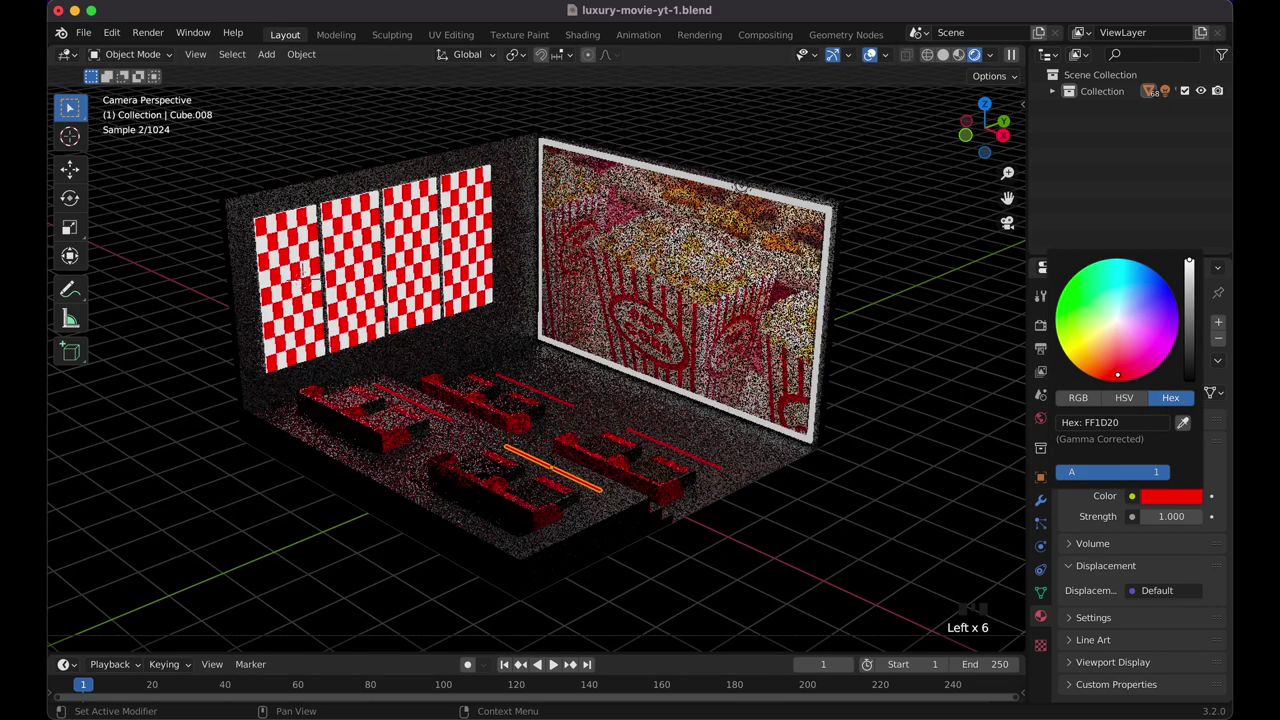
pyautogui.moveTo(1118, 375)
pyautogui.mouseDown()
pyautogui.moveTo(1172, 320)
pyautogui.moveTo(1138, 273)
pyautogui.mouseUp()
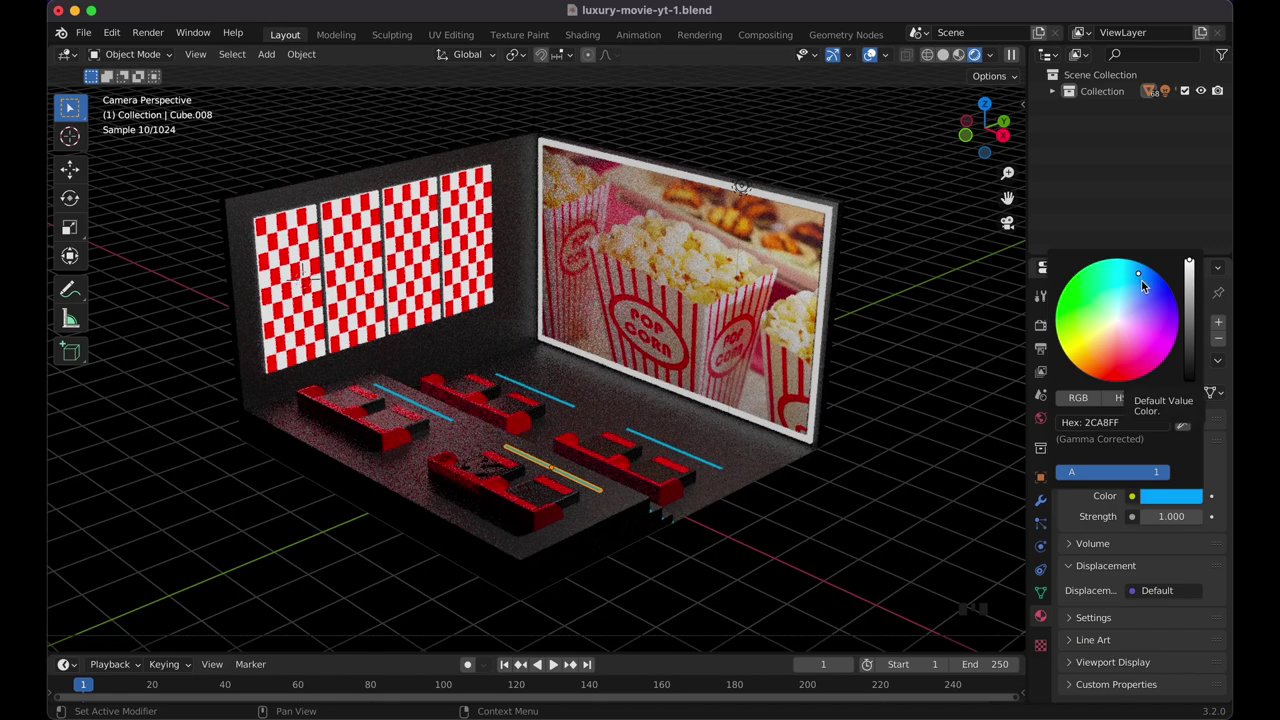
pyautogui.moveTo(1135, 278); pyautogui.dragTo(1122, 280)
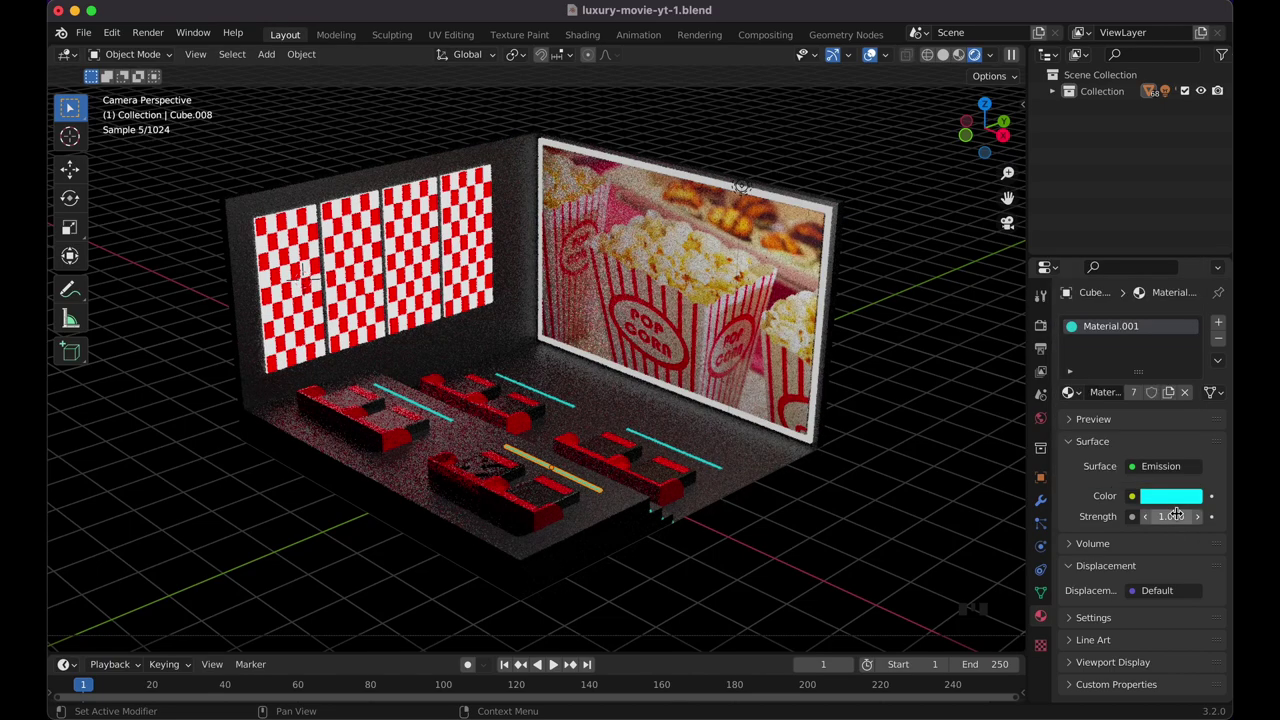
# Set the emission strength of the light strips' cyan material to 4.000.
pyautogui.click(1173, 516)
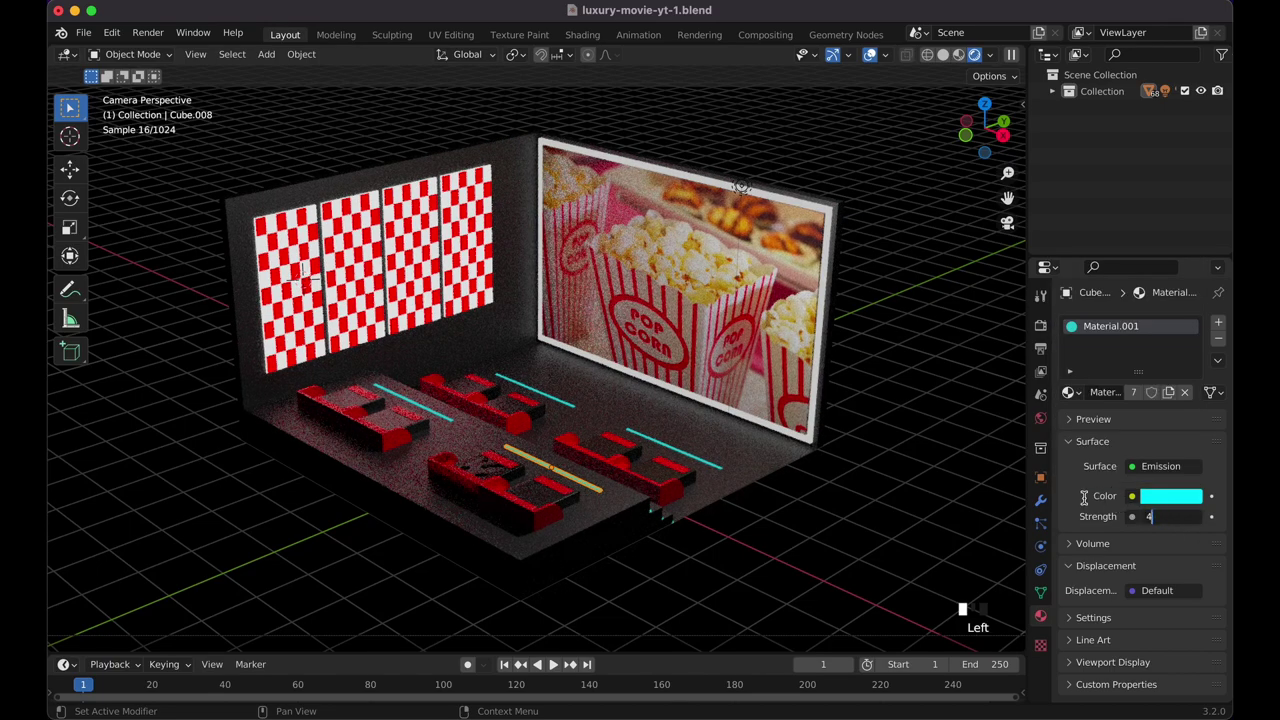
pyautogui.press('Return')
pyautogui.click(928, 490)
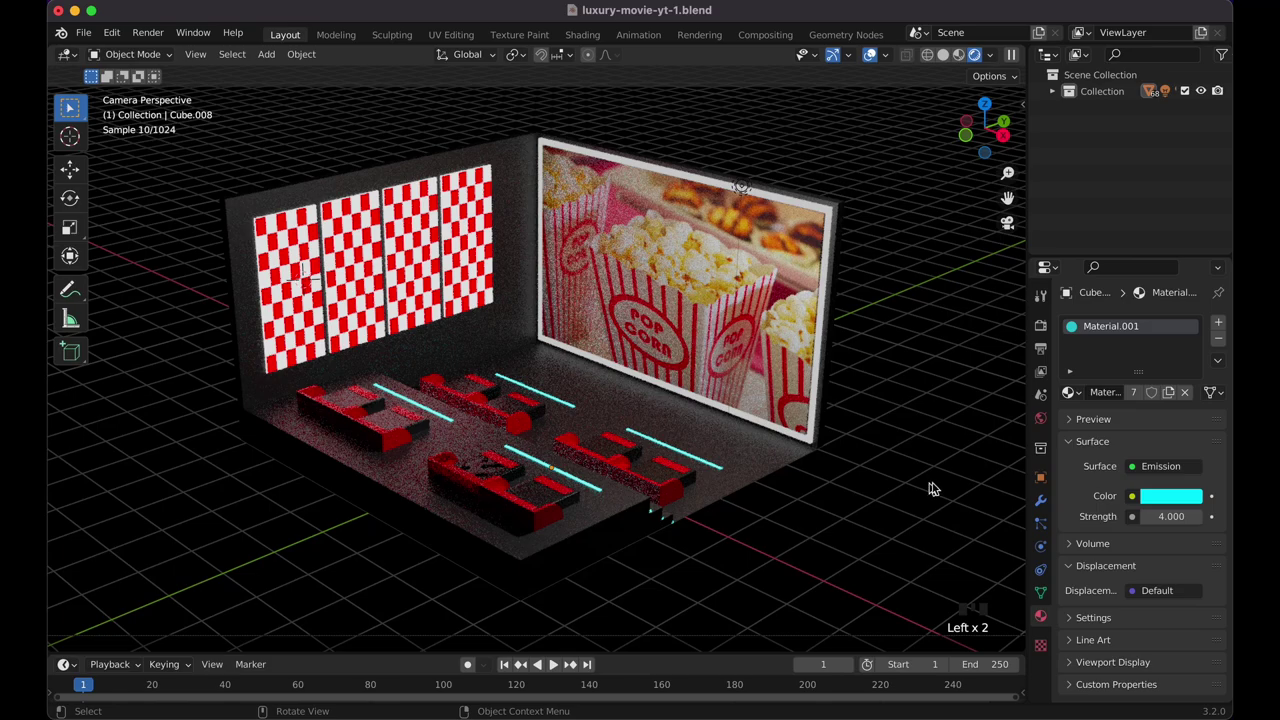
# Set the light strips' emission strength to 10.000 and check the glow from the camera and user perspectives.
pyautogui.click(1168, 497)
pyautogui.click(1160, 516)
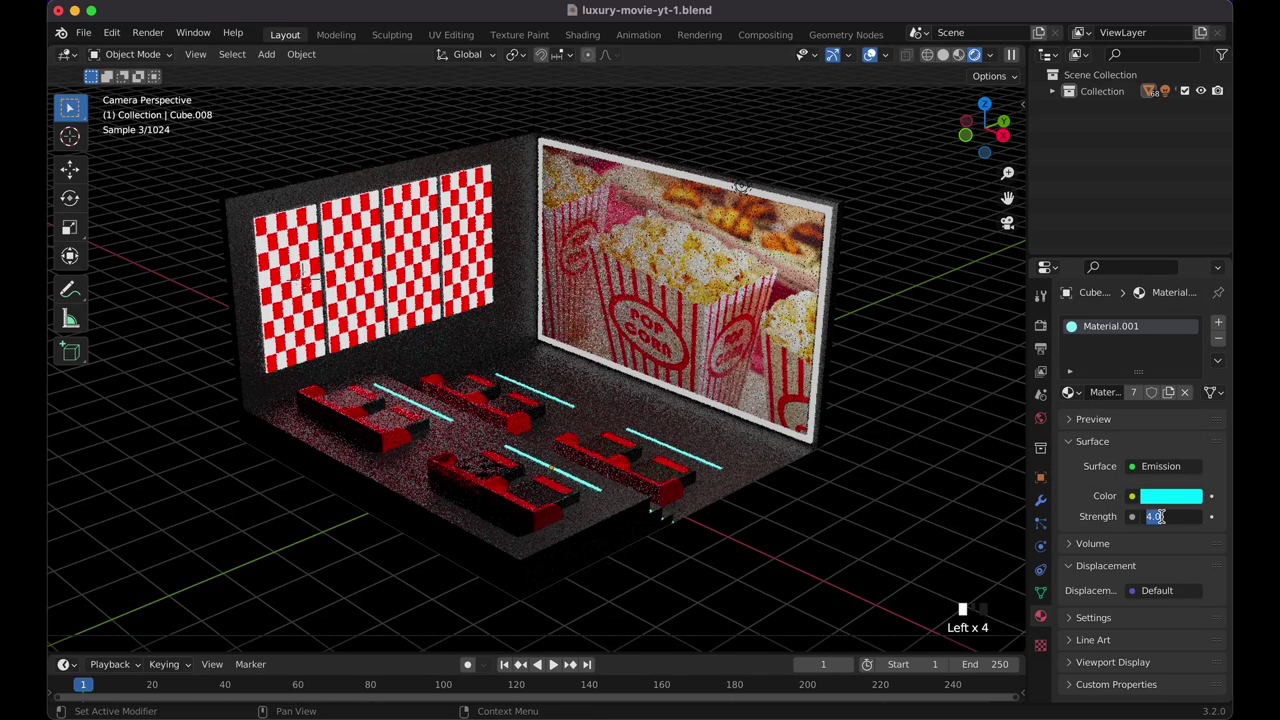
pyautogui.write('10')
pyautogui.click(898, 498)
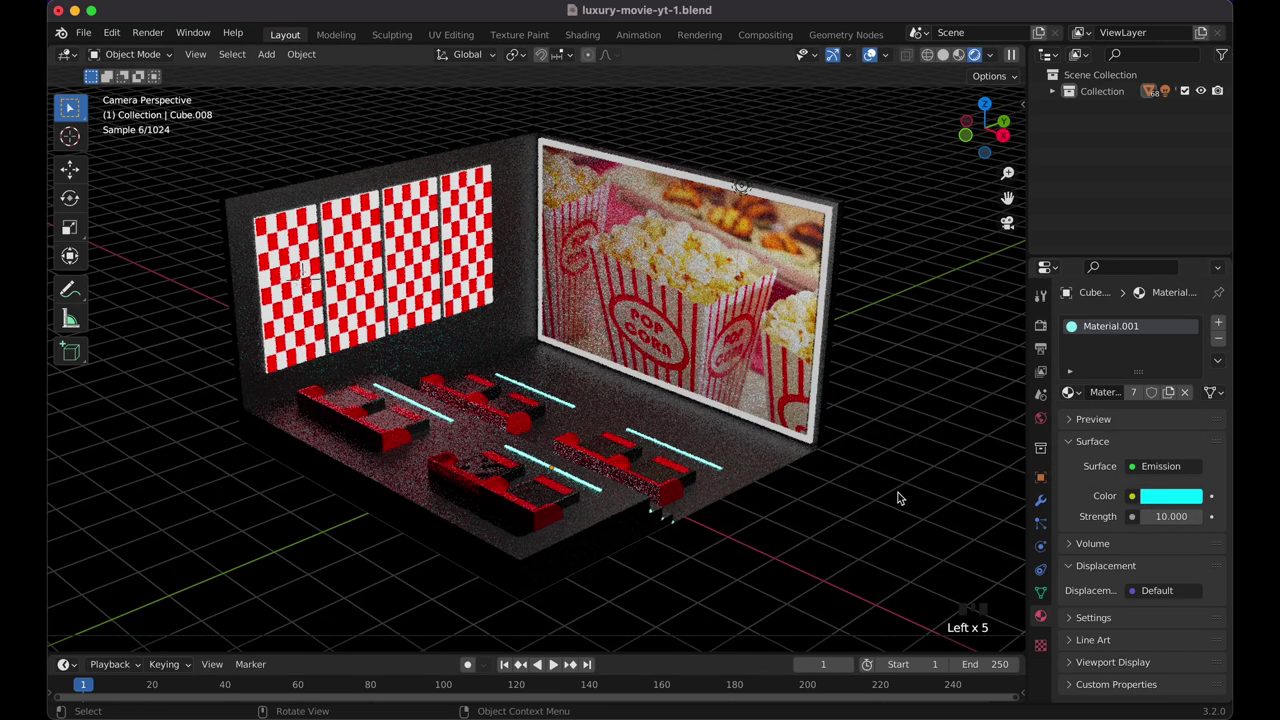
pyautogui.press('KP_0')
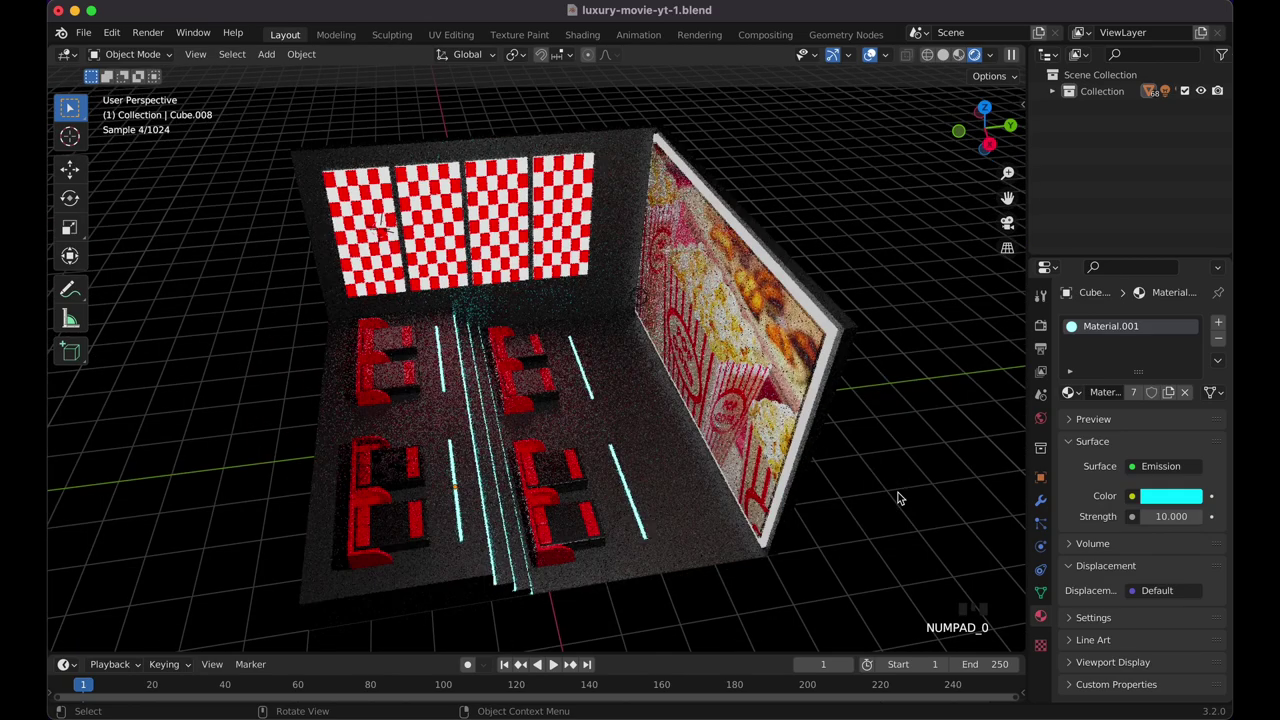
pyautogui.press('KP_0')
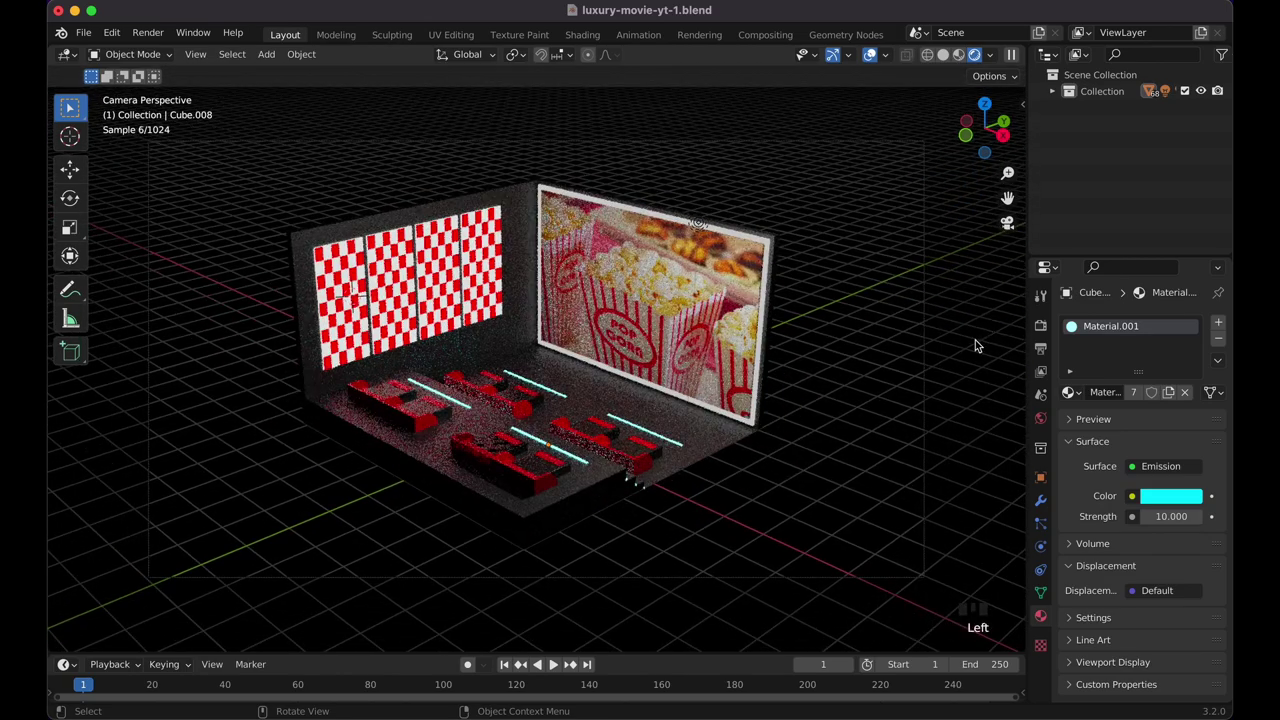
pyautogui.scroll(-1, 975, 340)
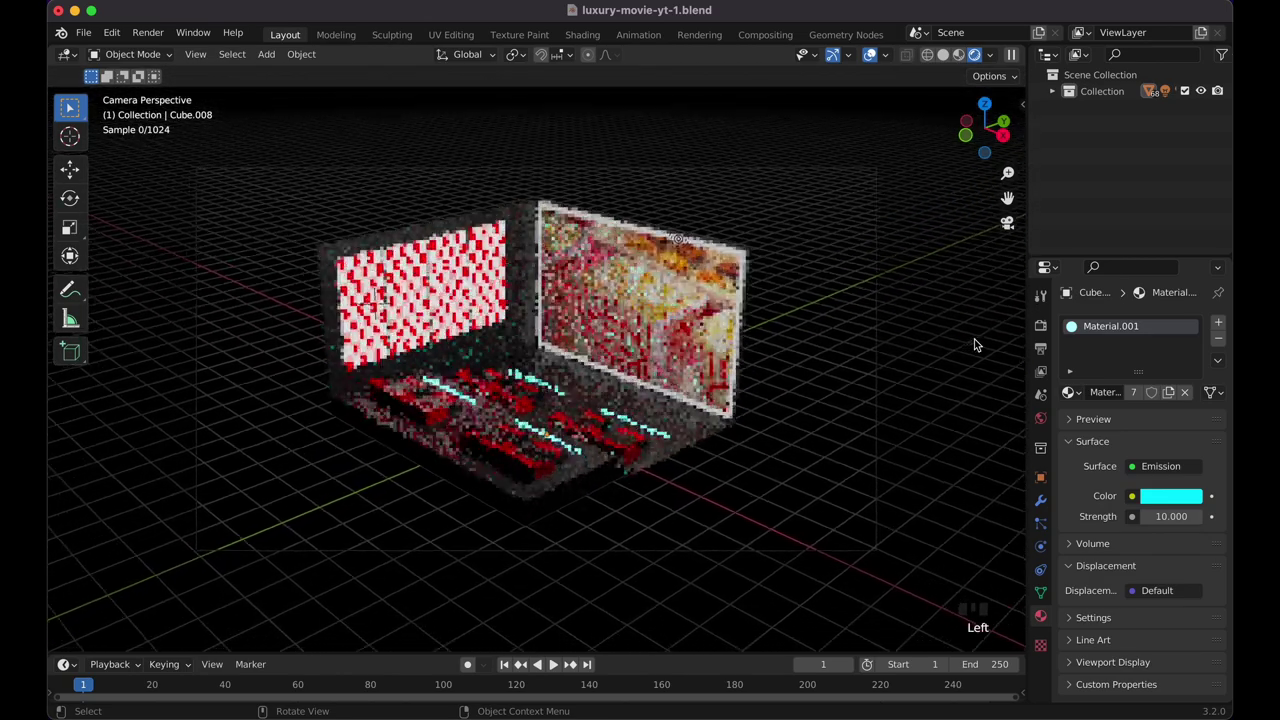
# Select a light strip and try darker emission colours on the shared material, first deep teal and then muted pink-red.
pyautogui.click(645, 432)
pyautogui.click(645, 432)
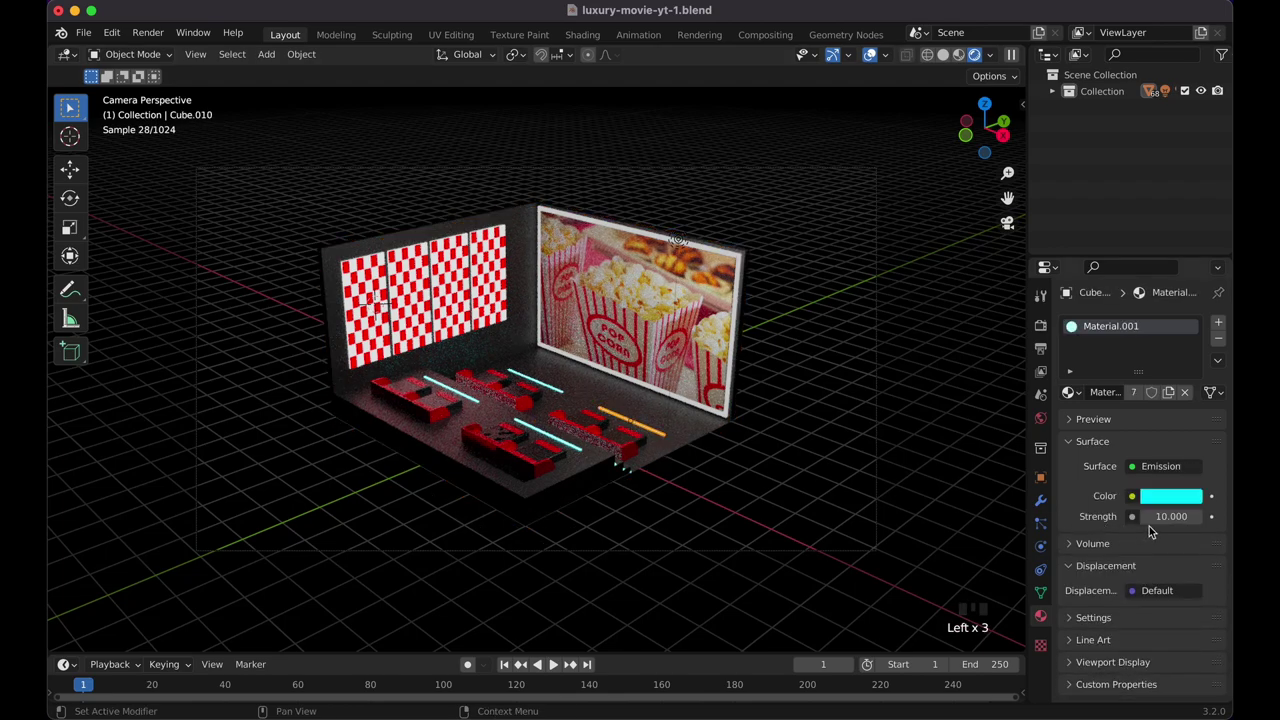
pyautogui.click(1178, 497)
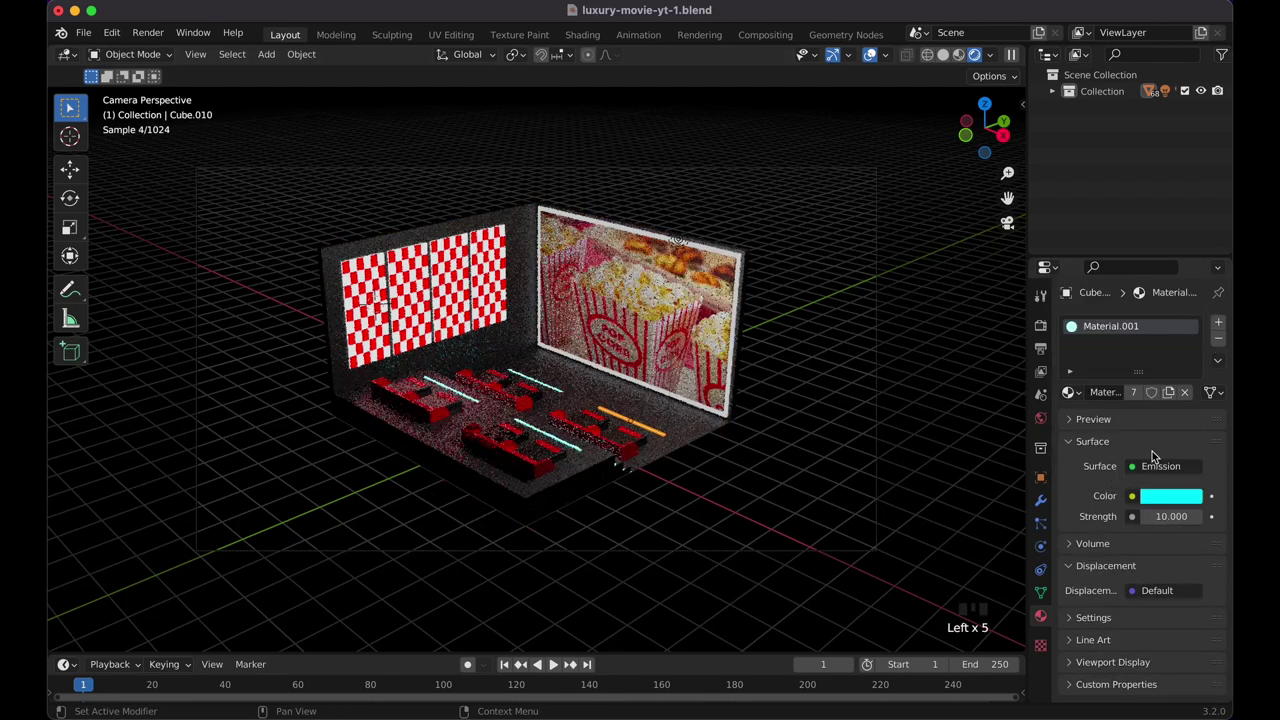
pyautogui.click(1156, 497)
pyautogui.click(1190, 312)
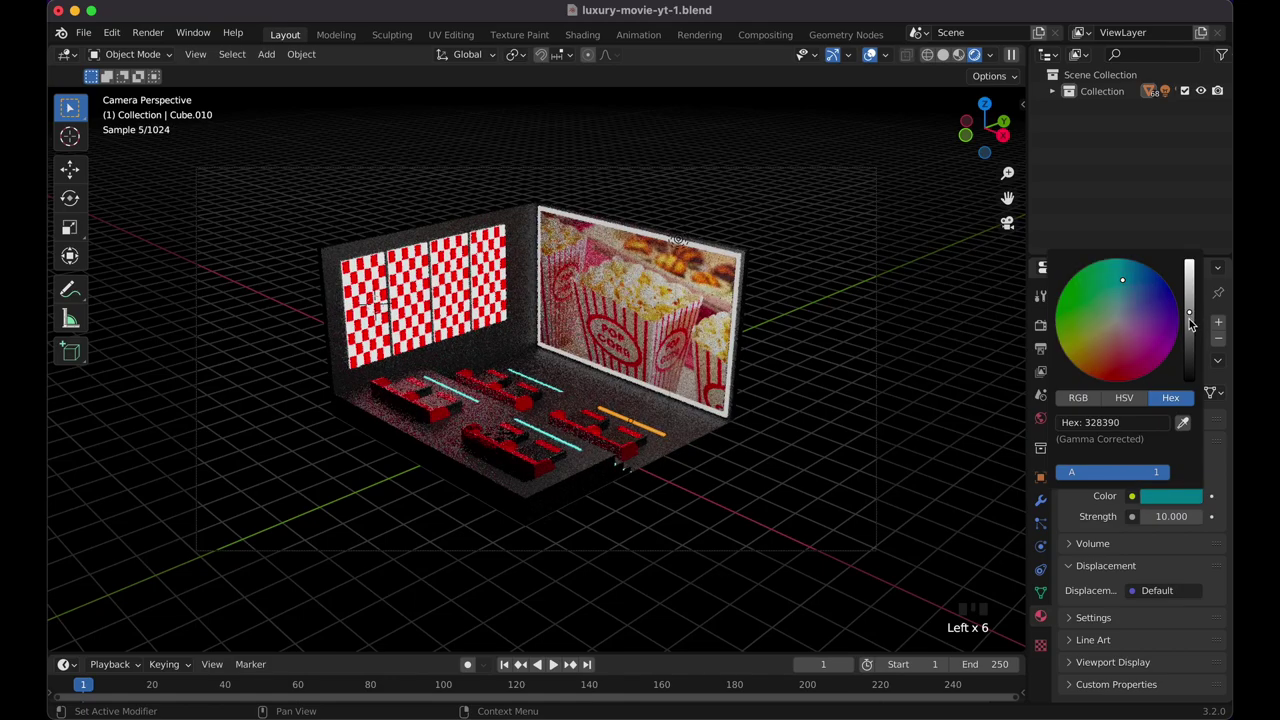
pyautogui.click(1189, 319)
pyautogui.moveTo(1190, 335)
pyautogui.mouseDown()
pyautogui.moveTo(1189, 362)
pyautogui.moveTo(1189, 327)
pyautogui.mouseUp()
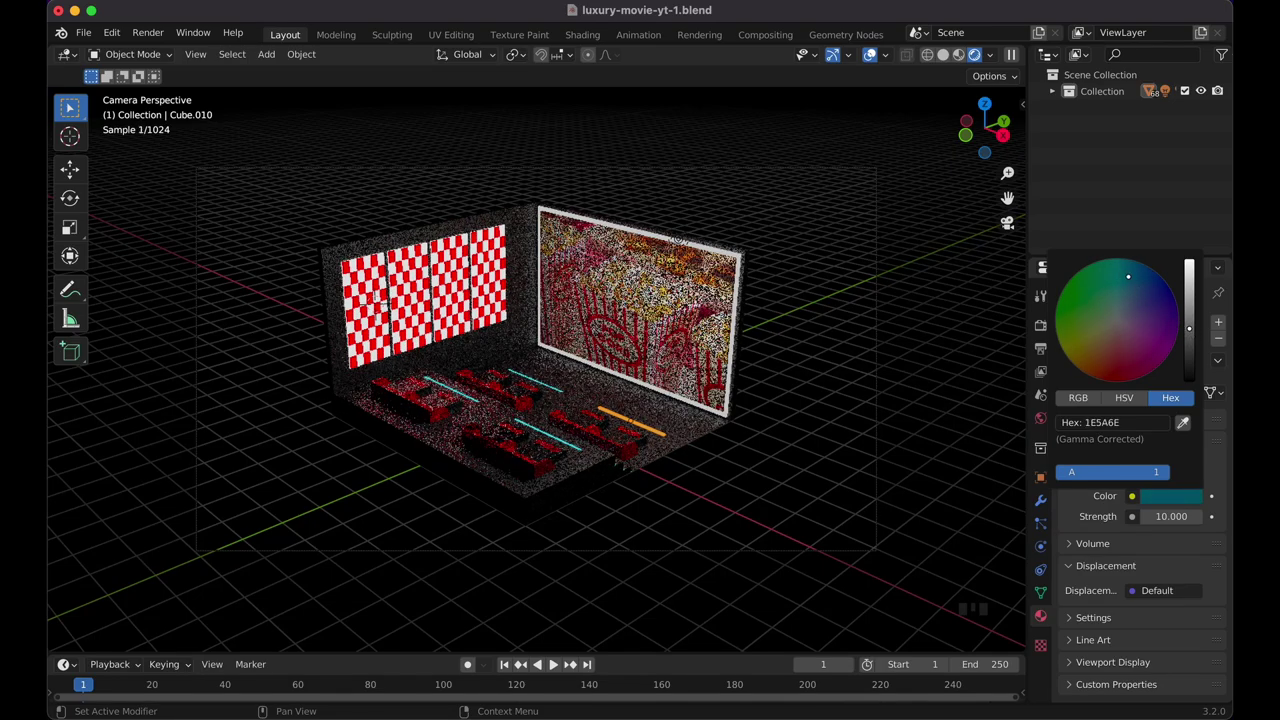
pyautogui.moveTo(1128, 276)
pyautogui.mouseDown()
pyautogui.moveTo(1112, 298)
pyautogui.moveTo(1113, 349)
pyautogui.moveTo(1126, 356)
pyautogui.moveTo(1119, 342)
pyautogui.mouseUp()
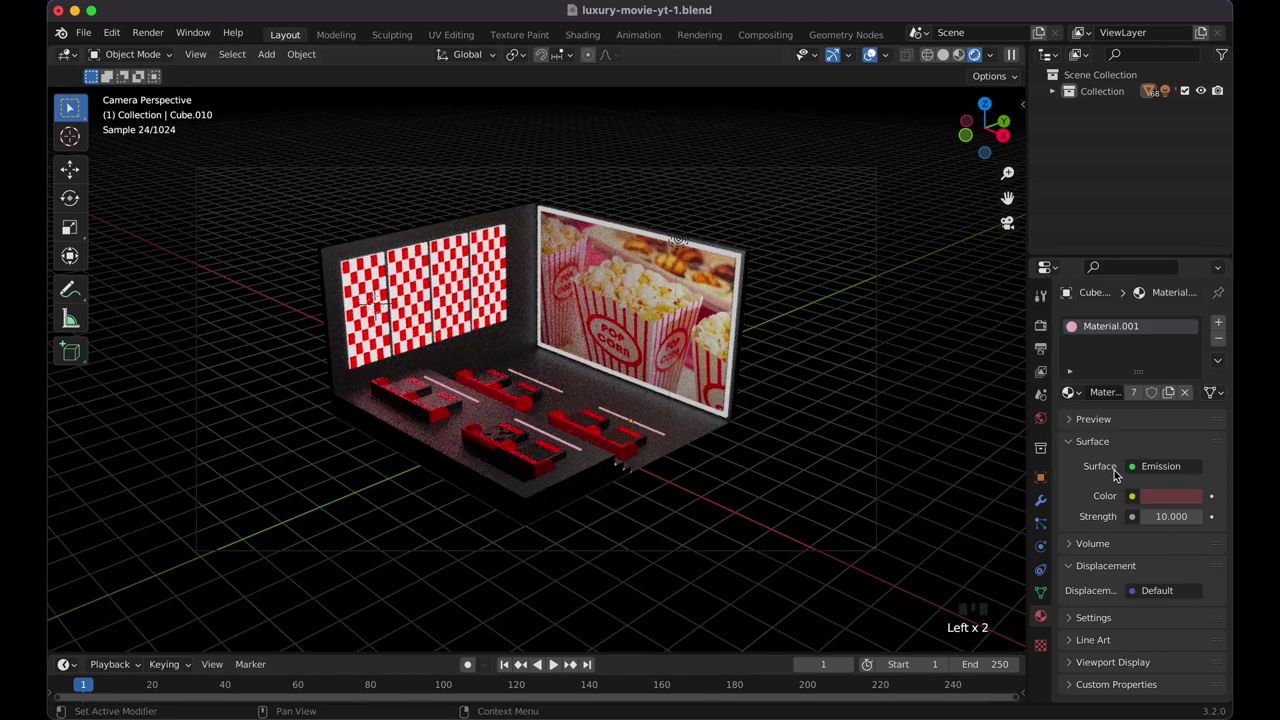
# Set the light strips' emission colour back to a teal hue with medium-high brightness.
pyautogui.click(1175, 505)
pyautogui.click(1122, 272)
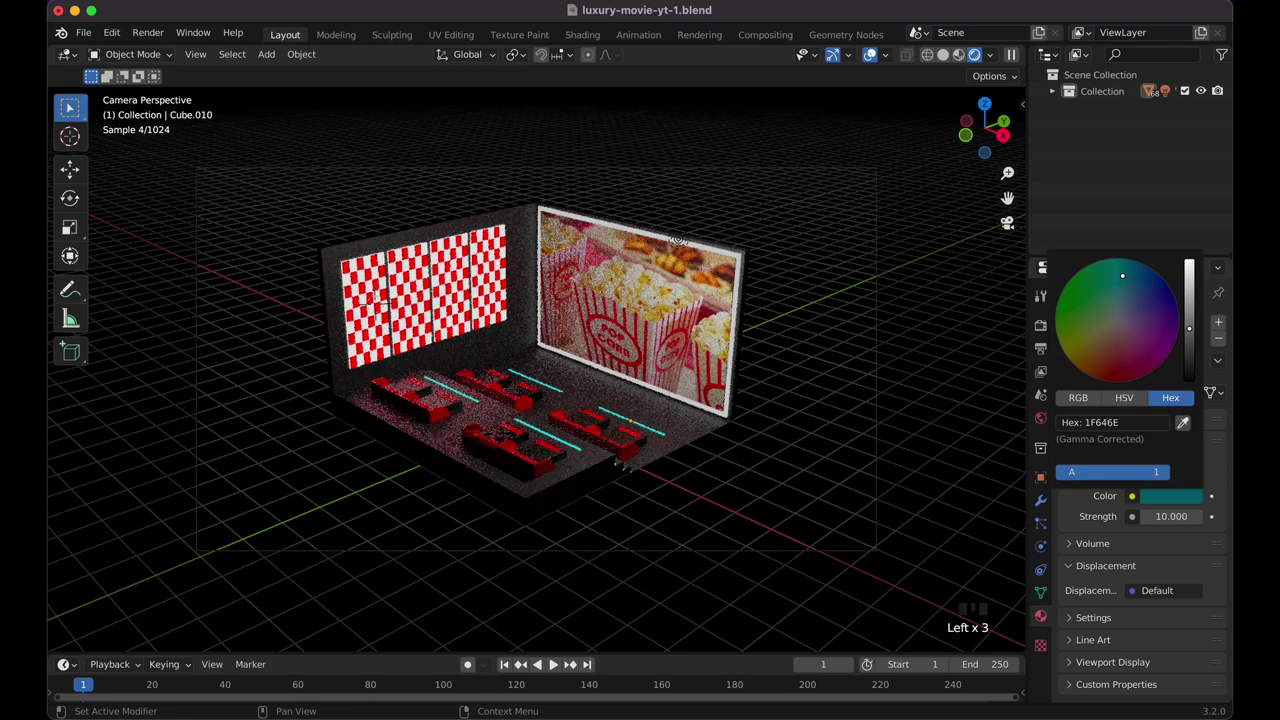
pyautogui.click(1187, 295)
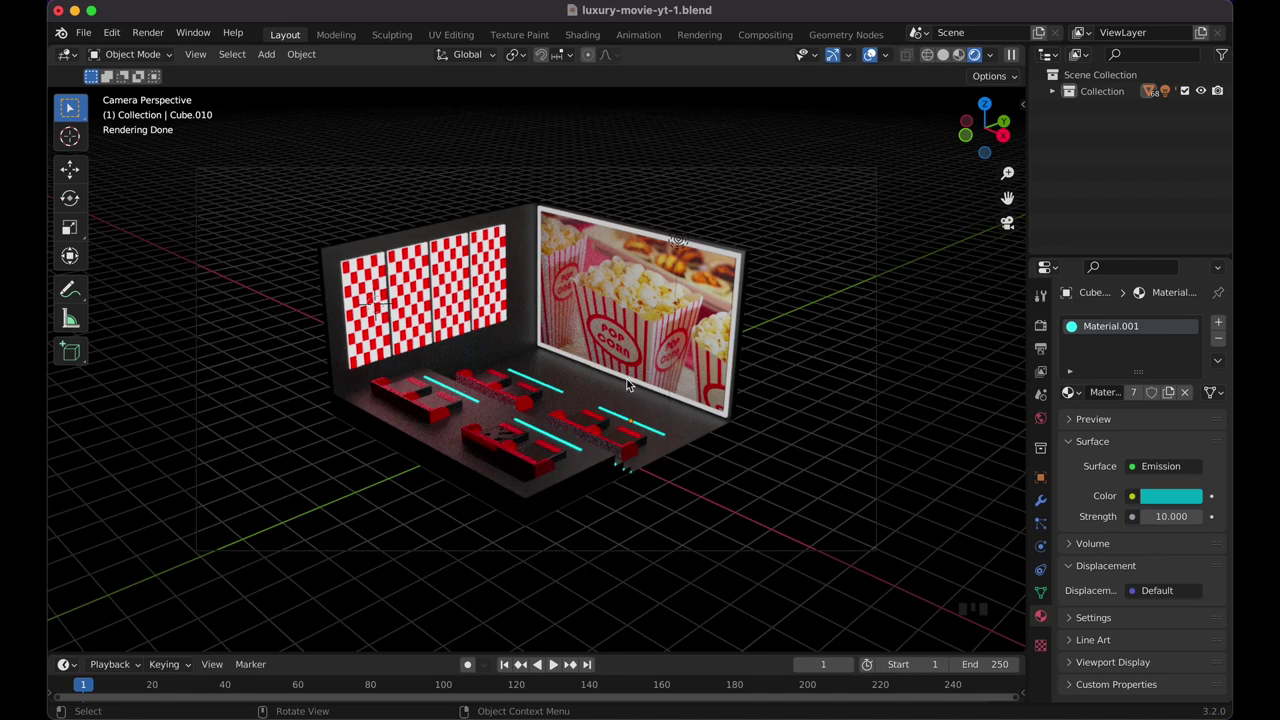
# Select the light at the top of the popcorn screen and change its type to Area.
pyautogui.scroll(-1, 743, 357)
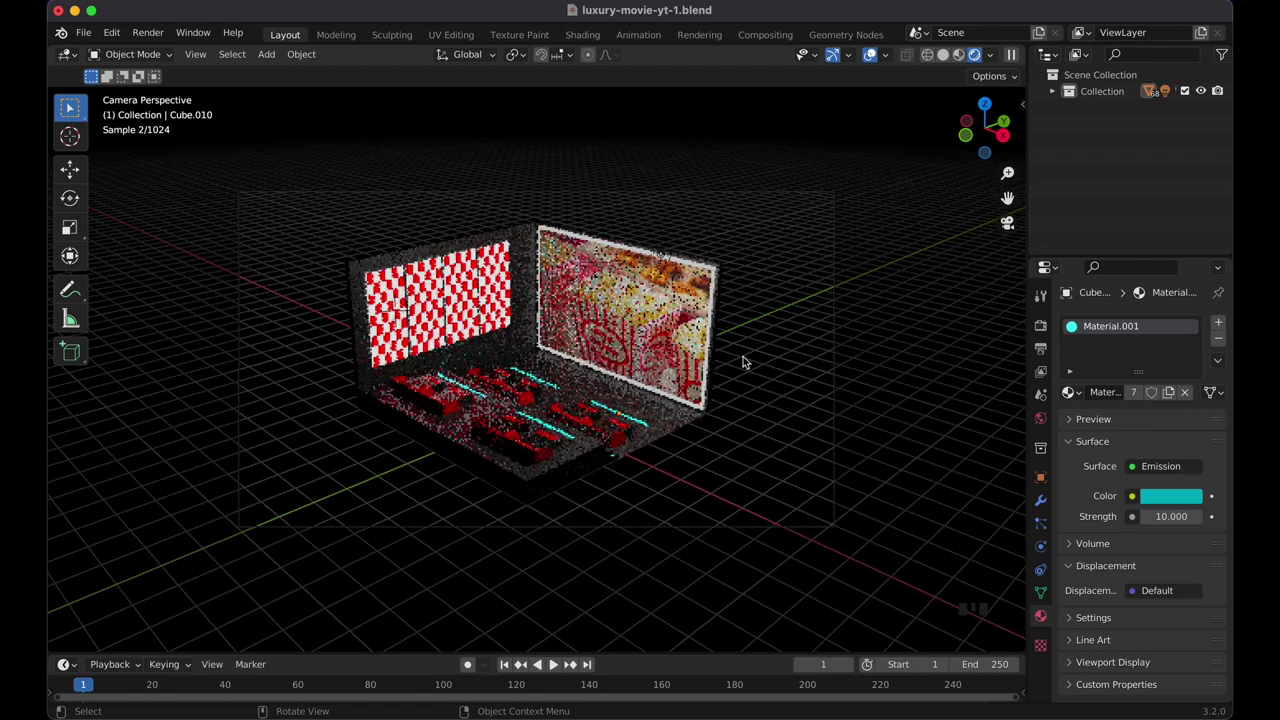
pyautogui.click(661, 250)
pyautogui.click(1200, 396)
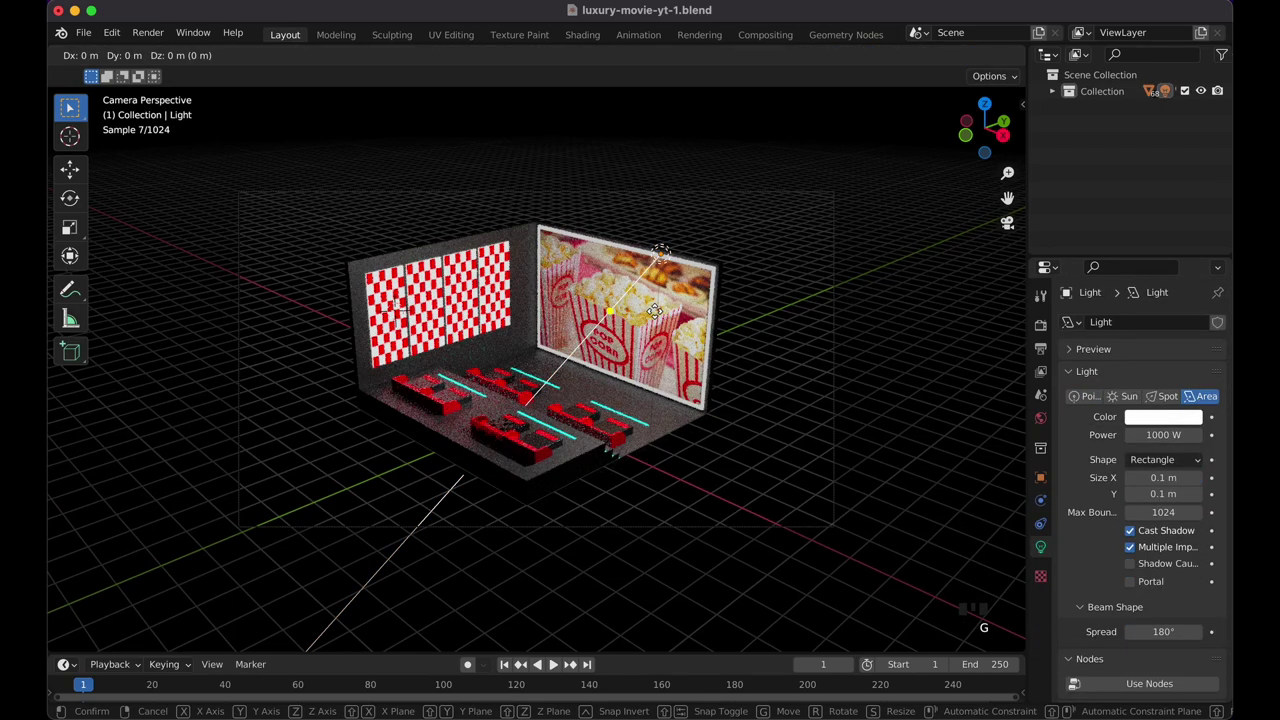
# Move the area light along negative Y away from the popcorn screen and raise it about 1.79 m along Z.
pyautogui.press('g')
pyautogui.press('y')
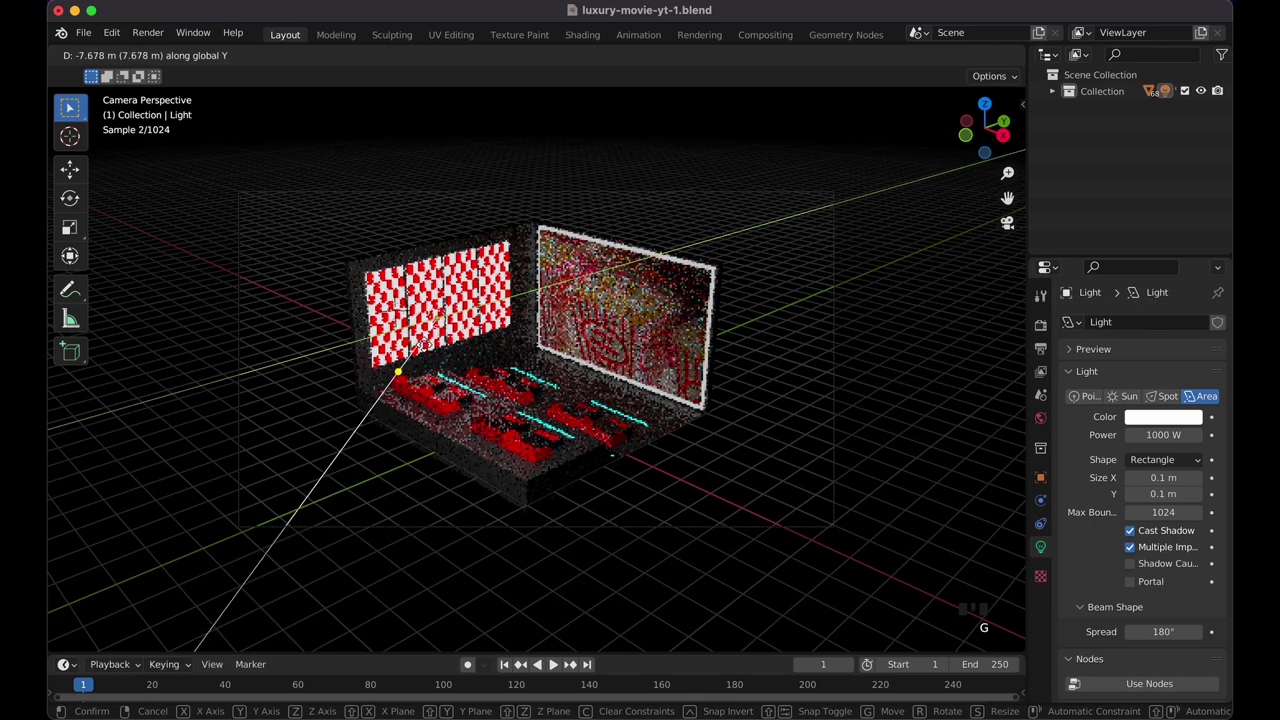
pyautogui.click(445, 318)
pyautogui.press('g')
pyautogui.press('z')
pyautogui.click(436, 240)
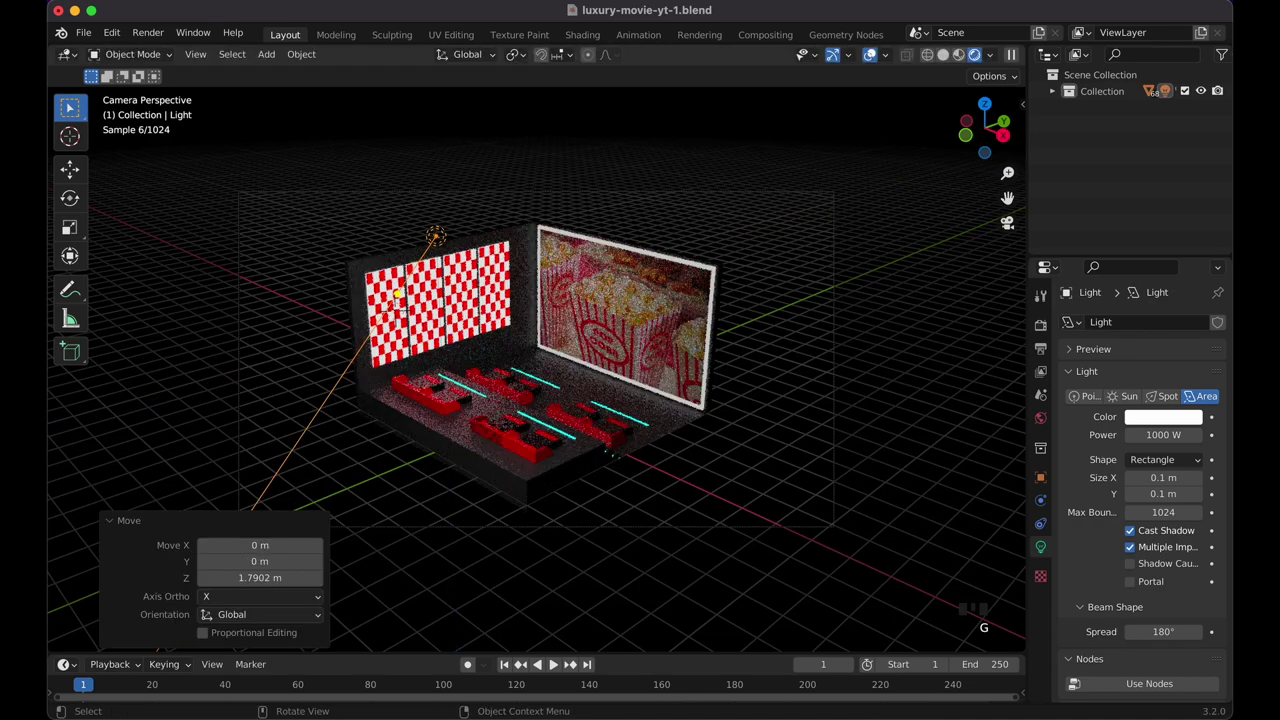
# Aim the area light at the room by rotating it about -45.6° in the camera view and about -24.2° from another angle.
pyautogui.press('r')
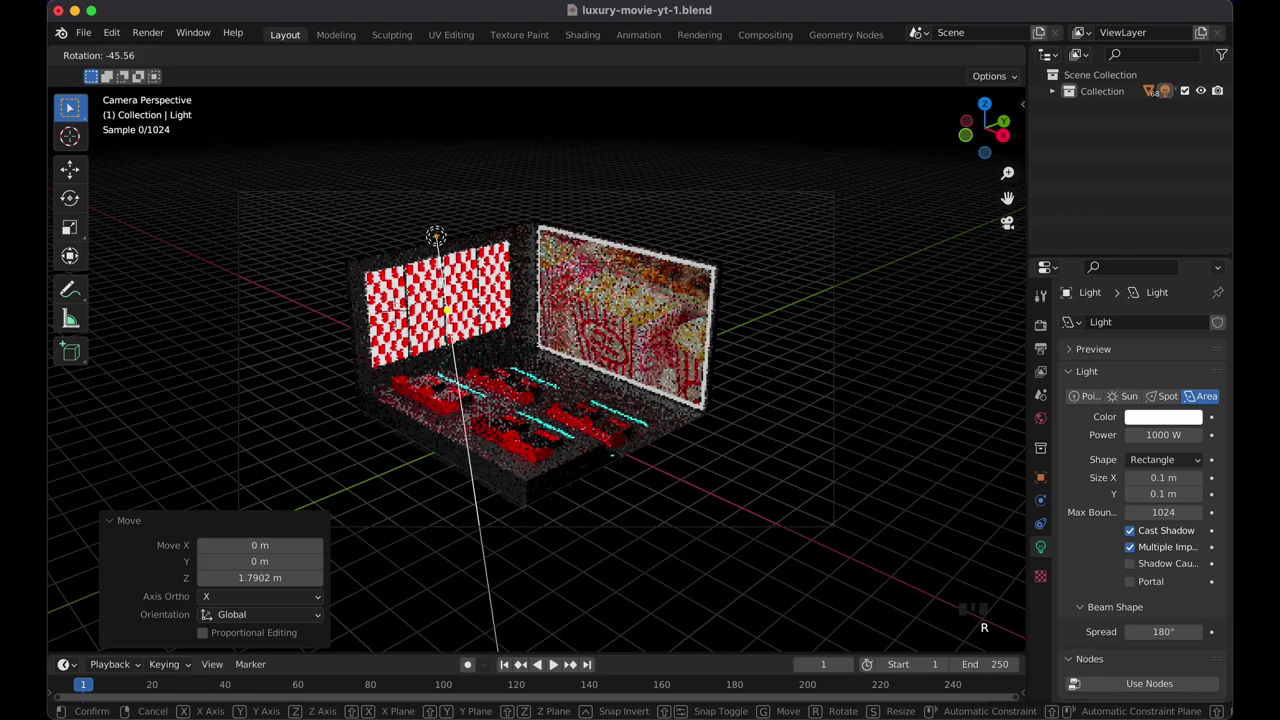
pyautogui.click(492, 436)
pyautogui.moveTo(545, 348); pyautogui.dragTo(630, 360, button='middle')
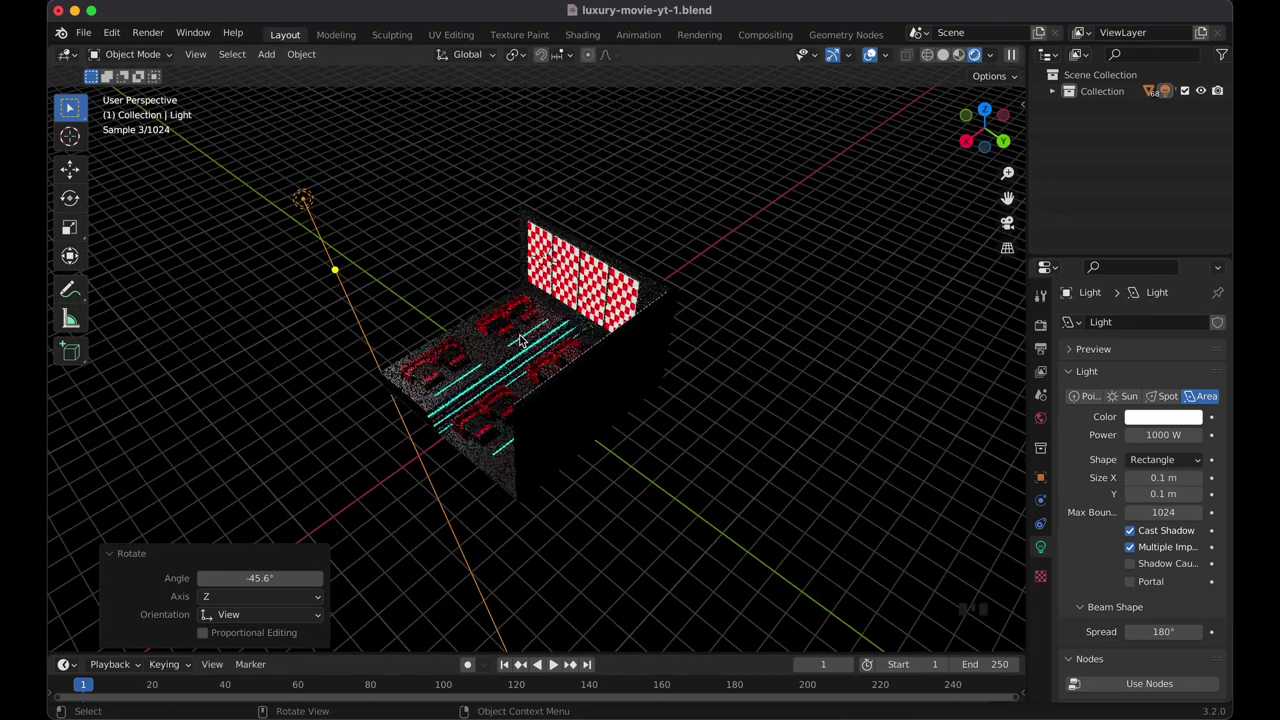
pyautogui.press('r')
pyautogui.click(800, 274)
pyautogui.moveTo(800, 274)
pyautogui.mouseDown(button='middle')
pyautogui.moveTo(930, 245)
pyautogui.moveTo(790, 280)
pyautogui.mouseUp(button='middle')
# Raise the area light about 2.08 m along Z and move it about 2.88 m along Y, returning to the camera view.
pyautogui.press('g')
pyautogui.press('z')
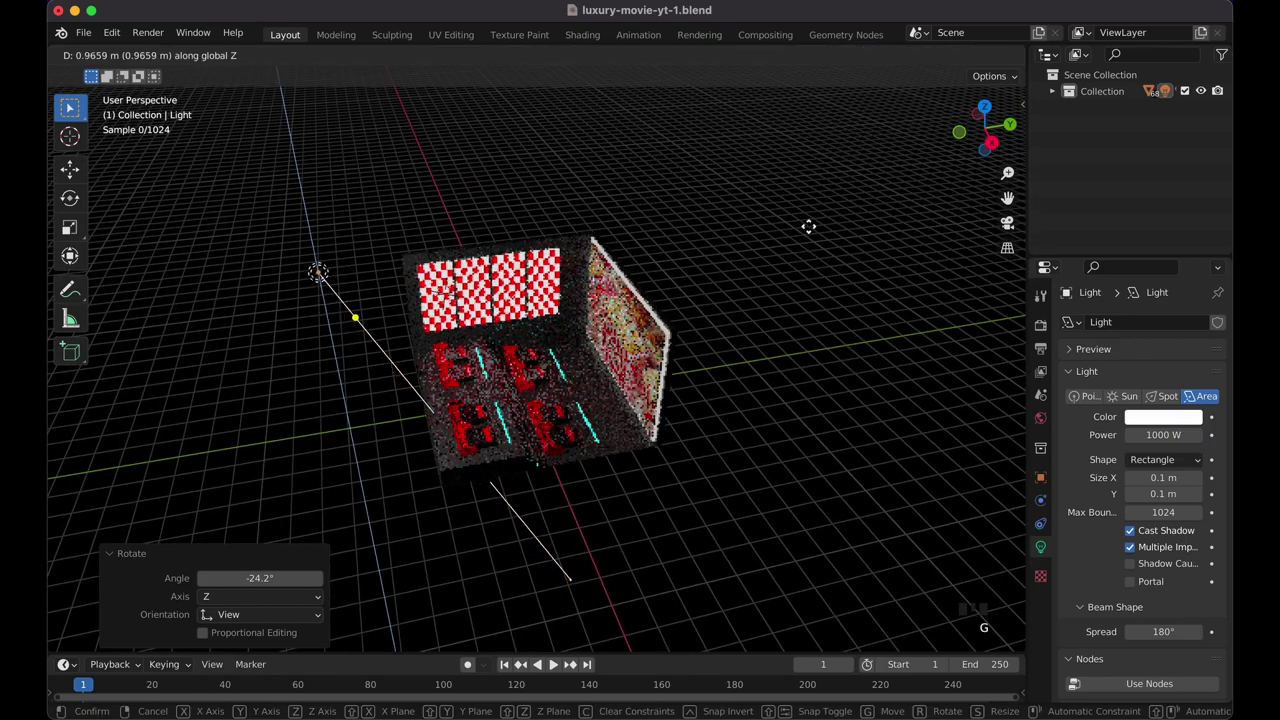
pyautogui.click(823, 200)
pyautogui.press('g')
pyautogui.press('y')
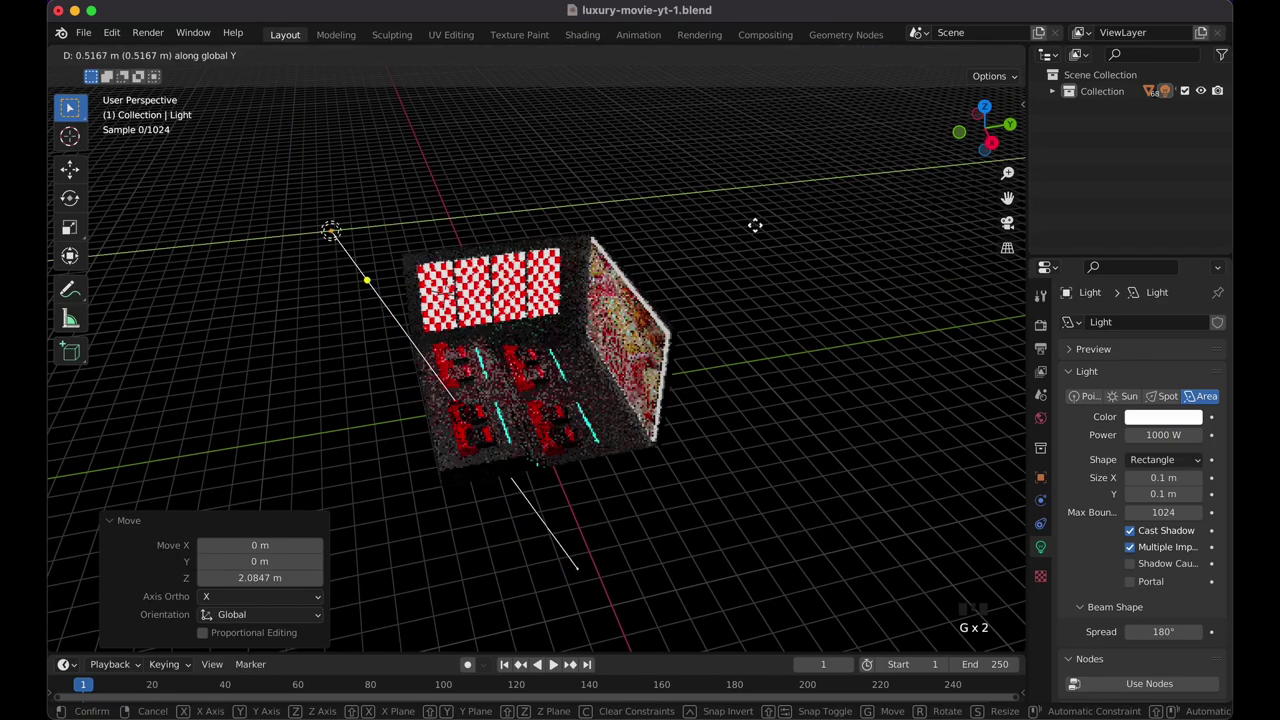
pyautogui.click(840, 223)
pyautogui.press('KP_0')
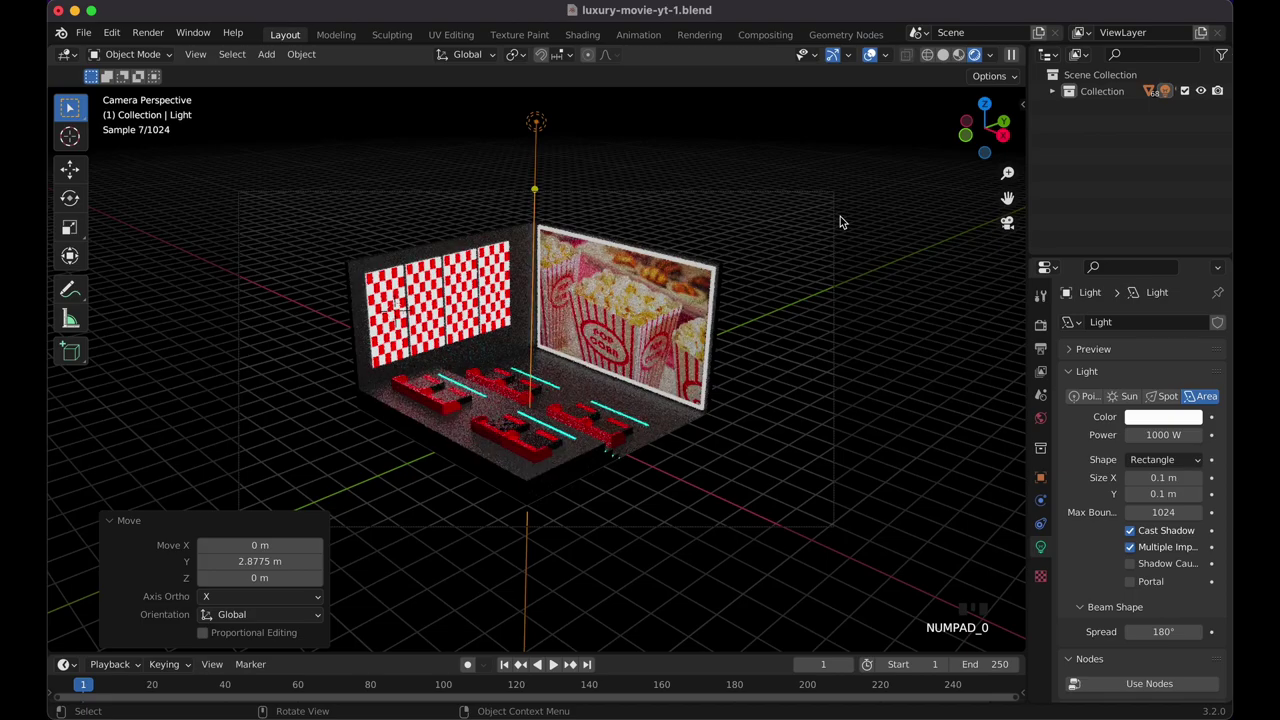
# Move the area light about -2.87 m along Y, rotate it about -19.3° toward the room, and return to the camera view.
pyautogui.hscroll(-8, 622, 311)
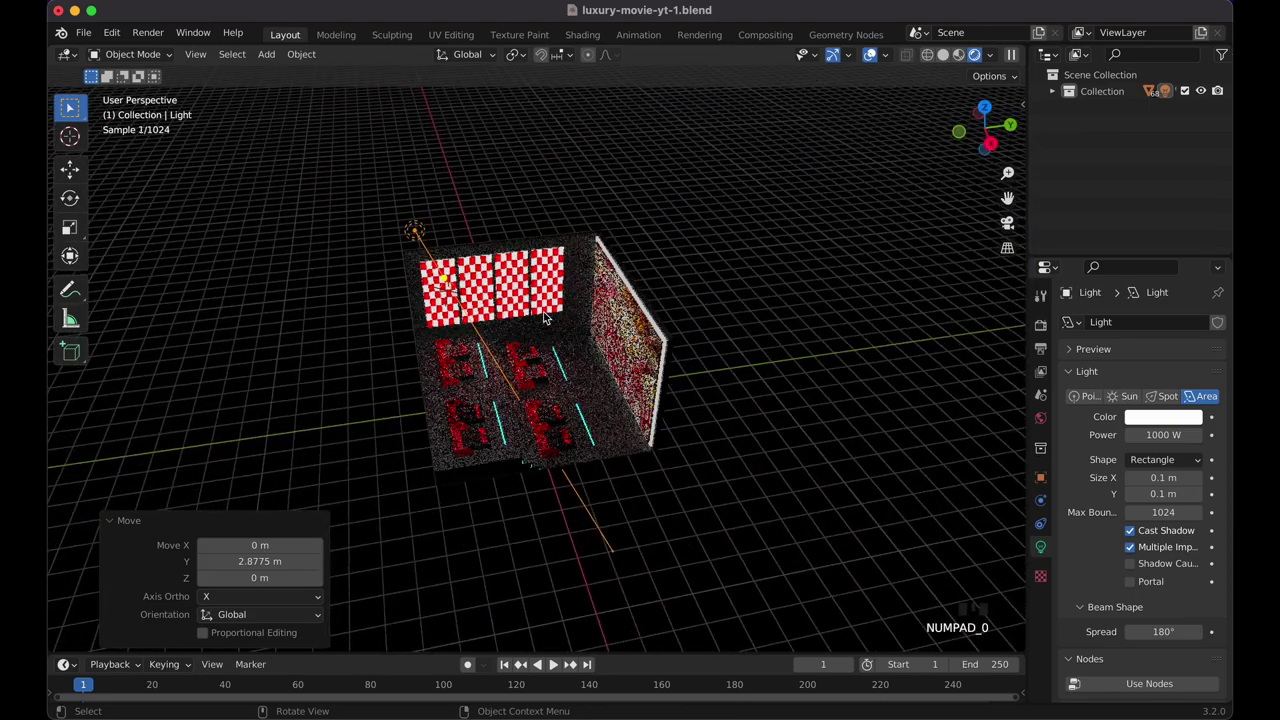
pyautogui.press('g')
pyautogui.press('y')
pyautogui.press('Return')
pyautogui.press('r')
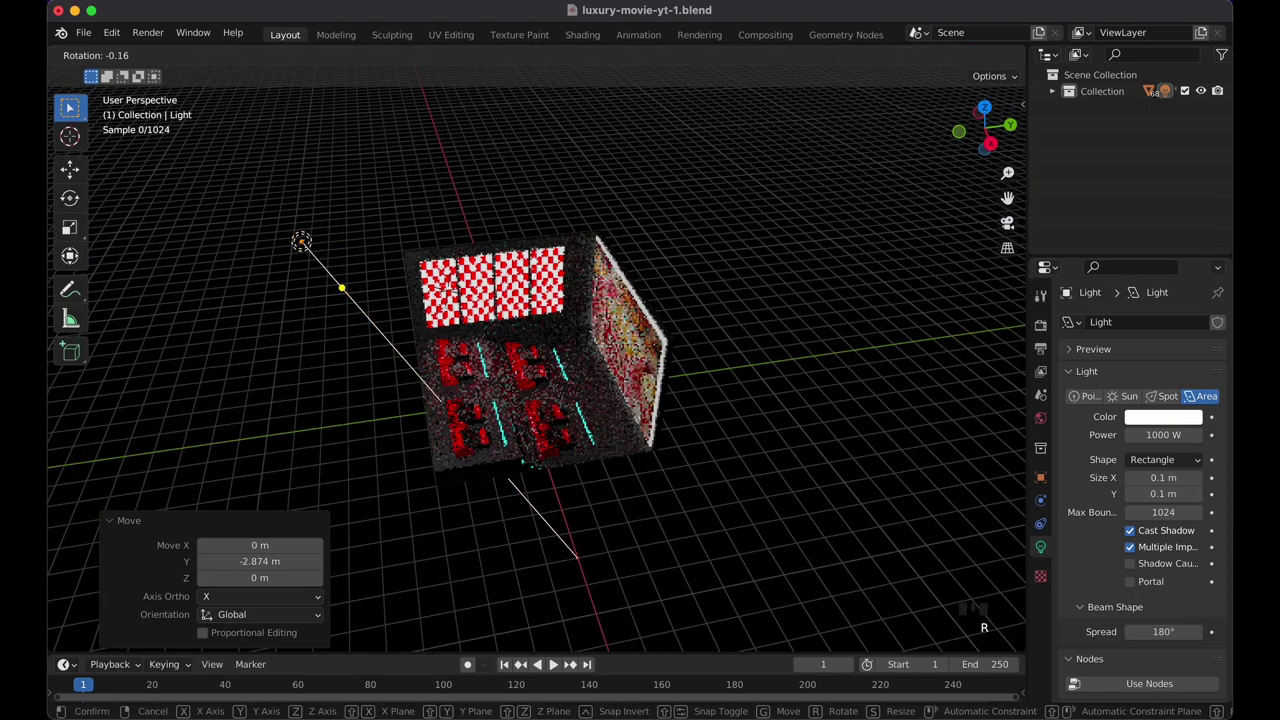
pyautogui.press('Return')
pyautogui.press('KP_0')
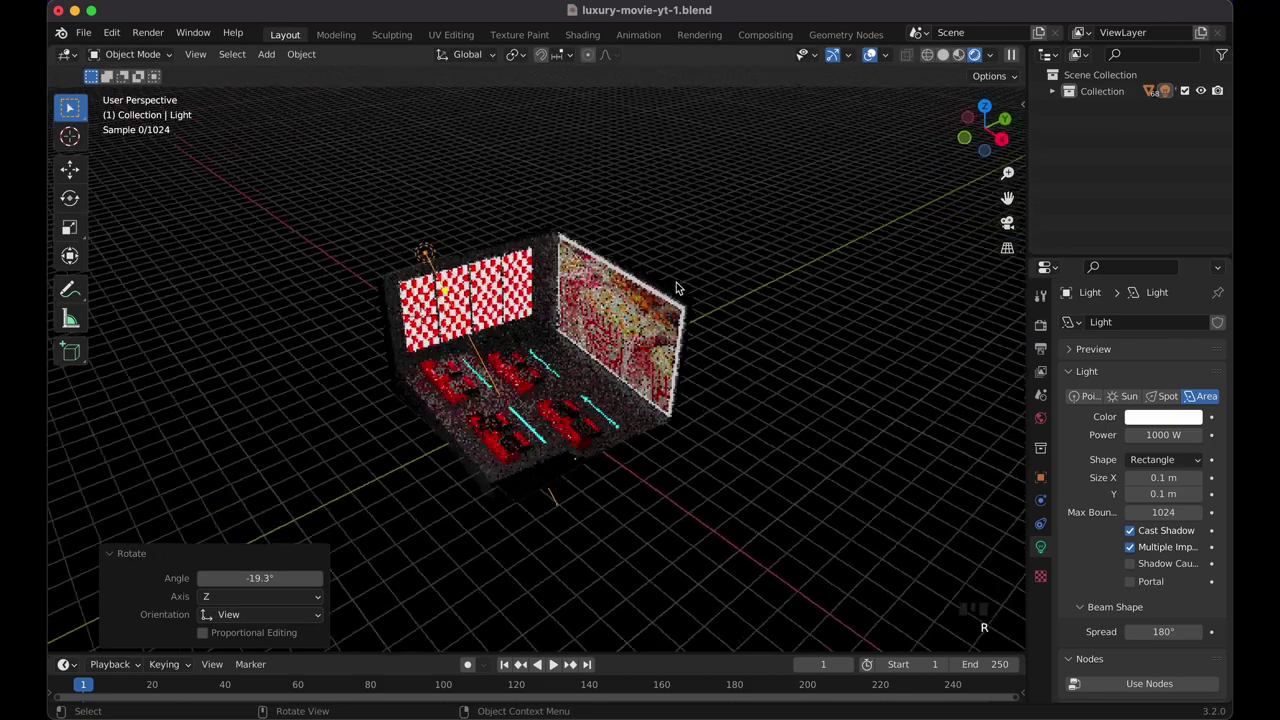
# Reselect the area light above the room and set its power to 500 W.
pyautogui.click(938, 430)
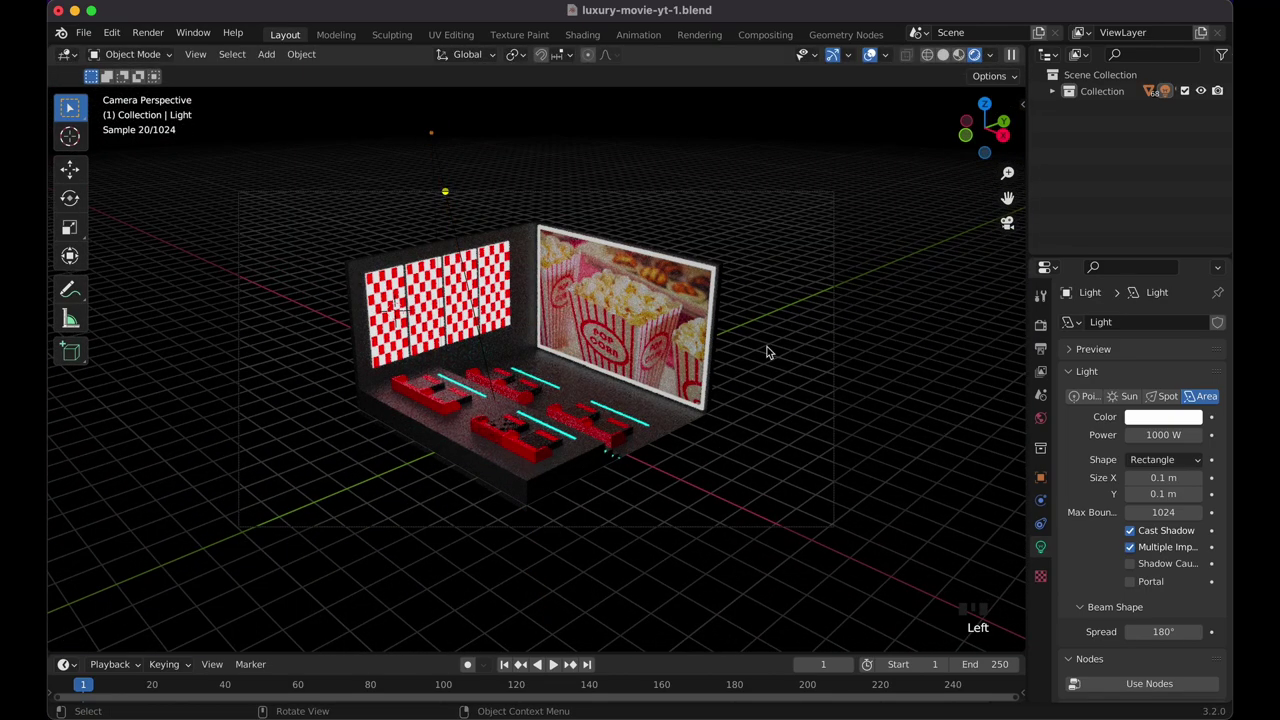
pyautogui.click(434, 136)
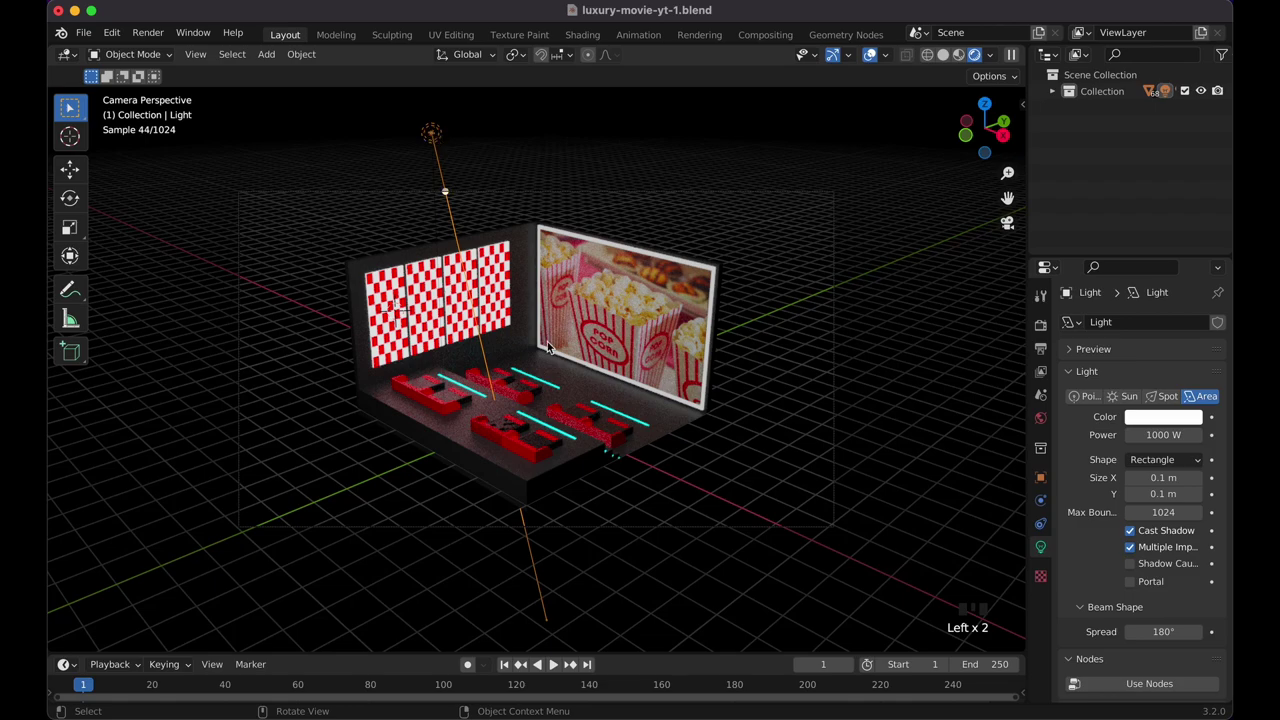
pyautogui.click(1176, 435)
pyautogui.write('500')
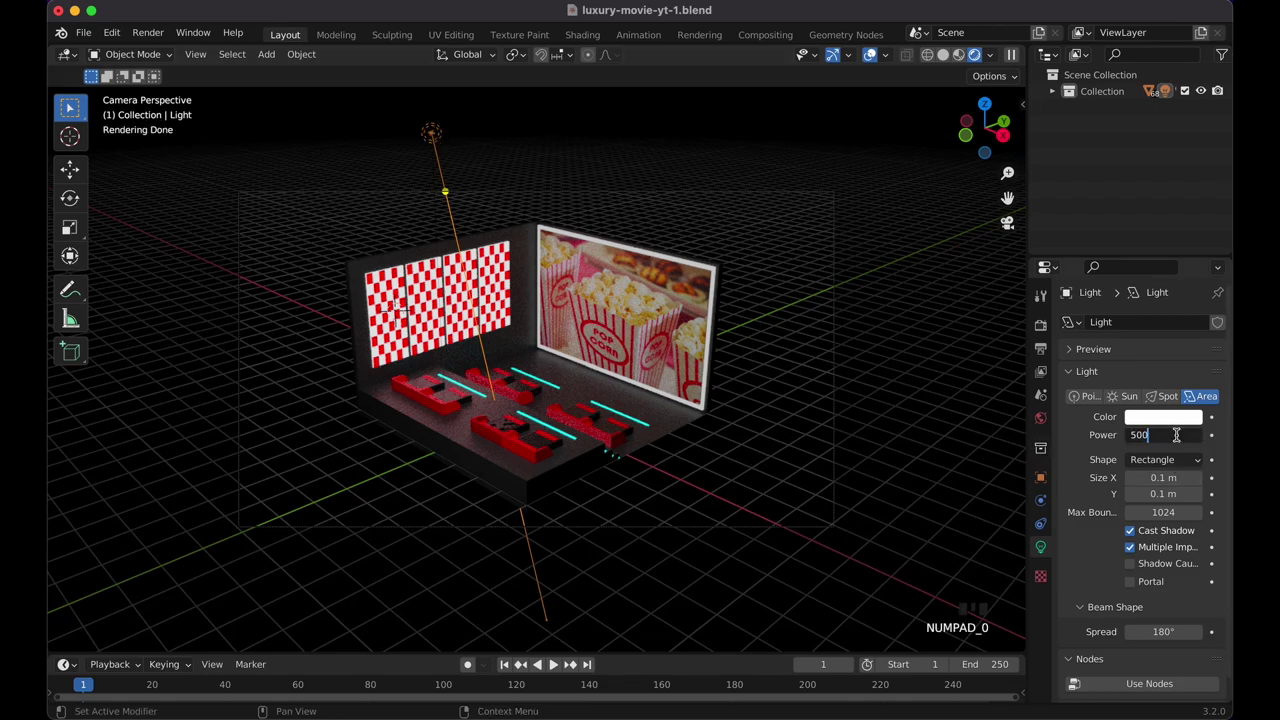
pyautogui.press('Return')
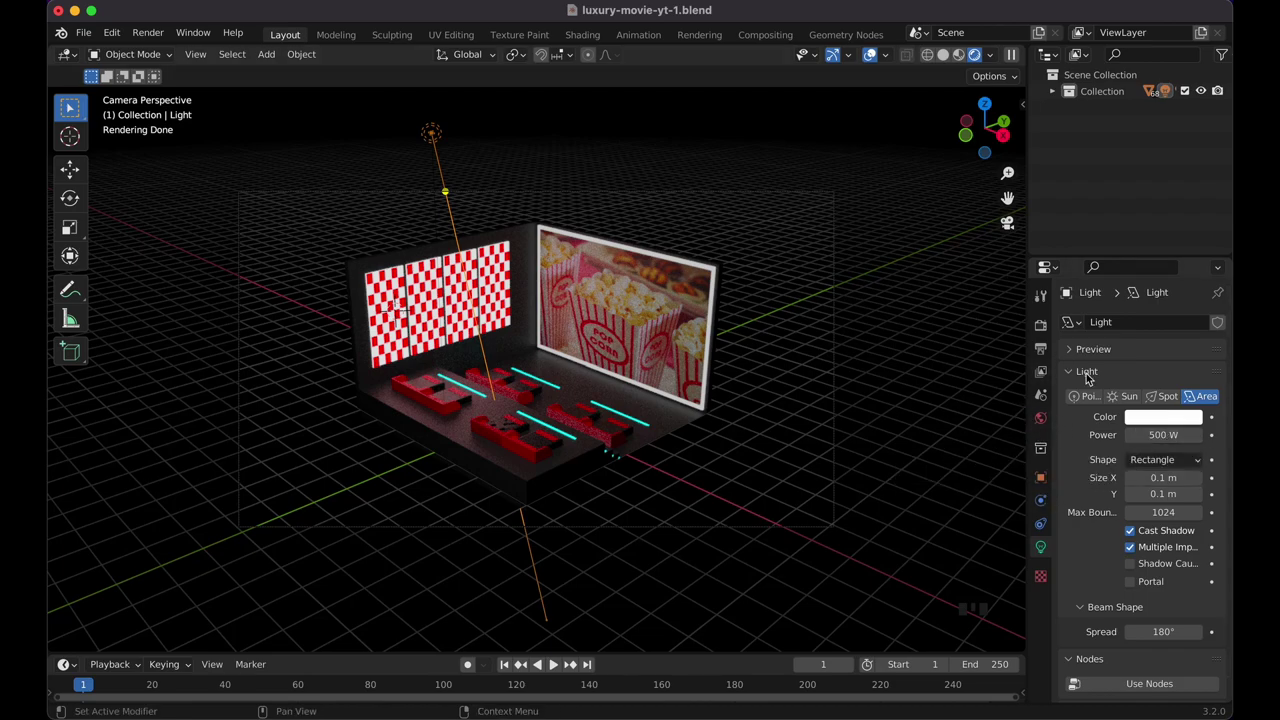
# Switch the camera's lens type to Orthographic, with an orthographic scale of 19.114 and a vertical shift of 0.040.
pyautogui.click(1056, 91)
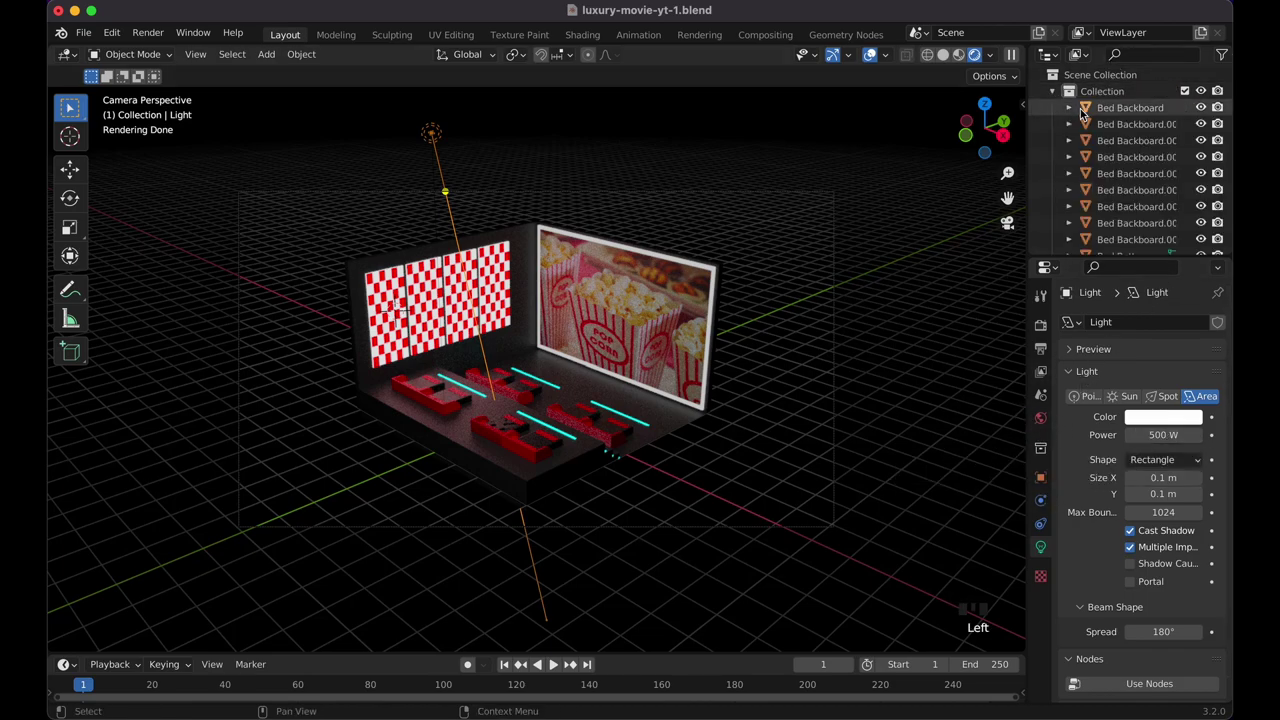
pyautogui.scroll(-4, 1110, 152)
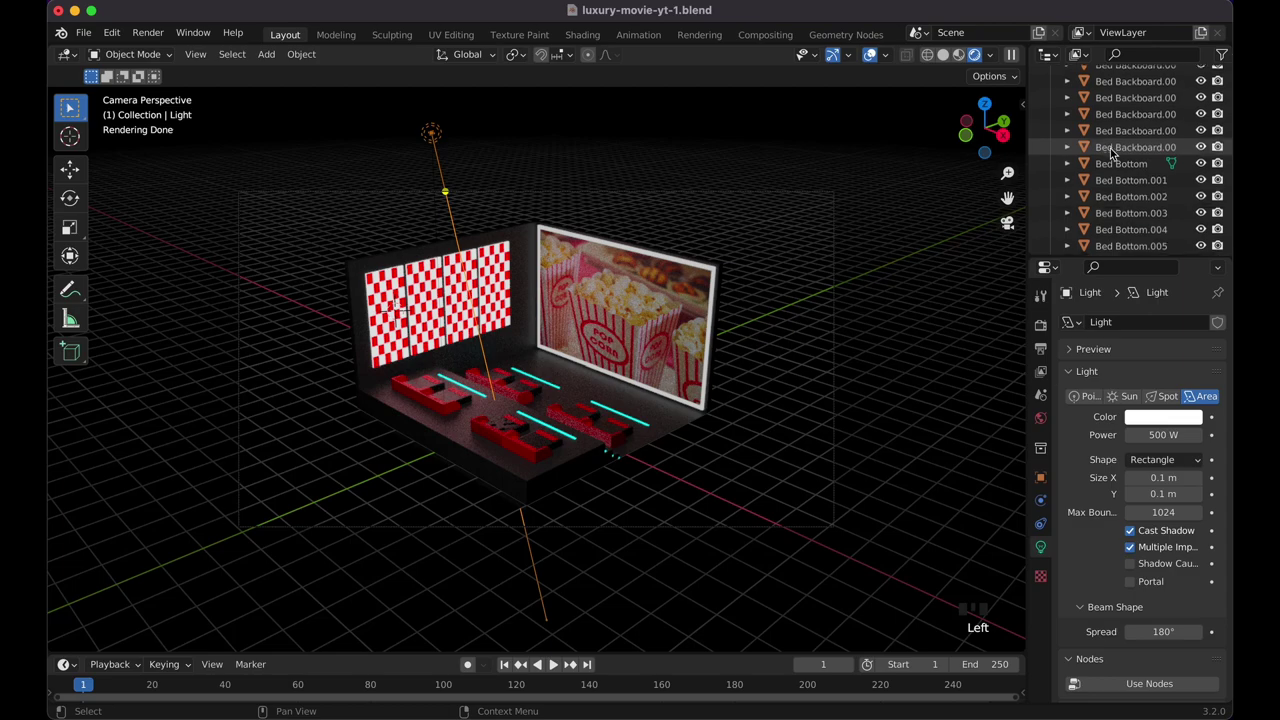
pyautogui.click(766, 194)
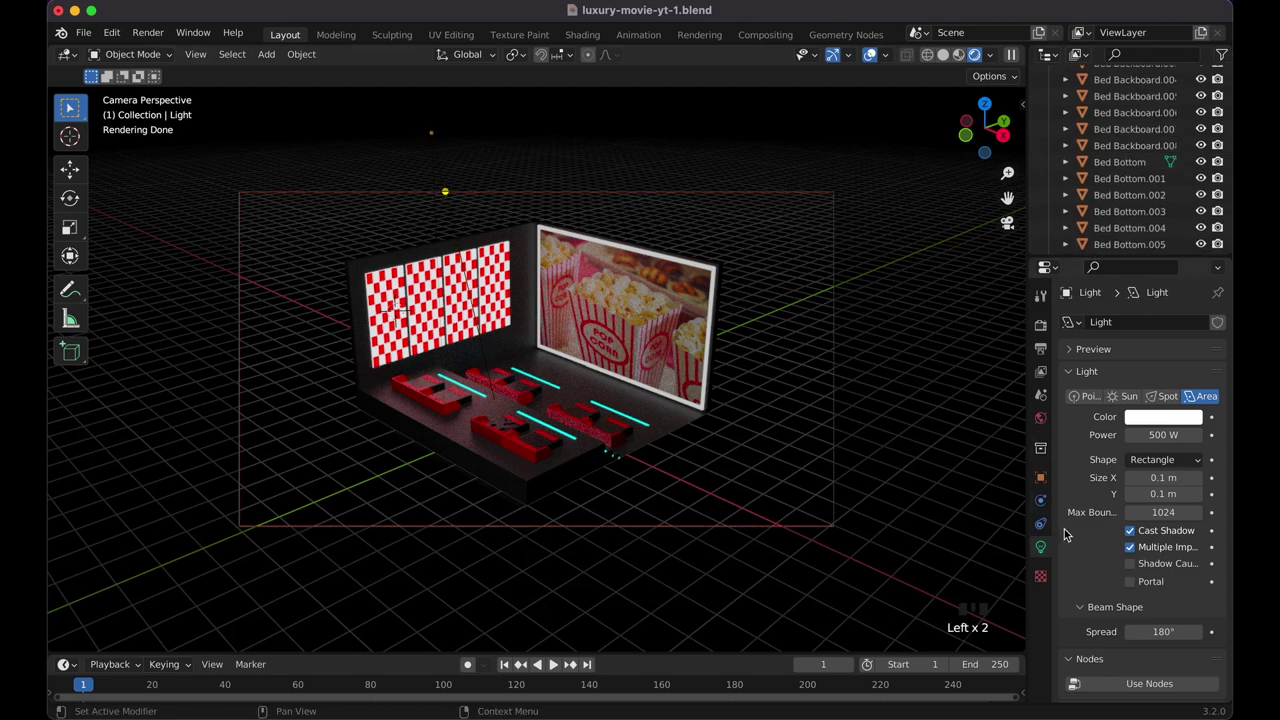
pyautogui.click(955, 350)
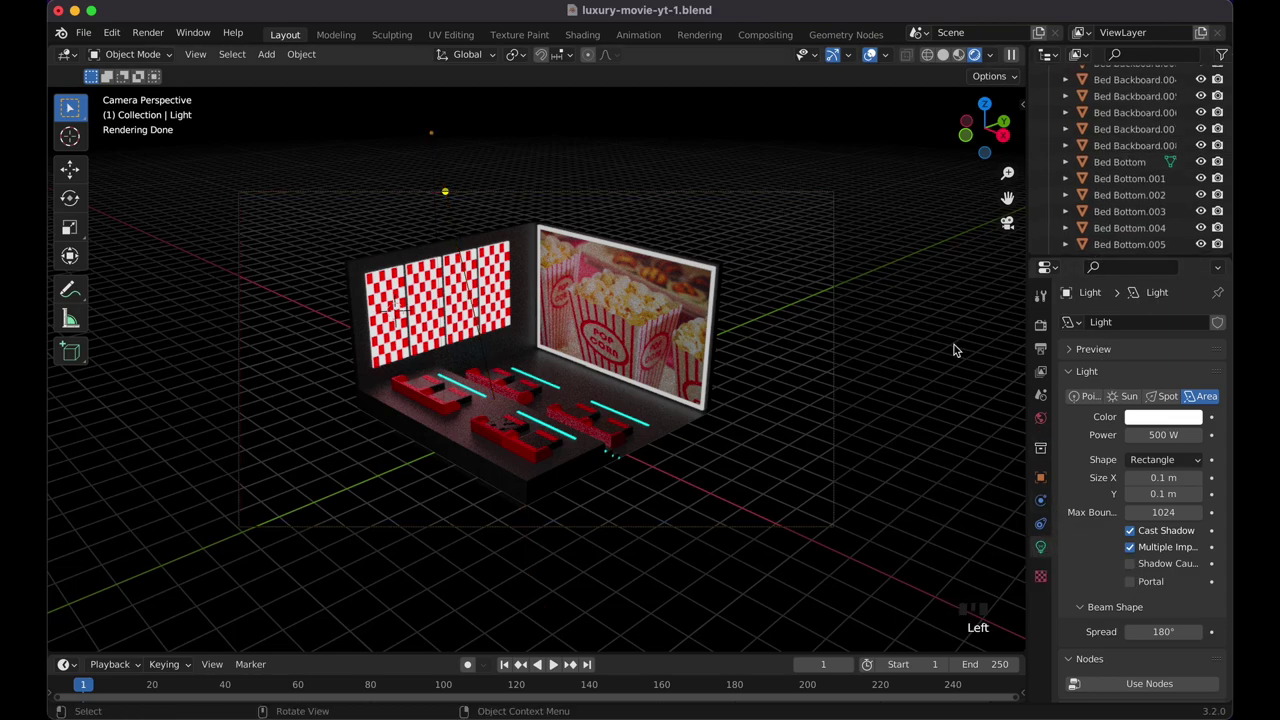
pyautogui.click(832, 362)
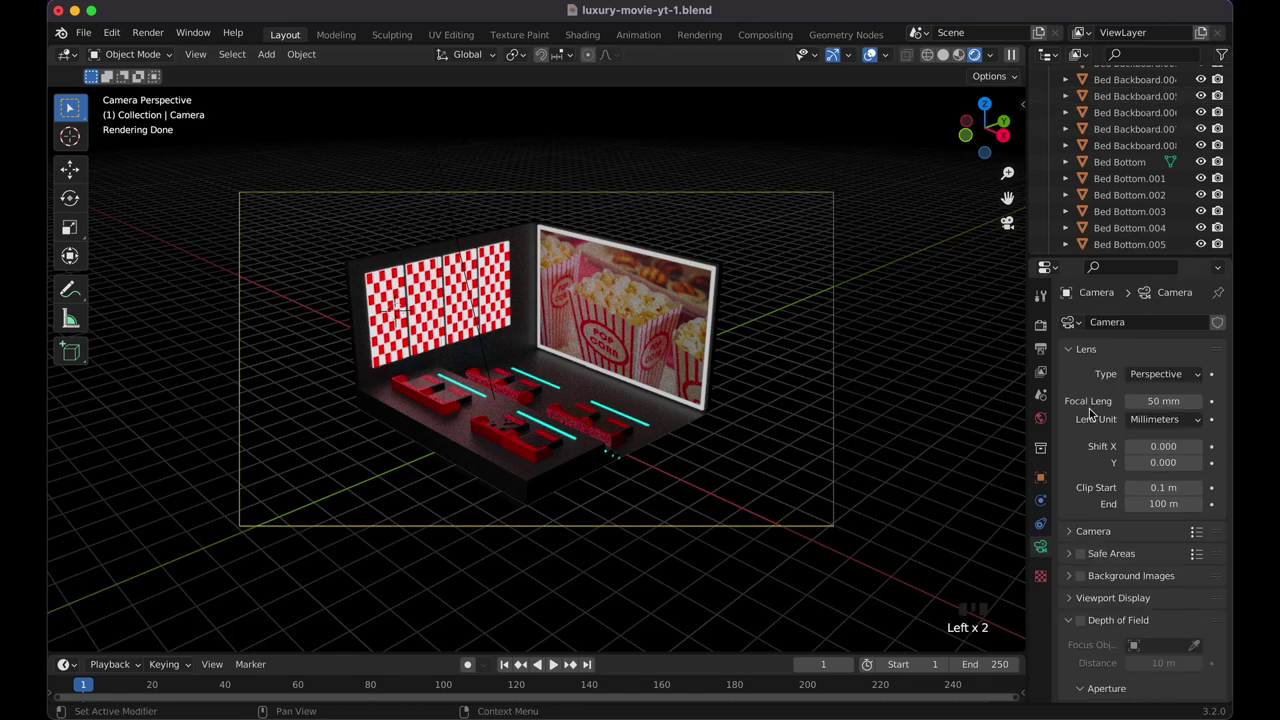
pyautogui.click(1136, 374)
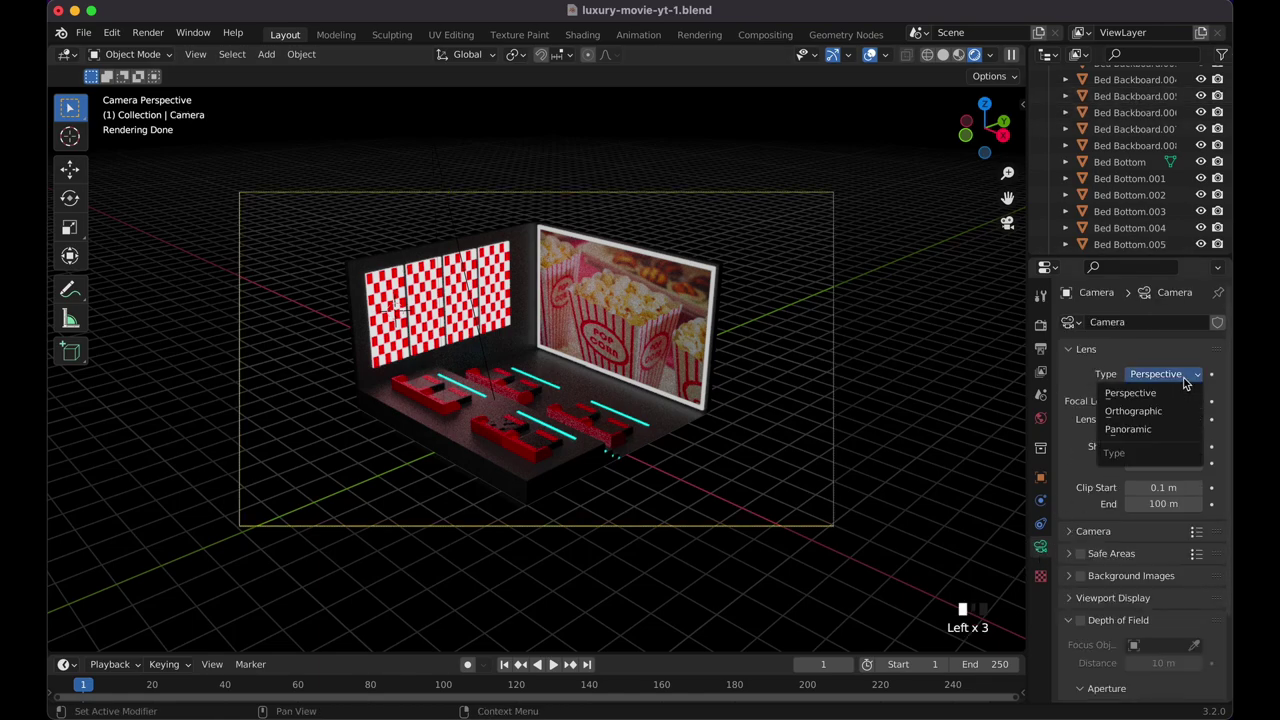
pyautogui.click(1141, 411)
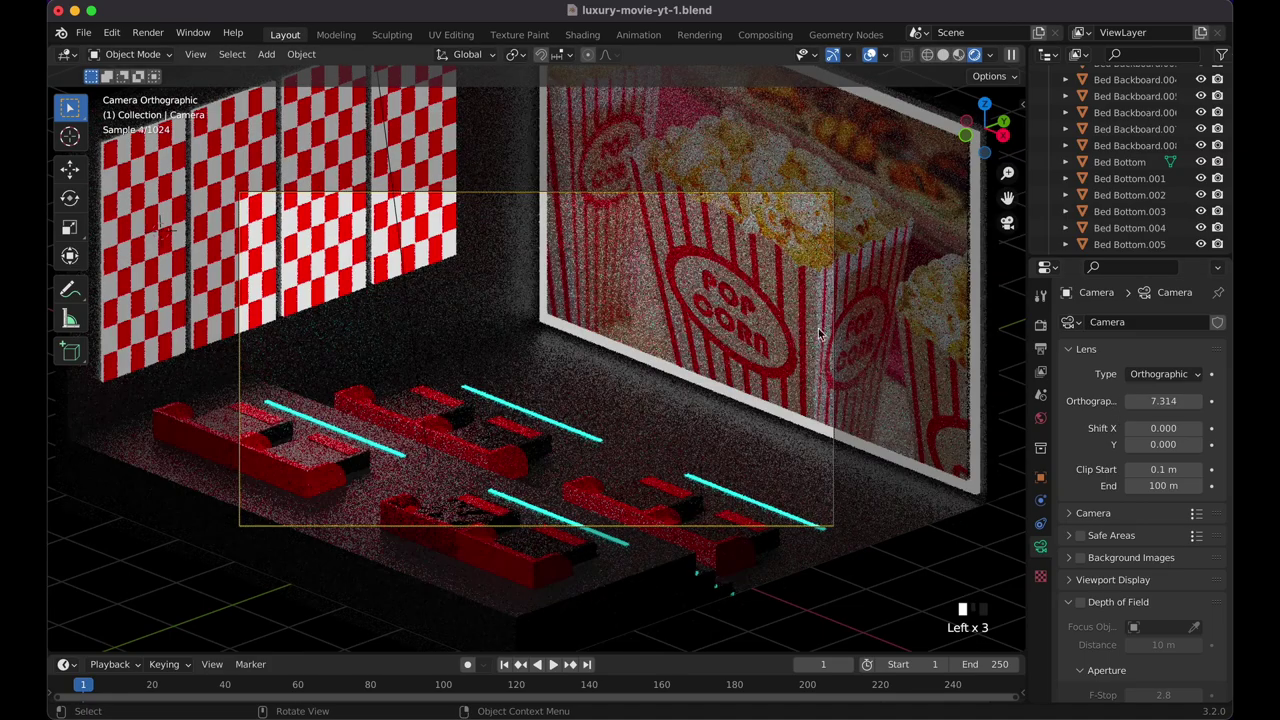
pyautogui.moveTo(1150, 400); pyautogui.dragTo(1264, 400)
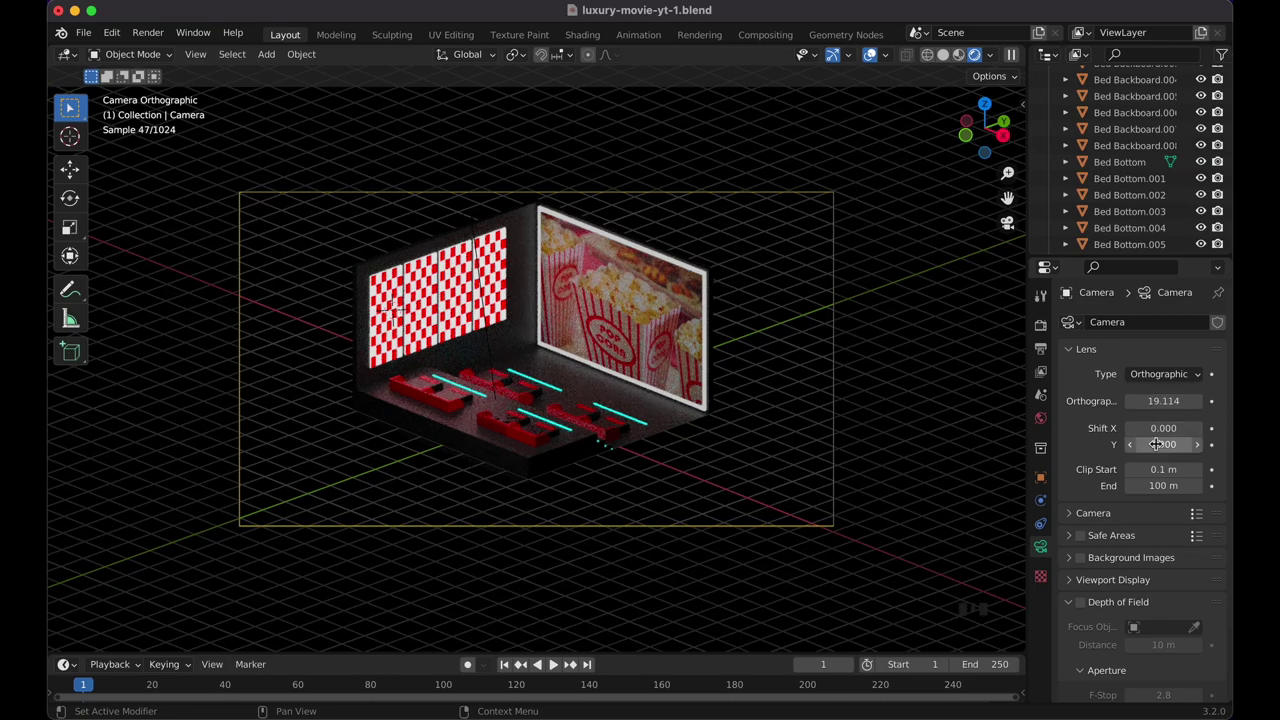
pyautogui.moveTo(1154, 445)
pyautogui.mouseDown()
pyautogui.moveTo(1184, 444)
pyautogui.moveTo(1170, 444)
pyautogui.mouseUp()
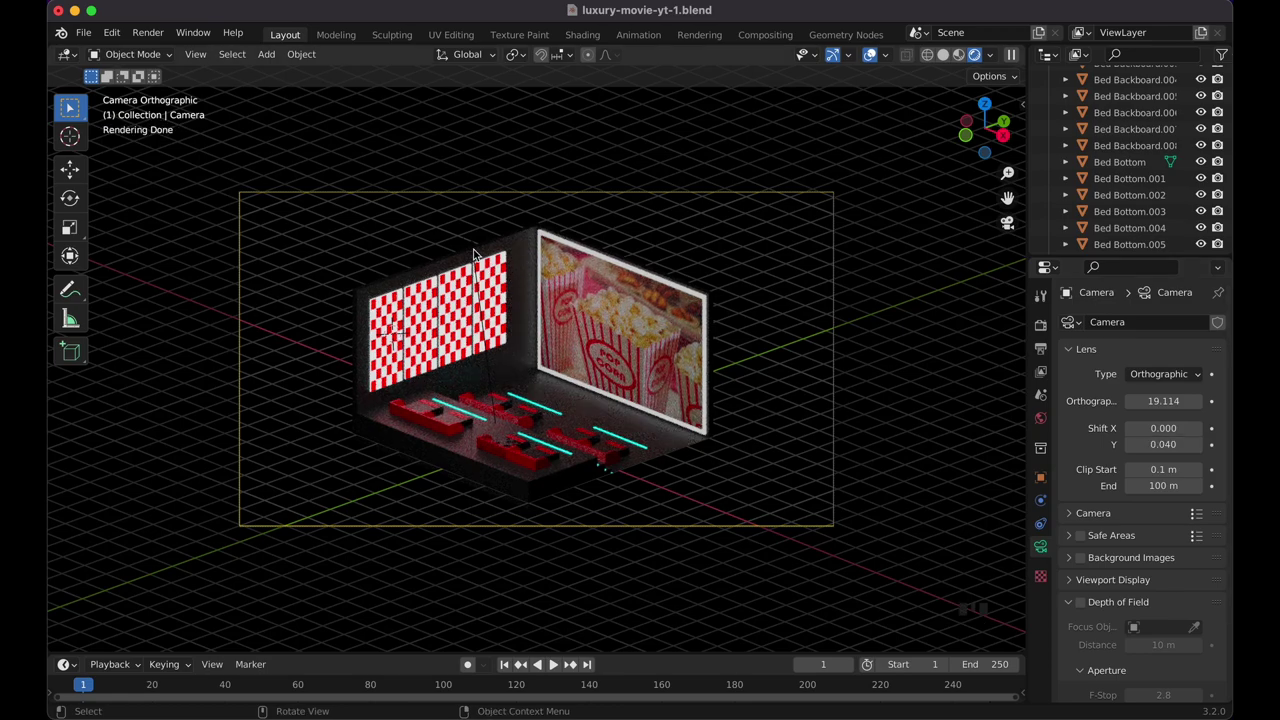
# Select the area light, try its power at 200 W and 2000 W, and settle on 800 W.
pyautogui.click(498, 380)
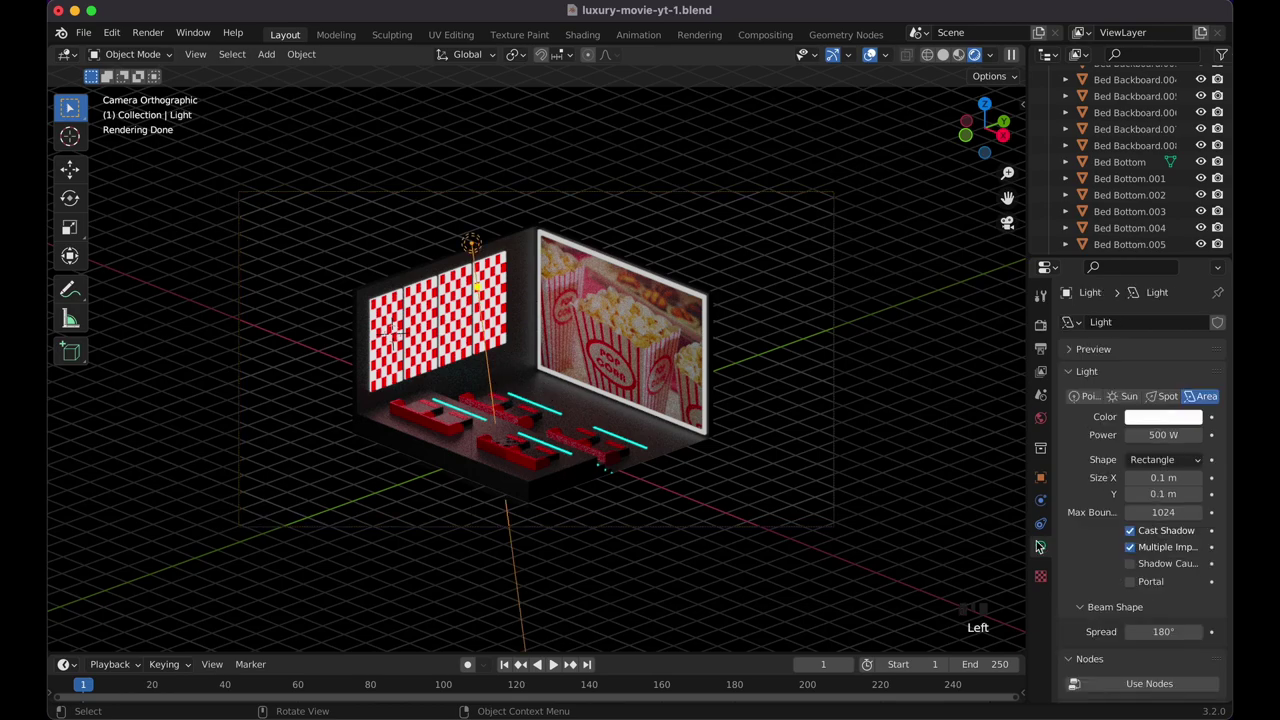
pyautogui.click(1177, 436)
pyautogui.write('200')
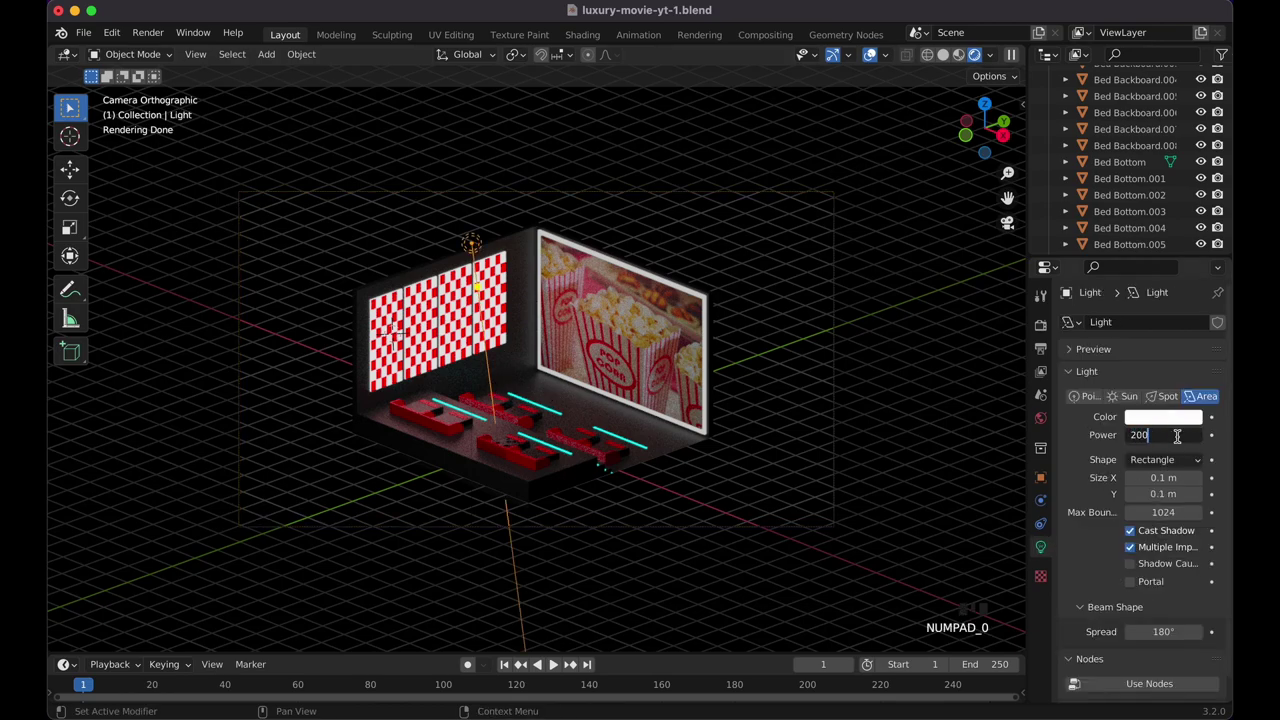
pyautogui.press('Return')
pyautogui.click(1177, 436)
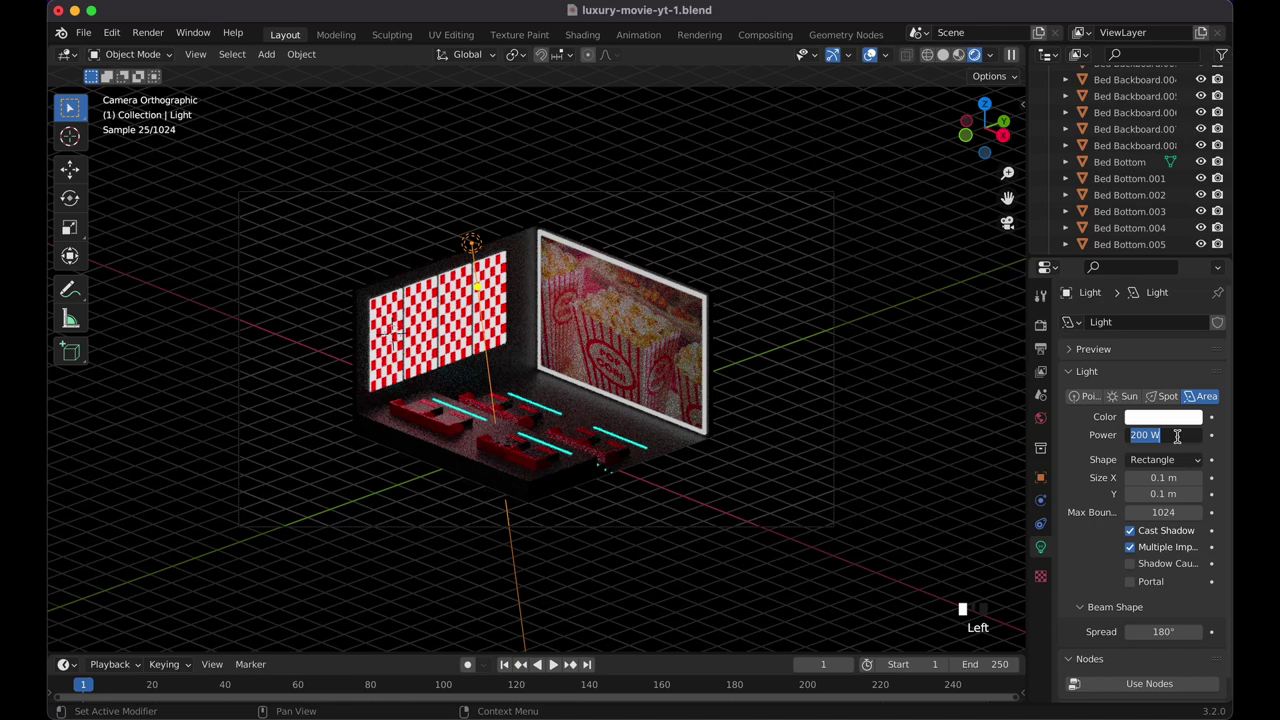
pyautogui.write('2000')
pyautogui.press('Return')
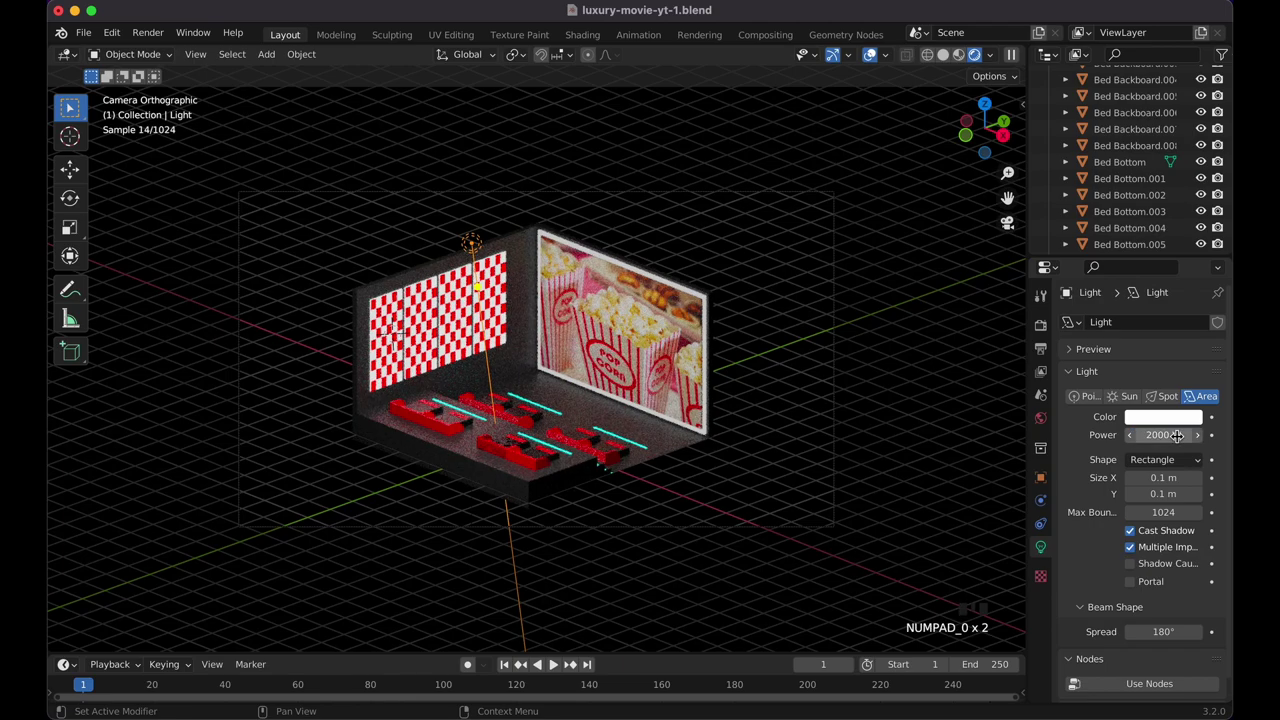
pyautogui.click(1177, 436)
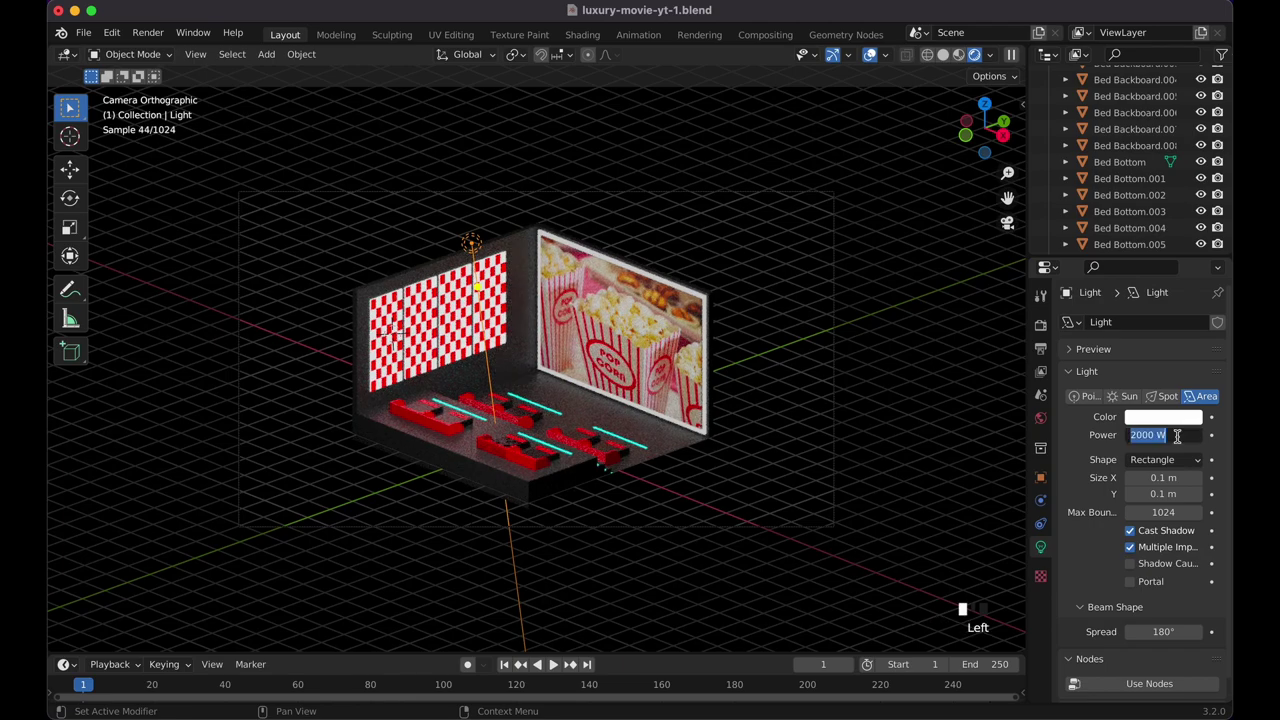
pyautogui.write('1')
pyautogui.write('00')
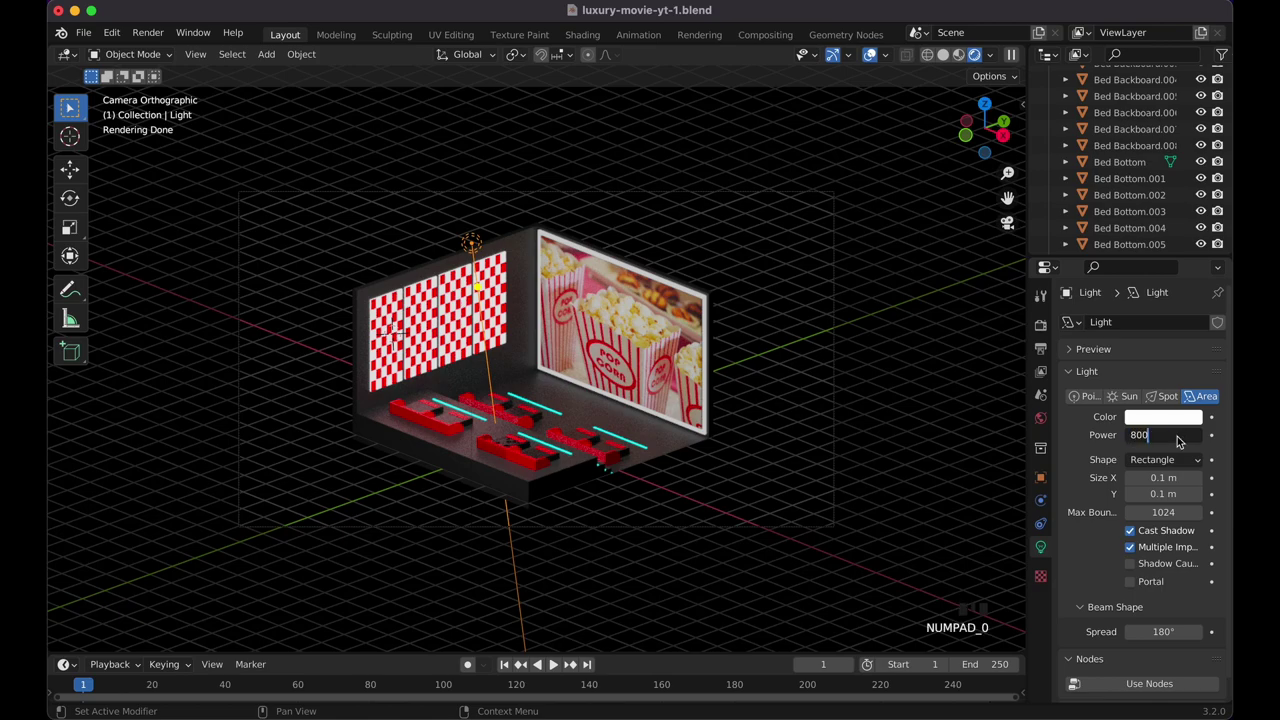
pyautogui.press('Return')
# Lower the area light about 2.15 m along Z, rotate it about -30.3° in the camera view, and deselect it.
pyautogui.press('g')
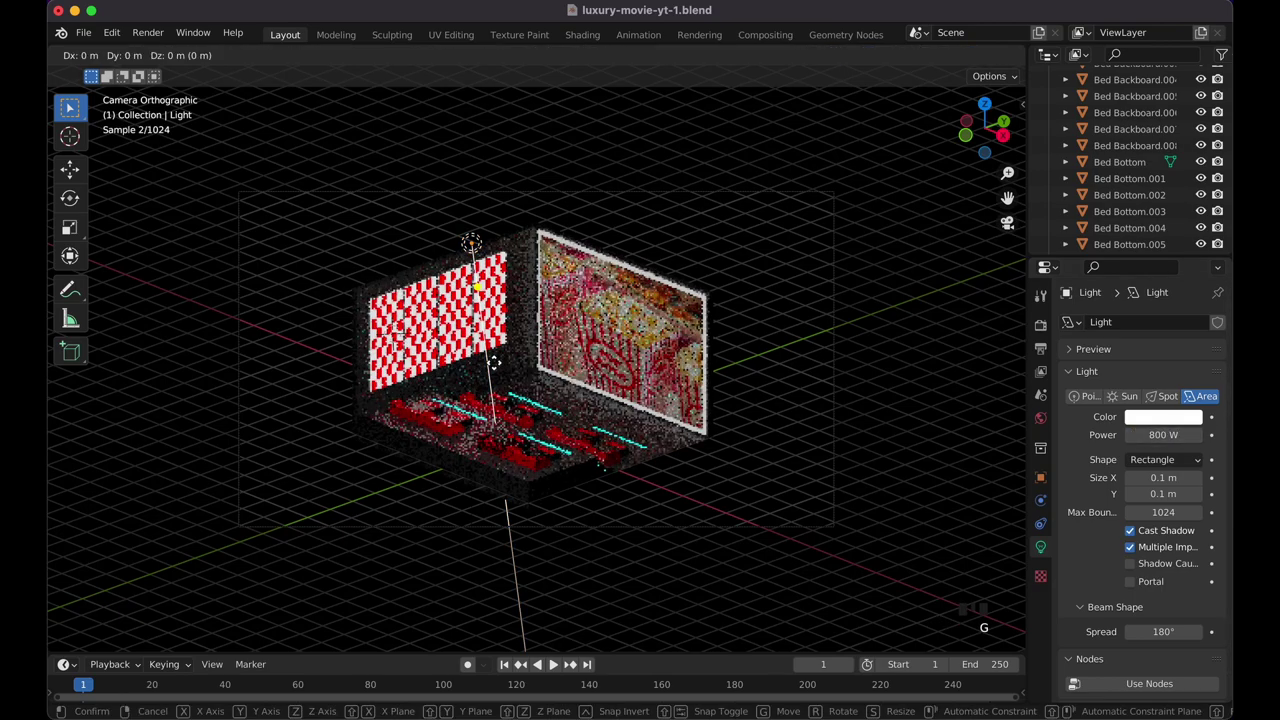
pyautogui.press('z')
pyautogui.click(510, 433)
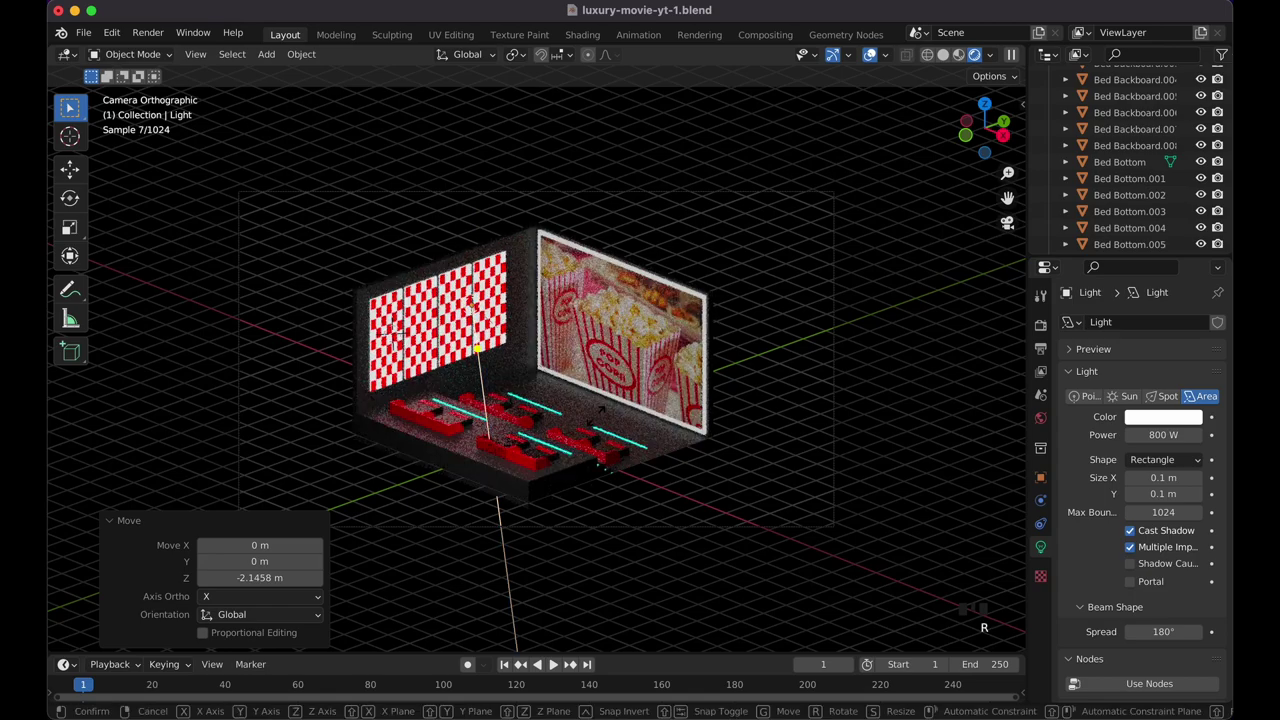
pyautogui.press('r')
pyautogui.click(686, 352)
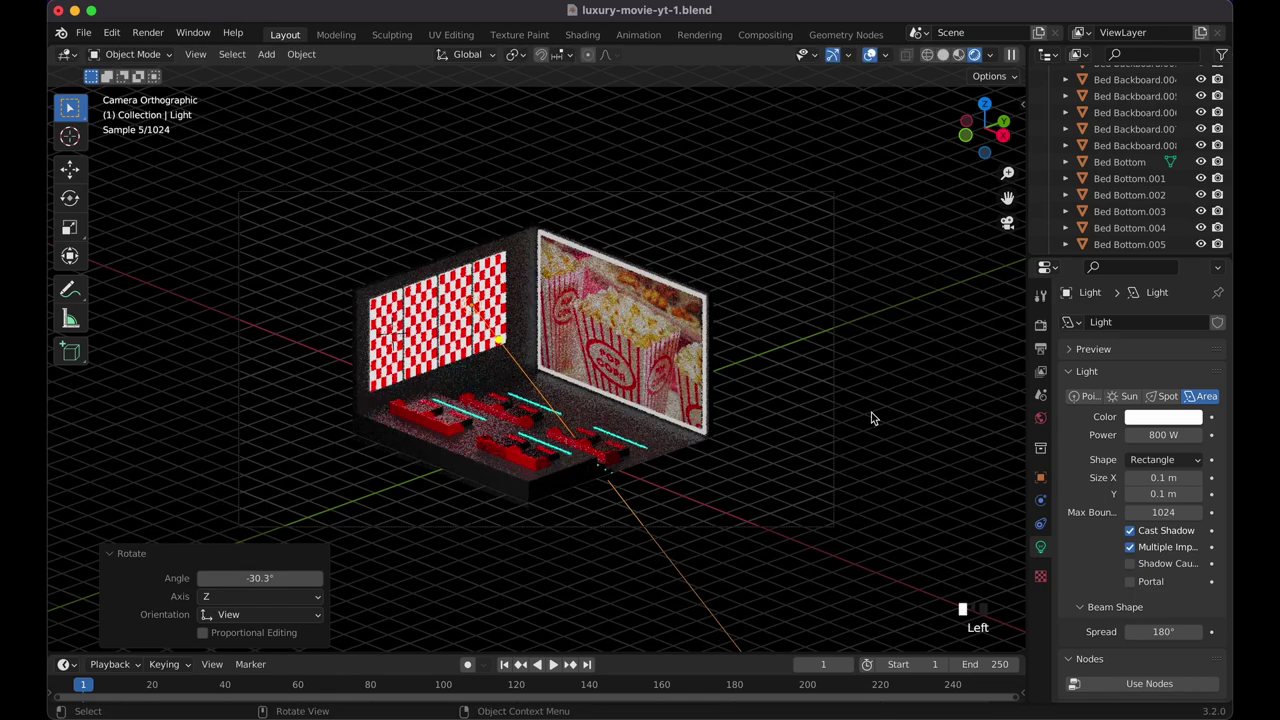
pyautogui.click(873, 413)
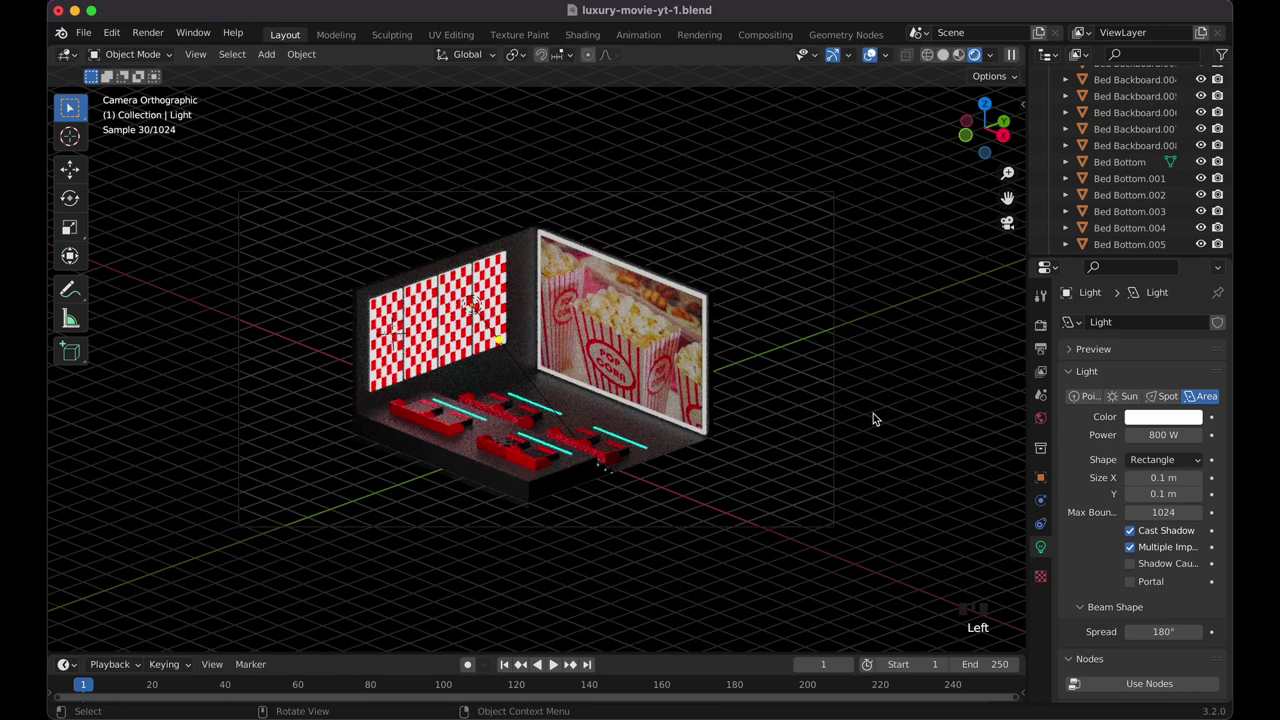
# Try pink and red colors for the area light, including FF274B, FF7593 and the darker red A41713.
pyautogui.click(1158, 422)
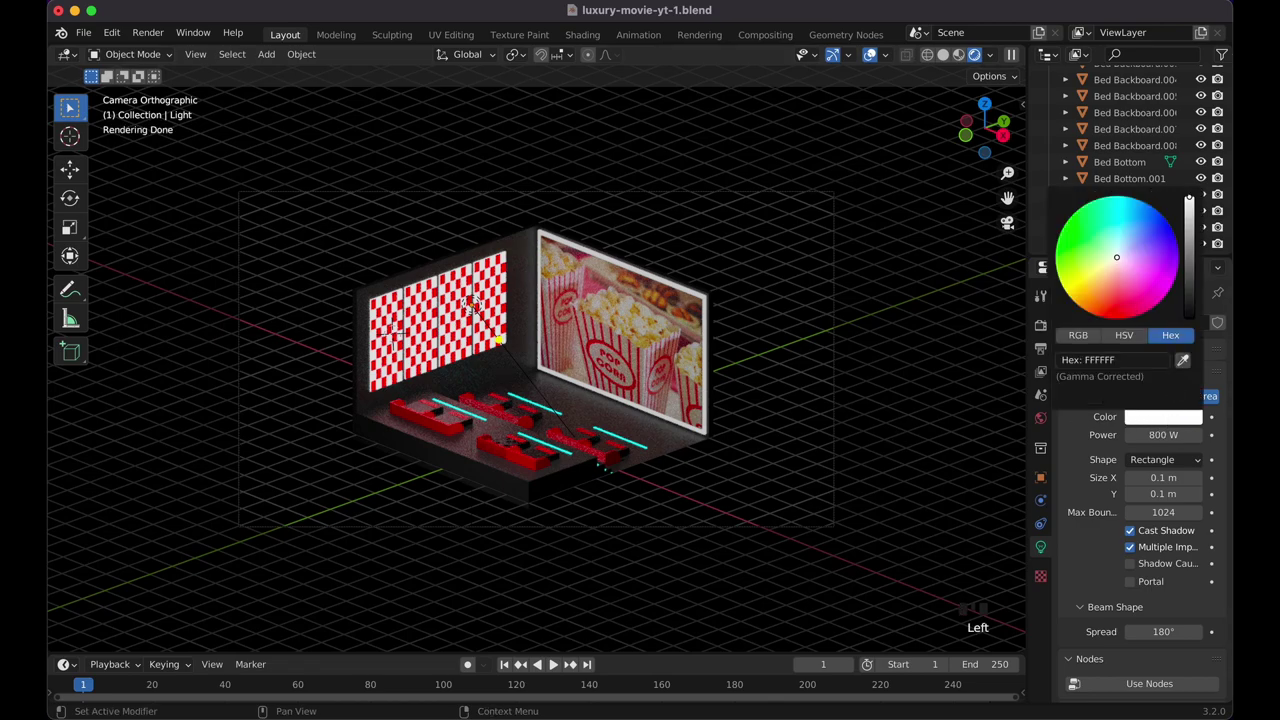
pyautogui.click(1130, 302)
pyautogui.moveTo(1130, 302); pyautogui.dragTo(1126, 310)
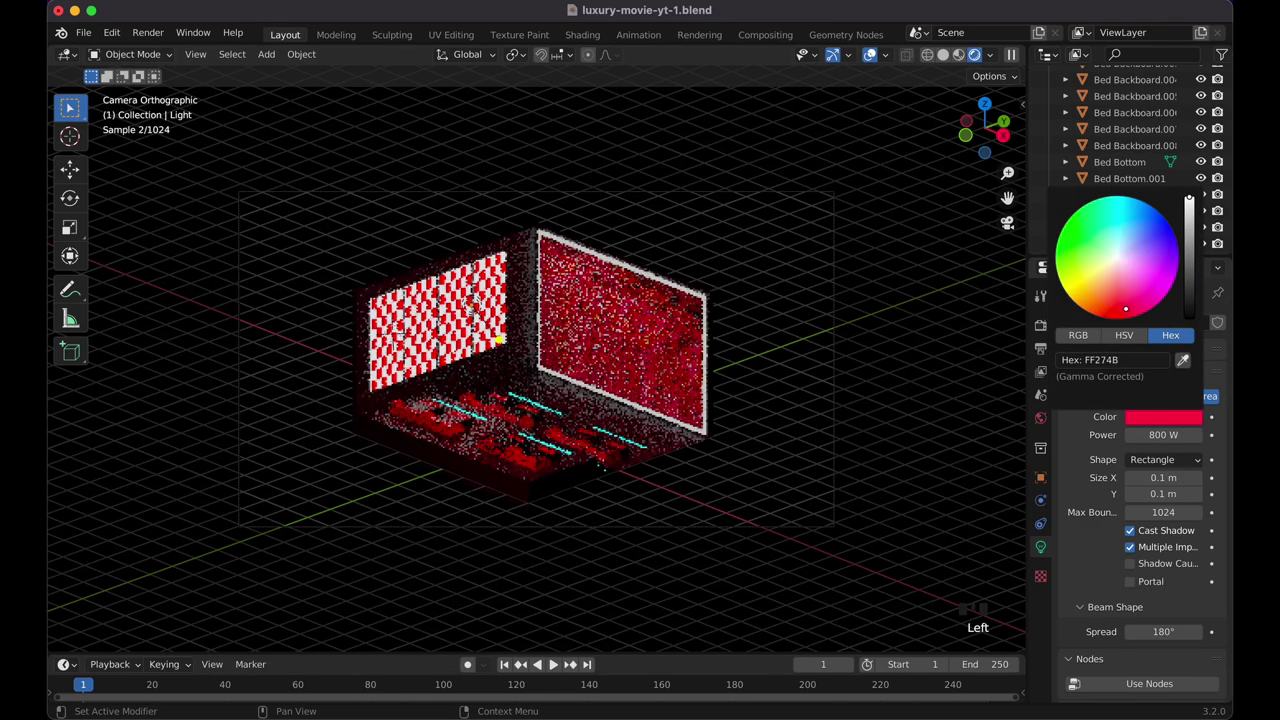
pyautogui.click(1125, 289)
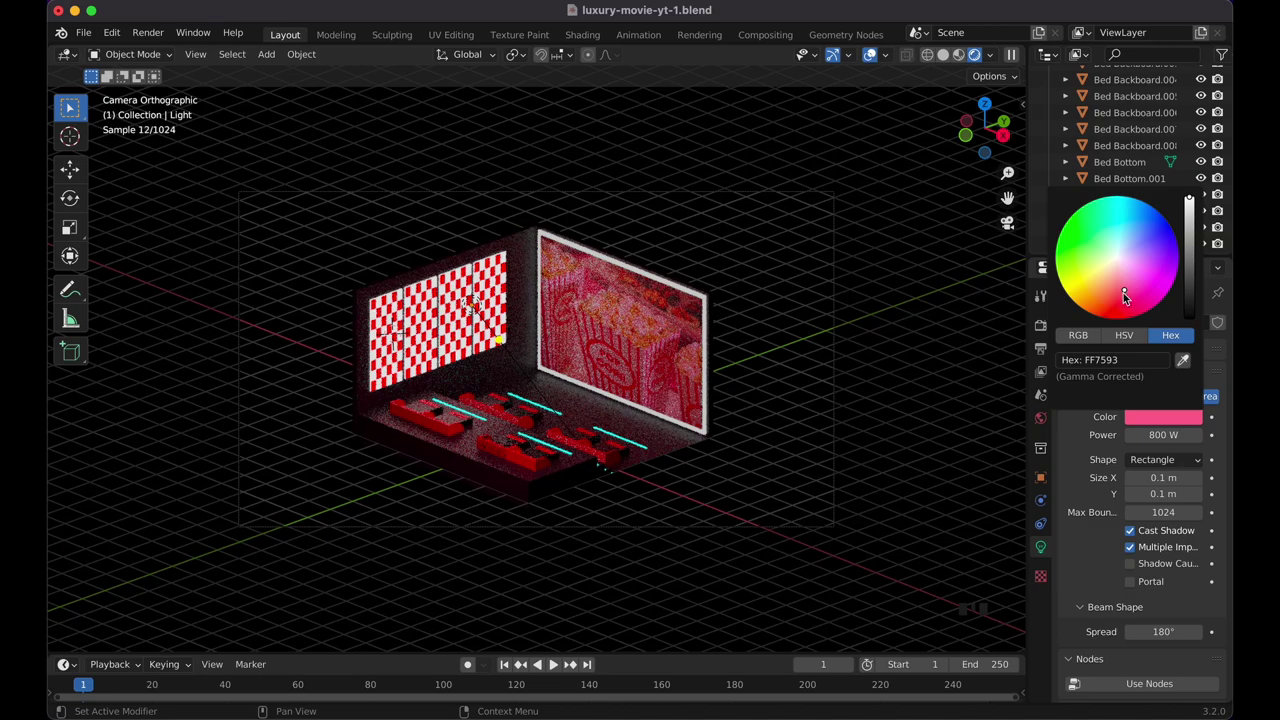
pyautogui.click(1116, 312)
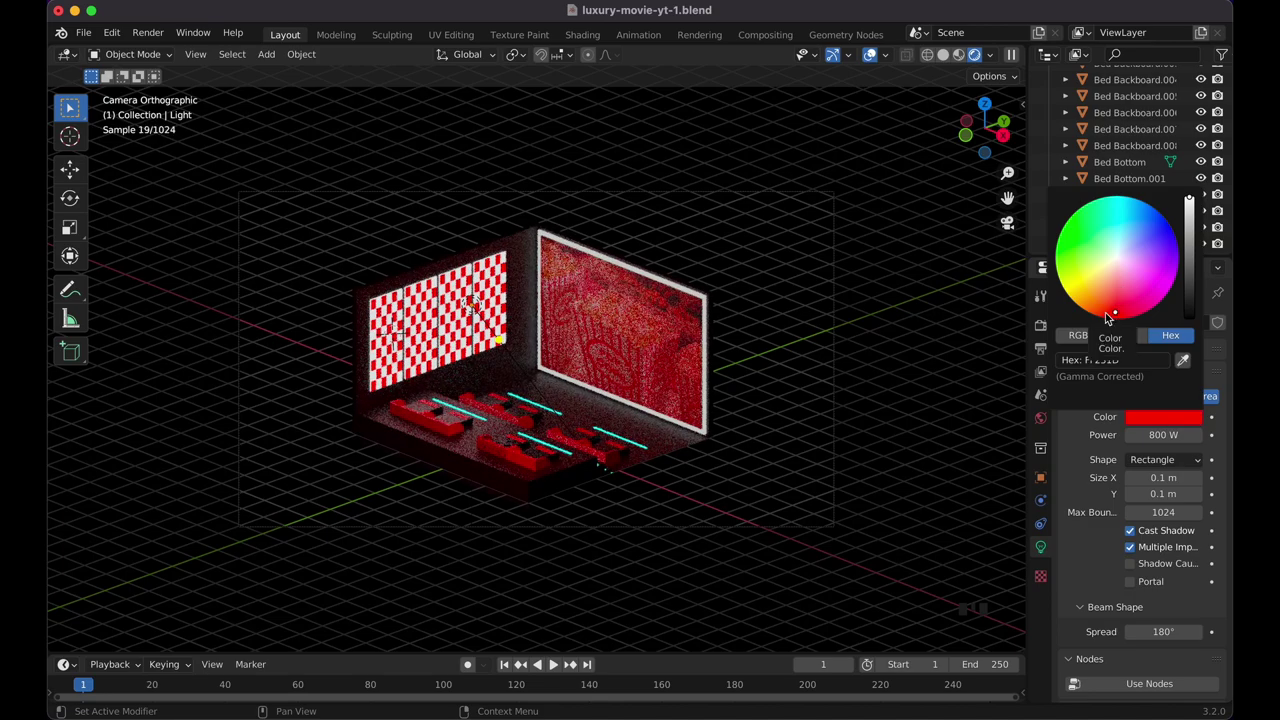
pyautogui.click(1191, 244)
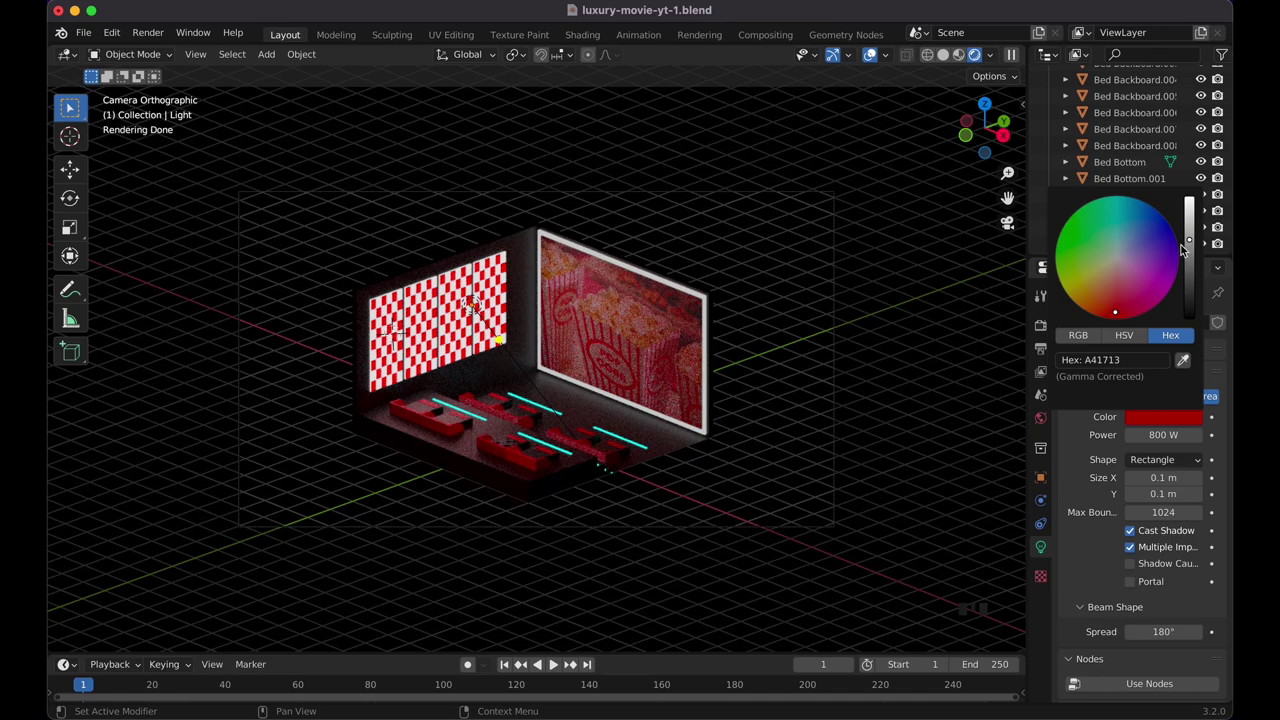
# Set the area light's color to the very pale pink FFEFF3 at full brightness.
pyautogui.click(1122, 264)
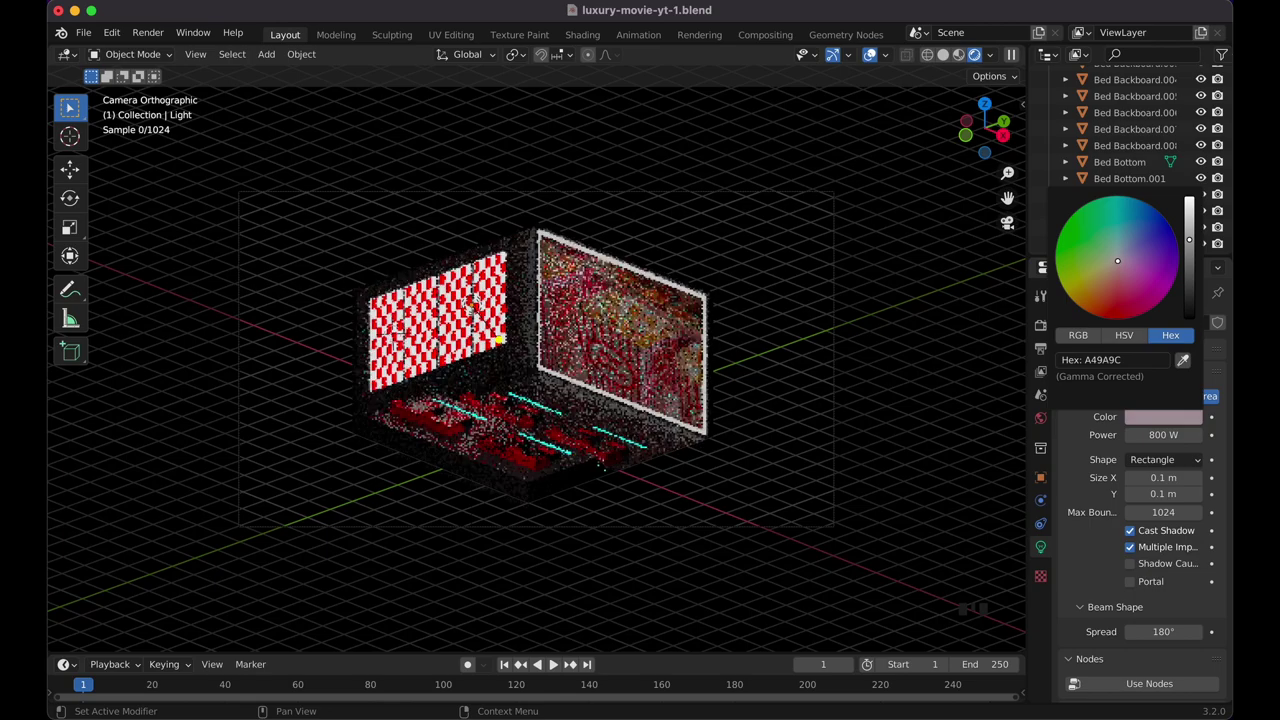
pyautogui.click(963, 354)
pyautogui.click(1136, 418)
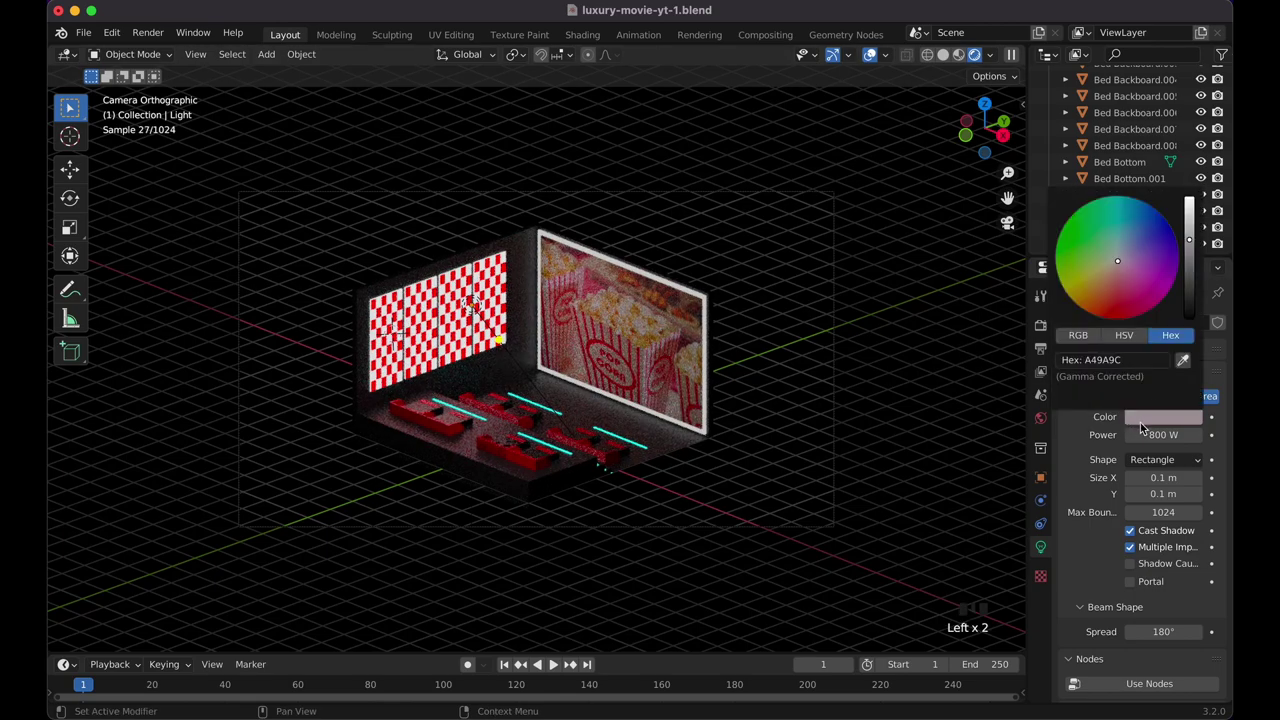
pyautogui.moveTo(1188, 251); pyautogui.dragTo(1188, 200)
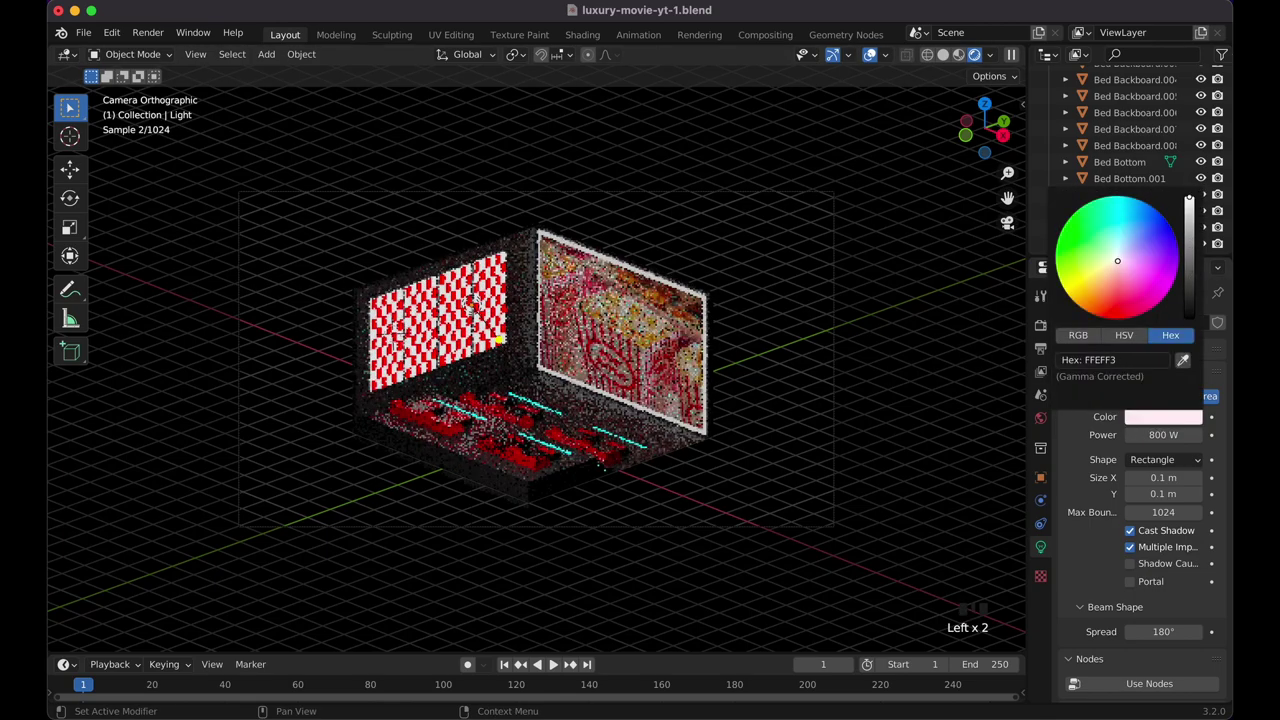
pyautogui.click(922, 362)
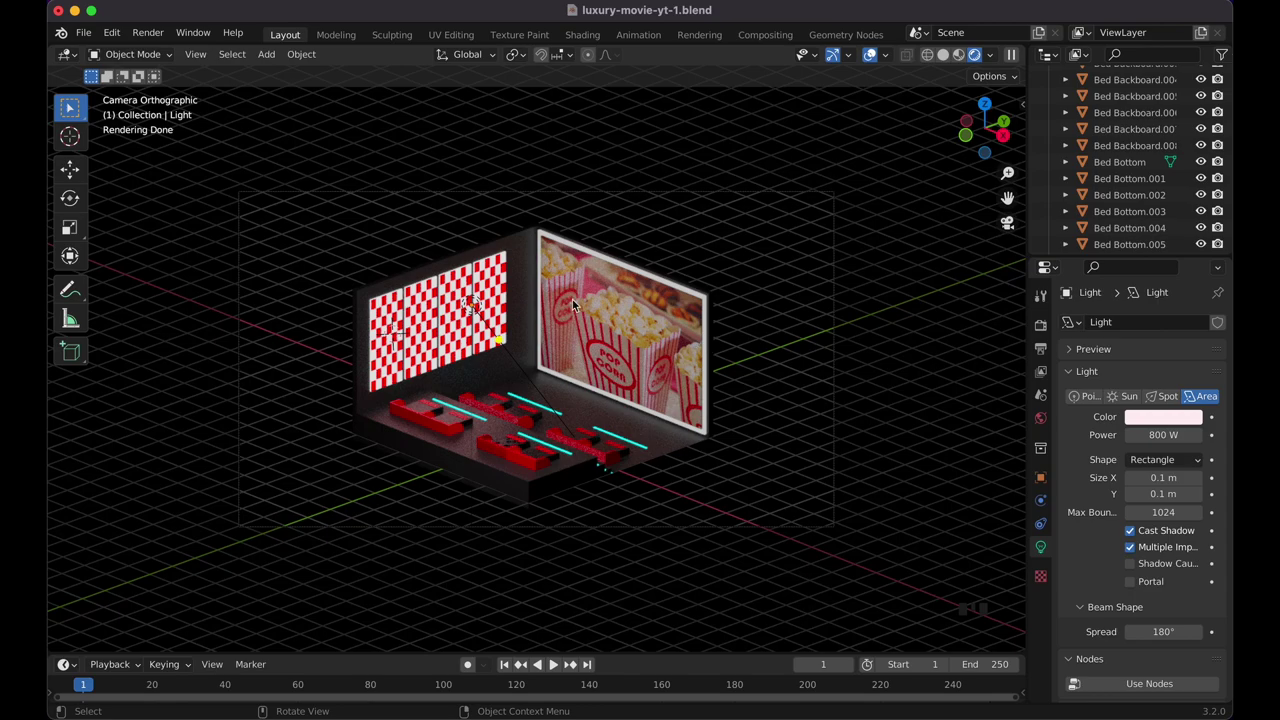
# Start rendering a still image of the theatre room from the orthographic camera.
pyautogui.click(160, 34)
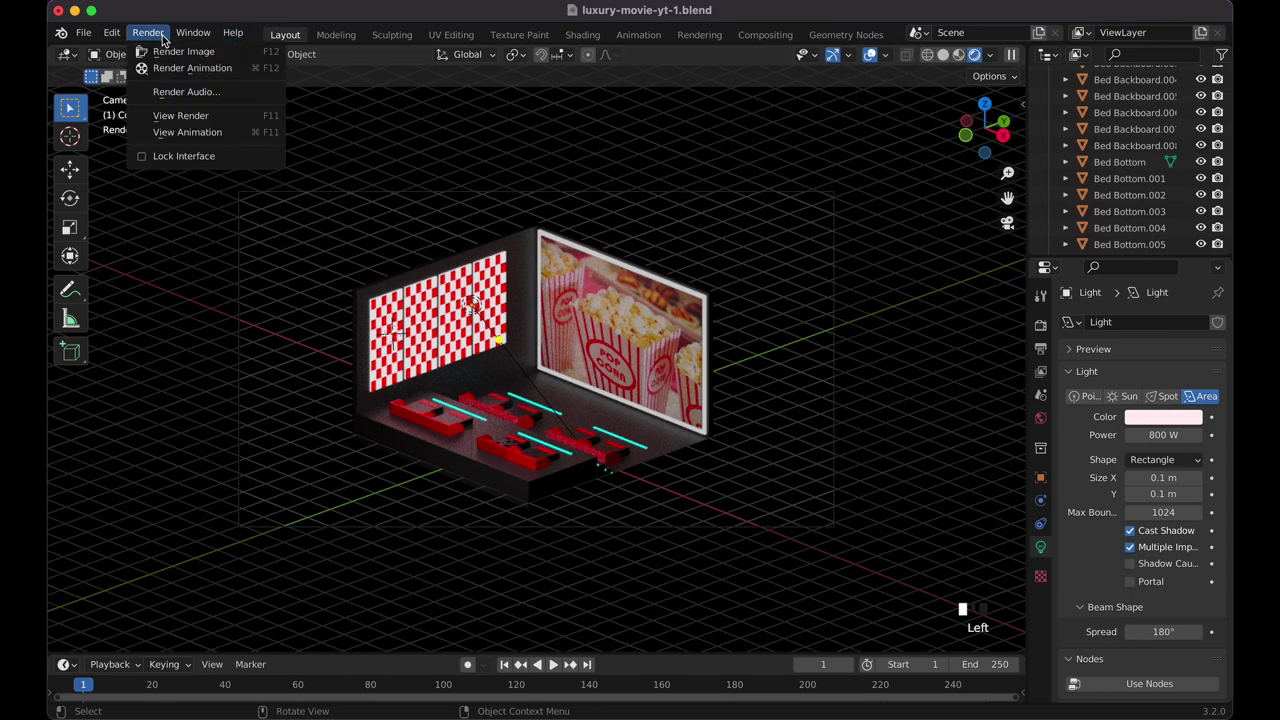
pyautogui.click(196, 49)
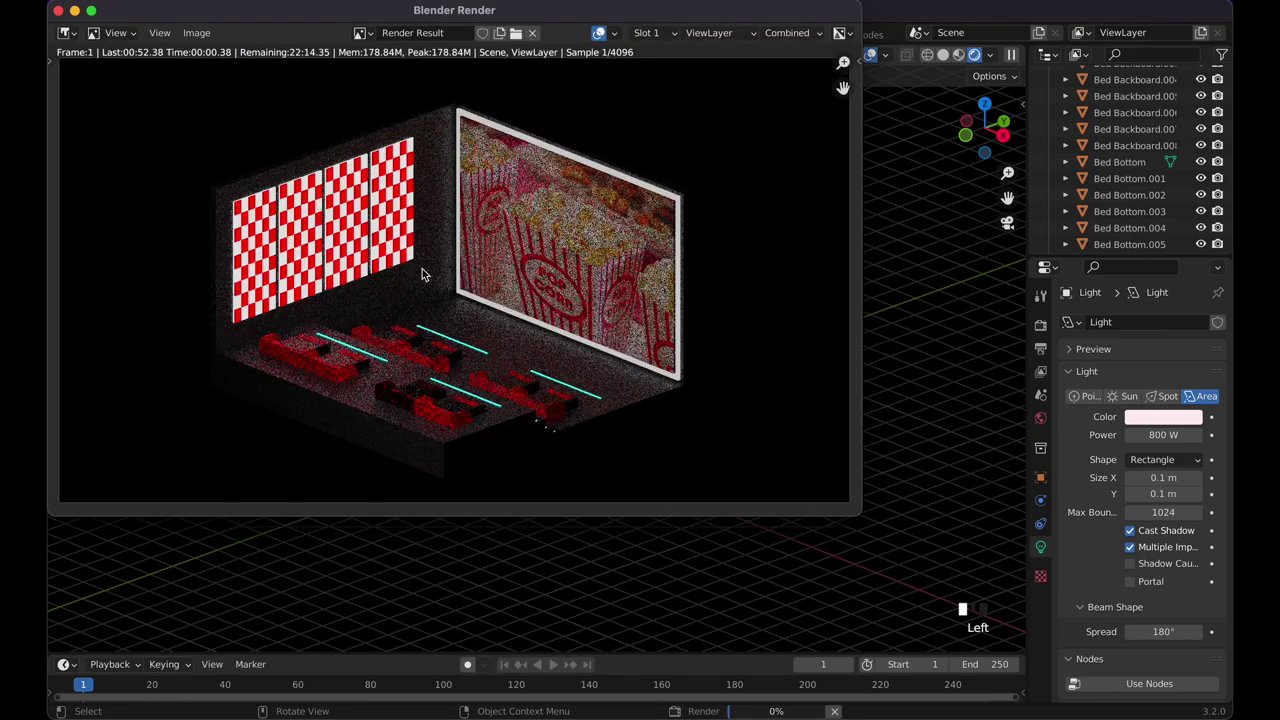
pyautogui.press('Escape')
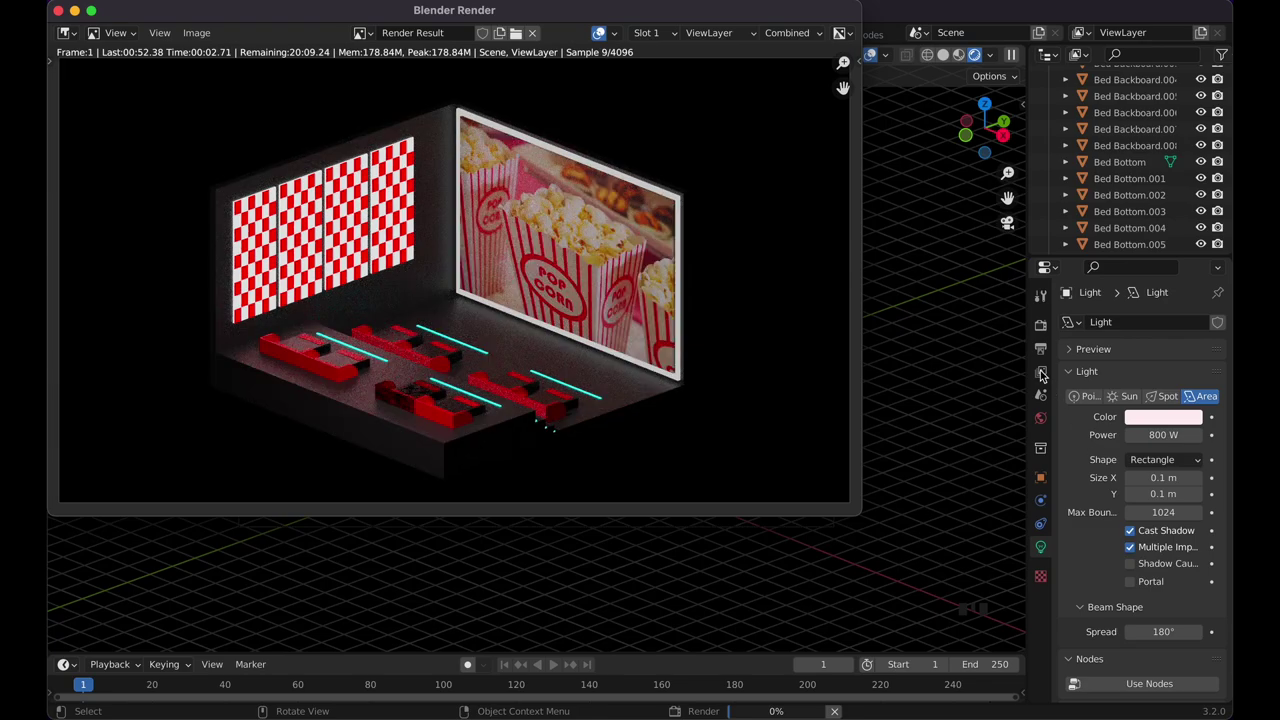
# Review the render sampling settings and the output resolution, frame range, save path and file format.
pyautogui.click(1041, 324)
pyautogui.scroll(-5, 1124, 425)
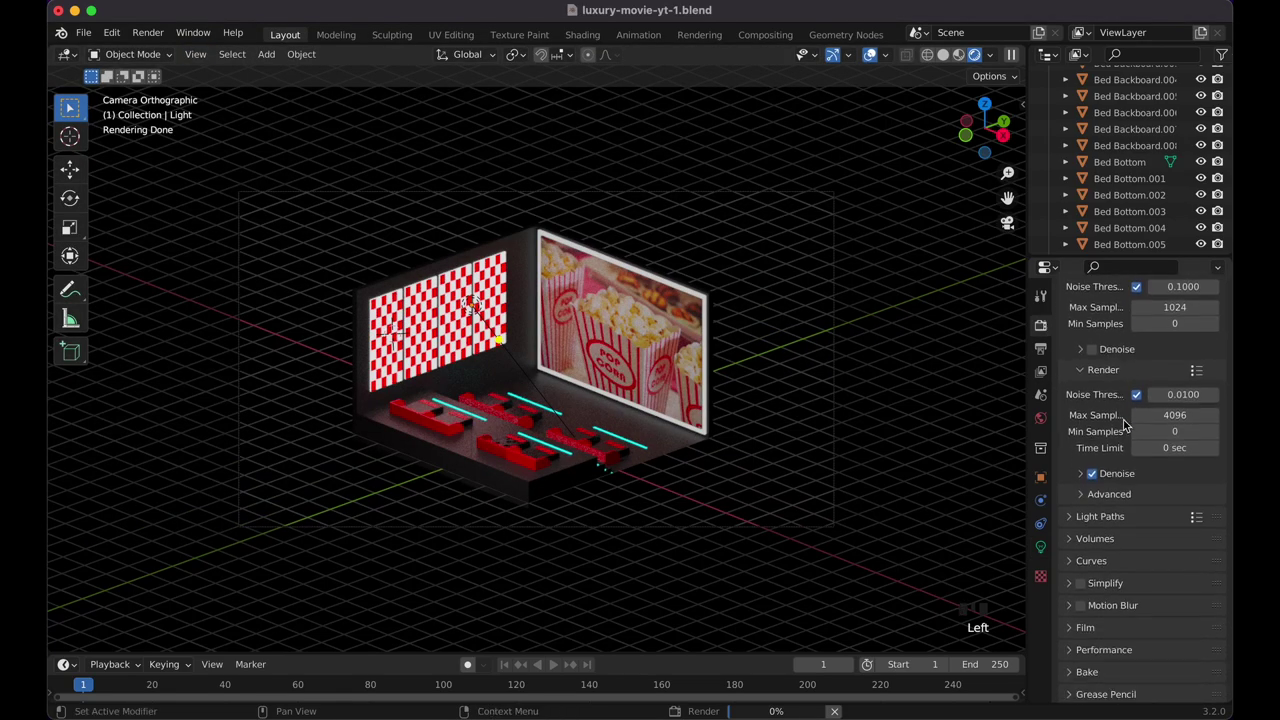
pyautogui.scroll(5, 1124, 425)
pyautogui.click(1041, 347)
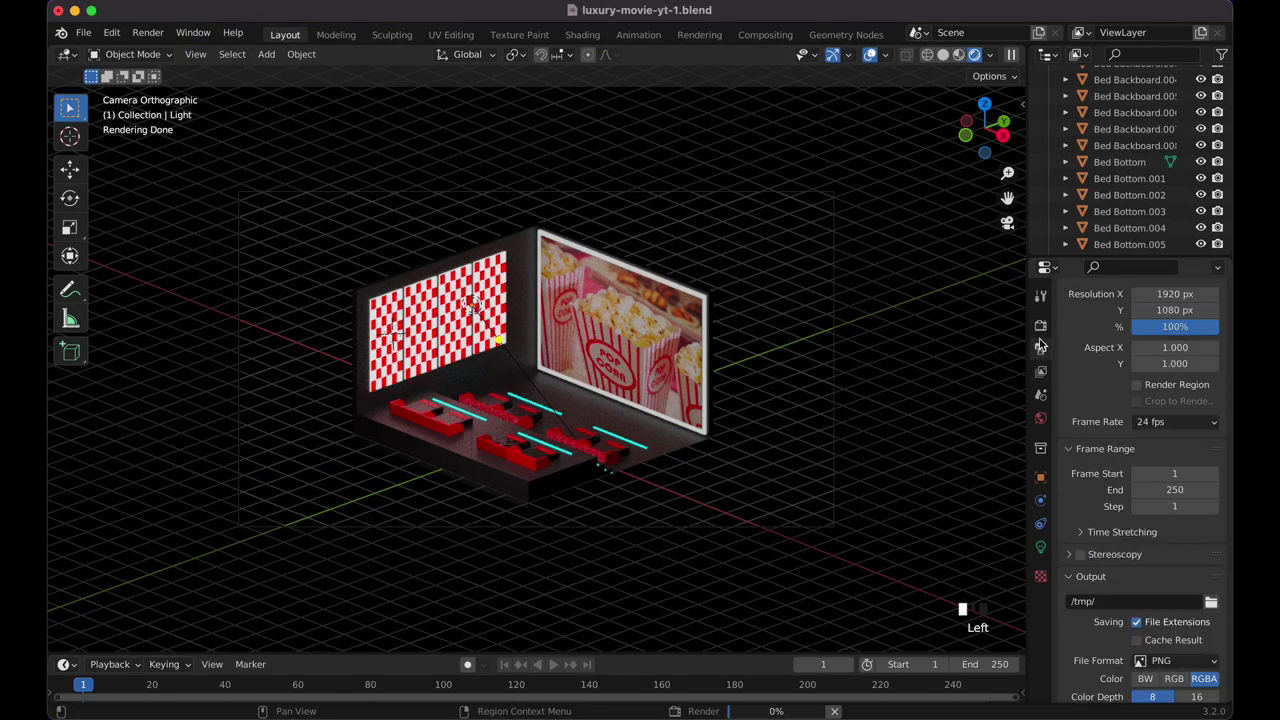
pyautogui.scroll(2, 1143, 450)
pyautogui.scroll(-4, 1143, 450)
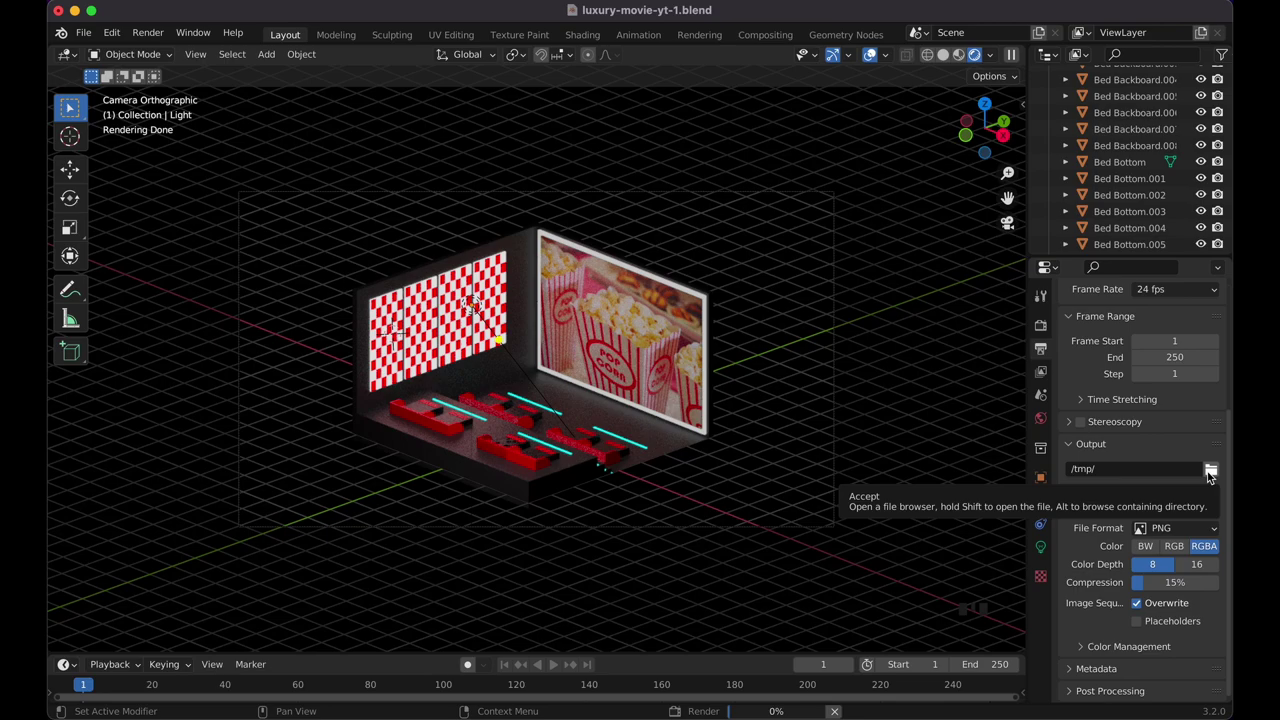
# Bring up the render commands for producing the still image of the room.
pyautogui.click(163, 33)
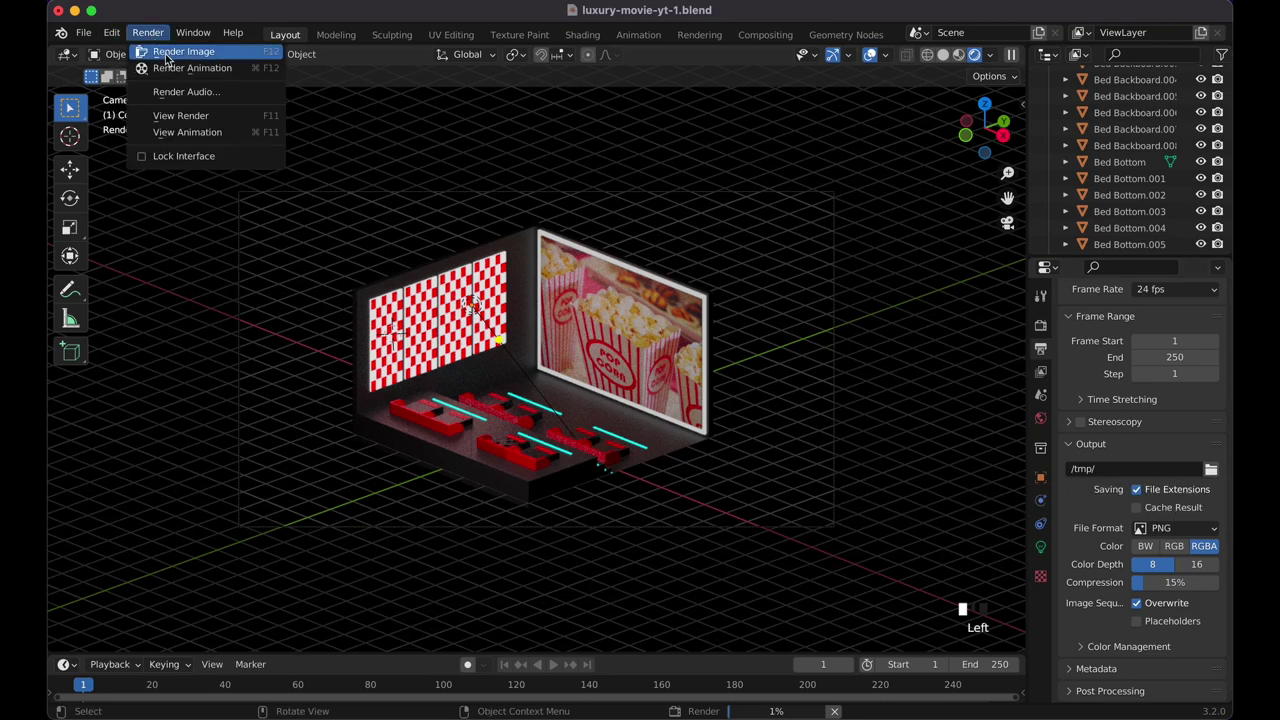